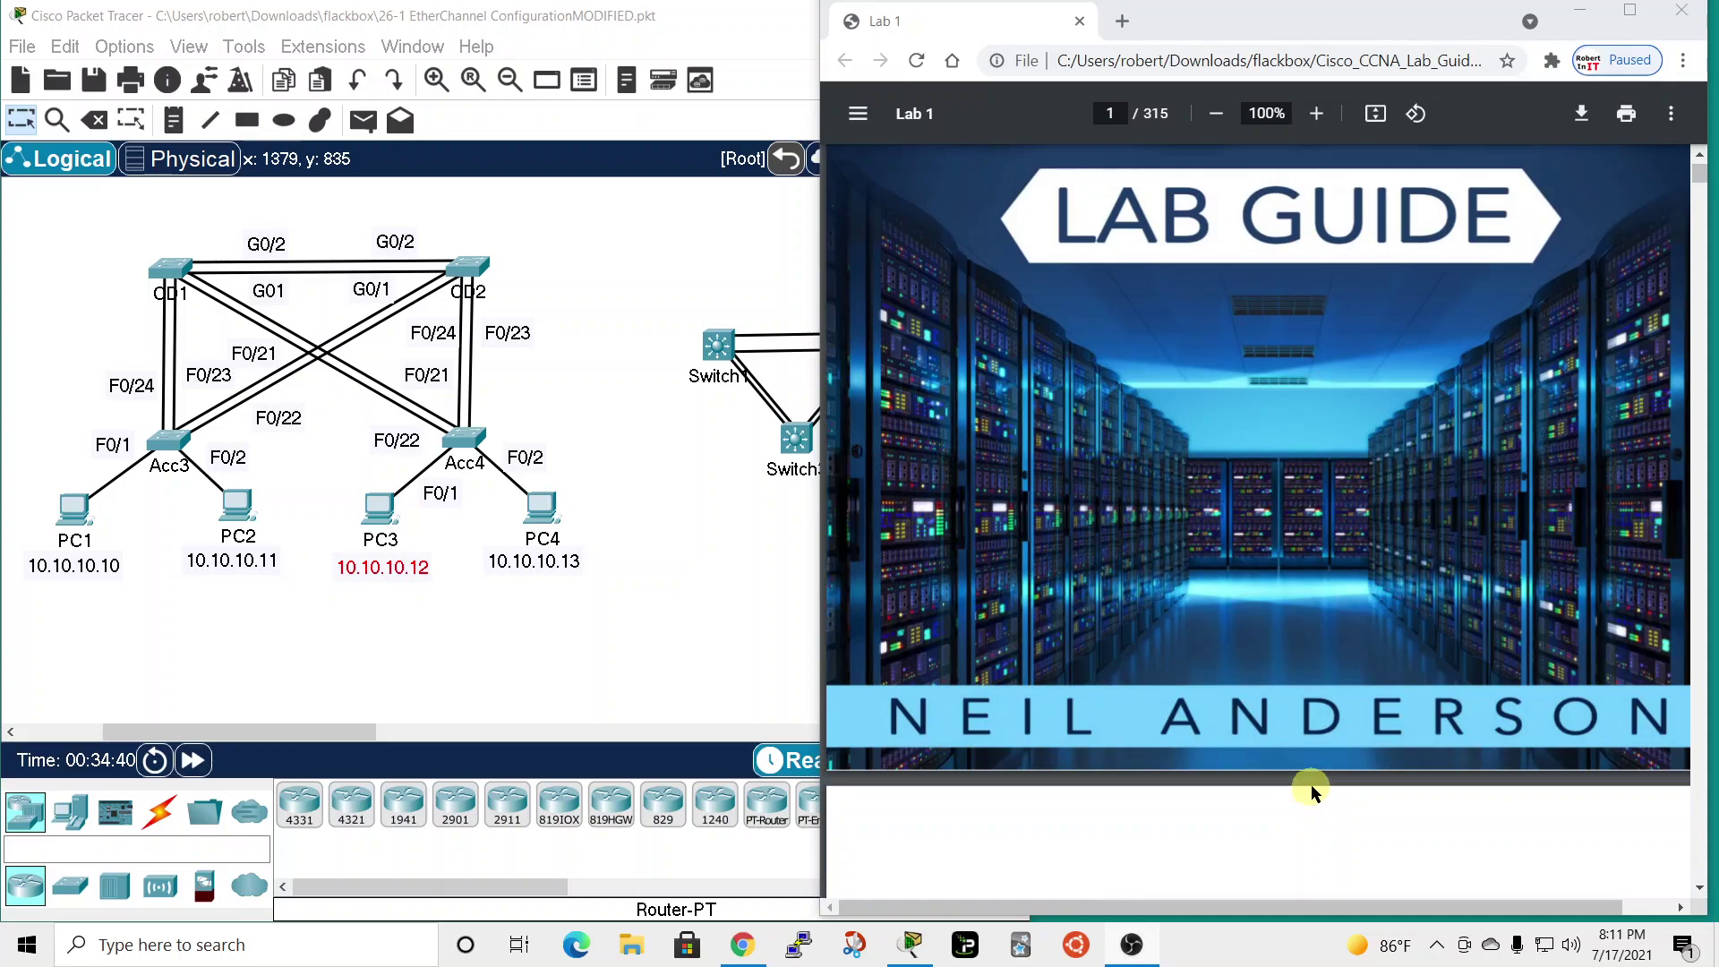
# - Open the 26-1 EtherChannel Configuration lab exercise from the guide's contents and narrow the browser window to uncover the whole network topology
pyautogui.scroll(-12, 1314, 766)
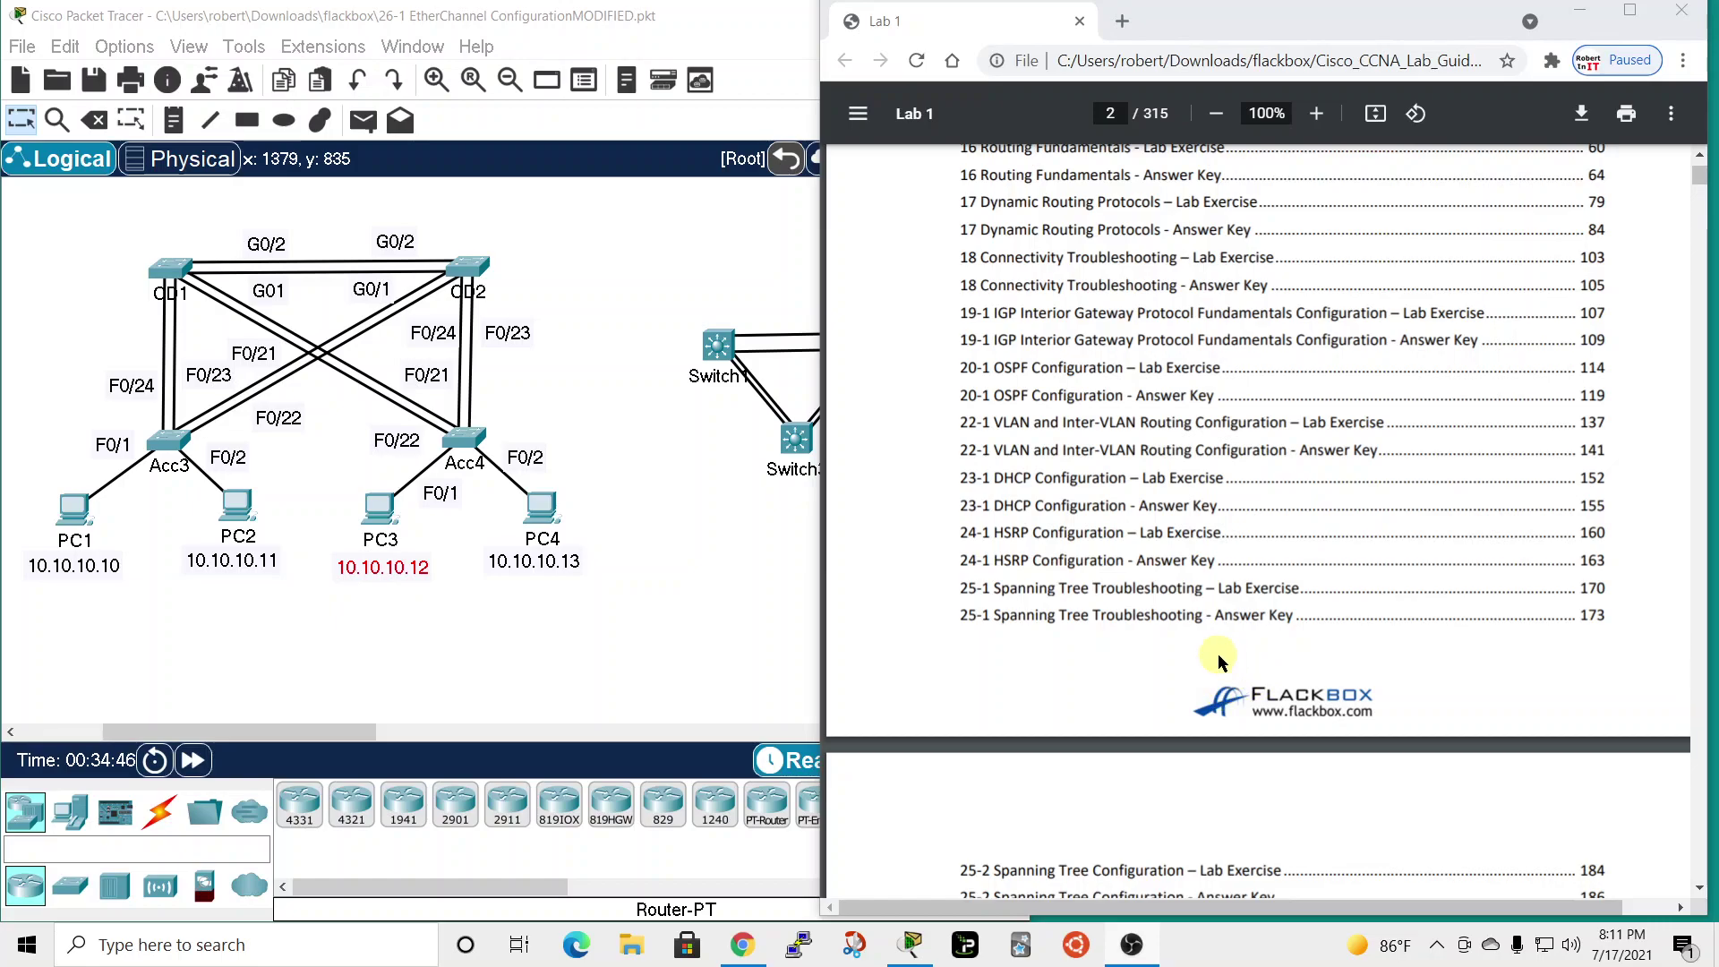
pyautogui.scroll(-5, 1217, 659)
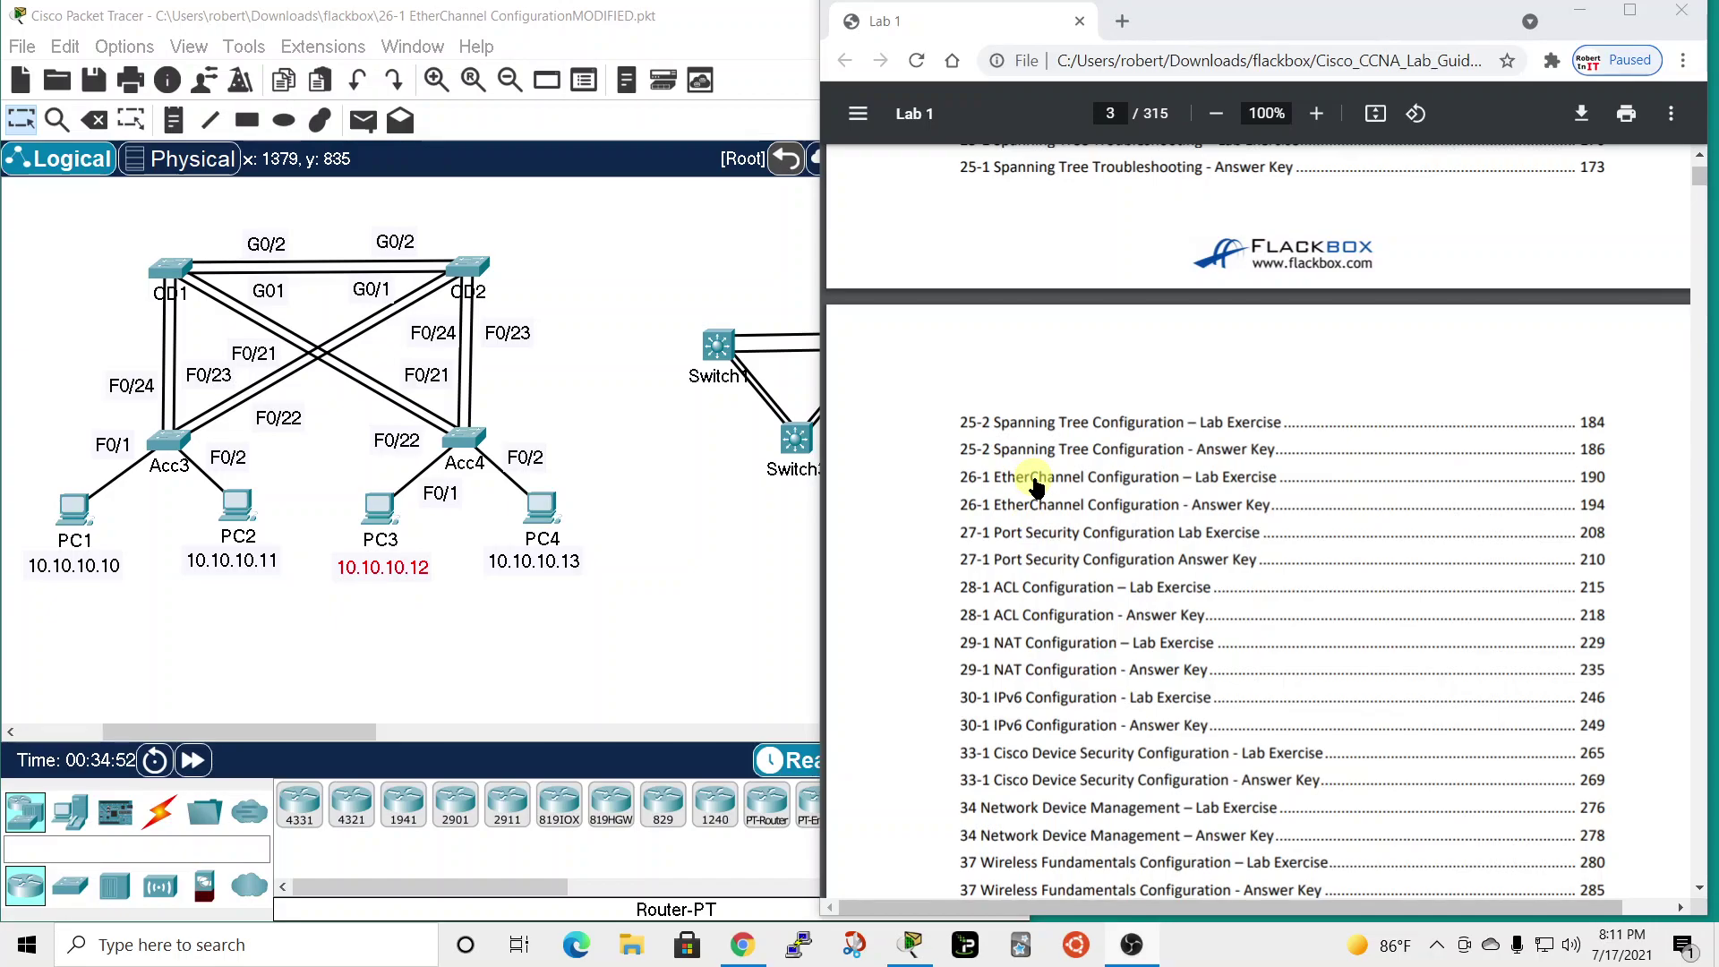
pyautogui.click(1037, 488)
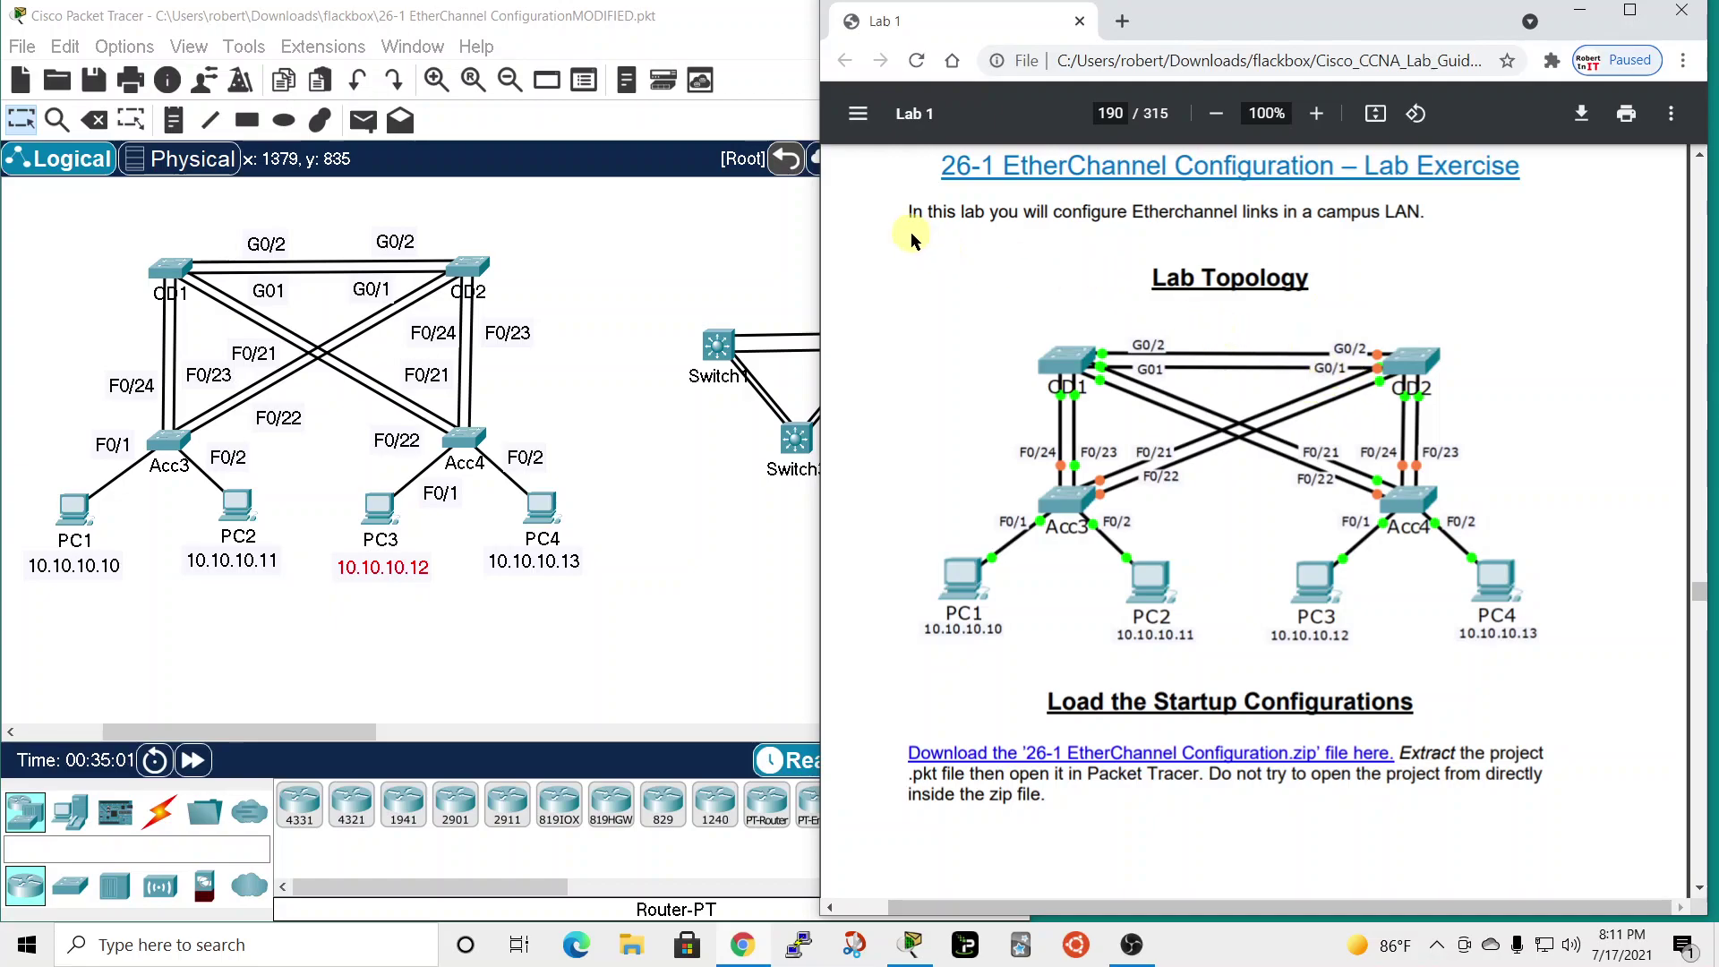
pyautogui.moveTo(820, 484); pyautogui.dragTo(1026, 495)
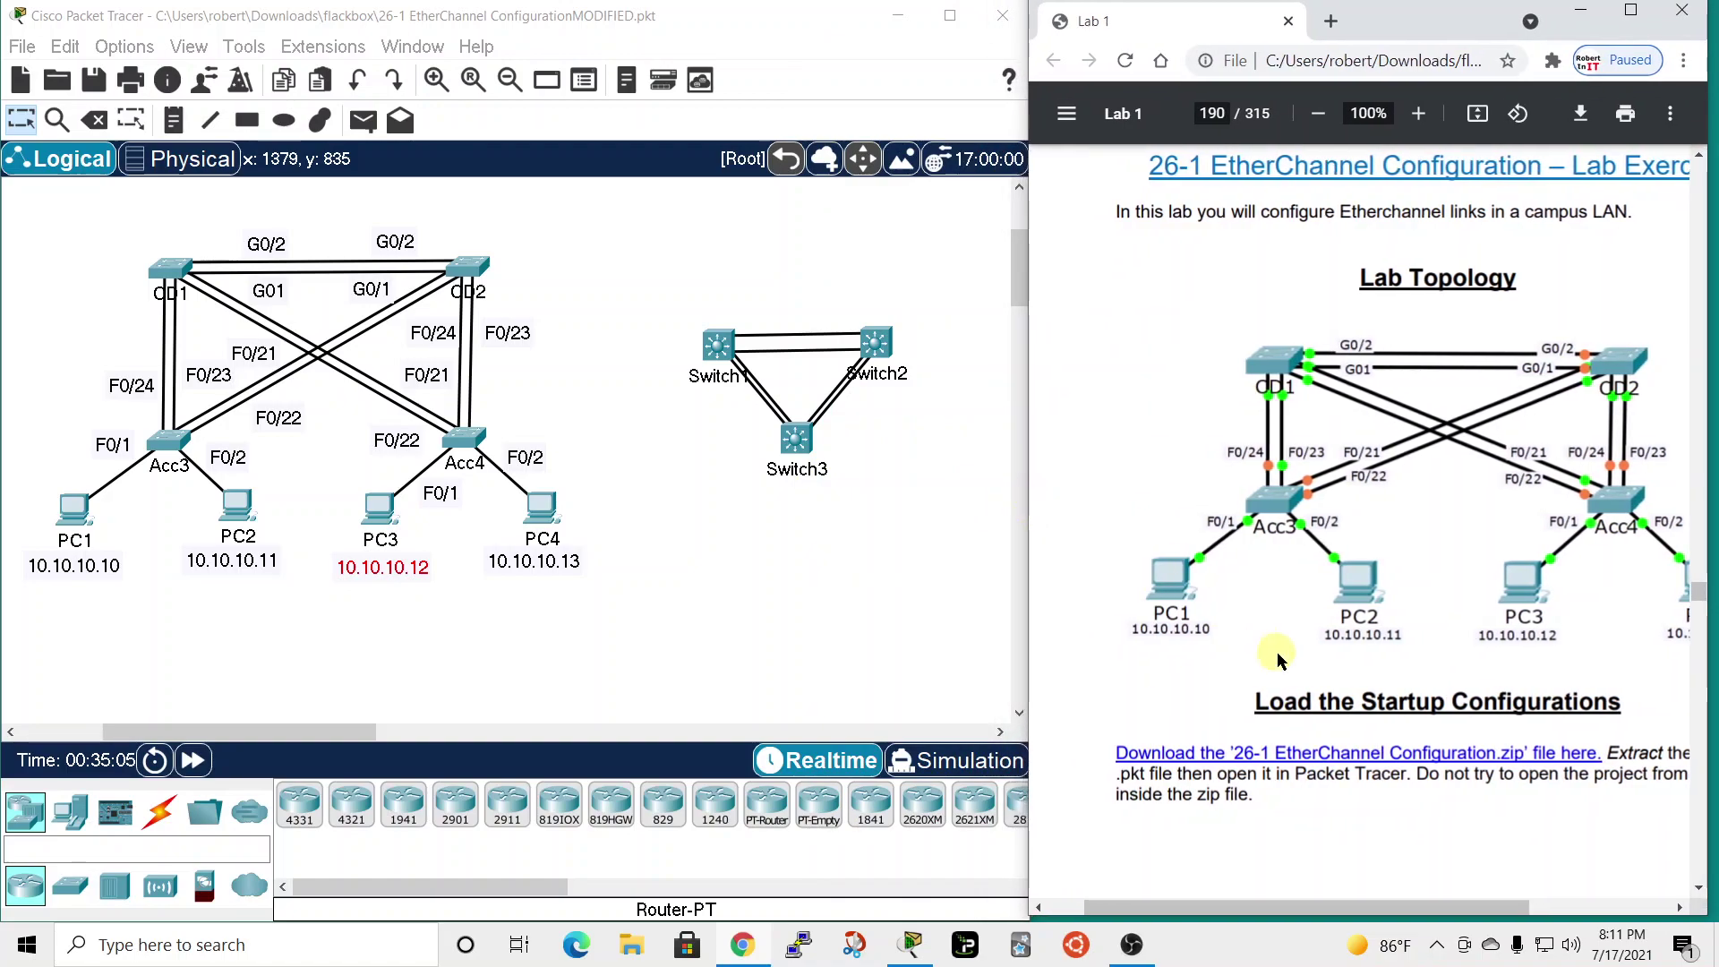
pyautogui.moveTo(1355, 906); pyautogui.dragTo(1407, 903)
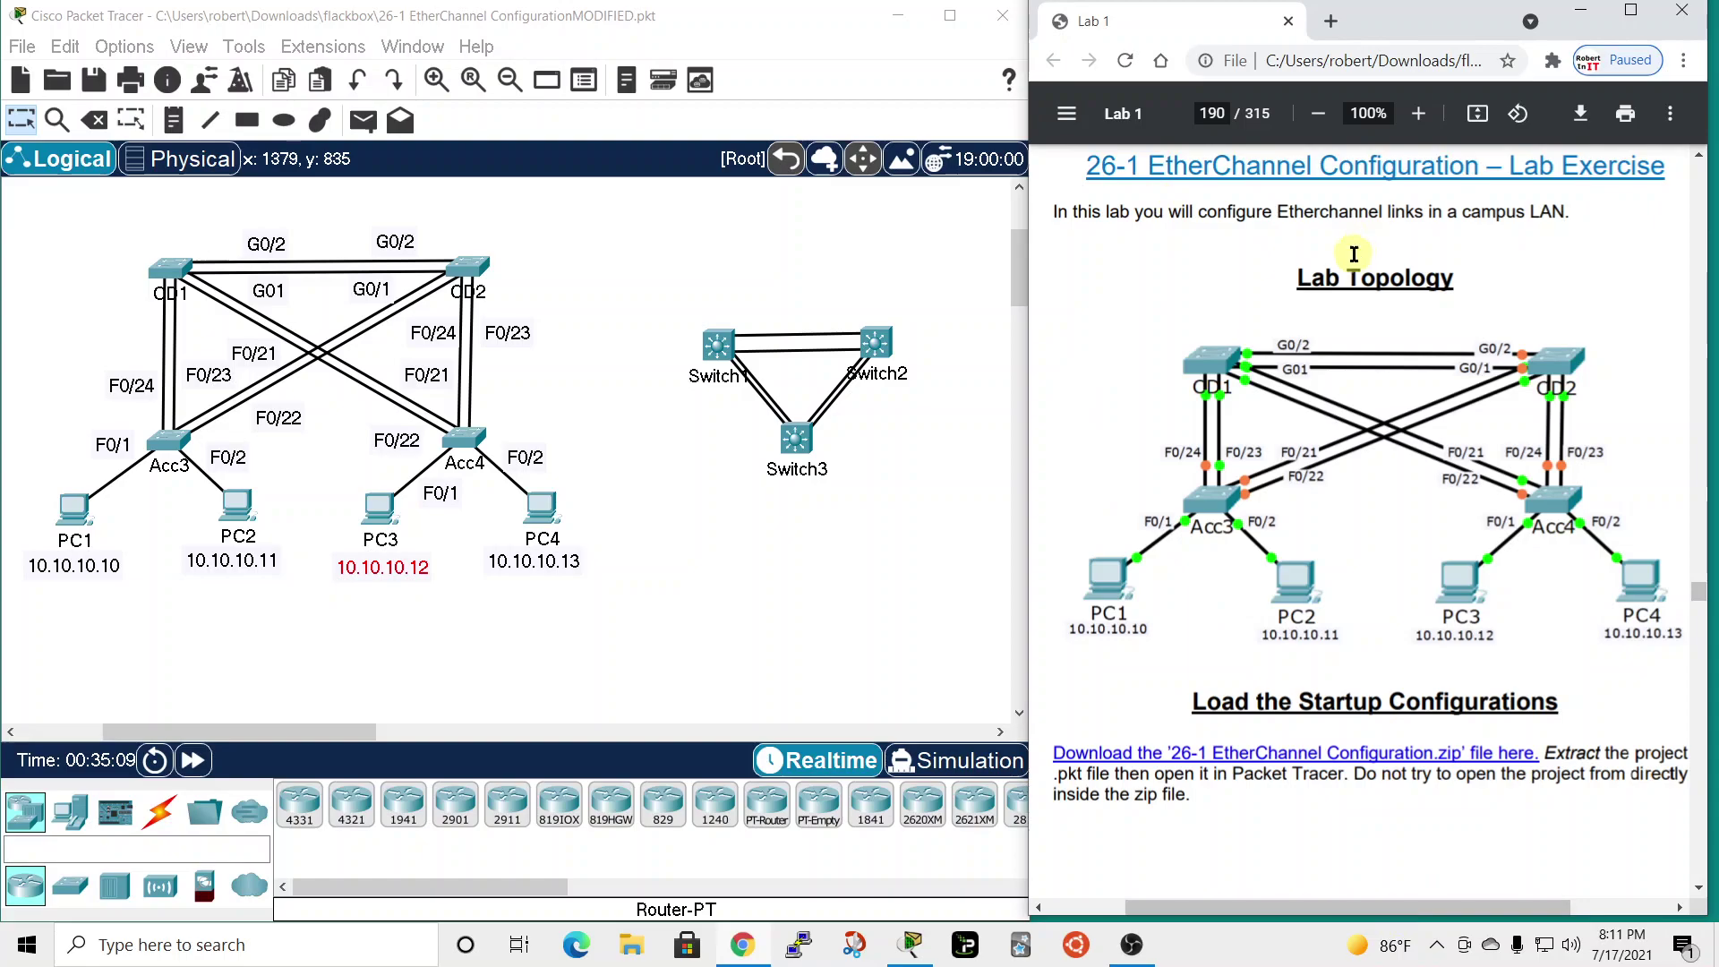
# - Read the LACP EtherChannel Configuration tasks in the lab exercise and compare them with the CD1 and Acc3 links in the topology
pyautogui.scroll(-10, 1399, 582)
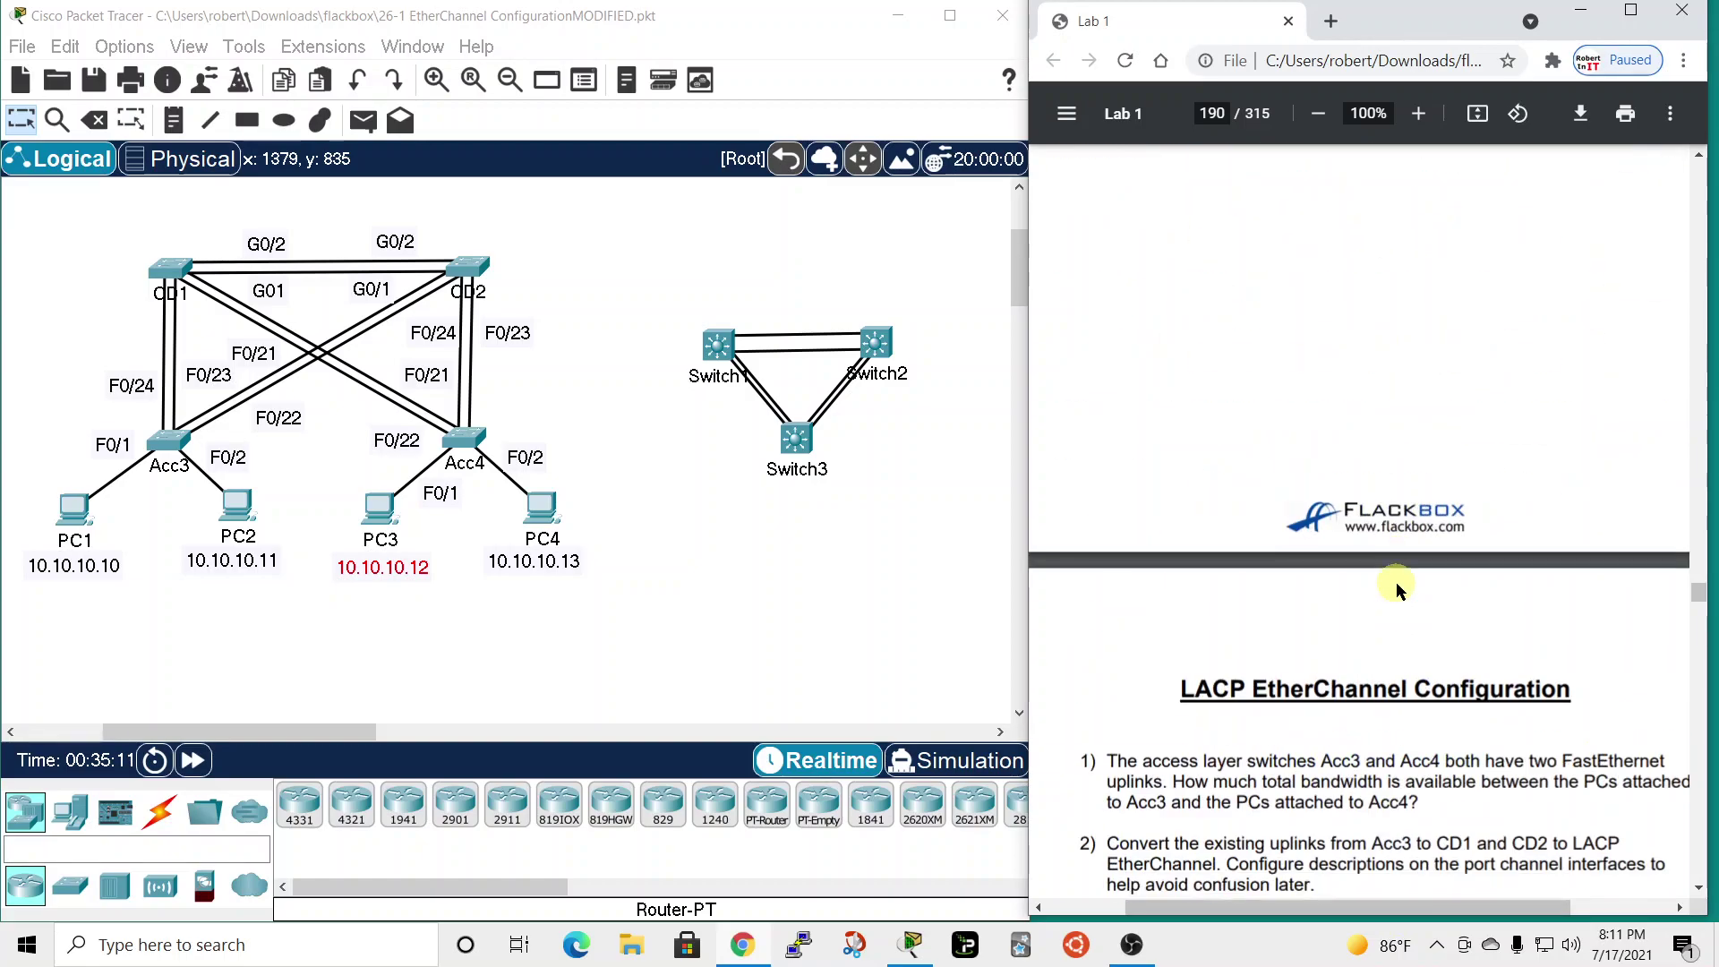
pyautogui.scroll(-1, 1394, 582)
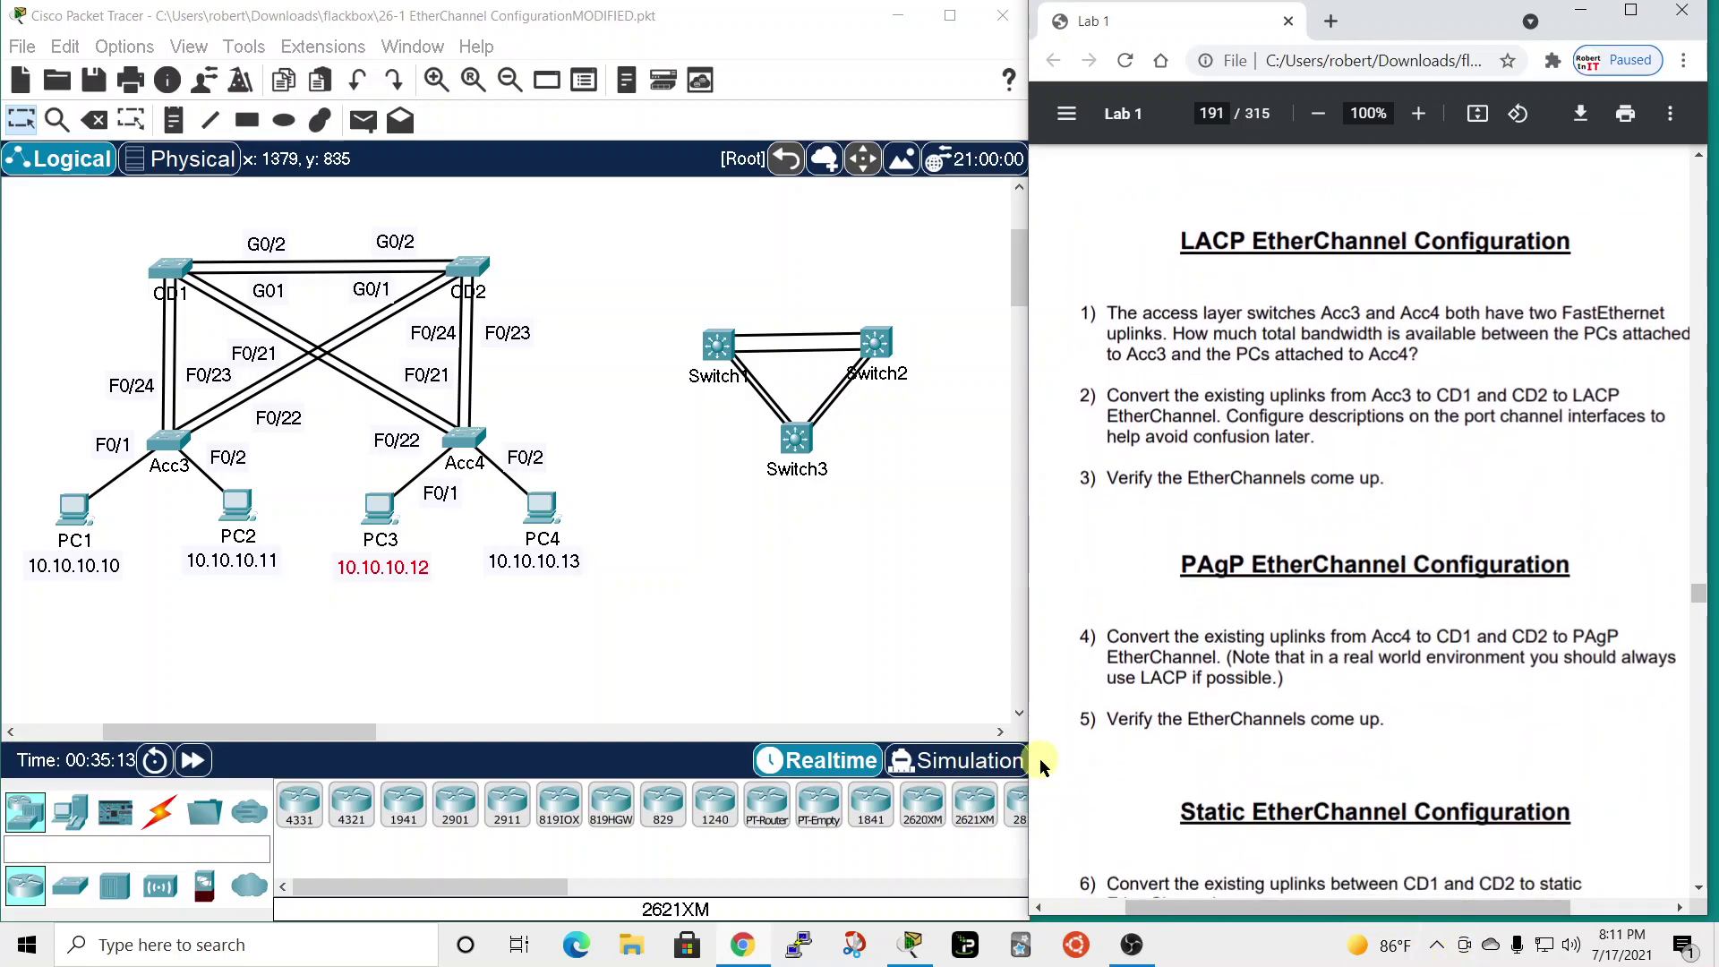
pyautogui.moveTo(1030, 754); pyautogui.dragTo(1026, 761)
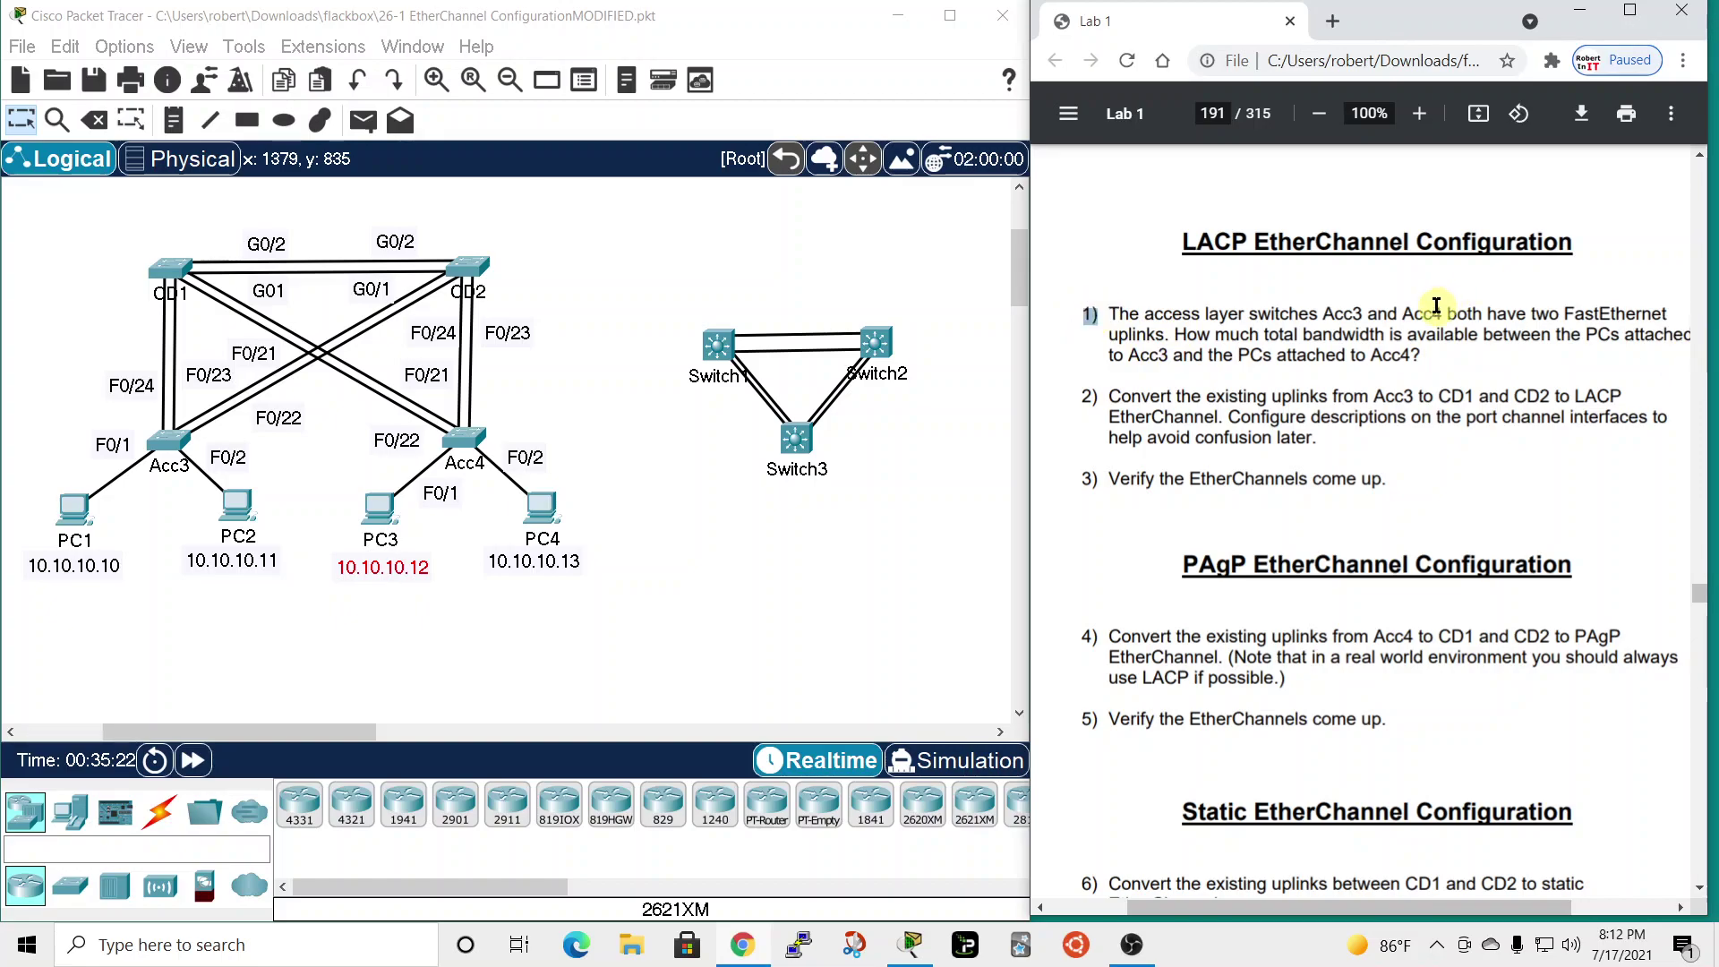
pyautogui.click(562, 631)
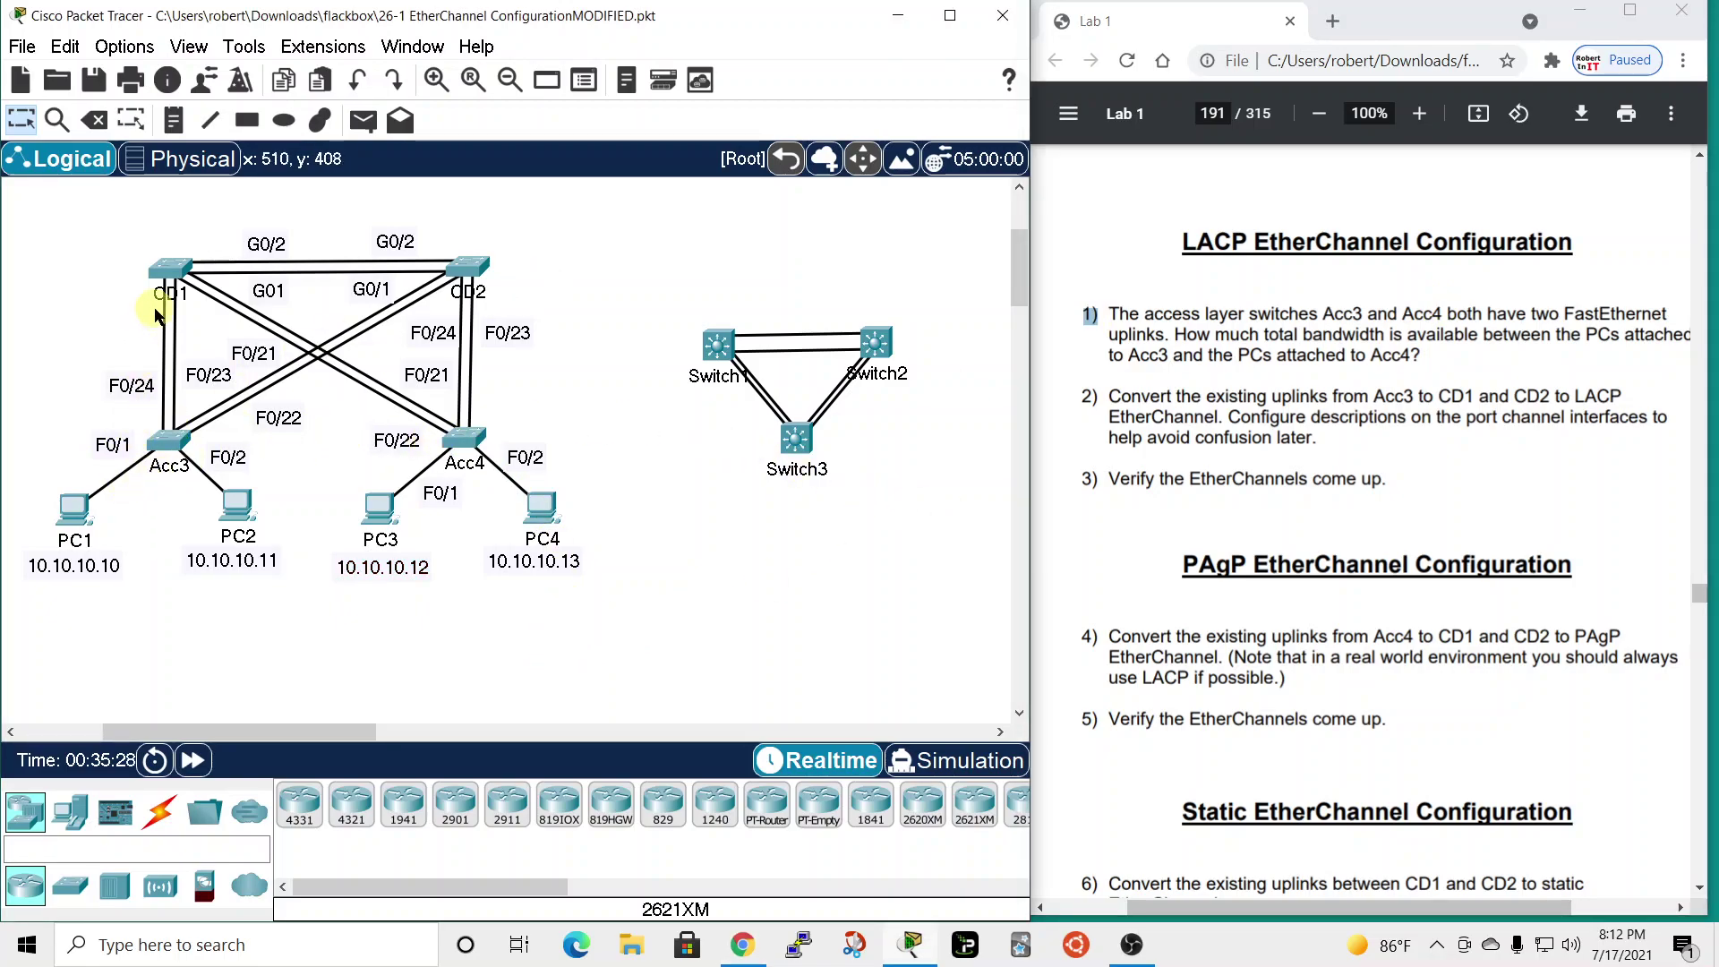
pyautogui.moveTo(157, 313)
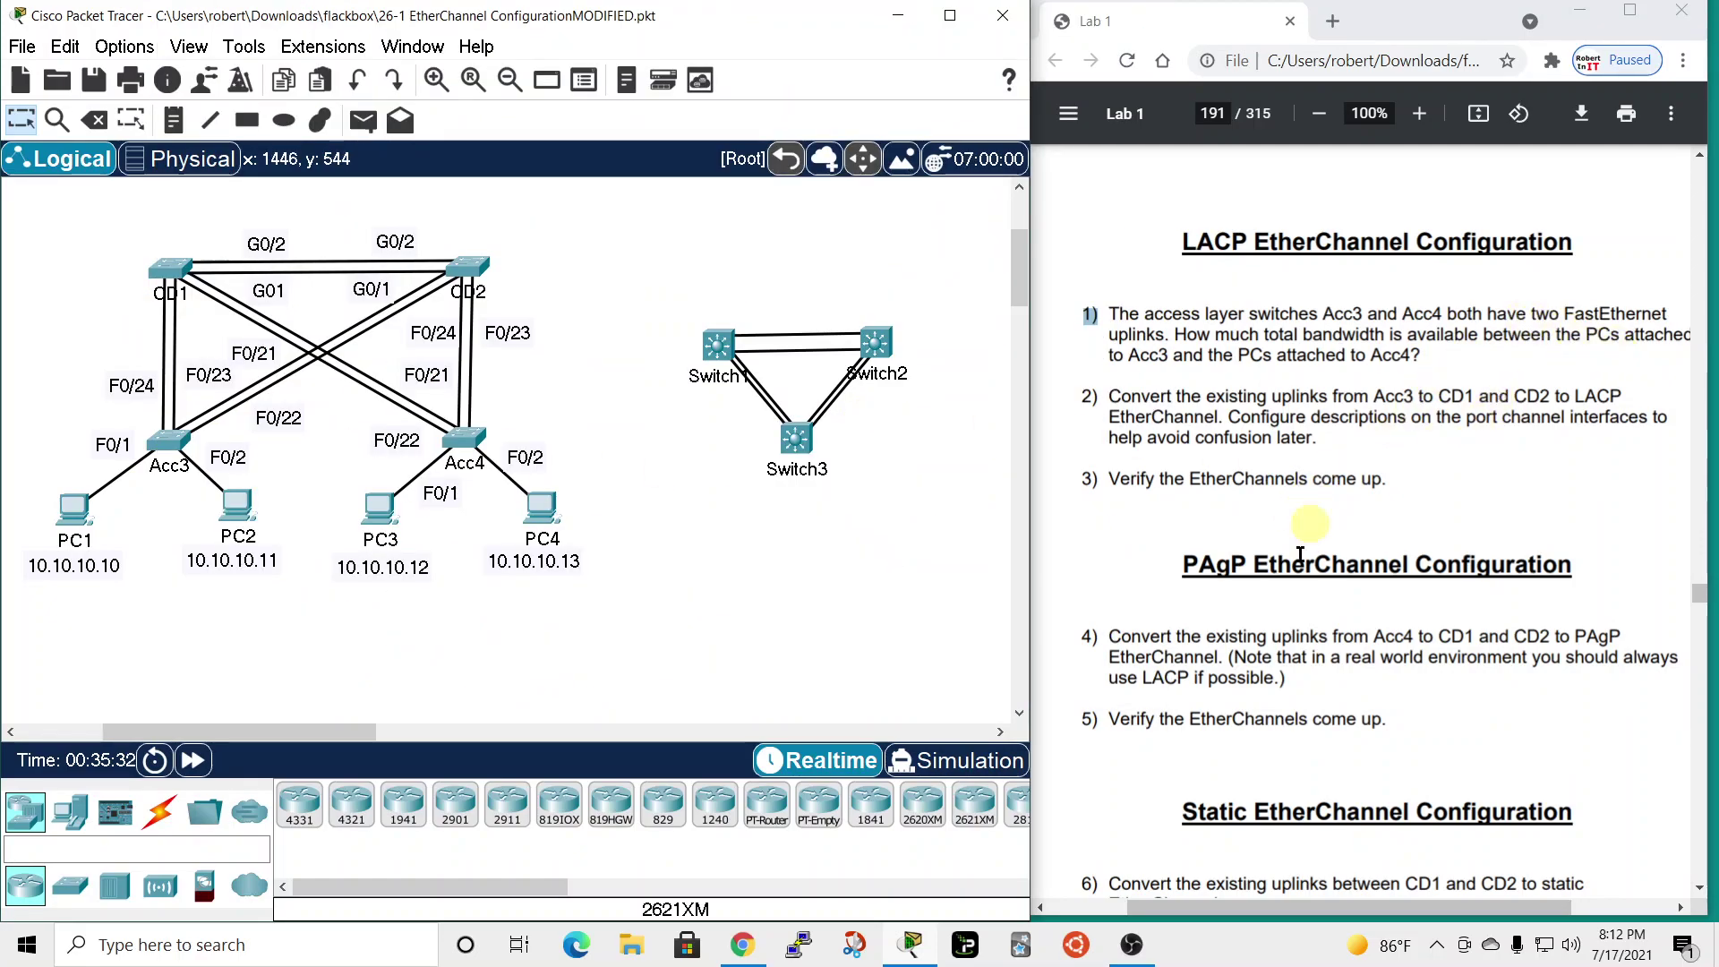
pyautogui.click(1260, 891)
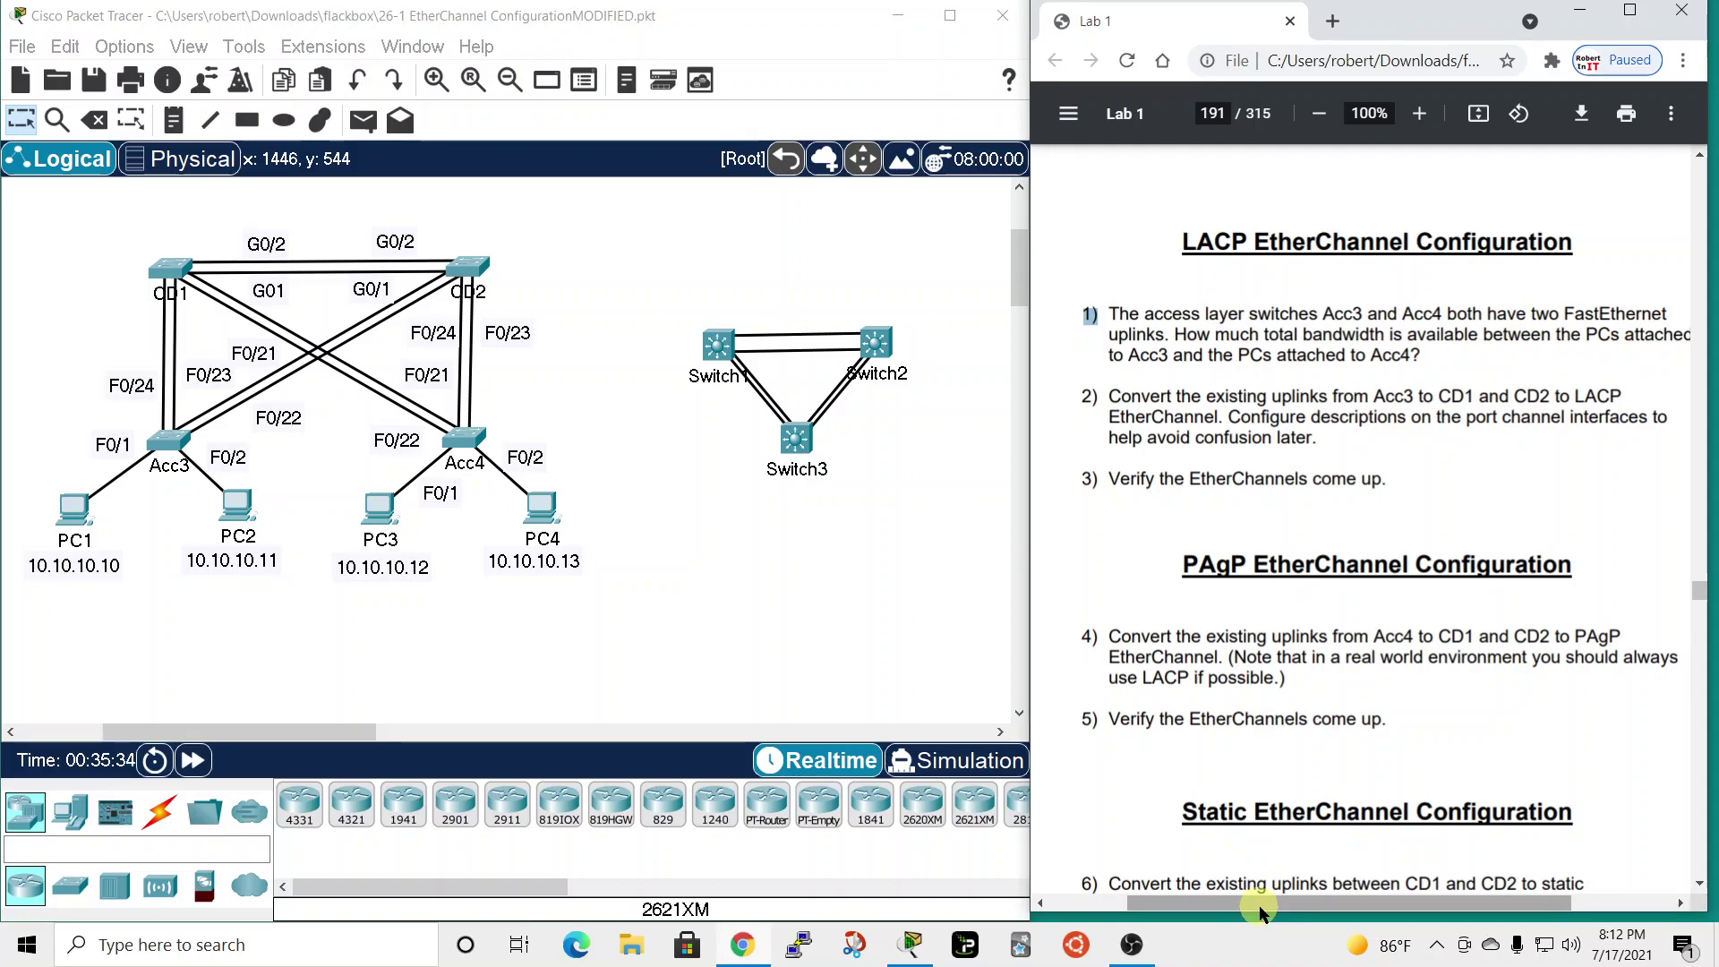
pyautogui.moveTo(1262, 907); pyautogui.dragTo(1281, 900)
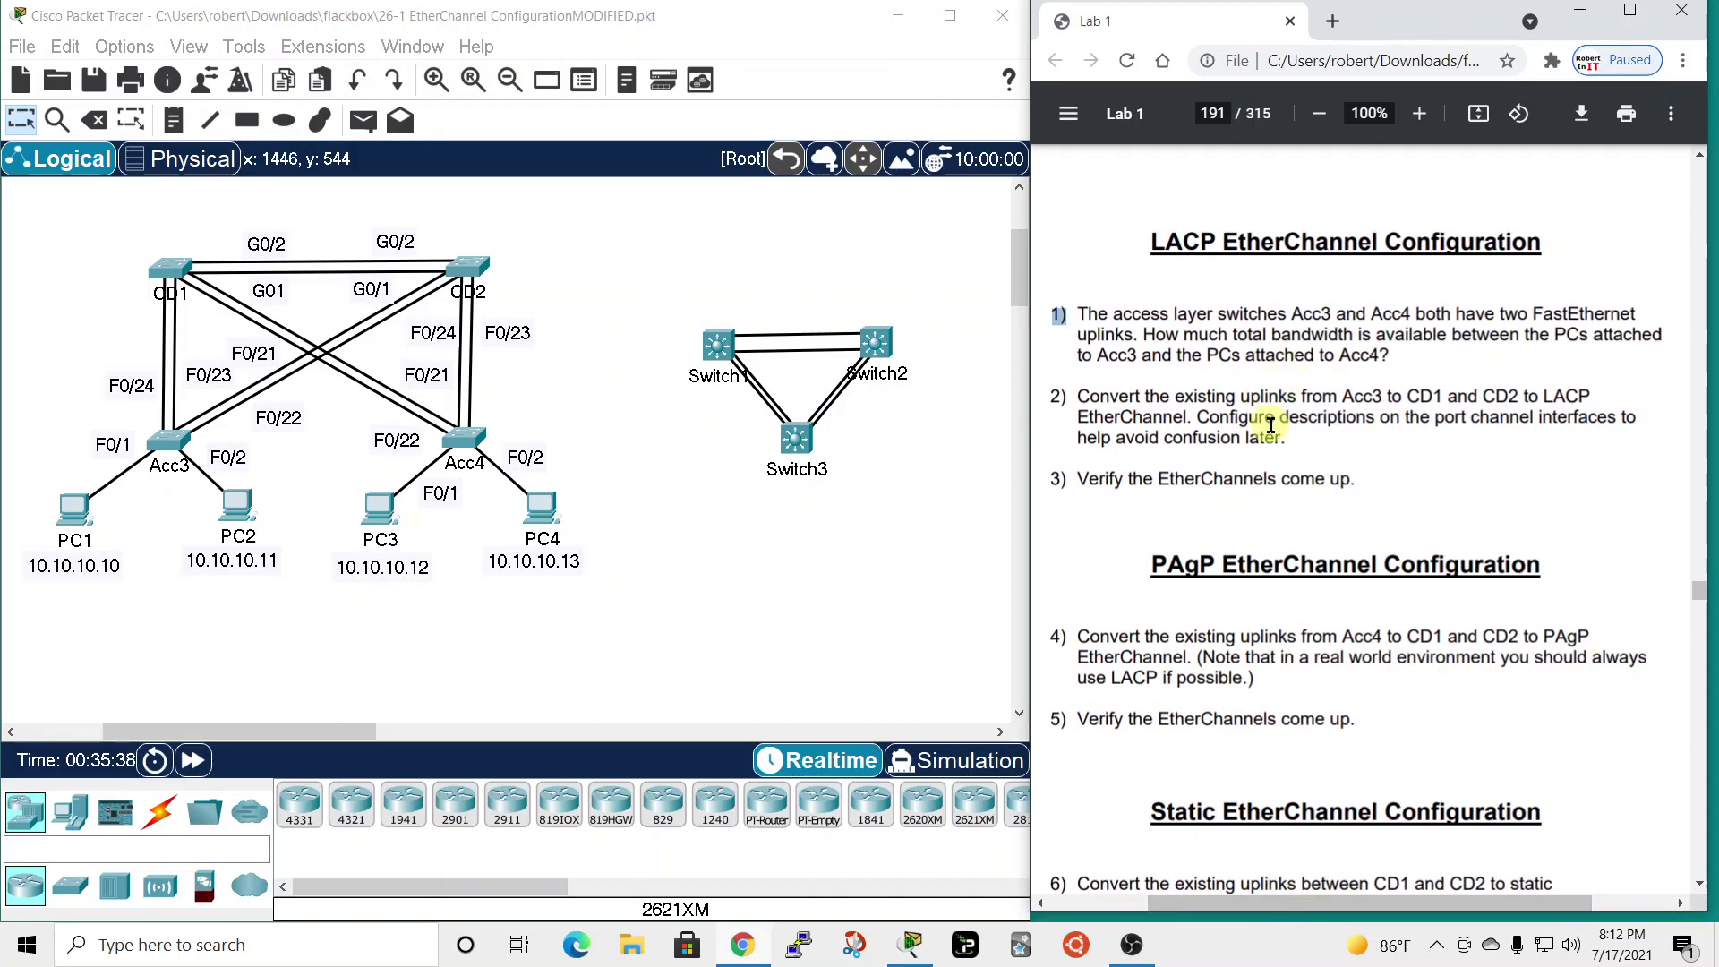
# - Turn on Show Link Lights in the preferences to examine the switch port states, turn it off again and close the preferences
pyautogui.click(126, 45)
pyautogui.click(130, 70)
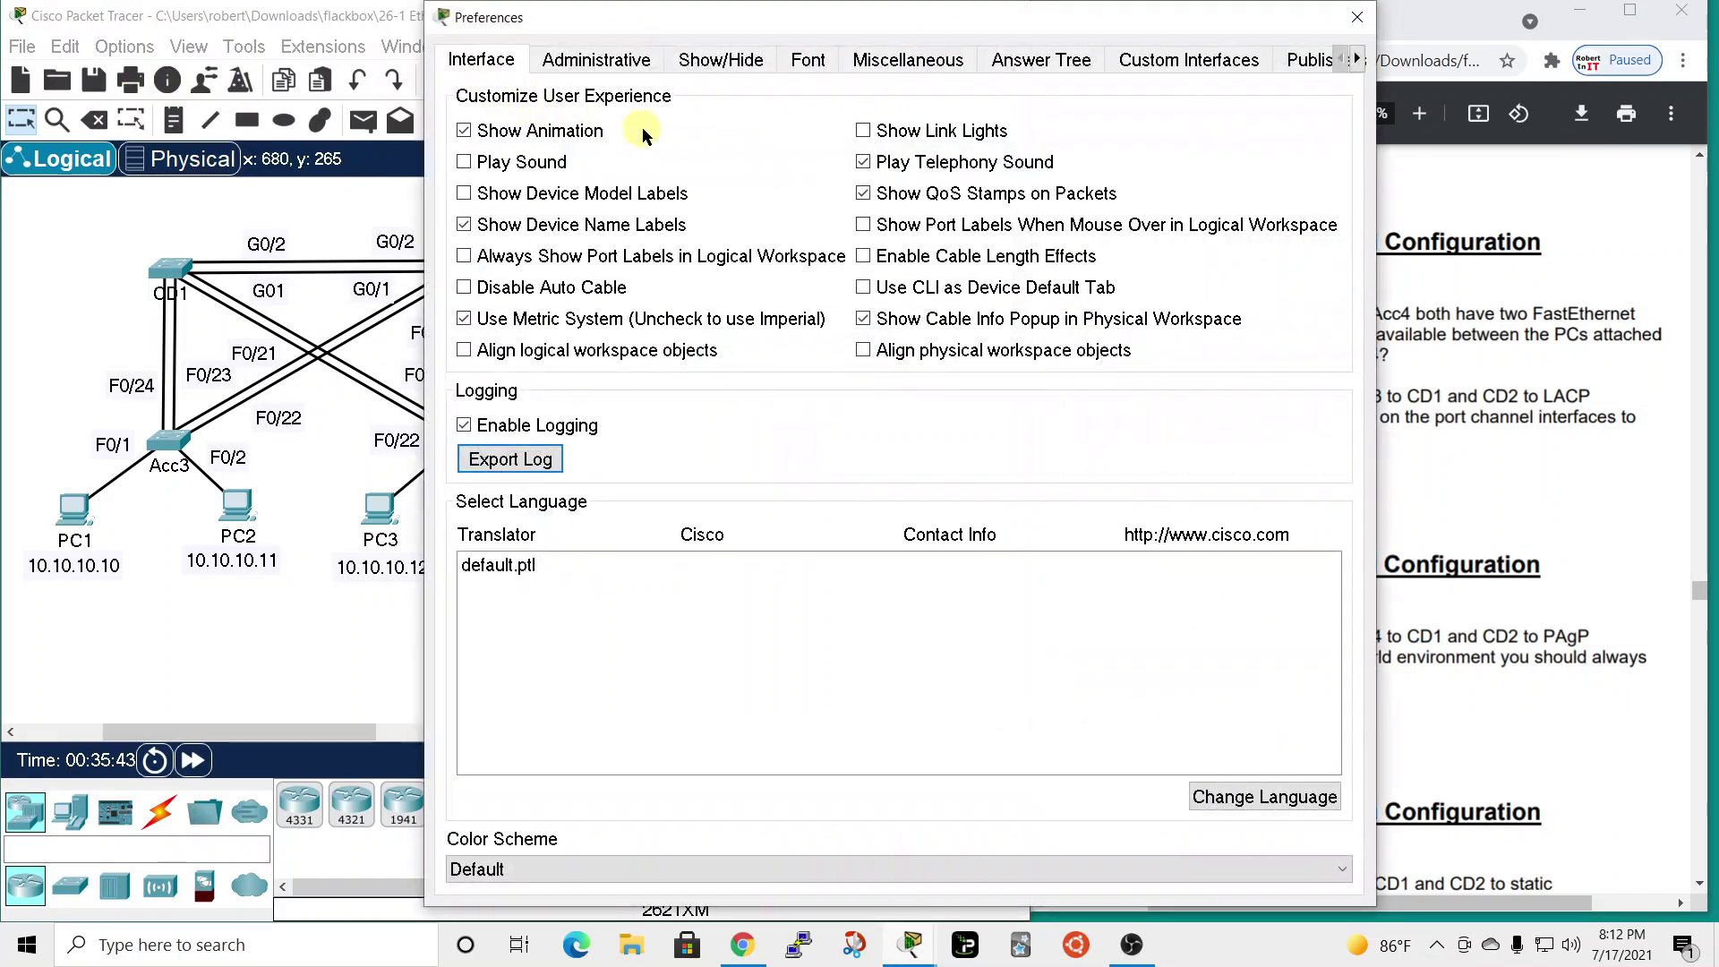
pyautogui.click(862, 131)
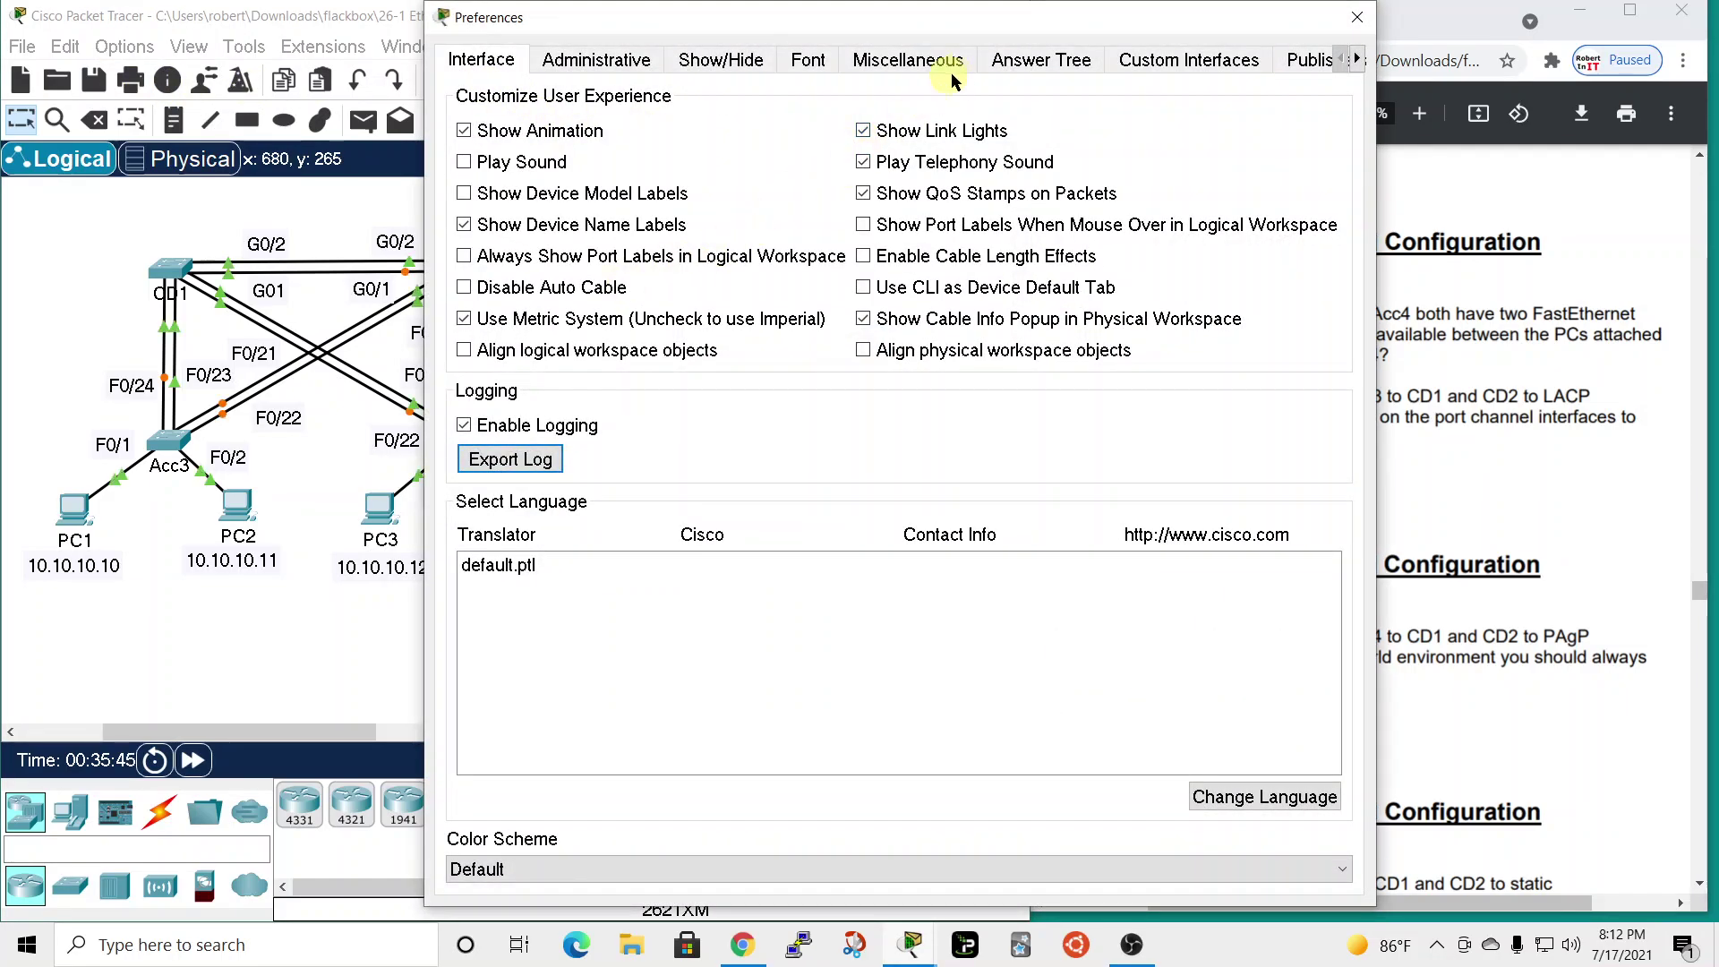
pyautogui.moveTo(890, 18); pyautogui.dragTo(1048, 15)
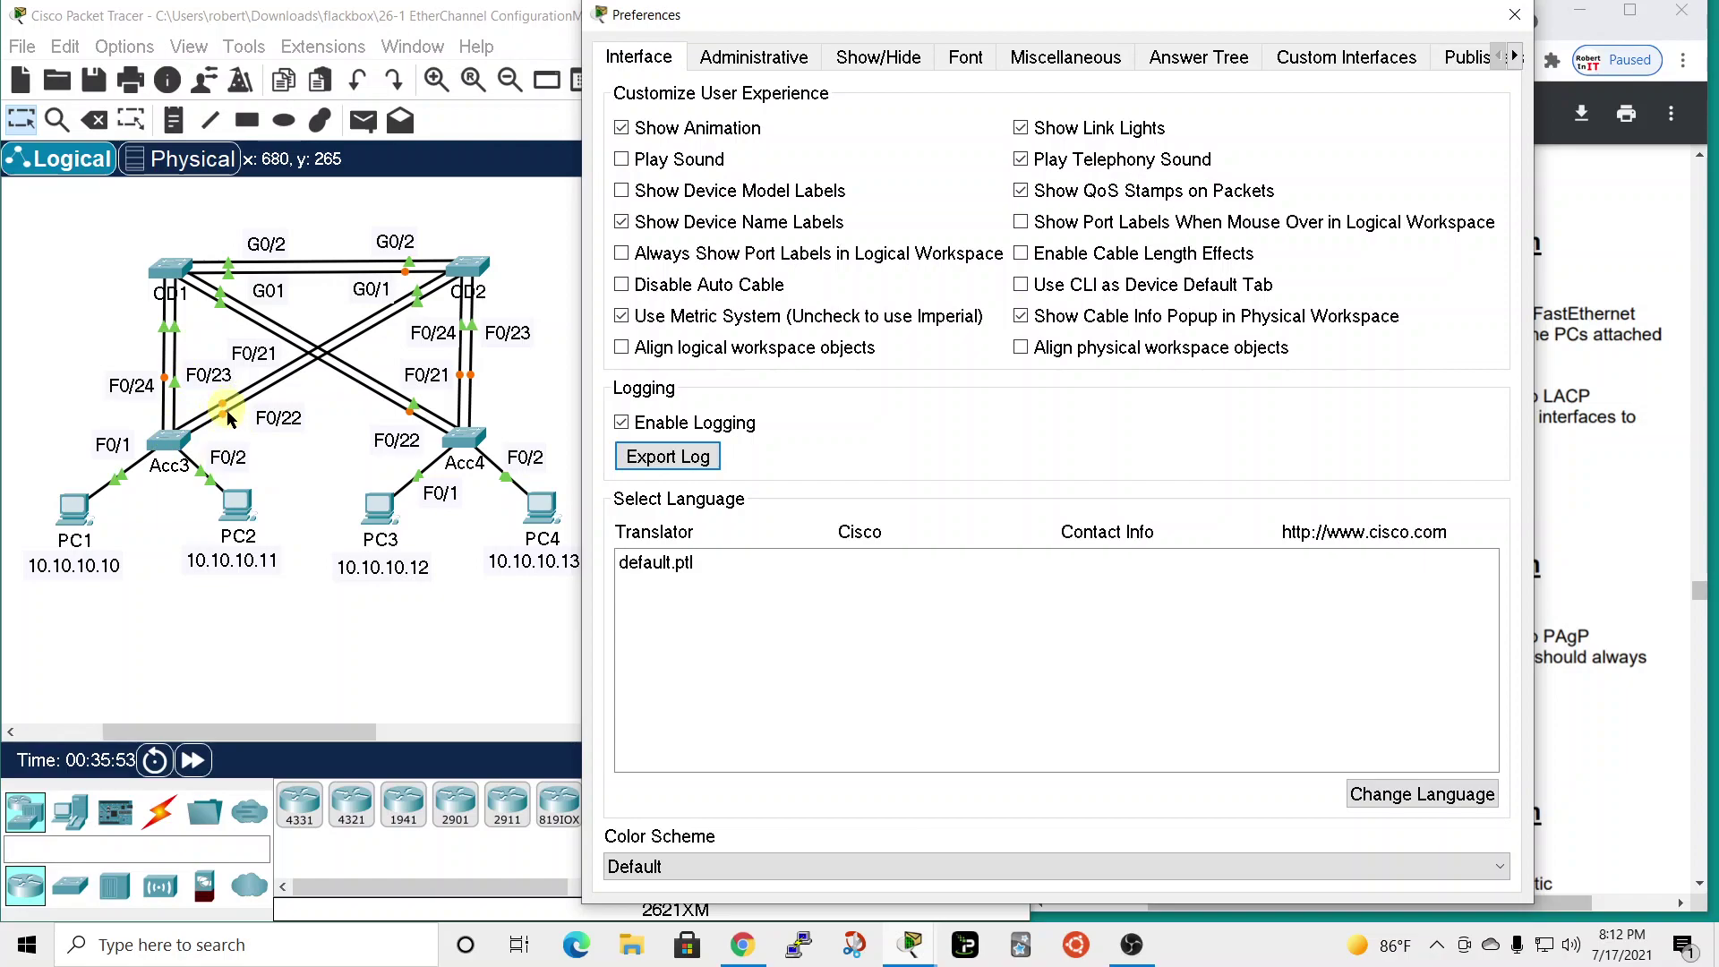
pyautogui.click(1021, 130)
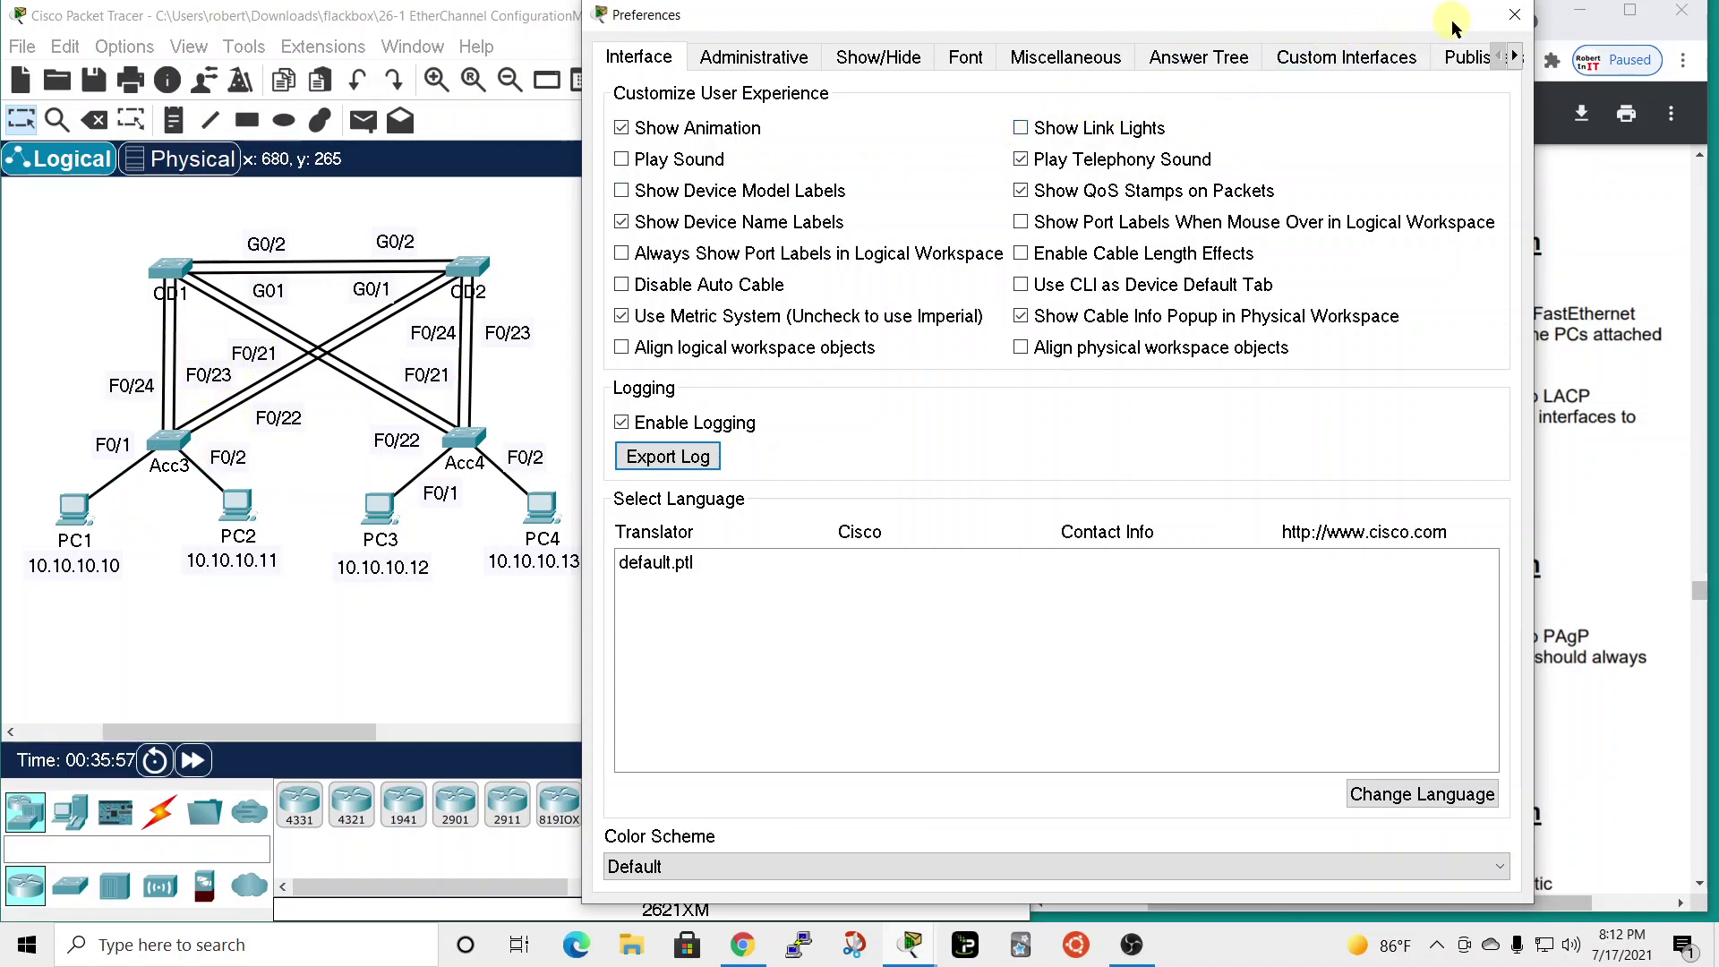
pyautogui.click(1511, 16)
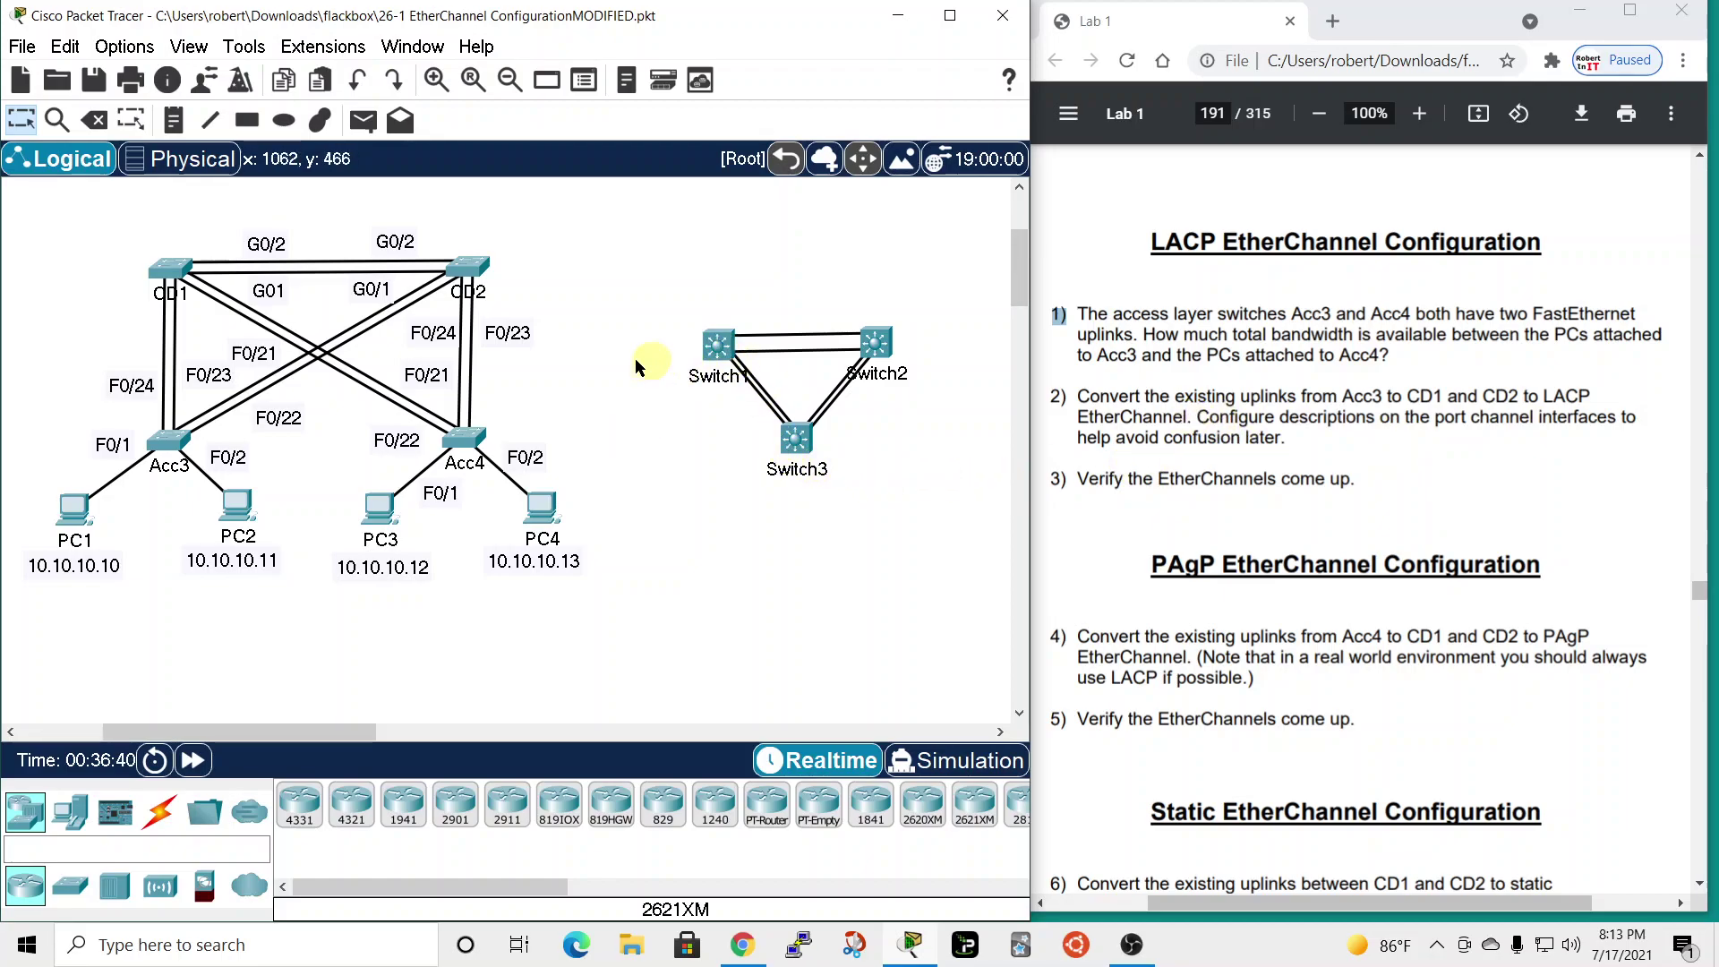
# - Open the command line interface of switch Acc3 and bring up its user prompt
pyautogui.click(168, 439)
pyautogui.moveTo(793, 141); pyautogui.dragTo(295, 12)
pyautogui.click(255, 49)
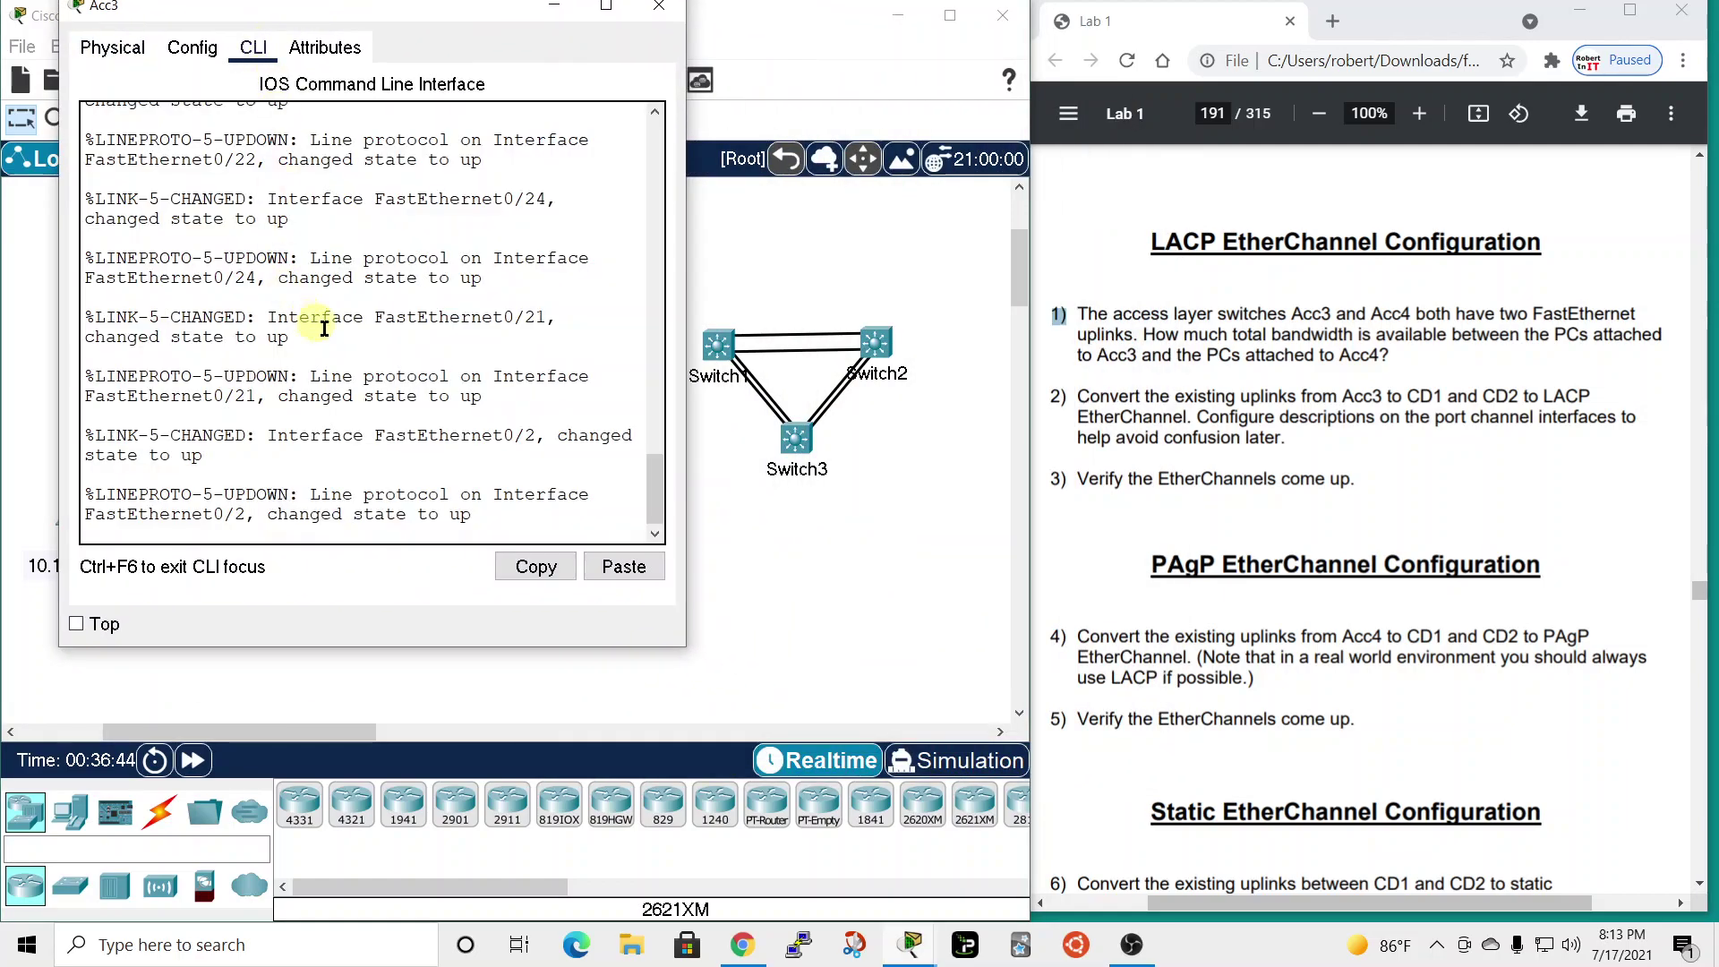
pyautogui.press('Return')
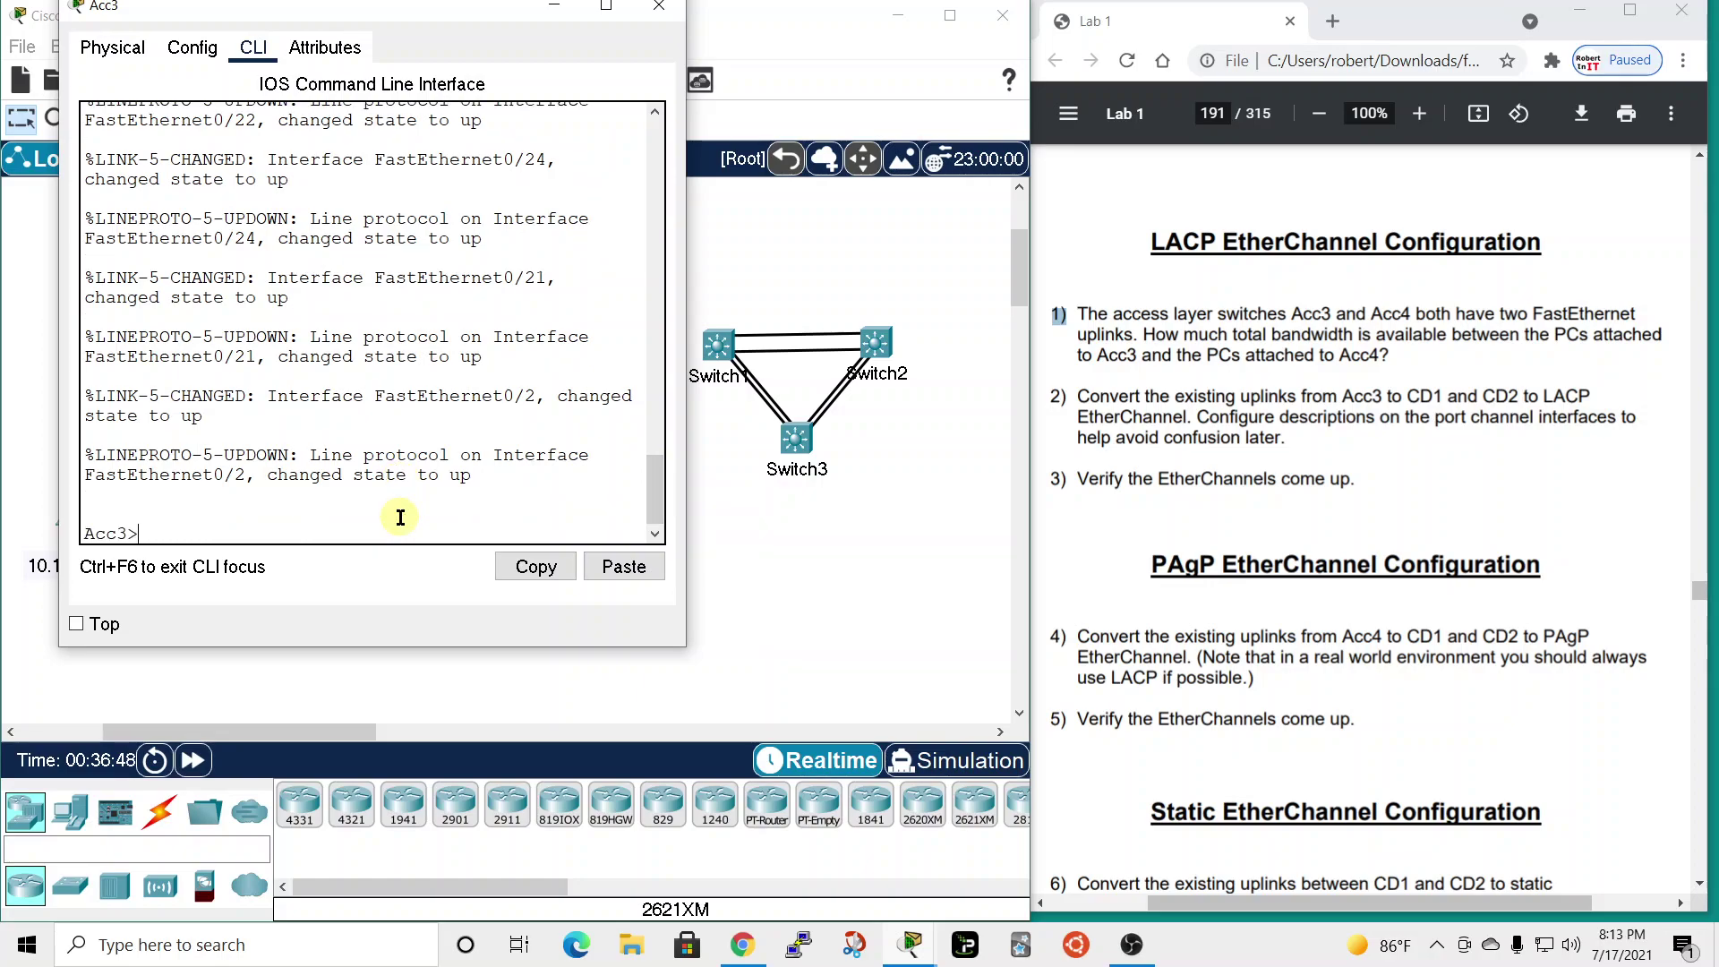
pyautogui.write('edn')
pyautogui.press('Return')
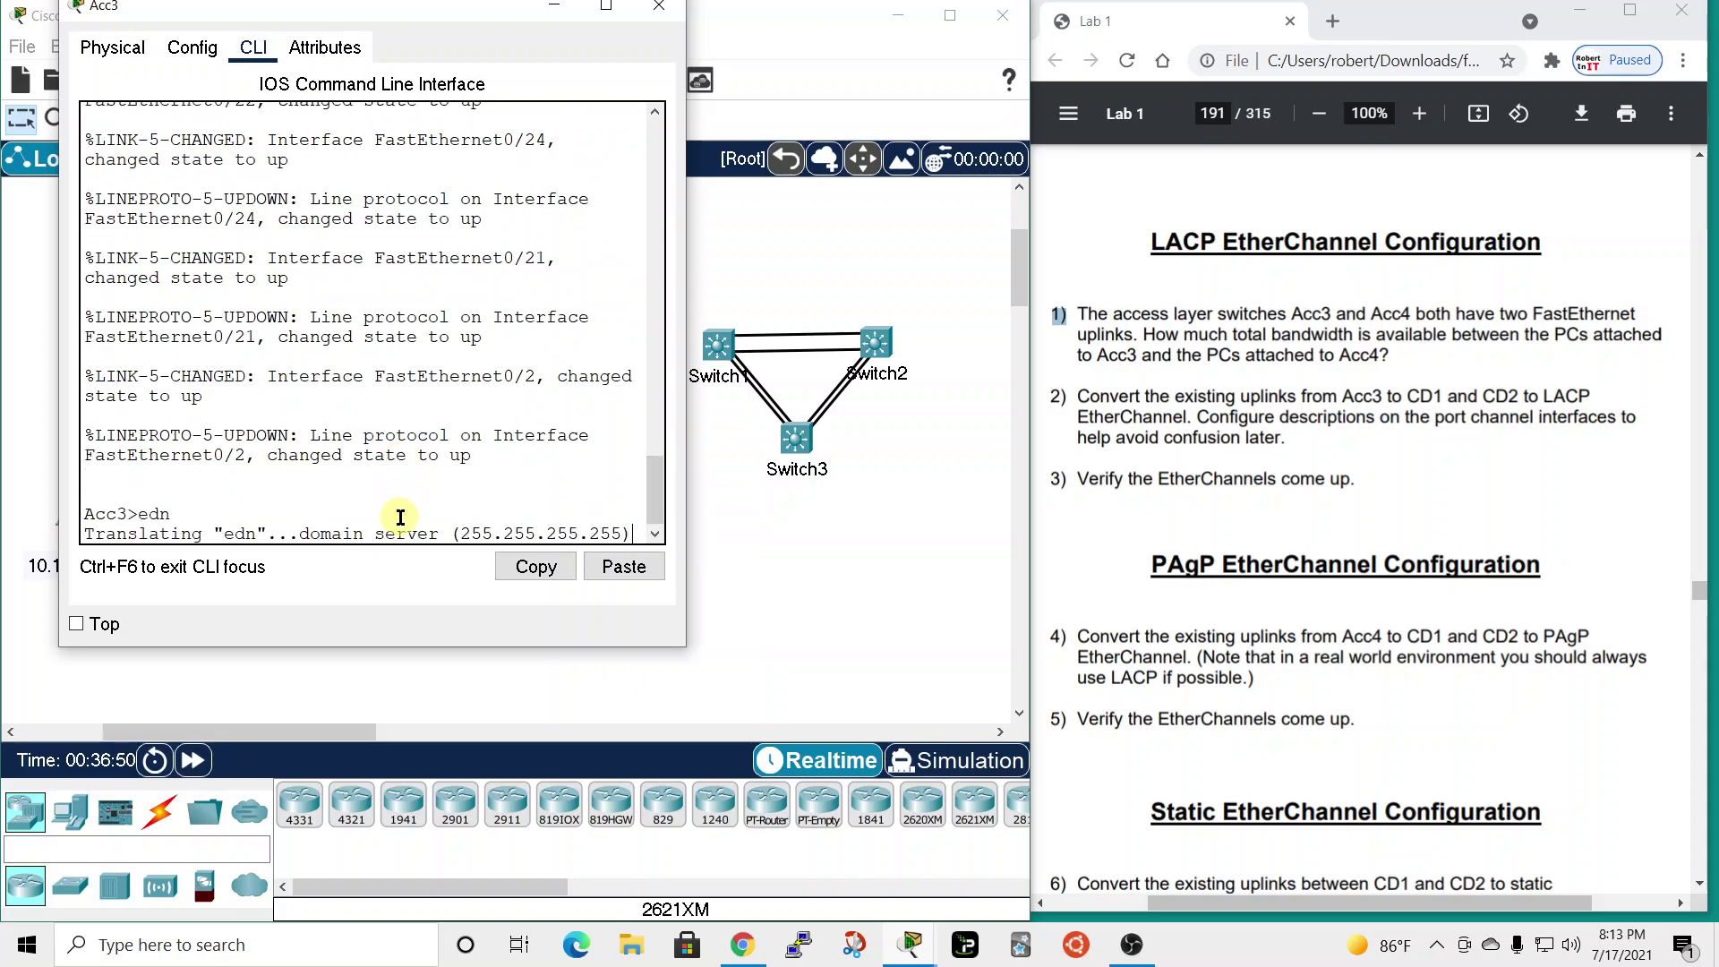
pyautogui.click(271, 724)
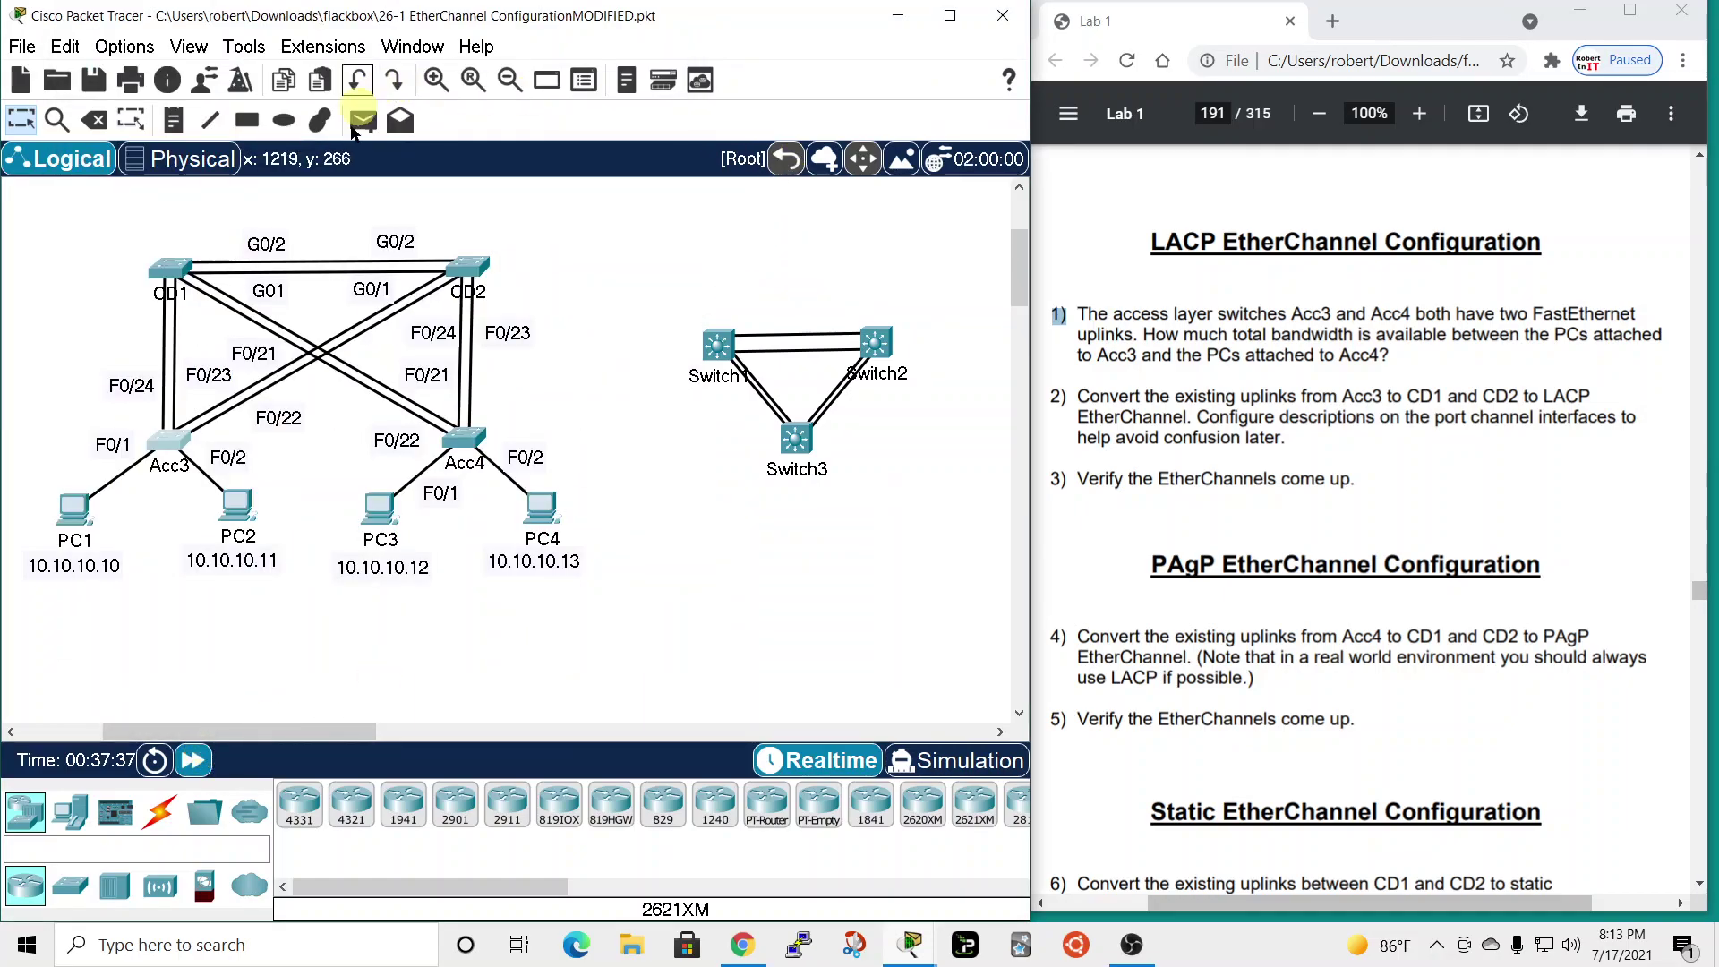
pyautogui.click(170, 440)
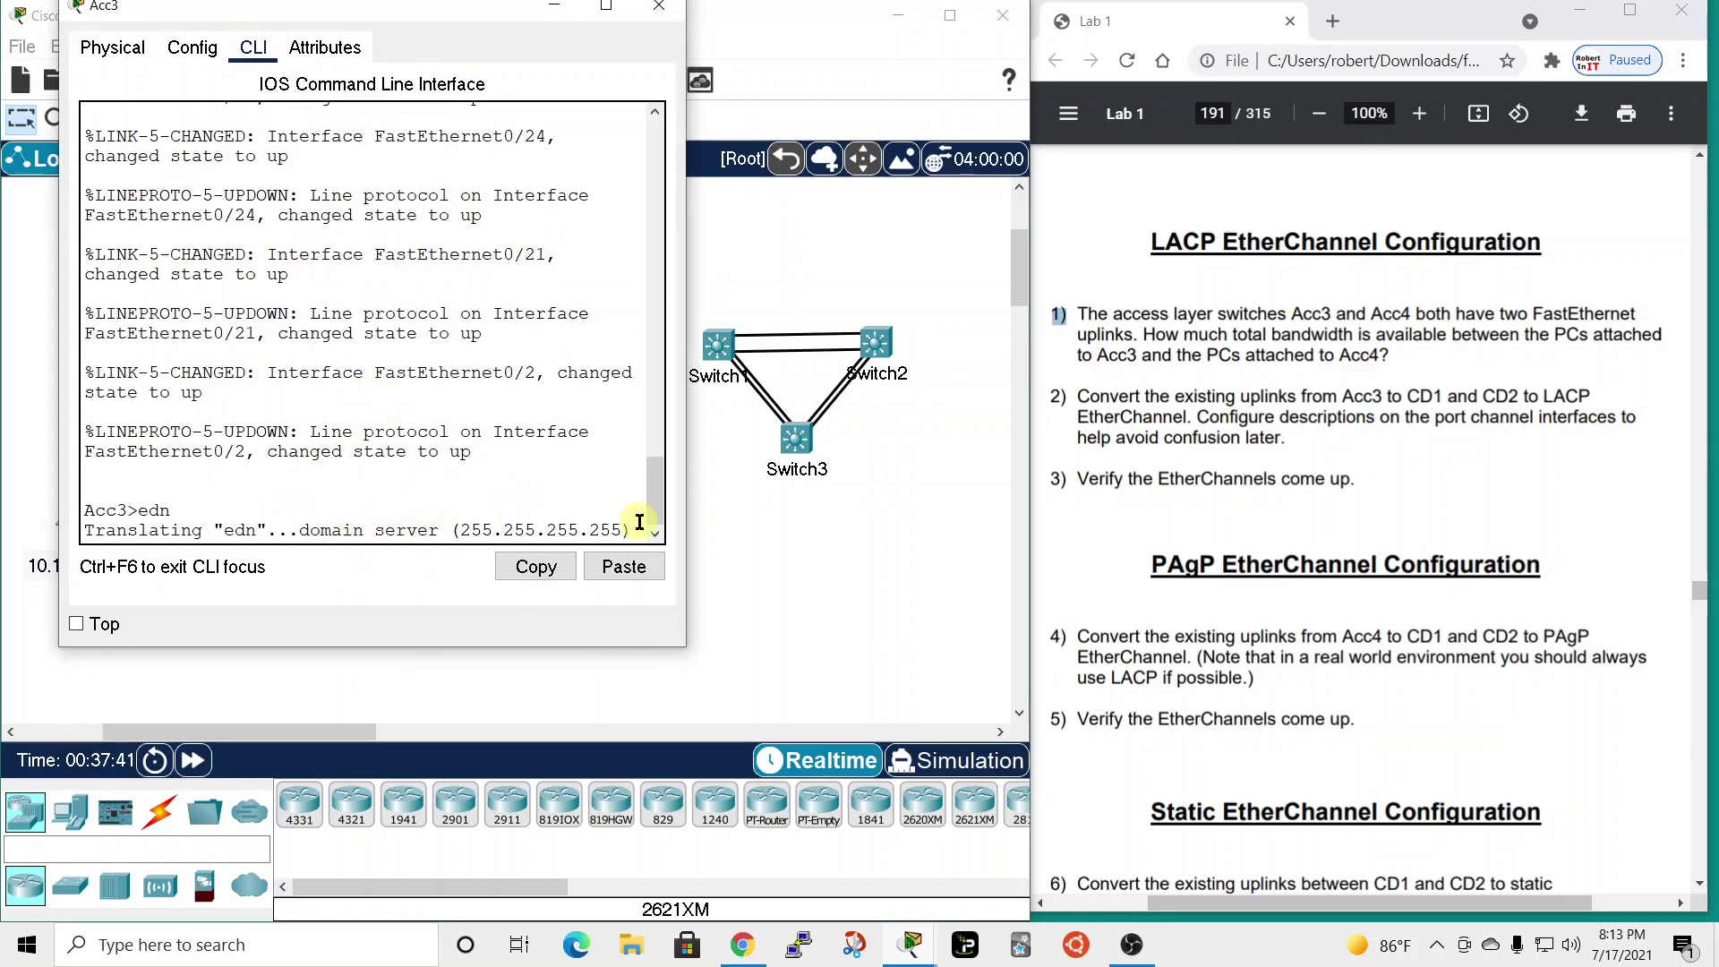
pyautogui.click(194, 762)
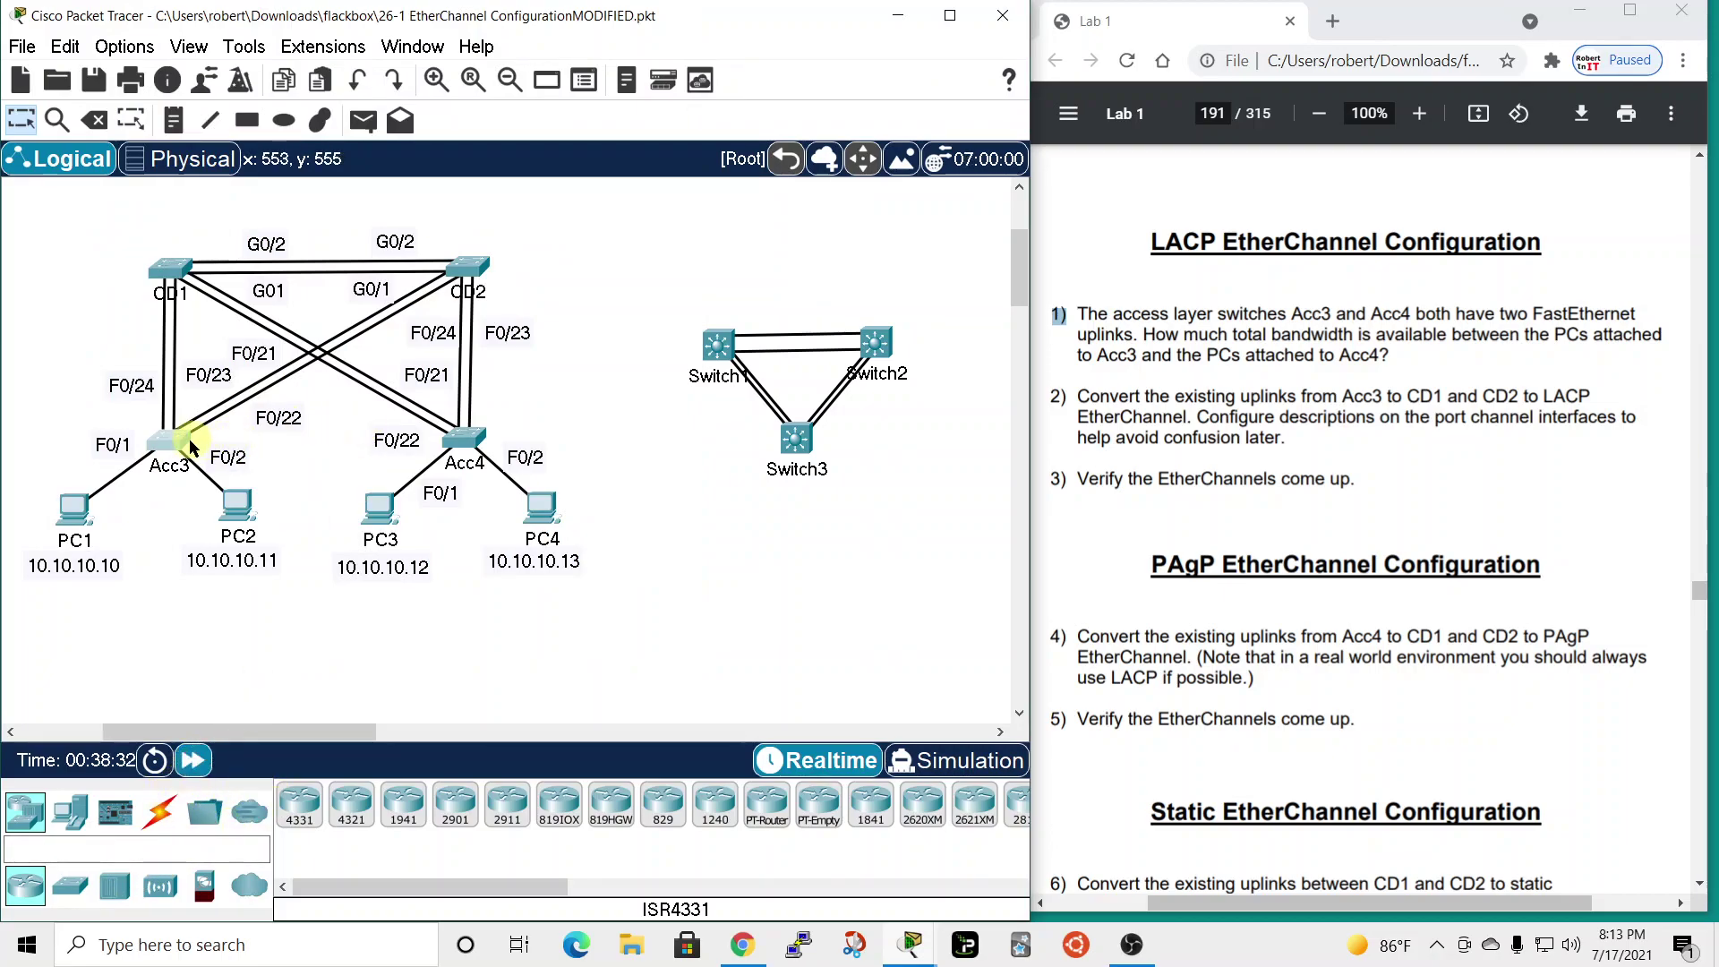
pyautogui.click(179, 439)
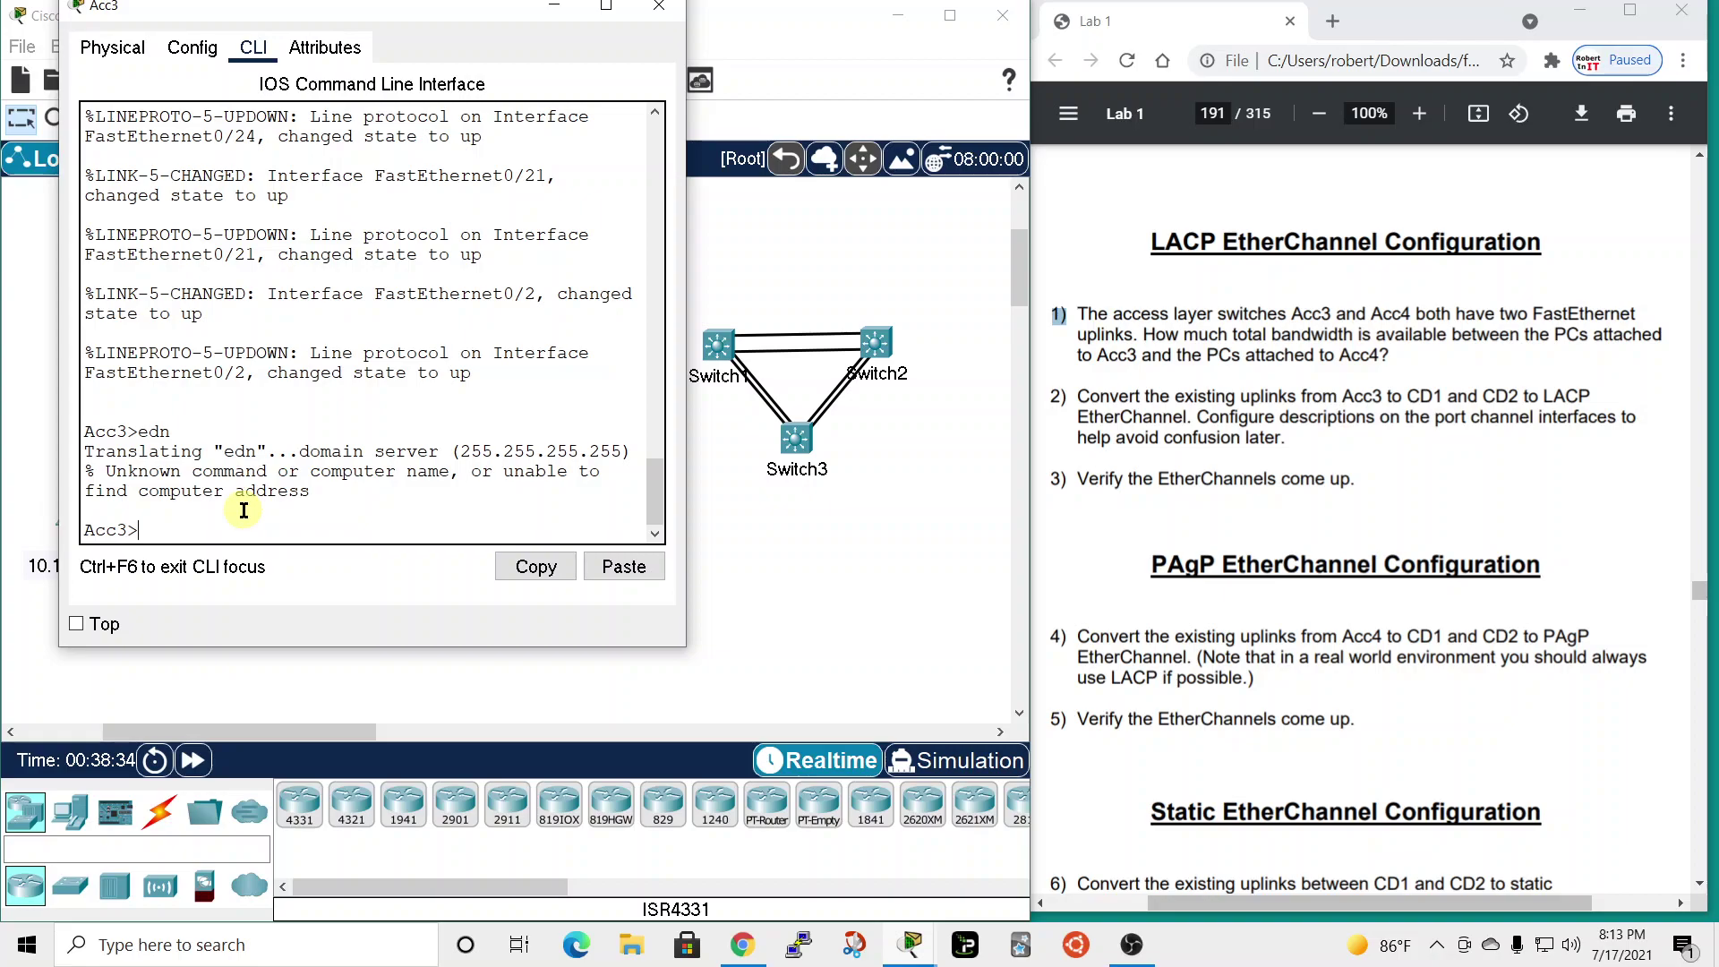
# - Enter privileged mode on Acc3 with en, and global configuration mode with conf t
pyautogui.press('Return')
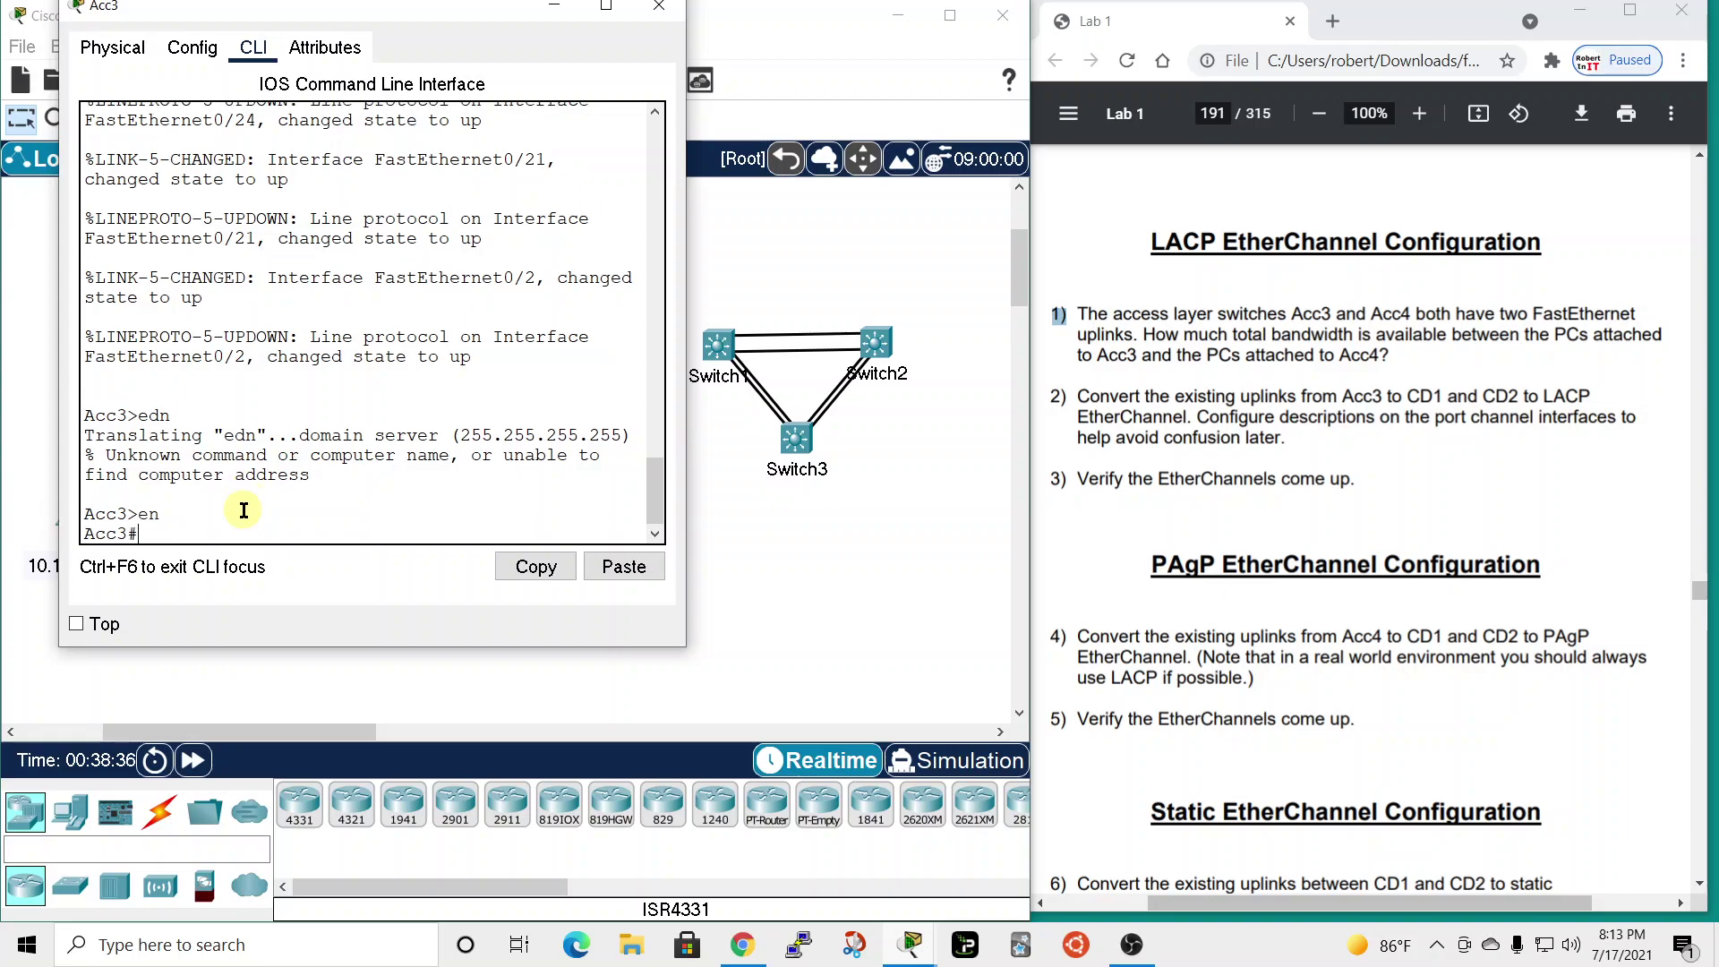
pyautogui.write('conf t')
pyautogui.press('Return')
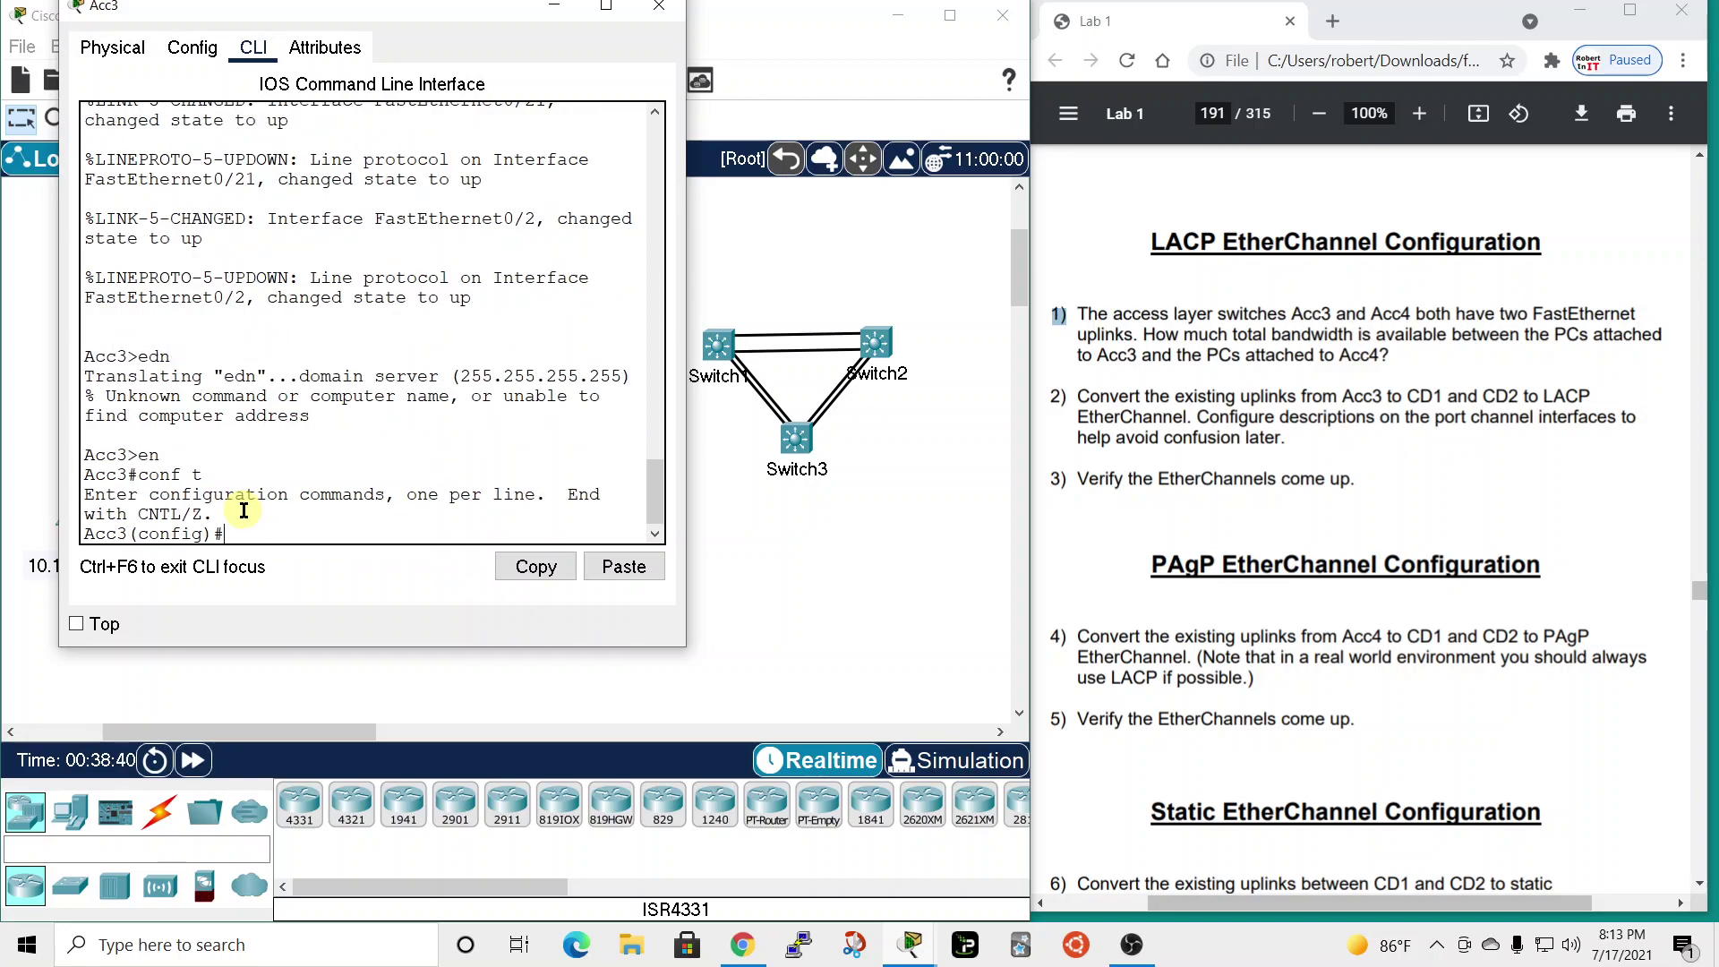
# - Enter interface range configuration on Acc3 for its uplinks fastEthernet 0/23 - 24
pyautogui.moveTo(475, 13); pyautogui.dragTo(894, 45)
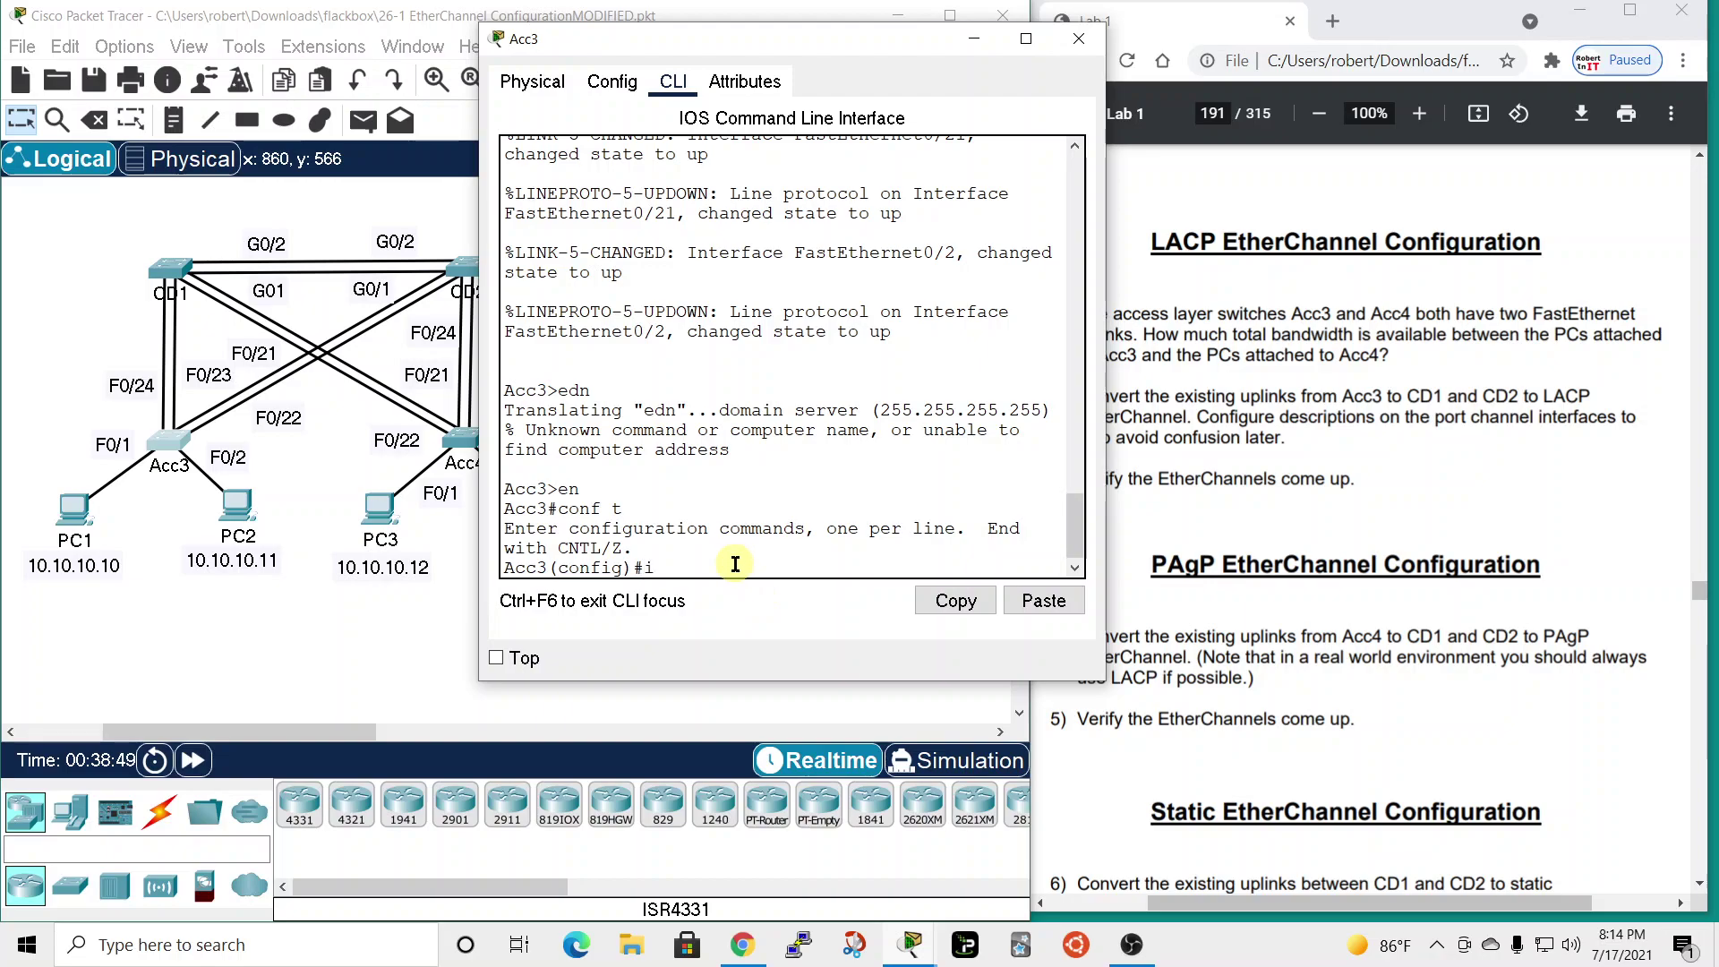
pyautogui.write('nterface ran')
pyautogui.press('Tab')
pyautogui.write('rang')
pyautogui.press('Tab')
pyautogui.write('f')
pyautogui.press('Tab')
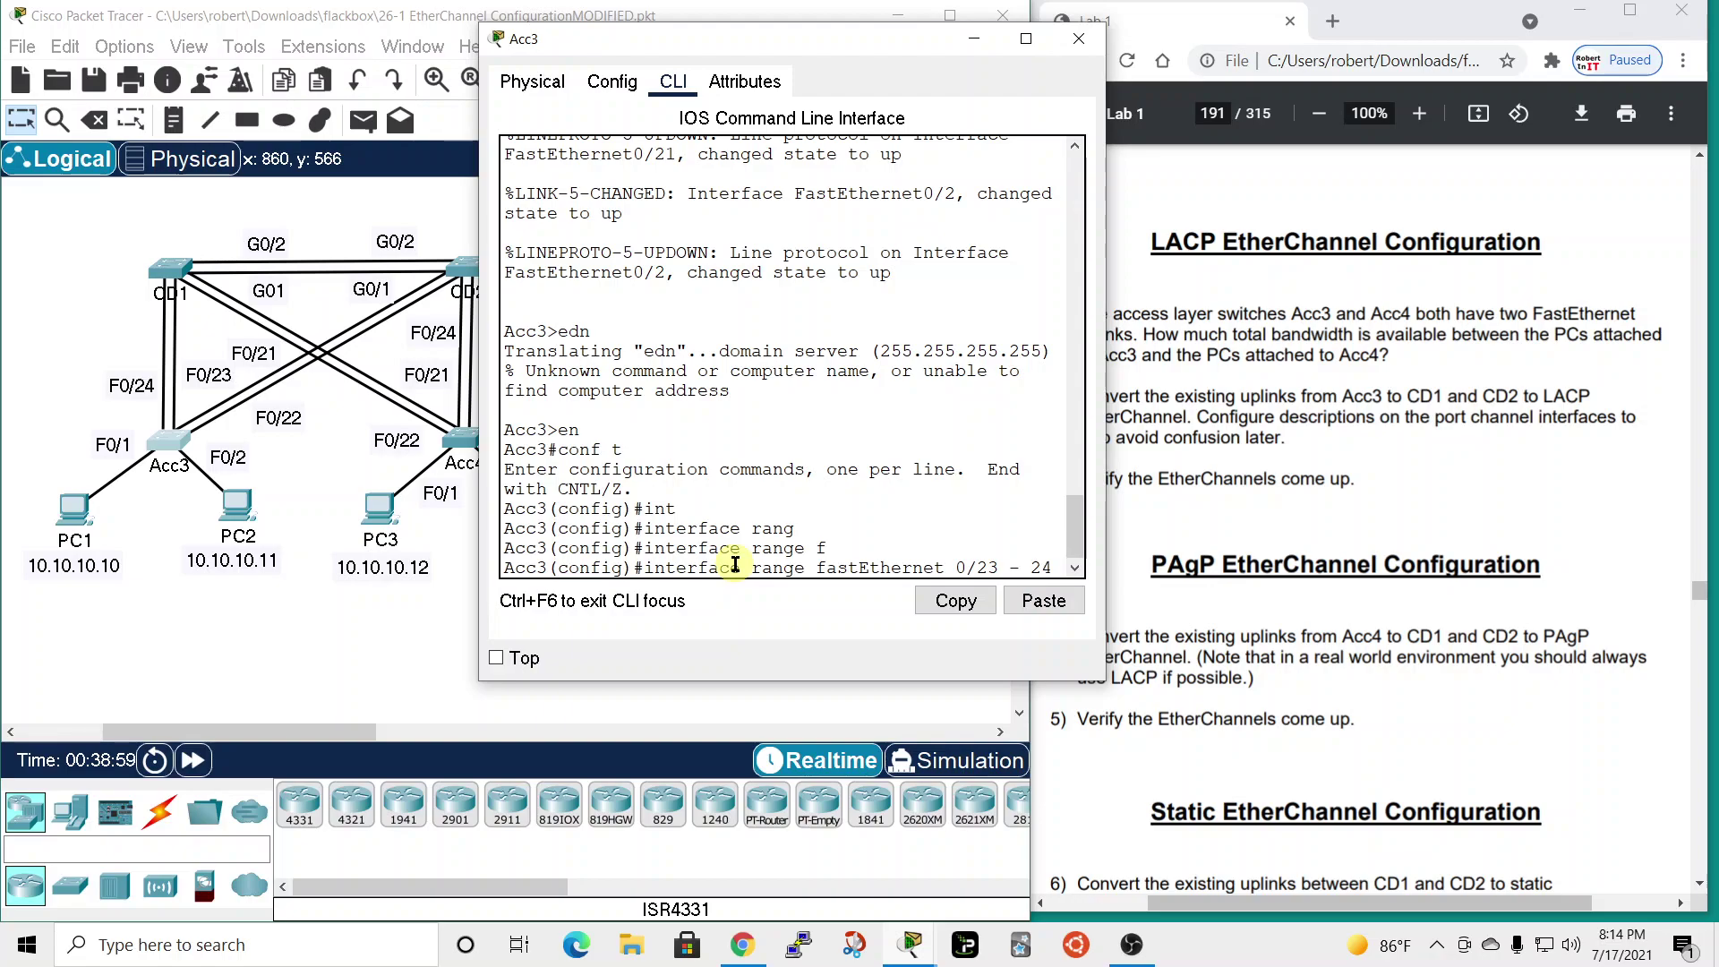
pyautogui.press('Return')
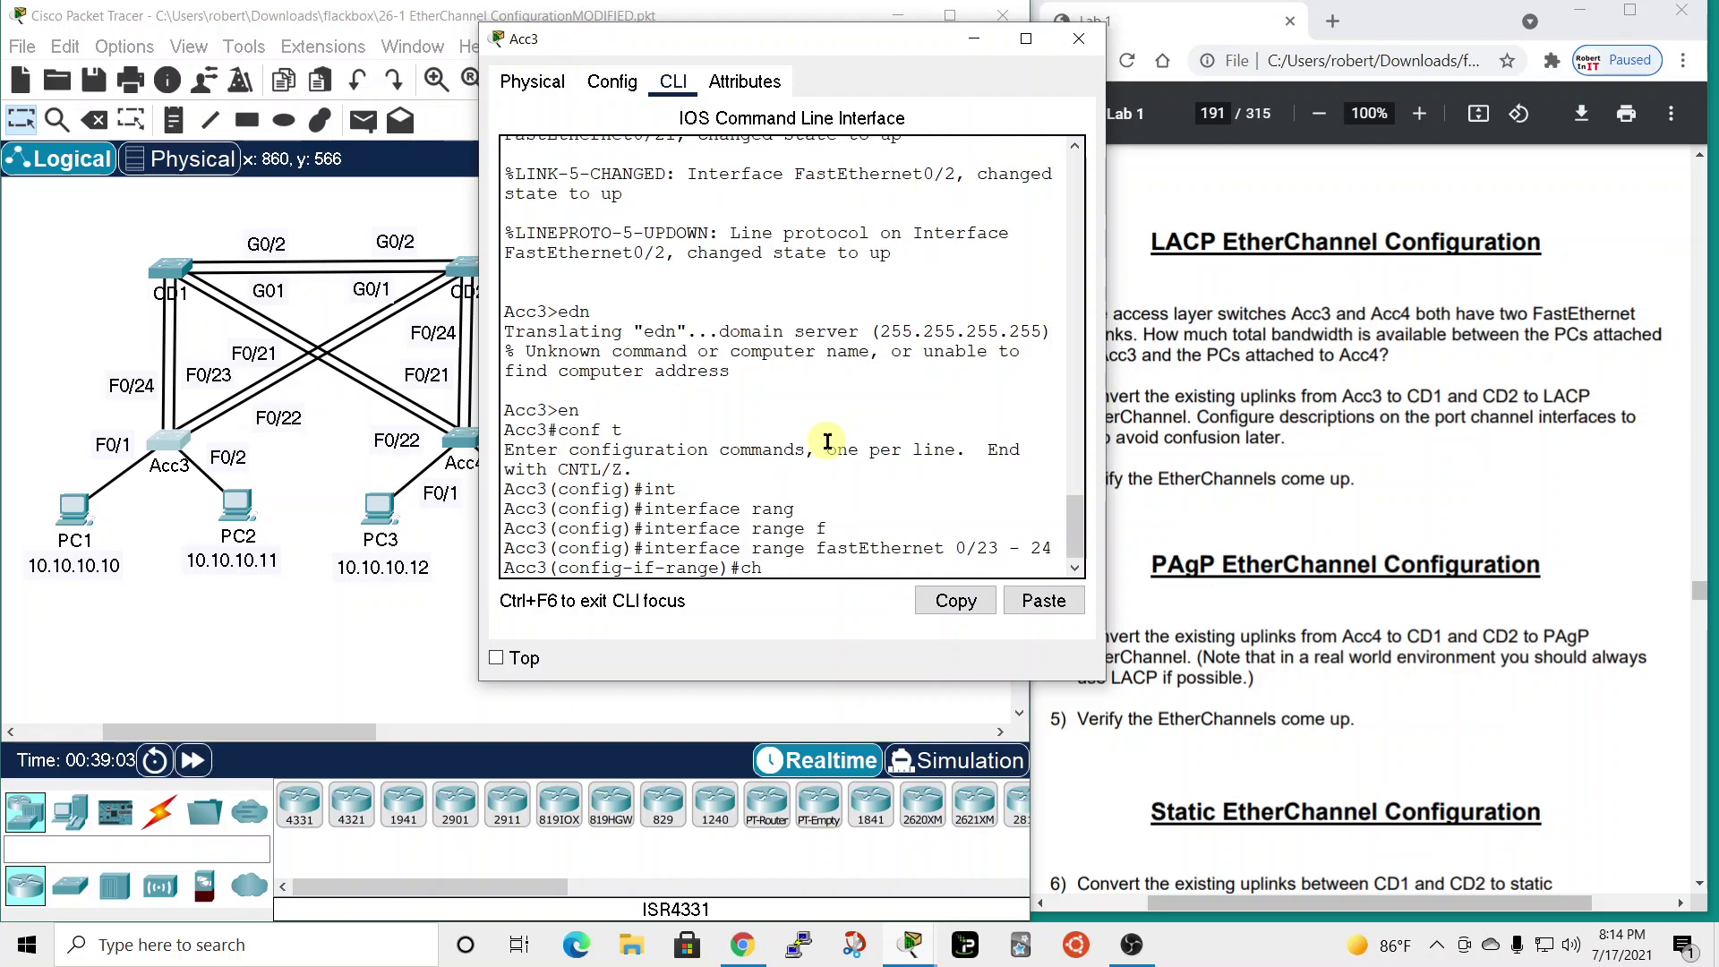
# - Assign the selected Acc3 uplinks to an LACP EtherChannel with channel-group 1 mode active
pyautogui.write('channel')
pyautogui.press('Tab')
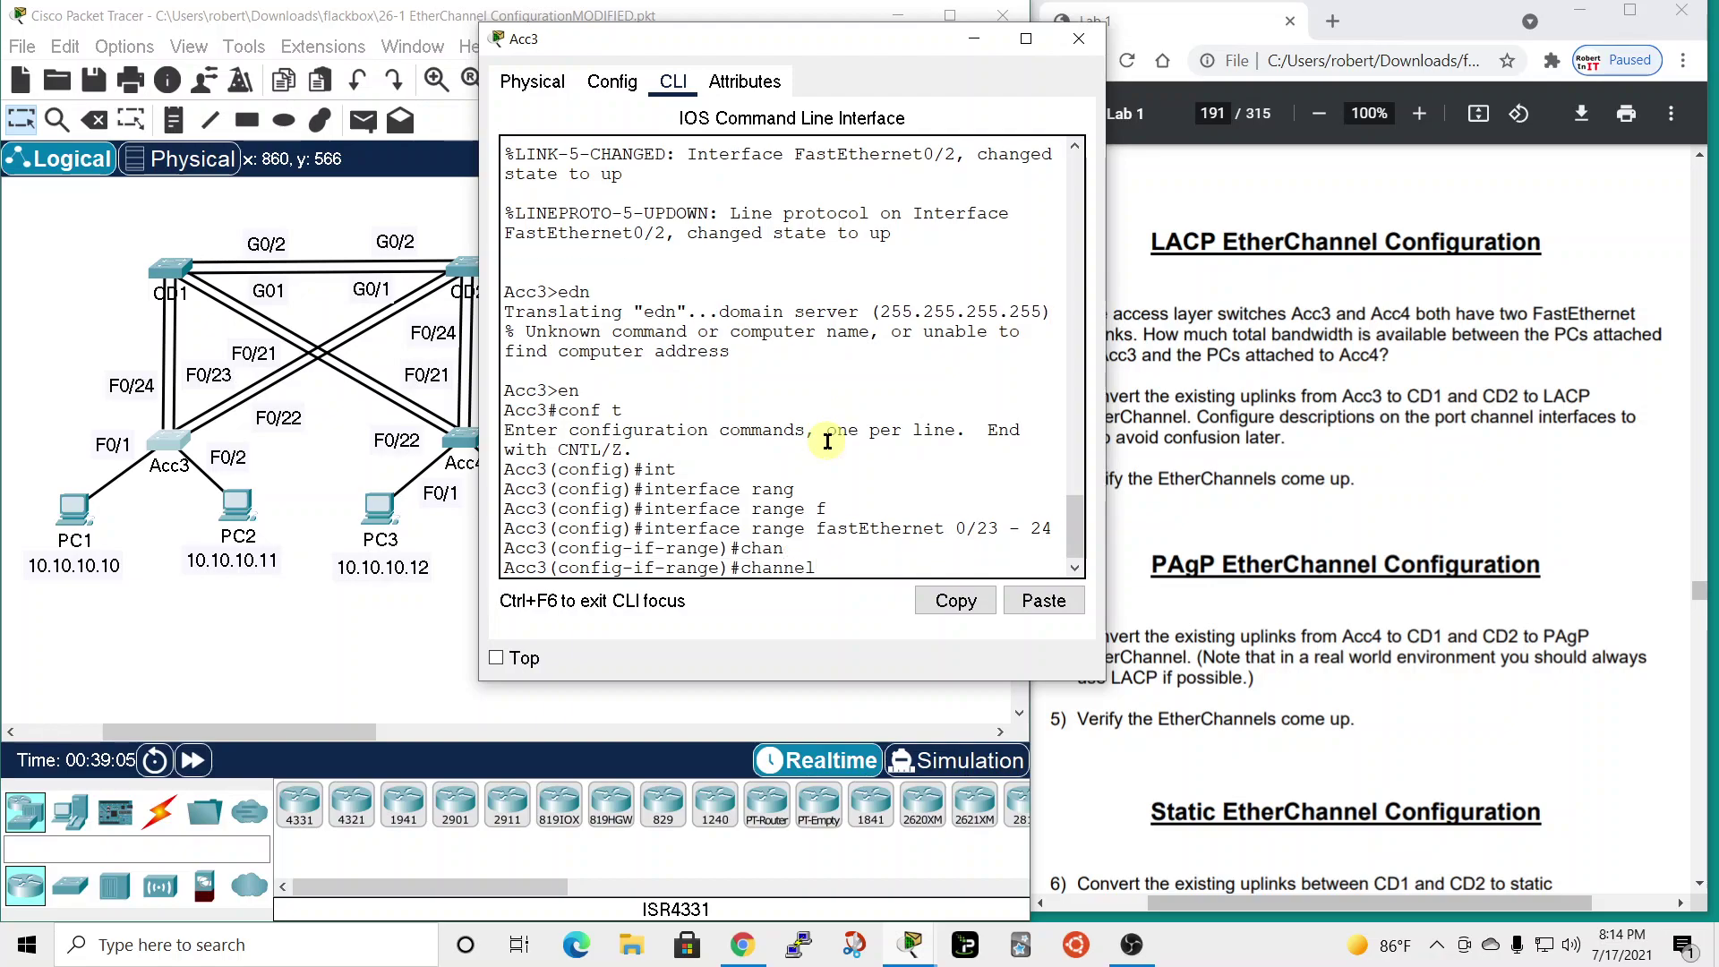
pyautogui.write('nel')
pyautogui.press('Tab')
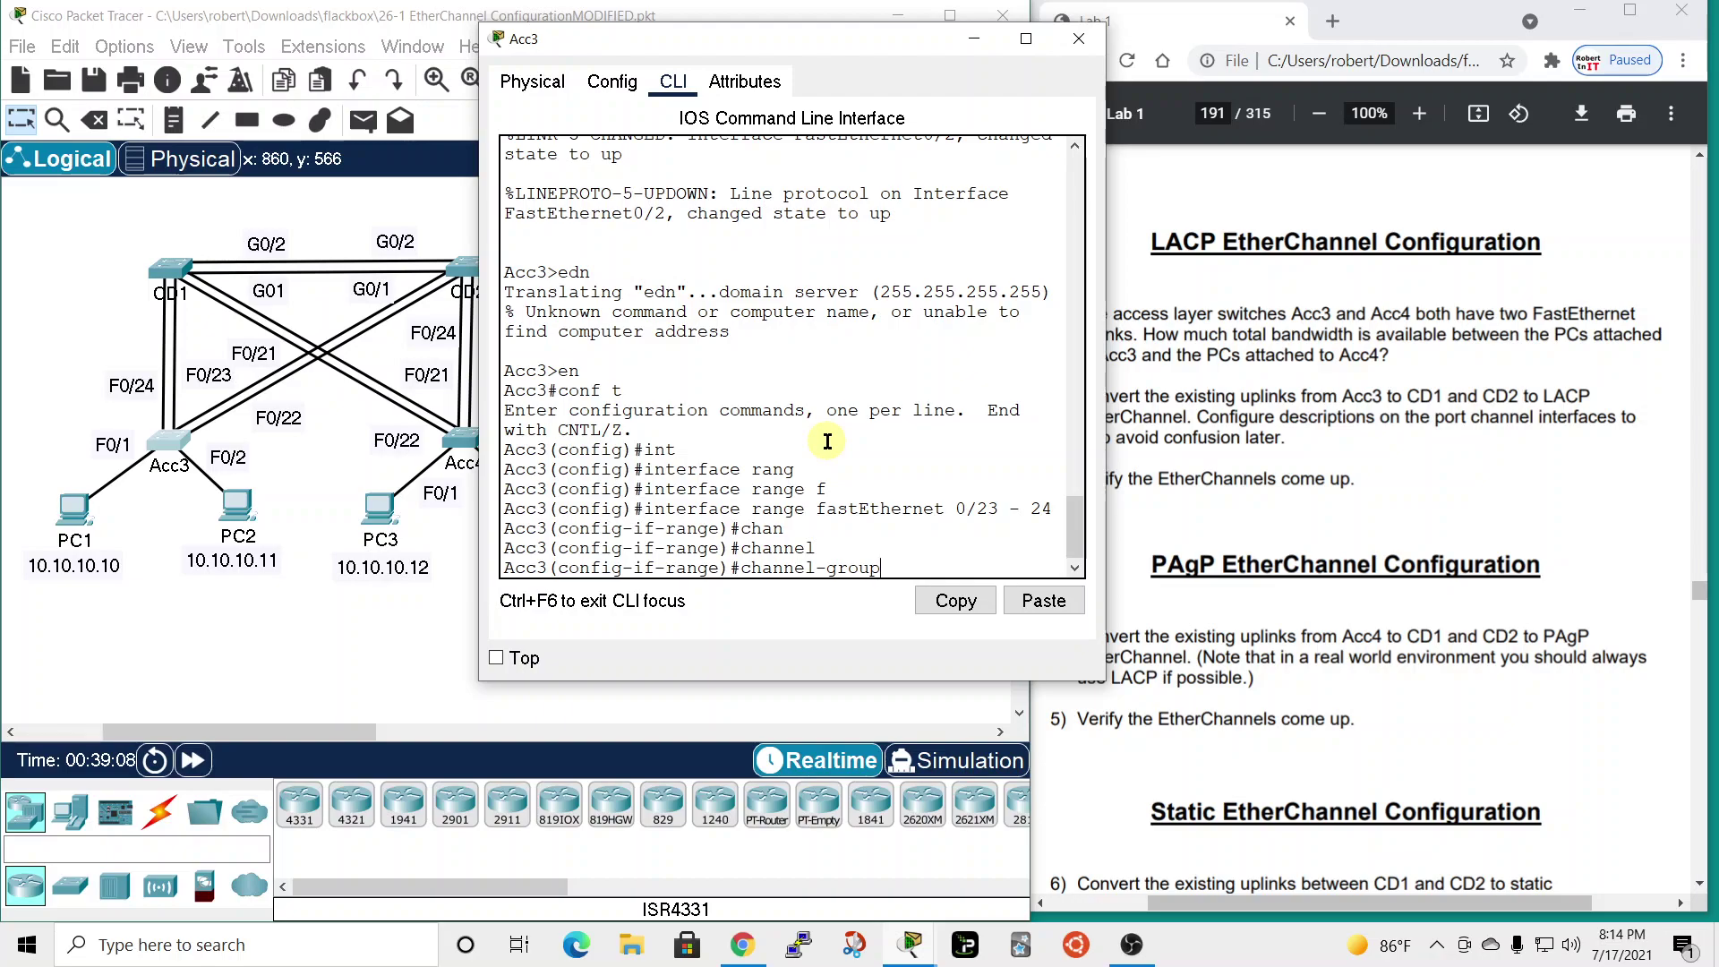
pyautogui.press('Tab')
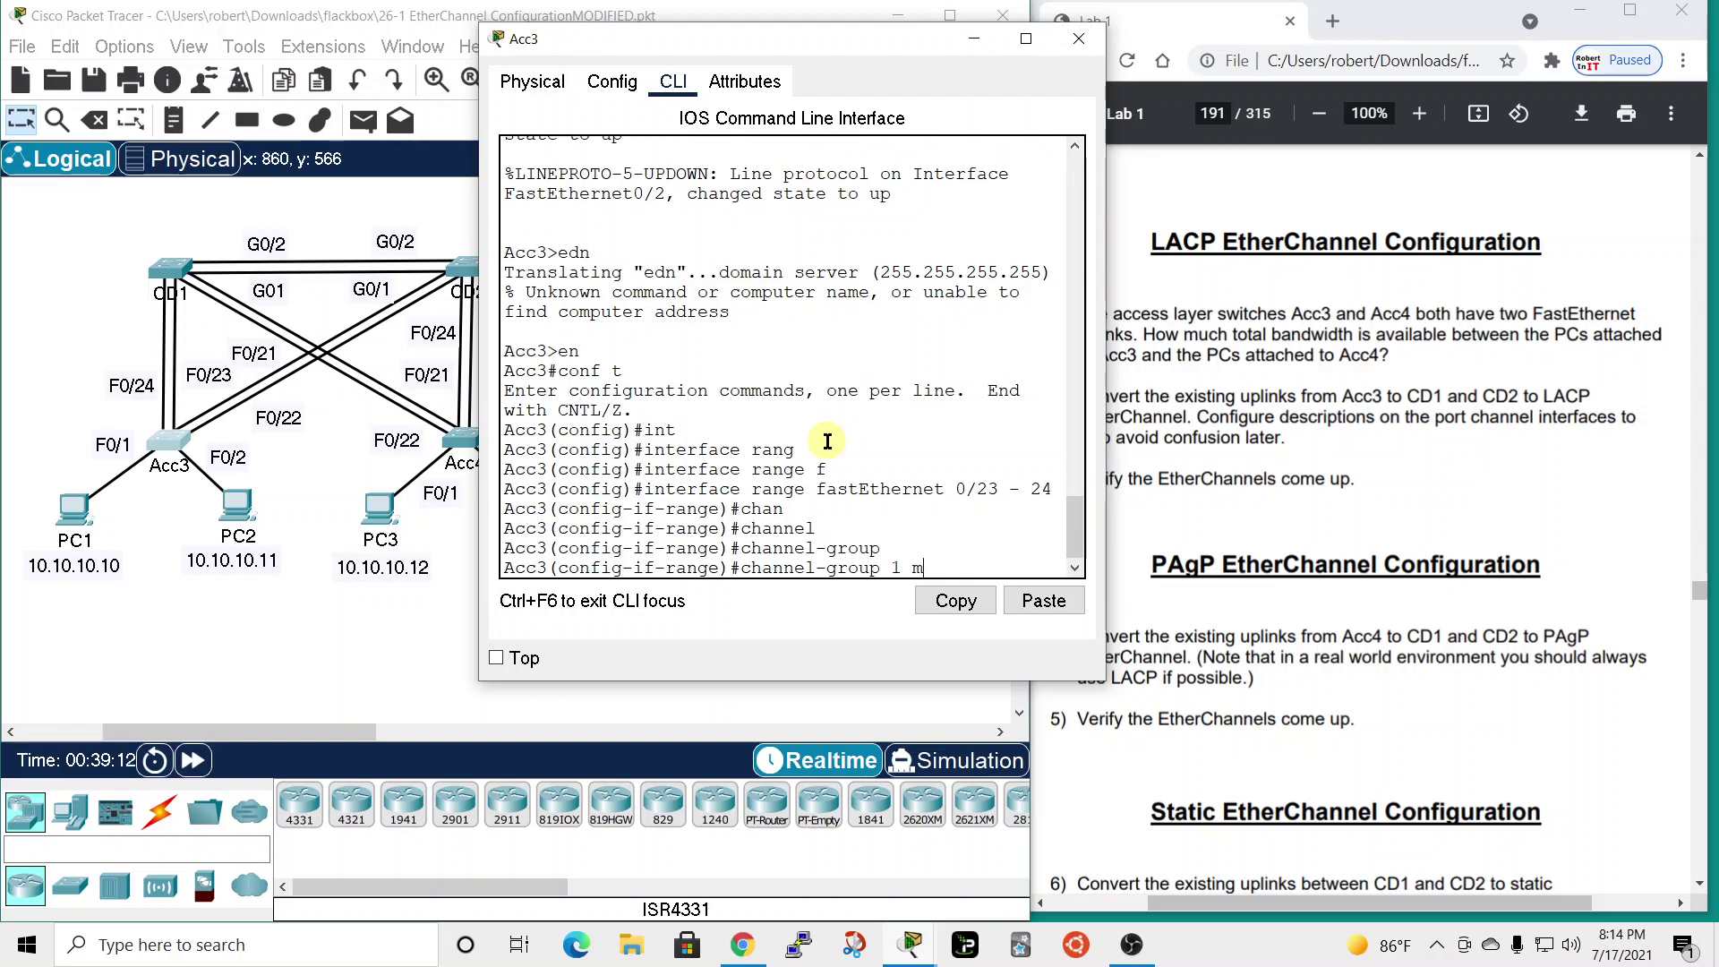
pyautogui.write('ode active3')
pyautogui.press('Return')
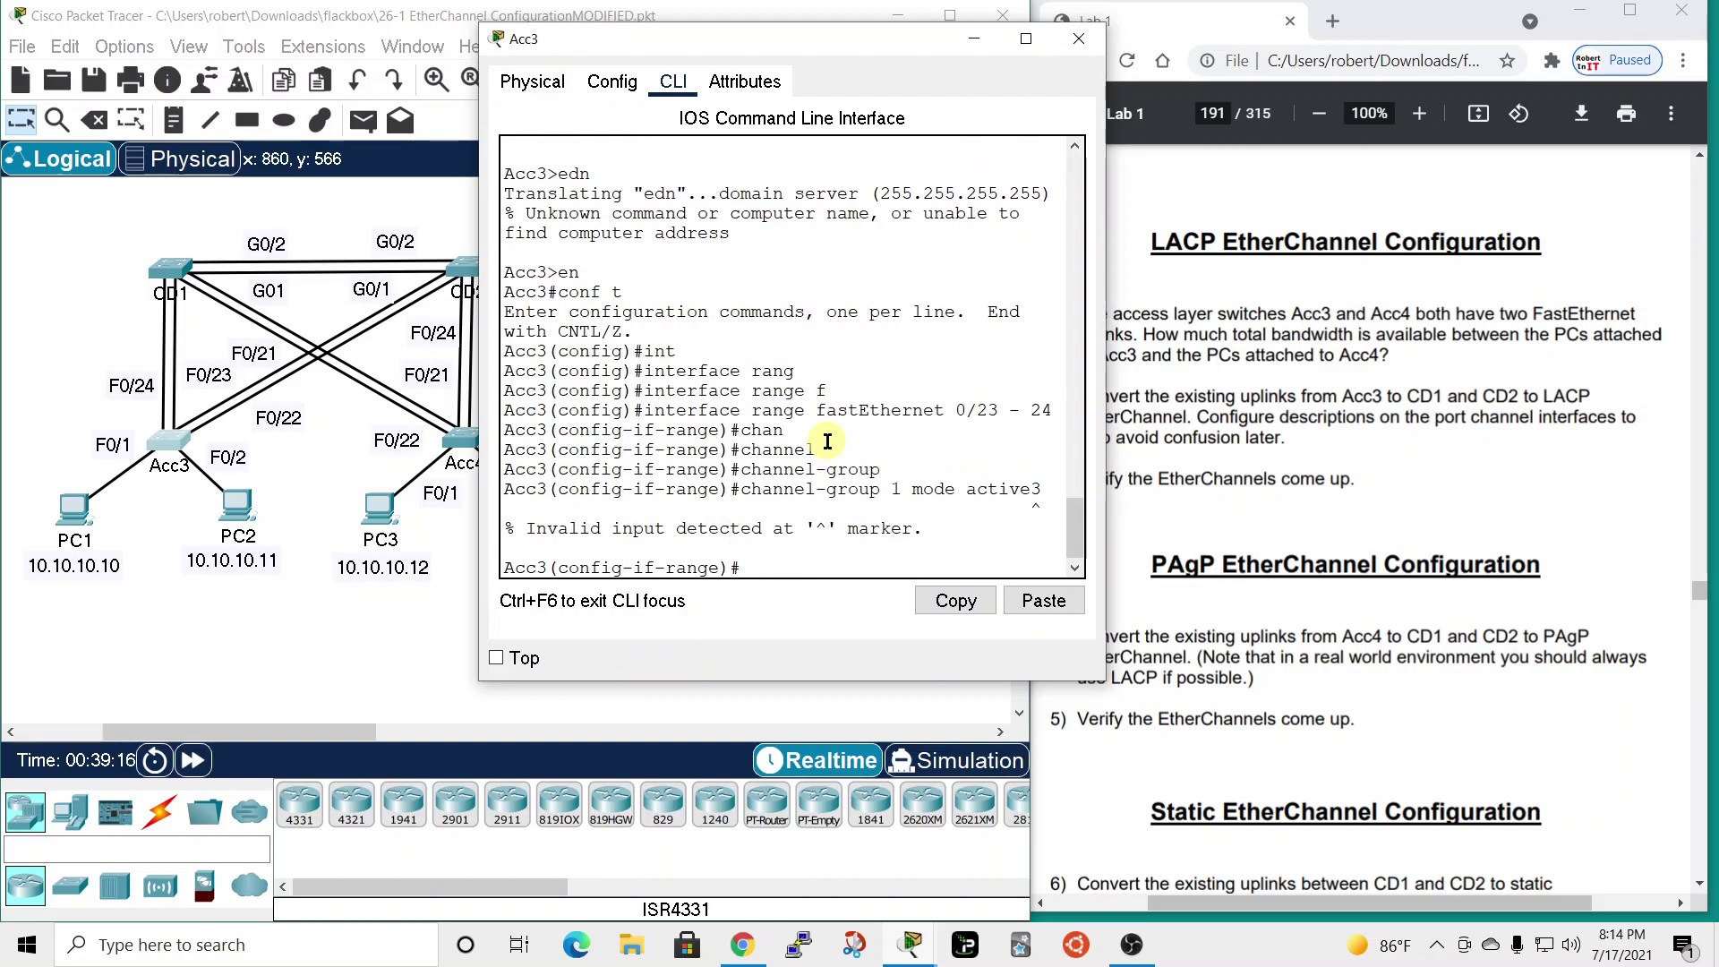
pyautogui.press('Up')
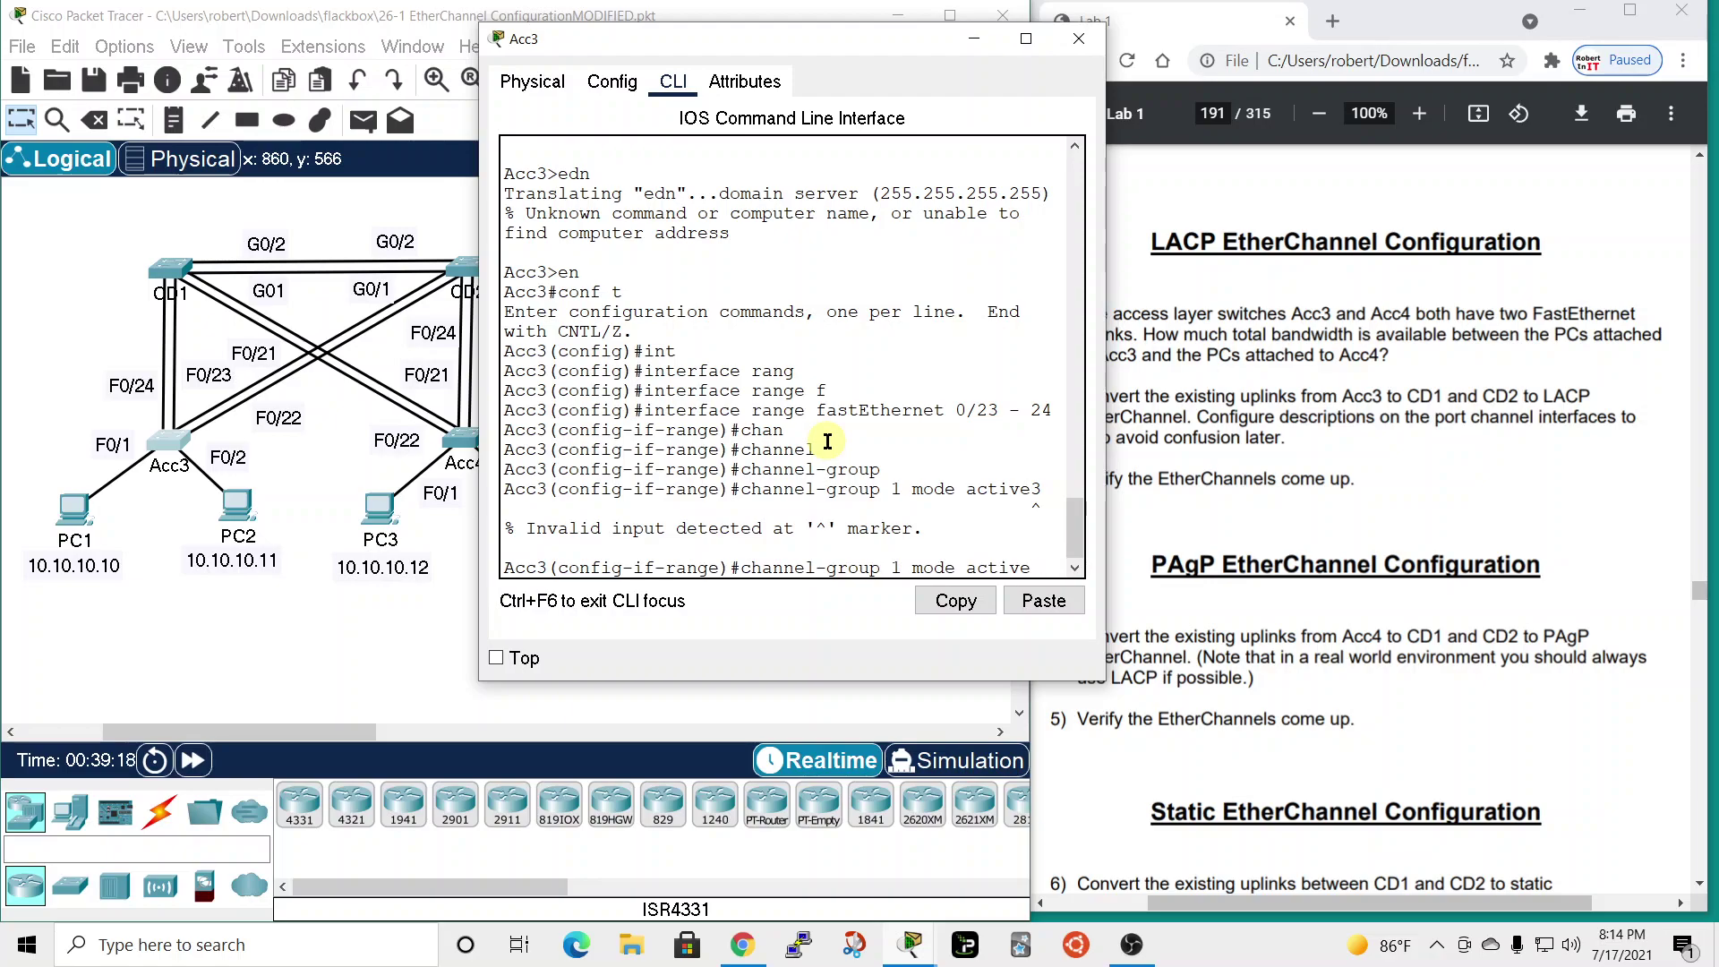
pyautogui.press('Return')
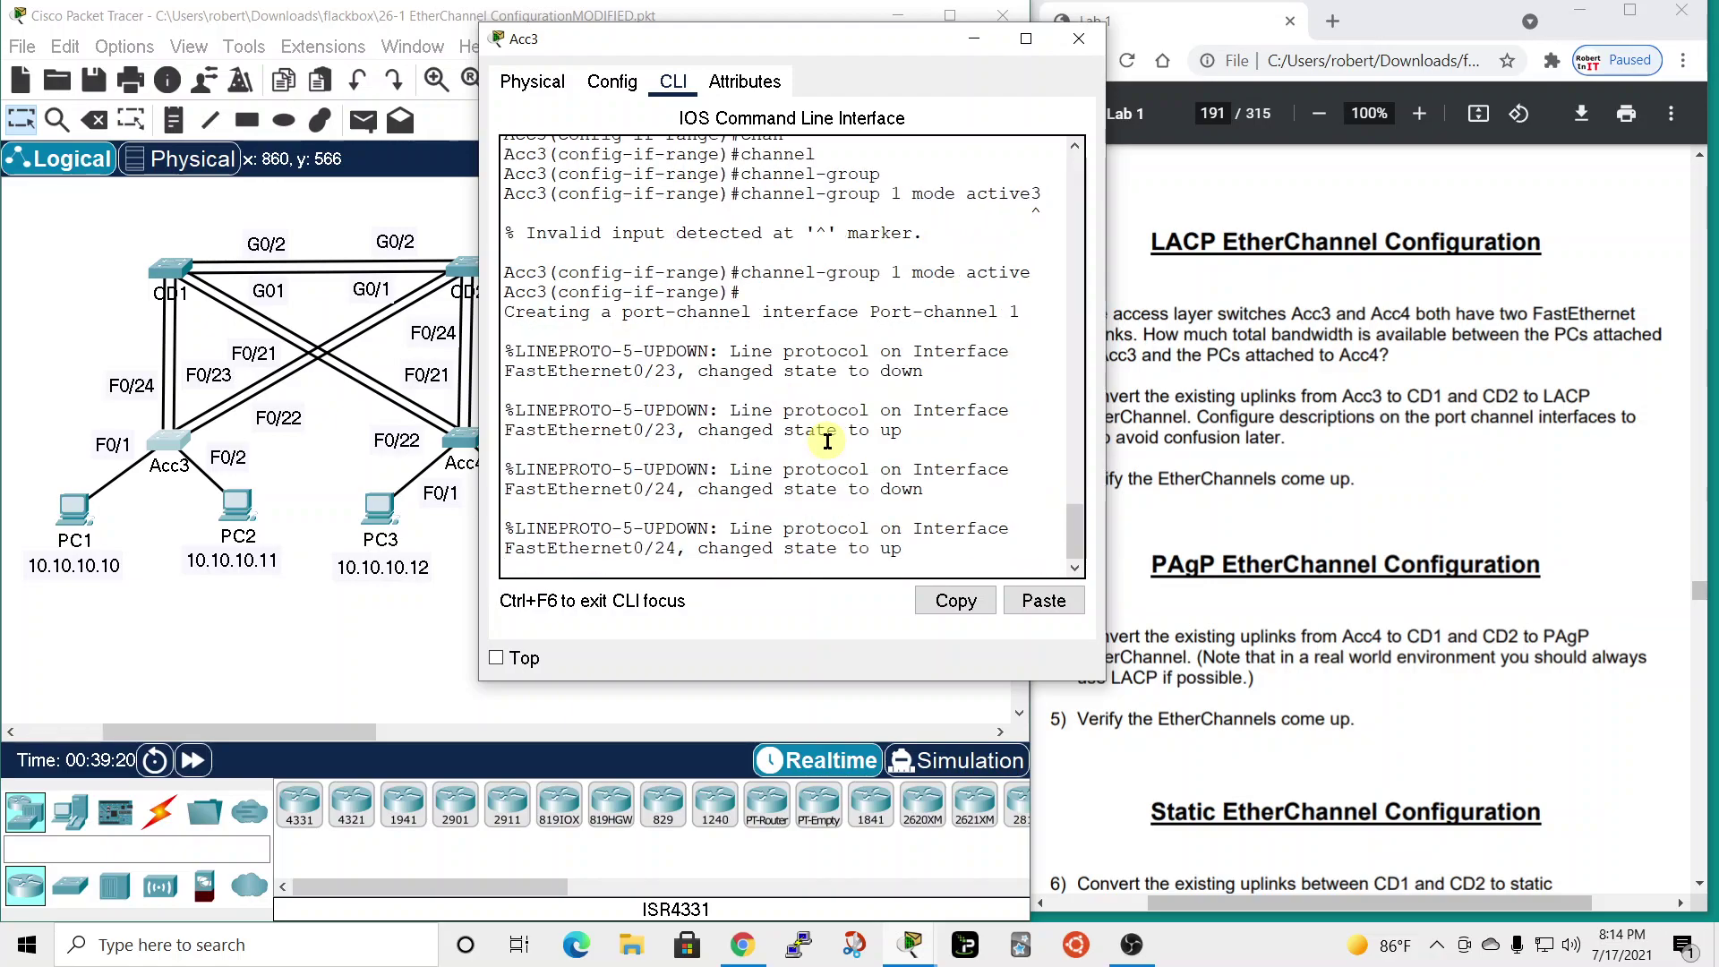
# - Exit the interface range configuration on Acc3 and enter configuration of interface port-channel 1
pyautogui.press('Return')
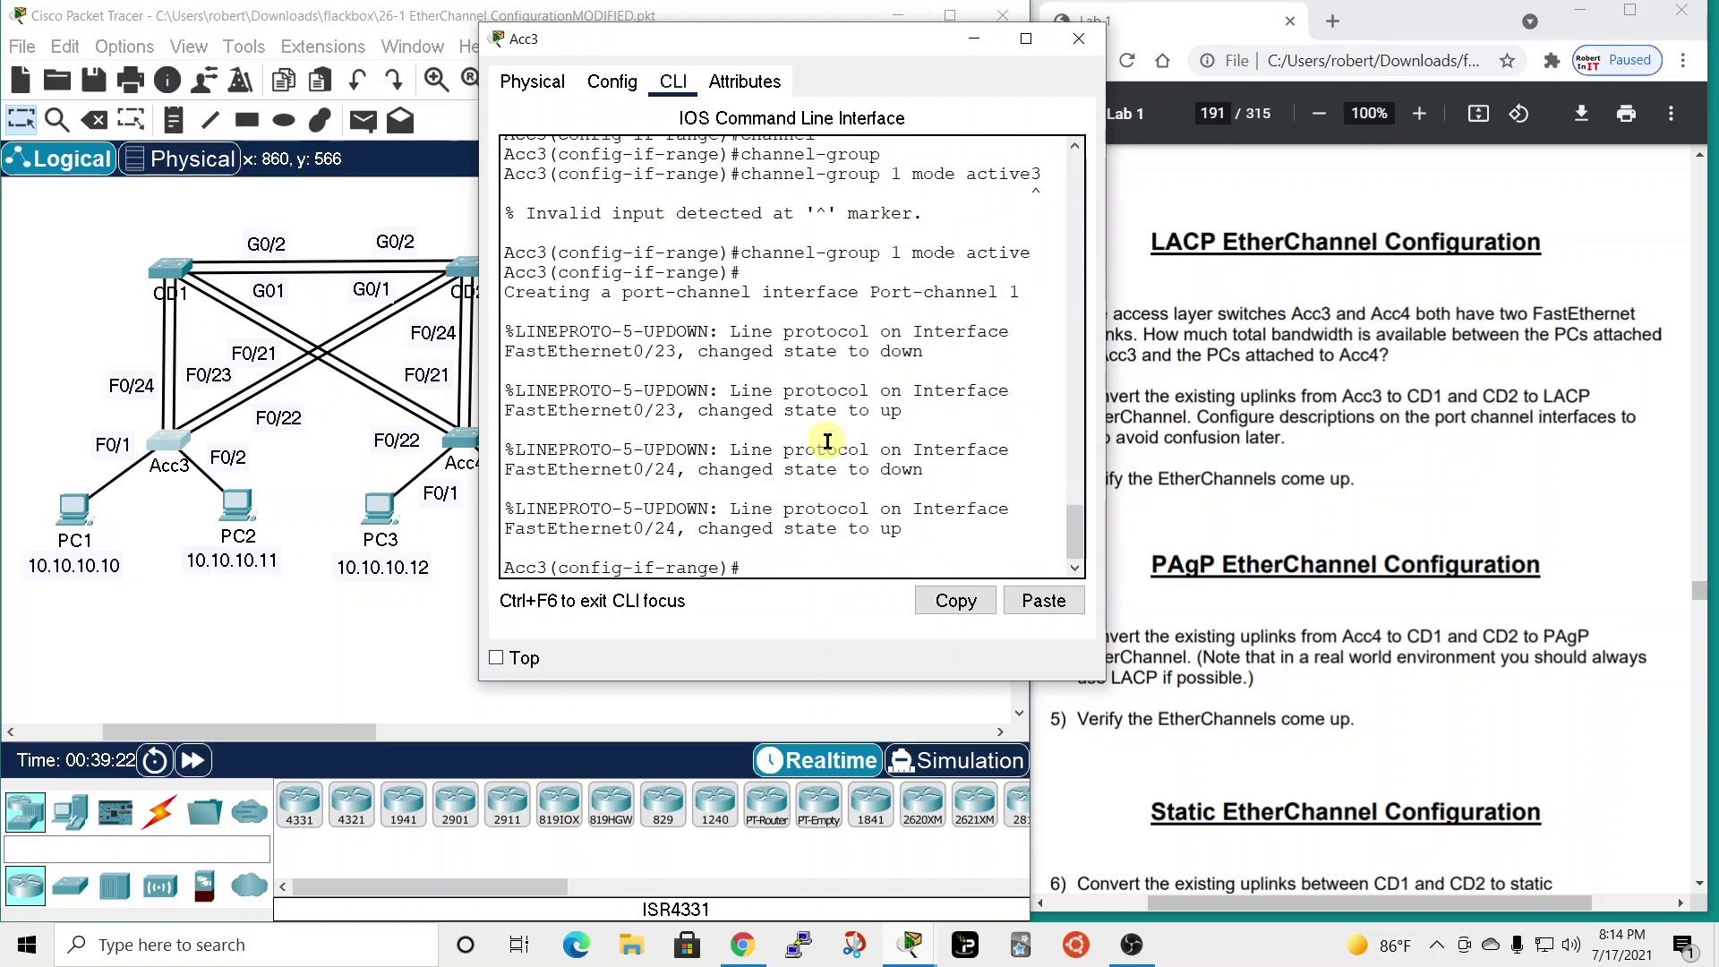
pyautogui.press('Up')
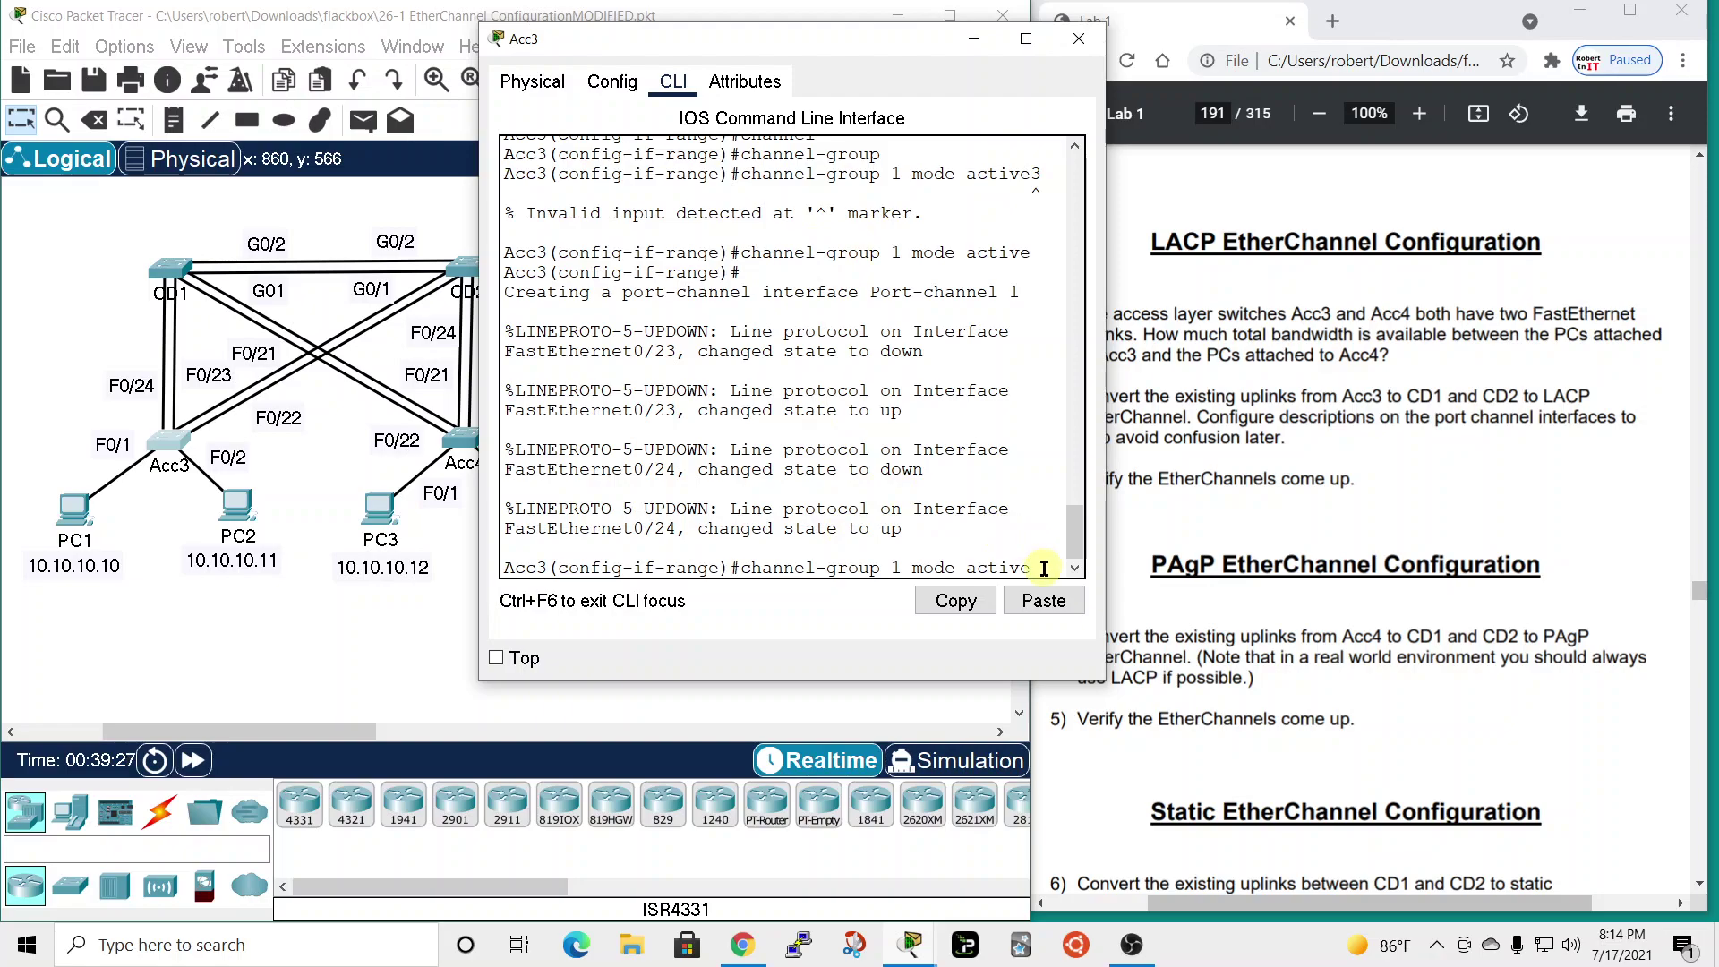
pyautogui.press('Down')
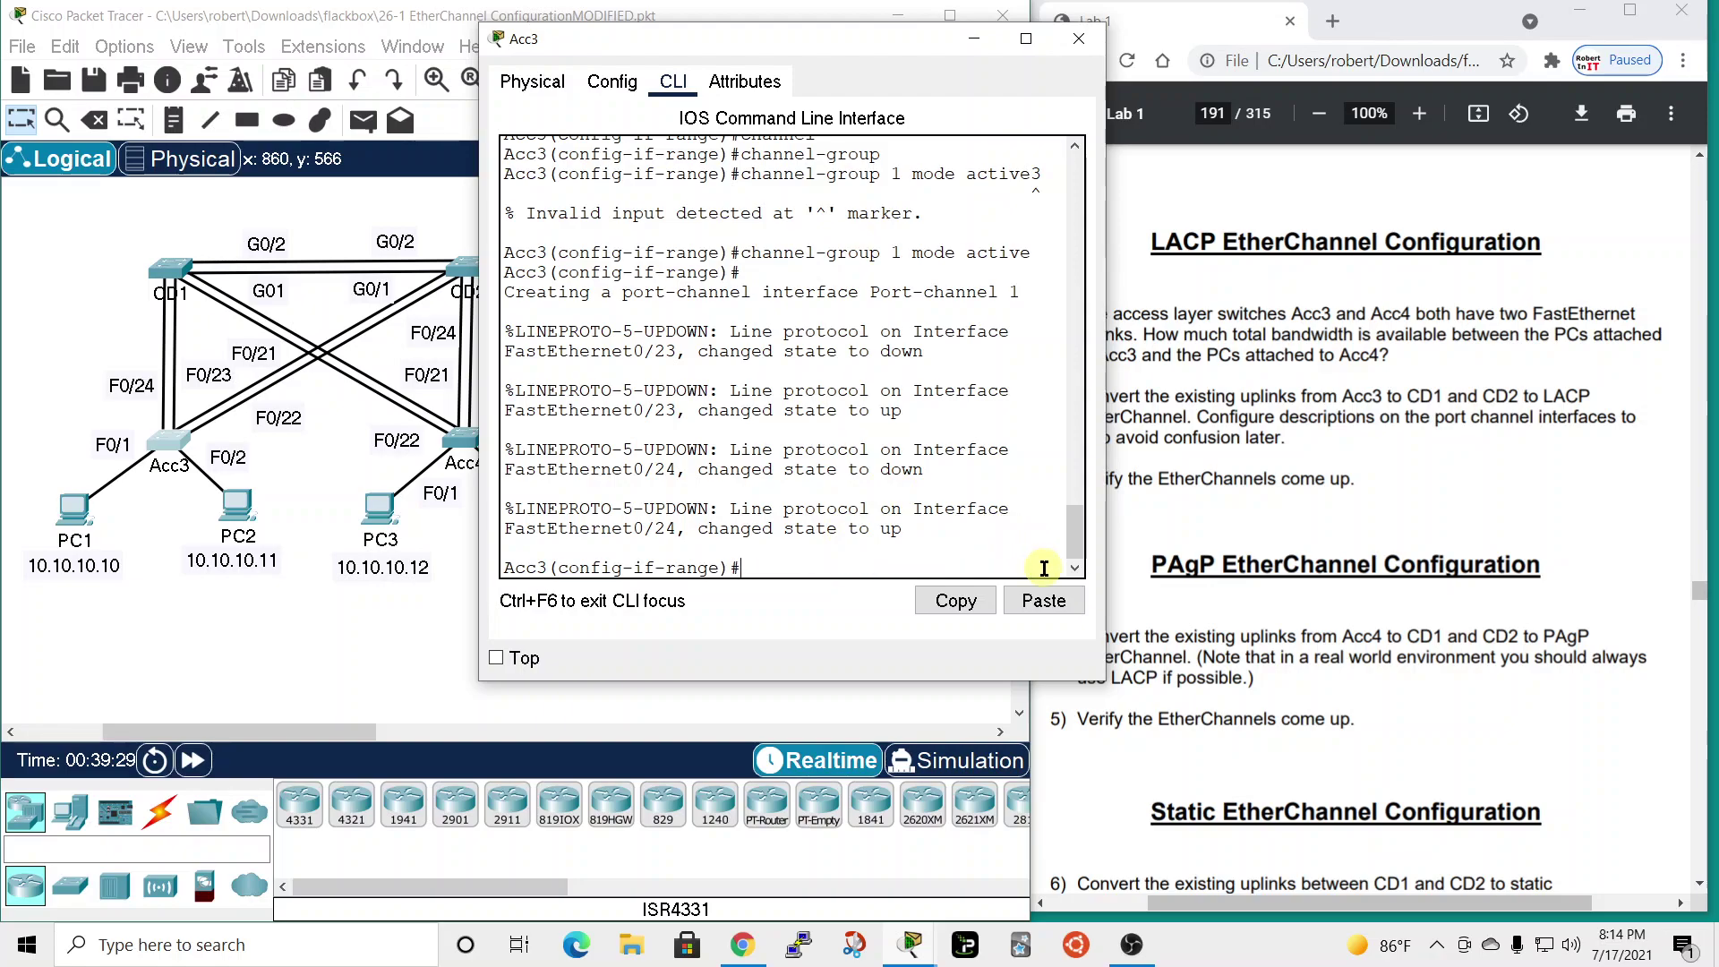
pyautogui.write('exit')
pyautogui.press('Return')
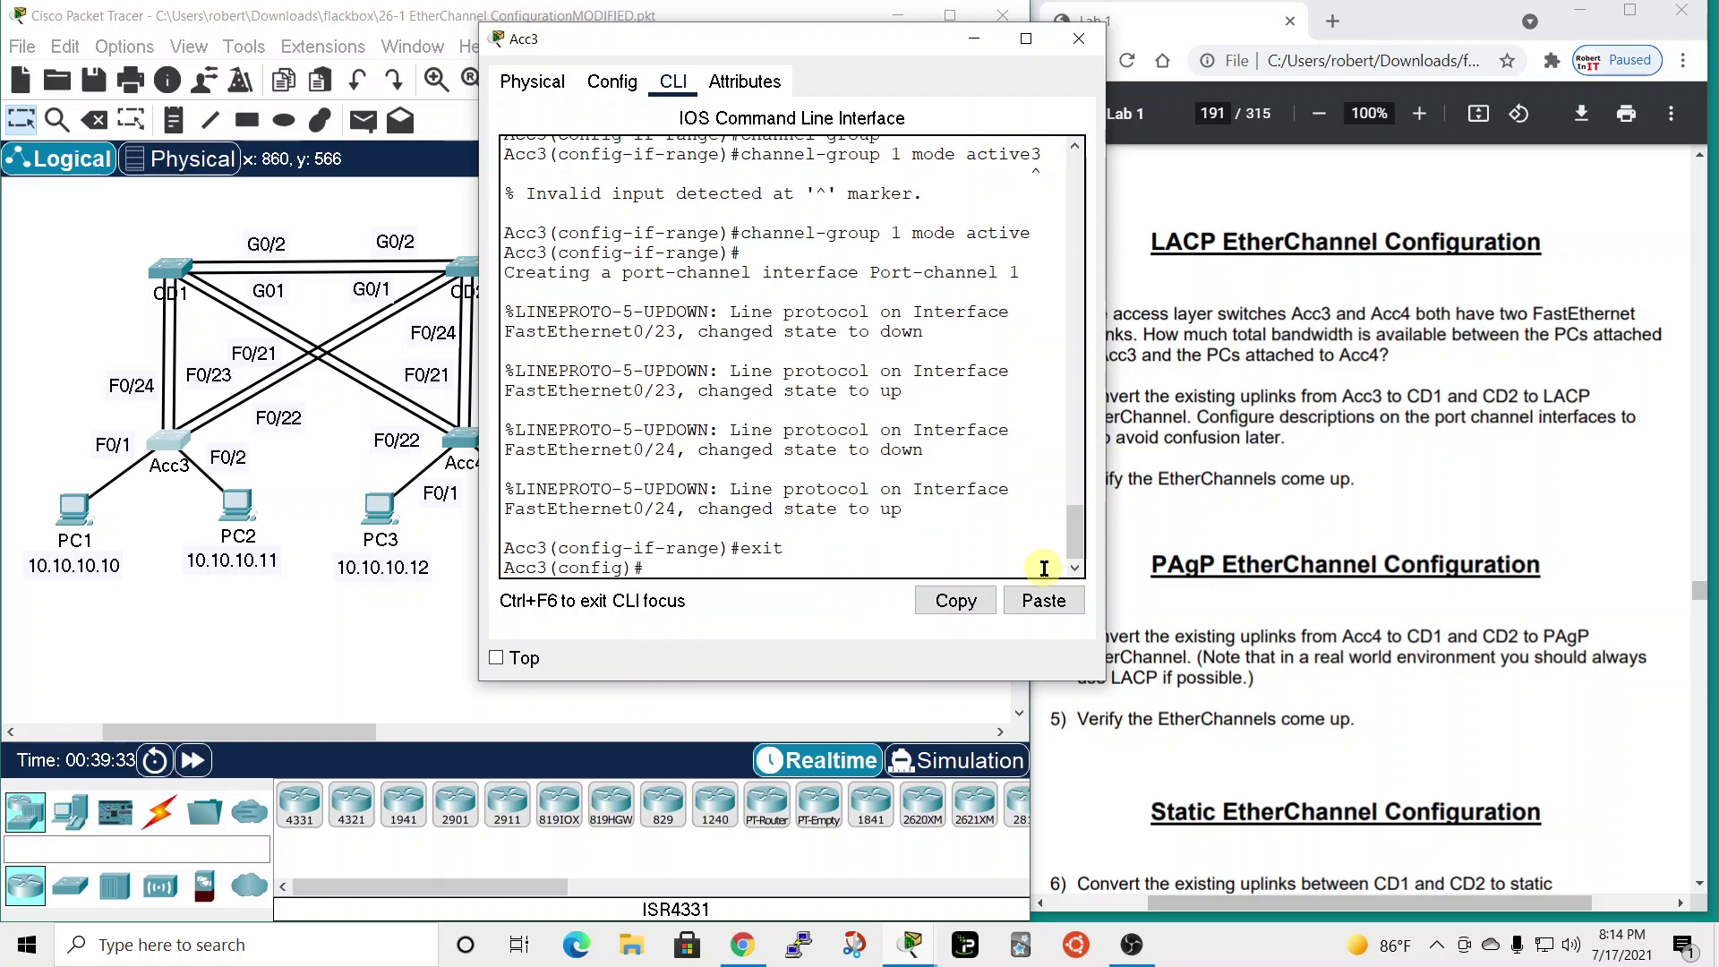
pyautogui.write('int')
pyautogui.press('Tab')
pyautogui.write('port')
pyautogui.press('Tab')
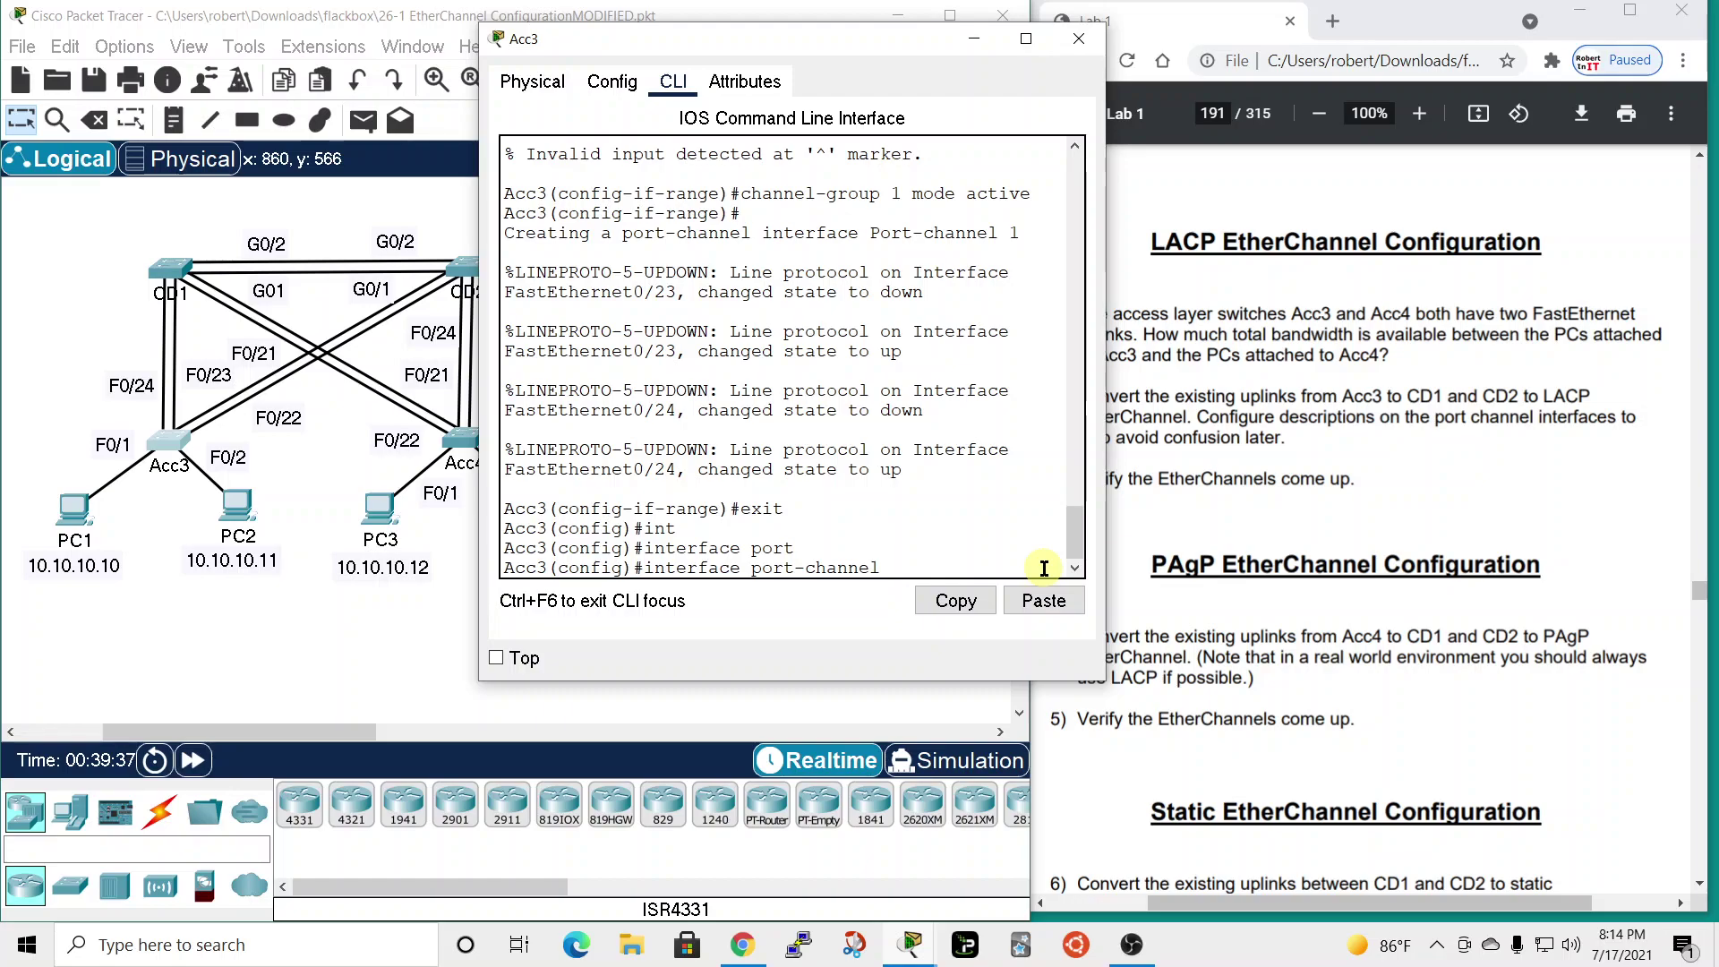
pyautogui.write('1')
pyautogui.press('Return')
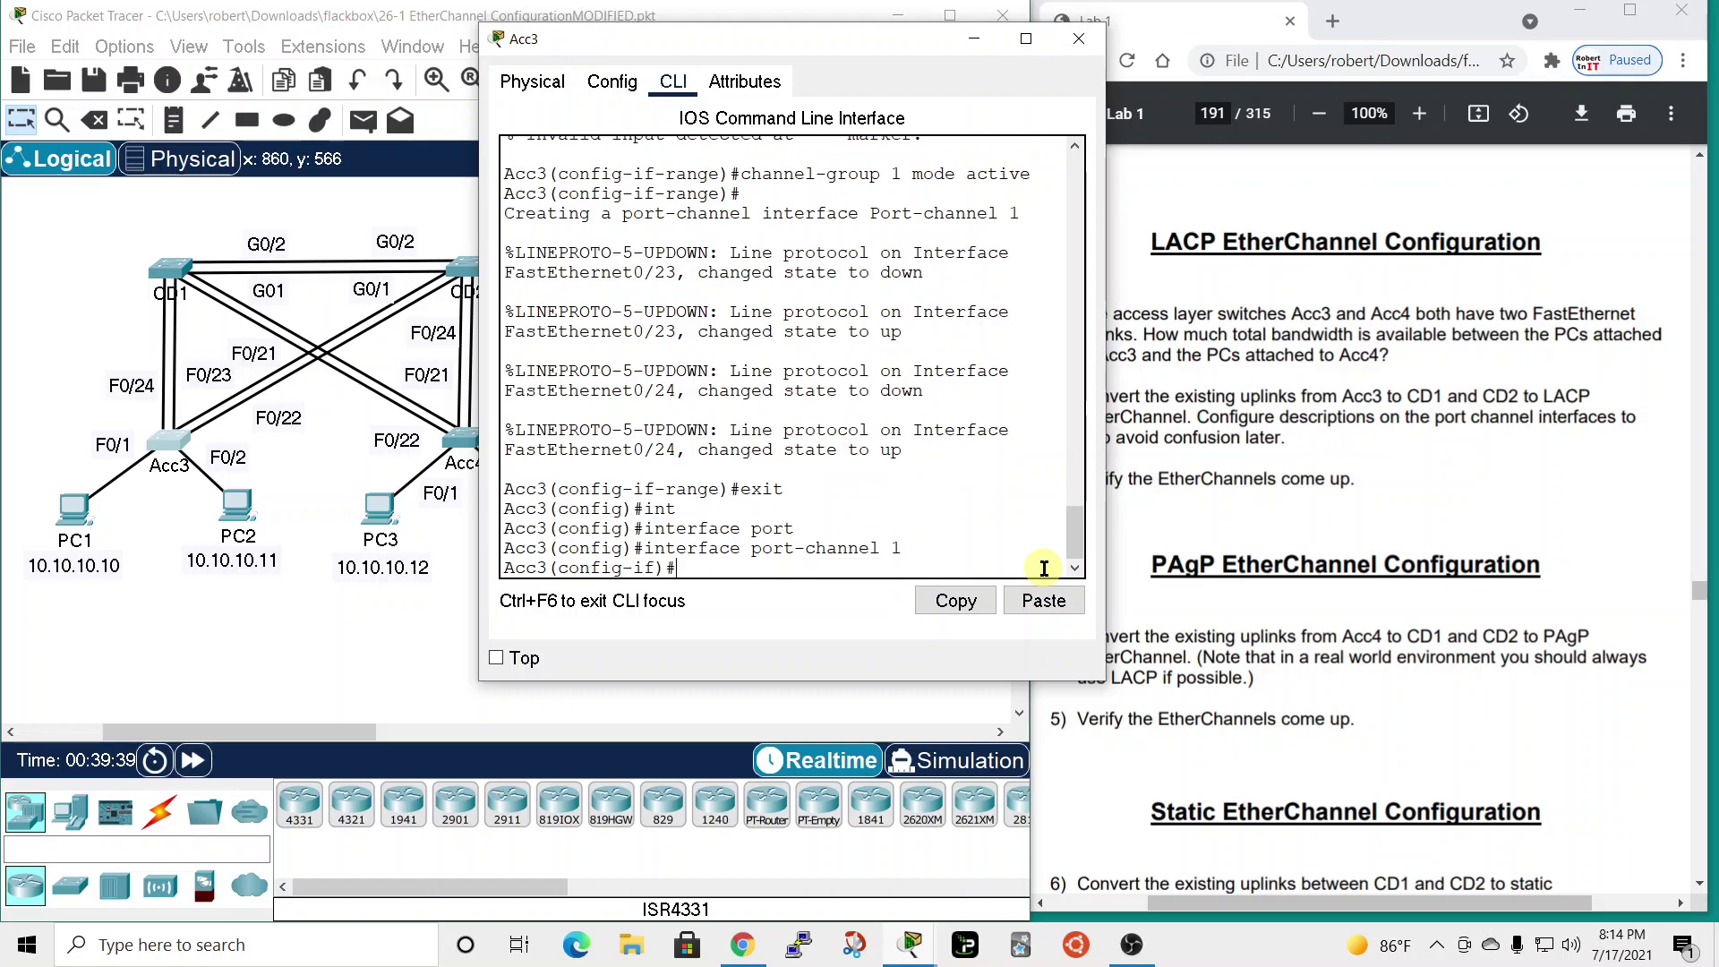
# - Give Acc3's port-channel 1 interface the description Connects to CD1
pyautogui.write('descrip')
pyautogui.press('Tab')
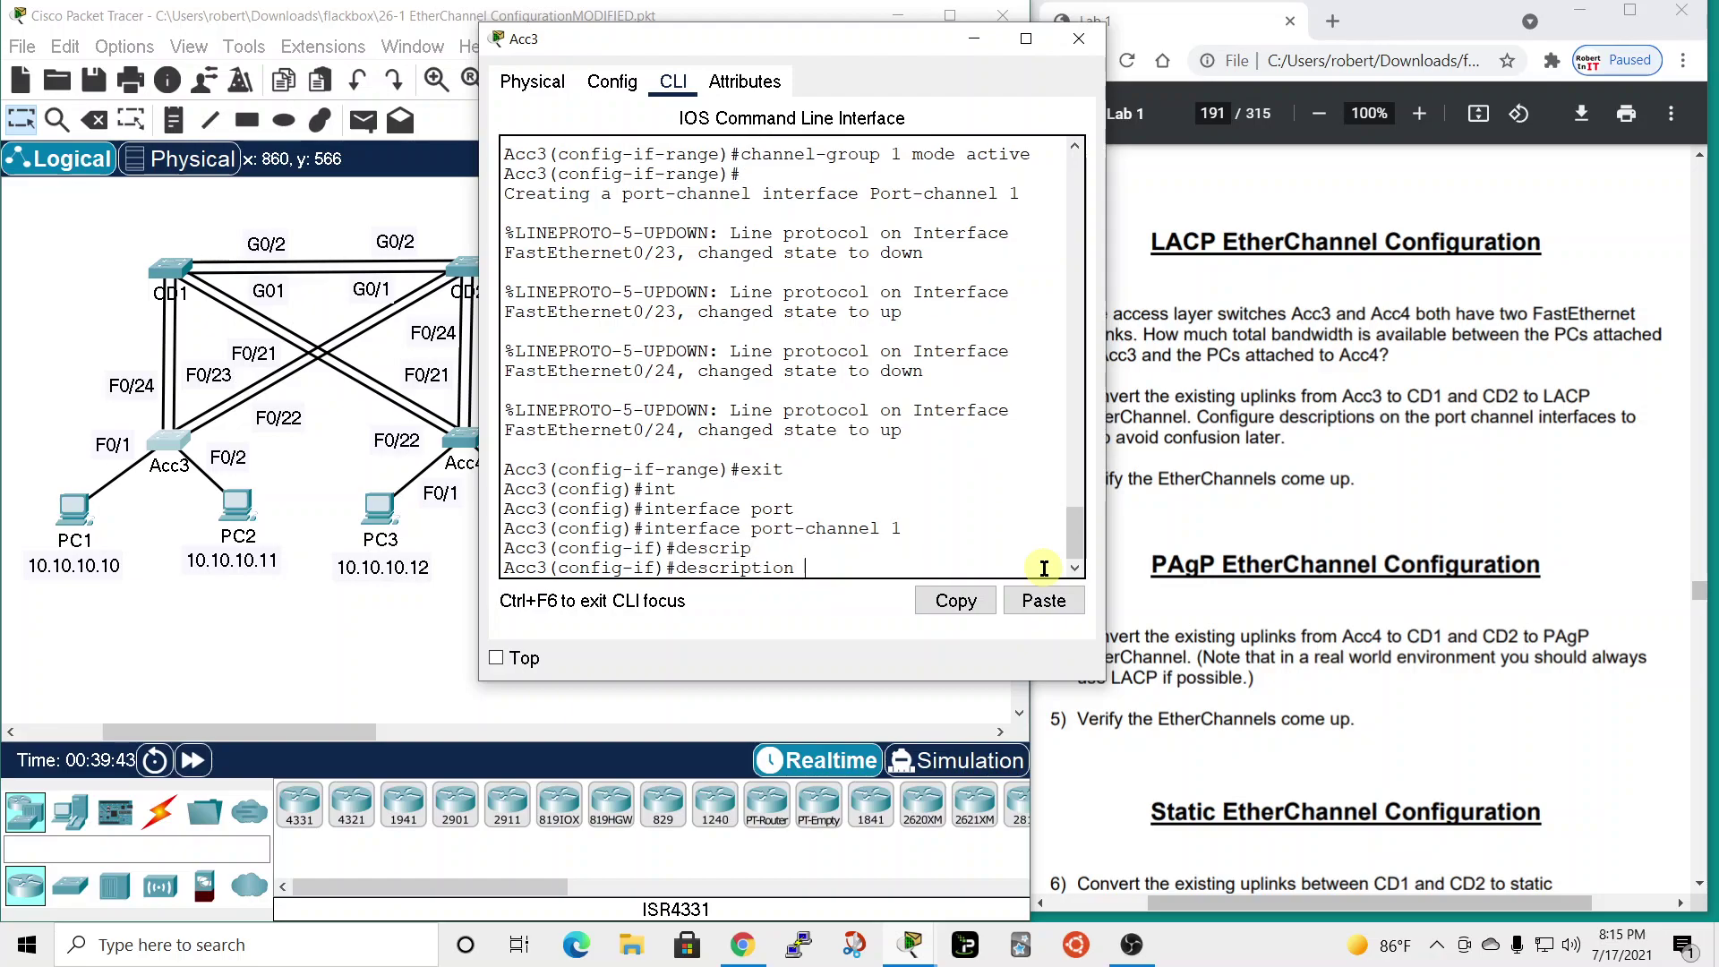
pyautogui.write('Connects to CD1')
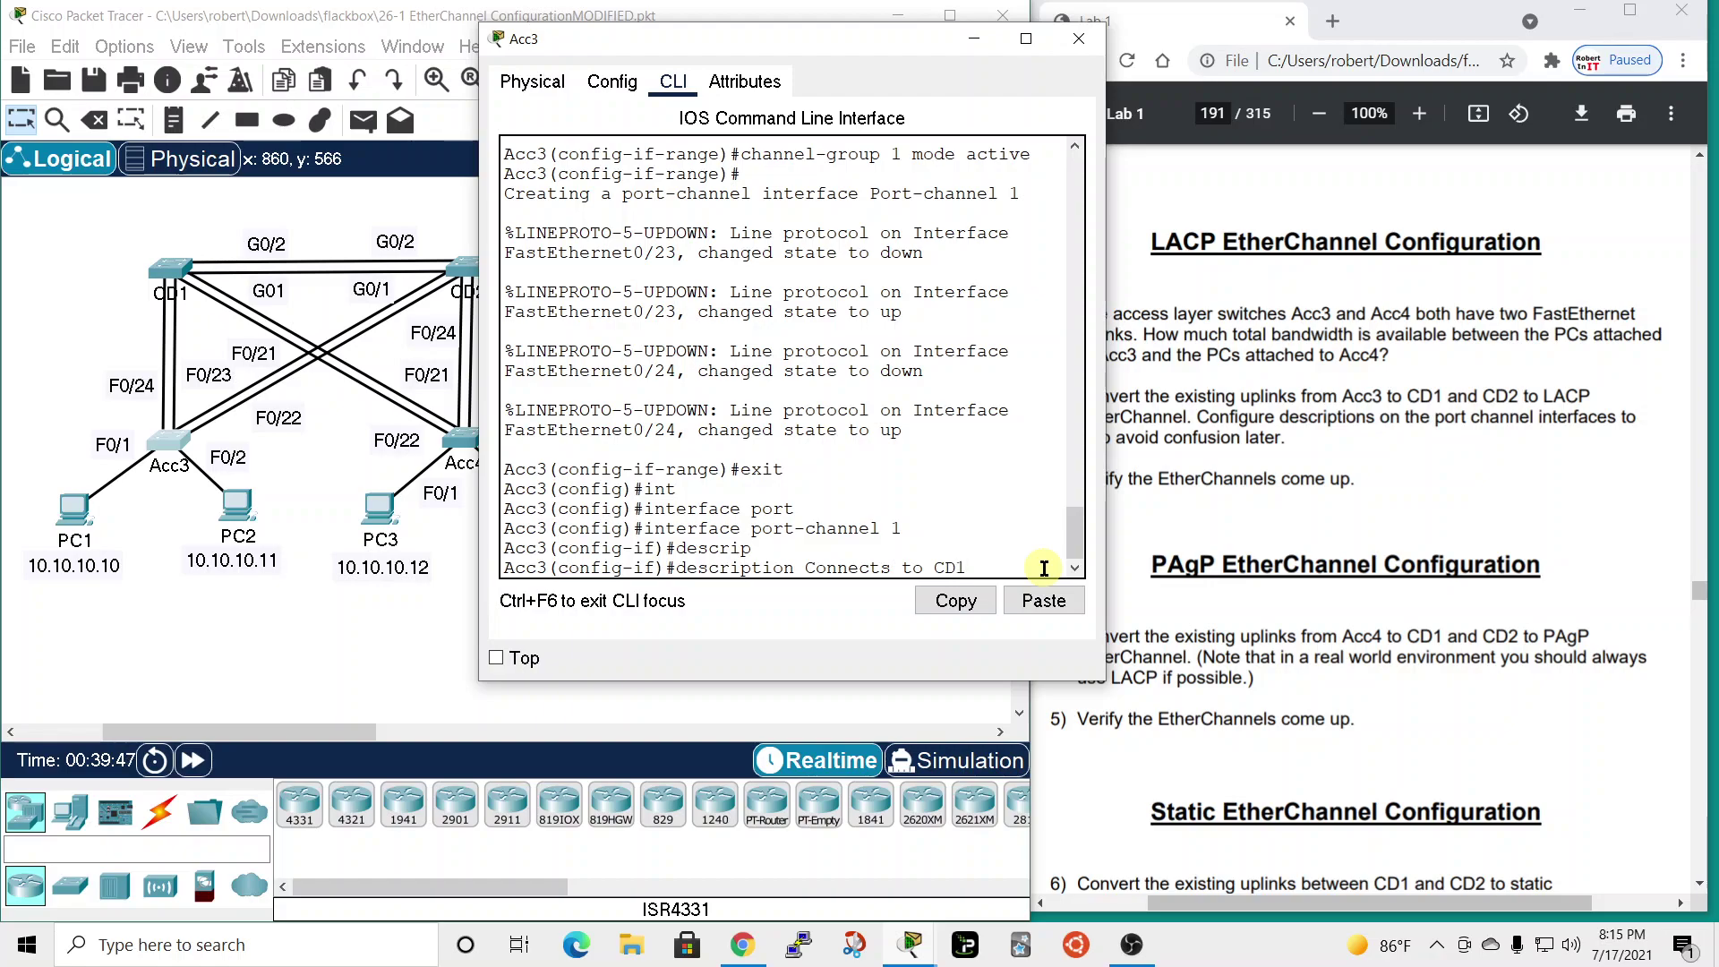
pyautogui.press('Return')
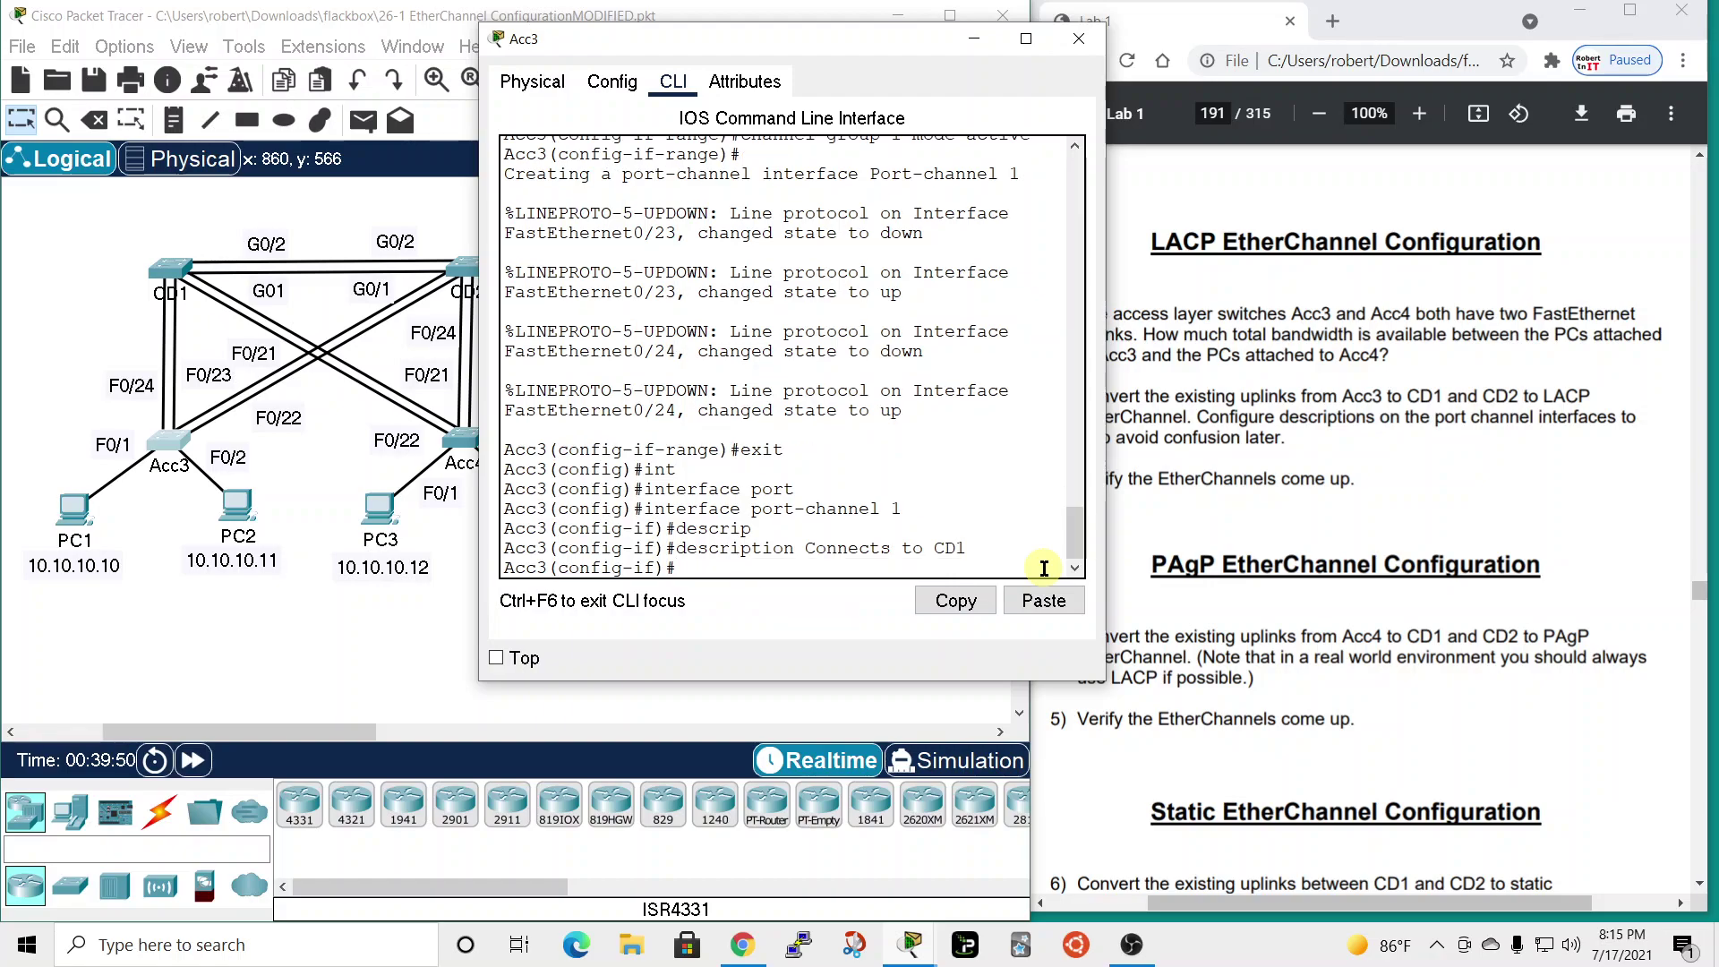
# - Set Acc3's port-channel 1 to trunking with switchport mode trunk
pyautogui.write('swi')
pyautogui.press('Tab')
pyautogui.write('mode')
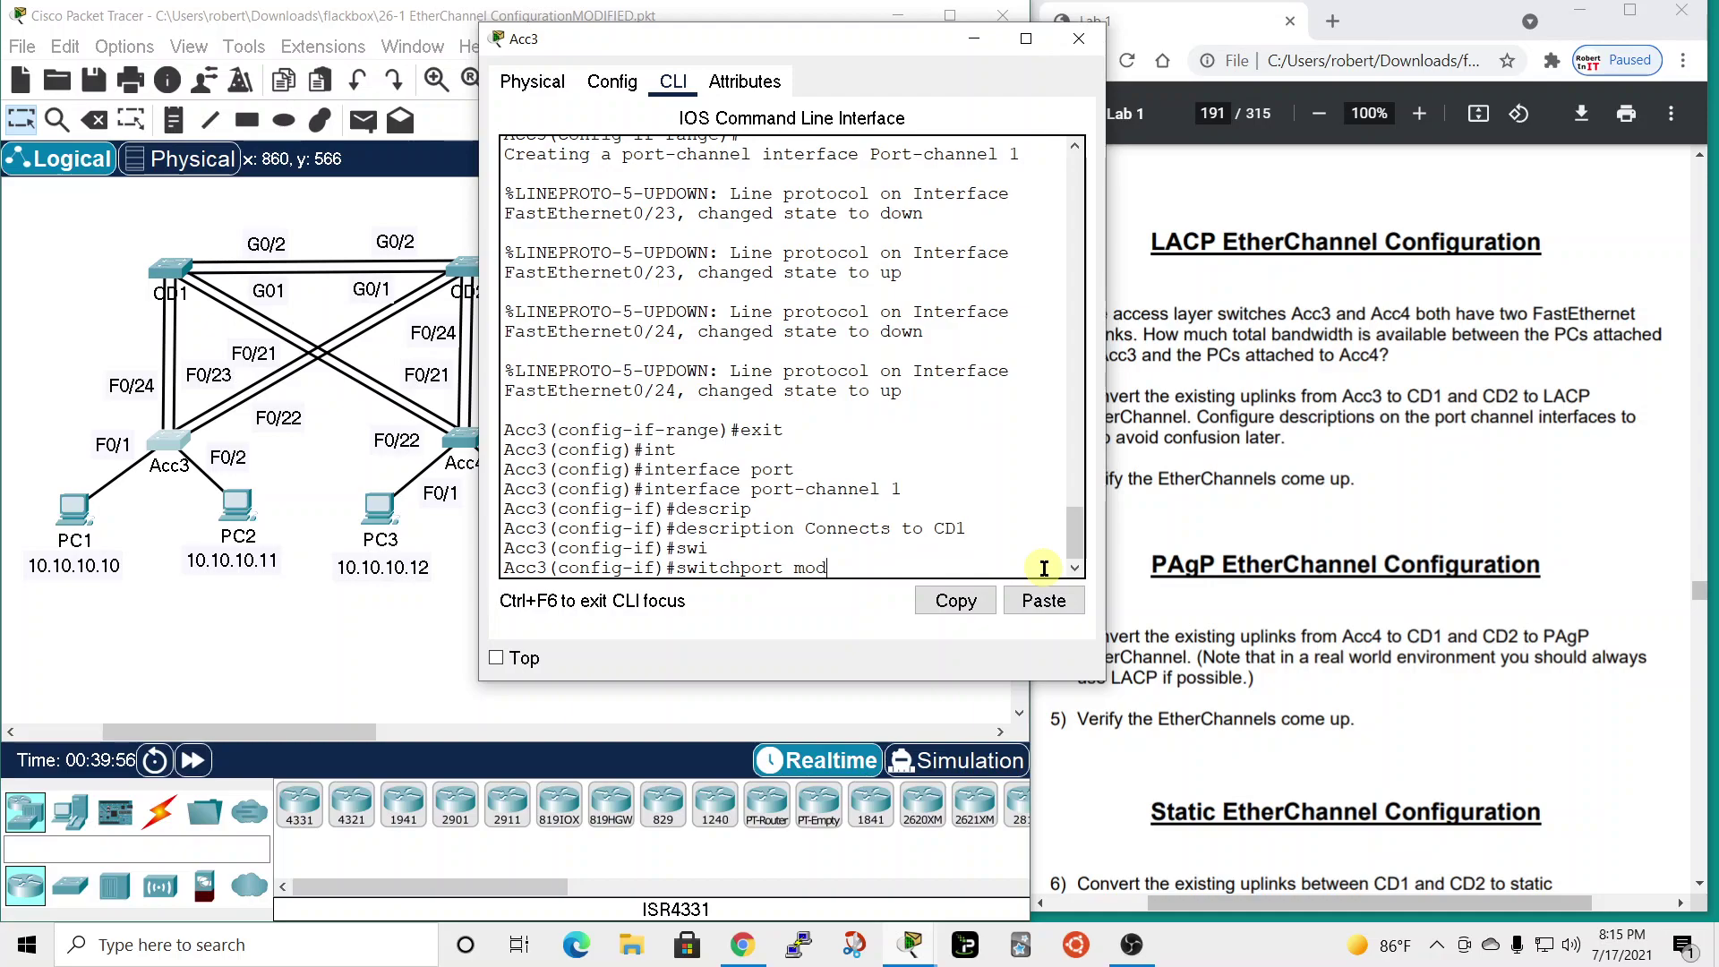
pyautogui.press('Tab')
pyautogui.write('trunk')
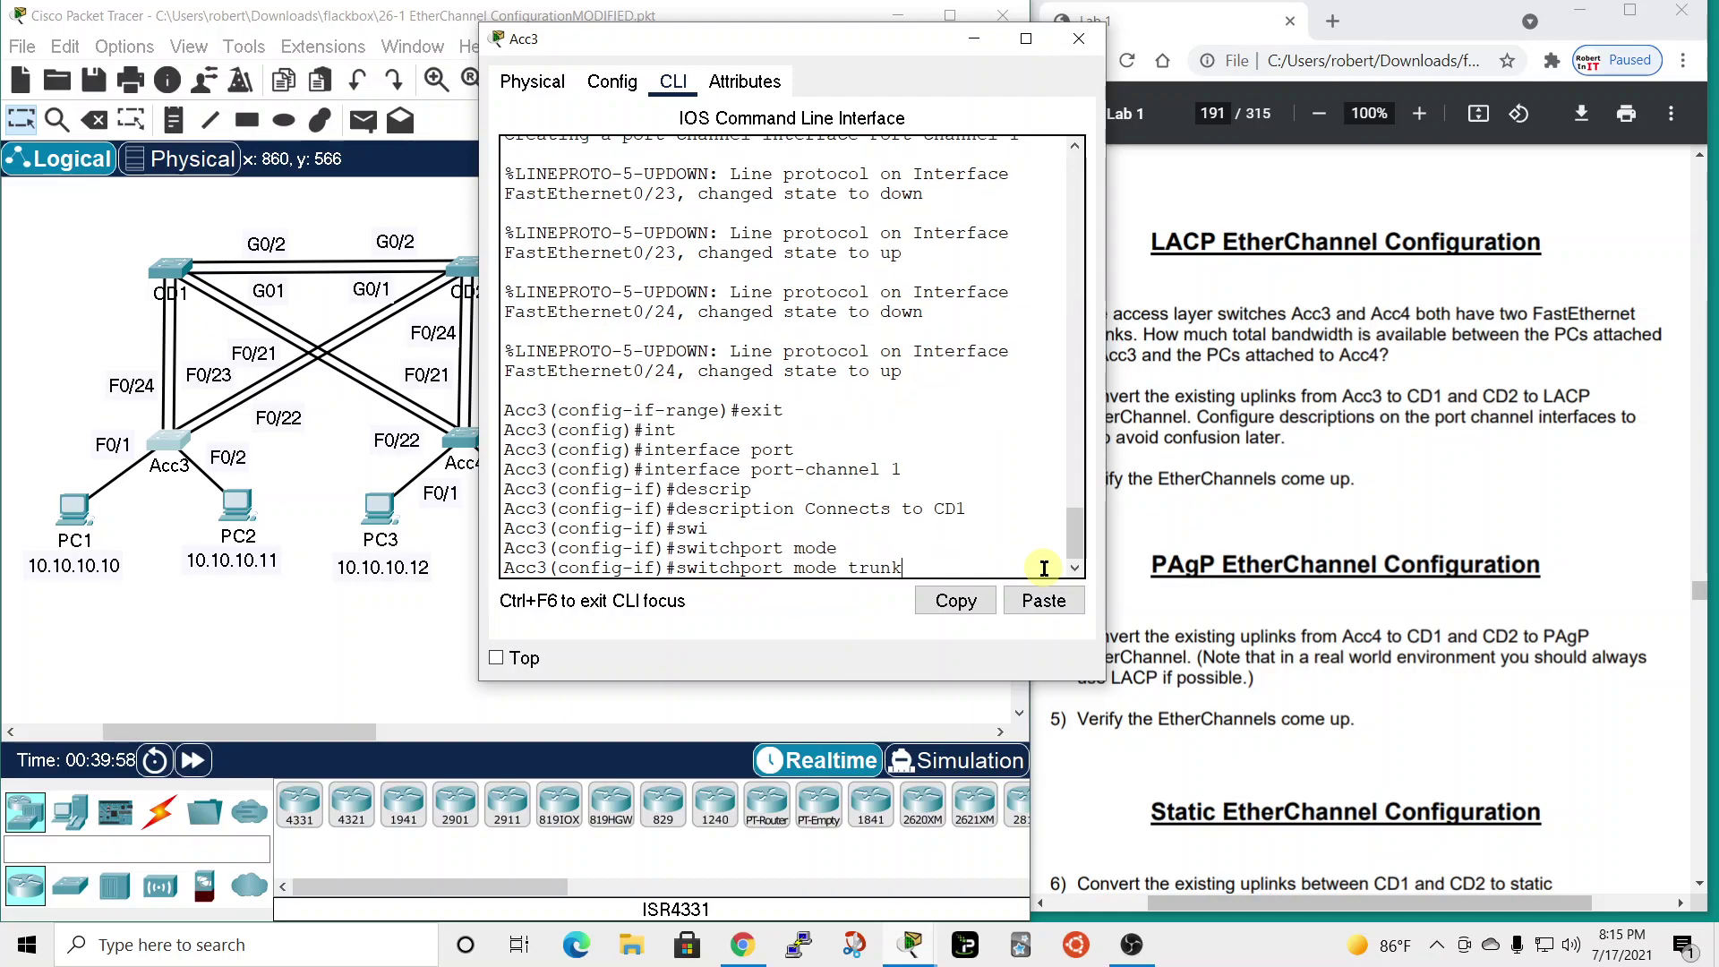
pyautogui.press('Return')
# - Set the native VLAN of Acc3's port-channel 1 trunk to 199 with switchport trunk native vlan 199
pyautogui.write('swit')
pyautogui.press('Tab')
pyautogui.write('trunk')
pyautogui.press('Tab')
pyautogui.write('nat')
pyautogui.press('Tab')
pyautogui.write('vla')
pyautogui.press('Tab')
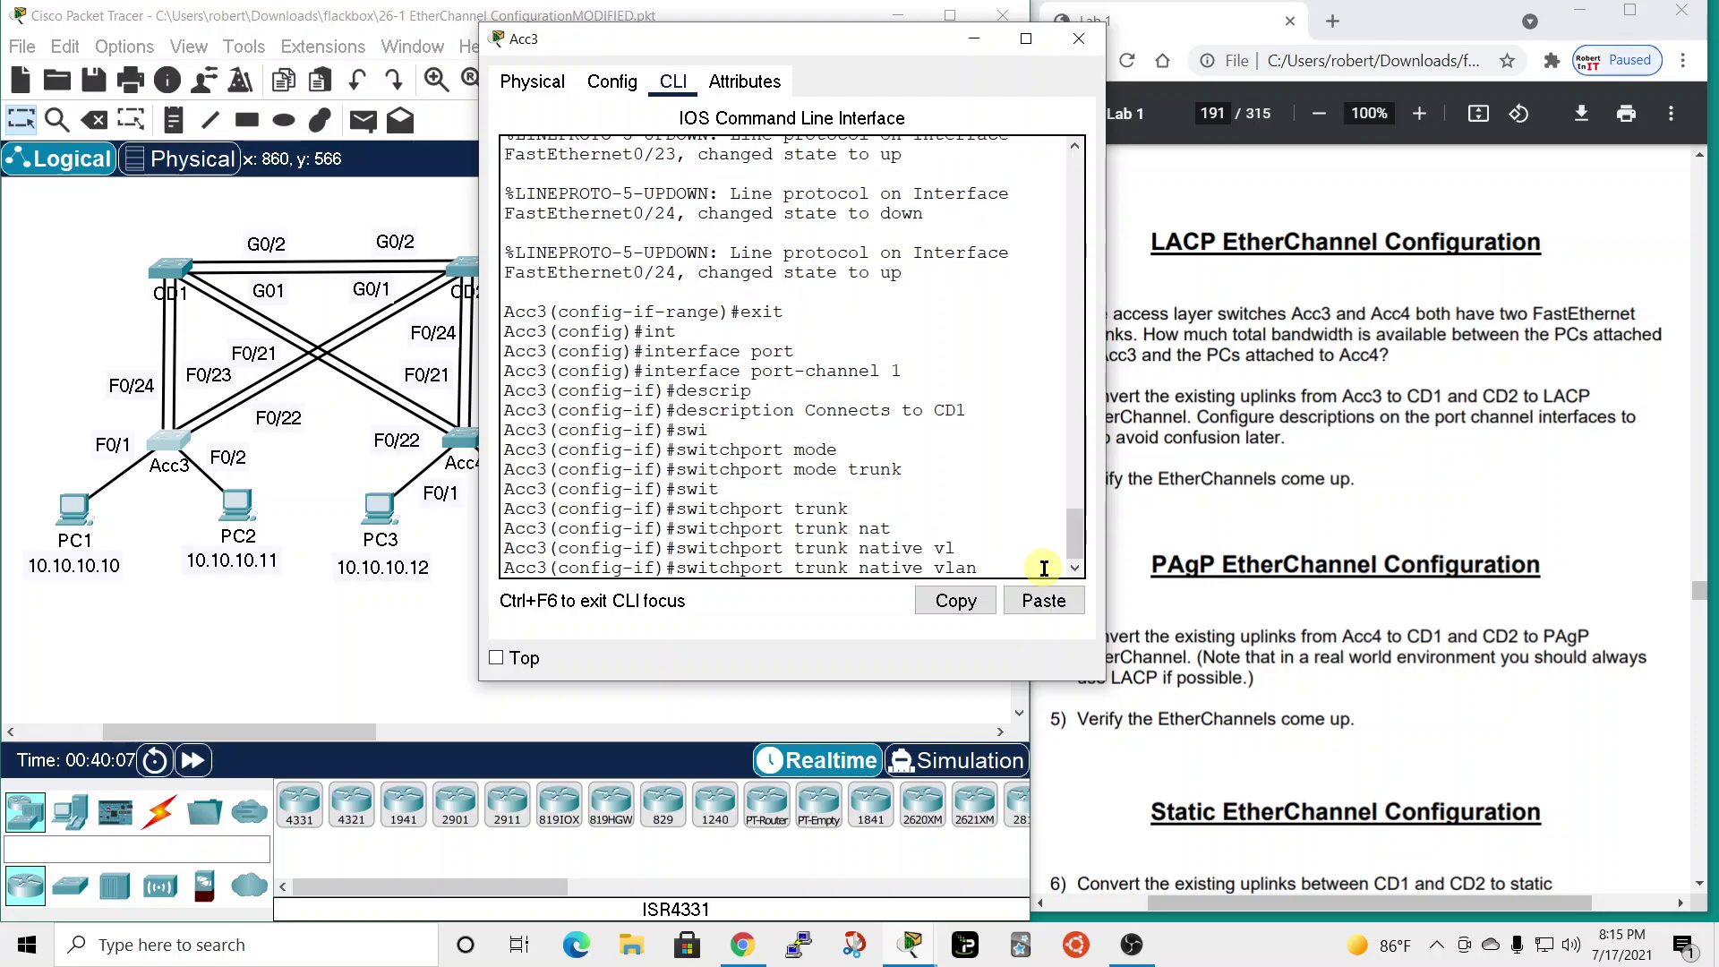
pyautogui.write('199')
pyautogui.press('Return')
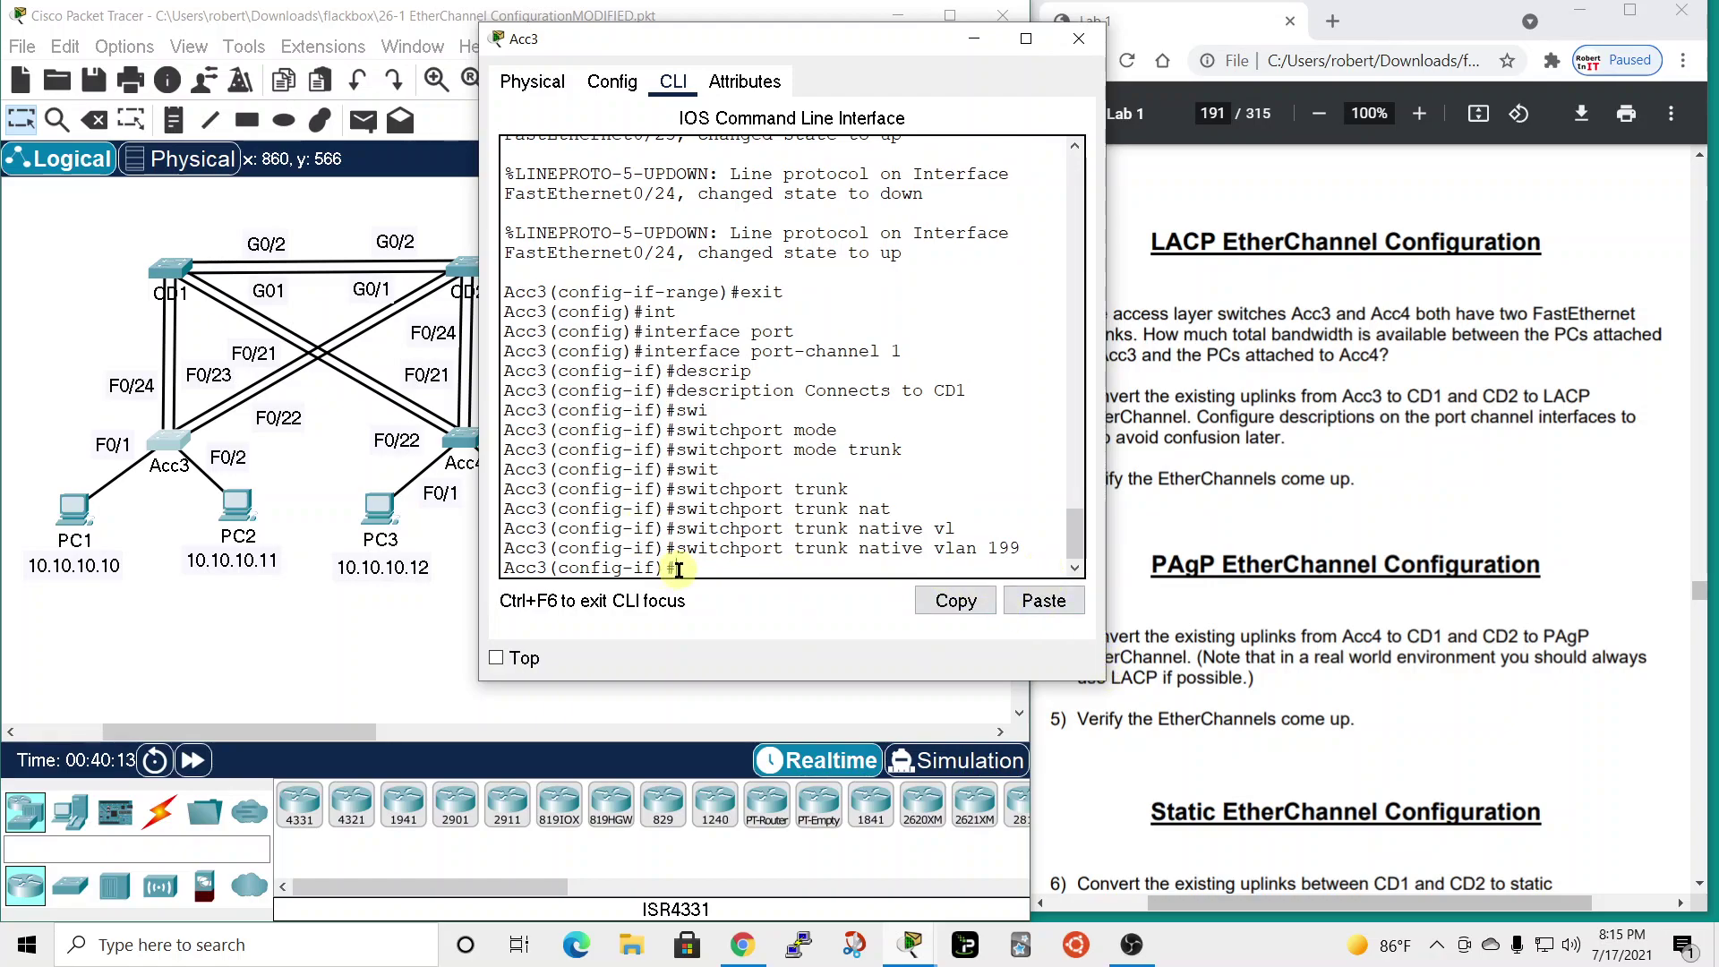
# - Open the command line interface of switch CD1 and bring up its user prompt
pyautogui.click(154, 256)
pyautogui.moveTo(952, 125); pyautogui.dragTo(954, 49)
pyautogui.click(740, 90)
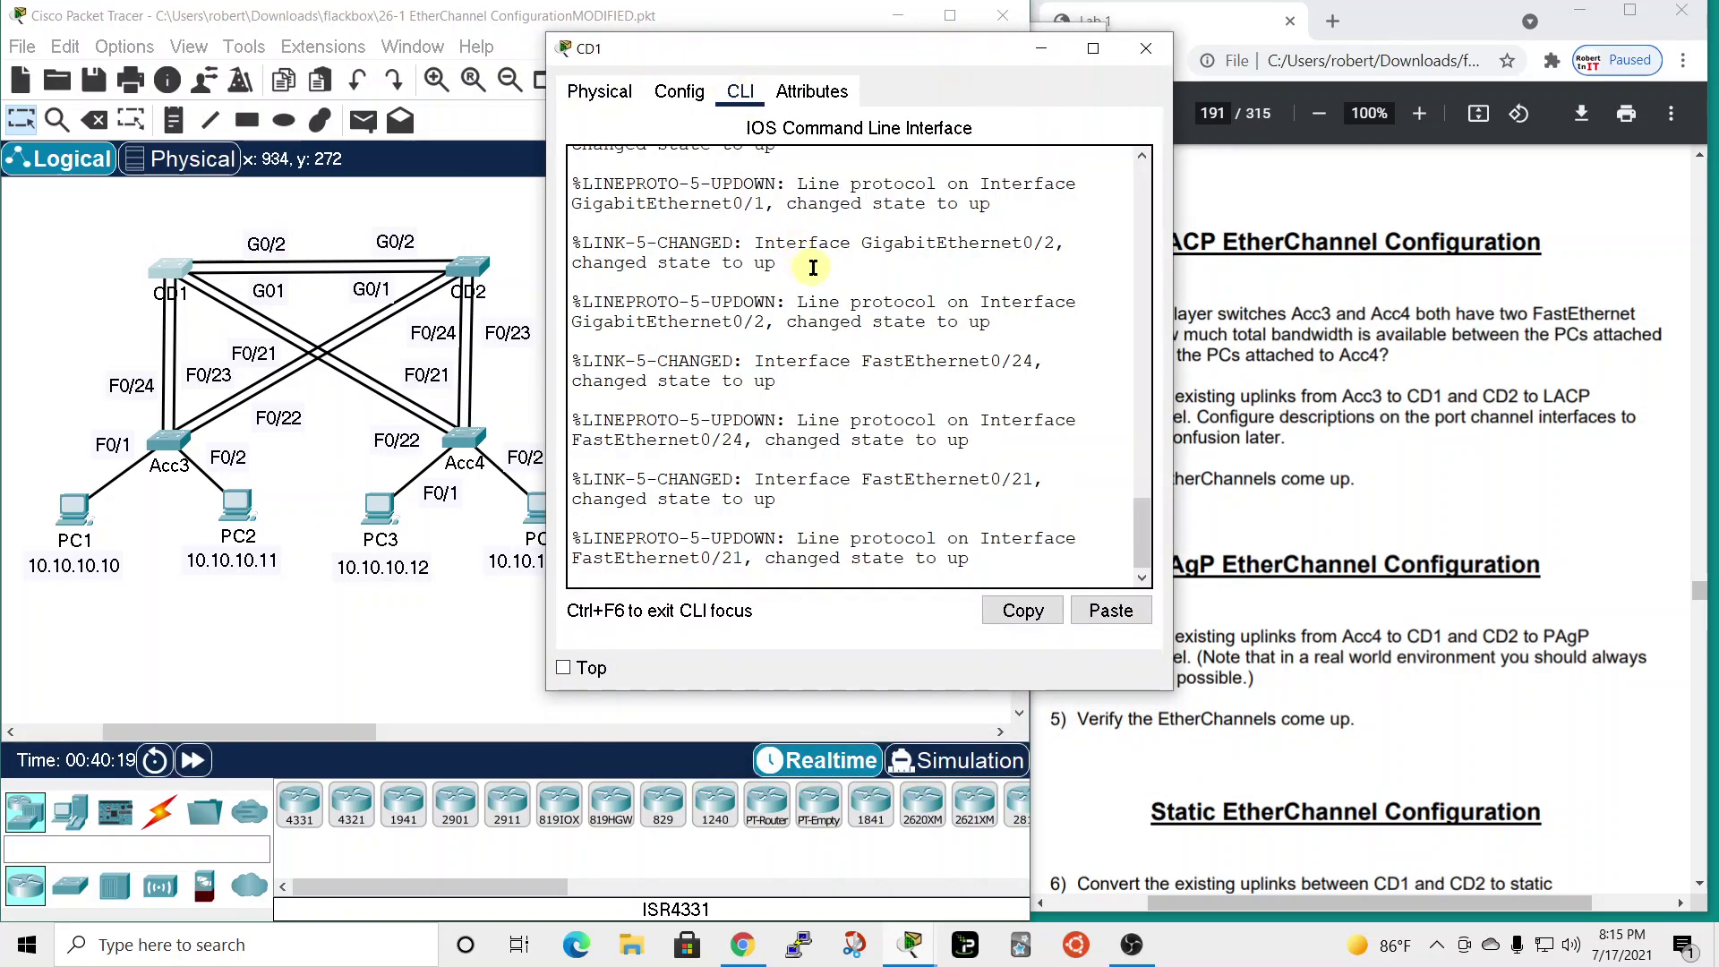
pyautogui.press('Return')
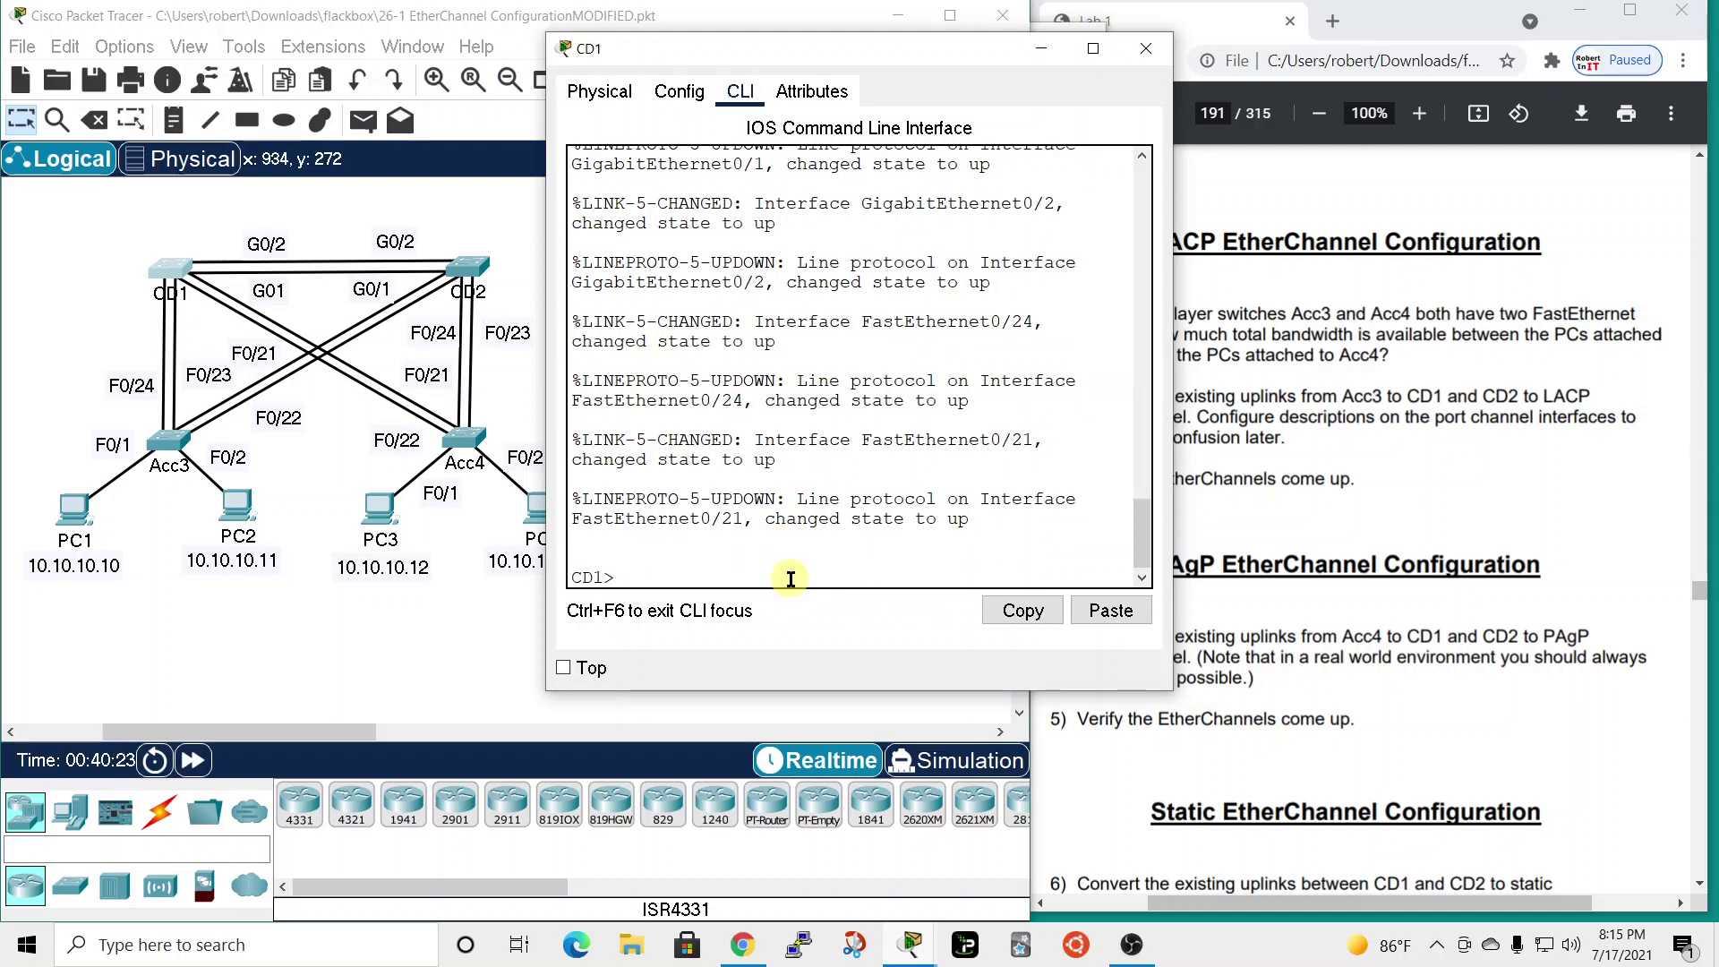
# - Enter privileged mode on CD1 with en, and global configuration mode with conf t
pyautogui.write('en')
pyautogui.press('Return')
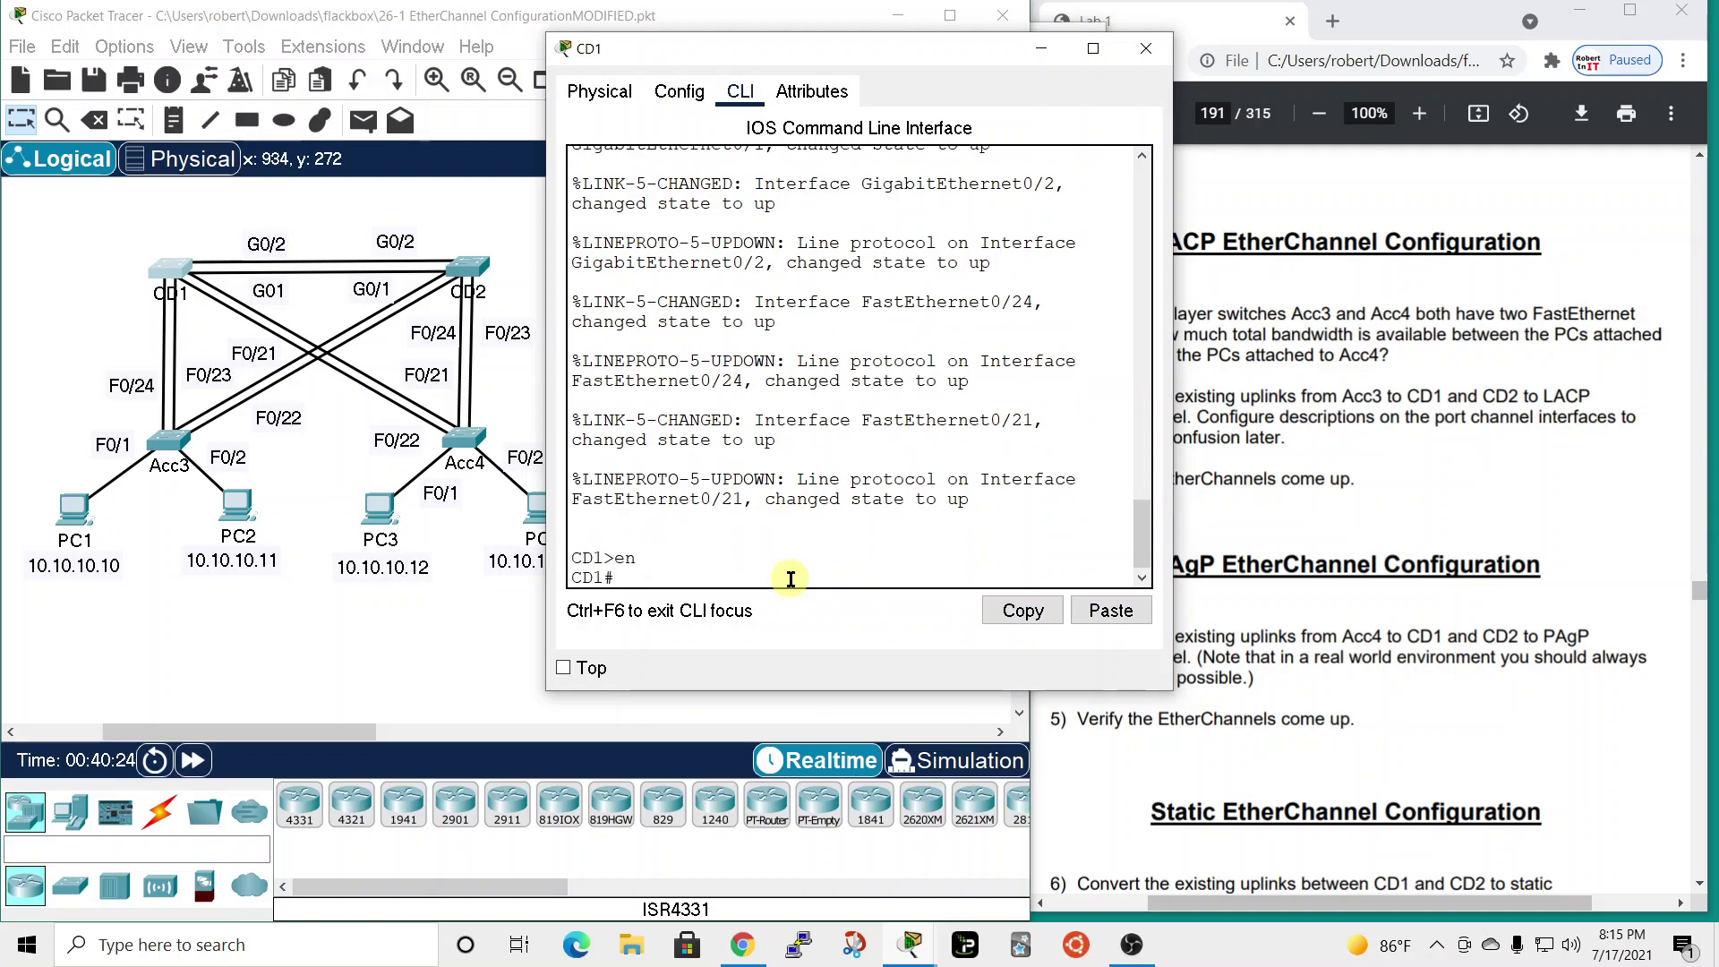
pyautogui.write('int')
pyautogui.press('Tab')
pyautogui.press('BackSpace')
pyautogui.press('BackSpace')
pyautogui.press('BackSpace')
pyautogui.write('conf ')
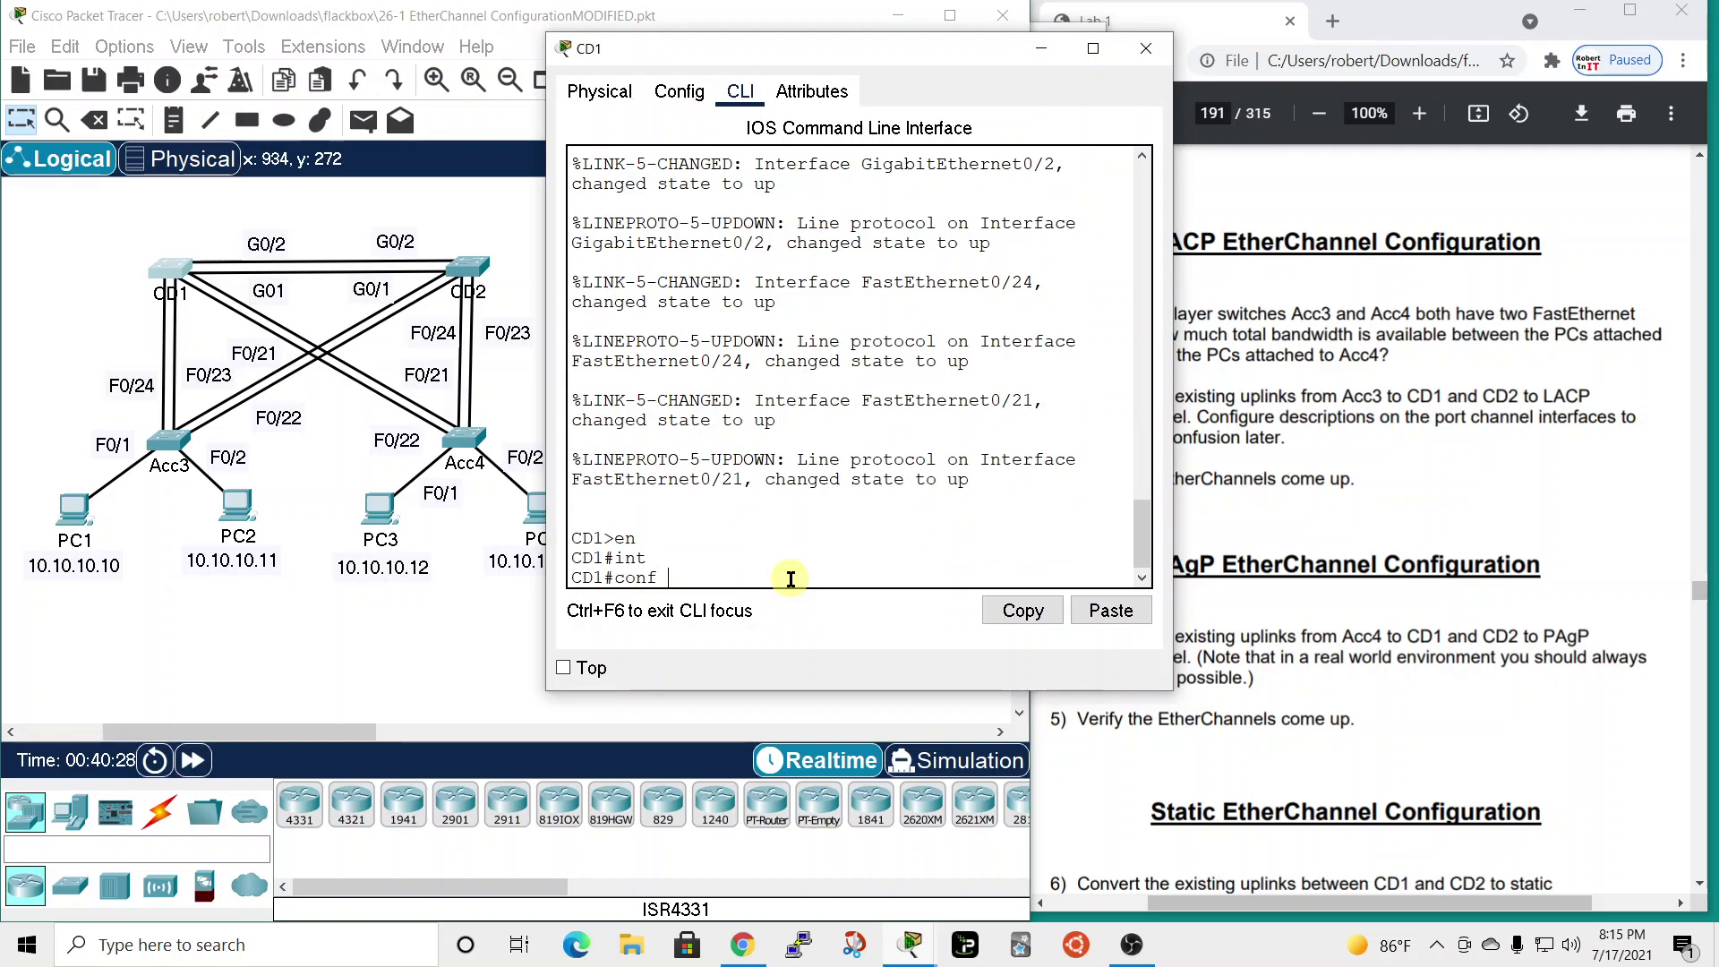
pyautogui.write('t')
pyautogui.press('Return')
# - Enter interface range configuration on CD1 for its links fastEthernet 0/23 - 24 to Acc3
pyautogui.write('int')
pyautogui.press('Tab')
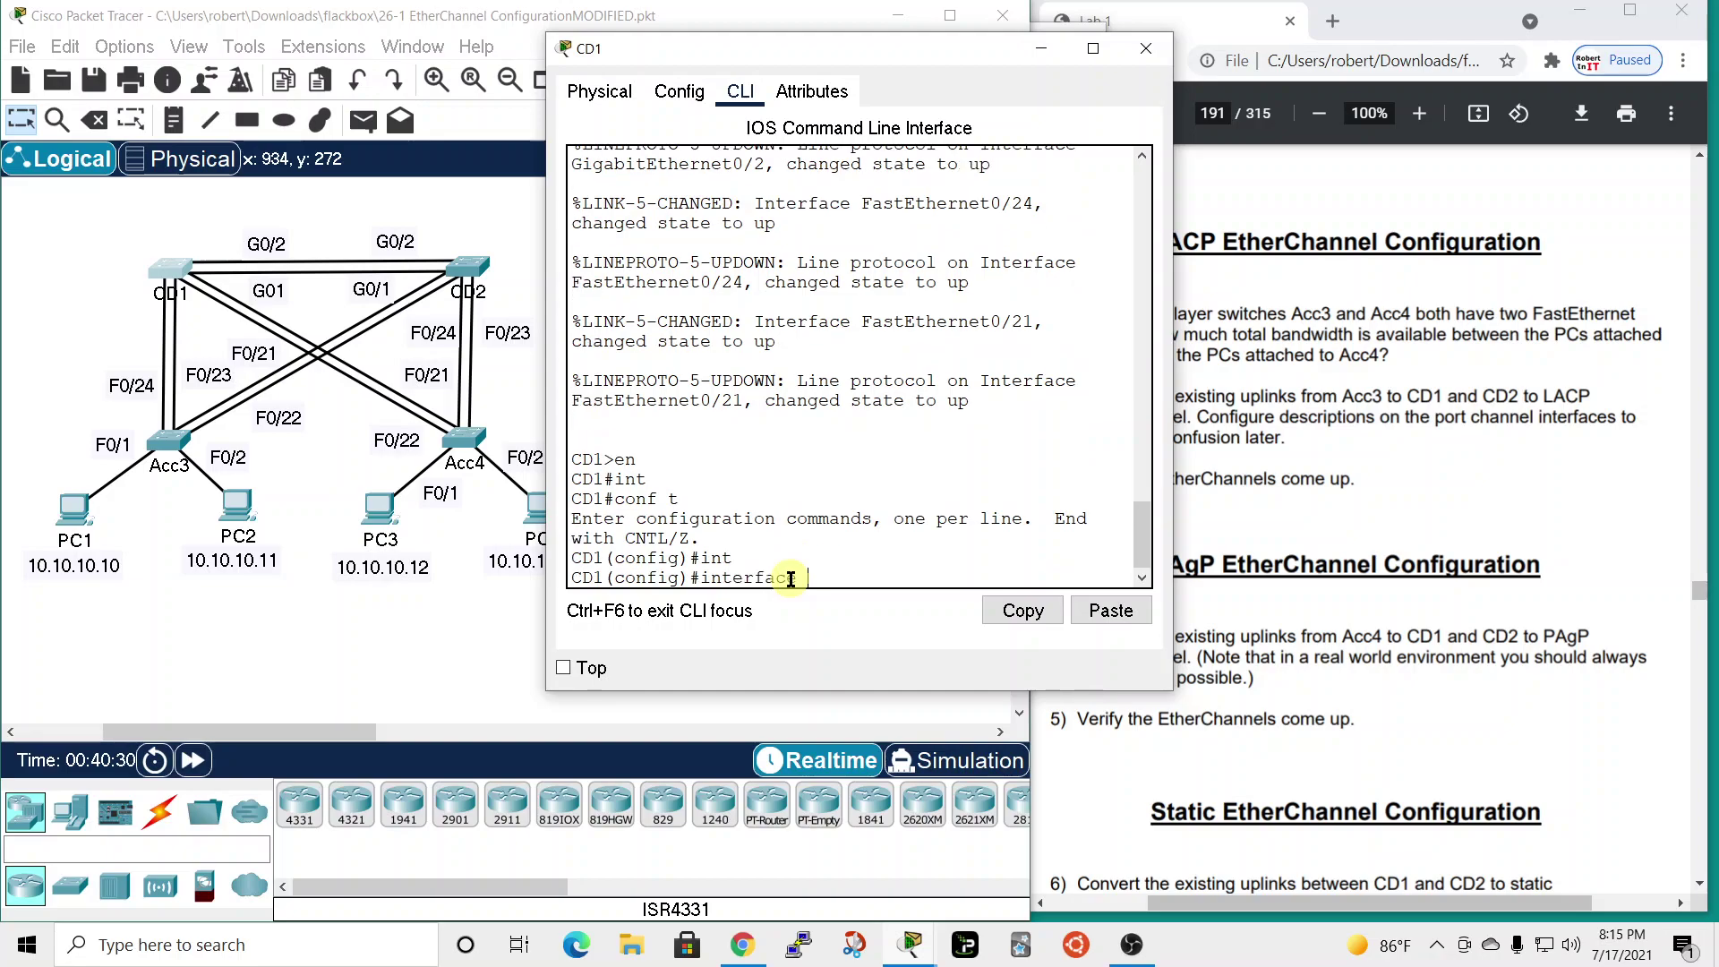
pyautogui.write('rang')
pyautogui.press('Tab')
pyautogui.write('fa')
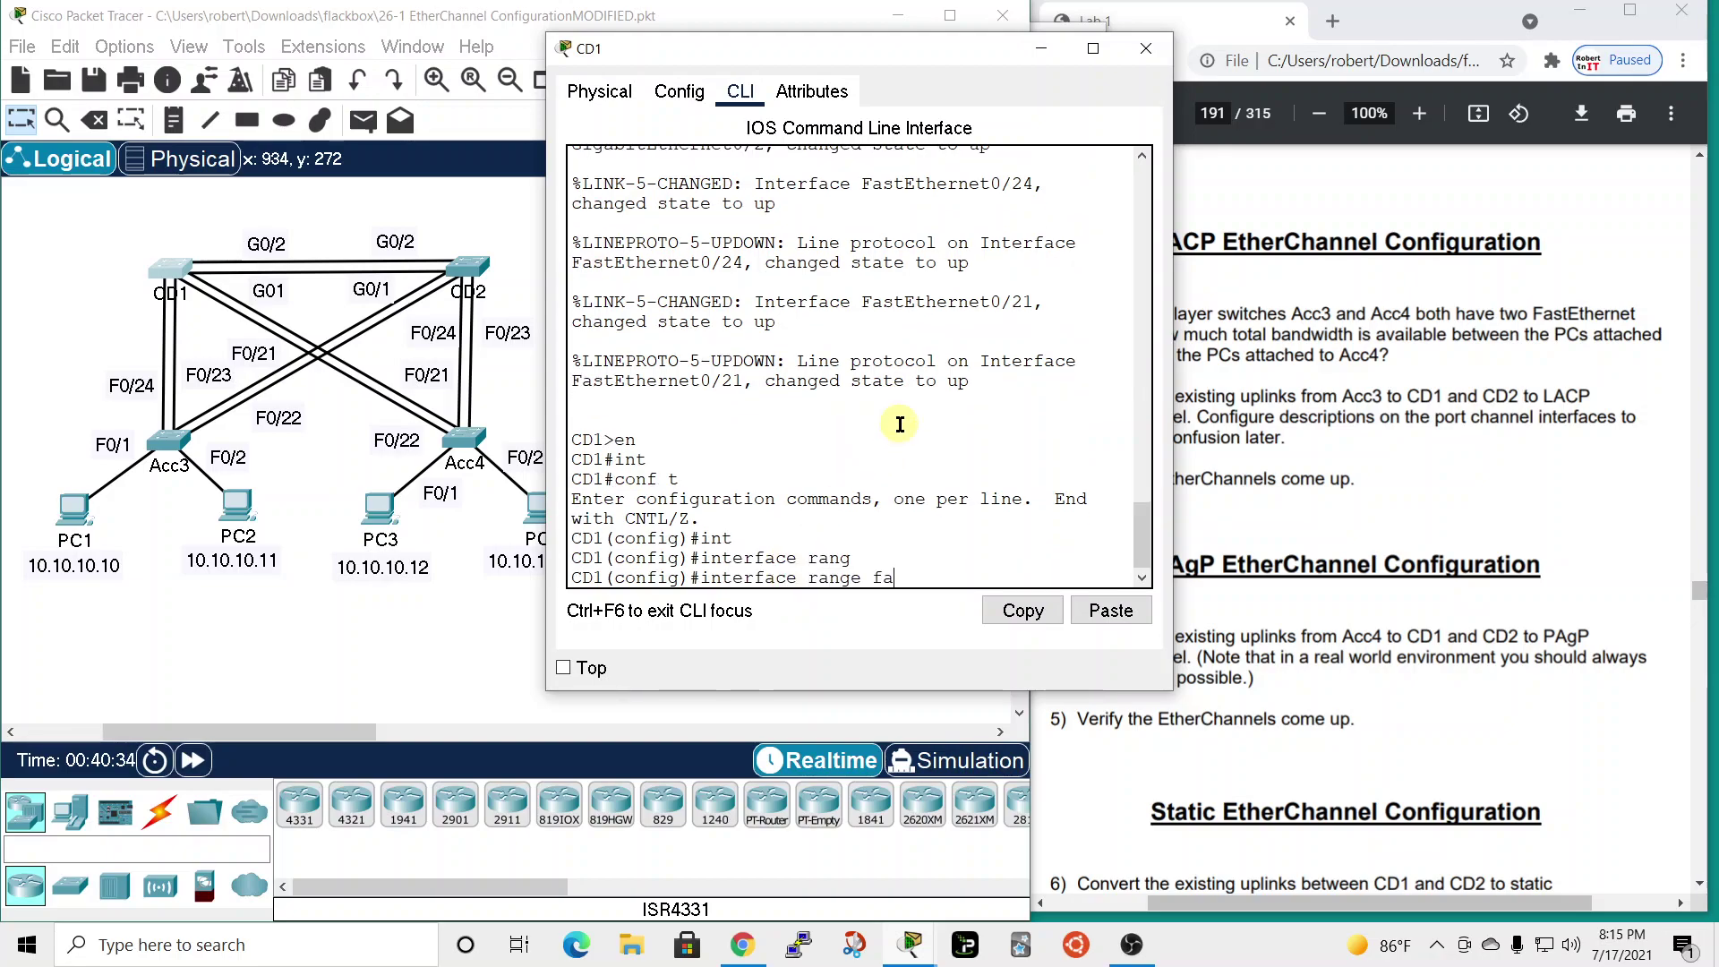
pyautogui.press('Tab')
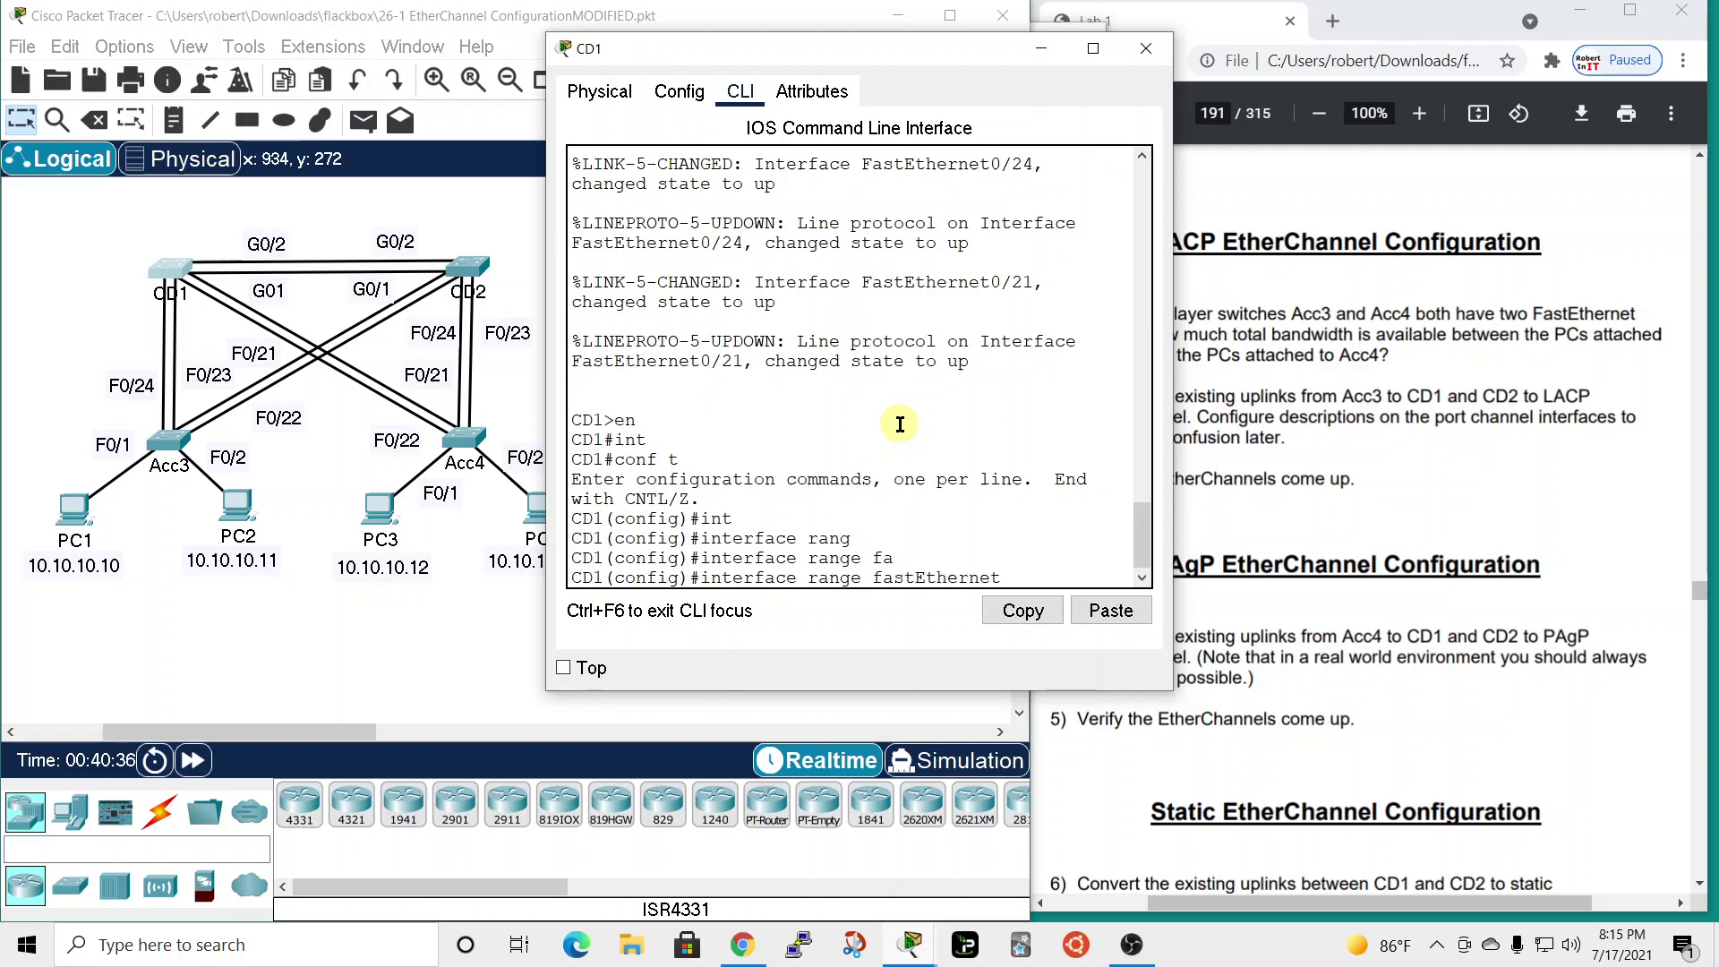
pyautogui.write('0/23 - ')
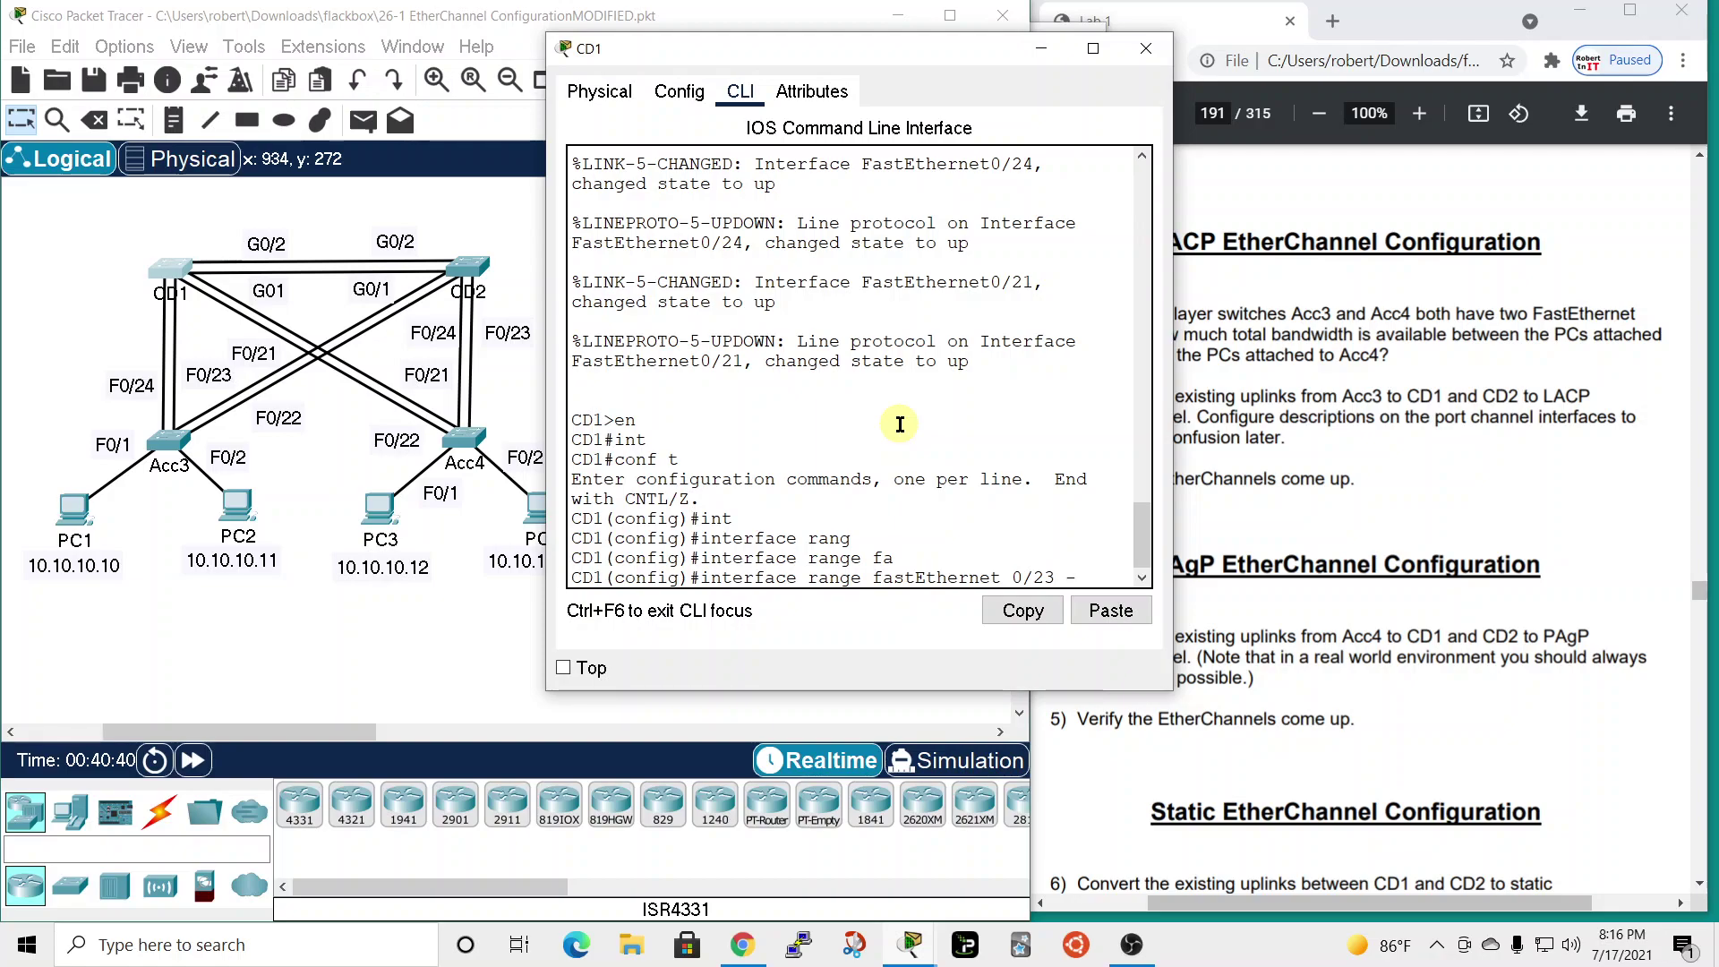
pyautogui.write('24')
pyautogui.press('Return')
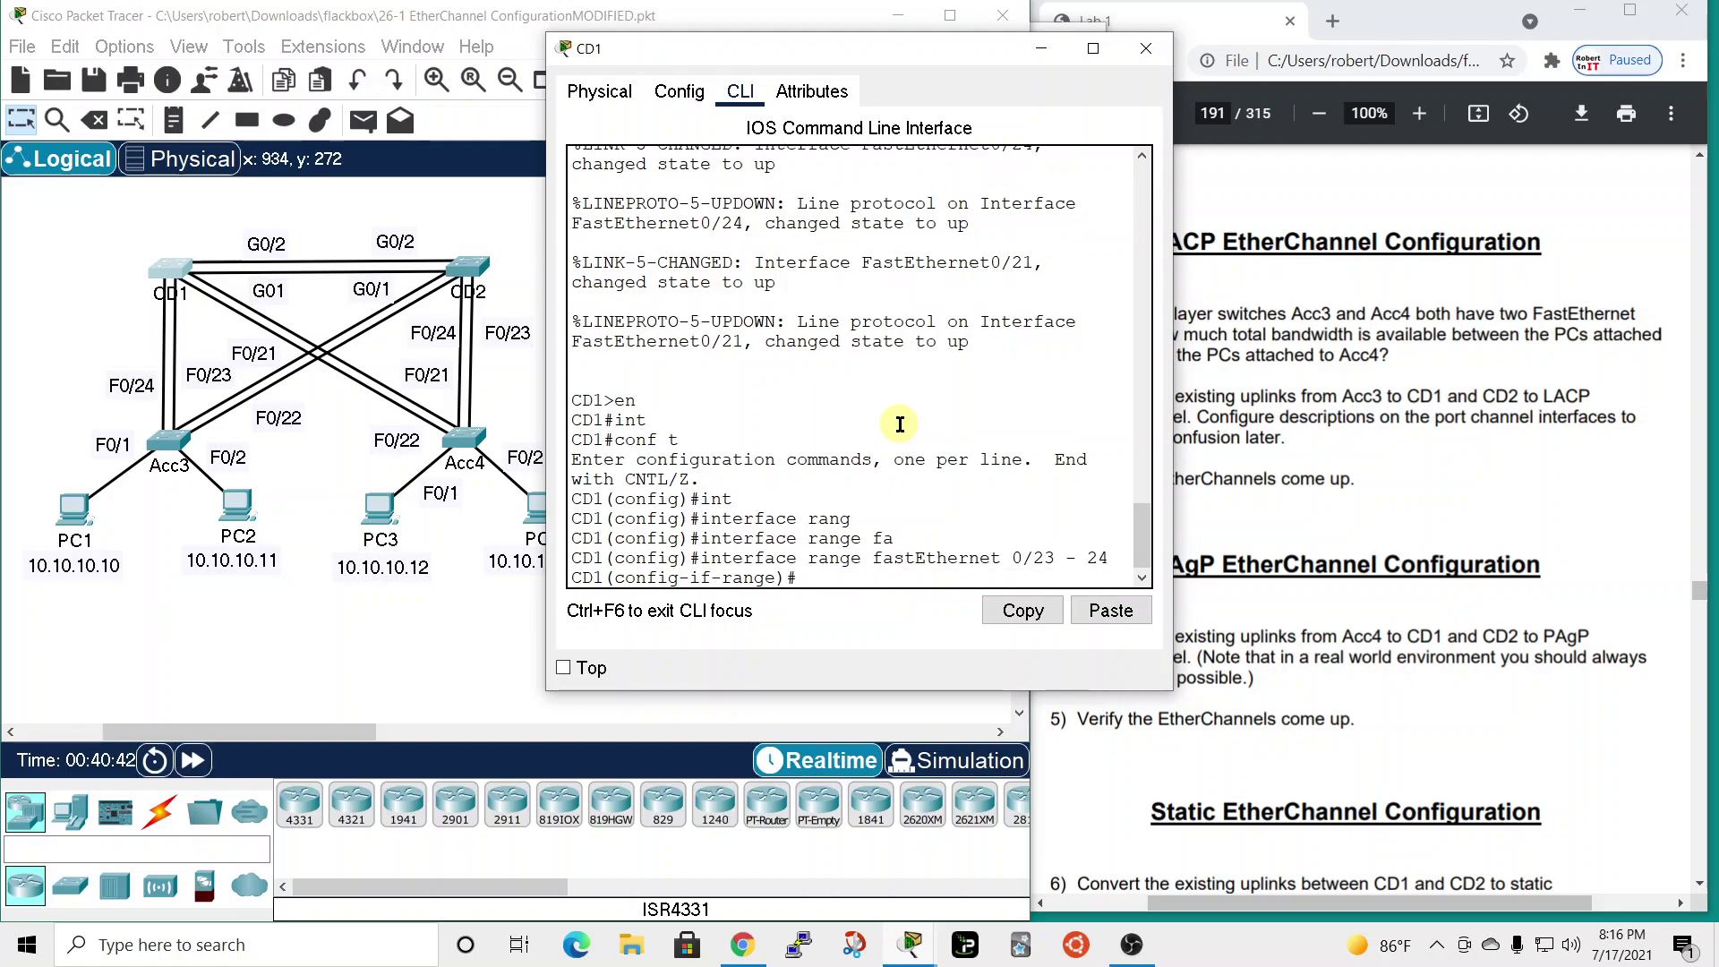
# - Assign the selected CD1 ports to an LACP EtherChannel with channel-group 1 mode active
pyautogui.write('channel-gr')
pyautogui.press('Tab')
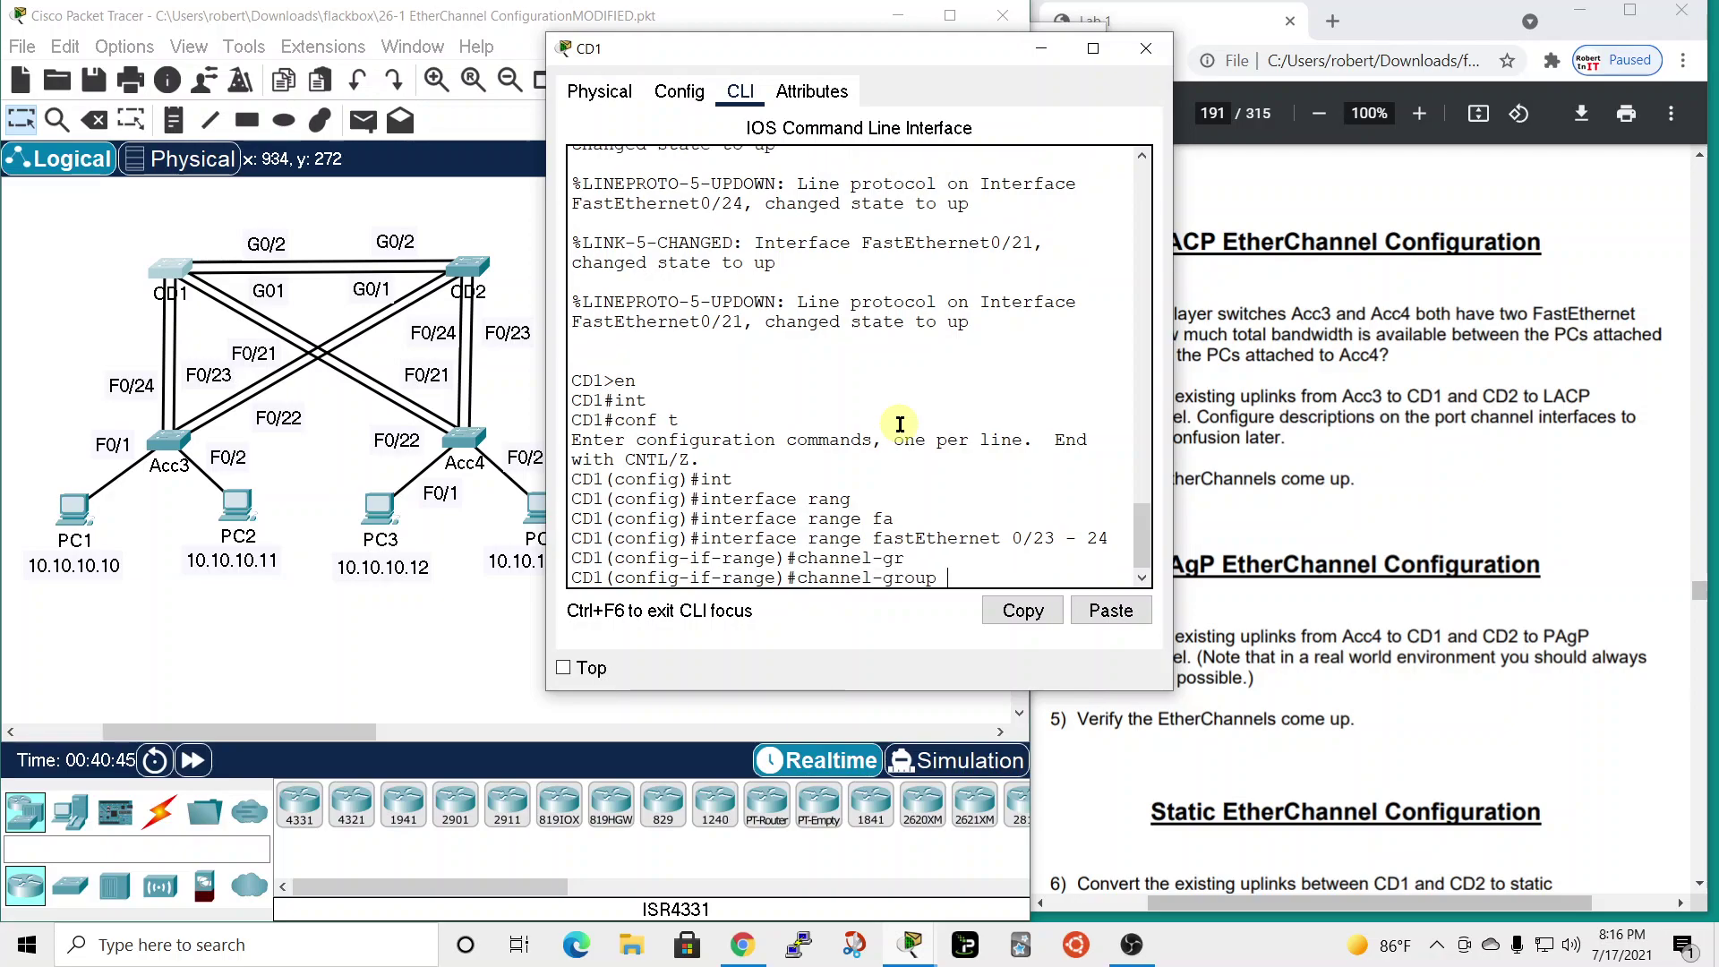
pyautogui.write('1 mode active')
pyautogui.press('Return')
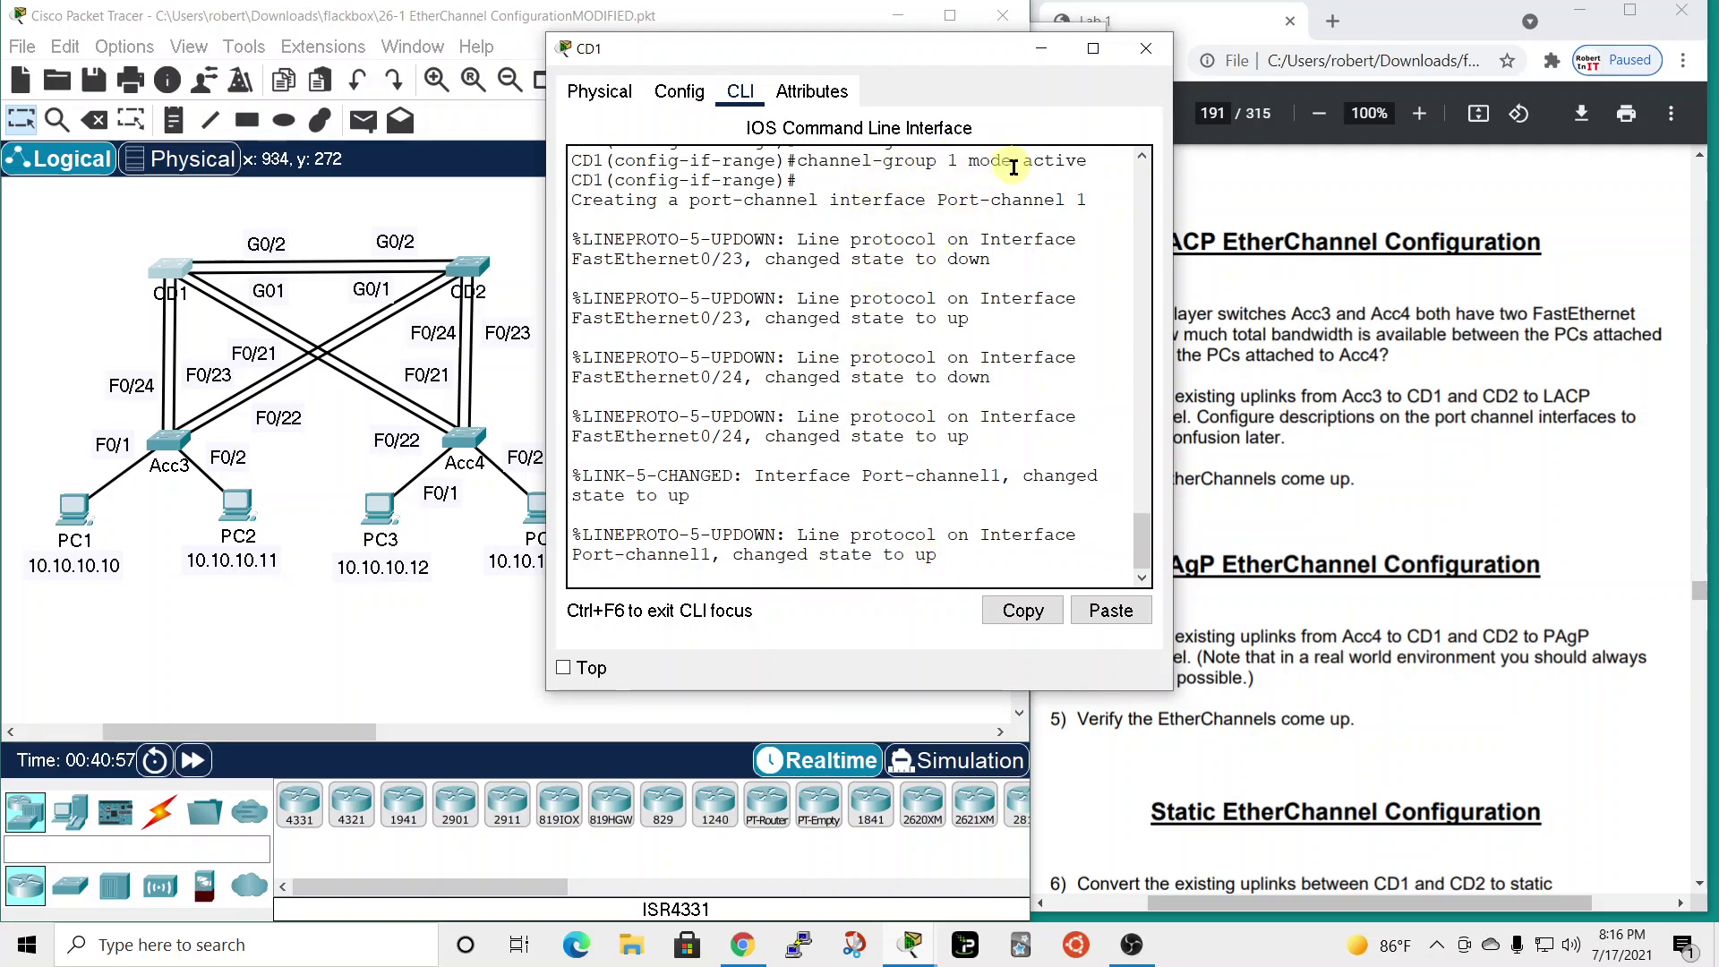
pyautogui.press('Return')
# - Exit the interface range configuration on CD1 and enter configuration of interface port-channel 1
pyautogui.write('\\')
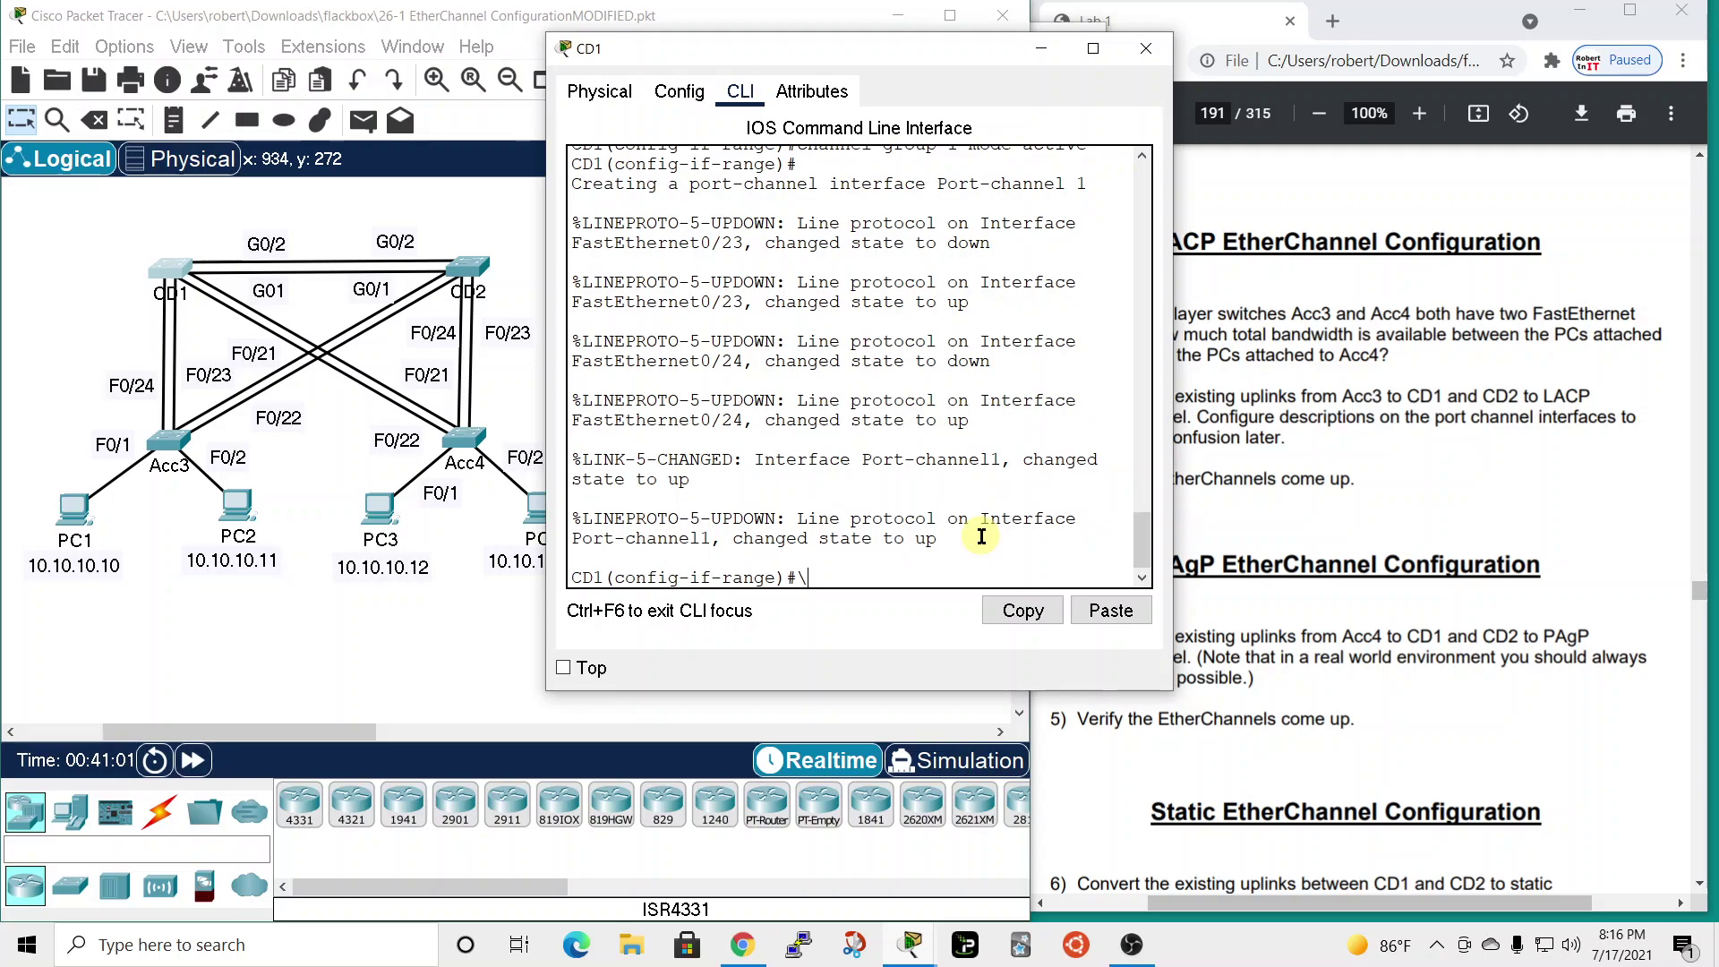
pyautogui.write('exit')
pyautogui.press('Return')
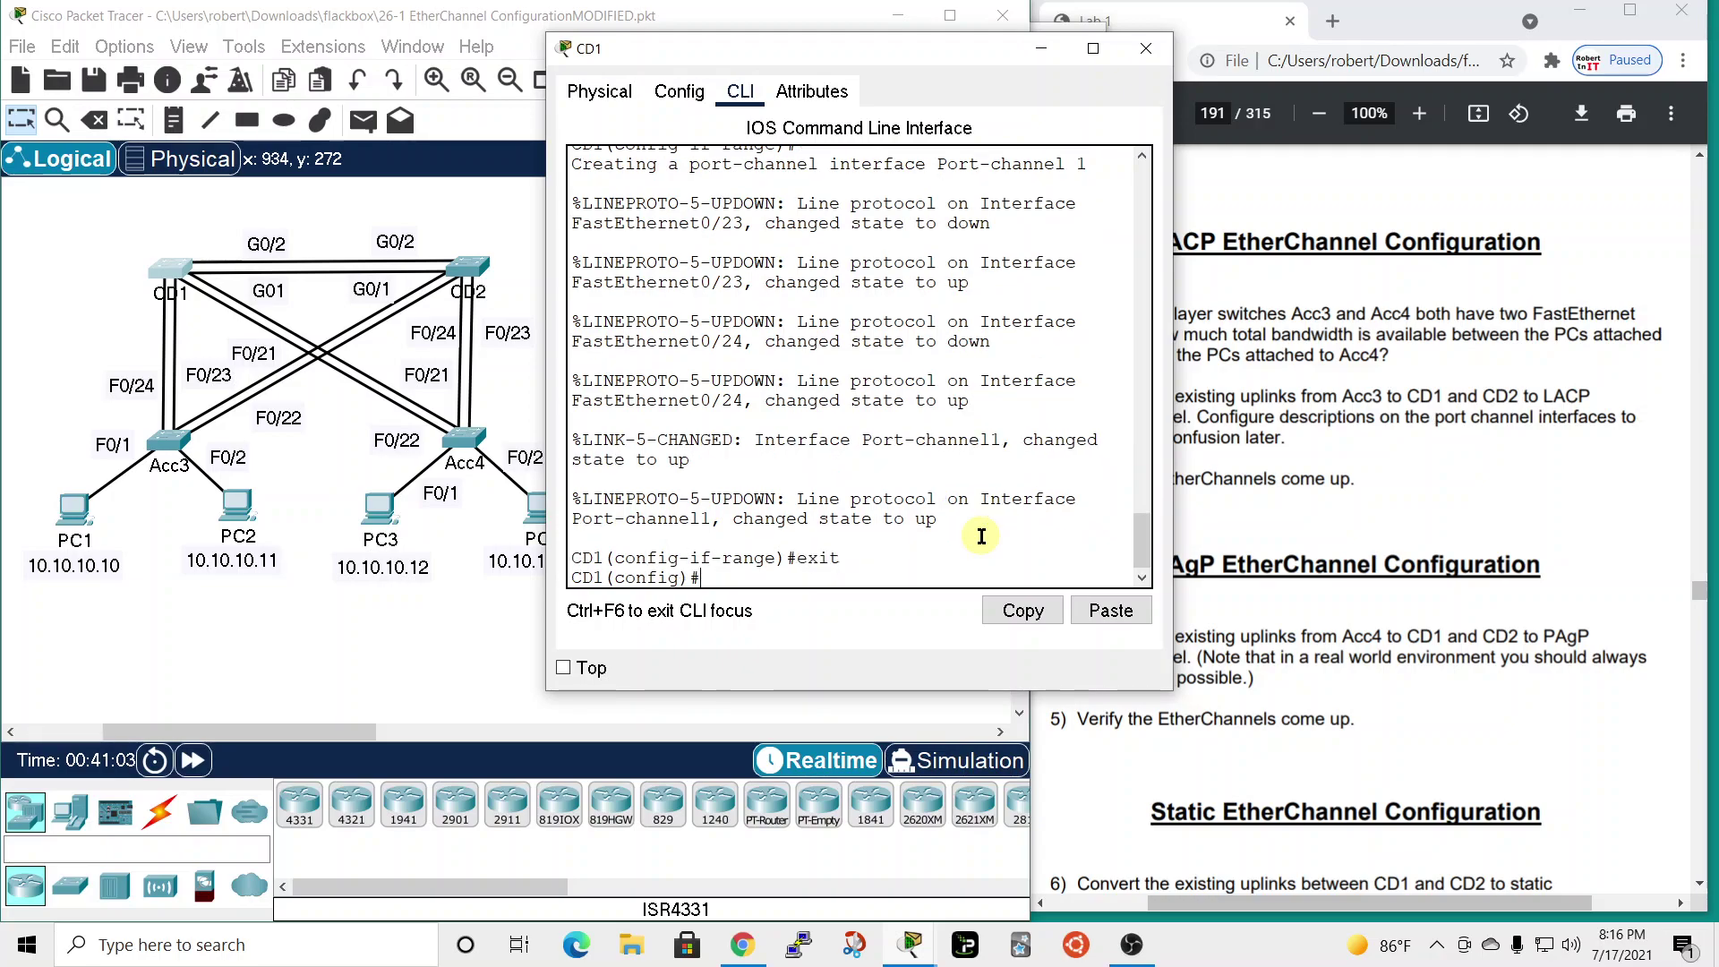
pyautogui.write('int')
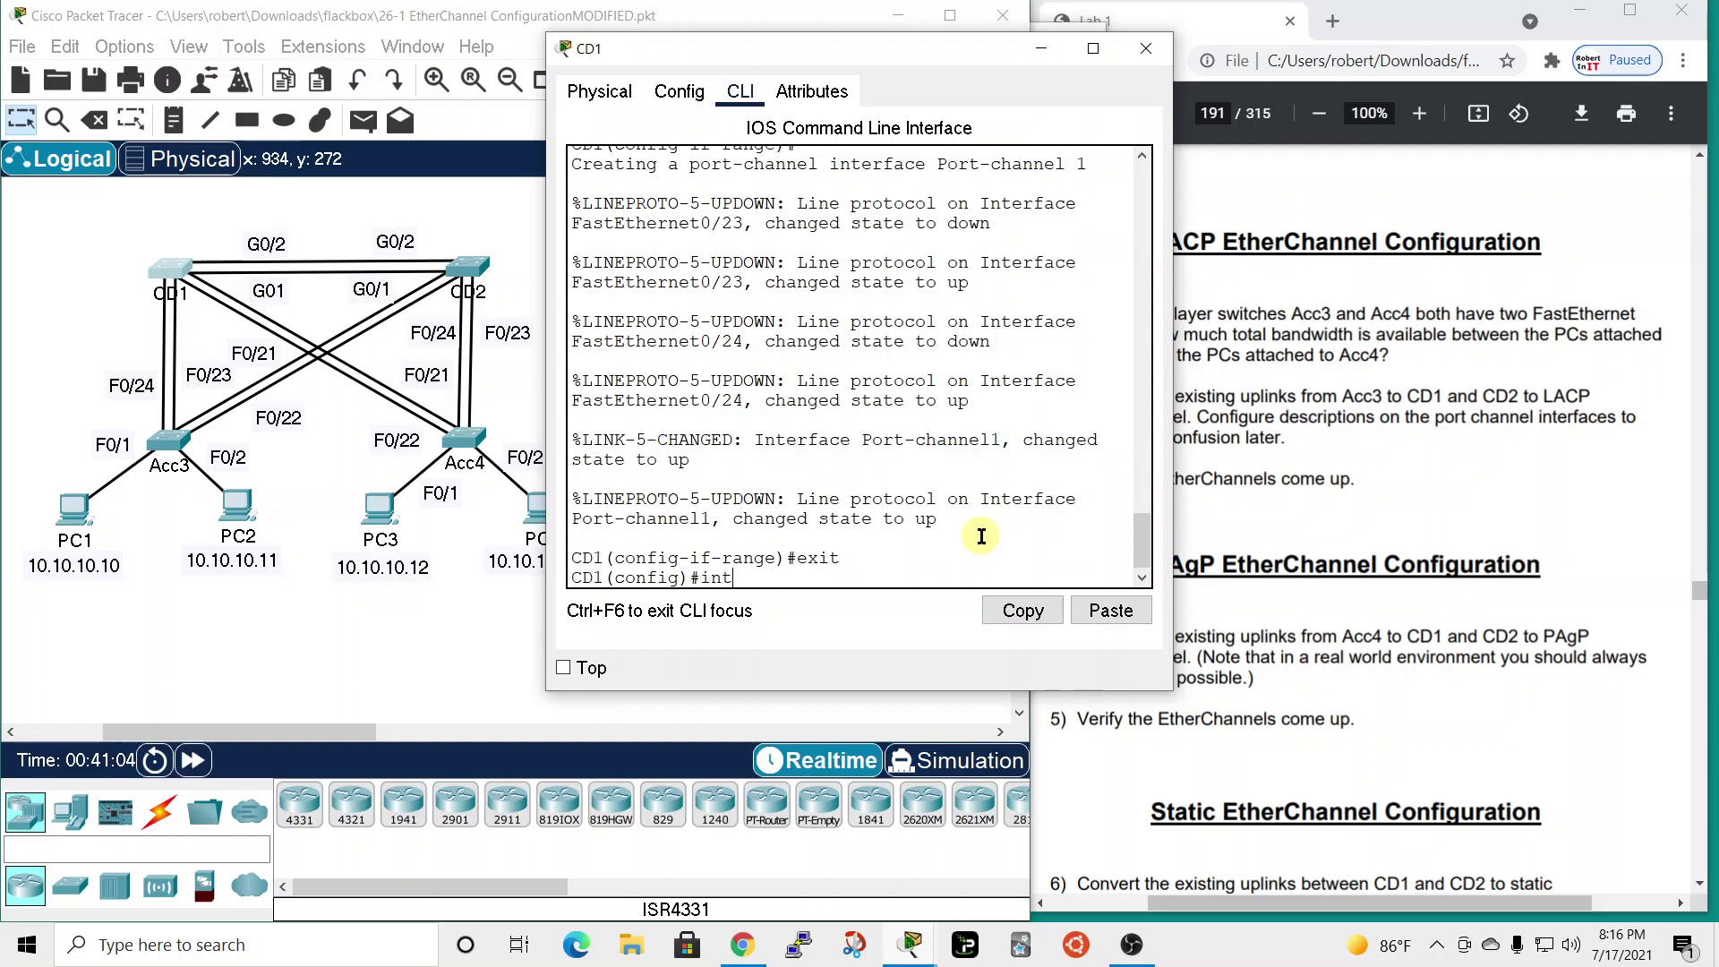
pyautogui.press('Tab')
pyautogui.write('p')
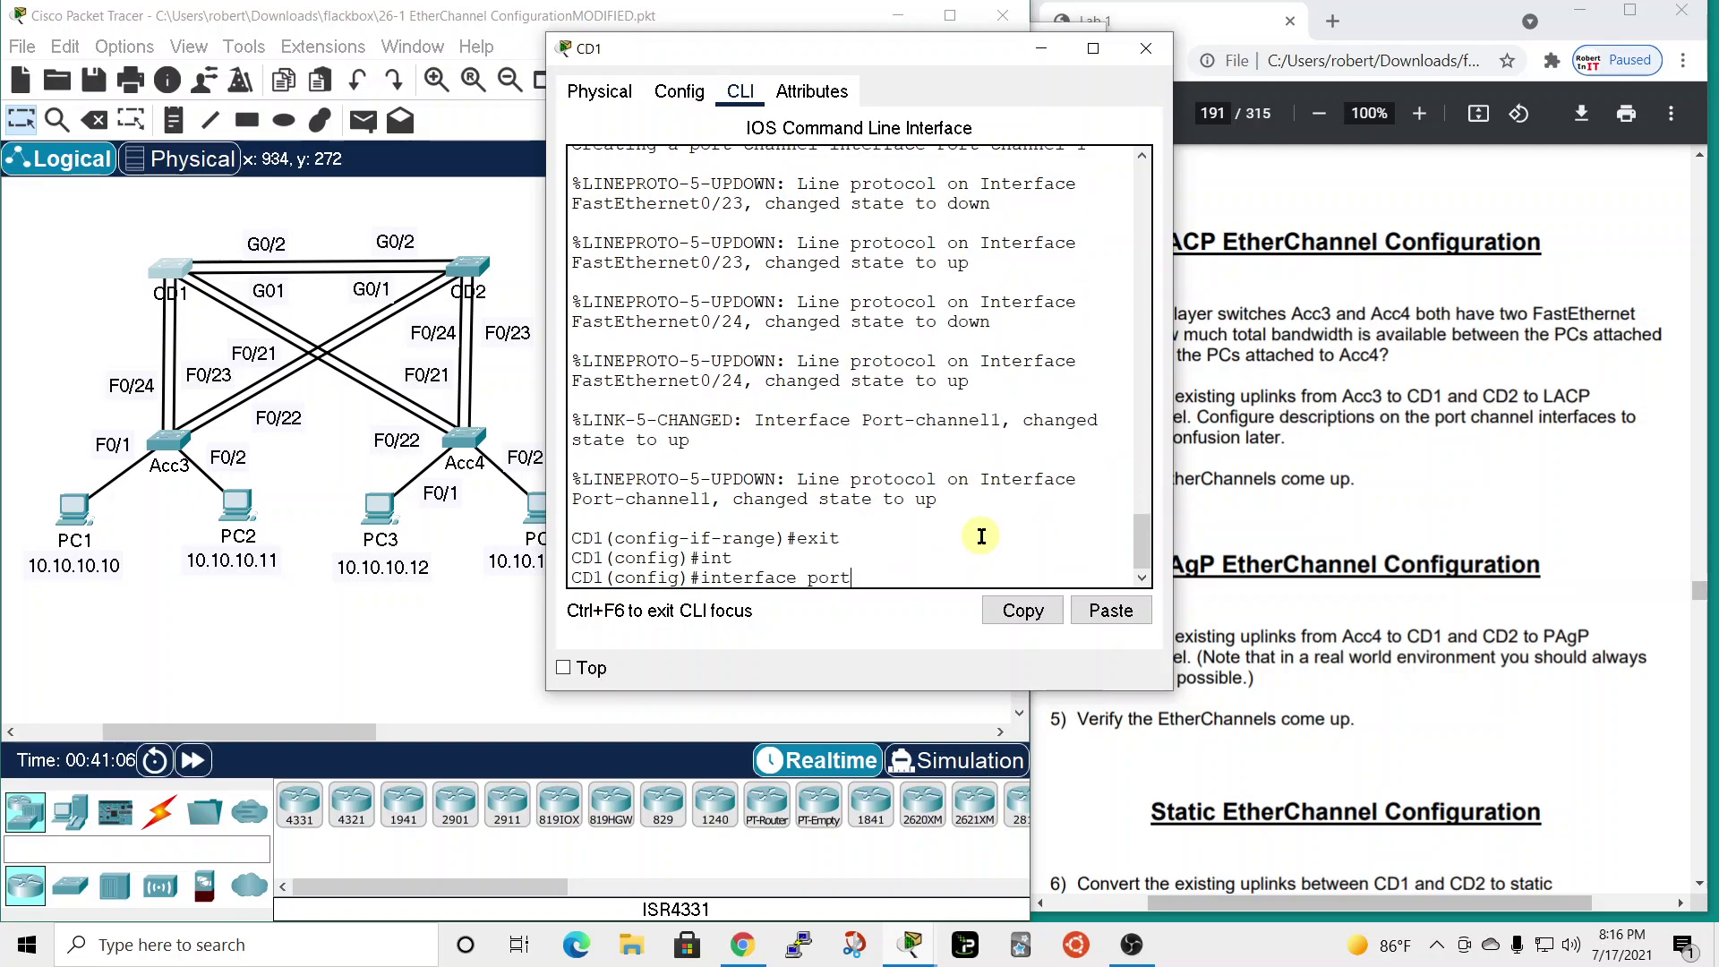
pyautogui.write('ort')
pyautogui.press('Tab')
pyautogui.write('1')
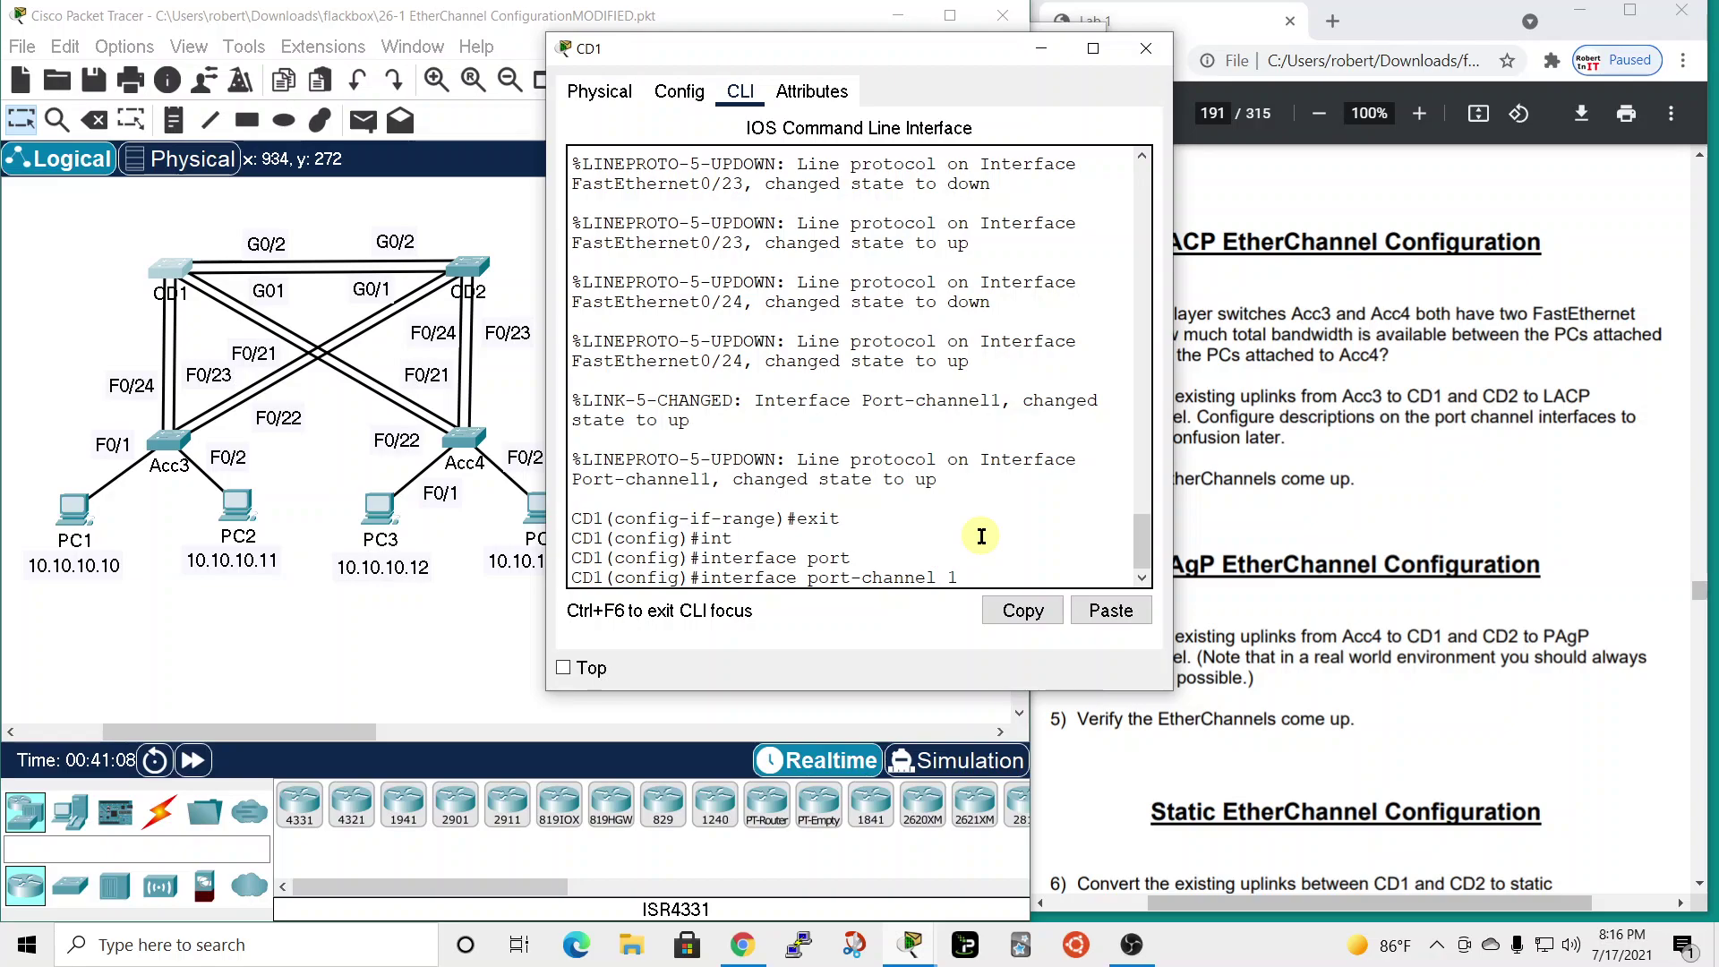
pyautogui.press('Return')
# - Give CD1's port-channel 1 interface the description Connects to Acc3
pyautogui.write('description')
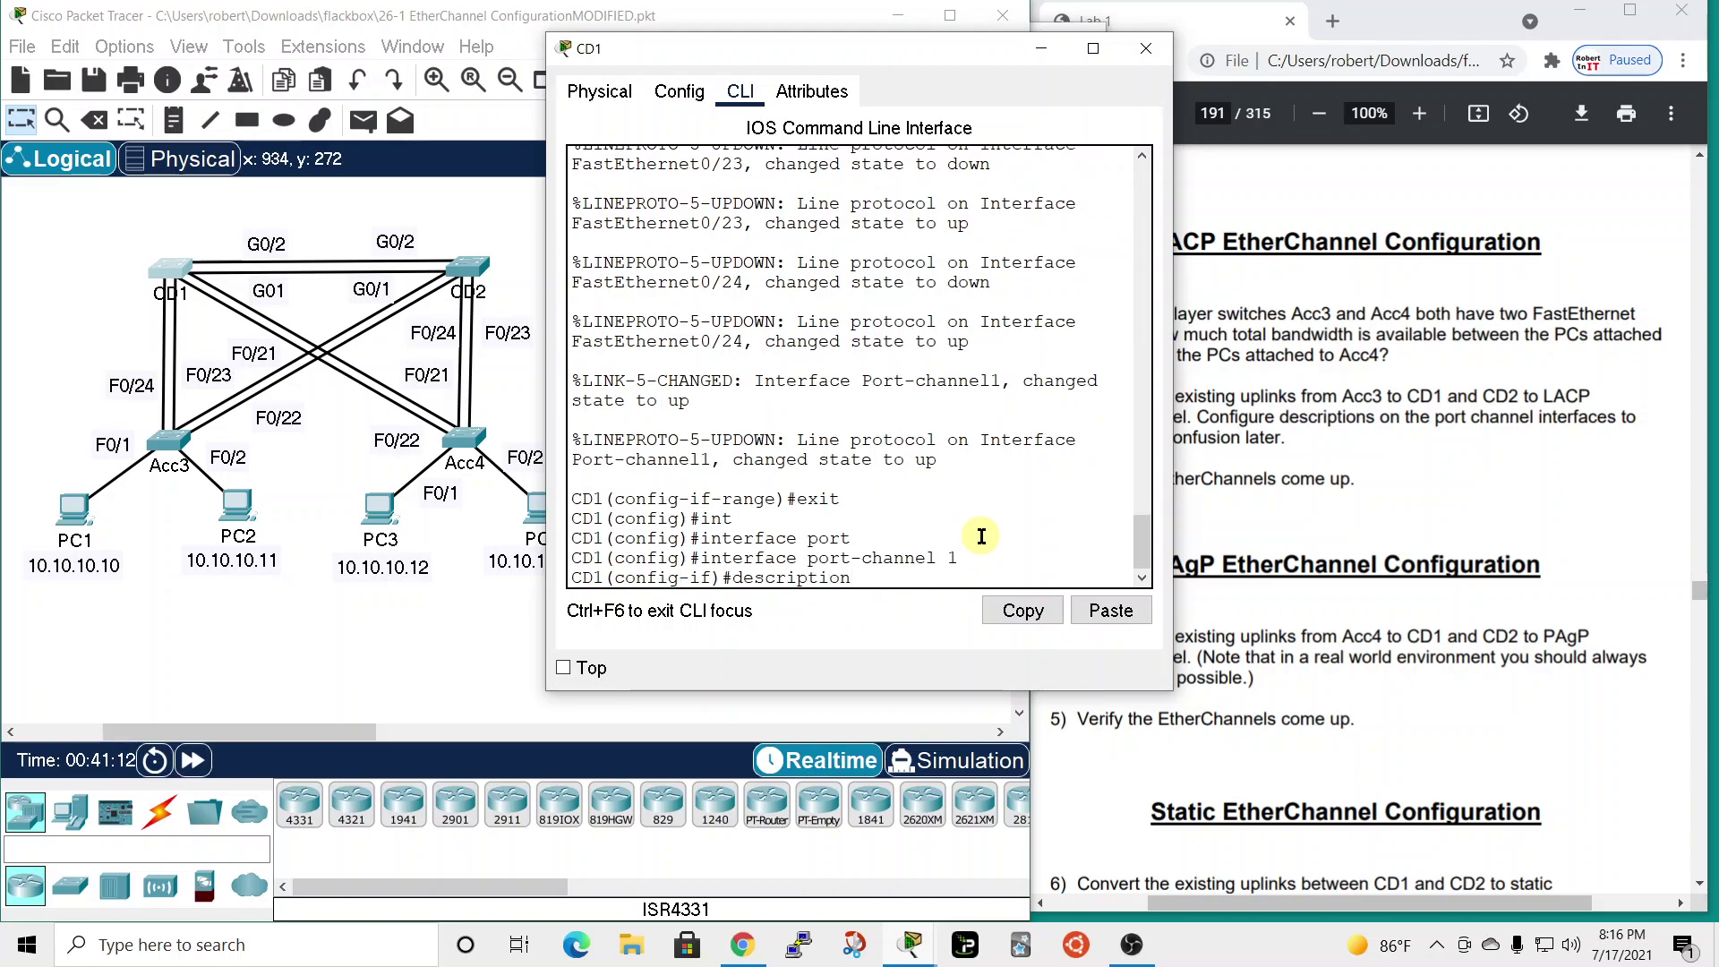
pyautogui.write(' Connects to Acc')
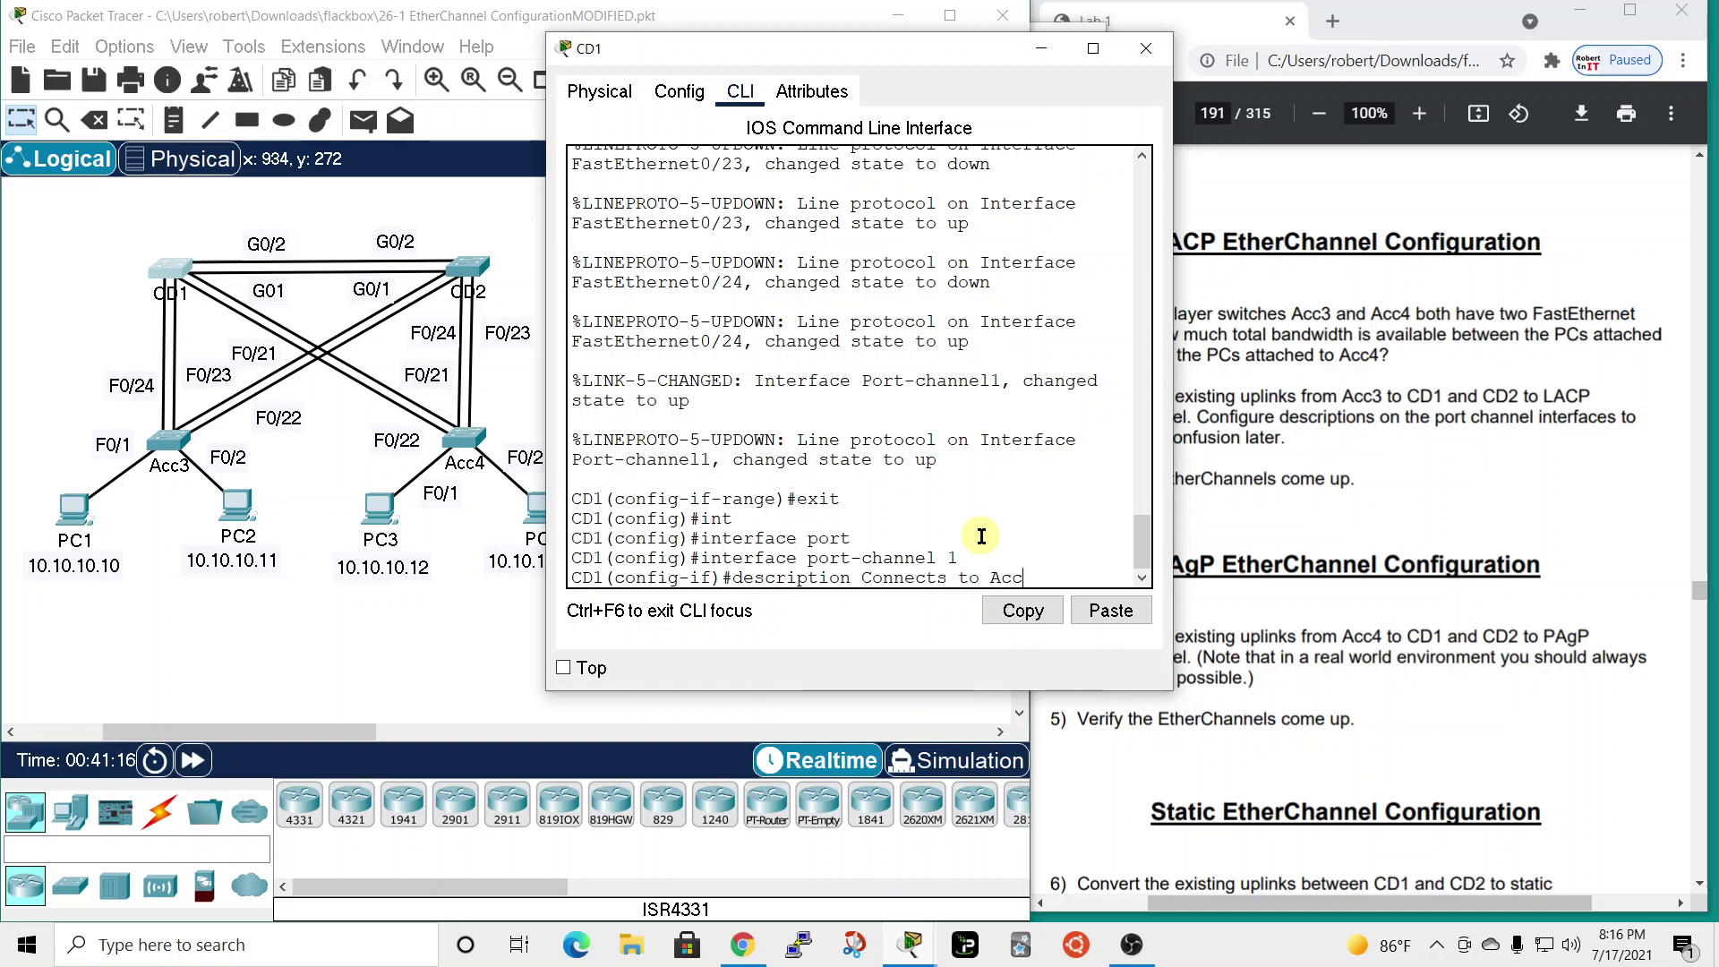
pyautogui.write('3')
pyautogui.press('Return')
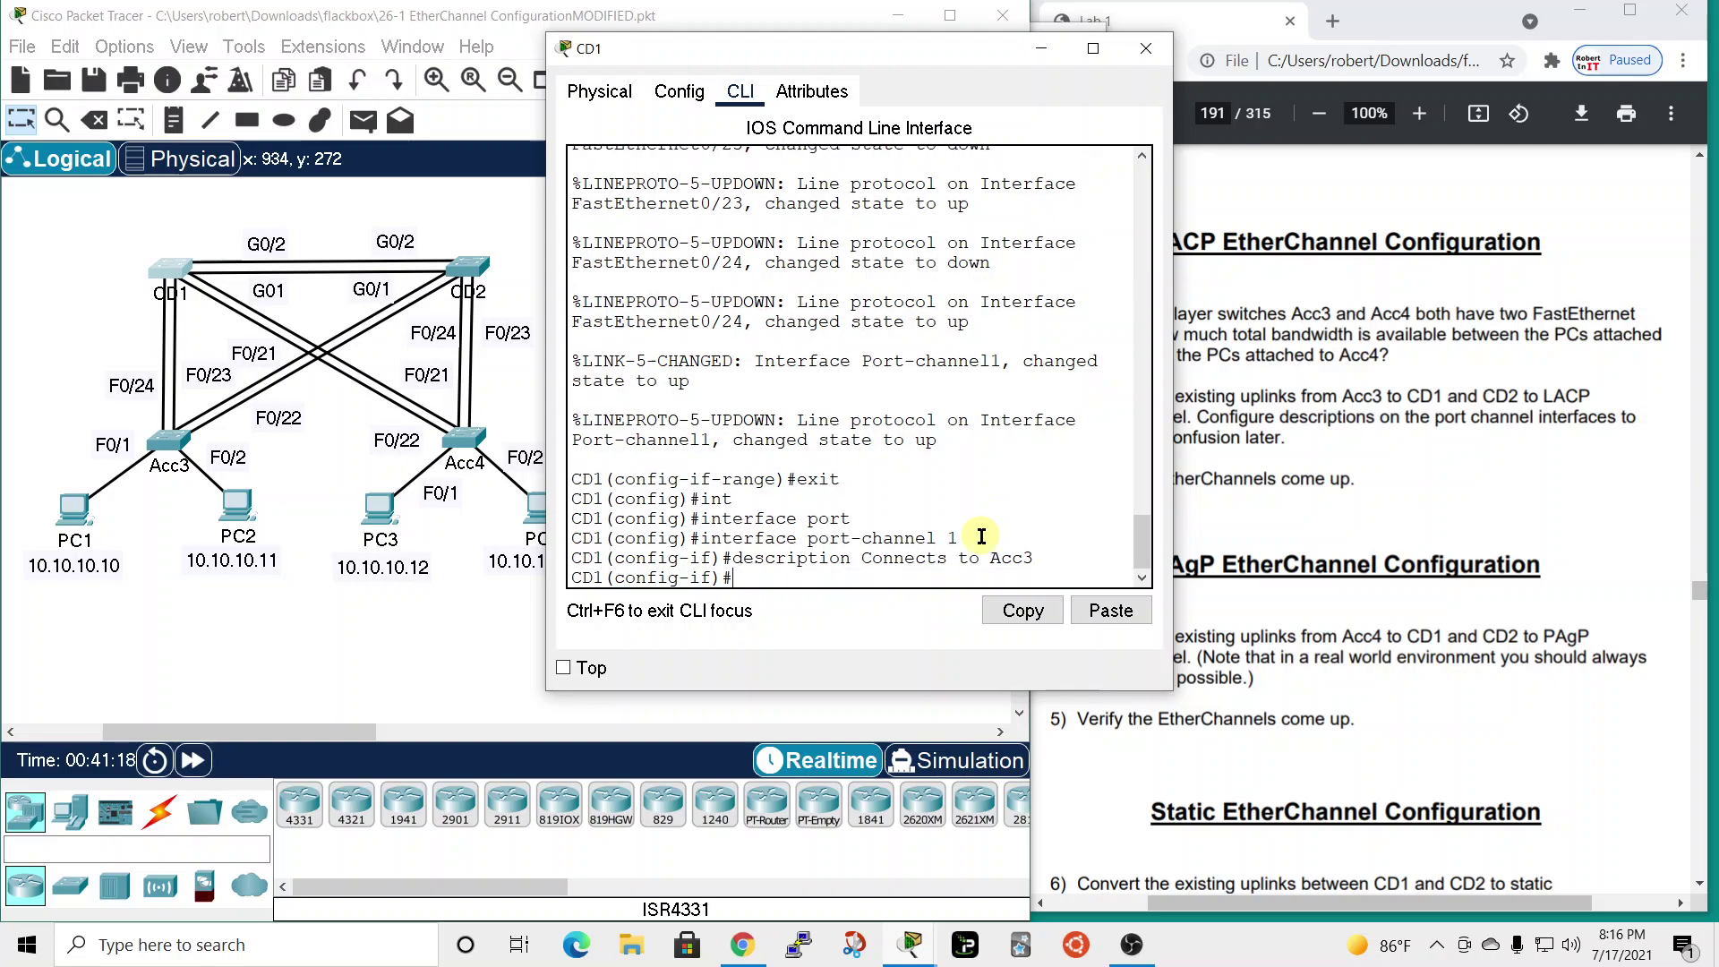
# - Set CD1's port-channel 1 interface to trunk mode with switchport mode trunk
pyautogui.write('sww')
pyautogui.press('BackSpace')
pyautogui.press('BackSpace')
pyautogui.write('itchport mod')
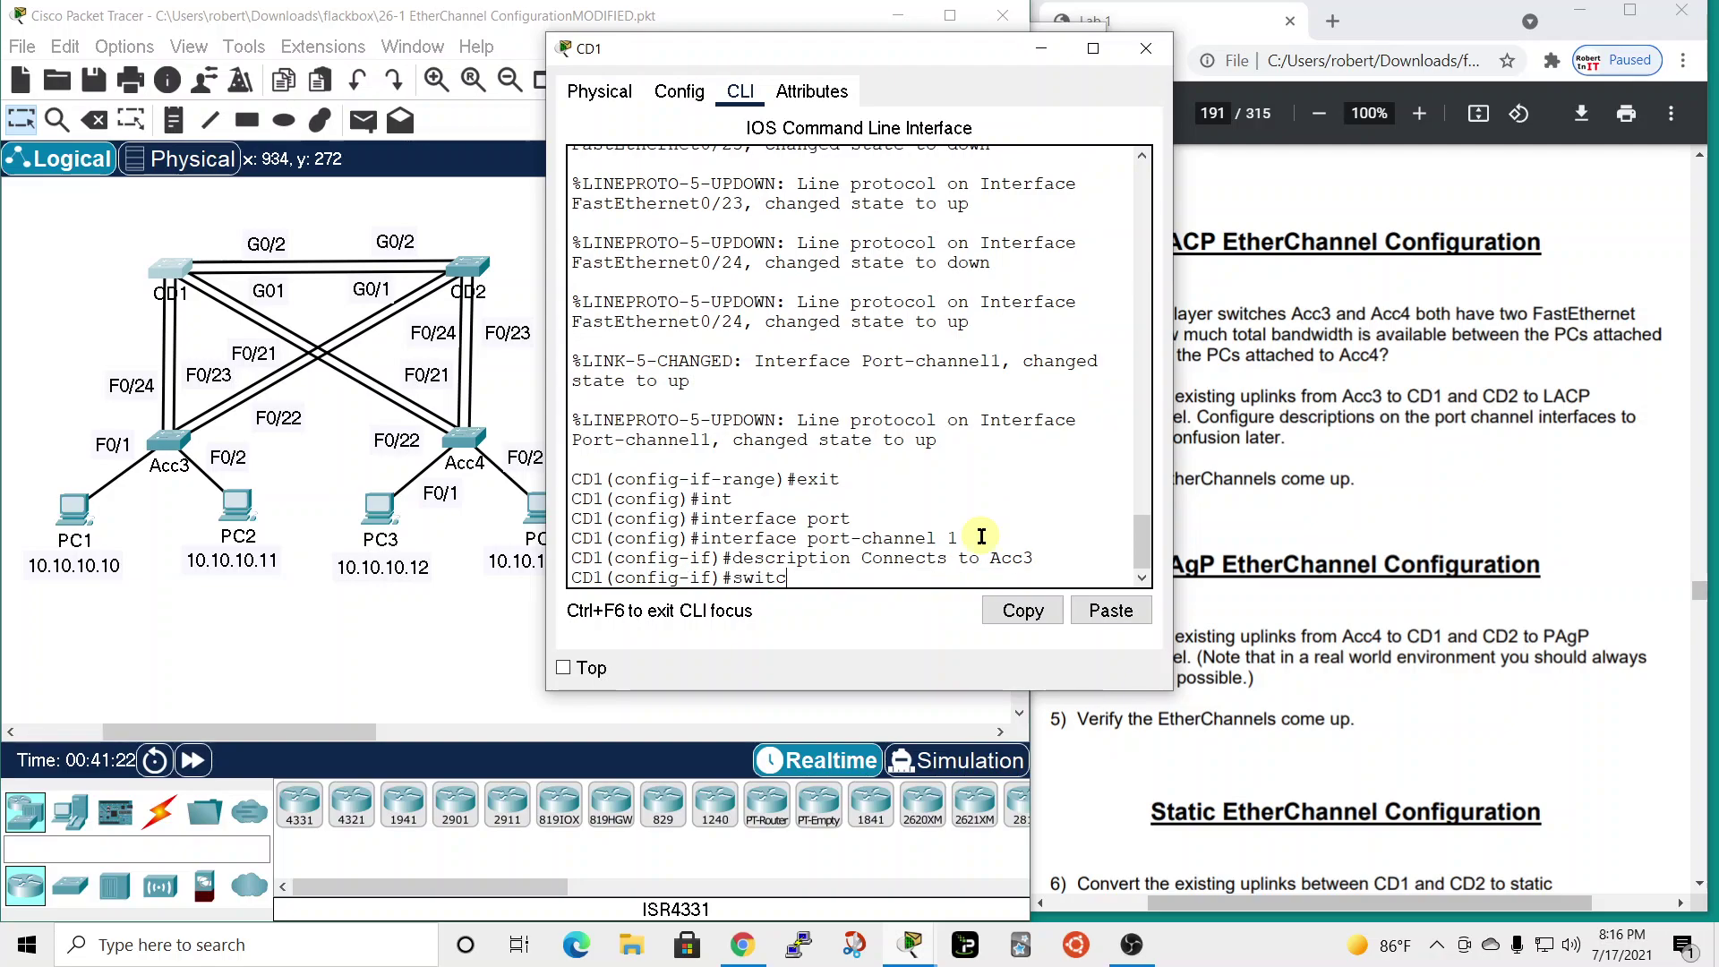
pyautogui.press('Tab')
pyautogui.write('mode')
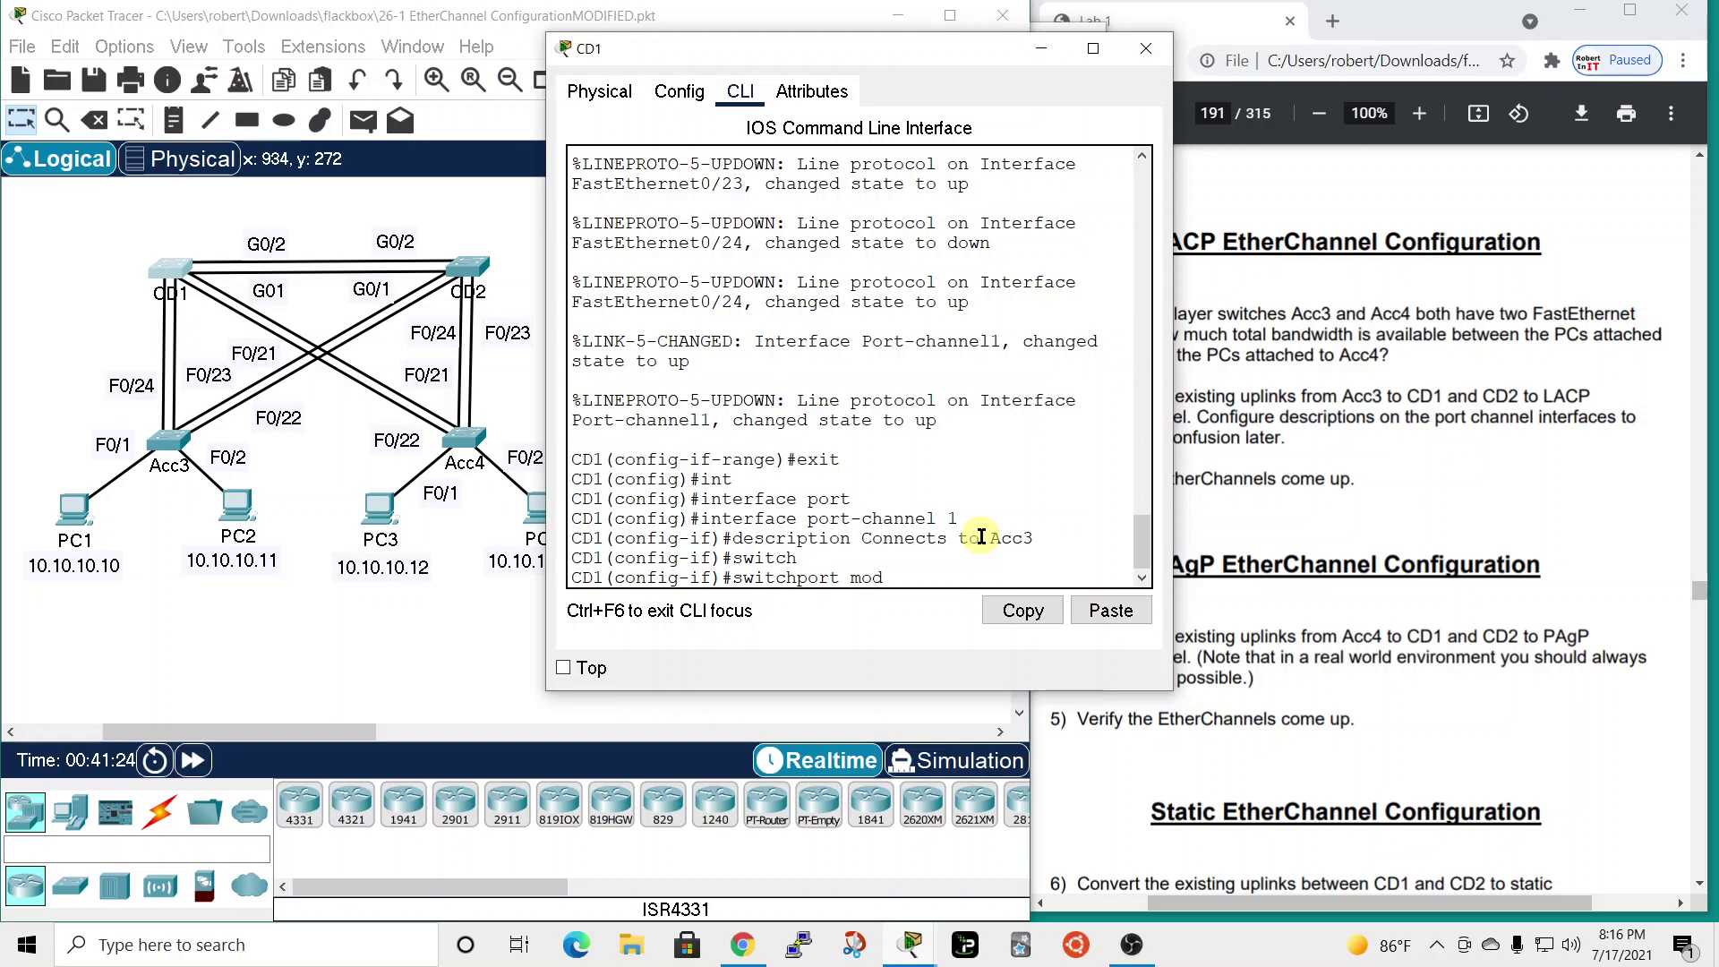
pyautogui.press('Tab')
pyautogui.write('tgr')
pyautogui.press('BackSpace')
pyautogui.press('BackSpace')
pyautogui.write('r')
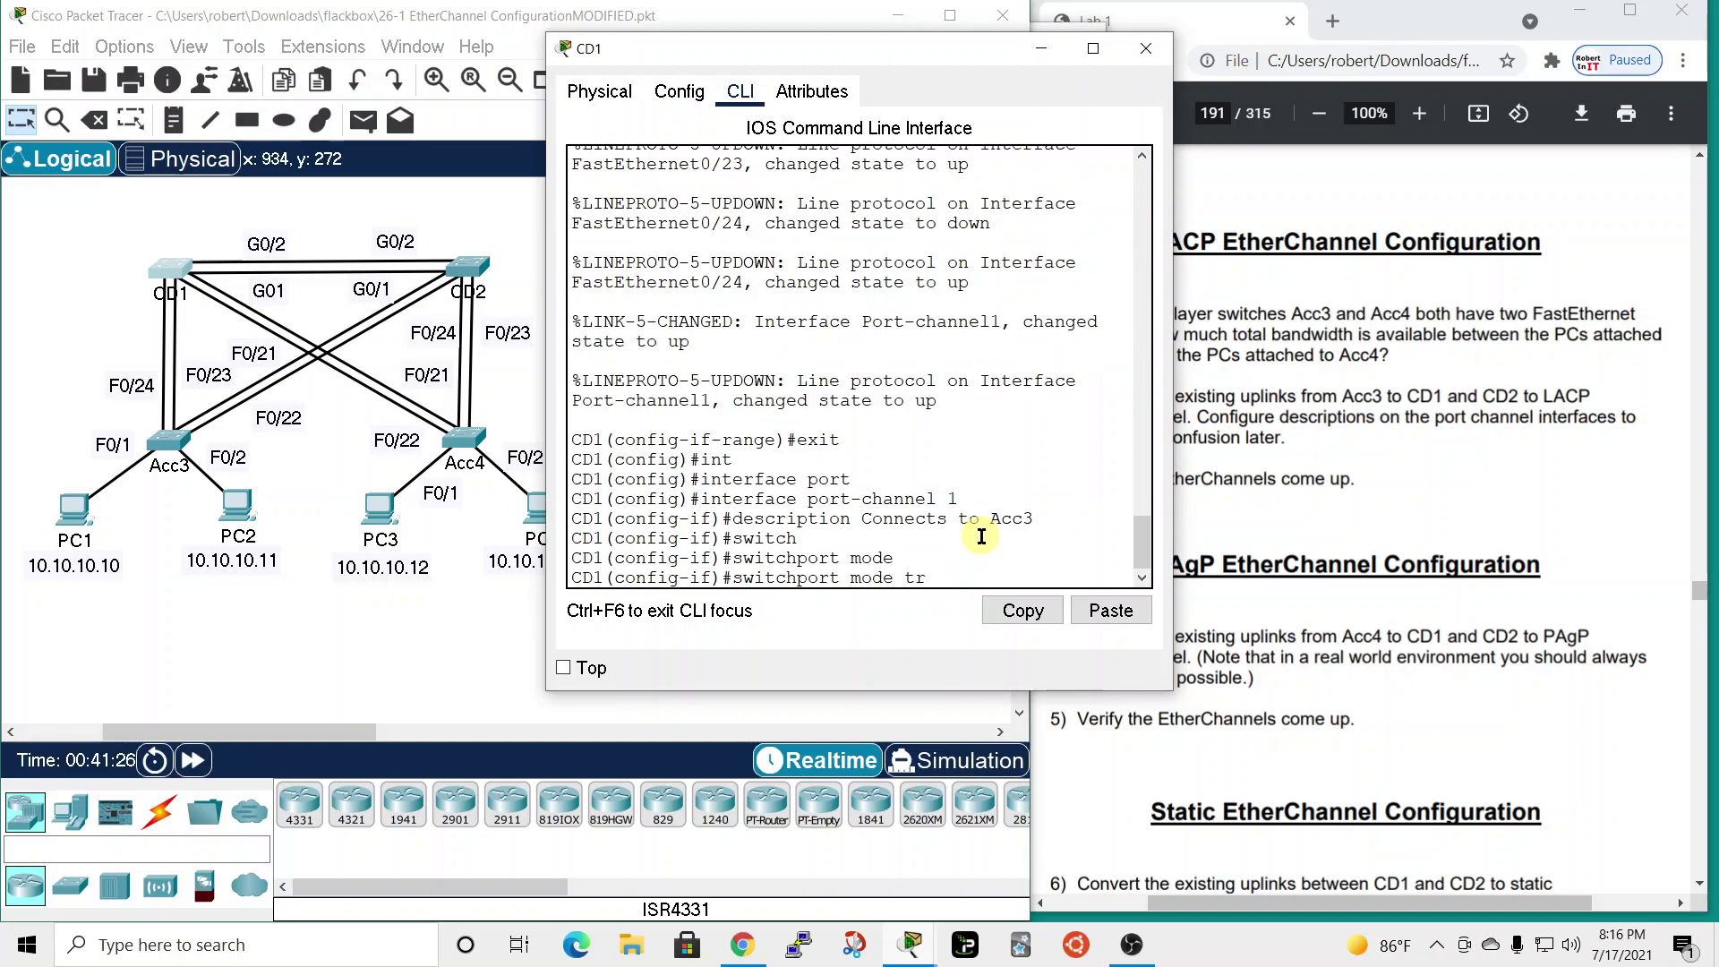
pyautogui.press('Tab')
pyautogui.press('Return')
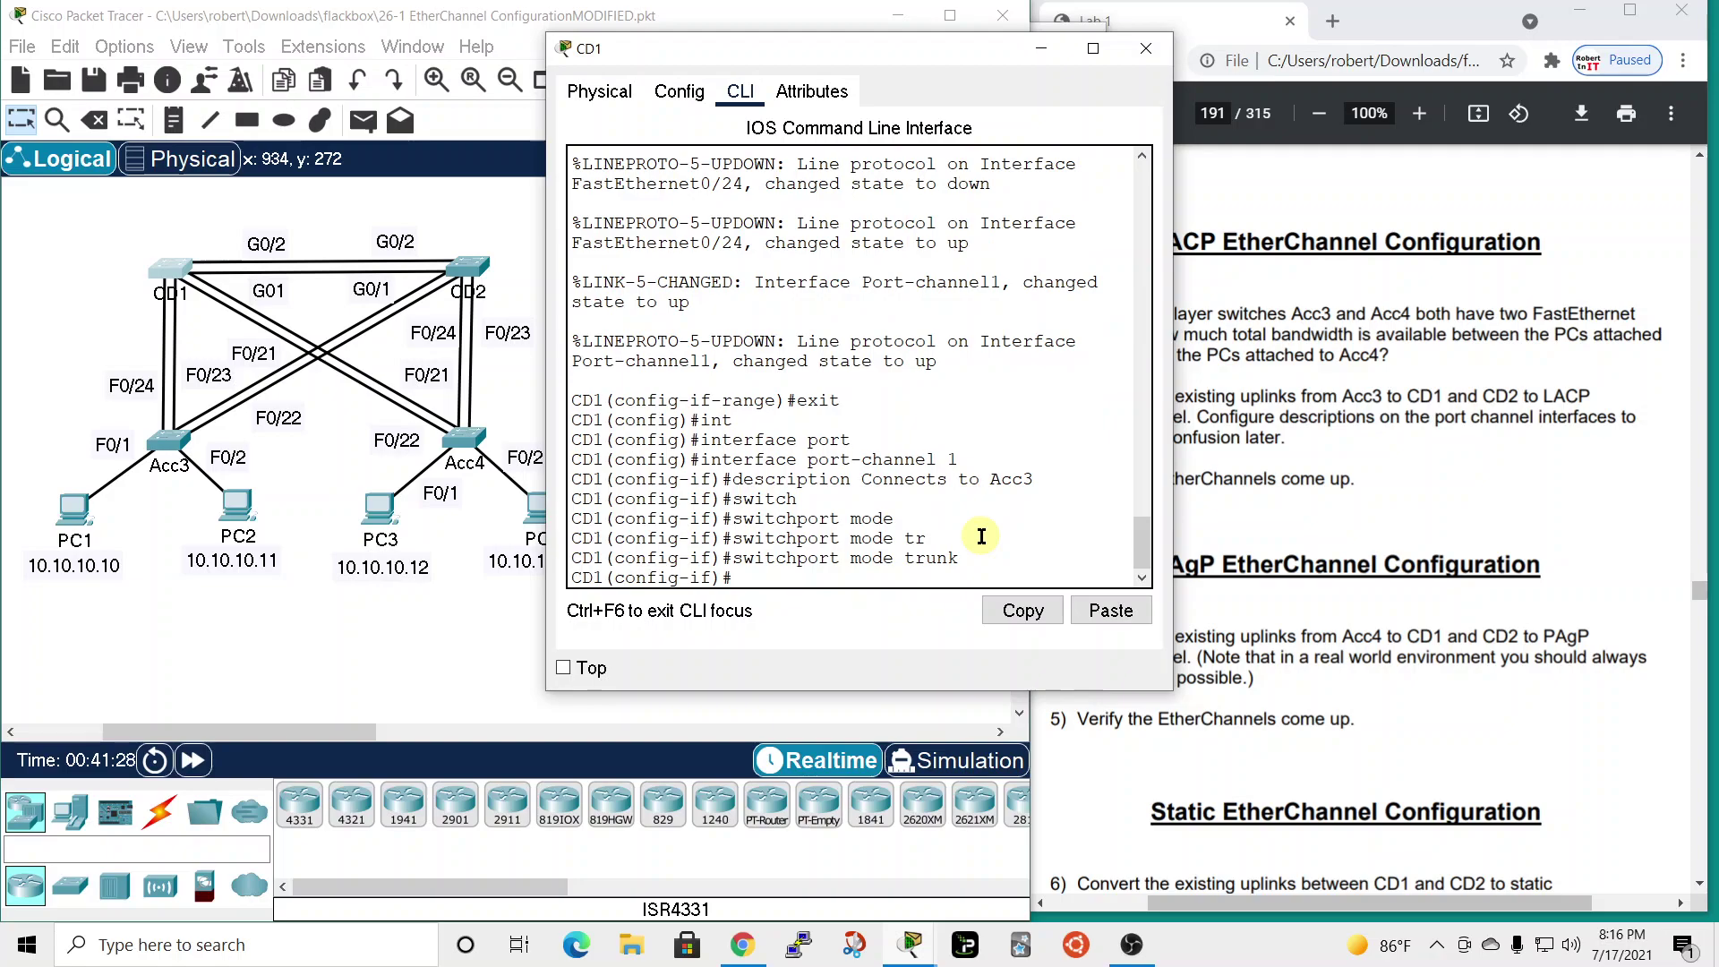
# - Set the trunk native VLAN on CD1's port-channel 1 to 199
pyautogui.write('swit')
pyautogui.press('Tab')
pyautogui.write('trunk')
pyautogui.press('Tab')
pyautogui.write('natvie')
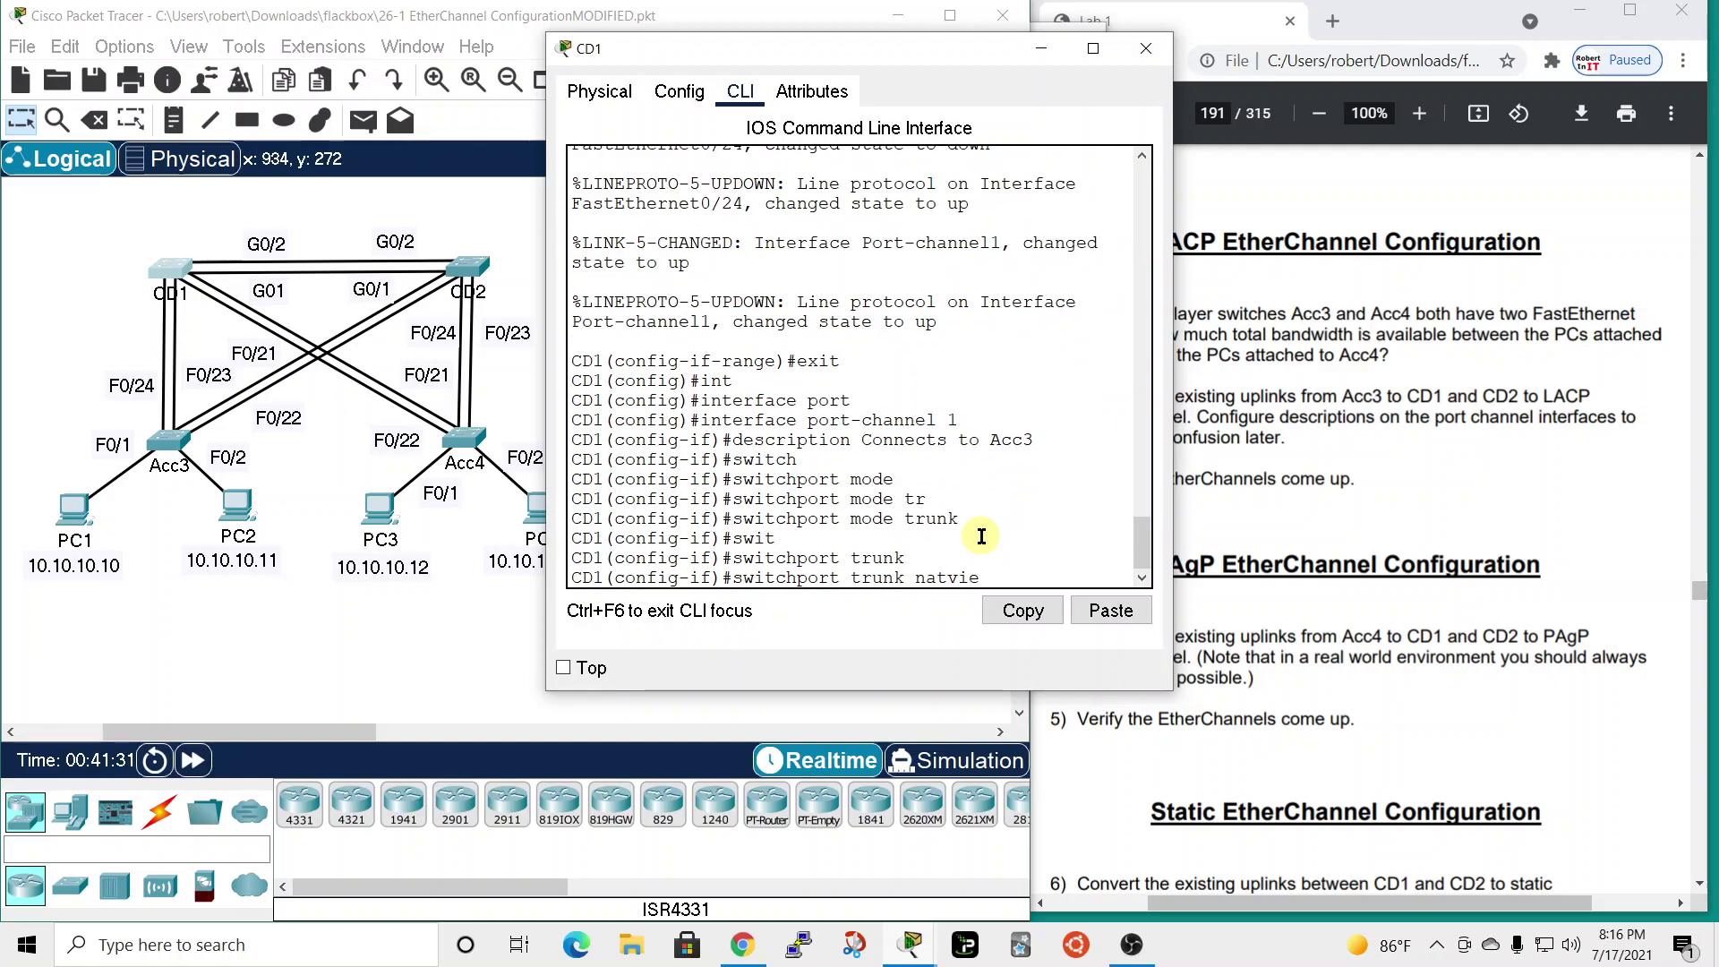
pyautogui.press('BackSpace')
pyautogui.press('BackSpace')
pyautogui.press('BackSpace')
pyautogui.write('i')
pyautogui.press('Tab')
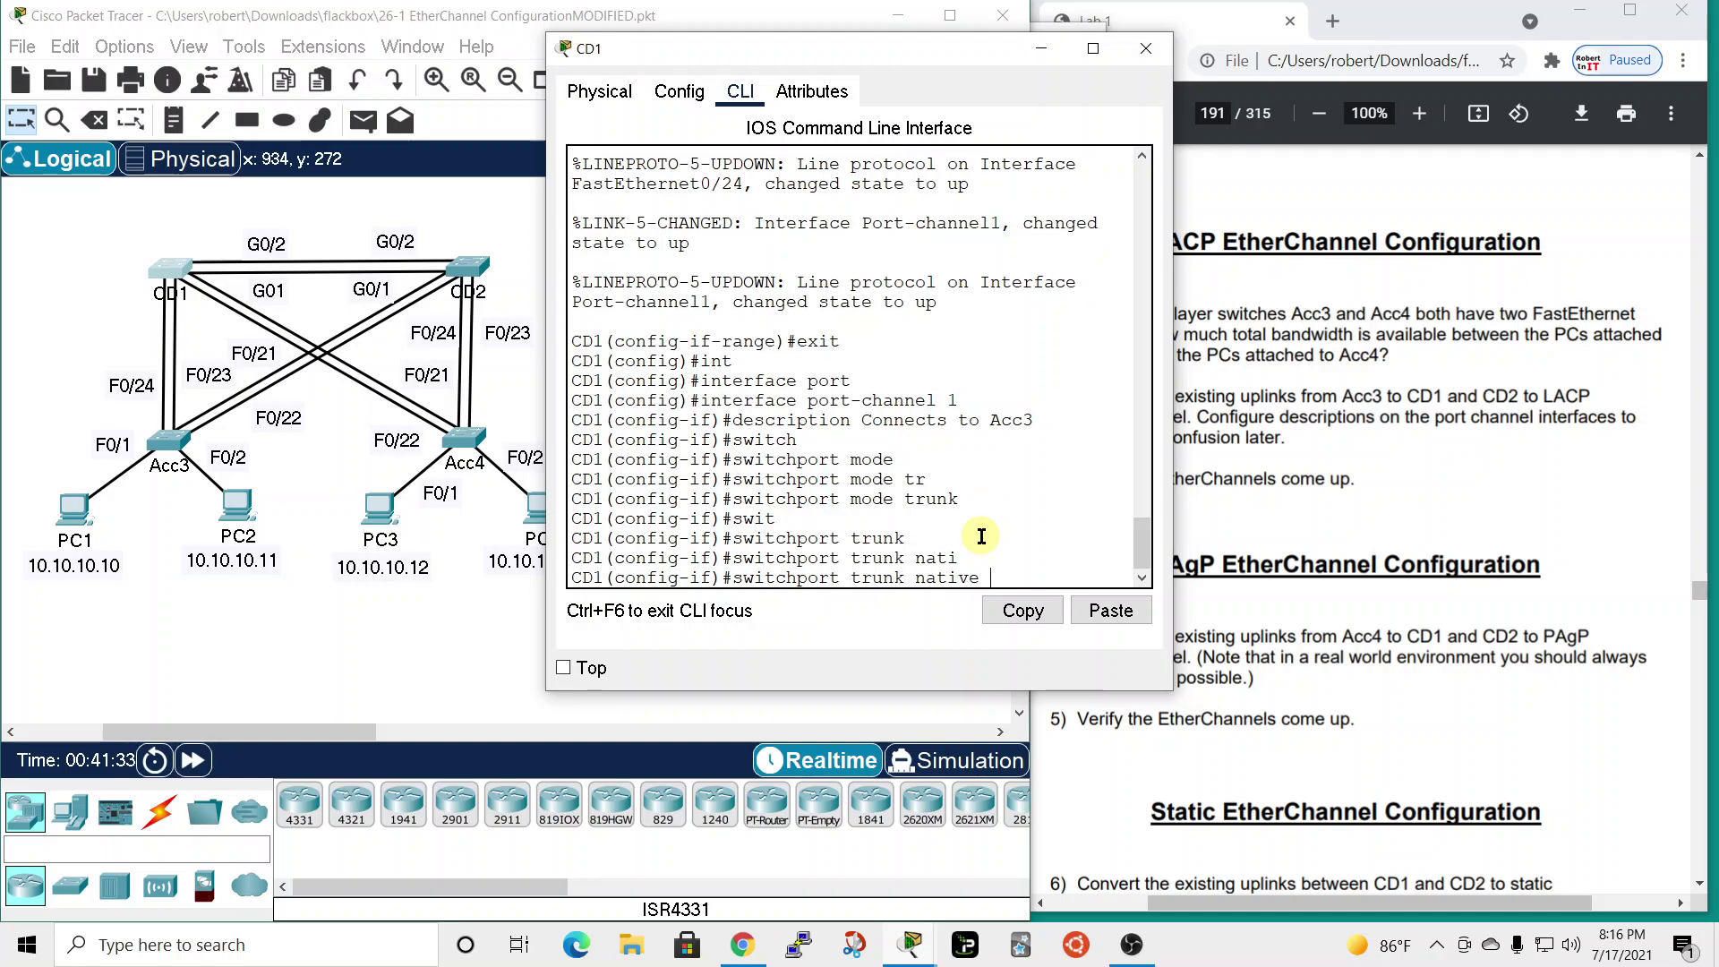
pyautogui.write('vlan 199')
pyautogui.press('Return')
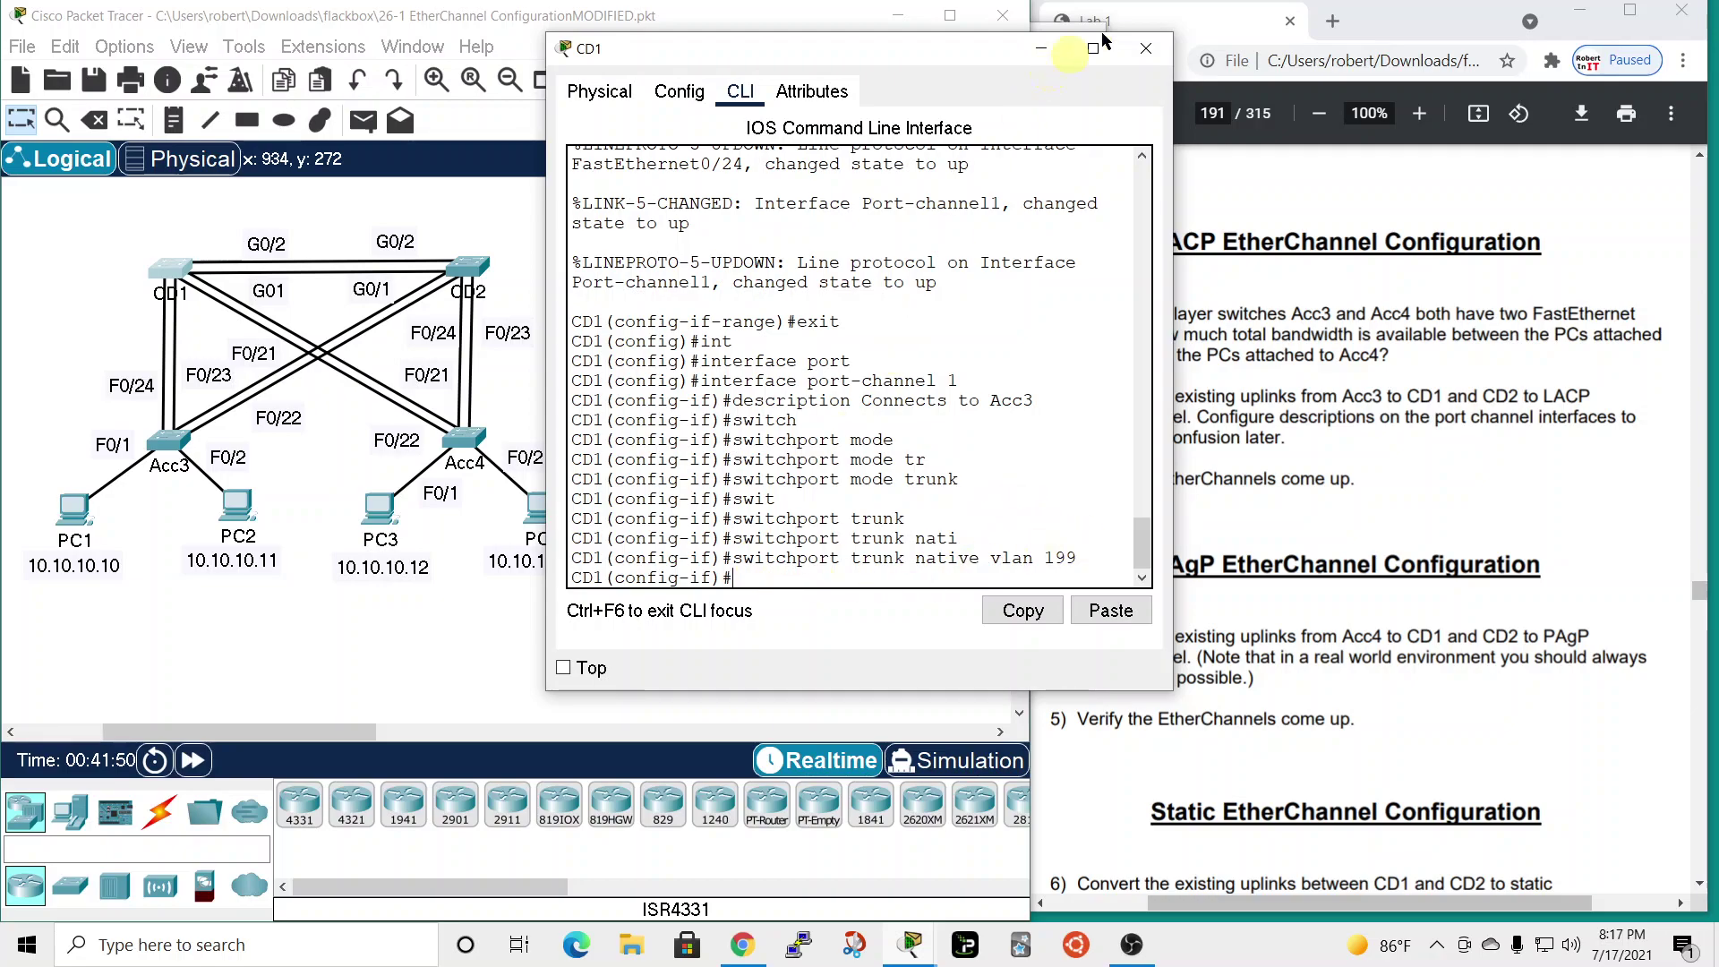
# - Close CD1's console, return to Acc3's command line and end its port-channel 1 configuration session
pyautogui.click(1146, 48)
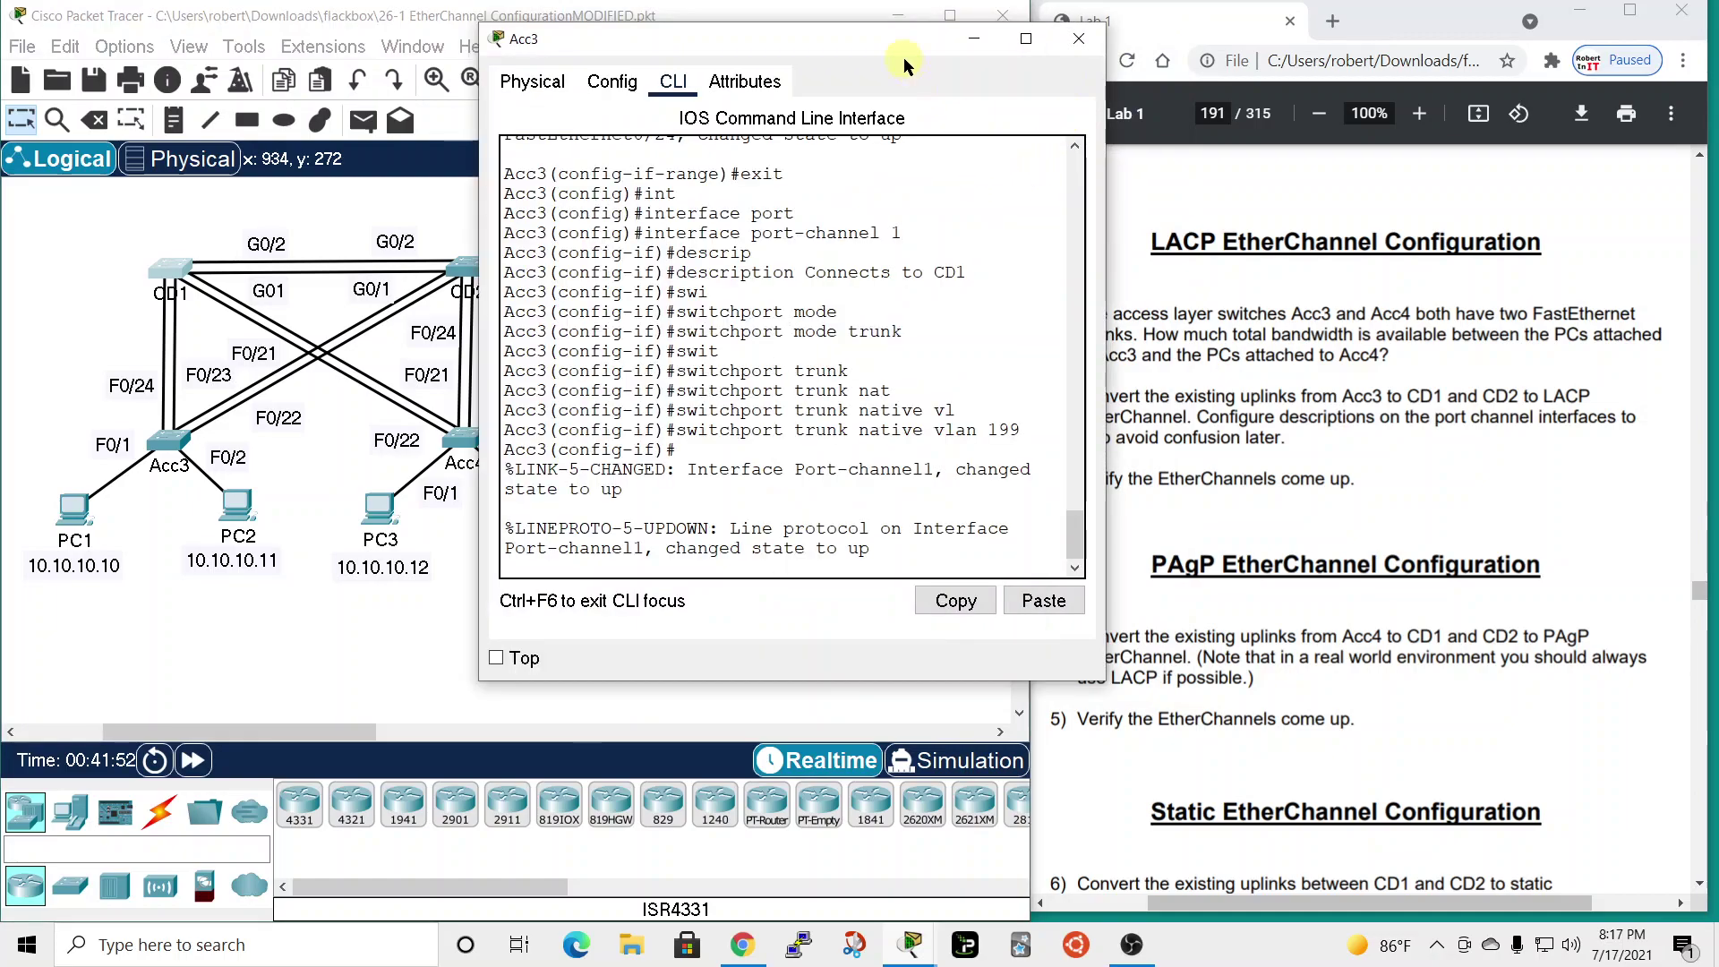
pyautogui.moveTo(901, 41); pyautogui.dragTo(993, 27)
pyautogui.click(1016, 540)
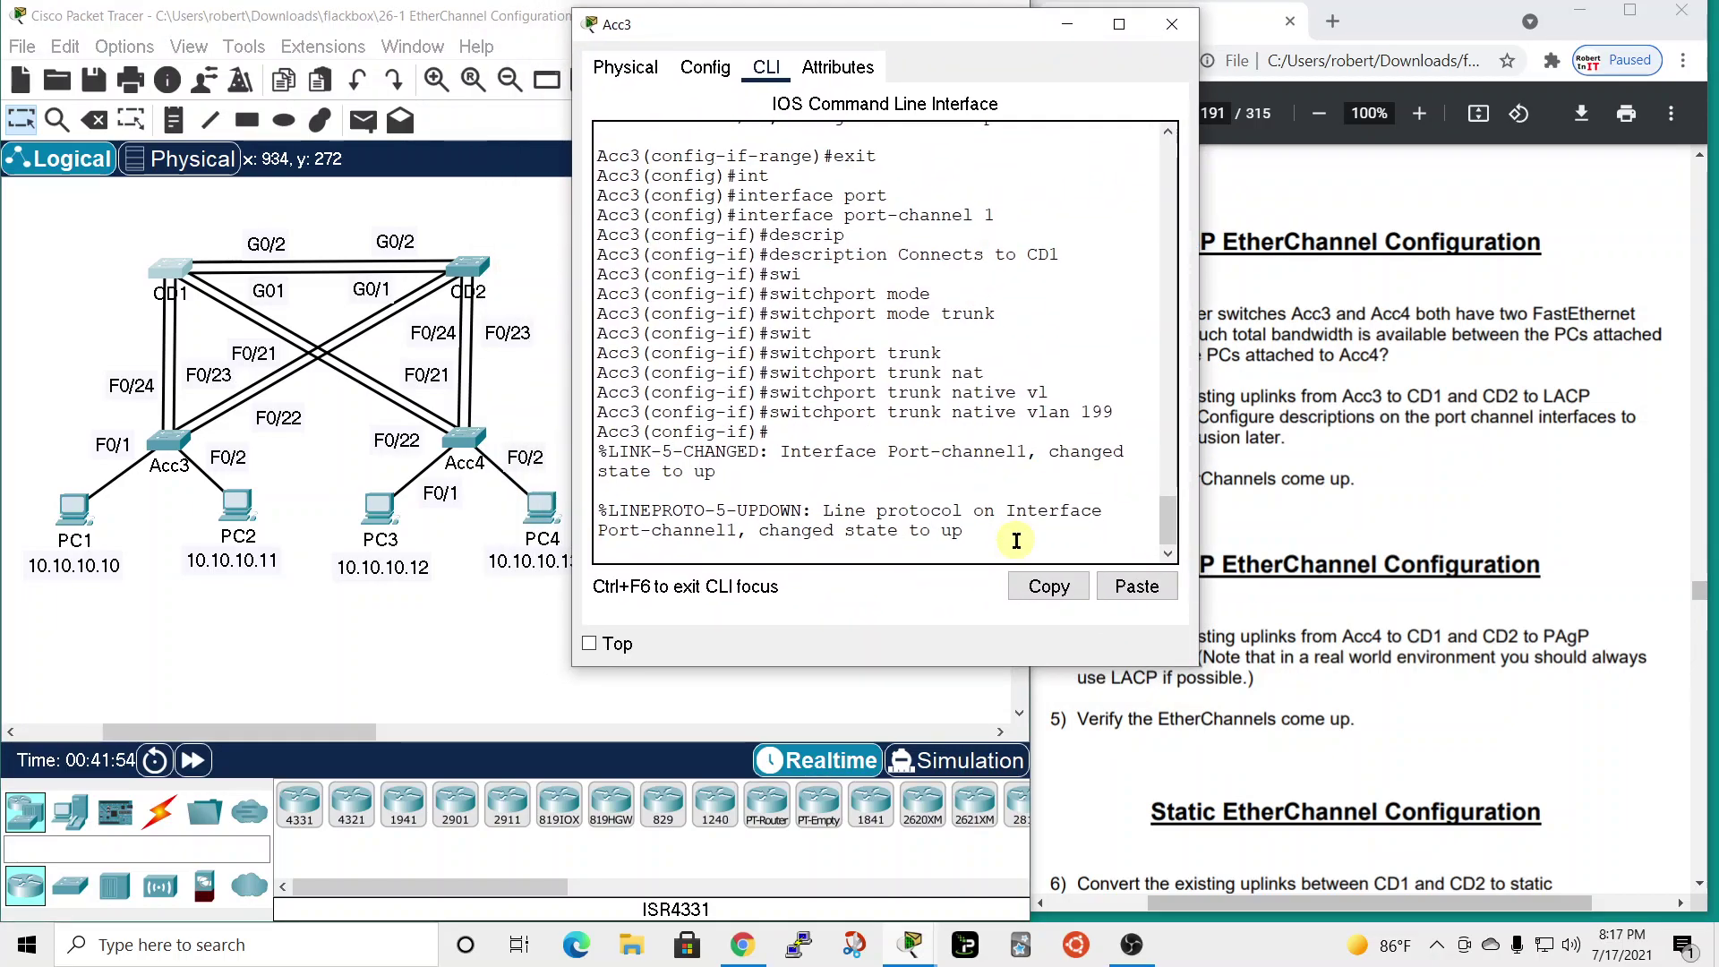
pyautogui.press('Return')
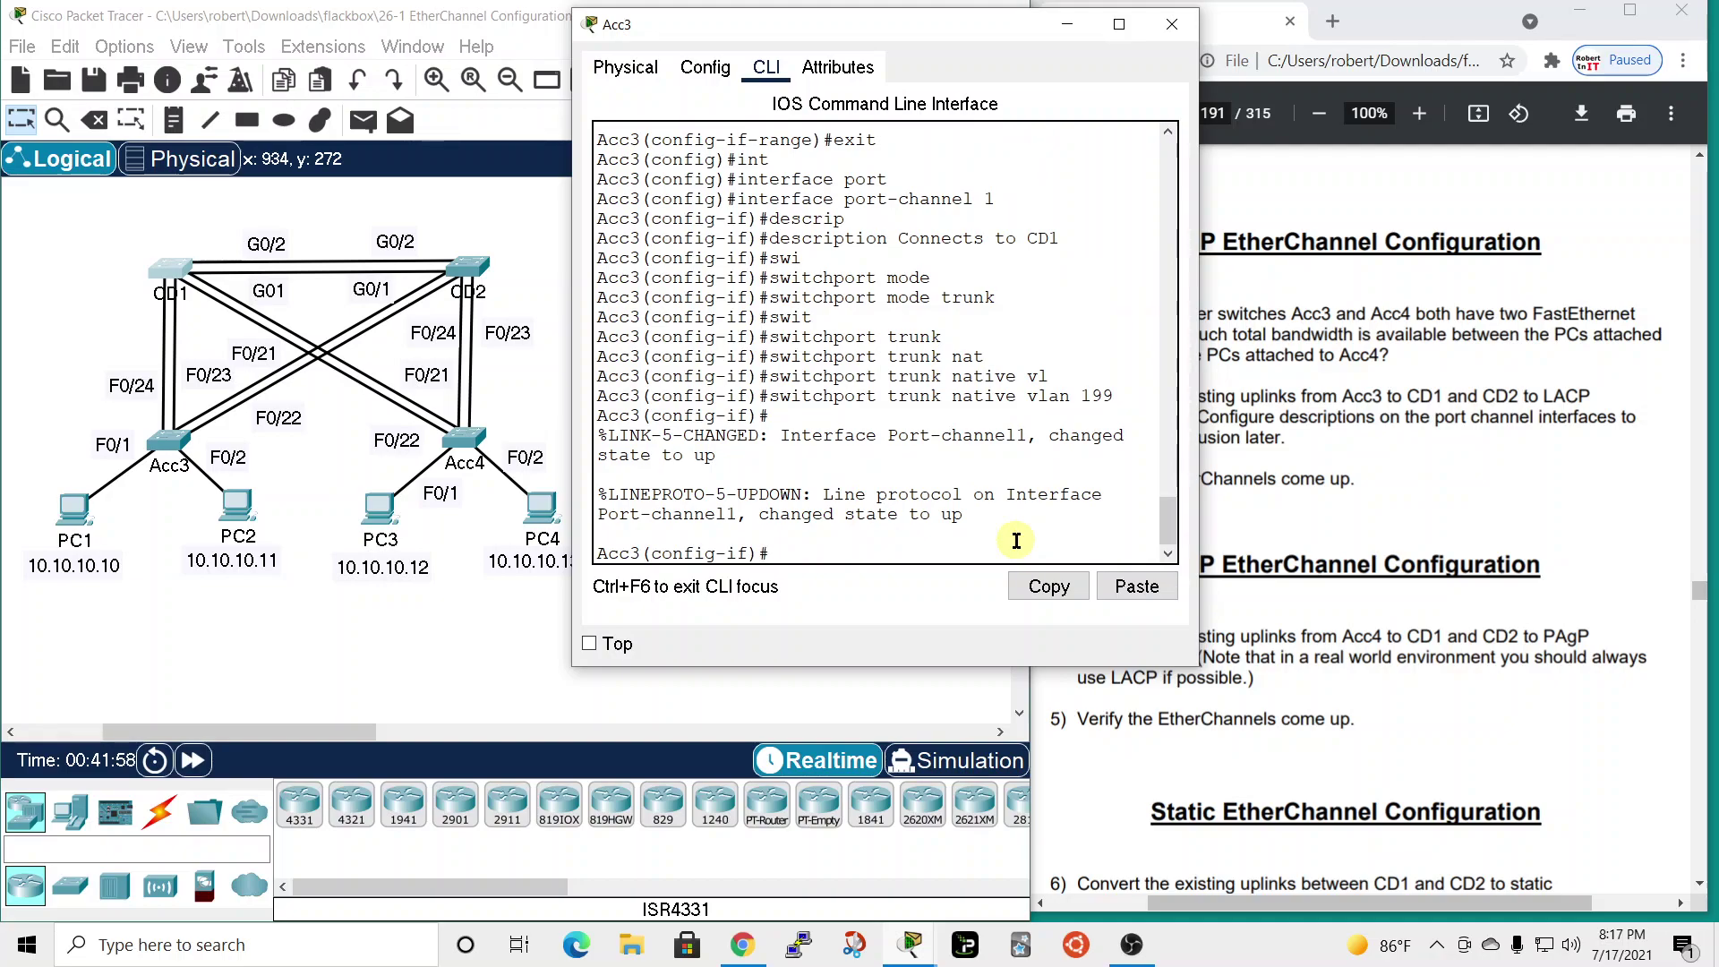
pyautogui.write('end')
pyautogui.press('Return')
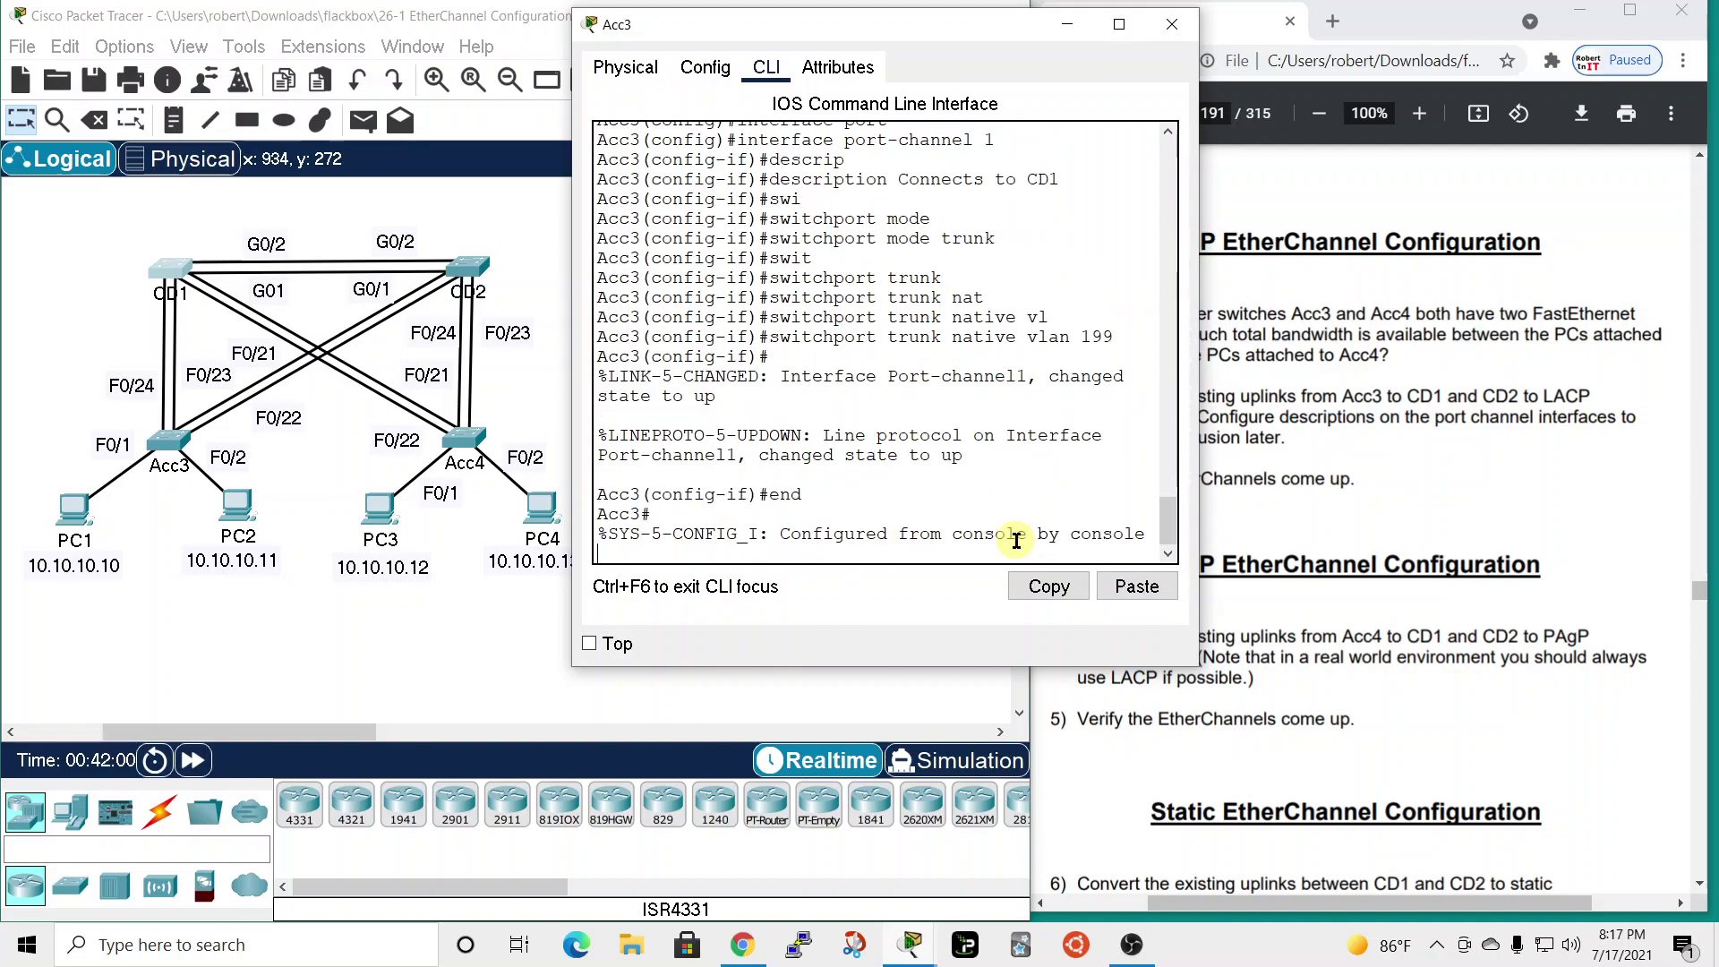
# - Enter global configuration on Acc3 and select the interface range fastEthernet 0/21 - 22, its links to CD2
pyautogui.write('conf t')
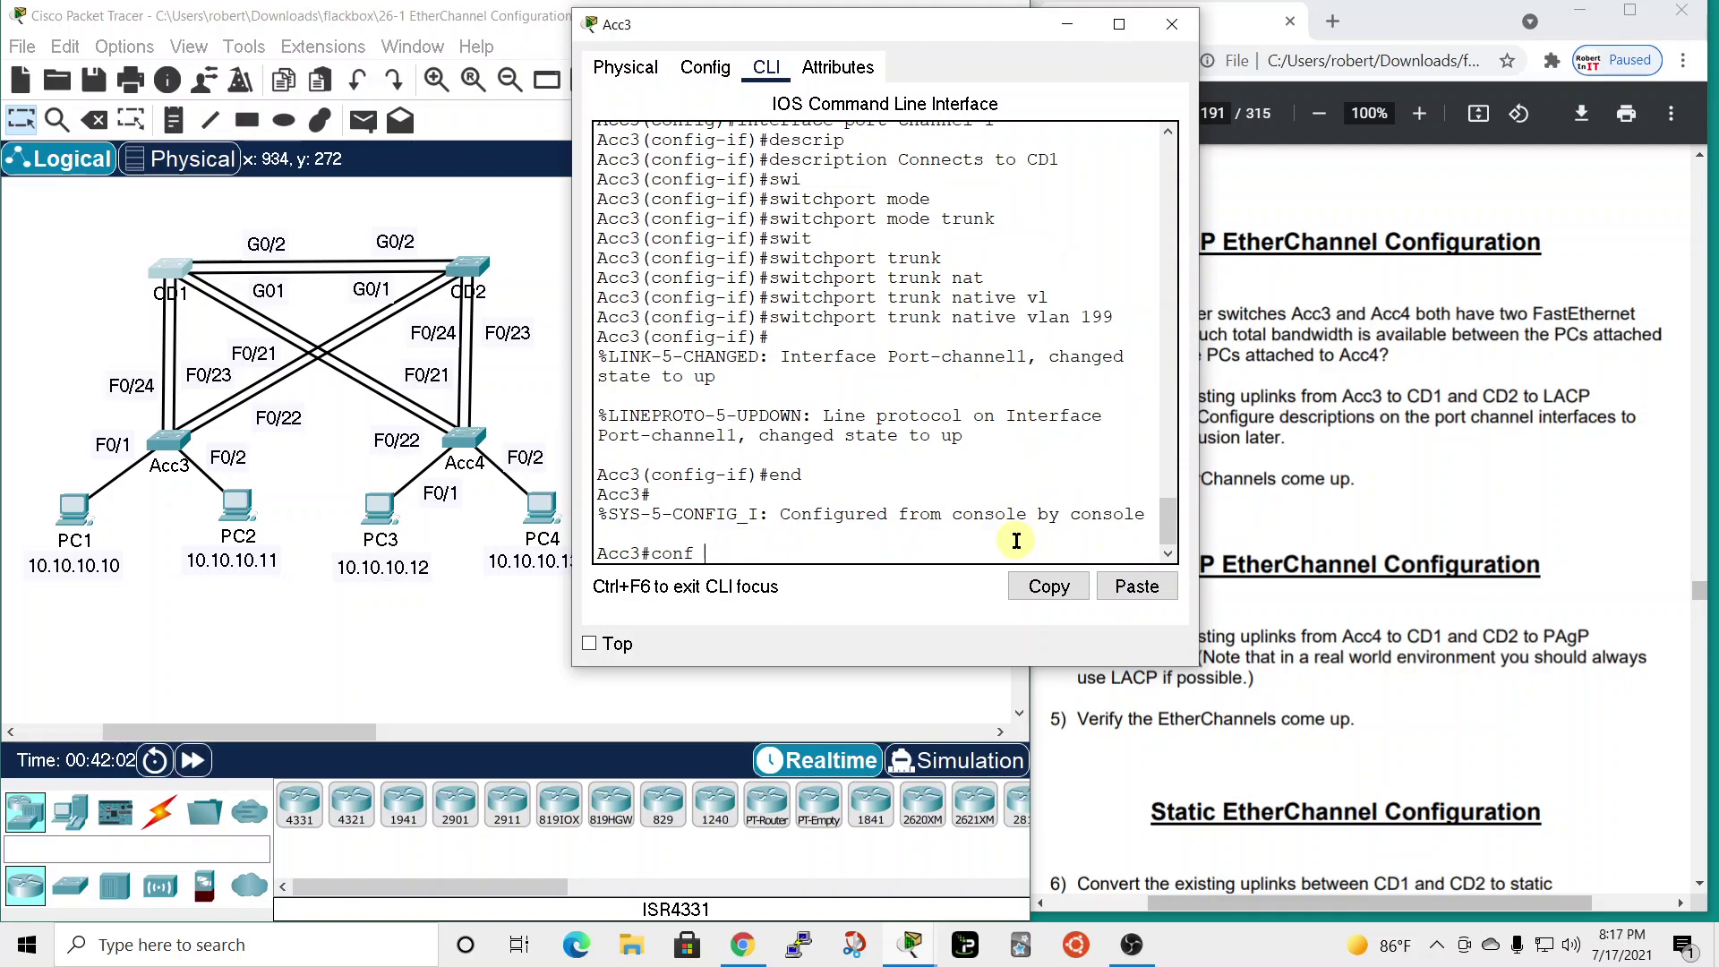
pyautogui.press('Return')
pyautogui.write('int')
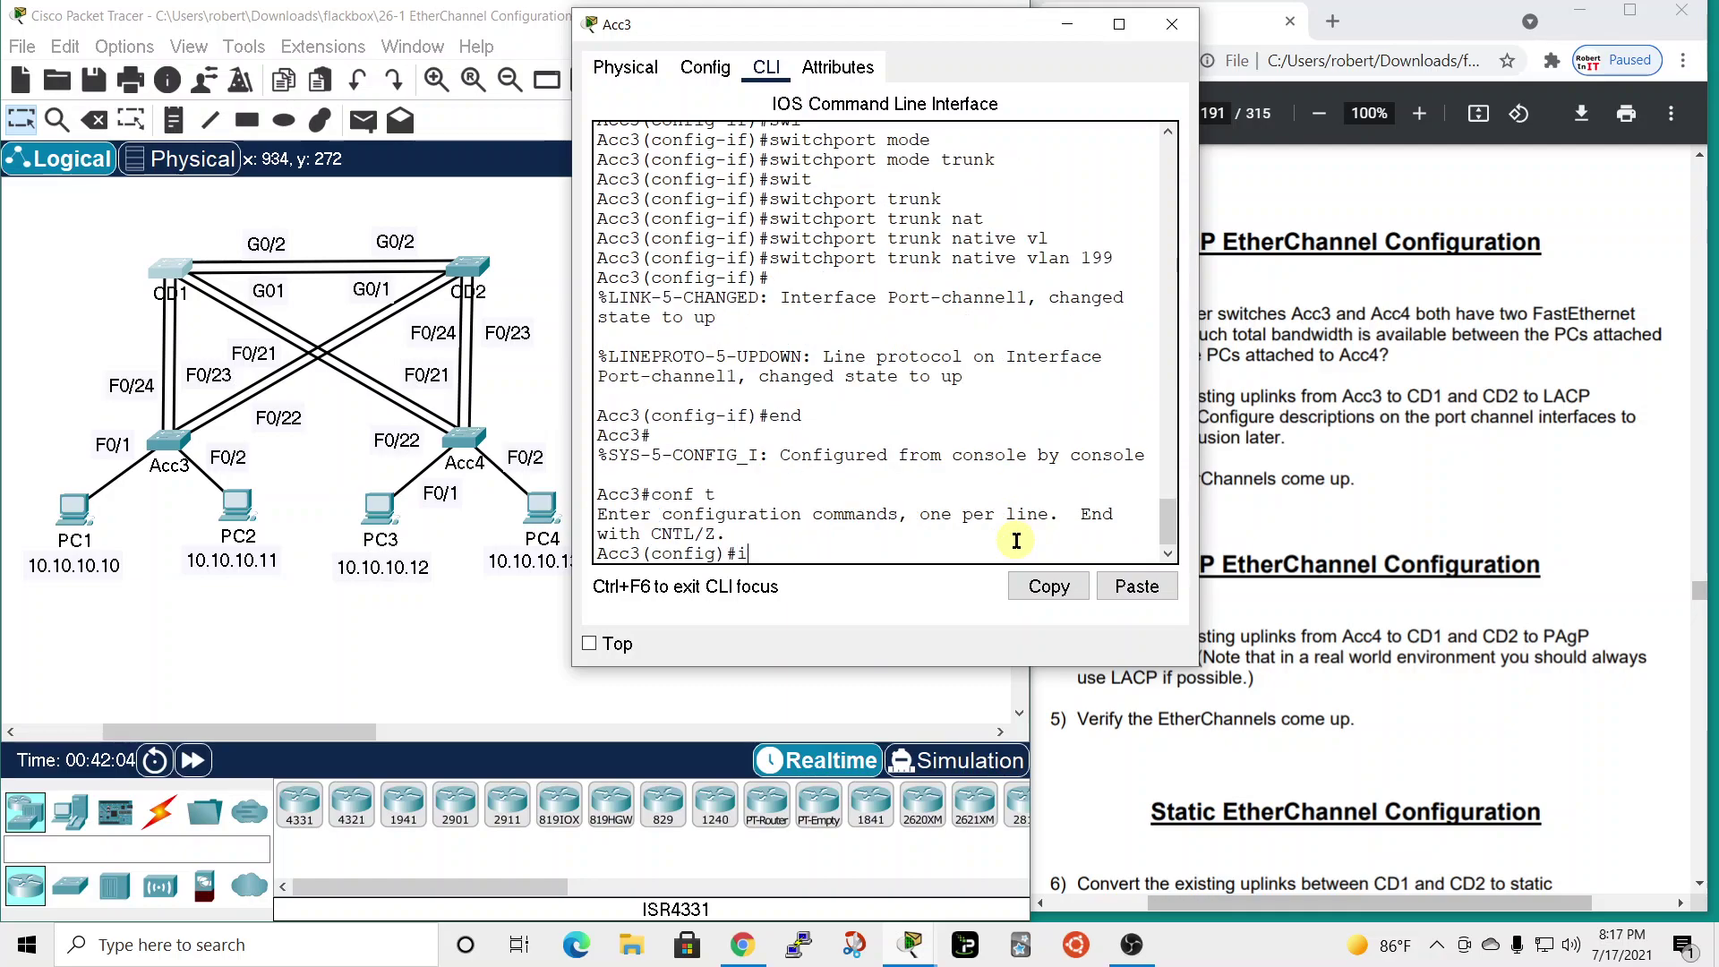
pyautogui.press('Tab')
pyautogui.write('f')
pyautogui.press('BackSpace')
pyautogui.write('ran')
pyautogui.press('Tab')
pyautogui.write('fa')
pyautogui.press('Tab')
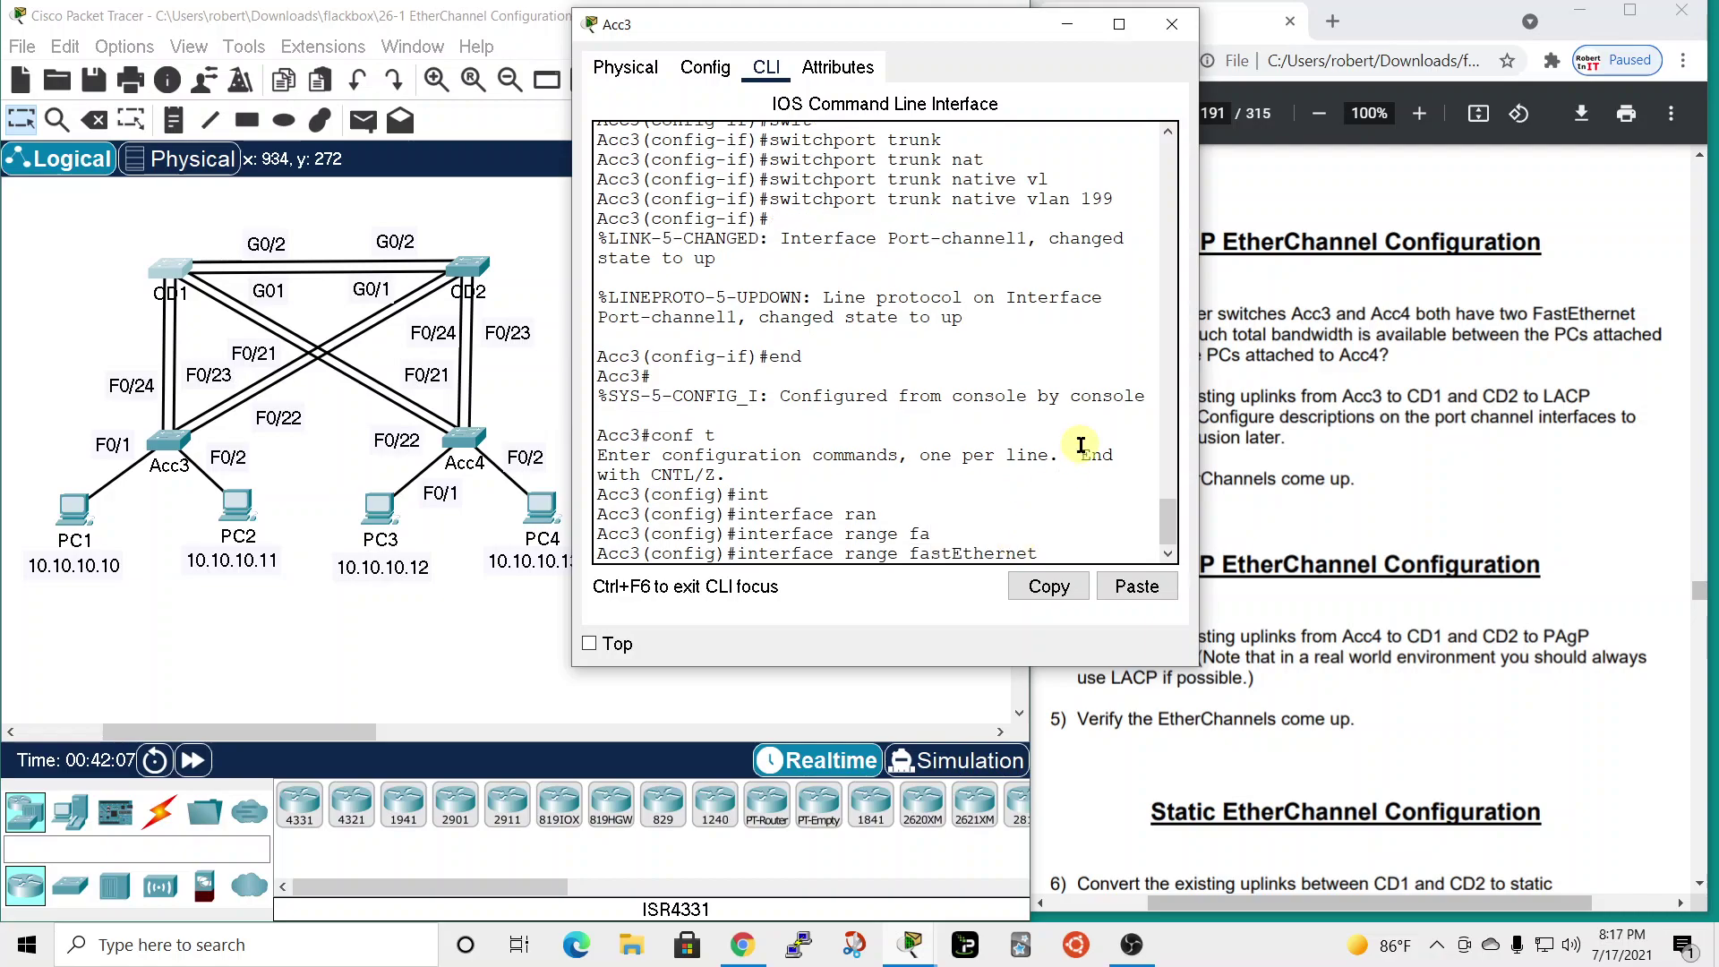
pyautogui.write('0/21 - 22')
pyautogui.press('Return')
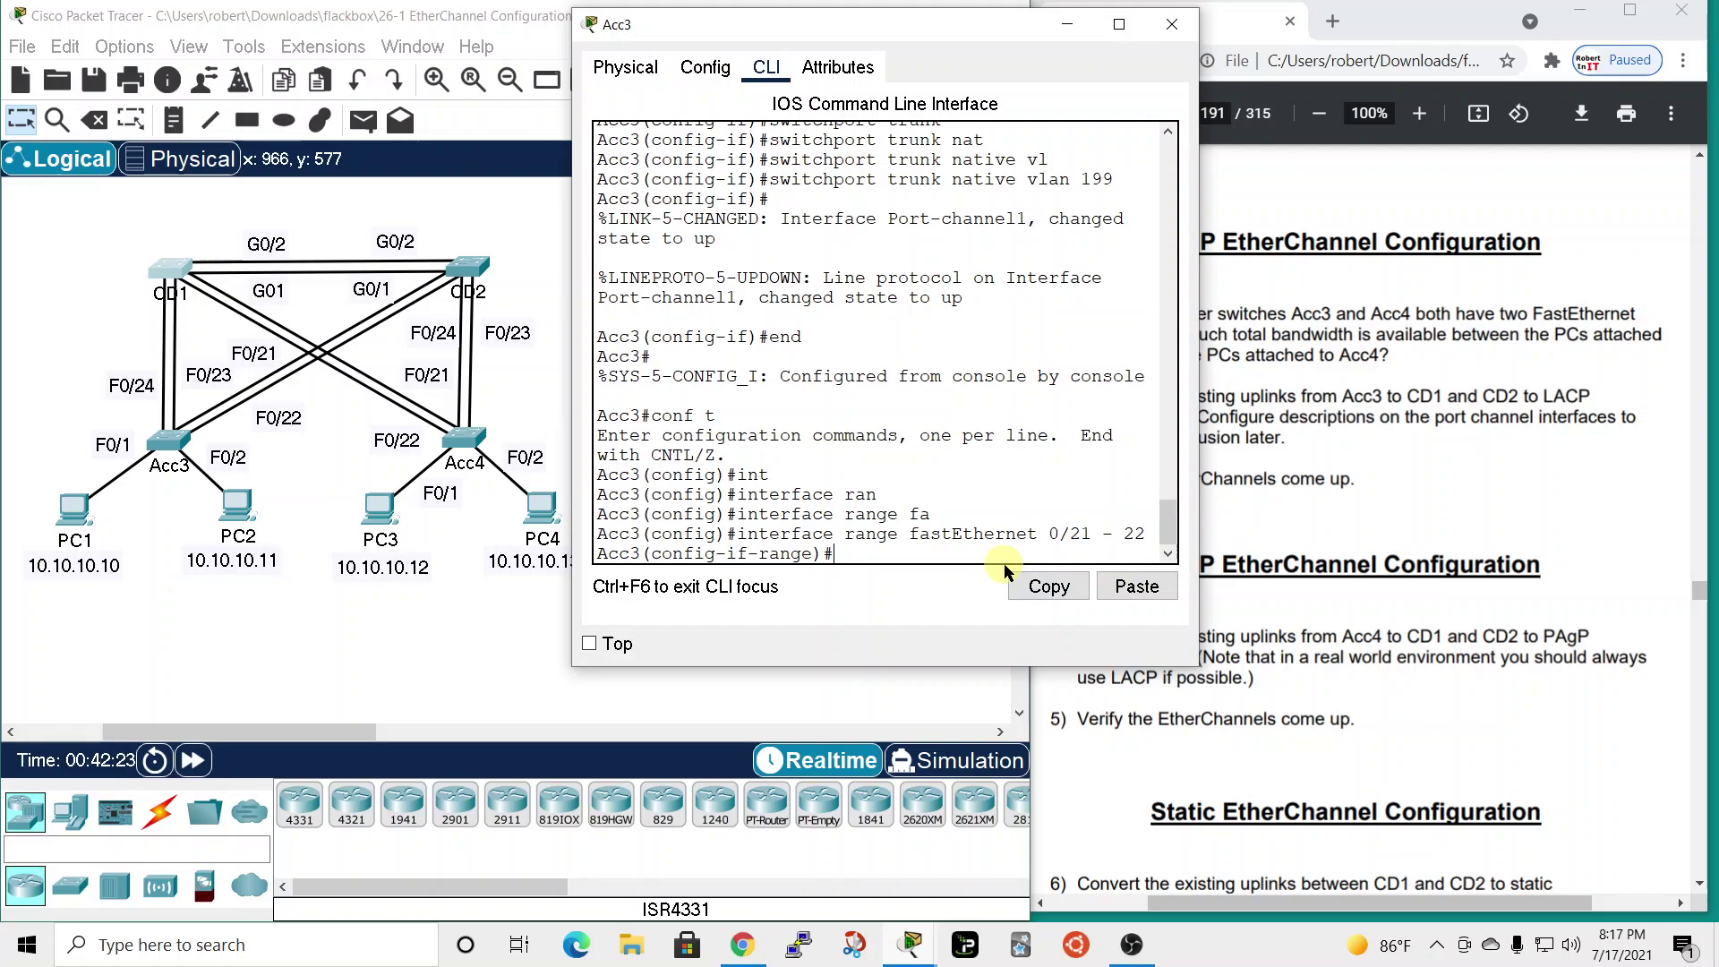
# - Assign the selected Acc3 ports to an LACP EtherChannel with channel-group 2 mode active
pyautogui.write('chane')
pyautogui.press('BackSpace')
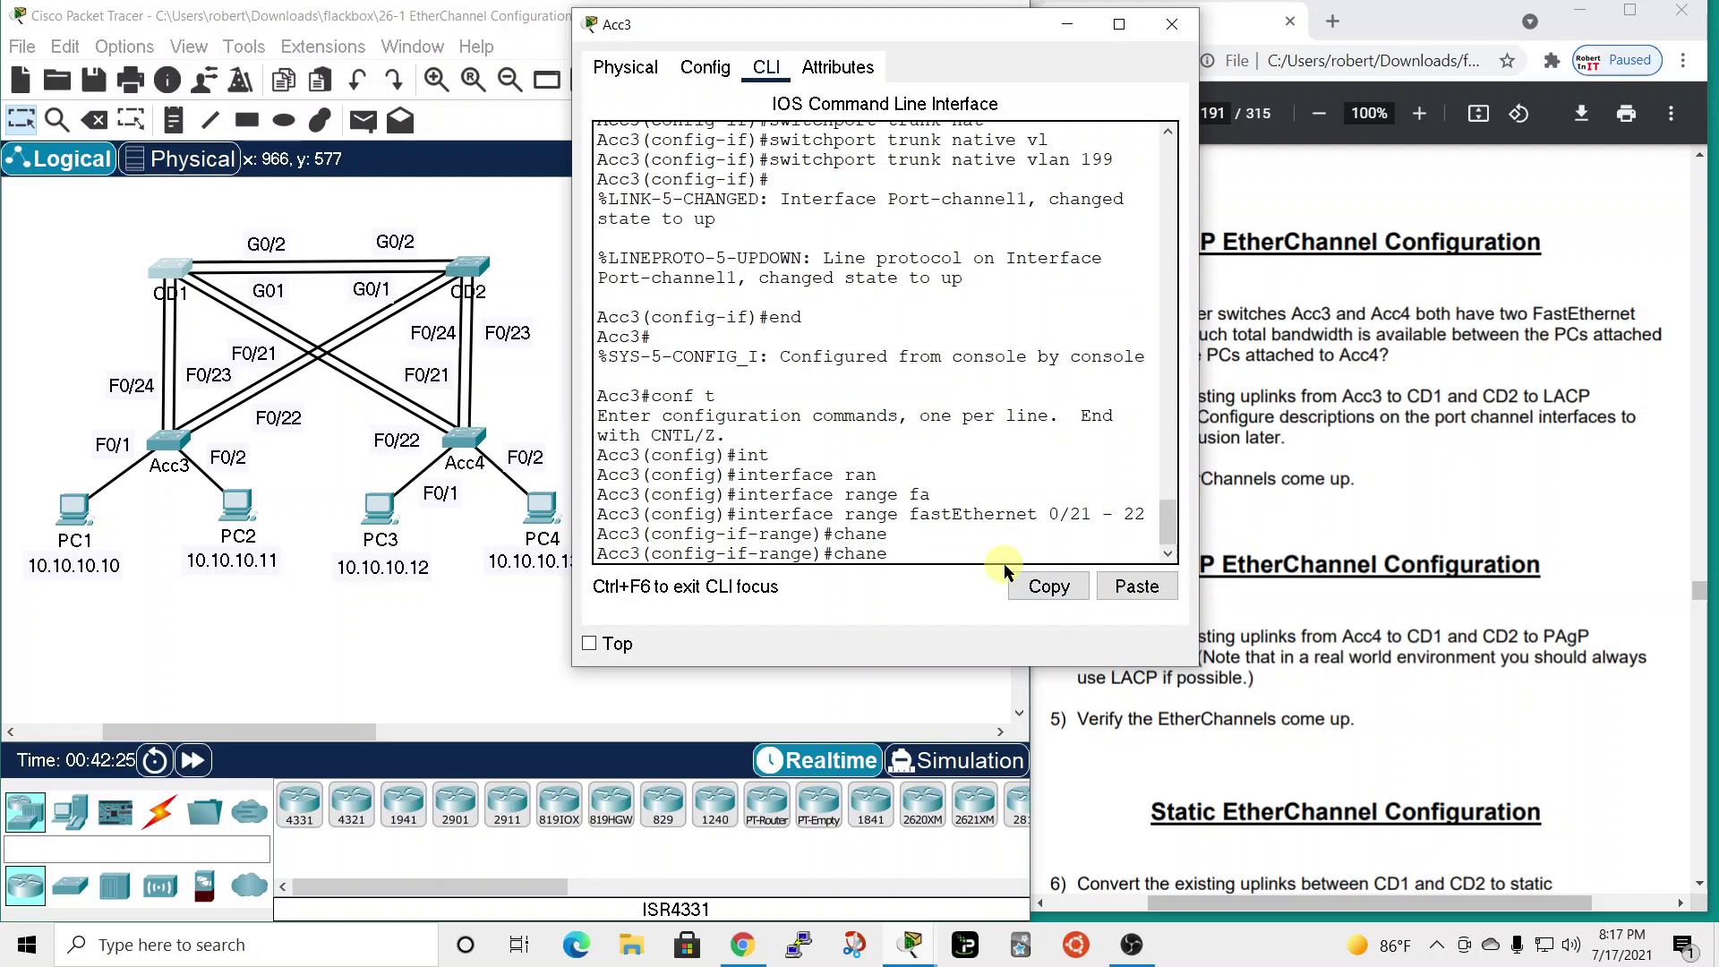
pyautogui.write('n')
pyautogui.press('Tab')
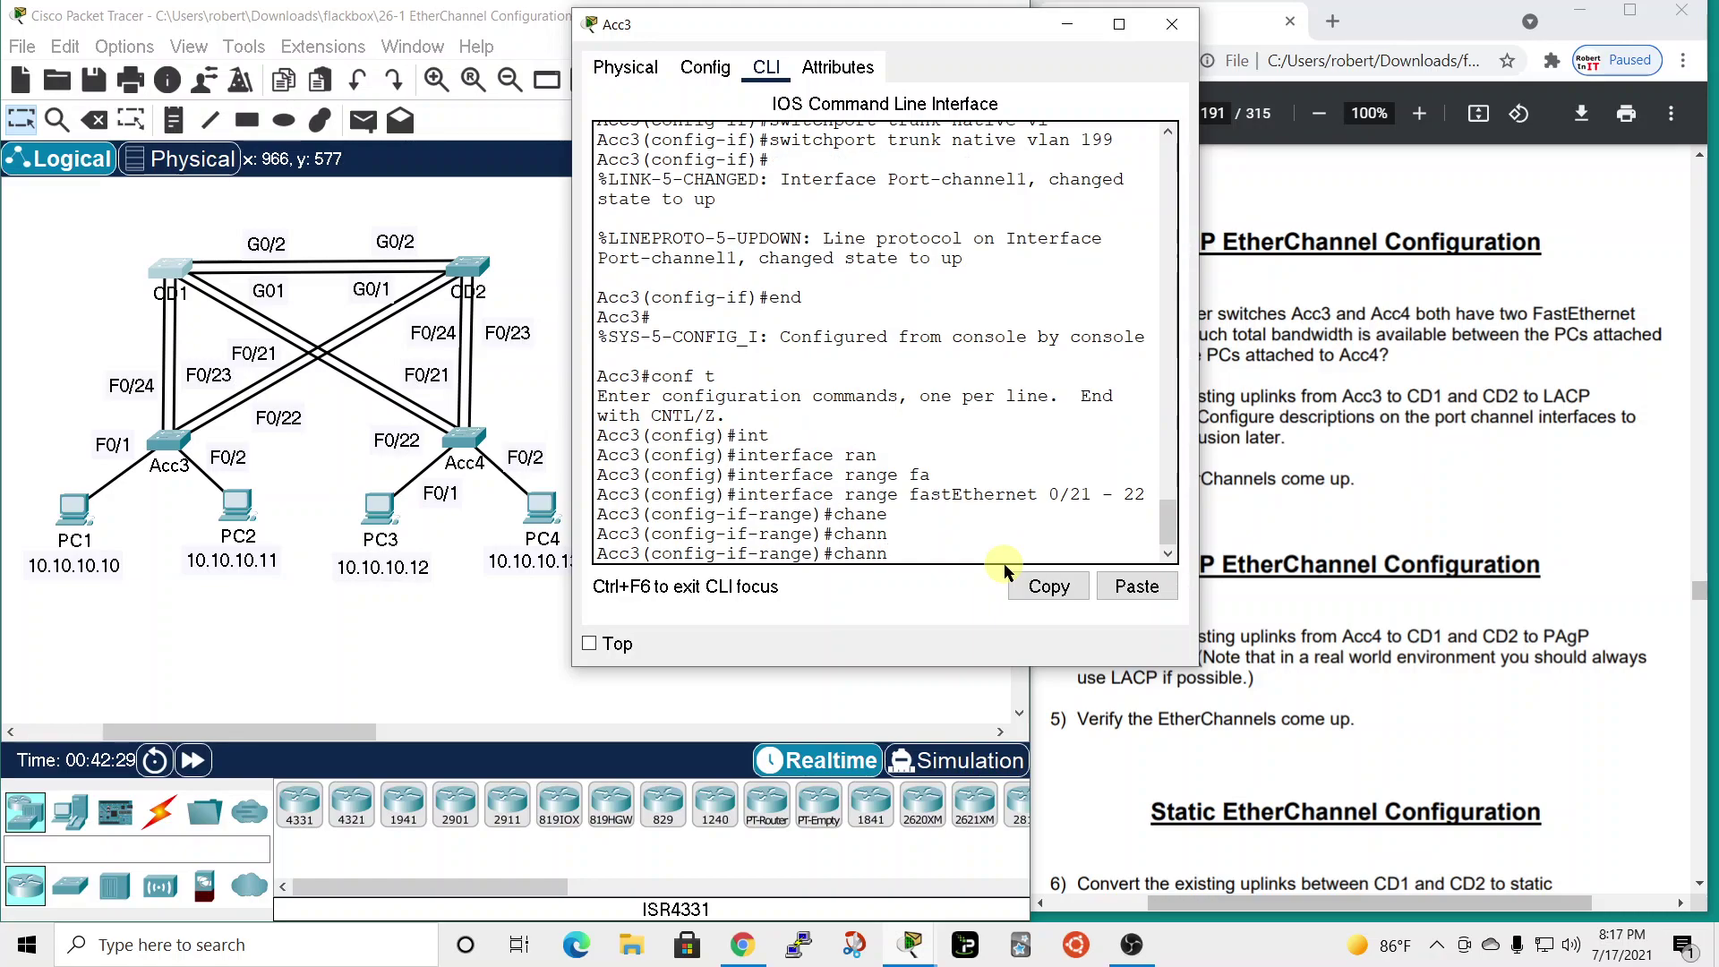
pyautogui.write('l-group')
pyautogui.press('Tab')
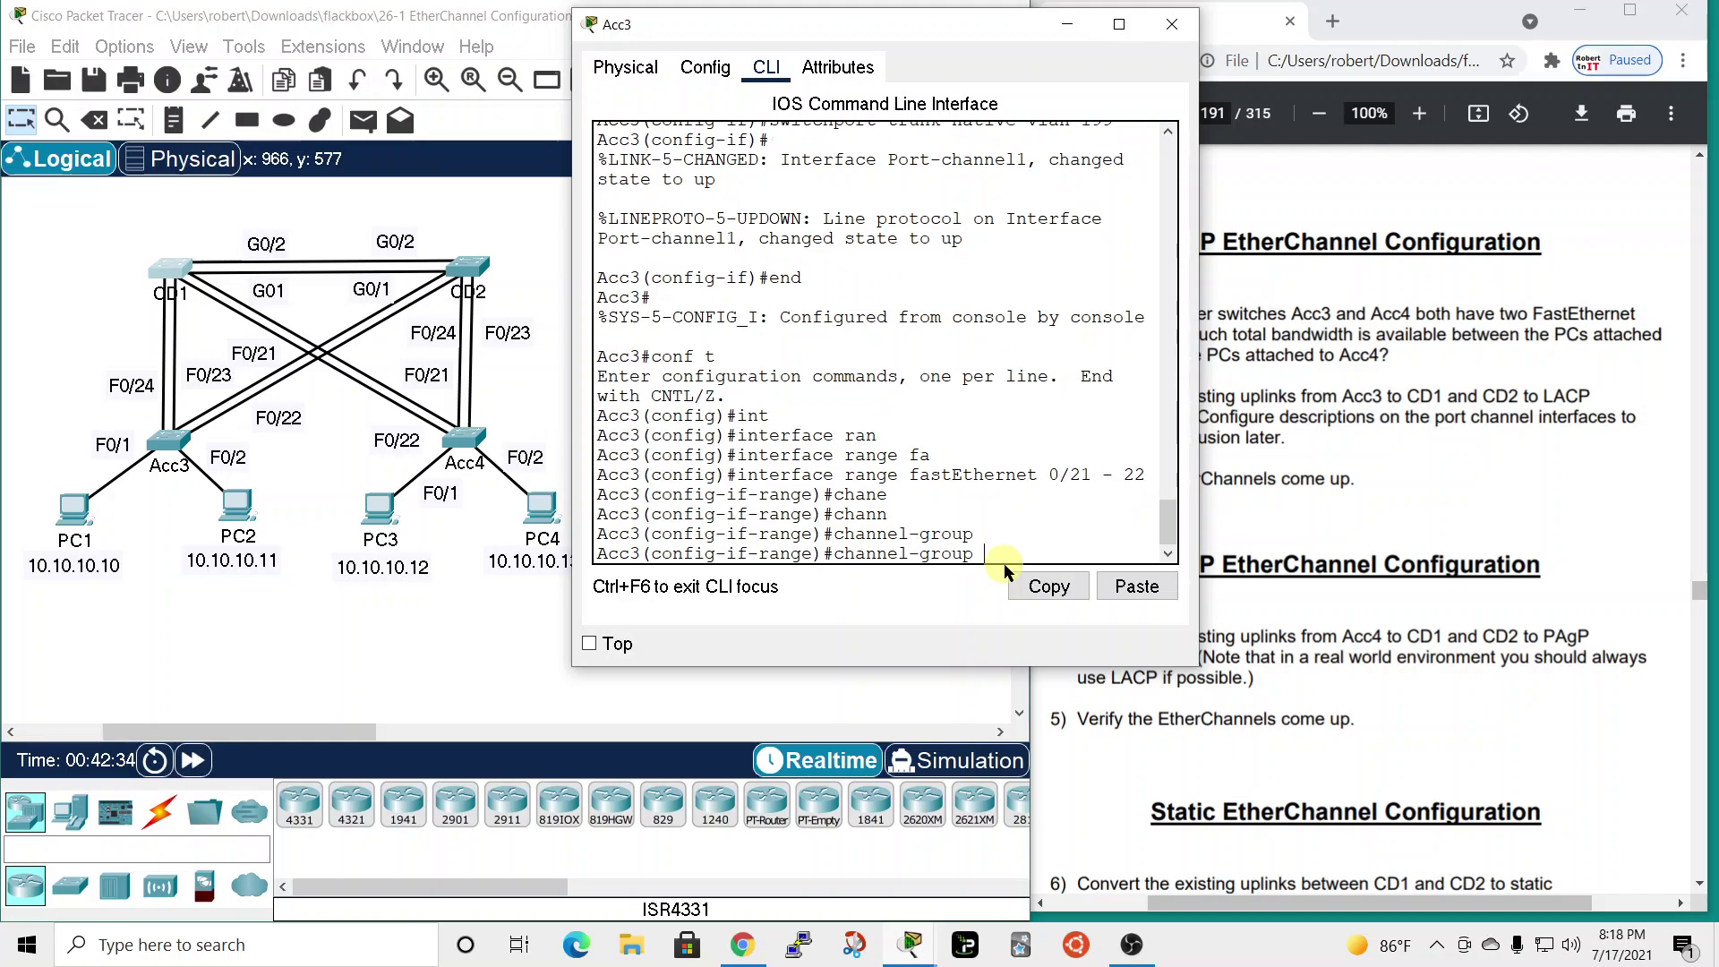
pyautogui.write('2 mo')
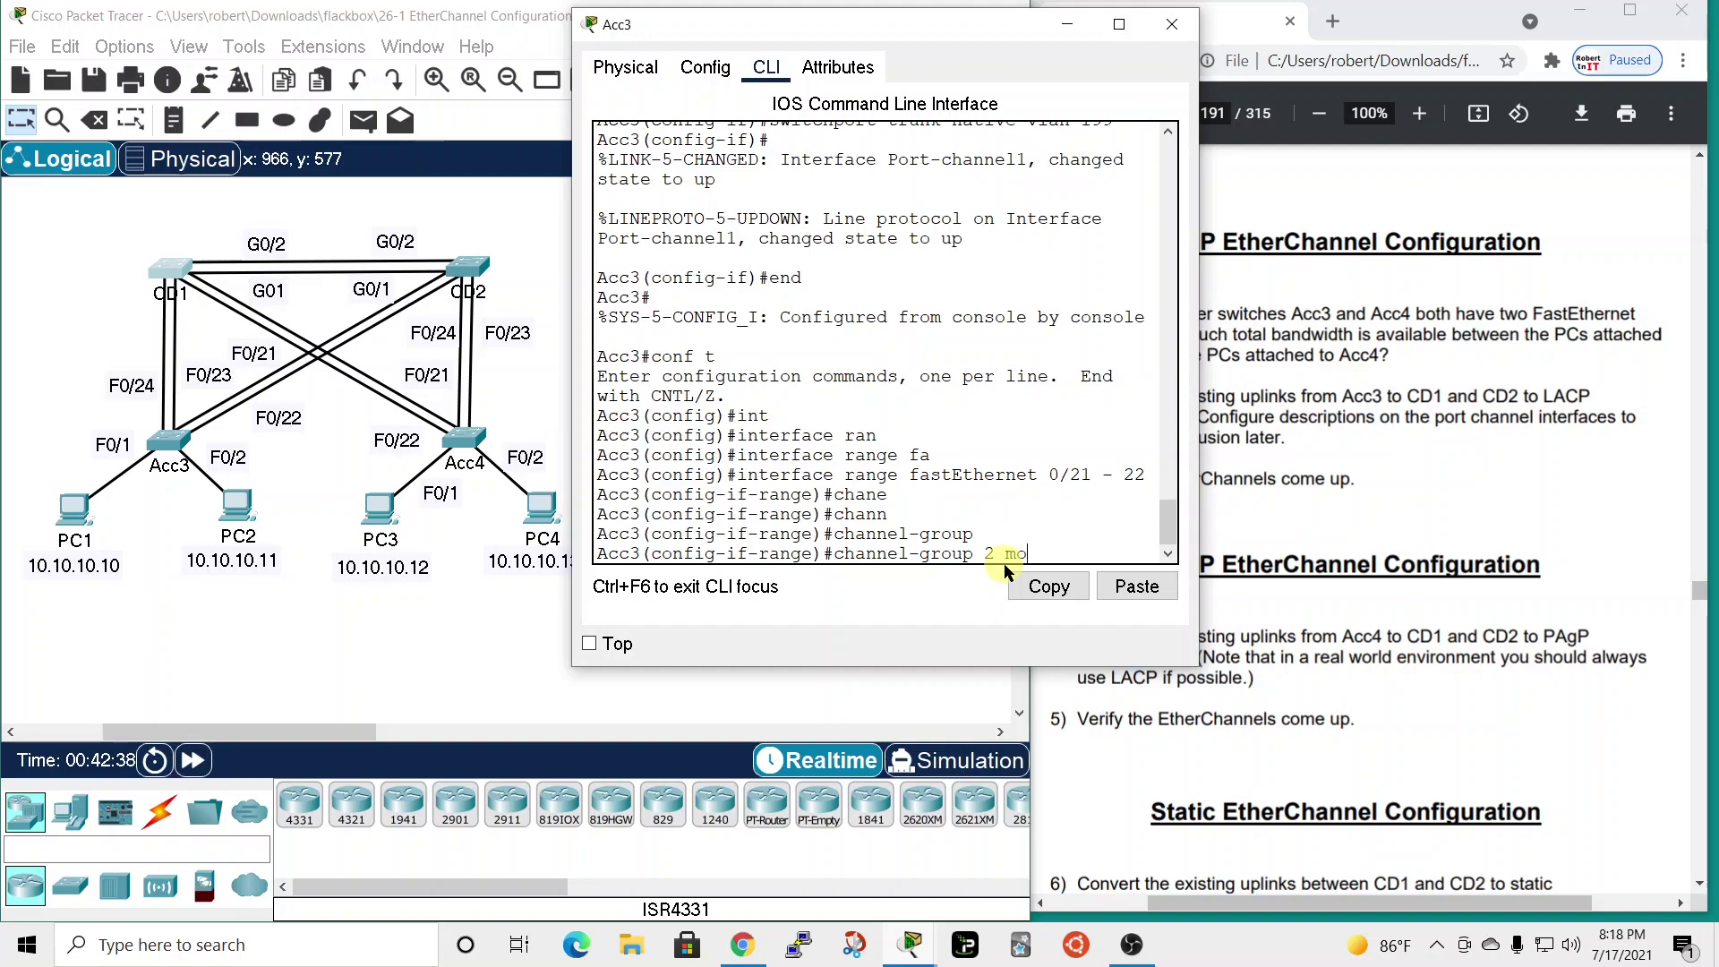
pyautogui.write('de active')
pyautogui.press('Return')
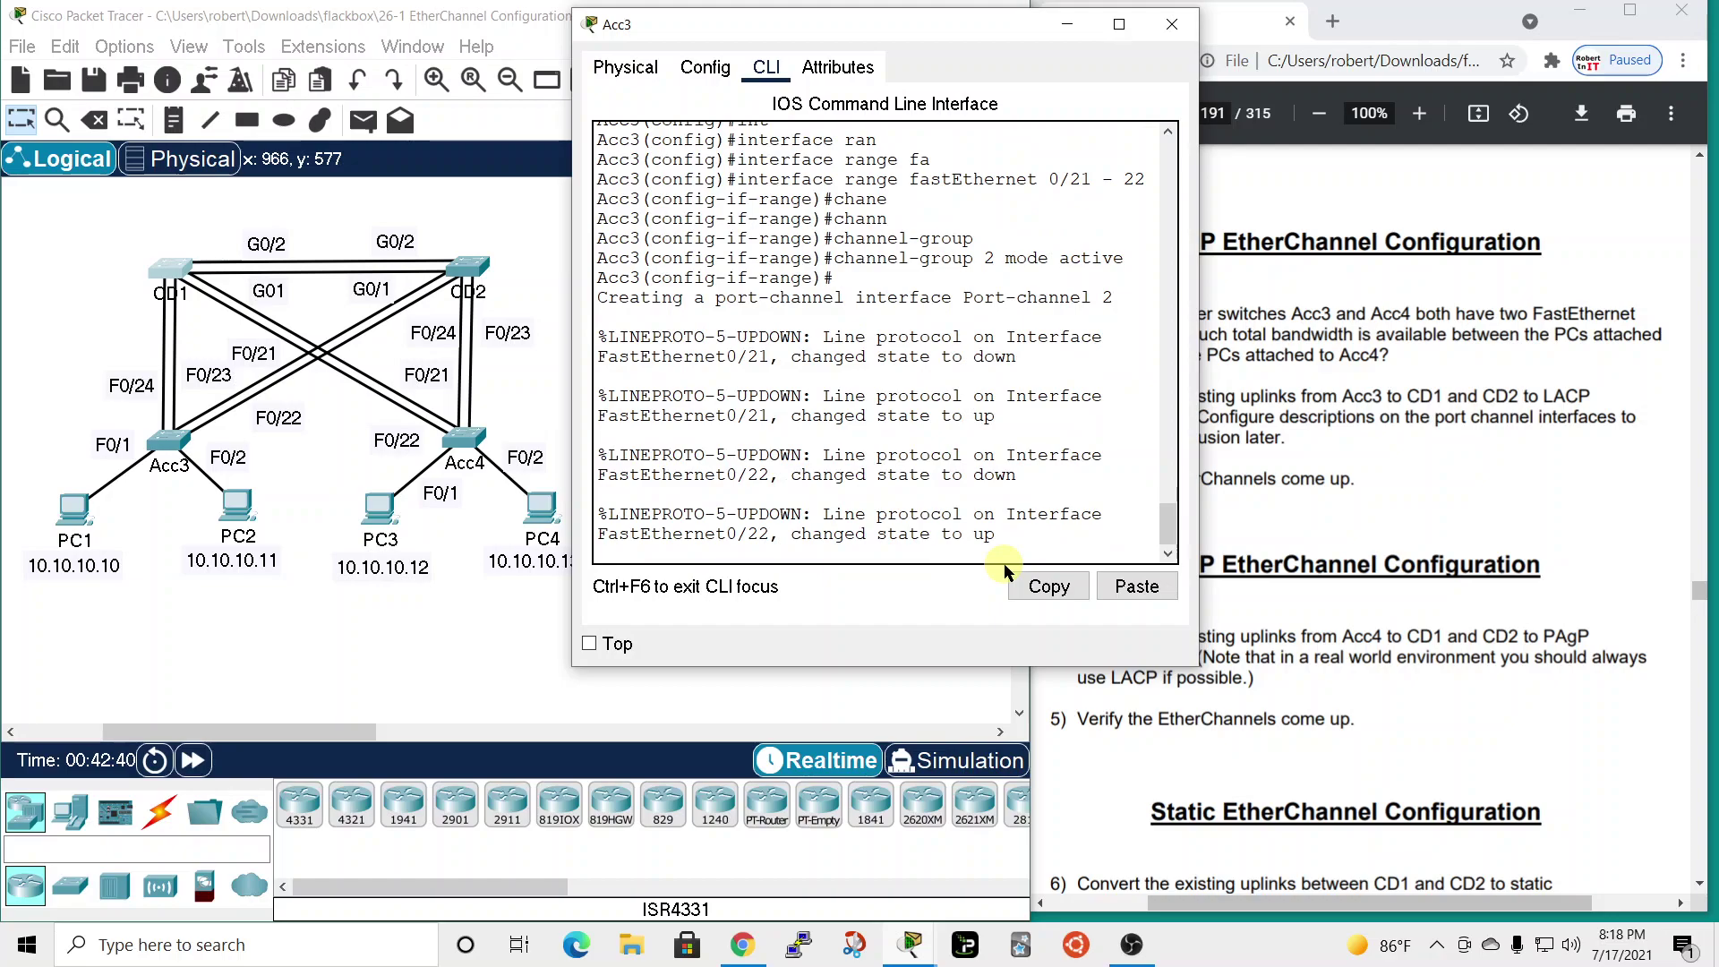
# - Exit the interface range configuration on Acc3 and enter configuration of interface port-channel 2
pyautogui.press('Return')
pyautogui.write('exit')
pyautogui.press('Return')
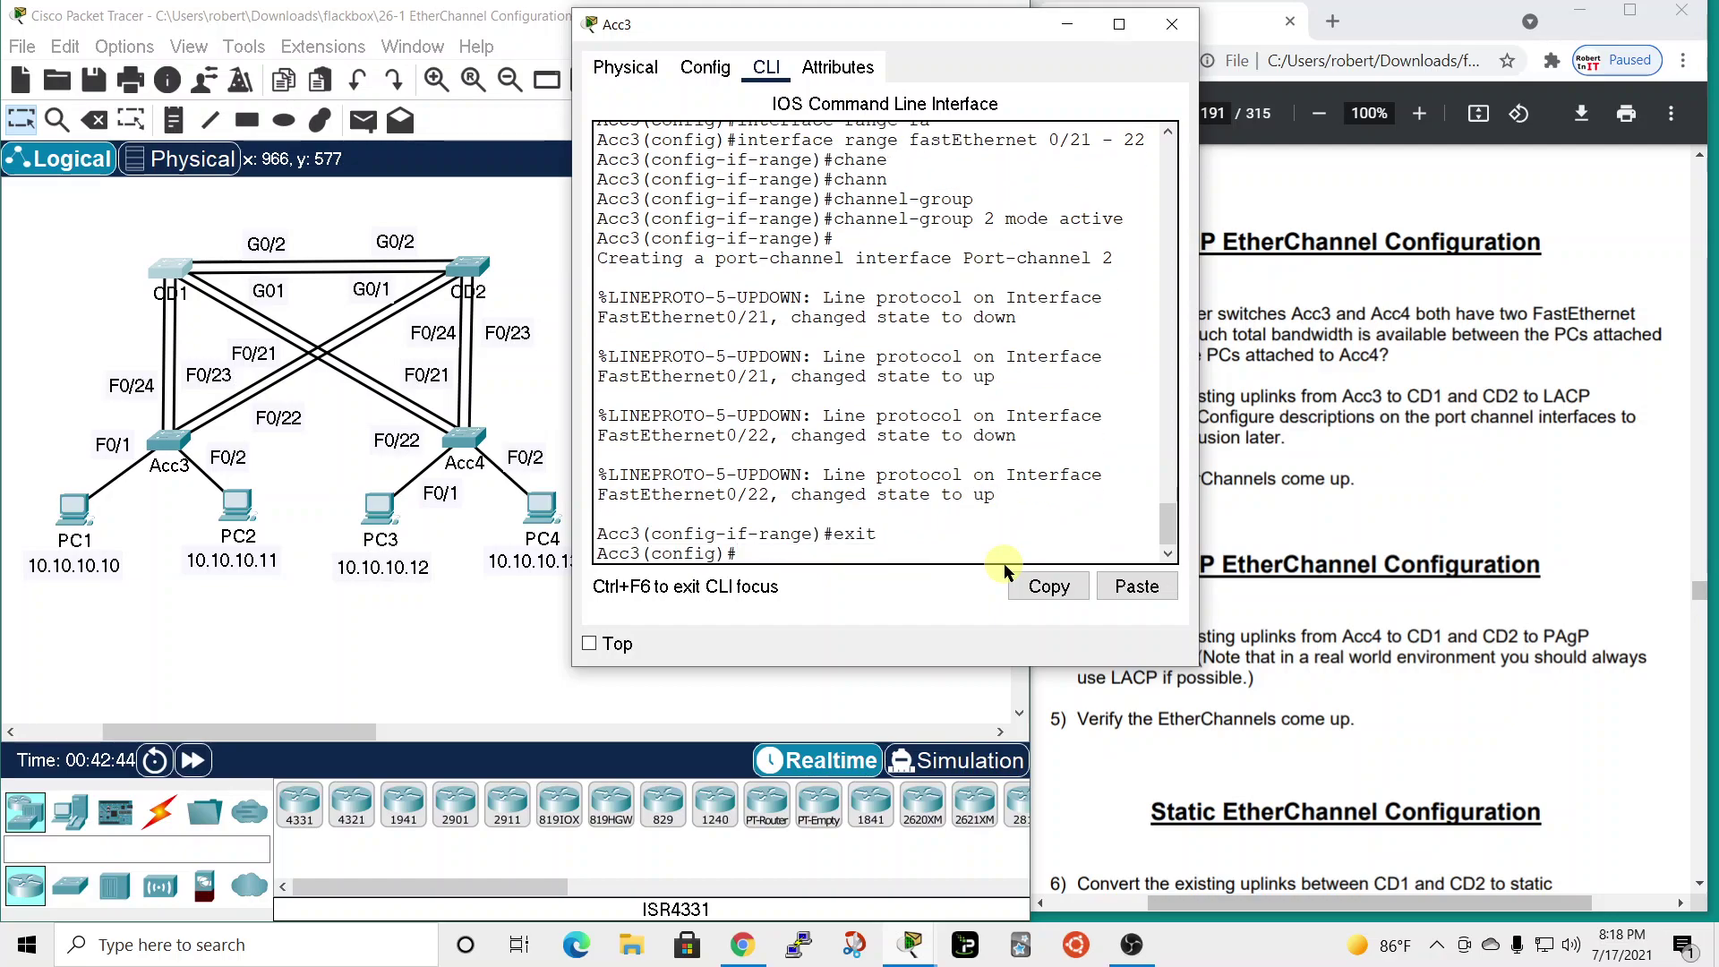
pyautogui.write('int')
pyautogui.press('Tab')
pyautogui.write('port')
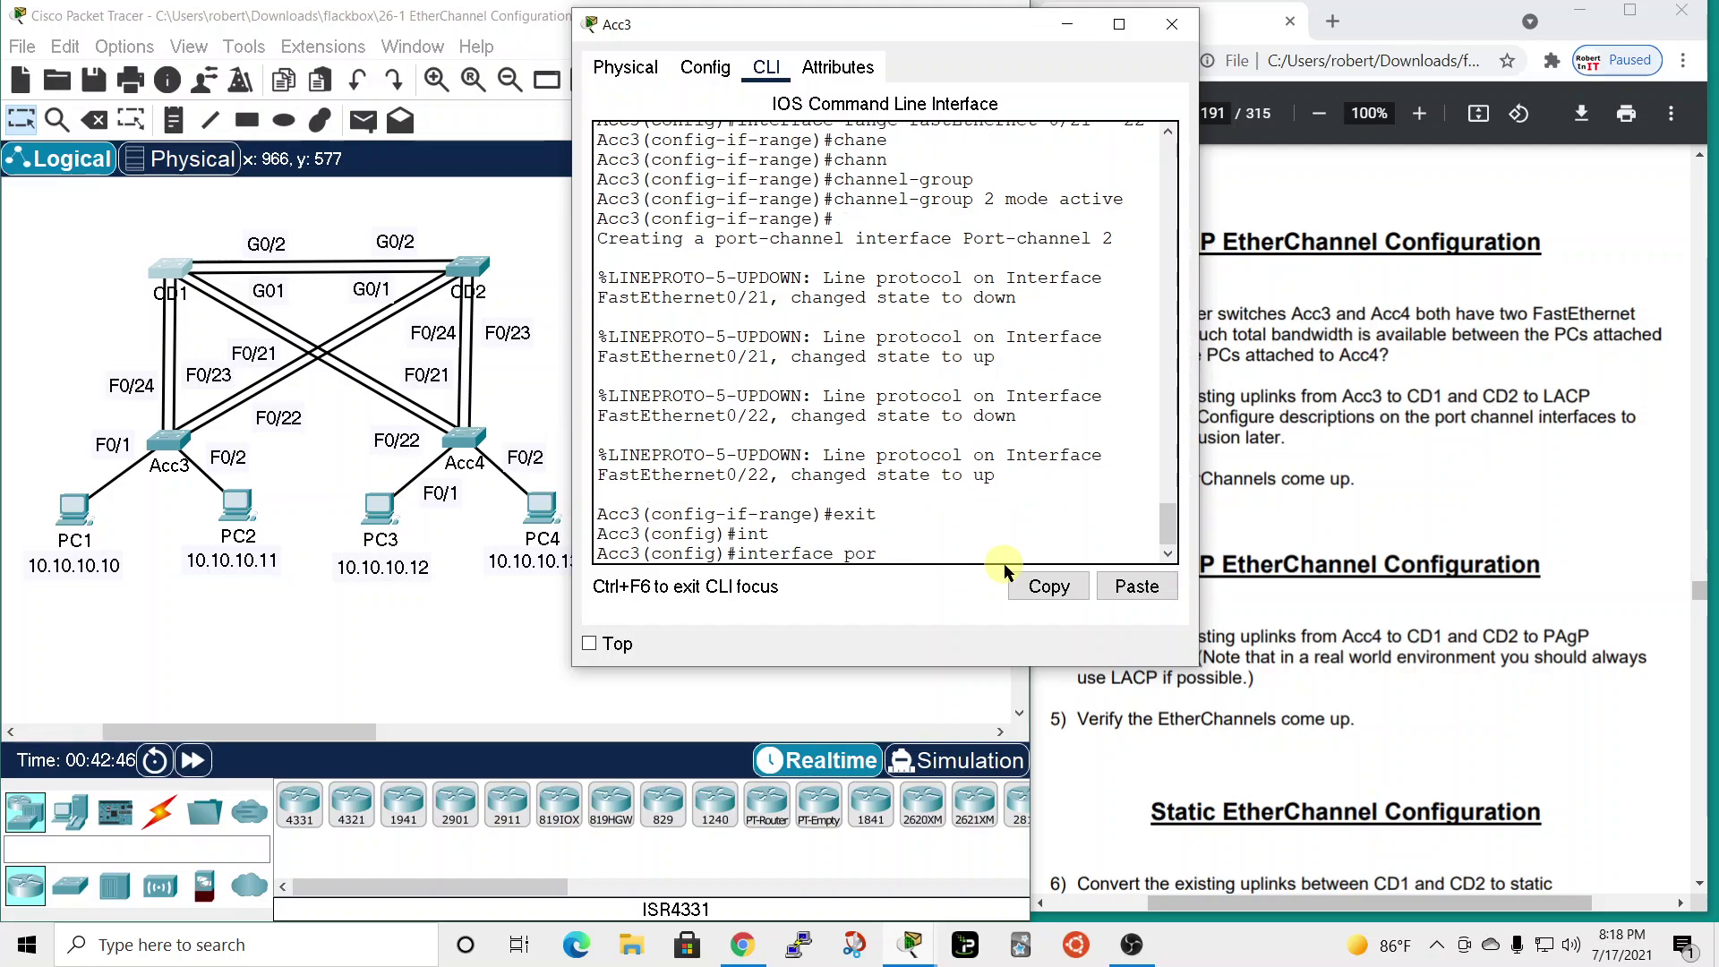
pyautogui.press('Tab')
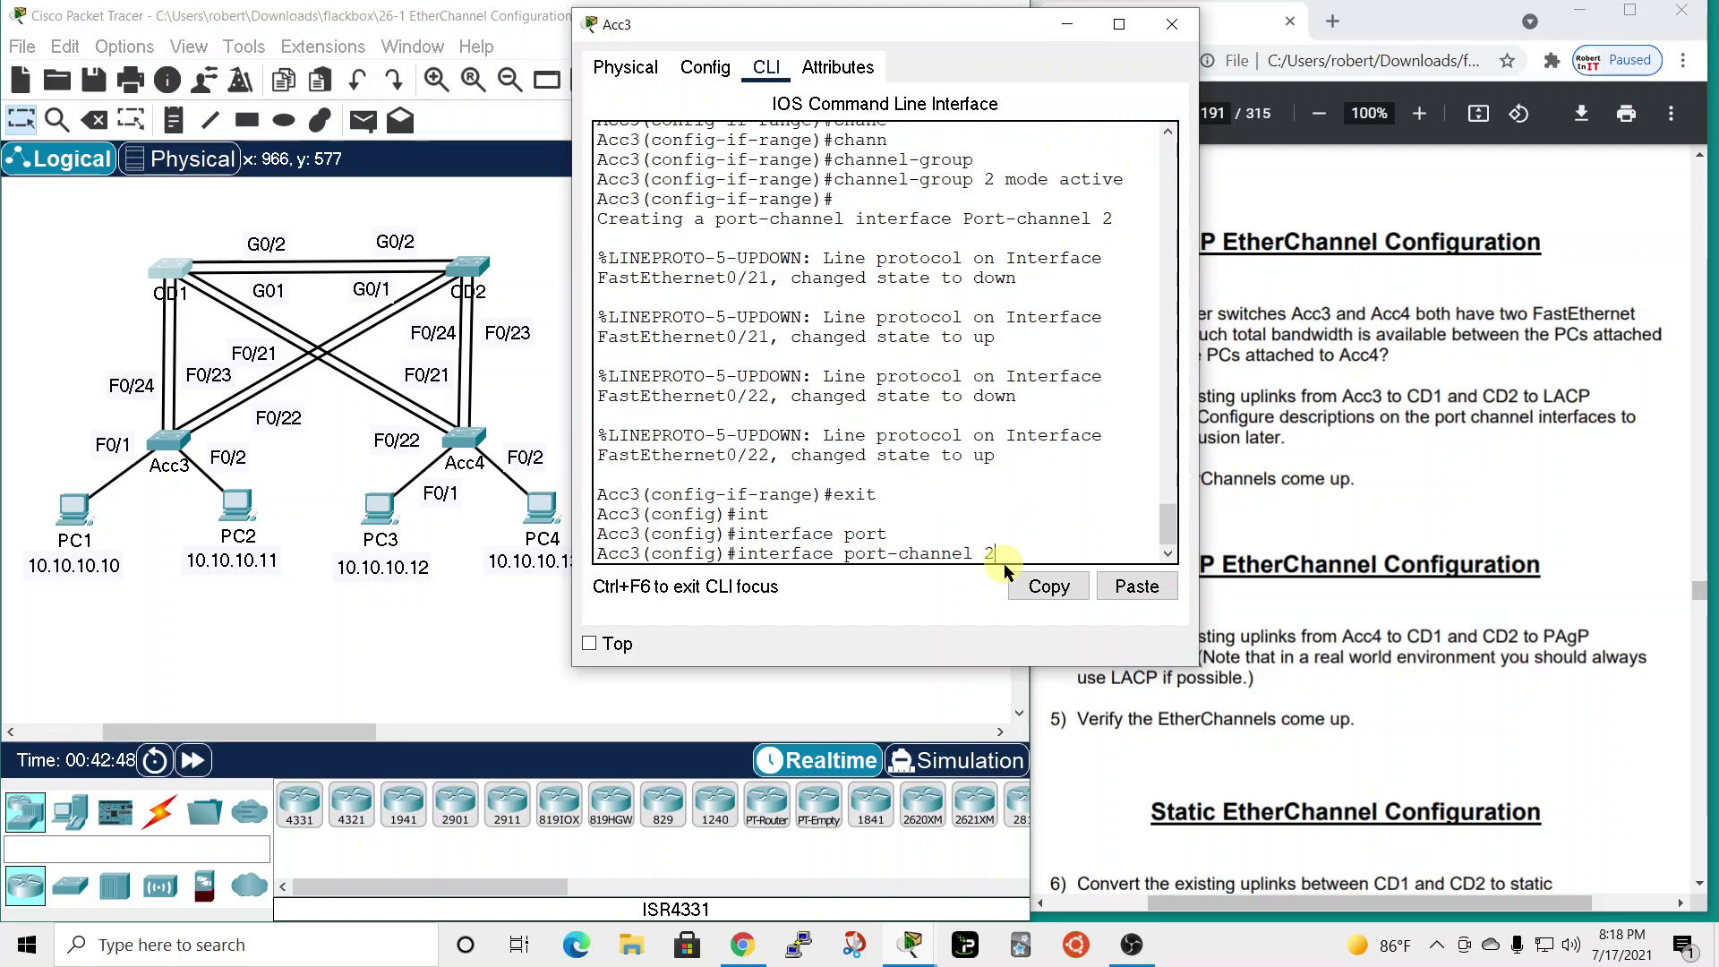
pyautogui.write('2')
pyautogui.press('Return')
# - Give Acc3's port-channel 2 interface the description Connects to CD2
pyautogui.press('BackSpace')
pyautogui.write('descript')
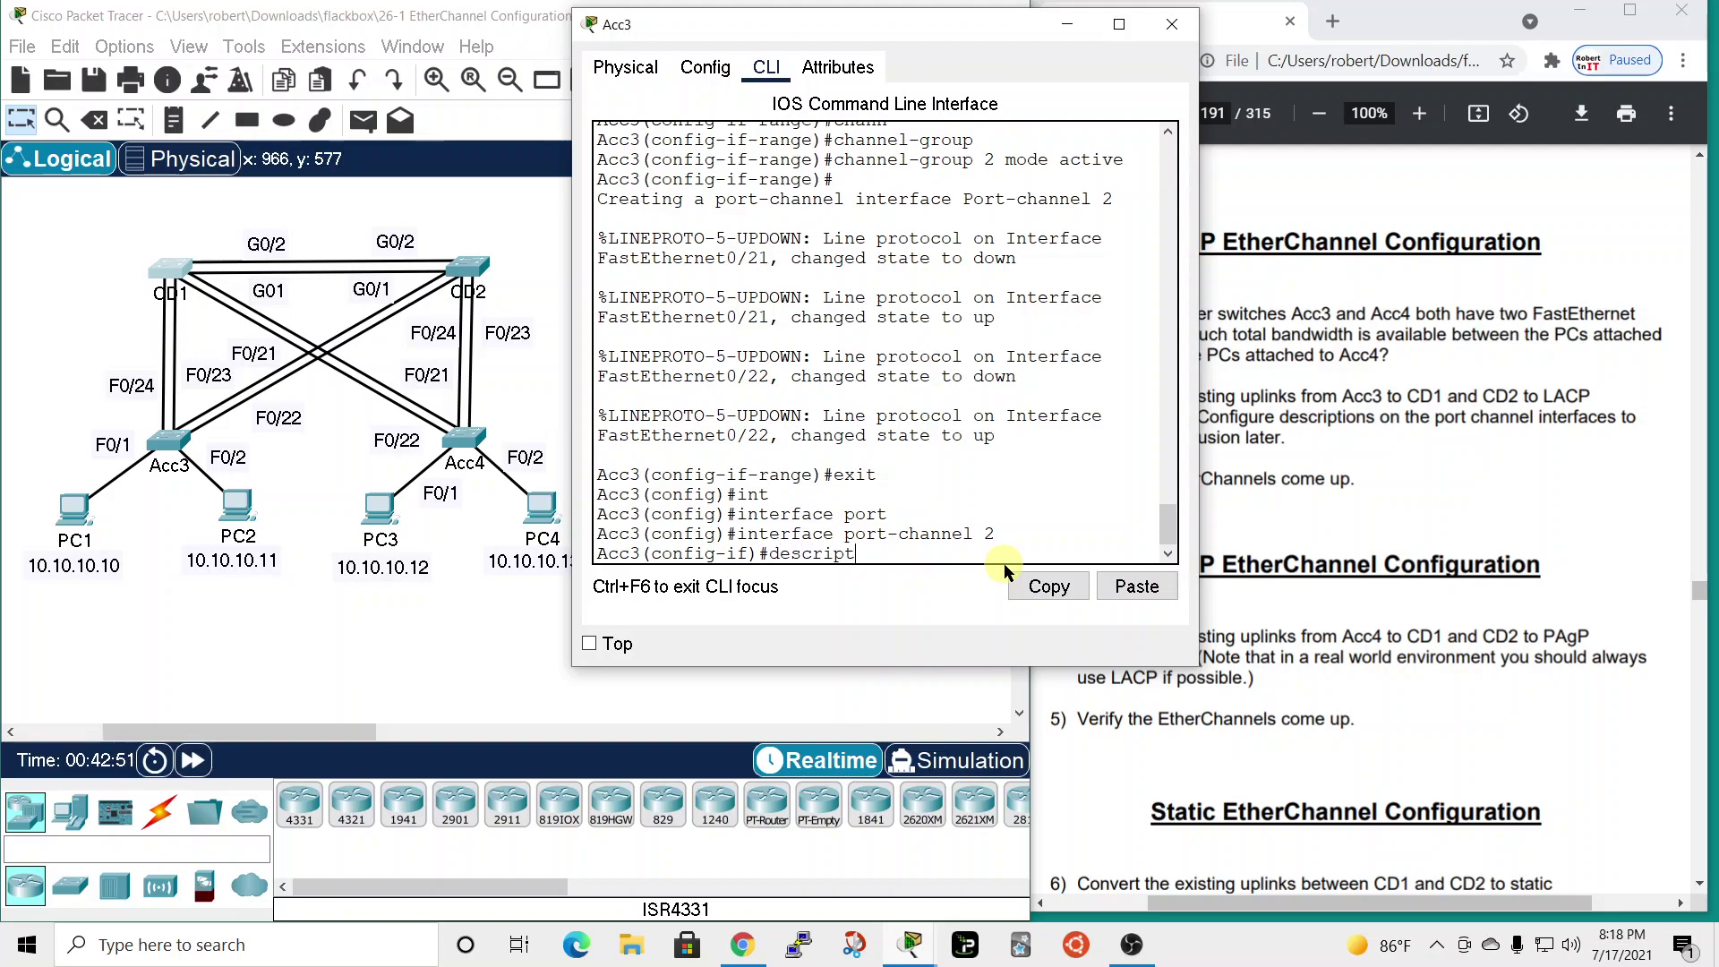
pyautogui.write('ion Connects to CD2')
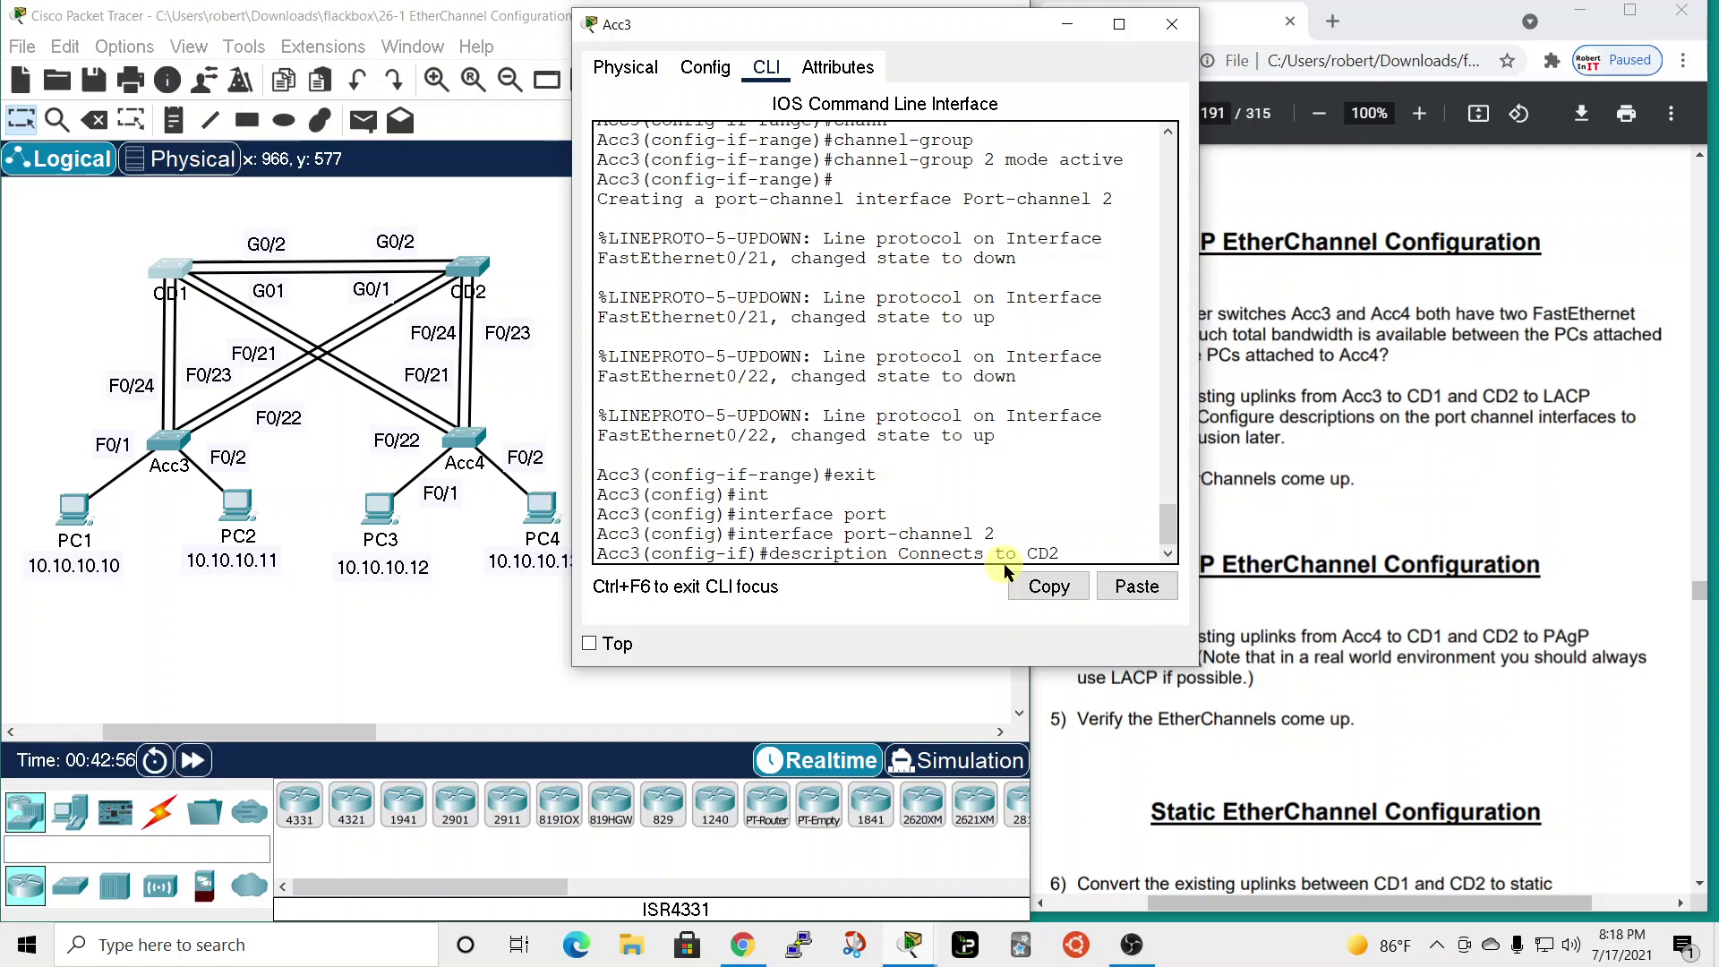
pyautogui.press('Return')
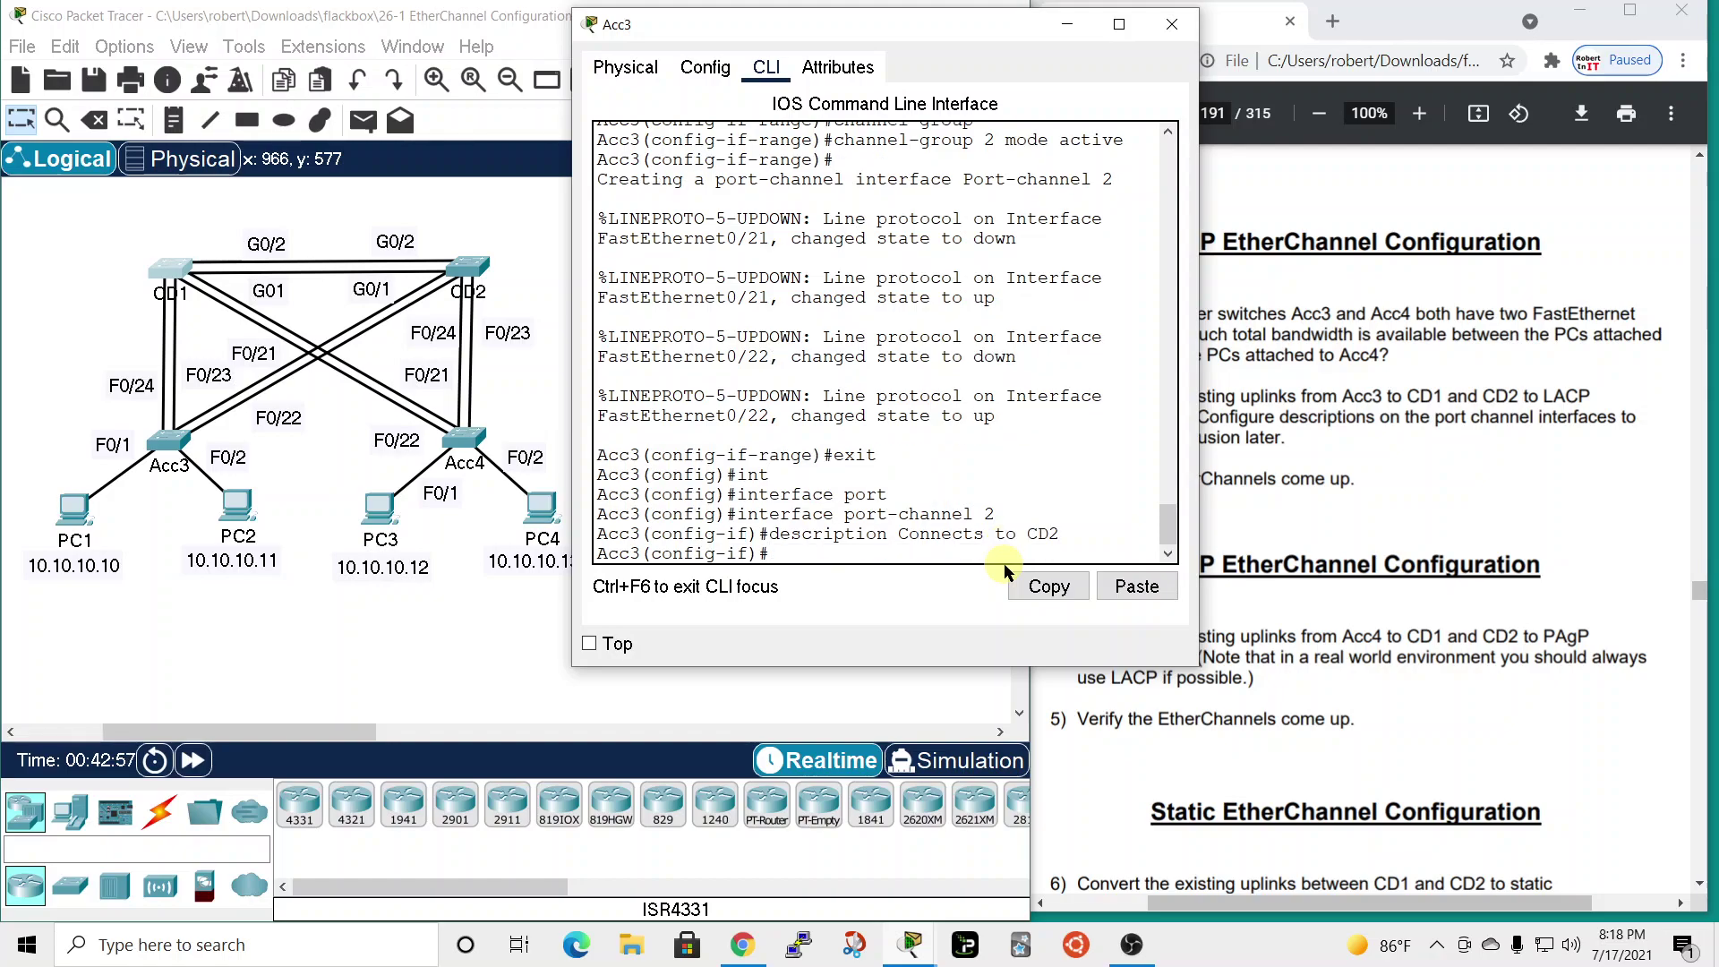
# - Set Acc3's port-channel 2 interface to trunk mode with switchport mode trunk
pyautogui.write('switch')
pyautogui.press('Tab')
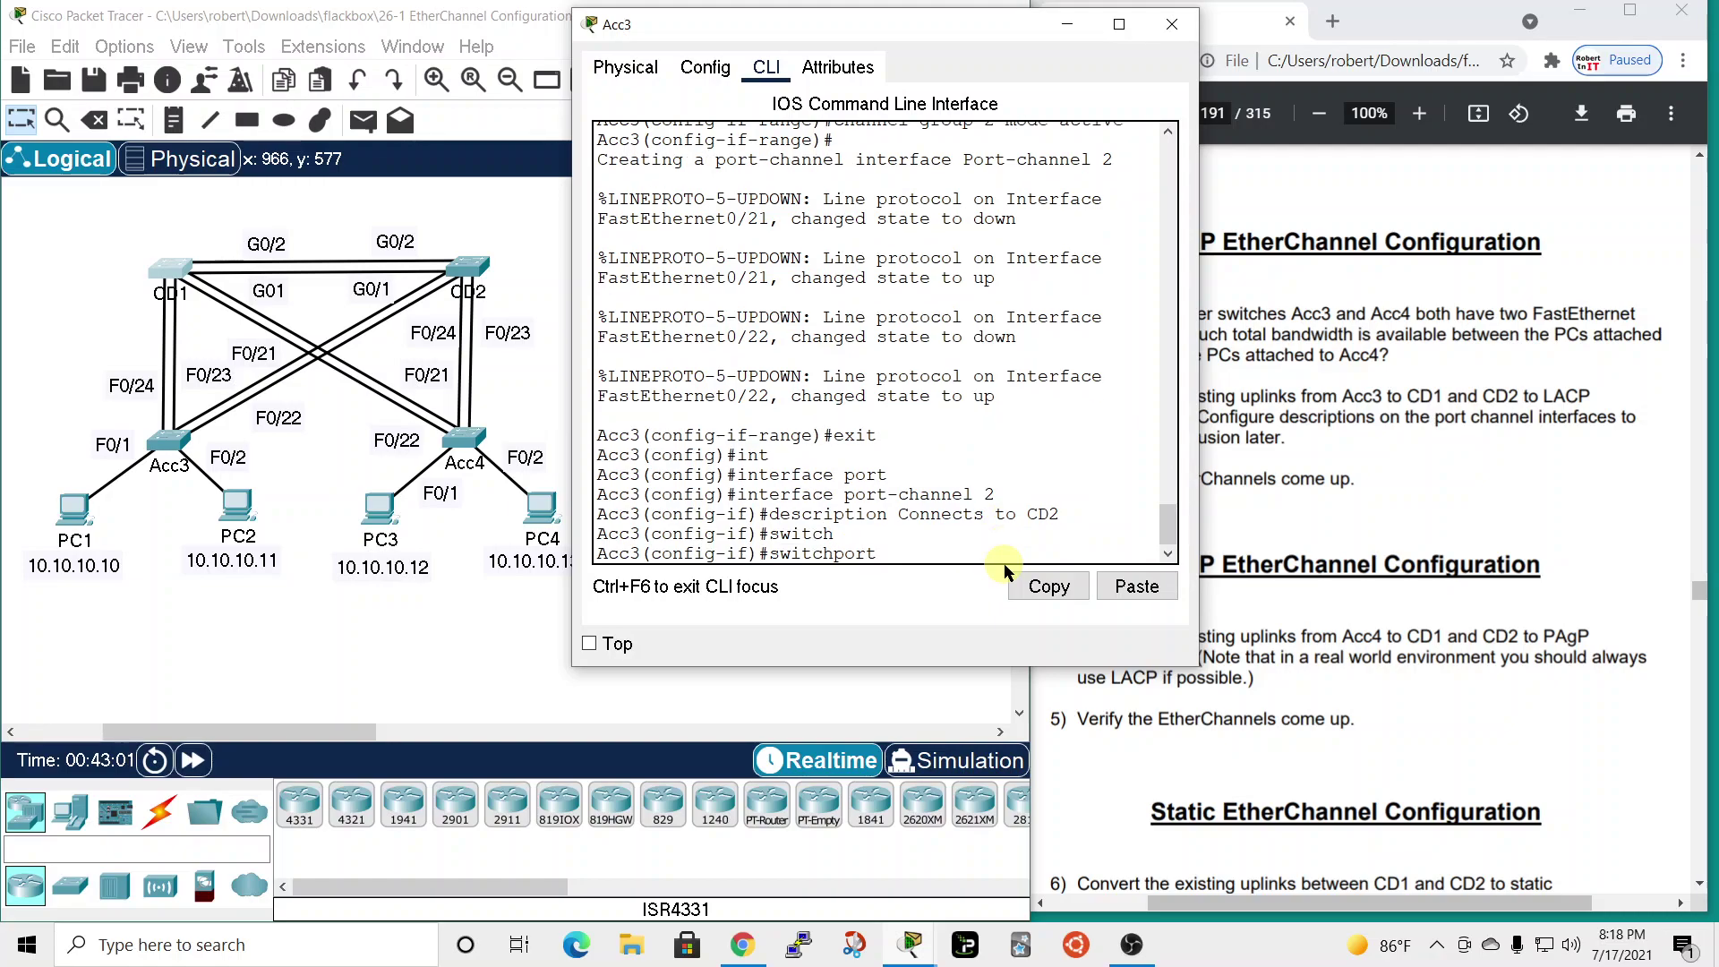
pyautogui.write('mode')
pyautogui.press('Tab')
pyautogui.write('trunk')
pyautogui.press('Tab')
pyautogui.press('Return')
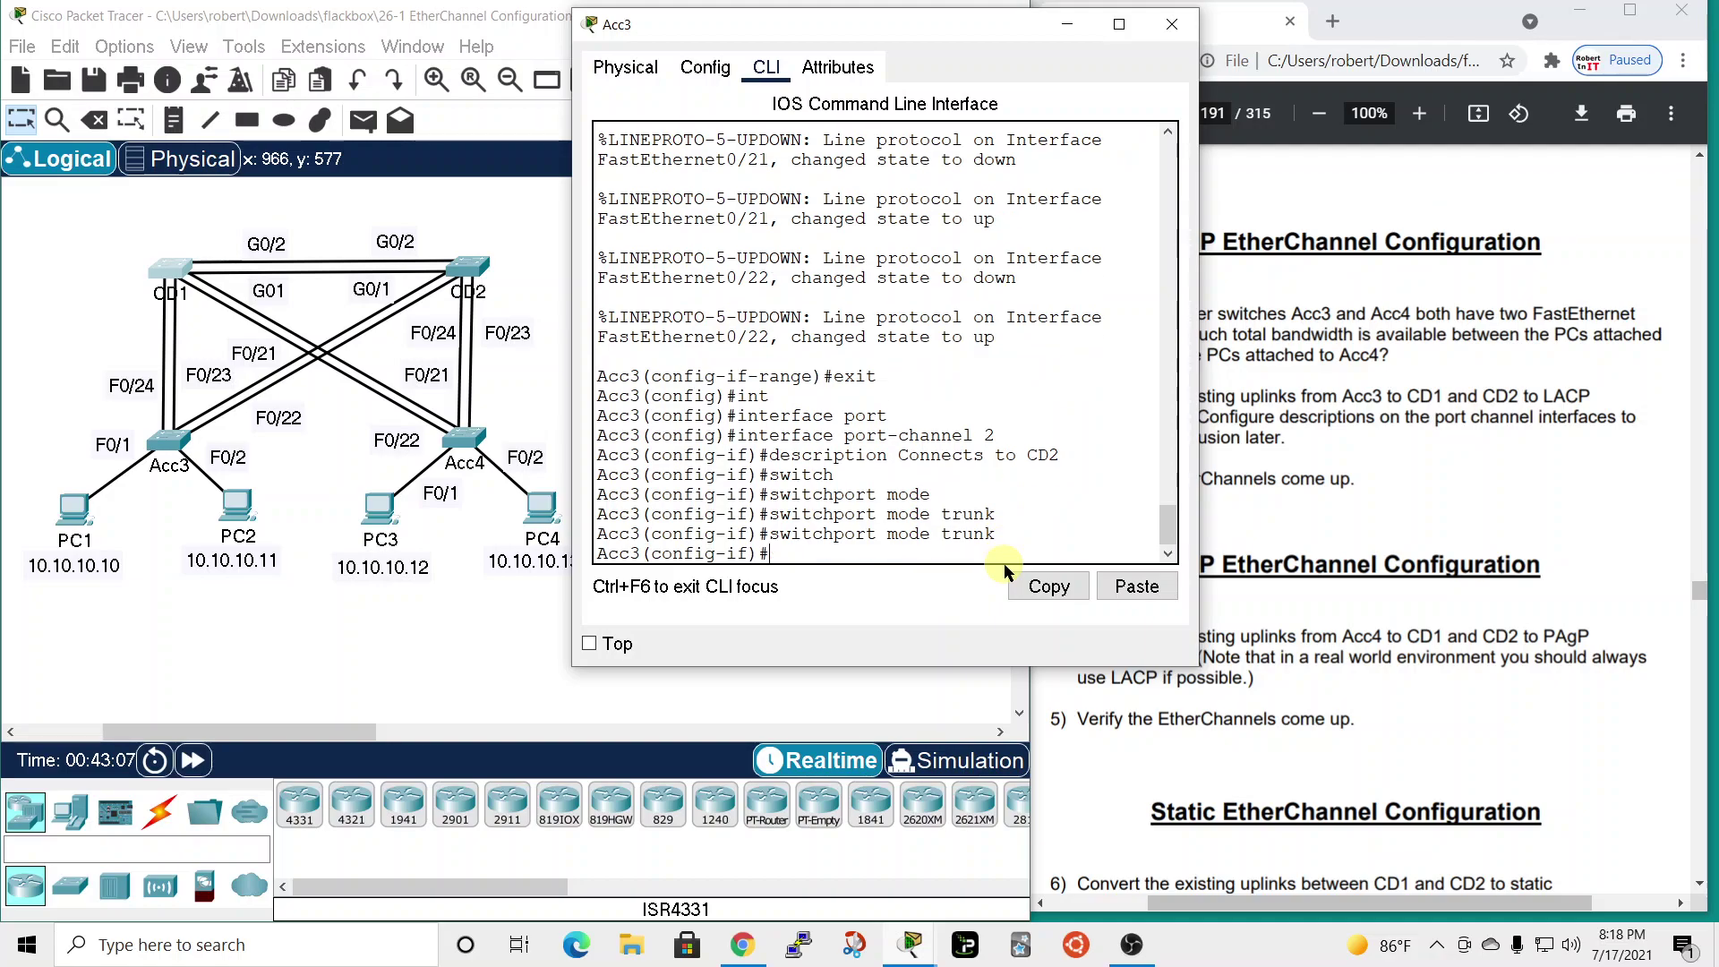
# - Set the trunk native VLAN on Acc3's port-channel 2 to 199
pyautogui.write('switch')
pyautogui.press('Tab')
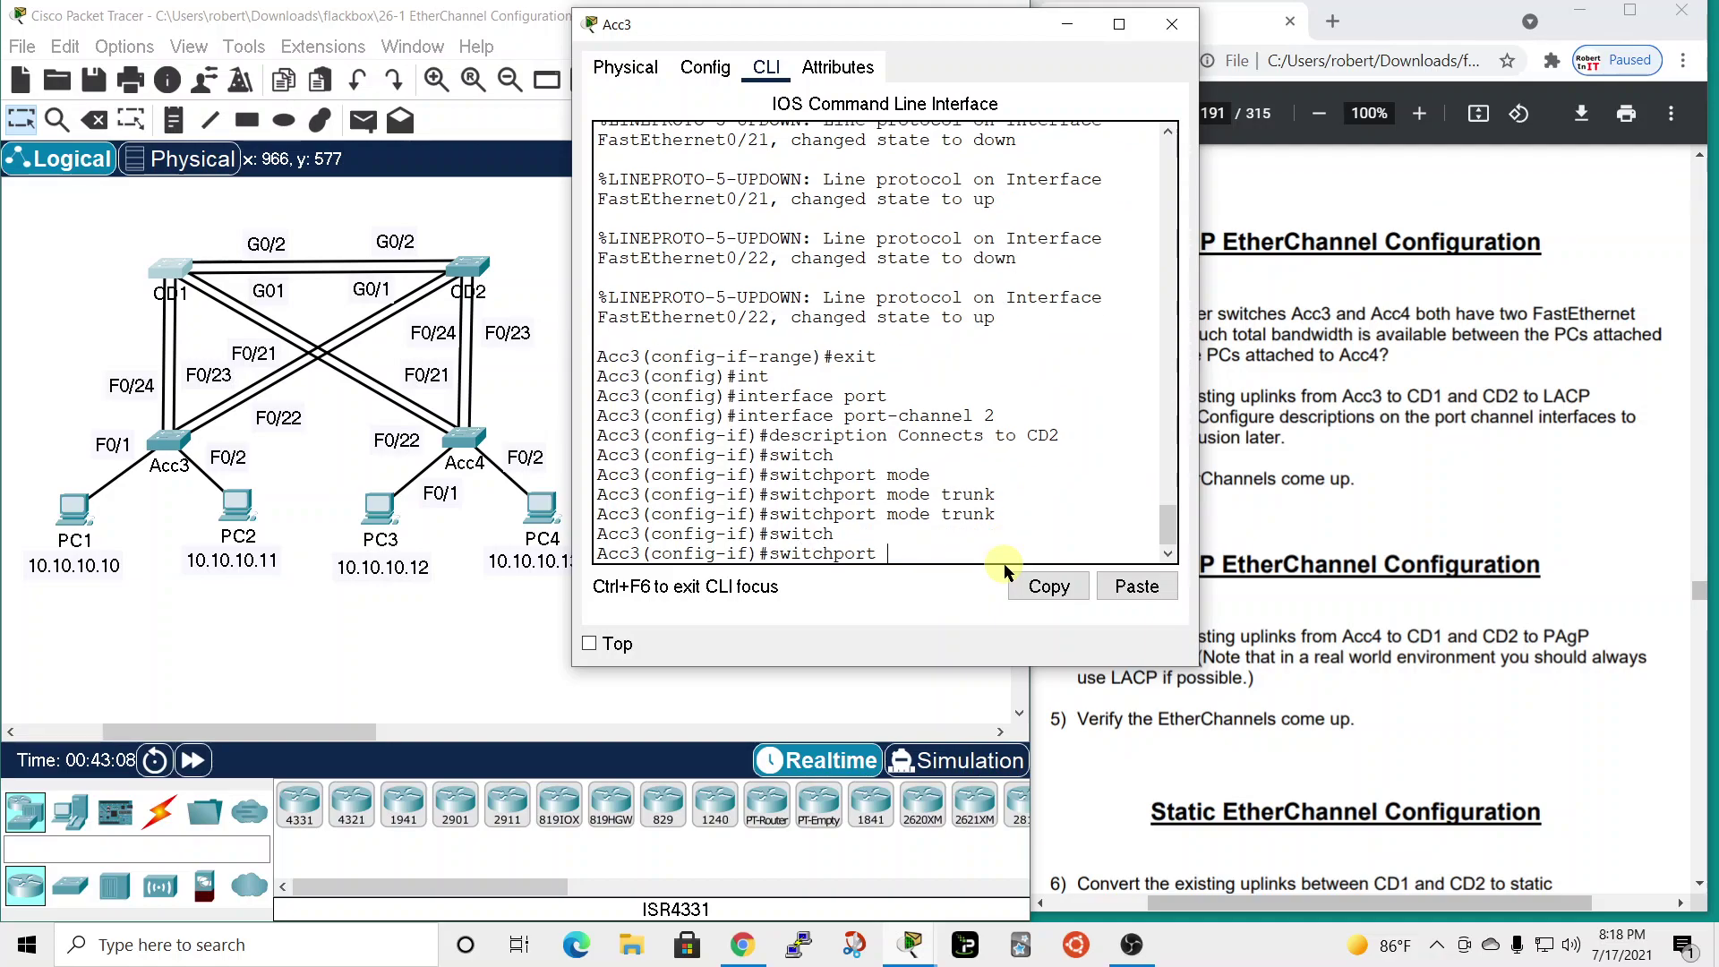
pyautogui.write('trun')
pyautogui.press('Tab')
pyautogui.write('nat')
pyautogui.press('Tab')
pyautogui.write('v')
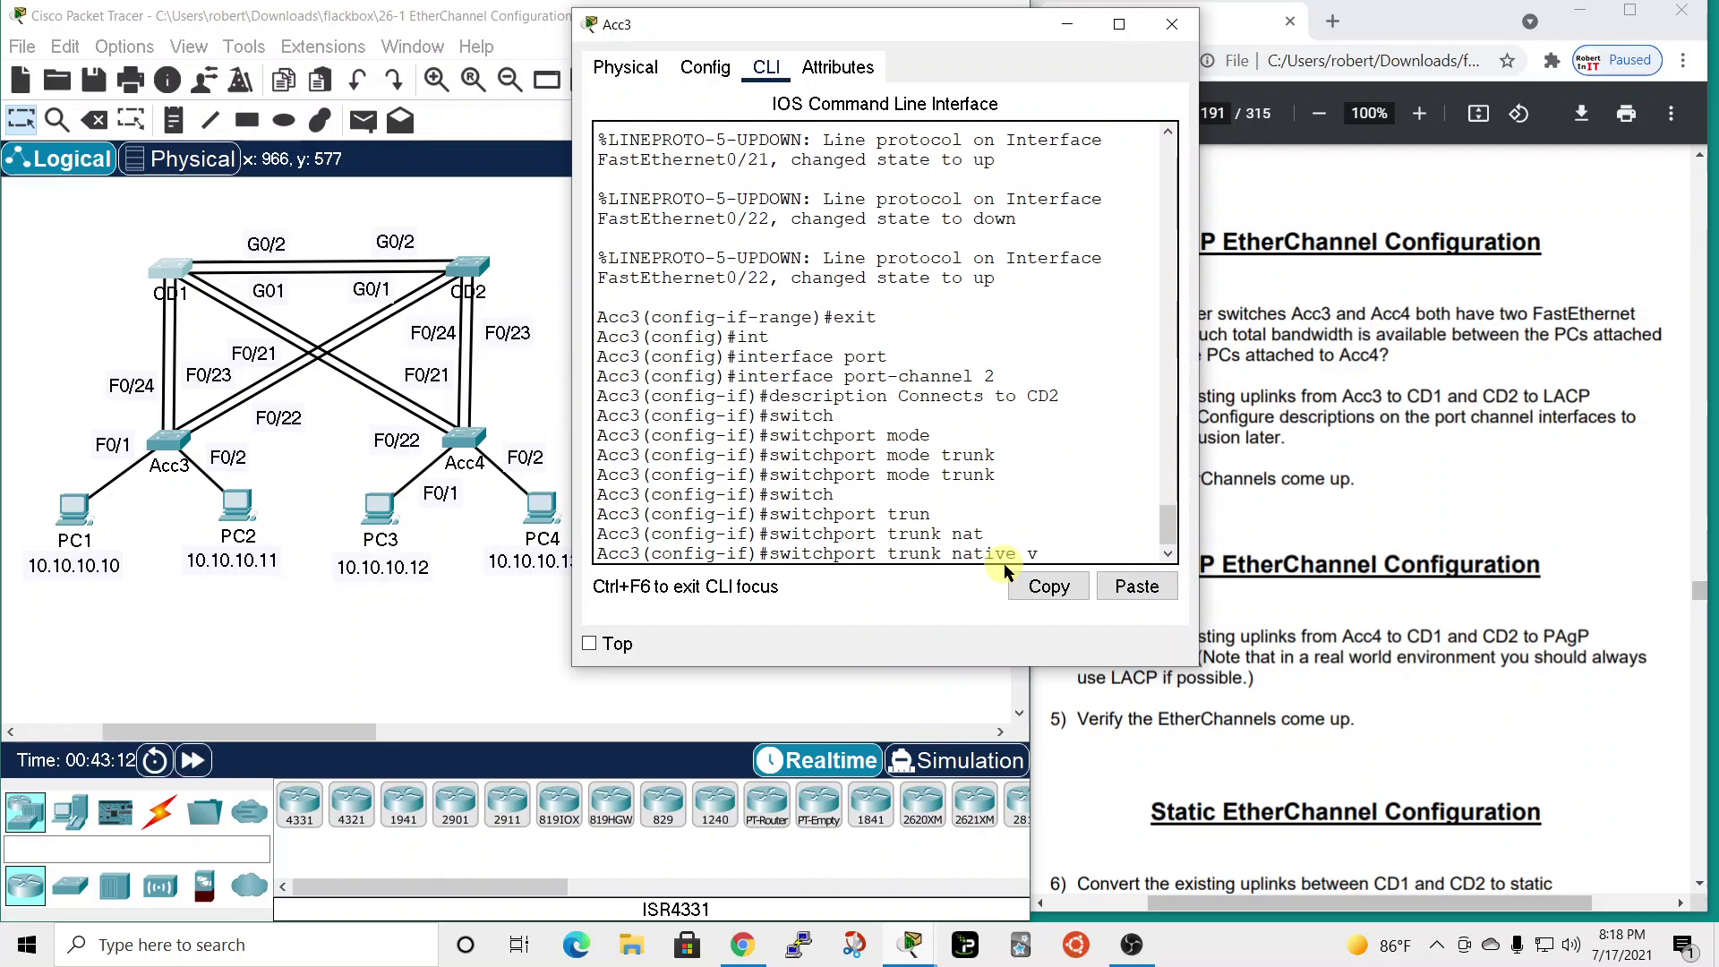
pyautogui.write('l')
pyautogui.press('Tab')
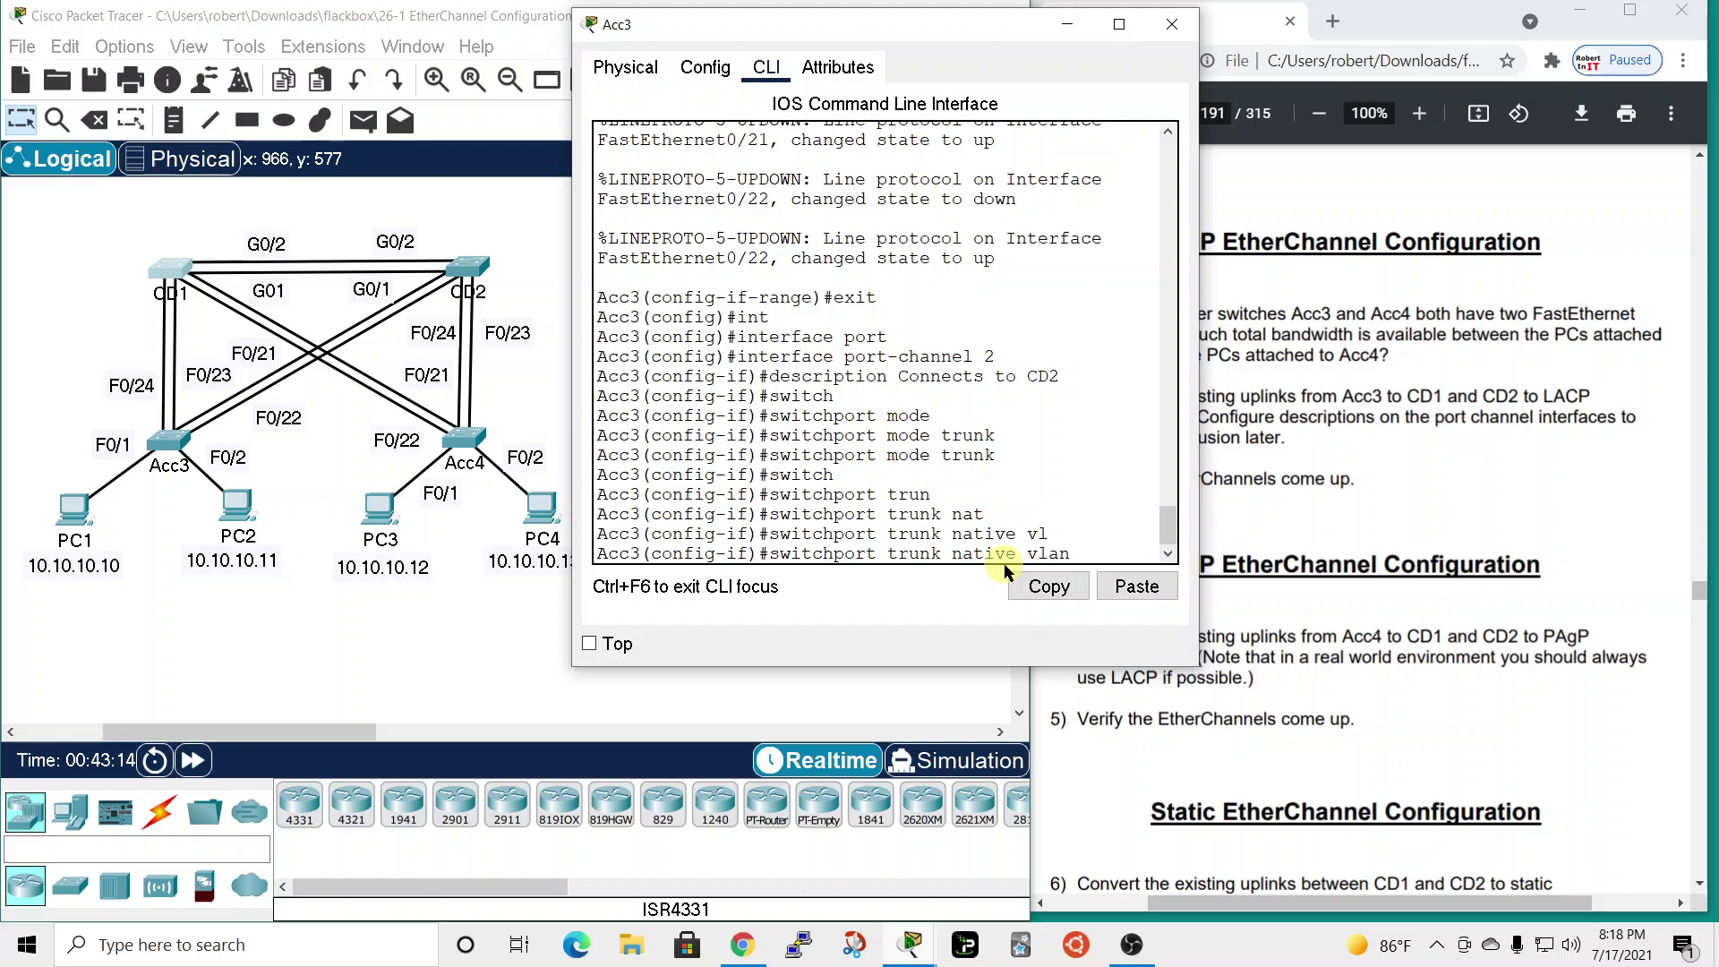
pyautogui.write('199')
pyautogui.press('Return')
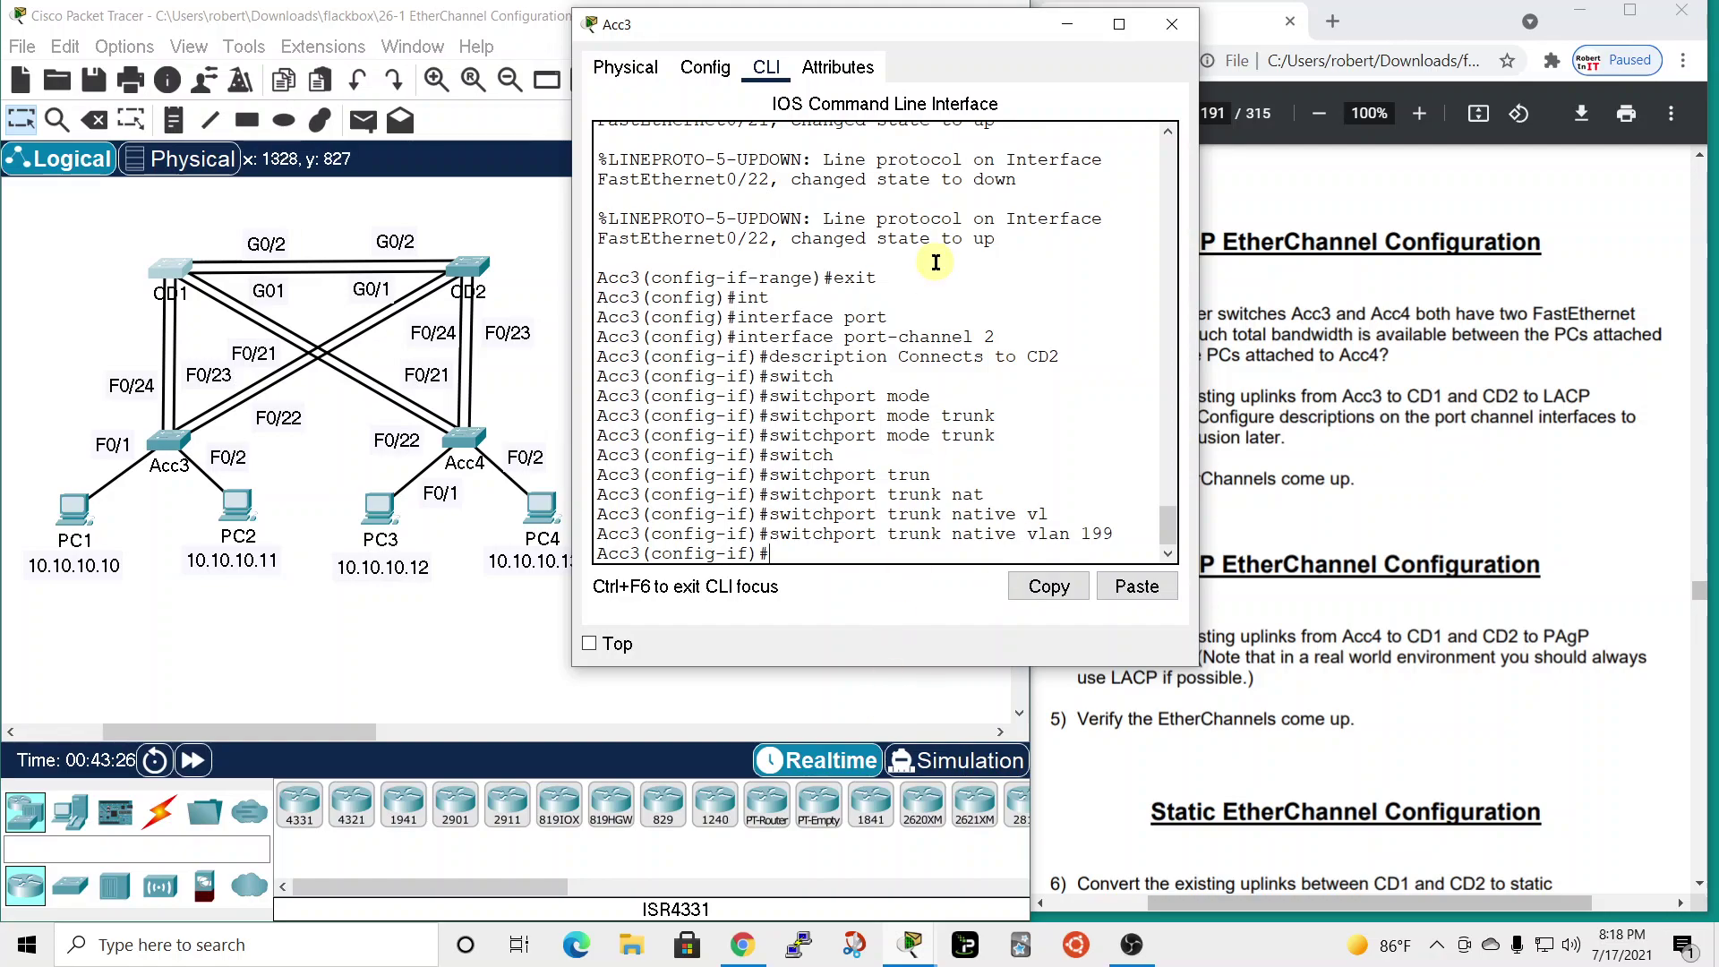
# - Close Acc3's console, open the command line of switch CD2 and enter global configuration mode
pyautogui.click(1171, 24)
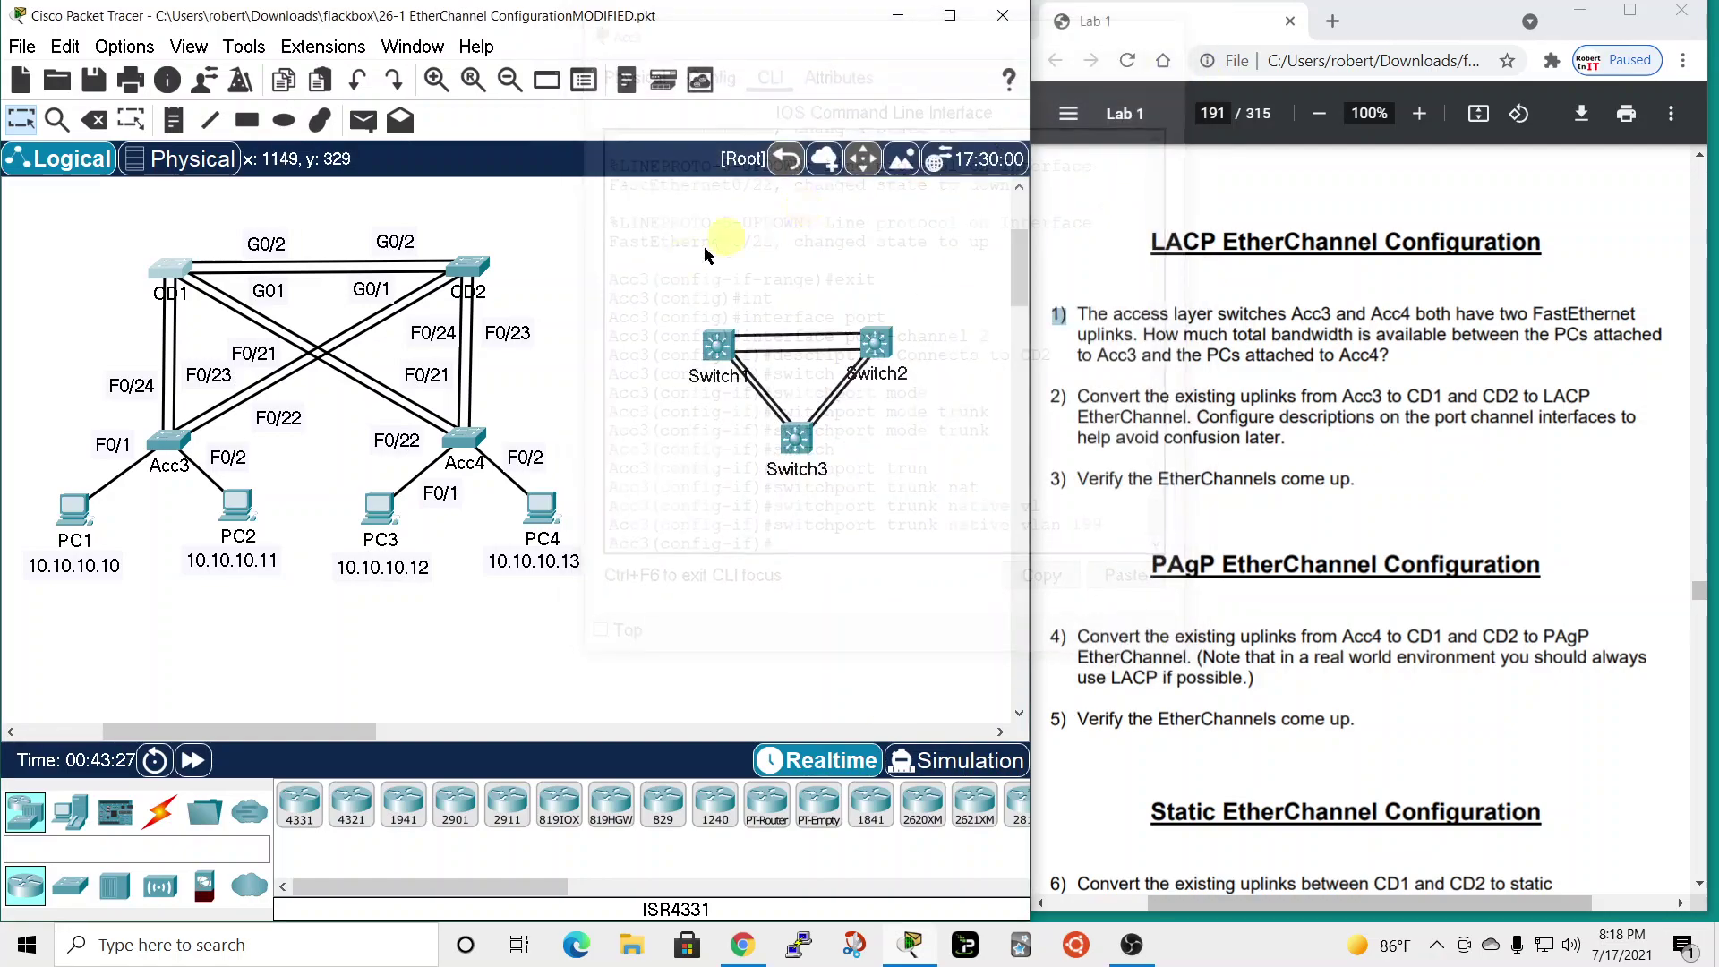
pyautogui.click(467, 266)
pyautogui.click(741, 174)
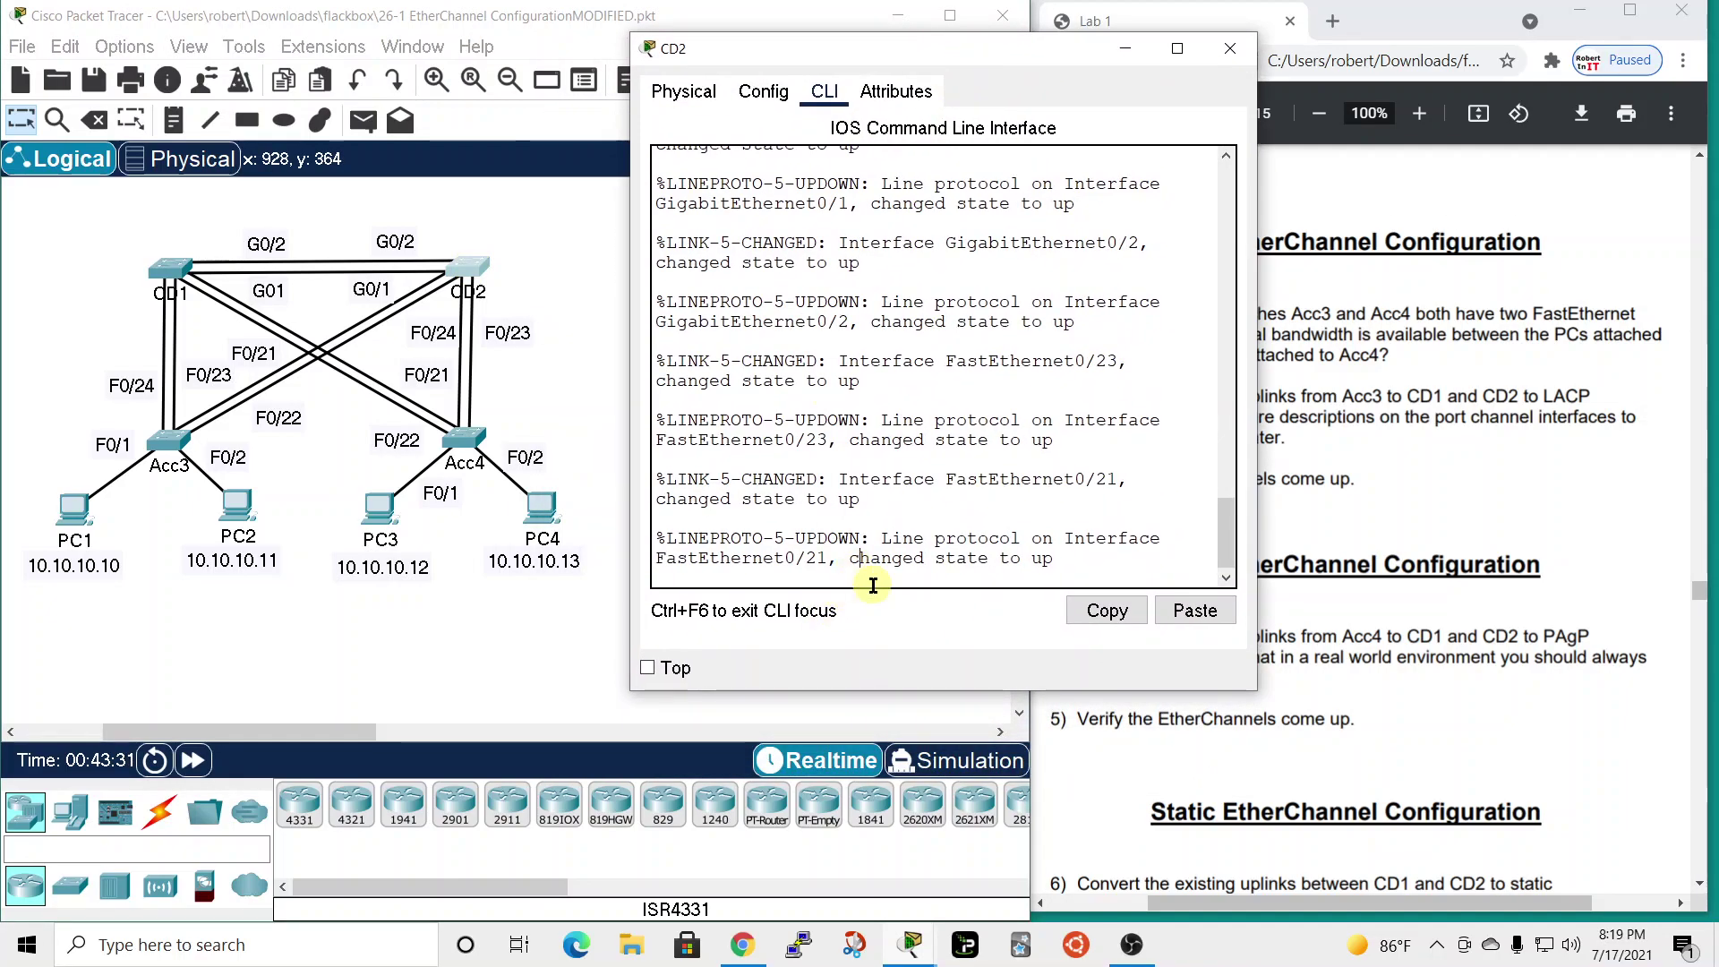
pyautogui.press('Return')
pyautogui.write('en')
pyautogui.press('Return')
pyautogui.write('conf t')
pyautogui.press('Return')
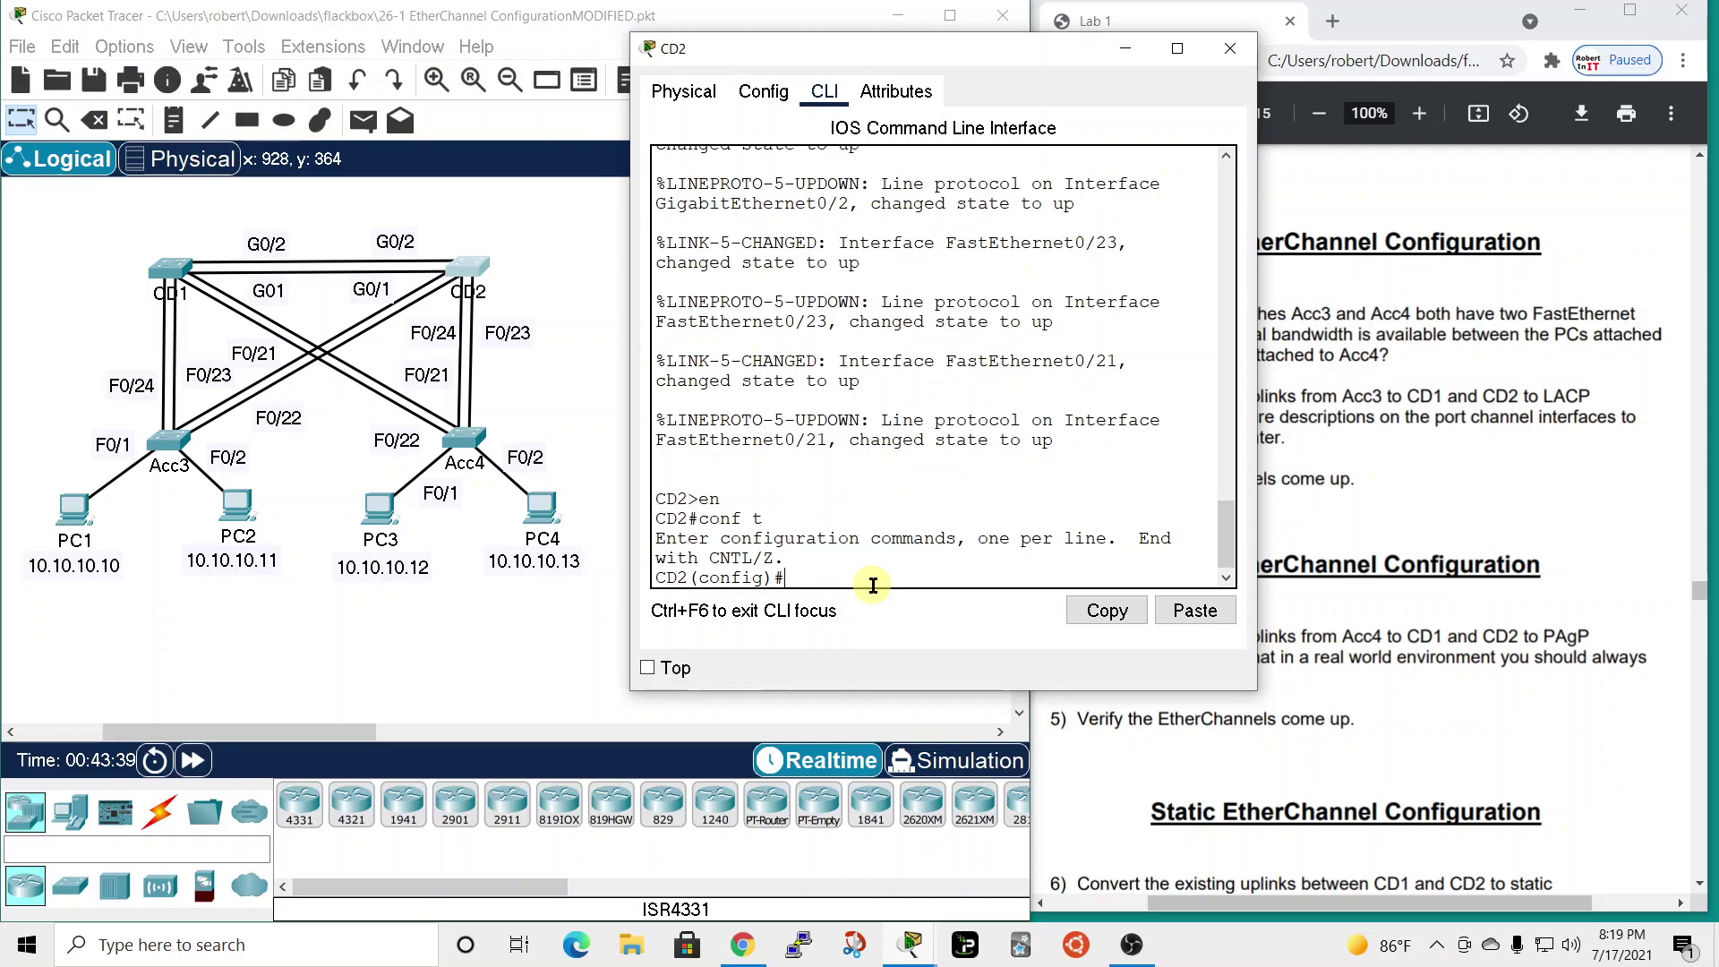
# - Enter interface range configuration for fastEthernet 0/21 - 22 on CD2
pyautogui.write('int')
pyautogui.press('Tab')
pyautogui.write('f')
pyautogui.press('BackSpace')
pyautogui.write('ran')
pyautogui.press('Tab')
pyautogui.write('f')
pyautogui.press('Tab')
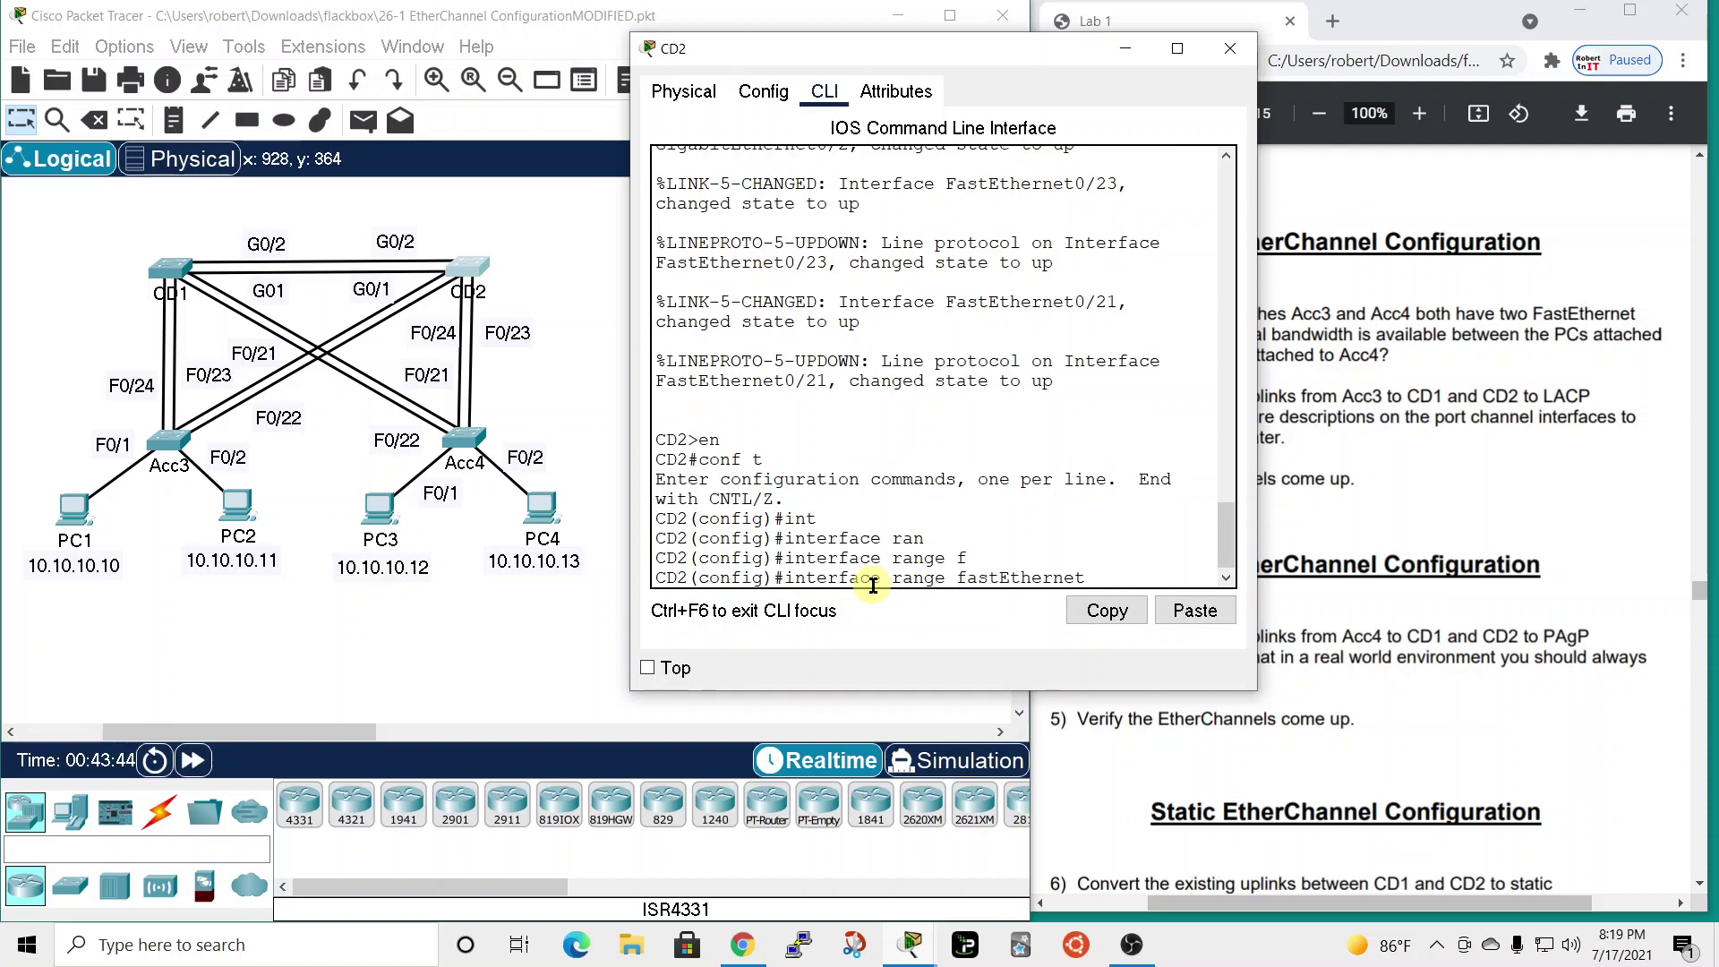
pyautogui.write('0/21 - 22')
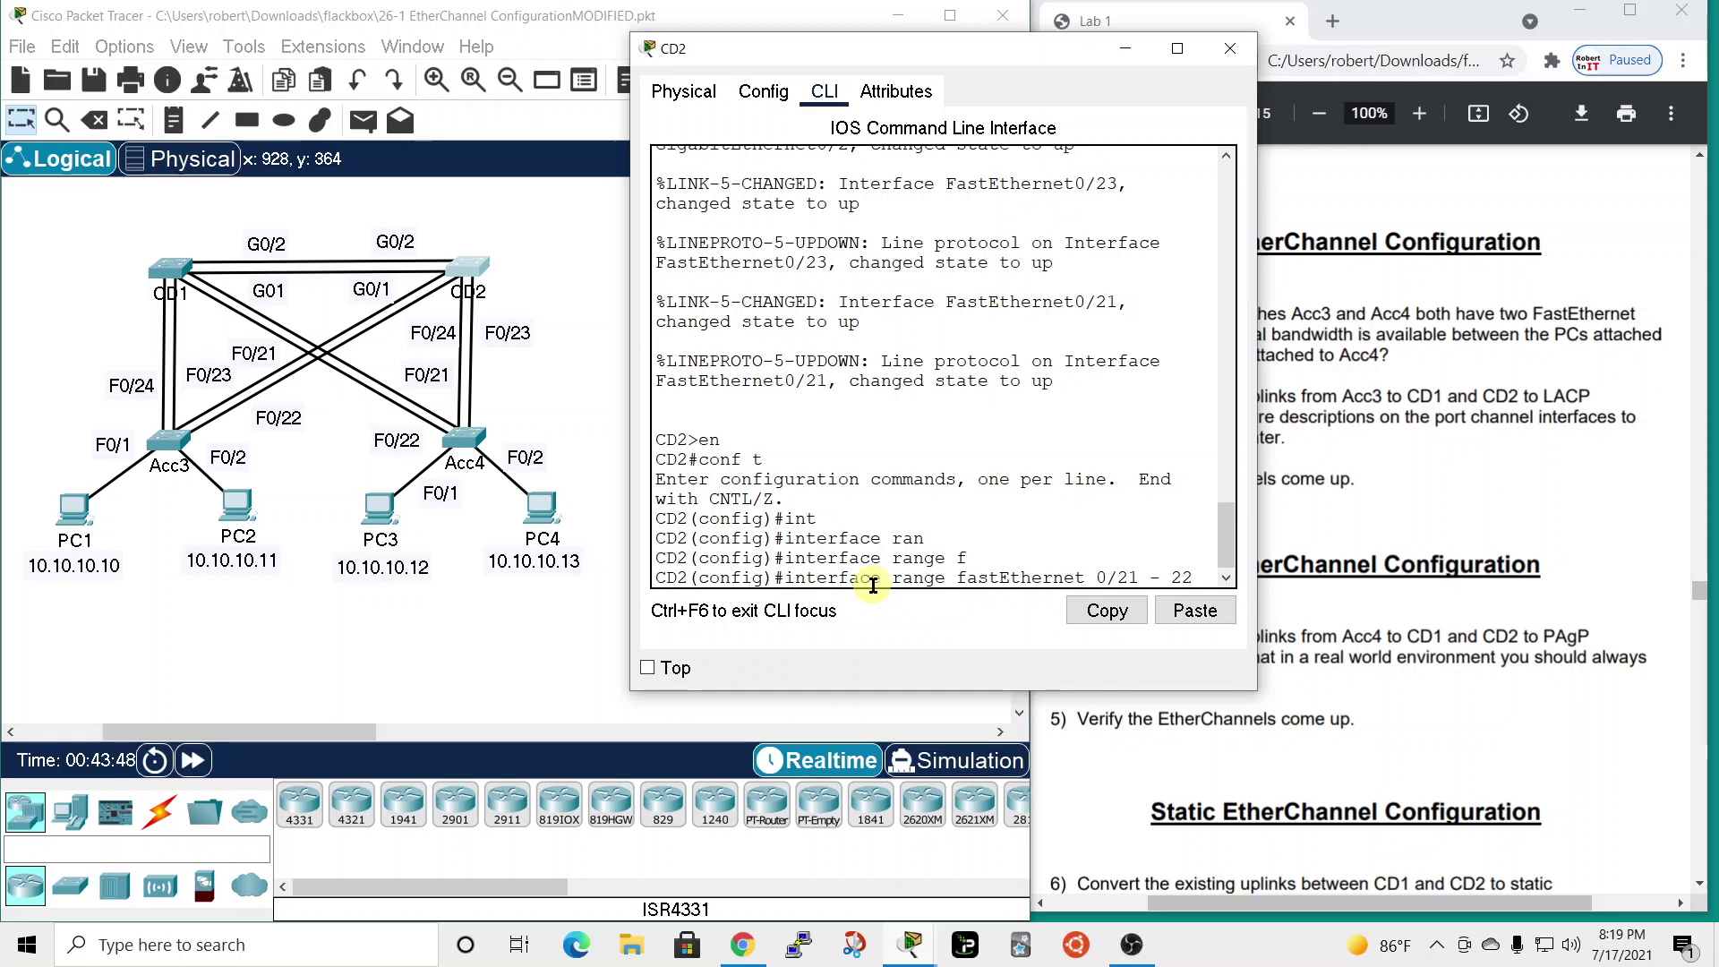
pyautogui.press('Return')
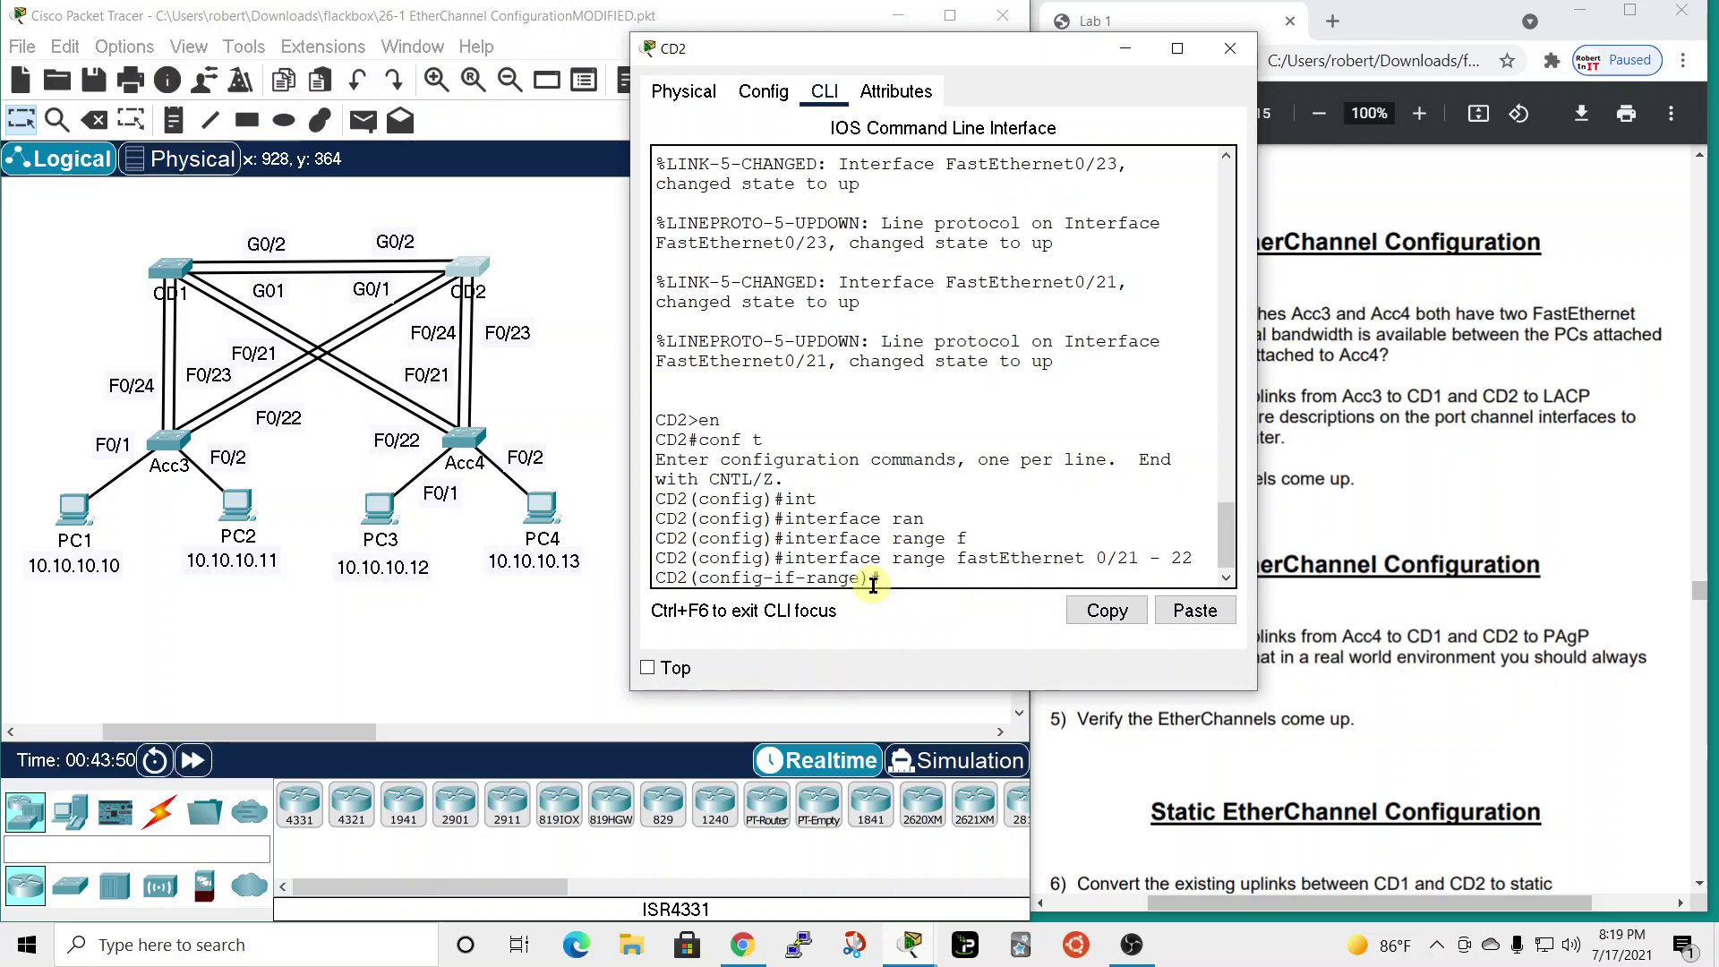
# - Assign CD2's selected interface range to channel-group 2 in LACP active mode
pyautogui.write('channel-grou')
pyautogui.press('Tab')
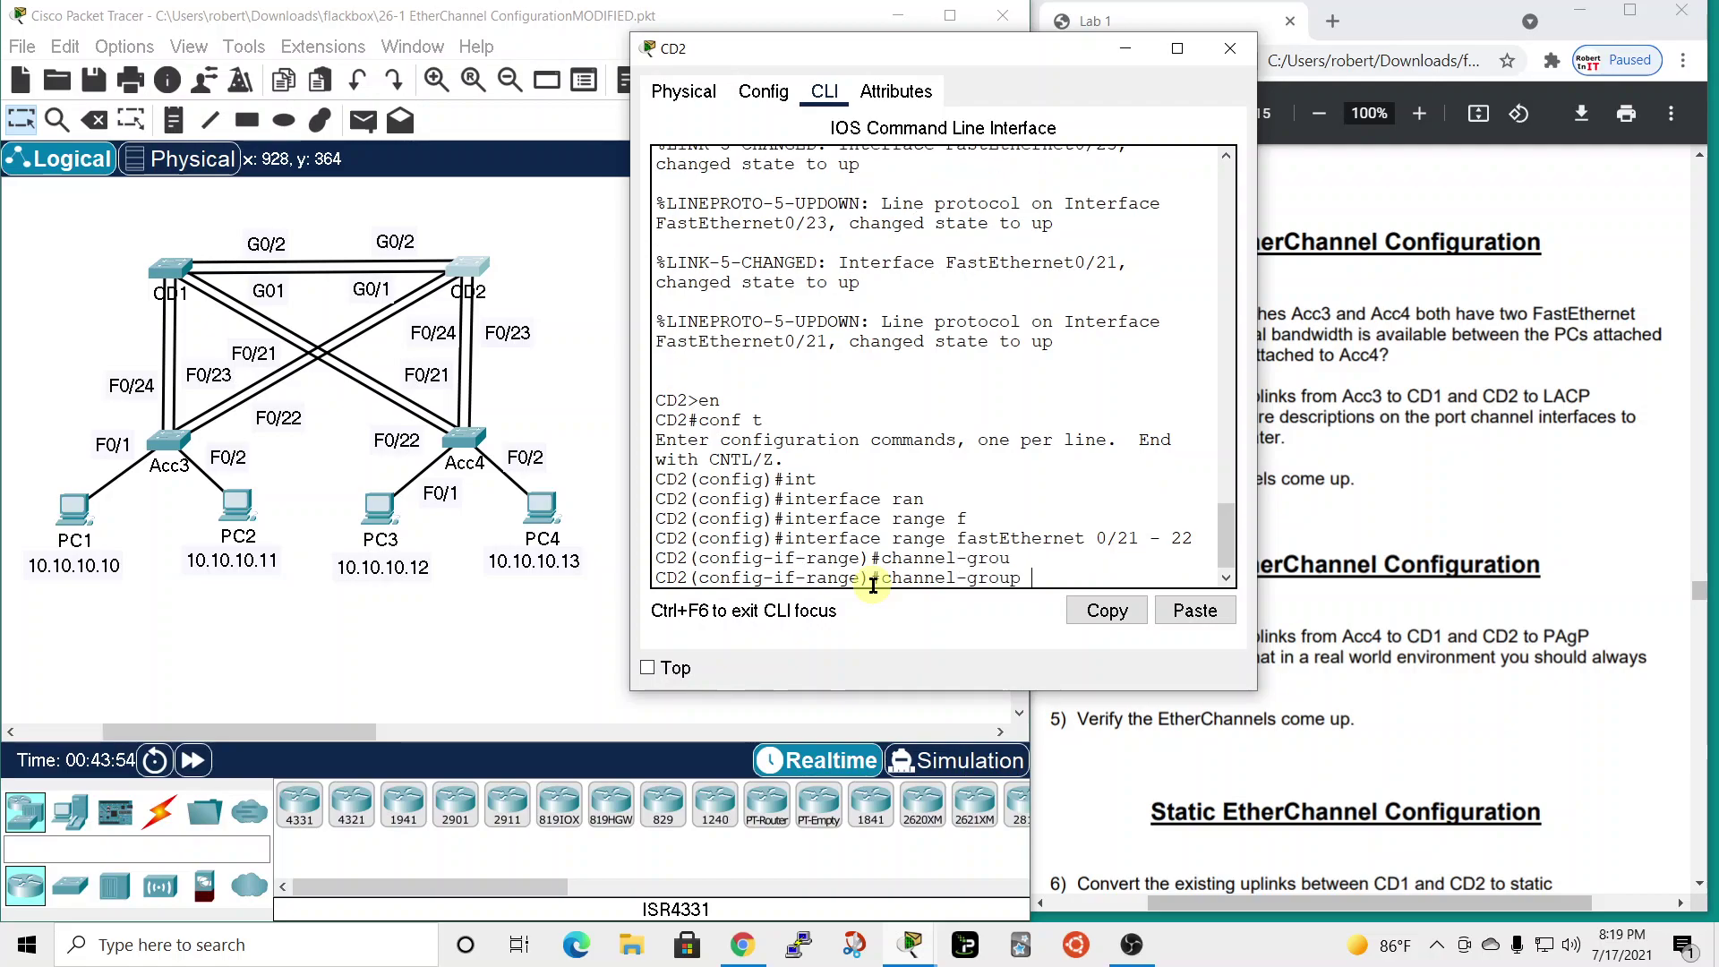
pyautogui.write('2 mode act')
pyautogui.press('Tab')
pyautogui.press('Return')
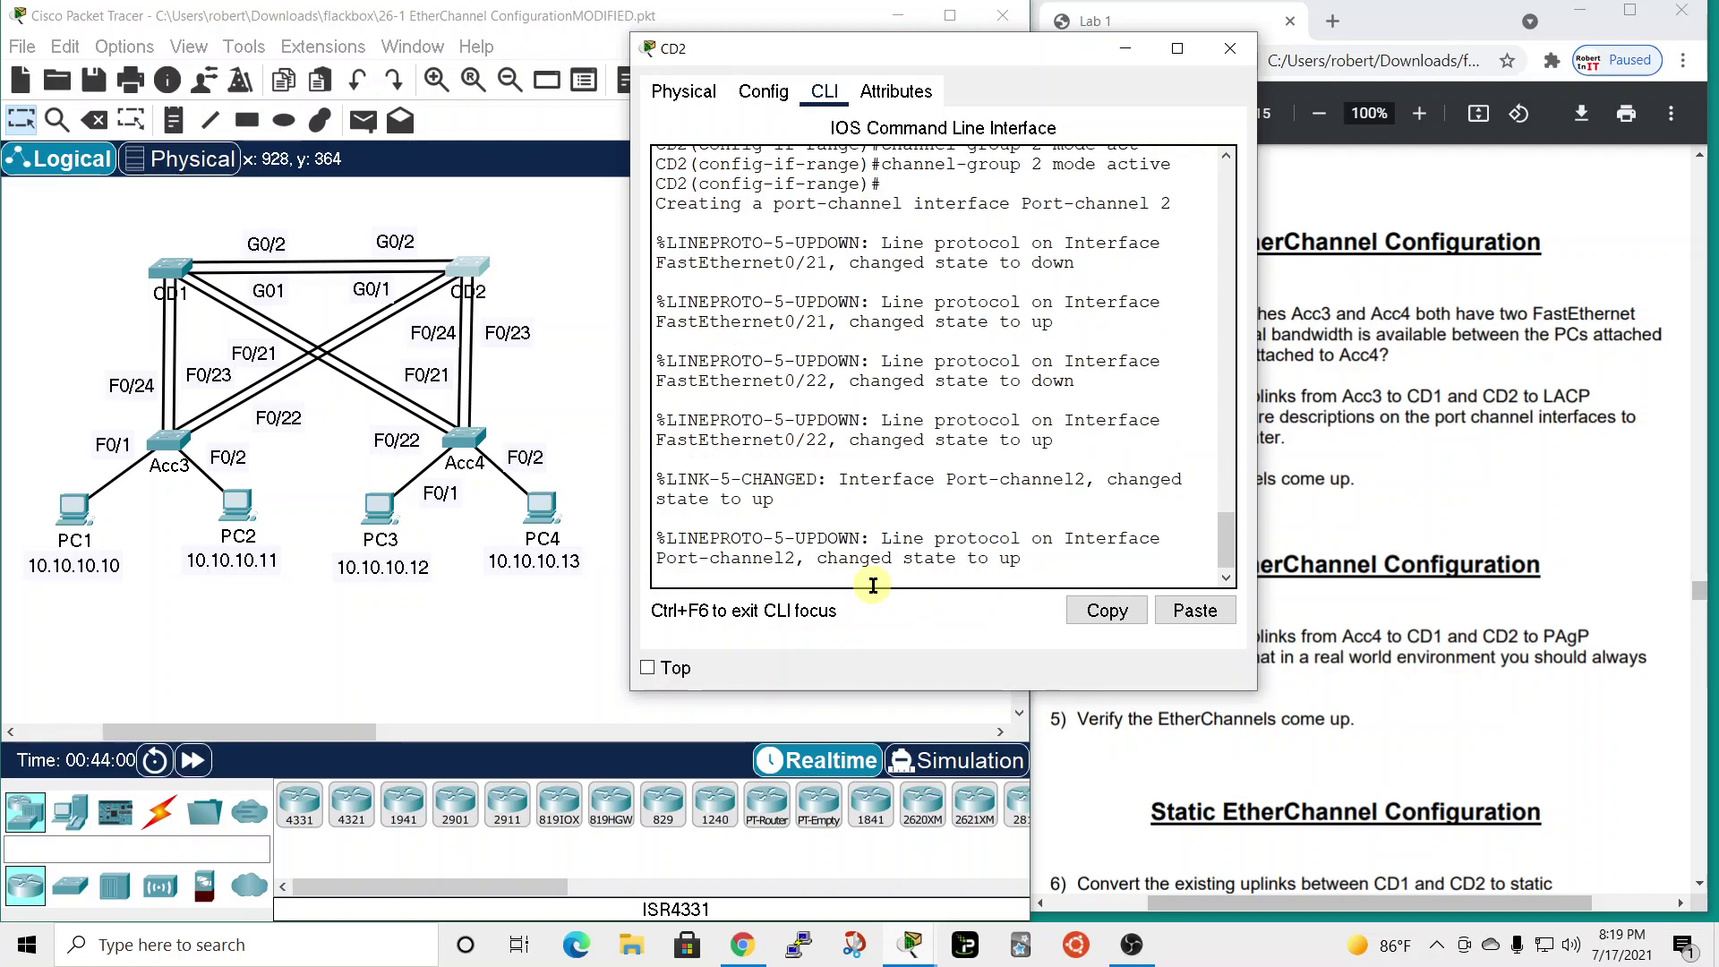
pyautogui.press('Return')
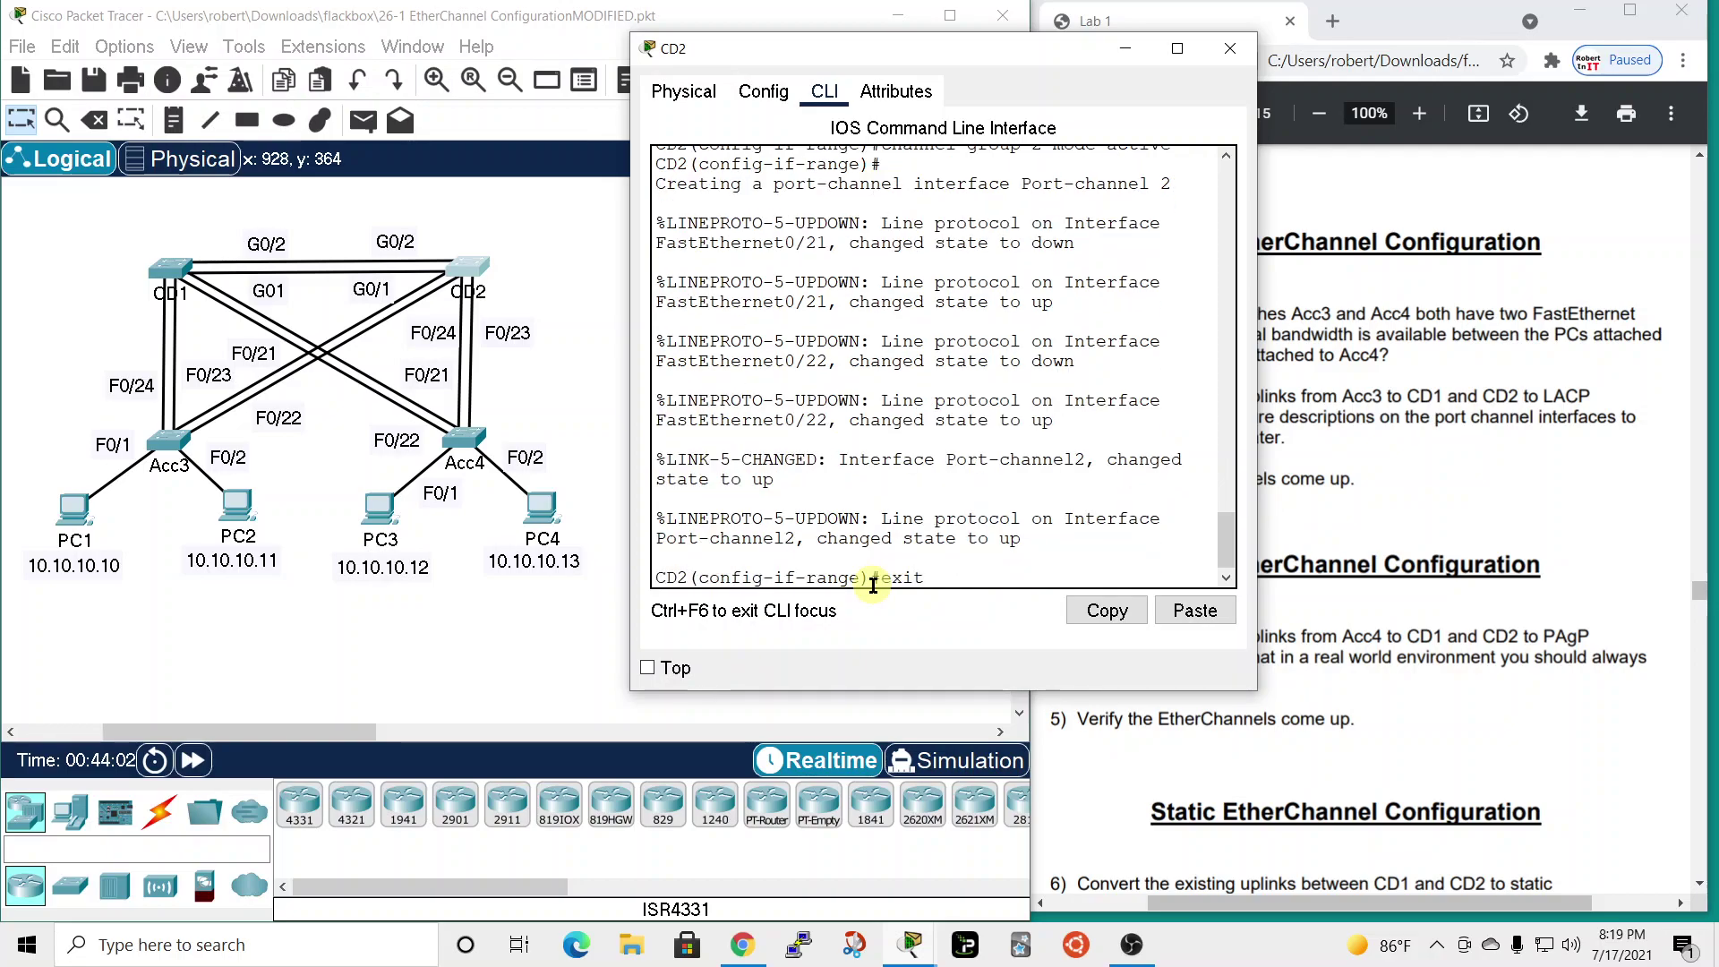
# - Leave the interface range and give CD2's port-channel 2 interface the description Connects to Acc3
pyautogui.write('exit')
pyautogui.press('Return')
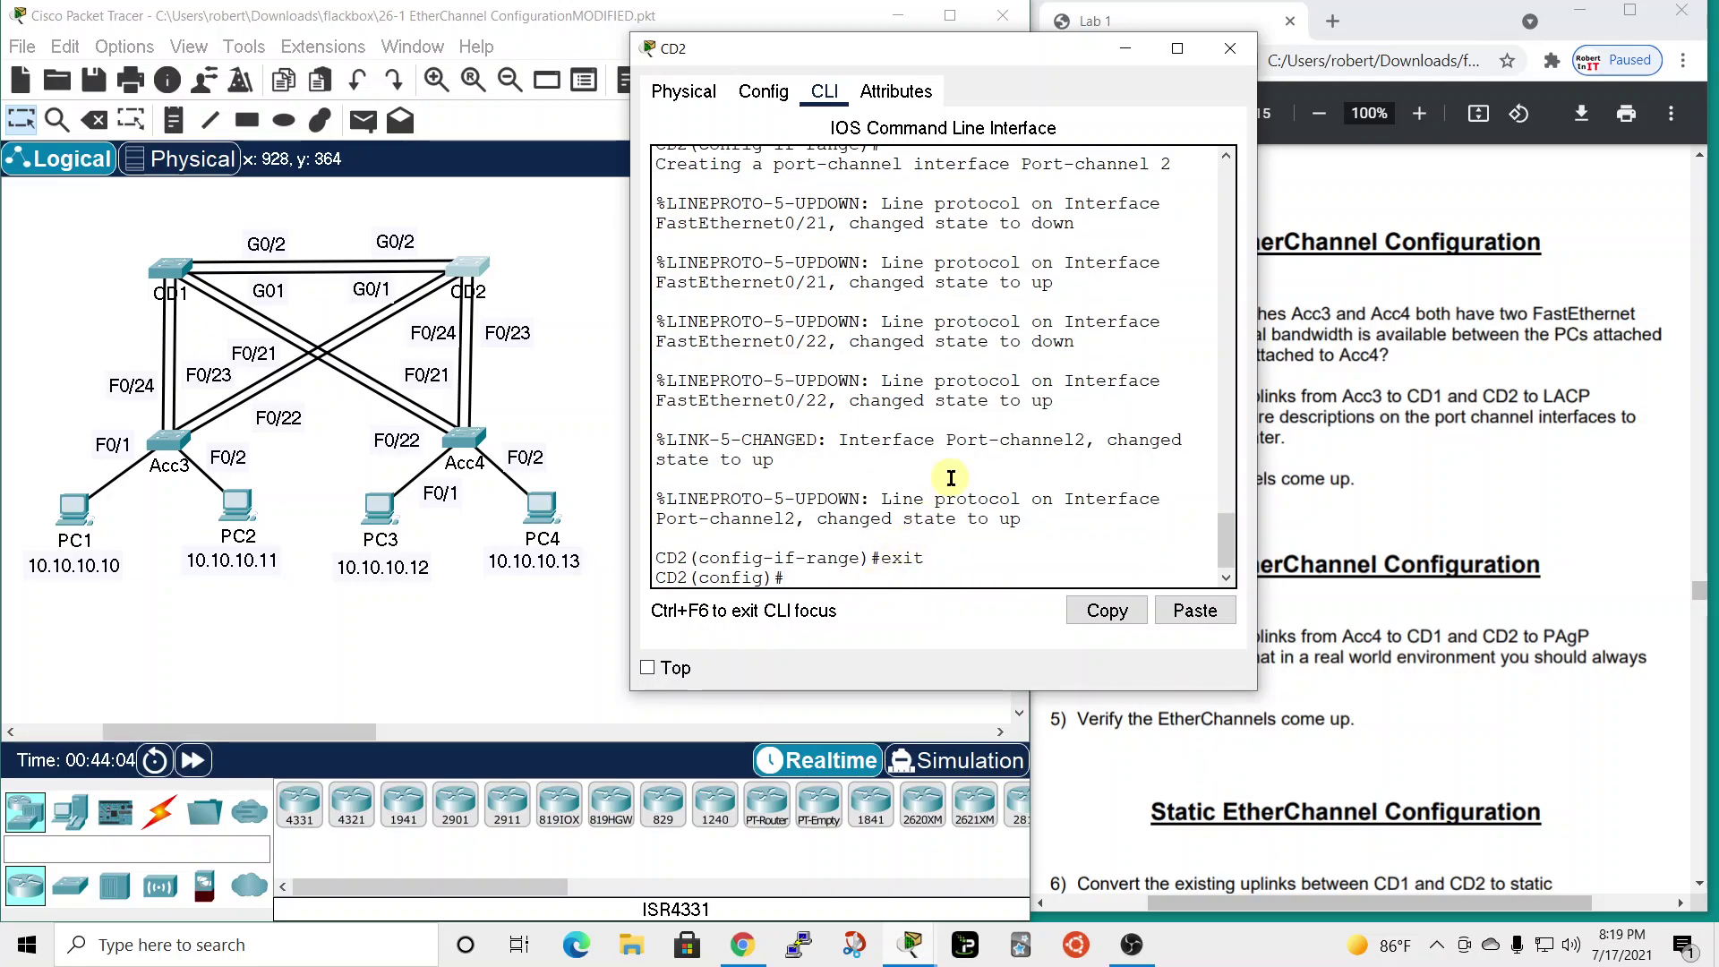
pyautogui.write('int')
pyautogui.press('Tab')
pyautogui.write('port')
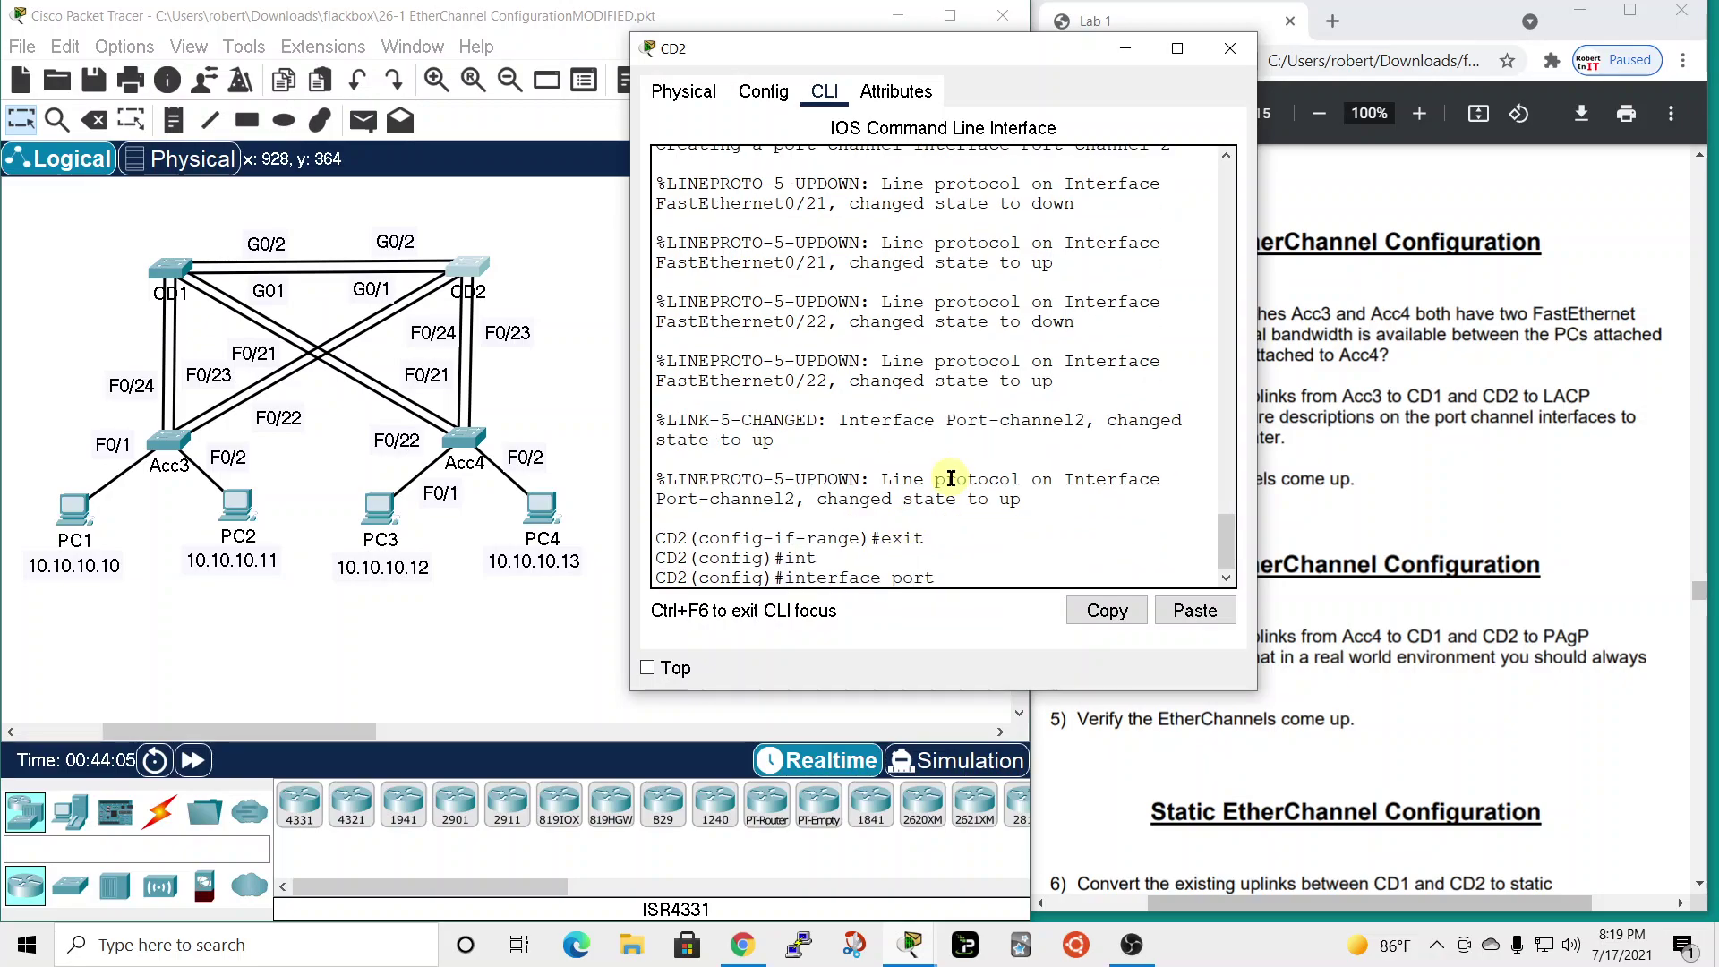
pyautogui.press('Tab')
pyautogui.write('2')
pyautogui.press('Return')
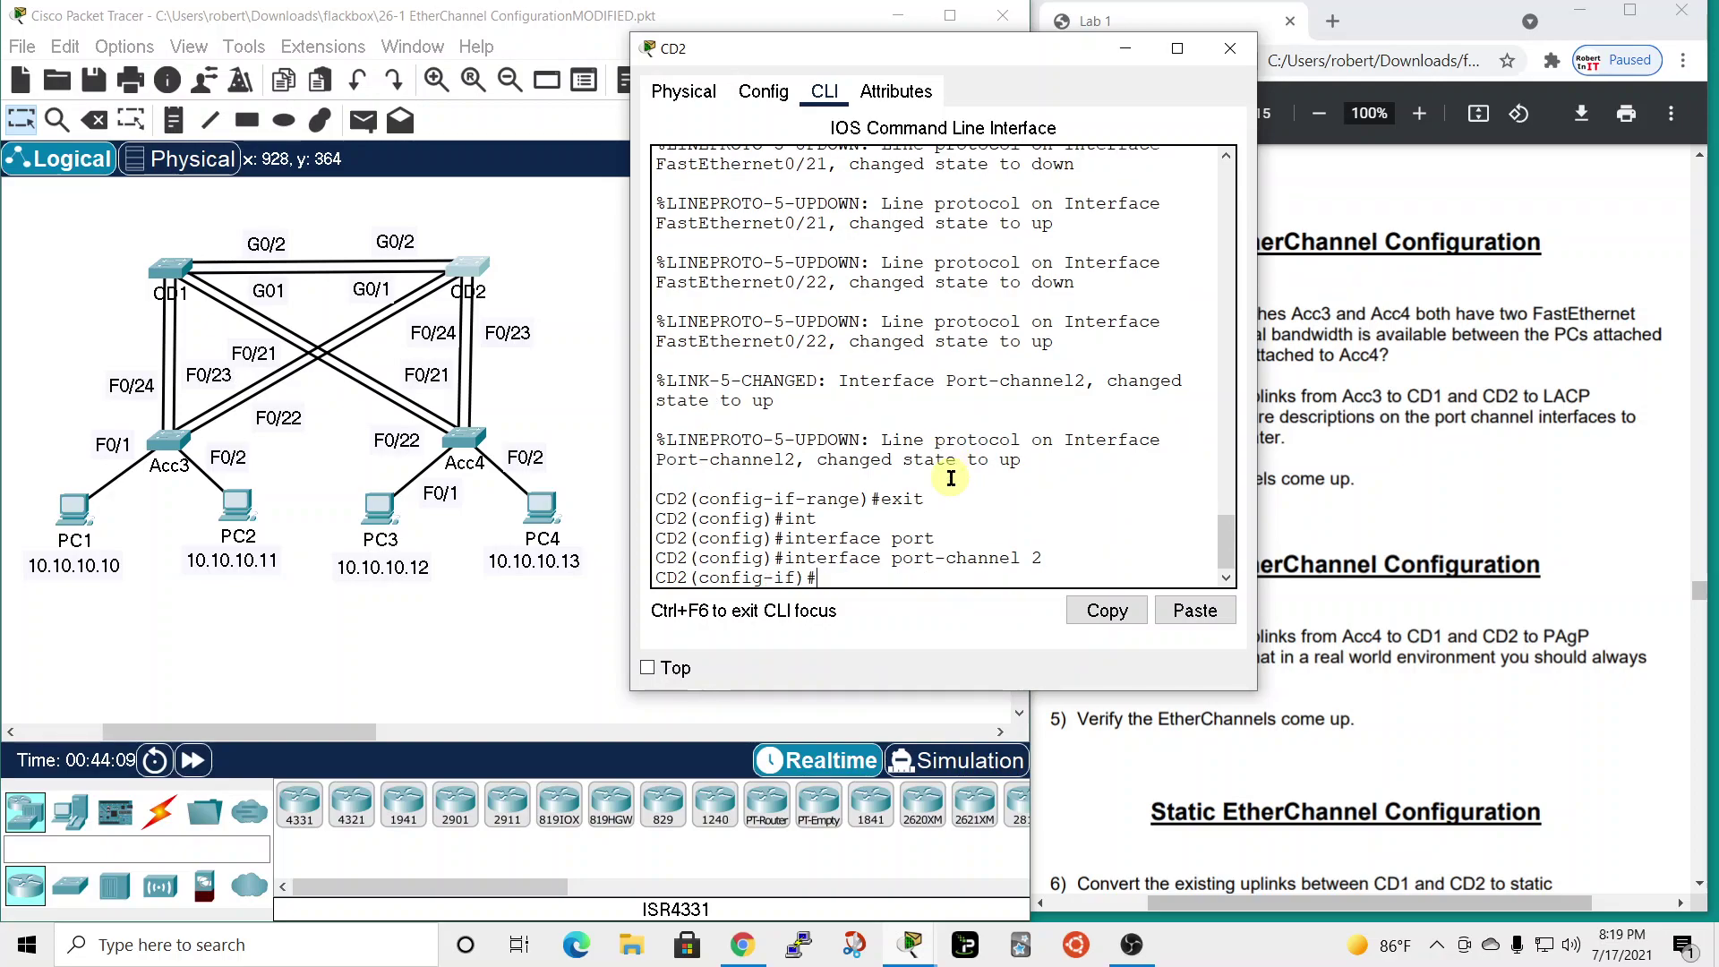
pyautogui.write('description ')
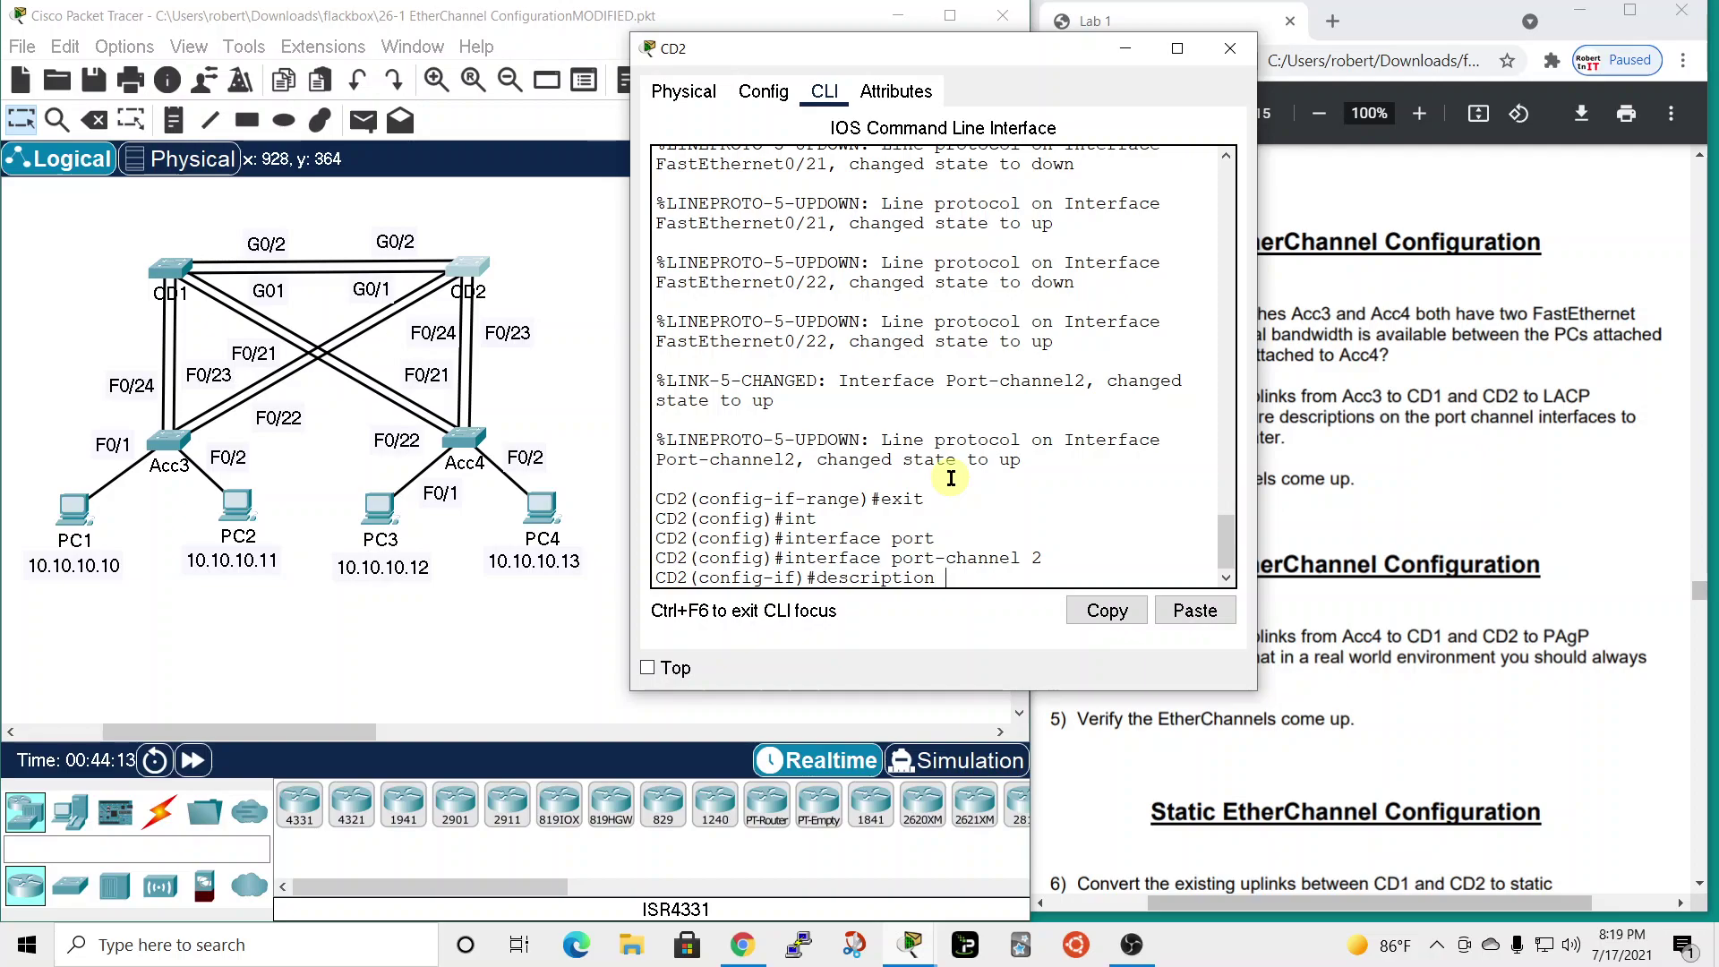
pyautogui.write('Connects to Acc 3')
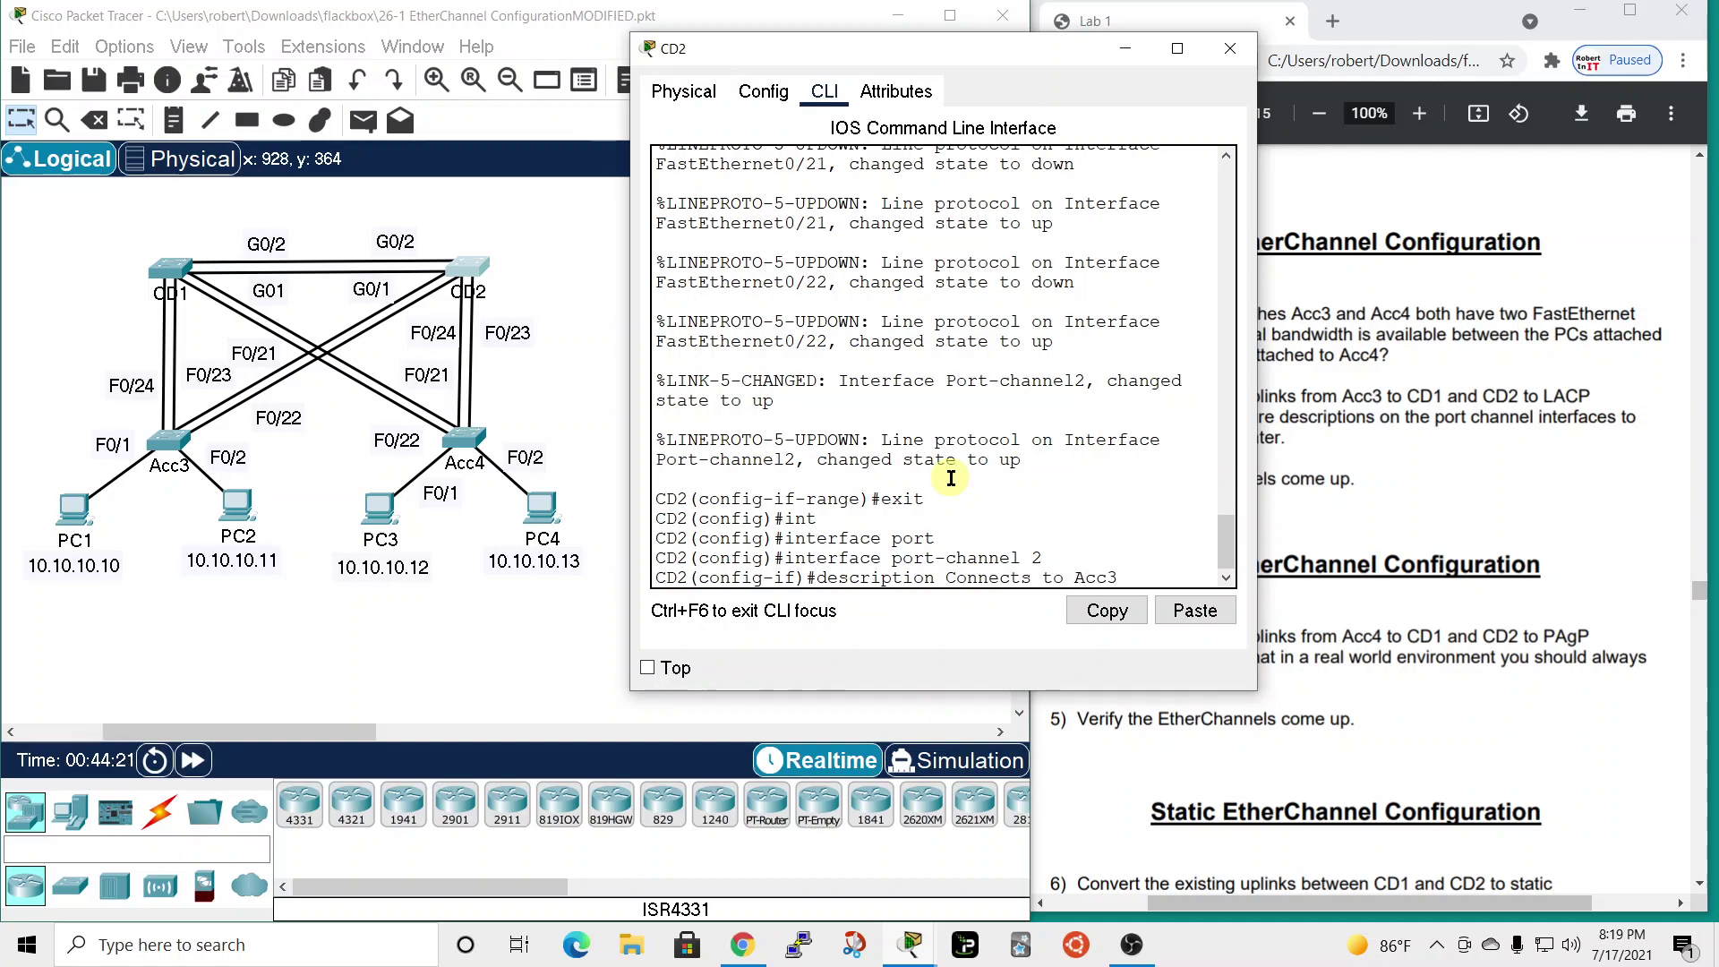
pyautogui.press('Return')
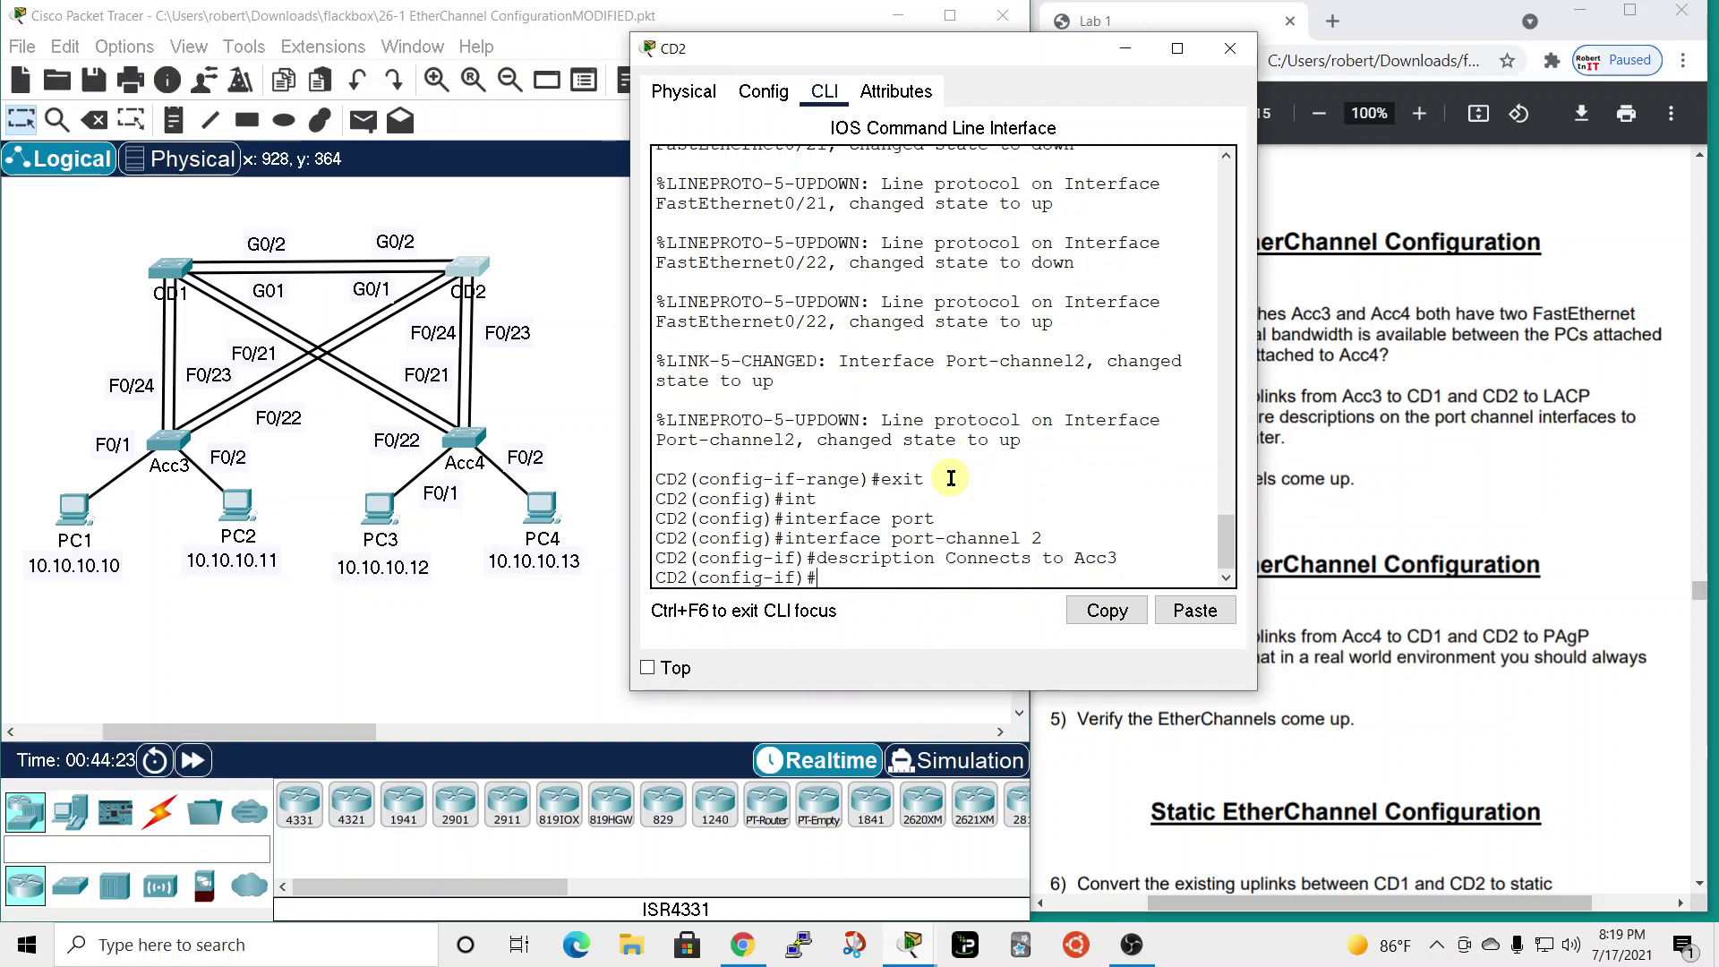
# - Set CD2's port-channel 2 interface to trunk mode with switchport mode trunk
pyautogui.write('switch')
pyautogui.press('Tab')
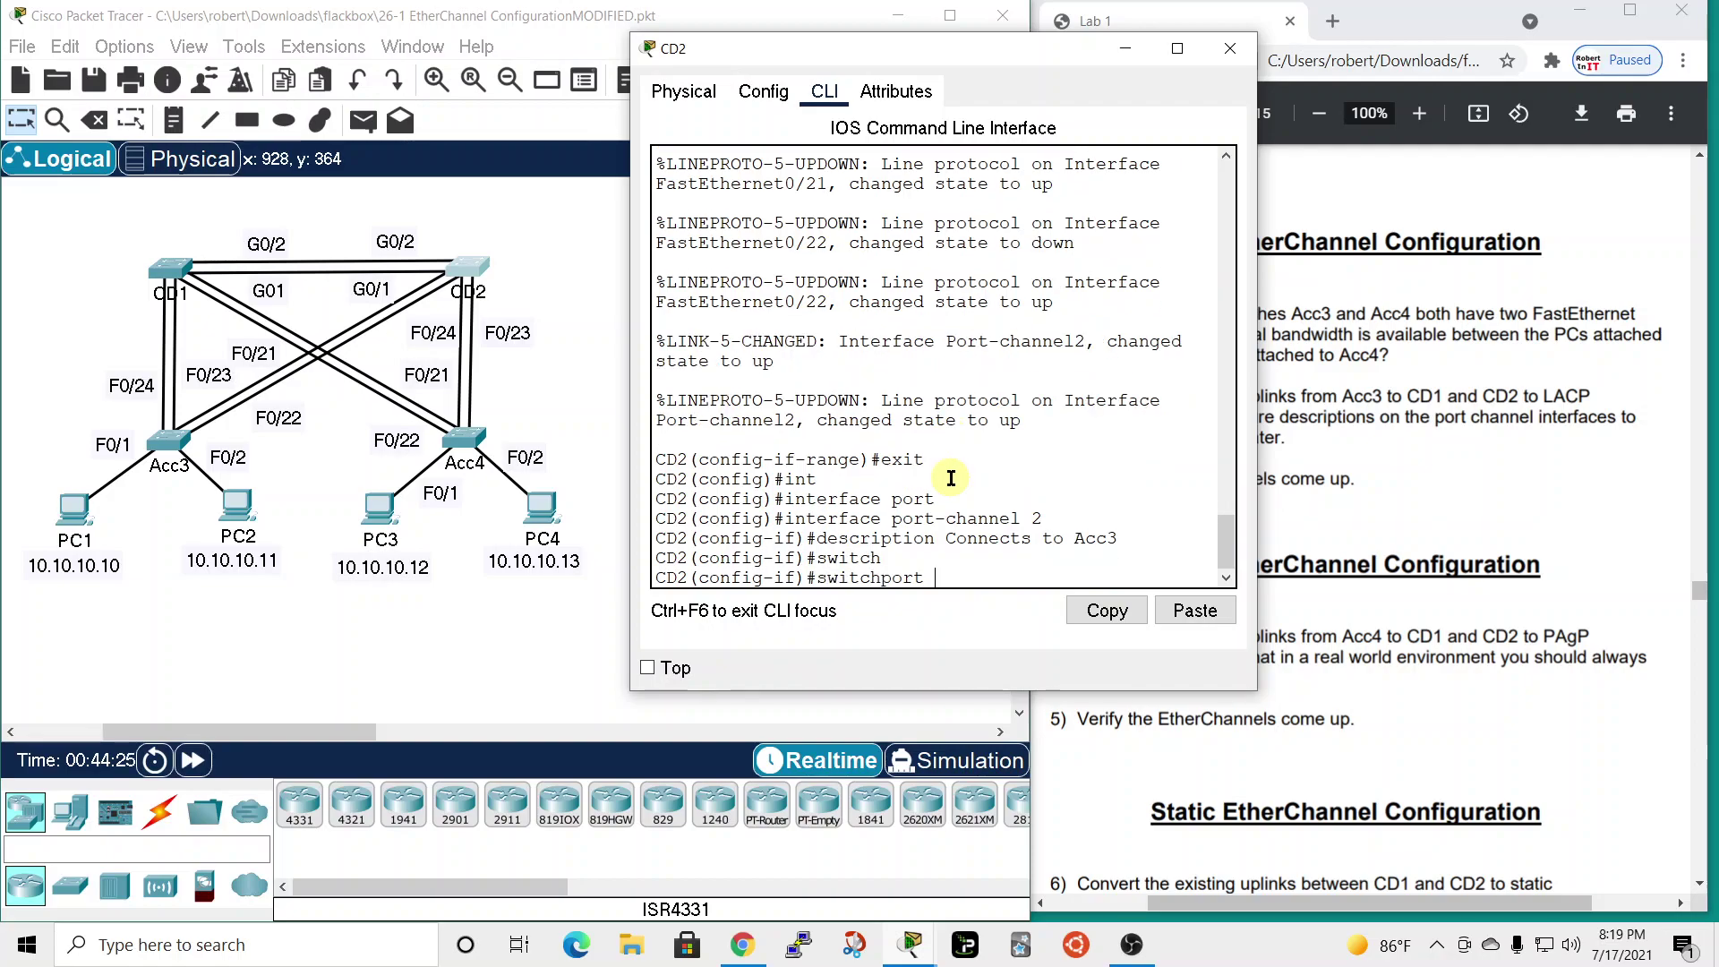
pyautogui.write('mod3')
pyautogui.press('Tab')
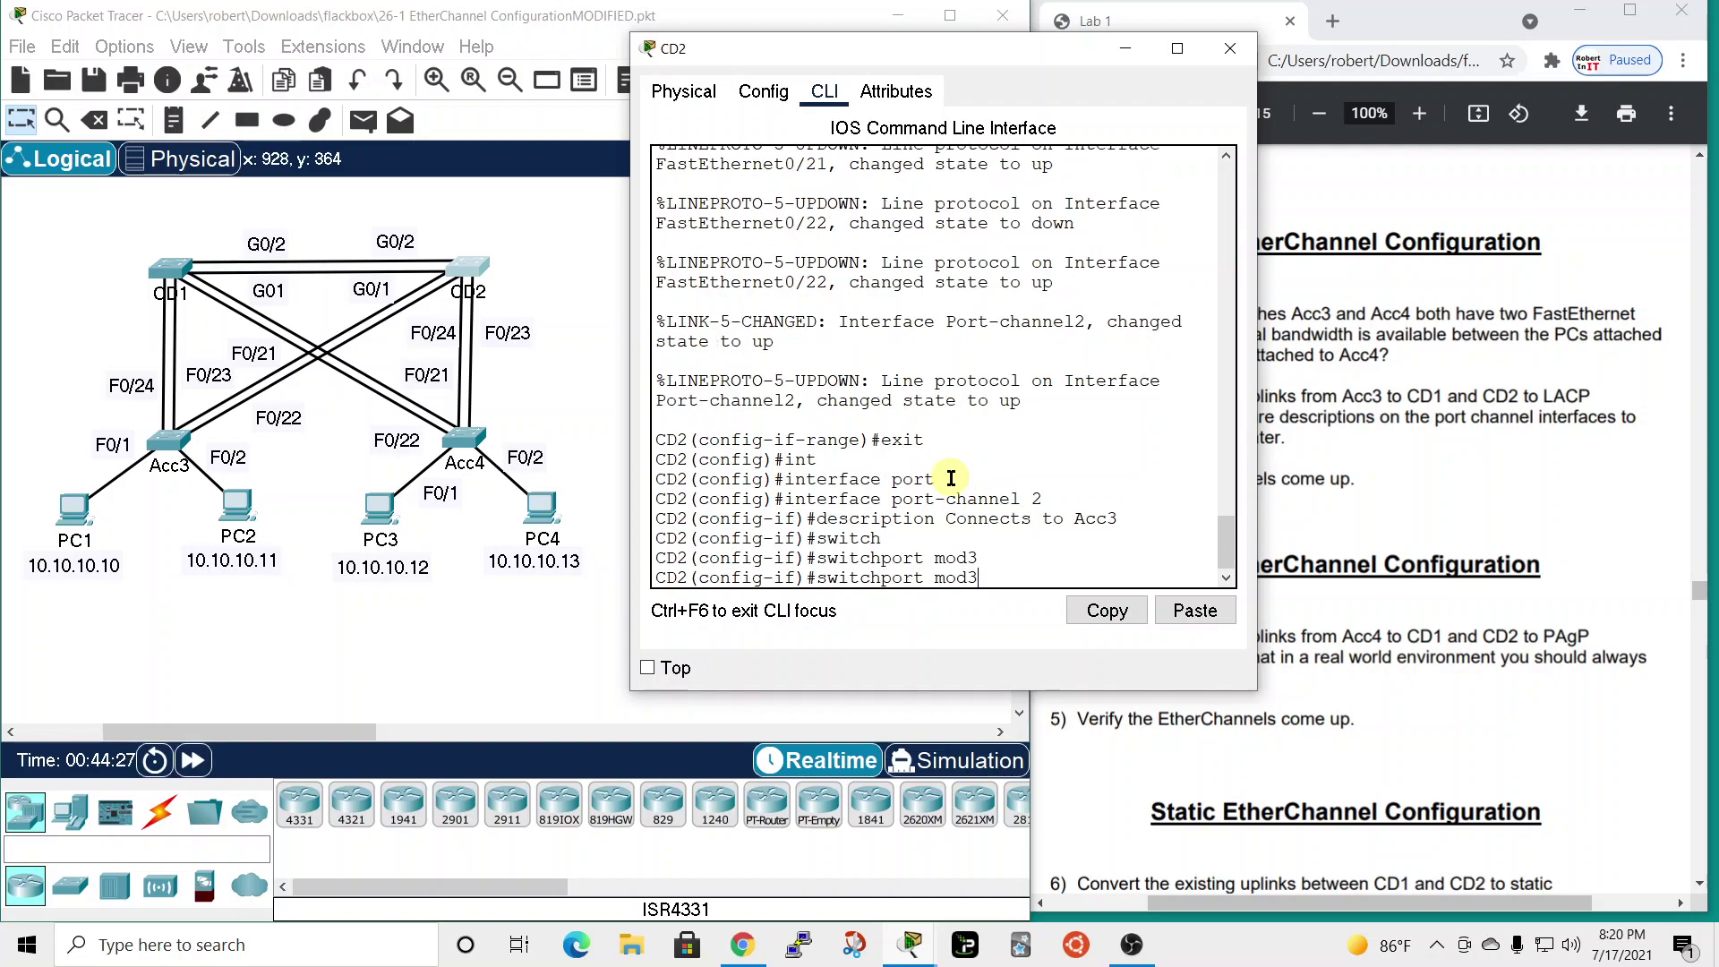
pyautogui.write('e')
pyautogui.press('Tab')
pyautogui.write('tr')
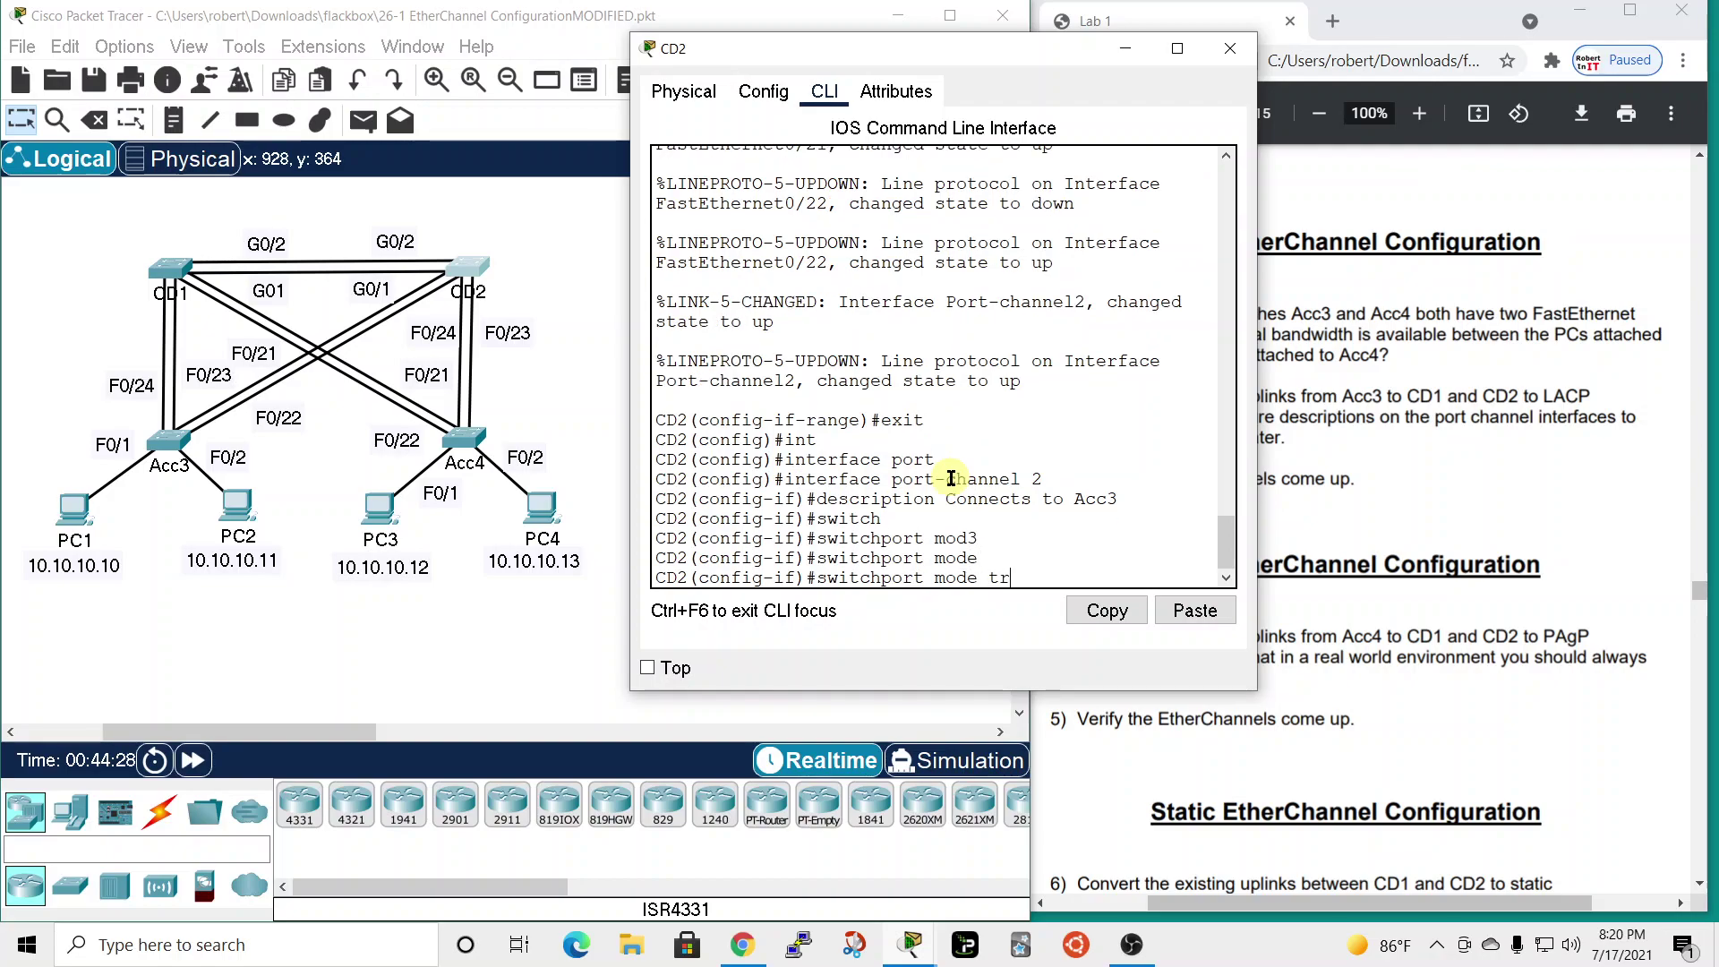
pyautogui.press('Tab')
pyautogui.press('Return')
# - Set the trunk native VLAN on CD2's port-channel 2 to 199
pyautogui.write('switch')
pyautogui.press('Tab')
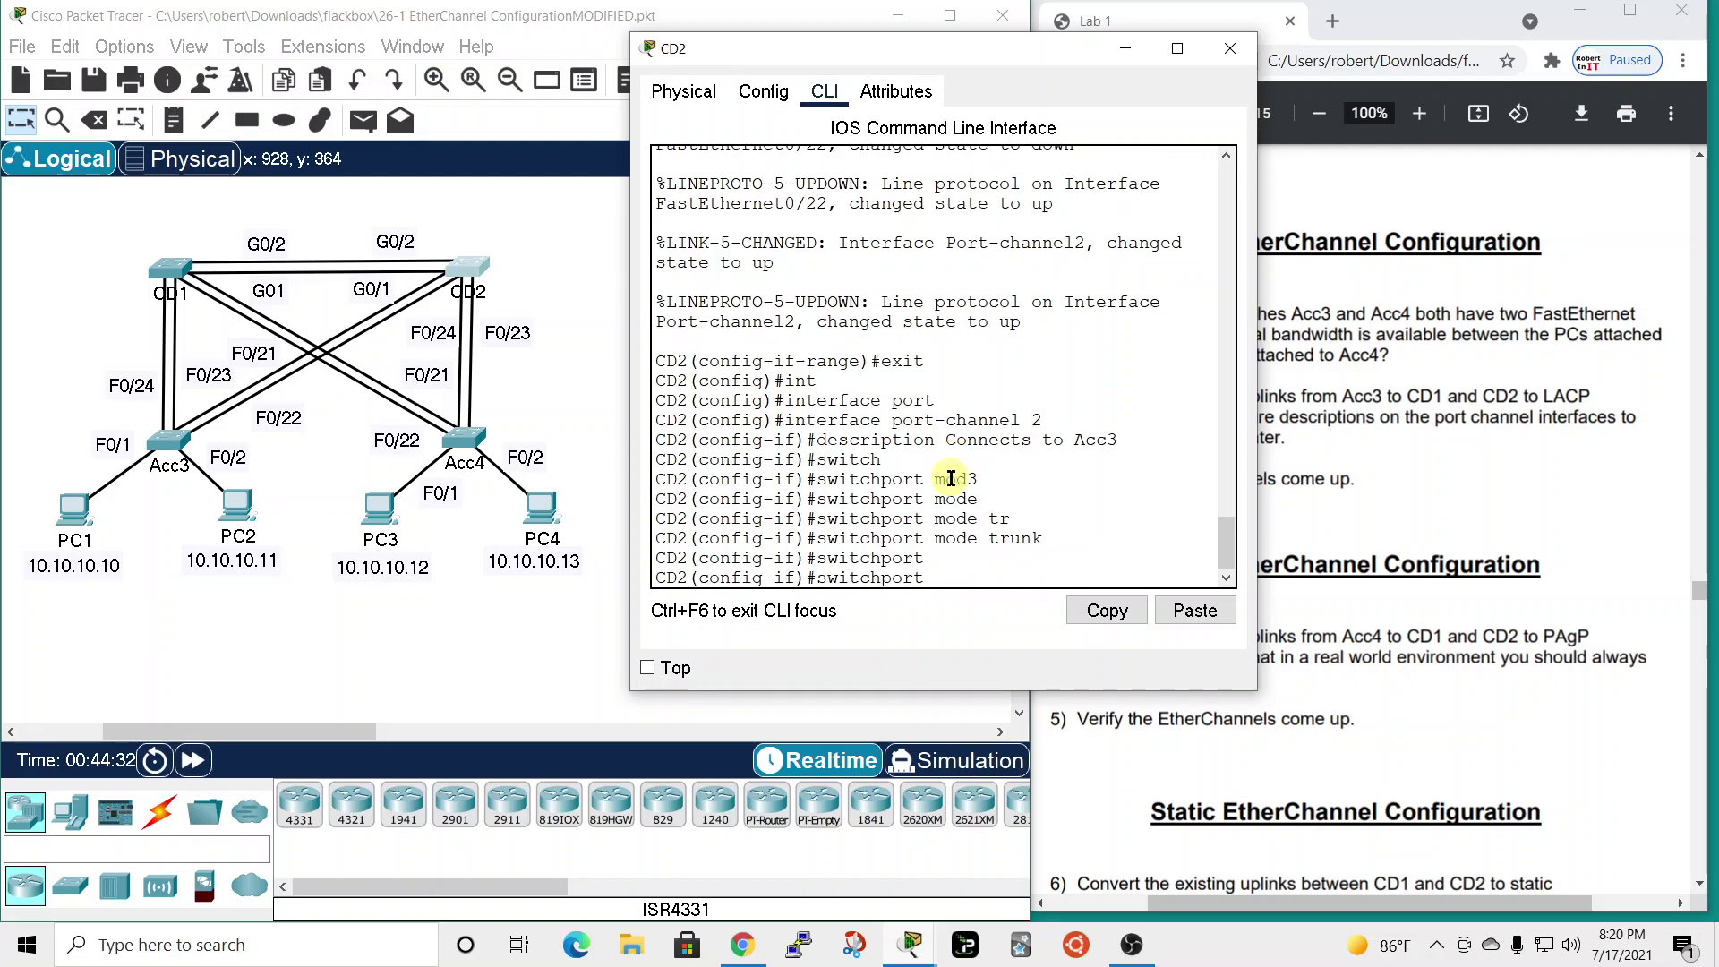
pyautogui.write('trun')
pyautogui.press('Tab')
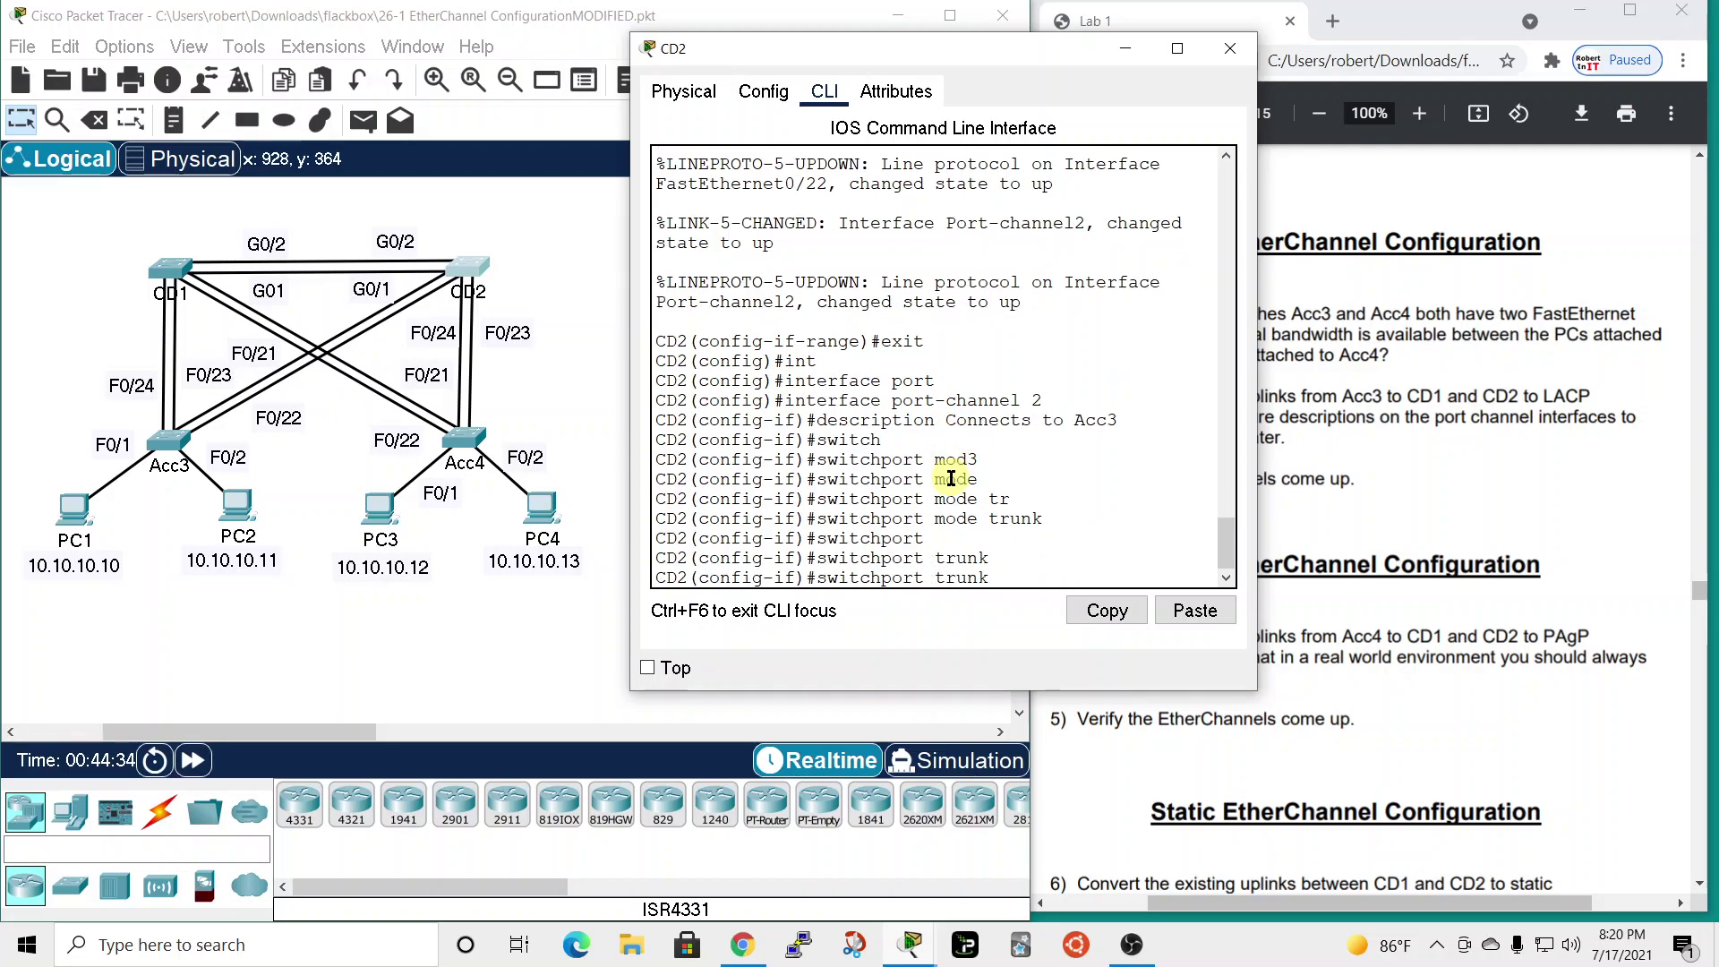
pyautogui.write('nat')
pyautogui.press('Tab')
pyautogui.write('vla')
pyautogui.press('Tab')
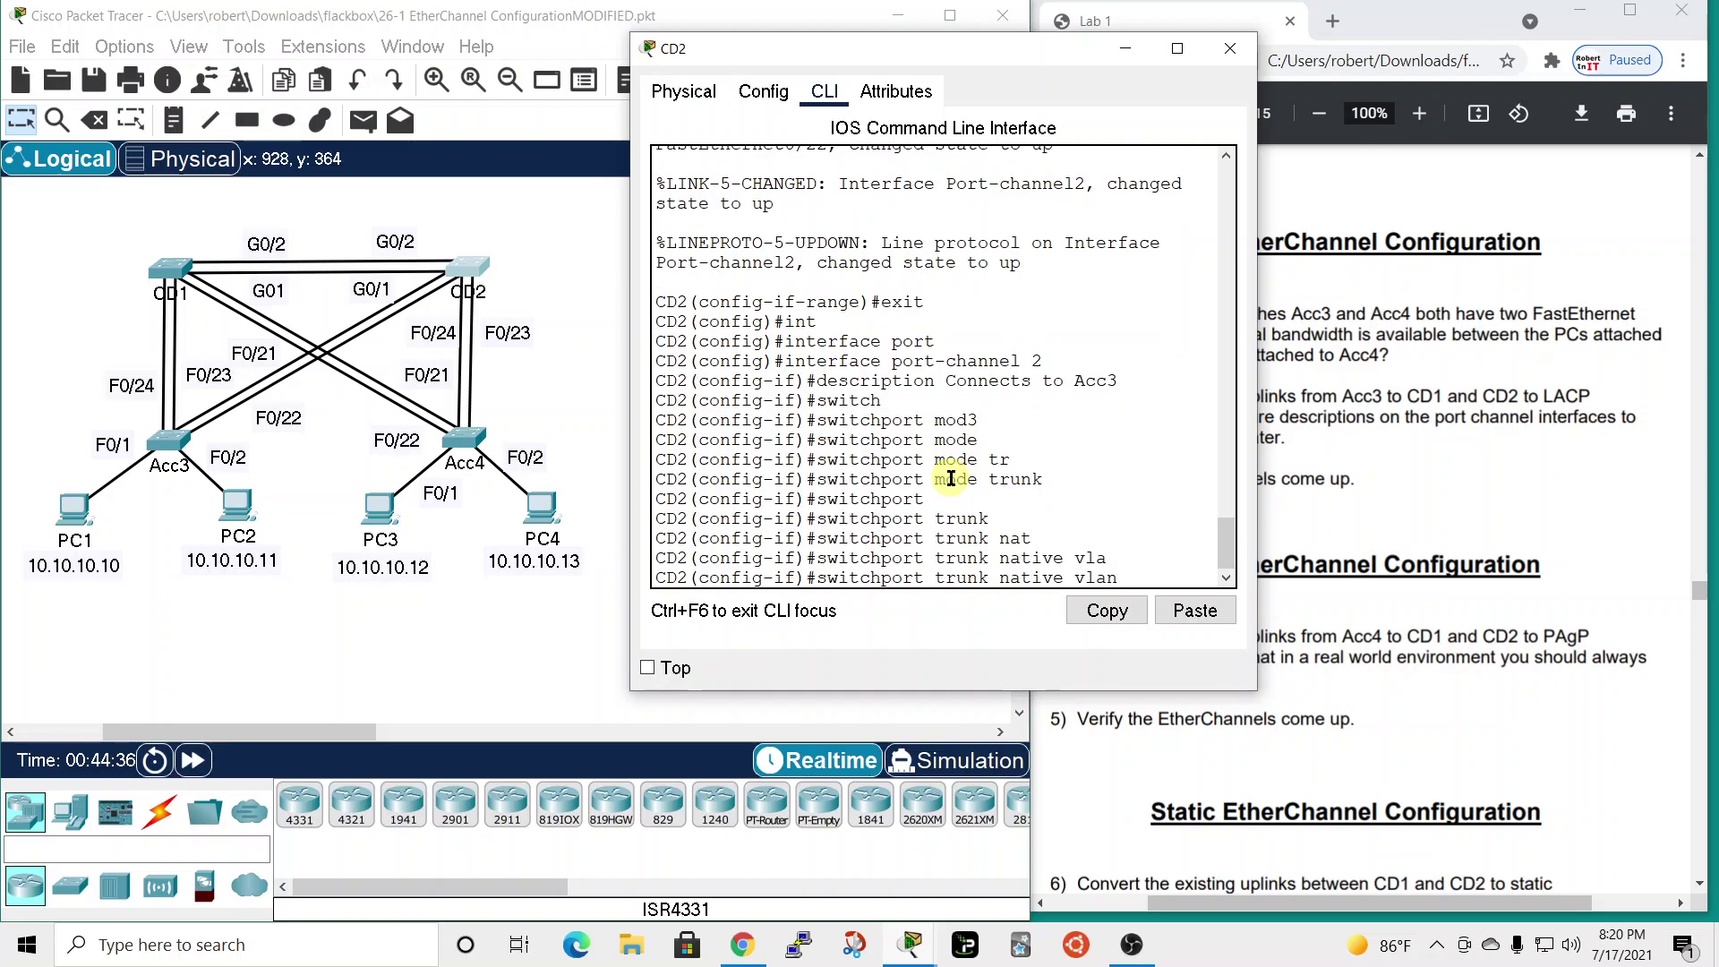
pyautogui.write('199')
pyautogui.press('Return')
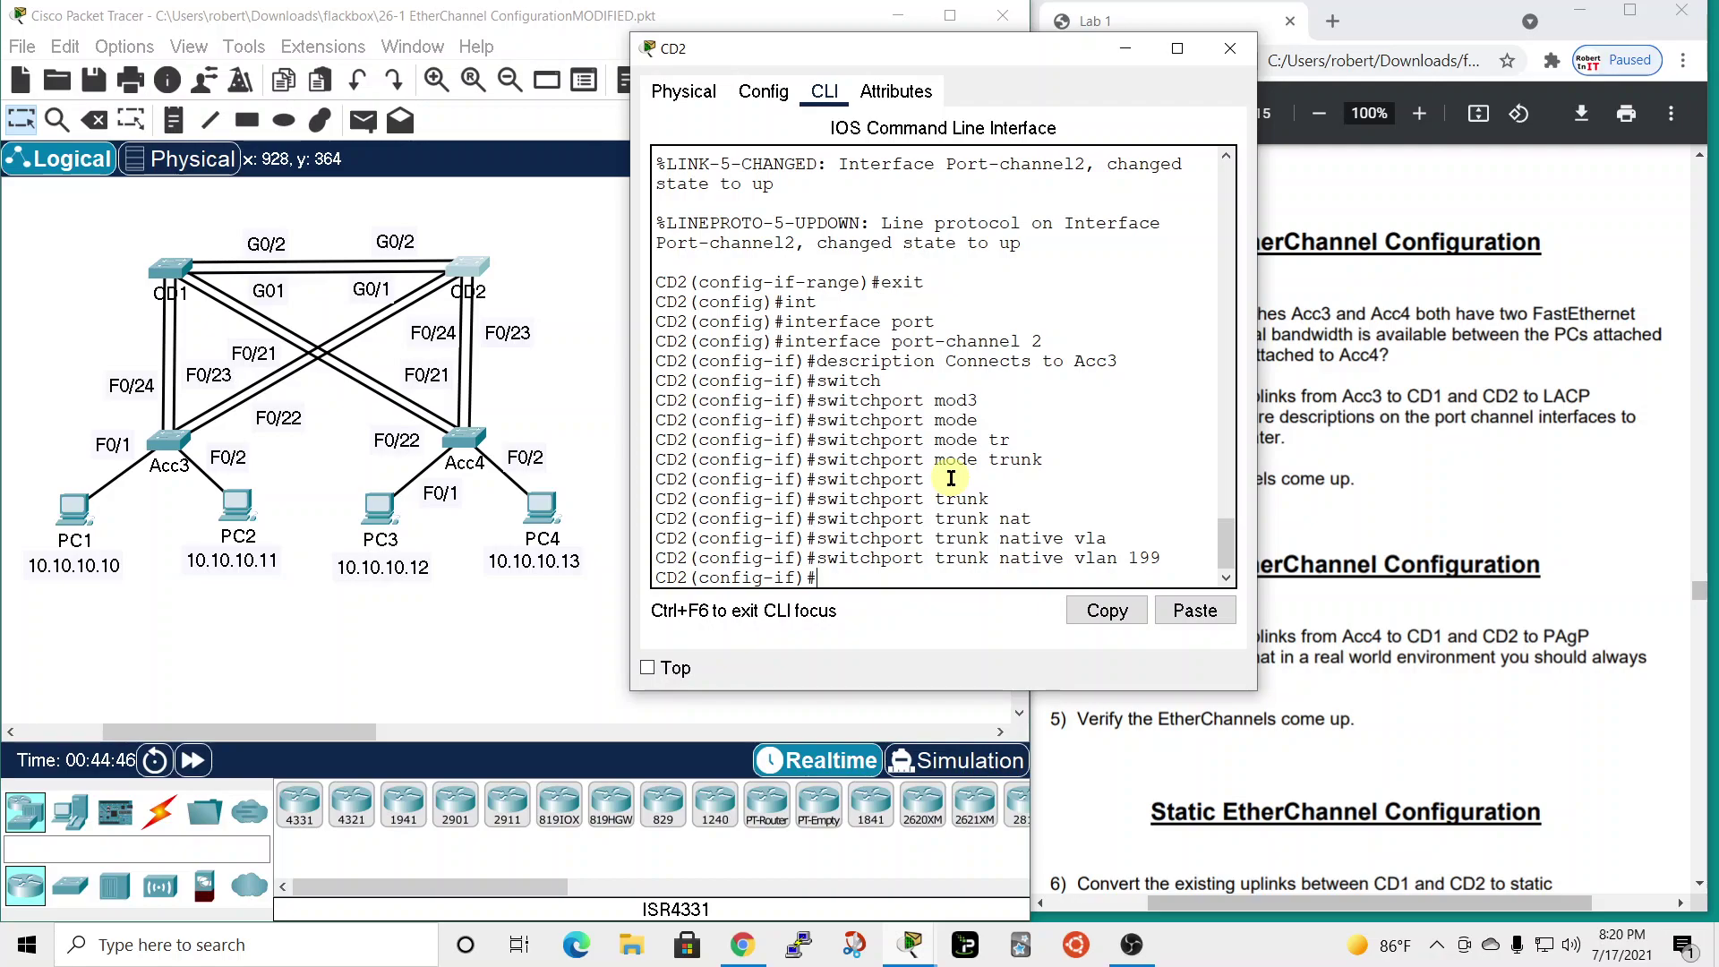
# - Close CD2's console, reopen Acc3's command line and return it to privileged EXEC mode
pyautogui.moveTo(1023, 49); pyautogui.dragTo(725, 42)
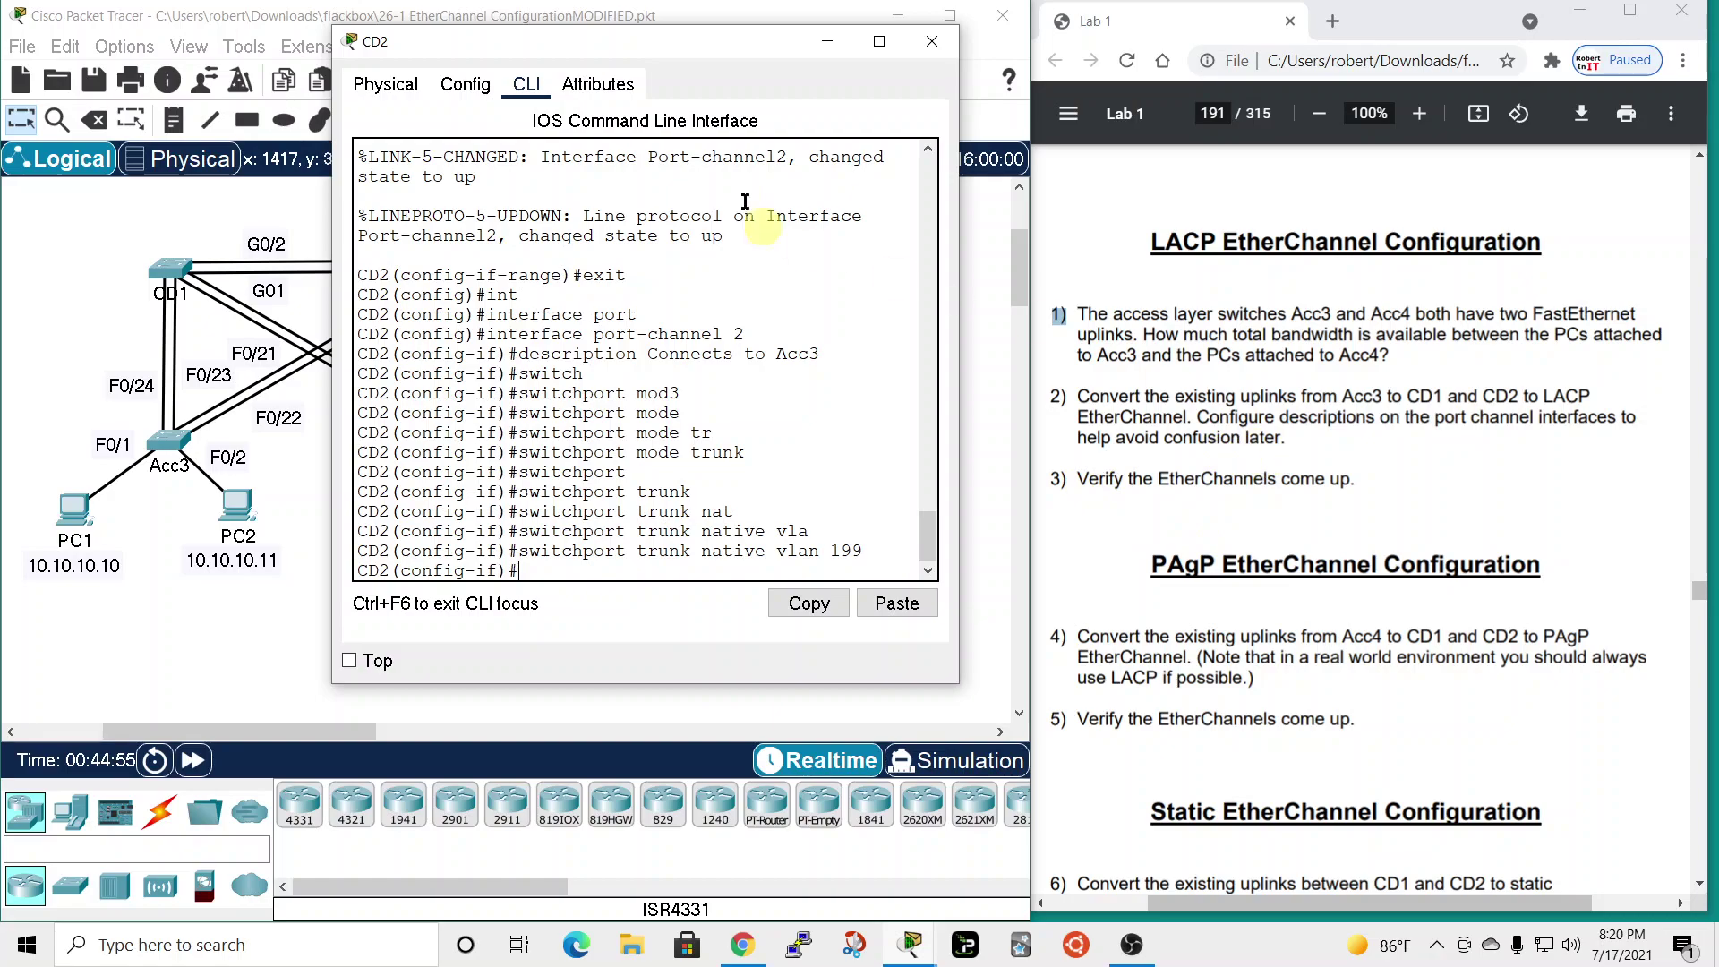
pyautogui.moveTo(716, 47); pyautogui.dragTo(798, 48)
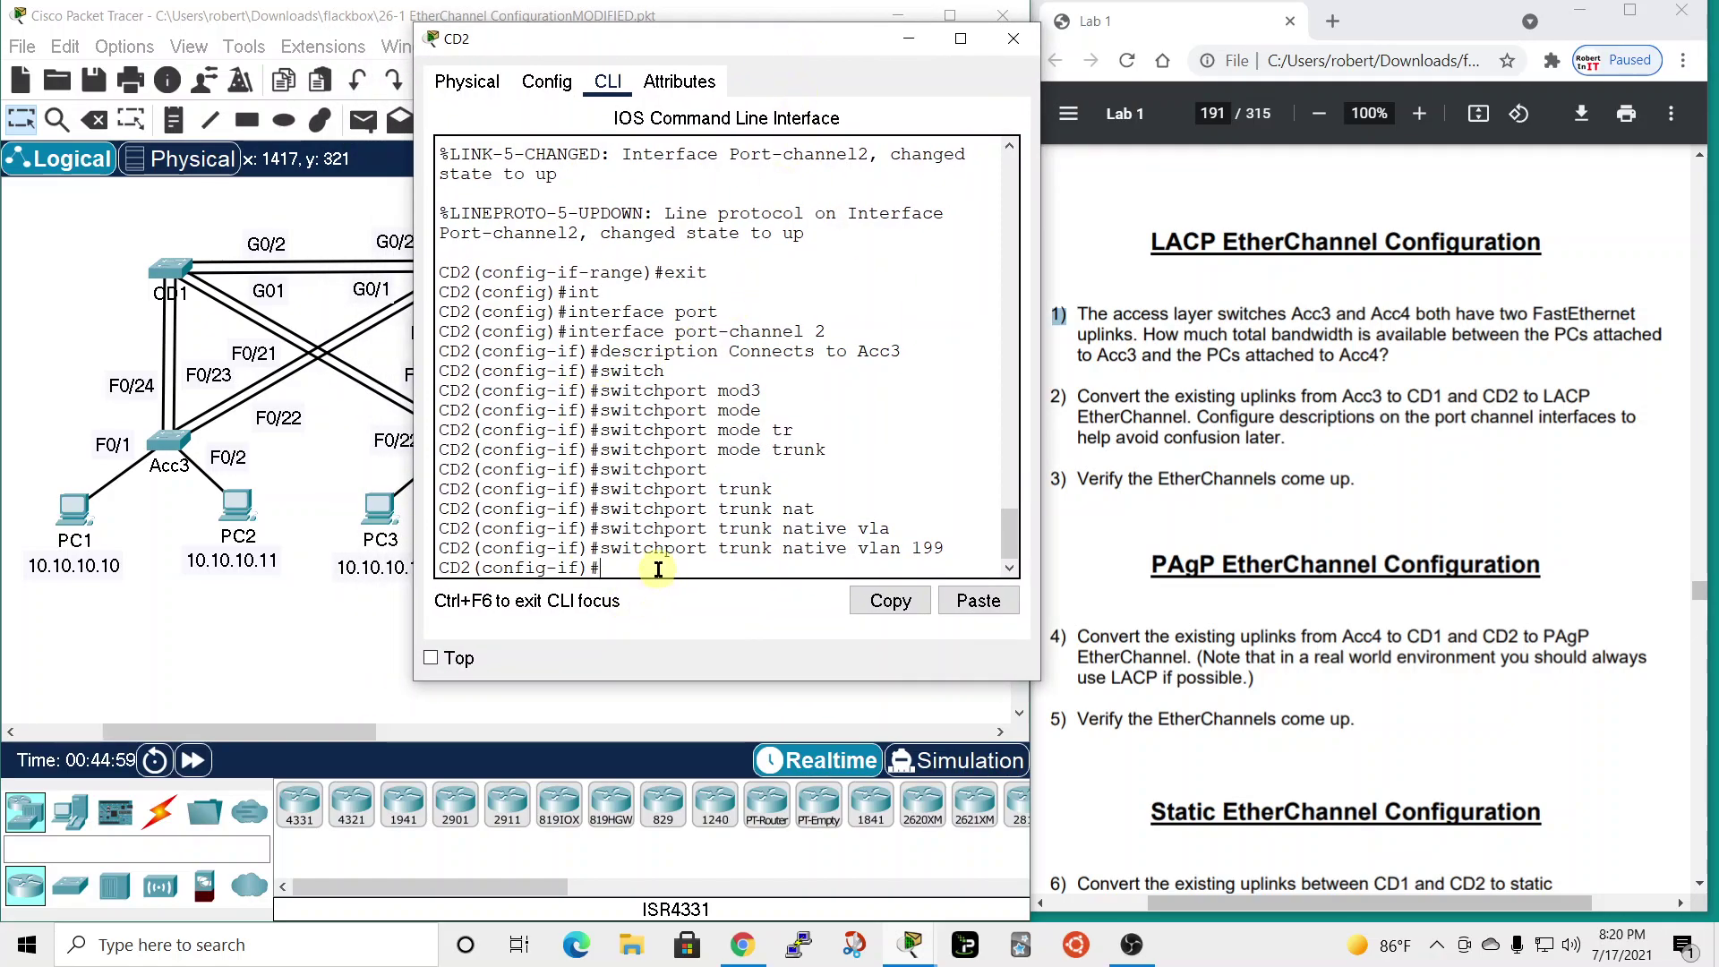
pyautogui.click(1013, 38)
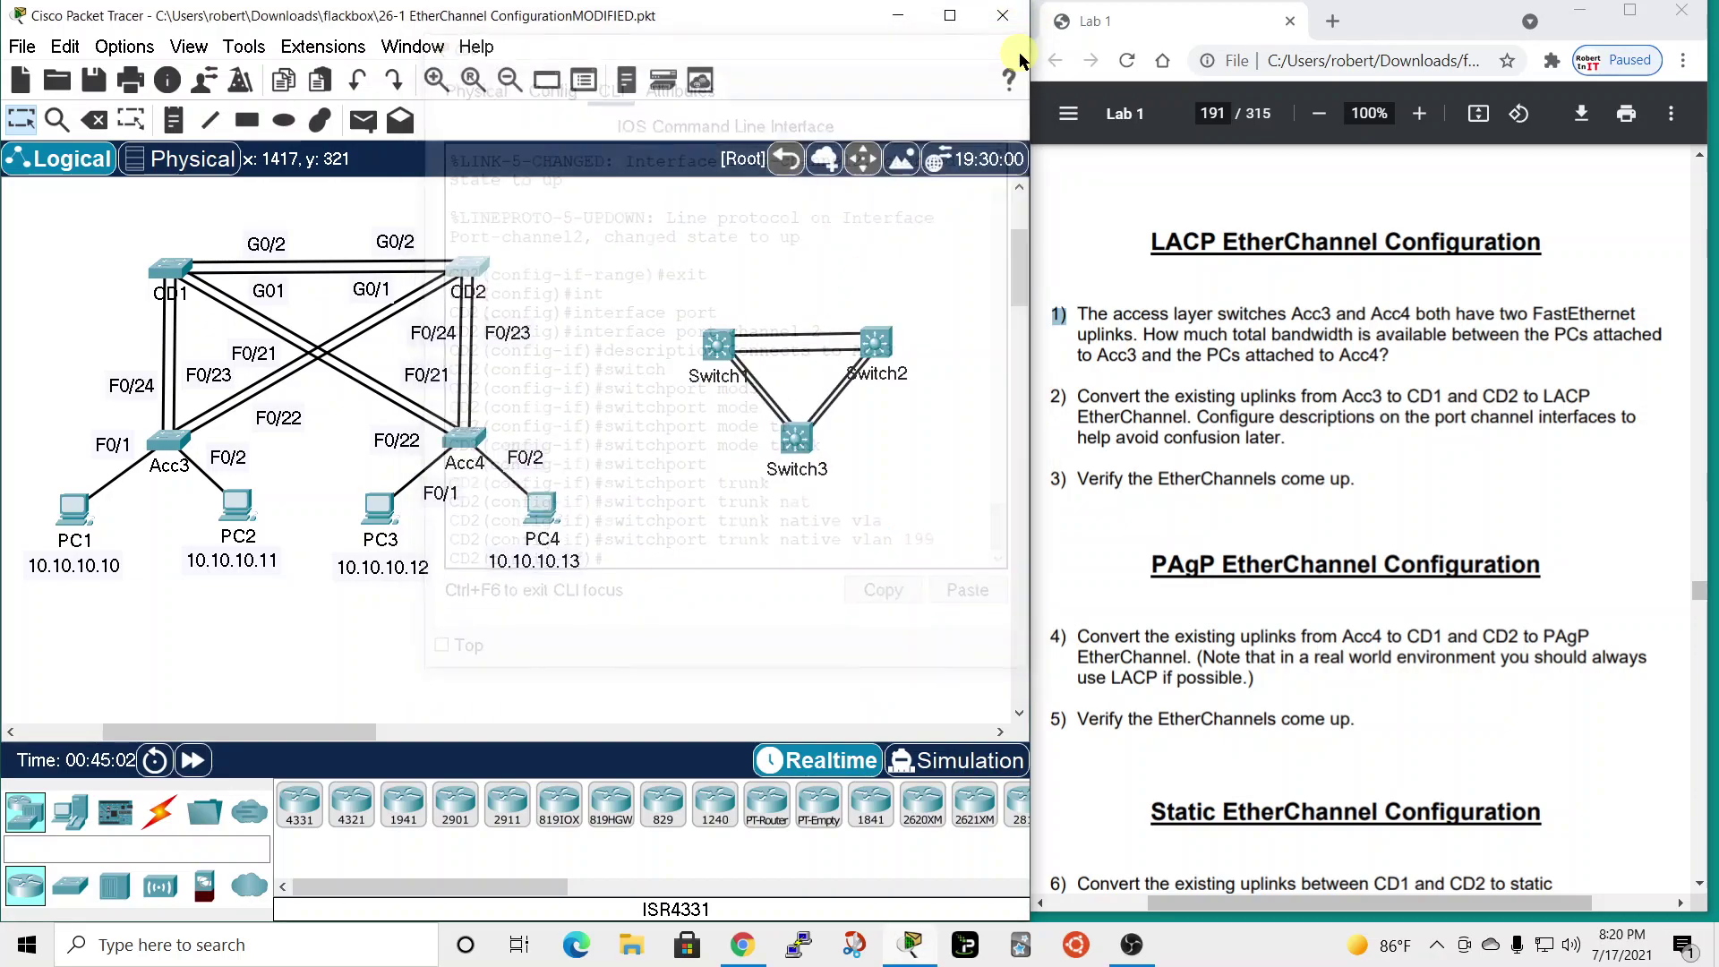
pyautogui.click(159, 445)
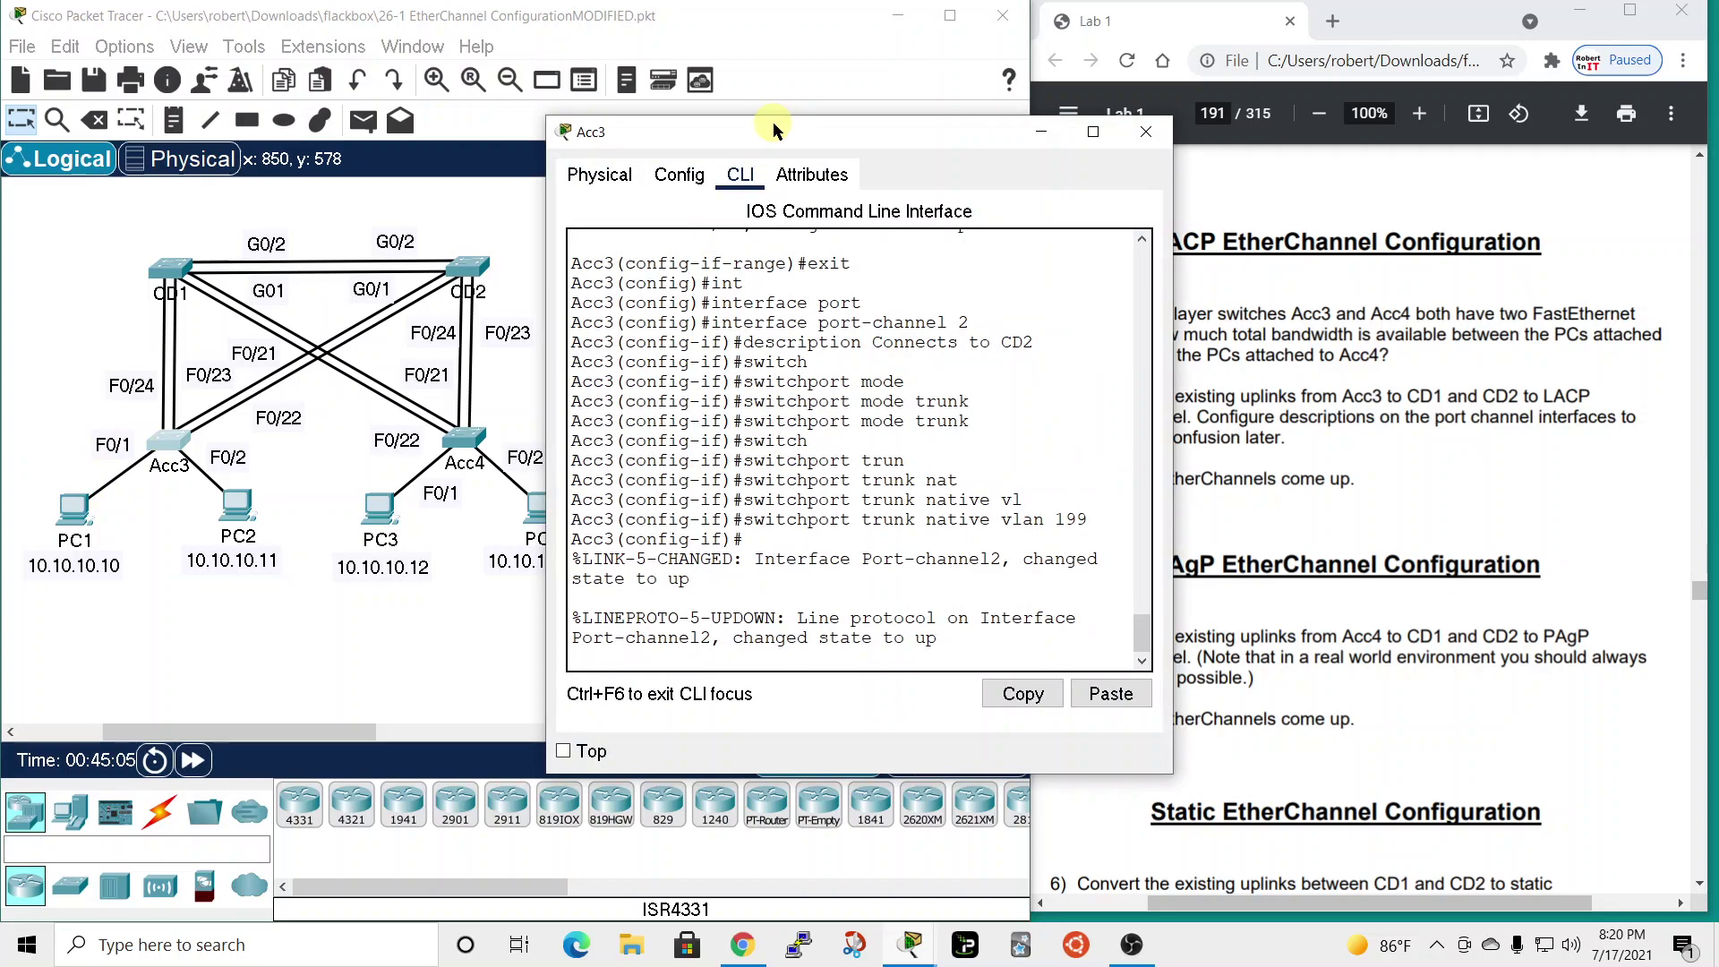
pyautogui.moveTo(773, 130); pyautogui.dragTo(626, 33)
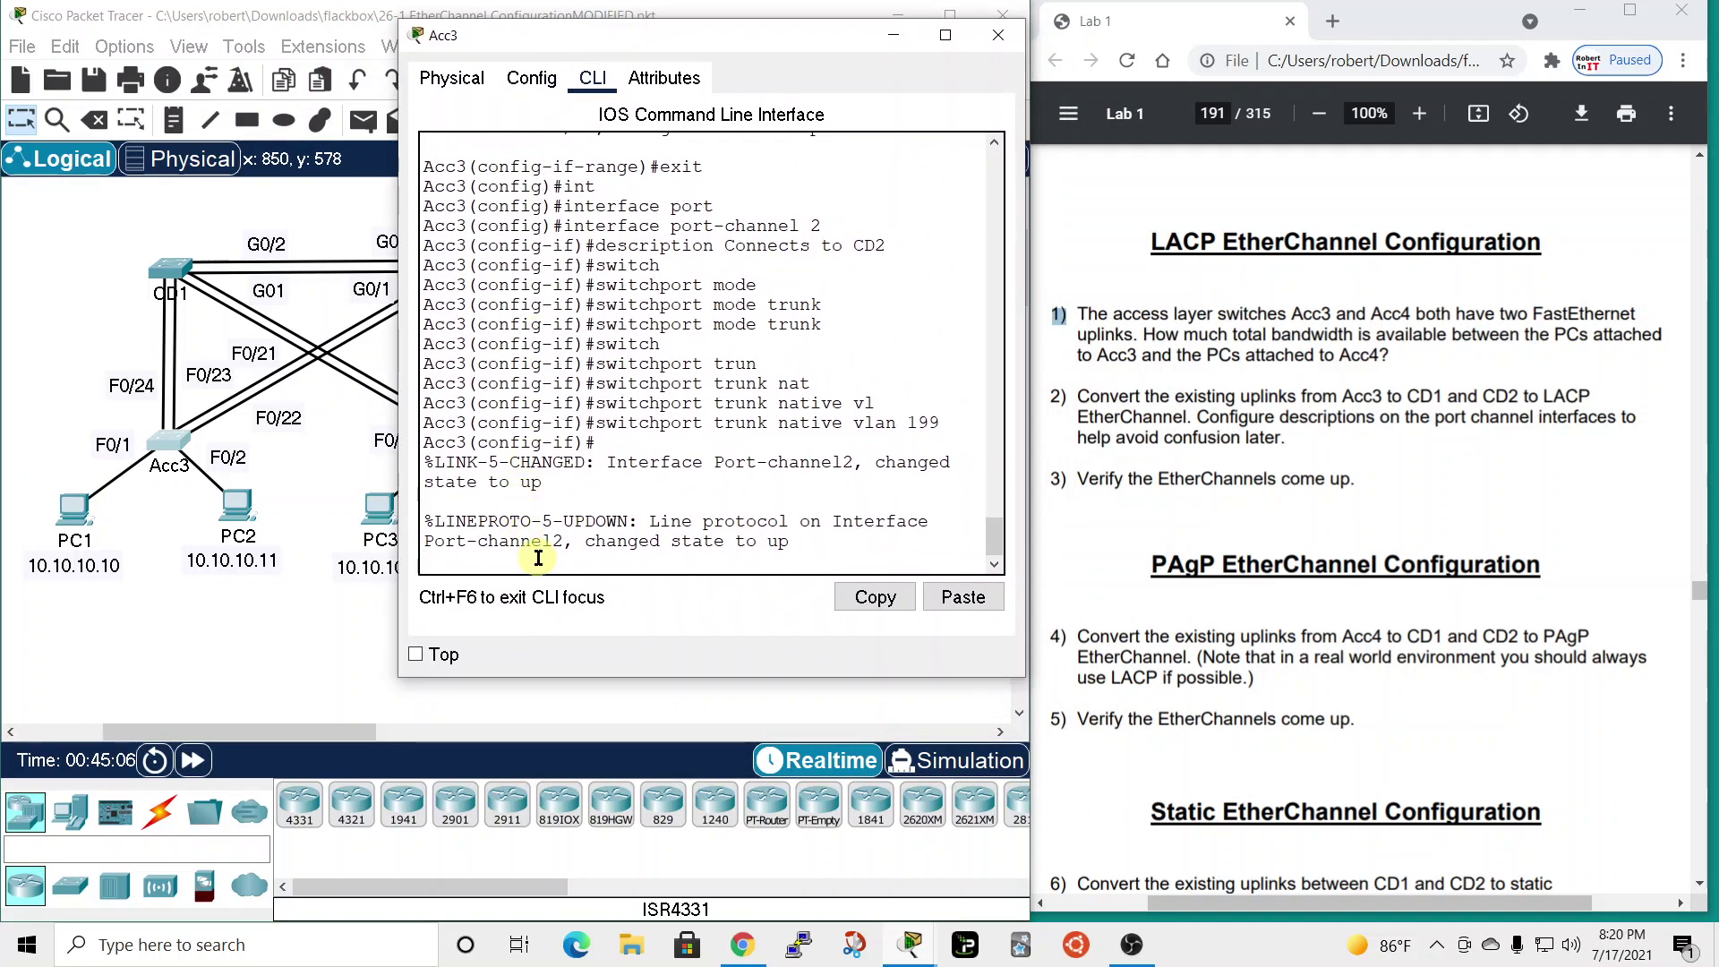
pyautogui.press('Return')
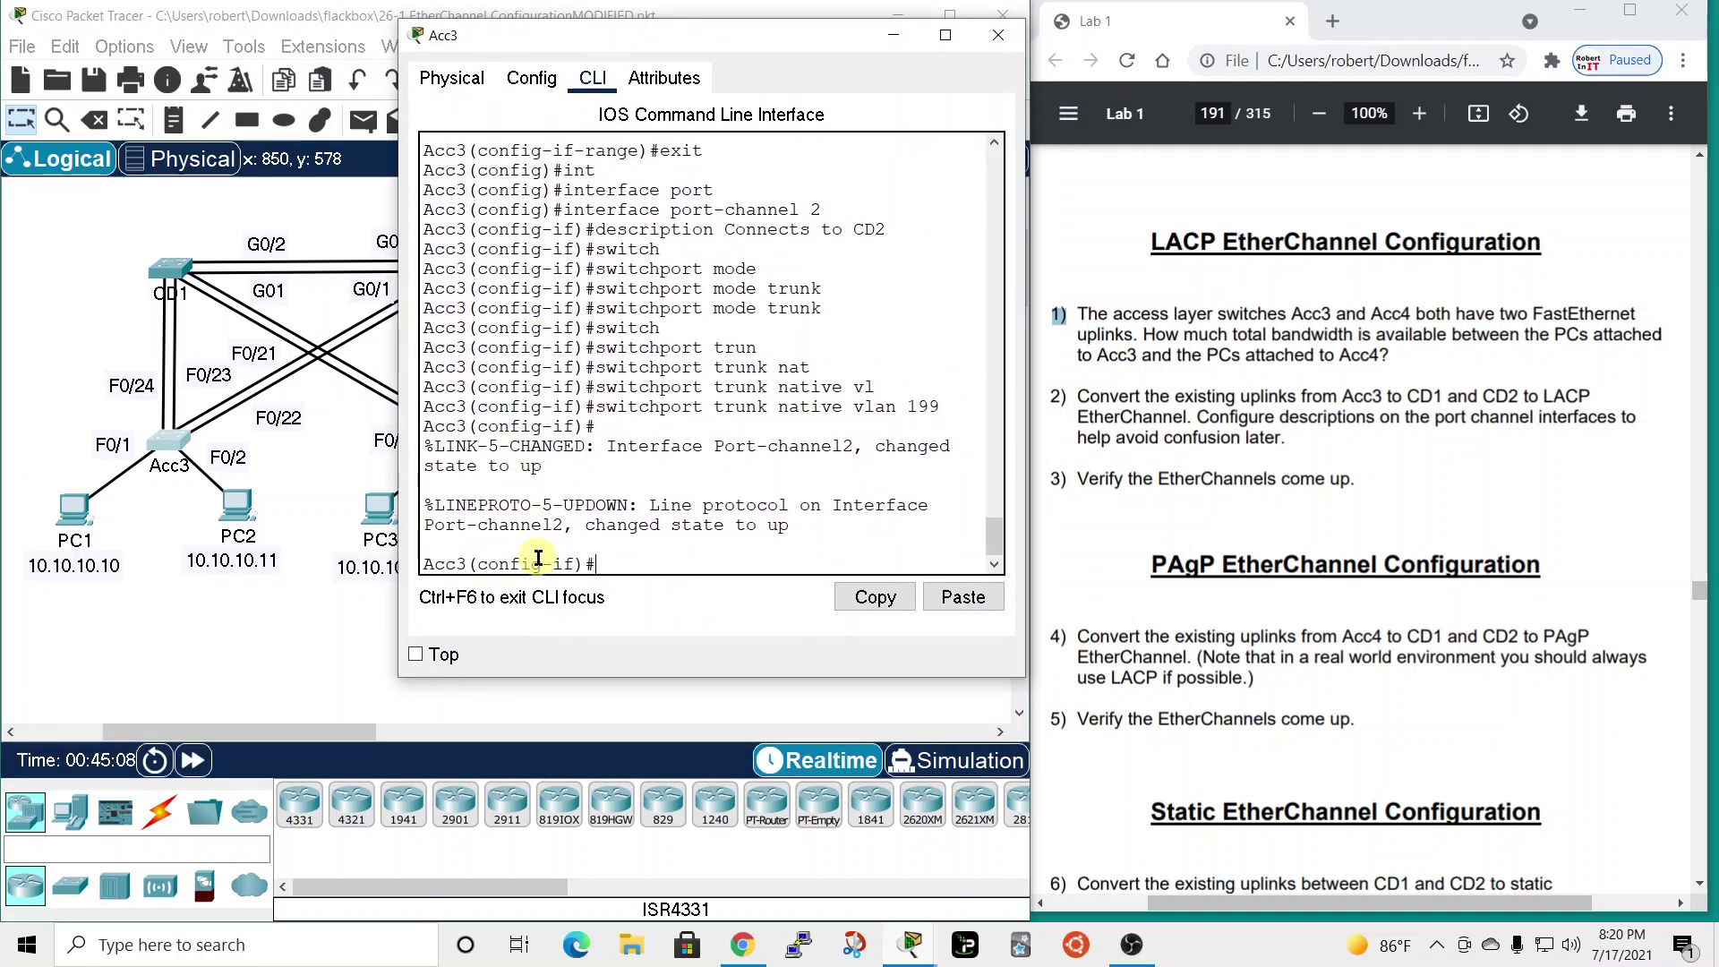
pyautogui.write('end')
pyautogui.press('Return')
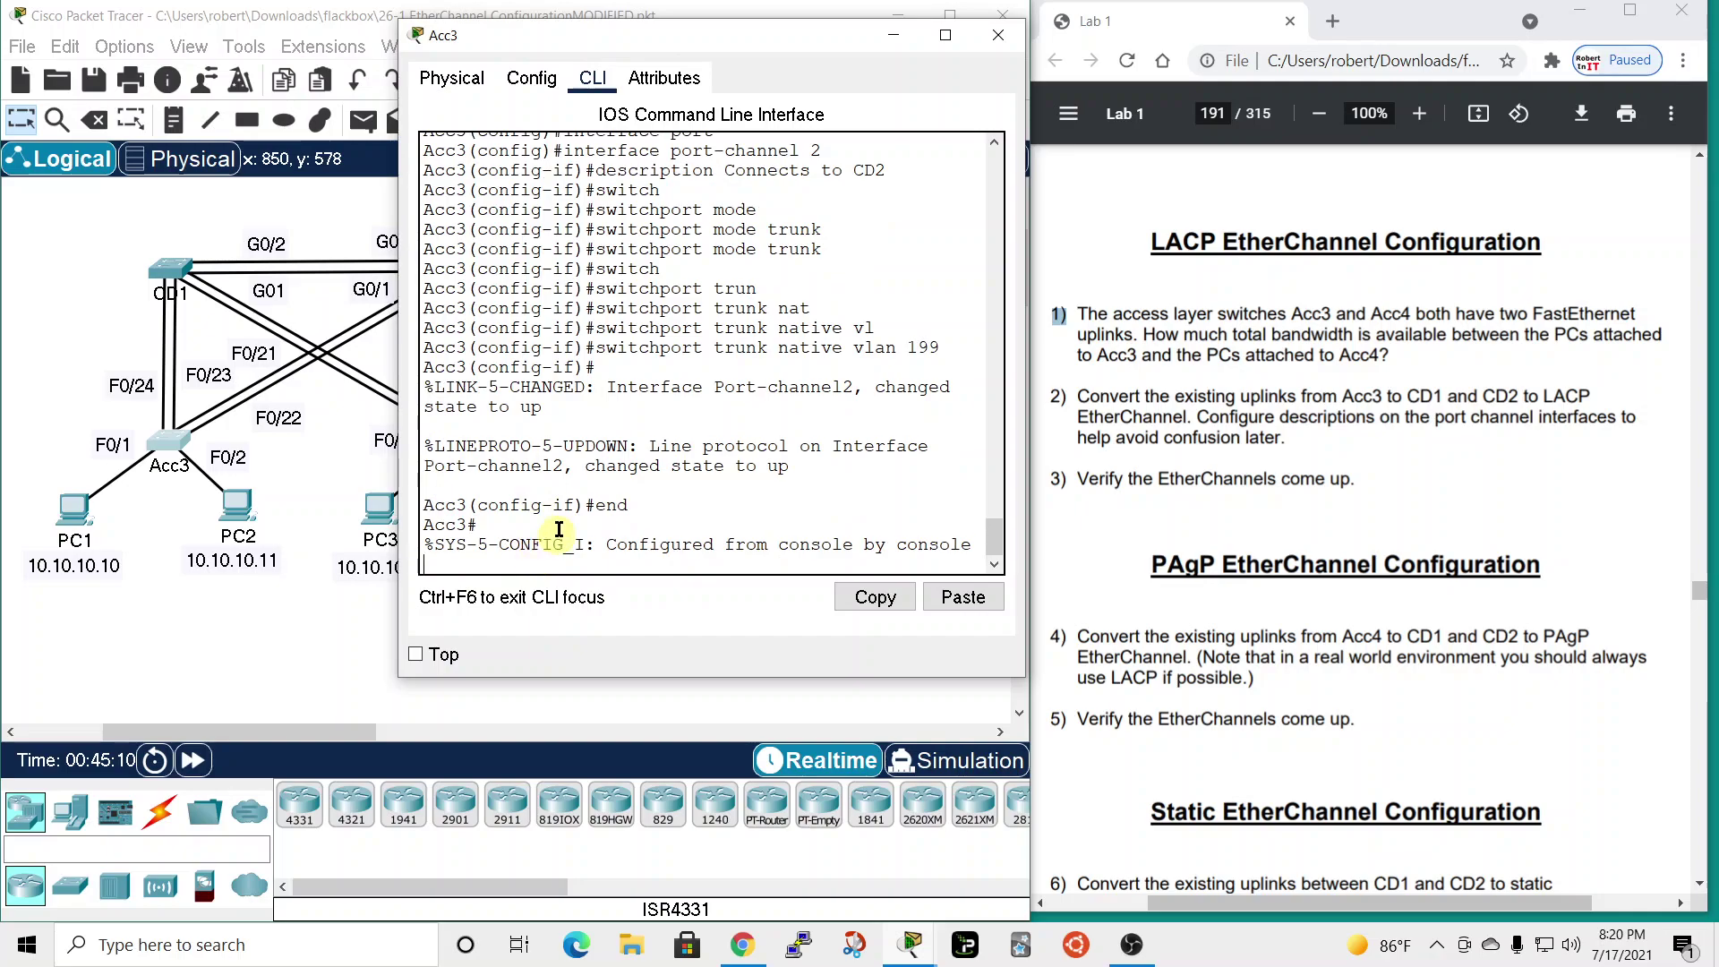
# - Display the EtherChannel summary on Acc3 with show etherchannel summary
pyautogui.press('Return')
pyautogui.write('show eth3e')
pyautogui.press('Tab')
pyautogui.press('BackSpace')
pyautogui.write('e')
pyautogui.press('Tab')
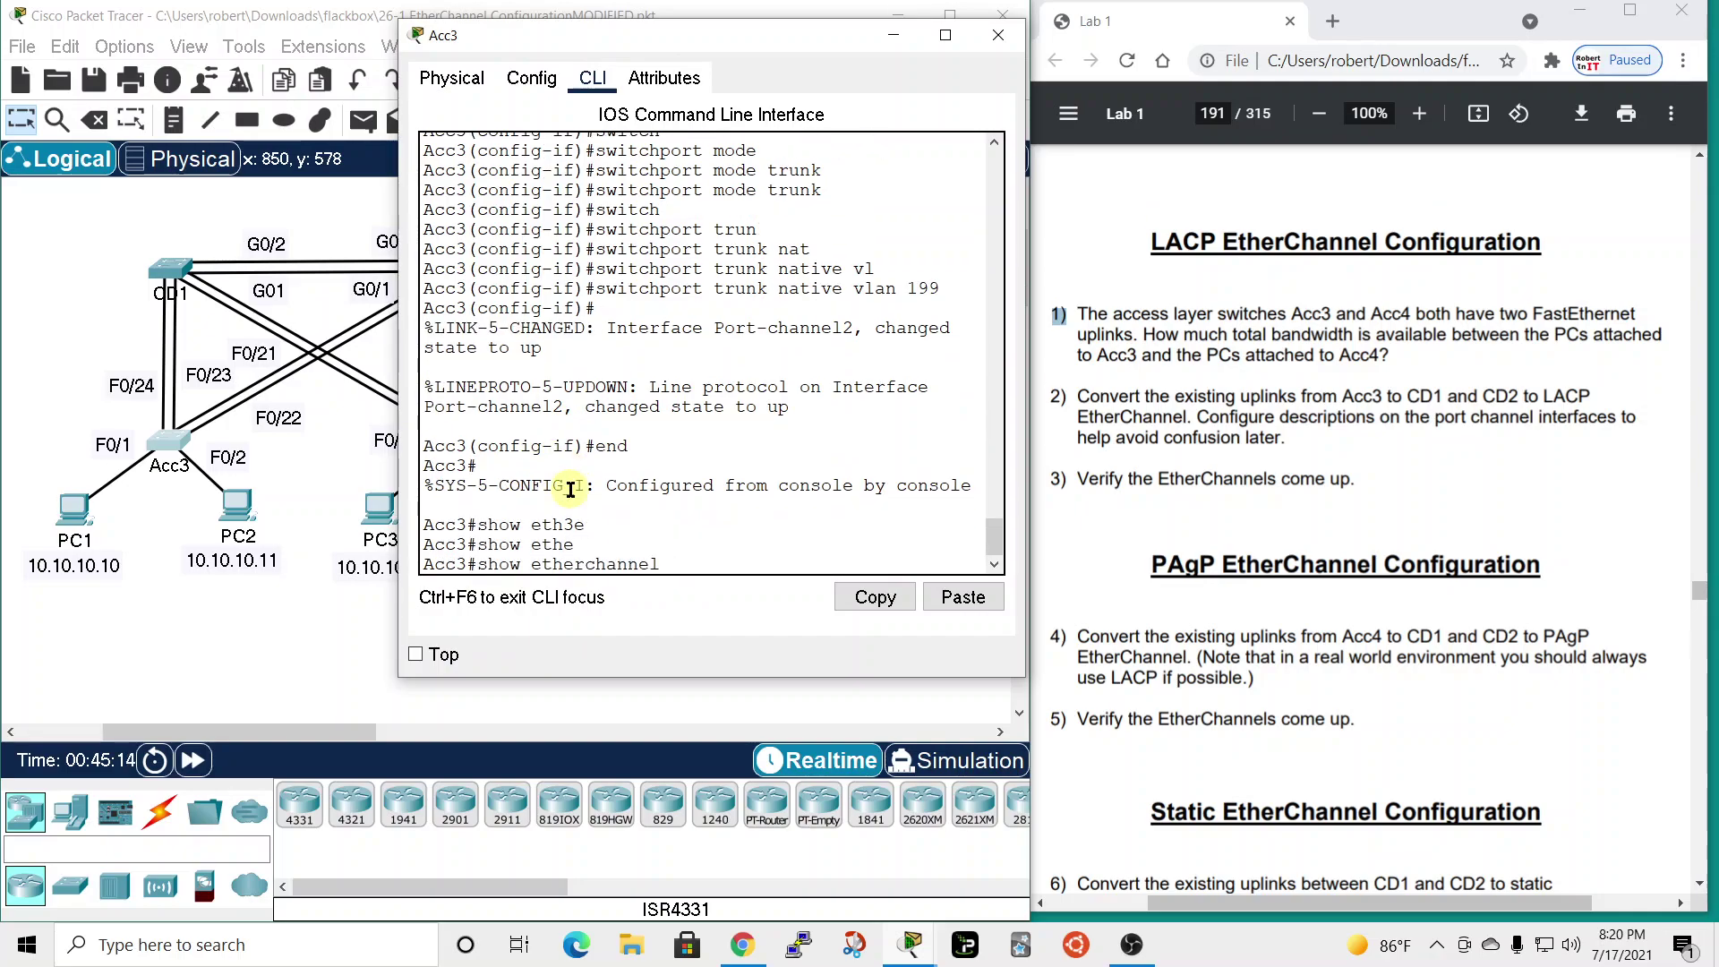
pyautogui.write('summ')
pyautogui.press('Tab')
pyautogui.press('Return')
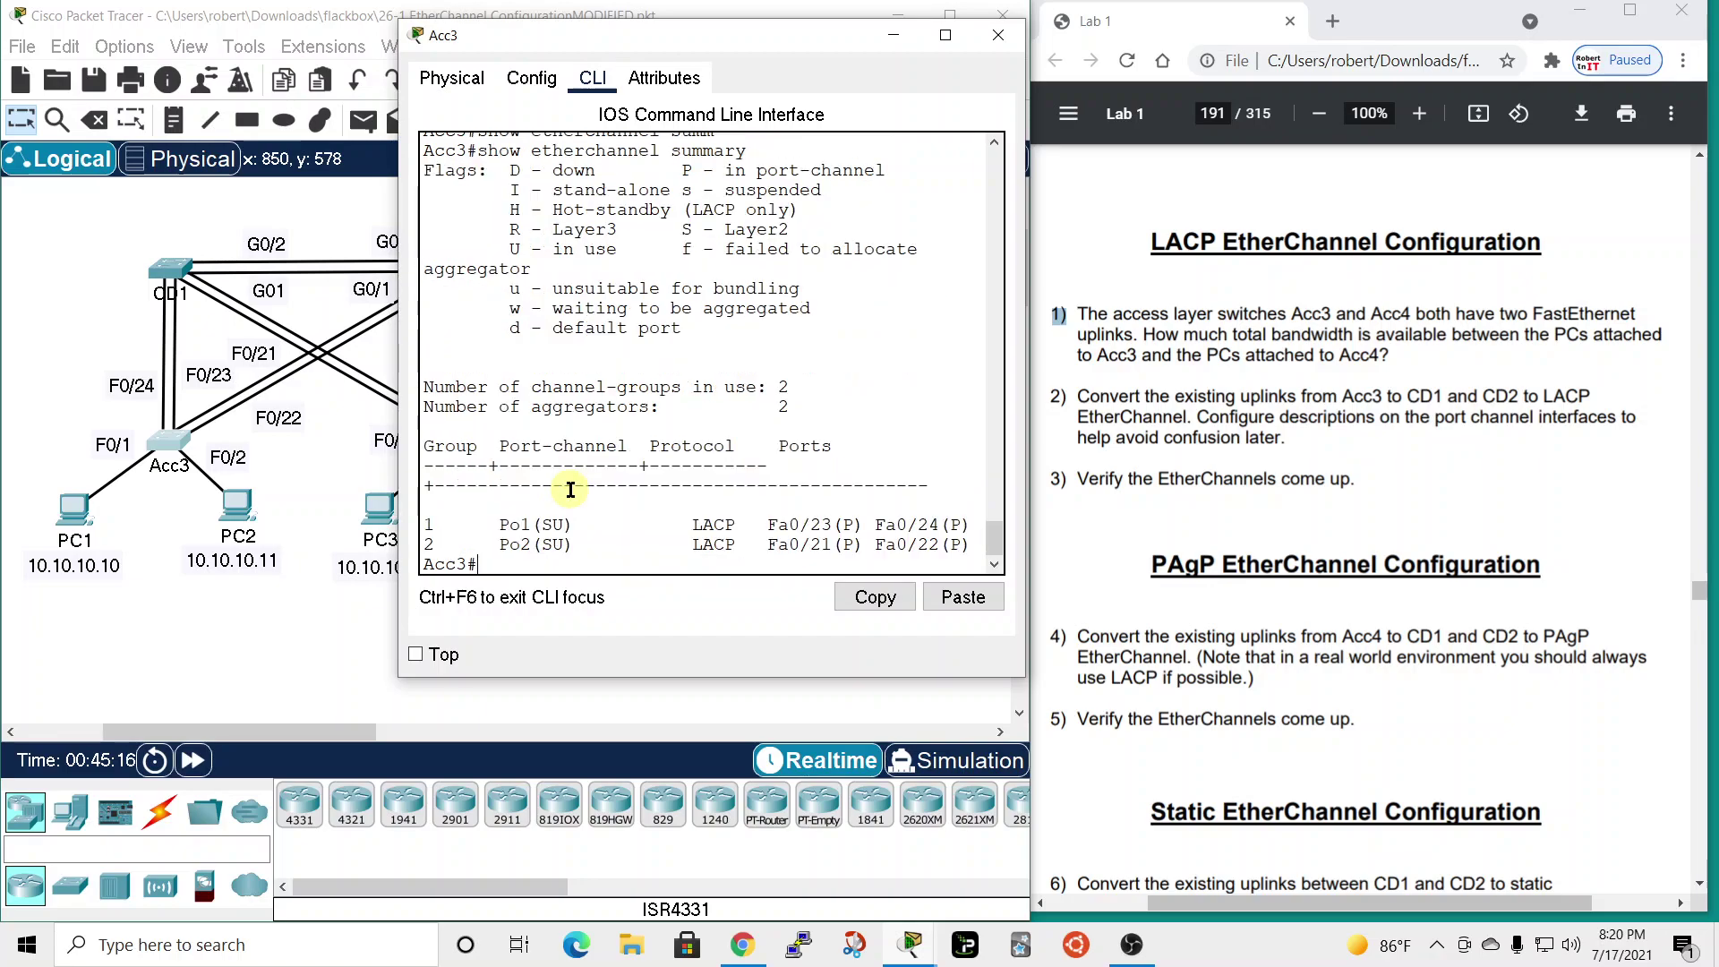
pyautogui.moveTo(594, 40); pyautogui.dragTo(847, 35)
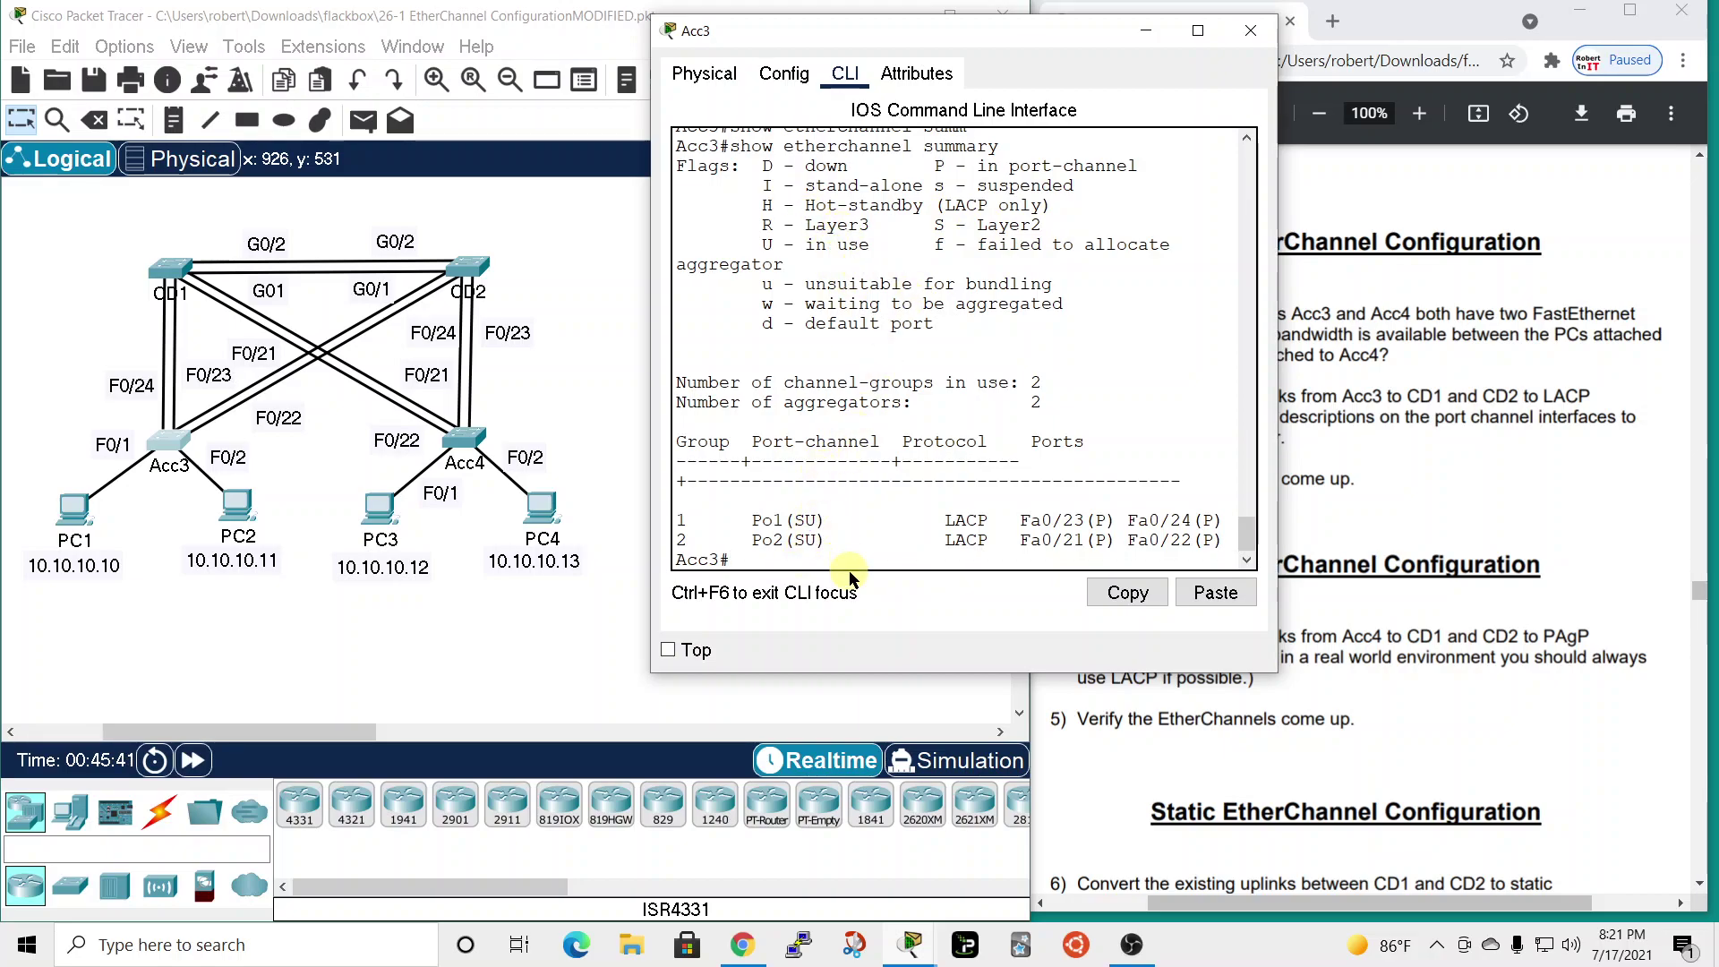
# - Close Acc3's console, open CD1's command line and end its configuration mode
pyautogui.click(1252, 31)
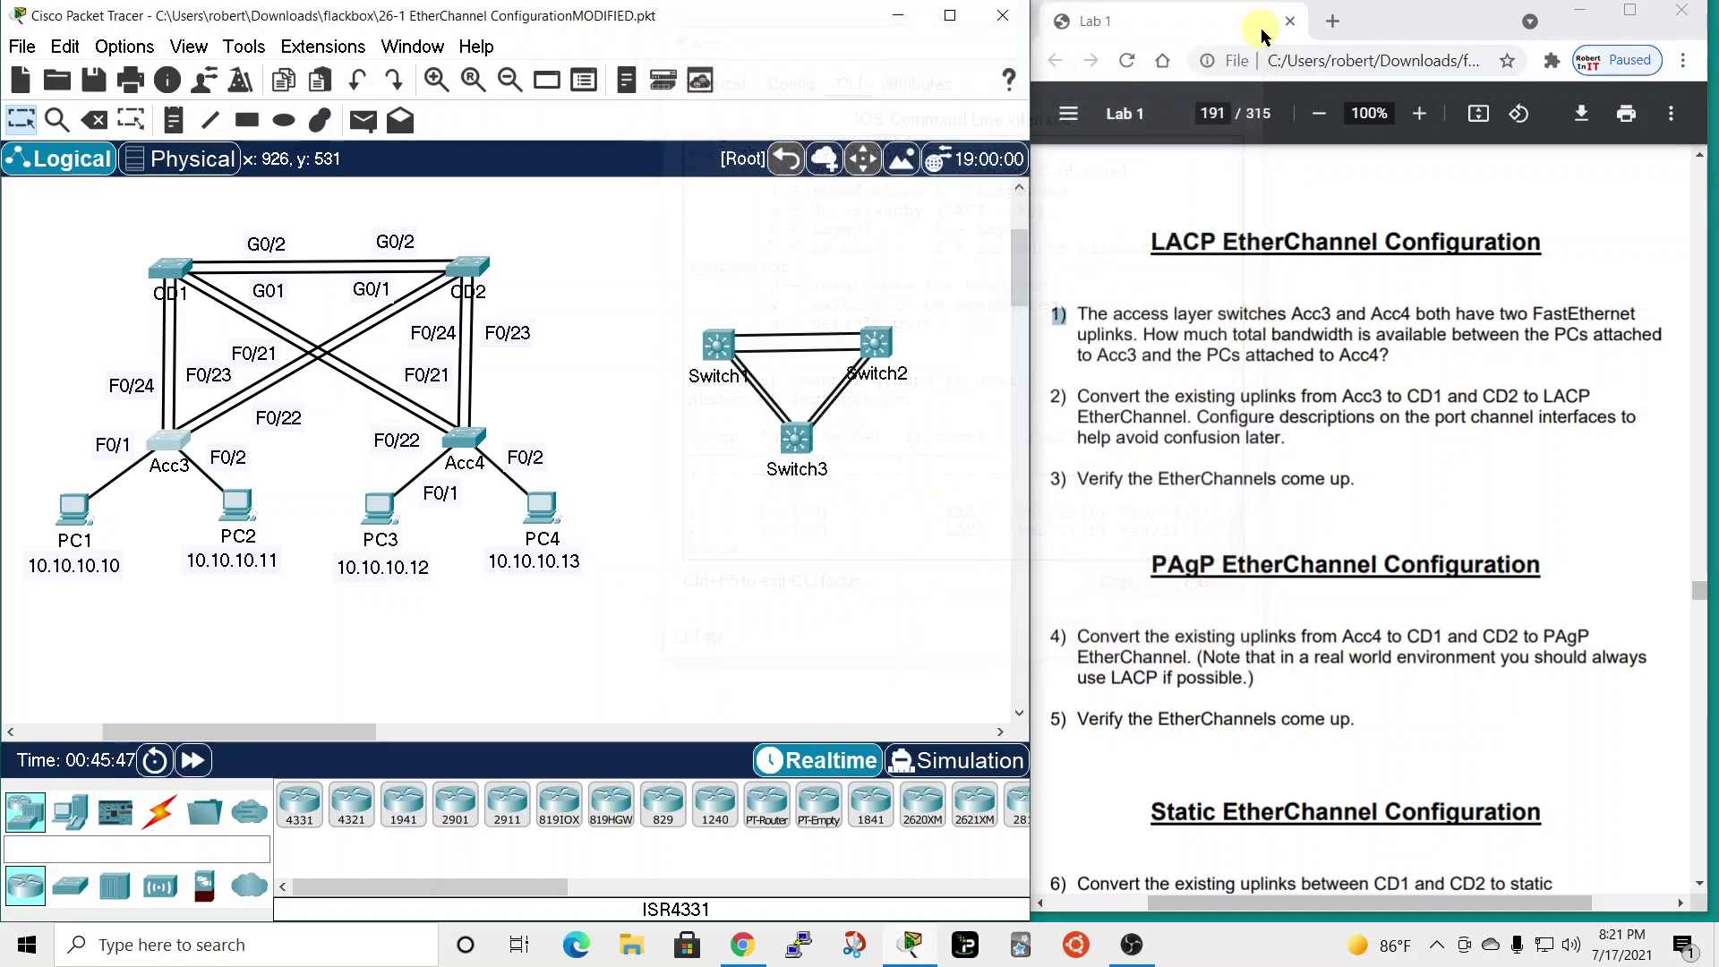
pyautogui.click(163, 273)
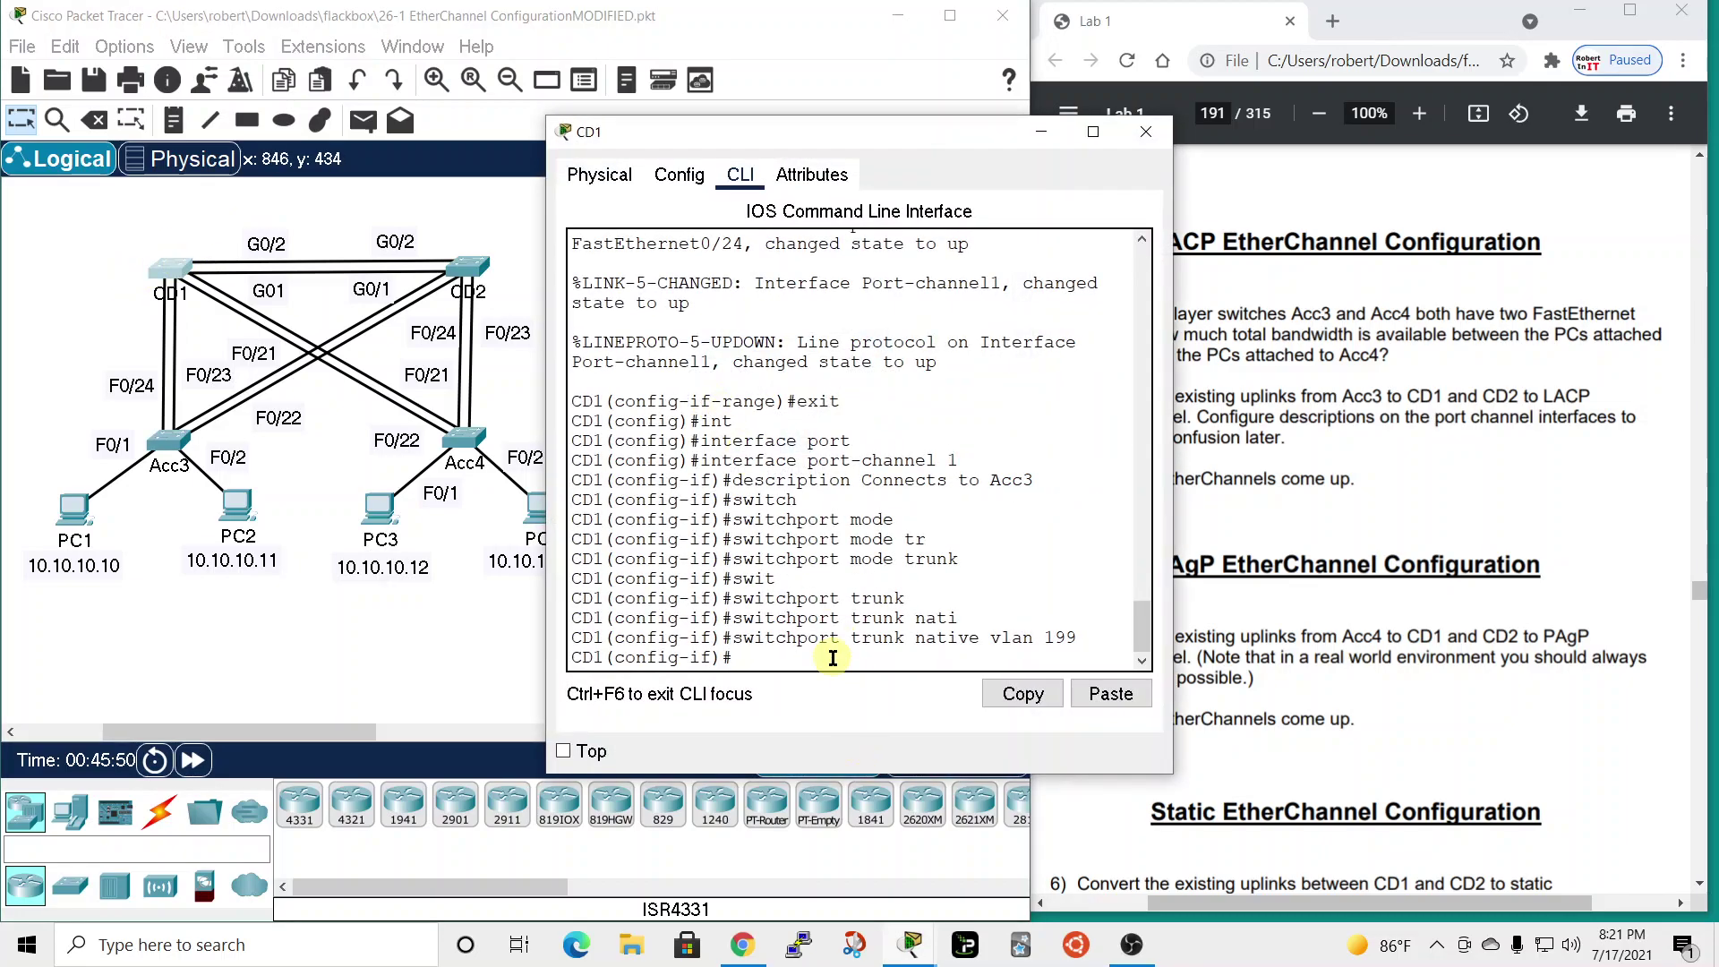
pyautogui.press('BackSpace')
pyautogui.write('end')
pyautogui.press('Return')
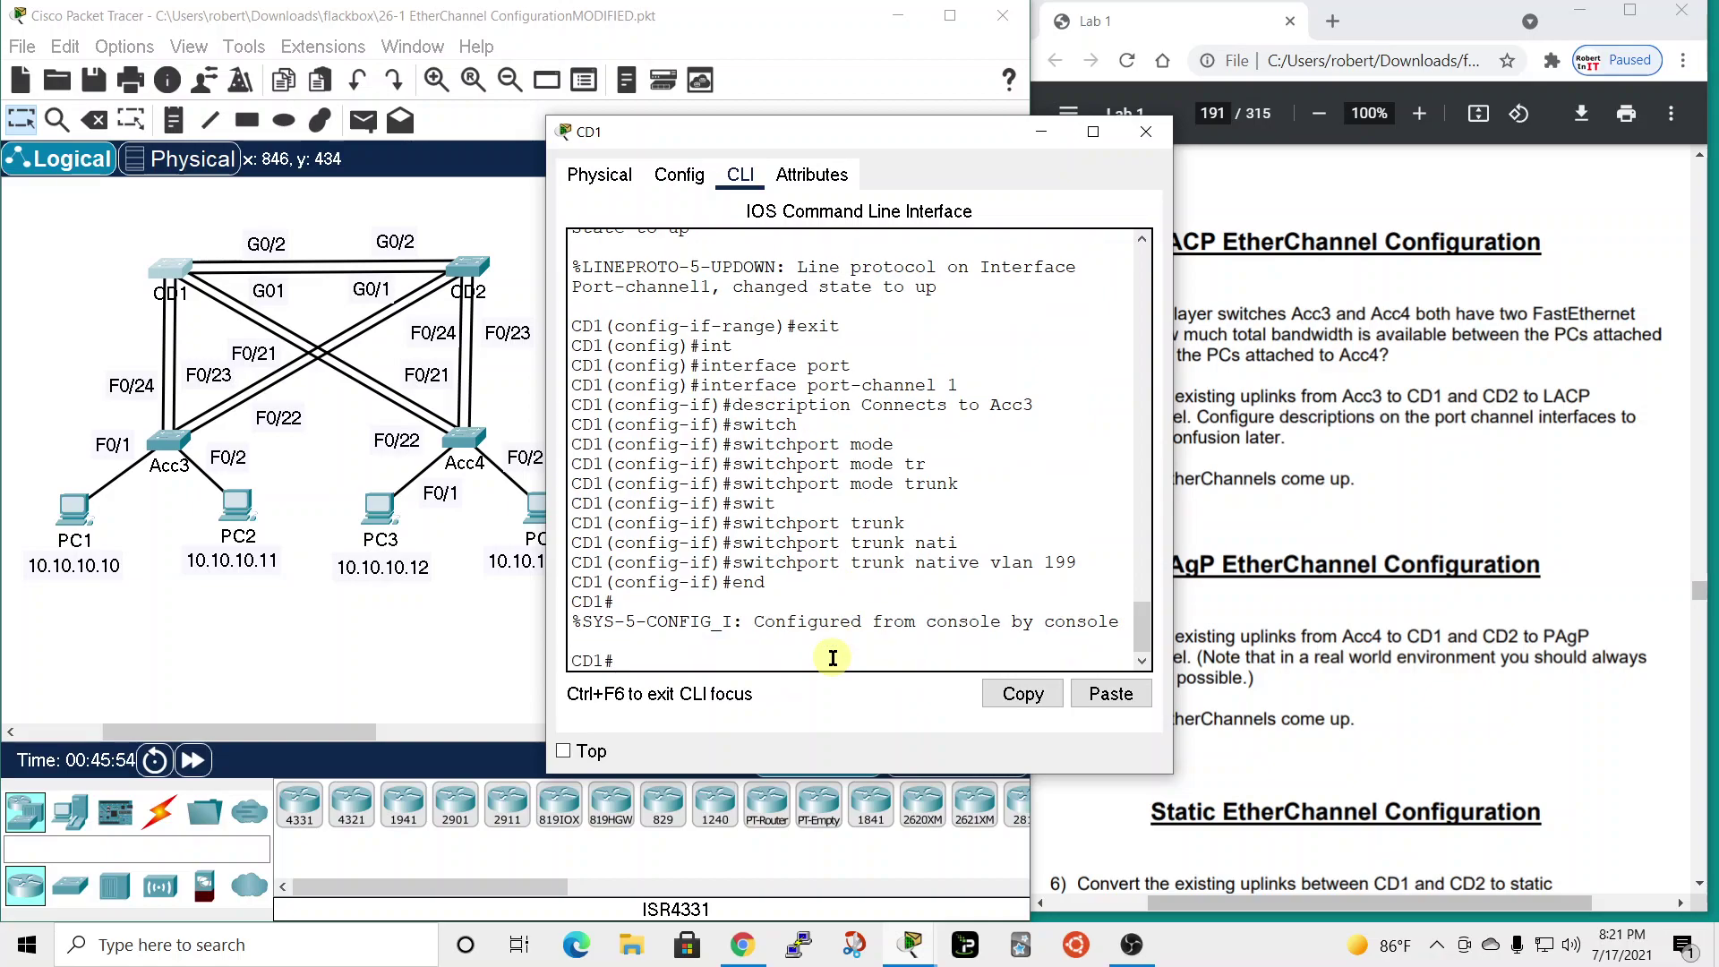
# - Display the EtherChannel summary on CD1 with show etherchannel summary and widen its console window to read the table
pyautogui.write('show eth')
pyautogui.press('Tab')
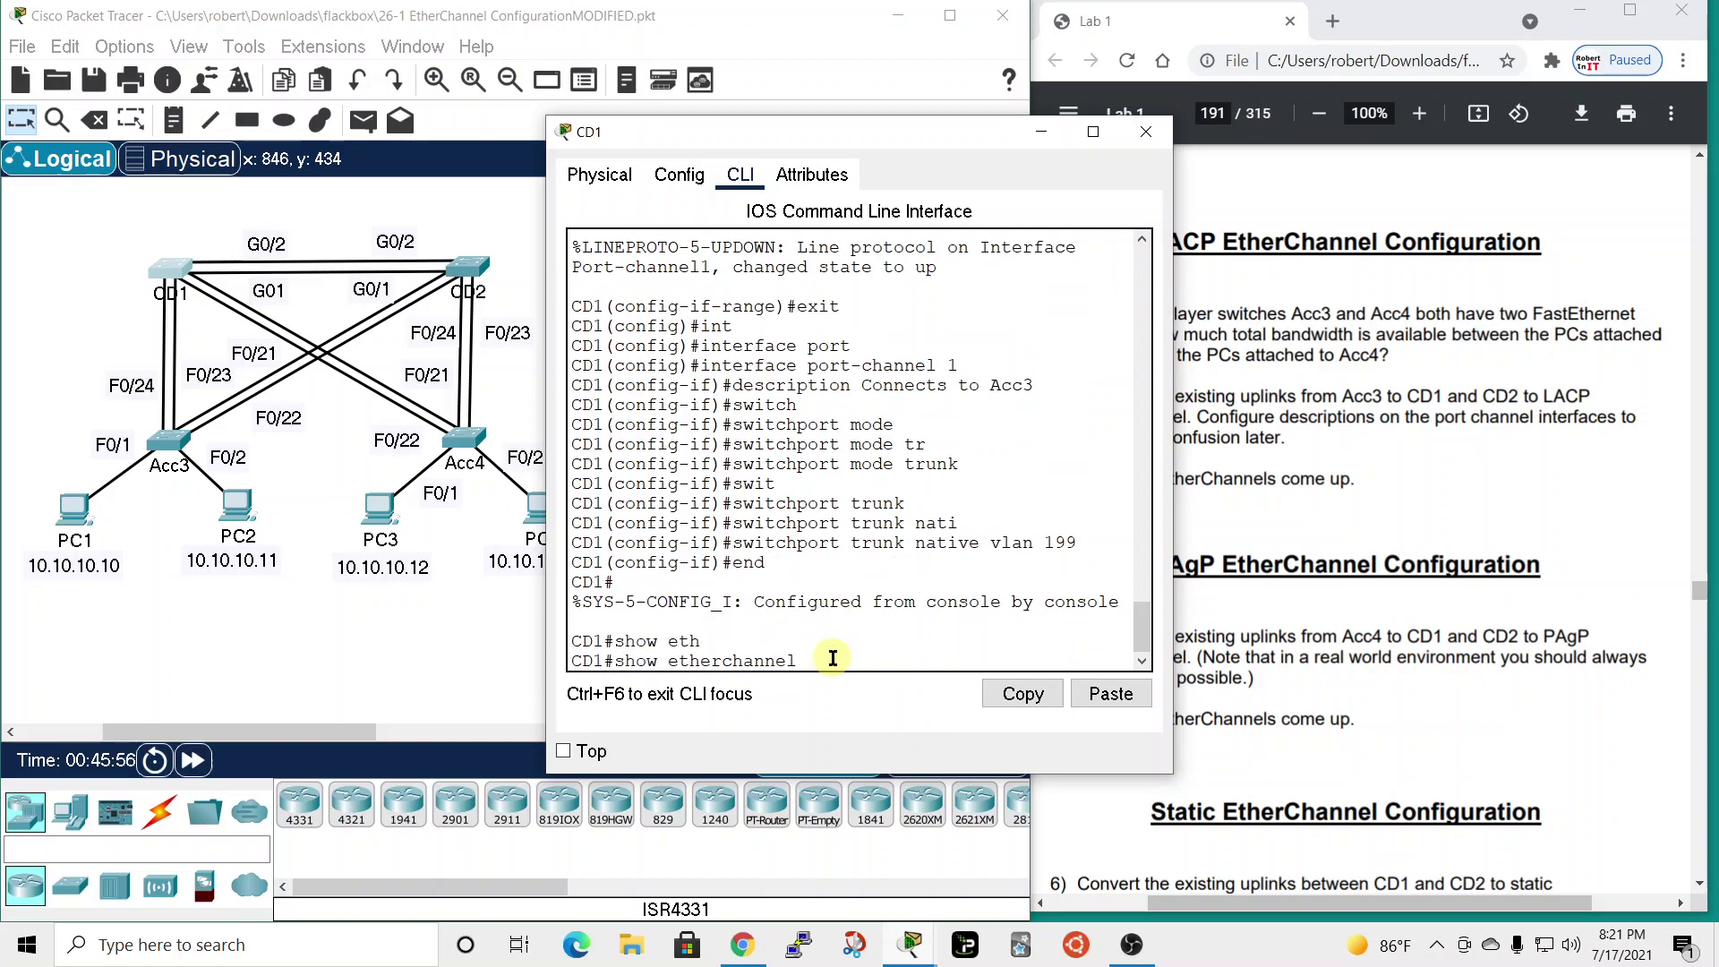
pyautogui.write('sum')
pyautogui.press('Tab')
pyautogui.press('Return')
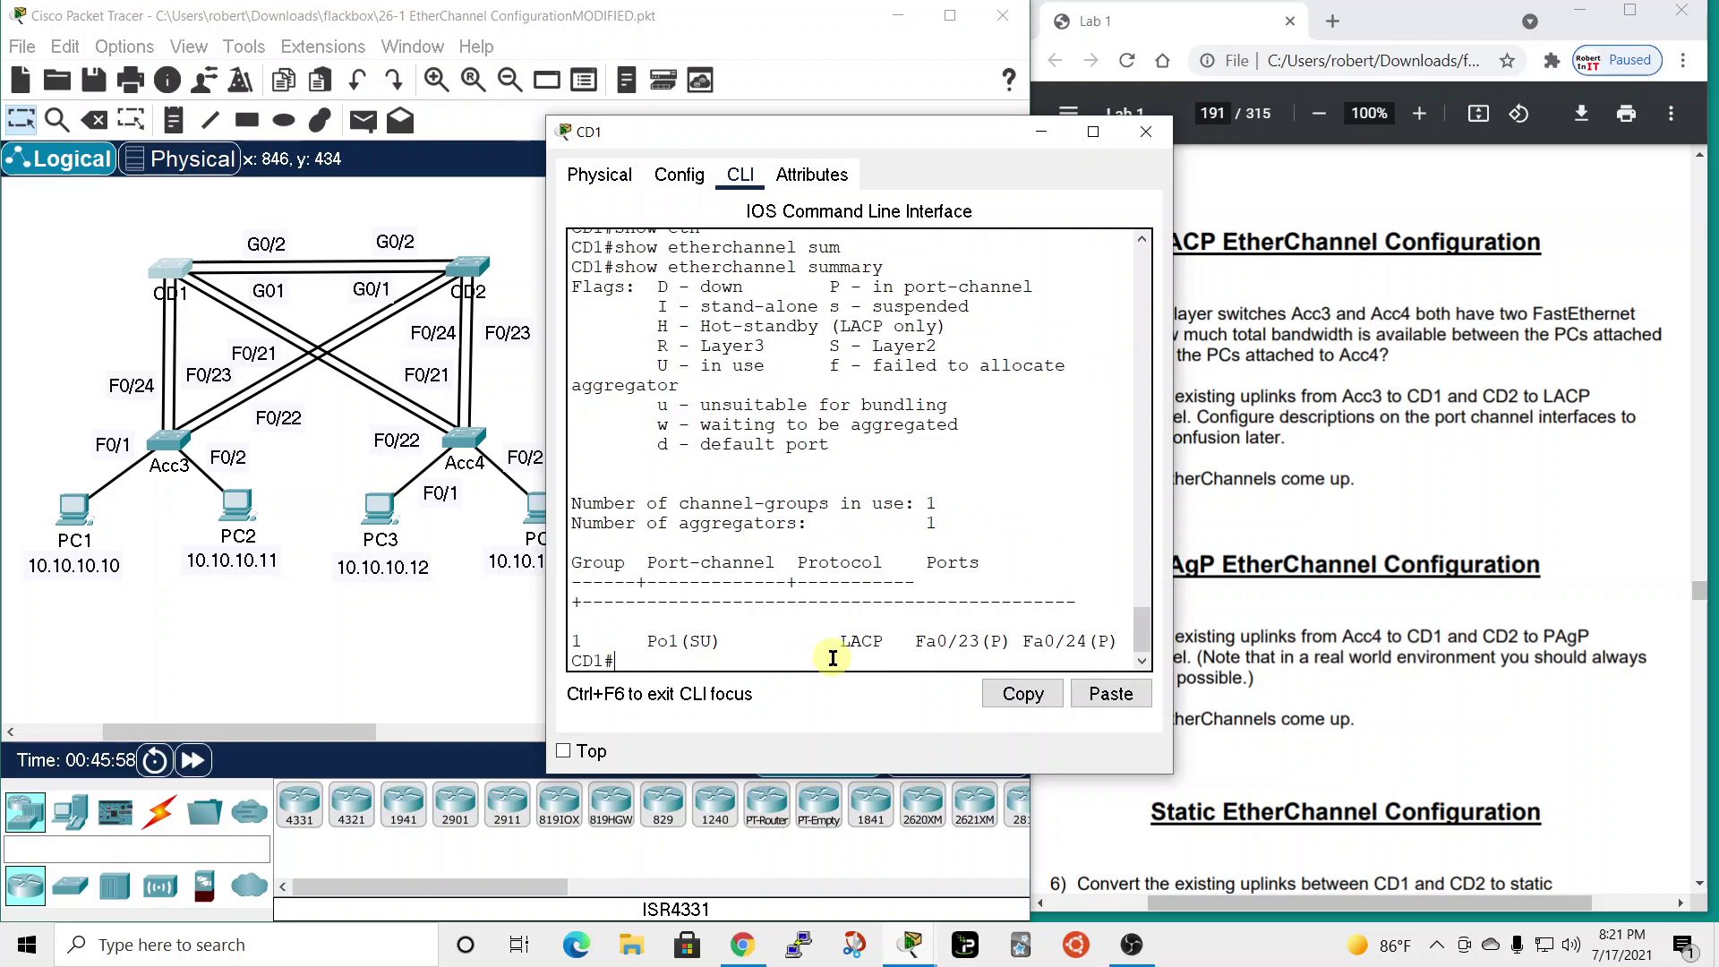
pyautogui.moveTo(1172, 529); pyautogui.dragTo(1379, 548)
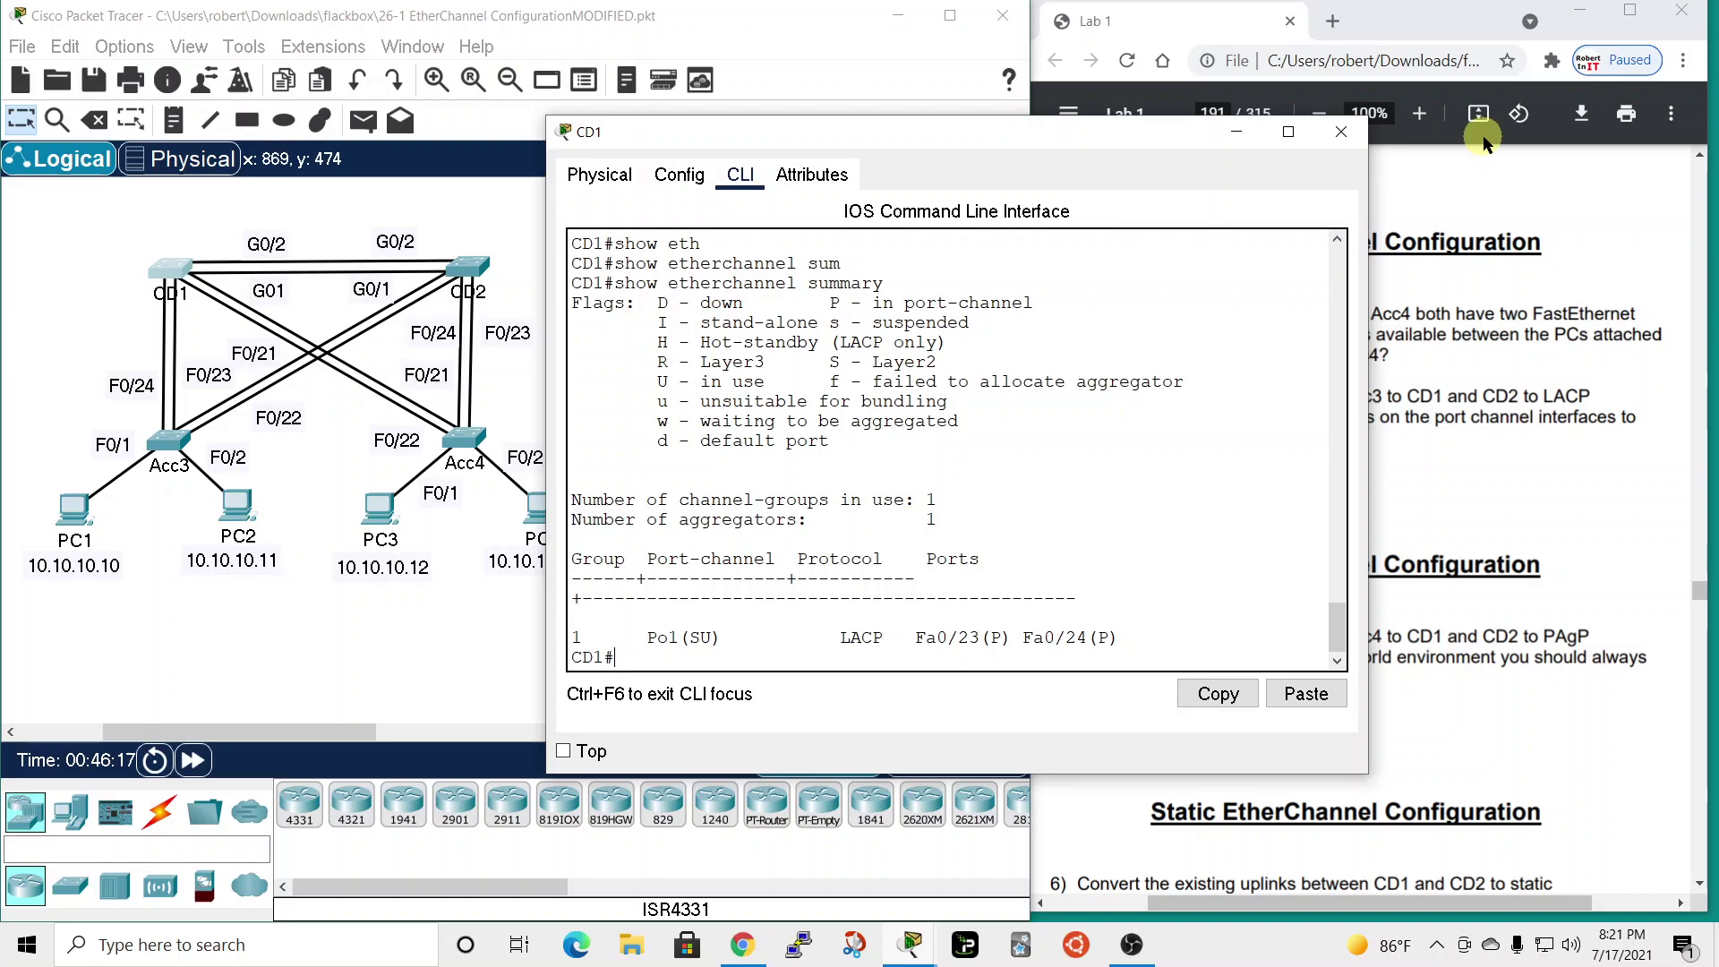
# - Close CD1's console, open CD2's command line and end its configuration mode
pyautogui.click(1339, 134)
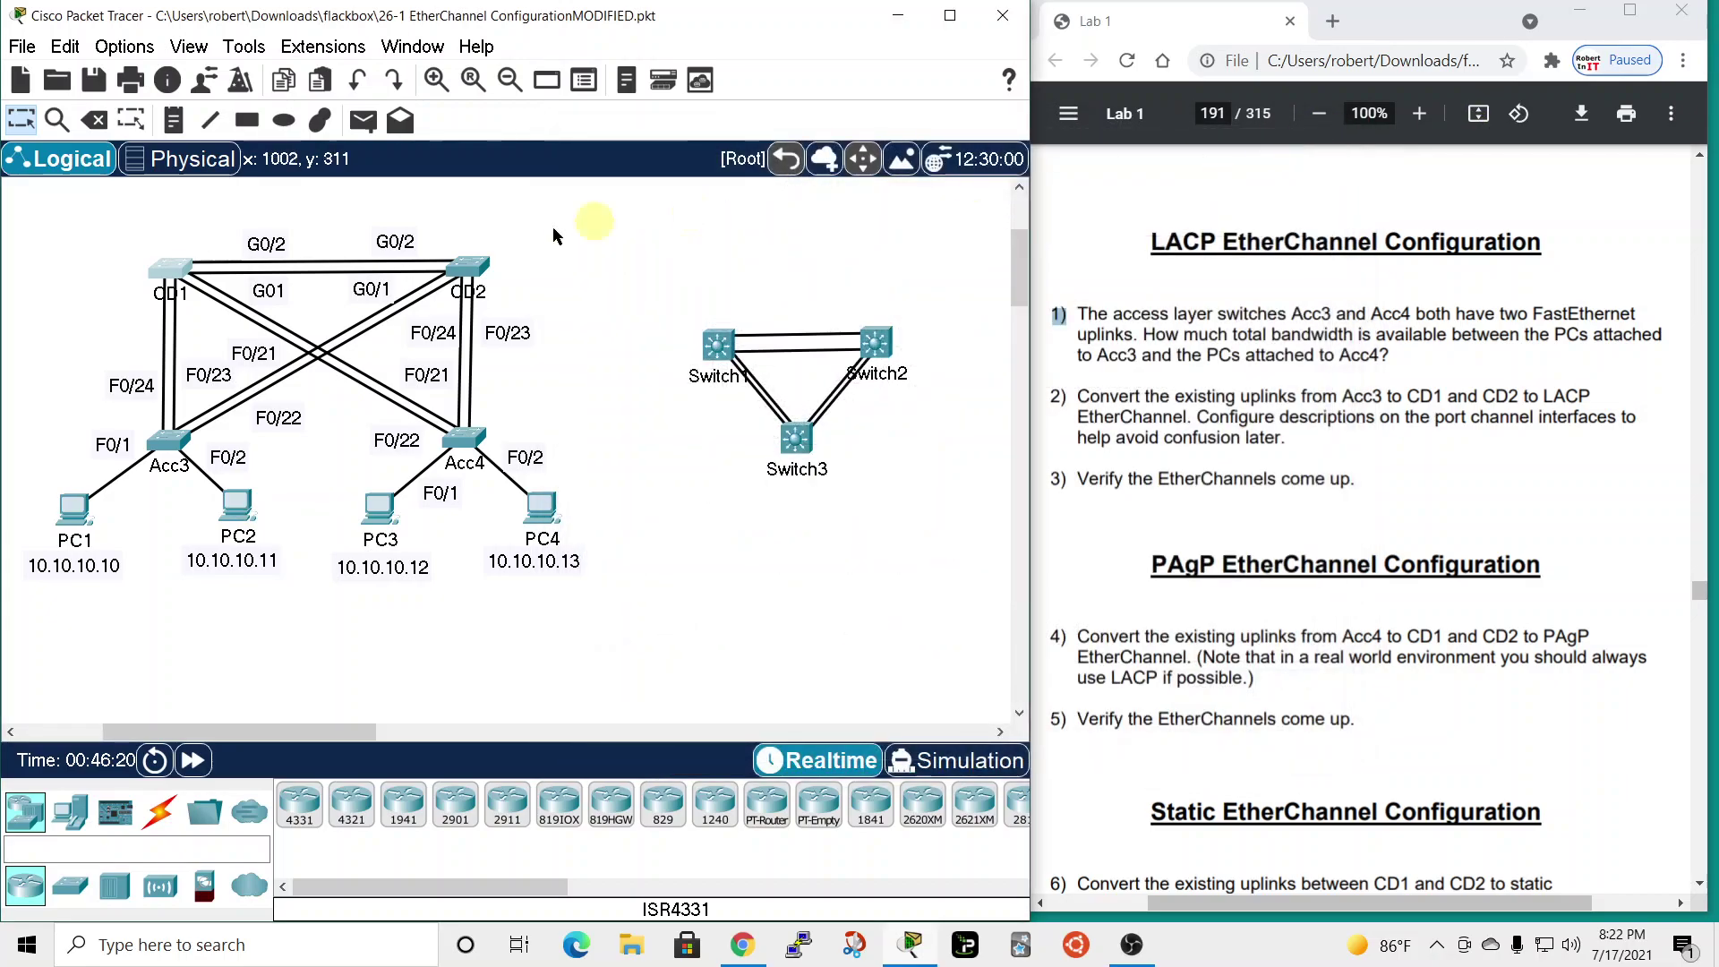
pyautogui.click(474, 267)
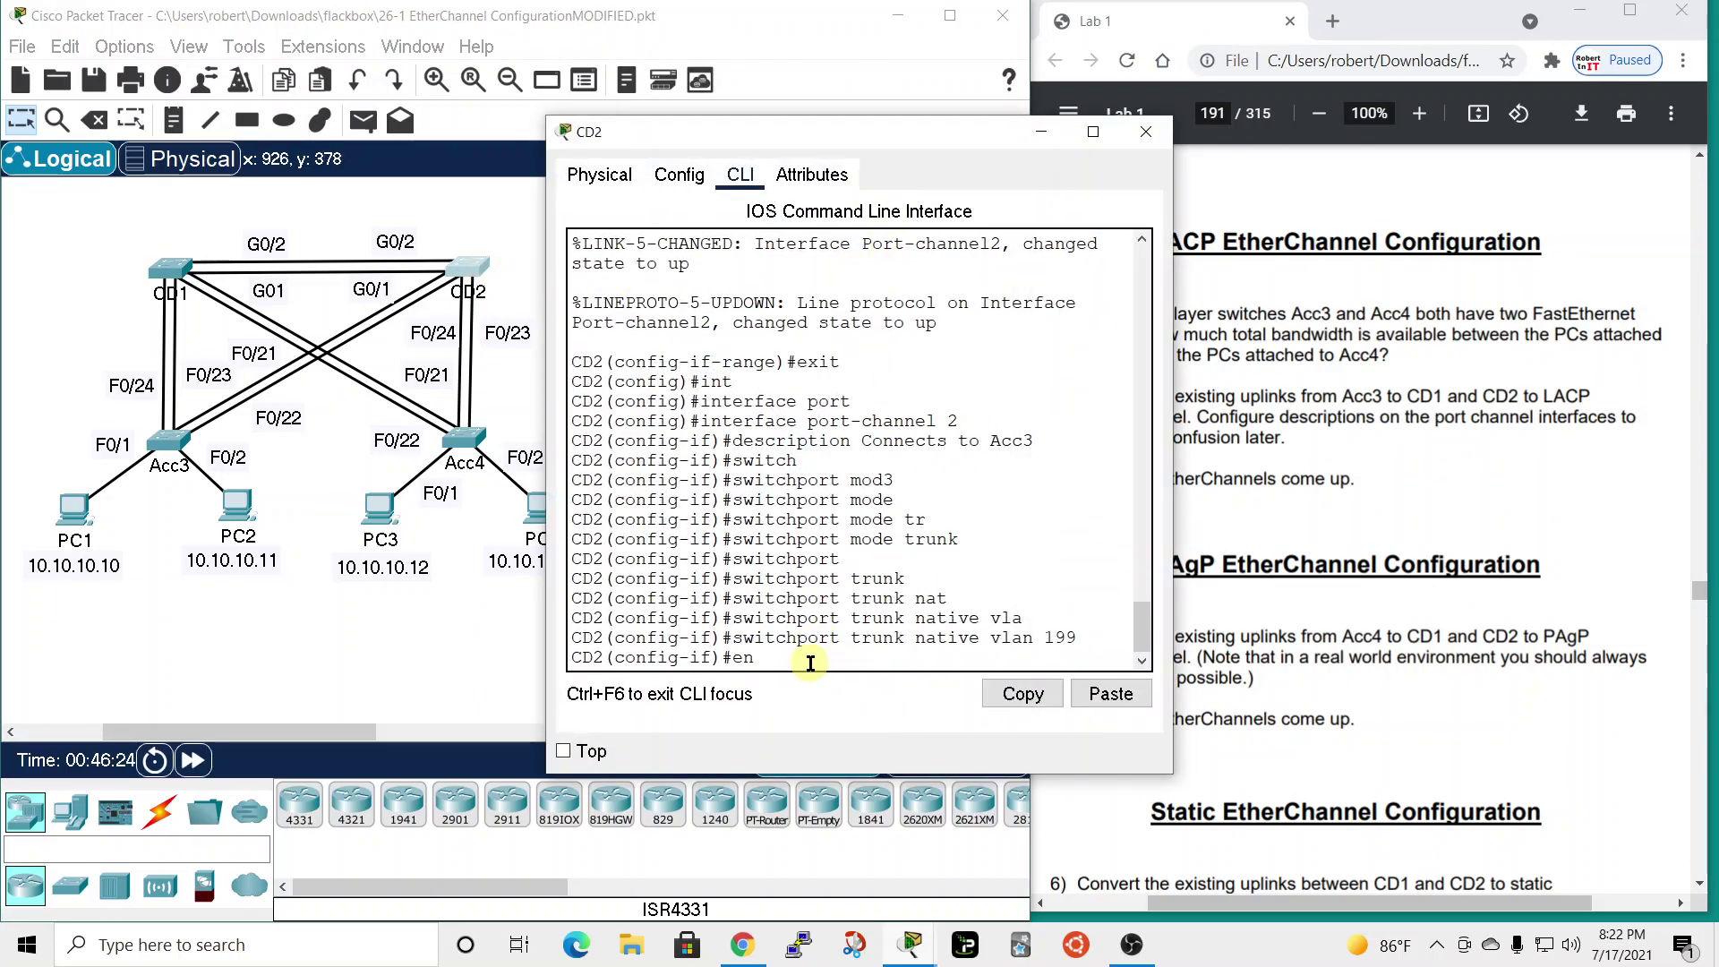
pyautogui.write('d')
pyautogui.press('Return')
# - Display the EtherChannel summary on CD2 with show etherchannel summary
pyautogui.write('show')
pyautogui.press('Tab')
pyautogui.write('ether')
pyautogui.press('Tab')
pyautogui.write('summ')
pyautogui.press('Tab')
pyautogui.press('Return')
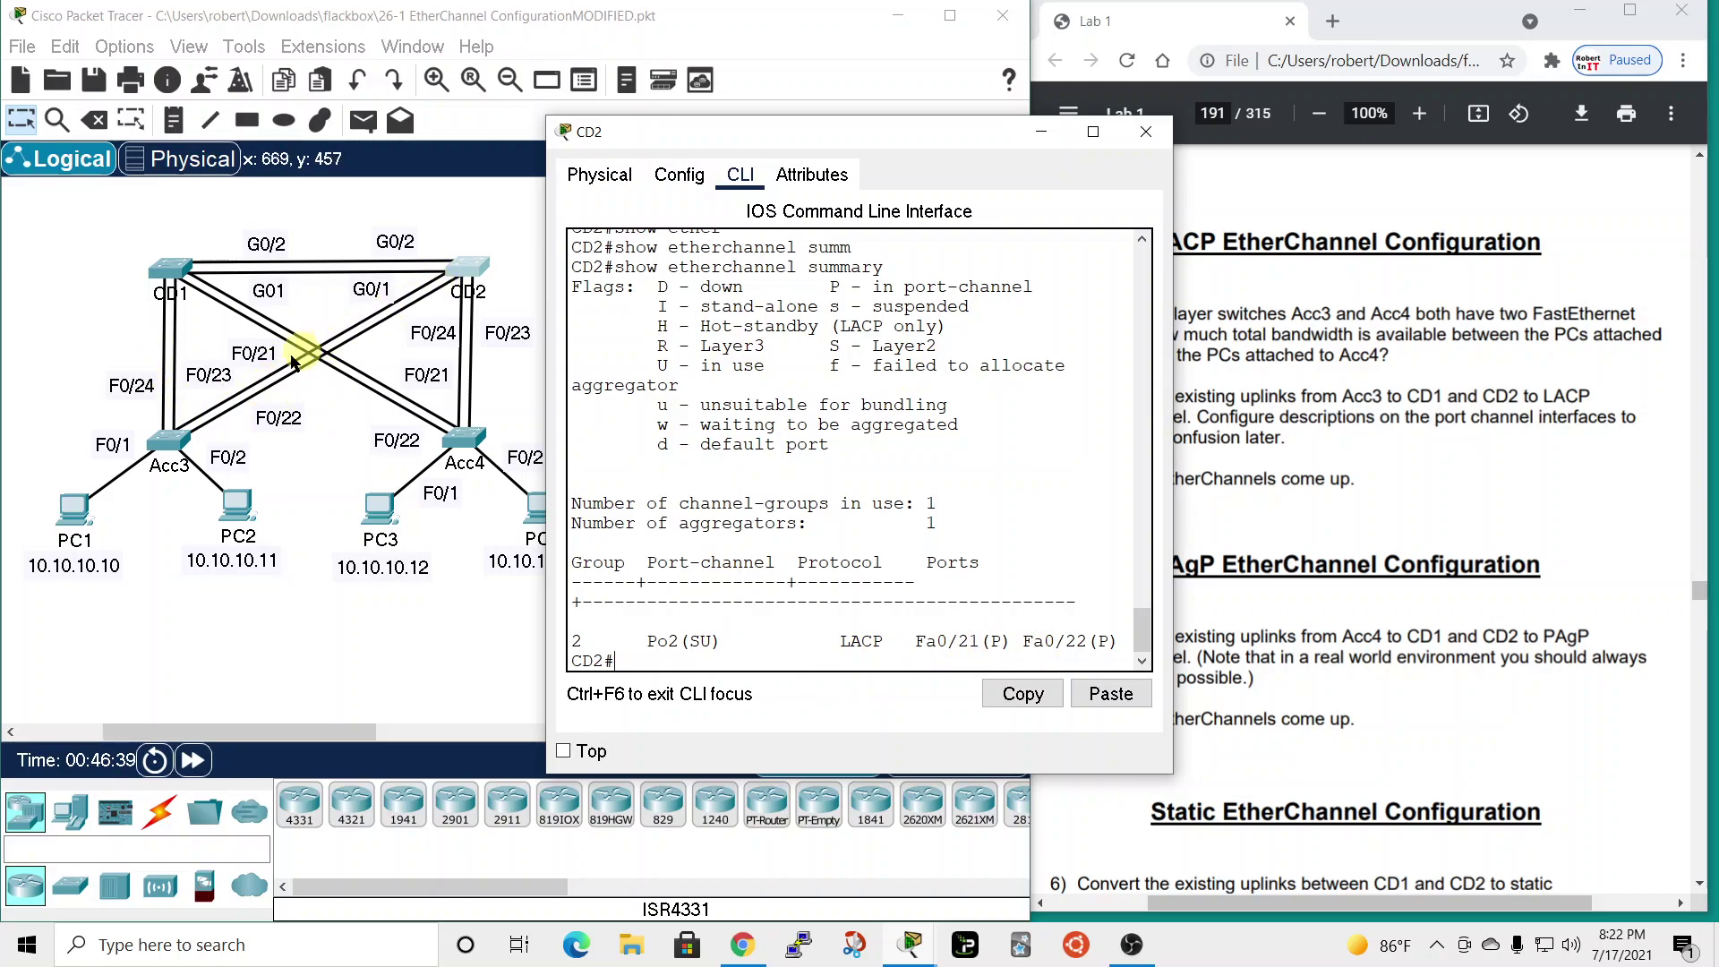
# - Close CD2's console, open Acc4's command line and enter global configuration mode
pyautogui.click(1148, 135)
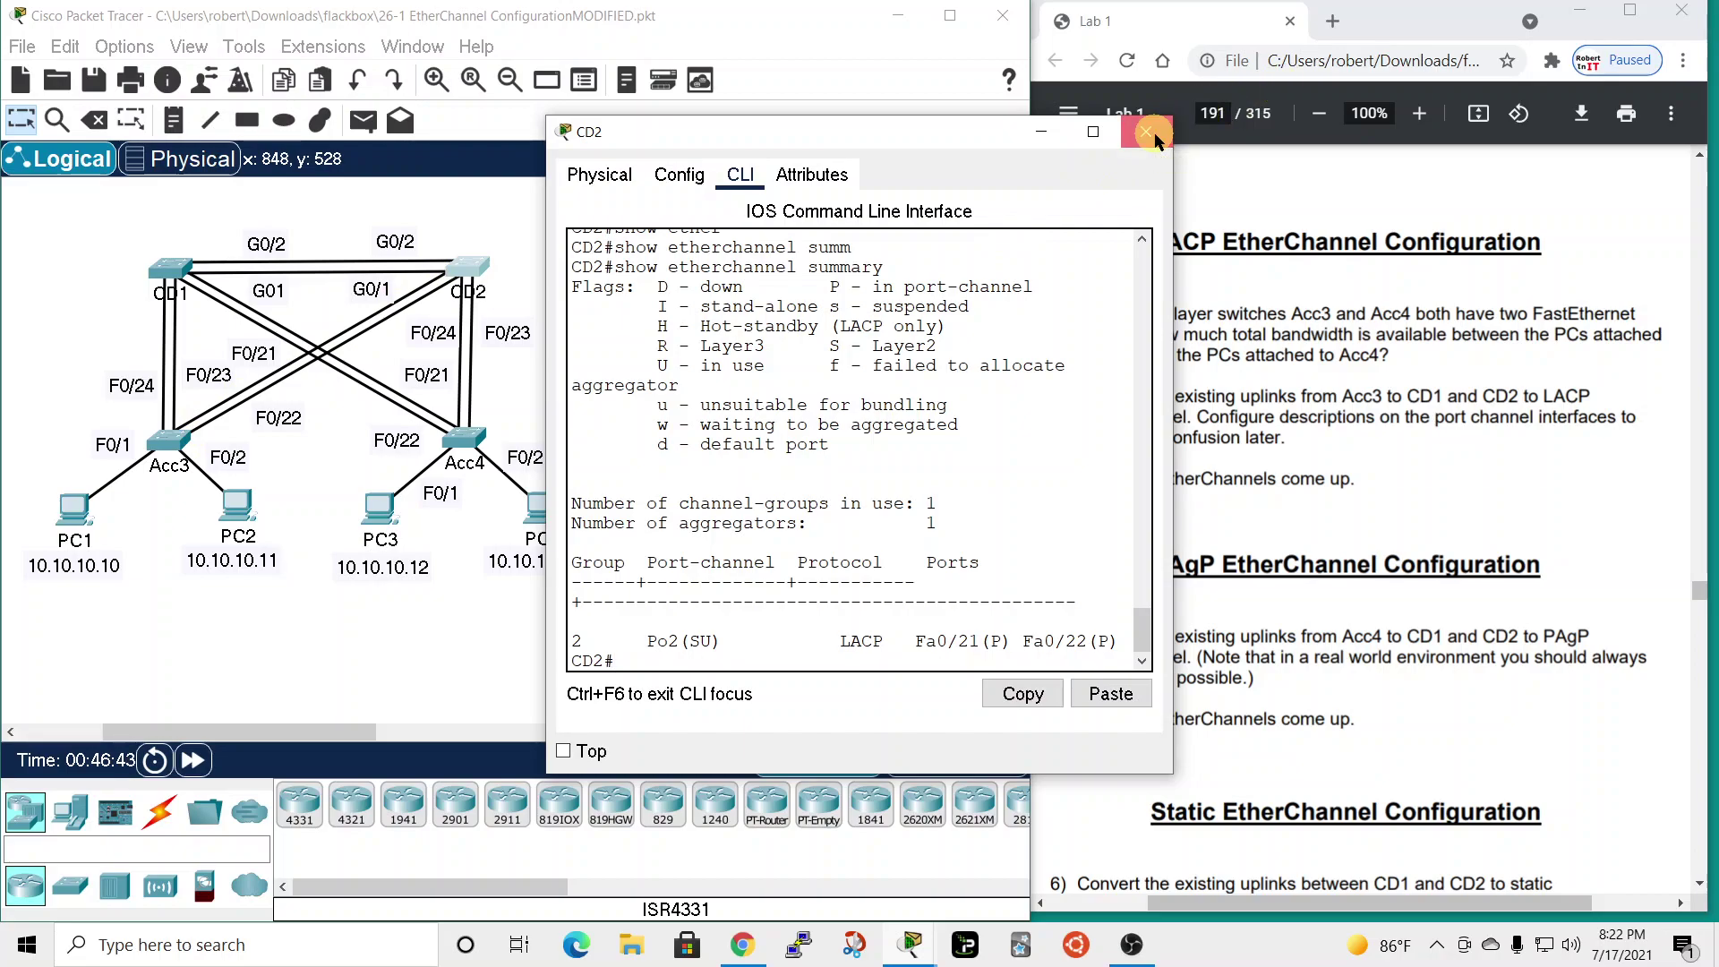
pyautogui.scroll(-3, 1208, 385)
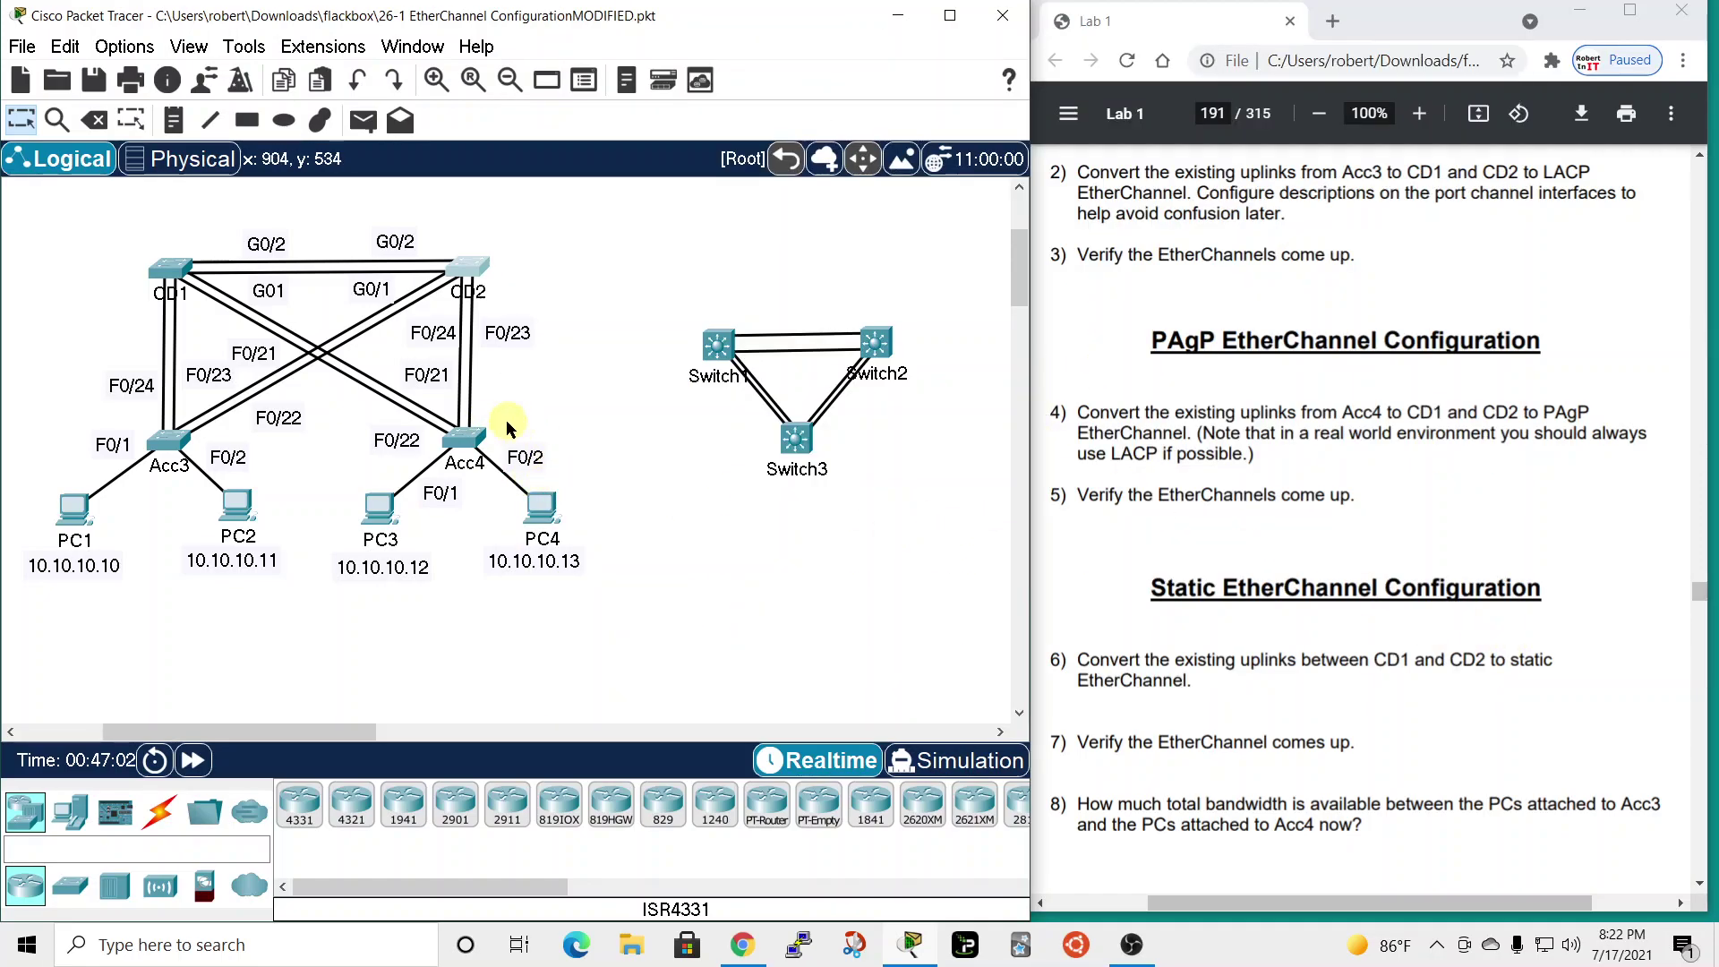
pyautogui.click(476, 440)
pyautogui.click(740, 173)
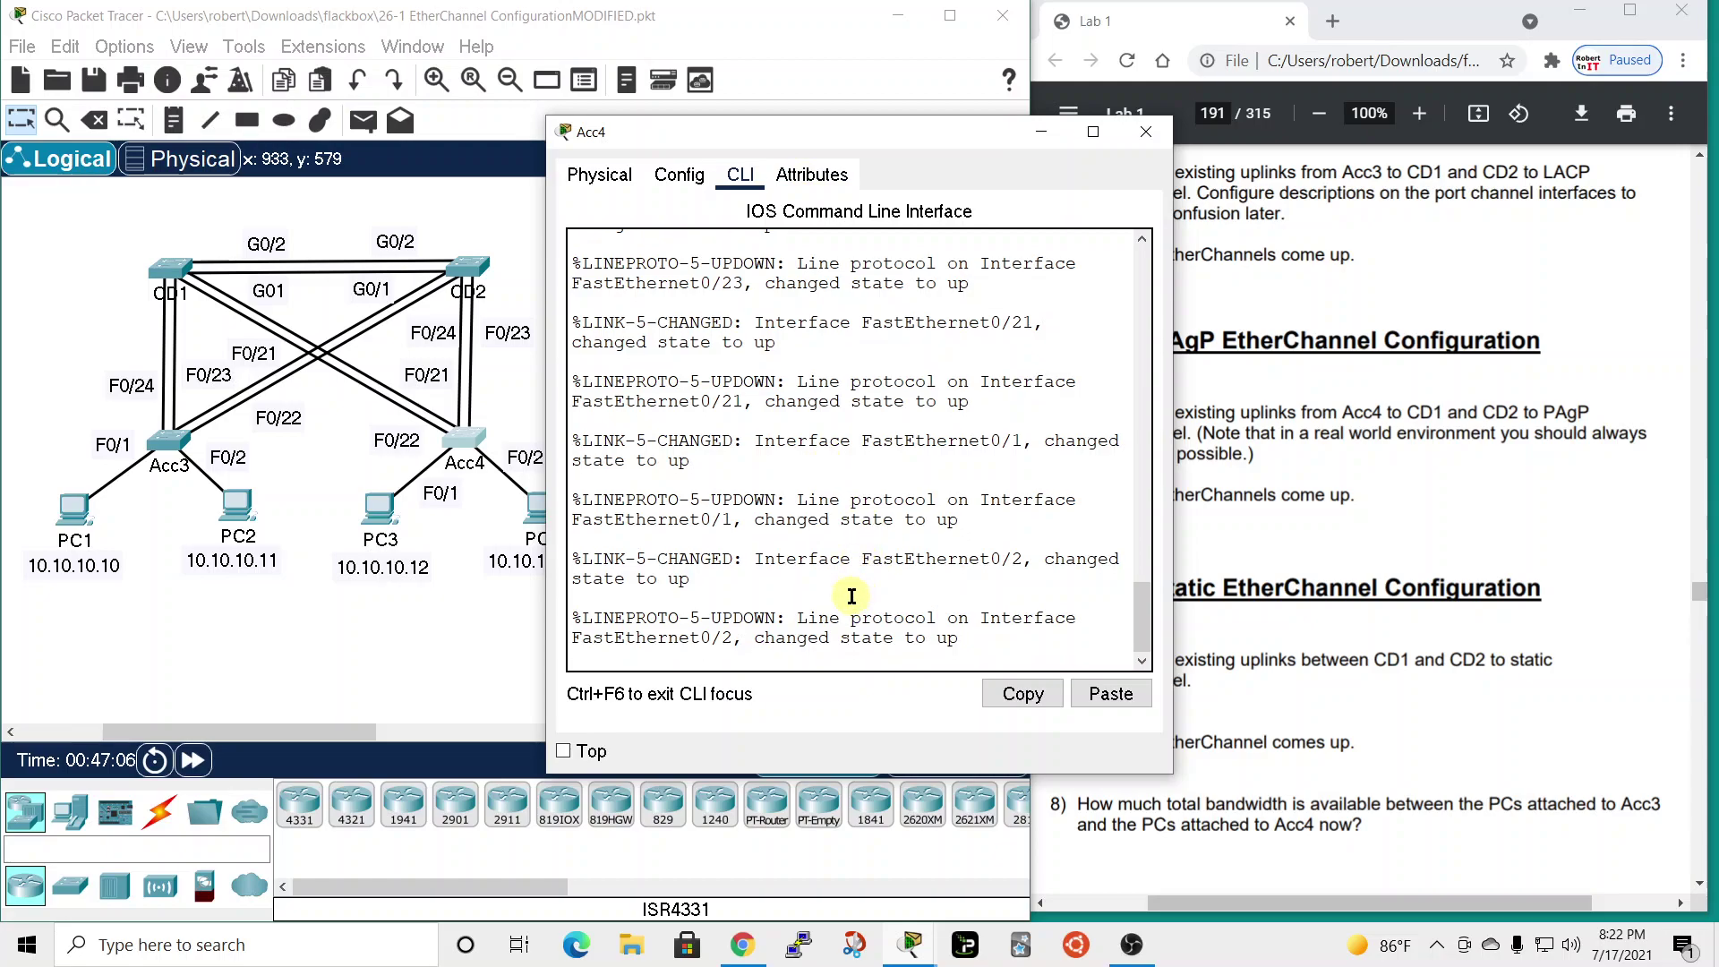
pyautogui.press('Return')
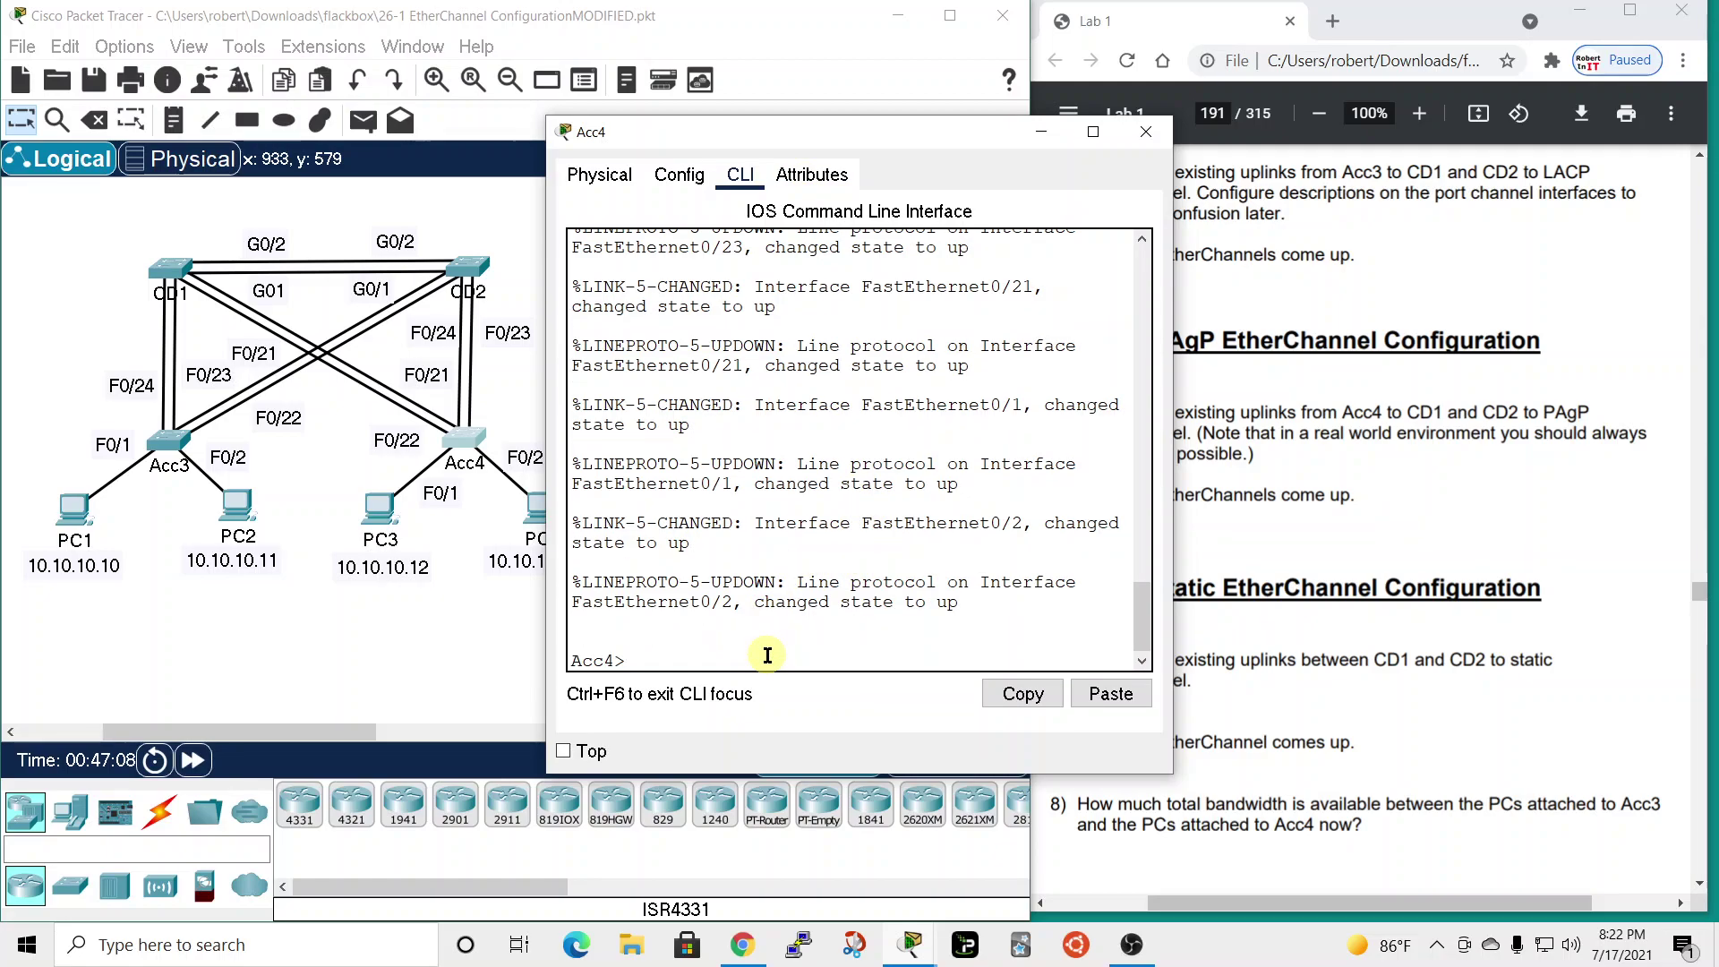
pyautogui.write('en')
pyautogui.press('Return')
pyautogui.write('conf t')
pyautogui.press('Return')
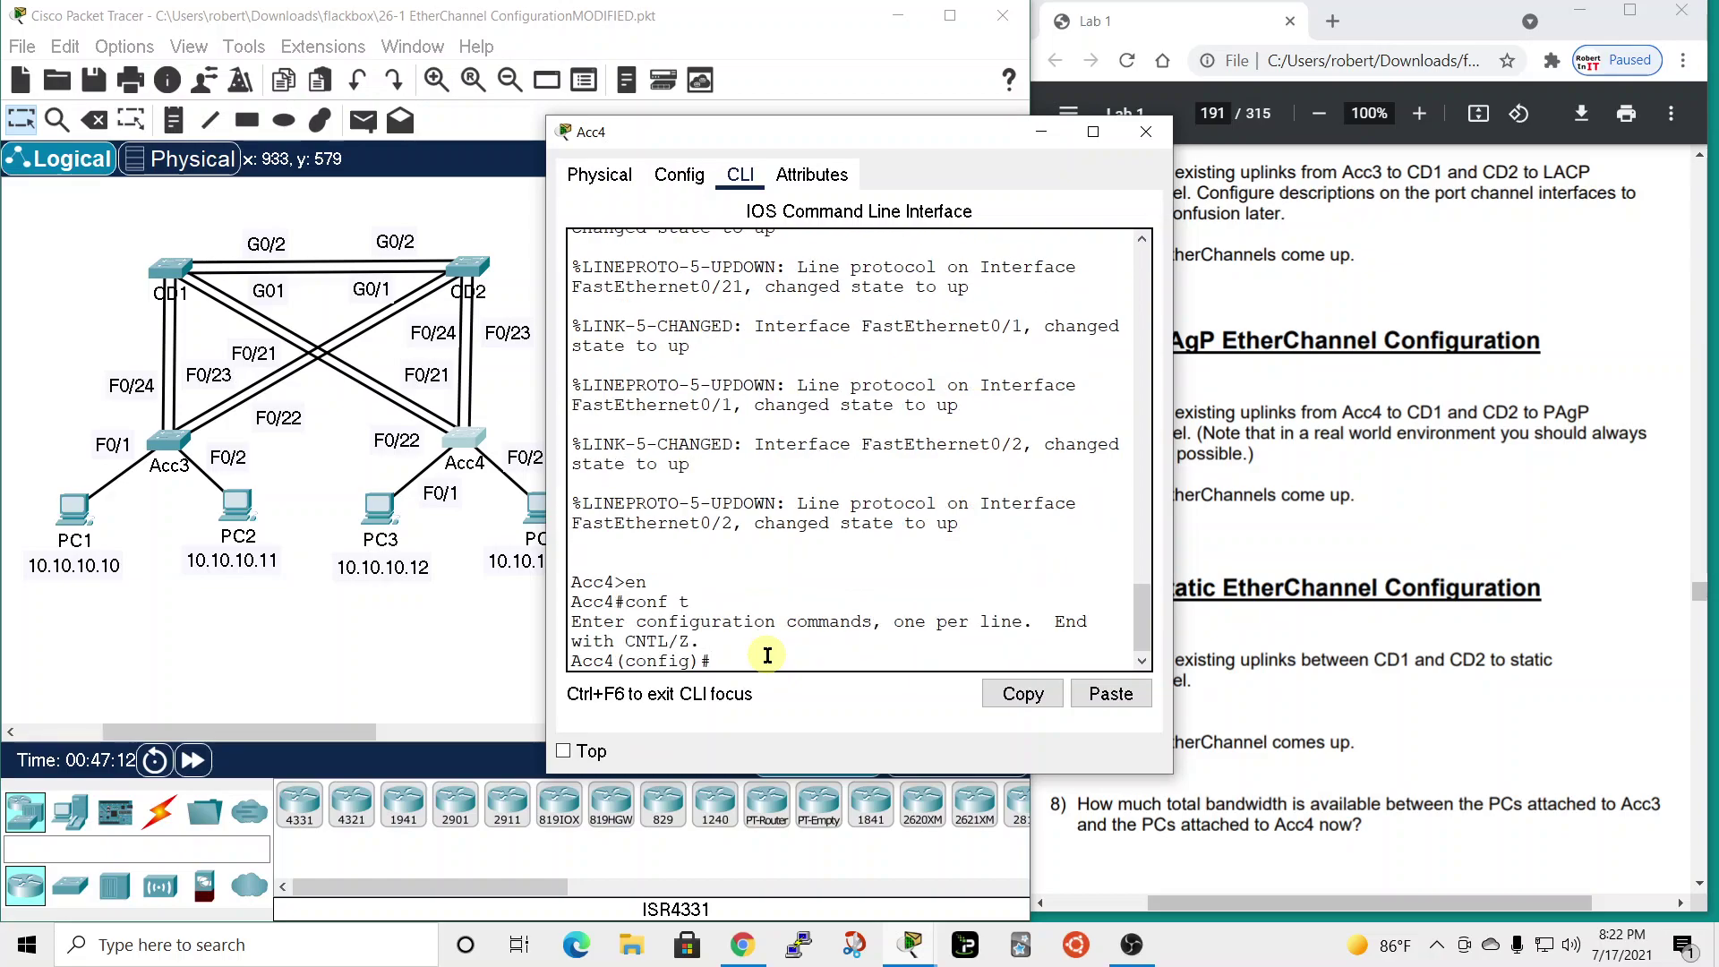
# - Enter range configuration for Acc4's uplinks to CD2 with interface range fastEthernet 0/23 - 24
pyautogui.write('int')
pyautogui.press('Tab')
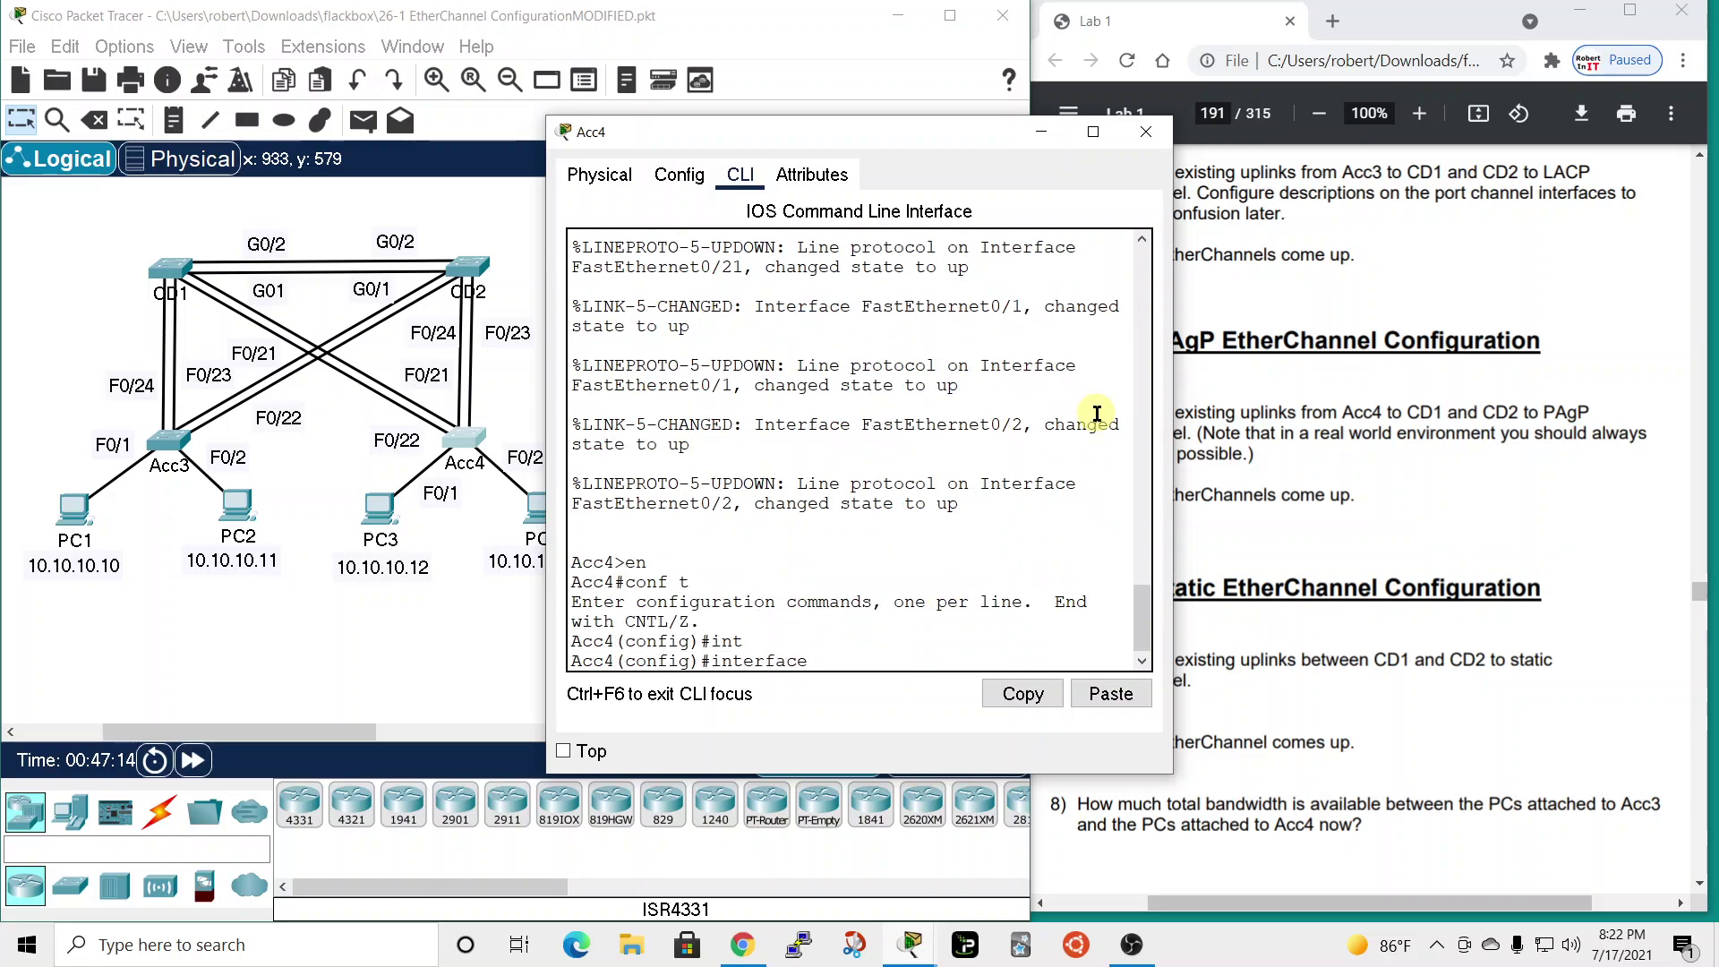
pyautogui.write('ra')
pyautogui.press('Tab')
pyautogui.write('fa')
pyautogui.press('Tab')
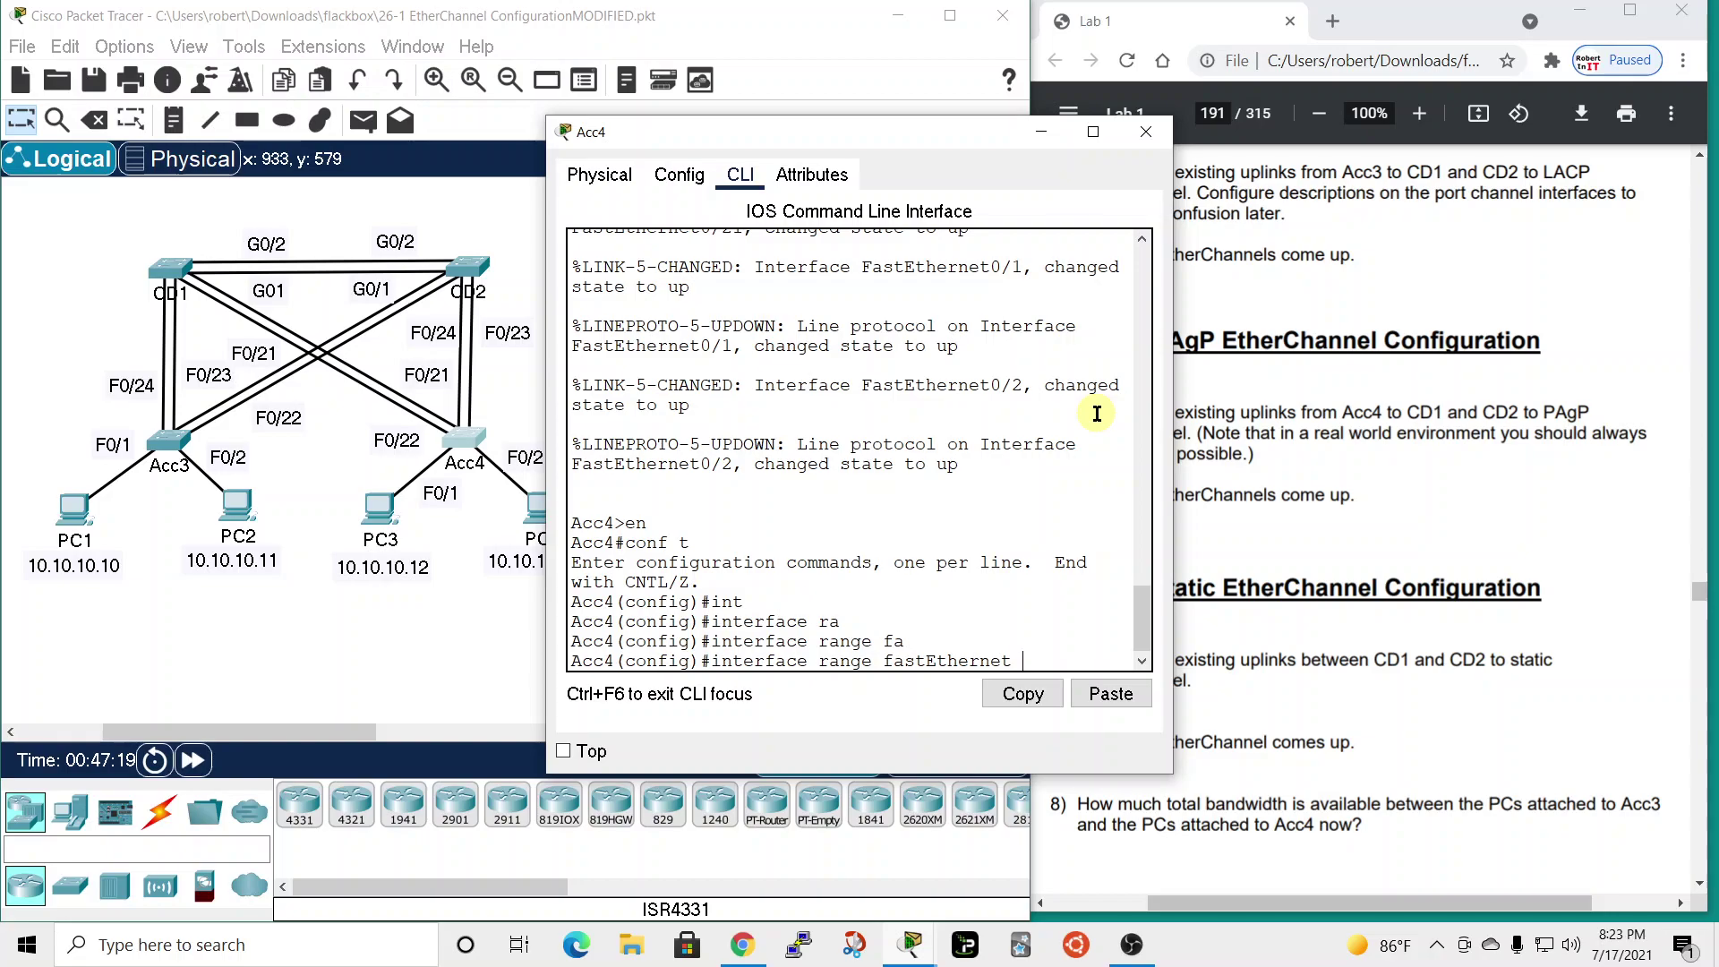
pyautogui.write('0/23 - 24')
pyautogui.press('Return')
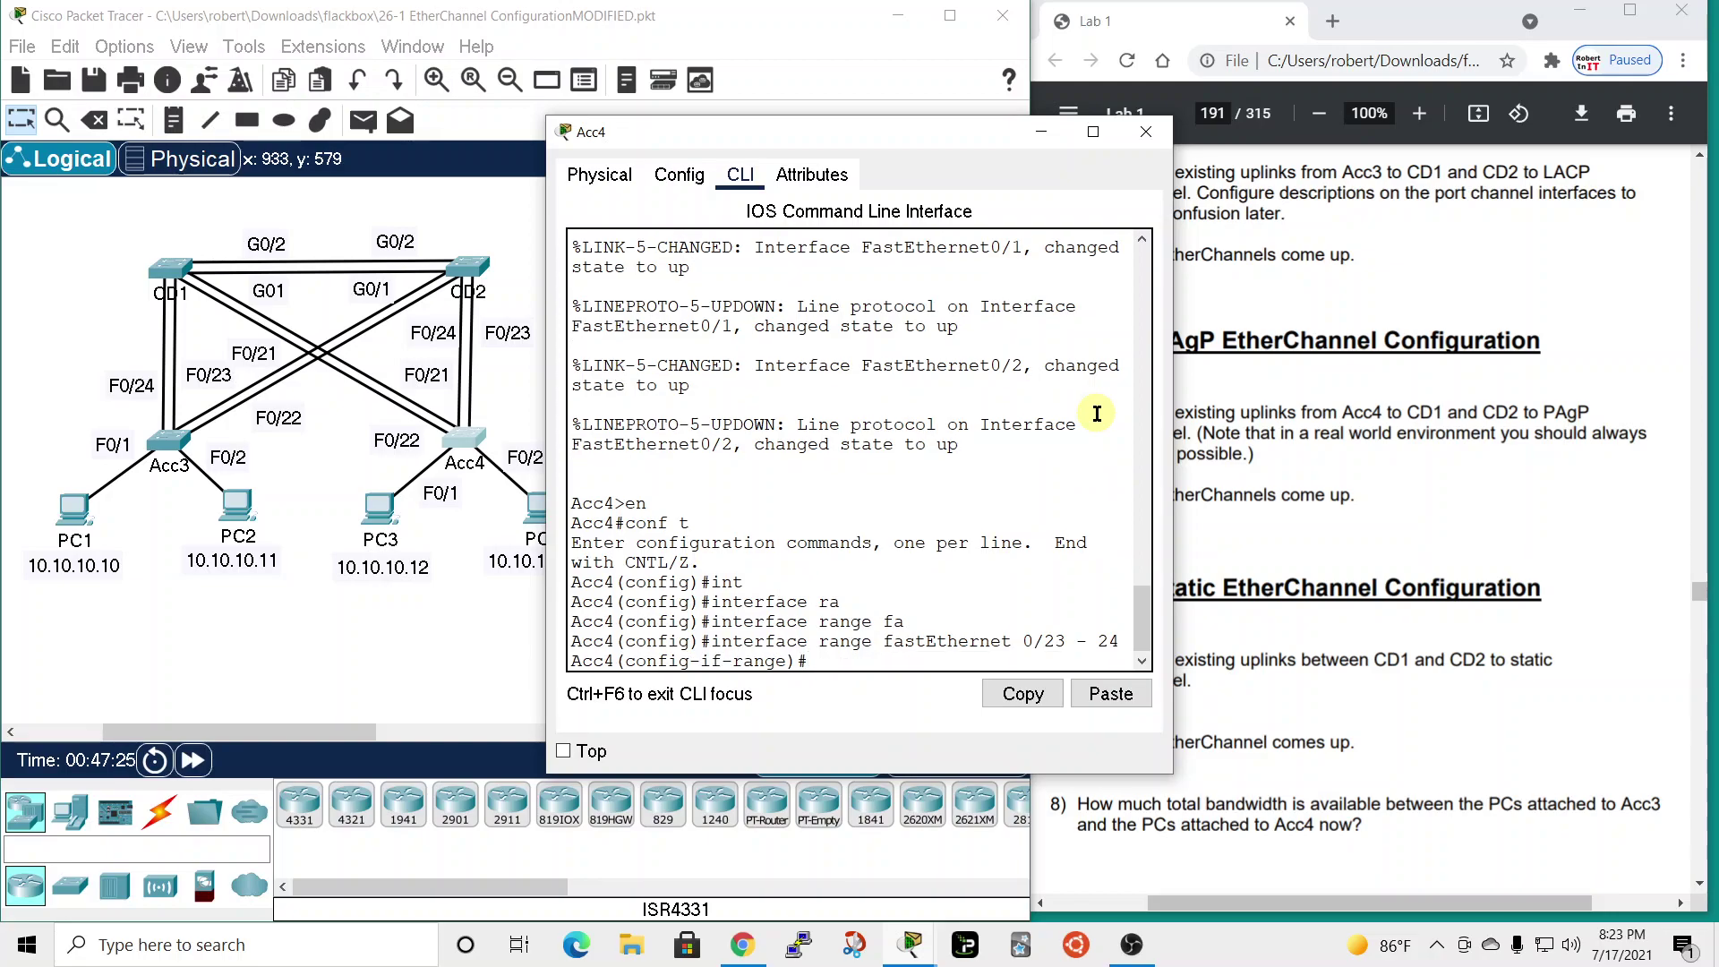
# - Bundle Acc4's selected ports with channel-group 1 mode desirable and exit the interface range configuration
pyautogui.write('channel')
pyautogui.press('Tab')
pyautogui.write('-gr')
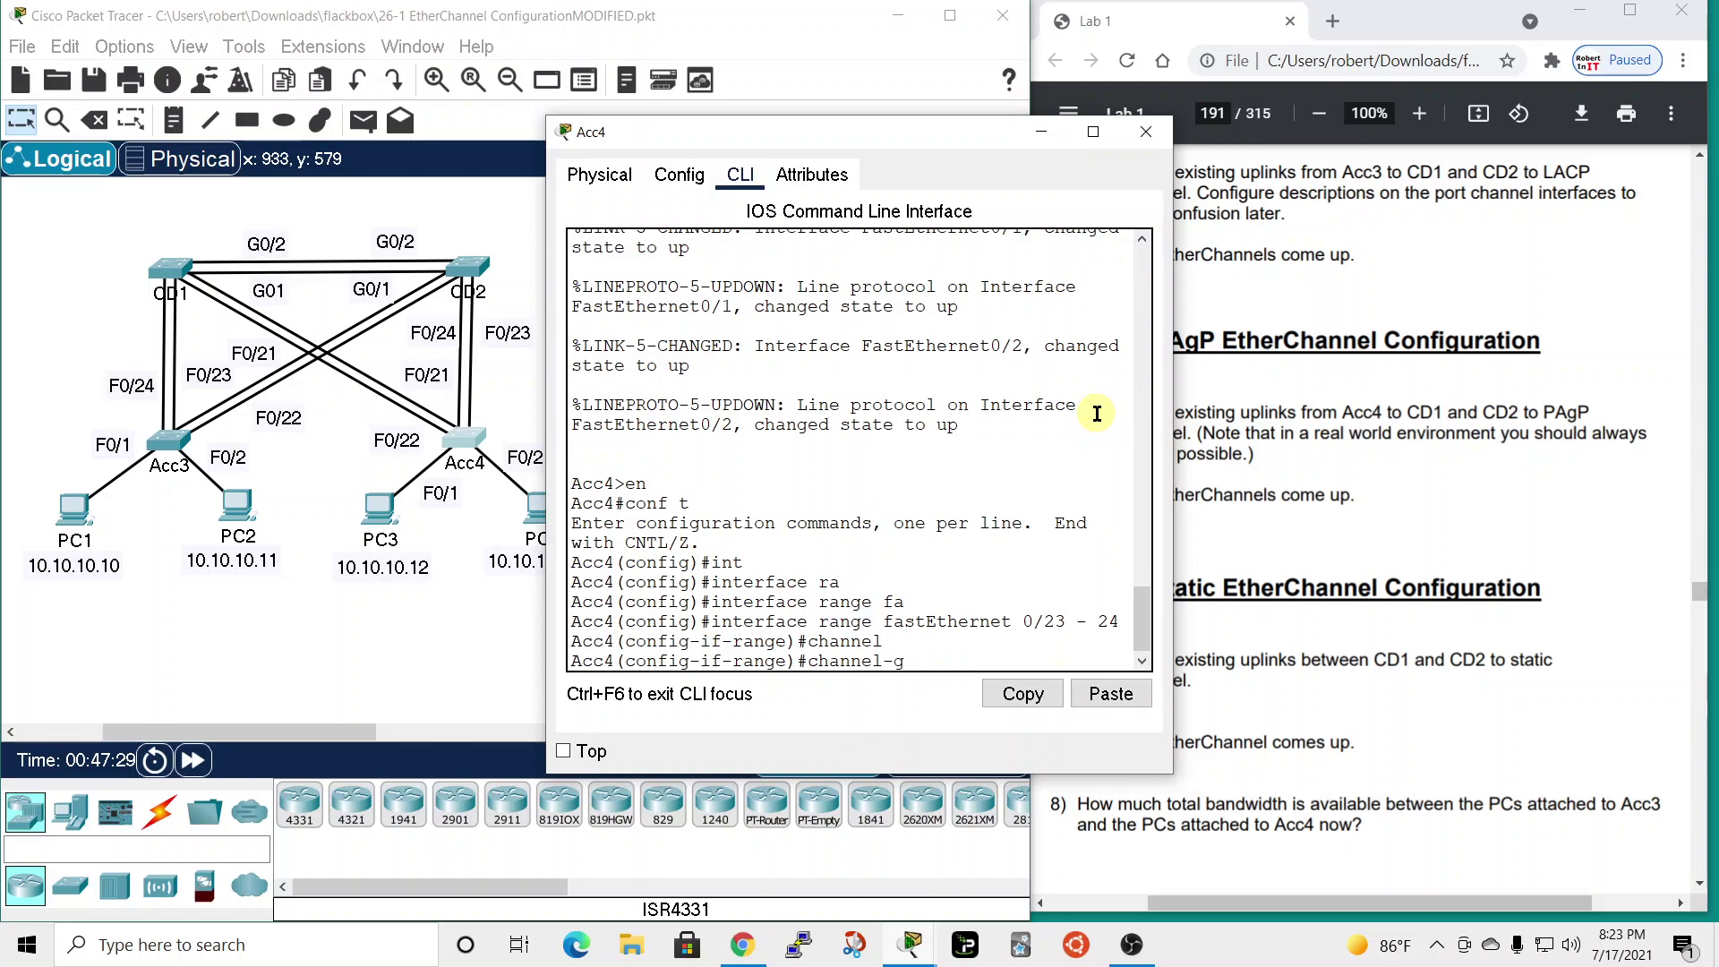
pyautogui.press('Tab')
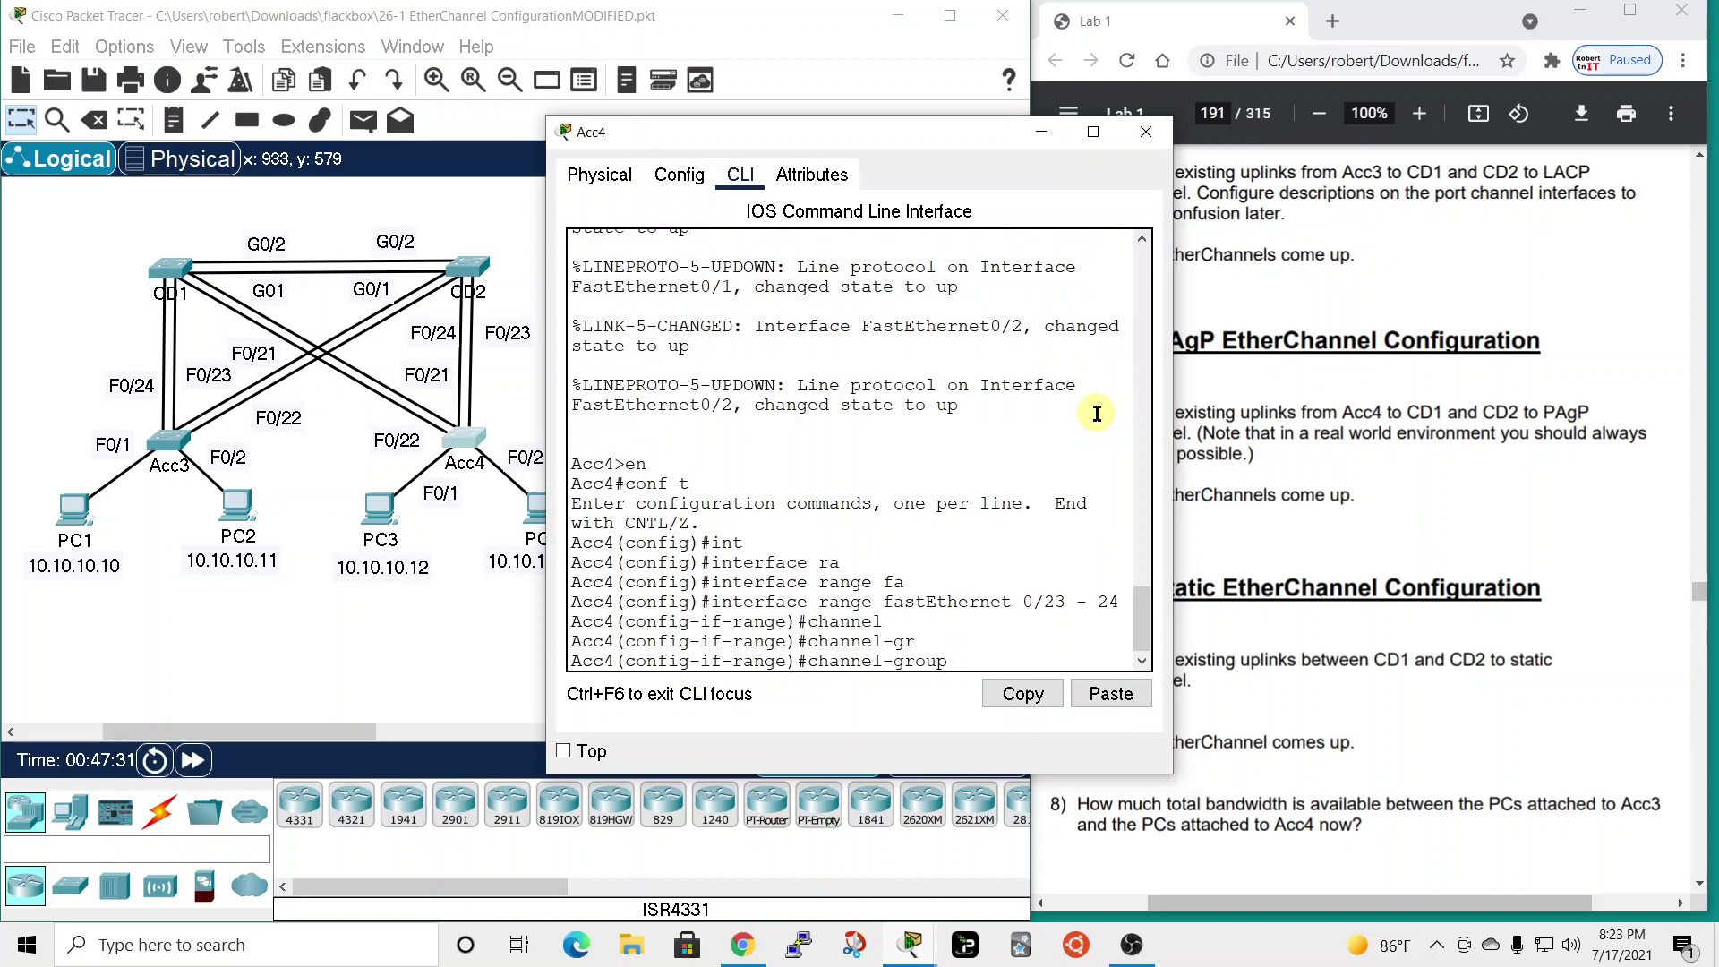
pyautogui.write('1 mode ac')
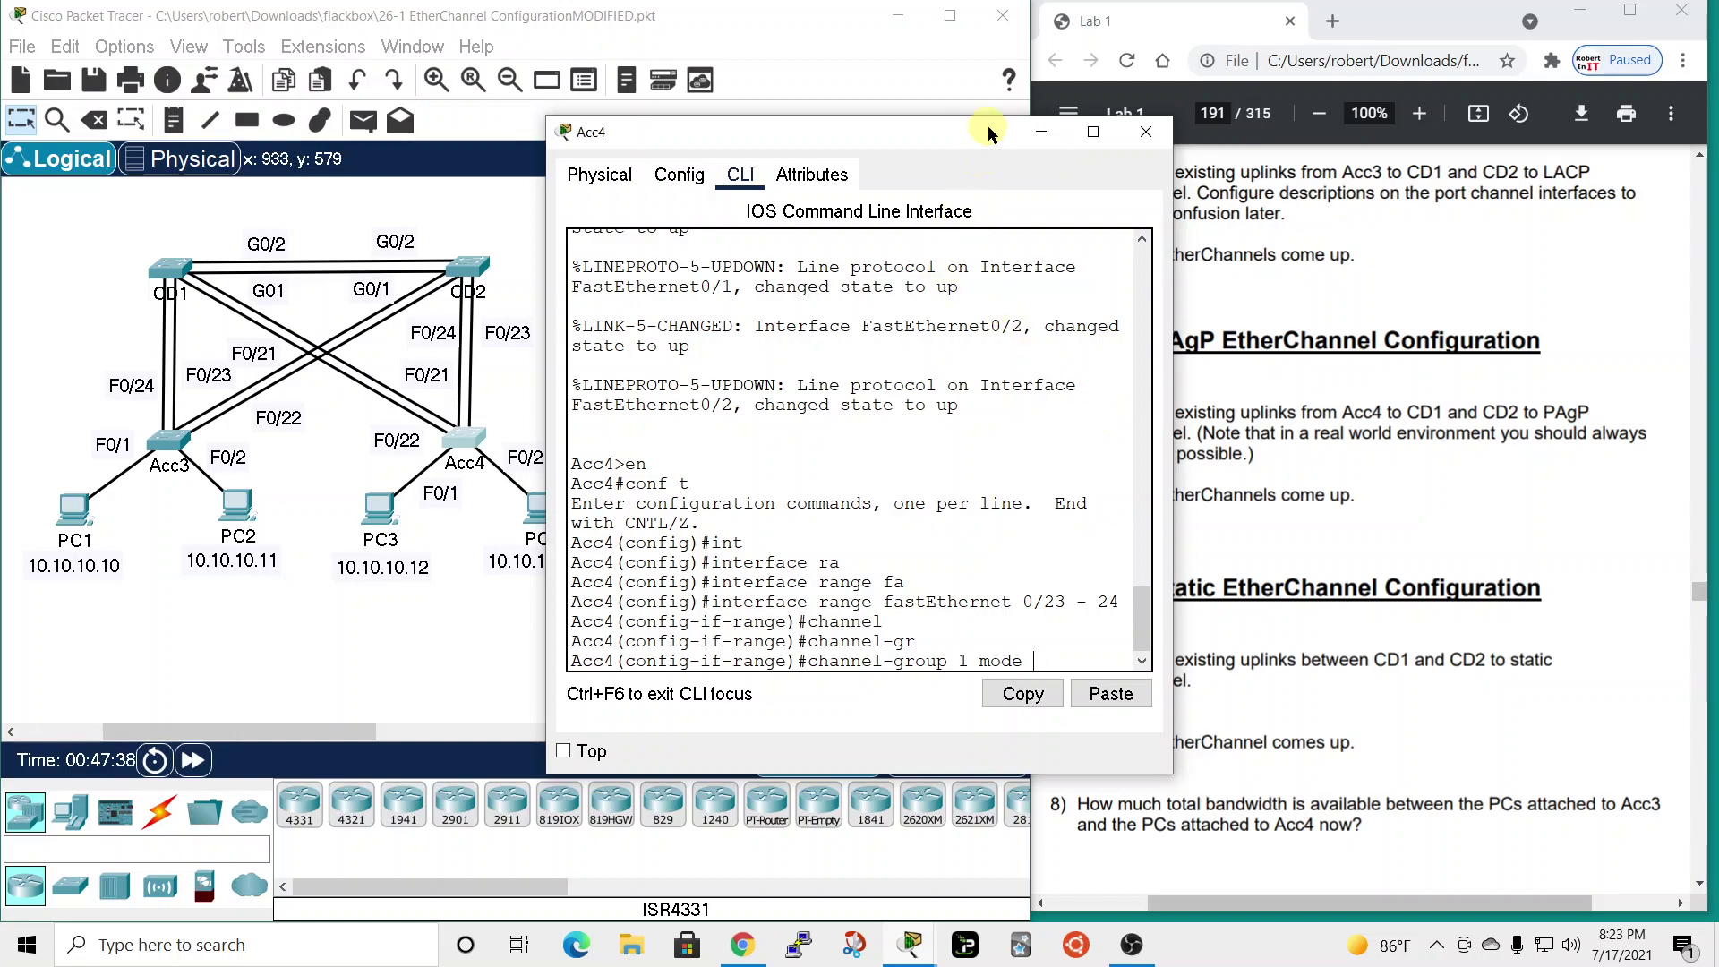
pyautogui.moveTo(987, 125); pyautogui.dragTo(910, 115)
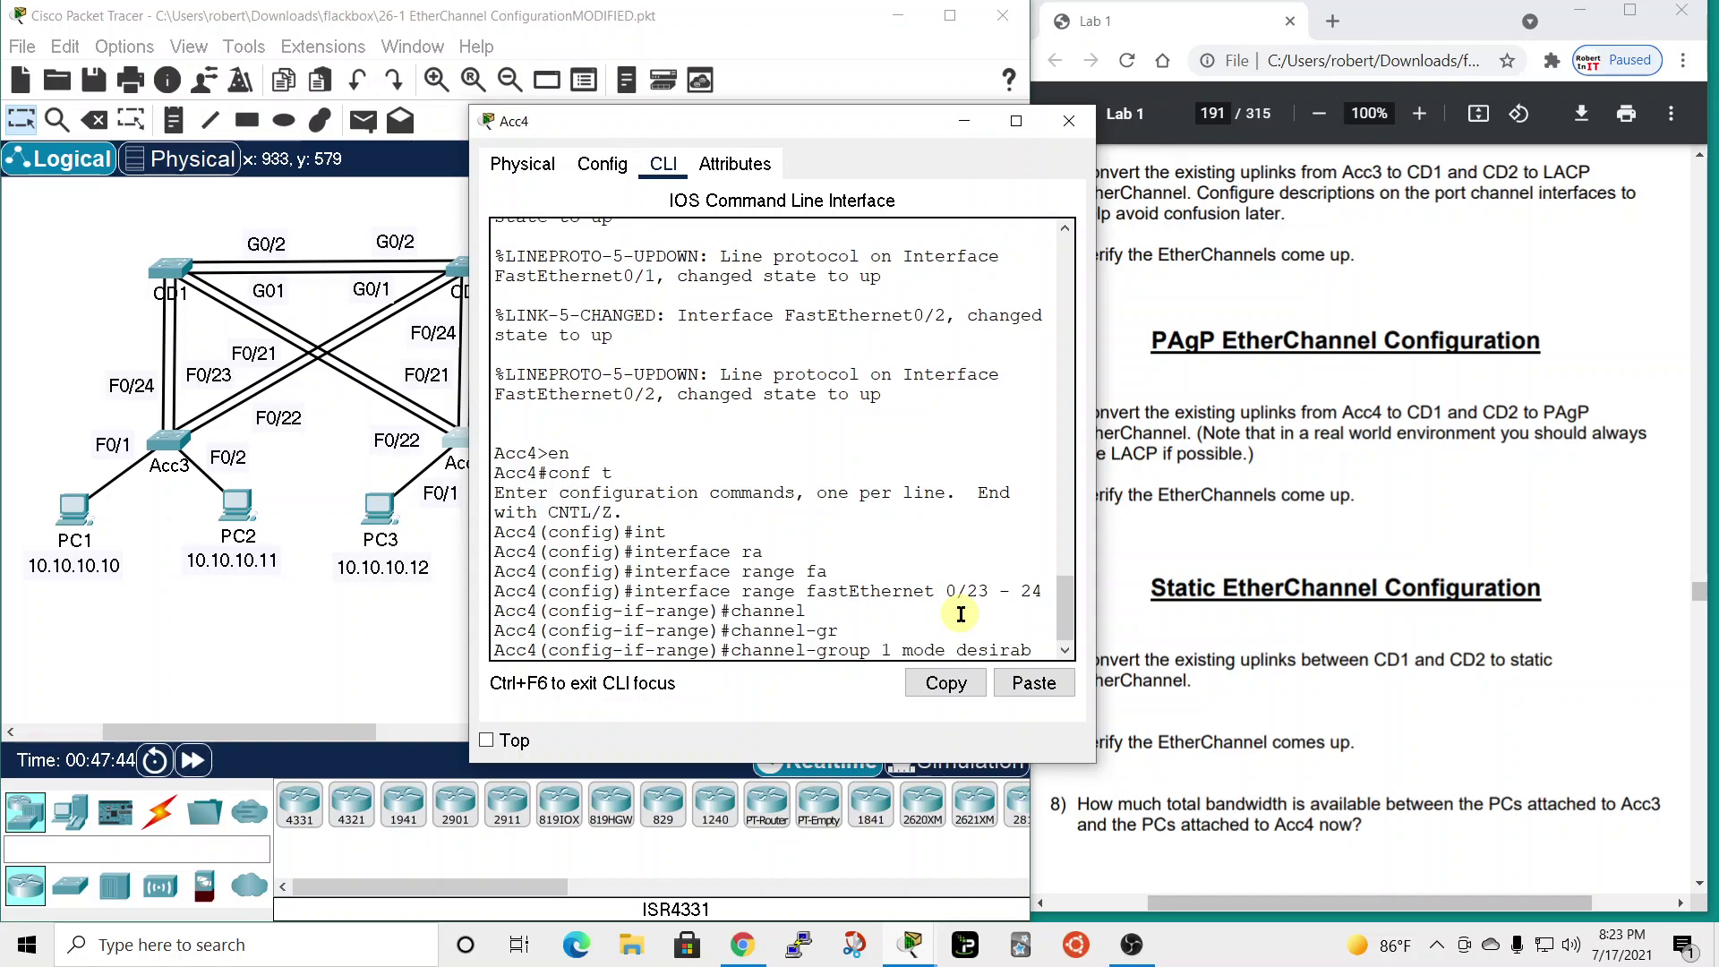
pyautogui.press('Tab')
pyautogui.press('Return')
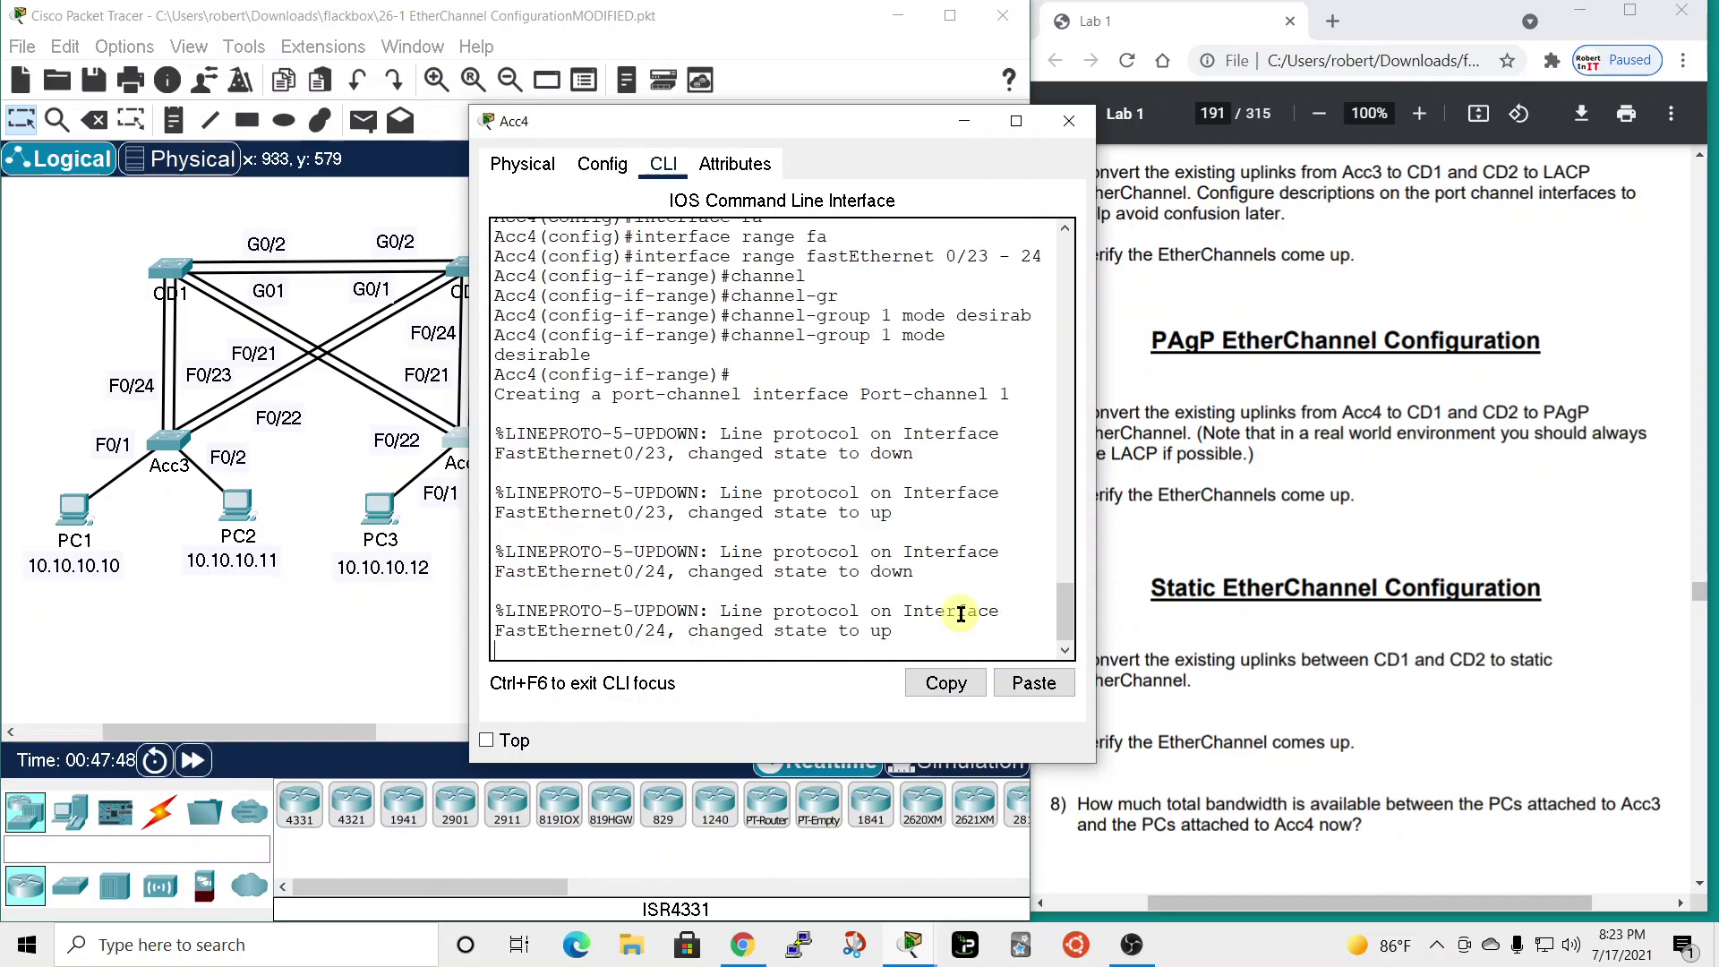
pyautogui.press('Return')
pyautogui.write('e)#exit')
pyautogui.press('Return')
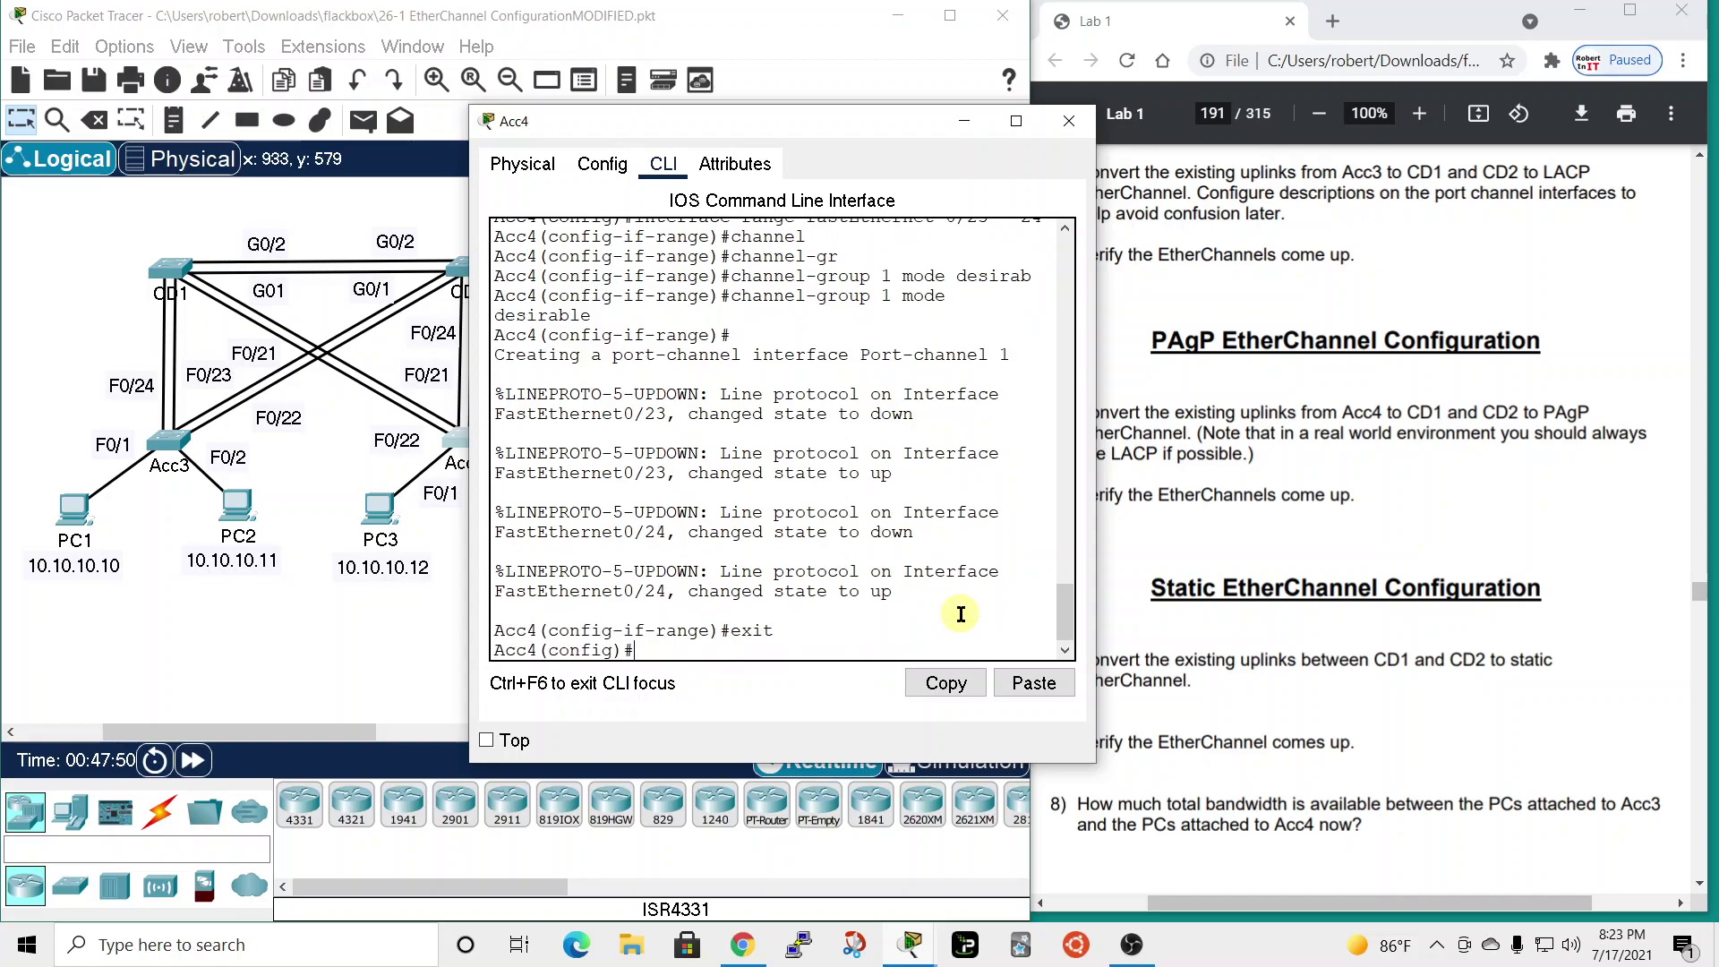
# - Enter interface port-channel 1 on Acc4 and give it the description "Connects to CD2"
pyautogui.write('int')
pyautogui.press('Tab')
pyautogui.write('po')
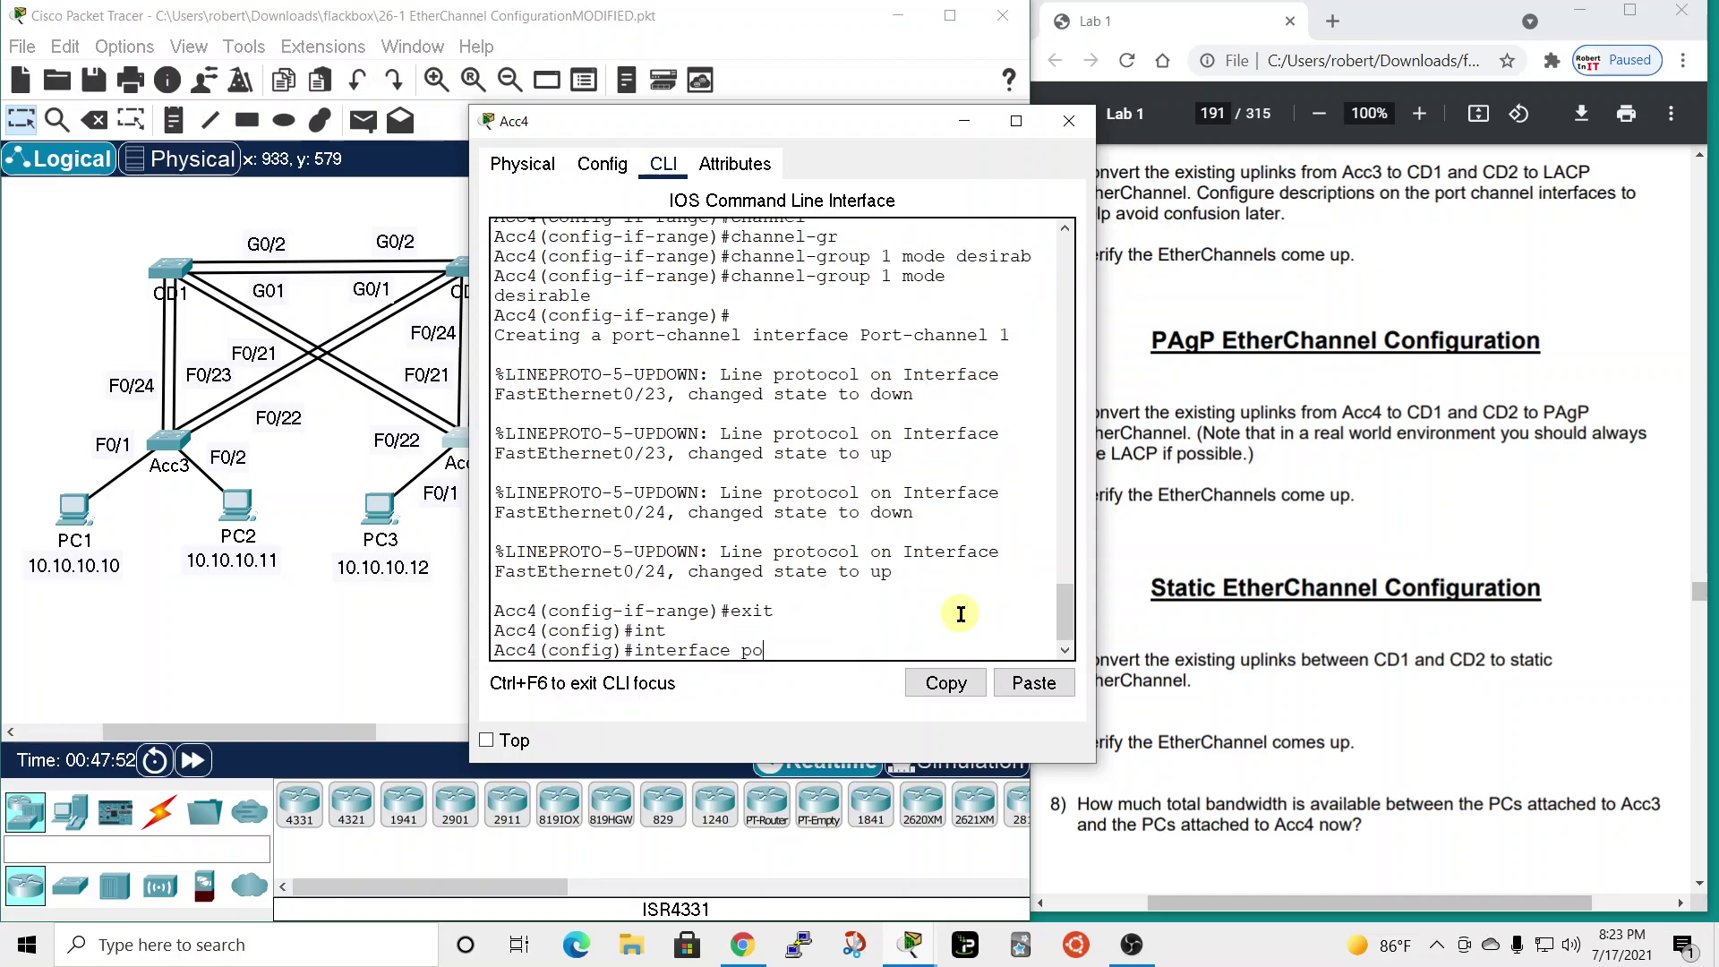
pyautogui.write('rt-channel 1')
pyautogui.press('Tab')
pyautogui.write('1')
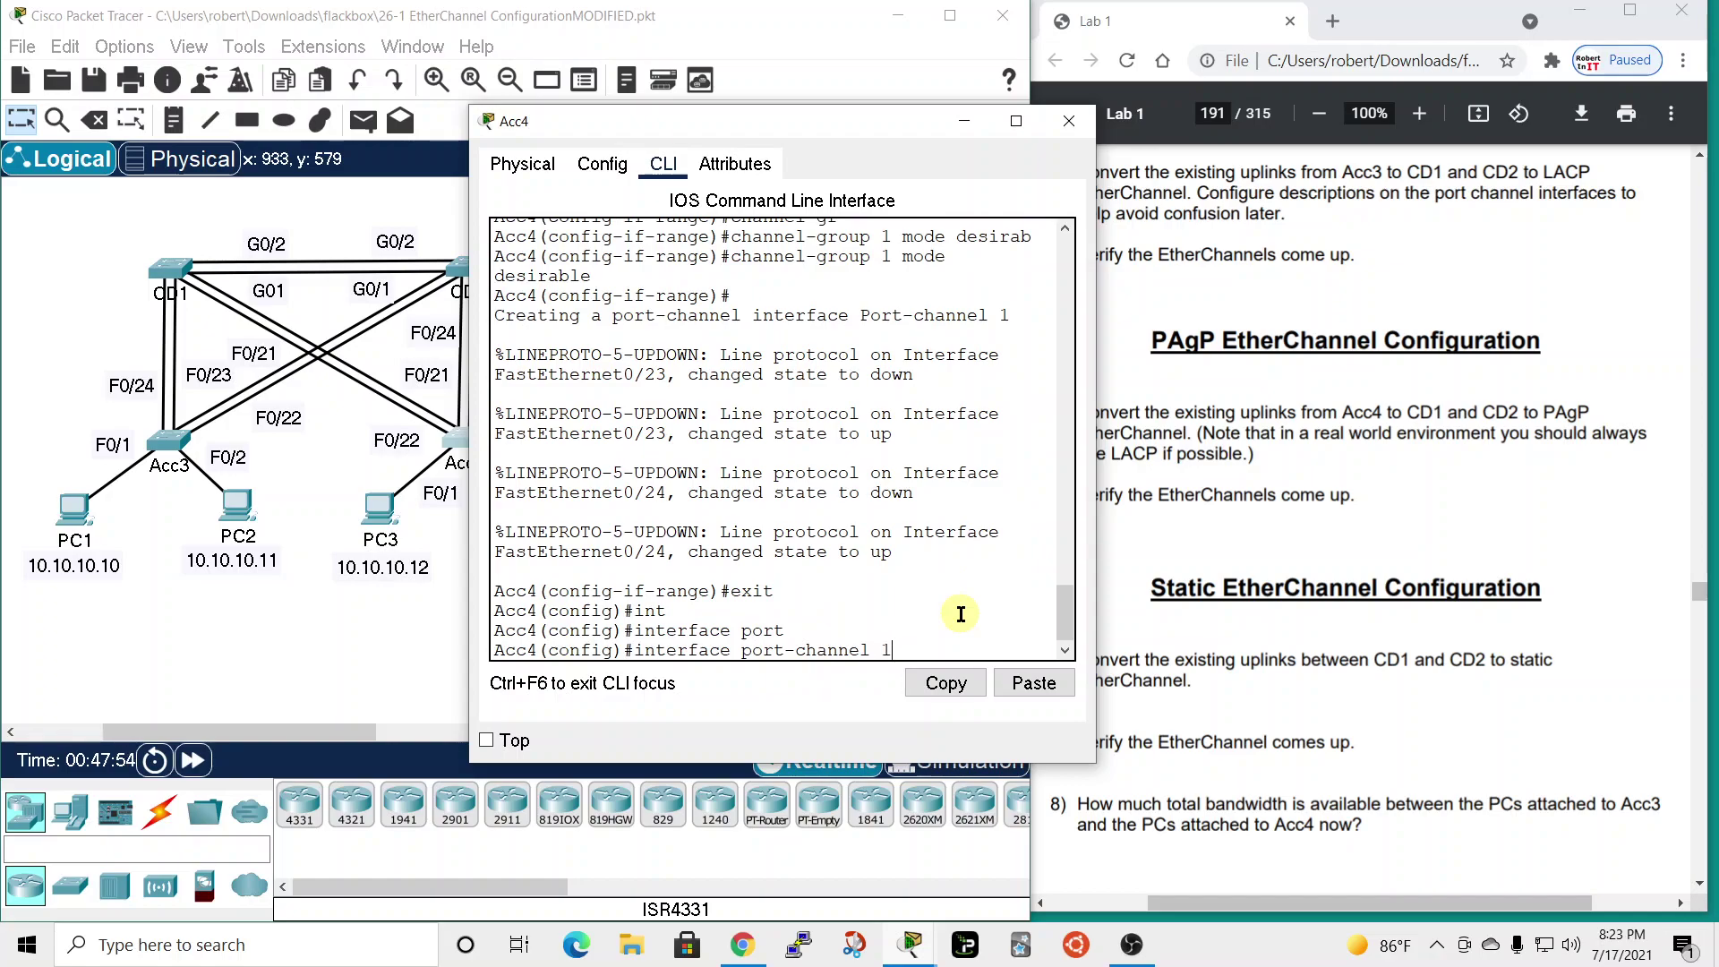
pyautogui.press('Return')
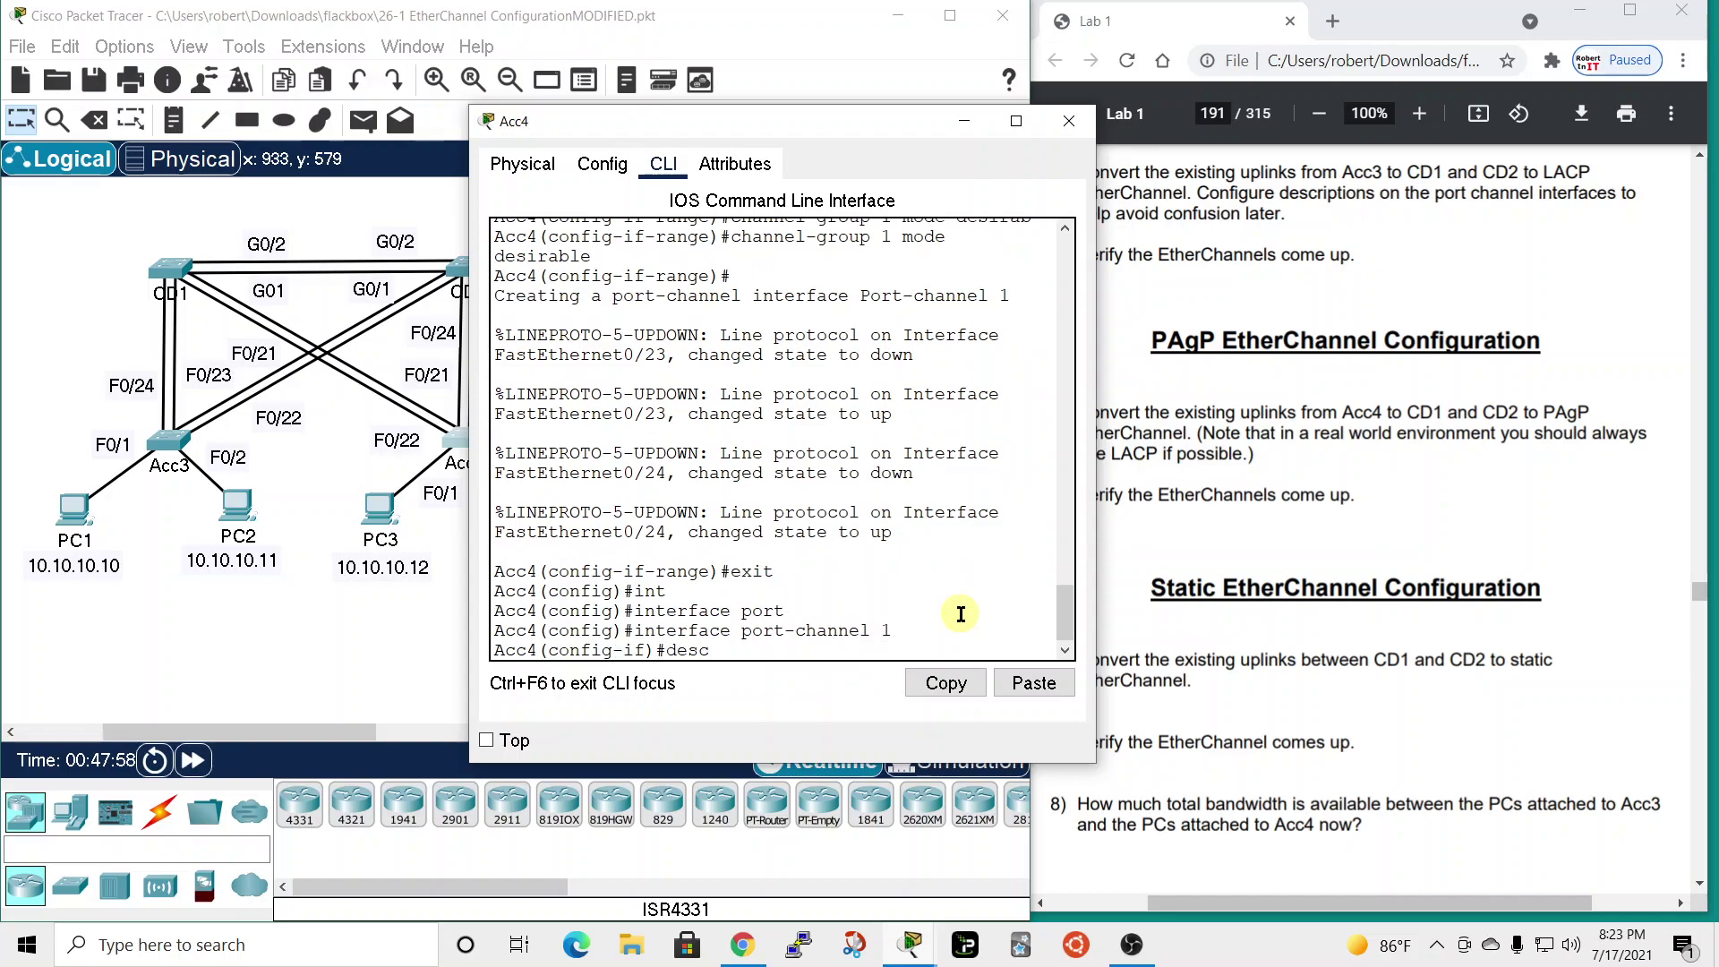
pyautogui.write('desc')
pyautogui.press('Tab')
pyautogui.write('Conne')
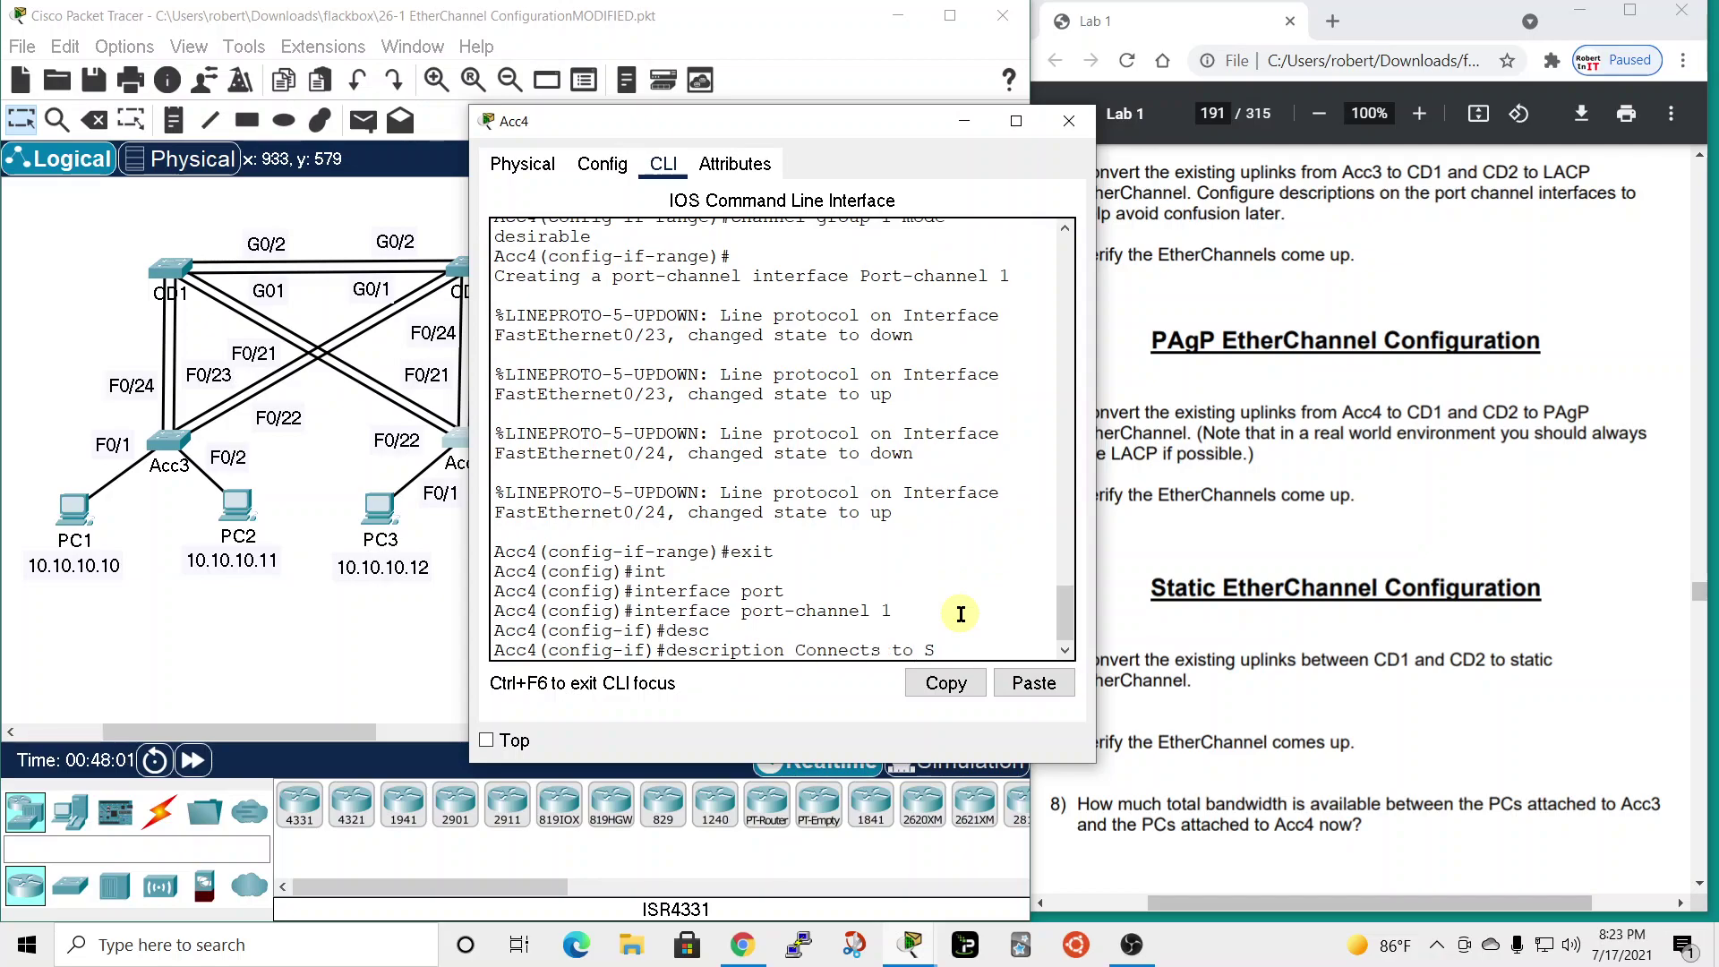
pyautogui.write('cts to CD2')
pyautogui.press('Return')
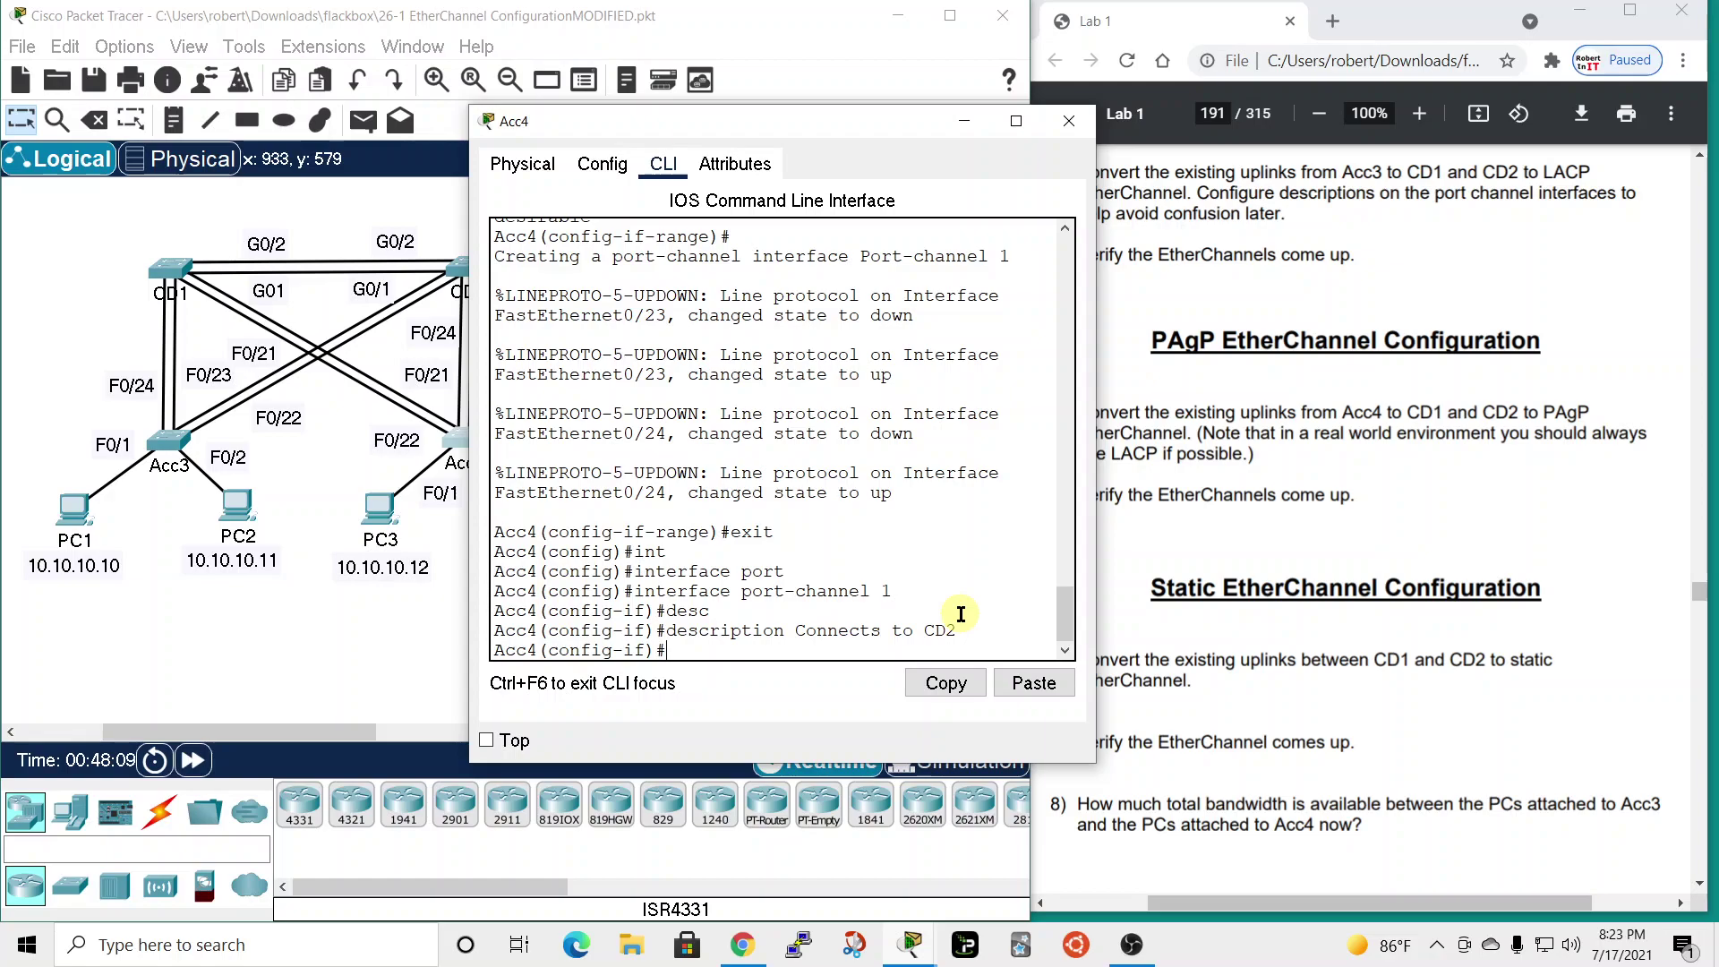
# - Make Acc4's port-channel 1 a trunk with switchport mode trunk
pyautogui.write('siw')
pyautogui.write('i')
pyautogui.press('Tab')
pyautogui.write('mode')
pyautogui.press('Tab')
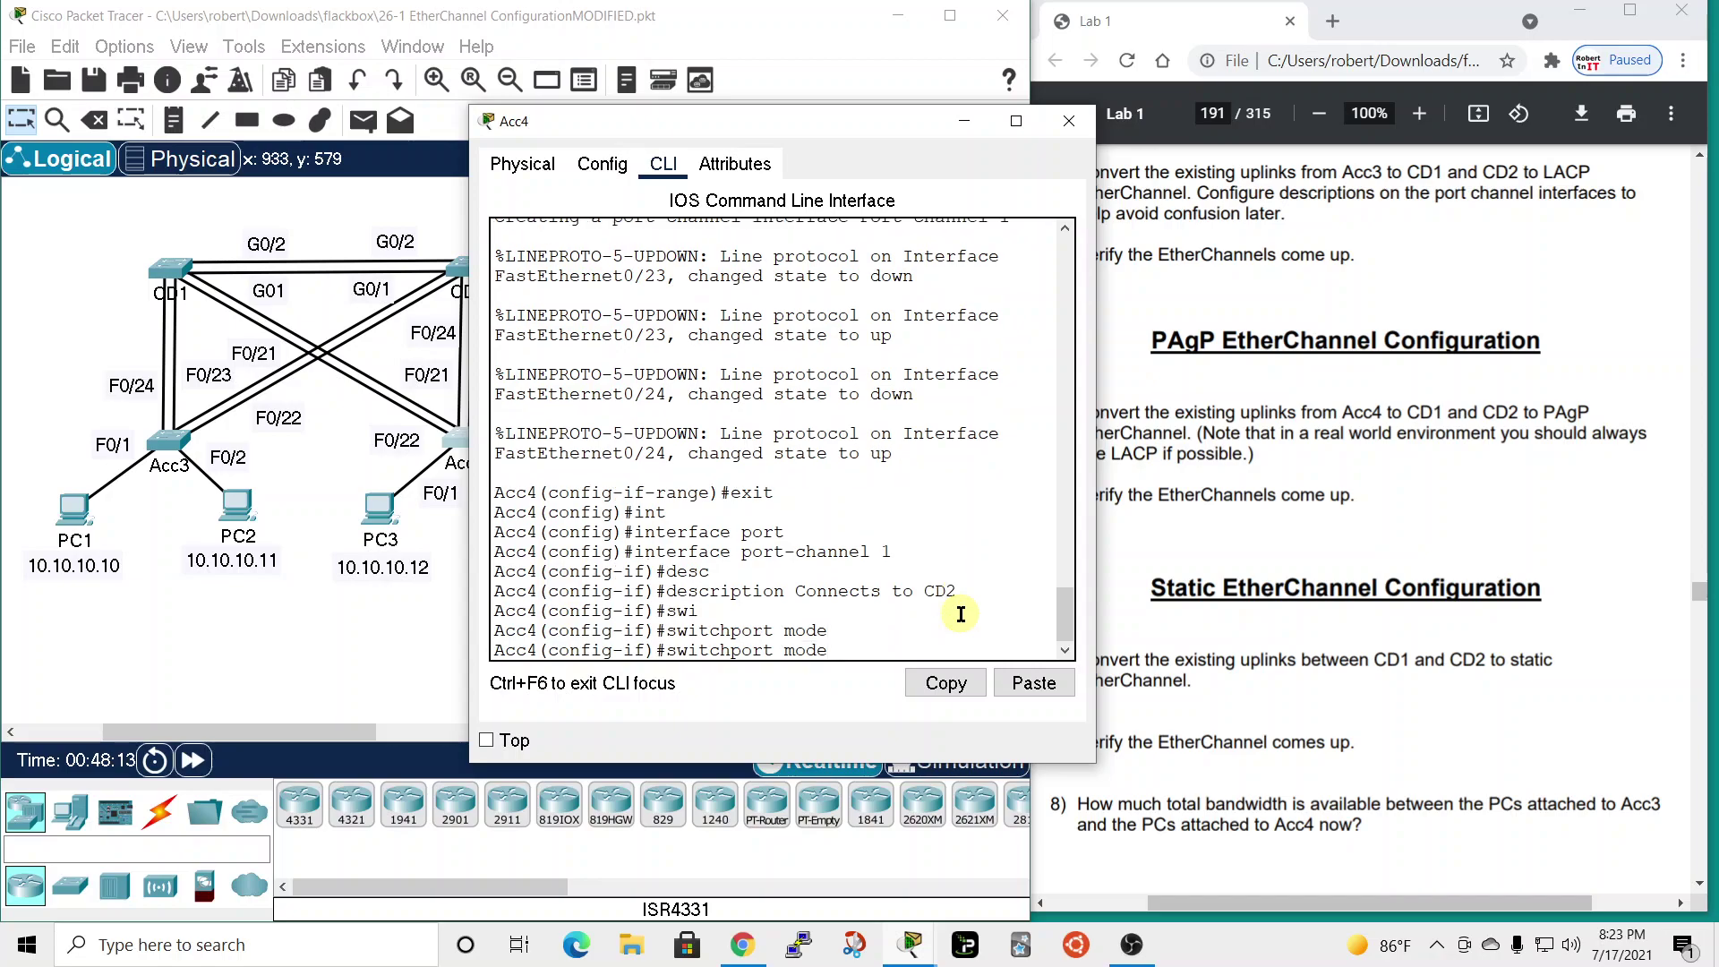
pyautogui.write('trun')
pyautogui.press('Tab')
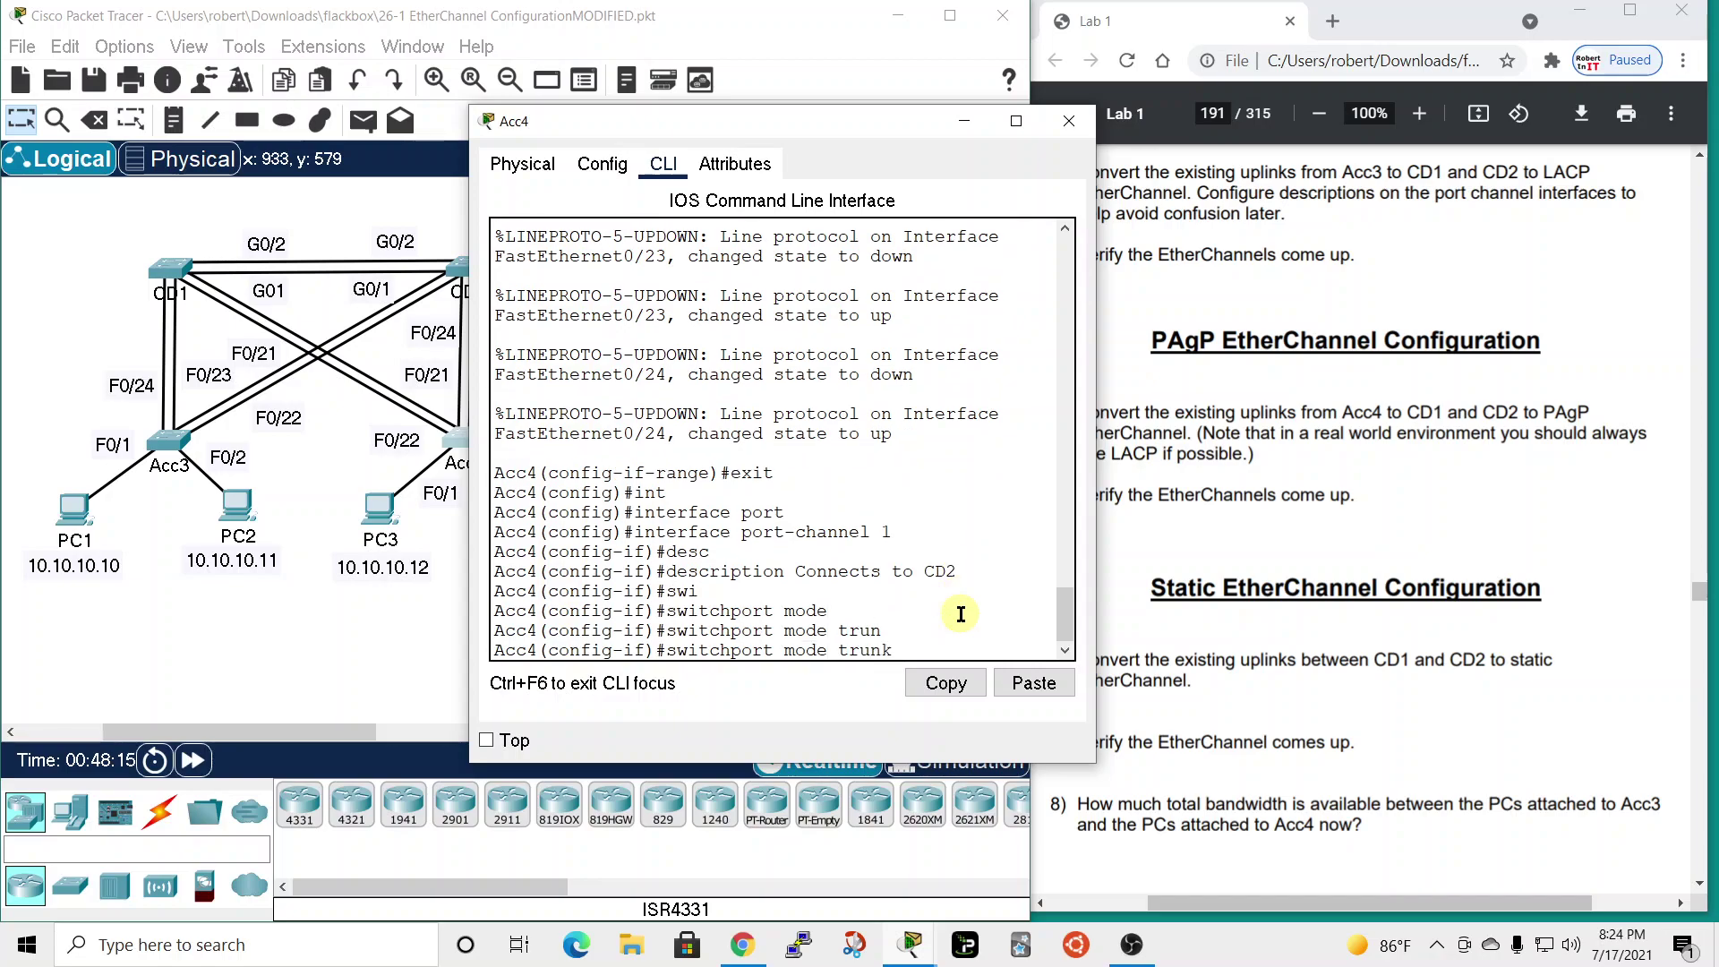
pyautogui.press('Return')
# - Set the native VLAN of Acc4's port-channel 1 with switchport trunk native vlan 199
pyautogui.write('swit')
pyautogui.press('Tab')
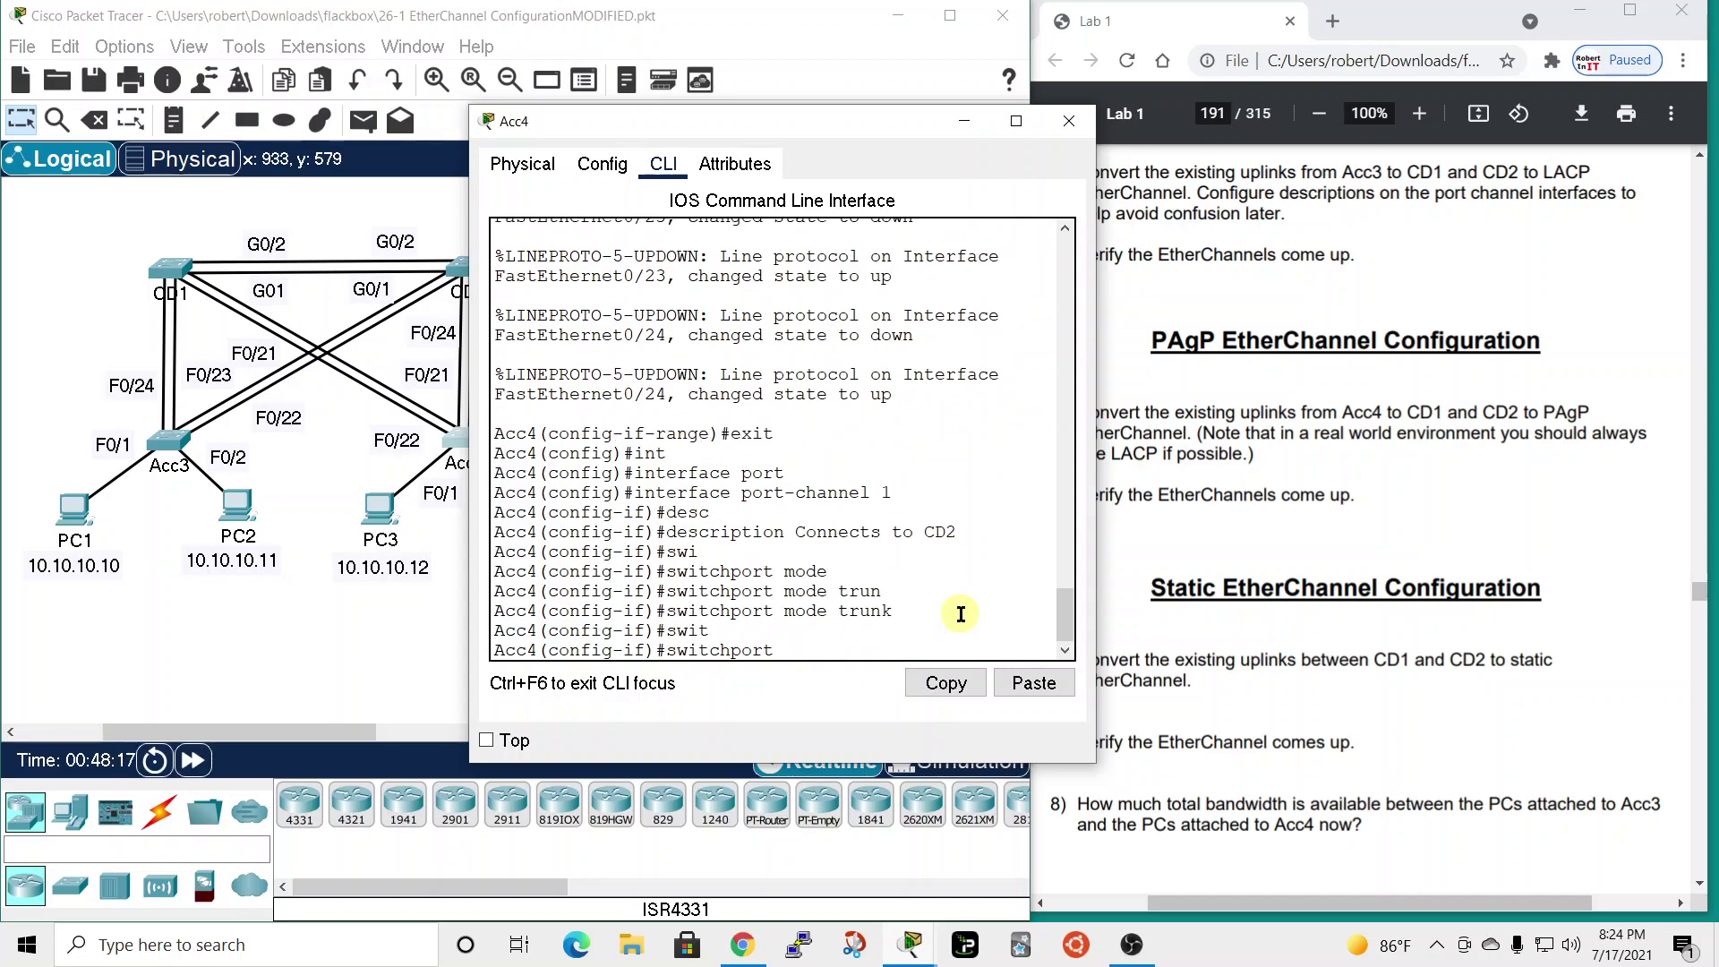
pyautogui.write('trun')
pyautogui.press('Tab')
pyautogui.write('nat')
pyautogui.press('Tab')
pyautogui.write('vl')
pyautogui.press('Tab')
pyautogui.write('n')
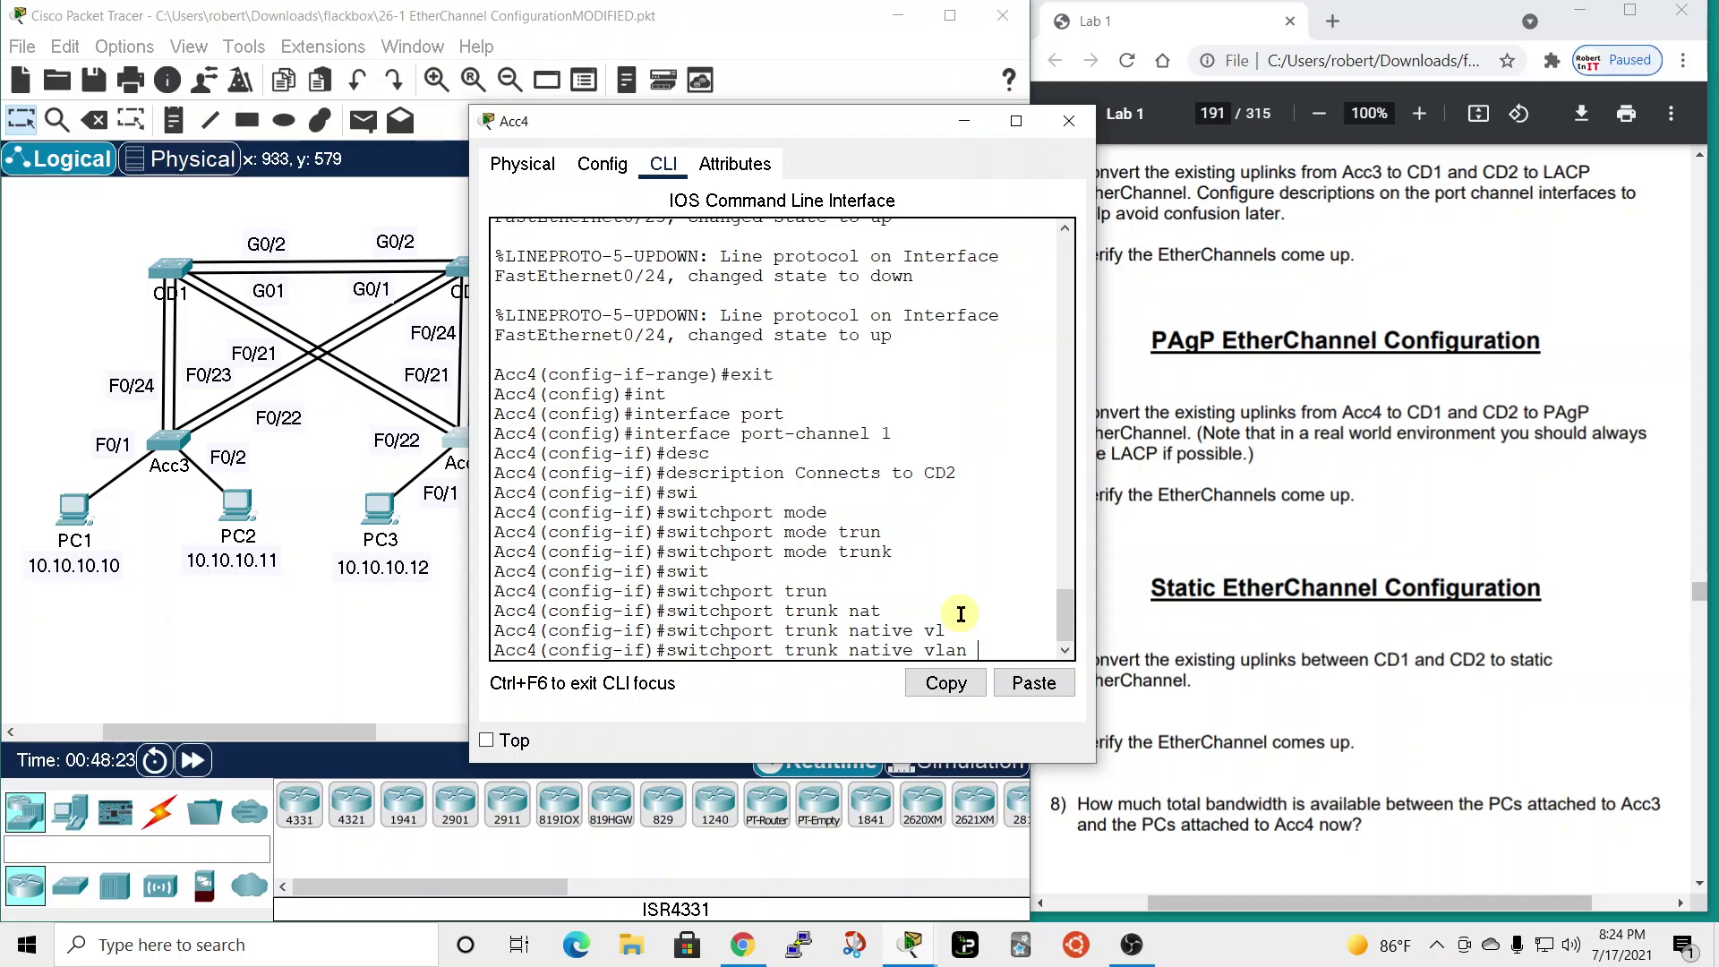
pyautogui.press('Return')
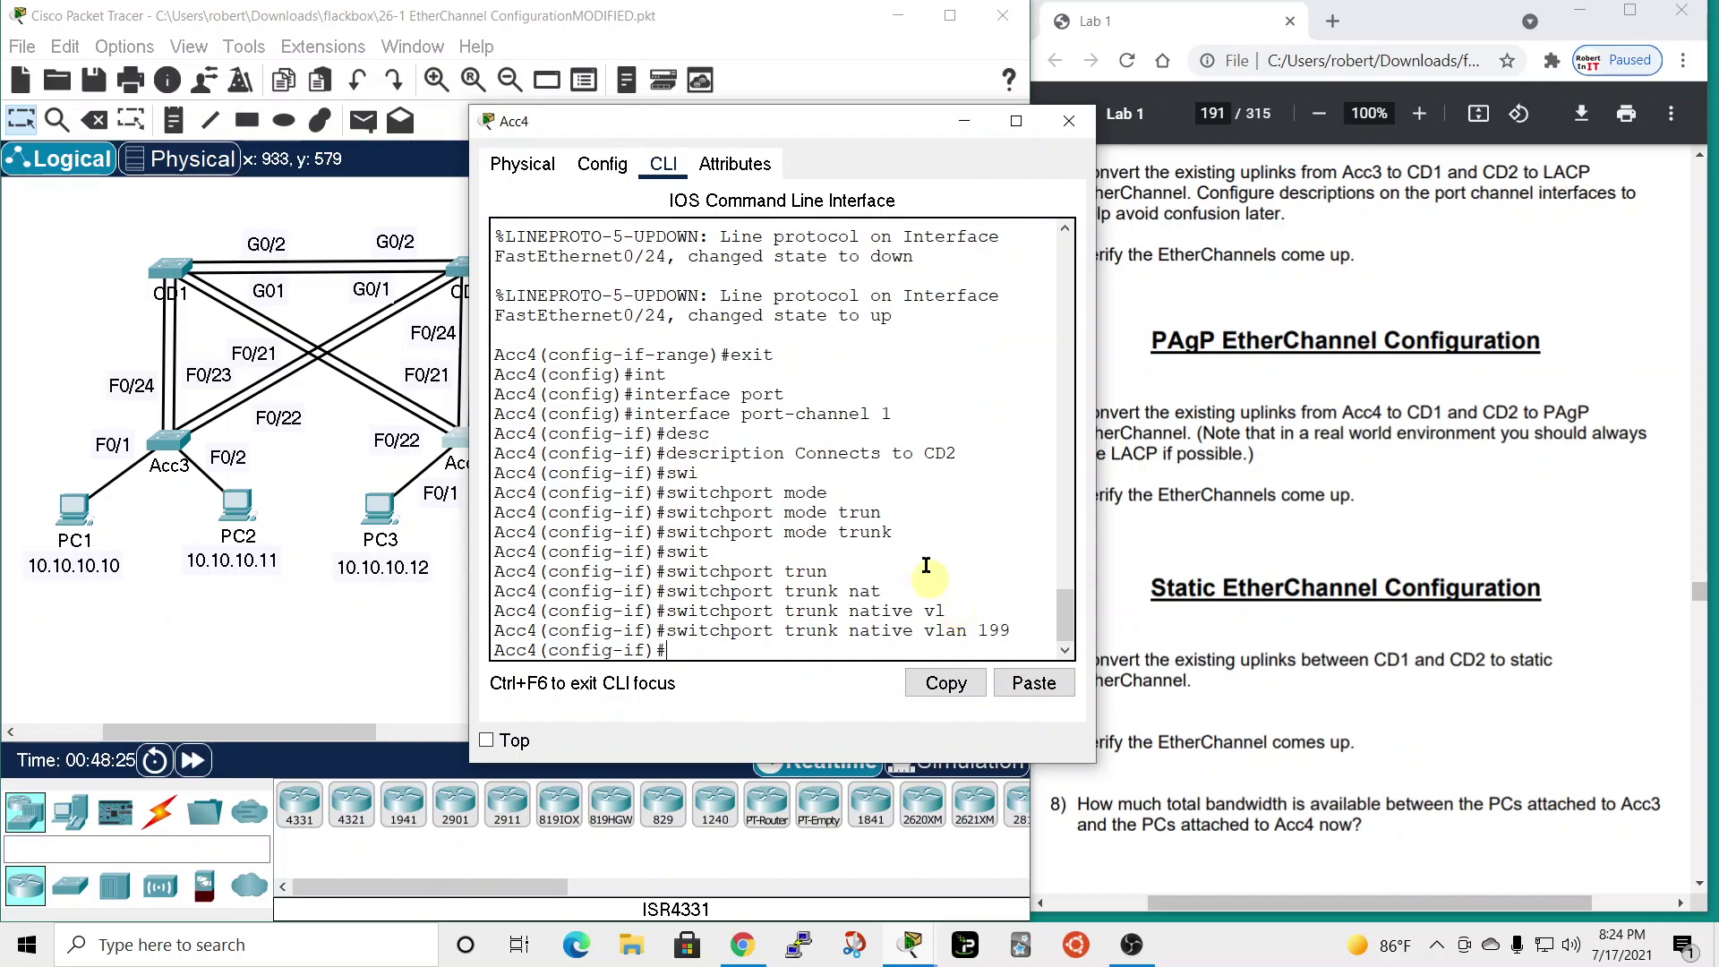
# - Close Acc4's console, reopen CD2's command line clear of the topology and enter global configuration mode
pyautogui.moveTo(903, 124); pyautogui.dragTo(936, 133)
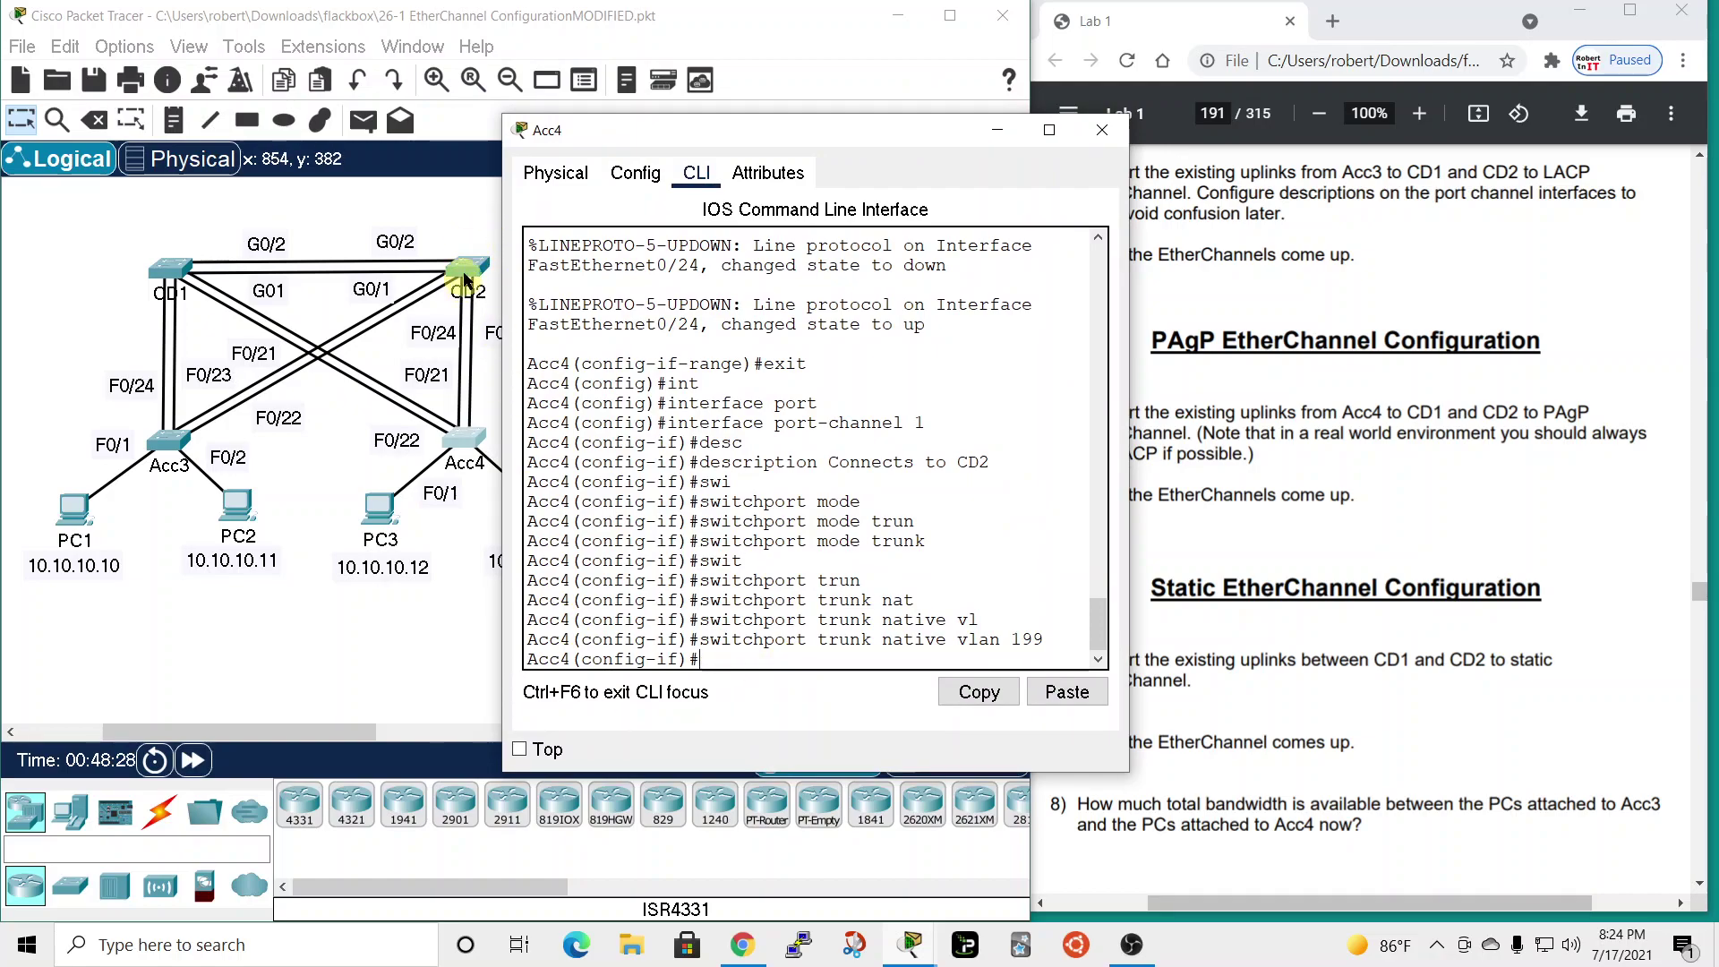
pyautogui.click(1098, 134)
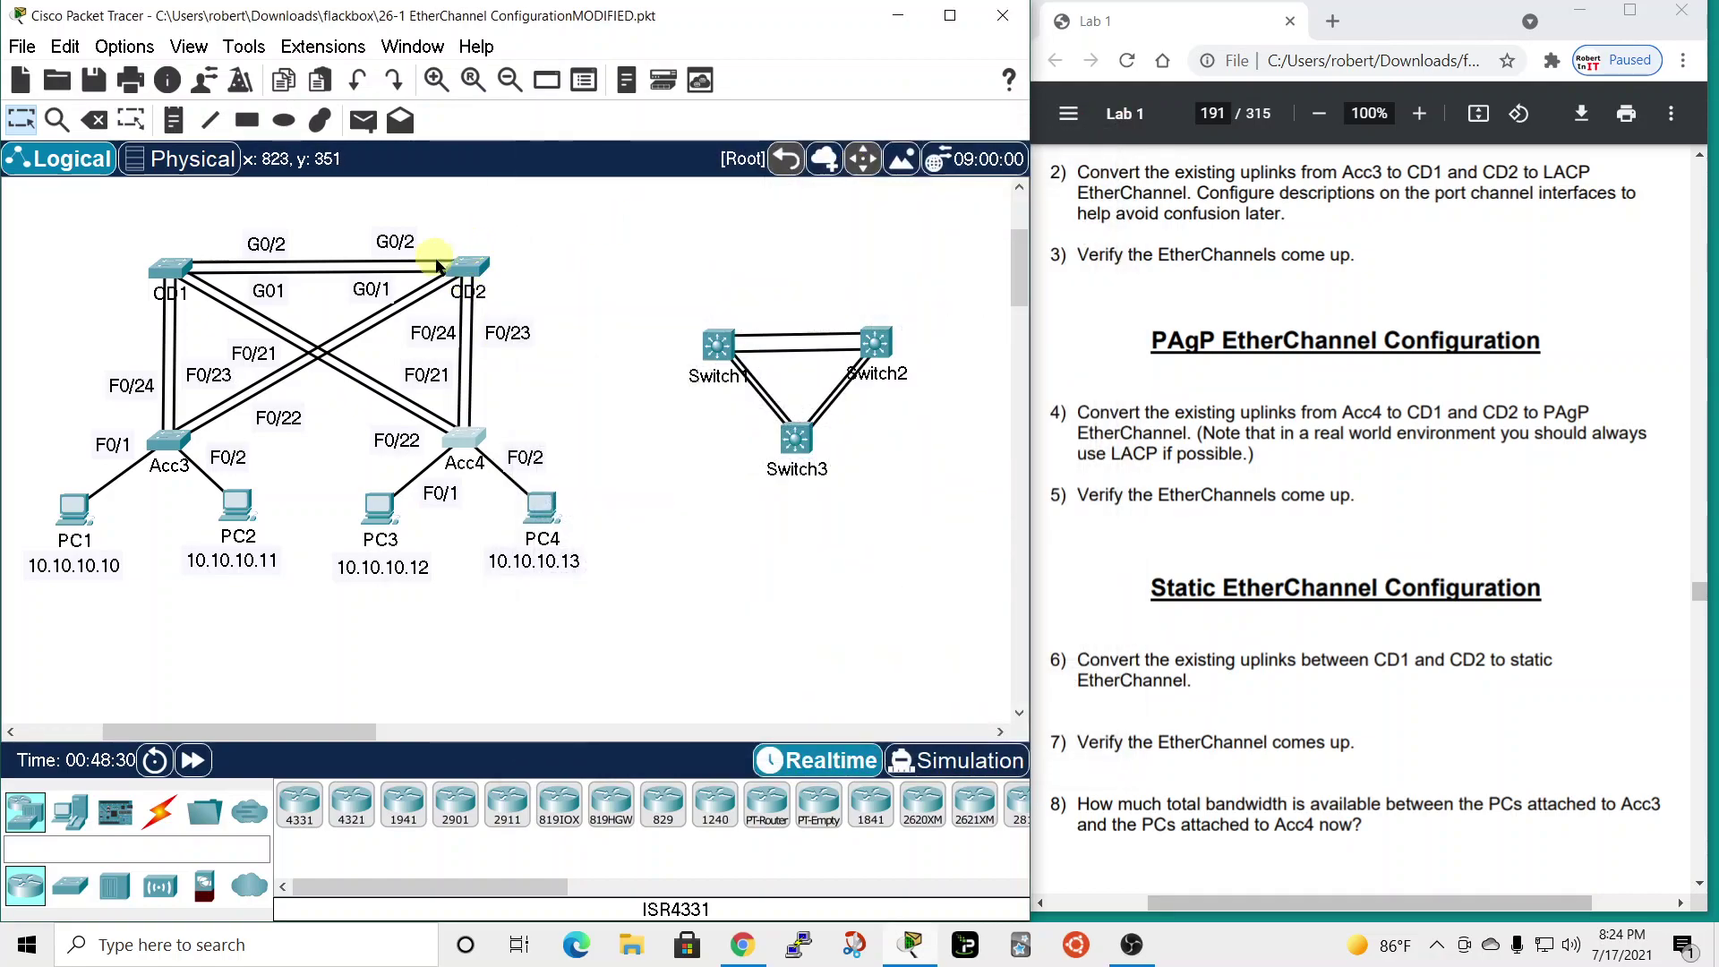
pyautogui.click(467, 267)
pyautogui.moveTo(957, 147); pyautogui.dragTo(1041, 8)
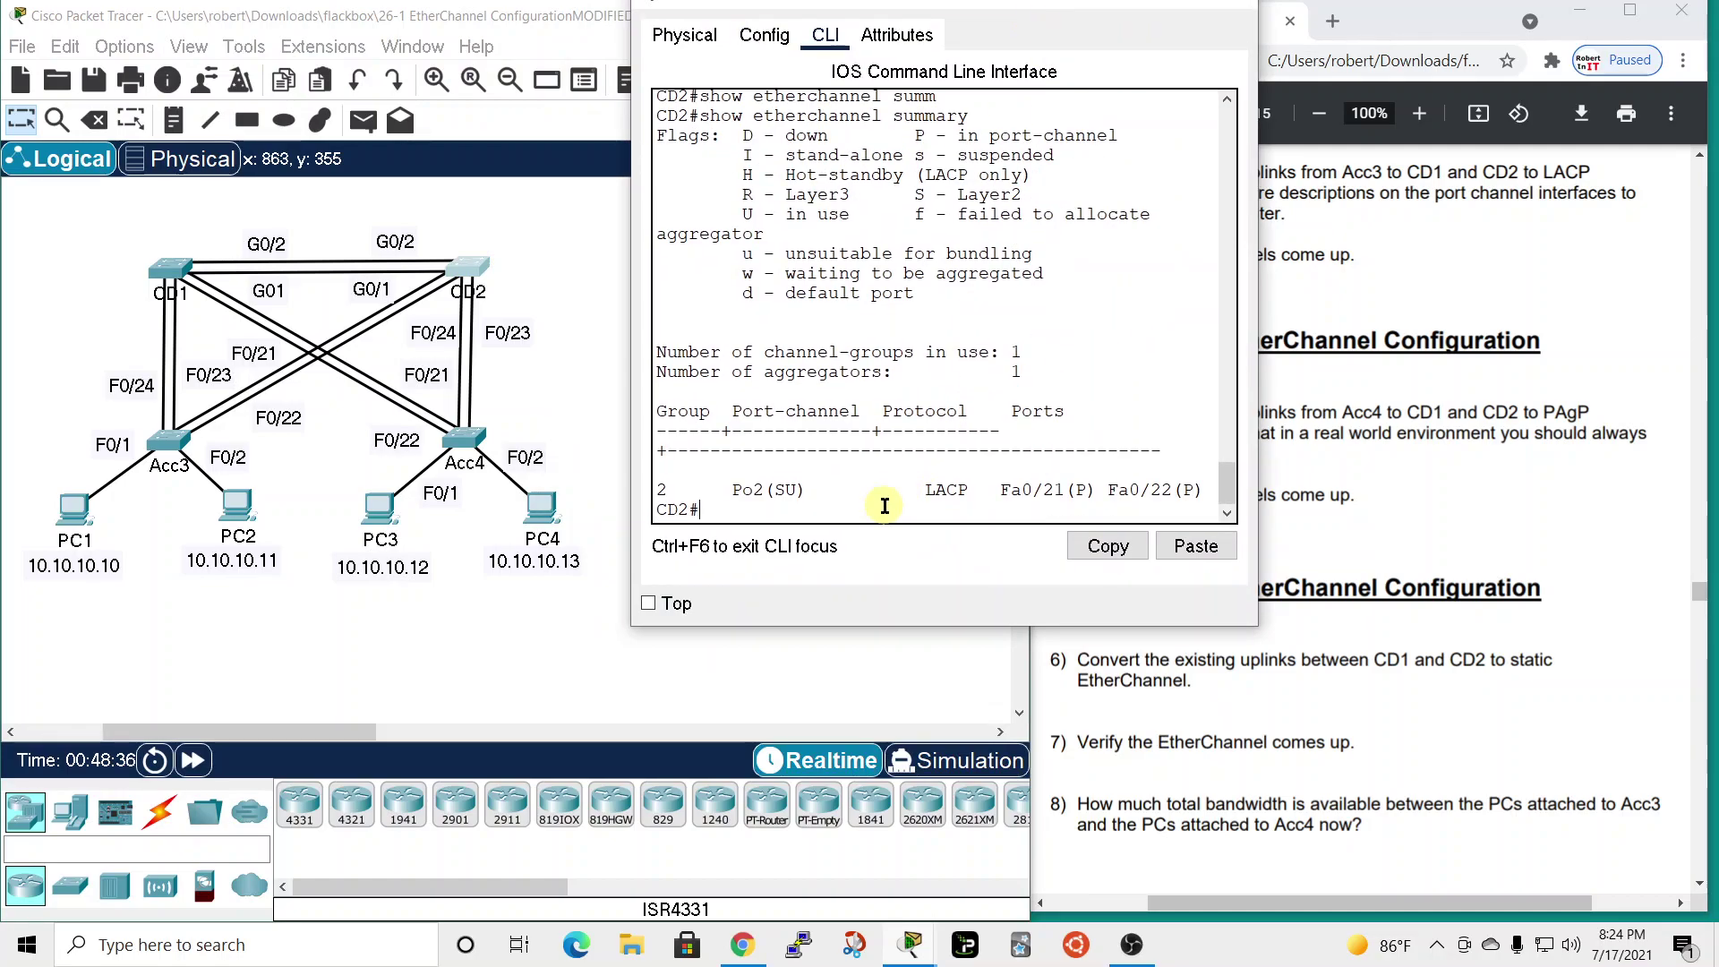
pyautogui.write('conf t')
pyautogui.press('Return')
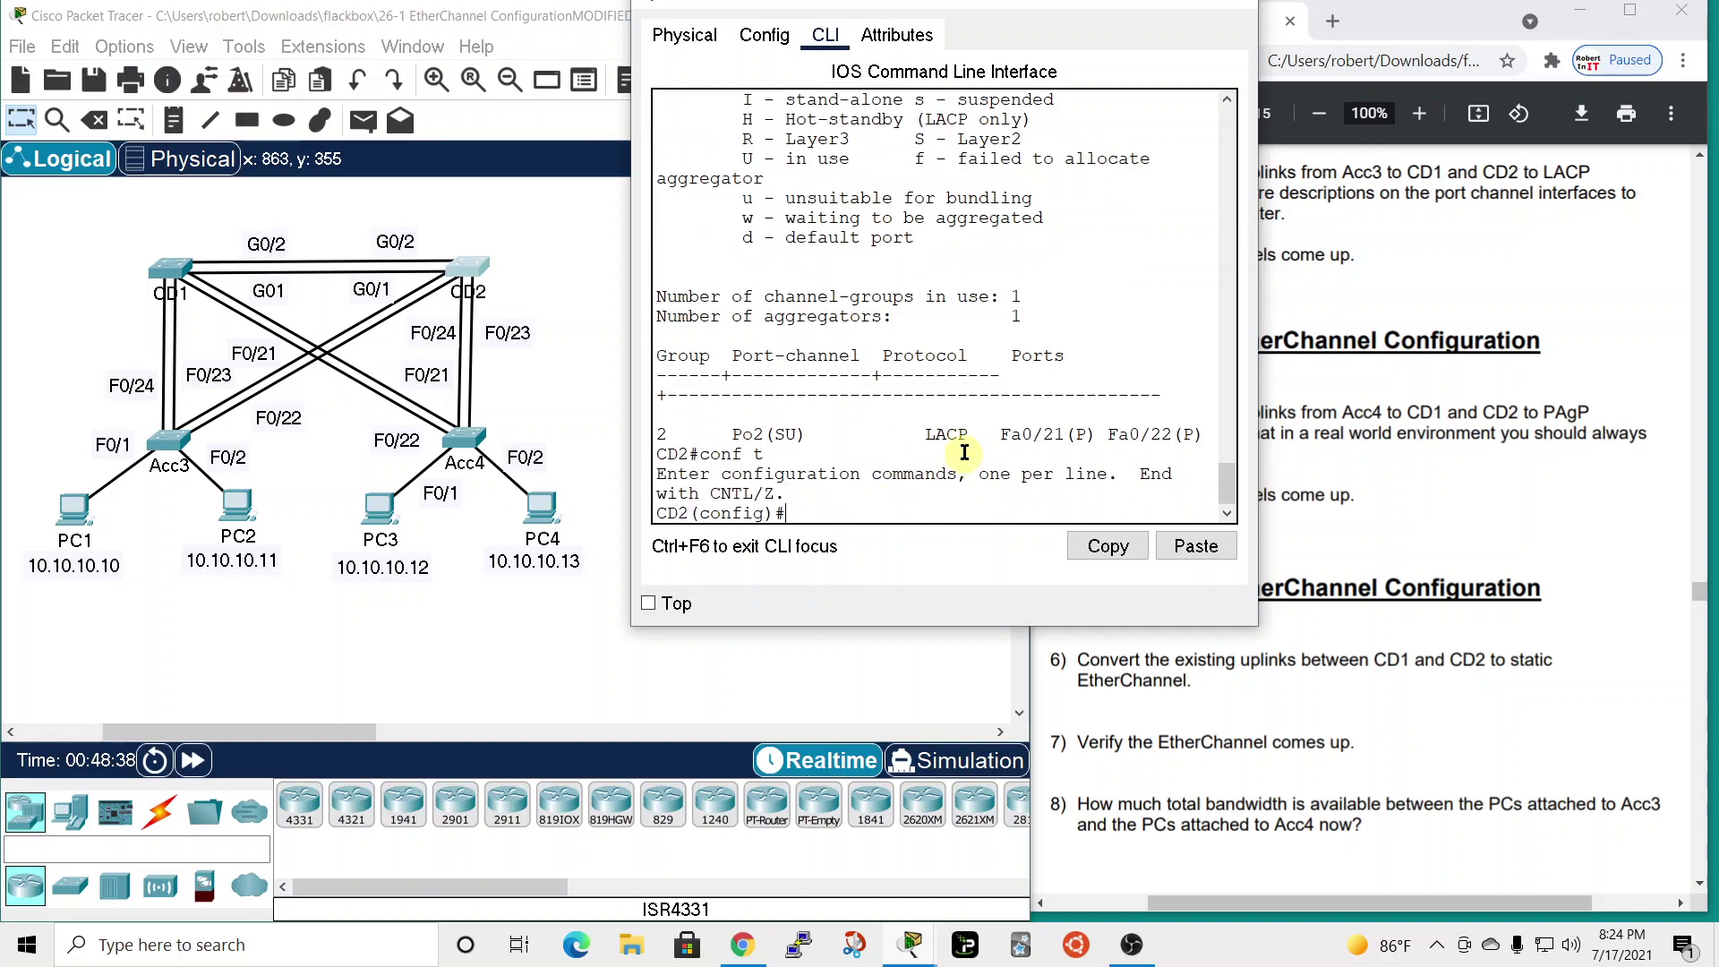
# - Select CD2's FastEthernet 0/23 - 24 interface range for configuration
pyautogui.write('interface')
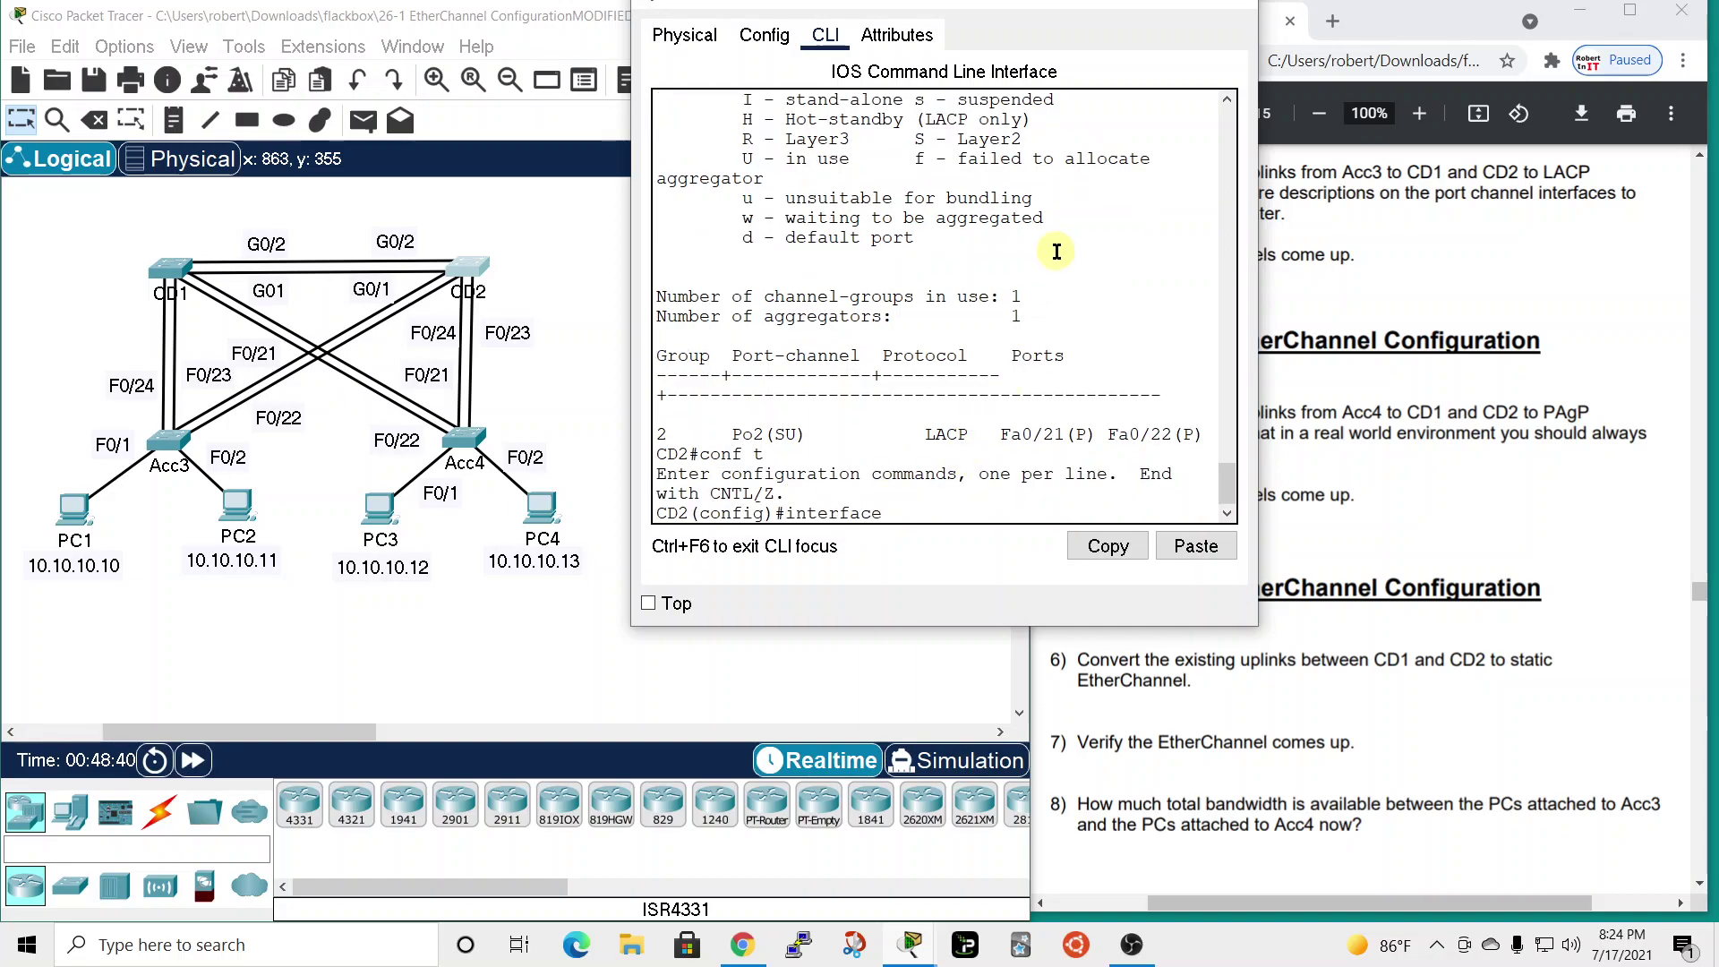
pyautogui.press('Tab')
pyautogui.write('ffn')
pyautogui.press('Tab')
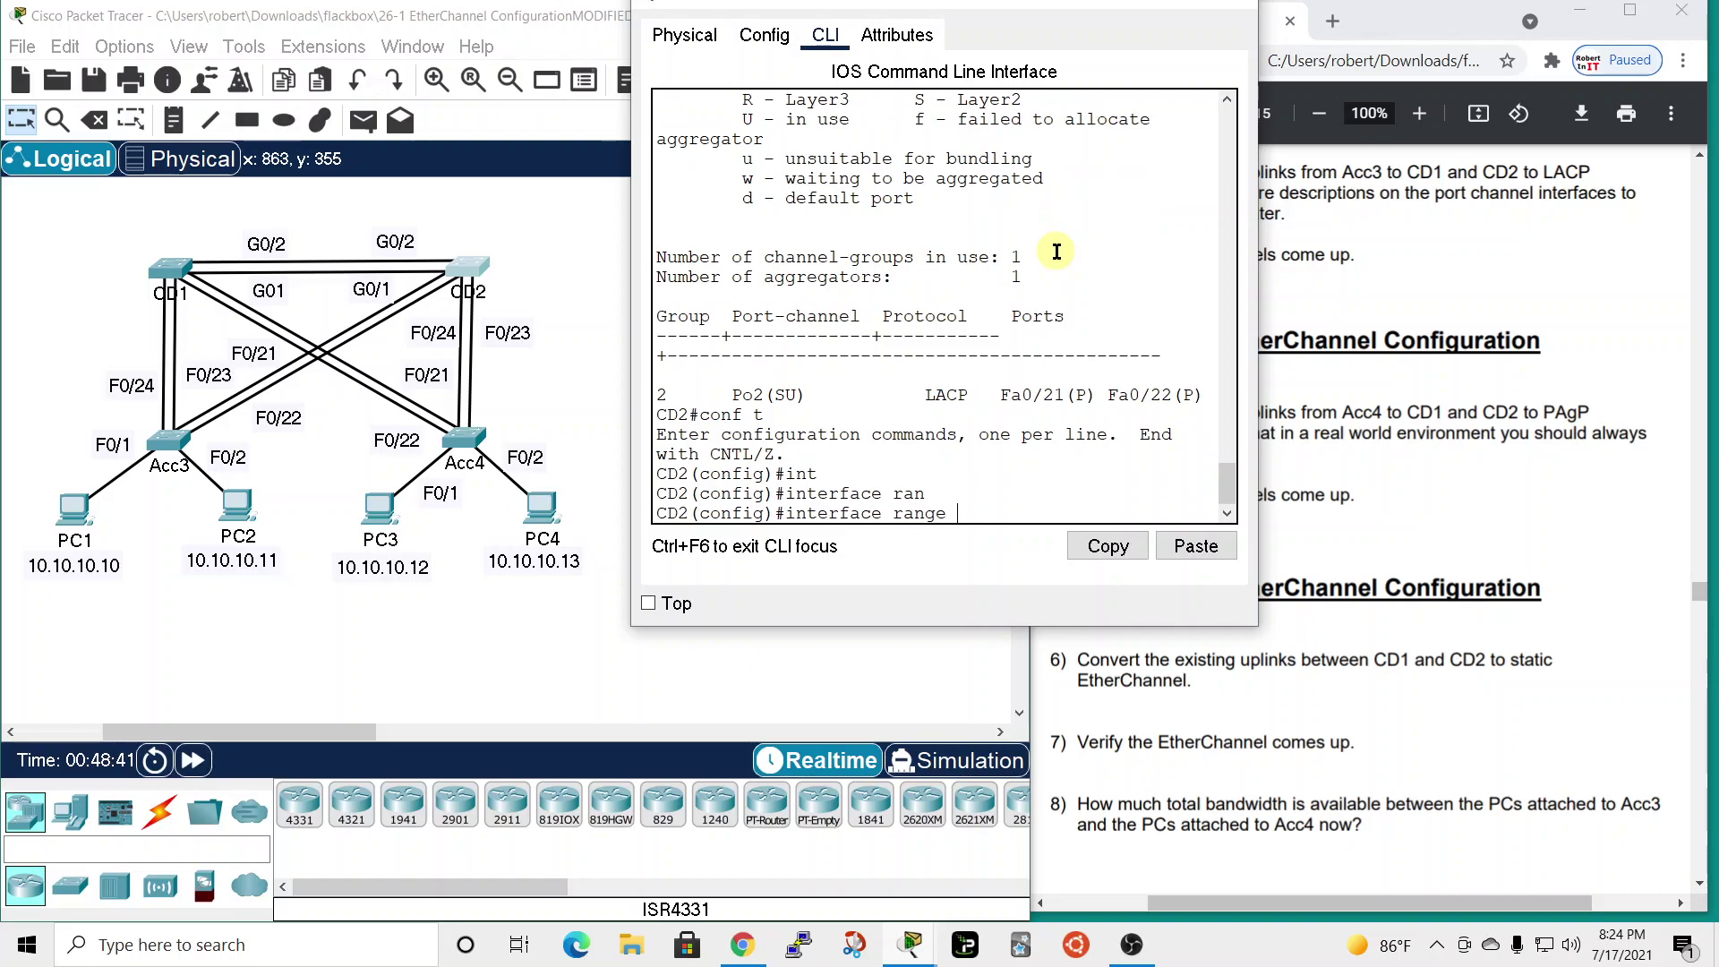
pyautogui.write('f')
pyautogui.press('Tab')
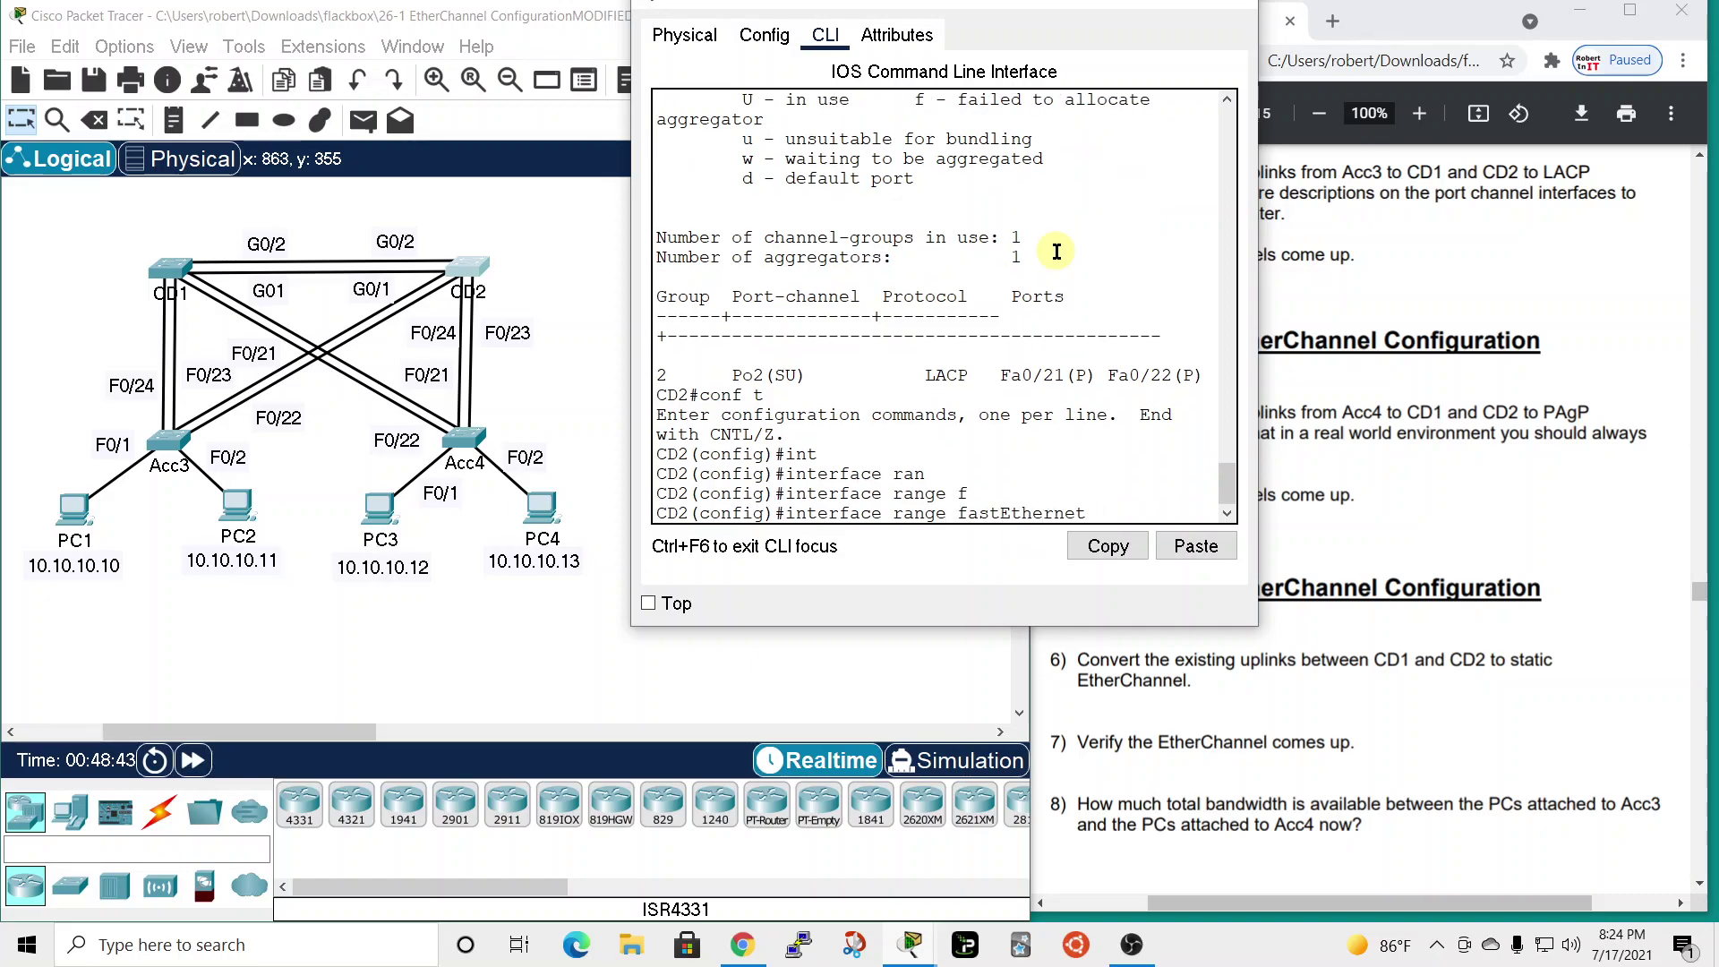
pyautogui.write('0/23 - 24')
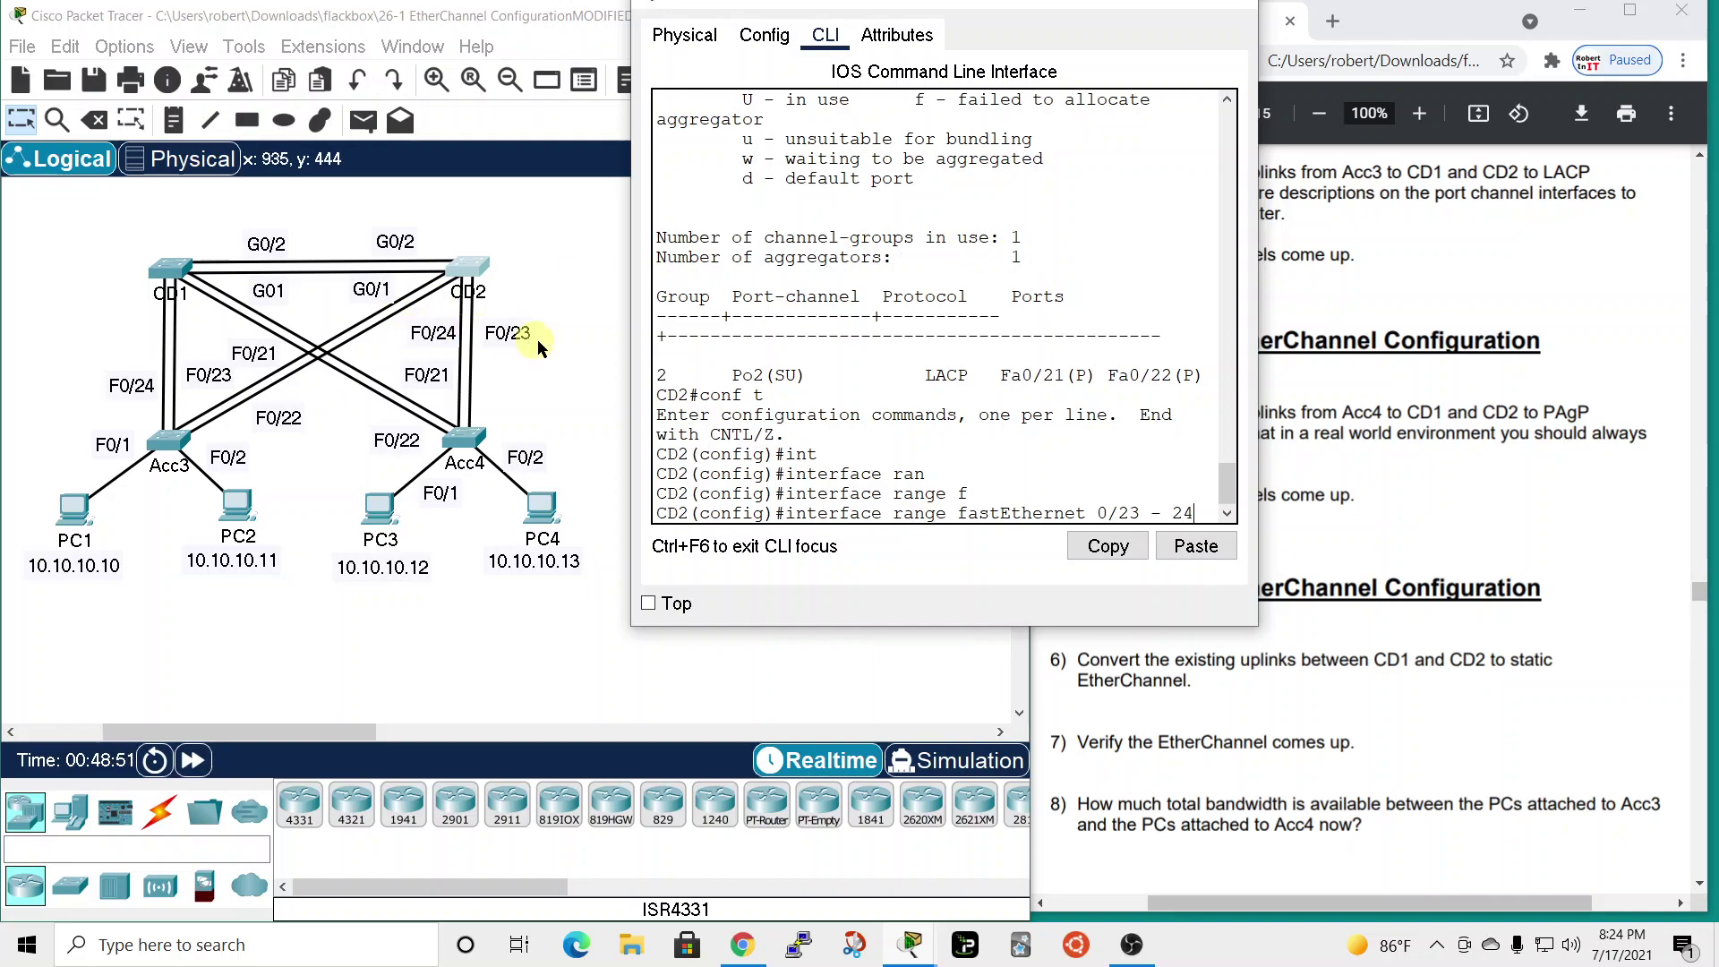
pyautogui.press('Return')
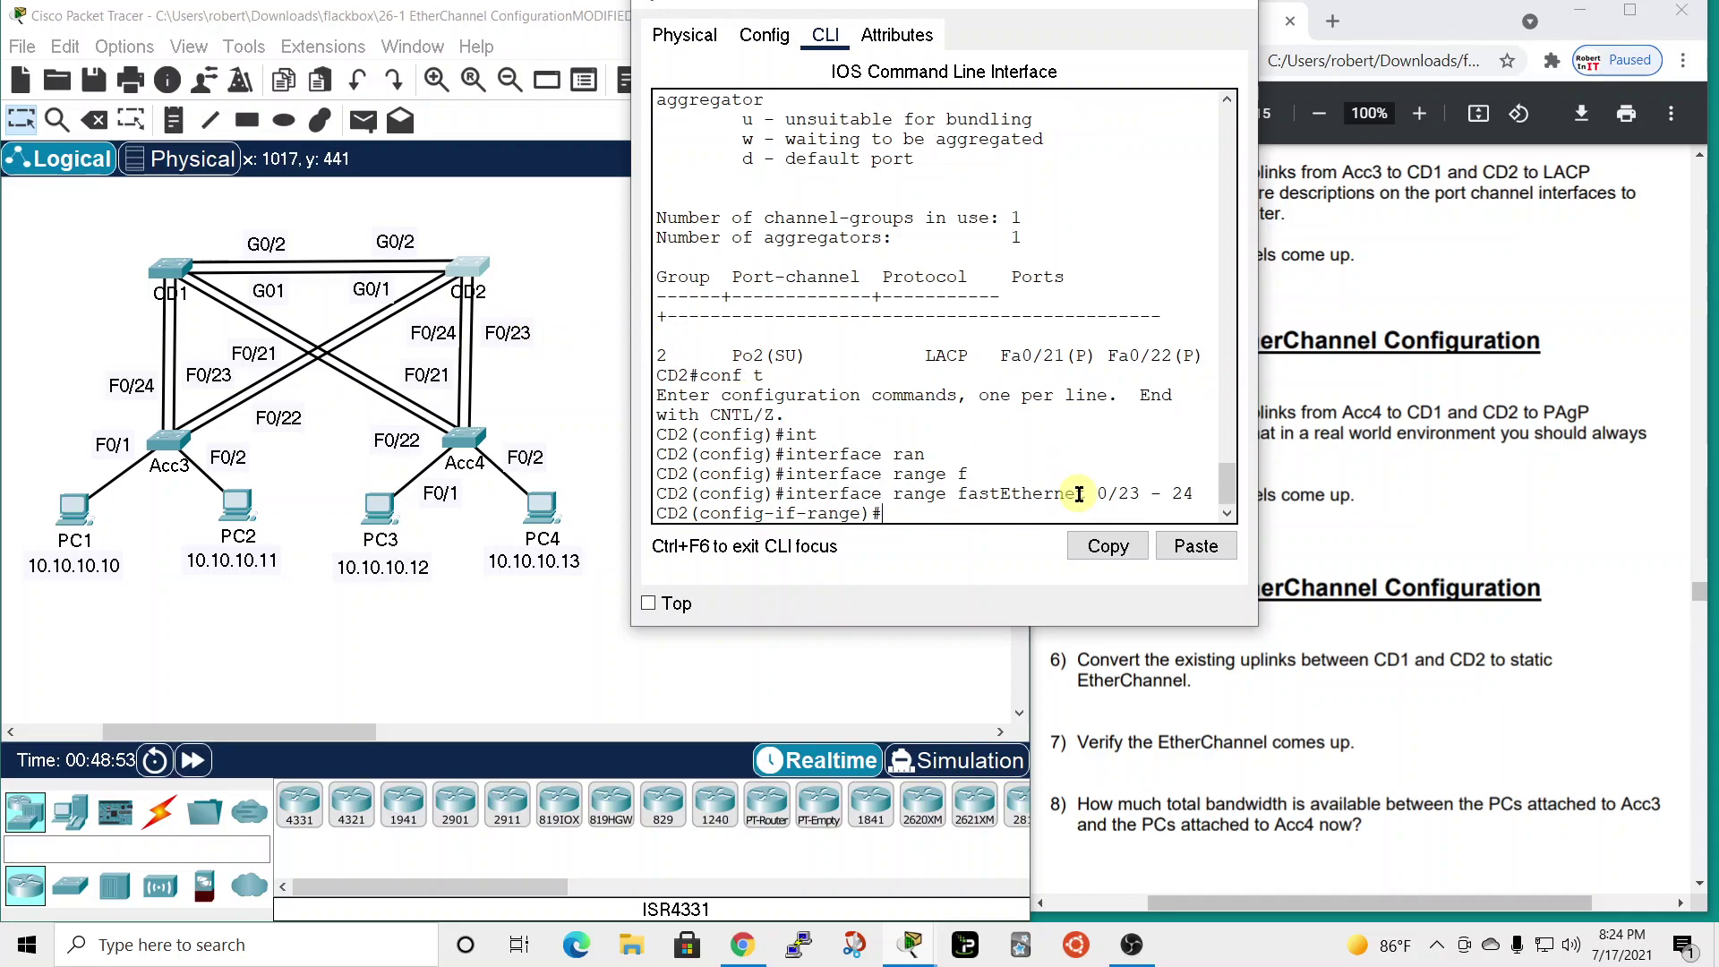
# - Bundle the selected CD2 ports into a PAgP EtherChannel with channel-group 1 mode desirable
pyautogui.write('channel-group')
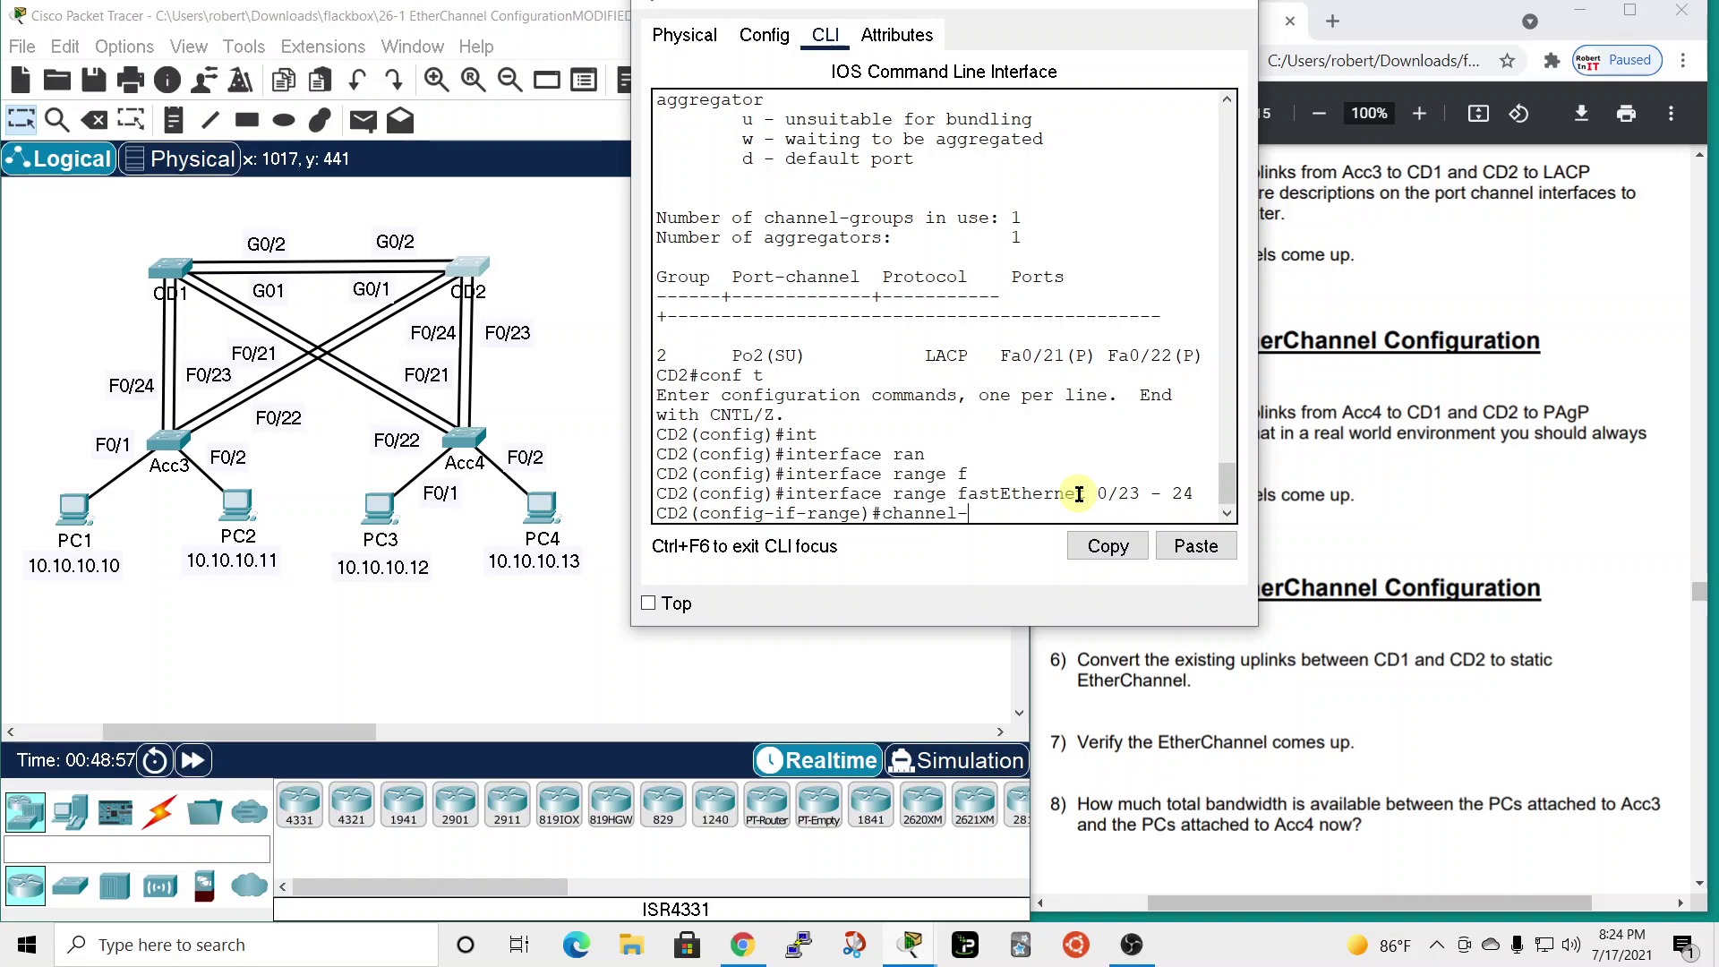
pyautogui.press('Tab')
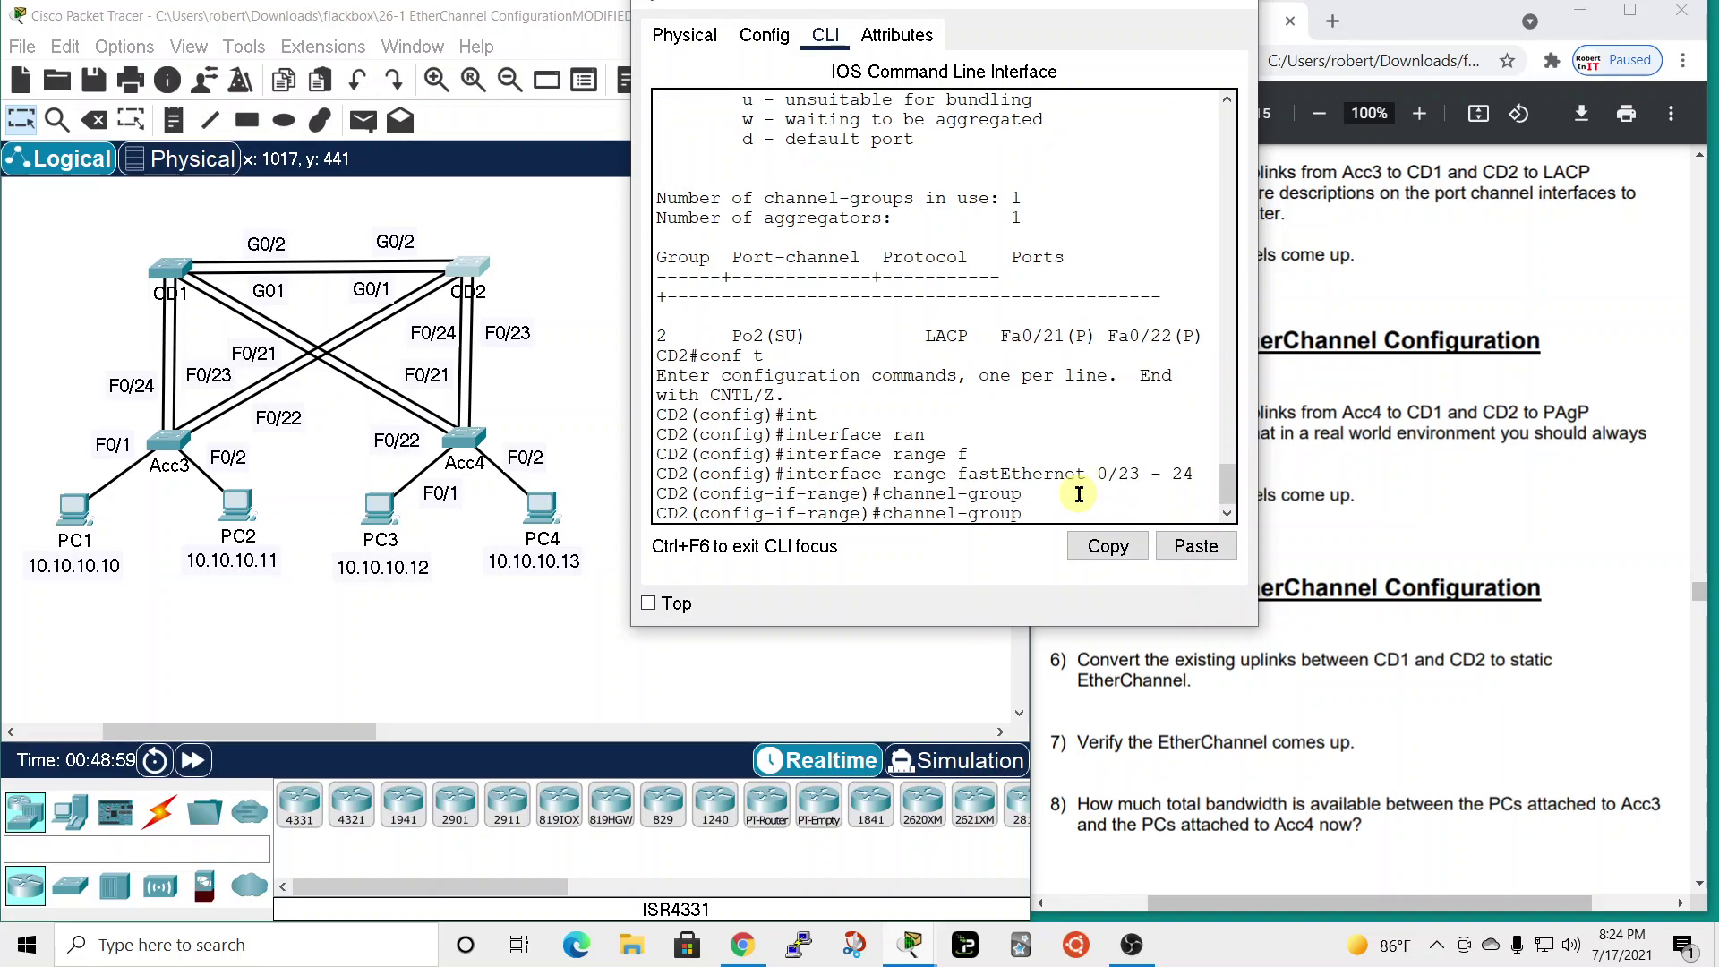
pyautogui.write('1 mode des')
pyautogui.press('Tab')
pyautogui.press('Return')
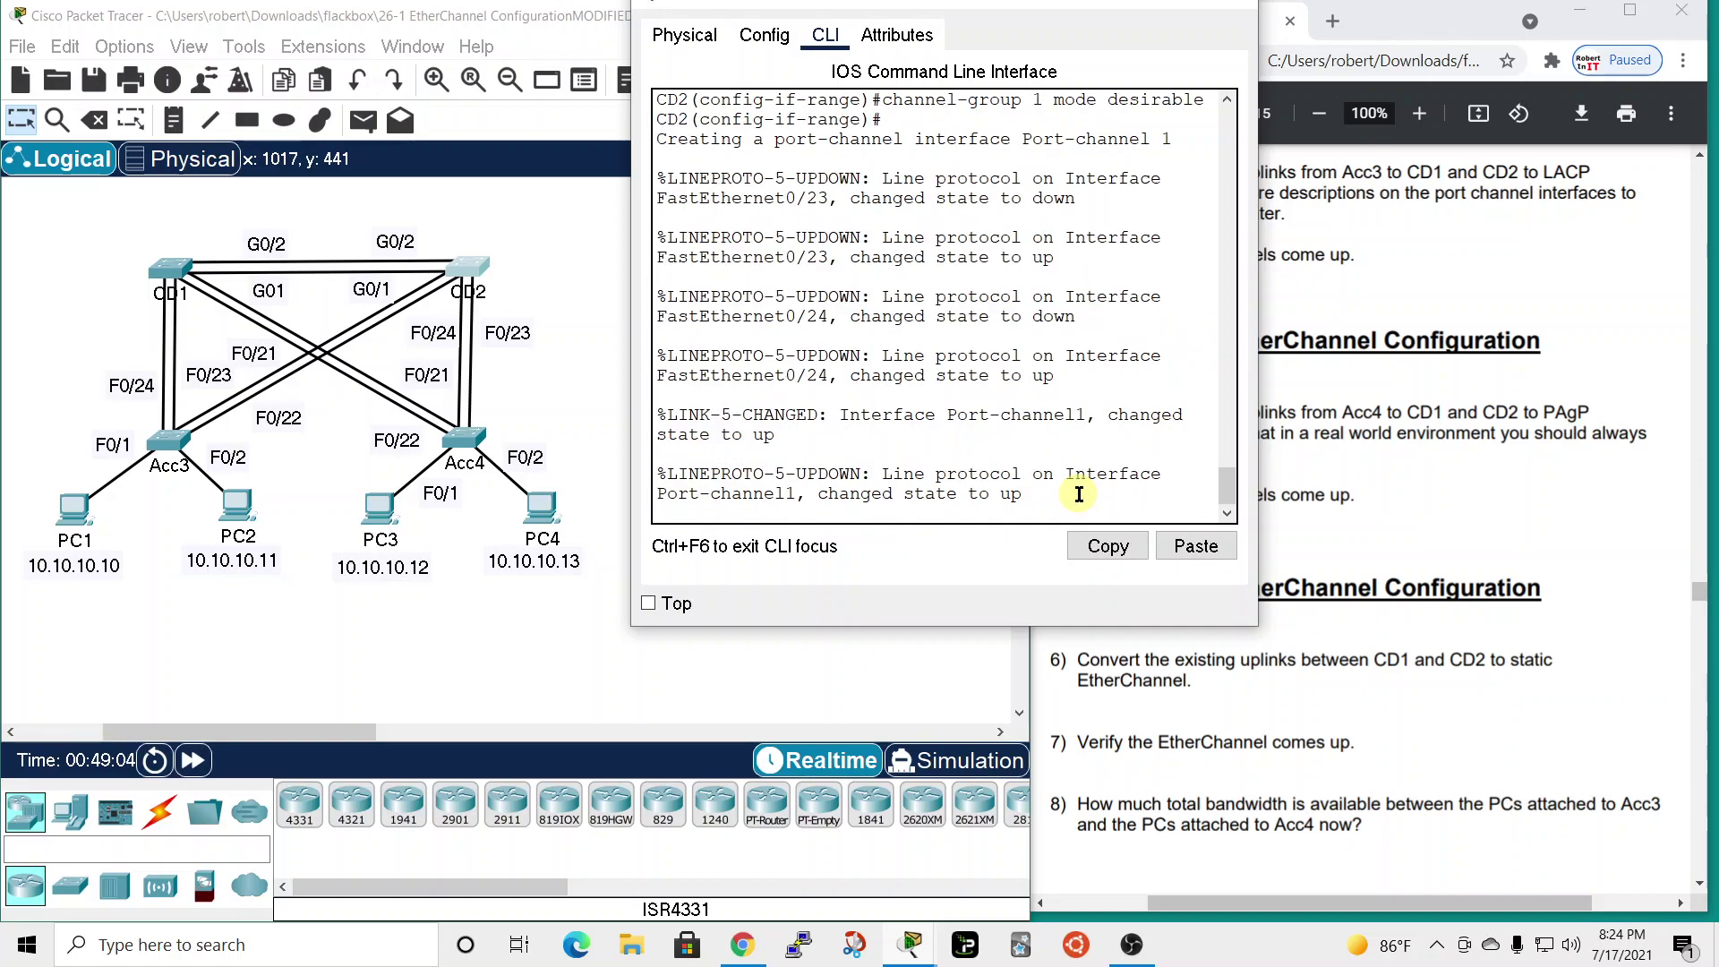
pyautogui.press('Return')
# - Exit the interface range and enter interface port-channel 1 on CD2
pyautogui.write('e)#e')
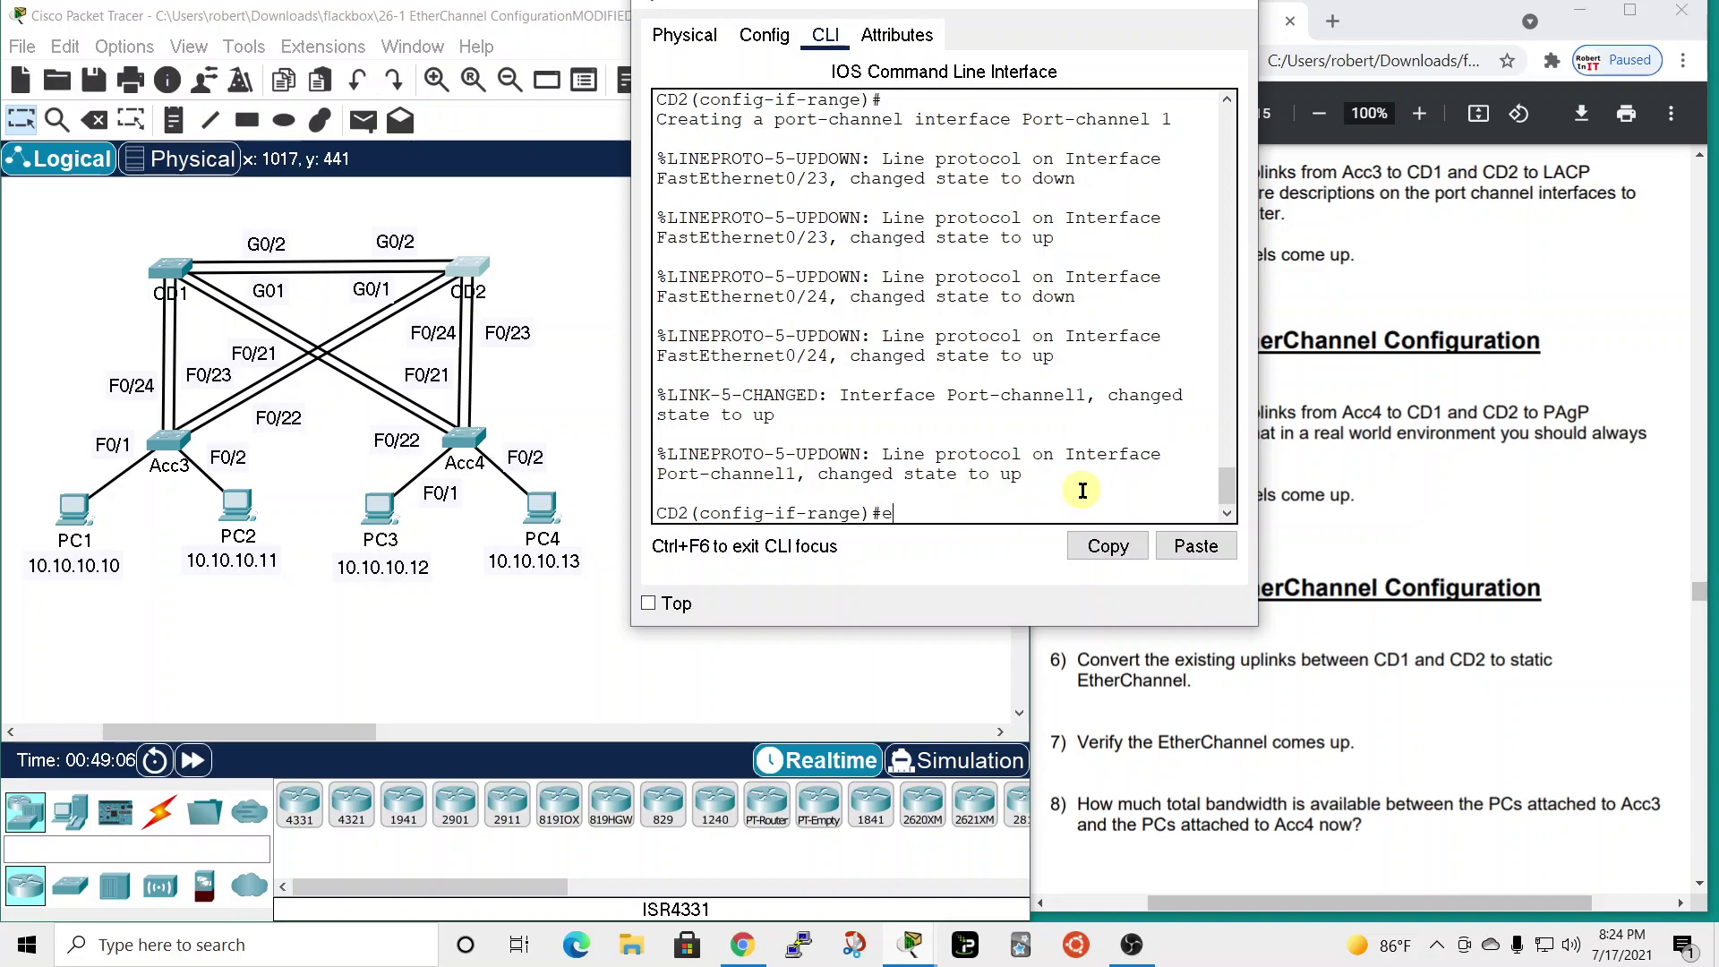
pyautogui.write('xit')
pyautogui.press('Return')
pyautogui.write('int')
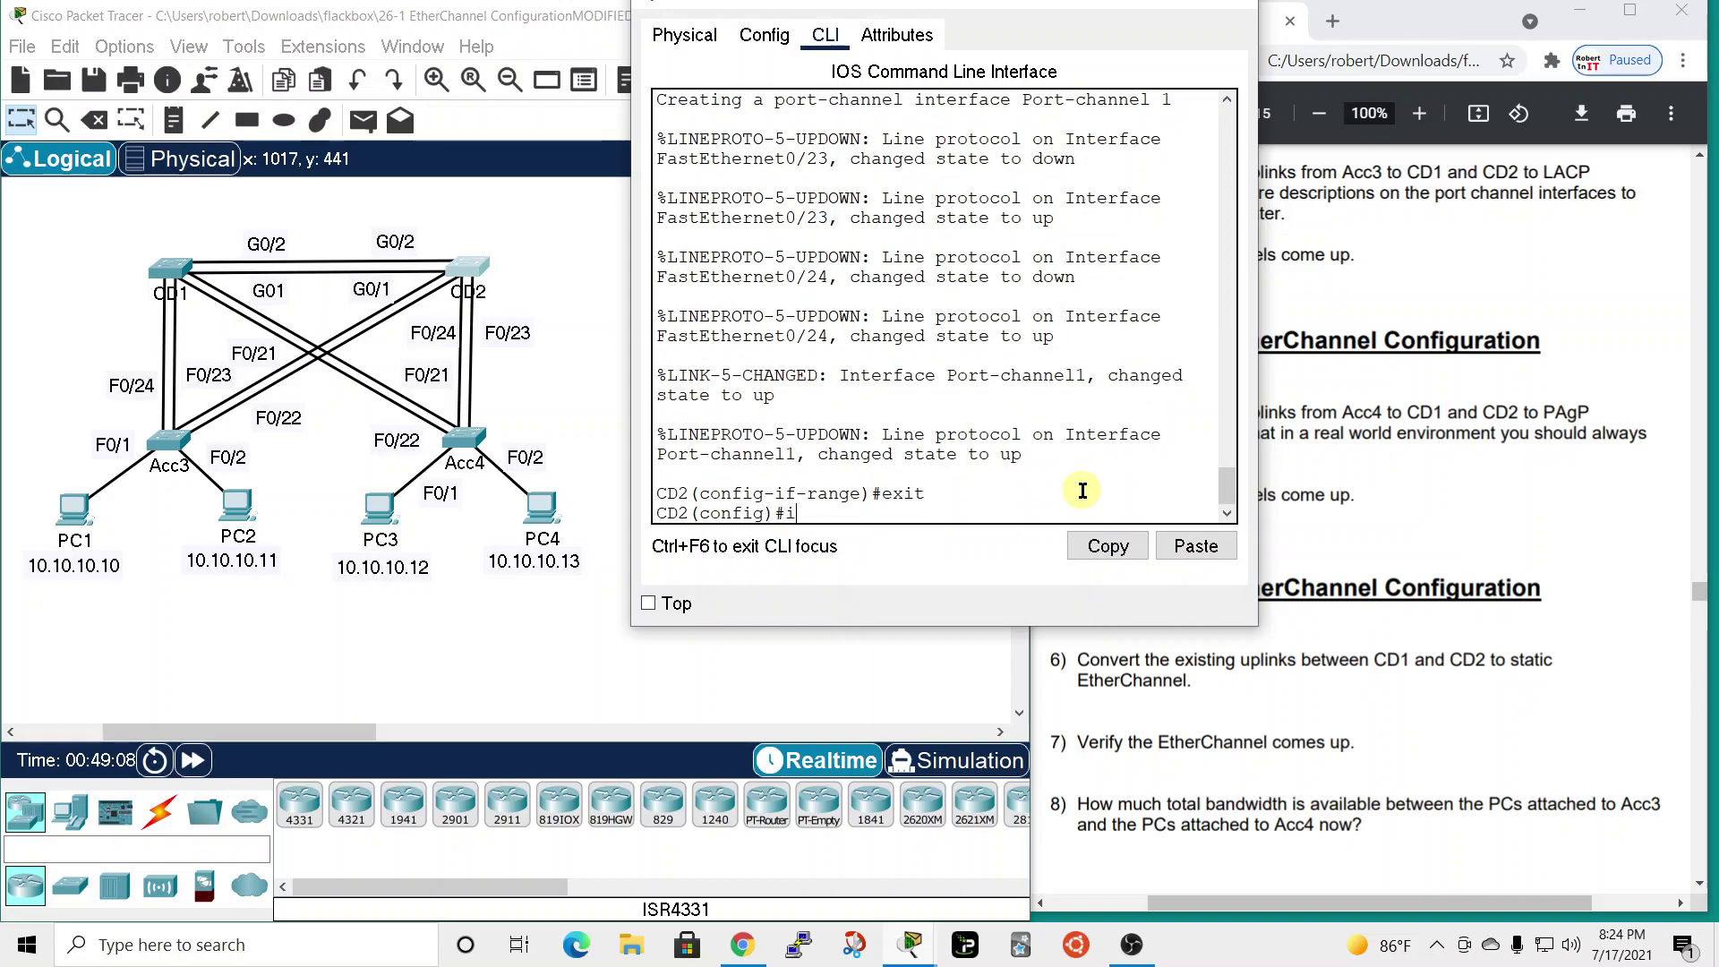
pyautogui.press('Tab')
pyautogui.write('port')
pyautogui.press('Tab')
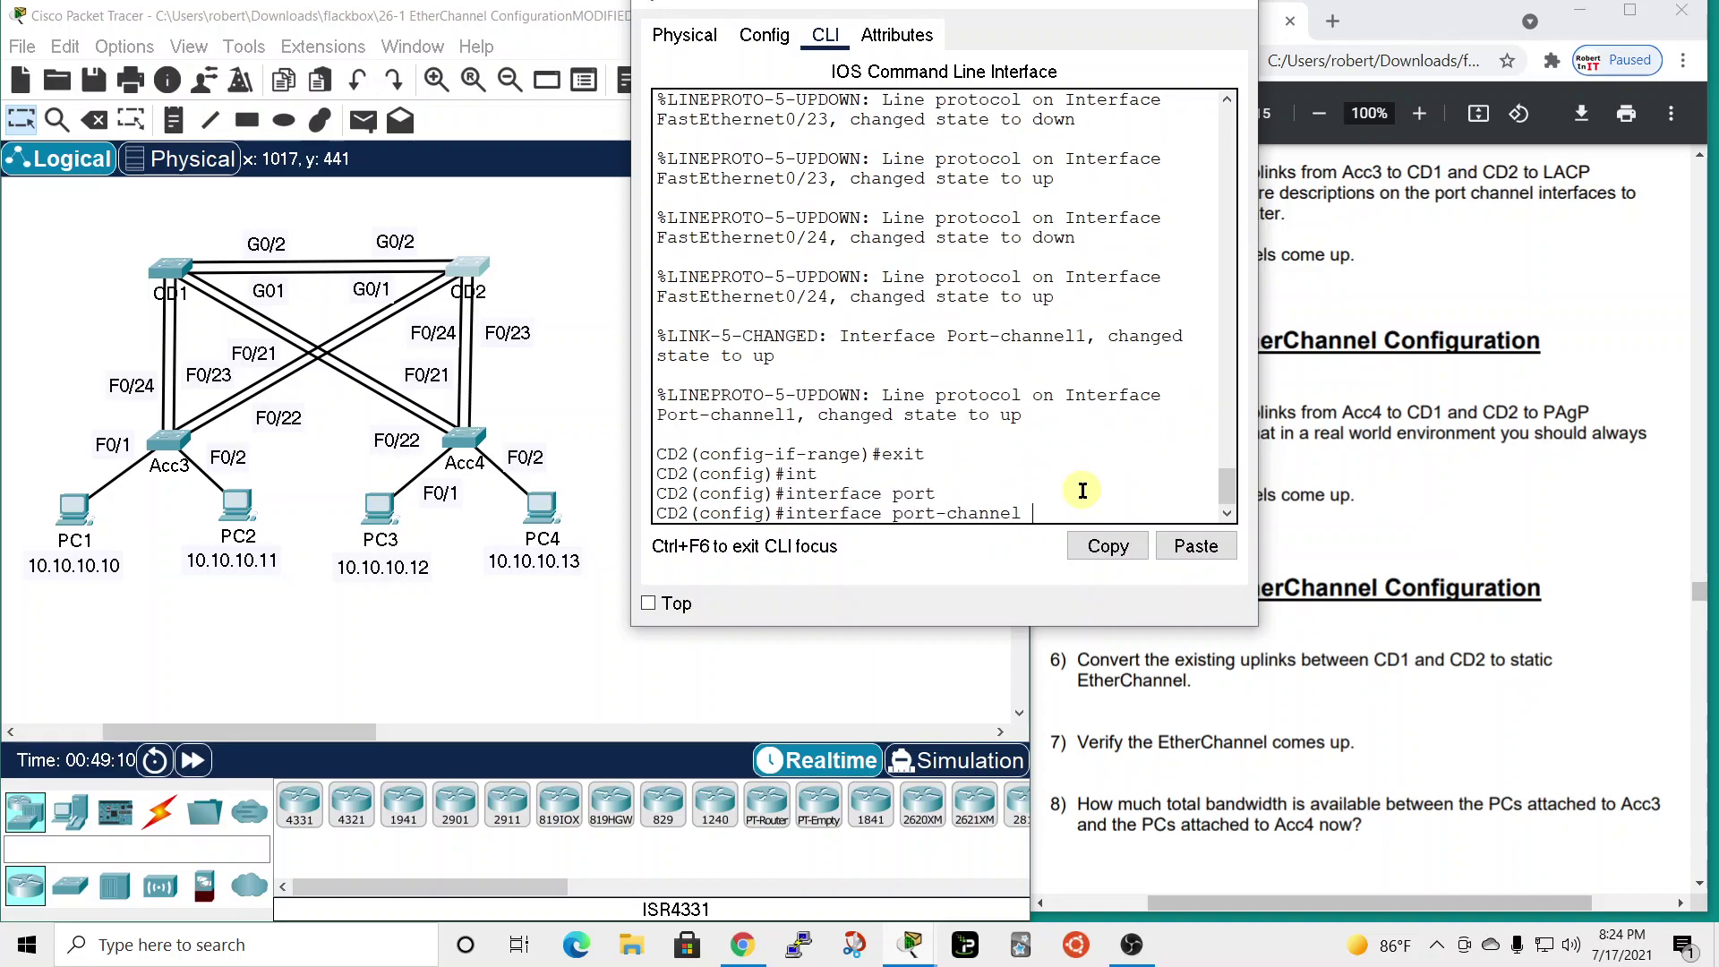
pyautogui.write('1')
pyautogui.press('Return')
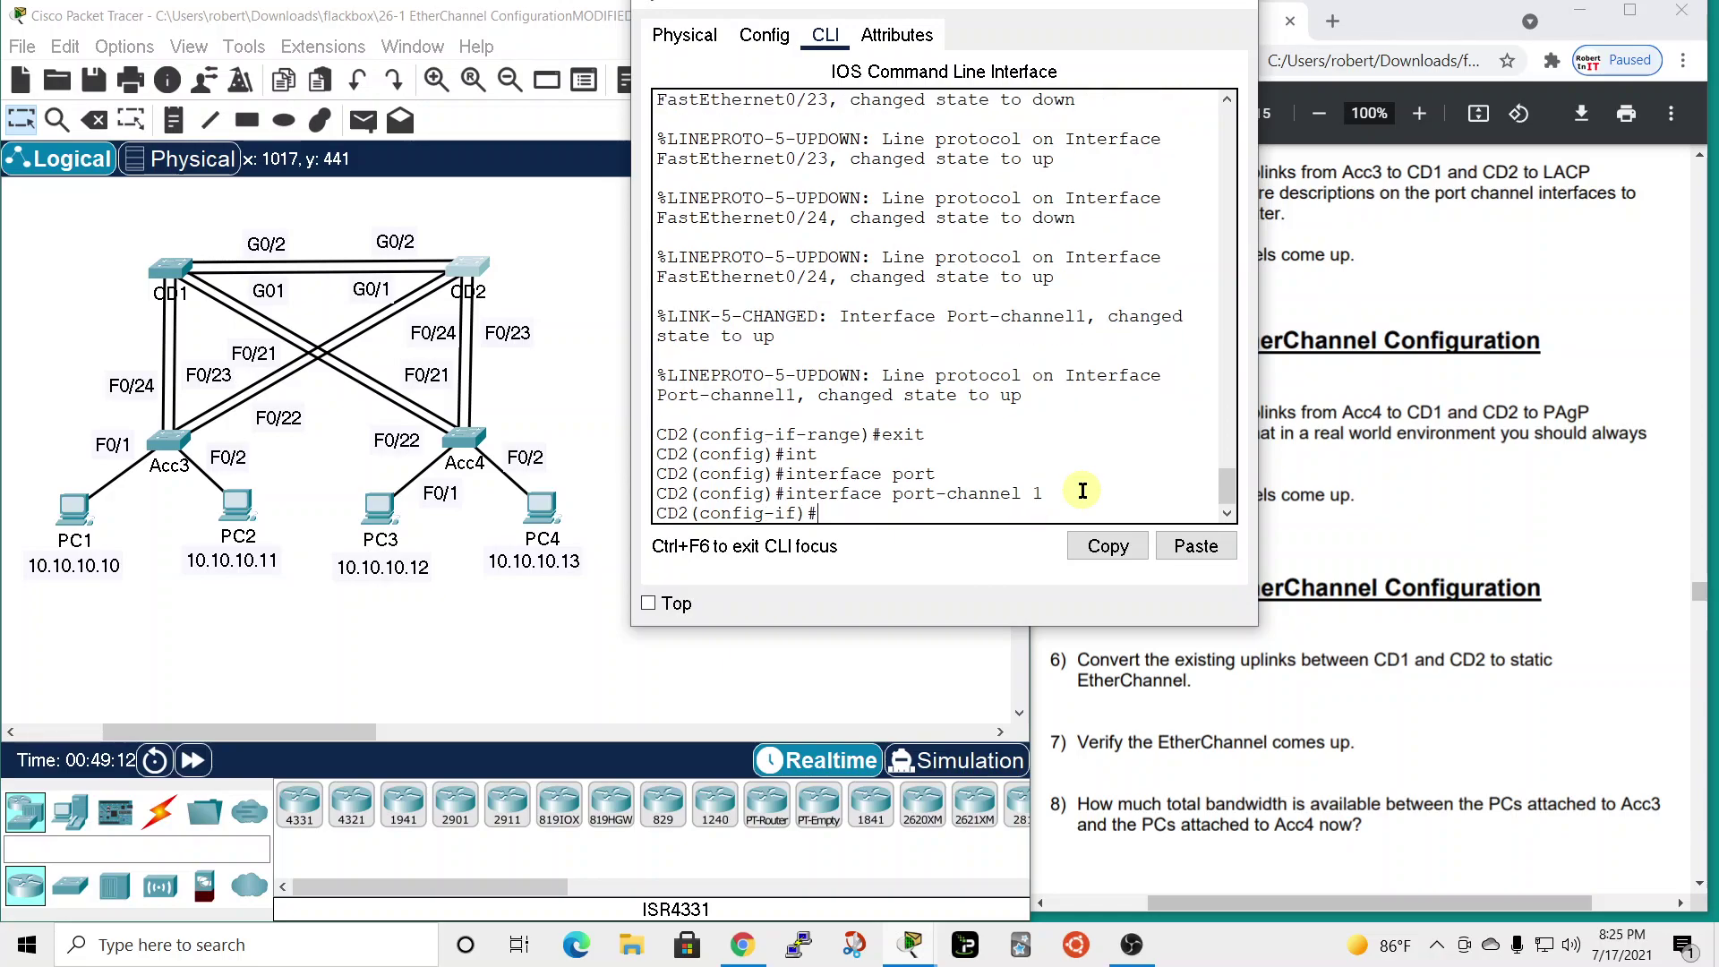
# - Give CD2's port-channel 1 the description "Connects to Acc4"
pyautogui.write('descir')
pyautogui.press('Tab')
pyautogui.press('BackSpace')
pyautogui.press('BackSpace')
pyautogui.write('r')
pyautogui.press('Tab')
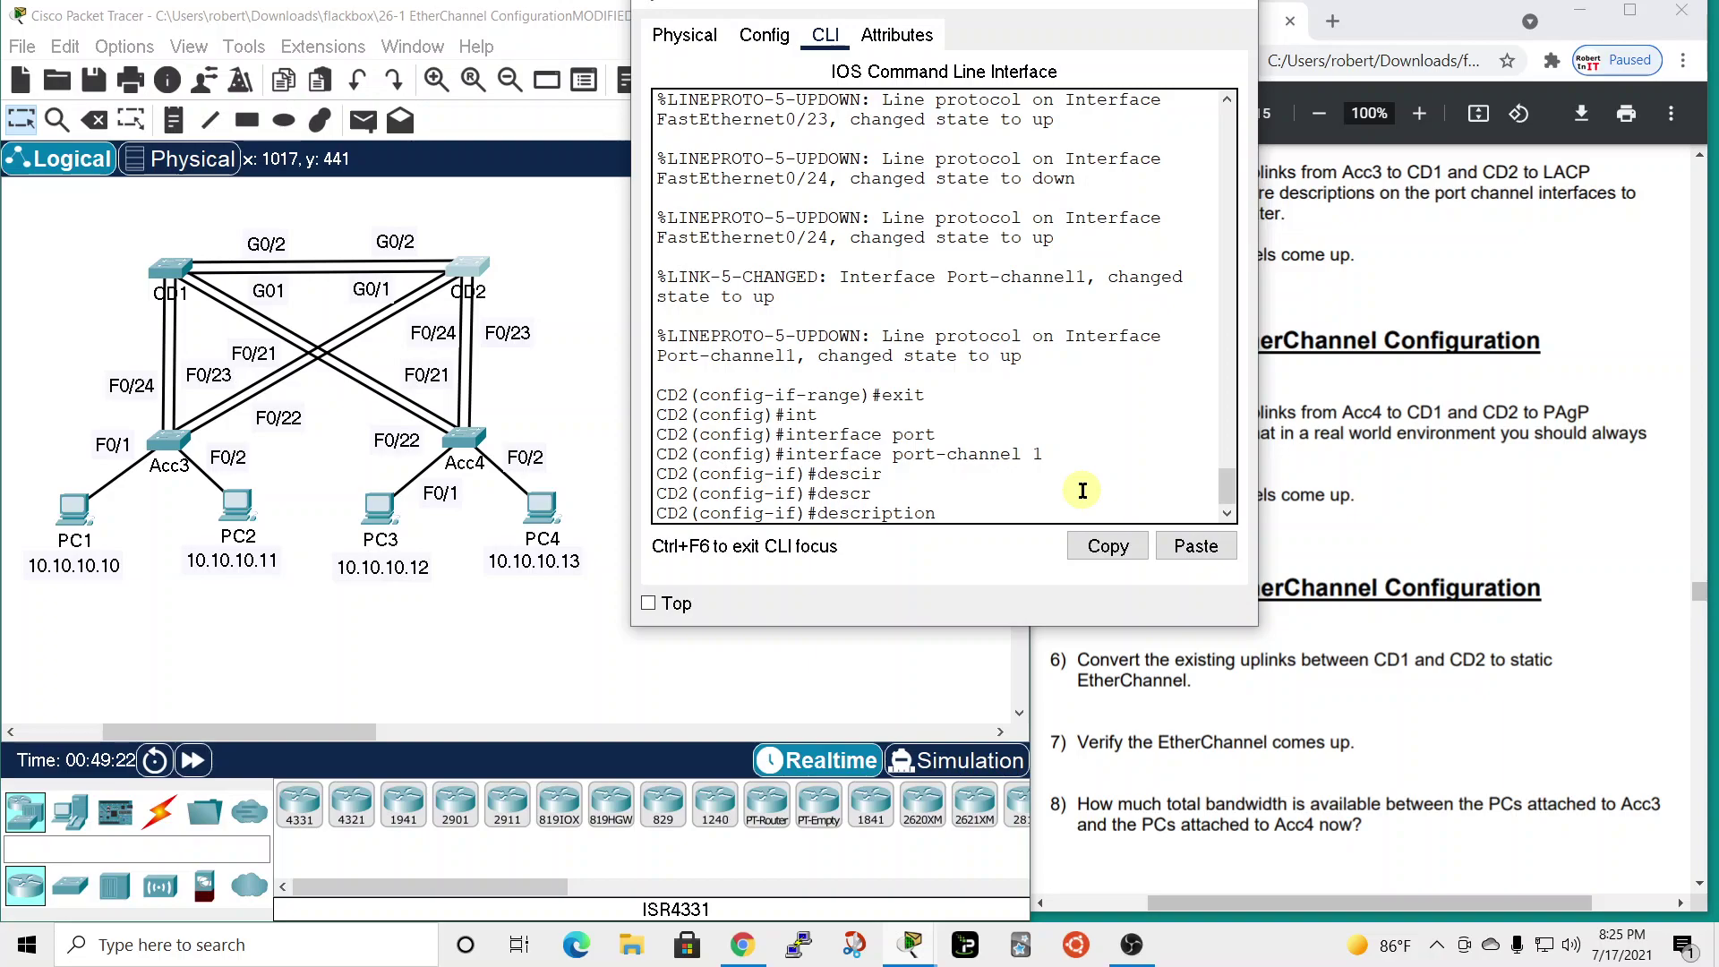
pyautogui.write('Connects to Acc4')
pyautogui.press('Return')
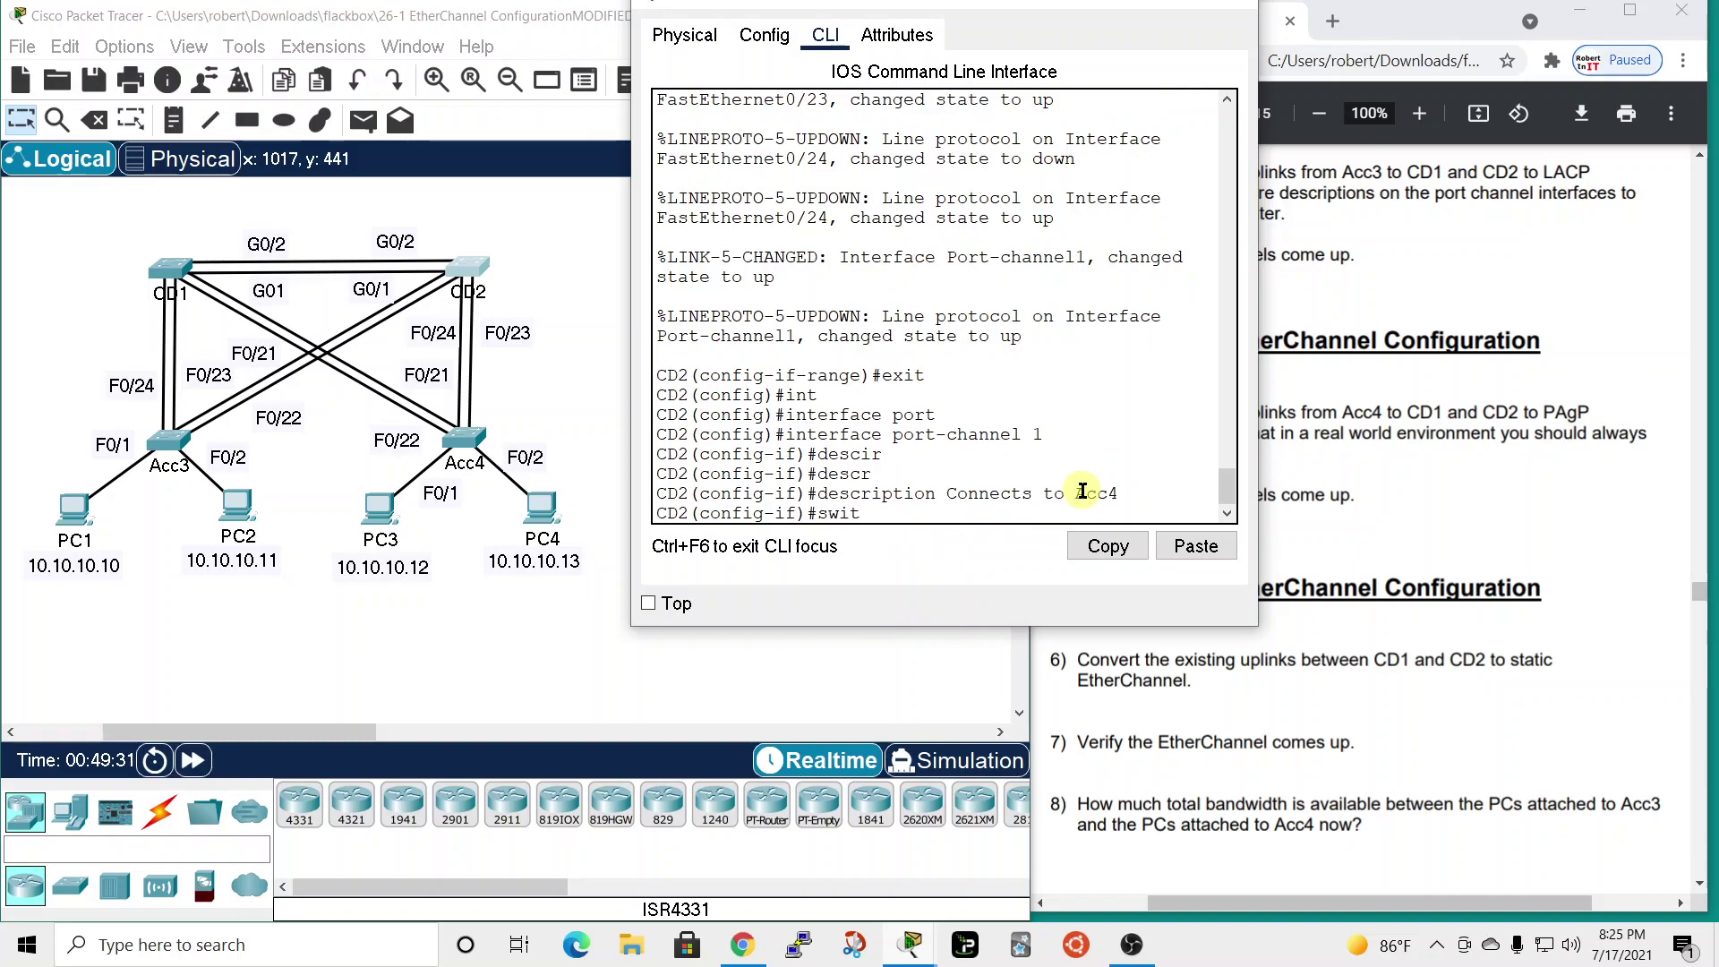
# - Make CD2's port-channel 1 a trunk with switchport mode trunk
pyautogui.write('swit')
pyautogui.press('Tab')
pyautogui.write('mod')
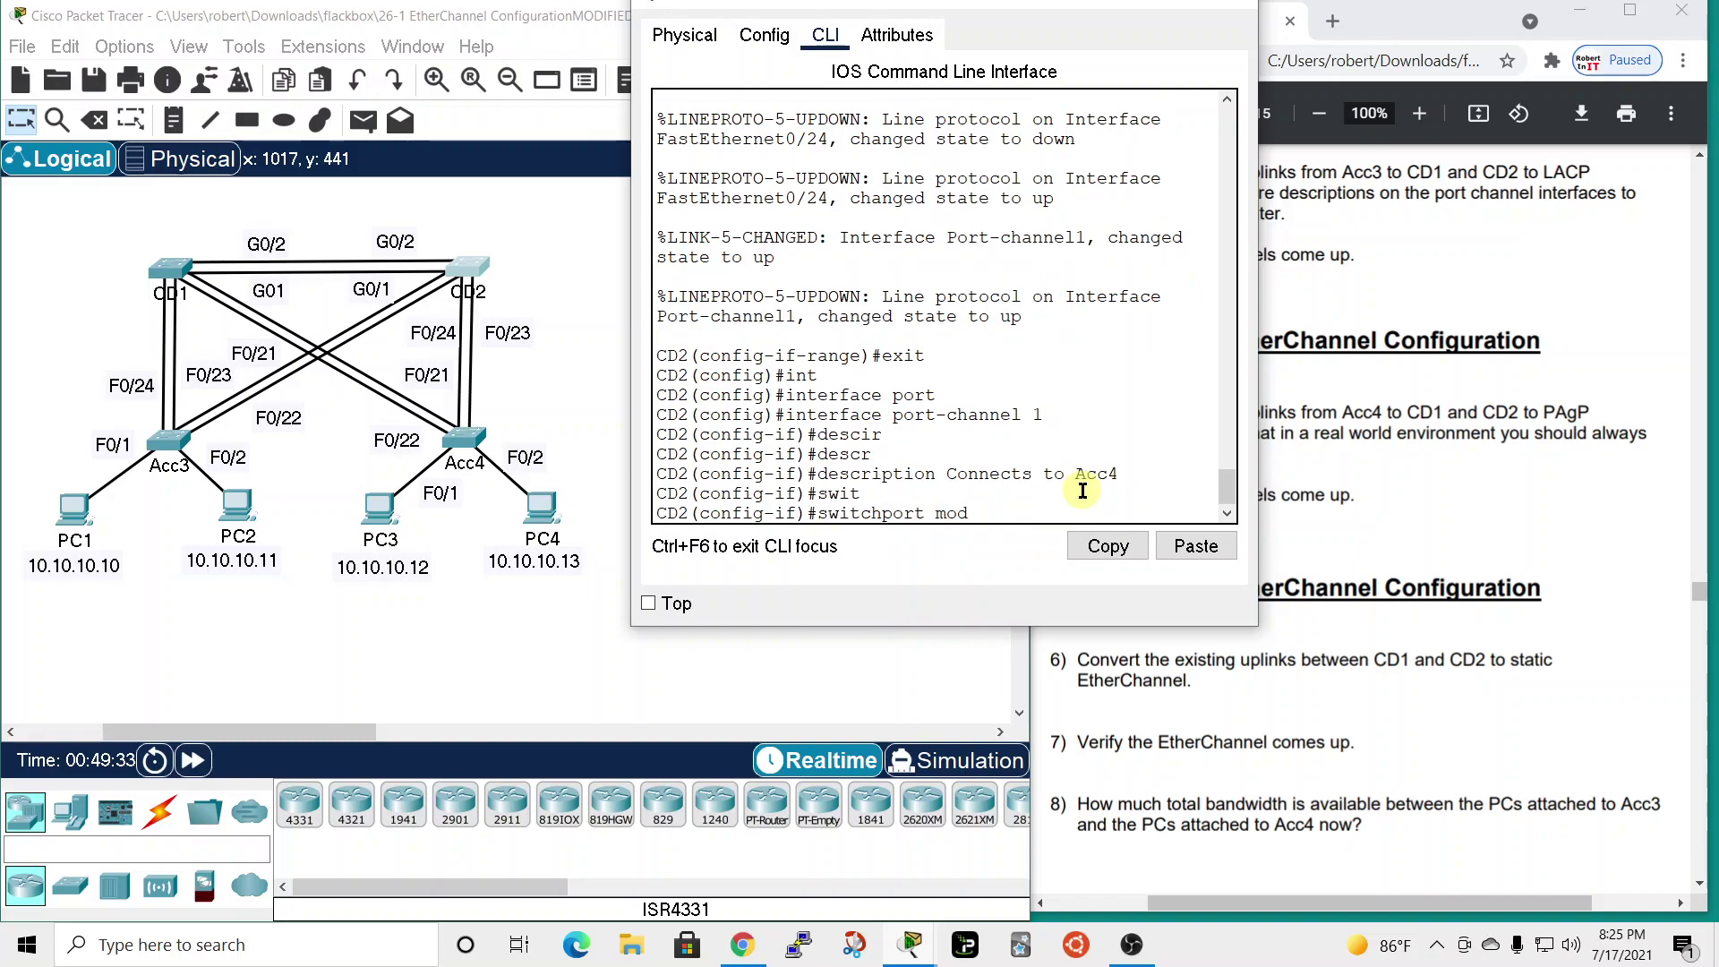
pyautogui.press('Tab')
pyautogui.write('trun')
pyautogui.press('Tab')
pyautogui.press('Return')
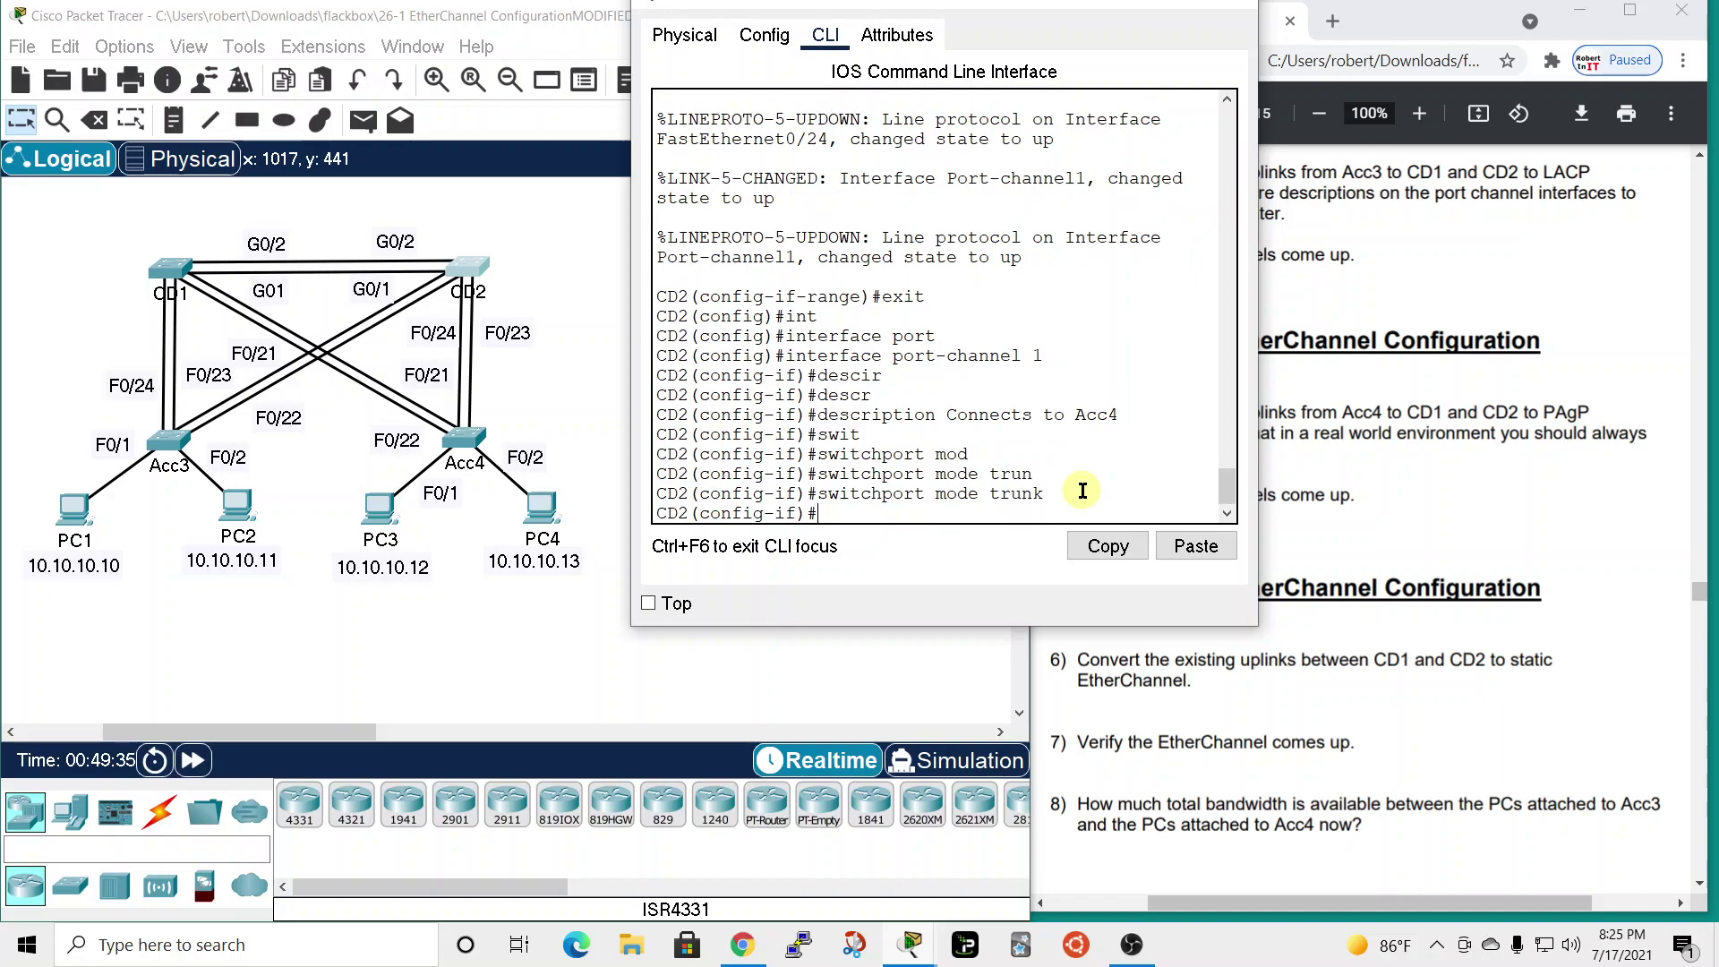
# - Set the native VLAN of CD2's port-channel 1 with switchport trunk native vlan 199
pyautogui.write('swit')
pyautogui.press('Tab')
pyautogui.write('trun')
pyautogui.press('Tab')
pyautogui.write('nat')
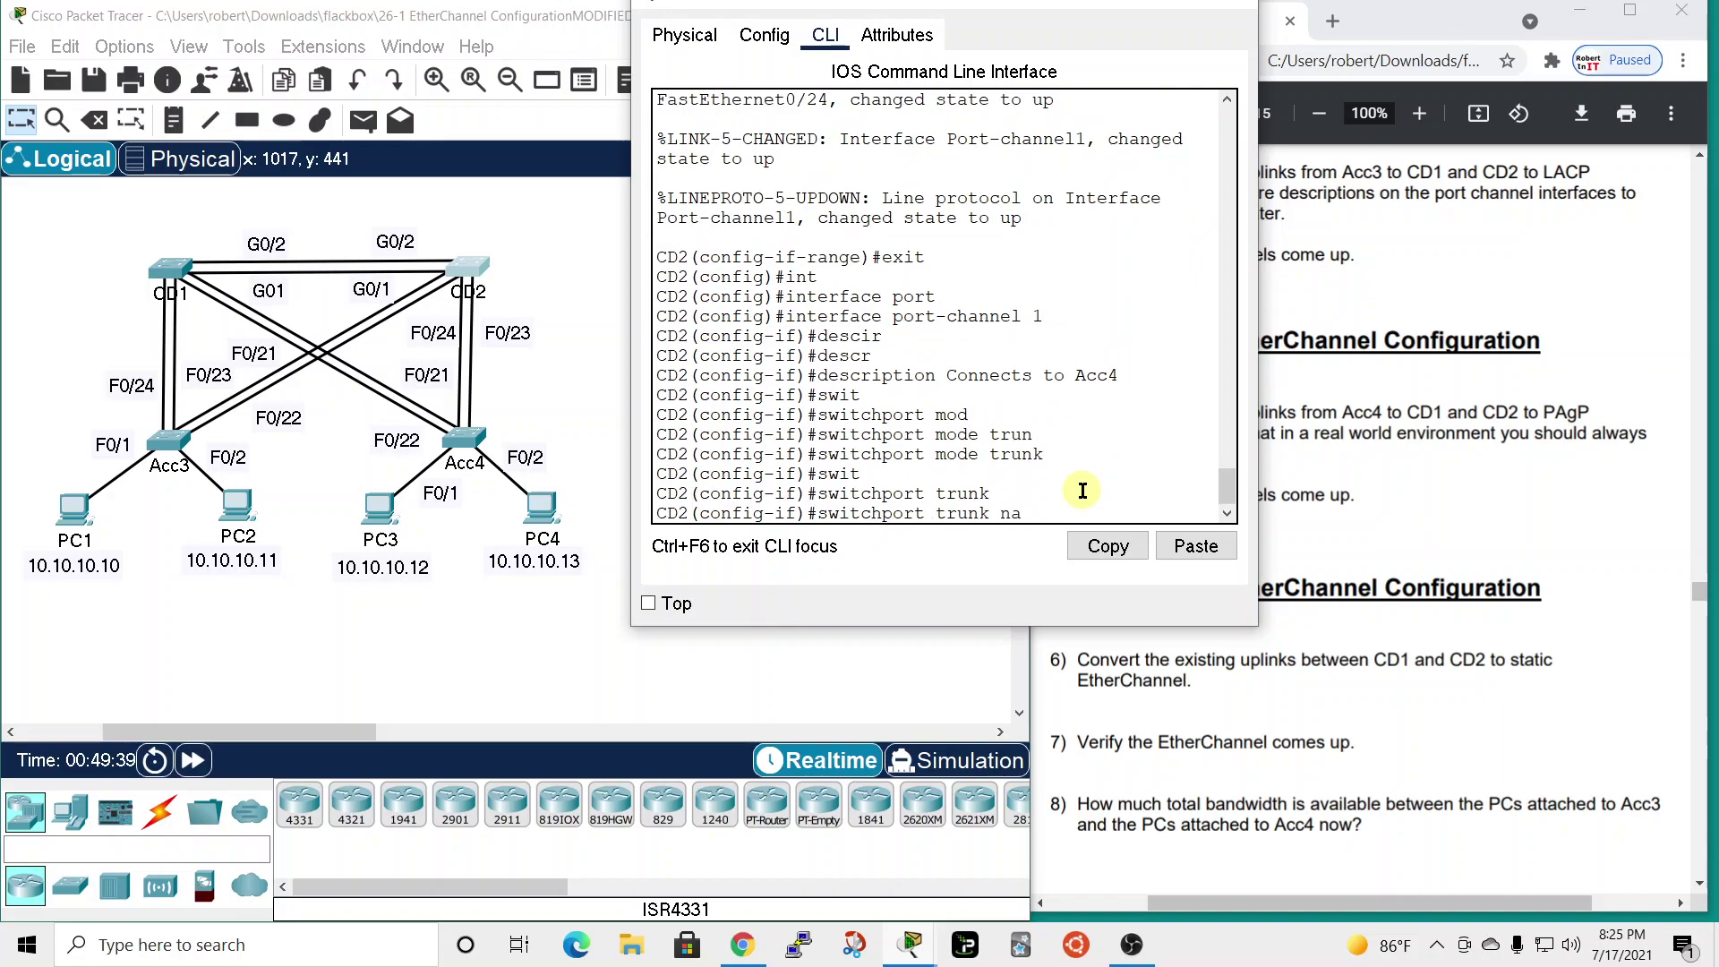
pyautogui.press('Tab')
pyautogui.write('v')
pyautogui.press('Tab')
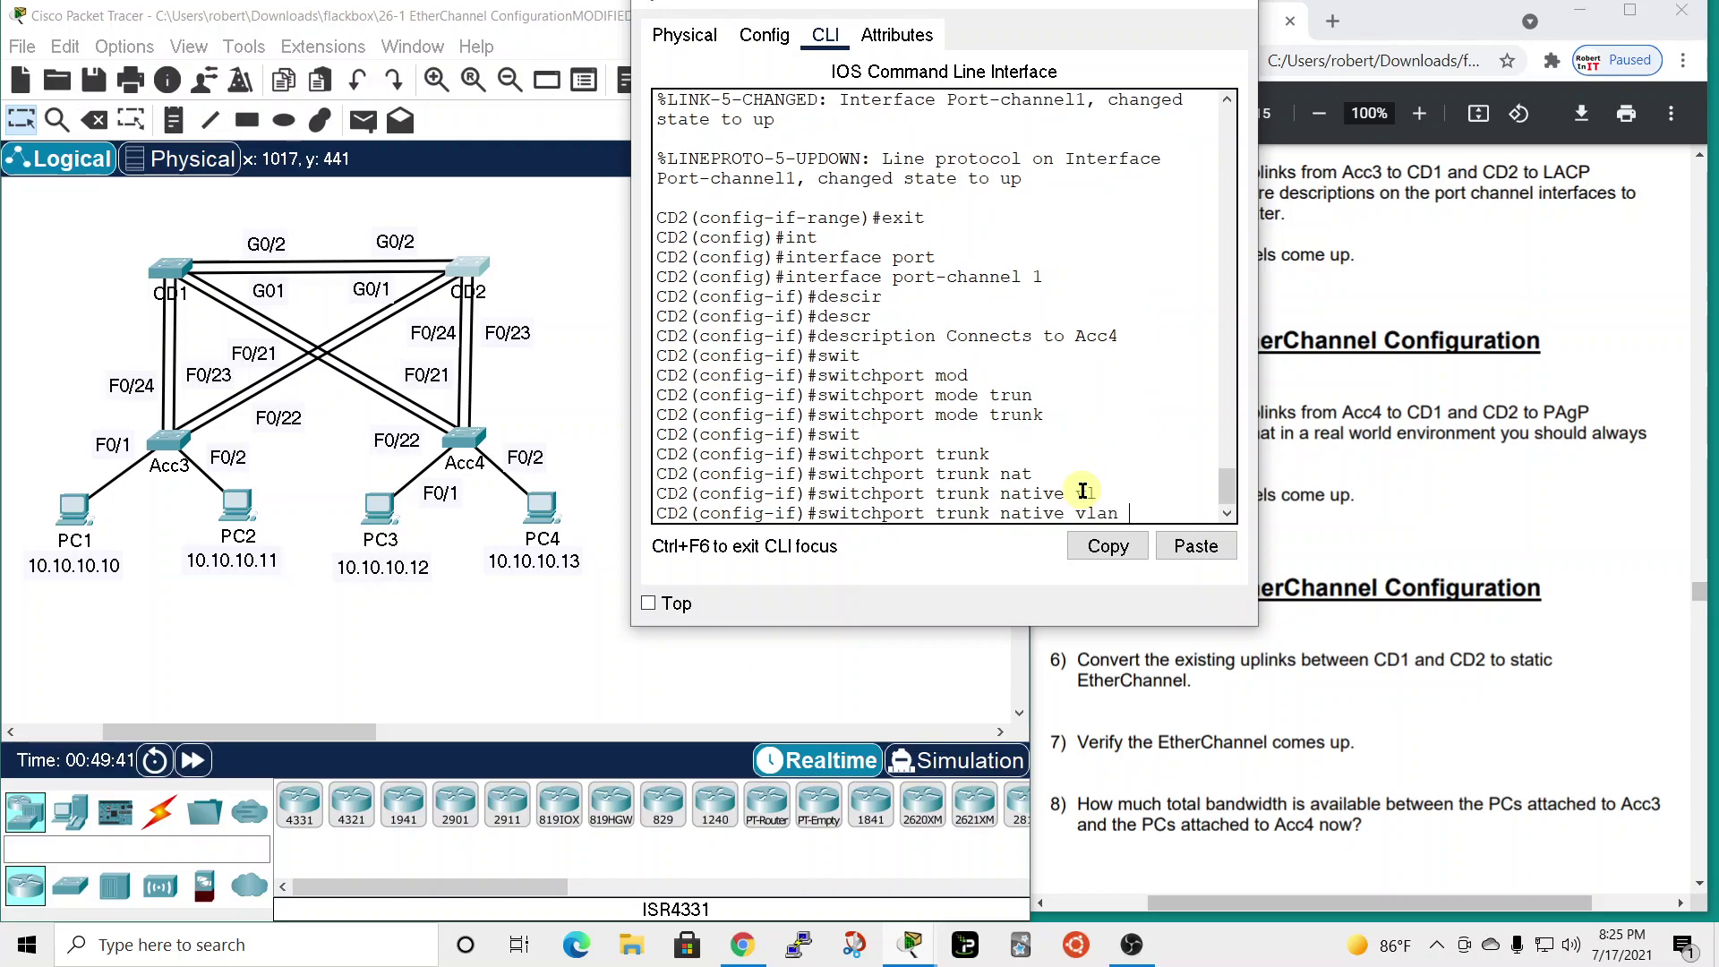
pyautogui.write('199')
pyautogui.press('Return')
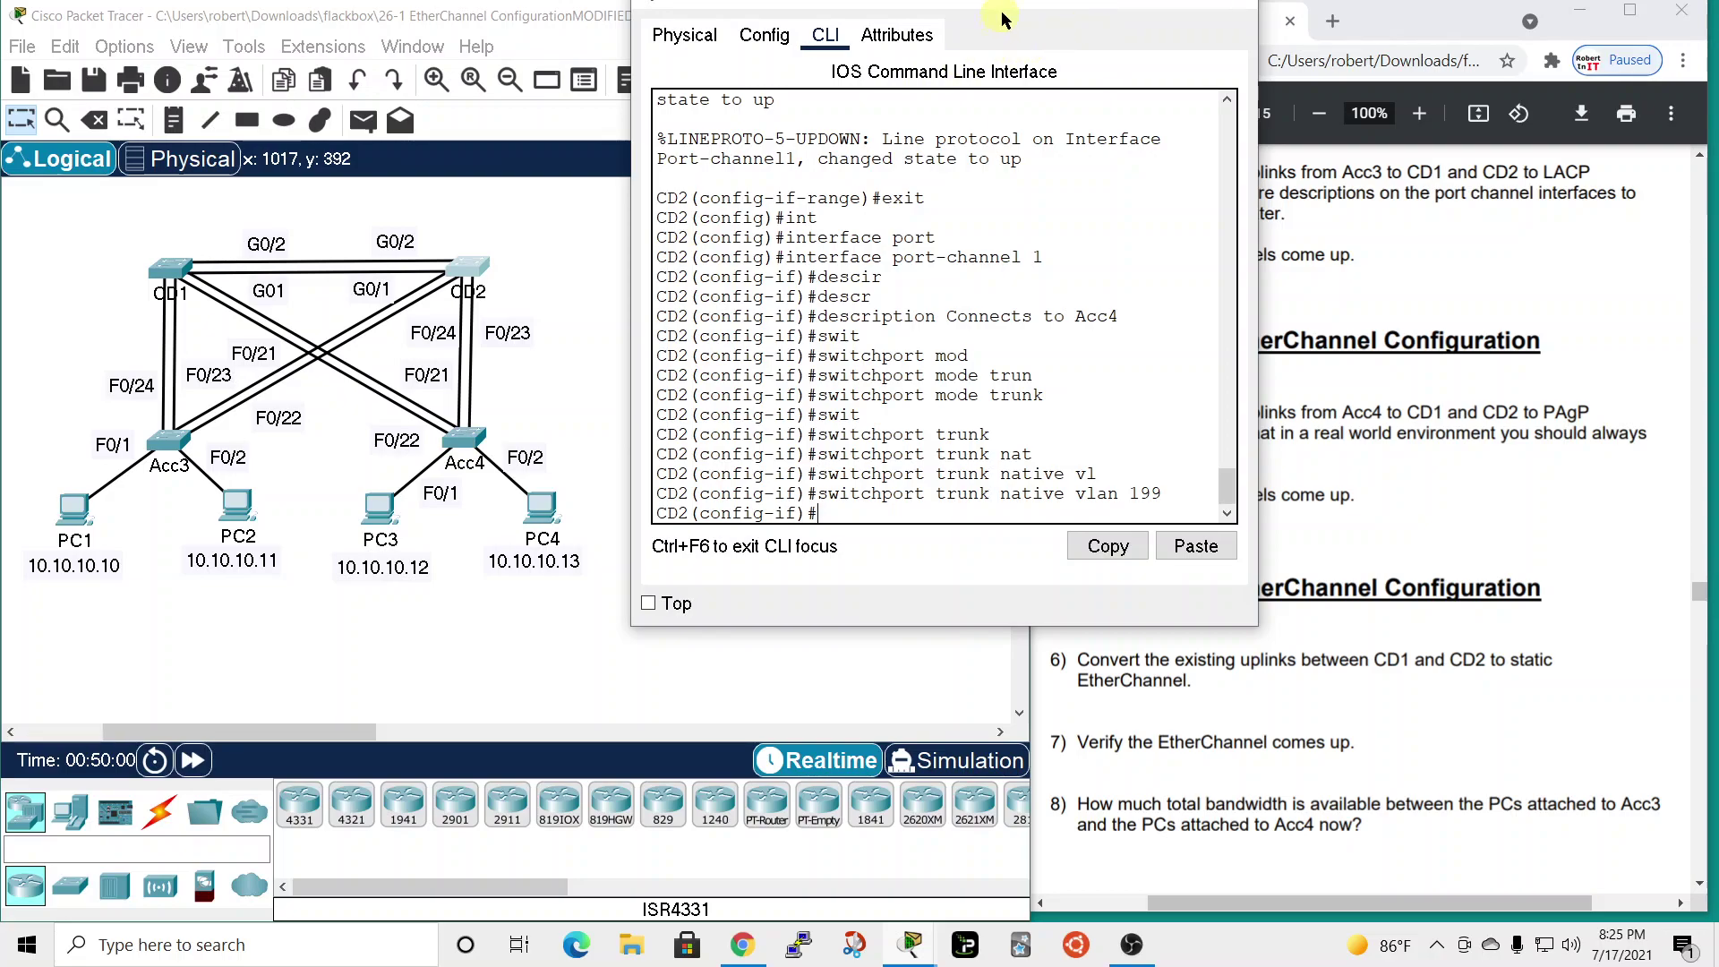
# - Close CD2's console, reopen Acc4's command line and return to global configuration mode with end and conf t
pyautogui.moveTo(1008, 2); pyautogui.dragTo(806, 49)
pyautogui.click(1036, 48)
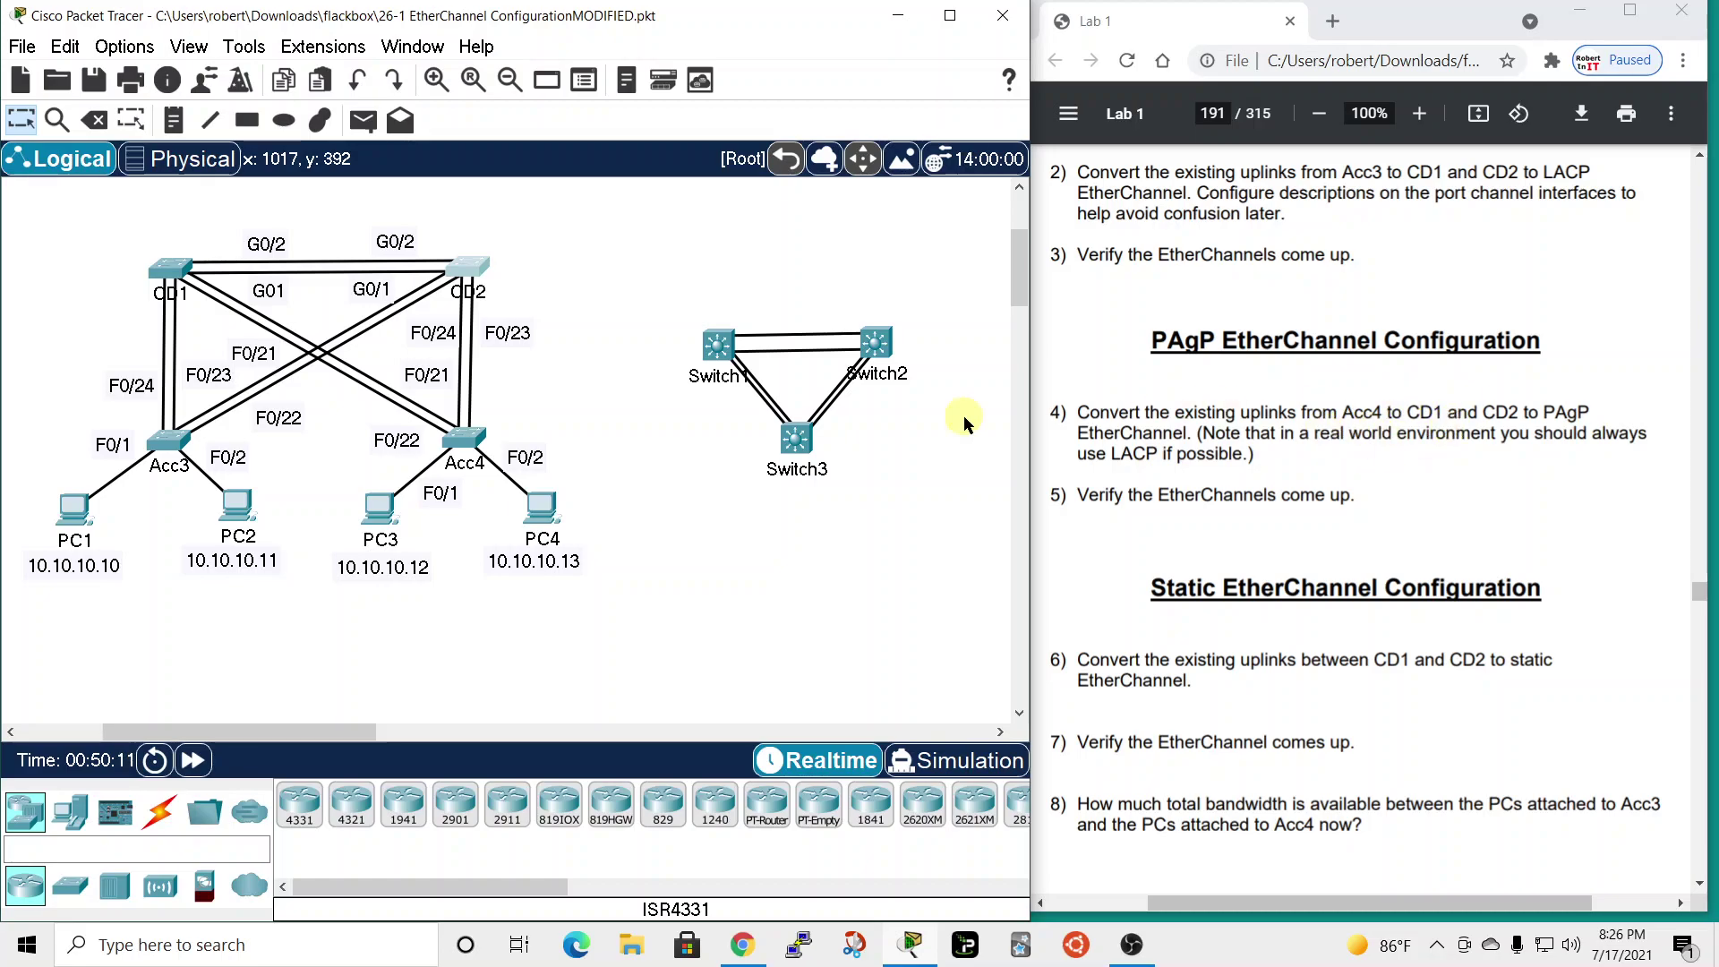
pyautogui.click(458, 433)
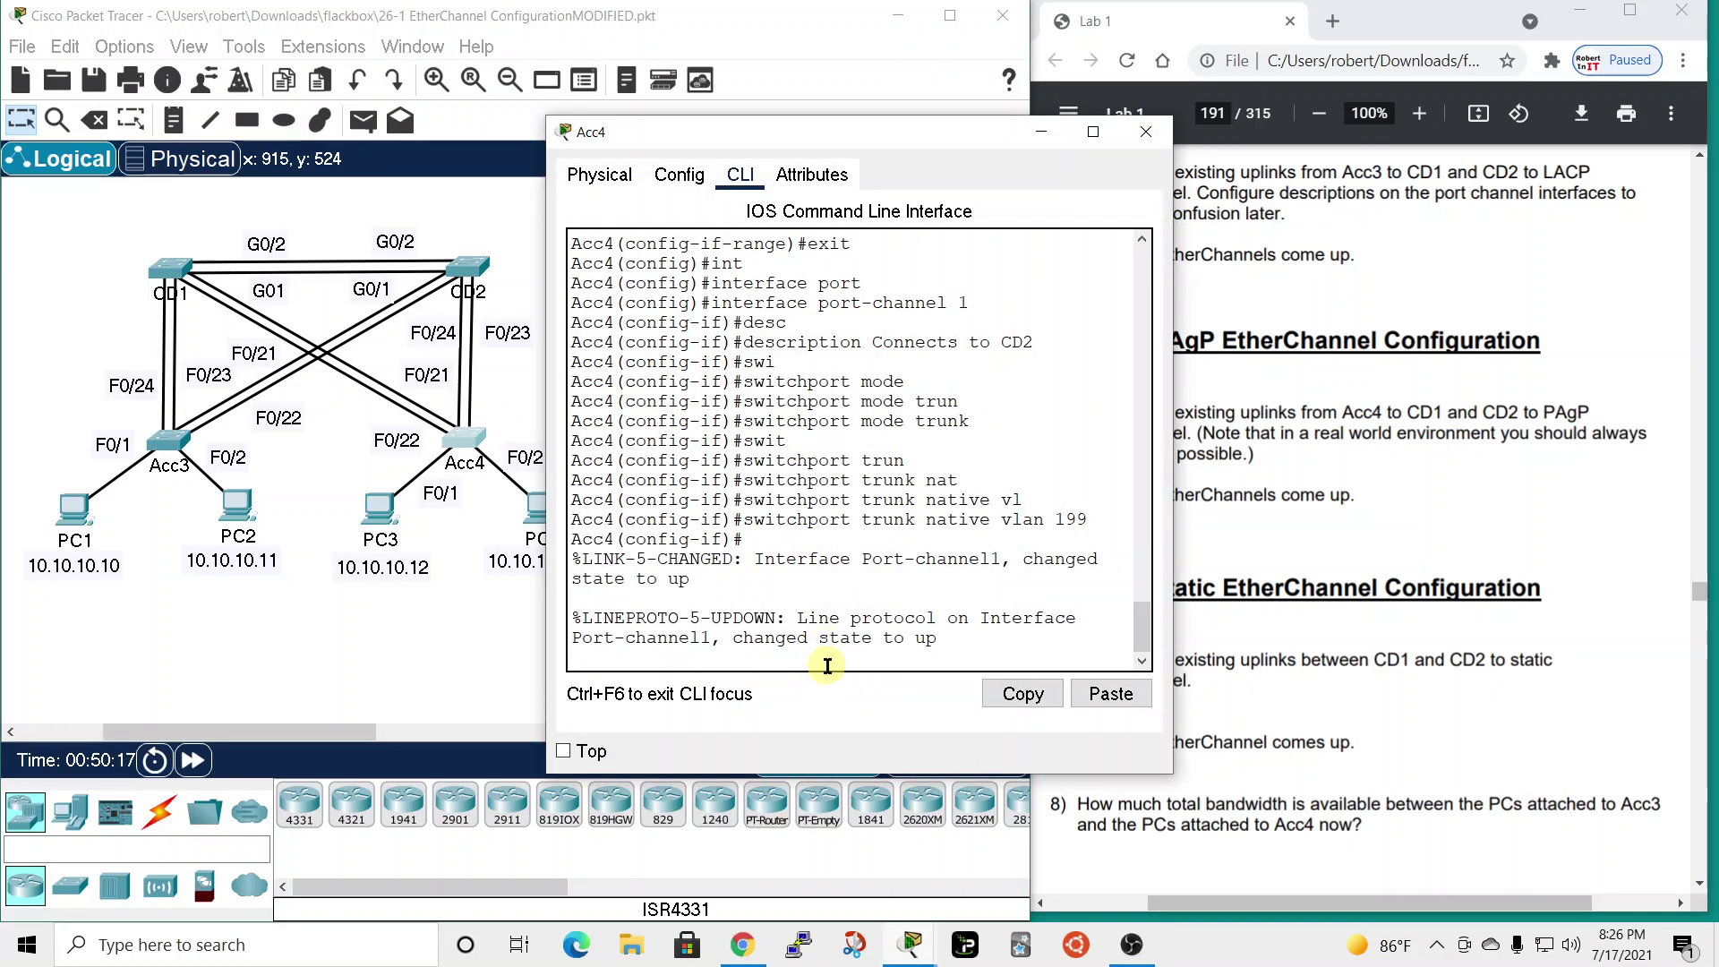
pyautogui.press('Return')
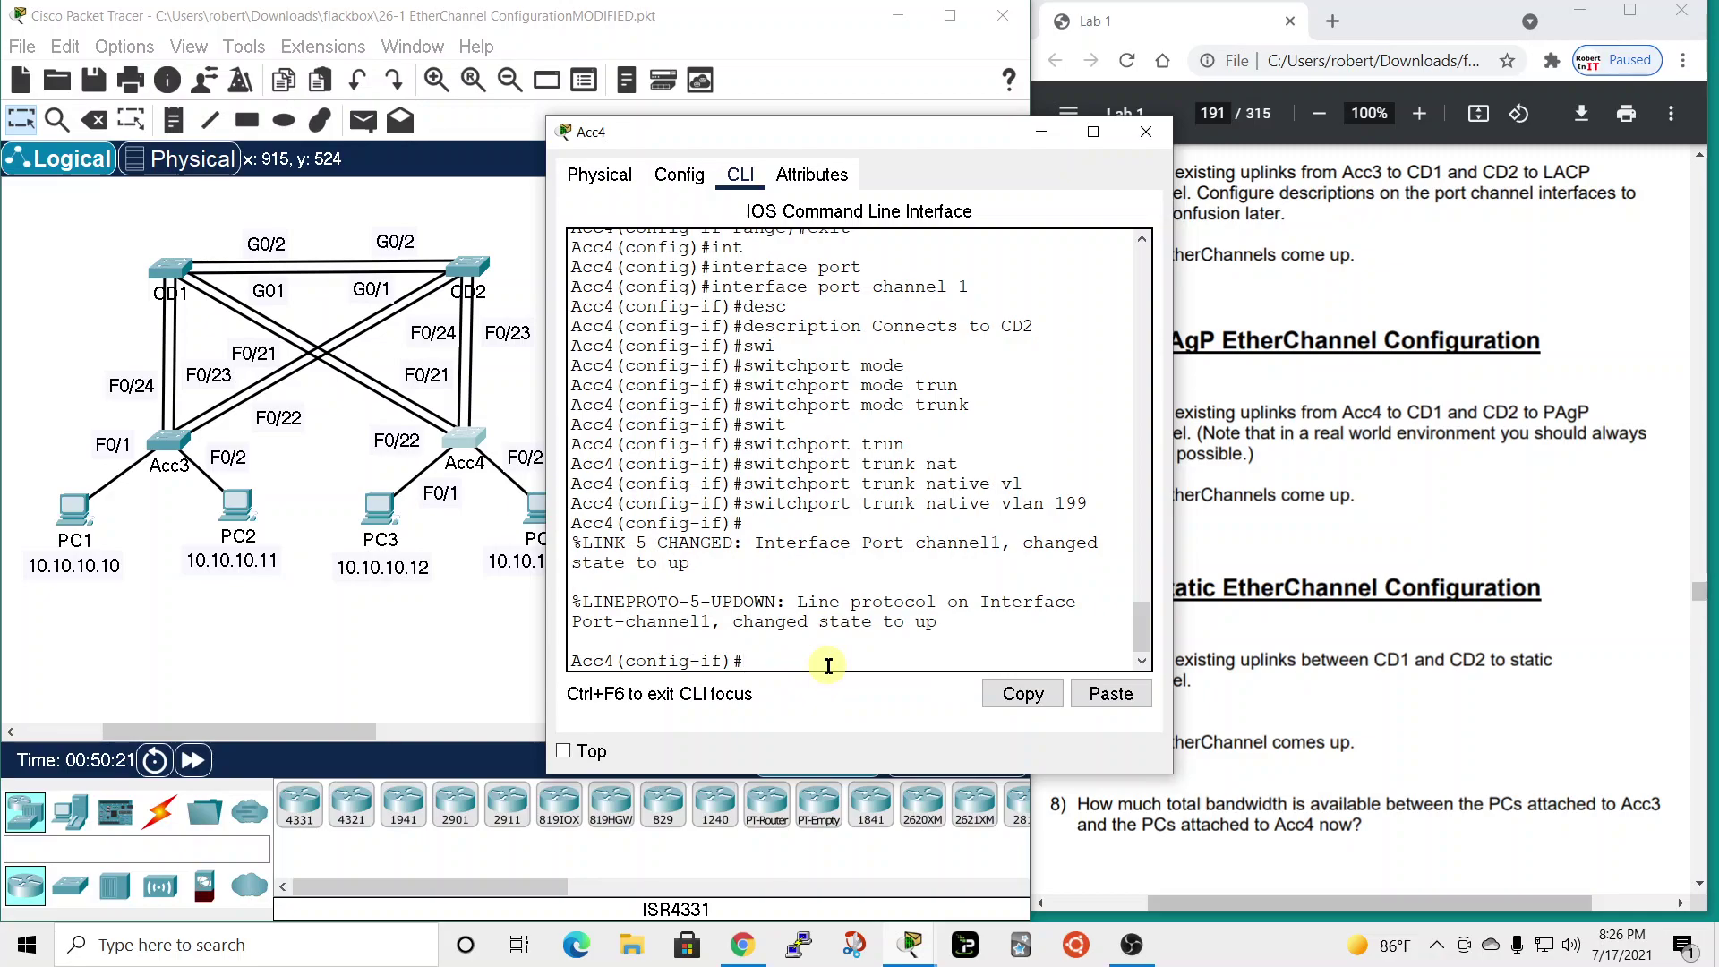
pyautogui.write('end')
pyautogui.press('Return')
pyautogui.press('Return')
pyautogui.write('conf t')
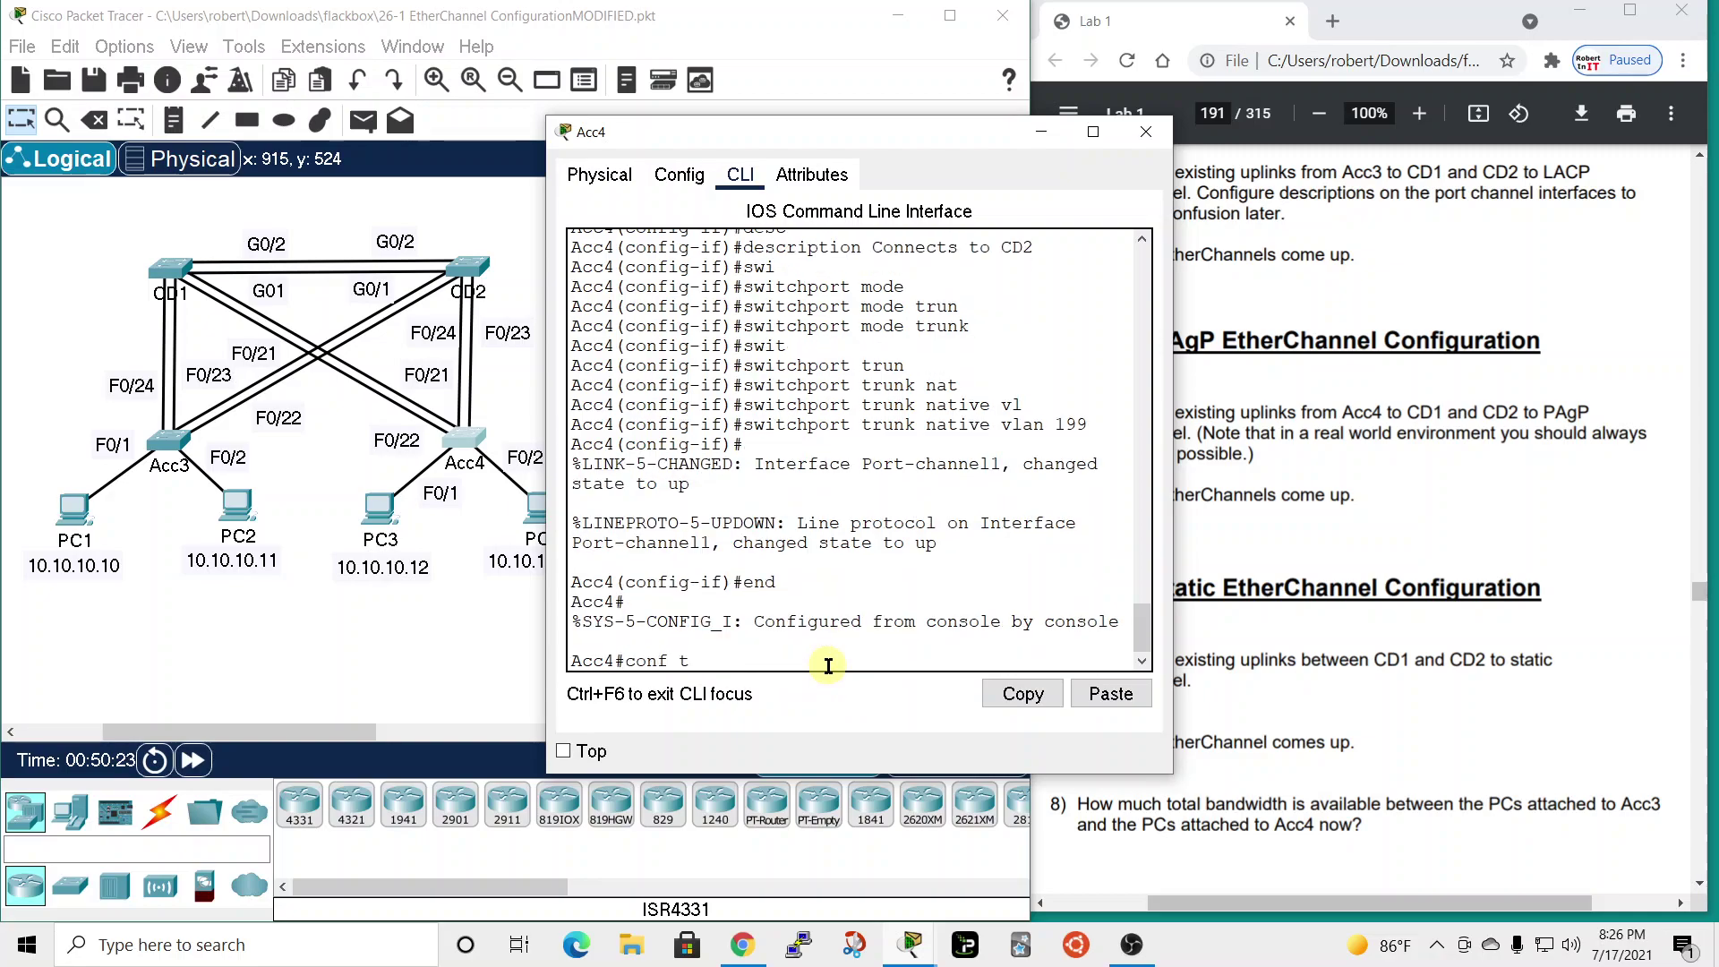
pyautogui.press('Return')
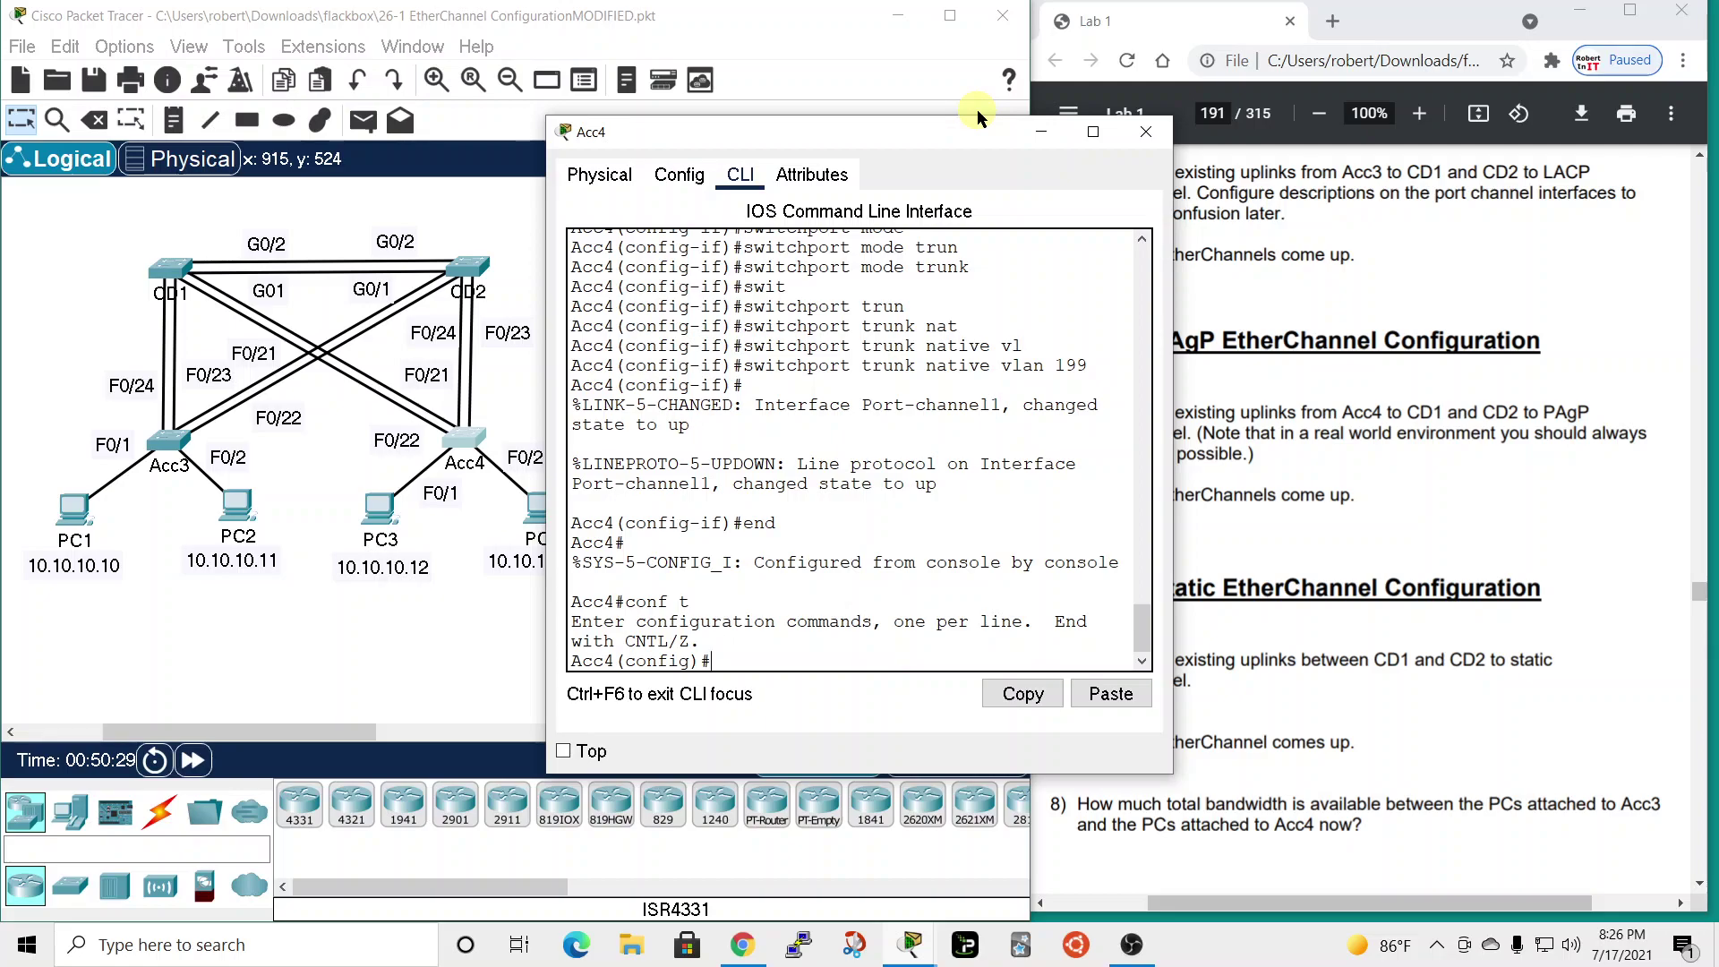
# - Select Acc4's FastEthernet 0/21 - 22 interface range for configuration
pyautogui.write('int')
pyautogui.press('Tab')
pyautogui.write('f')
pyautogui.press('BackSpace')
pyautogui.write('ran')
pyautogui.press('Tab')
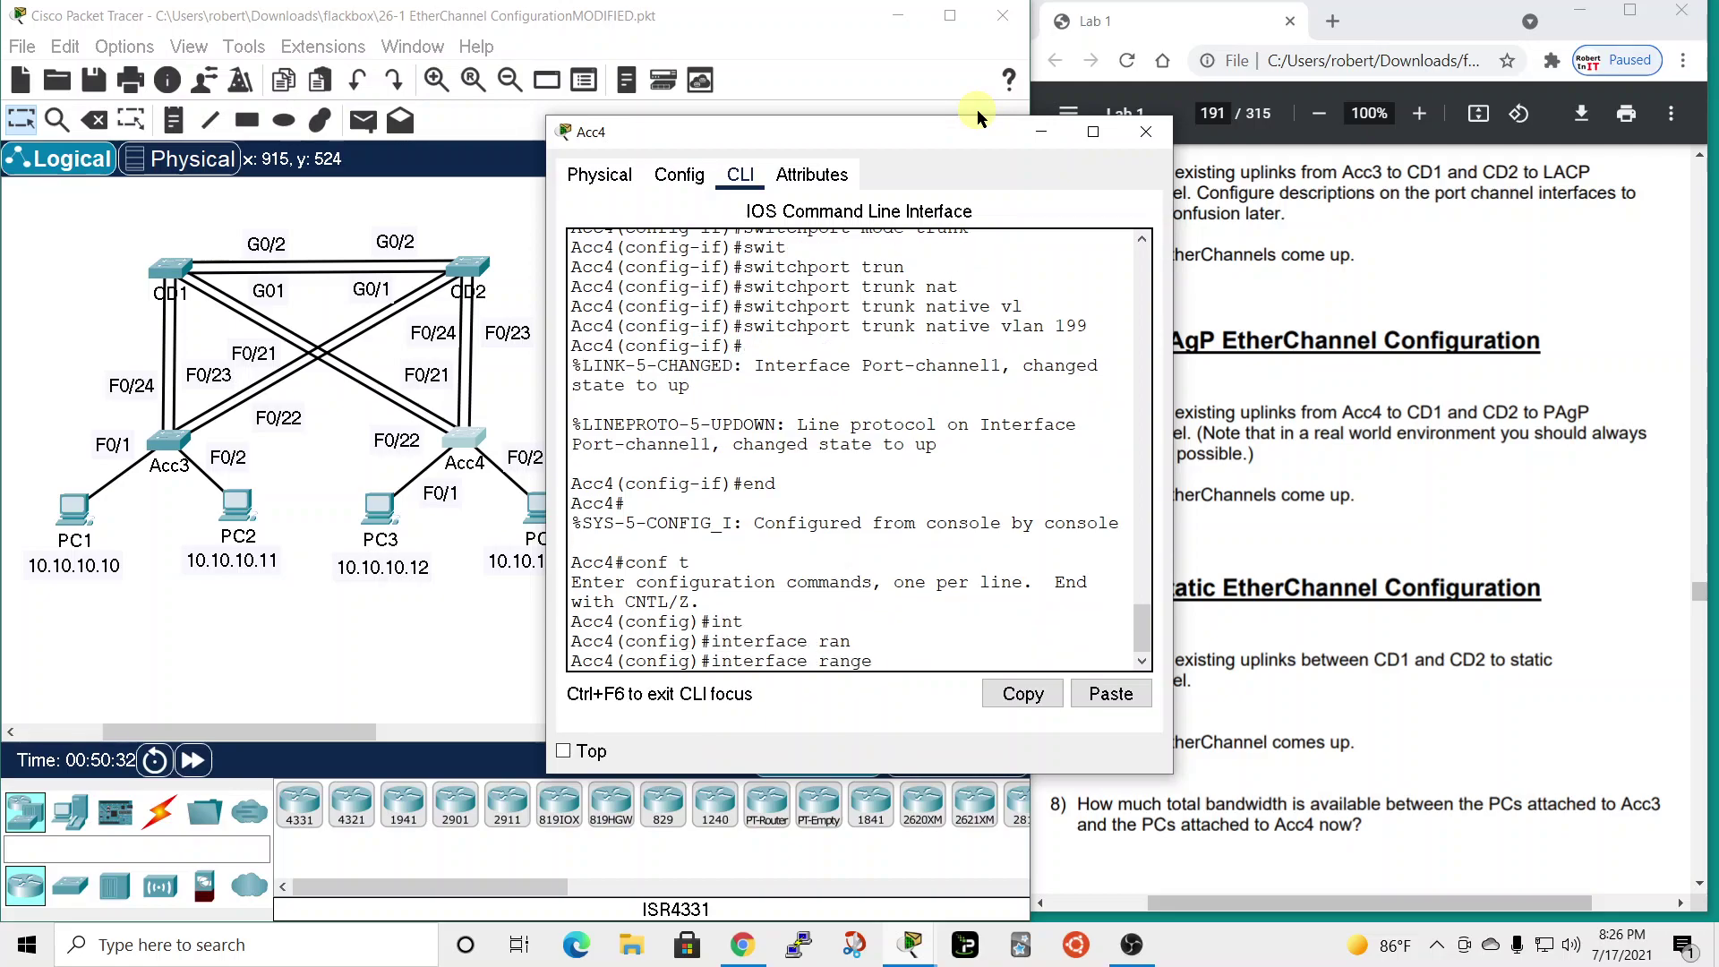
pyautogui.write('g')
pyautogui.press('Tab')
pyautogui.press('BackSpace')
pyautogui.press('BackSpace')
pyautogui.press('BackSpace')
pyautogui.press('BackSpace')
pyautogui.press('BackSpace')
pyautogui.press('BackSpace')
pyautogui.press('BackSpace')
pyautogui.press('BackSpace')
pyautogui.press('BackSpace')
pyautogui.press('BackSpace')
pyautogui.press('BackSpace')
pyautogui.press('BackSpace')
pyautogui.press('BackSpace')
pyautogui.press('BackSpace')
pyautogui.write('f')
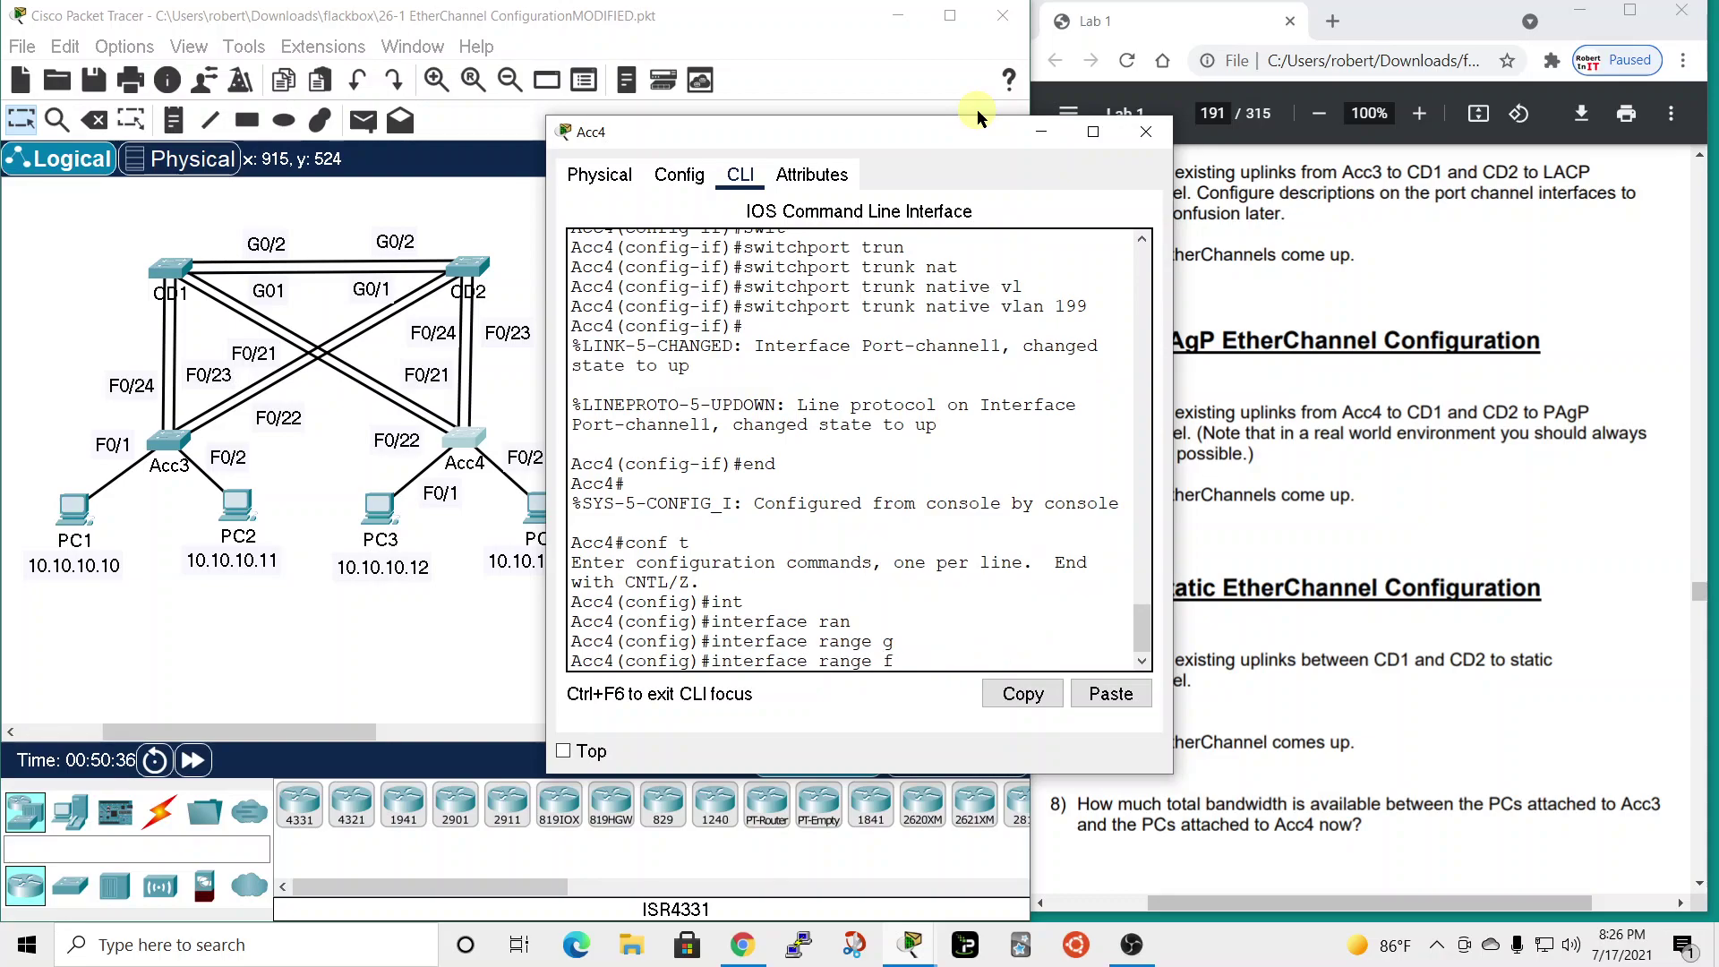
pyautogui.write('a')
pyautogui.press('Tab')
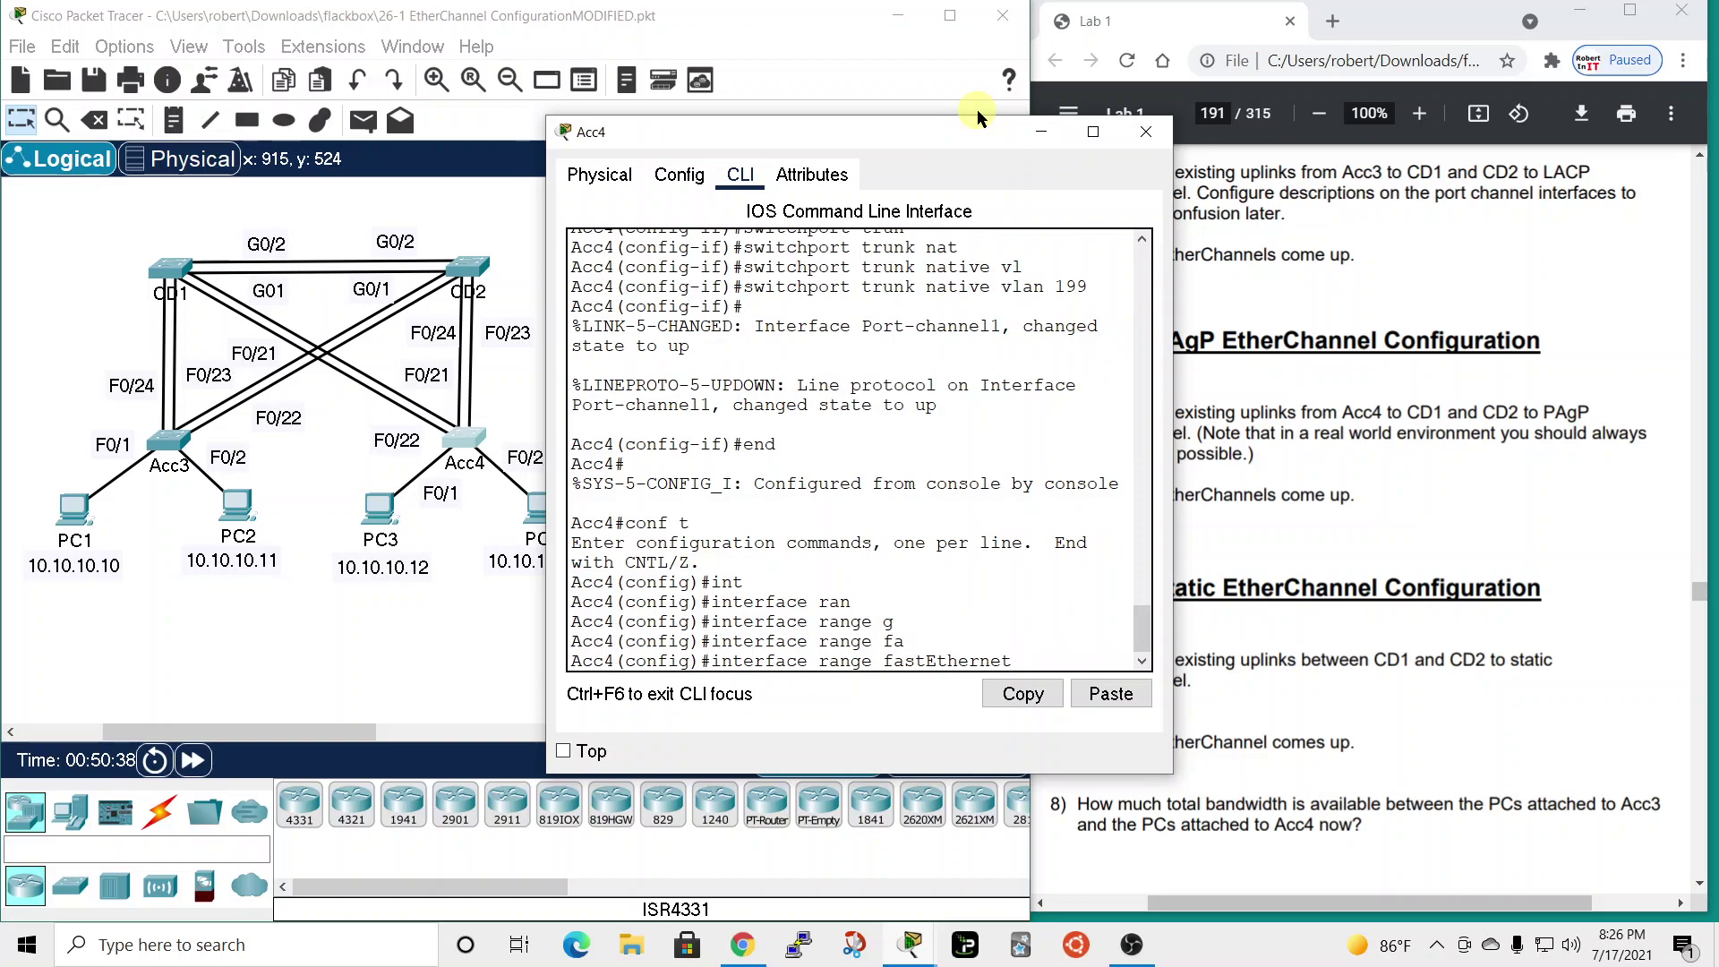
pyautogui.write('0/21 - ')
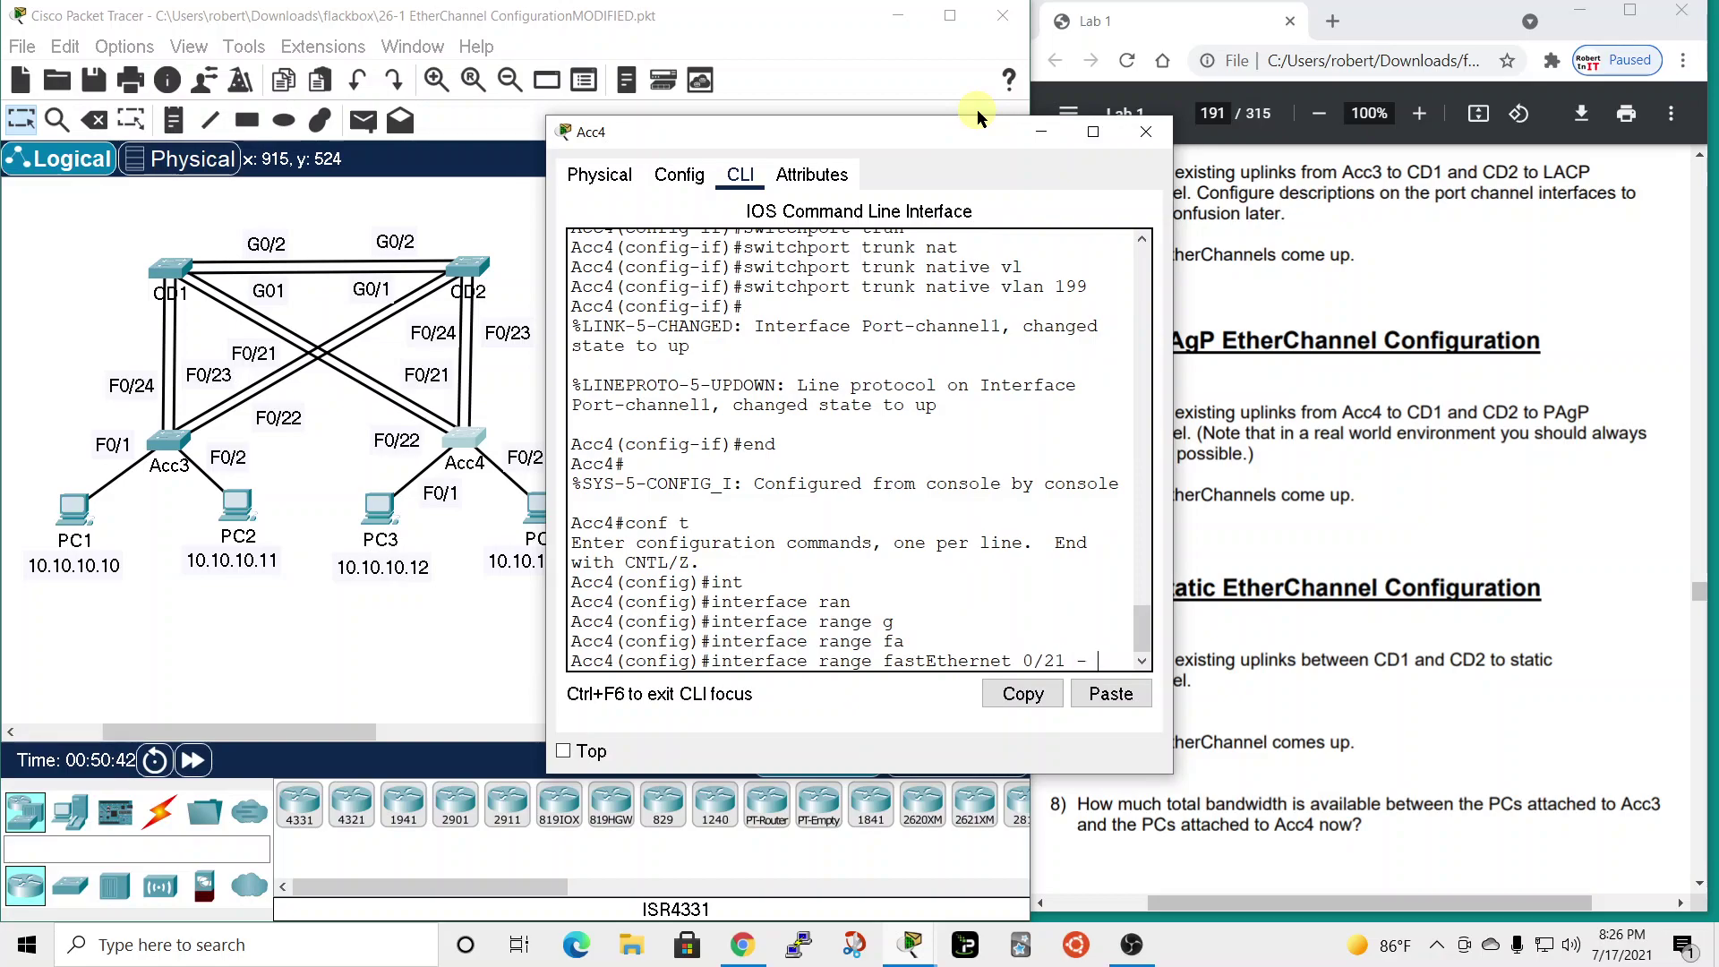
pyautogui.write('22')
pyautogui.press('Return')
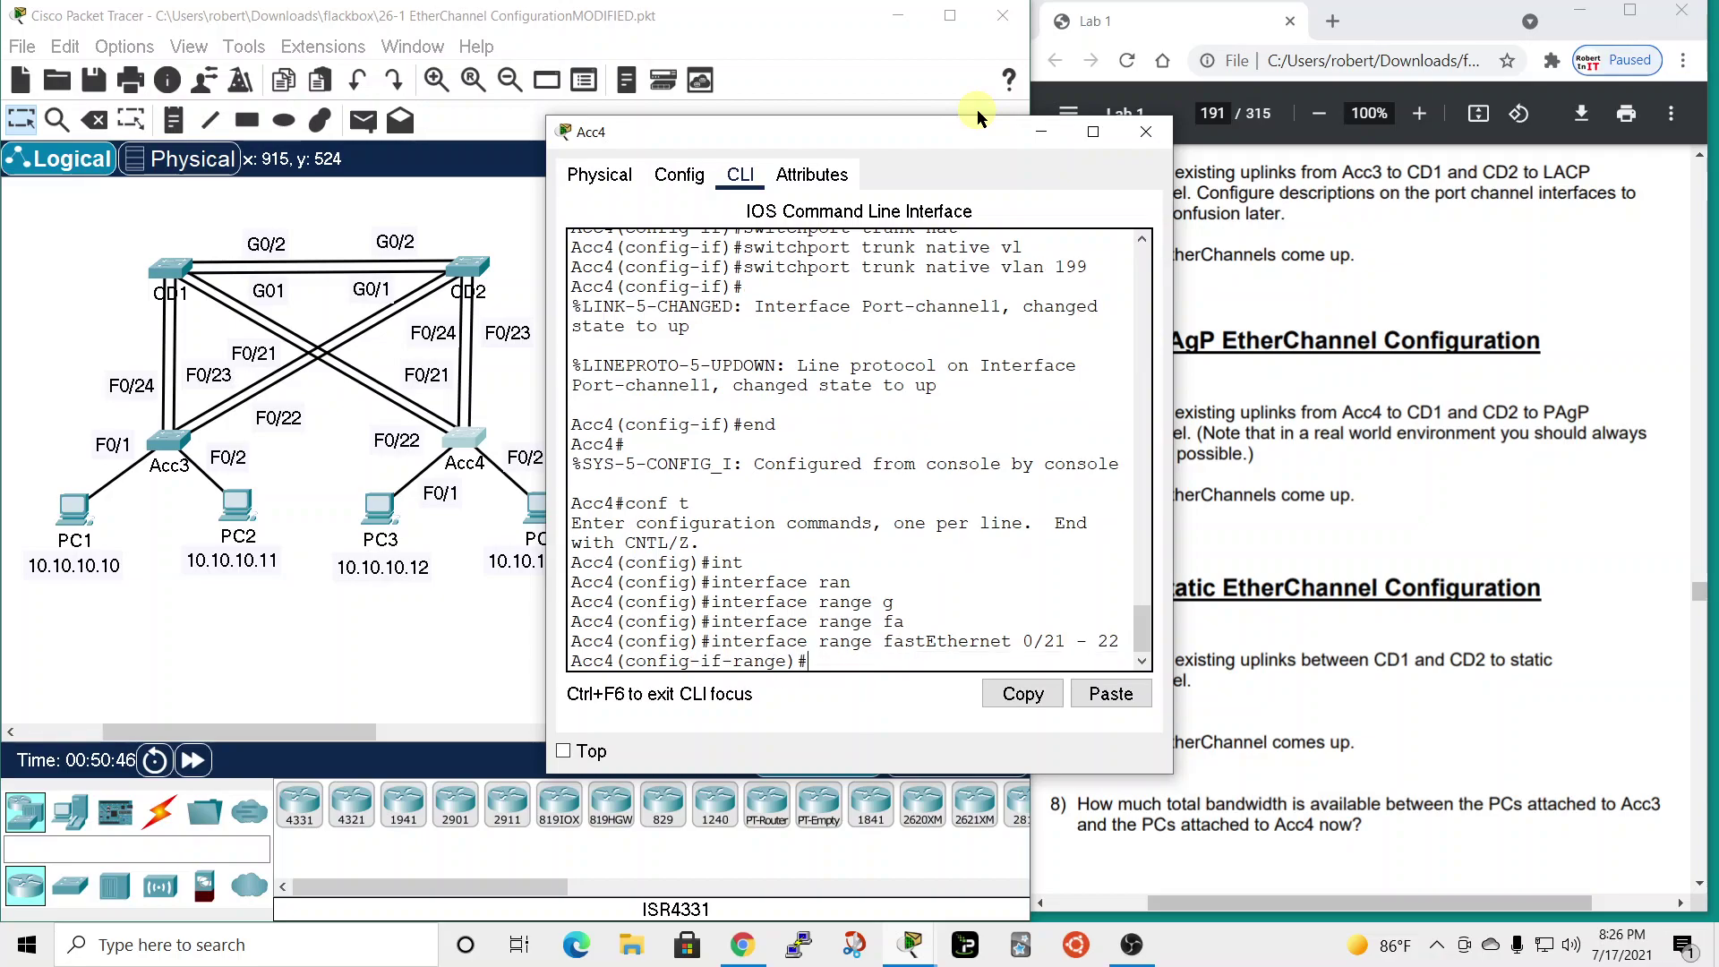
# - Bundle the selected Acc4 ports into a PAgP EtherChannel with channel-group 2 mode desirable
pyautogui.write('channel-group')
pyautogui.press('Tab')
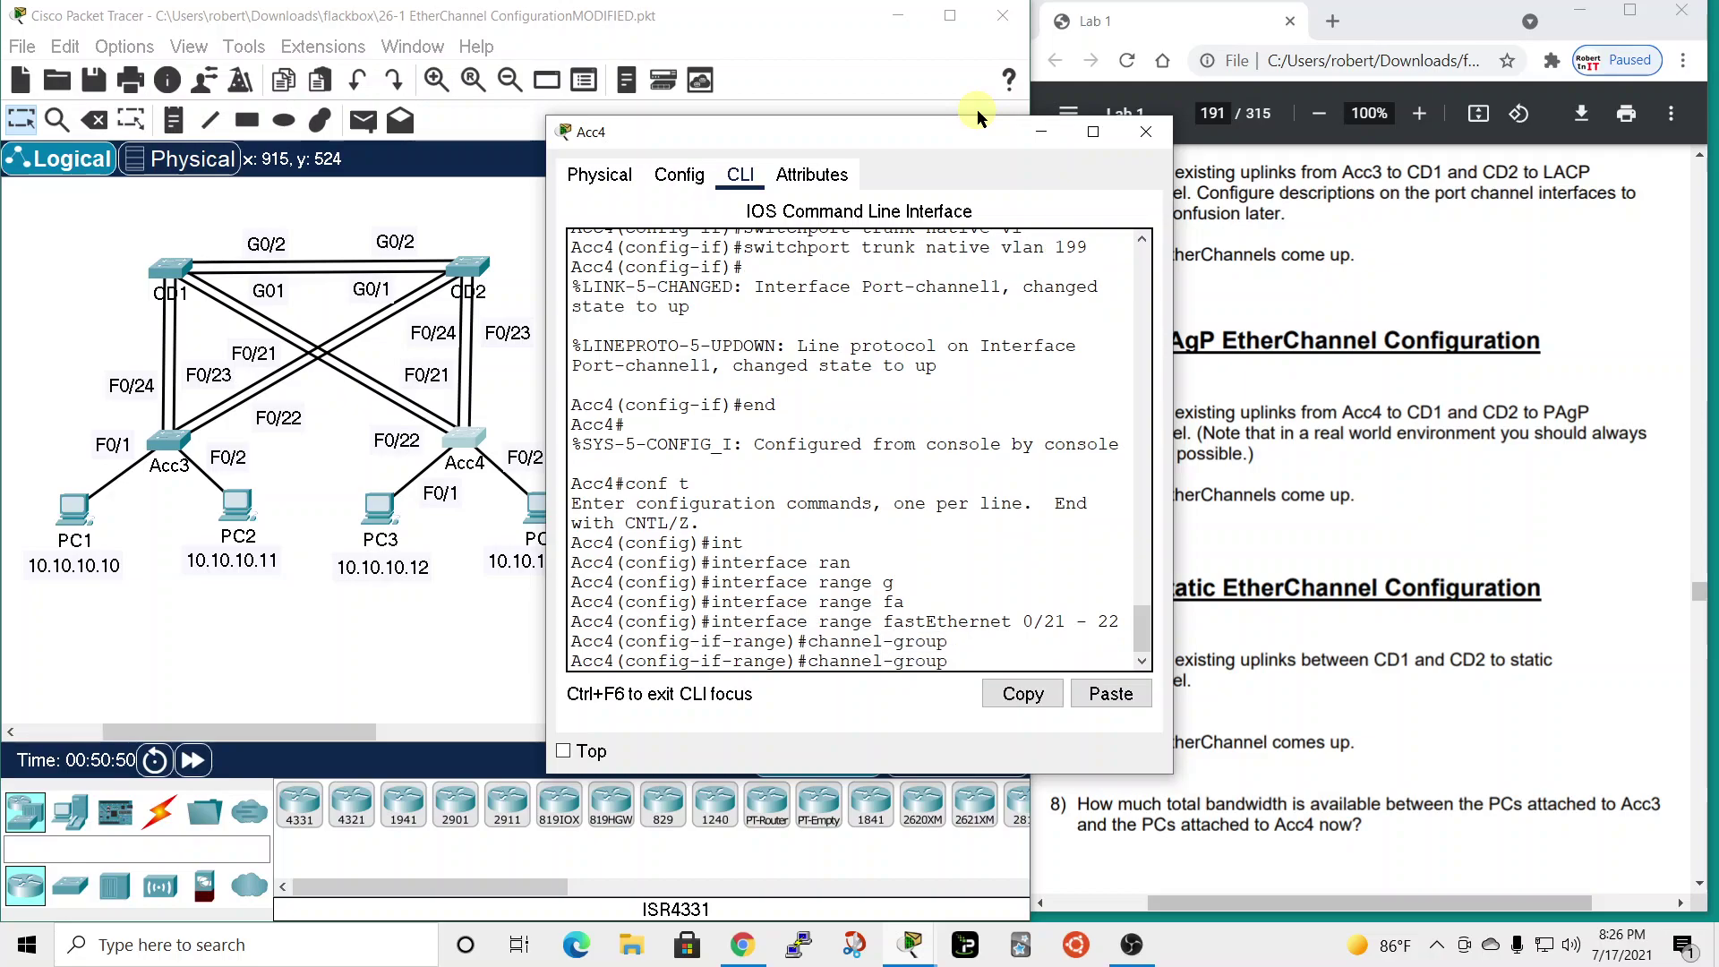
pyautogui.write('2')
pyautogui.write(' mode d')
pyautogui.write('e')
pyautogui.press('Tab')
pyautogui.press('Return')
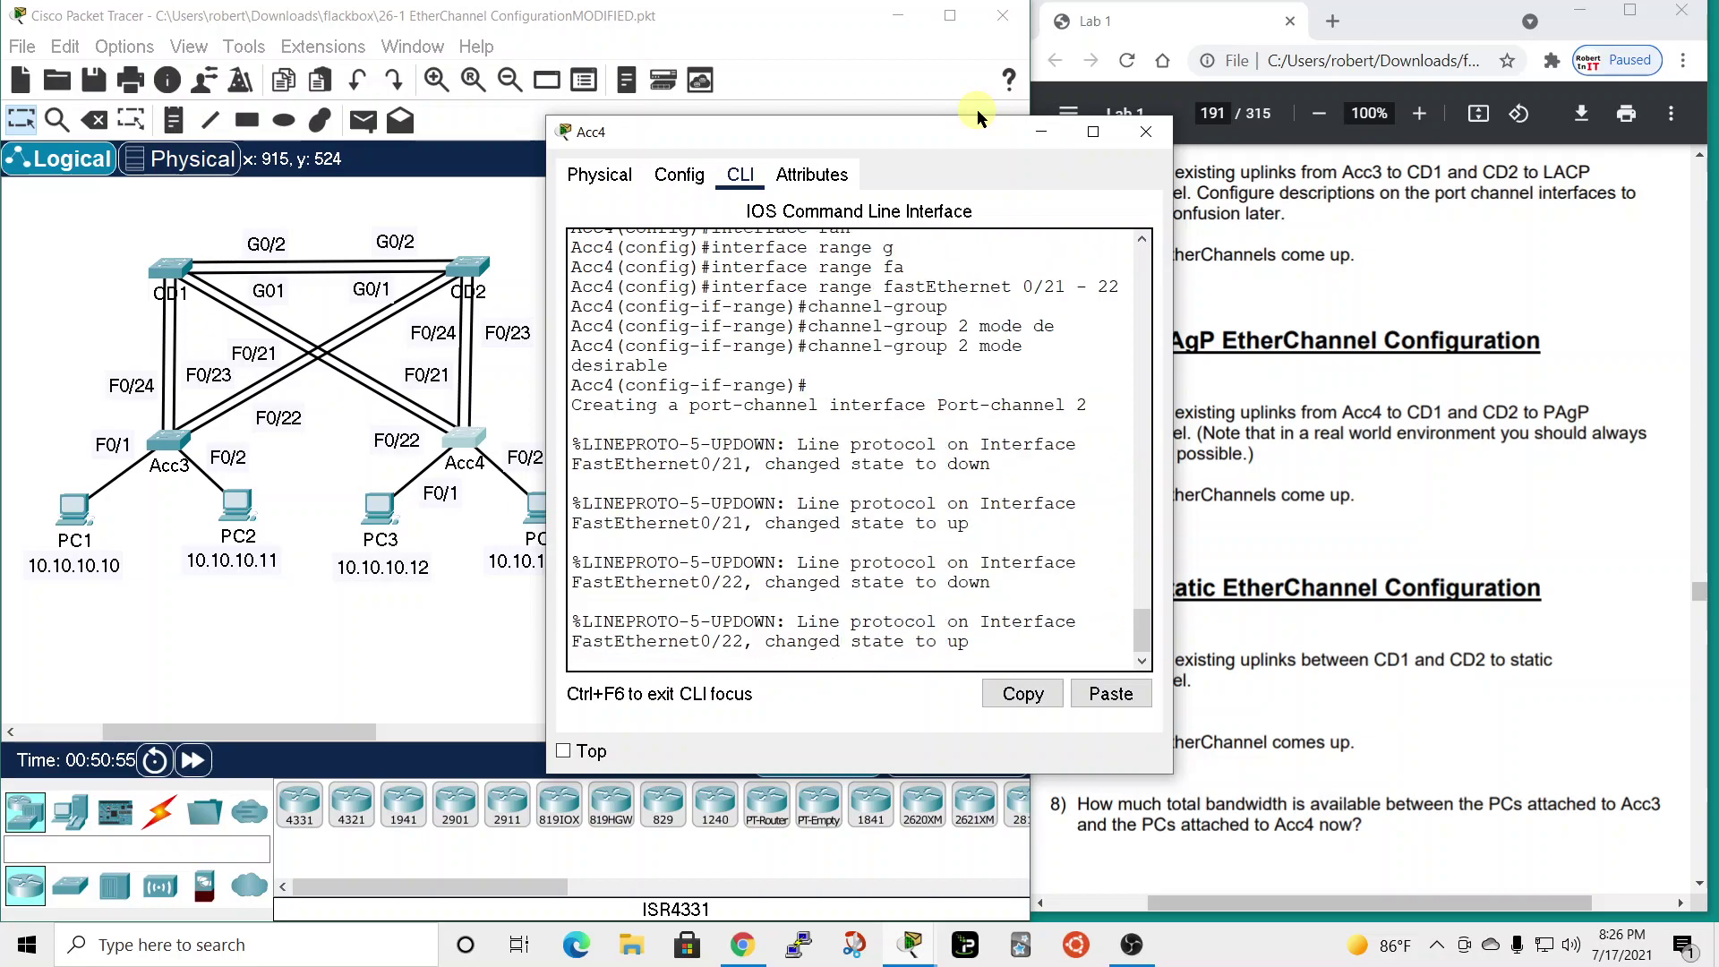
pyautogui.press('Return')
# - Exit the interface range and enter interface port-channel 2 on Acc4
pyautogui.write('exit')
pyautogui.press('Return')
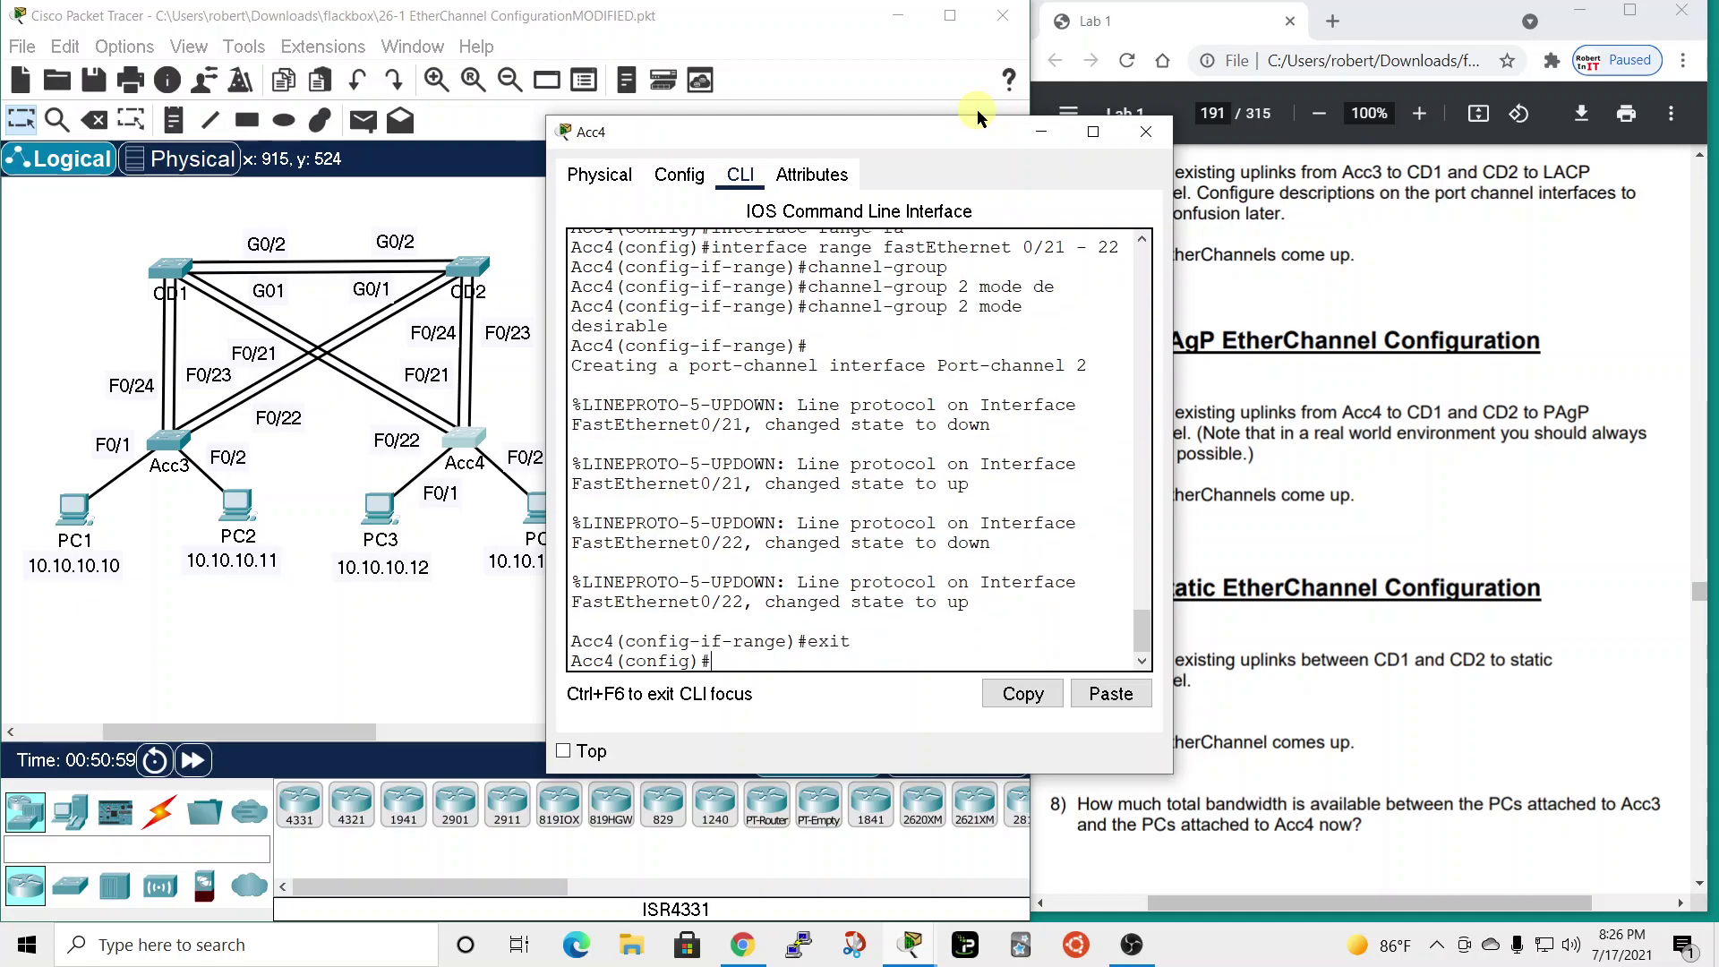
pyautogui.write('int')
pyautogui.press('Tab')
pyautogui.write('port')
pyautogui.press('Tab')
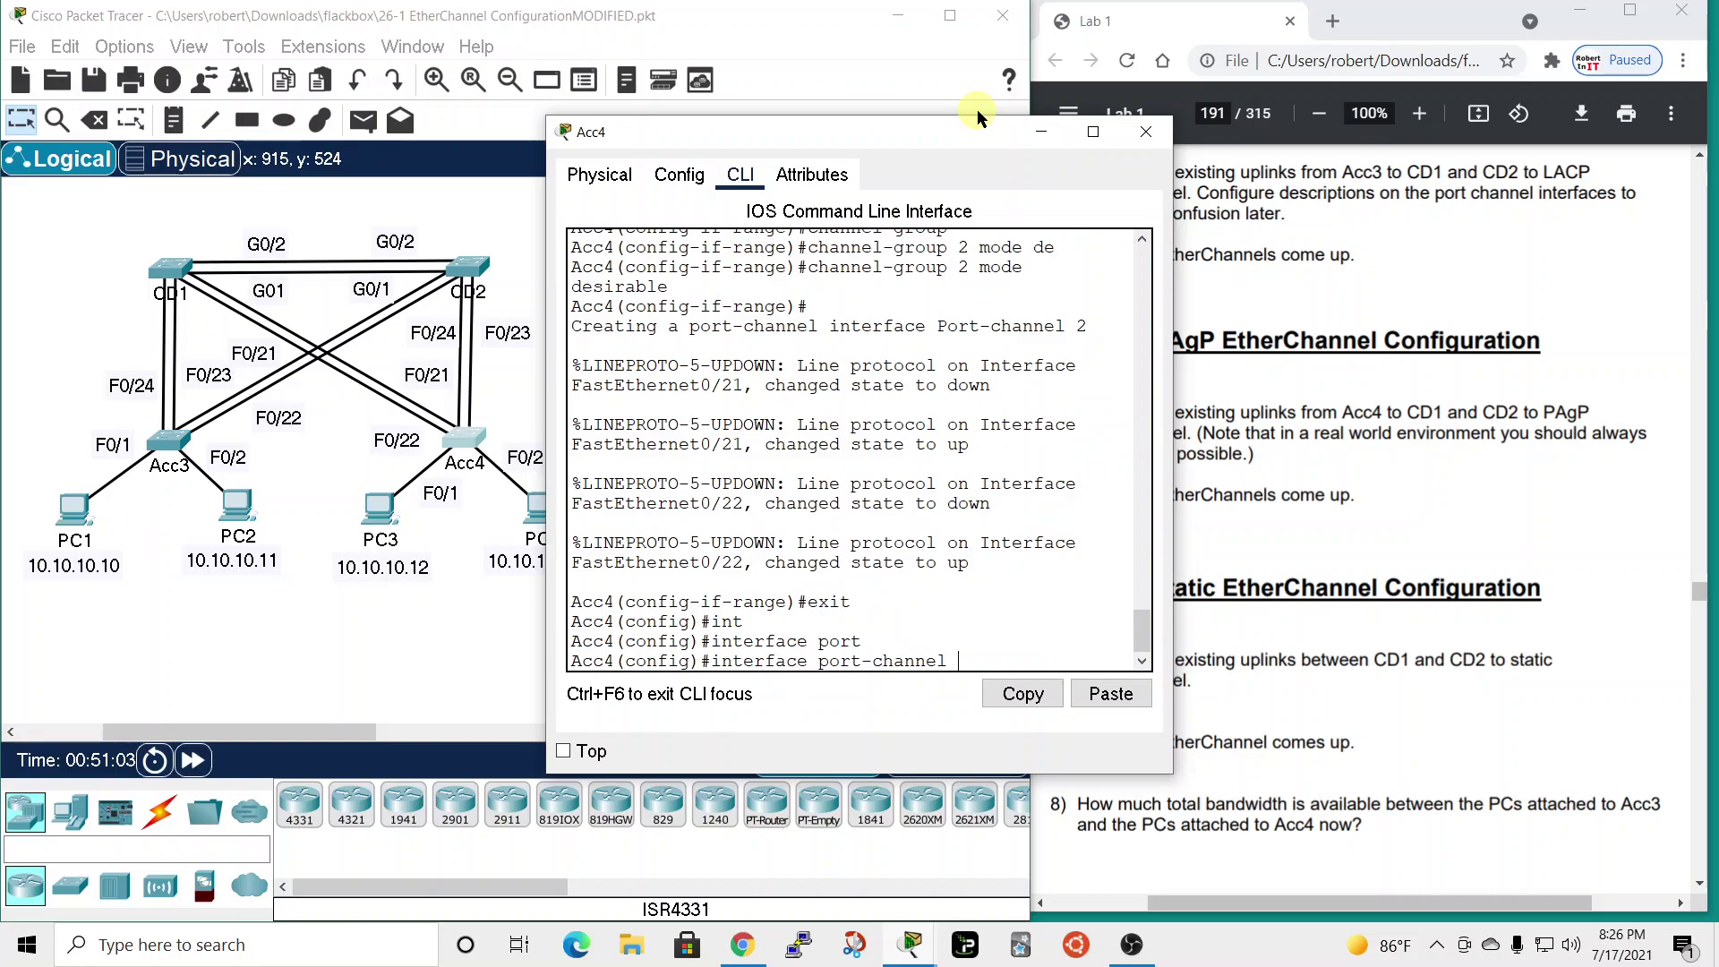
pyautogui.write('2')
pyautogui.press('Return')
# - Give Acc4's port-channel 2 interface the description "Connects to CD1"
pyautogui.write('descrip')
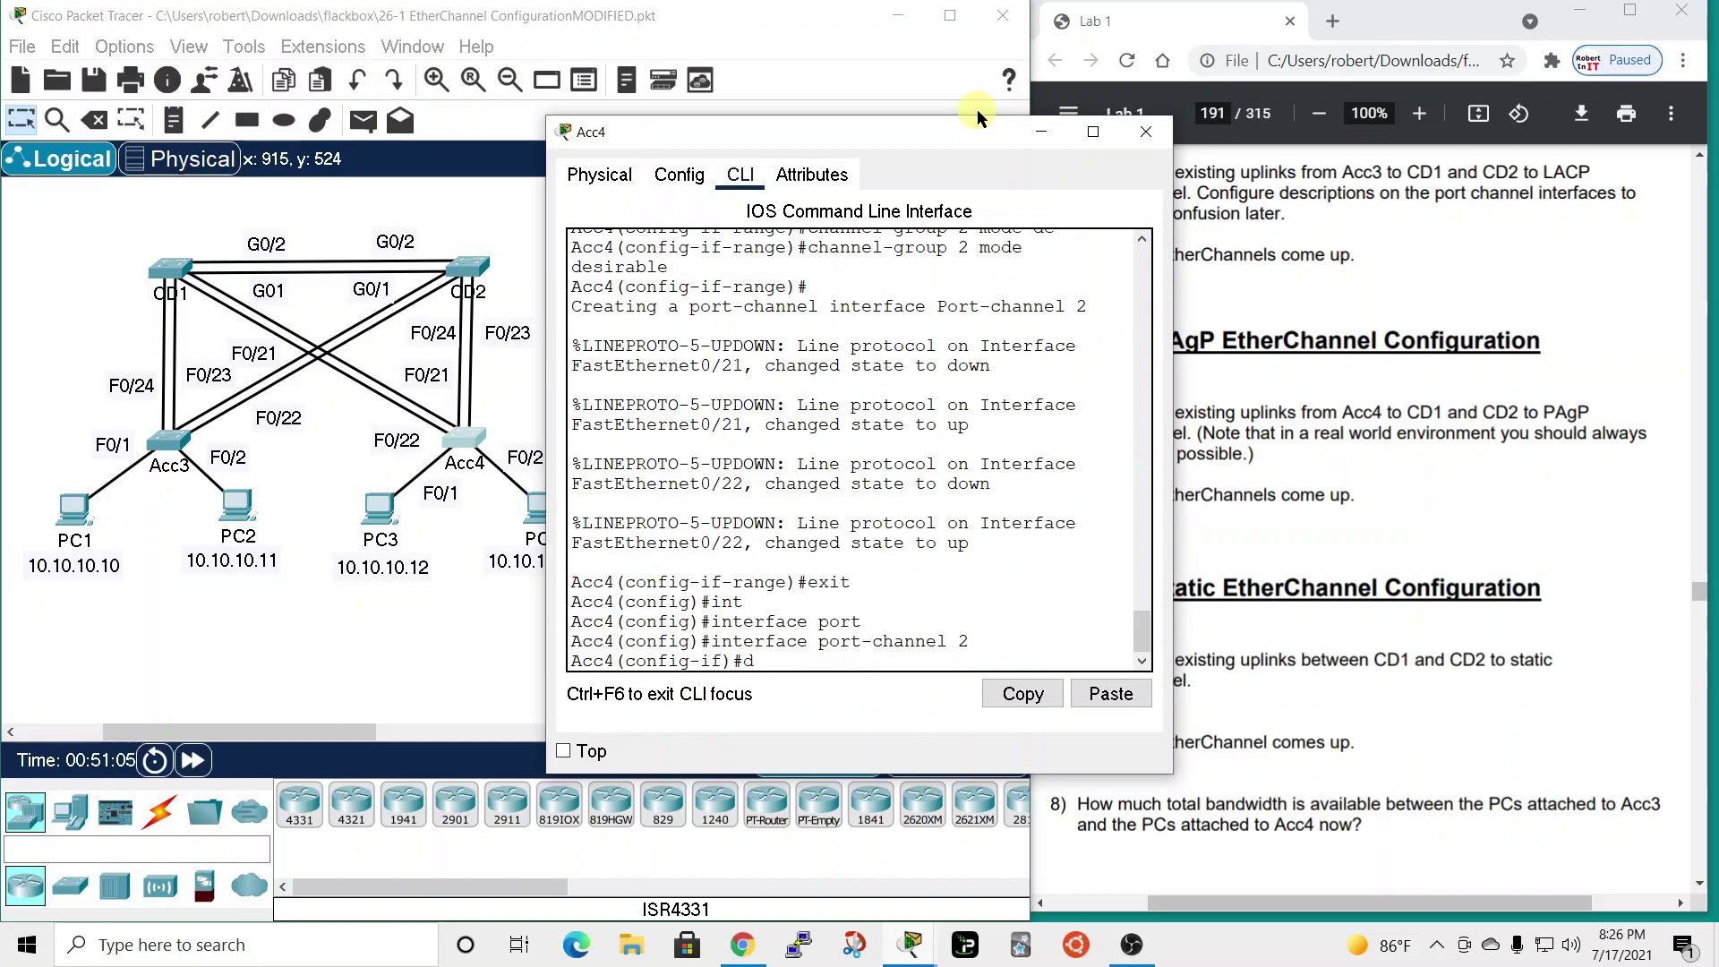
pyautogui.press('Tab')
pyautogui.write('Connects')
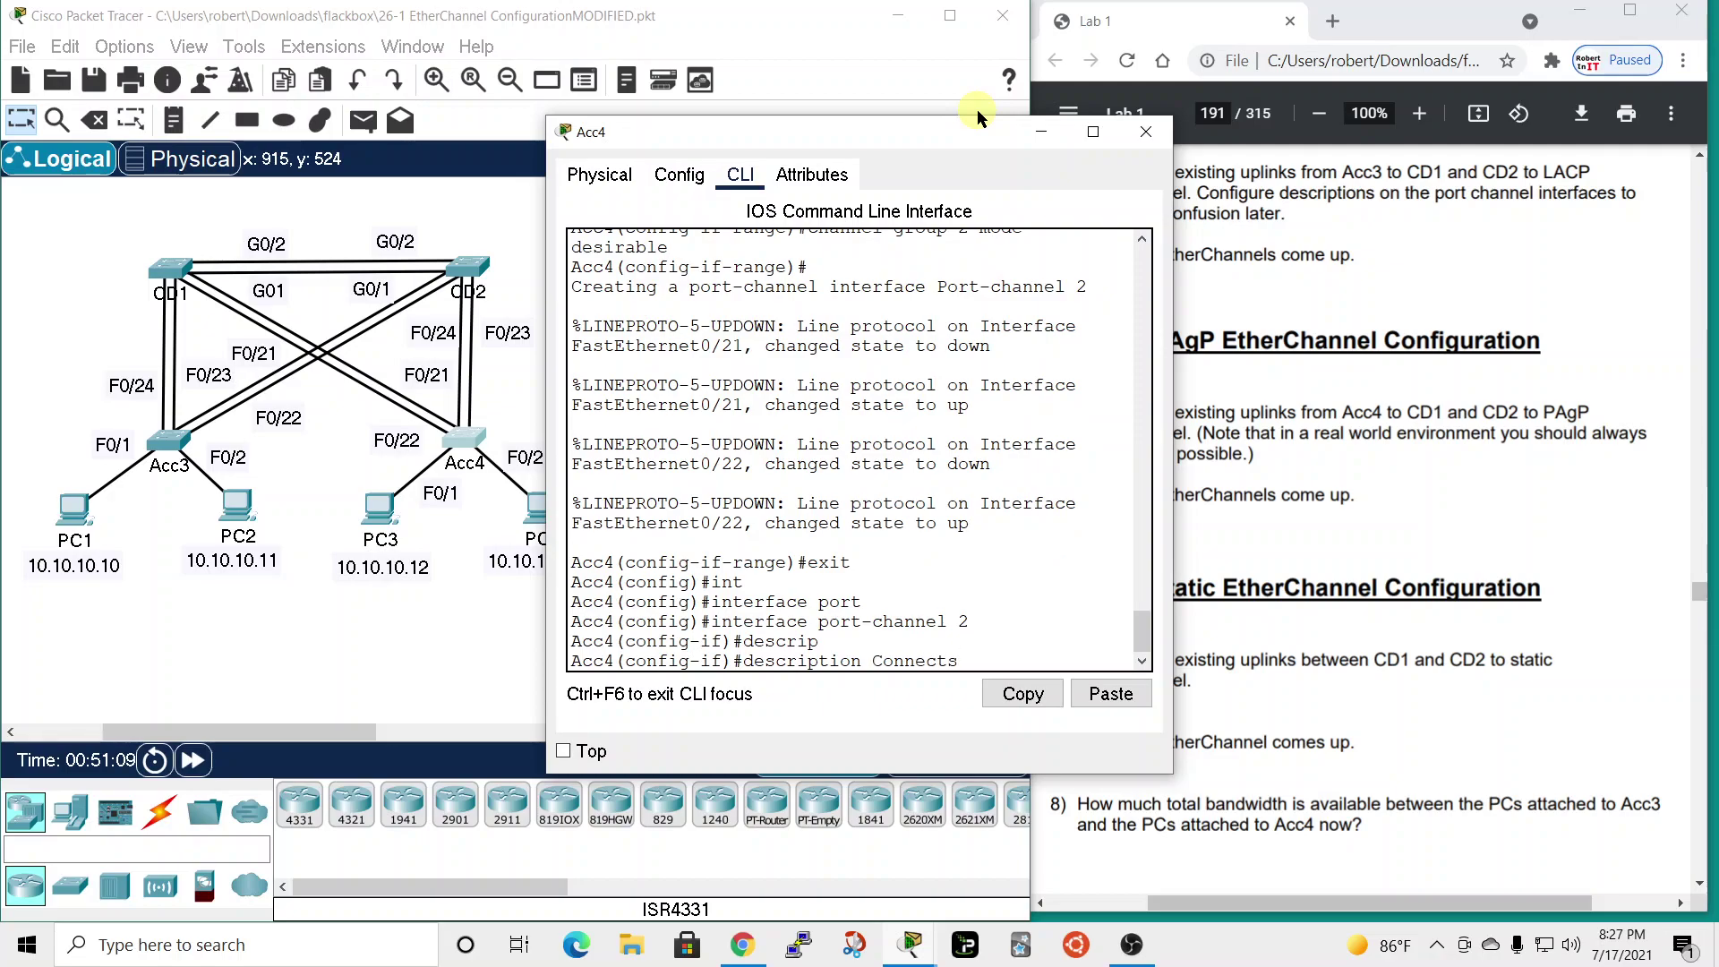
pyautogui.write(' to CD1')
pyautogui.press('Return')
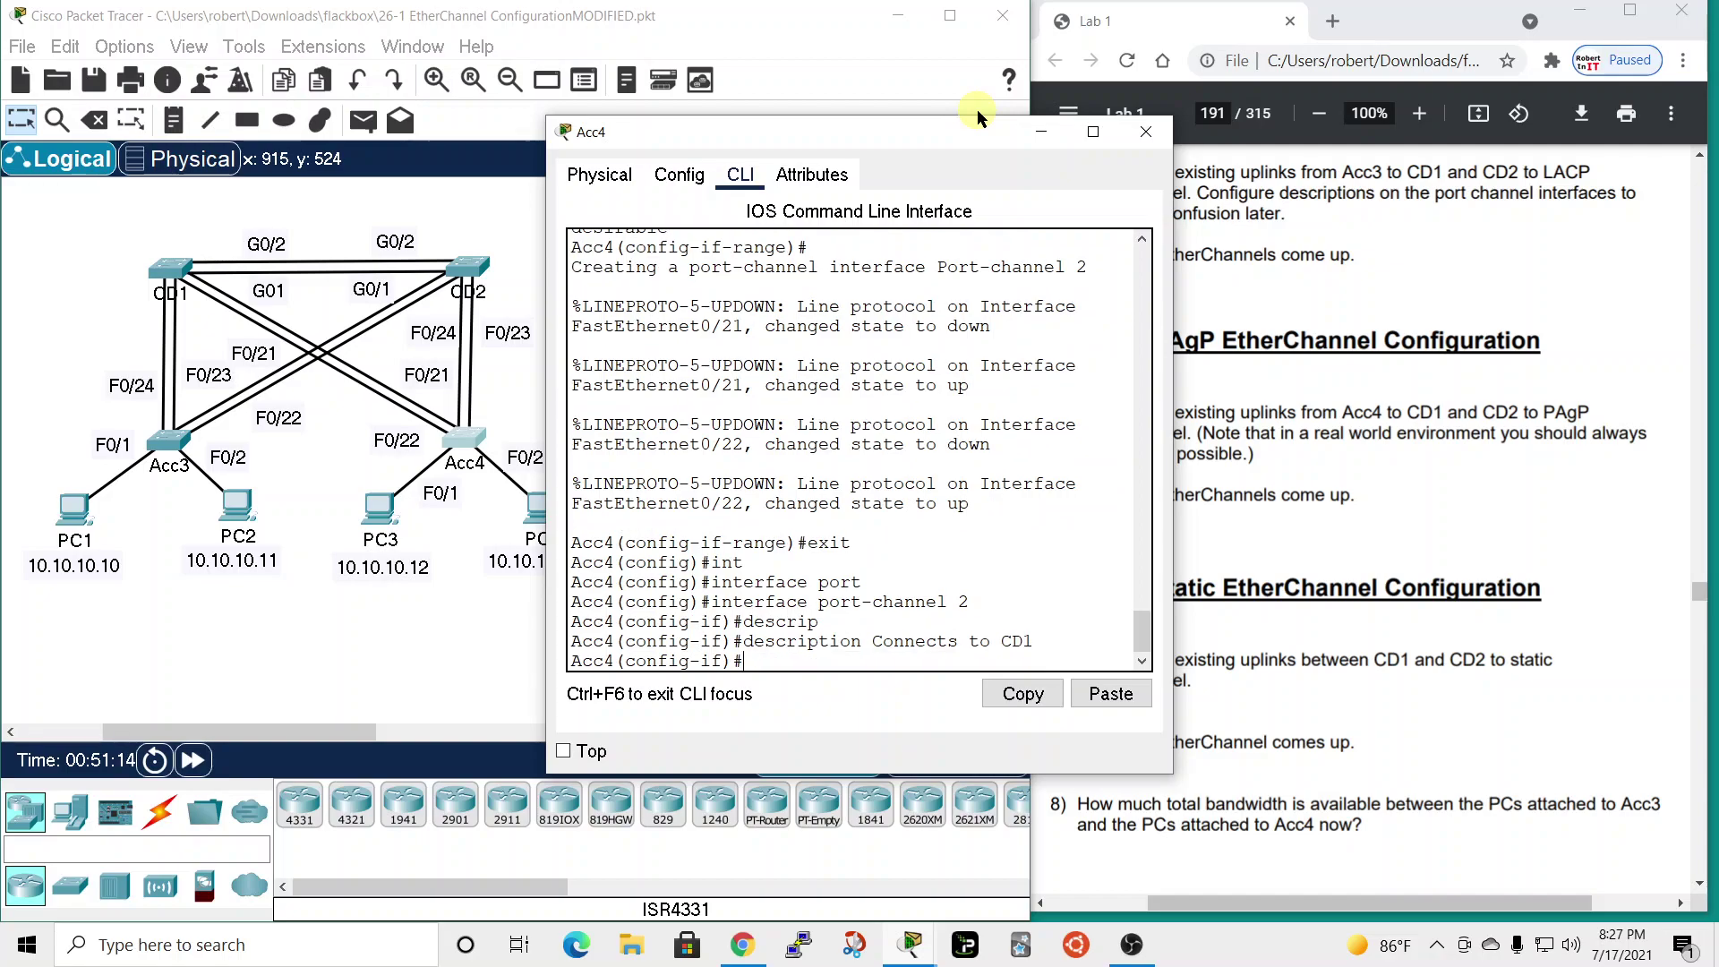
# - Set Acc4's port-channel 2 interface to trunk mode with switchport mode trunk
pyautogui.write('swit')
pyautogui.press('Tab')
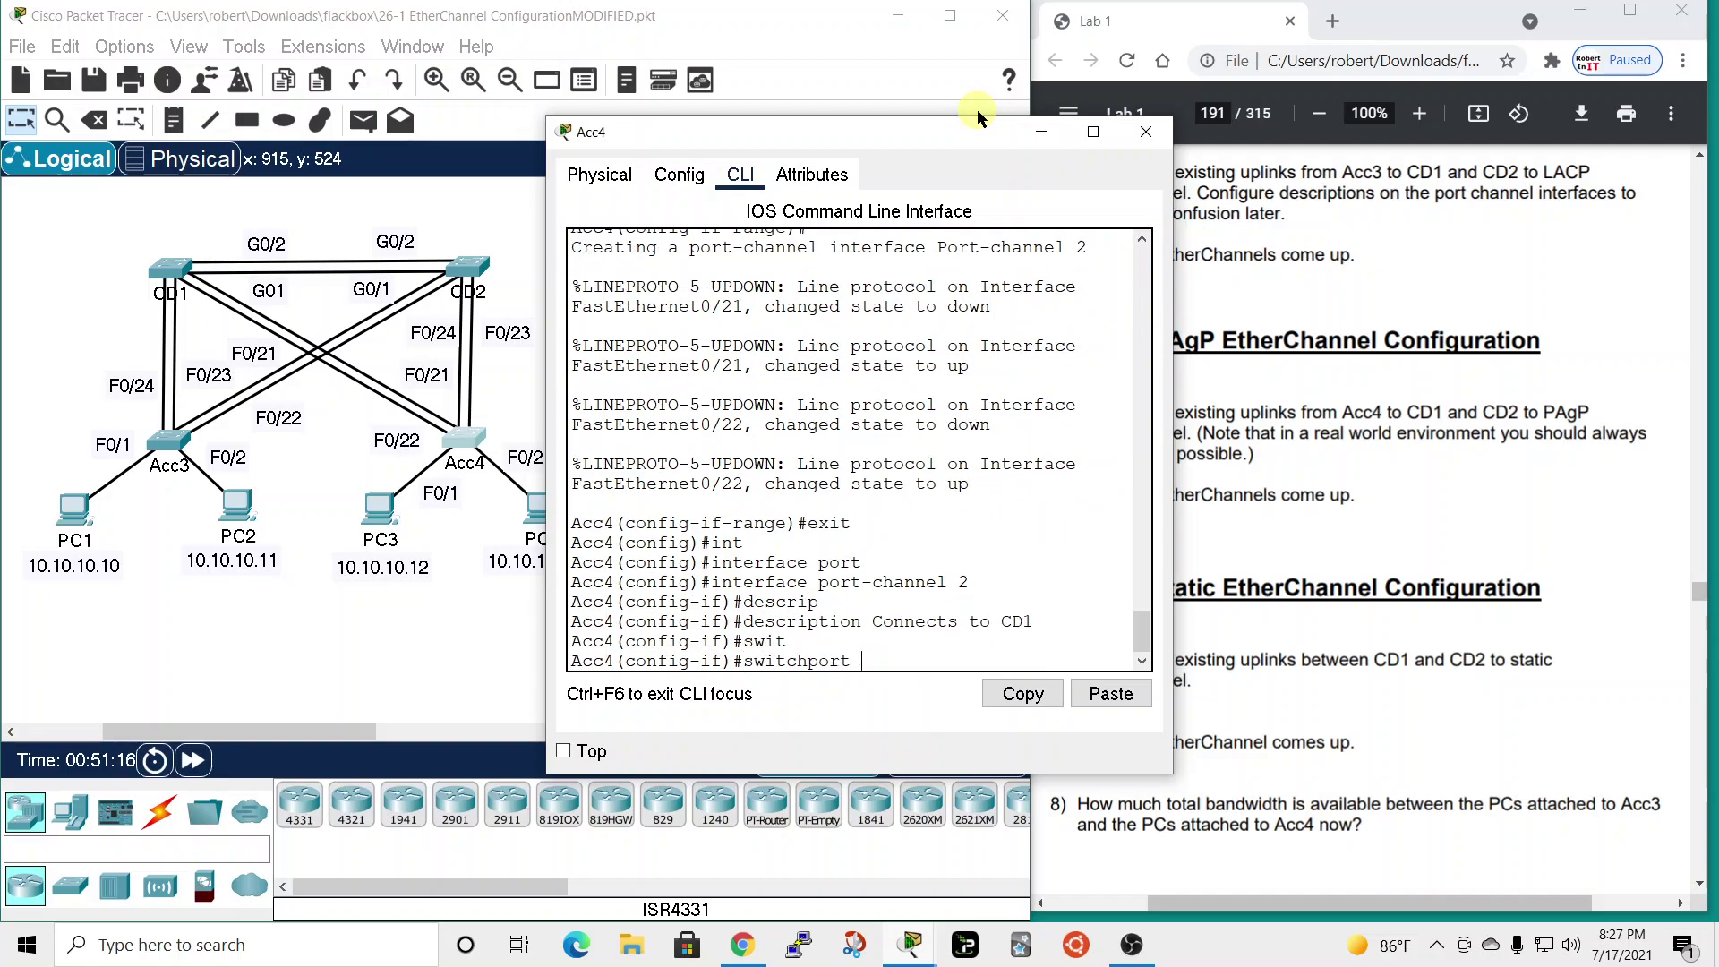
pyautogui.write('mode')
pyautogui.press('Tab')
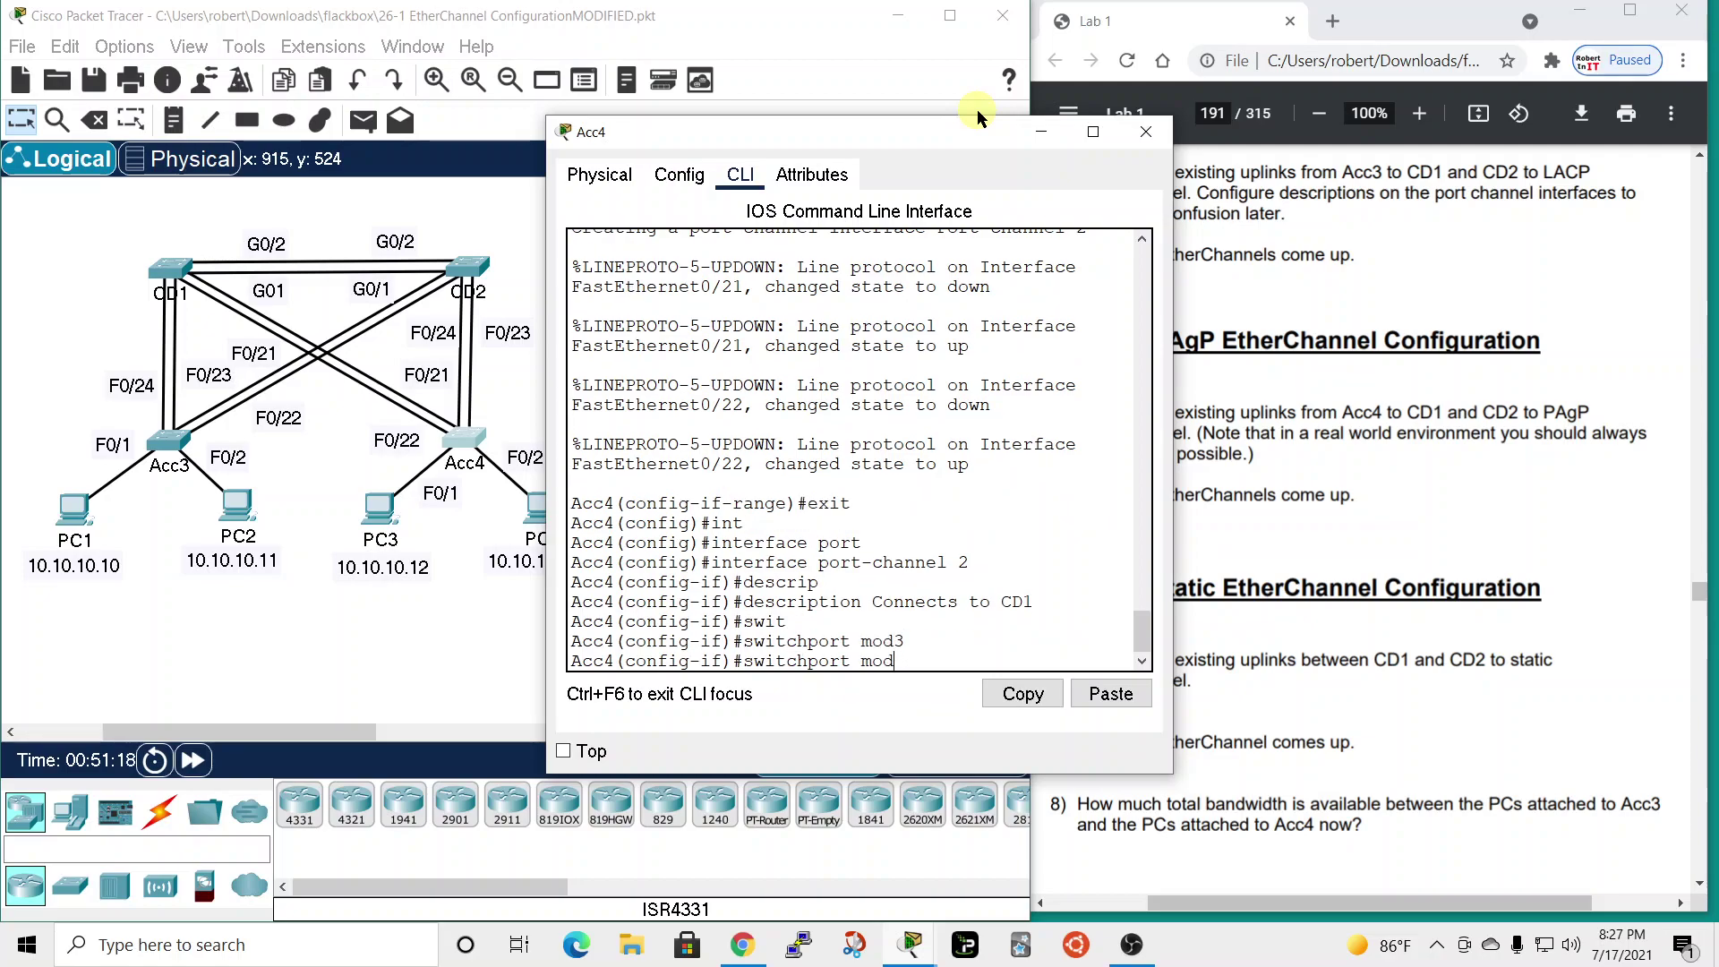
pyautogui.press('BackSpace')
pyautogui.press('Tab')
pyautogui.write('tr')
pyautogui.press('Tab')
pyautogui.press('Return')
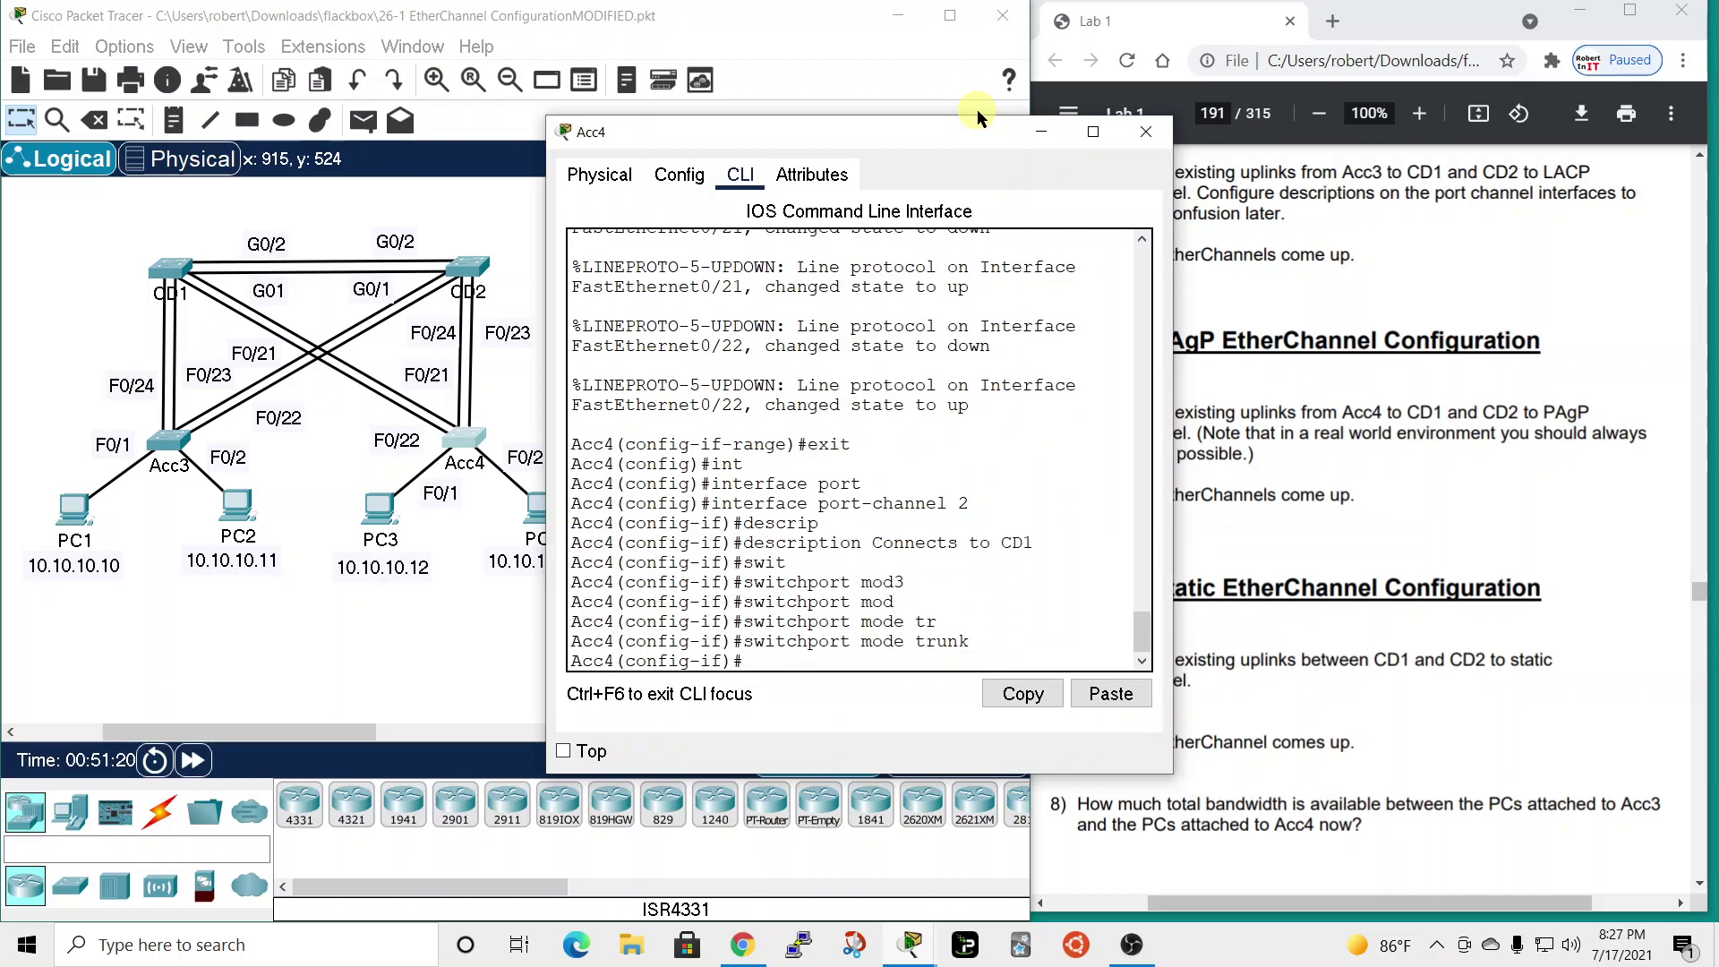
# - Set the native VLAN of Acc4's port-channel 2 trunk to 199 with switchport trunk native vlan 199
pyautogui.write('swith')
pyautogui.press('Tab')
pyautogui.press('BackSpace')
pyautogui.write('ch')
pyautogui.press('Tab')
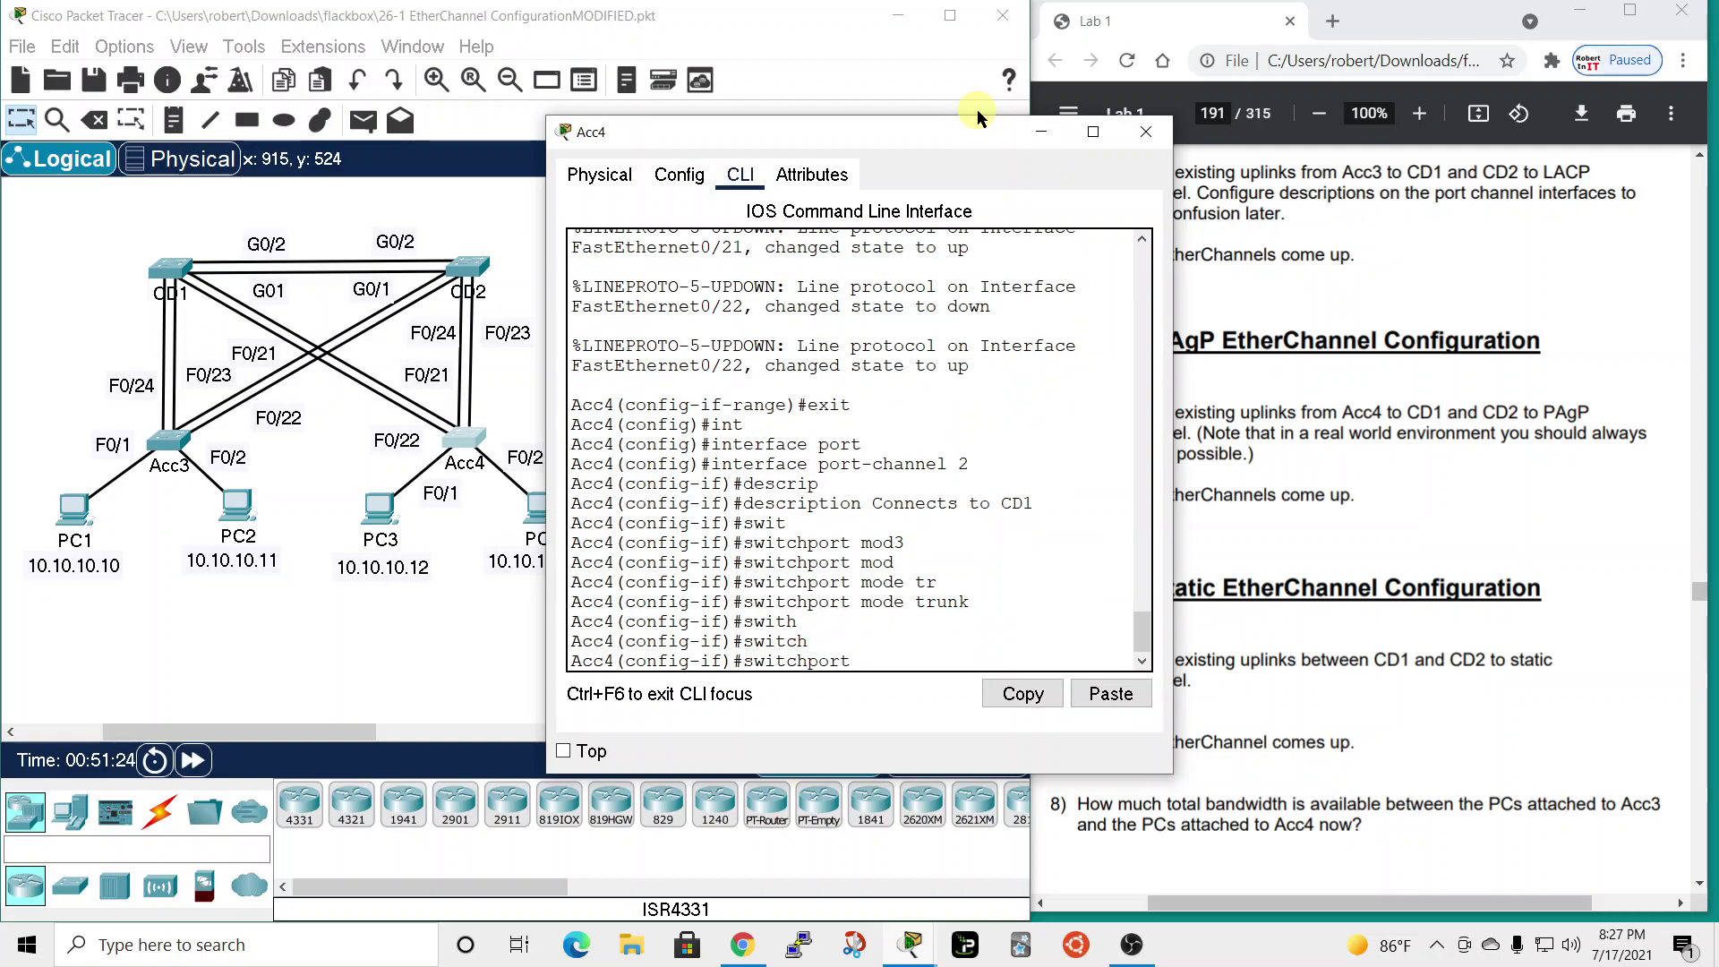
pyautogui.write('trun')
pyautogui.press('Tab')
pyautogui.write('natv')
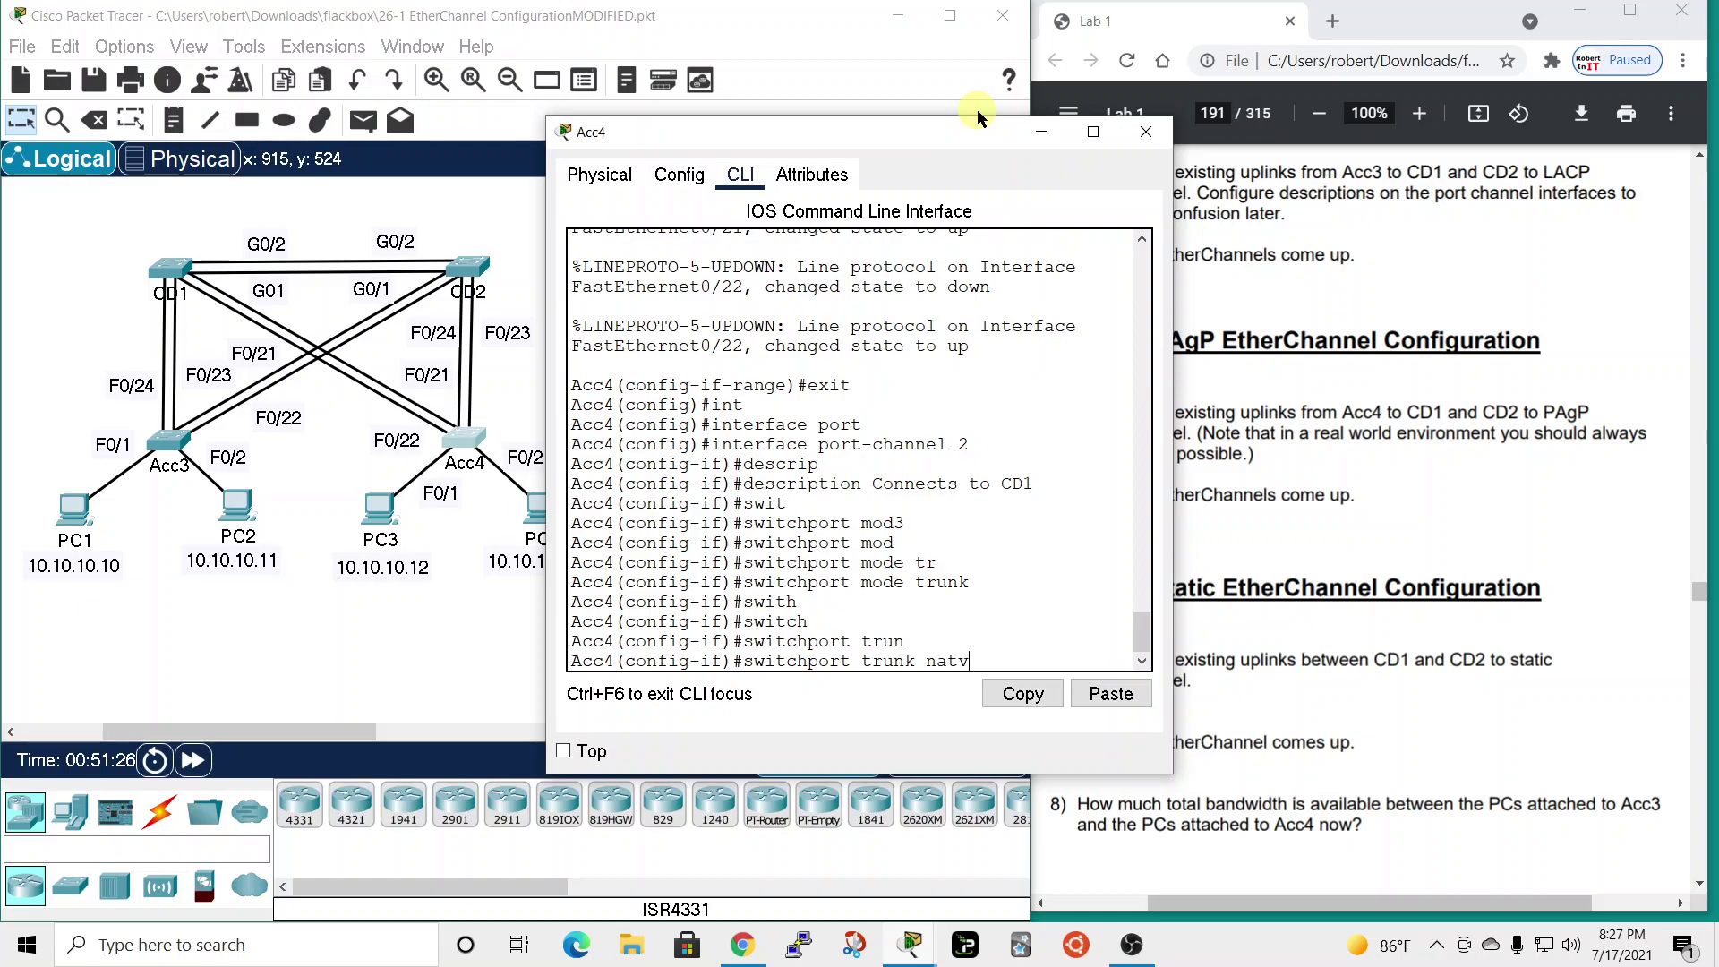
pyautogui.press('Tab')
pyautogui.press('BackSpace')
pyautogui.press('Tab')
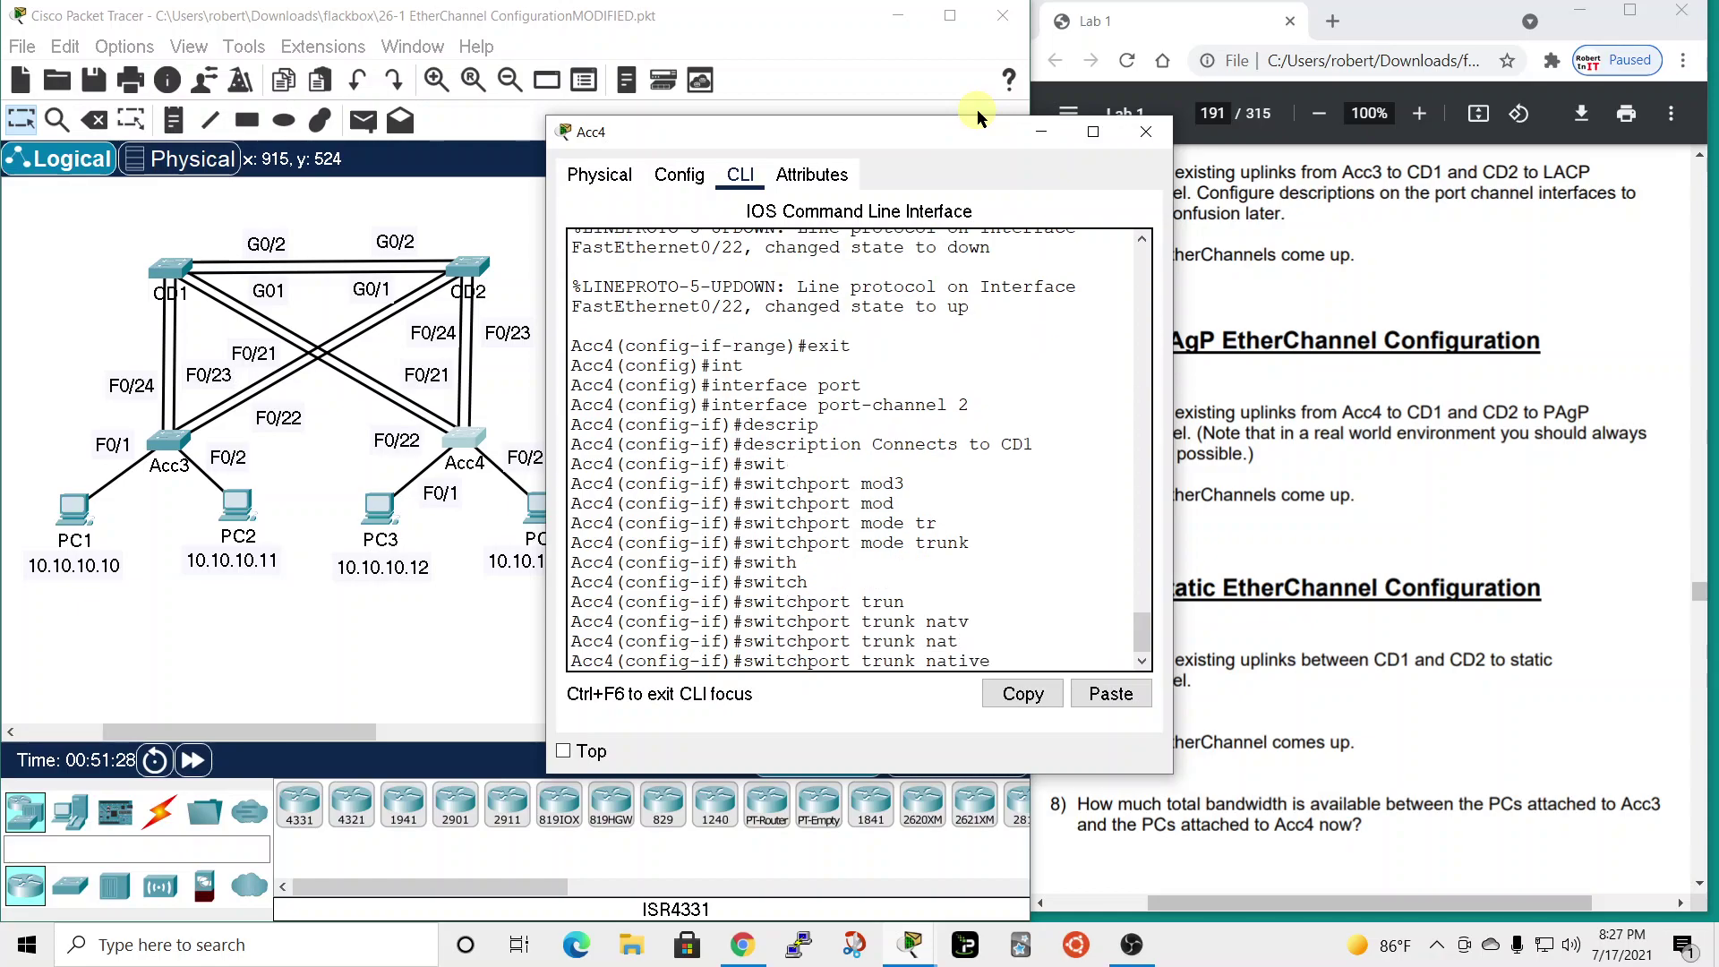
pyautogui.write('vlq')
pyautogui.press('Tab')
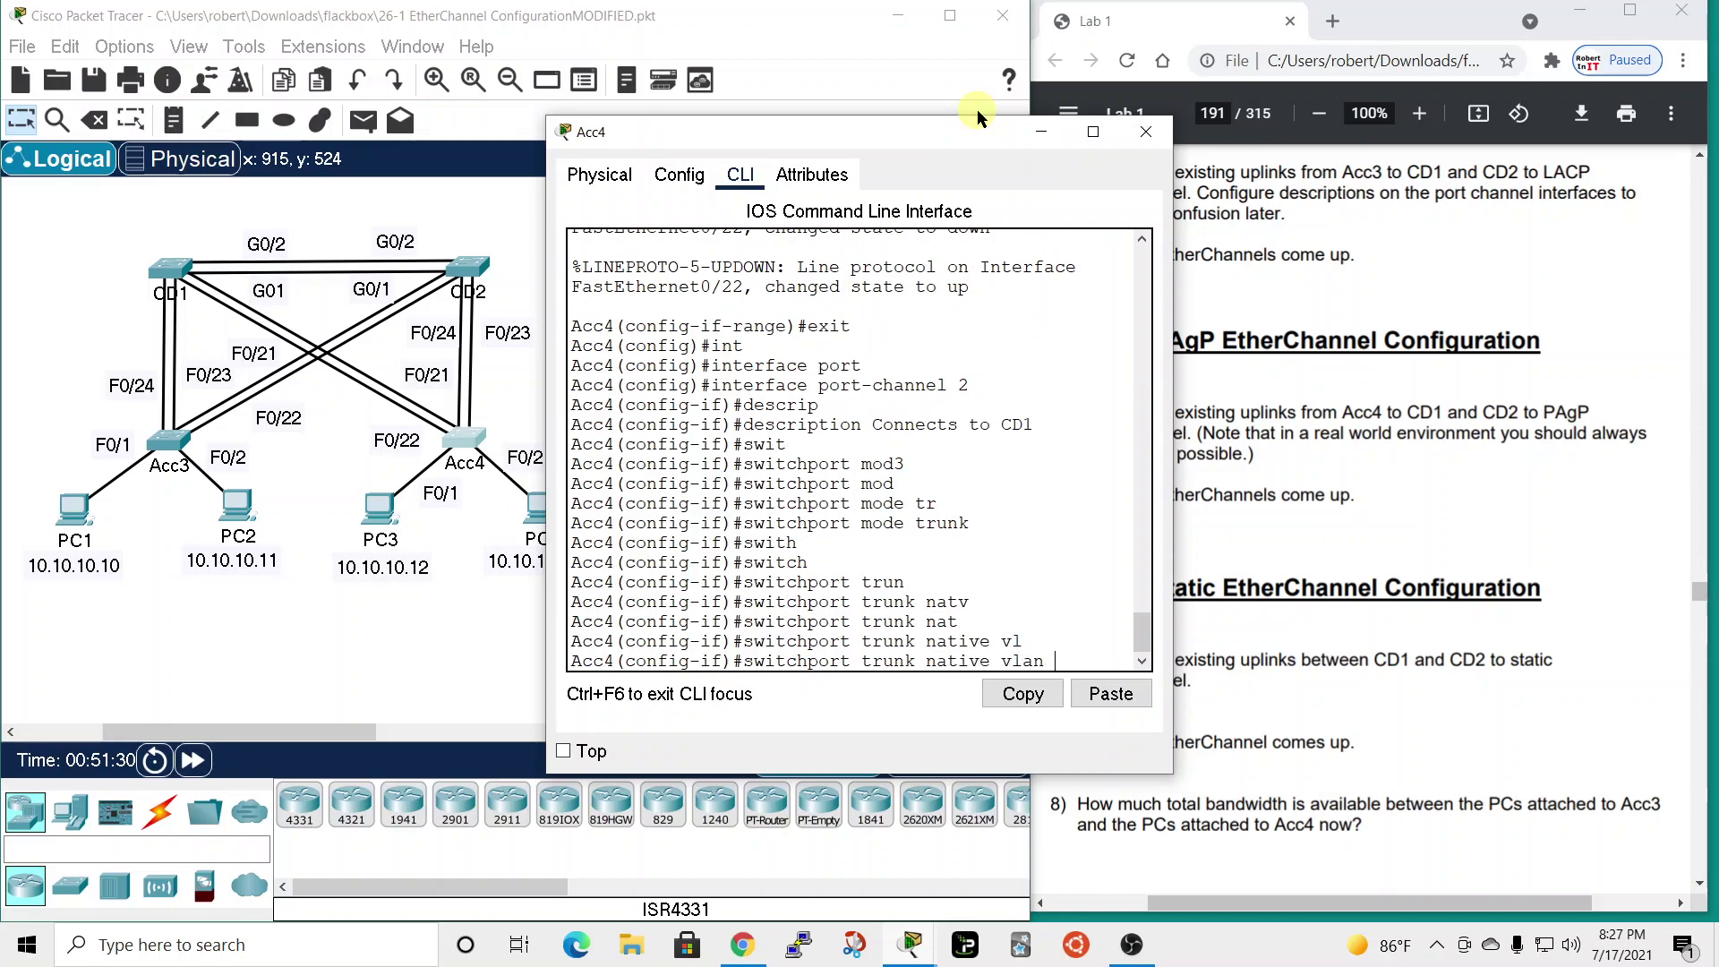
pyautogui.write('199')
pyautogui.press('Return')
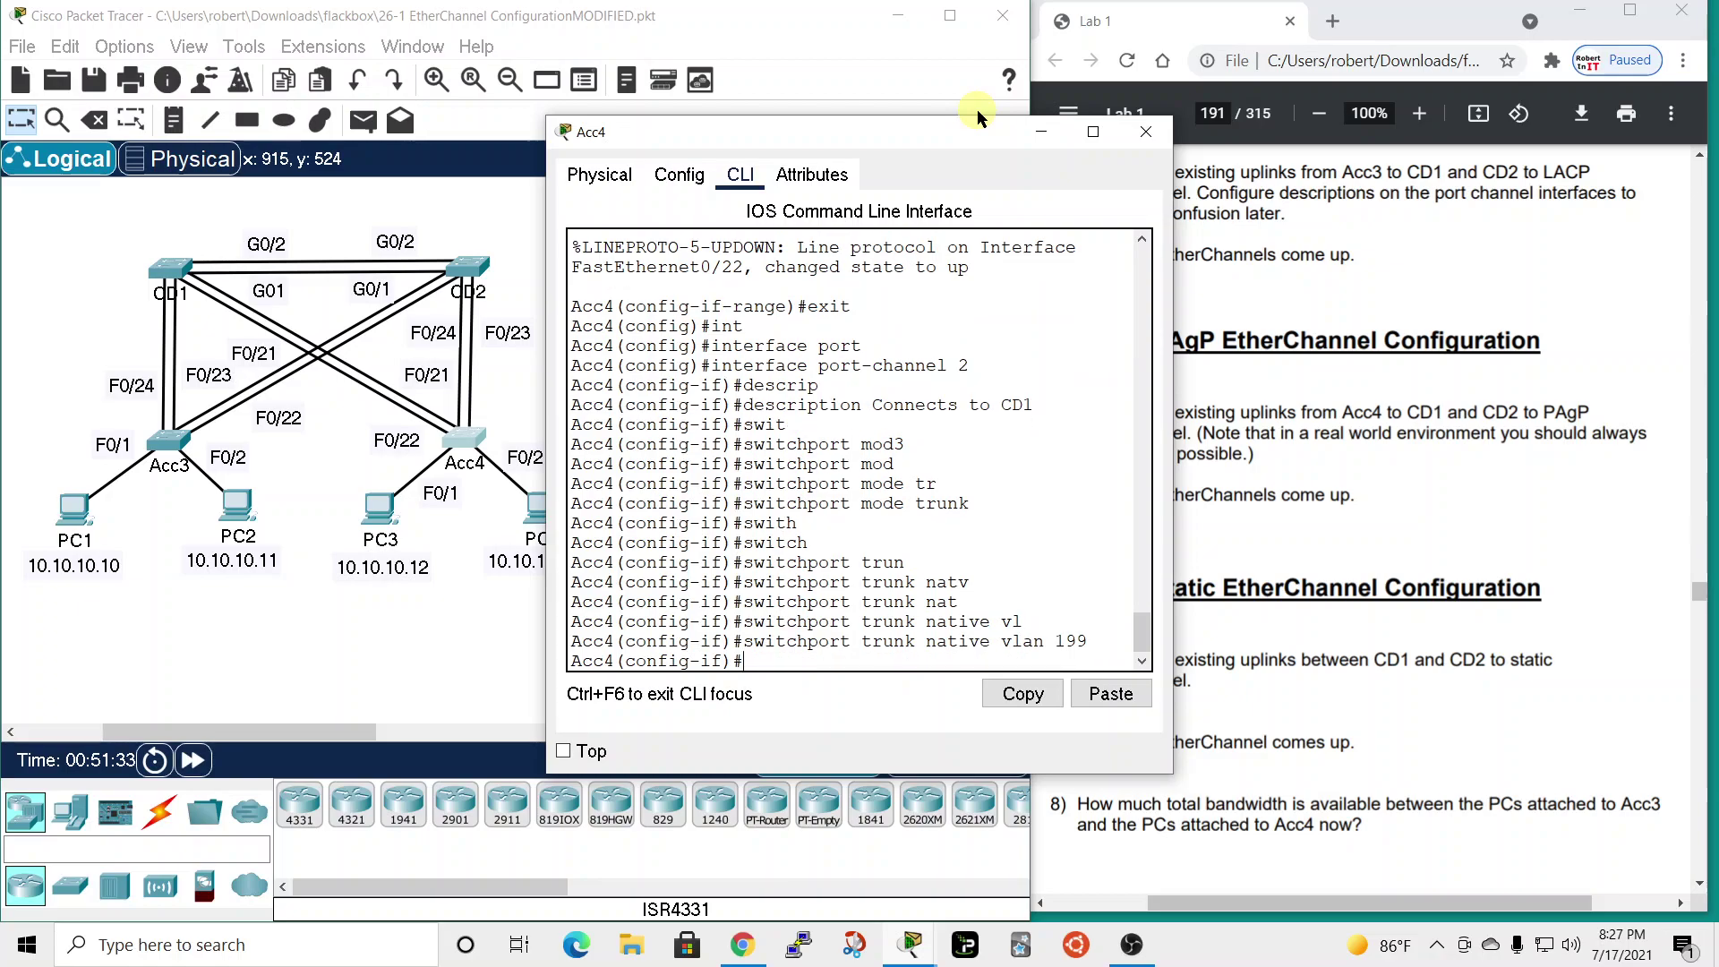
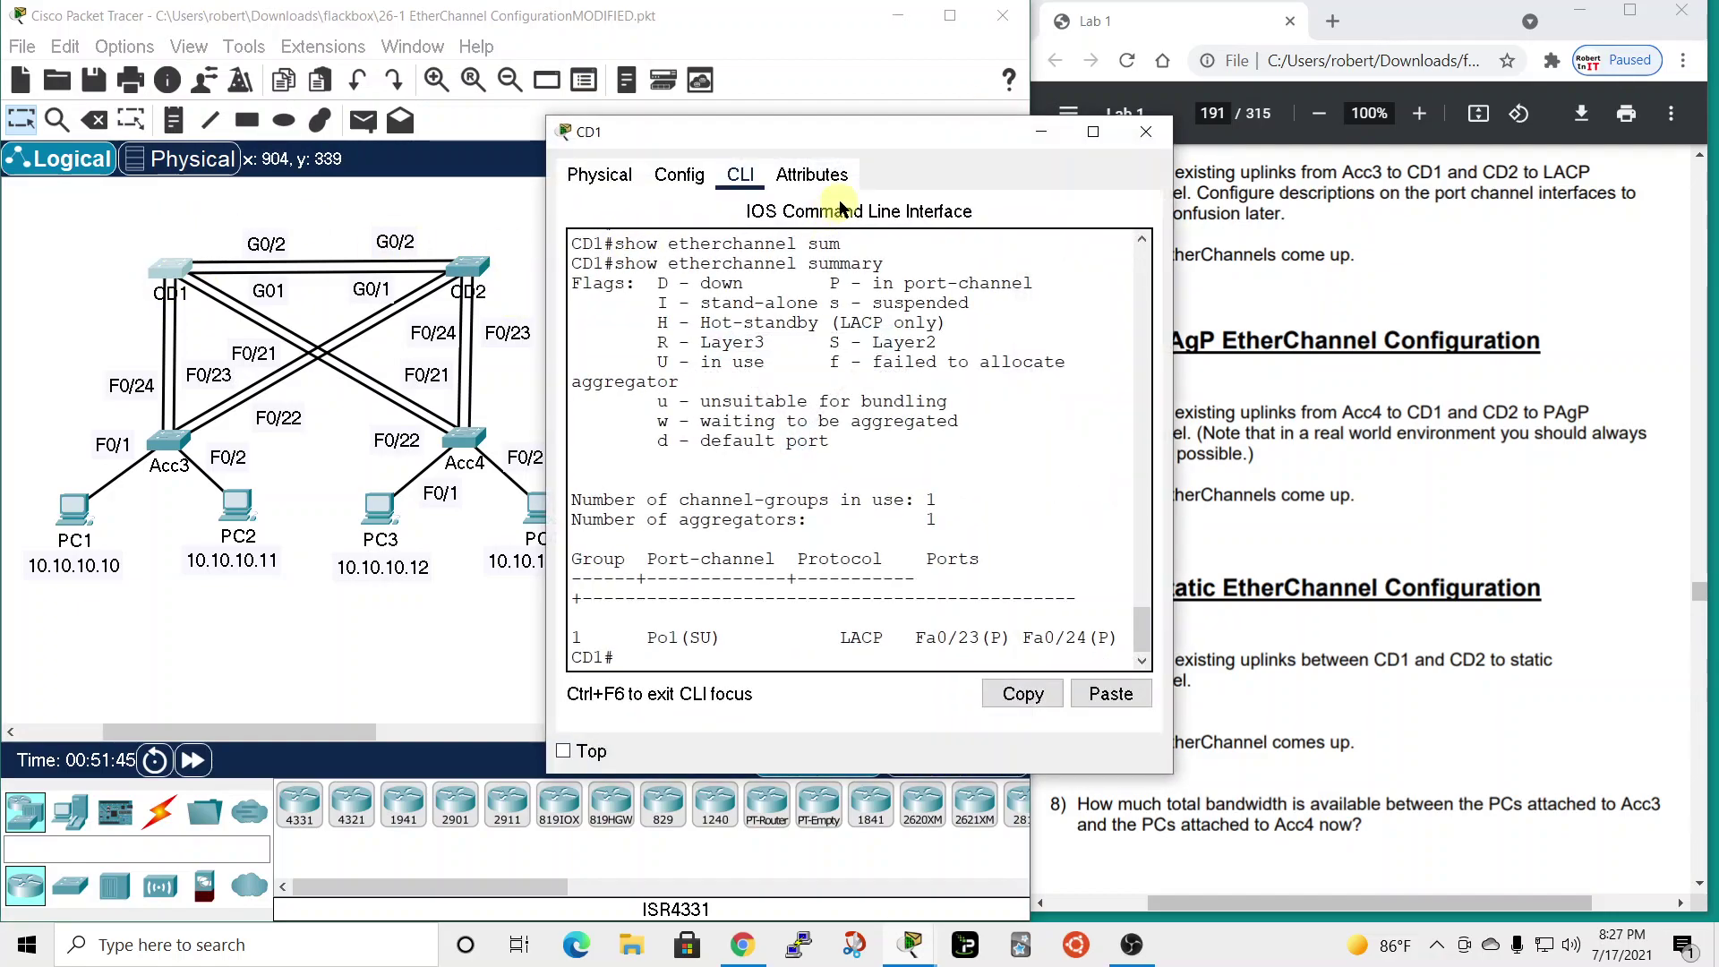
# - Enter global configuration mode on CD1 and select its FastEthernet 0/21 - 22 interface range
pyautogui.moveTo(865, 133); pyautogui.dragTo(853, 31)
pyautogui.write('CONF T')
pyautogui.press('Return')
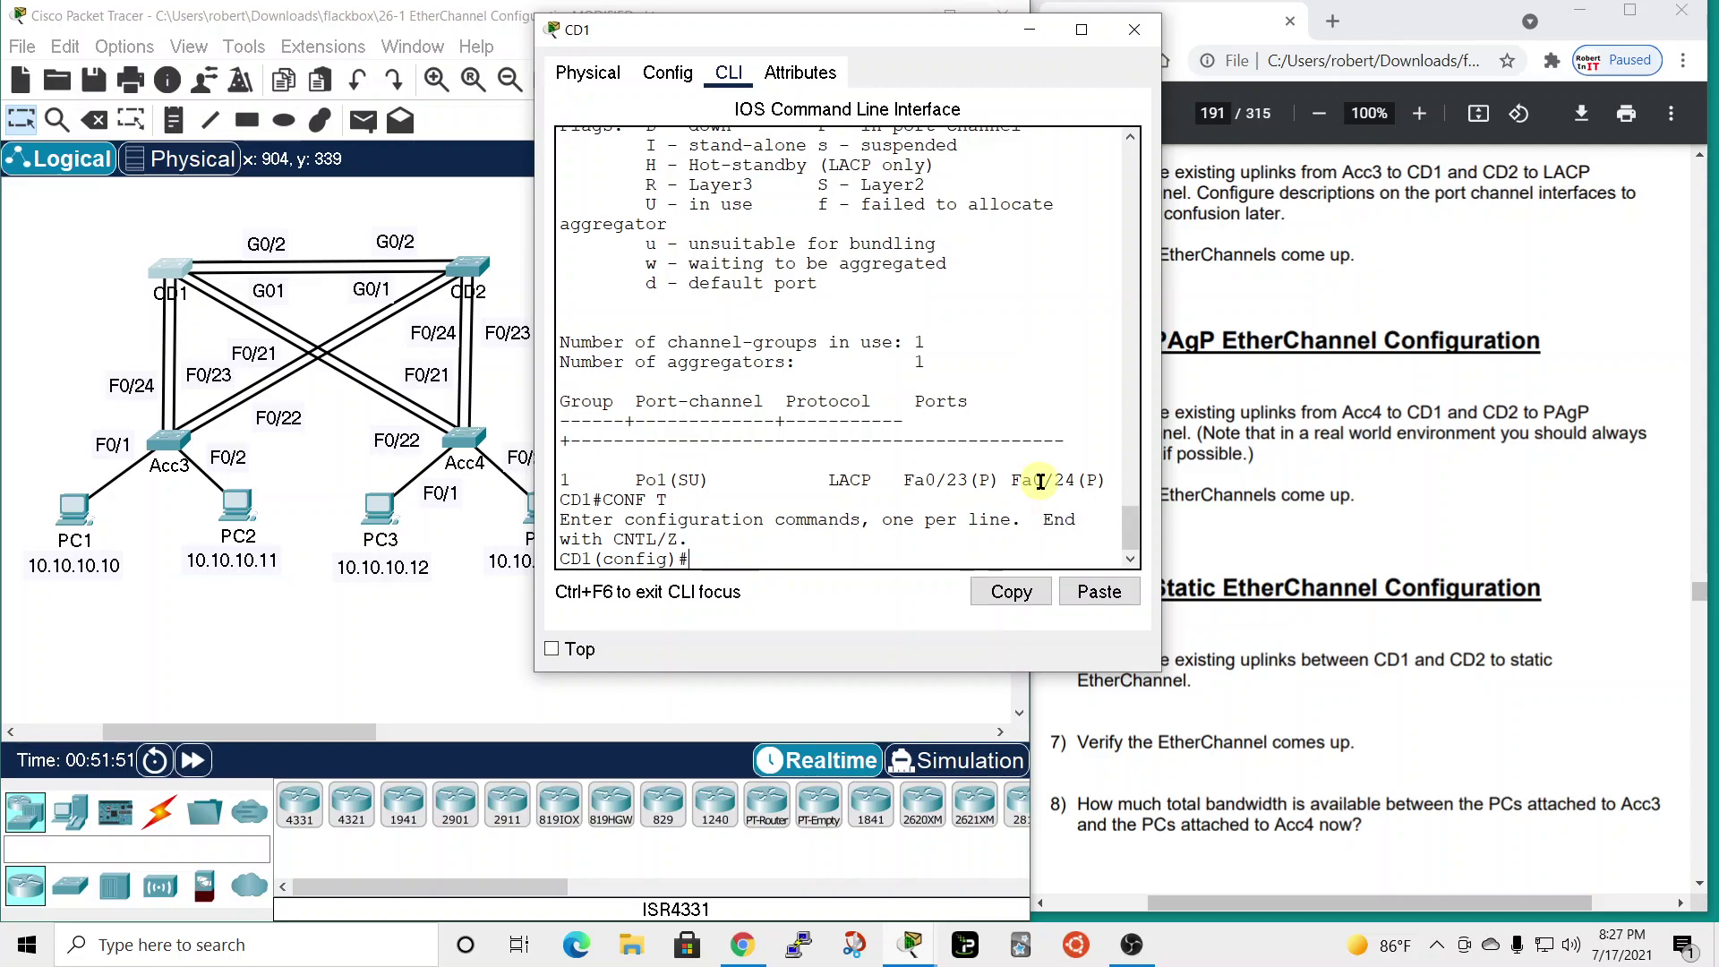
pyautogui.write('interface r')
pyautogui.press('Tab')
pyautogui.write('range')
pyautogui.press('Tab')
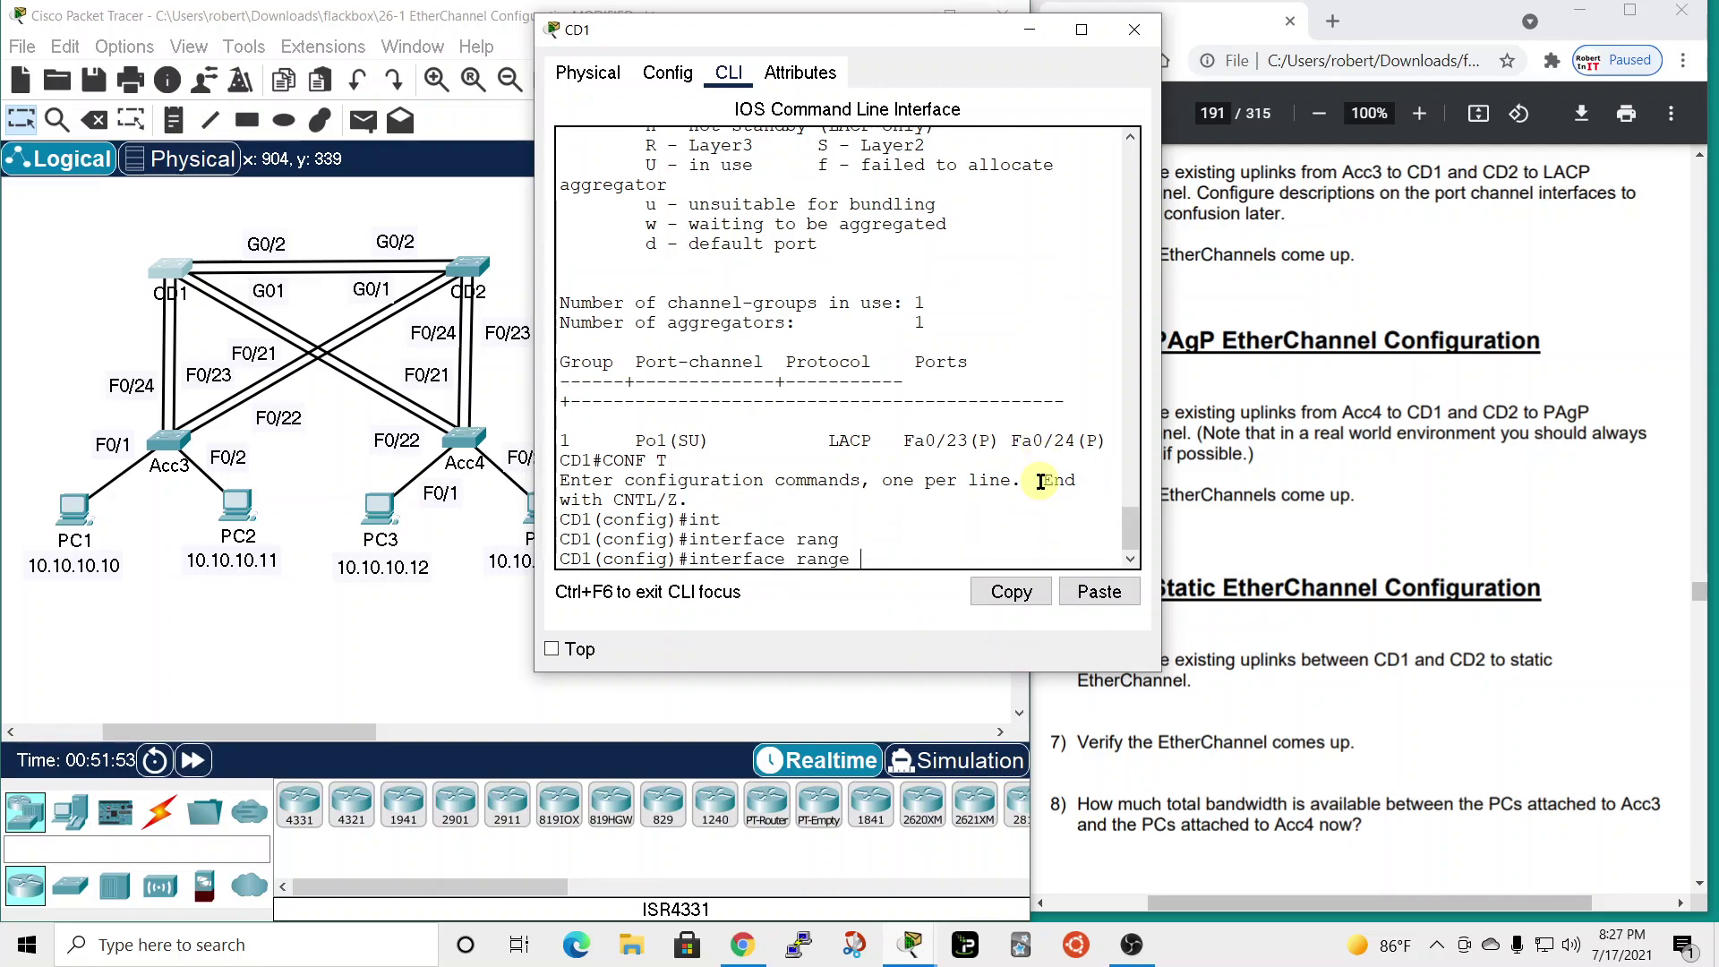
pyautogui.press('Tab')
pyautogui.write('fa')
pyautogui.press('Tab')
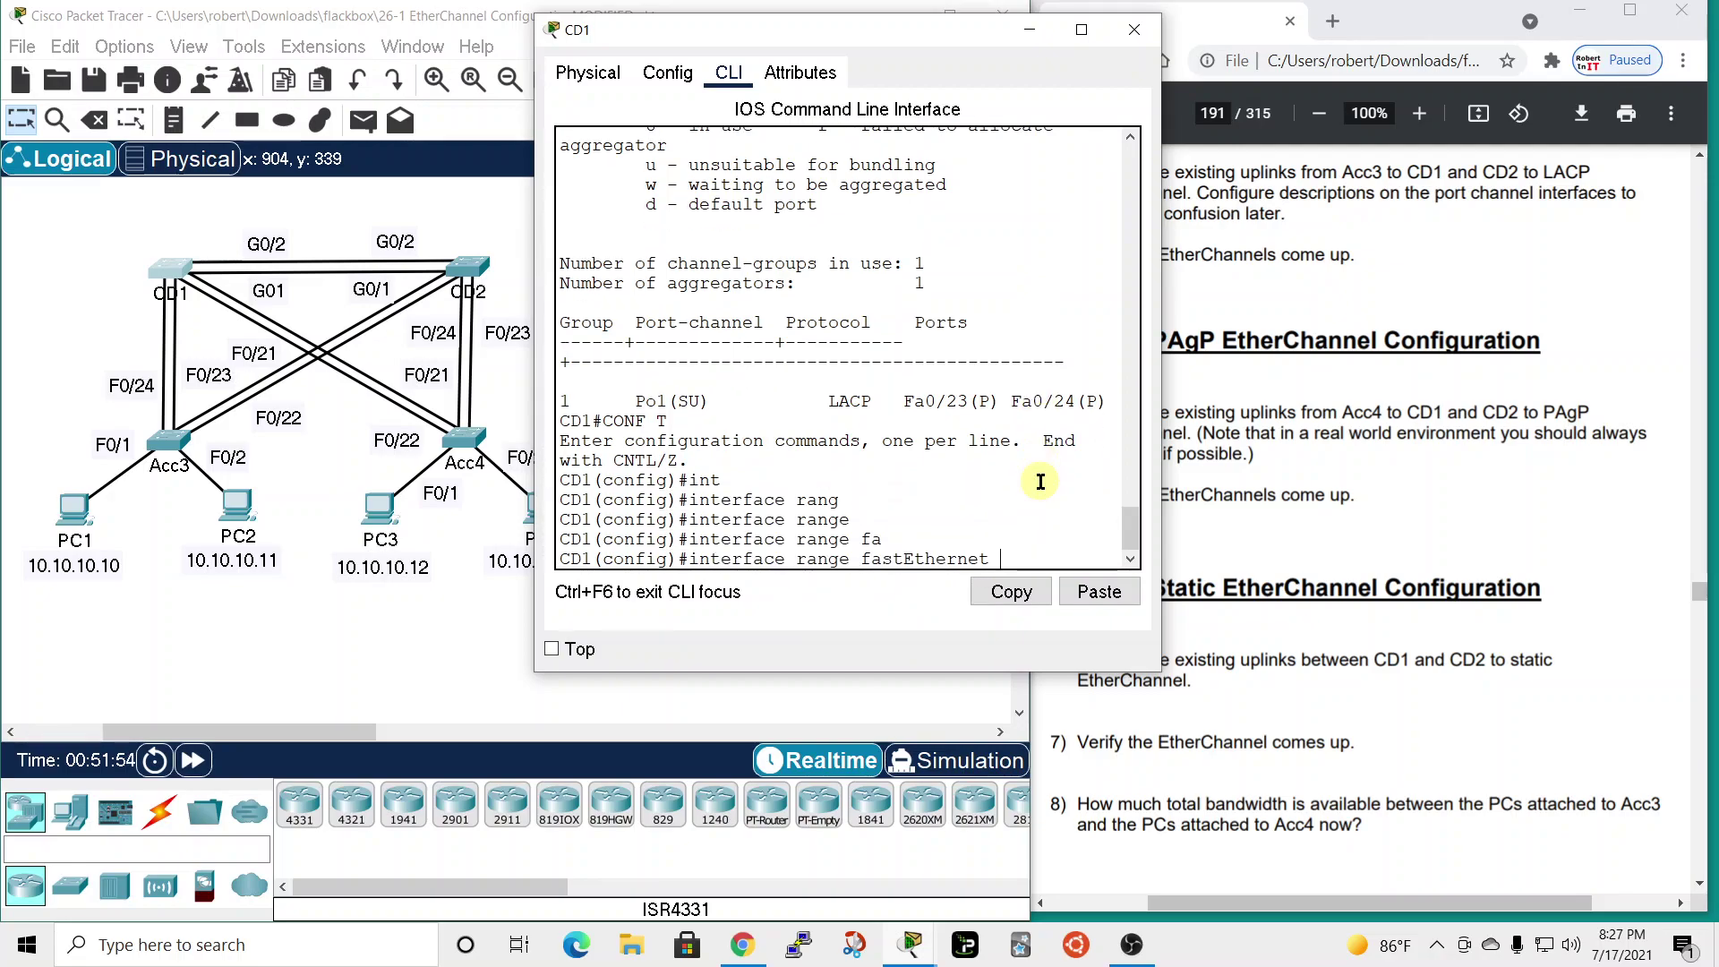
pyautogui.write('0/21 - 22')
pyautogui.press('Return')
# - Bundle the selected CD1 ports into a PAgP EtherChannel with channel-group 2 mode desirable
pyautogui.write('cha')
pyautogui.press('Tab')
pyautogui.write('ne')
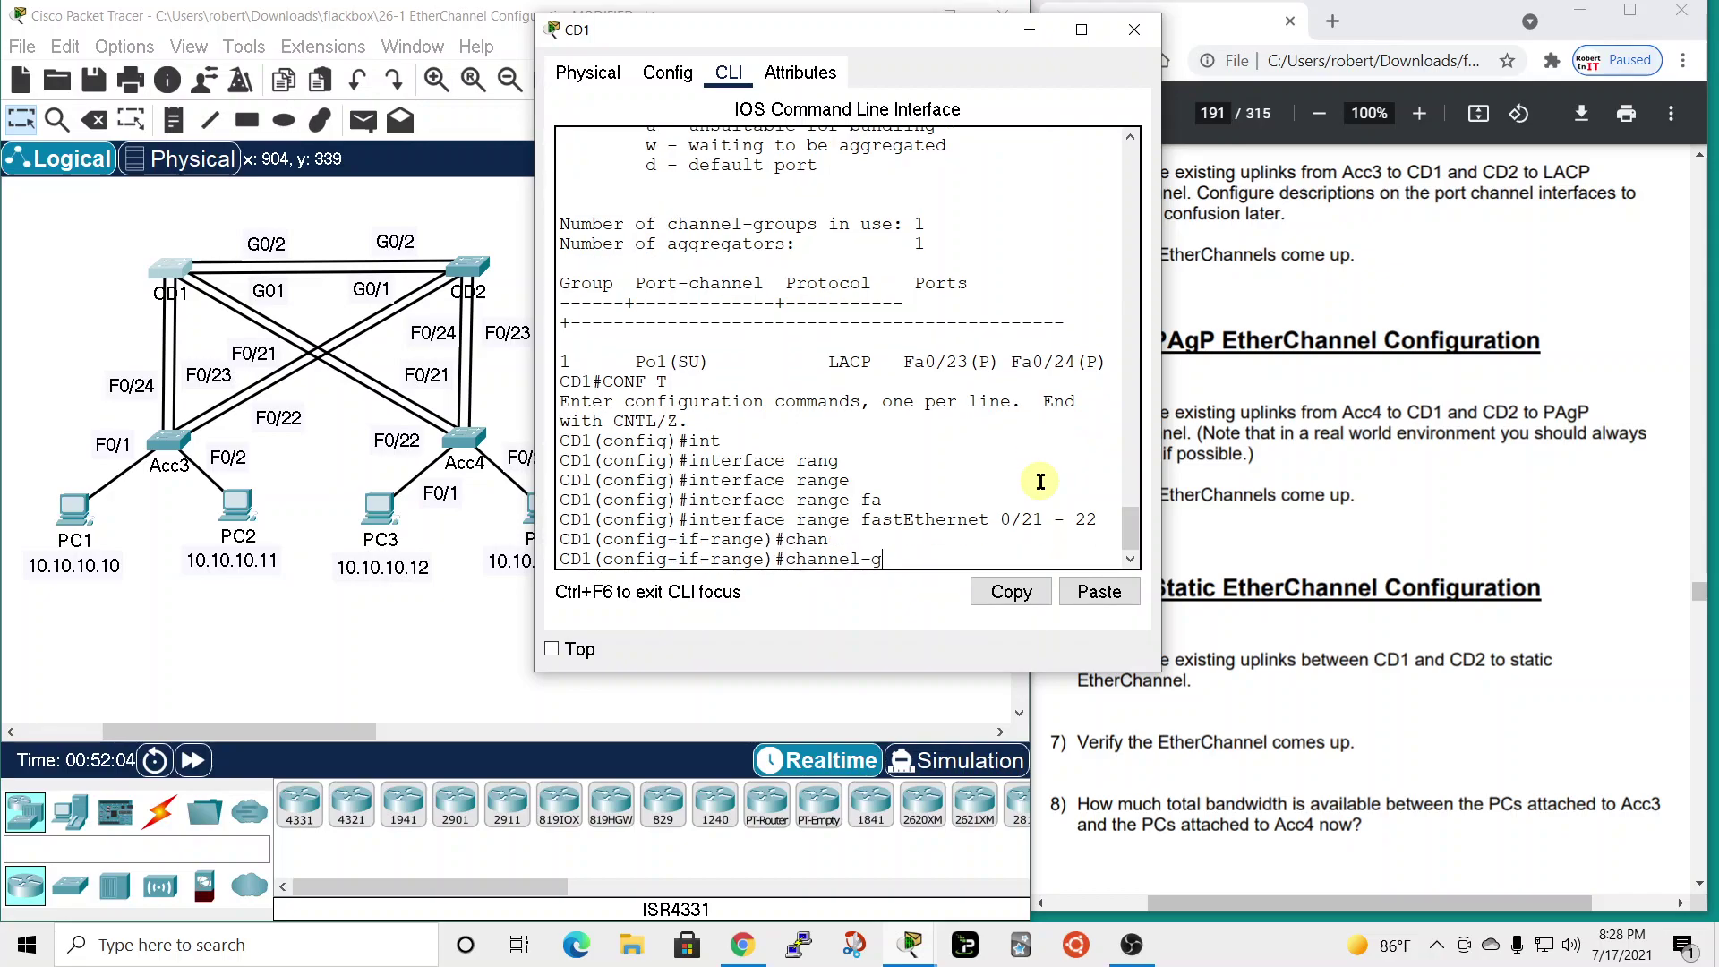
pyautogui.write('l-g')
pyautogui.press('Tab')
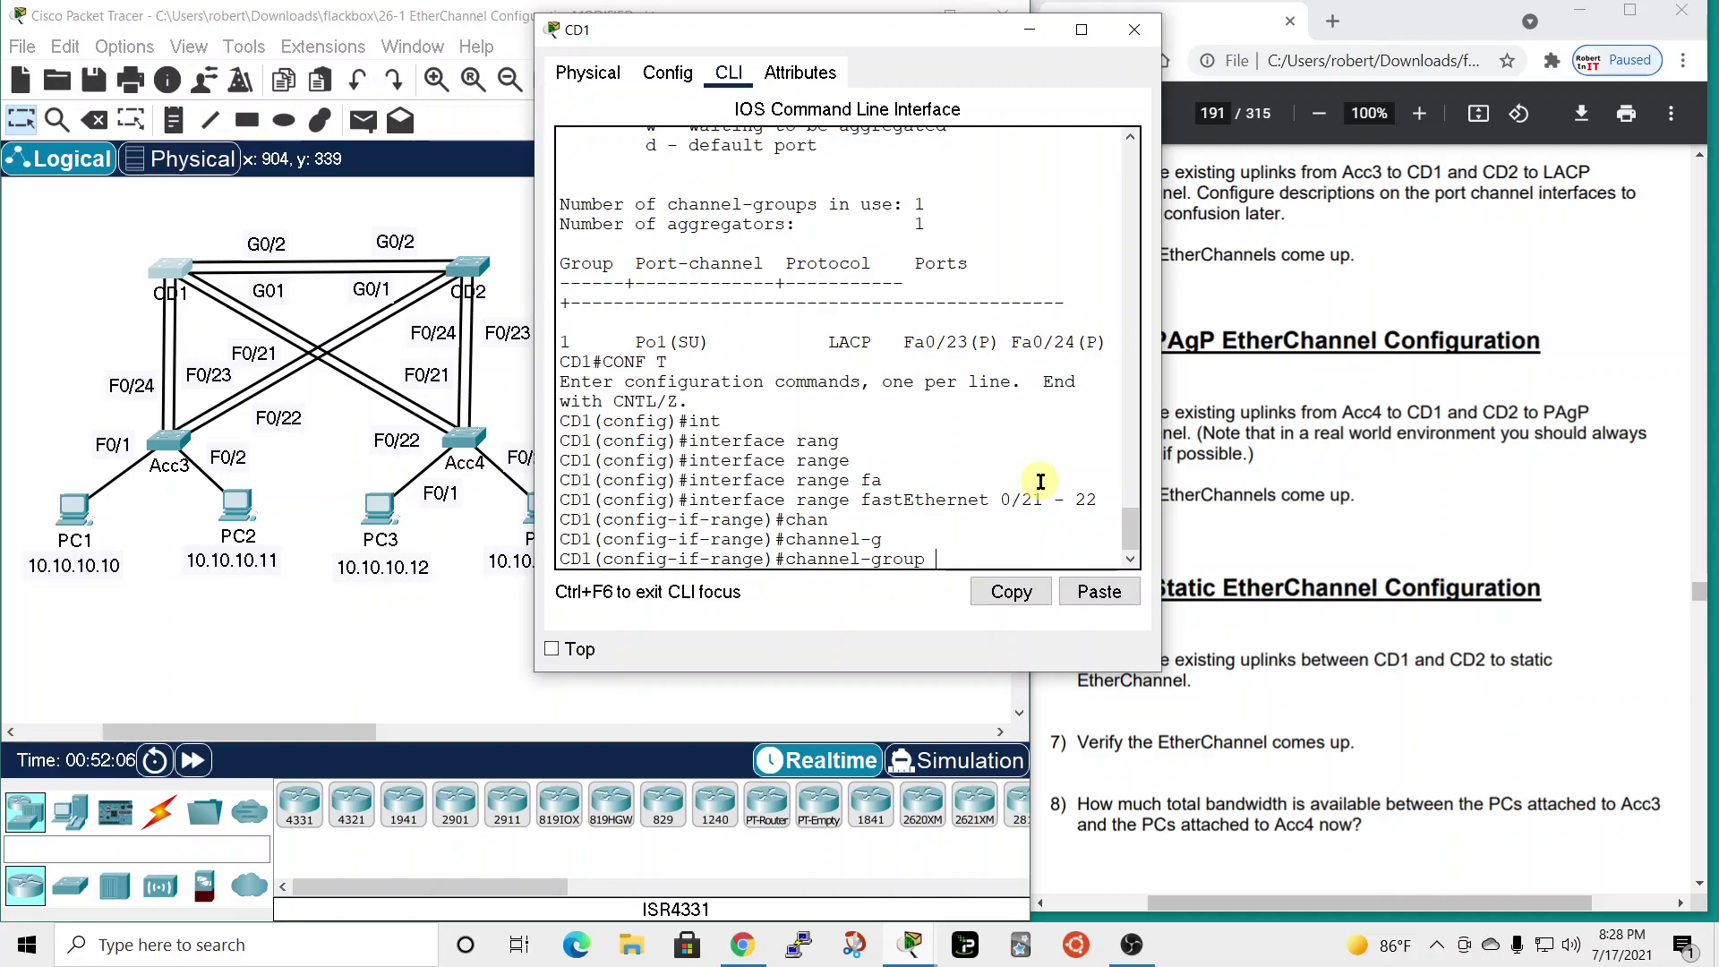
pyautogui.write('2 mode des')
pyautogui.press('Tab')
pyautogui.press('Return')
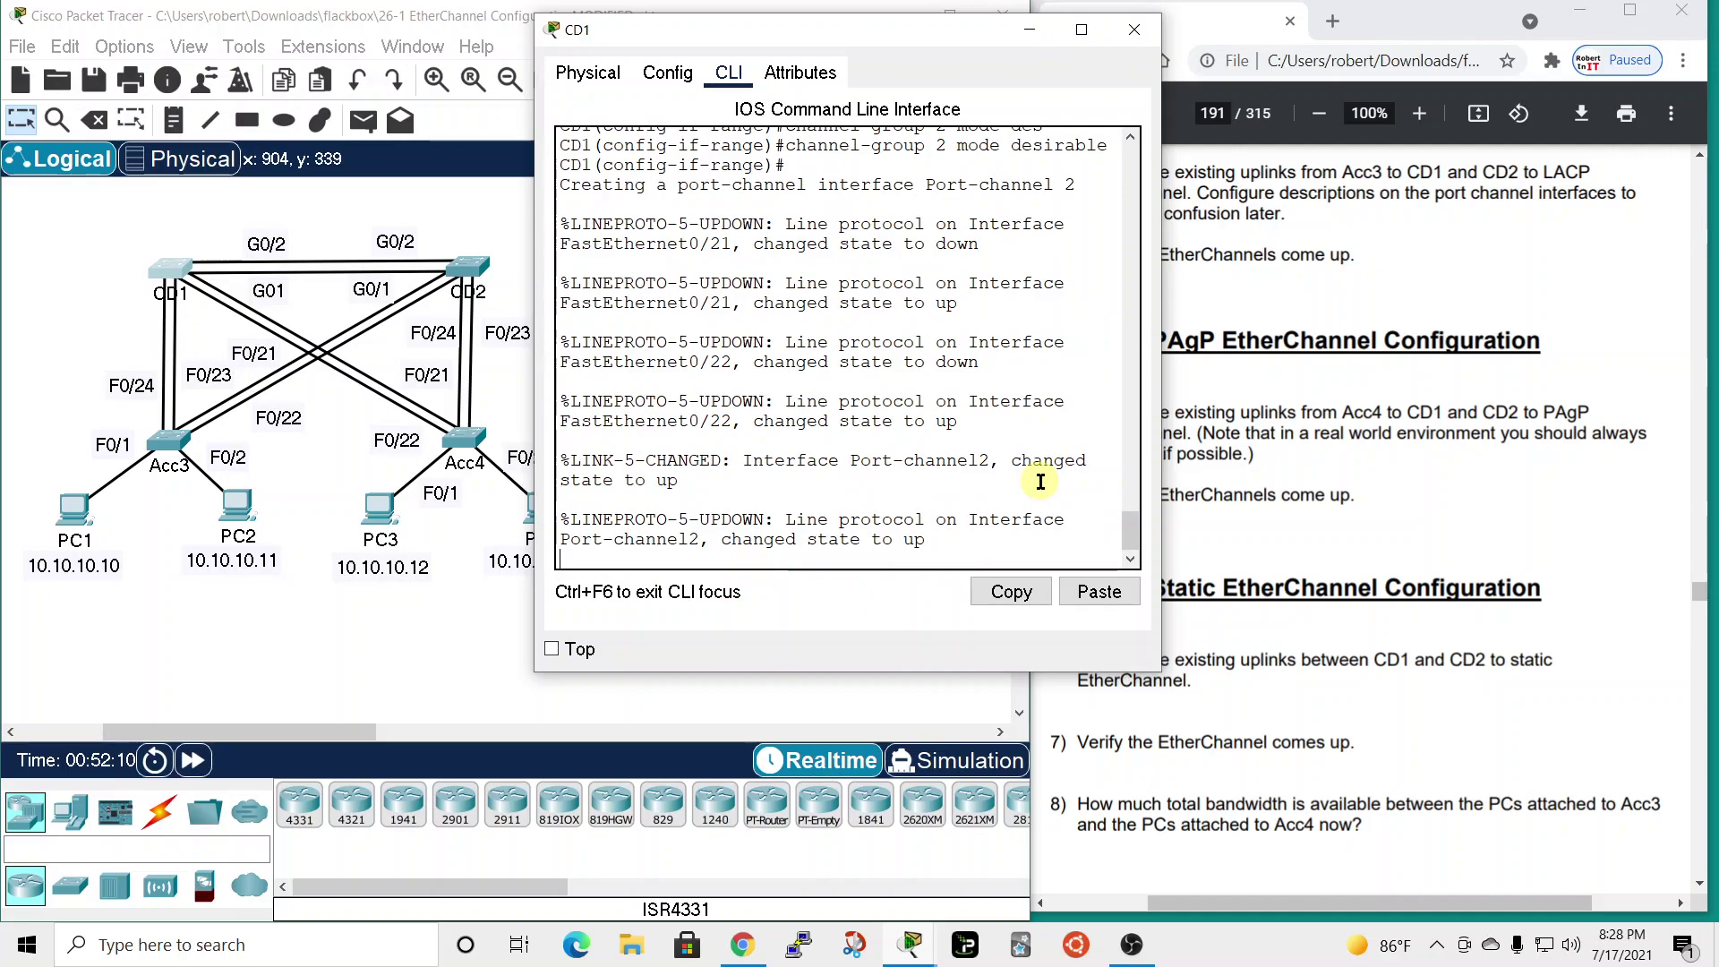
# - Exit the interface range on CD1 and enter interface port-channel 2
pyautogui.write('exit')
pyautogui.press('Return')
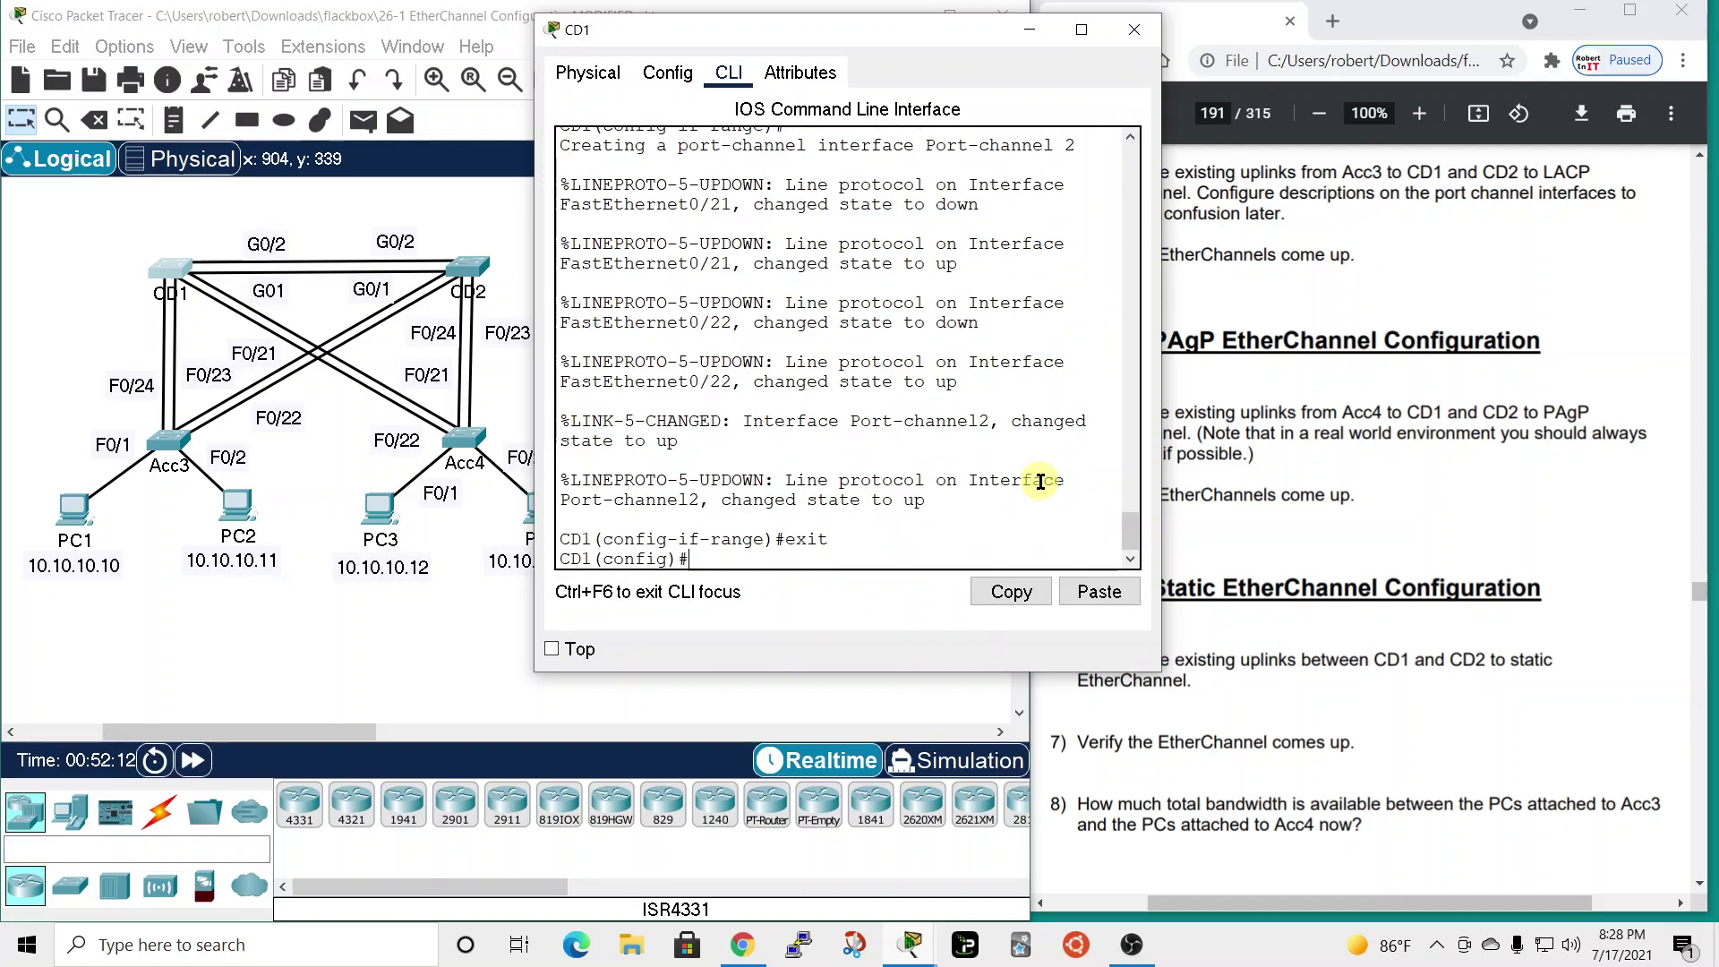
pyautogui.write('int')
pyautogui.press('Tab')
pyautogui.write('port')
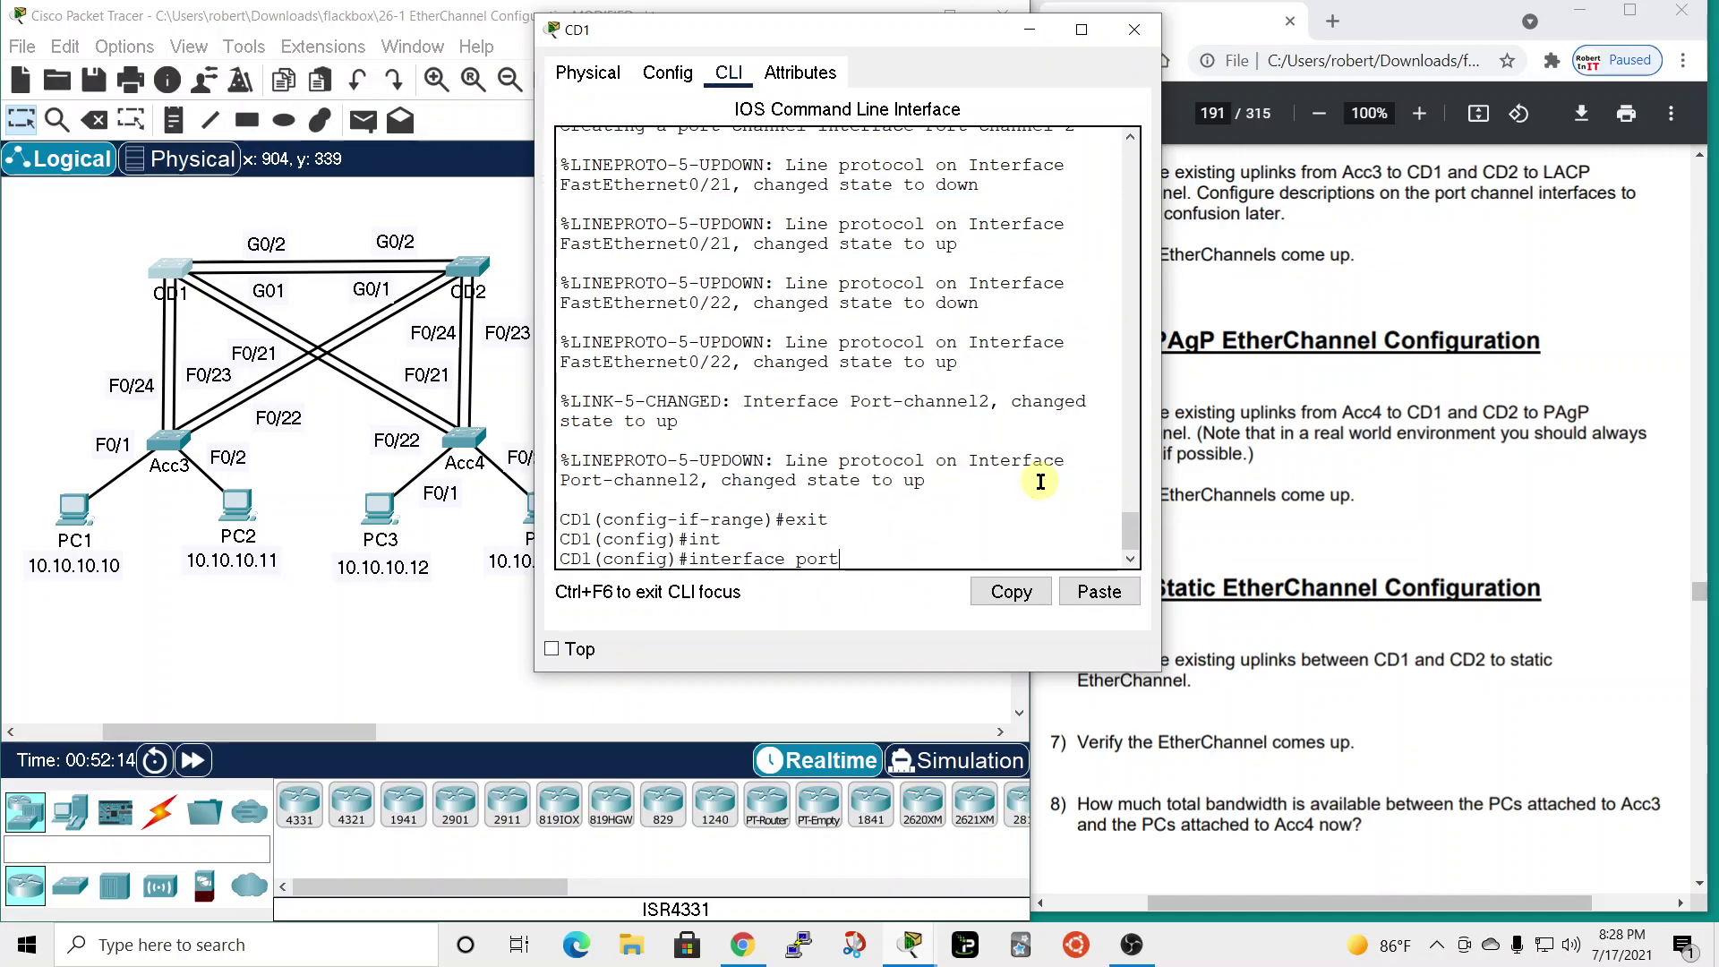
pyautogui.press('Tab')
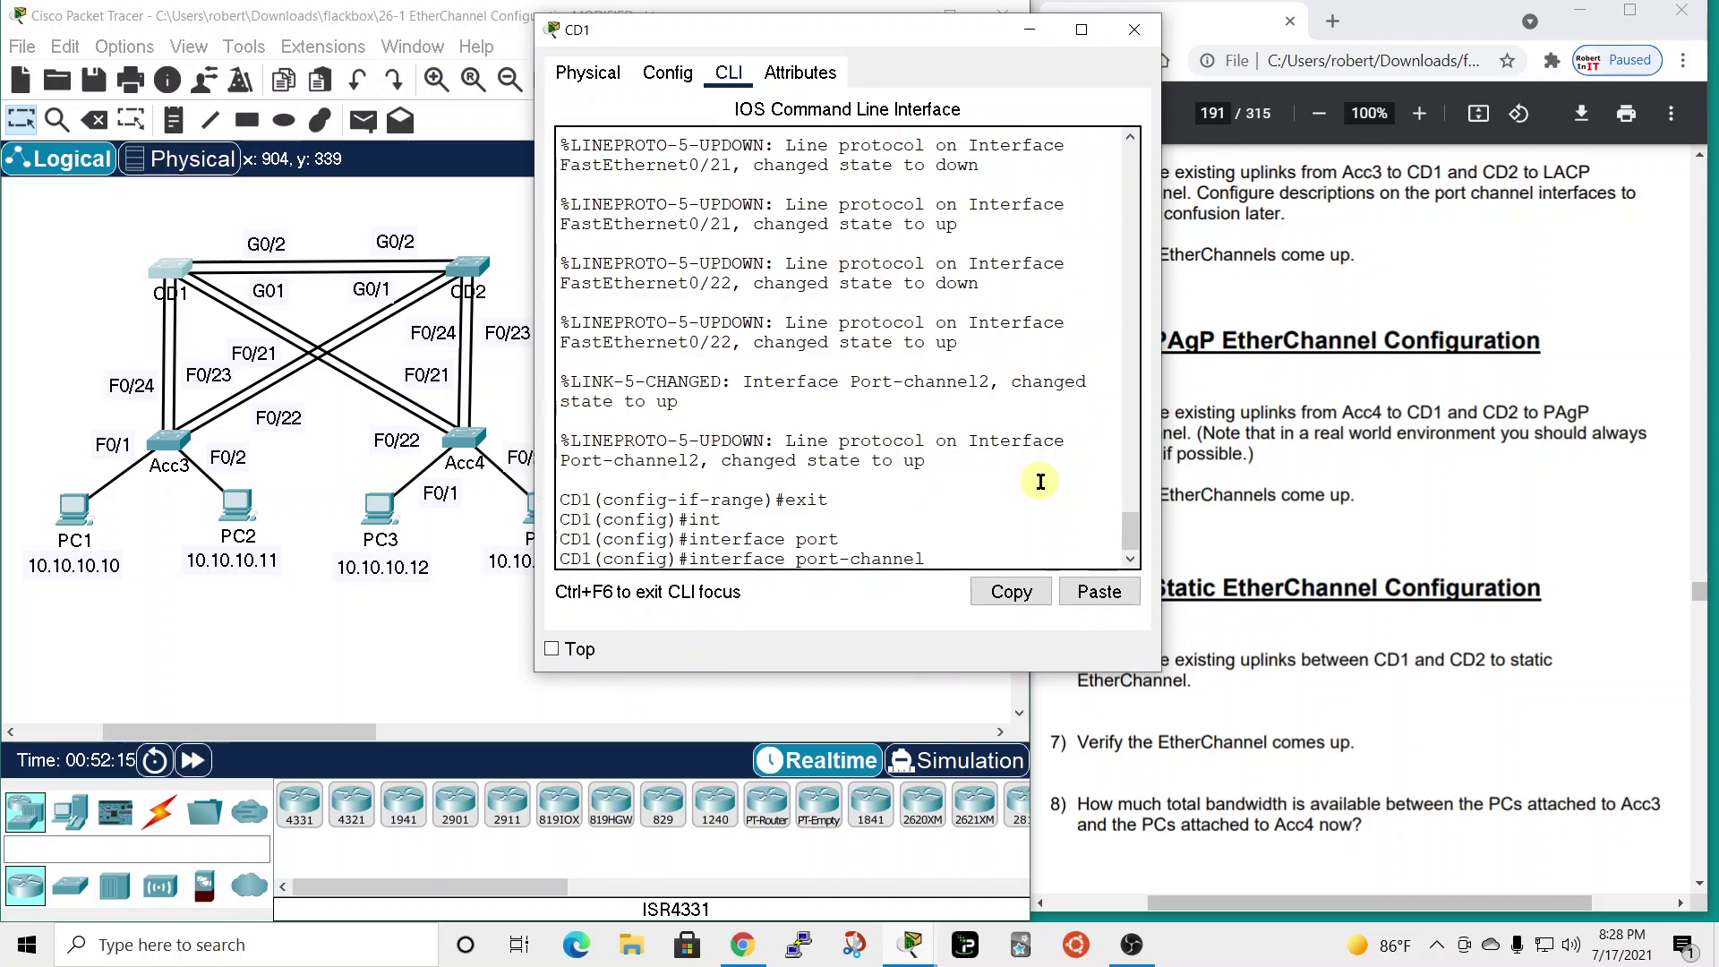
pyautogui.write('2')
pyautogui.press('Return')
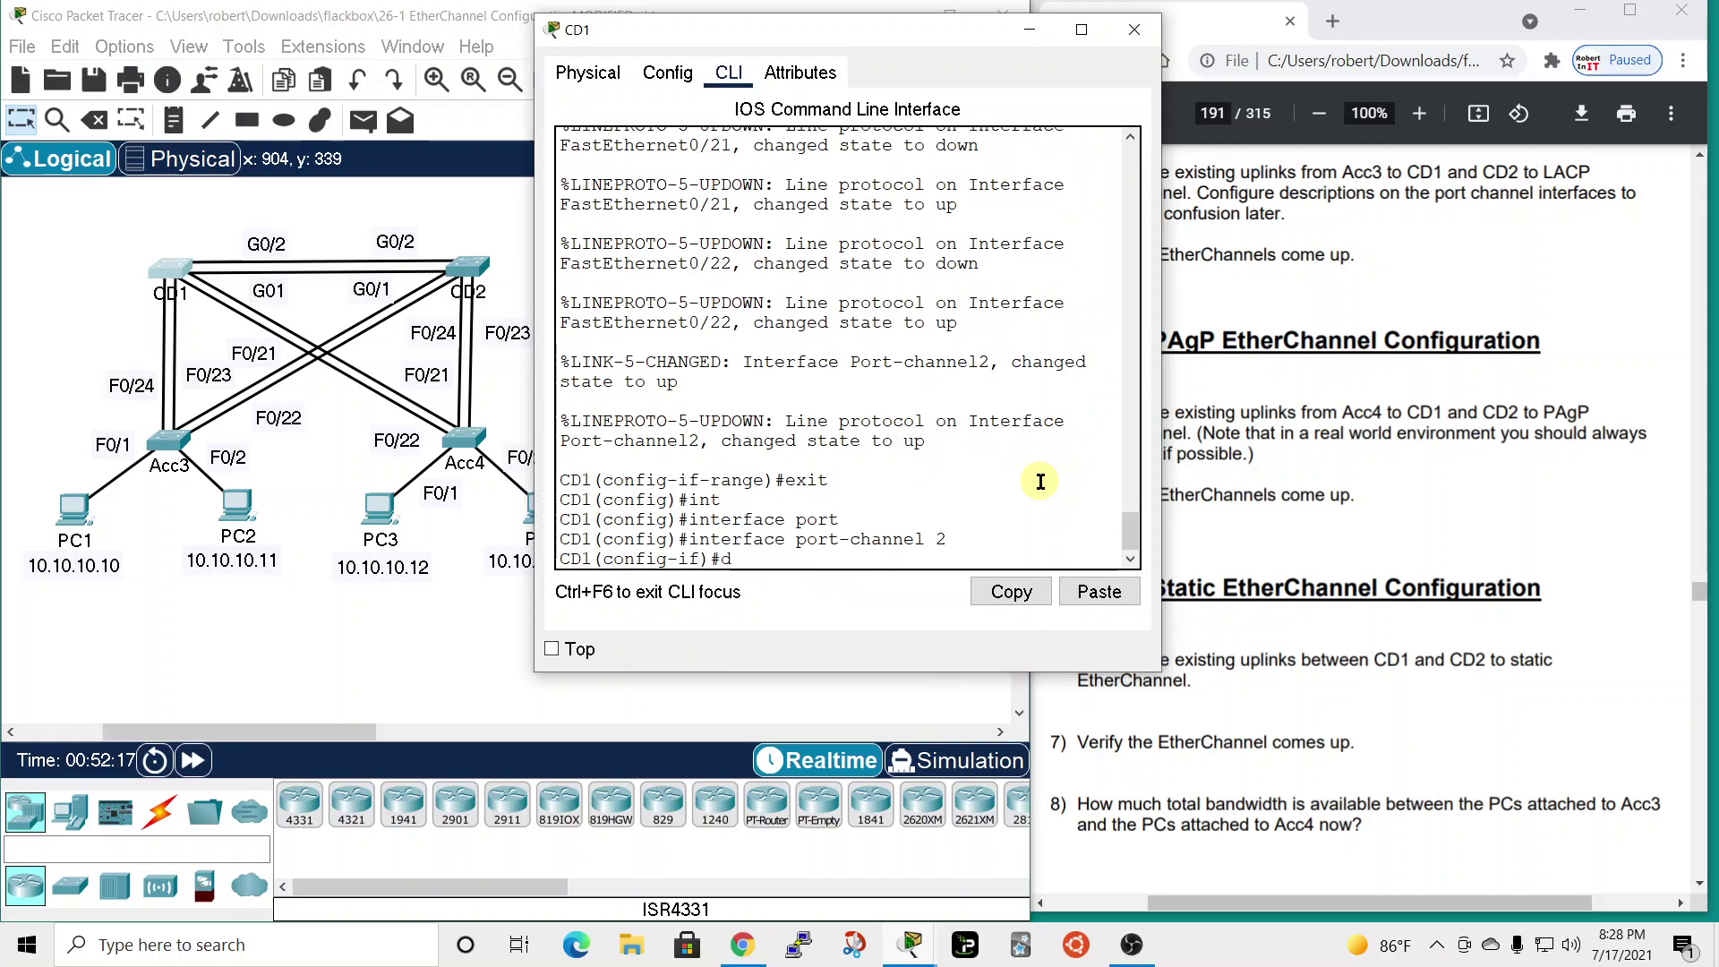
# - Give CD1's port-channel 2 interface the description "Connects to Acc4"
pyautogui.write('desct')
pyautogui.press('Tab')
pyautogui.press('BackSpace')
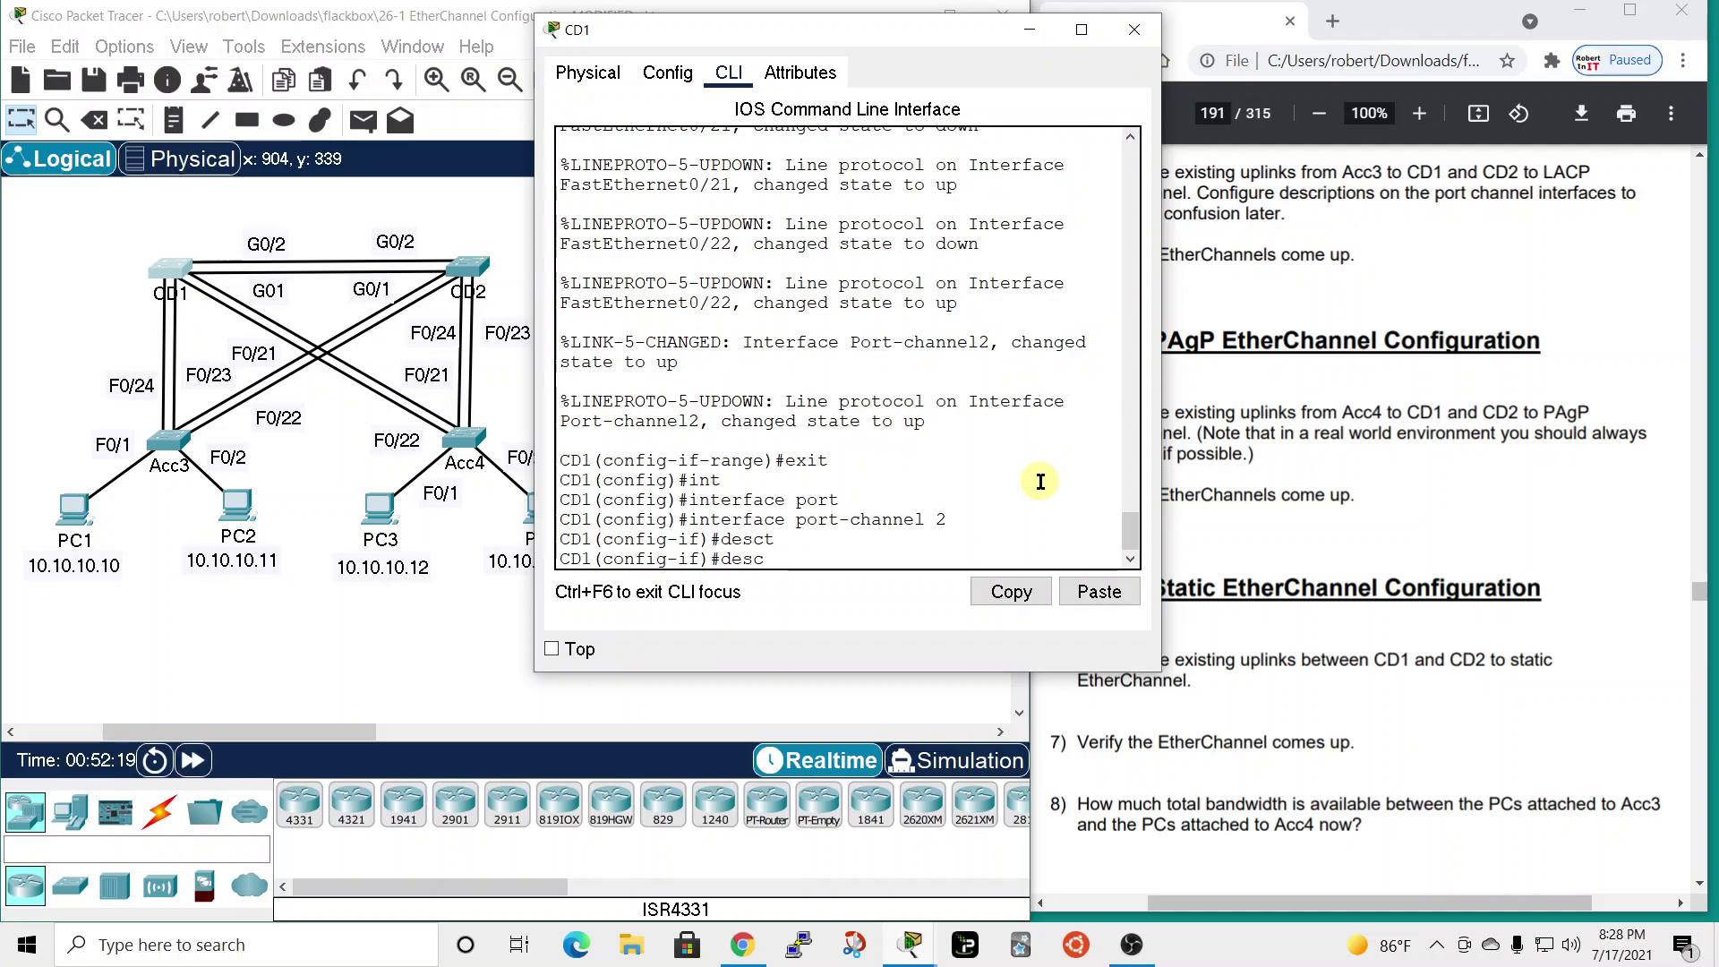
pyautogui.press('Tab')
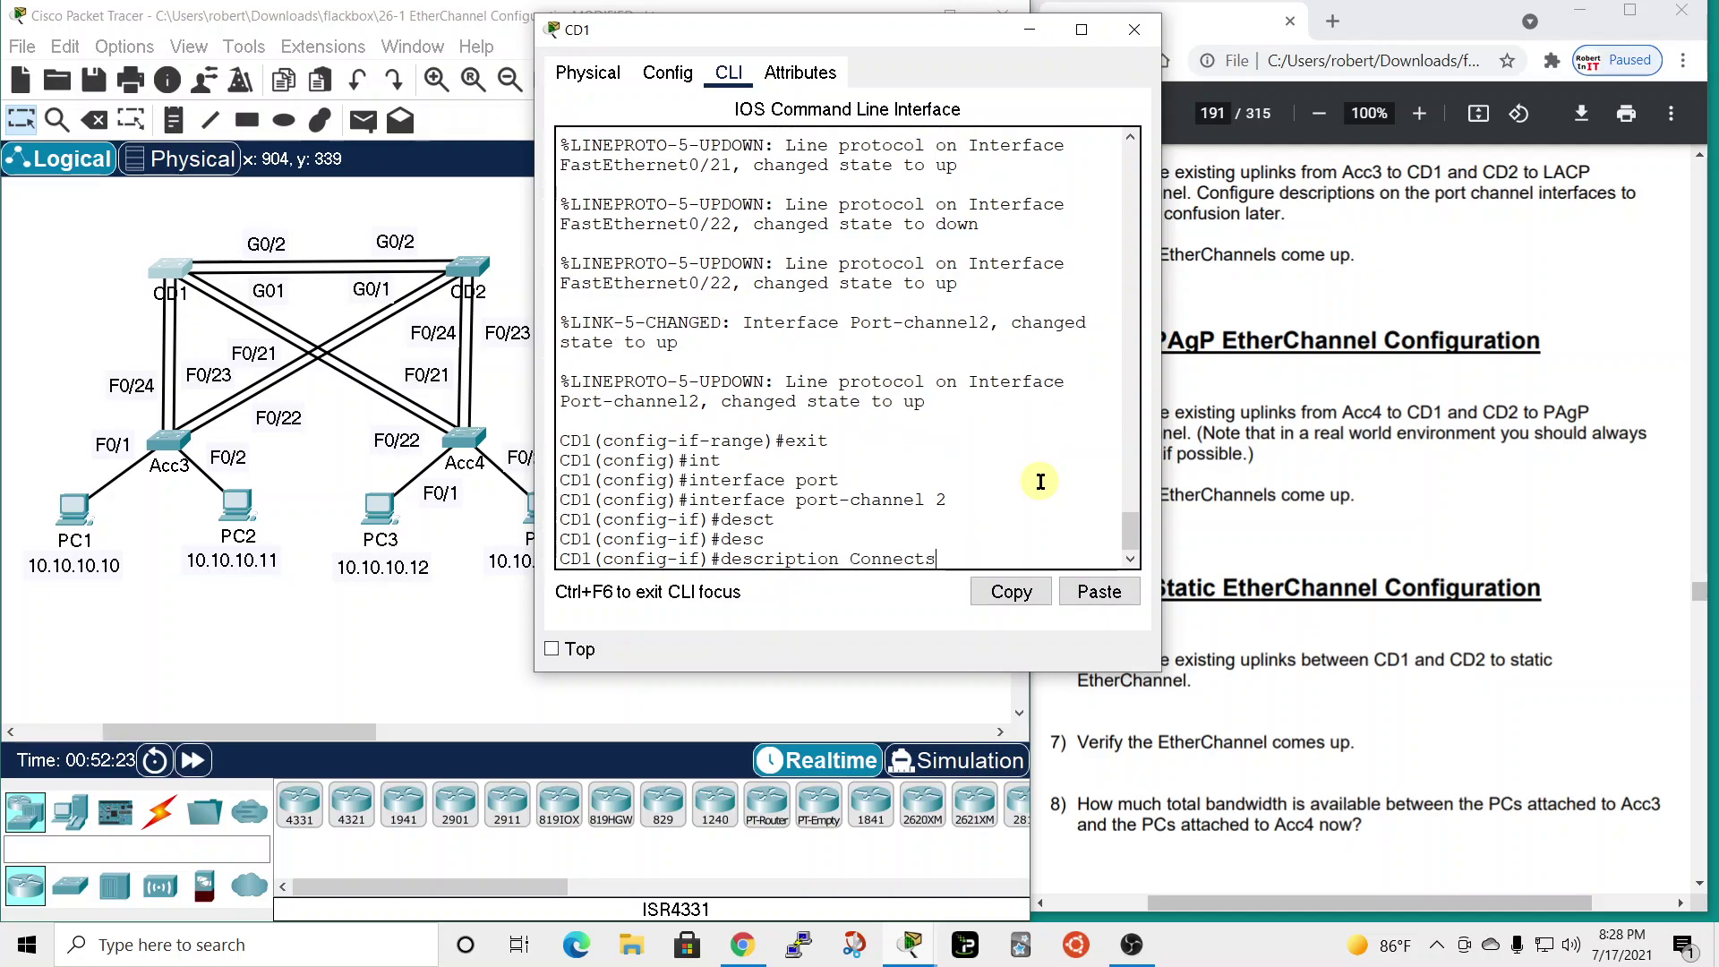
pyautogui.write('Connects to Acc4')
pyautogui.press('Return')
# - Set CD1's port-channel 2 interface to trunk mode with switchport mode trunk
pyautogui.write('swit')
pyautogui.press('Tab')
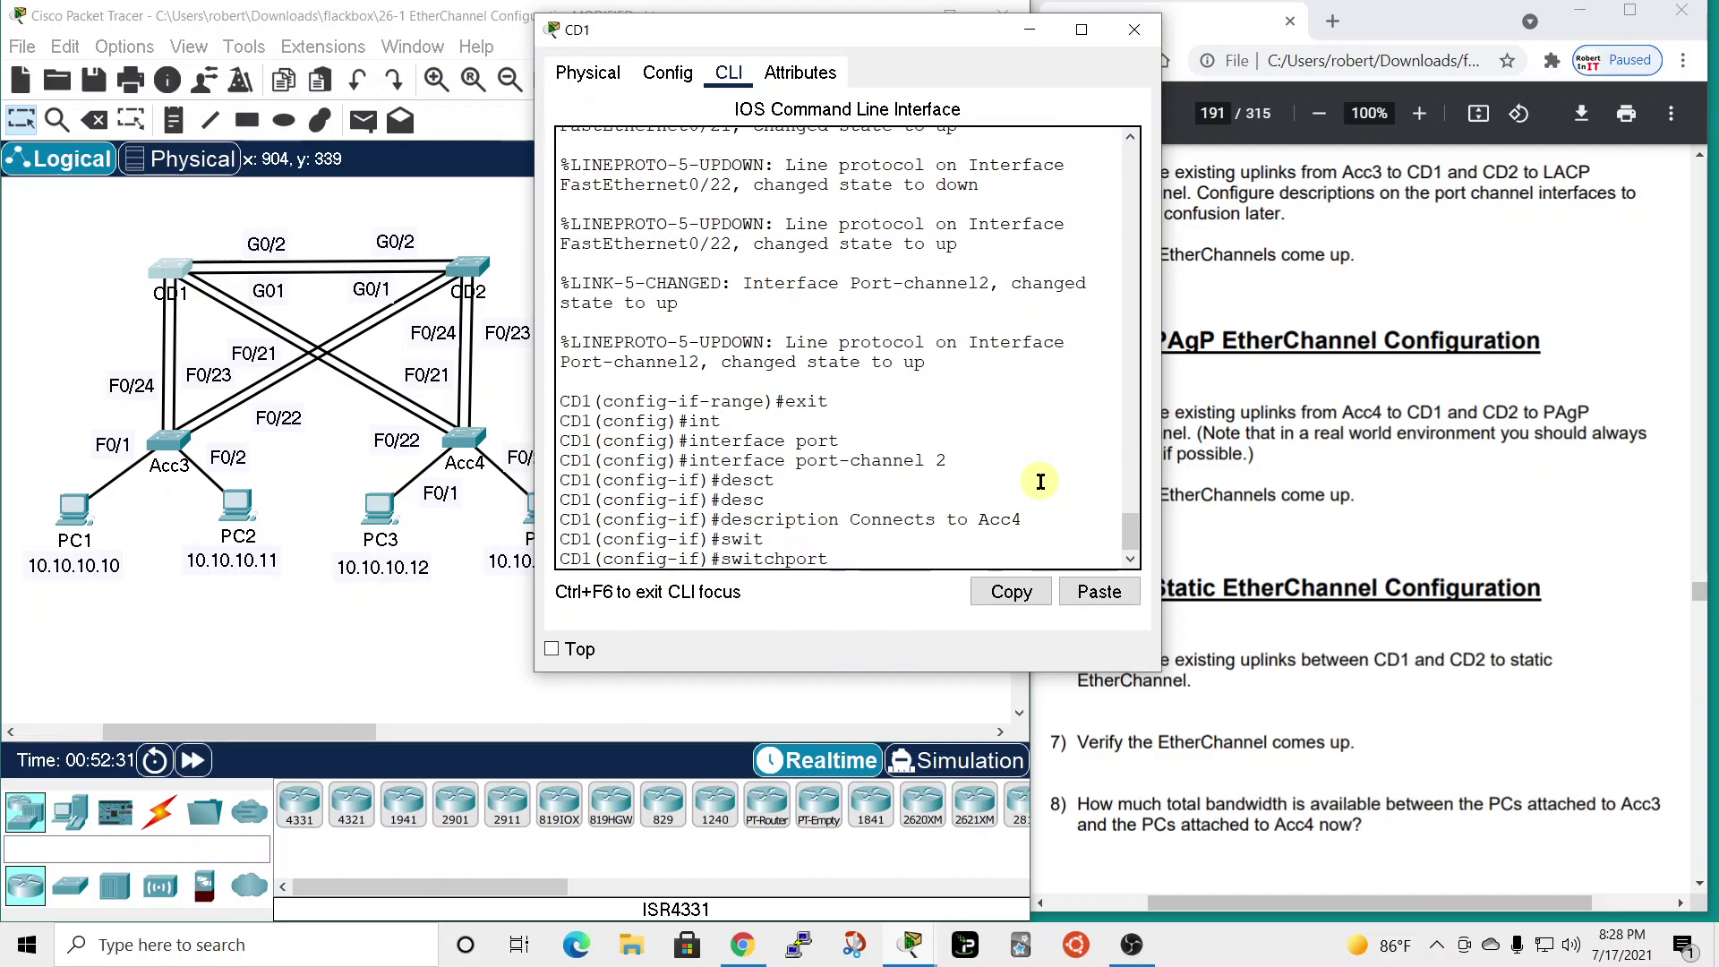
pyautogui.write('mod')
pyautogui.press('Tab')
pyautogui.write('tr')
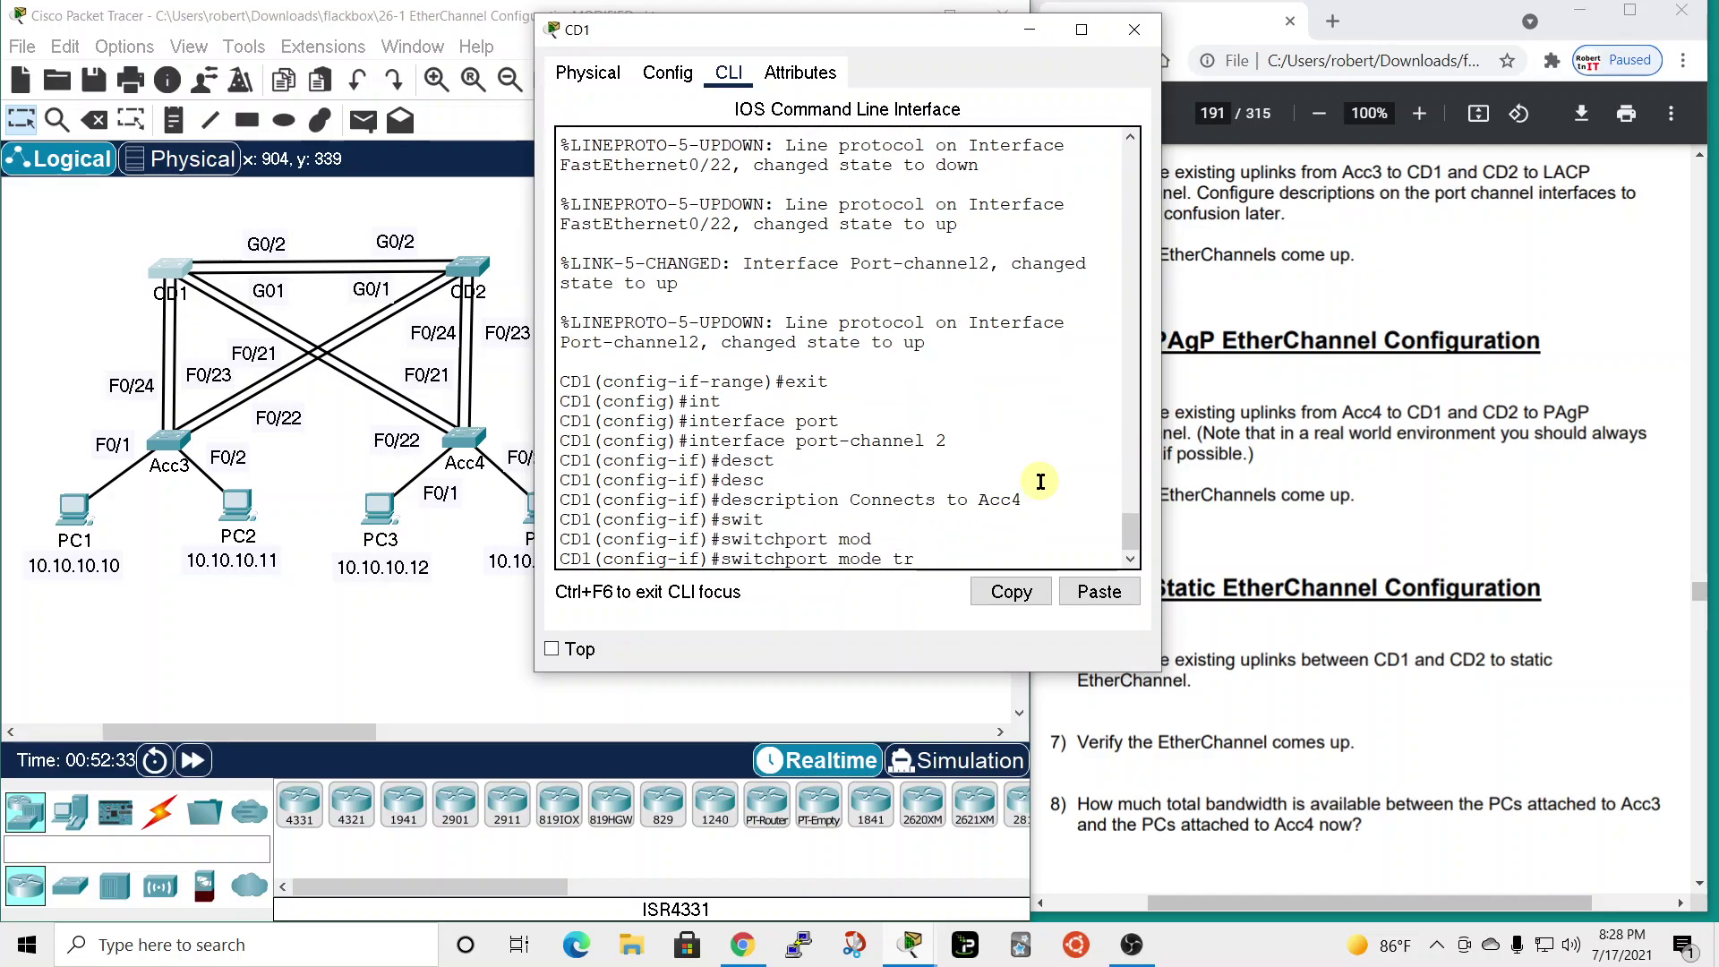
pyautogui.press('Tab')
pyautogui.write('`')
pyautogui.press('Return')
pyautogui.press('Up')
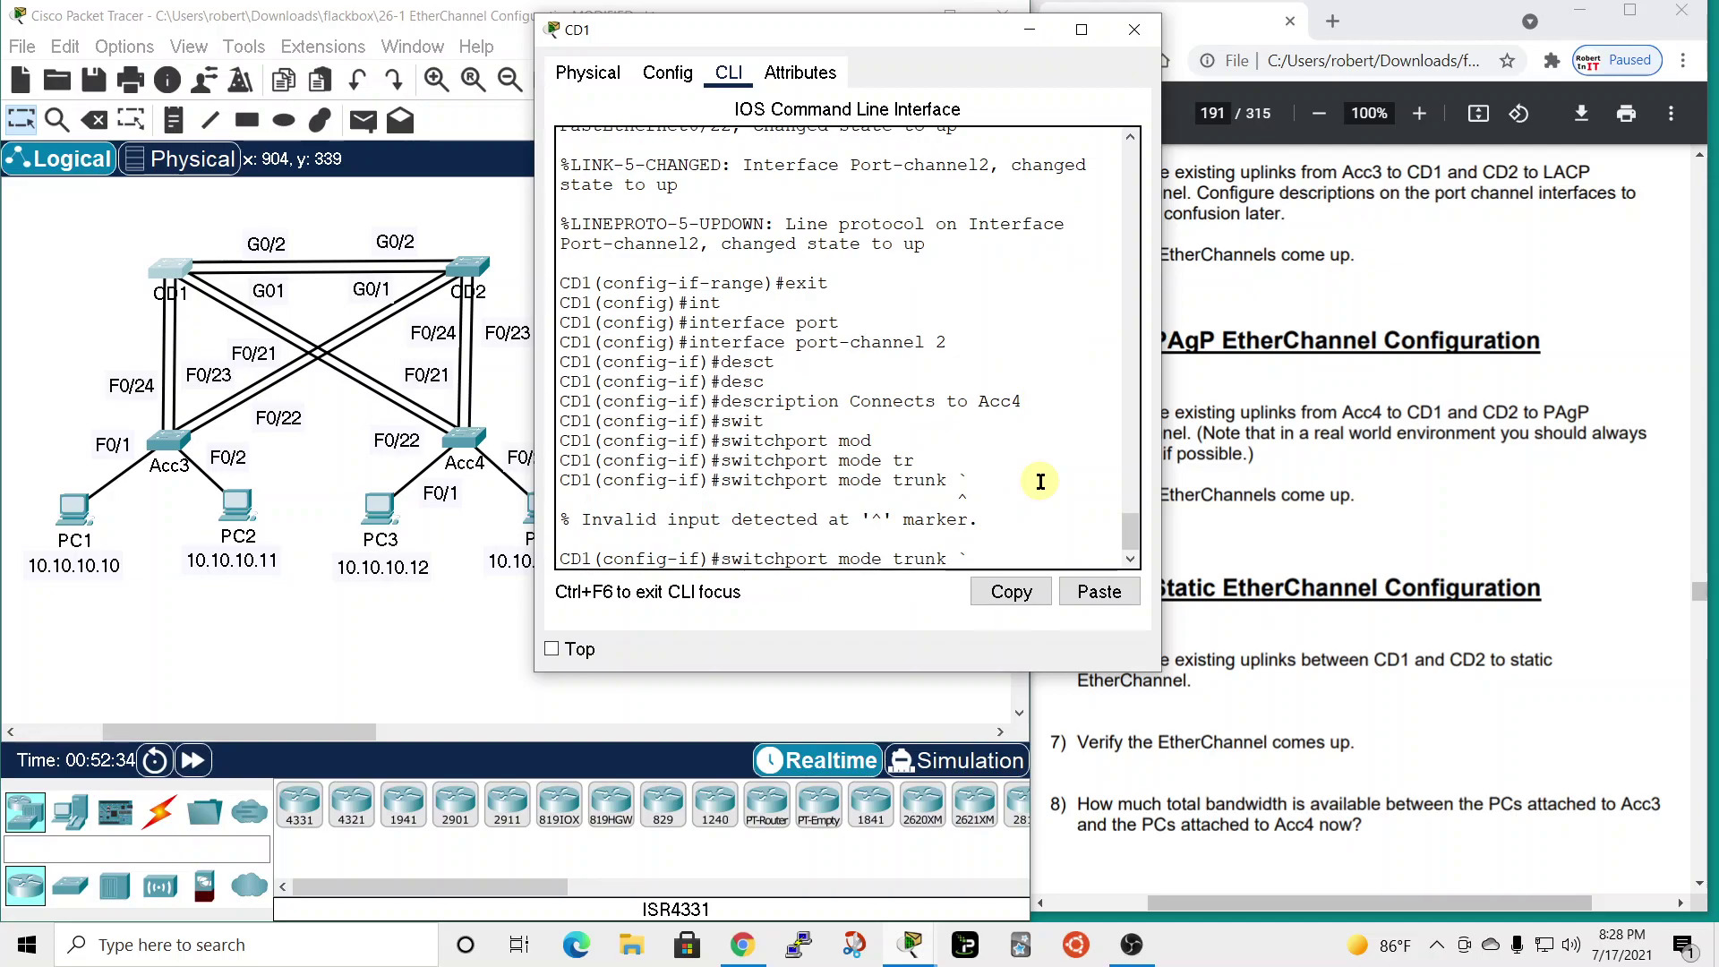
pyautogui.press('Return')
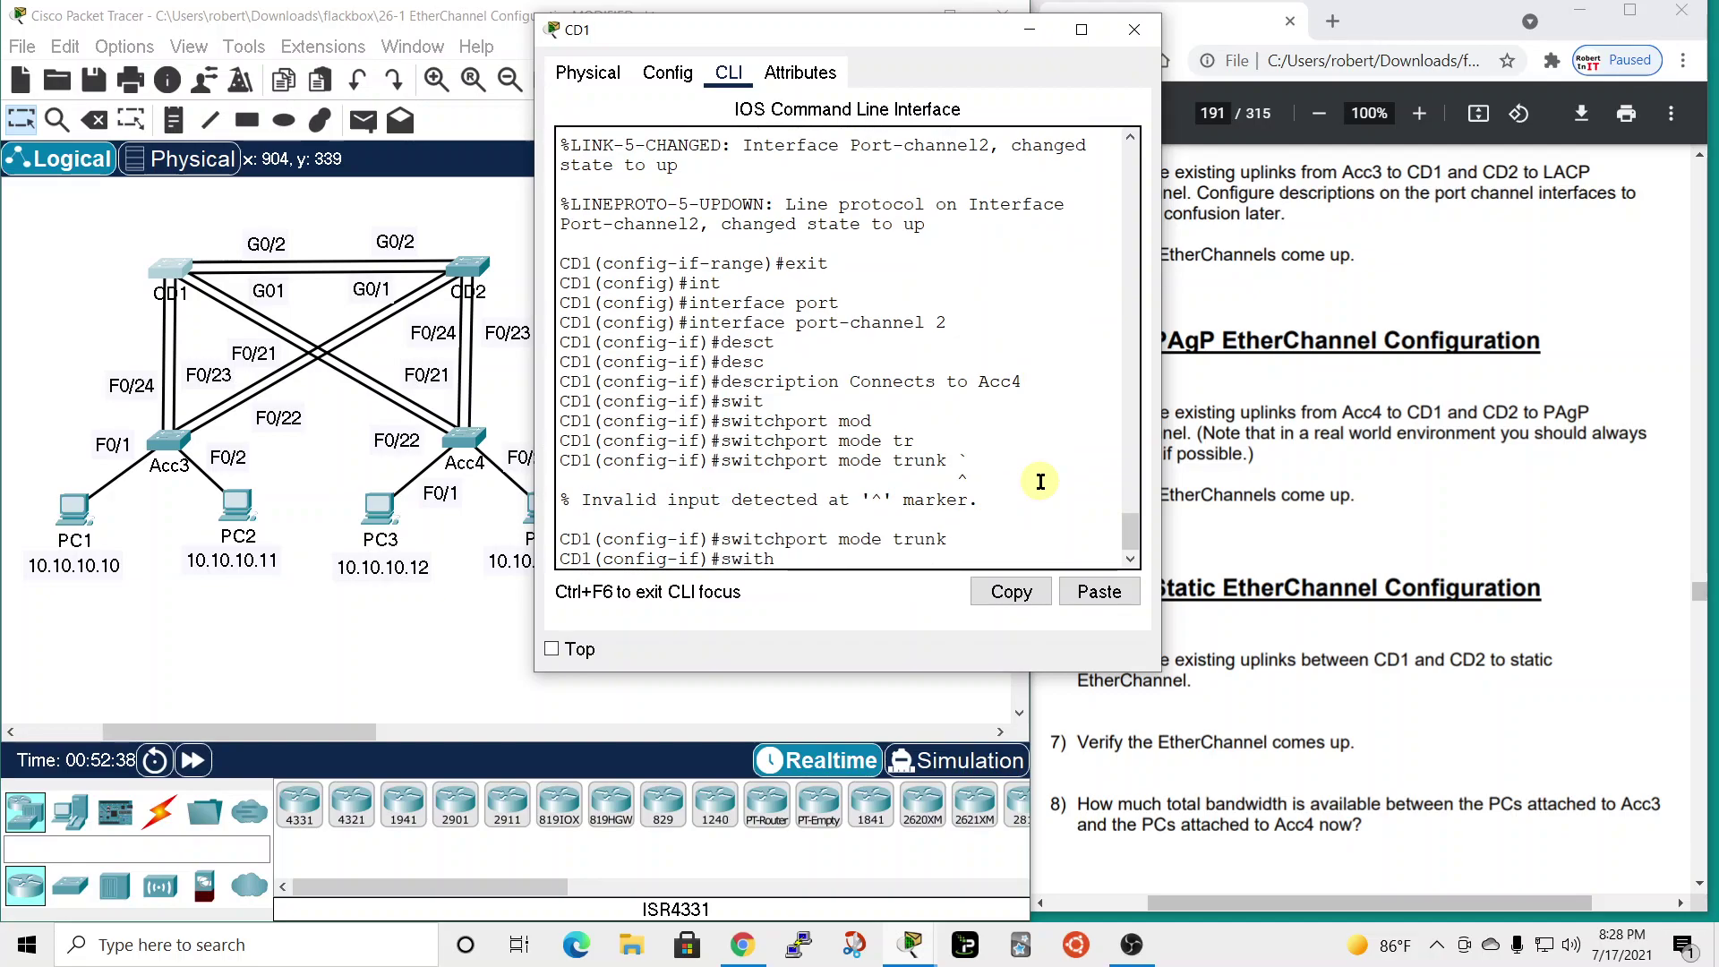
# - Set the native VLAN of CD1's port-channel 2 trunk to 199 and close CD1's console window
pyautogui.write('swith')
pyautogui.press('Tab')
pyautogui.write('por')
pyautogui.press('Tab')
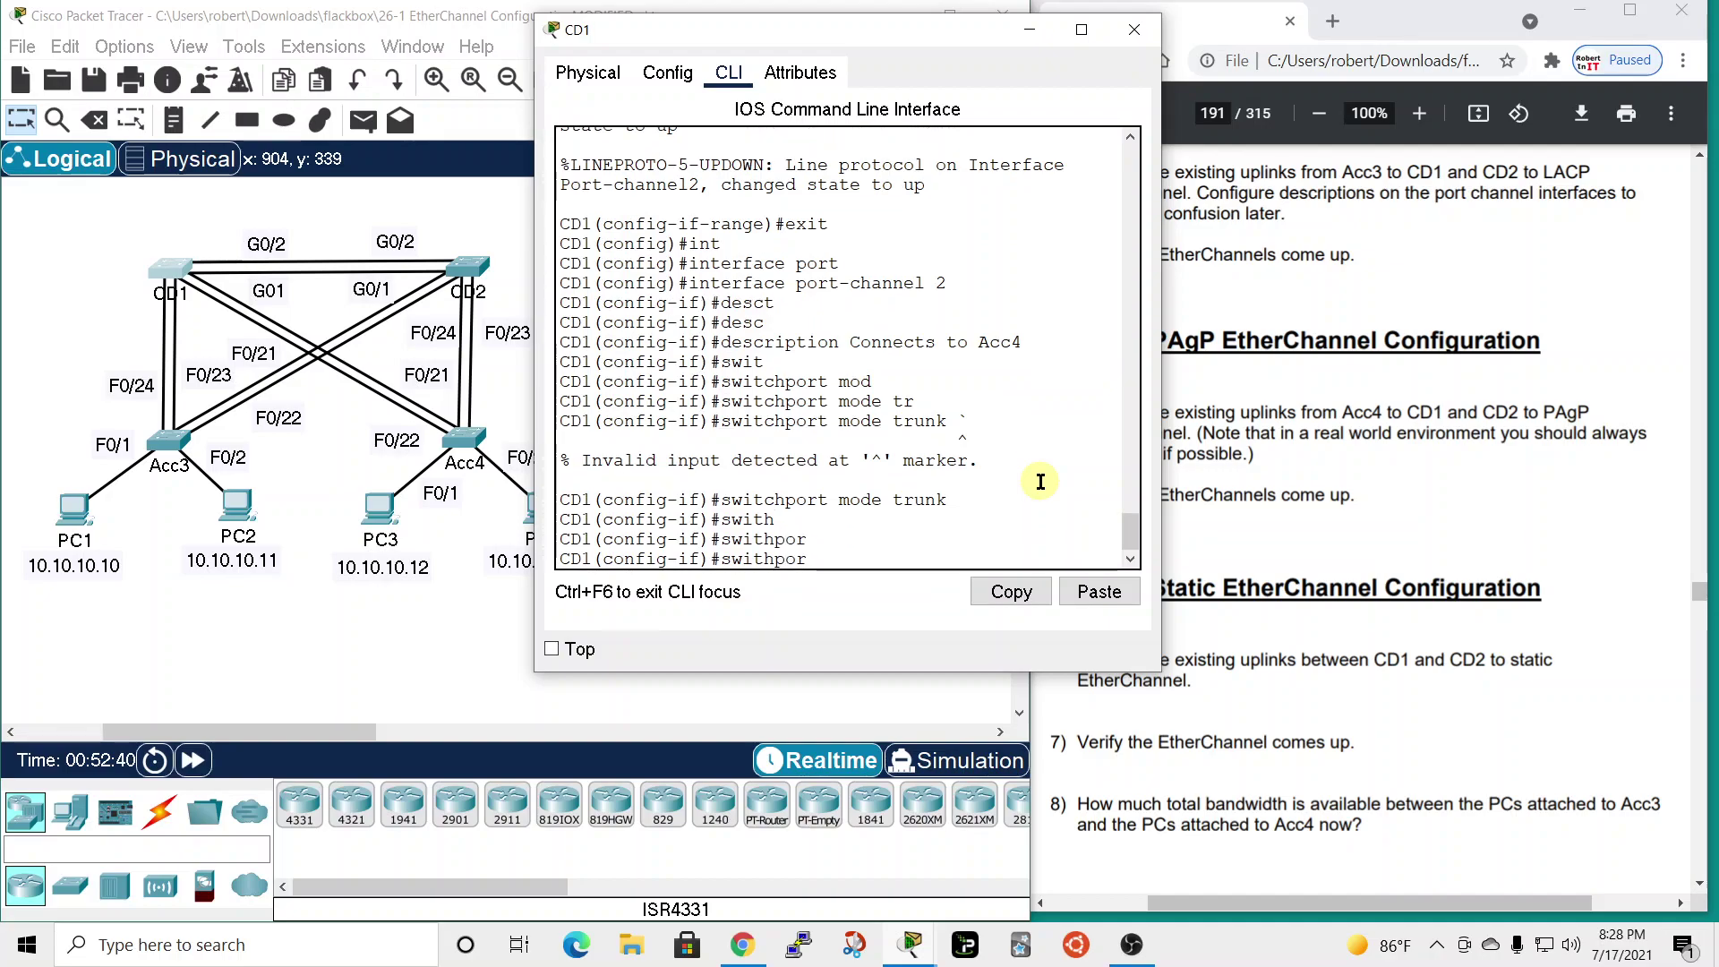
pyautogui.write('ch')
pyautogui.press('Tab')
pyautogui.write('port ')
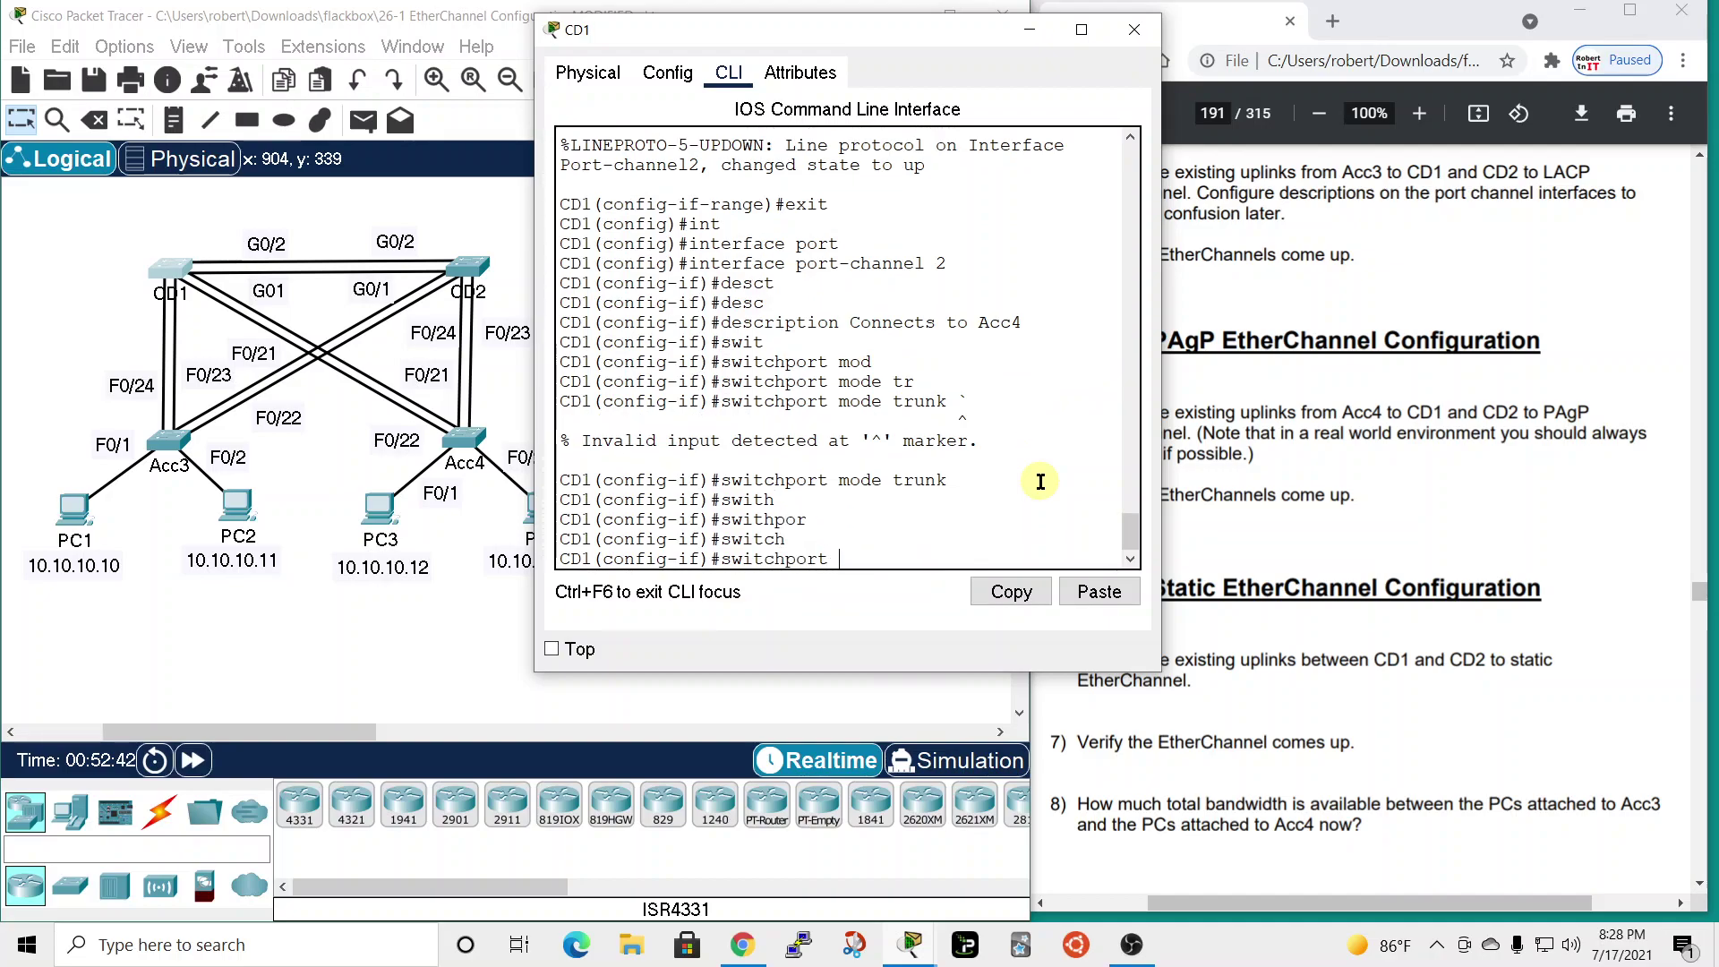
pyautogui.write('trun')
pyautogui.press('Tab')
pyautogui.write('k nat')
pyautogui.press('Tab')
pyautogui.write('vlq')
pyautogui.press('Tab')
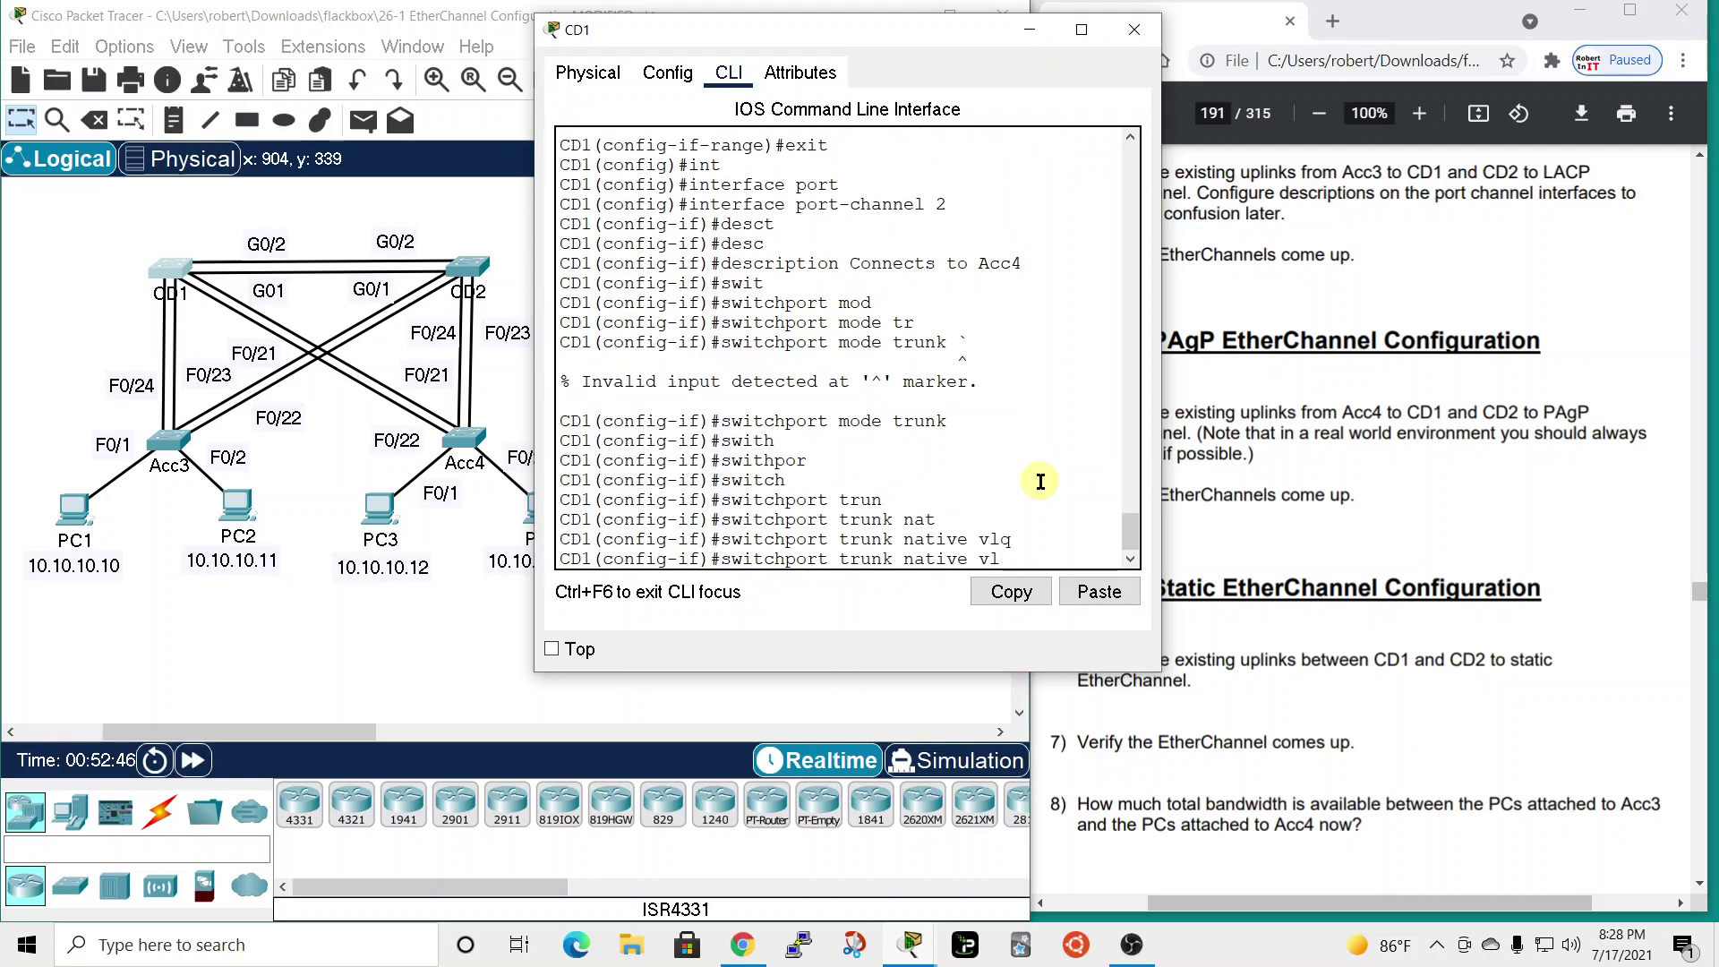
pyautogui.press('Tab')
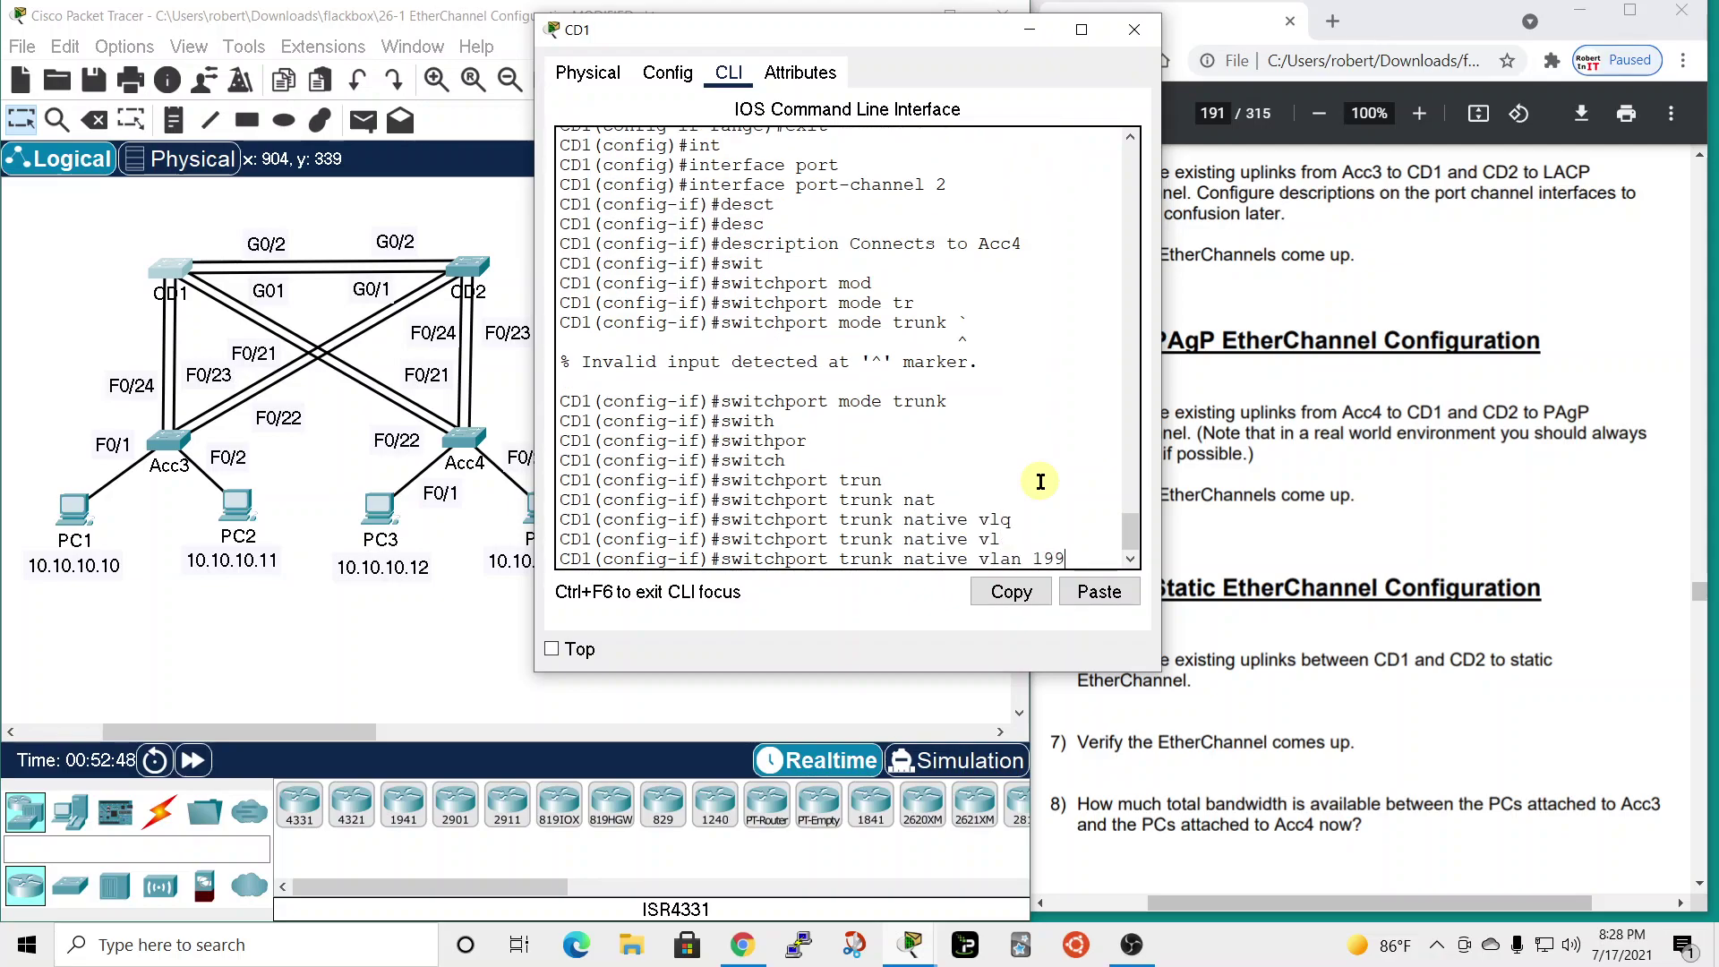
pyautogui.press('Return')
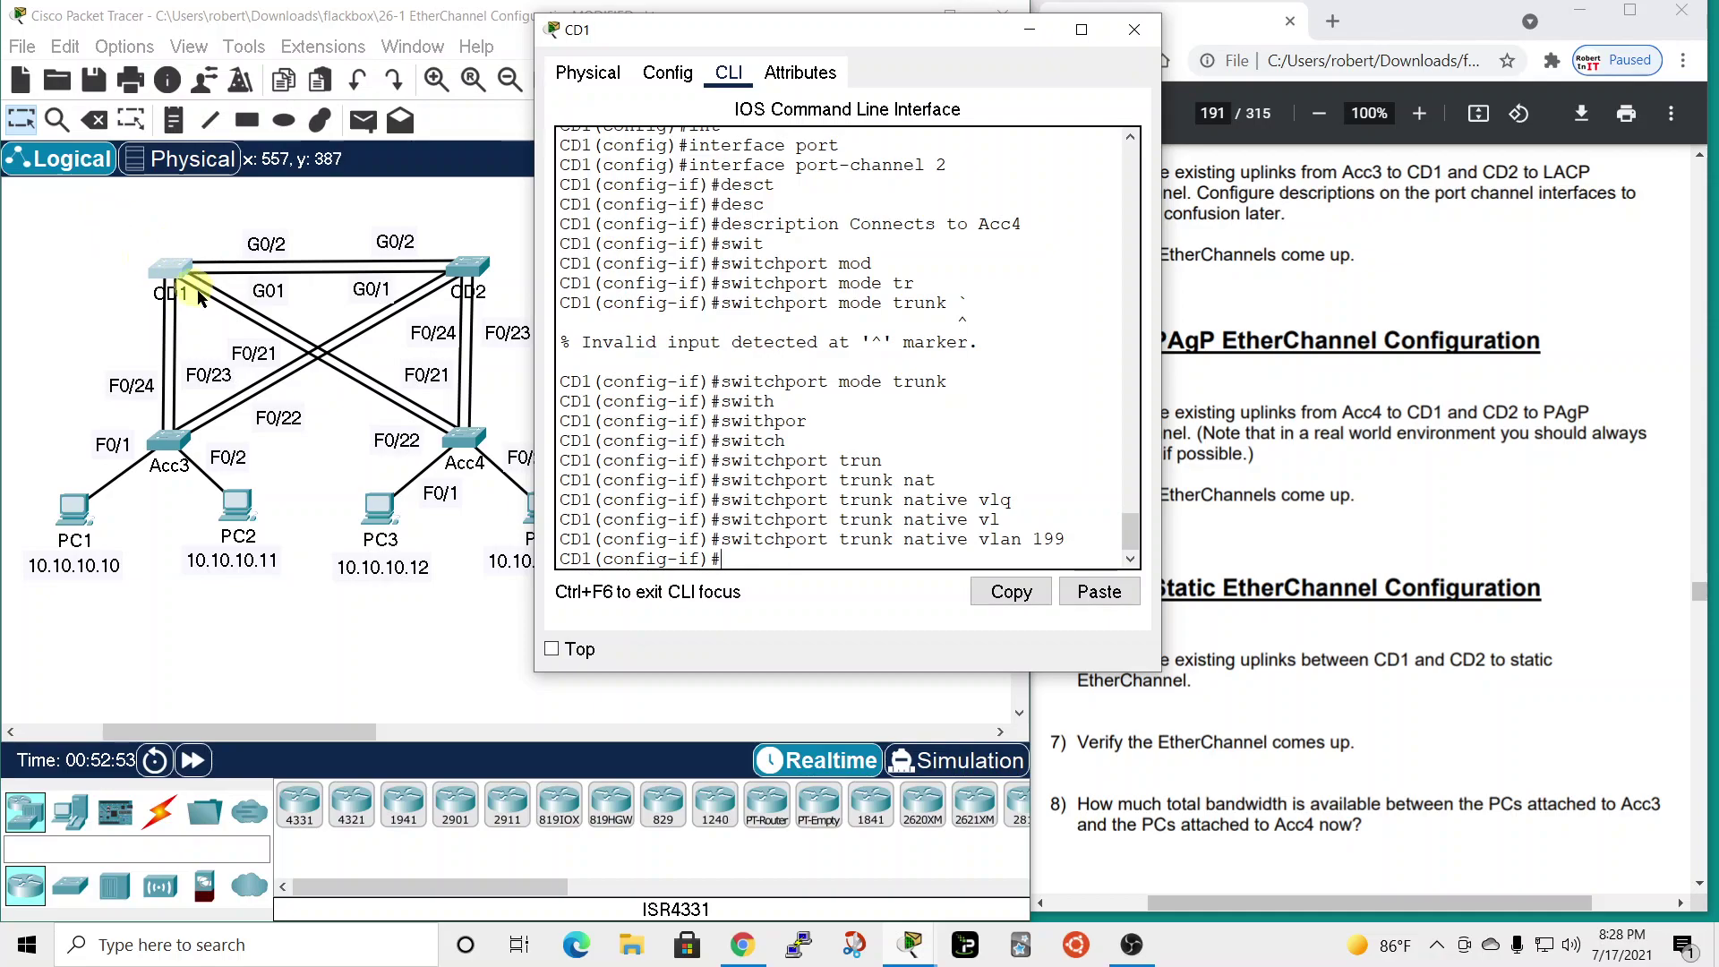
pyautogui.moveTo(841, 37); pyautogui.dragTo(597, 7)
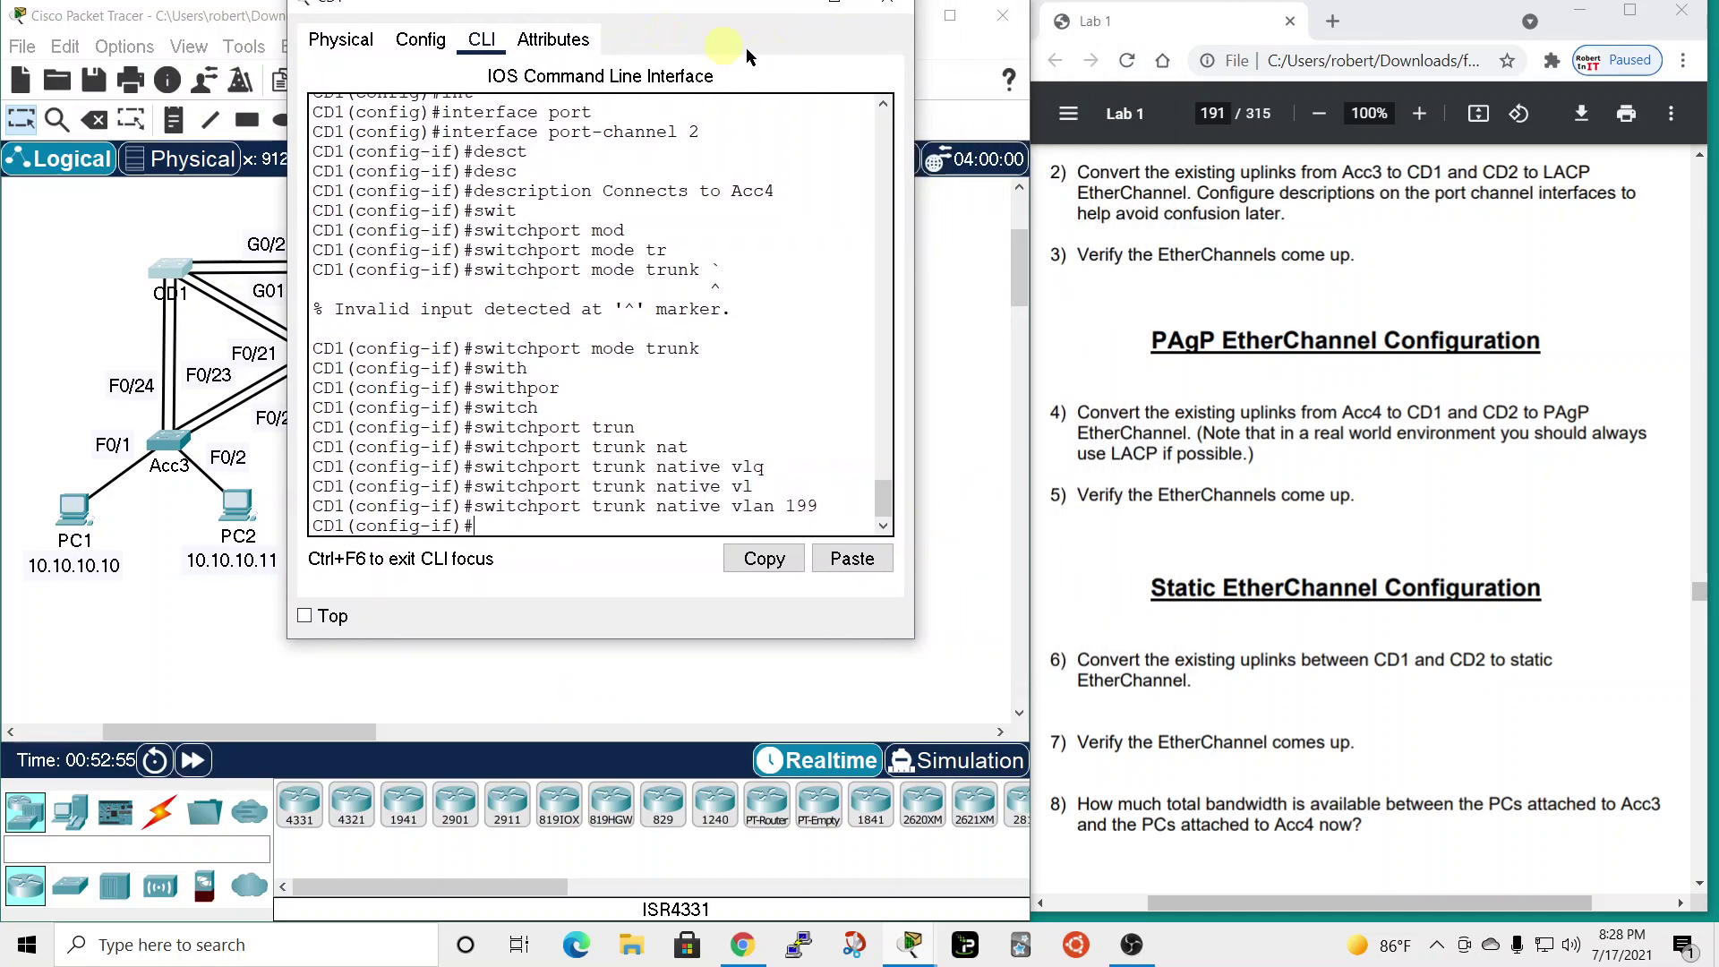
pyautogui.click(887, 6)
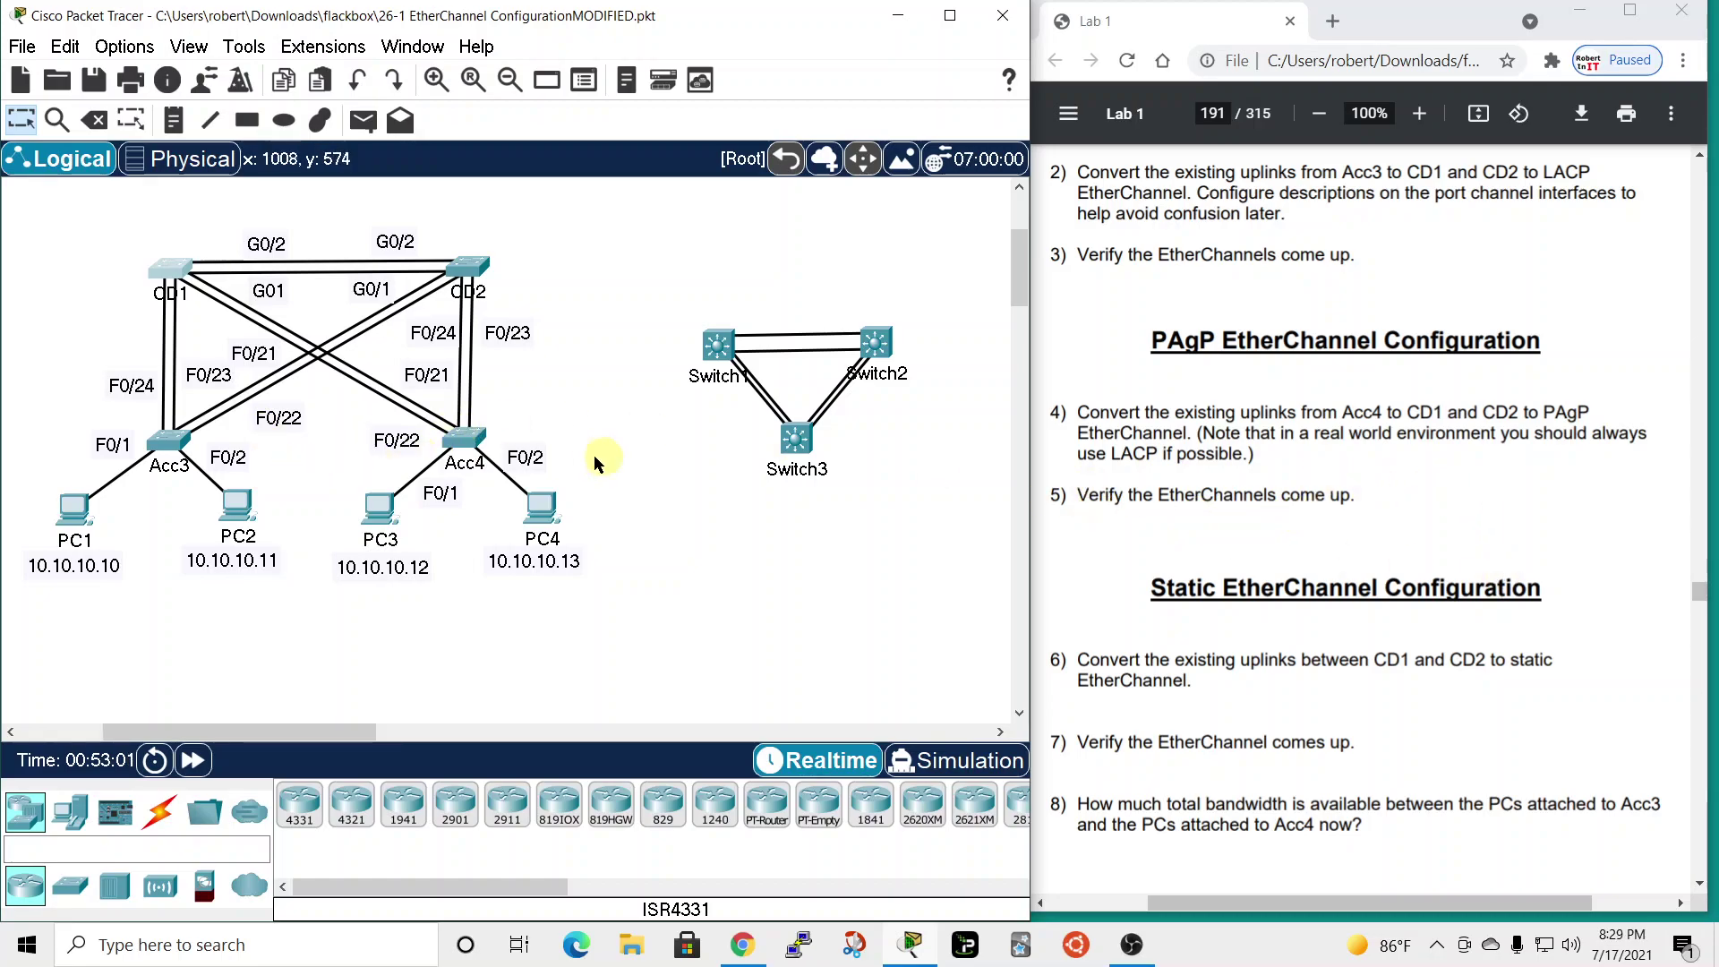
# - Open Acc4's command line and return it to privileged EXEC mode with end
pyautogui.click(477, 455)
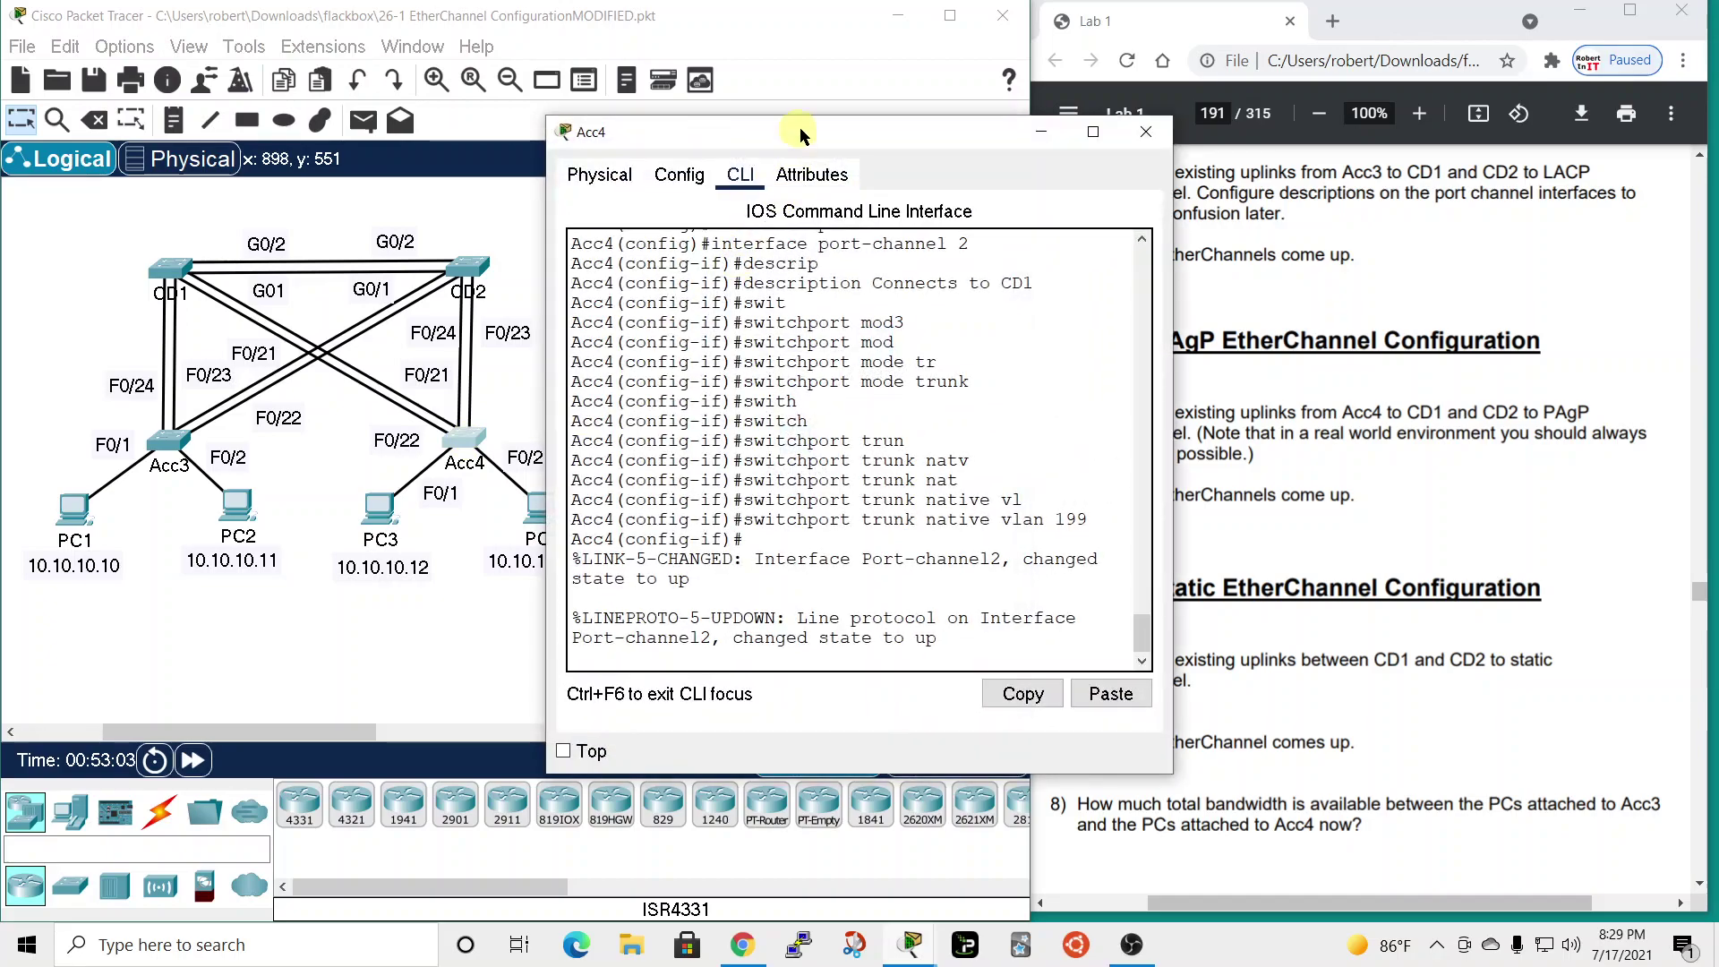
pyautogui.moveTo(798, 127); pyautogui.dragTo(564, 4)
pyautogui.click(592, 537)
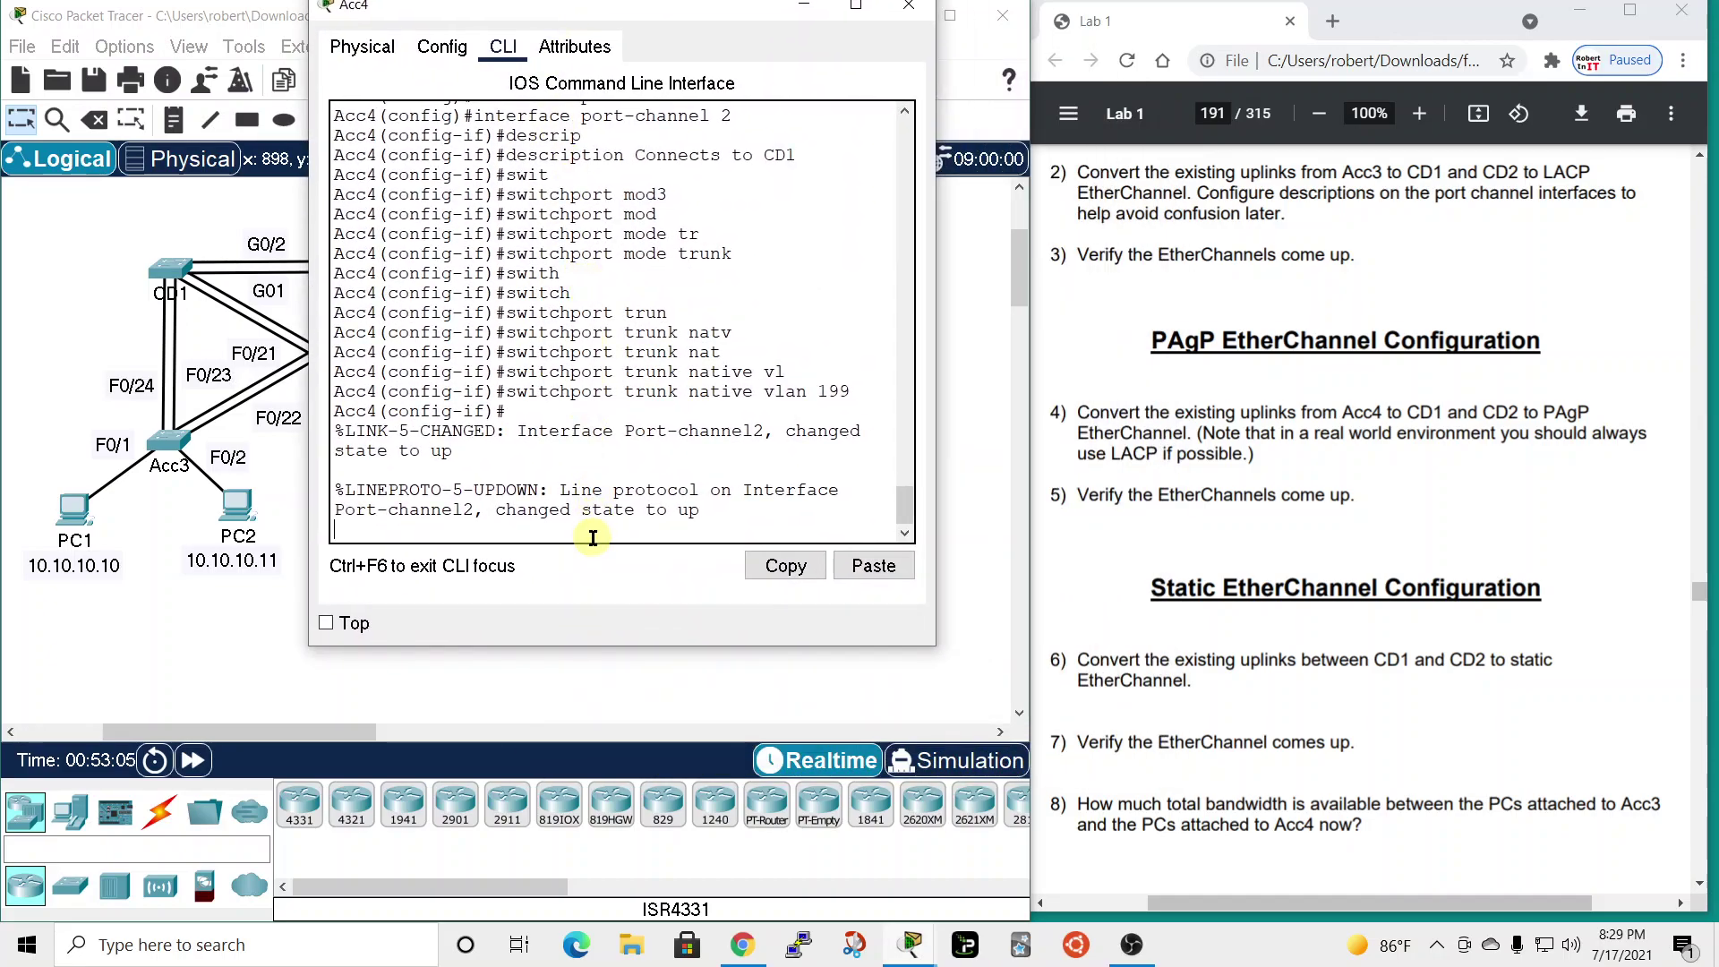
pyautogui.press('Return')
pyautogui.write('end')
pyautogui.press('Return')
# - Check Acc4's EtherChannels with show etherchannel summary, examining the PAgP port-channels, and close its console window
pyautogui.write('sh')
pyautogui.press('BackSpace')
pyautogui.press('BackSpace')
pyautogui.write('o eh')
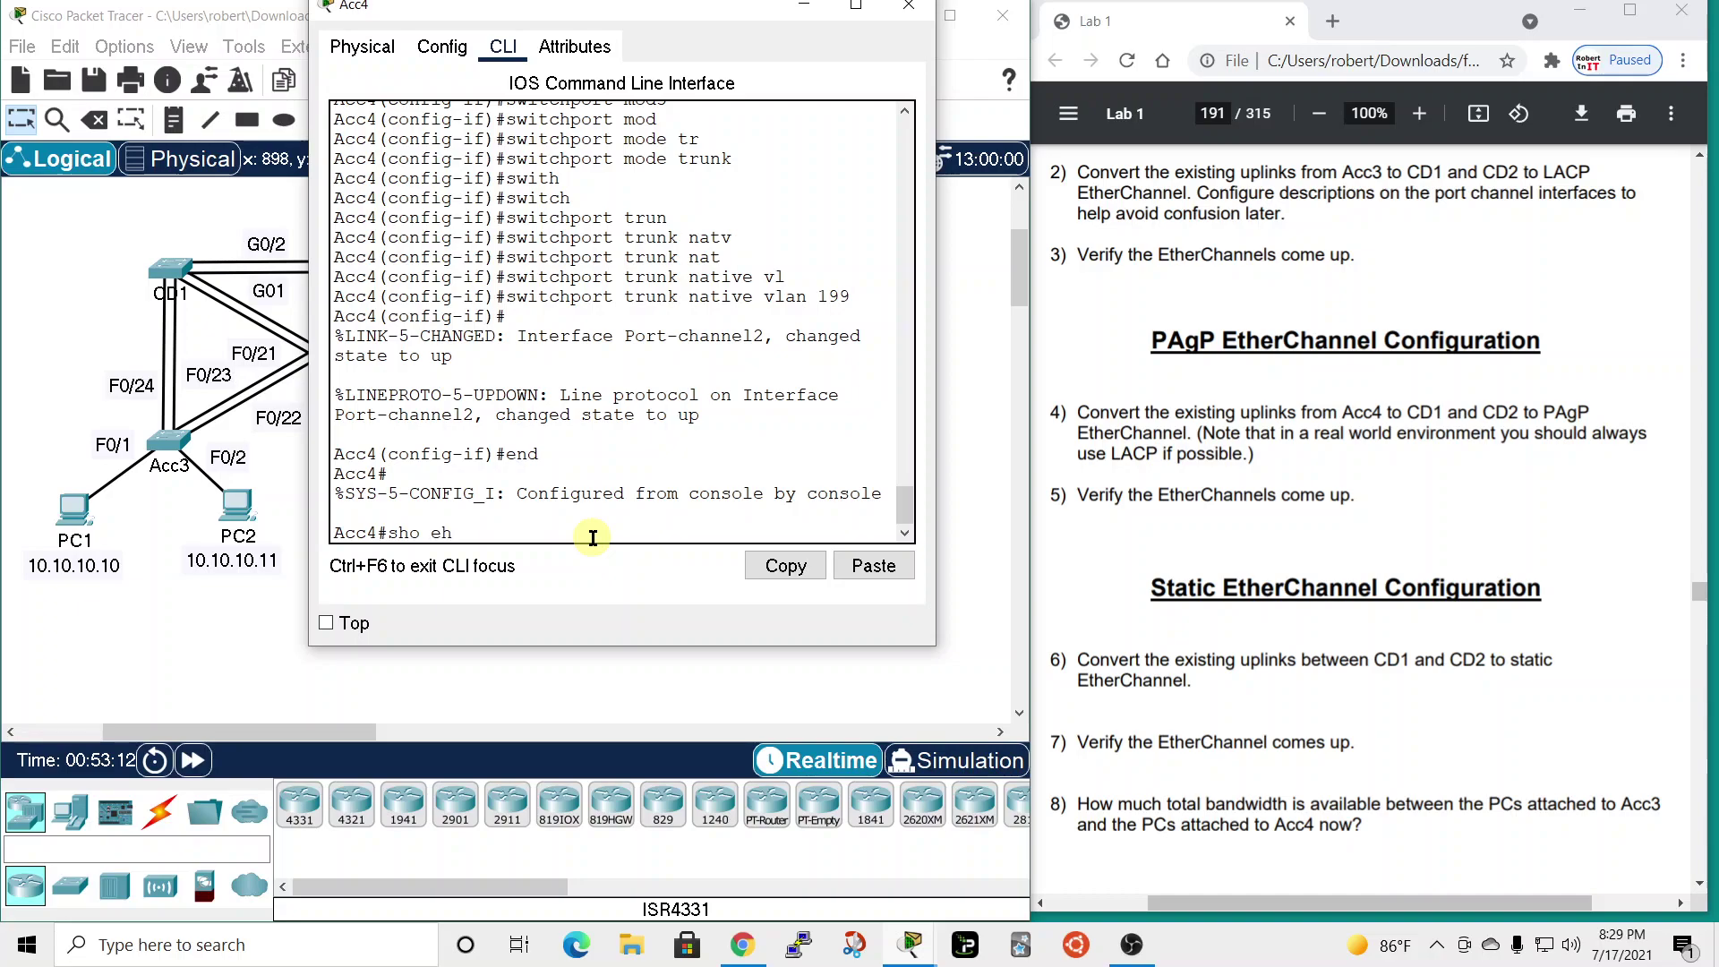
pyautogui.write('t')
pyautogui.press('Tab')
pyautogui.press('BackSpace')
pyautogui.write('the')
pyautogui.press('Tab')
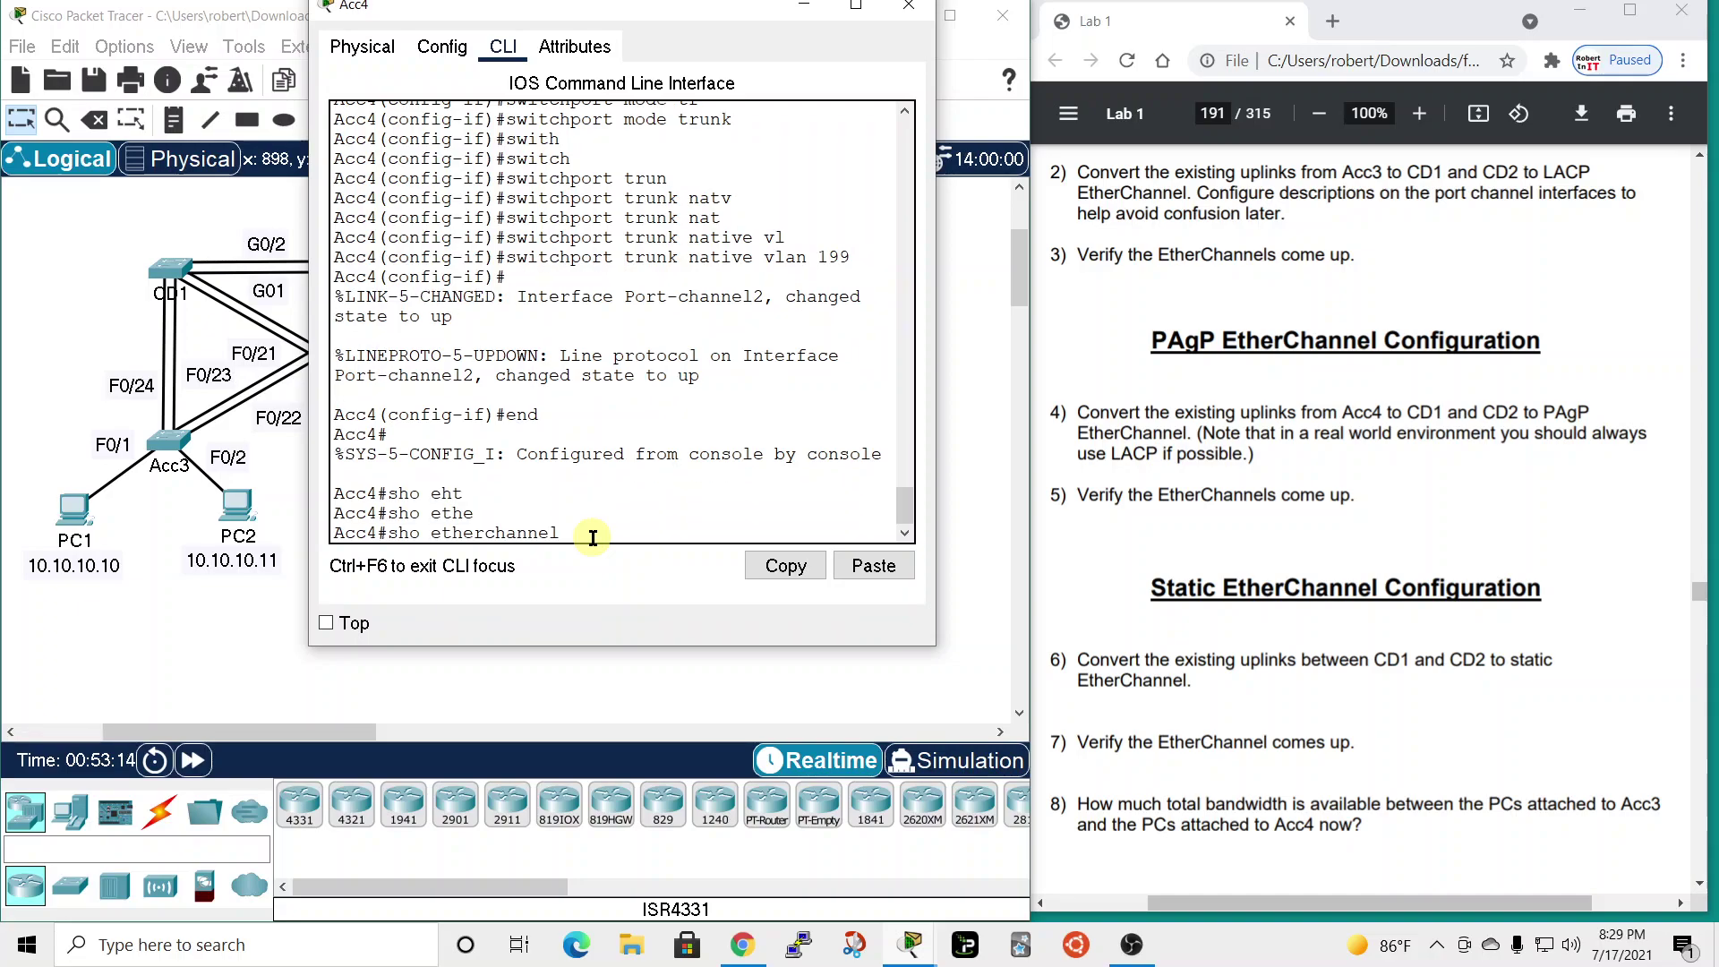
pyautogui.write('summar')
pyautogui.press('Tab')
pyautogui.press('Return')
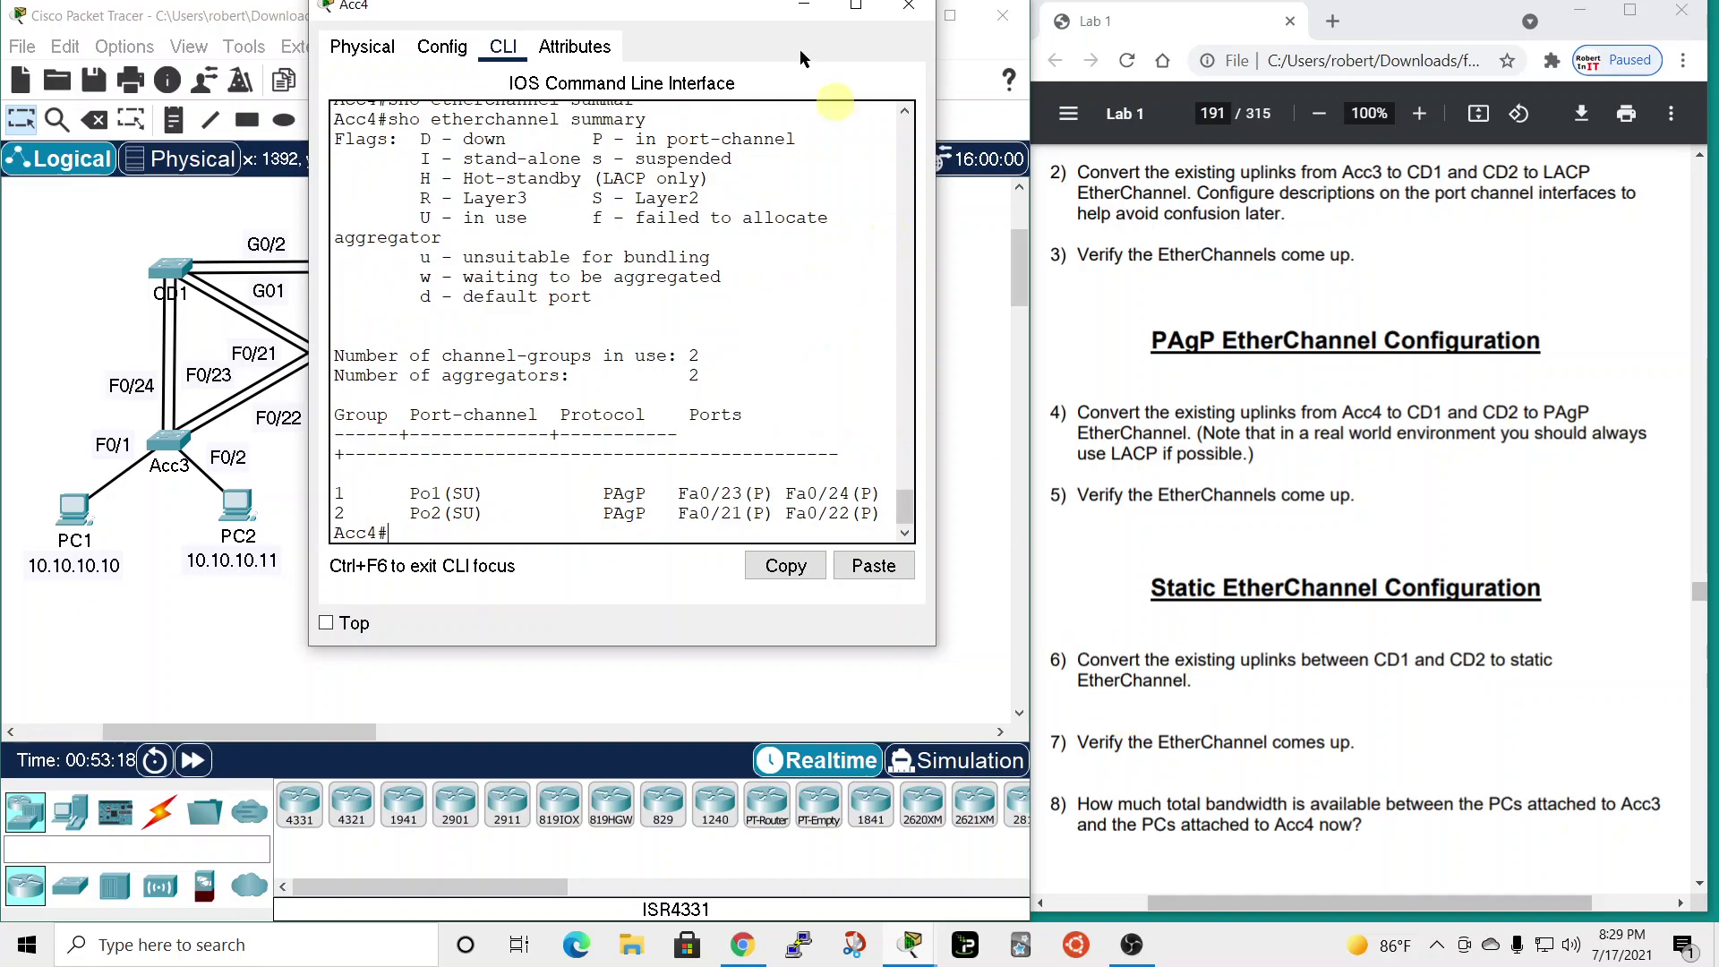
pyautogui.moveTo(739, 8); pyautogui.dragTo(1188, 92)
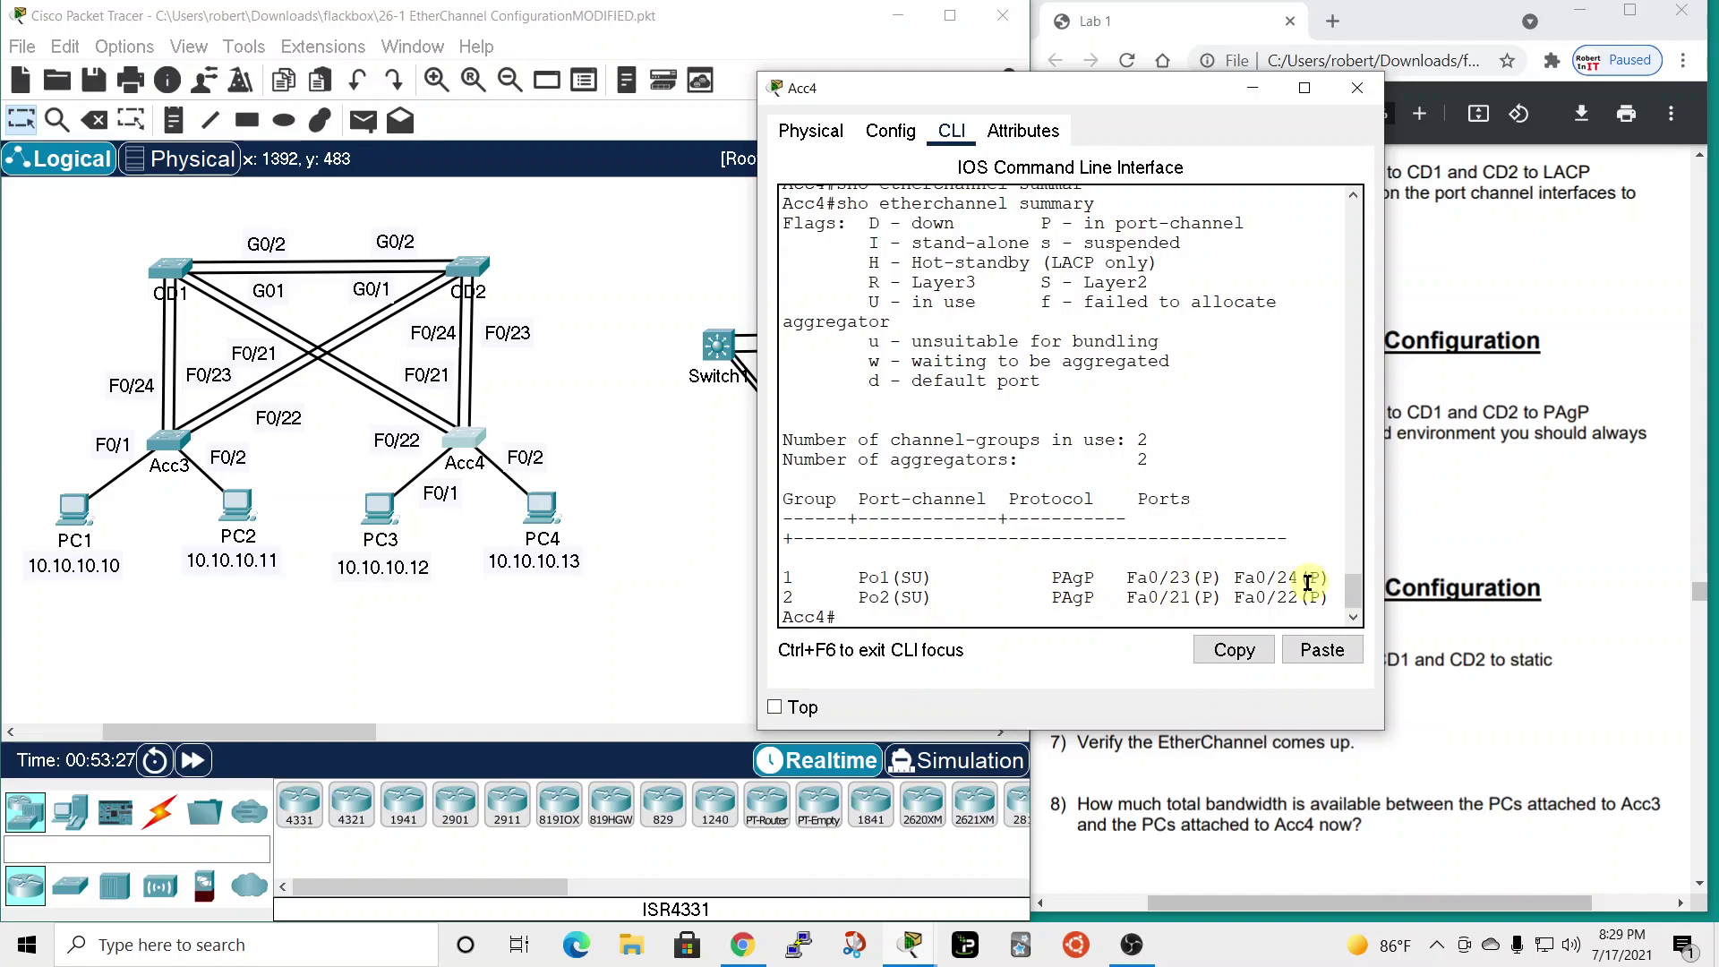
pyautogui.click(1357, 88)
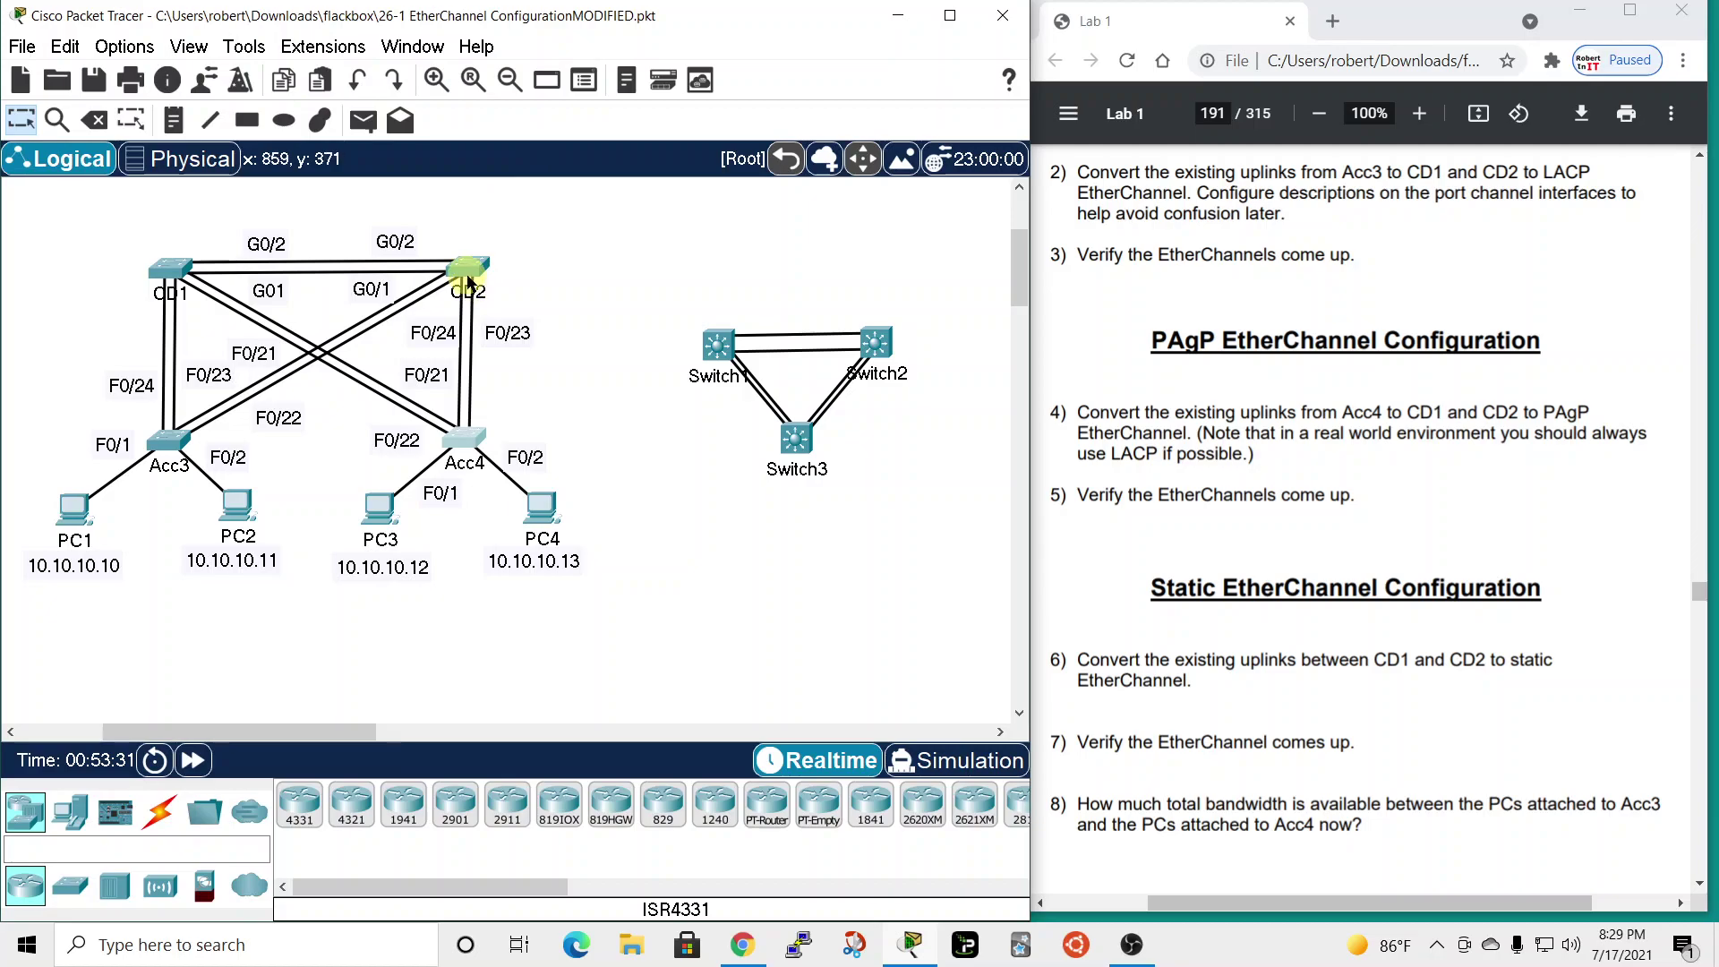
# - Open CD1's command line and leave interface configuration mode with end
pyautogui.click(168, 272)
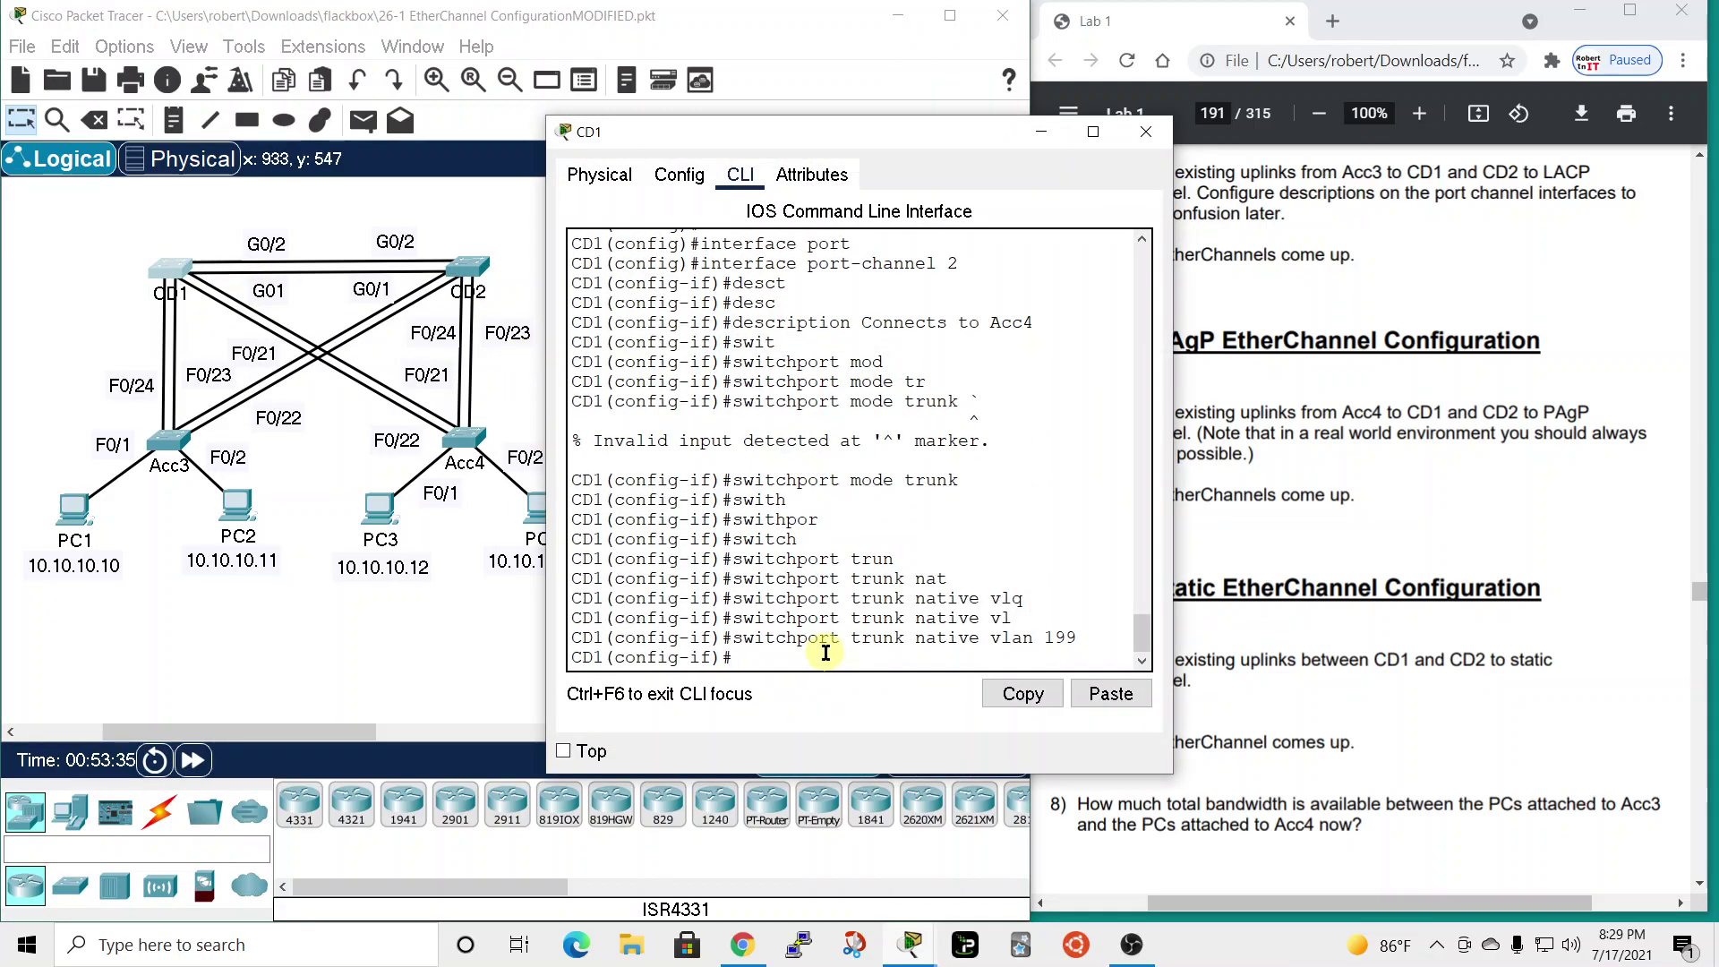
pyautogui.write('end')
pyautogui.press('Return')
pyautogui.press('Return')
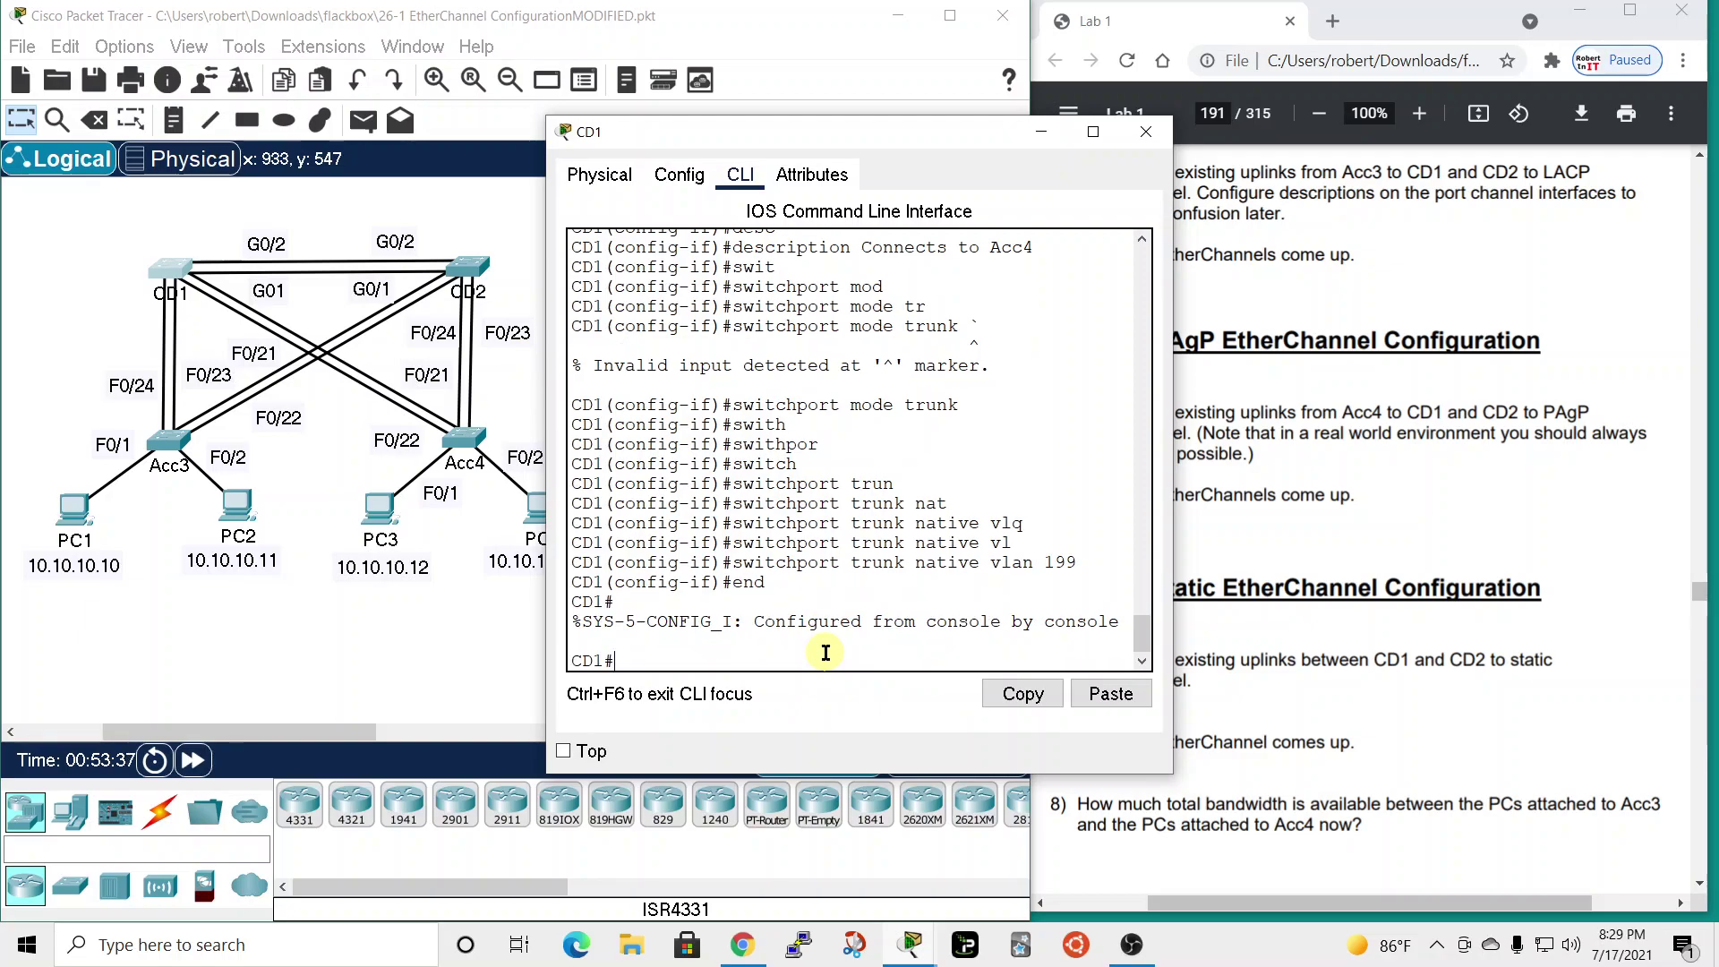
# - Verify CD1's port-channels and member ports with show etherchannel summary, and close its console window
pyautogui.write('sh eth')
pyautogui.press('Tab')
pyautogui.write('su')
pyautogui.press('Tab')
pyautogui.press('Return')
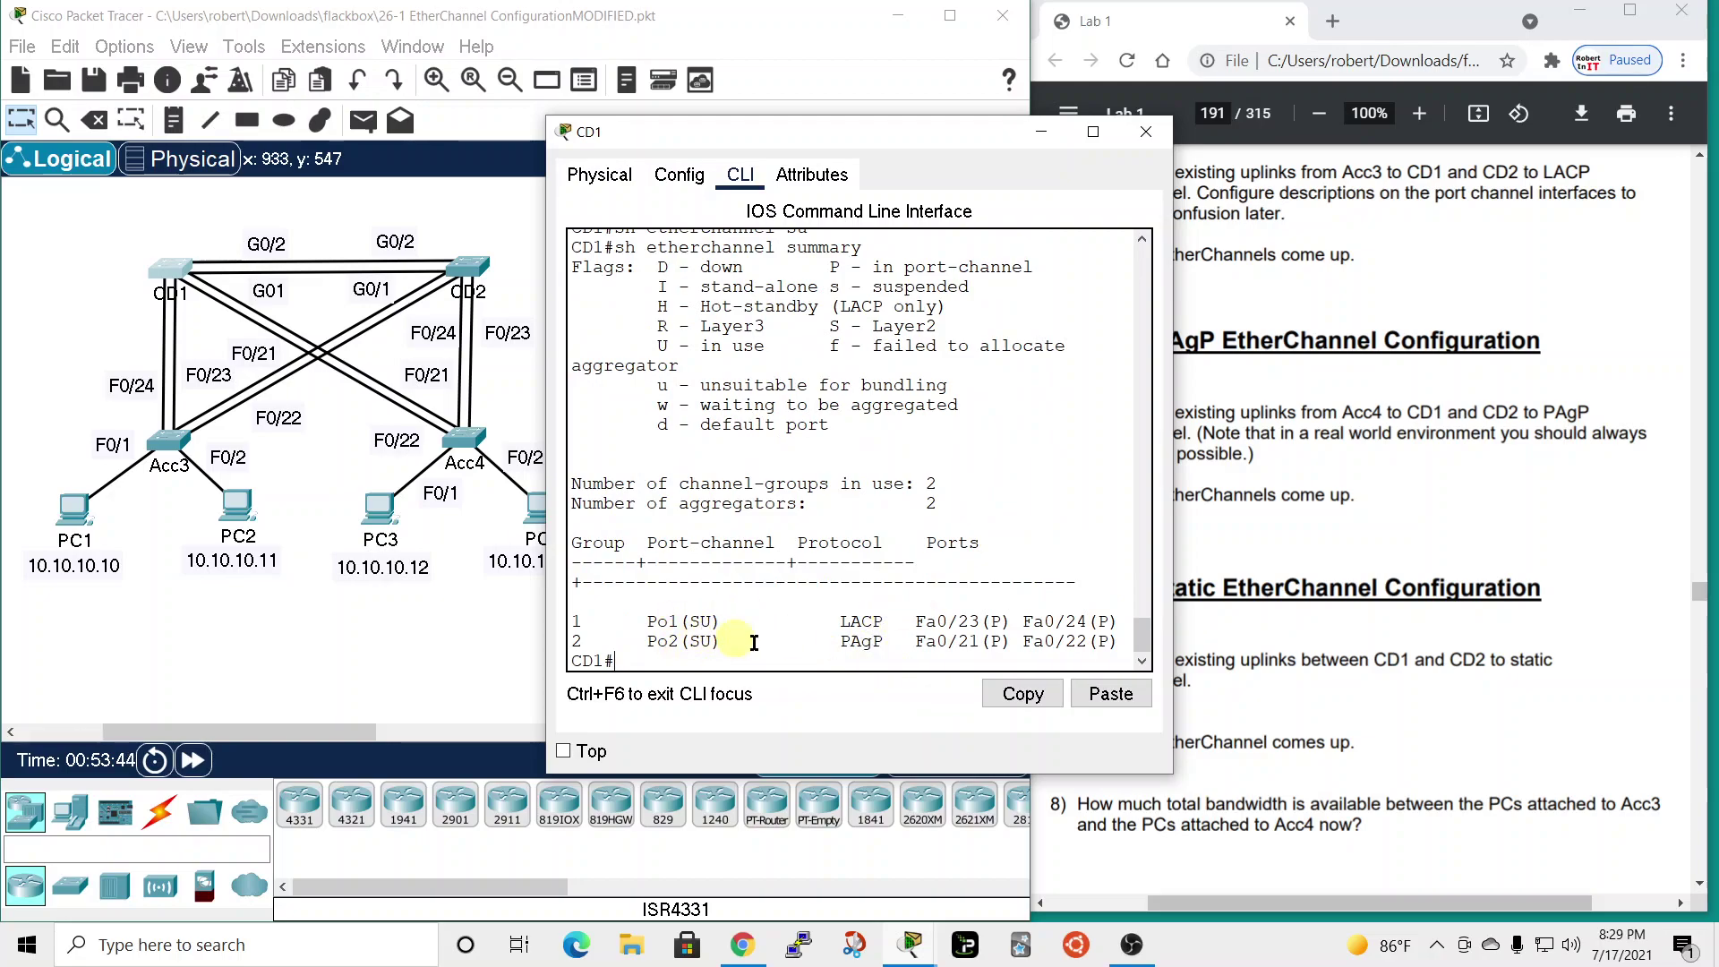
pyautogui.click(1145, 133)
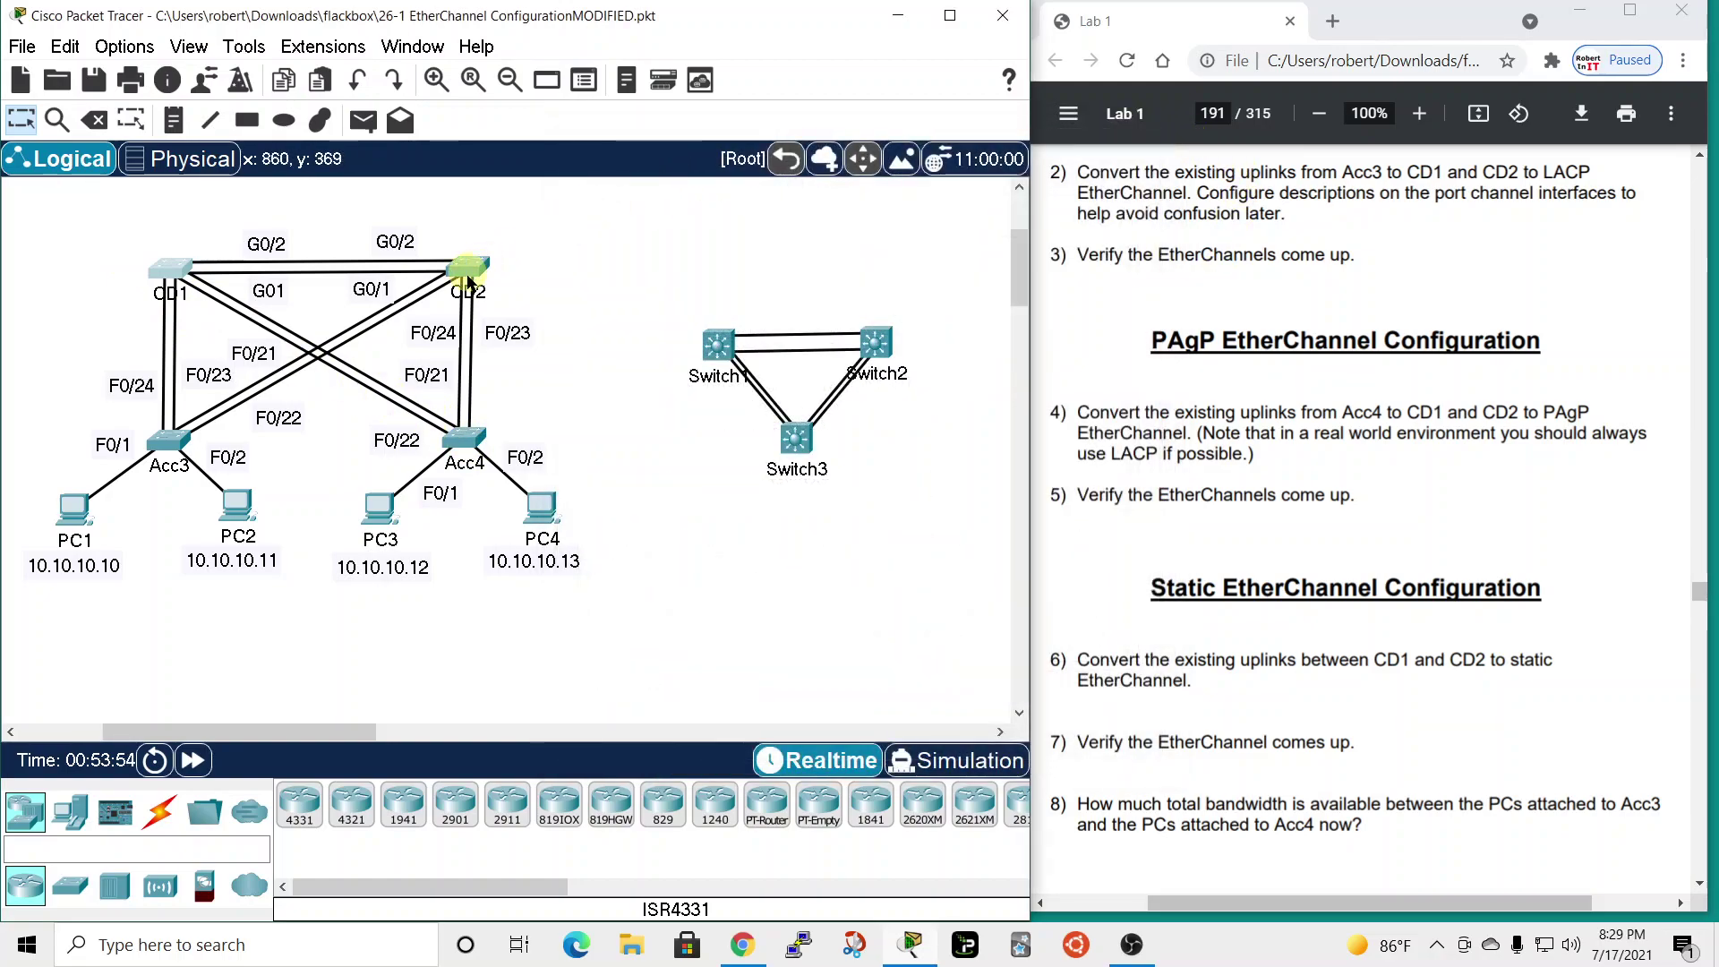
# - Open CD2's command line and end its configuration session
pyautogui.click(464, 266)
pyautogui.click(808, 659)
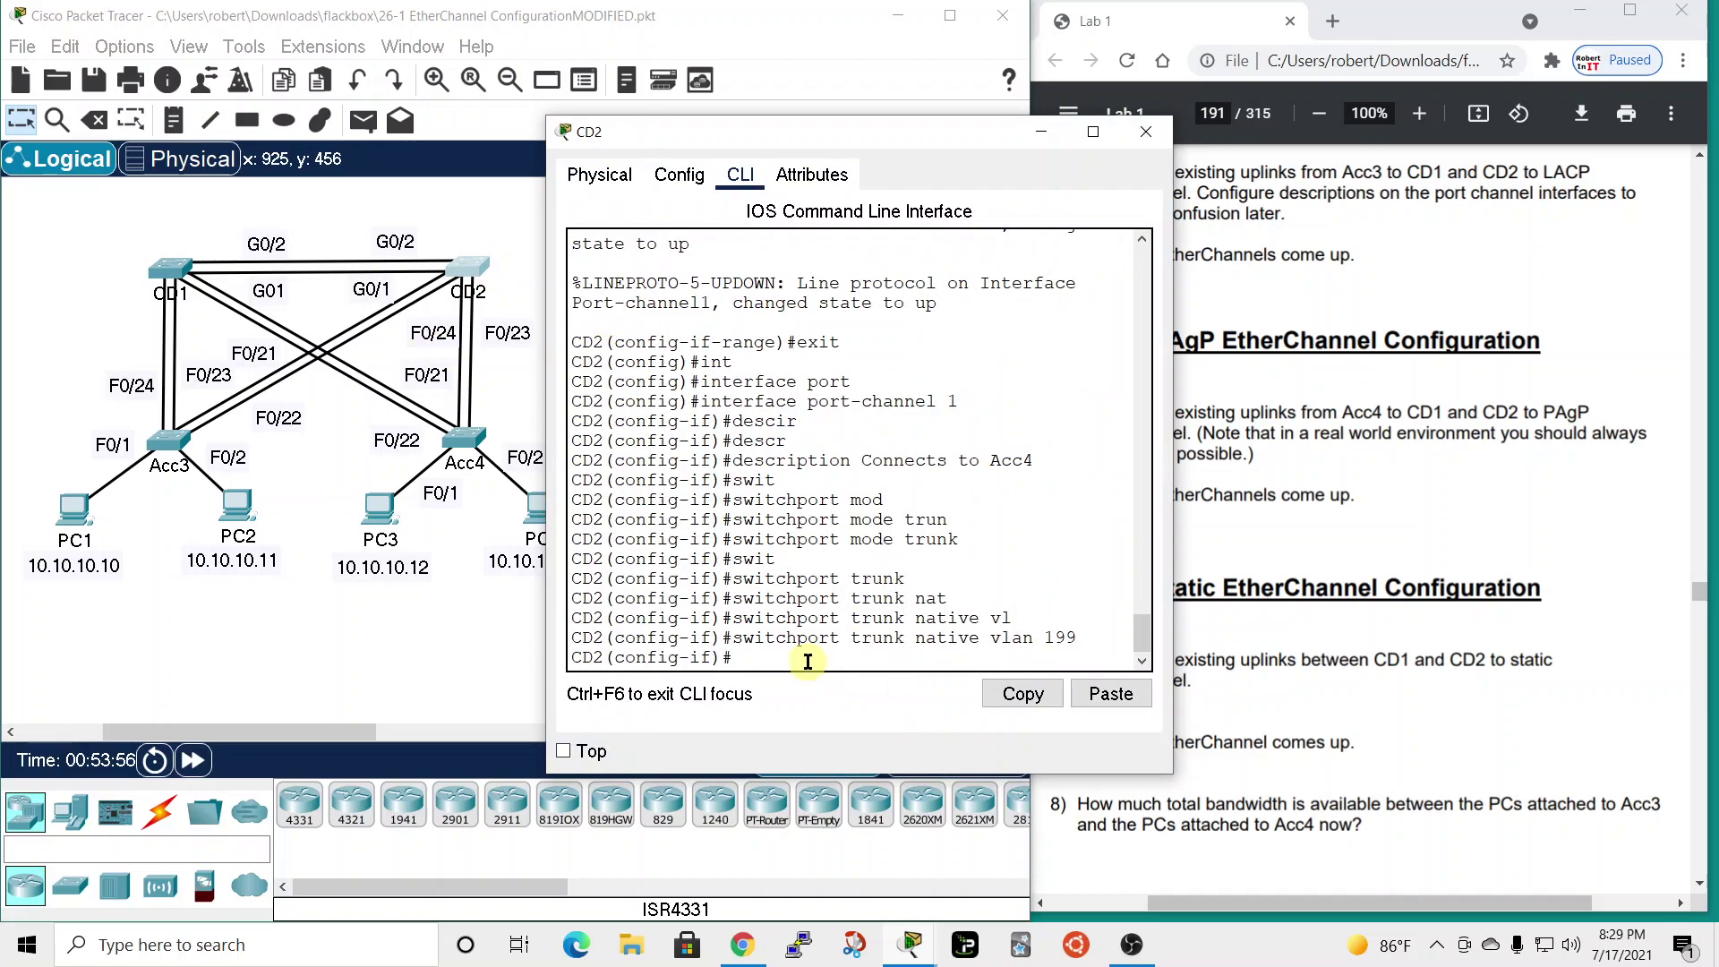
pyautogui.write('end')
pyautogui.press('Return')
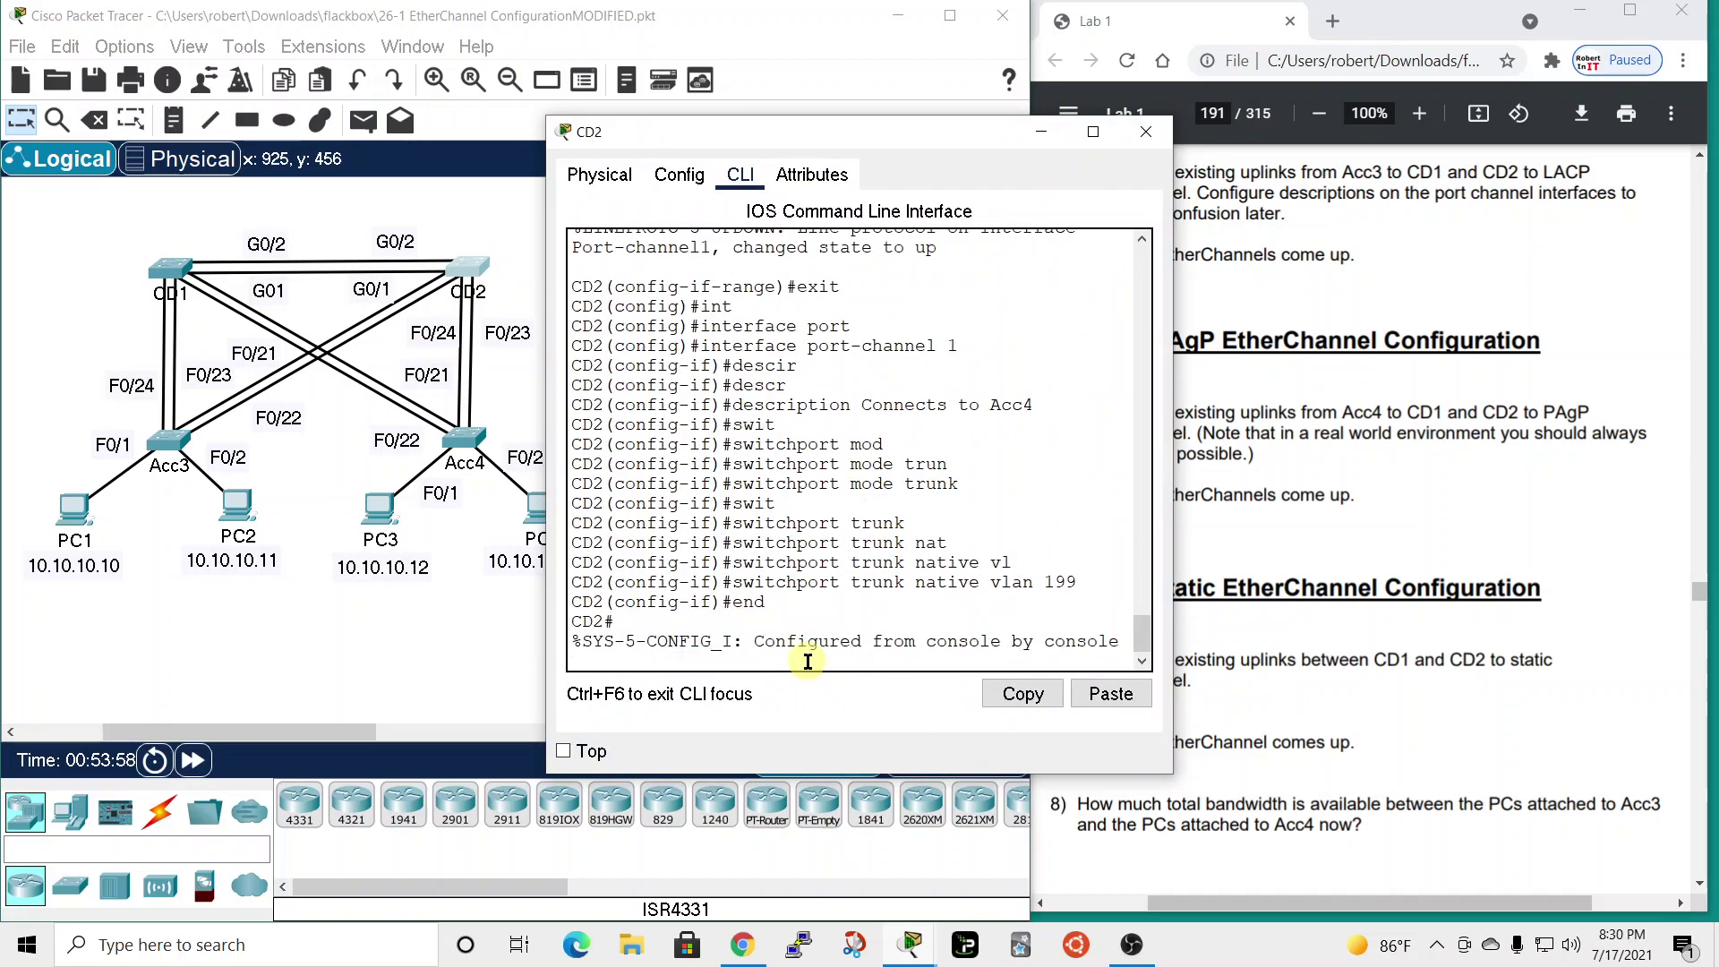
# - Run show etherchannel summary on CD2 to verify its port-channels, and close the console window
pyautogui.write('sho')
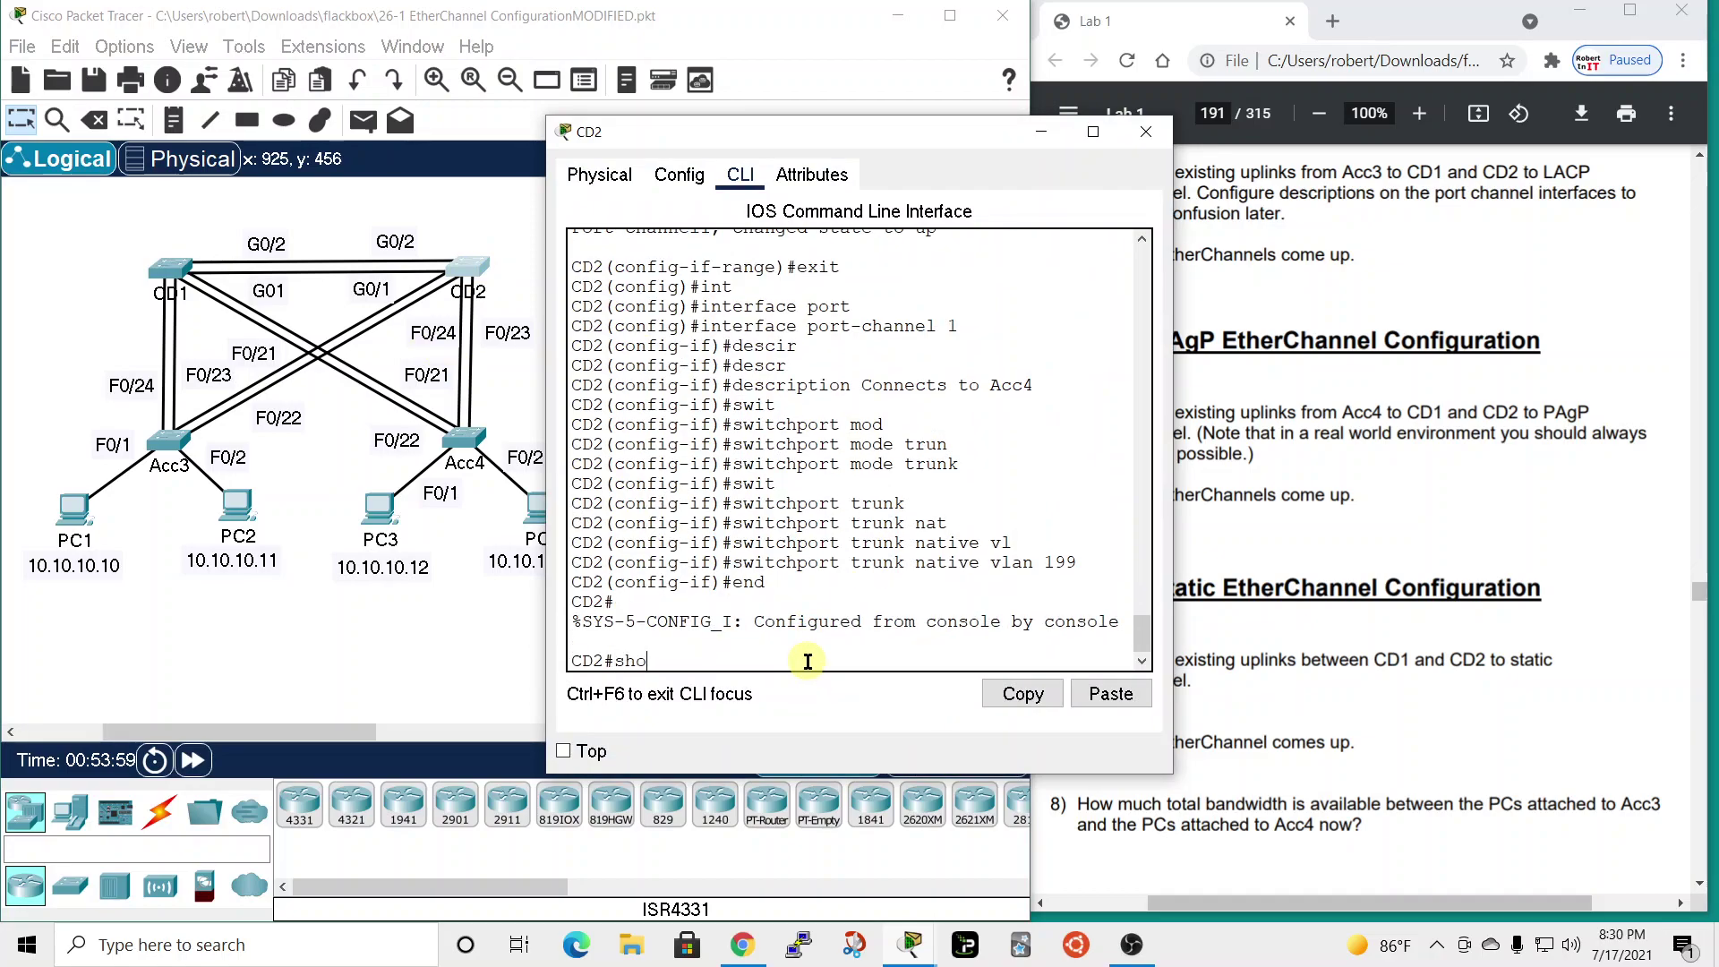
pyautogui.write('w ethe')
pyautogui.press('Tab')
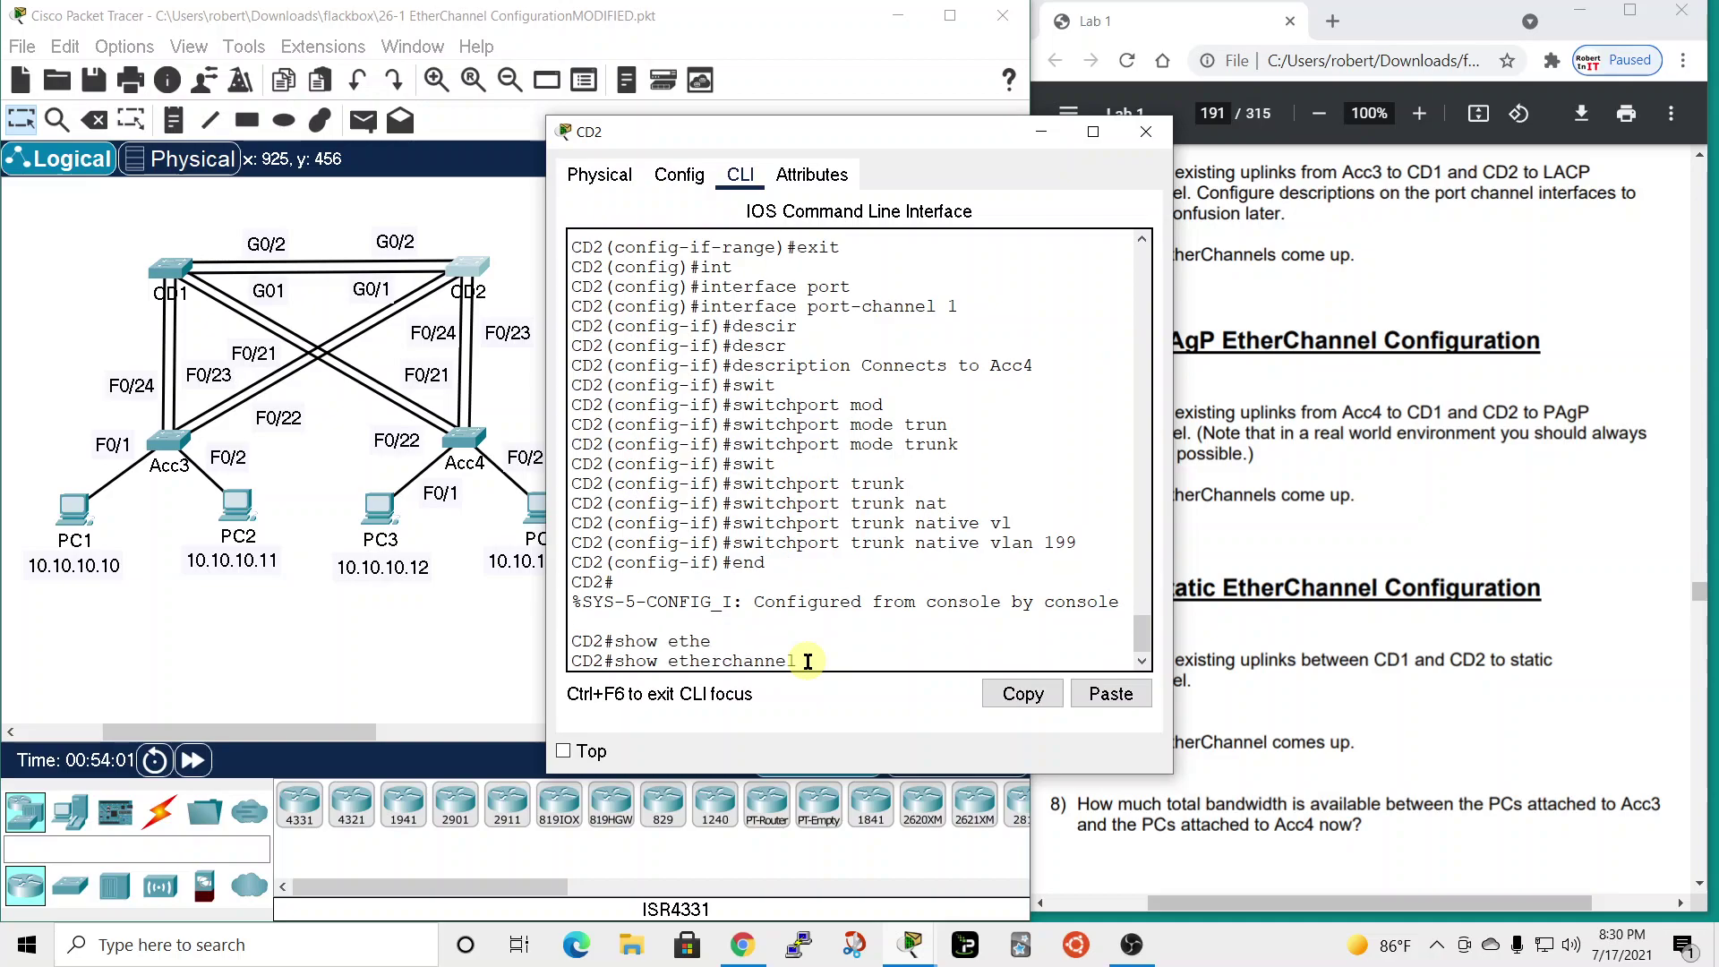
pyautogui.write('su')
pyautogui.press('Tab')
pyautogui.press('Return')
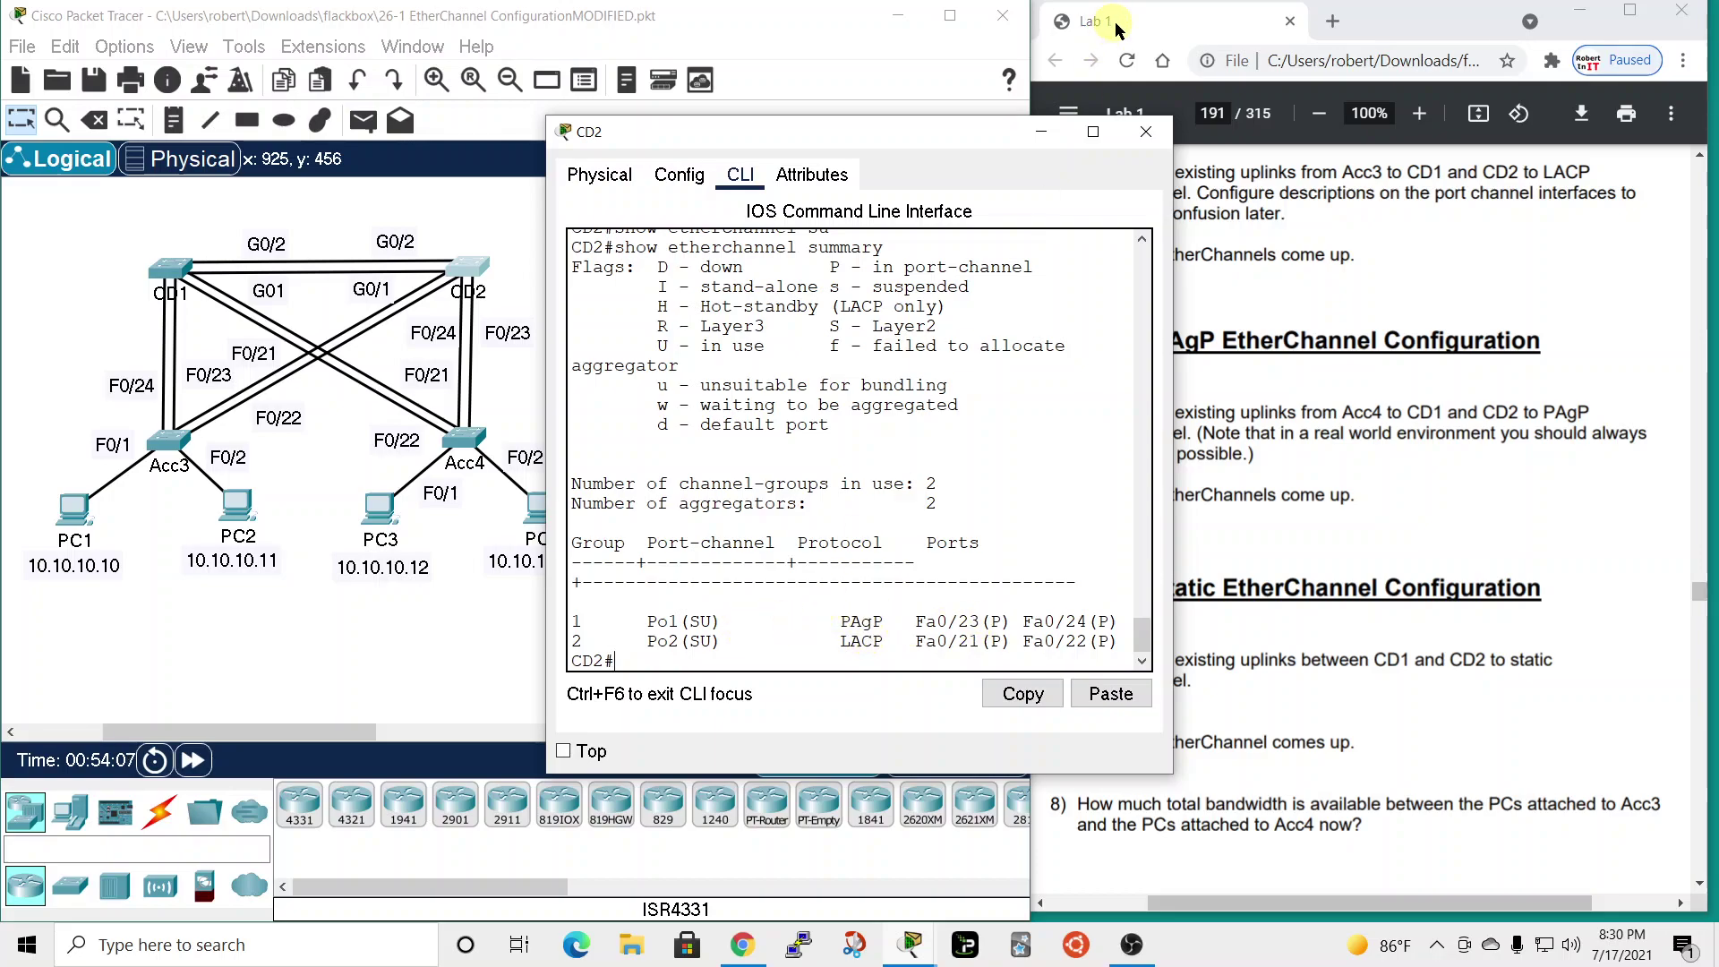
pyautogui.click(1146, 135)
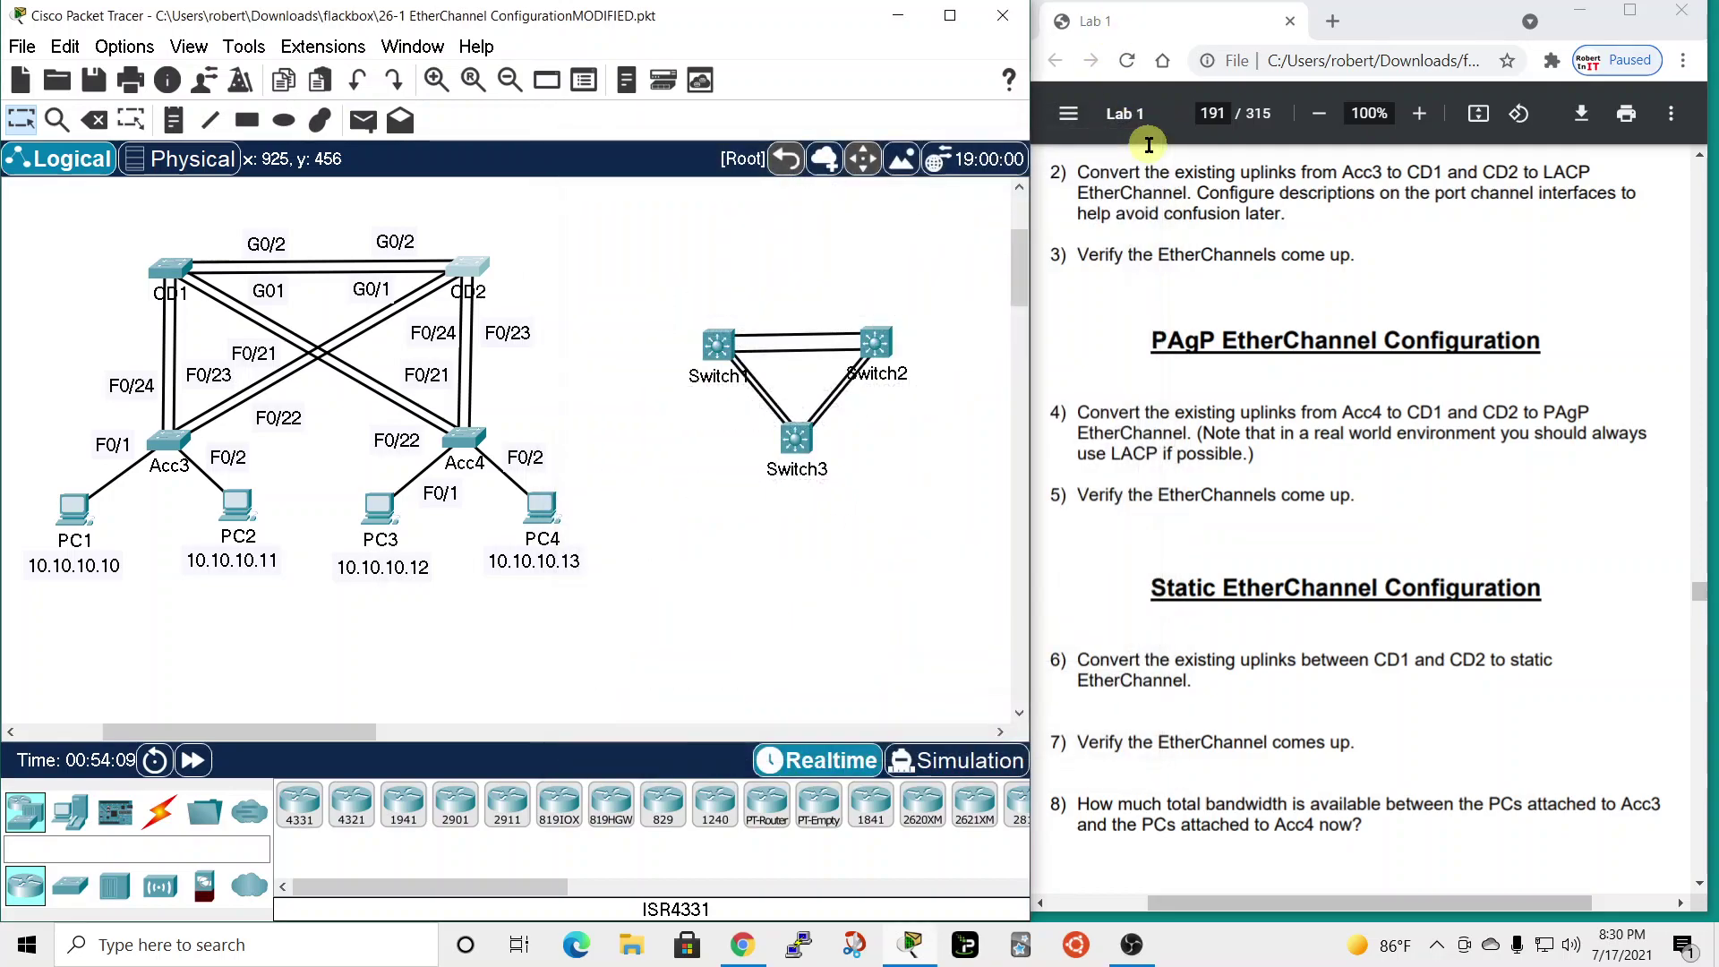
# - Reopen CD1's command line and enter global configuration mode with conf t for the static EtherChannel task
pyautogui.scroll(-3, 1276, 546)
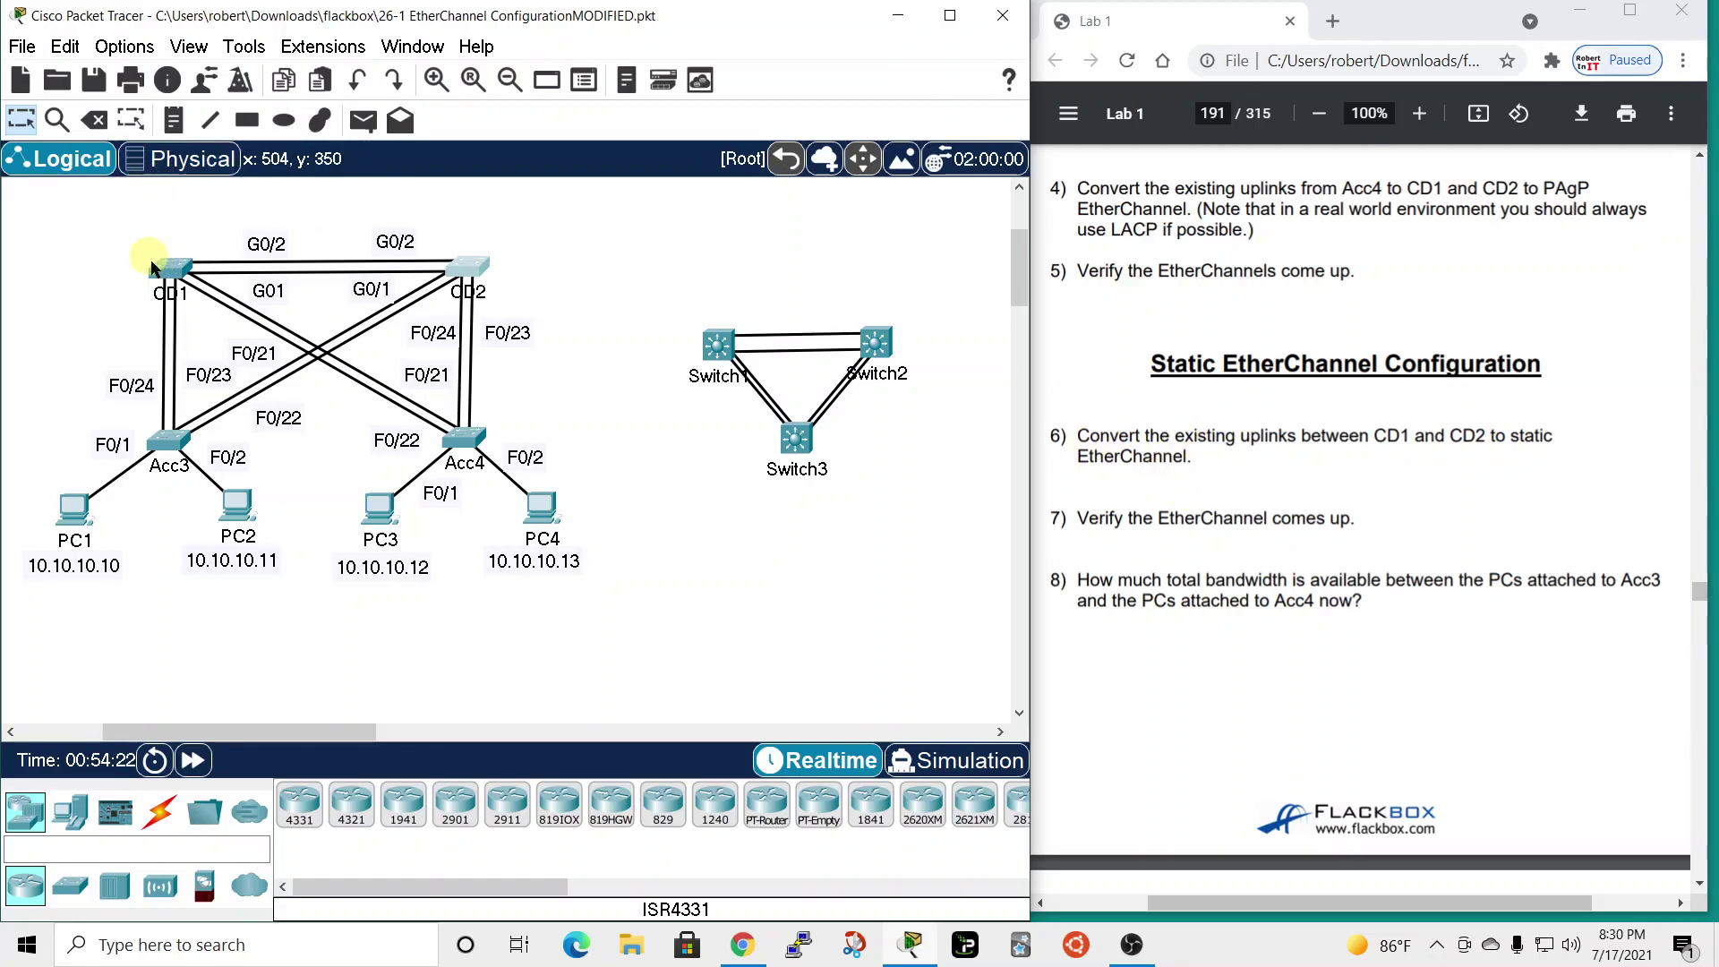
pyautogui.click(175, 277)
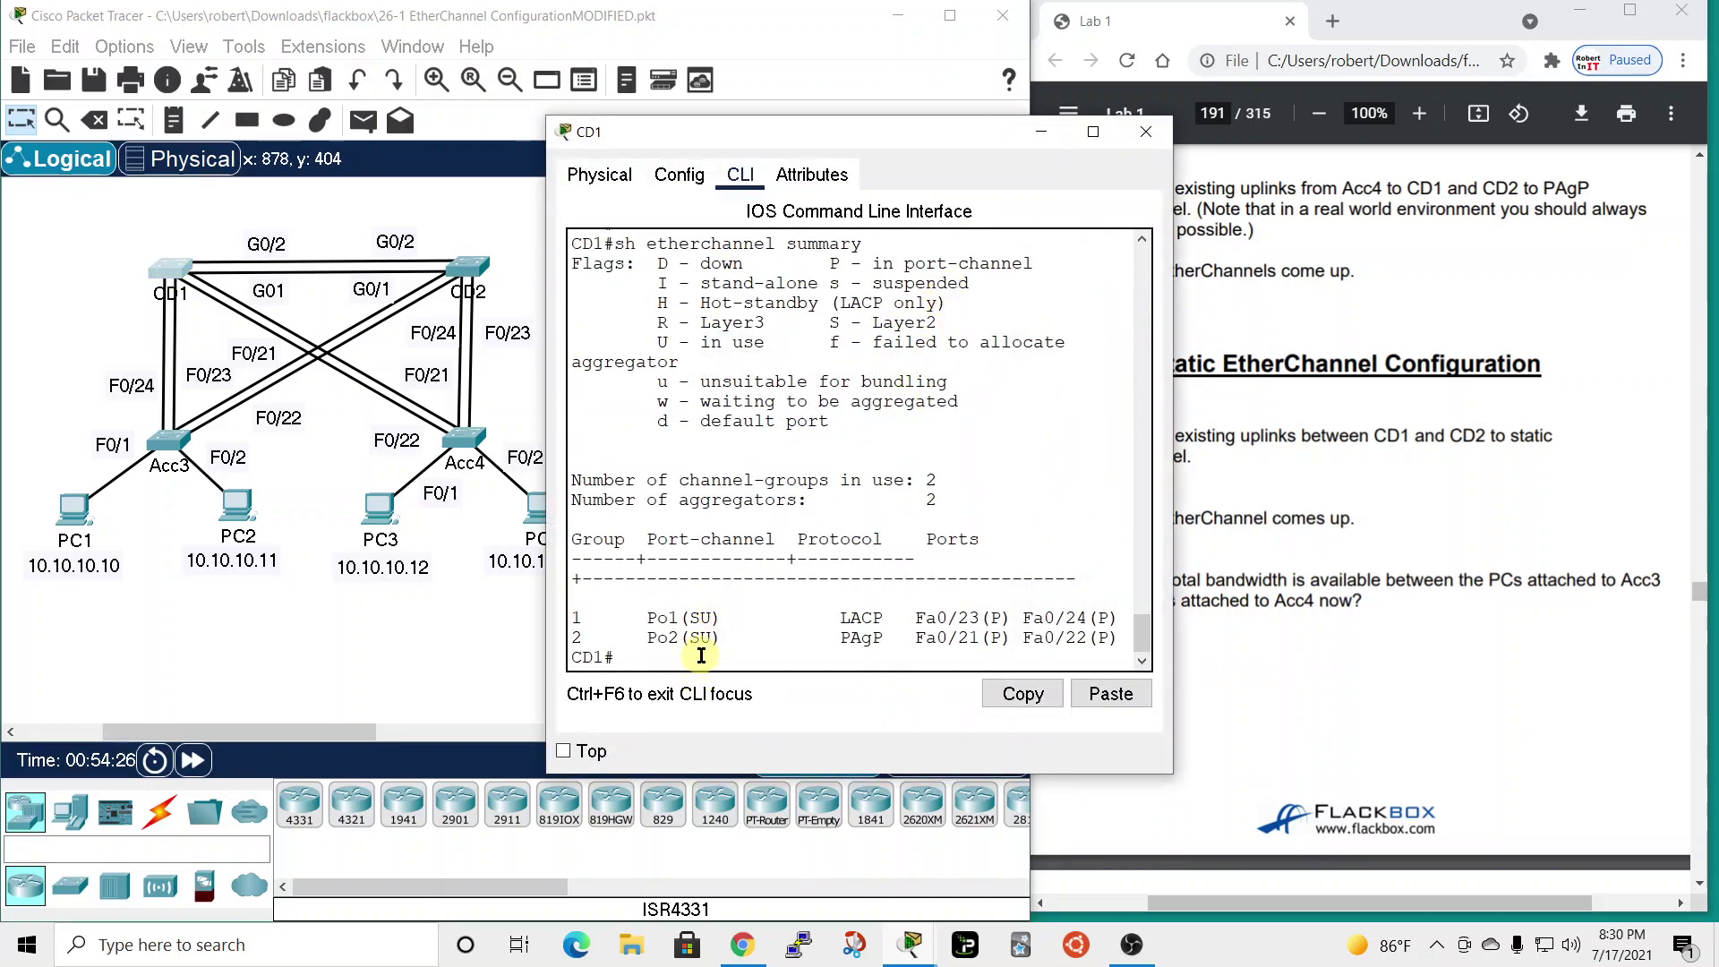
pyautogui.write('conf t')
pyautogui.press('Return')
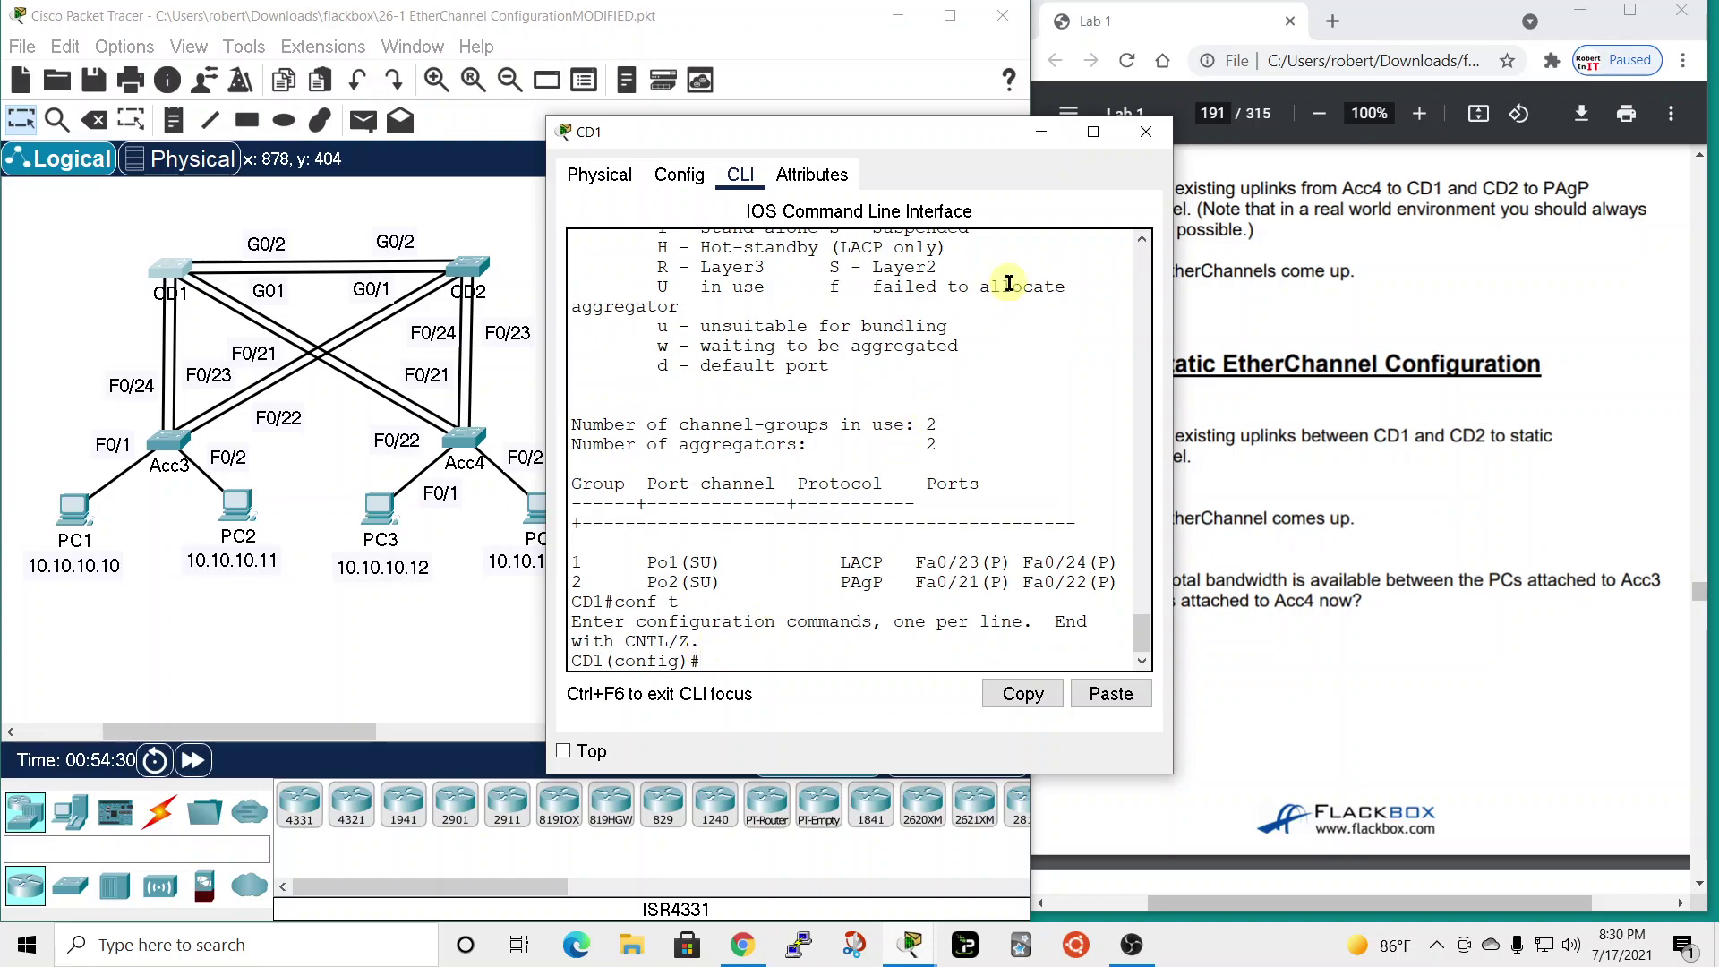
# - Enter interface range gigabitEthernet 0/1 - 2 on CD1
pyautogui.write('int')
pyautogui.press('Tab')
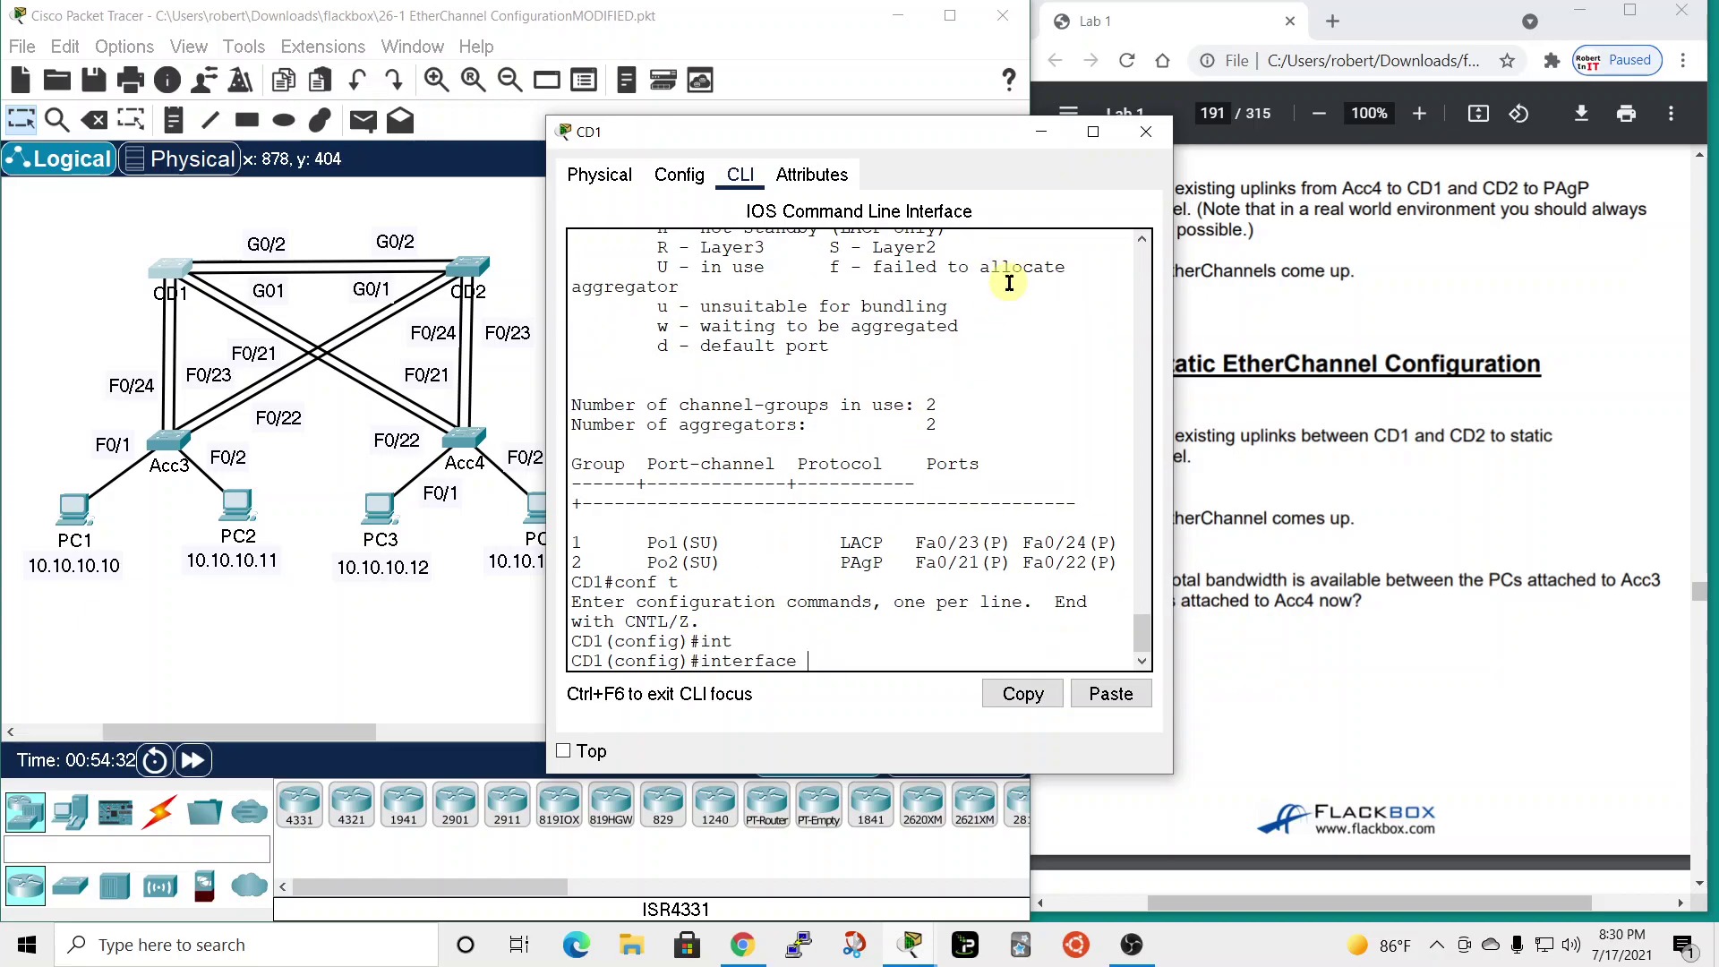
pyautogui.write('ran')
pyautogui.press('Tab')
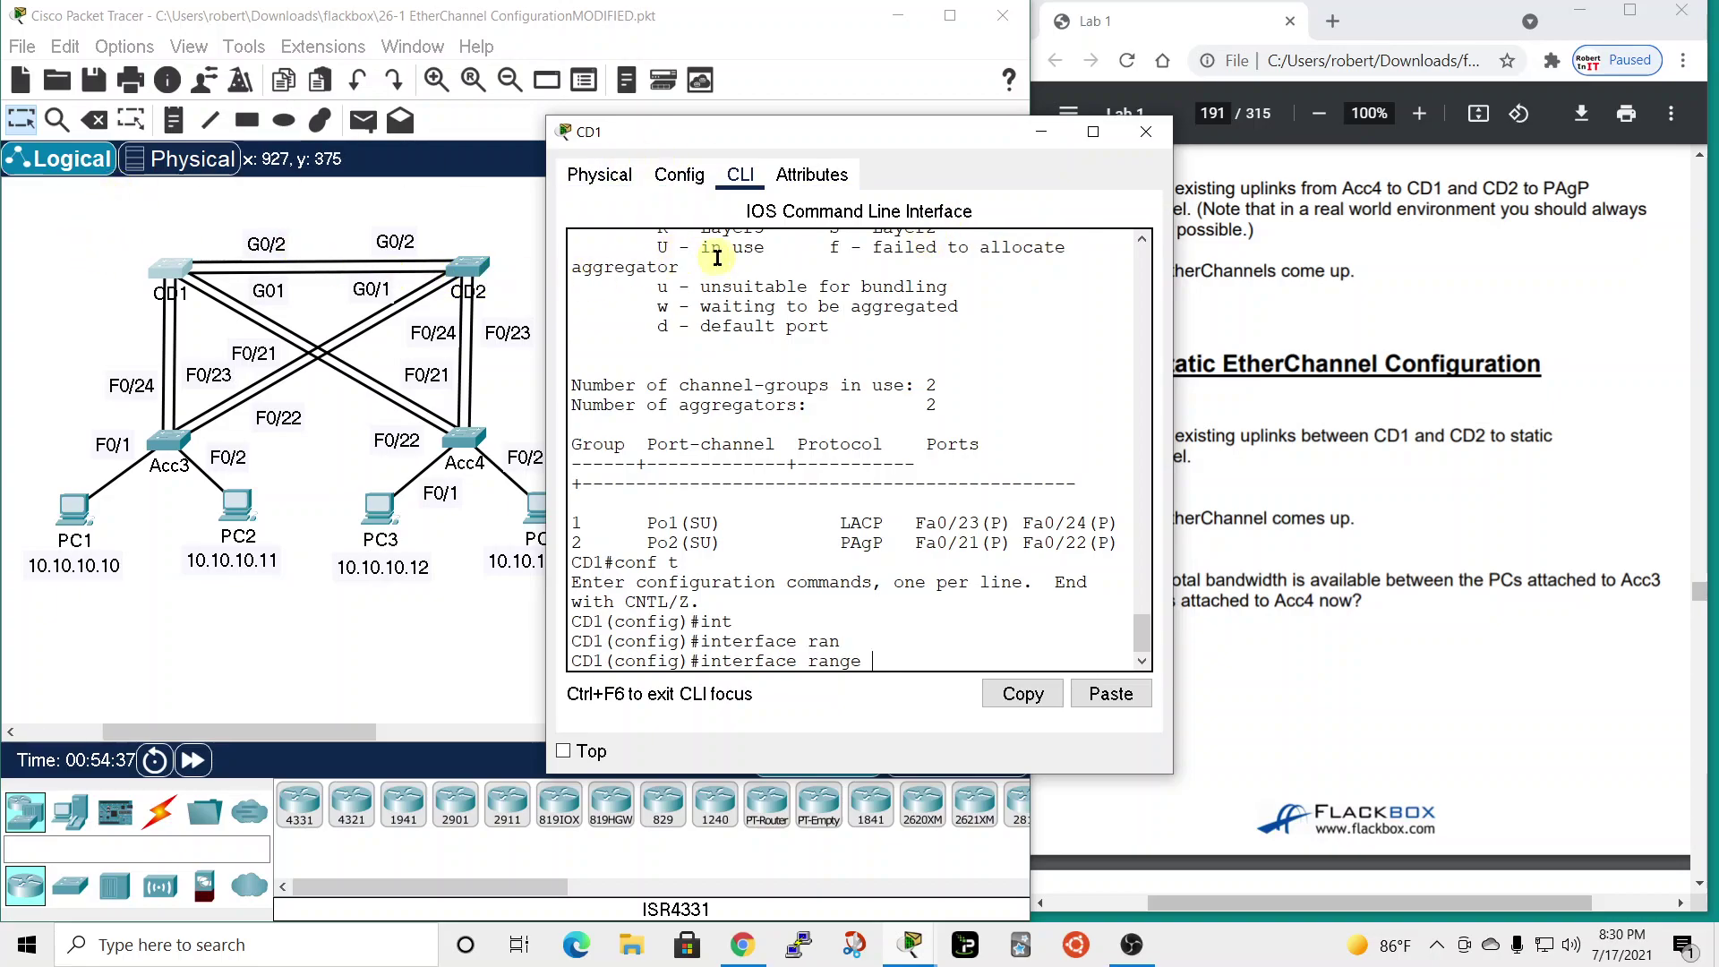
pyautogui.write('gi')
pyautogui.press('Tab')
pyautogui.write('0')
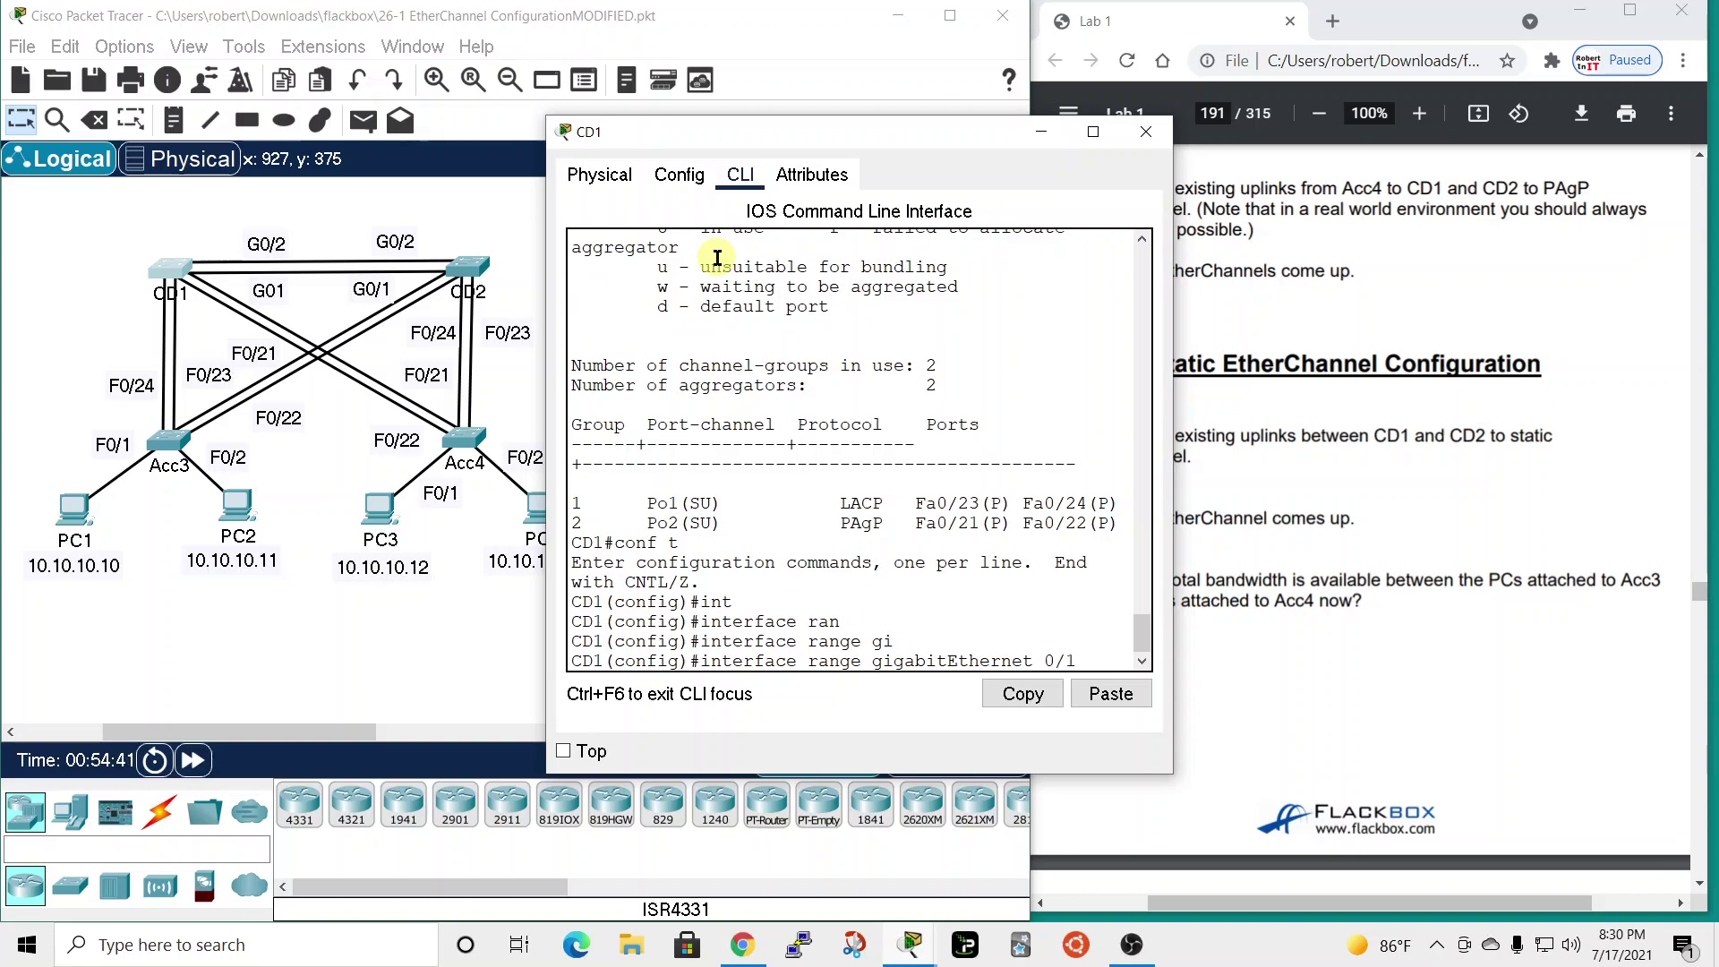
pyautogui.write('/1 - 2')
pyautogui.press('Return')
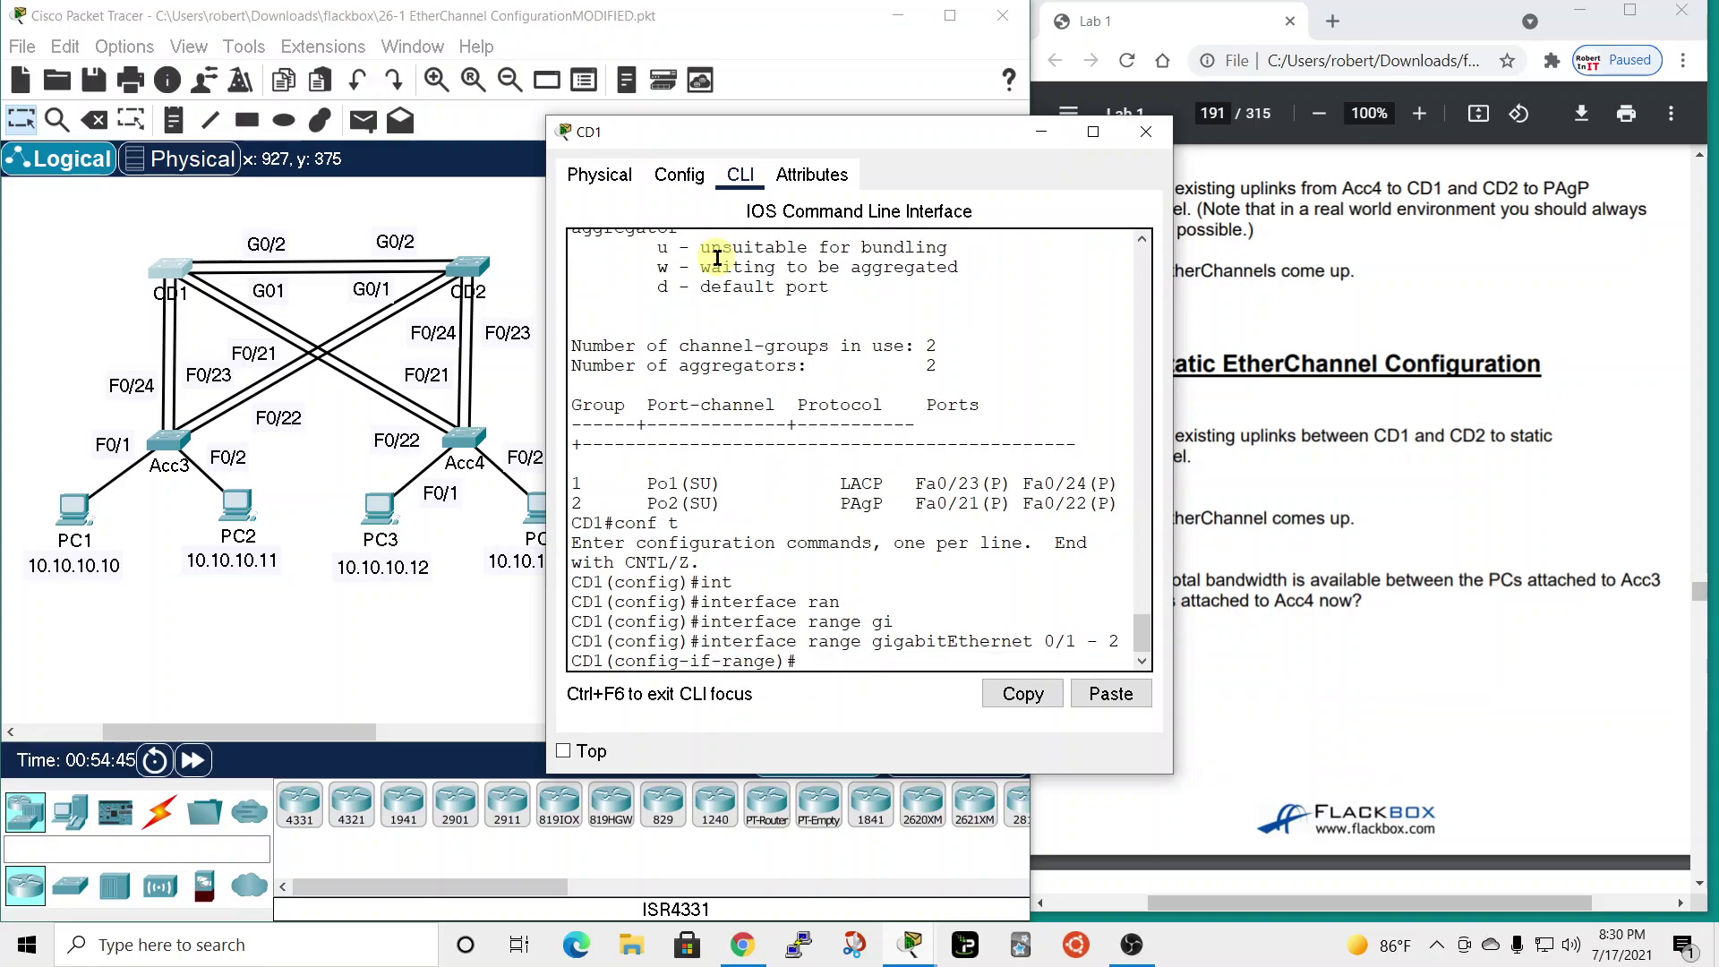
# - Bundle CD1's selected gigabit interfaces into a static EtherChannel with channel-group 3 mode on
pyautogui.write('channel-g')
pyautogui.press('Tab')
pyautogui.write('mo')
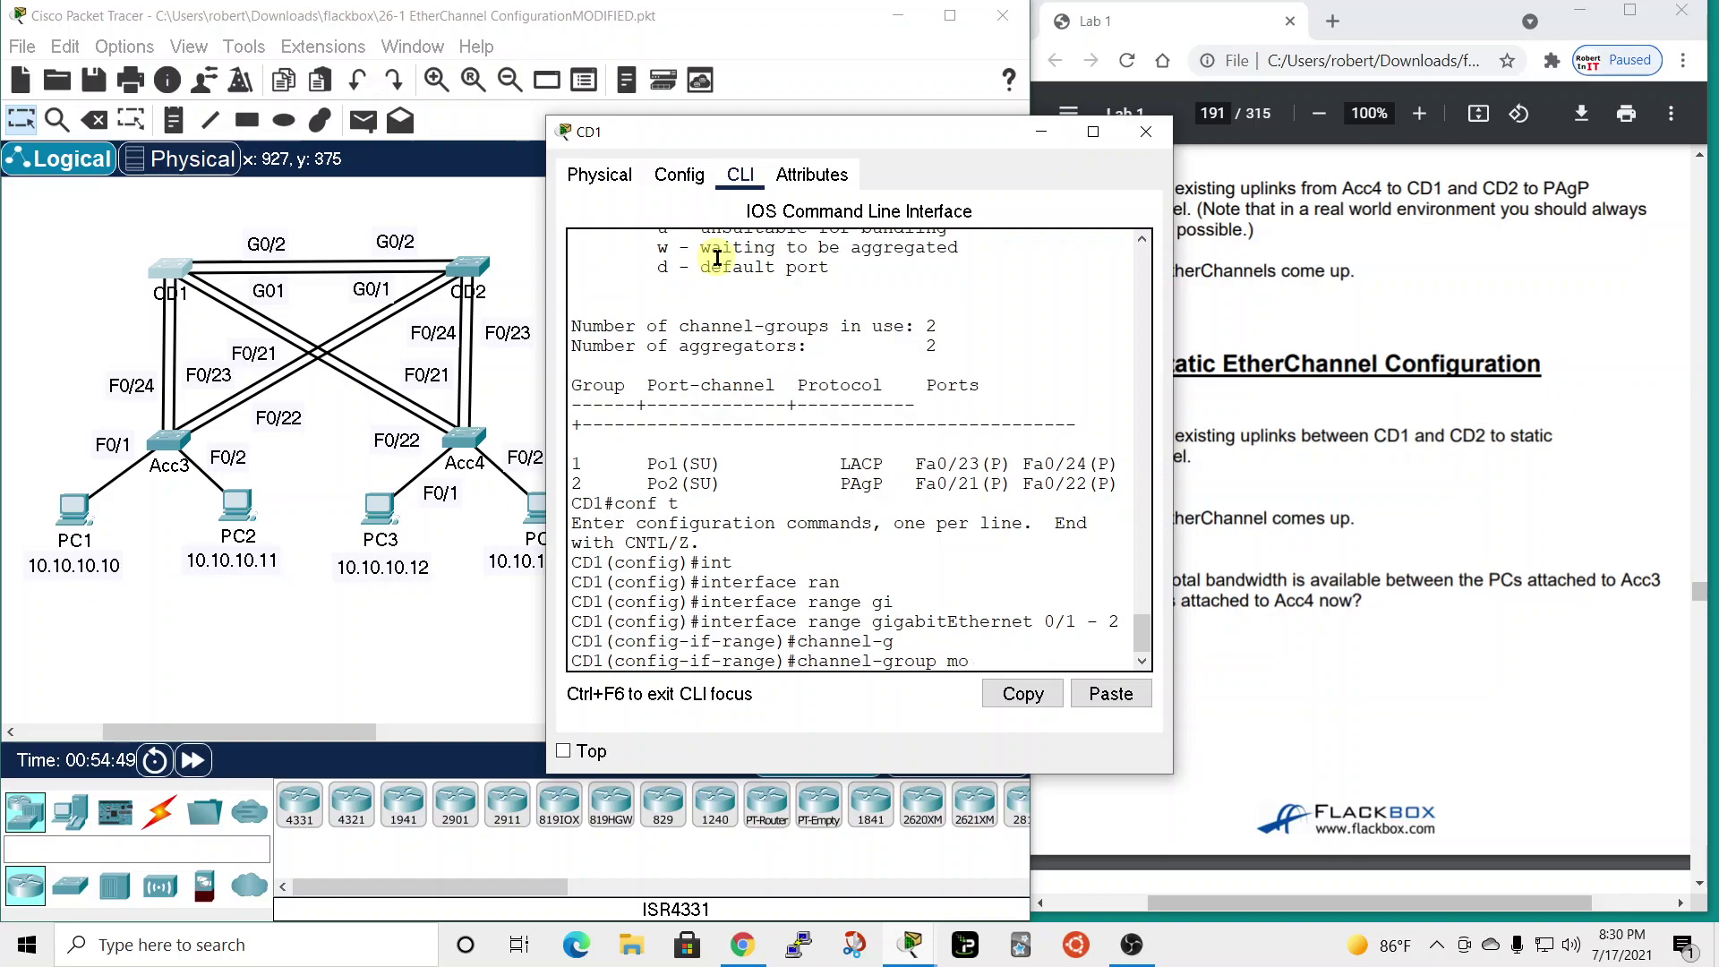
pyautogui.press('BackSpace')
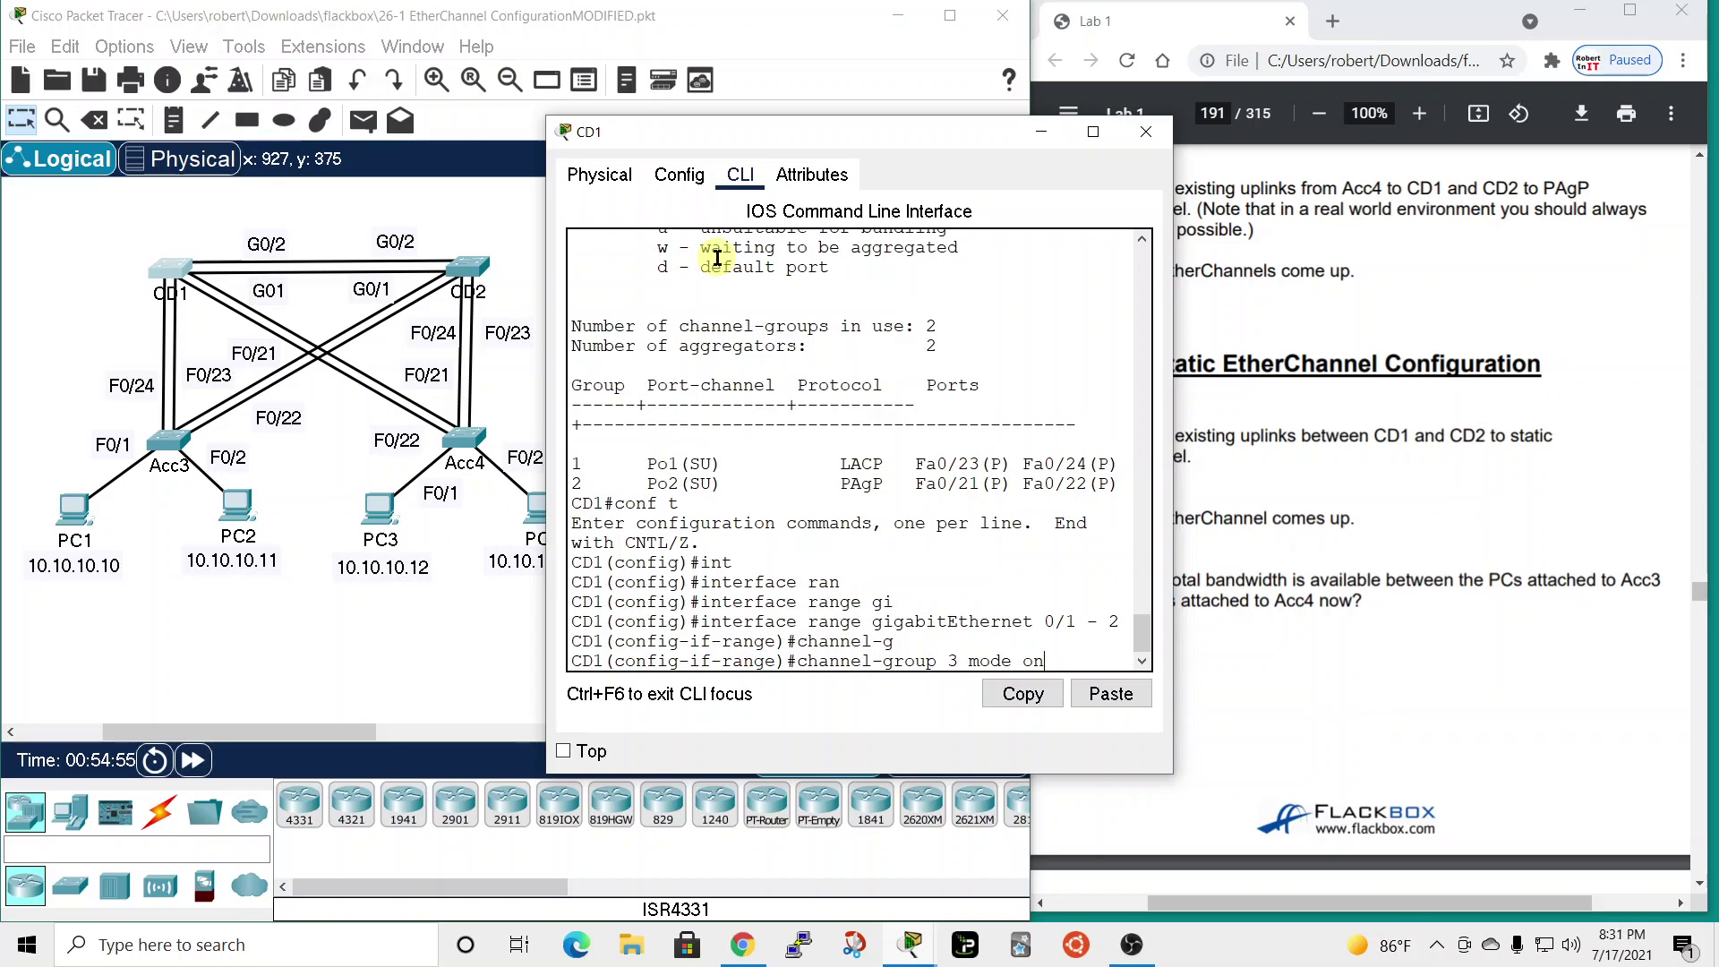
pyautogui.press('Return')
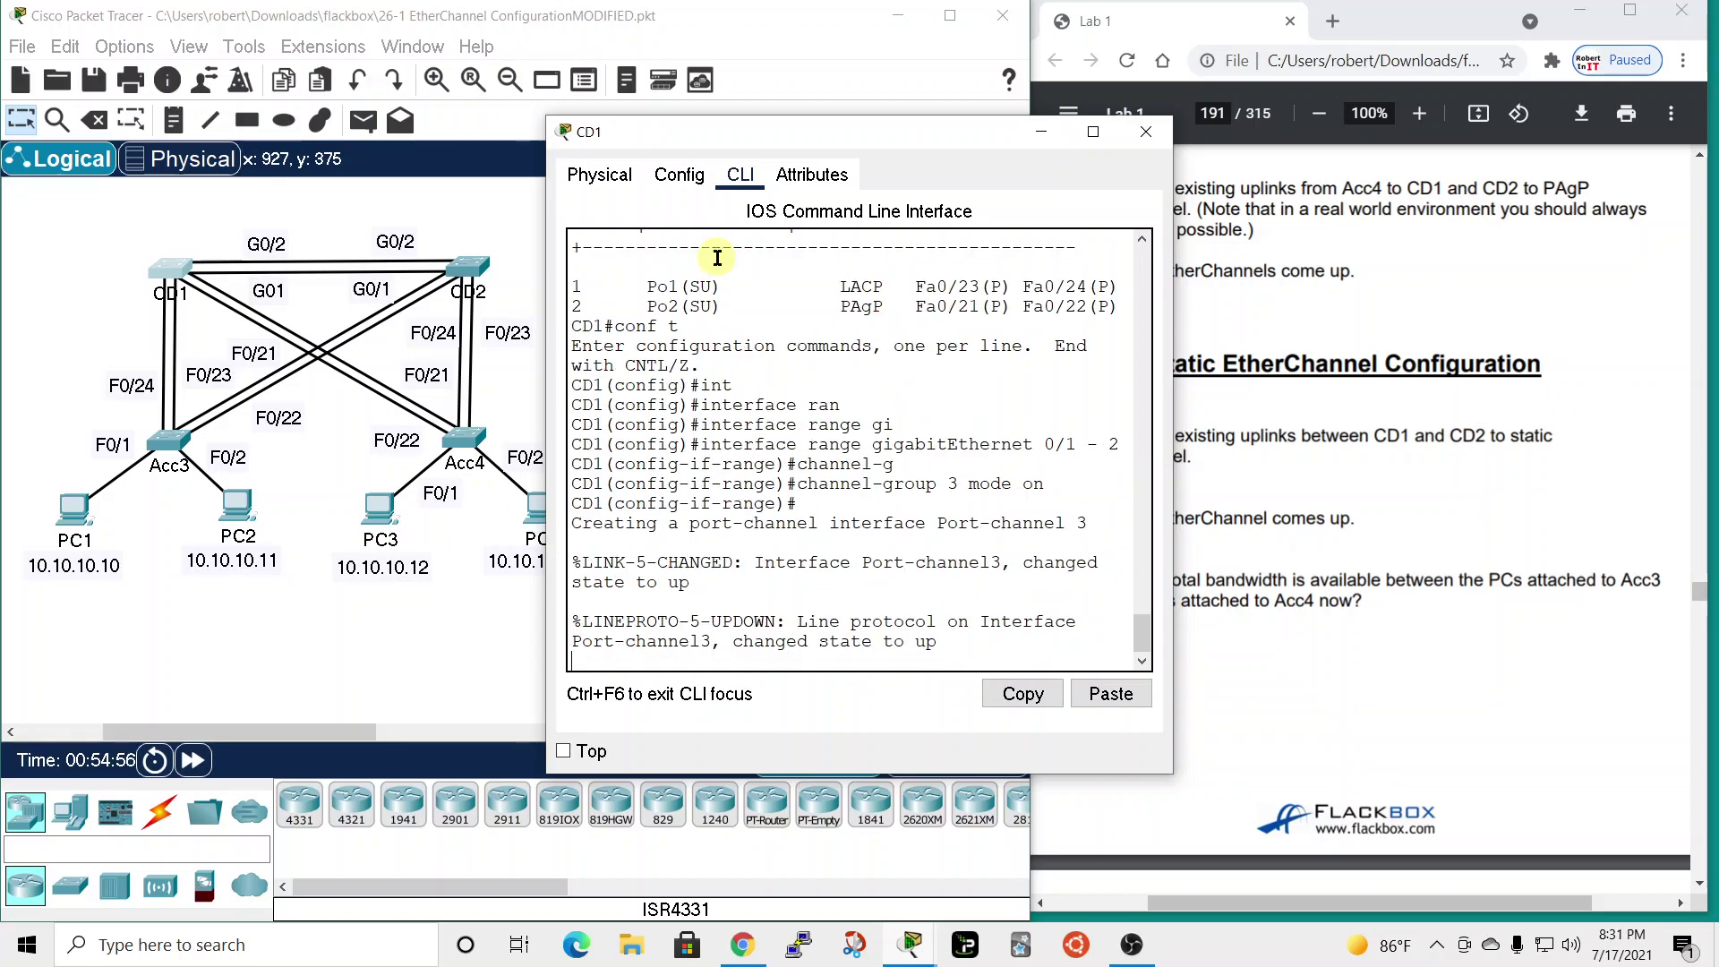
# - Exit CD1's interface range and enter interface port-channel 3
pyautogui.press('Return')
pyautogui.write('exi')
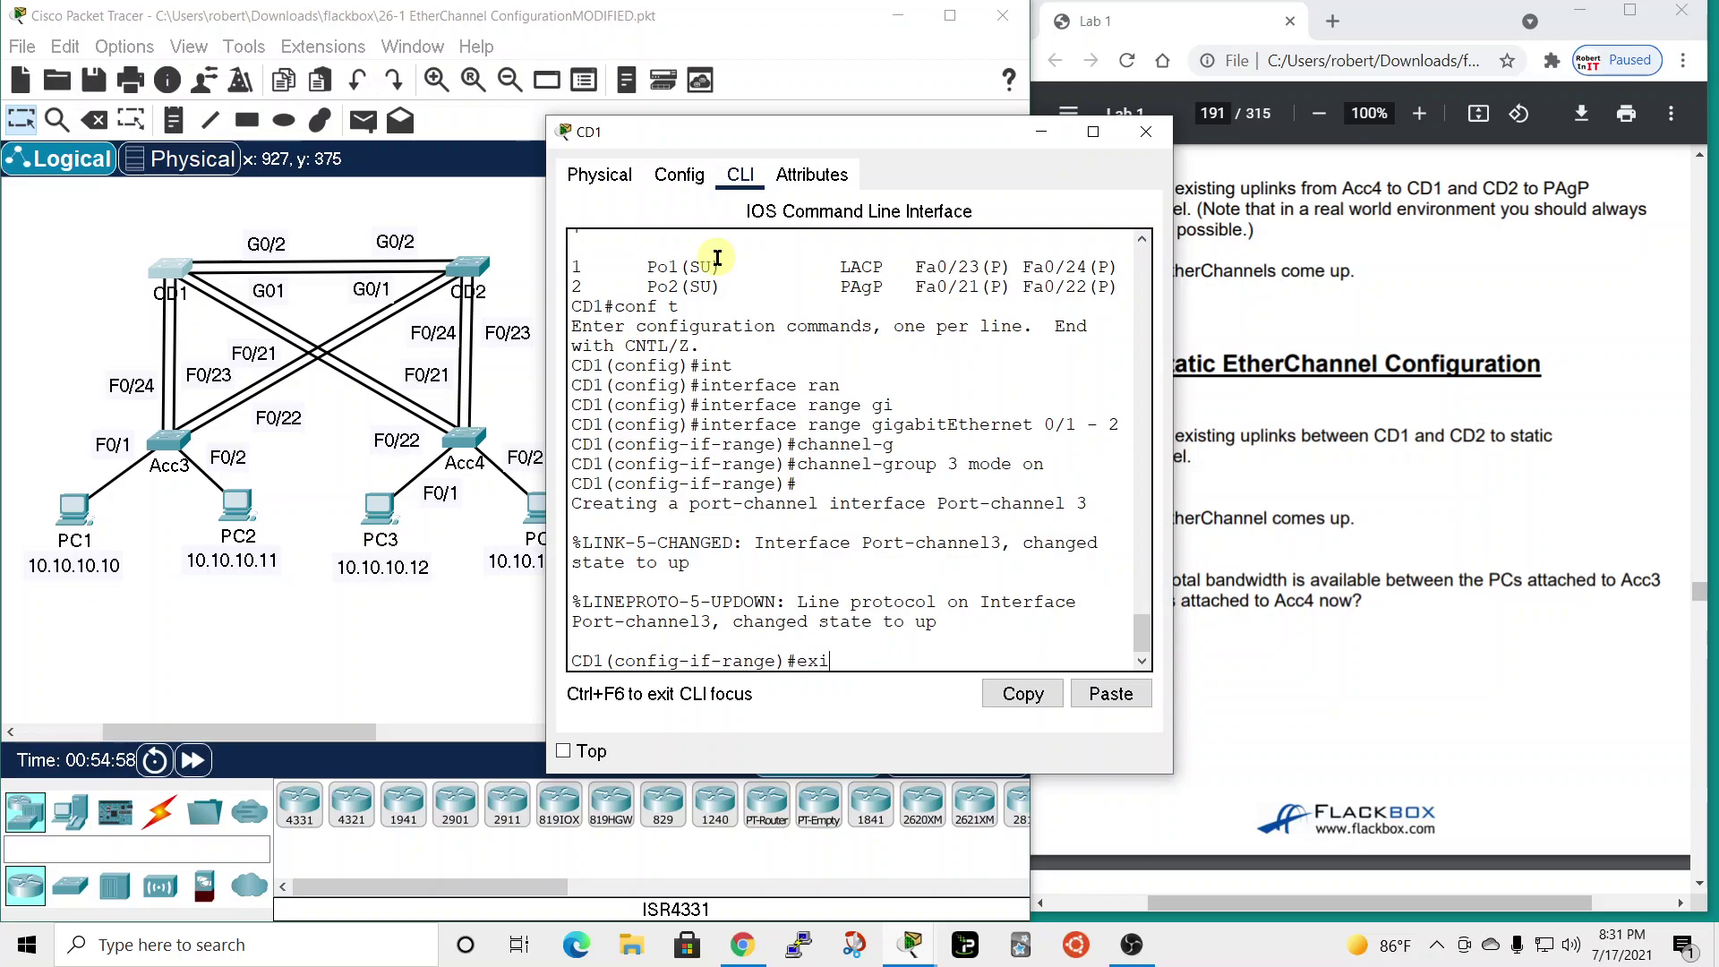
pyautogui.write('t')
pyautogui.press('Return')
pyautogui.write('int')
pyautogui.press('Tab')
pyautogui.write('port')
pyautogui.press('Tab')
pyautogui.write('-channel 3')
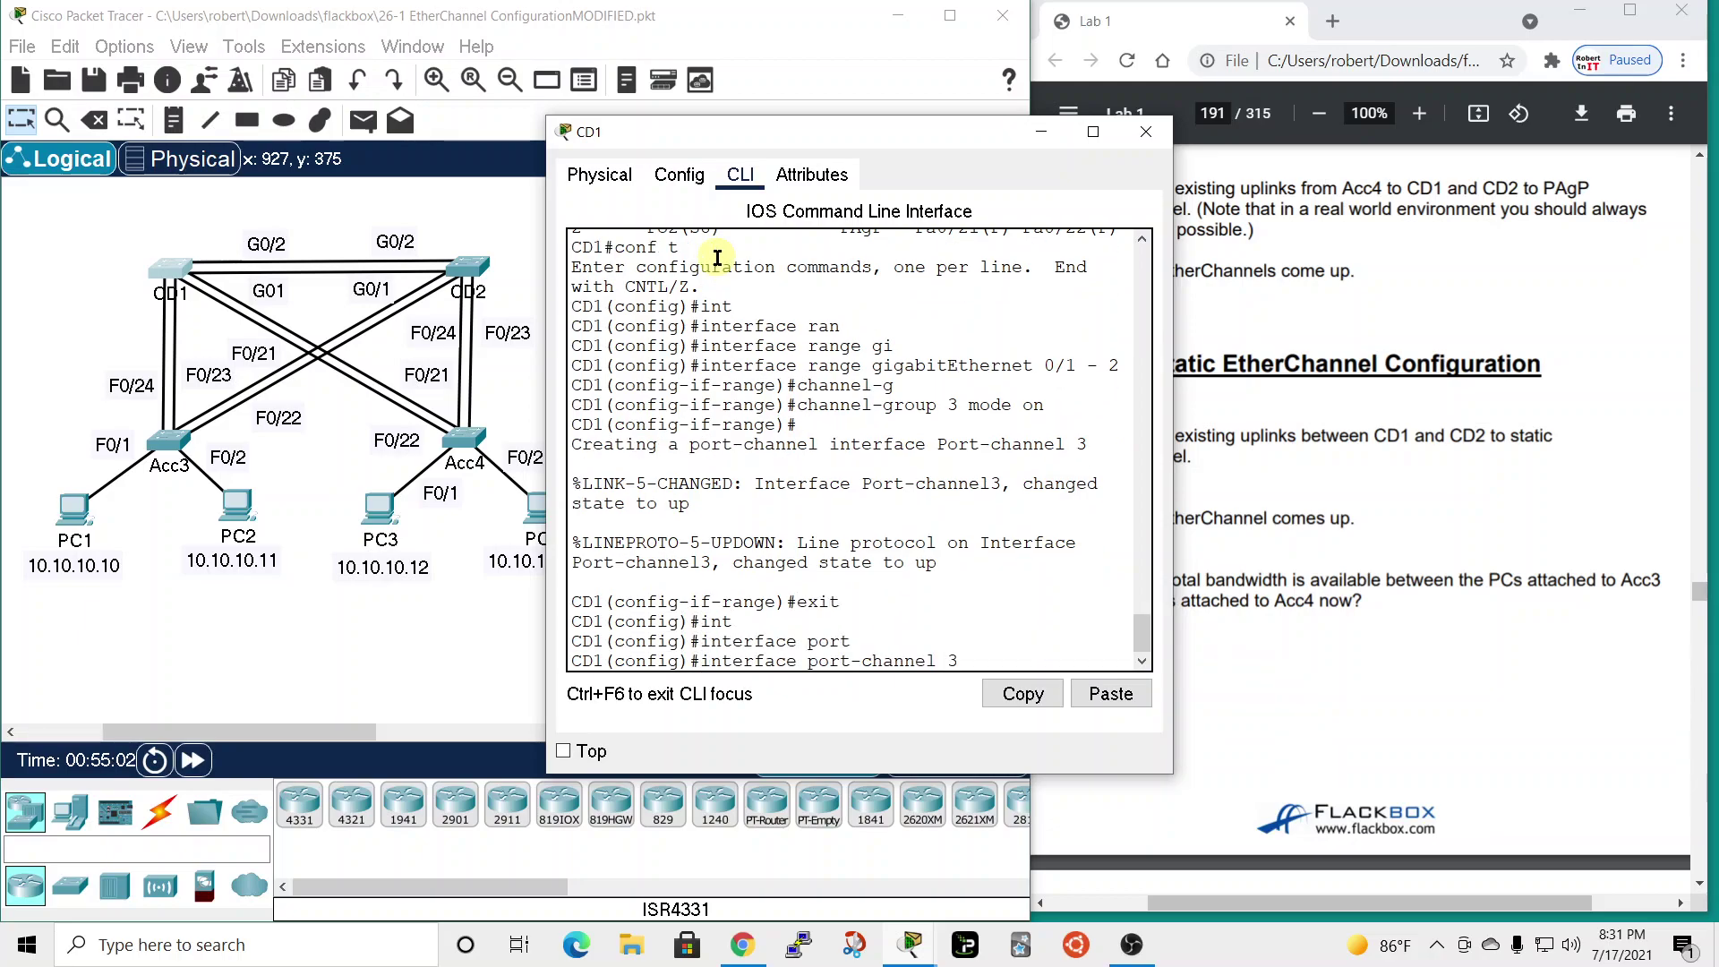
pyautogui.press('Return')
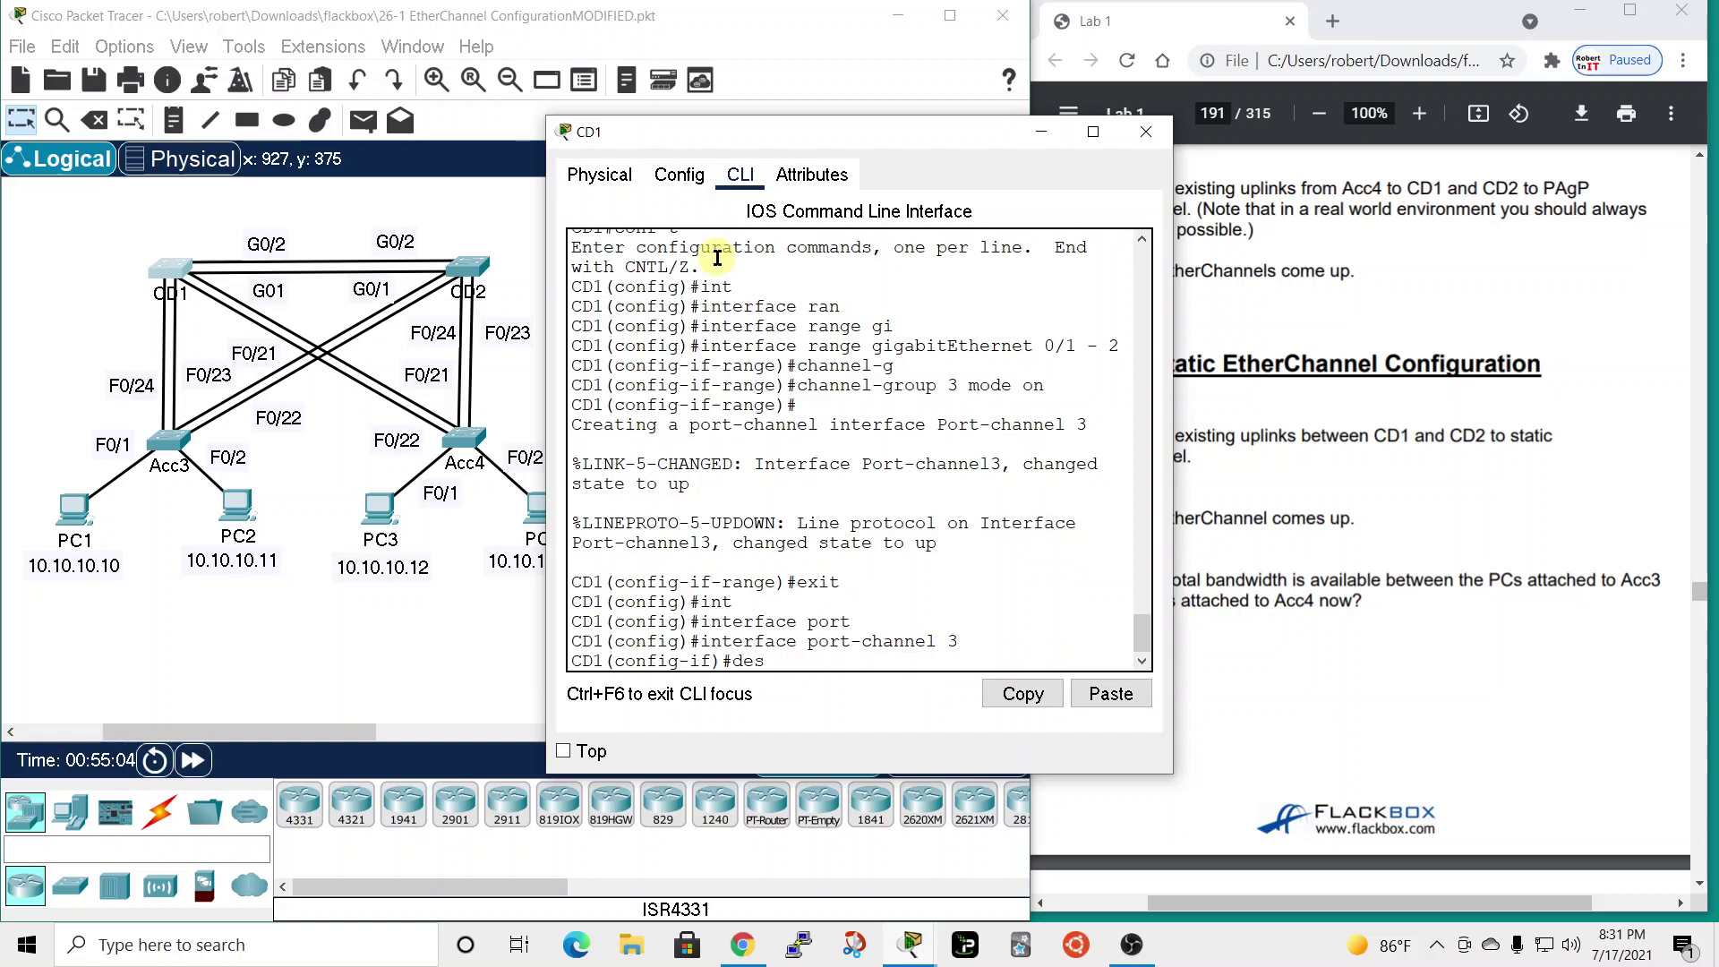
# - Give CD1's port-channel 3 interface the description "Connects to CD2"
pyautogui.write('des')
pyautogui.press('Tab')
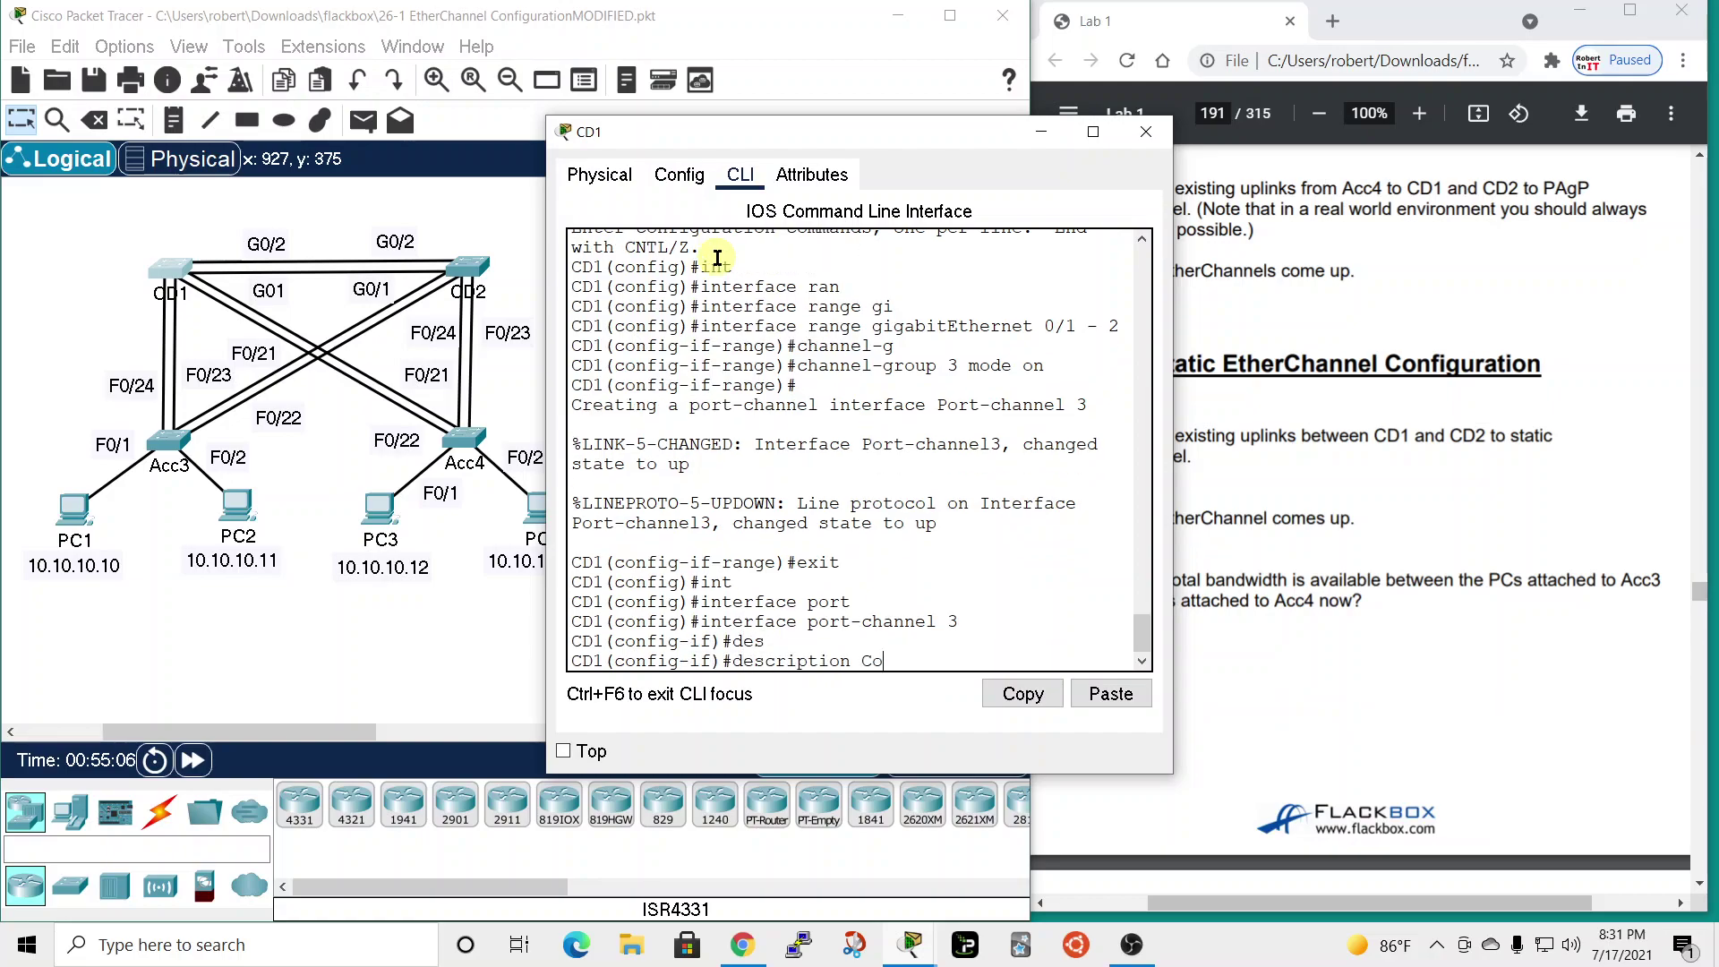
pyautogui.write('Connects to CD2')
pyautogui.press('Return')
# - Set CD1's port-channel 3 interface to trunk mode with switchport mode trunk
pyautogui.write('swit')
pyautogui.press('Tab')
pyautogui.write('mode')
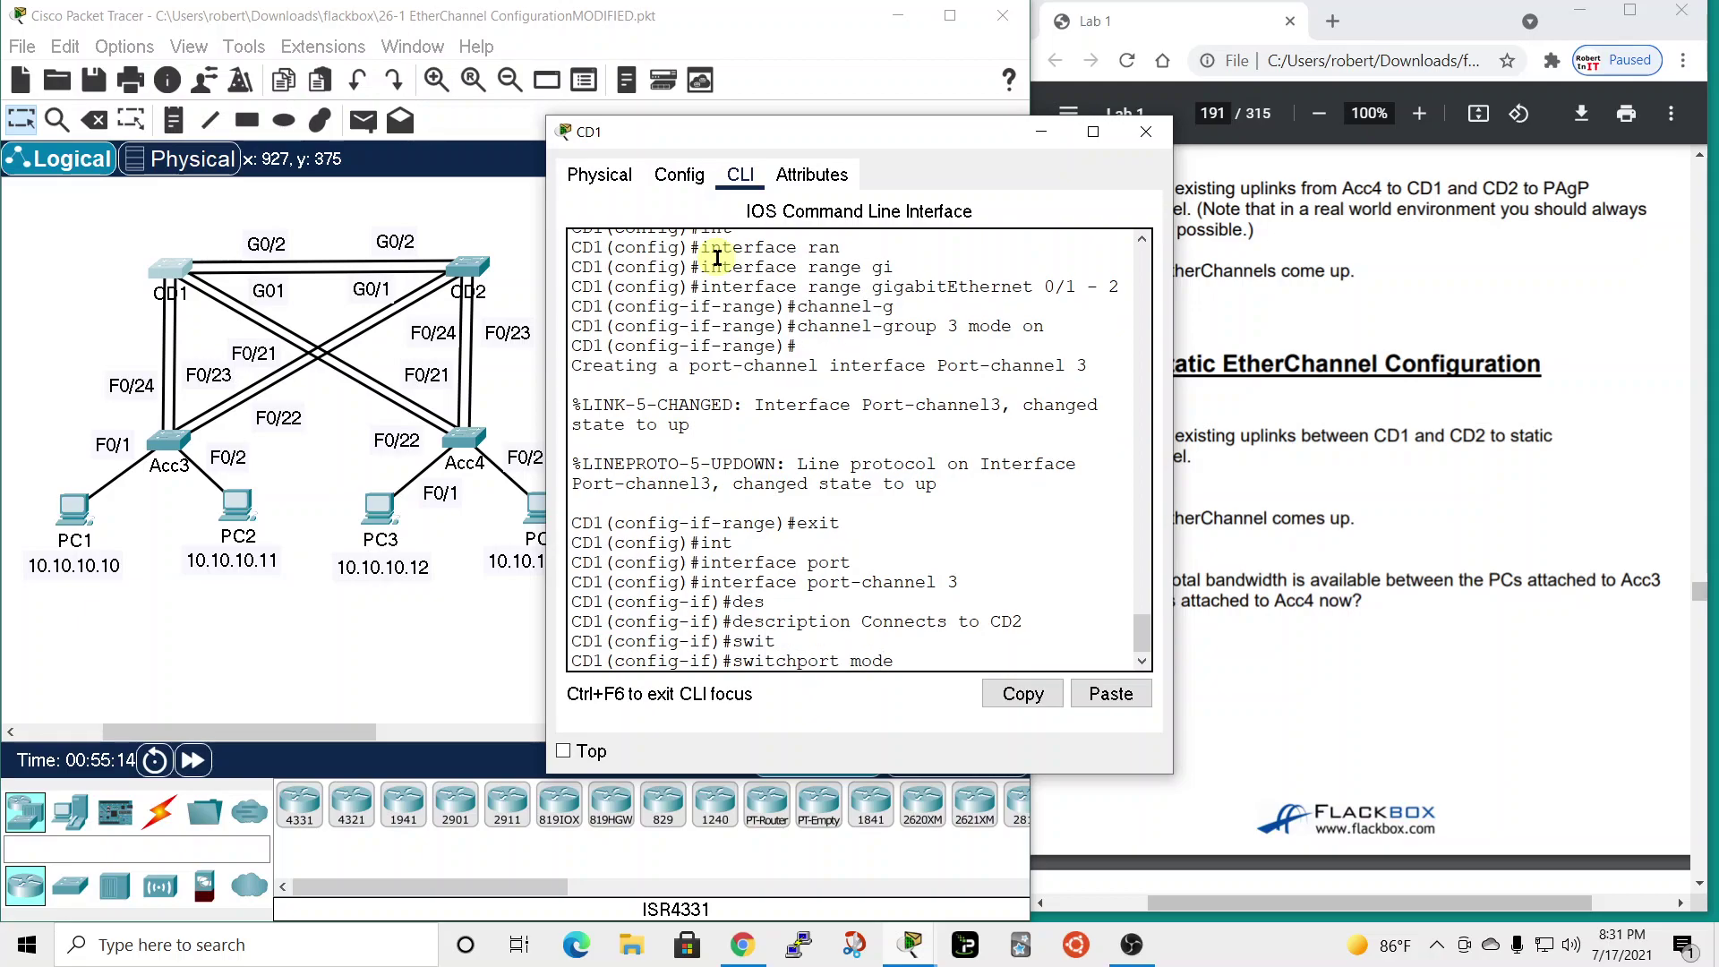
pyautogui.press('Tab')
pyautogui.write('trunk')
pyautogui.press('Tab')
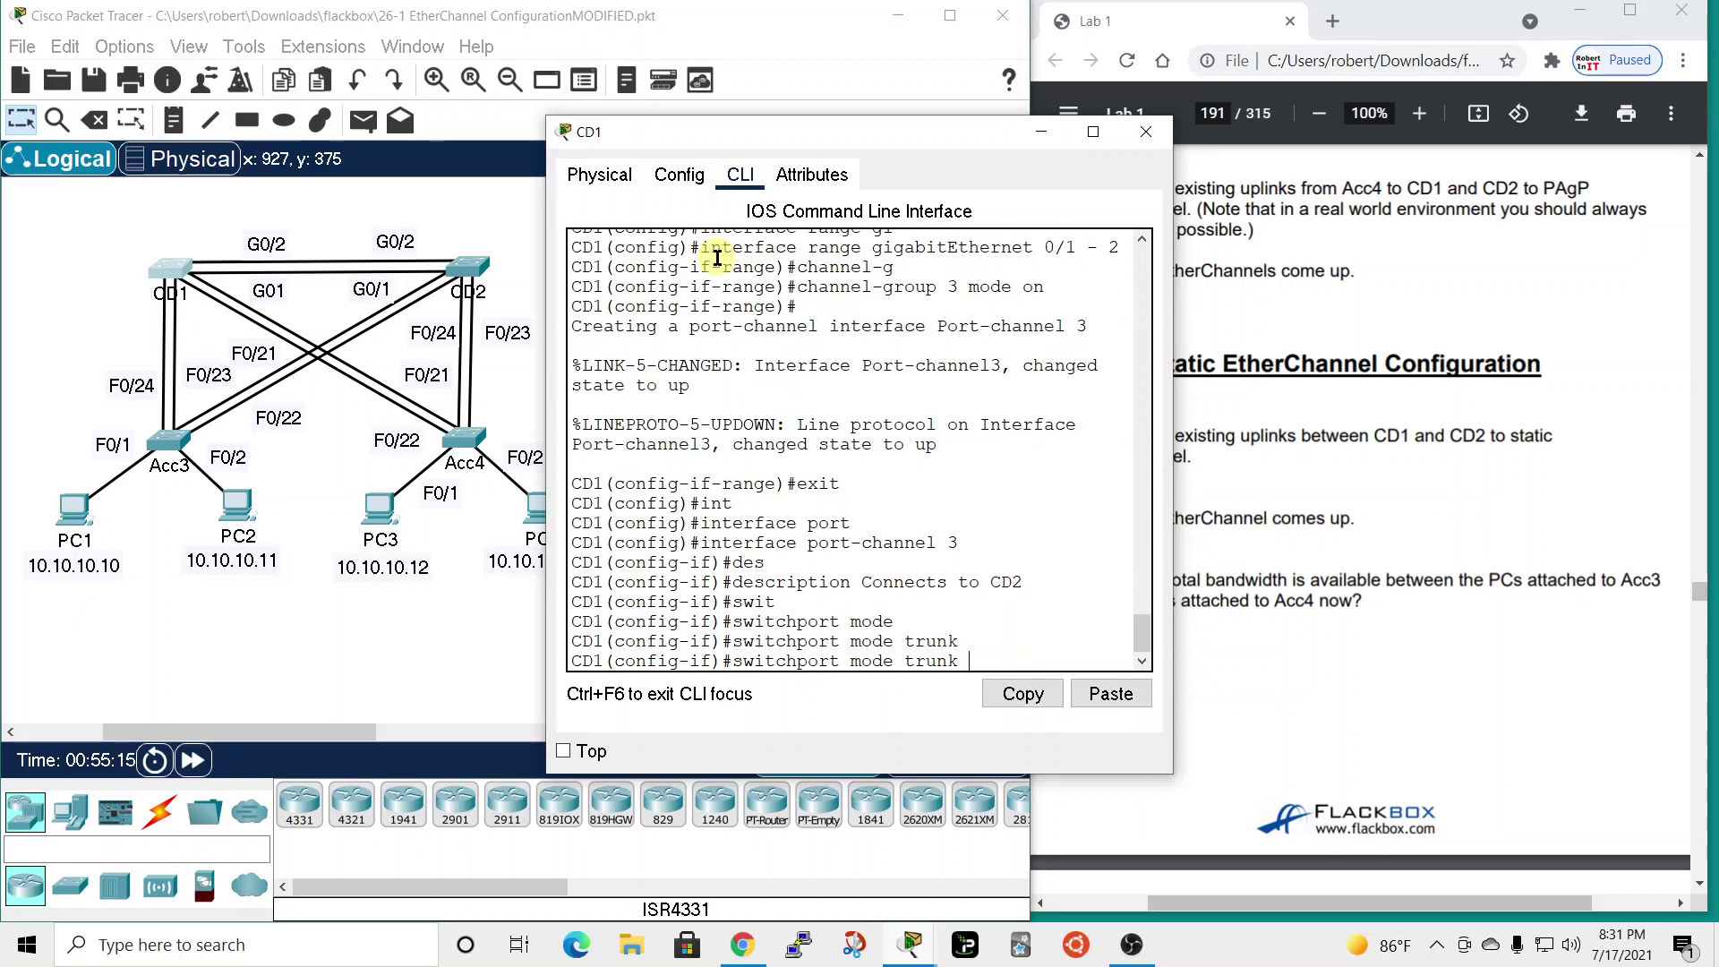
pyautogui.press('Return')
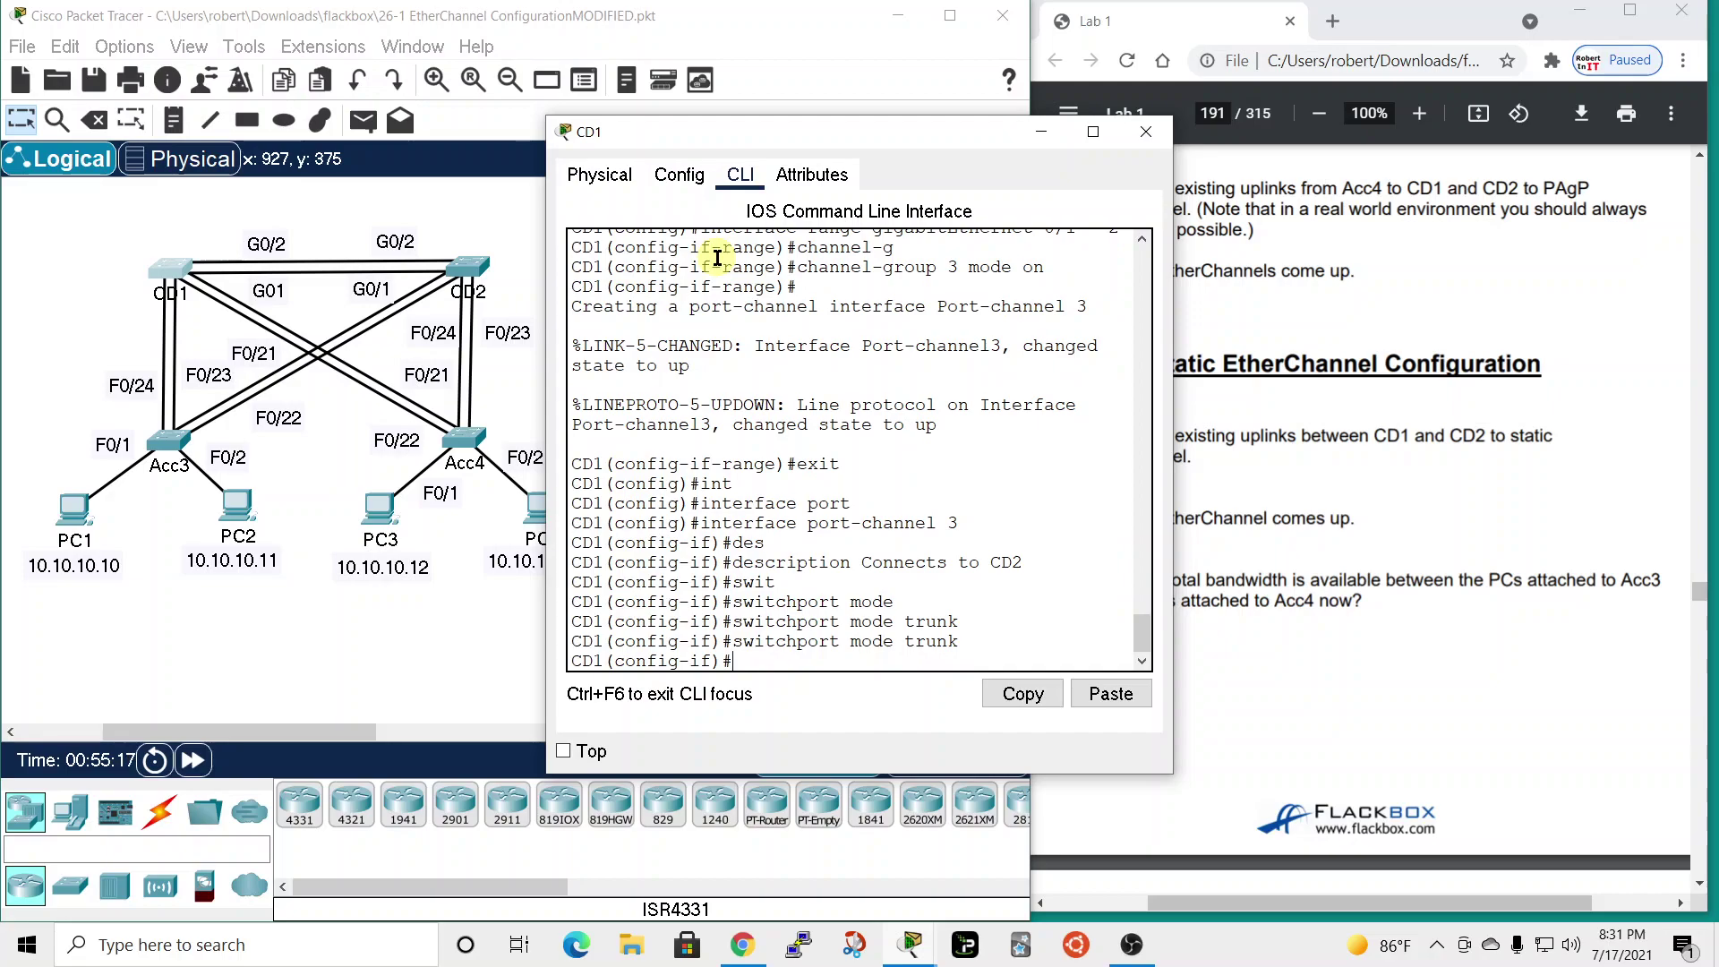
# - Set the native VLAN to 199 on CD1's port-channel 3 trunk with switchport trunk native vlan 199
pyautogui.write('swith')
pyautogui.press('Tab')
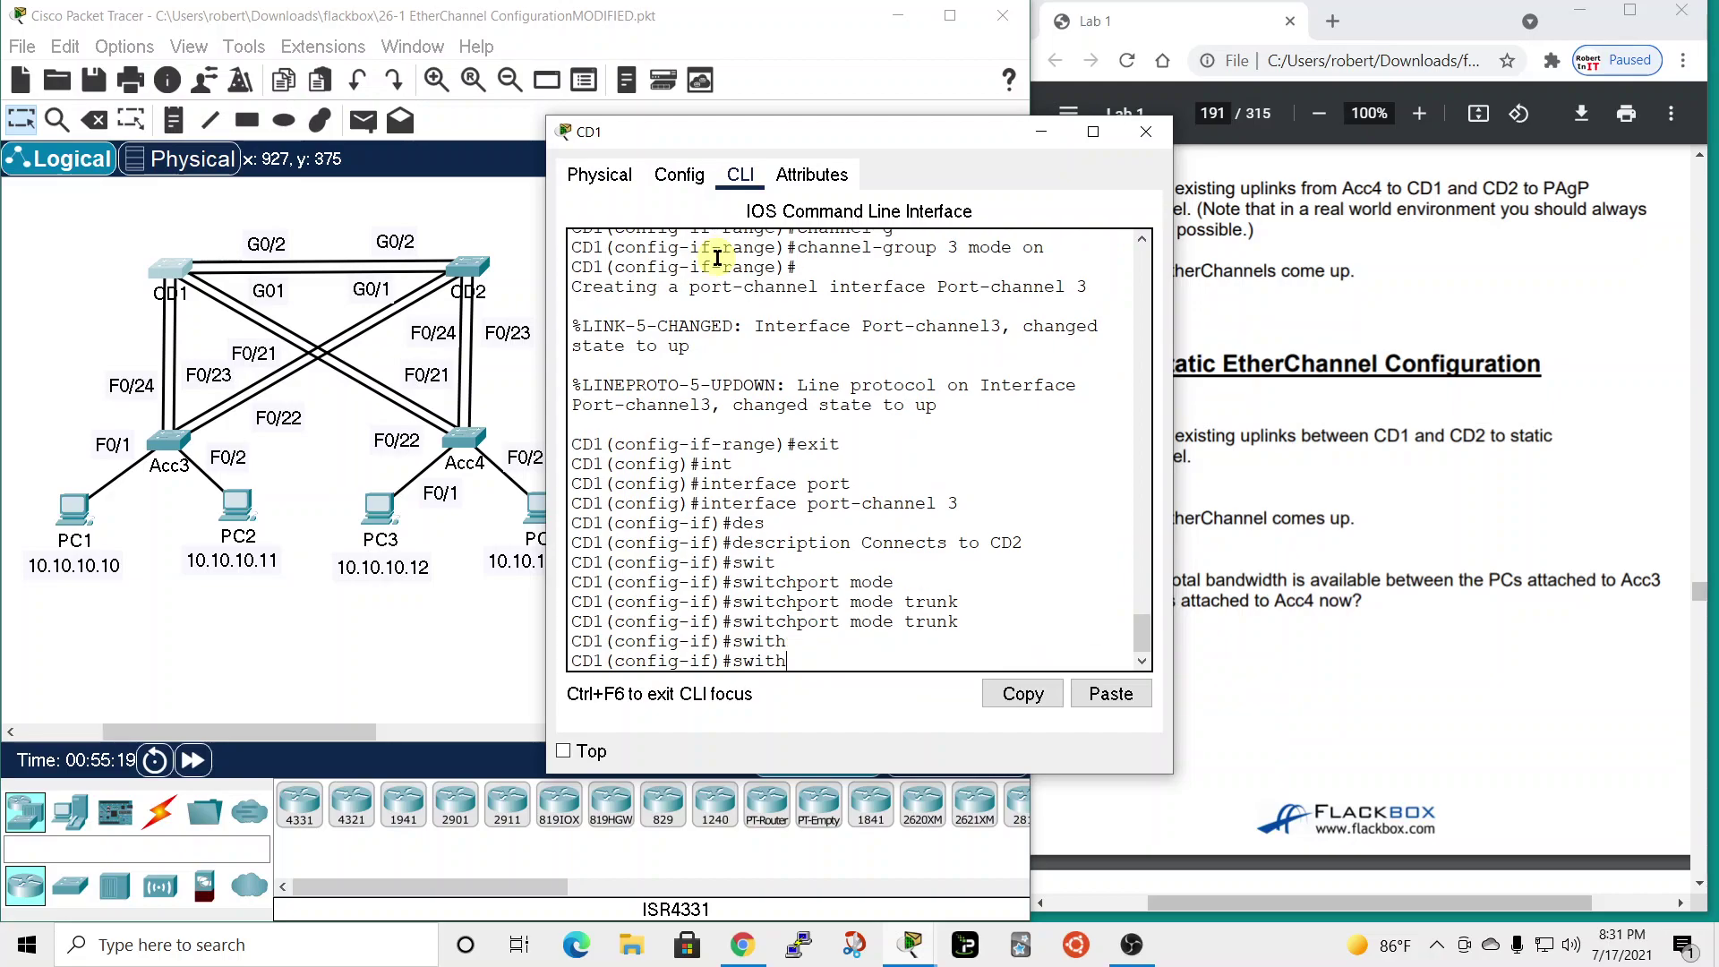
pyautogui.write('ch')
pyautogui.press('Tab')
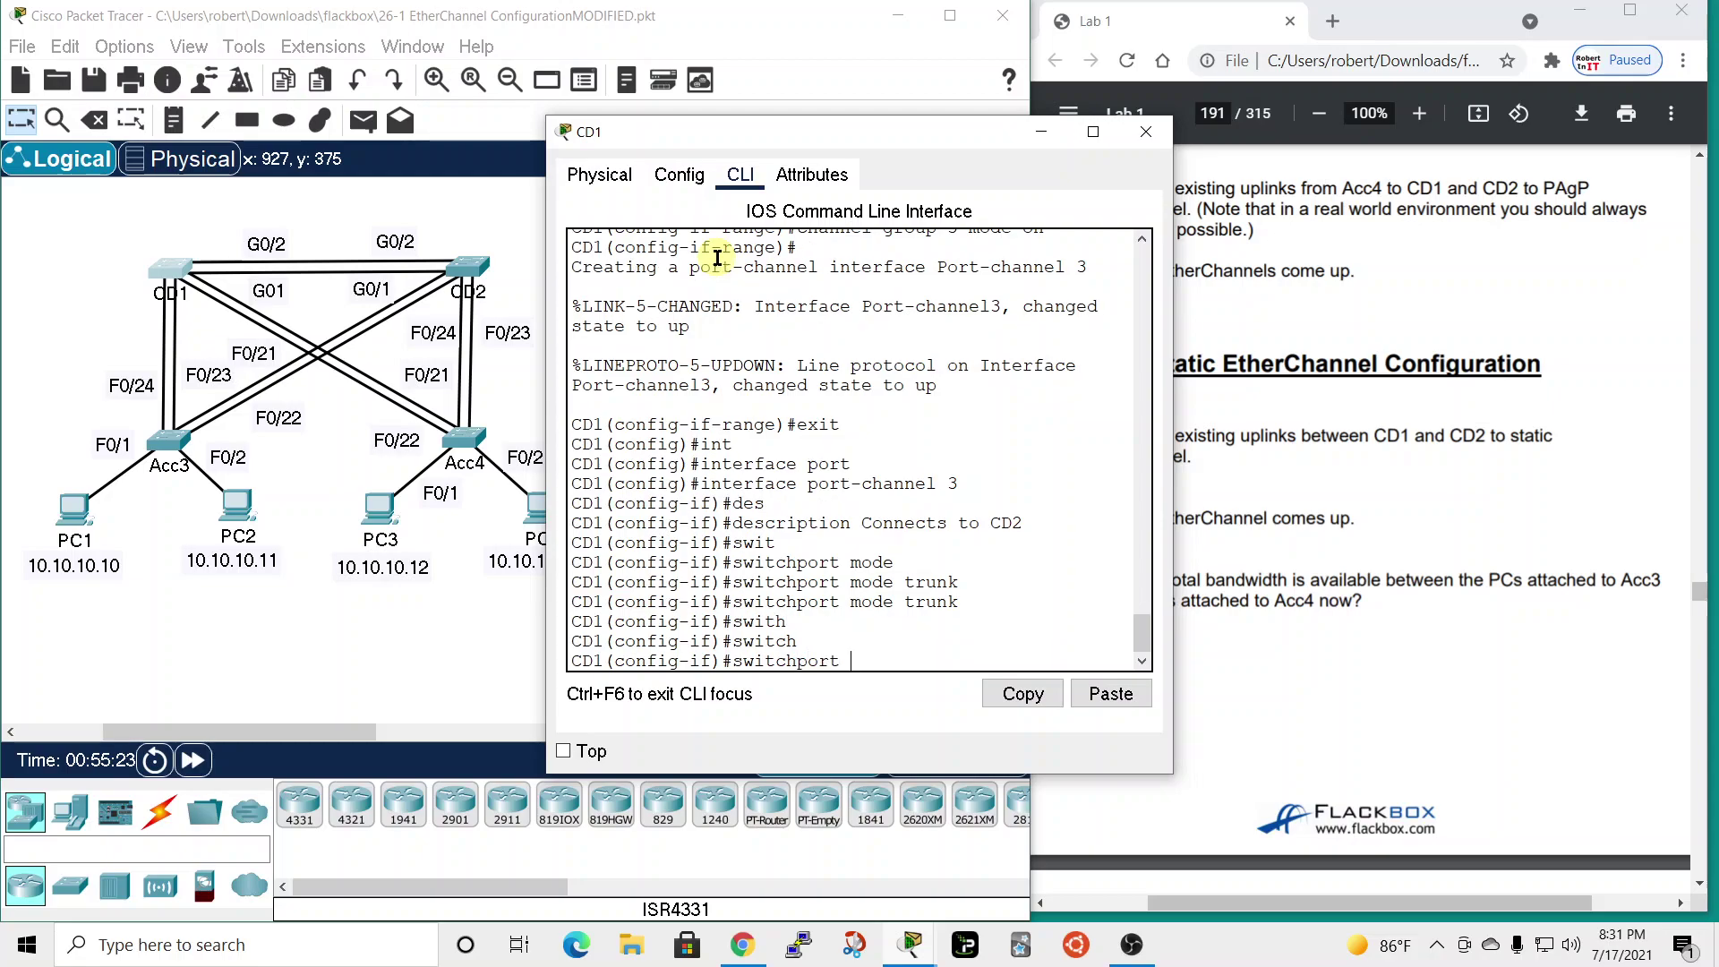
pyautogui.write('trun')
pyautogui.press('Tab')
pyautogui.write('nat')
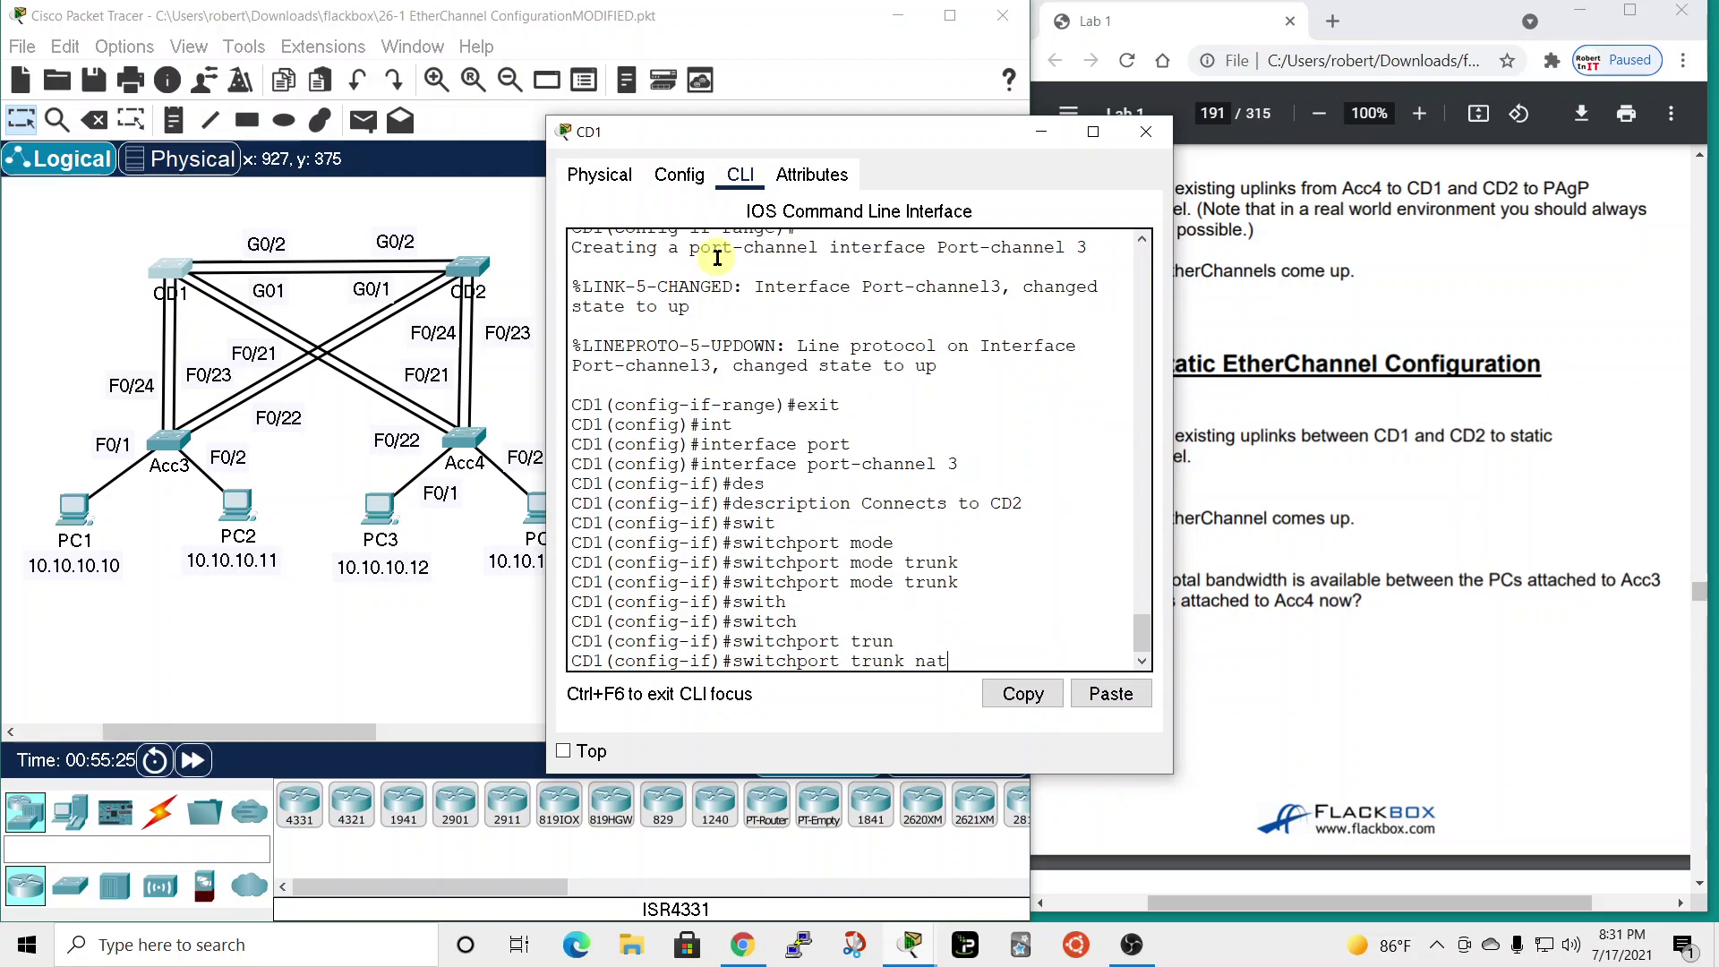
pyautogui.press('Tab')
pyautogui.write('v')
pyautogui.press('Tab')
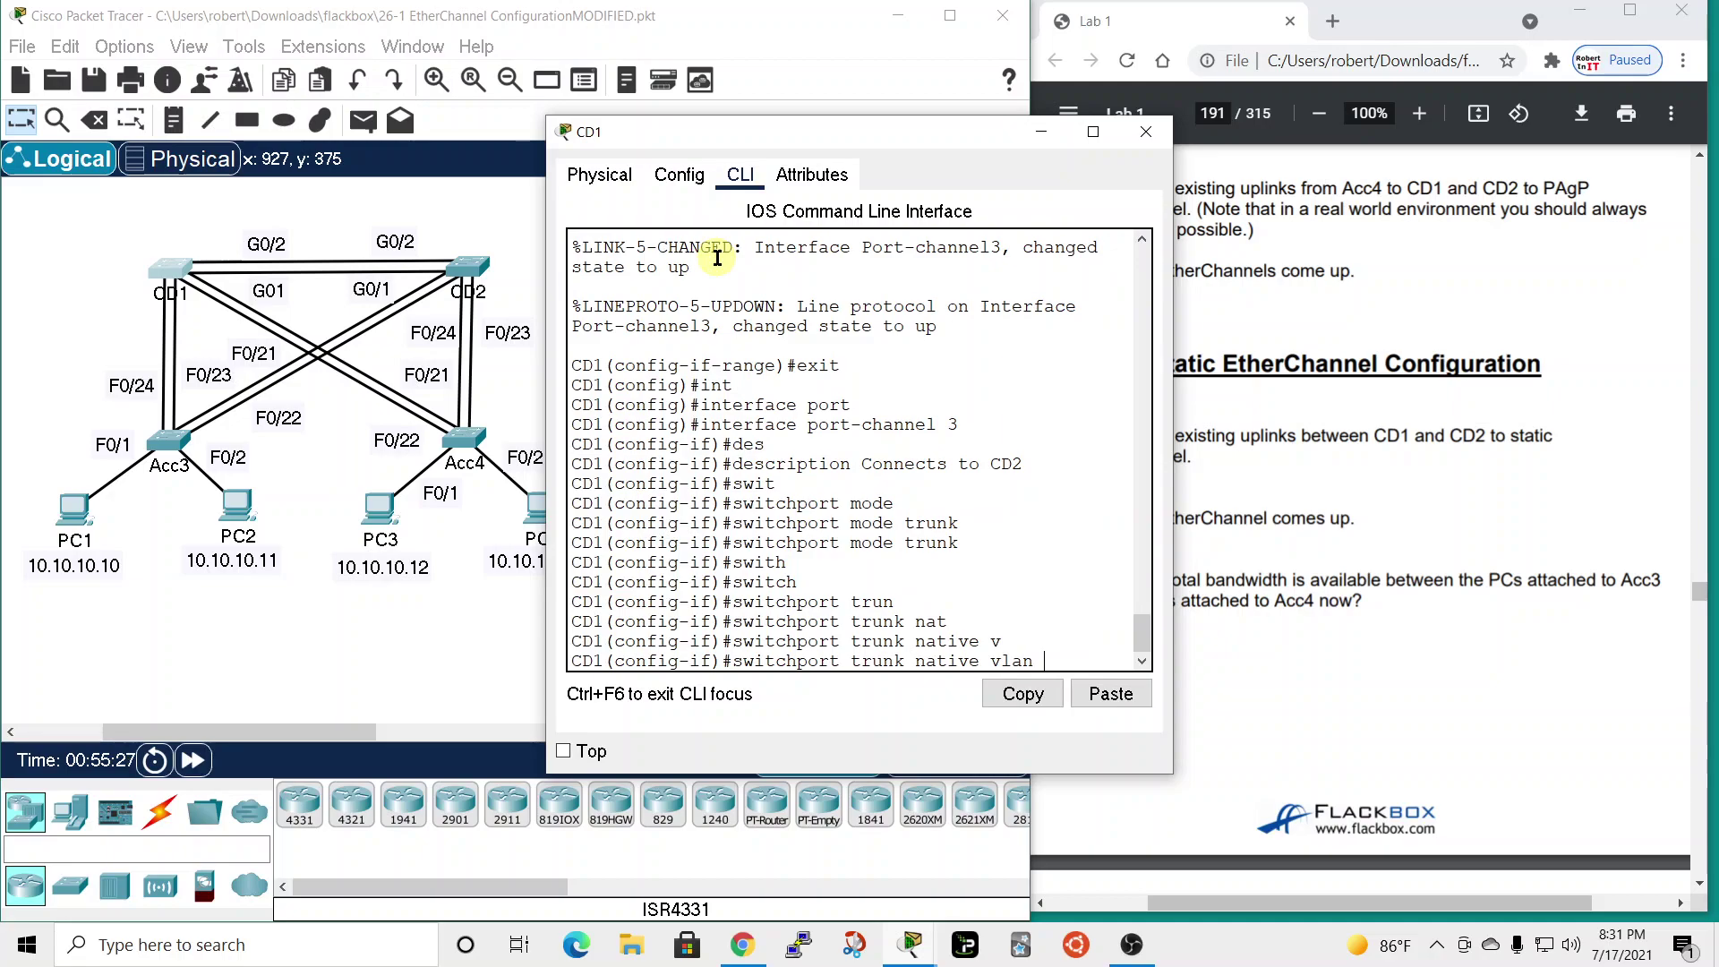
pyautogui.write('199')
pyautogui.press('Return')
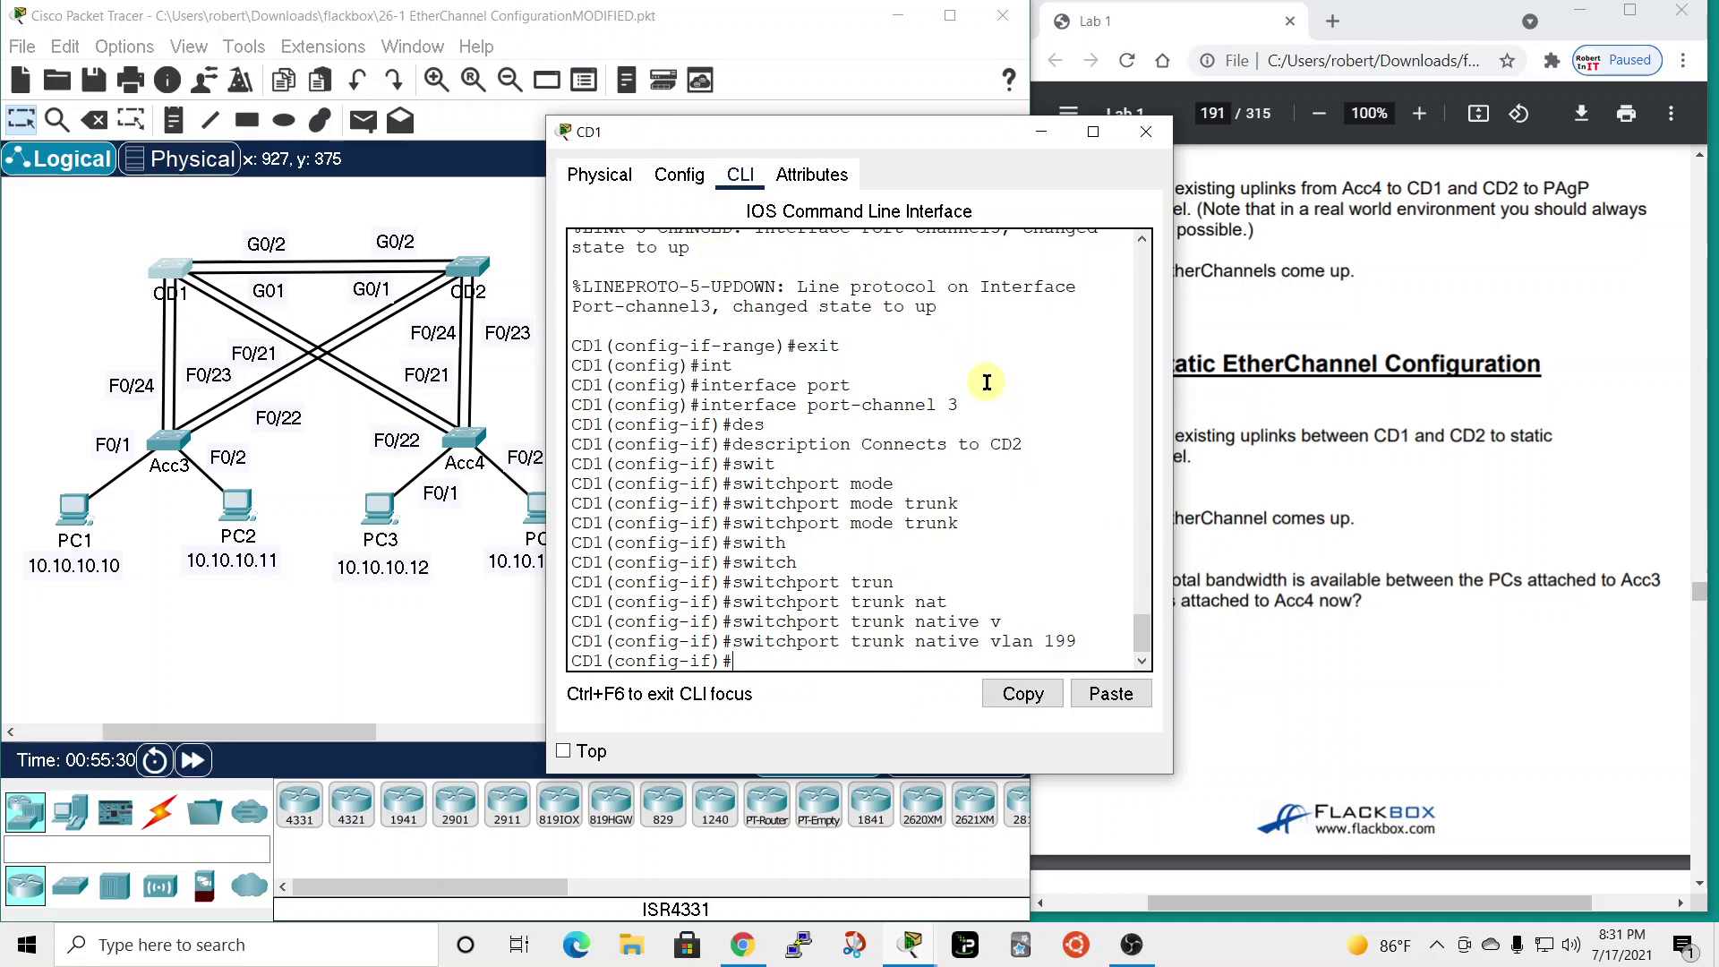
# - Close CD1's window, open CD2's command line and enter global configuration mode with conf t
pyautogui.click(1146, 132)
pyautogui.click(462, 265)
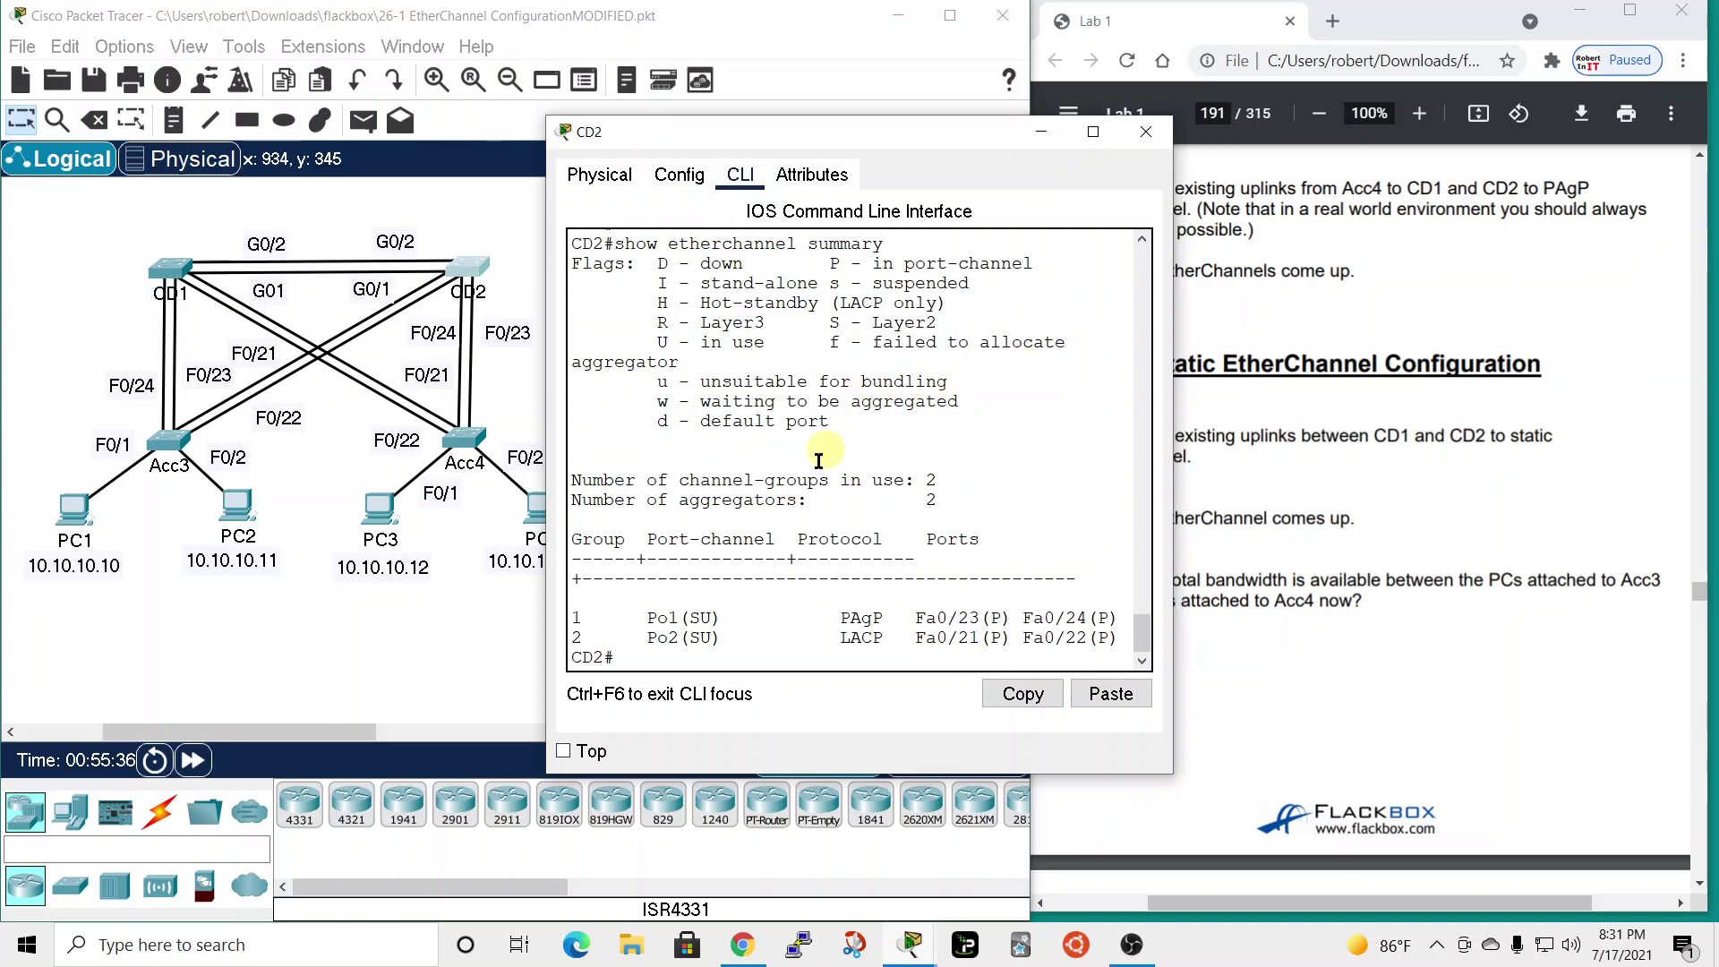
pyautogui.write('co')
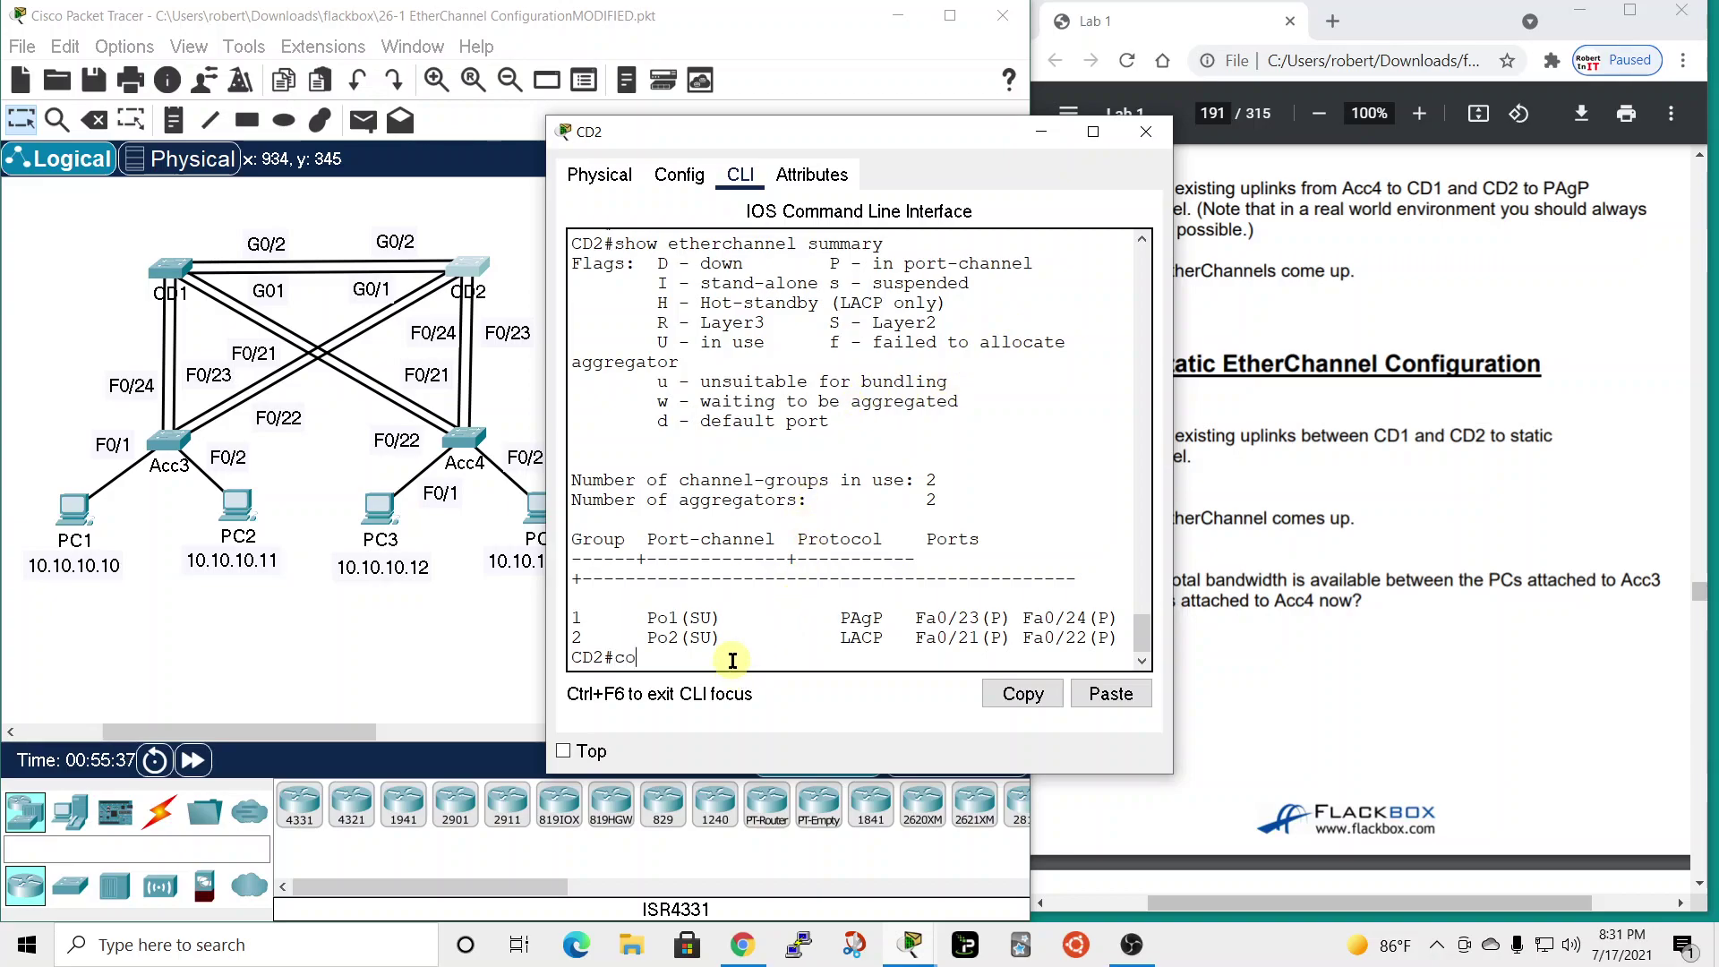
pyautogui.write('nf t')
pyautogui.press('Return')
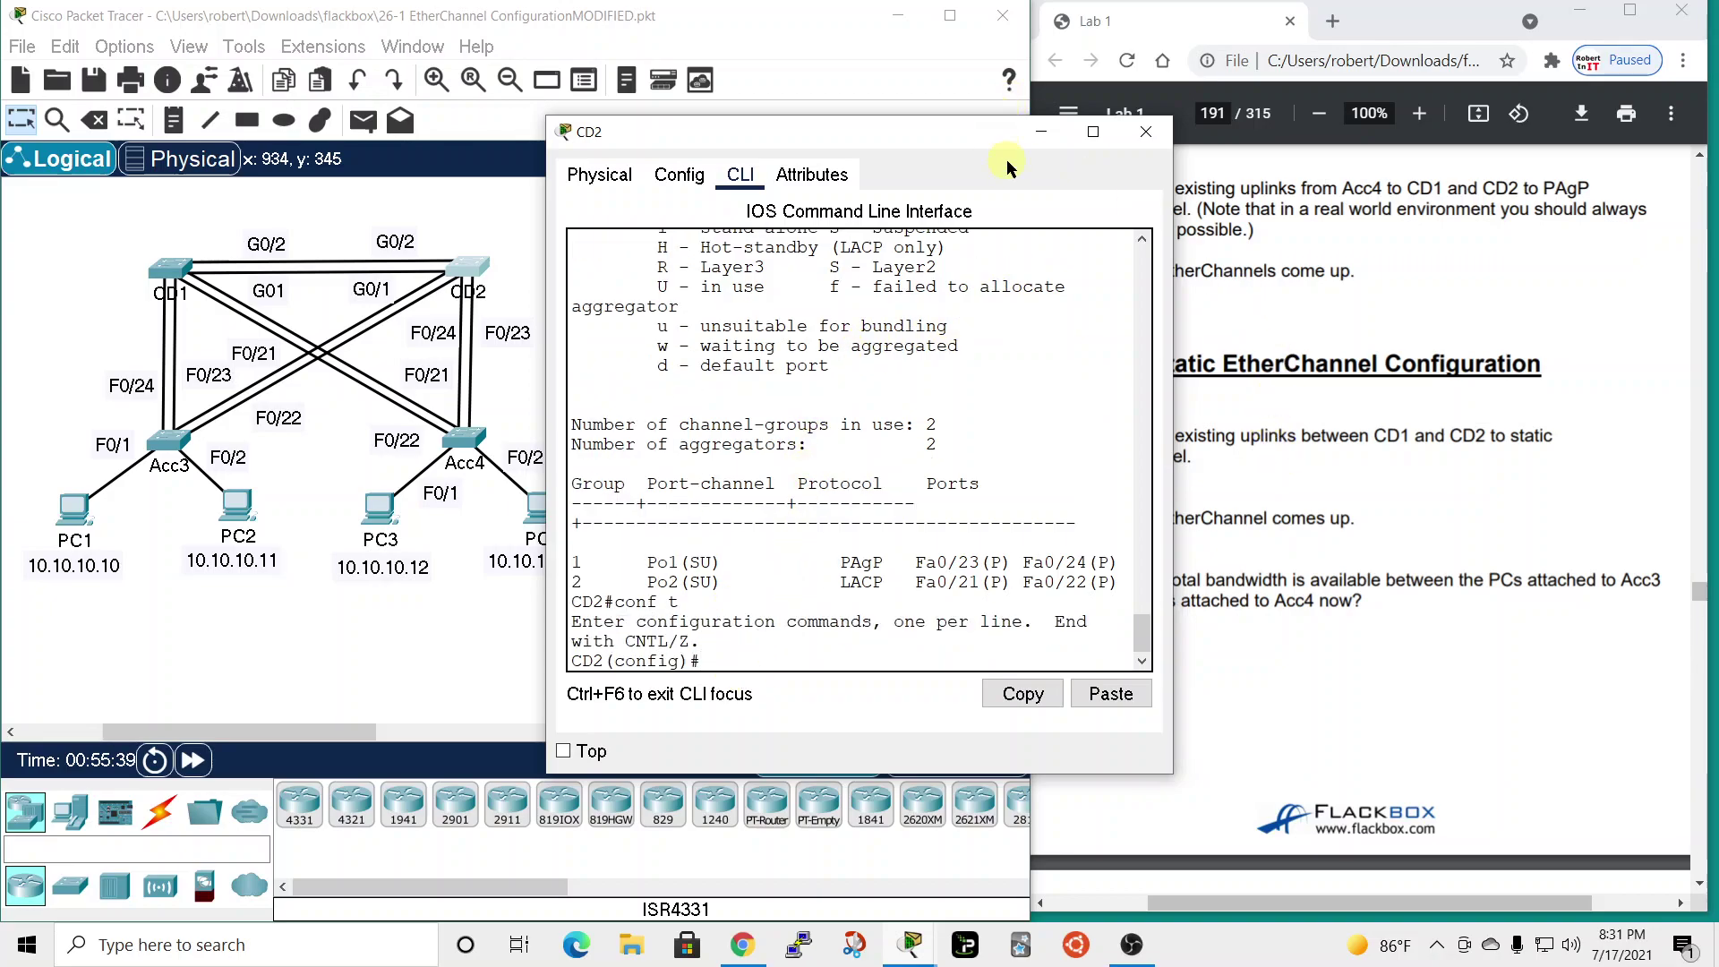
# - Begin an interface range command in CD2's global configuration mode
pyautogui.write('i')
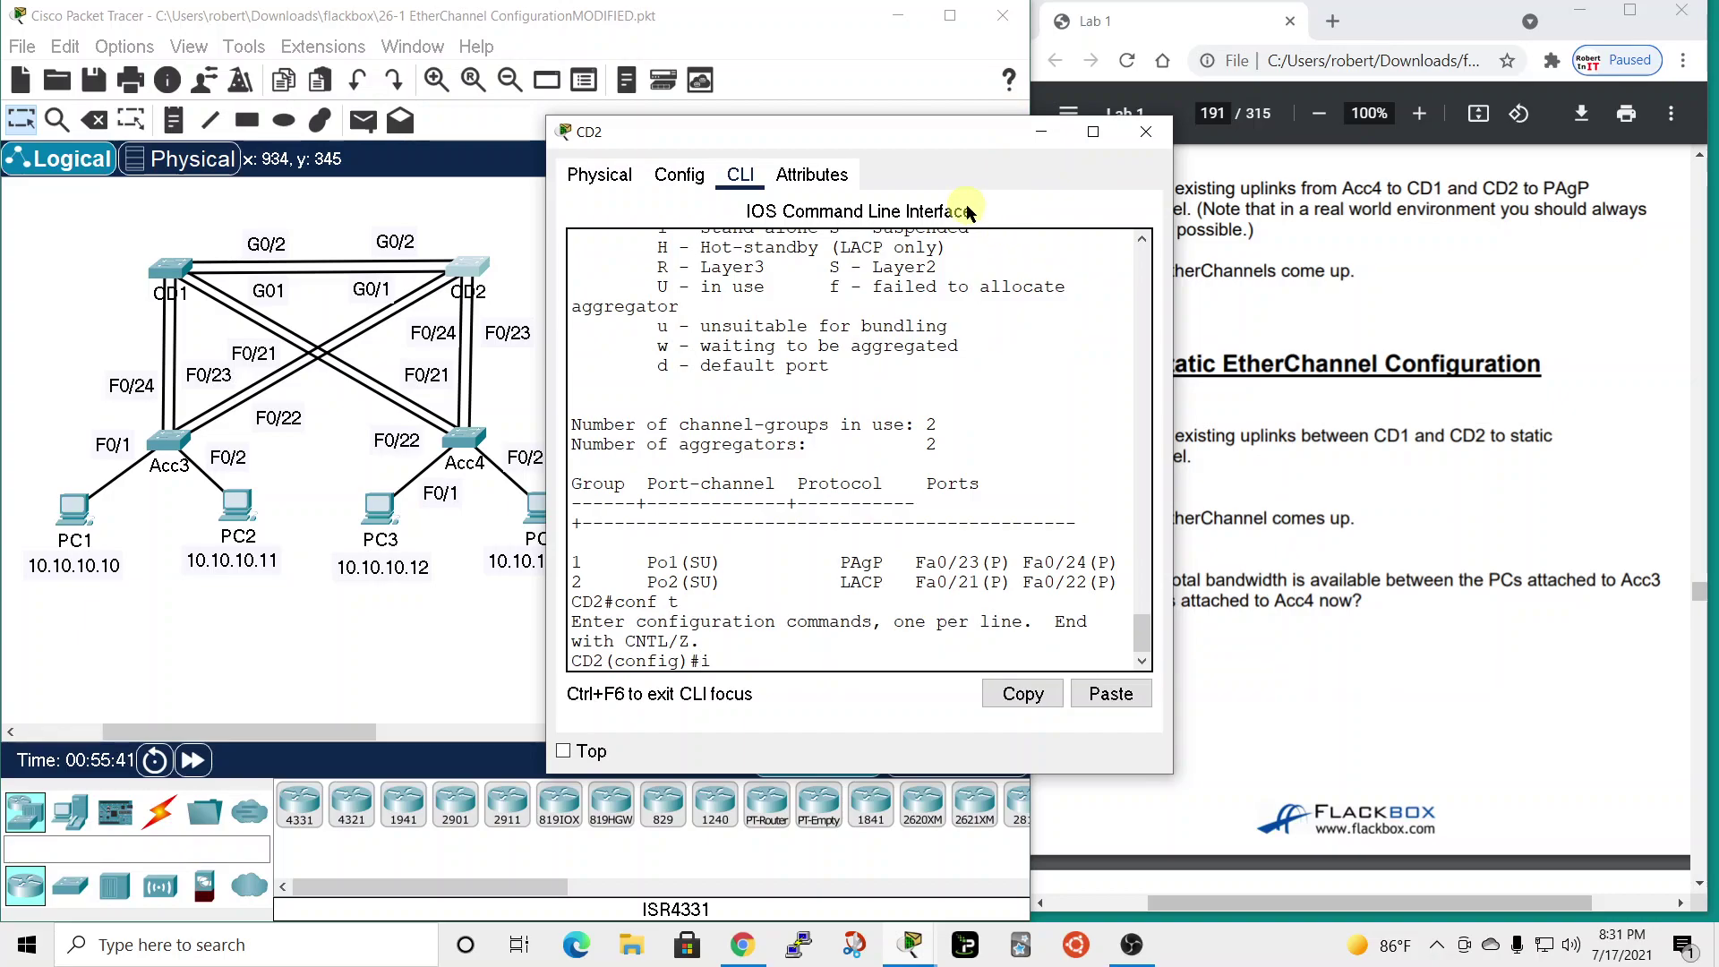
pyautogui.write('nt')
pyautogui.press('Tab')
pyautogui.write('f')
pyautogui.press('Tab')
pyautogui.press('BackSpace')
pyautogui.press('BackSpace')
pyautogui.press('BackSpace')
pyautogui.press('BackSpace')
pyautogui.write('ran')
pyautogui.press('Tab')
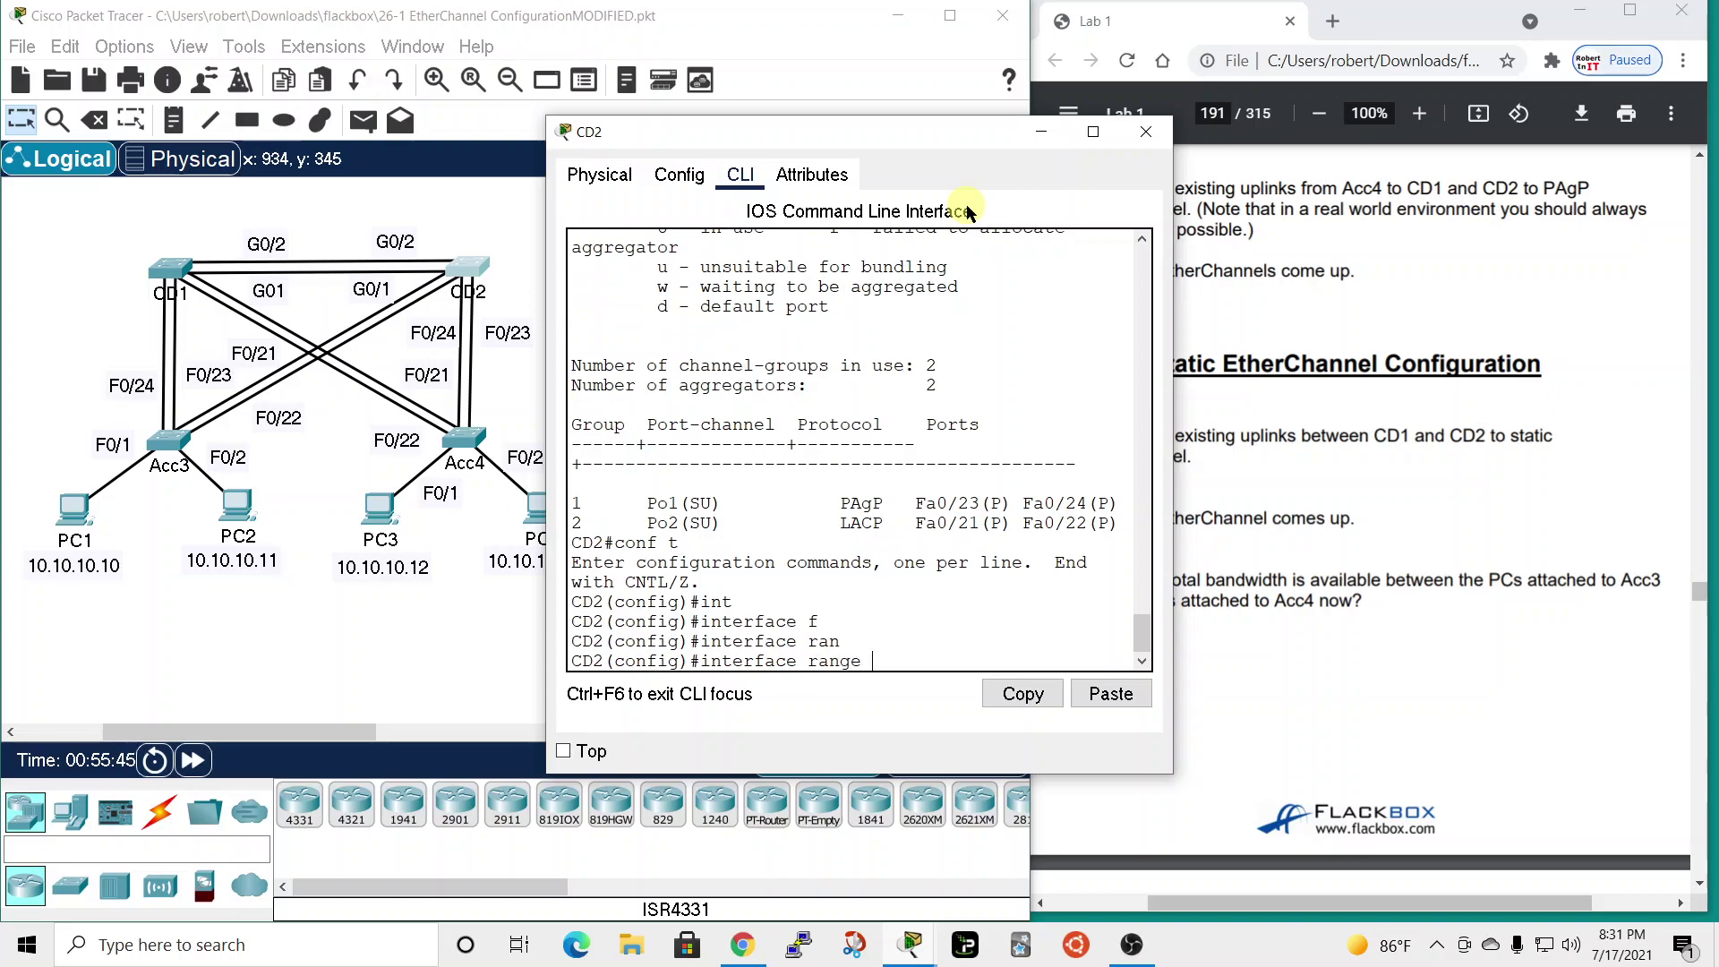
pyautogui.write('fa')
pyautogui.press('Tab')
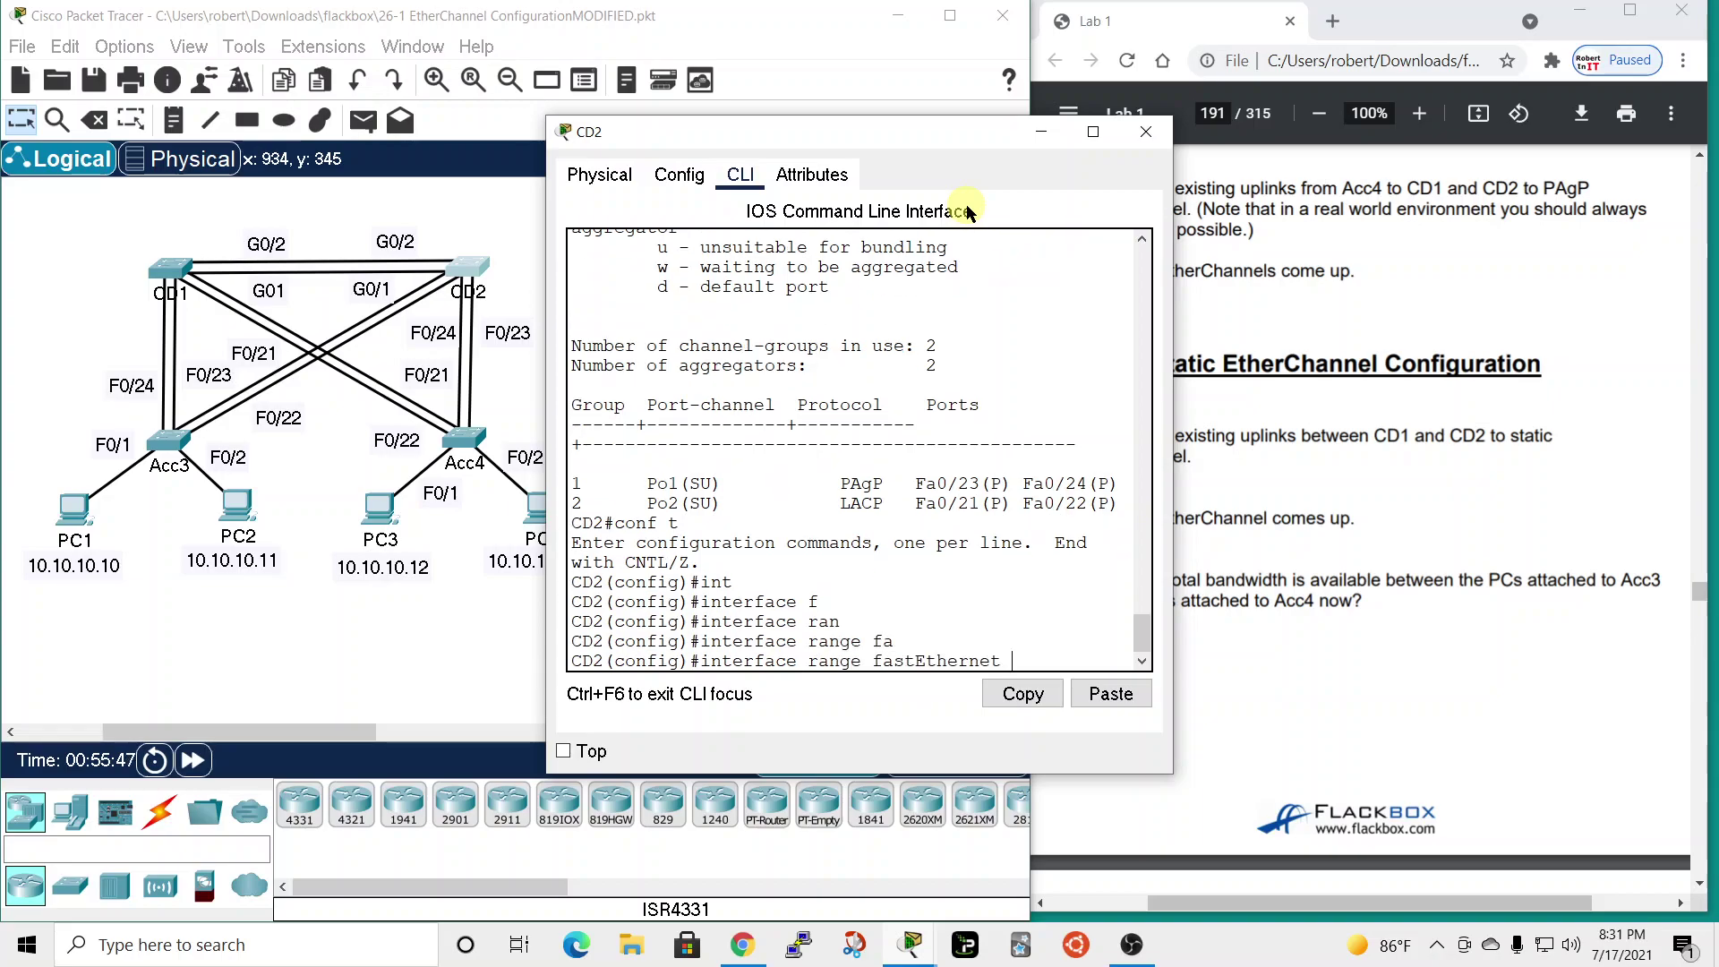
pyautogui.press('BackSpace')
pyautogui.press('BackSpace')
pyautogui.press('BackSpace')
pyautogui.press('BackSpace')
pyautogui.press('BackSpace')
pyautogui.press('BackSpace')
pyautogui.press('BackSpace')
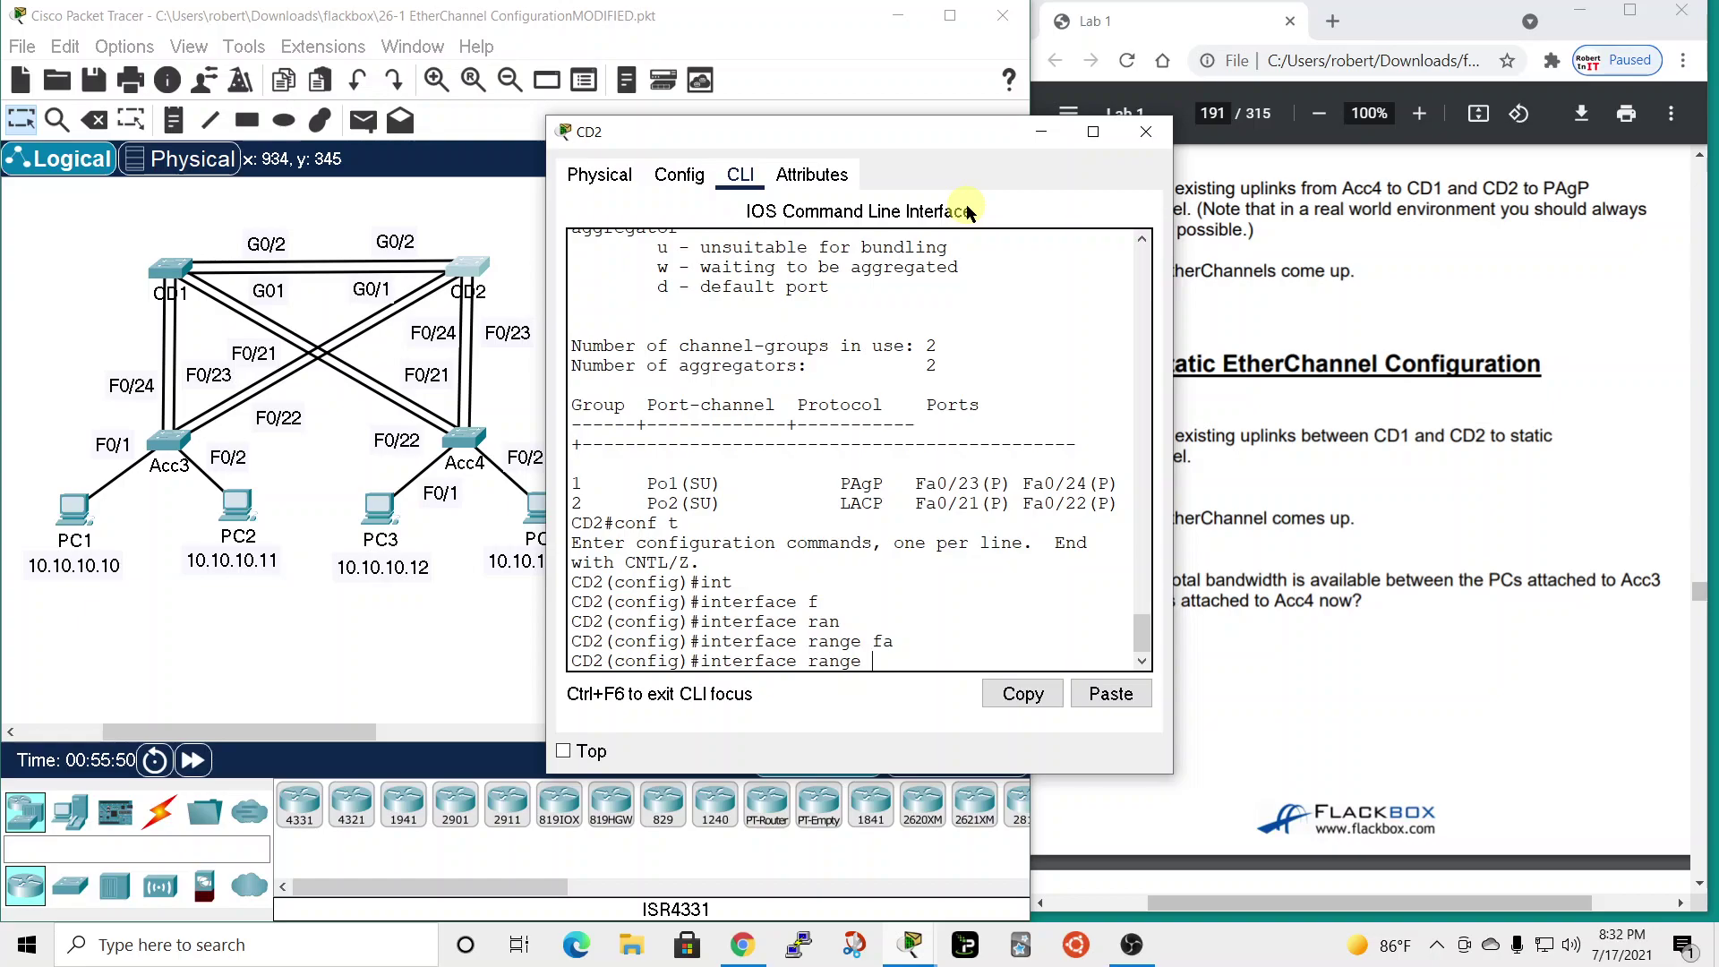
# - Complete the range command with gigabitEthernet 0/1 - 2 to configure CD2's uplinks to CD1 together
pyautogui.write('gig')
pyautogui.press('Tab')
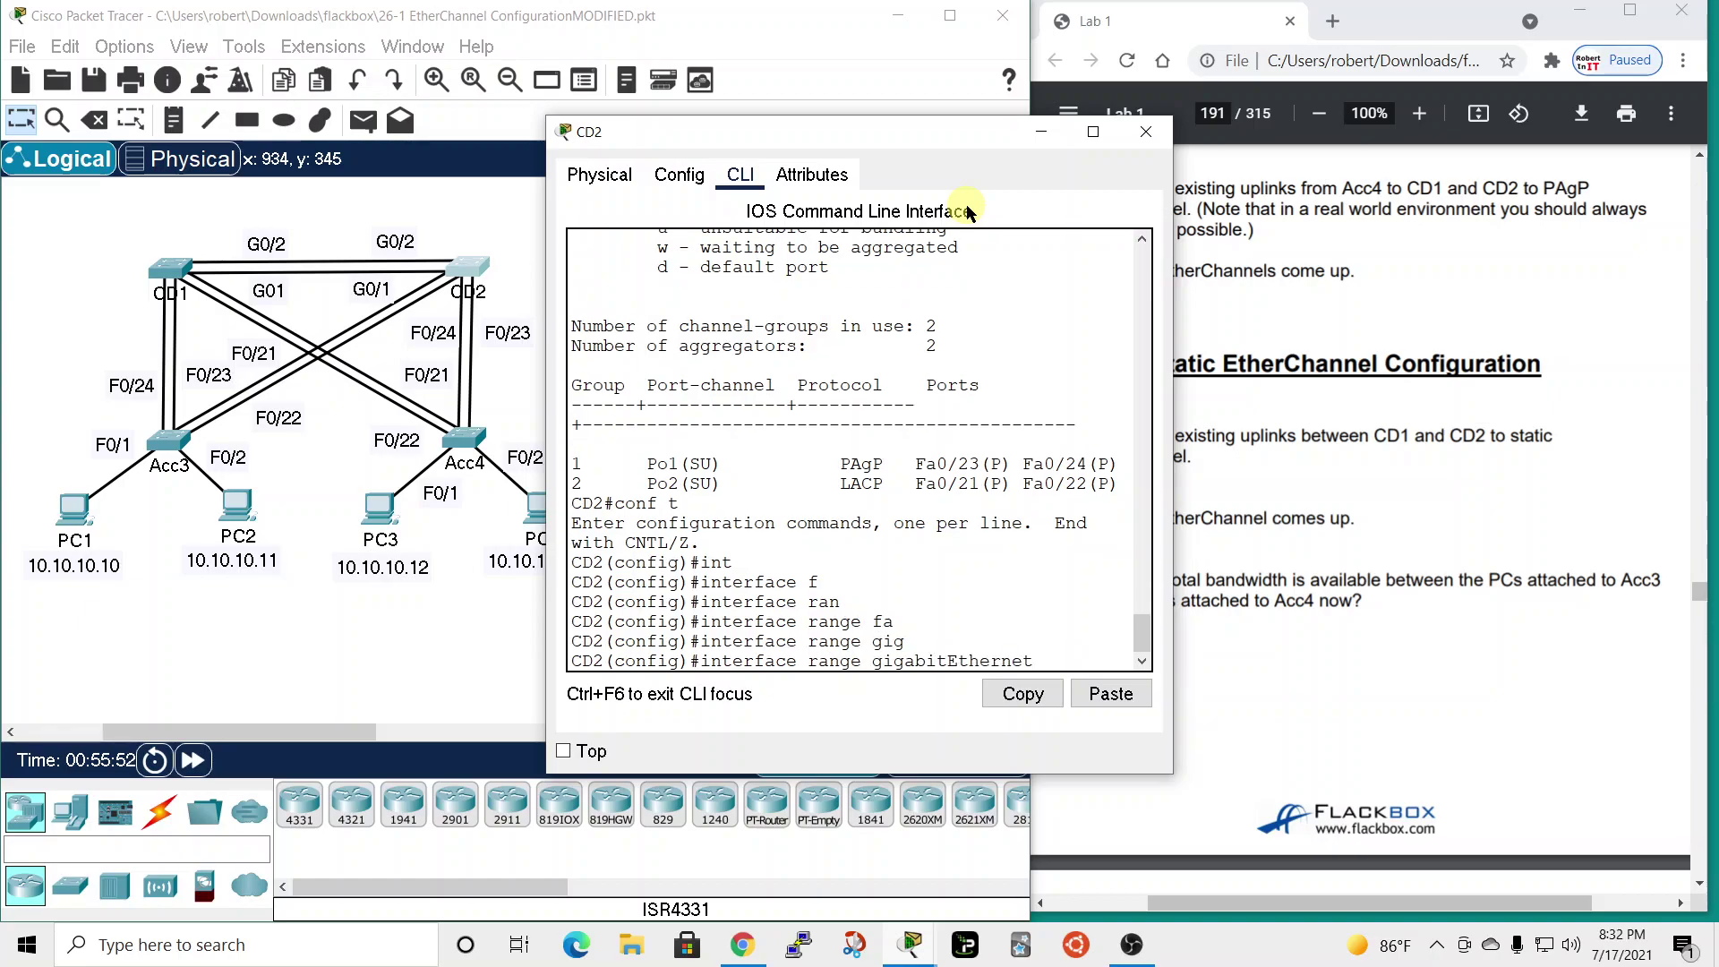
pyautogui.write('0/1 - 2')
pyautogui.press('Return')
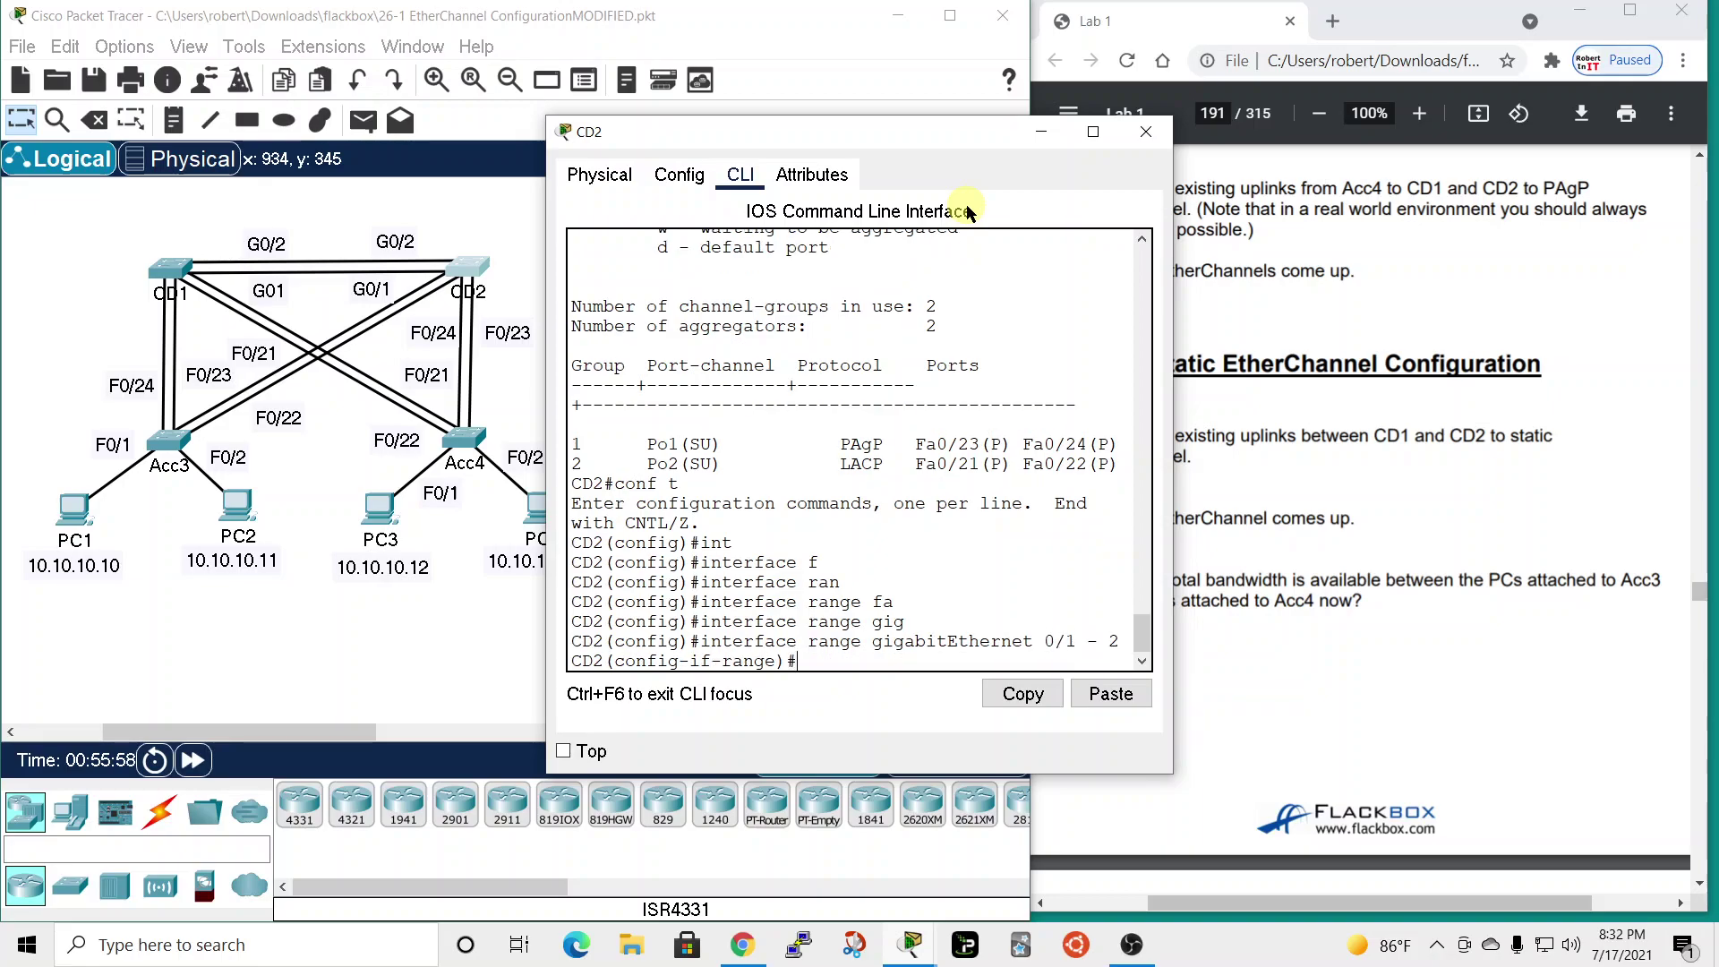
# - Bundle CD2's selected gigabit interfaces into a static EtherChannel with channel-group 3 mode on
pyautogui.write('channel-grou')
pyautogui.press('Tab')
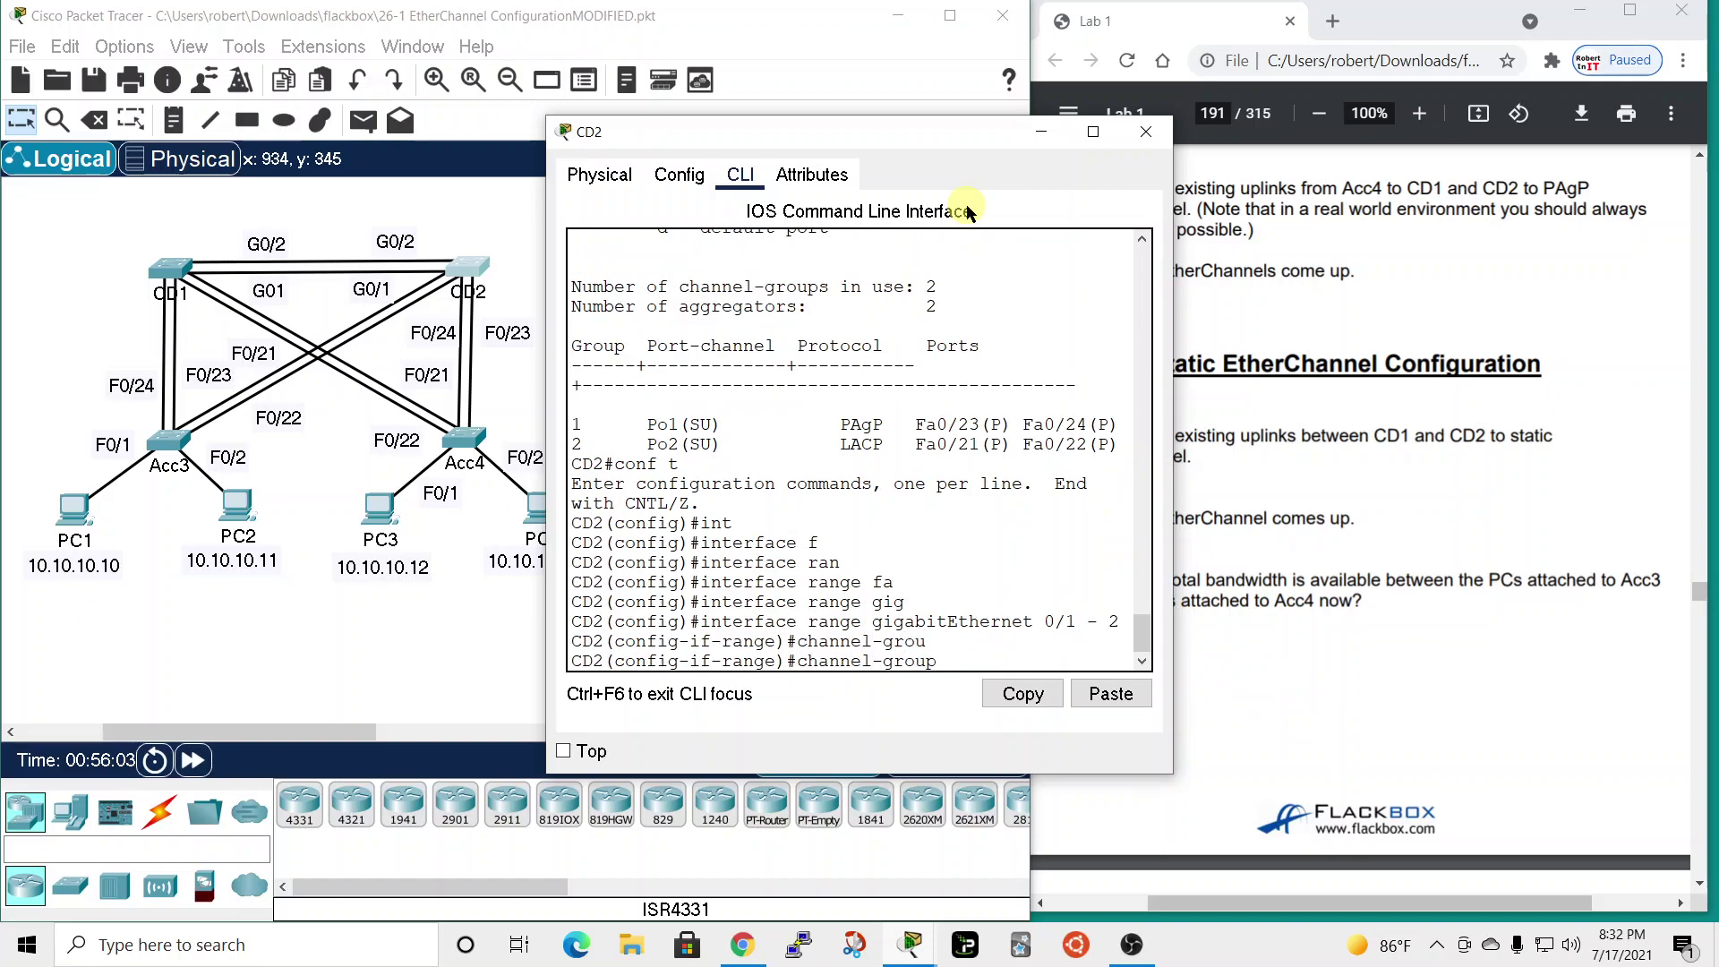
pyautogui.write('3 mode on')
pyautogui.press('Return')
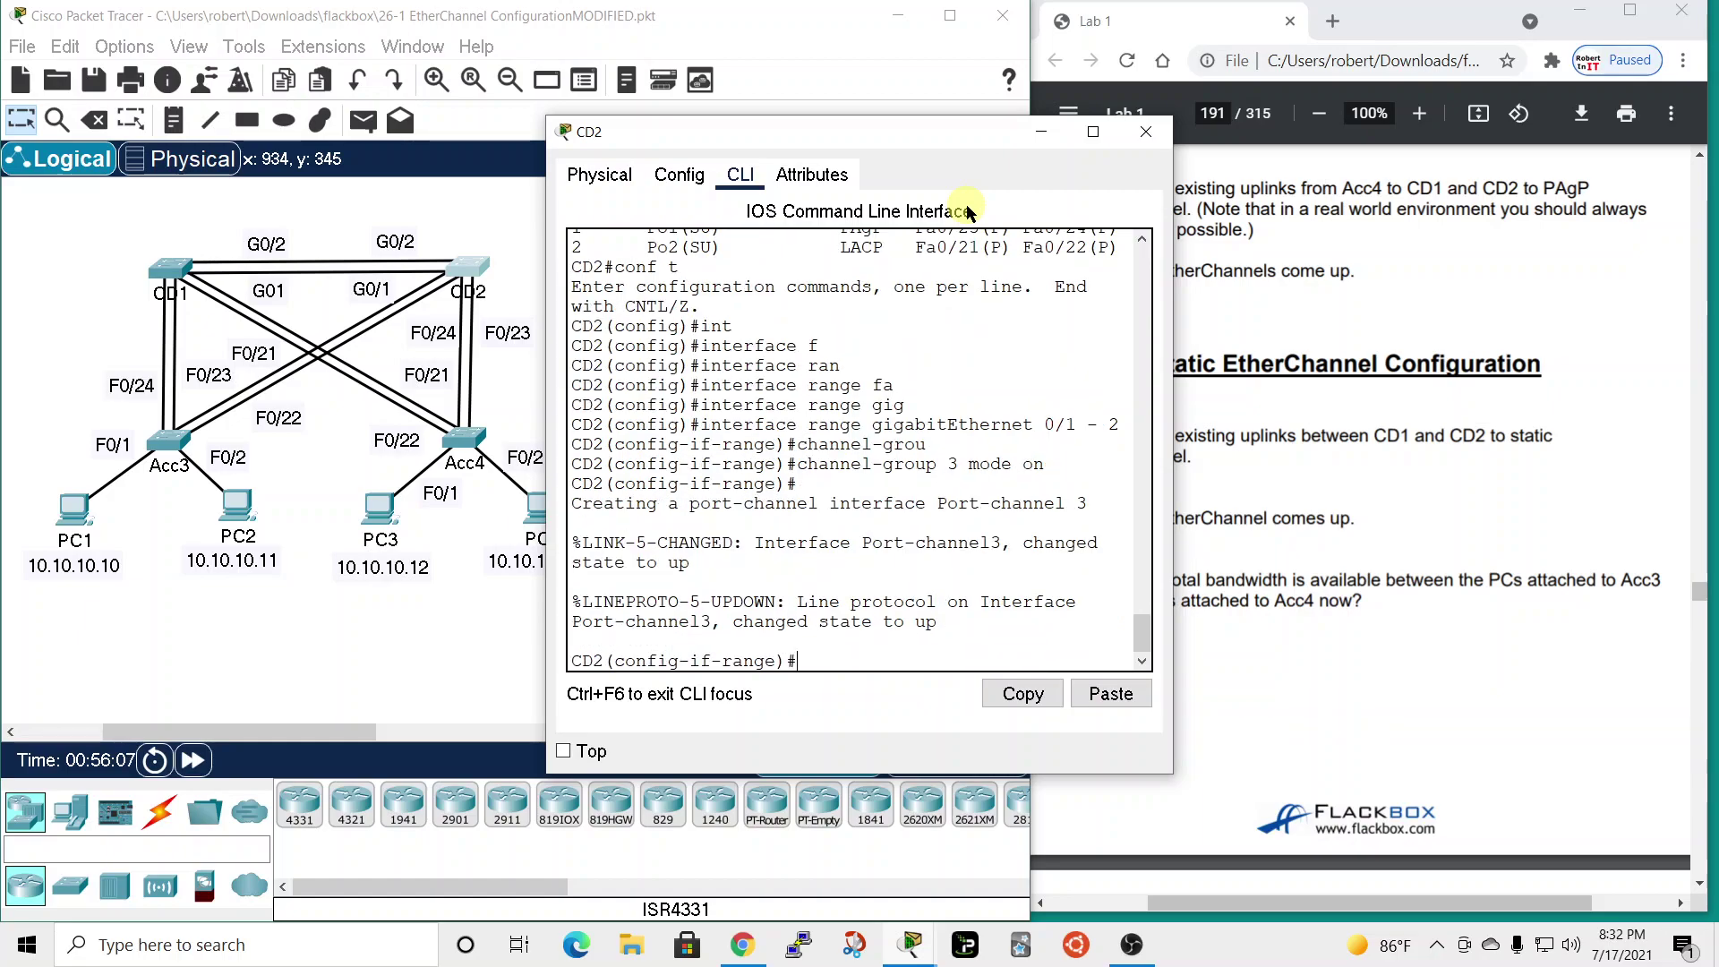
# - Exit CD2's interface range and enter interface port-channel 3
pyautogui.write('exit')
pyautogui.press('Return')
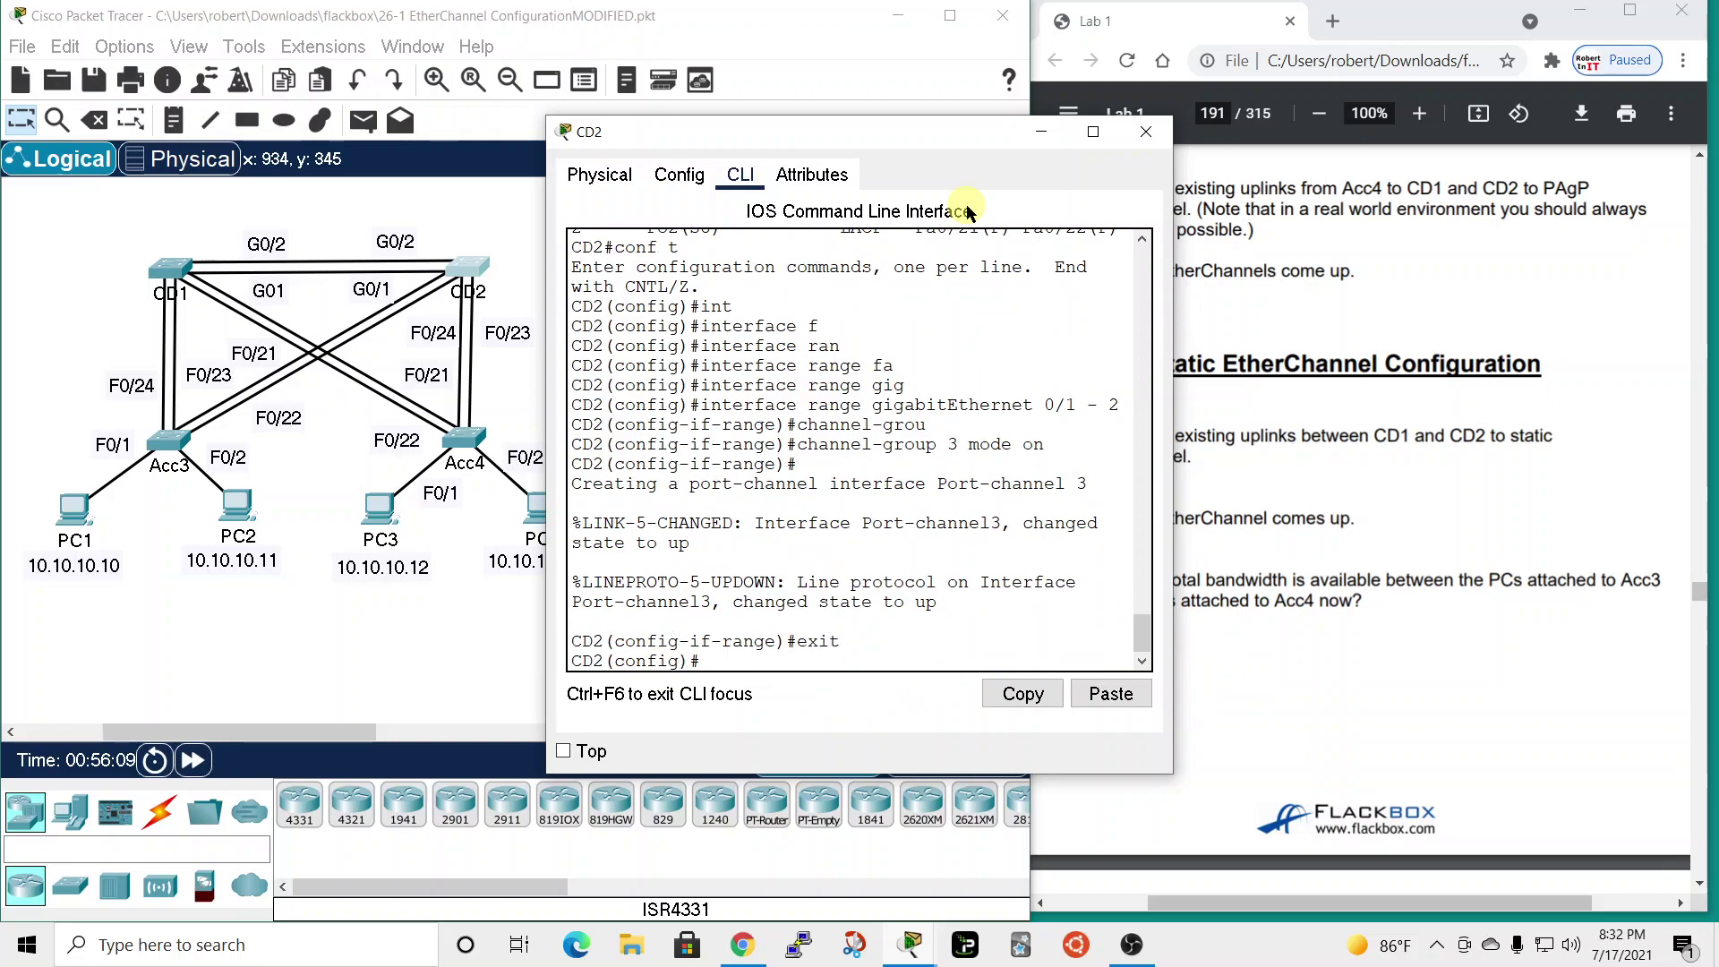
pyautogui.write('int')
pyautogui.press('Tab')
pyautogui.write('po')
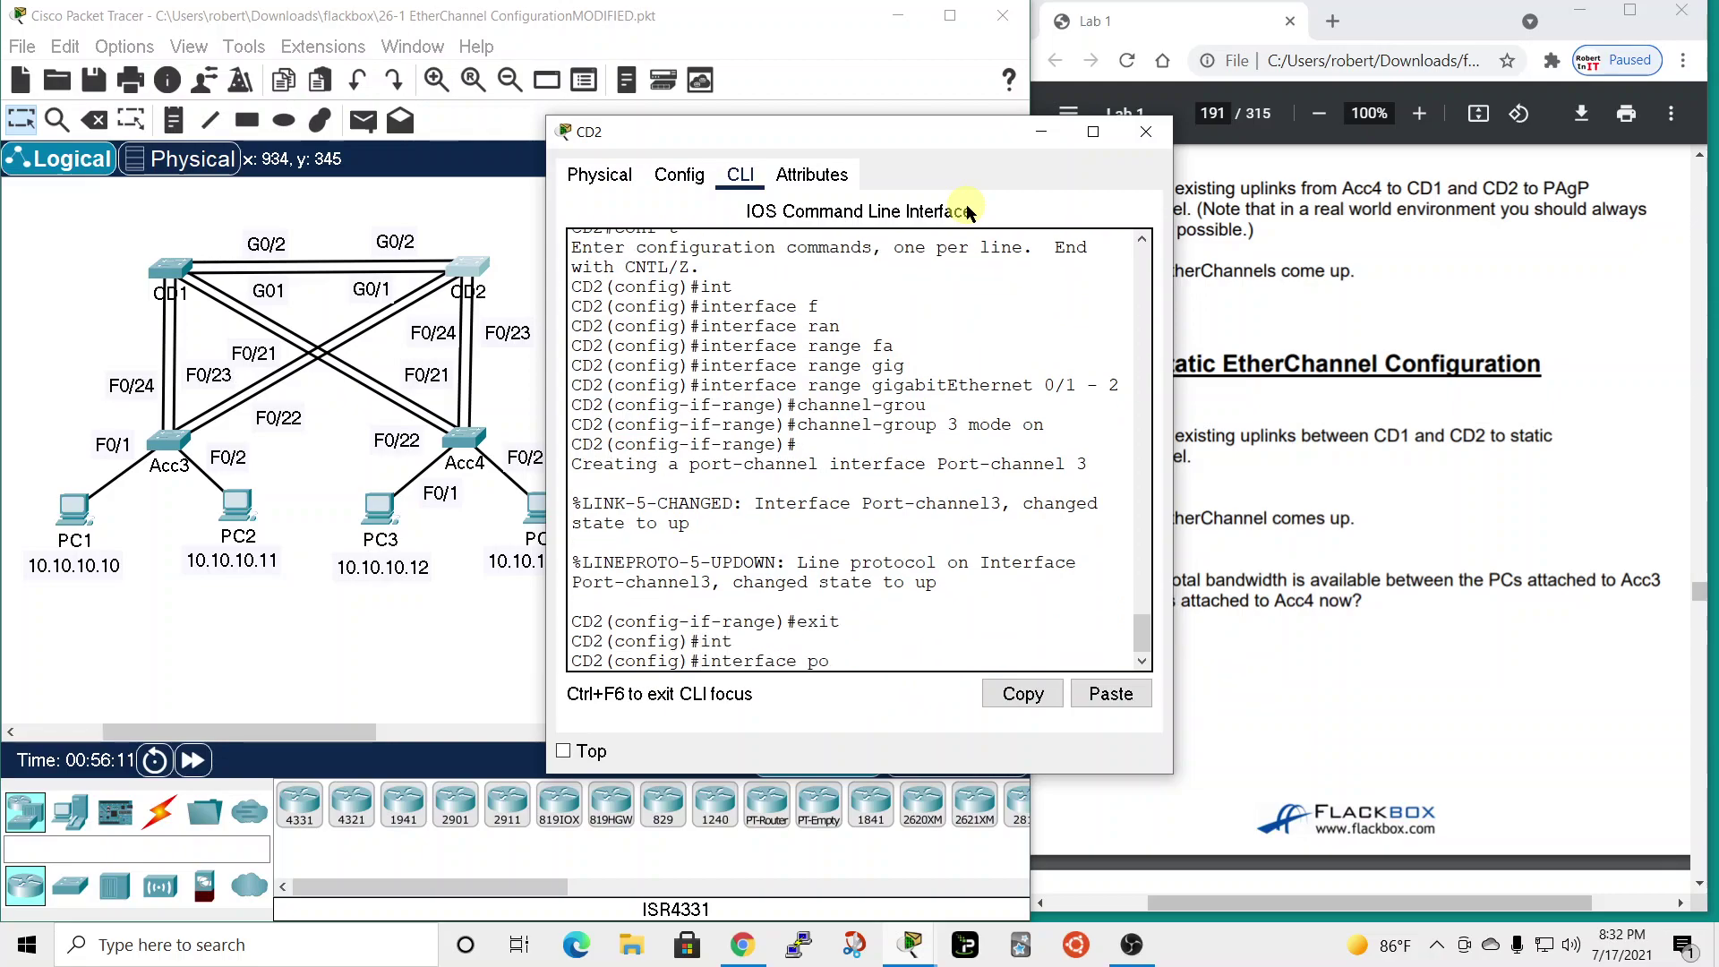
pyautogui.write('rt-channel 3')
pyautogui.press('Tab')
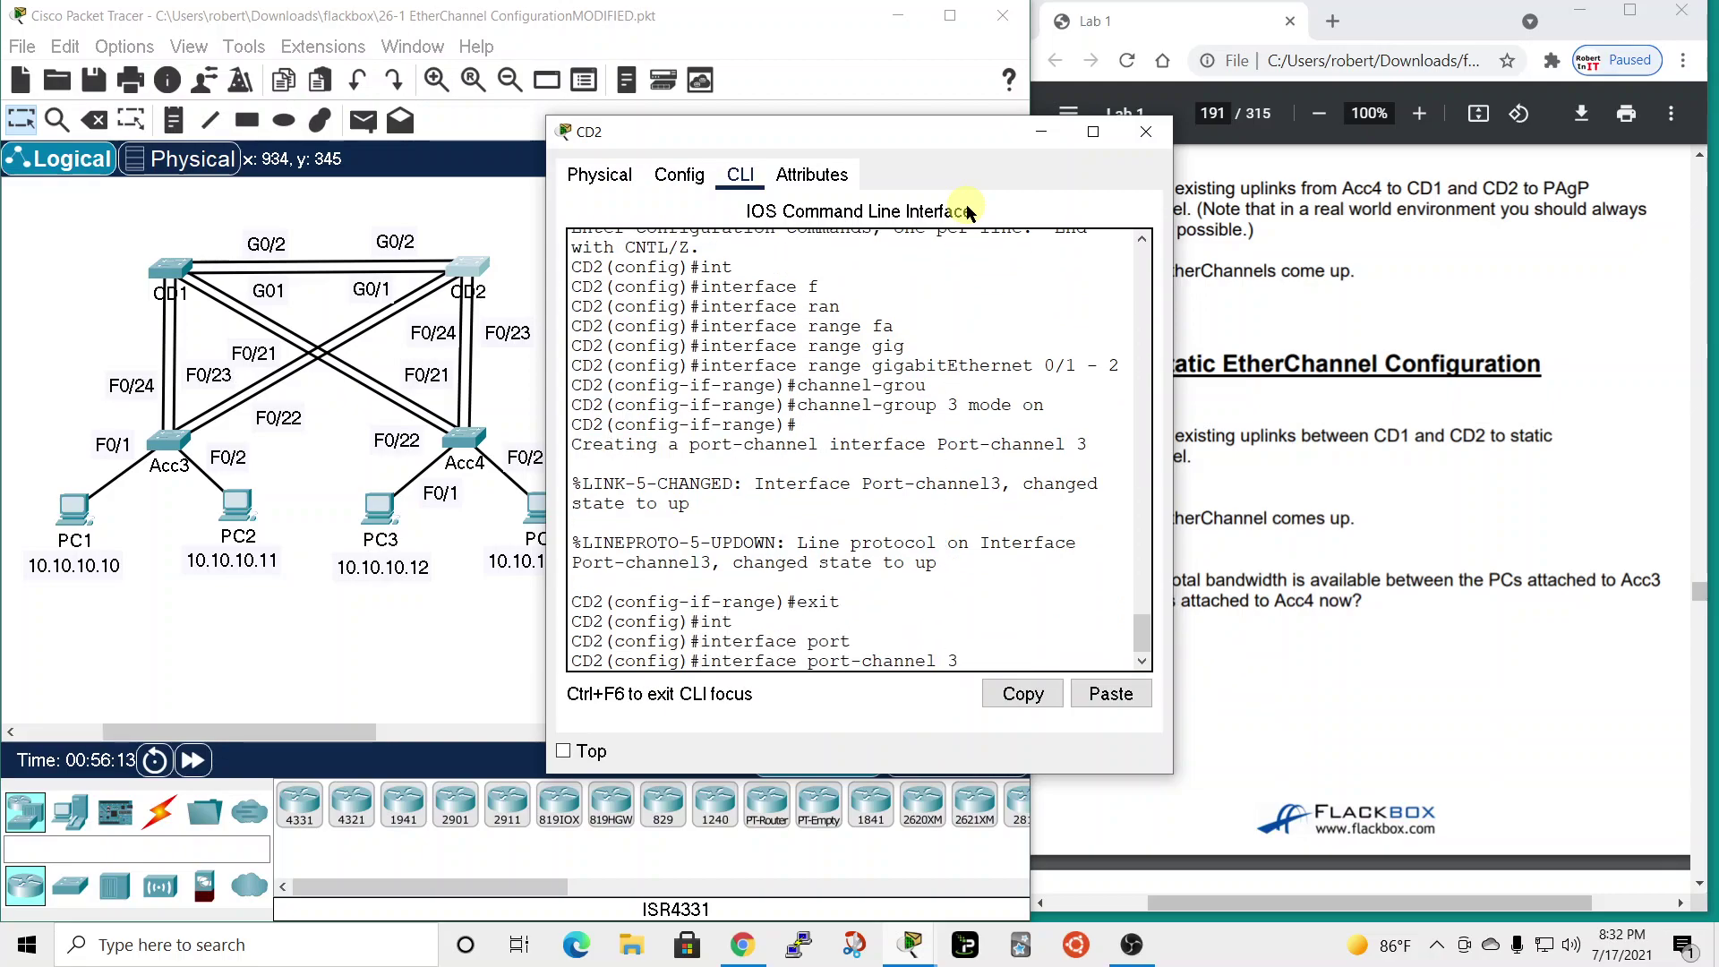
pyautogui.press('Return')
# - Give CD2's port-channel 3 interface the description "Connects to CD1"
pyautogui.write('de')
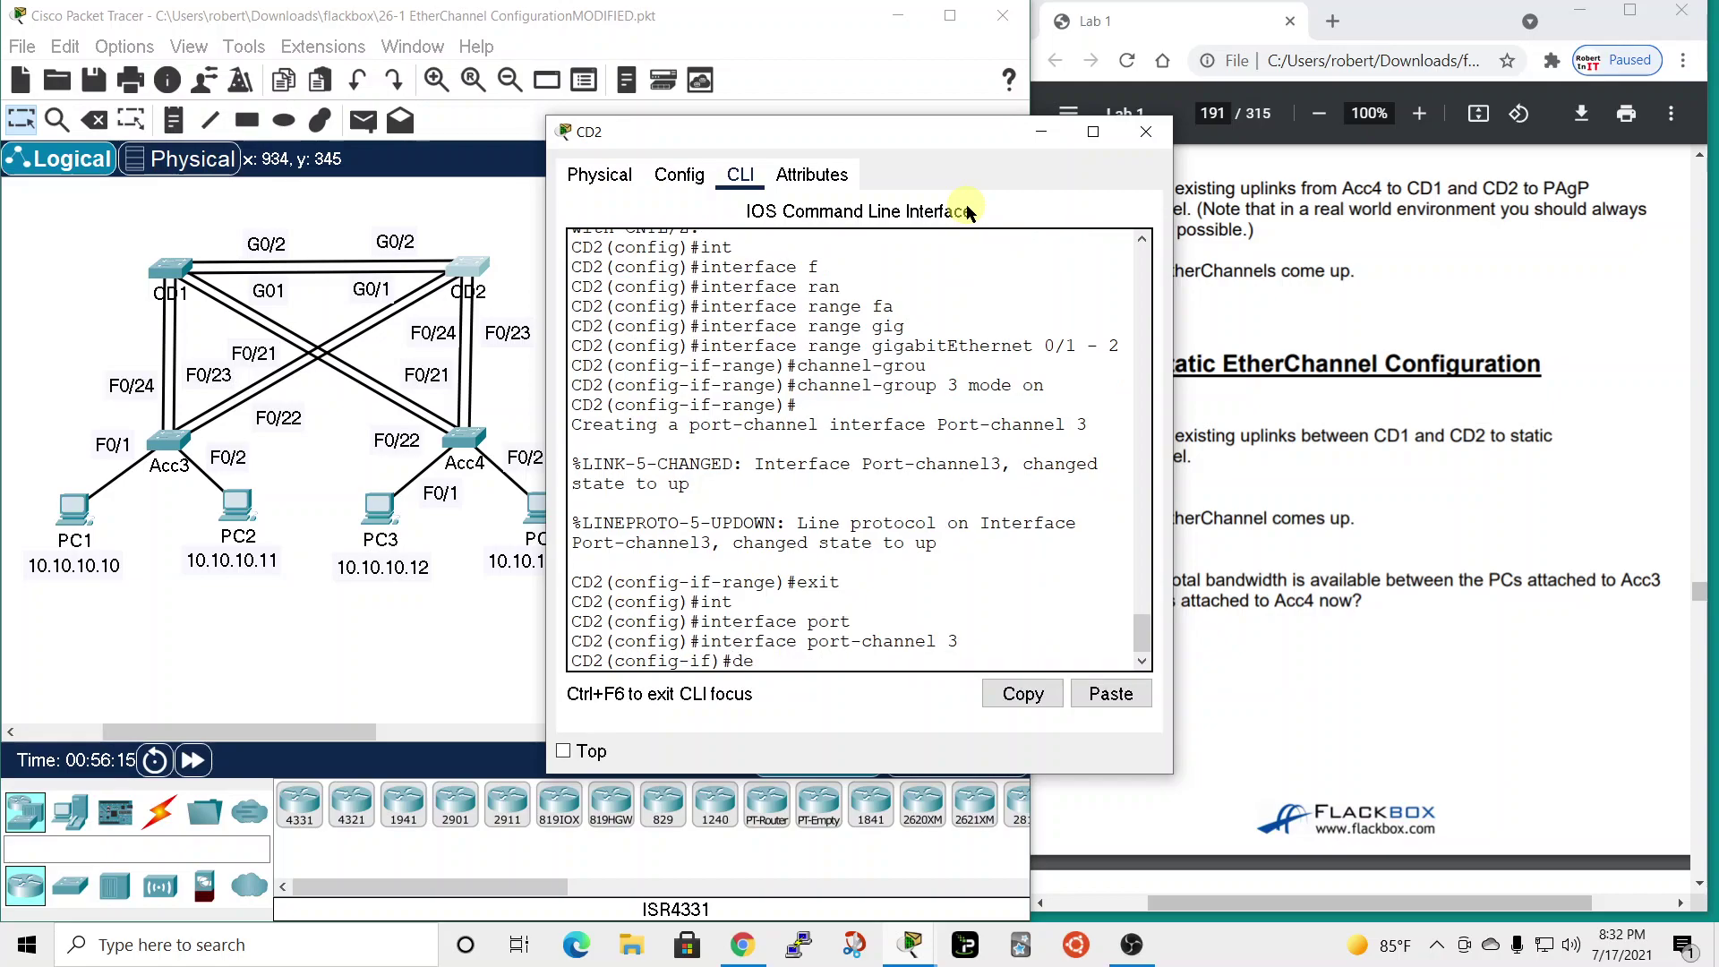
pyautogui.write('sc')
pyautogui.press('Tab')
pyautogui.write('Connects to CD')
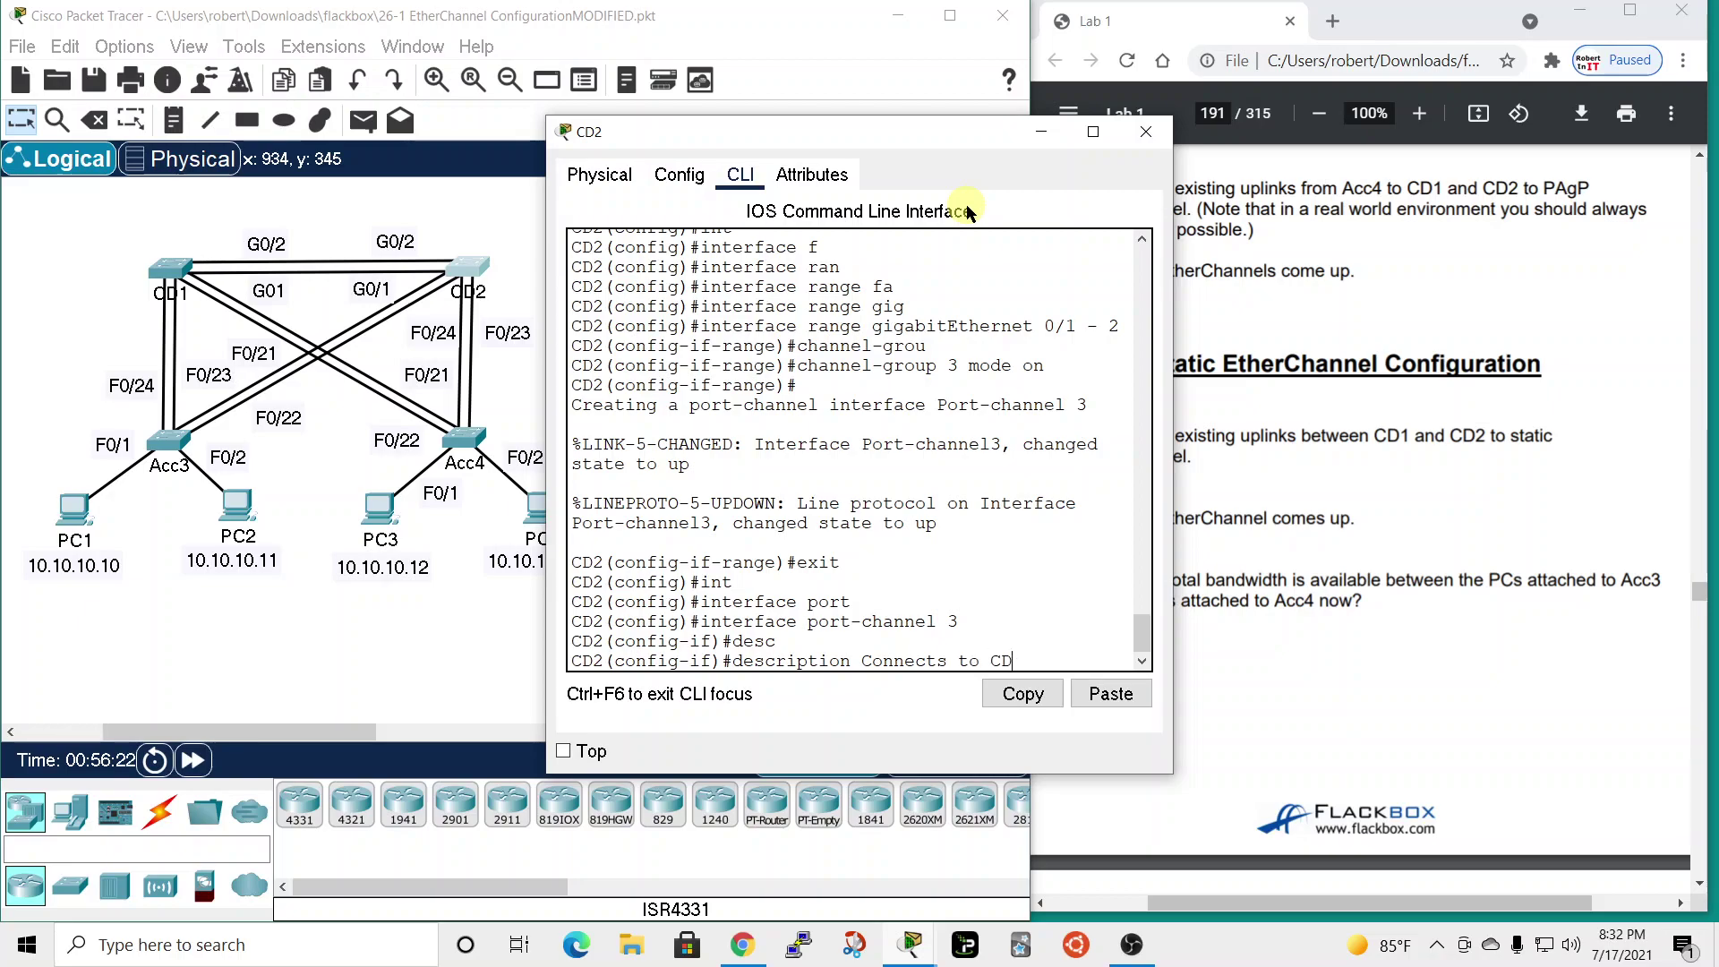
pyautogui.press('Return')
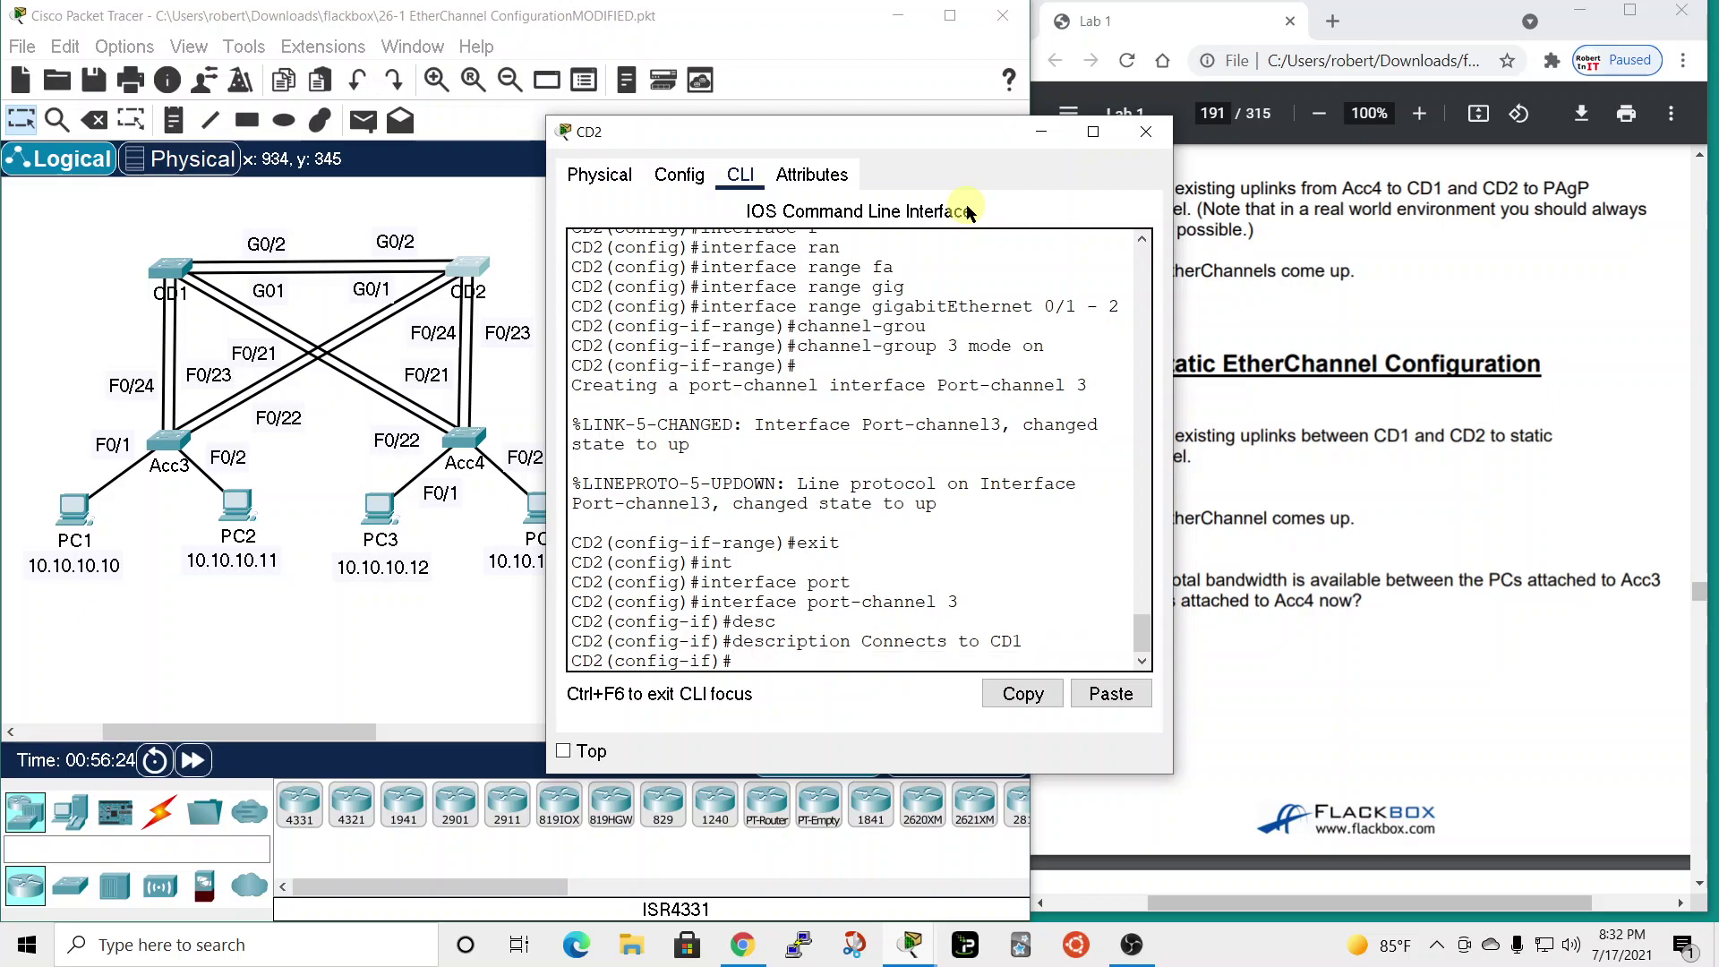
# - Set CD2's port-channel 3 interface to trunk mode with switchport mode trunk
pyautogui.write('swit')
pyautogui.press('Tab')
pyautogui.write('mod')
pyautogui.press('Tab')
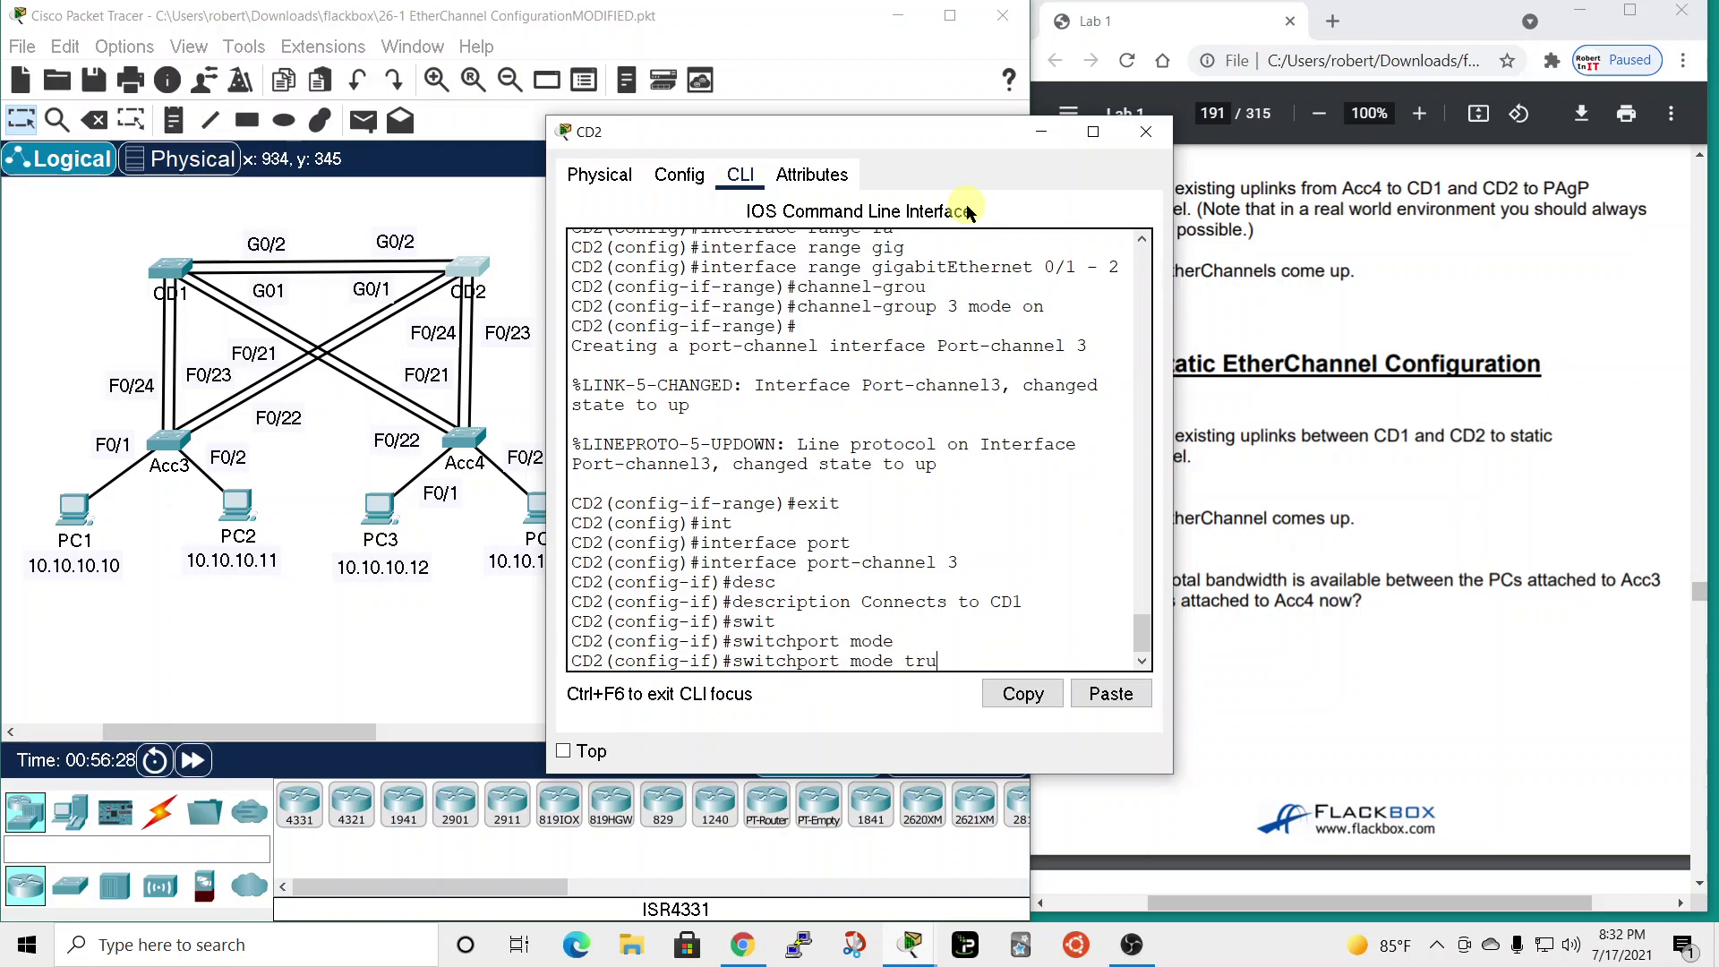
pyautogui.write('tru')
pyautogui.press('Tab')
pyautogui.press('Return')
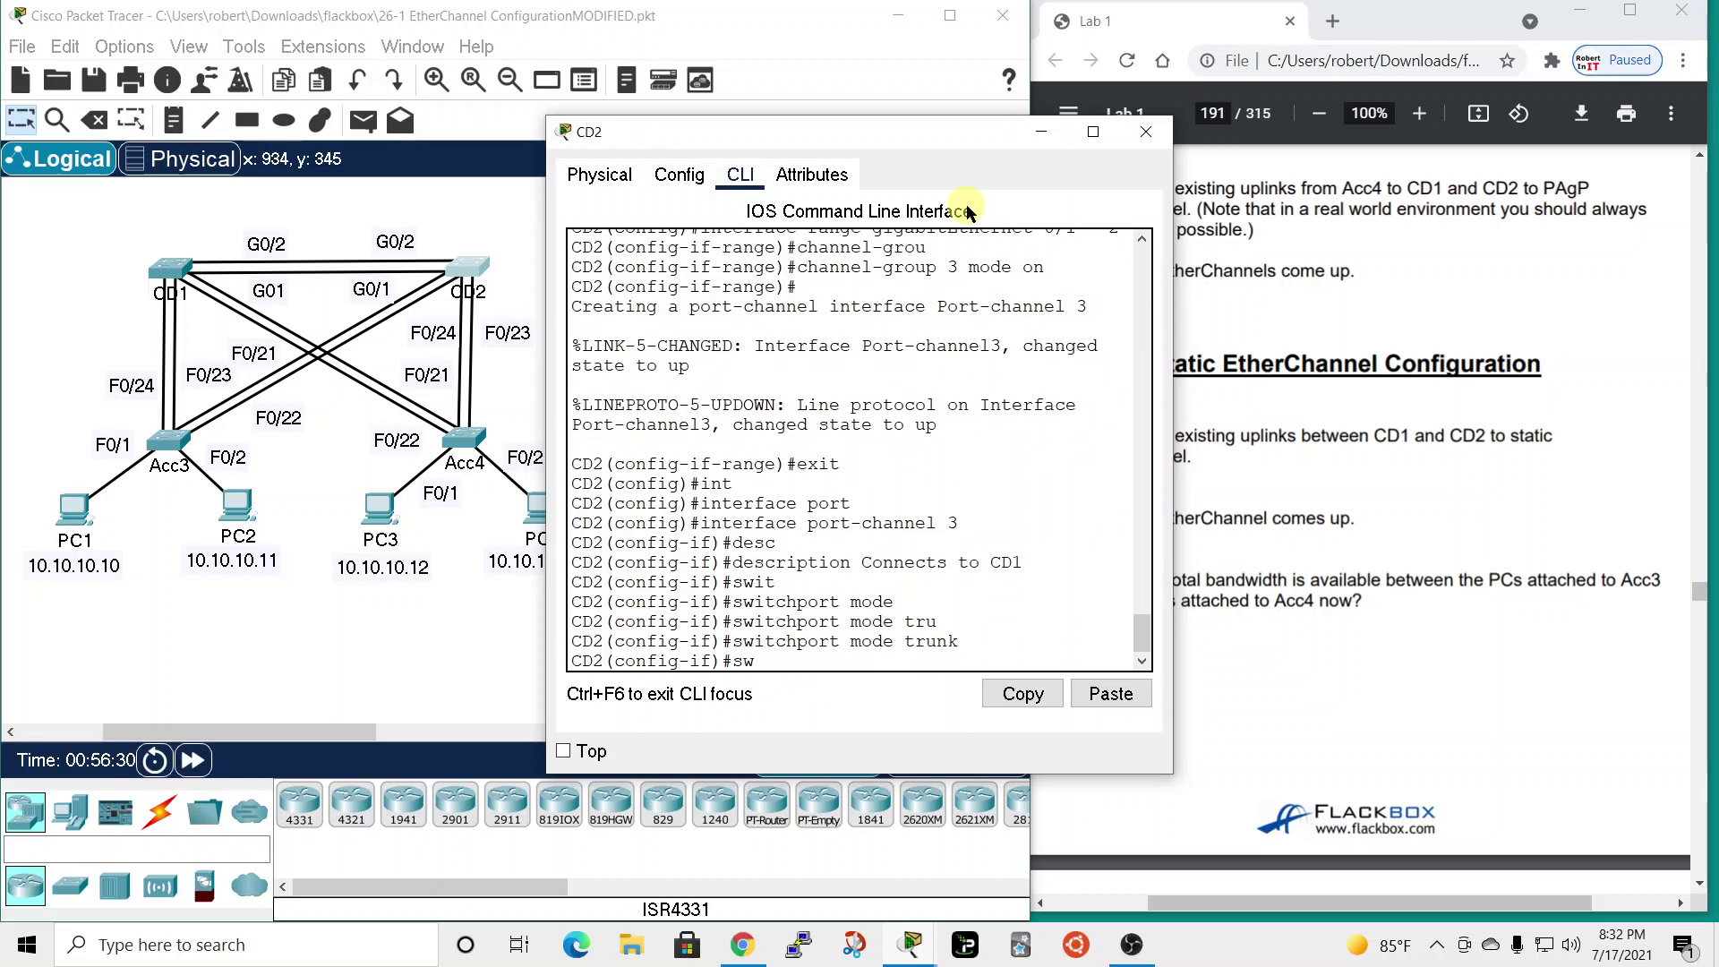
# - Set the native VLAN to 199 on CD2's port-channel 3 trunk and move the CD2 window clear of the lab instructions
pyautogui.write('switchport tru')
pyautogui.press('Tab')
pyautogui.write('trun')
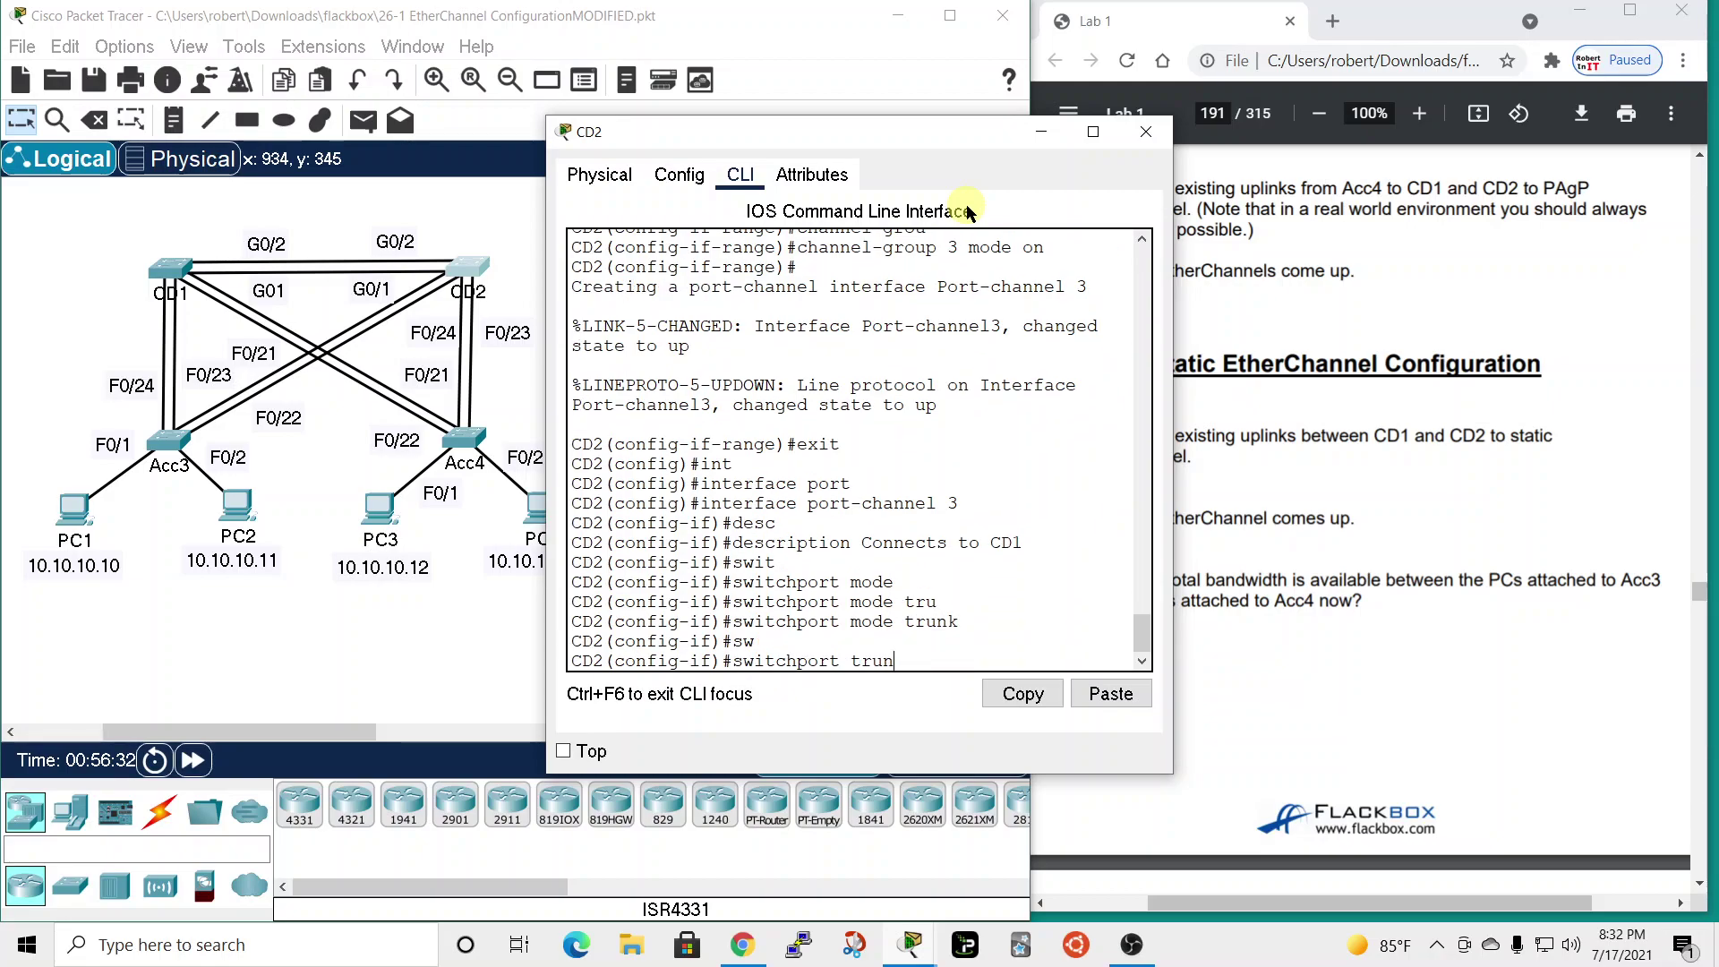
pyautogui.press('Tab')
pyautogui.write('nat')
pyautogui.press('Tab')
pyautogui.write('vla')
pyautogui.press('Tab')
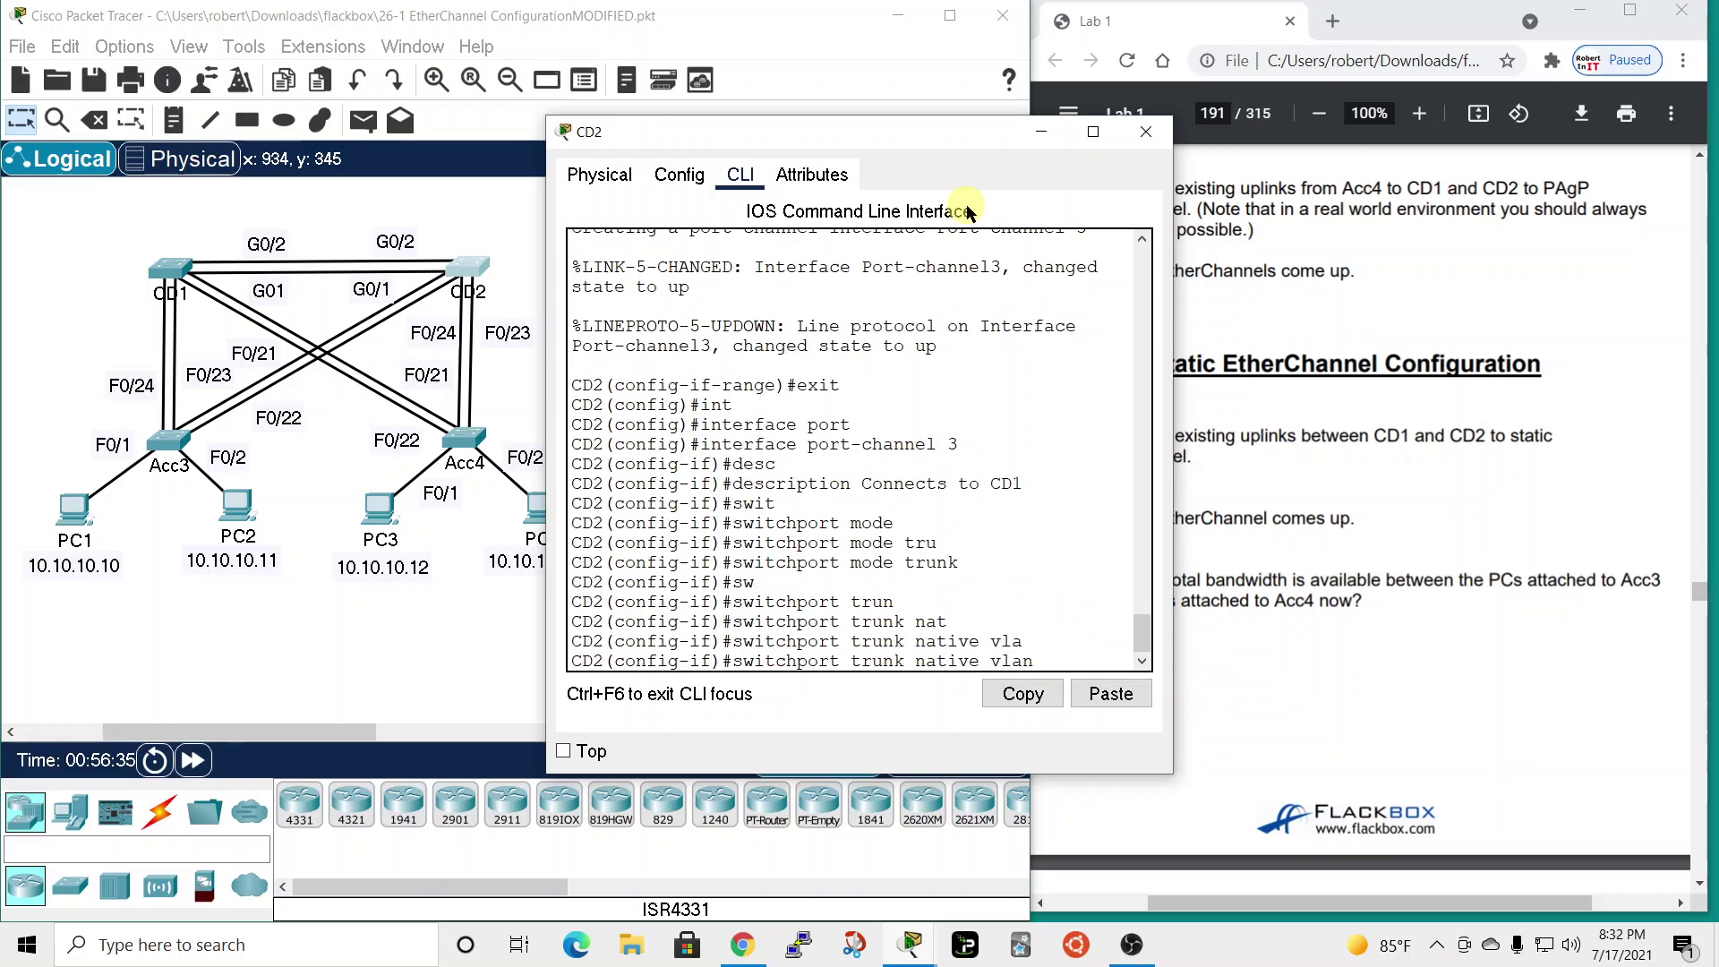
pyautogui.write('199')
pyautogui.press('Return')
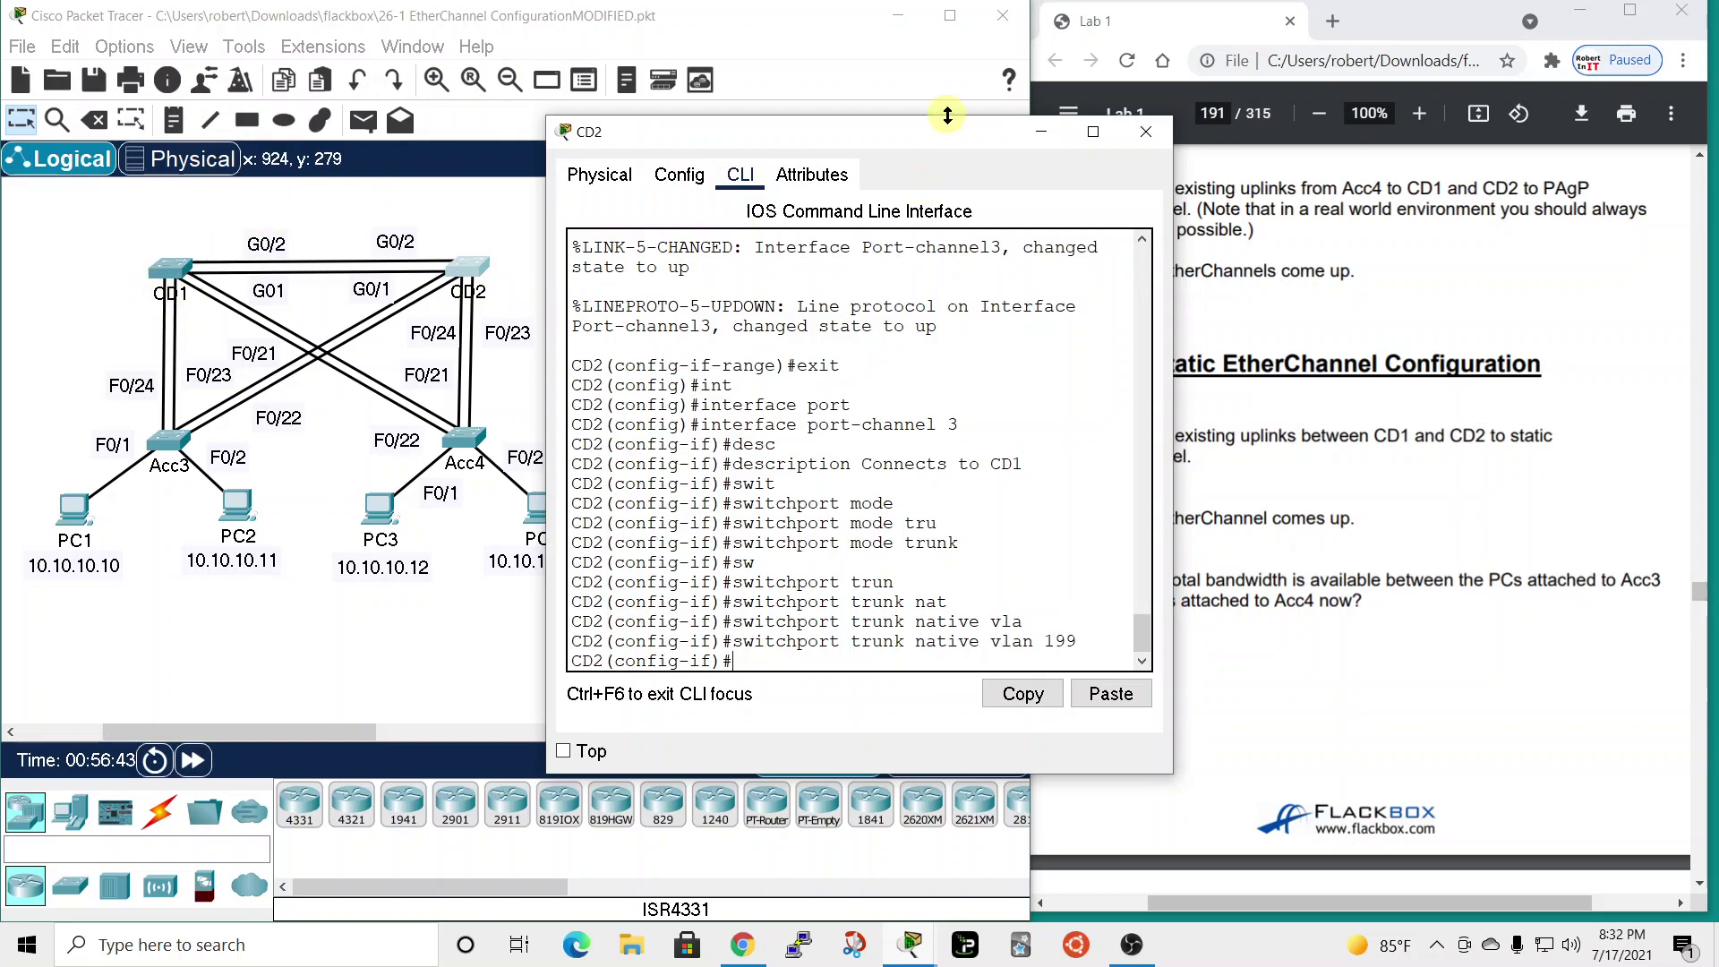
pyautogui.moveTo(936, 132); pyautogui.dragTo(668, 16)
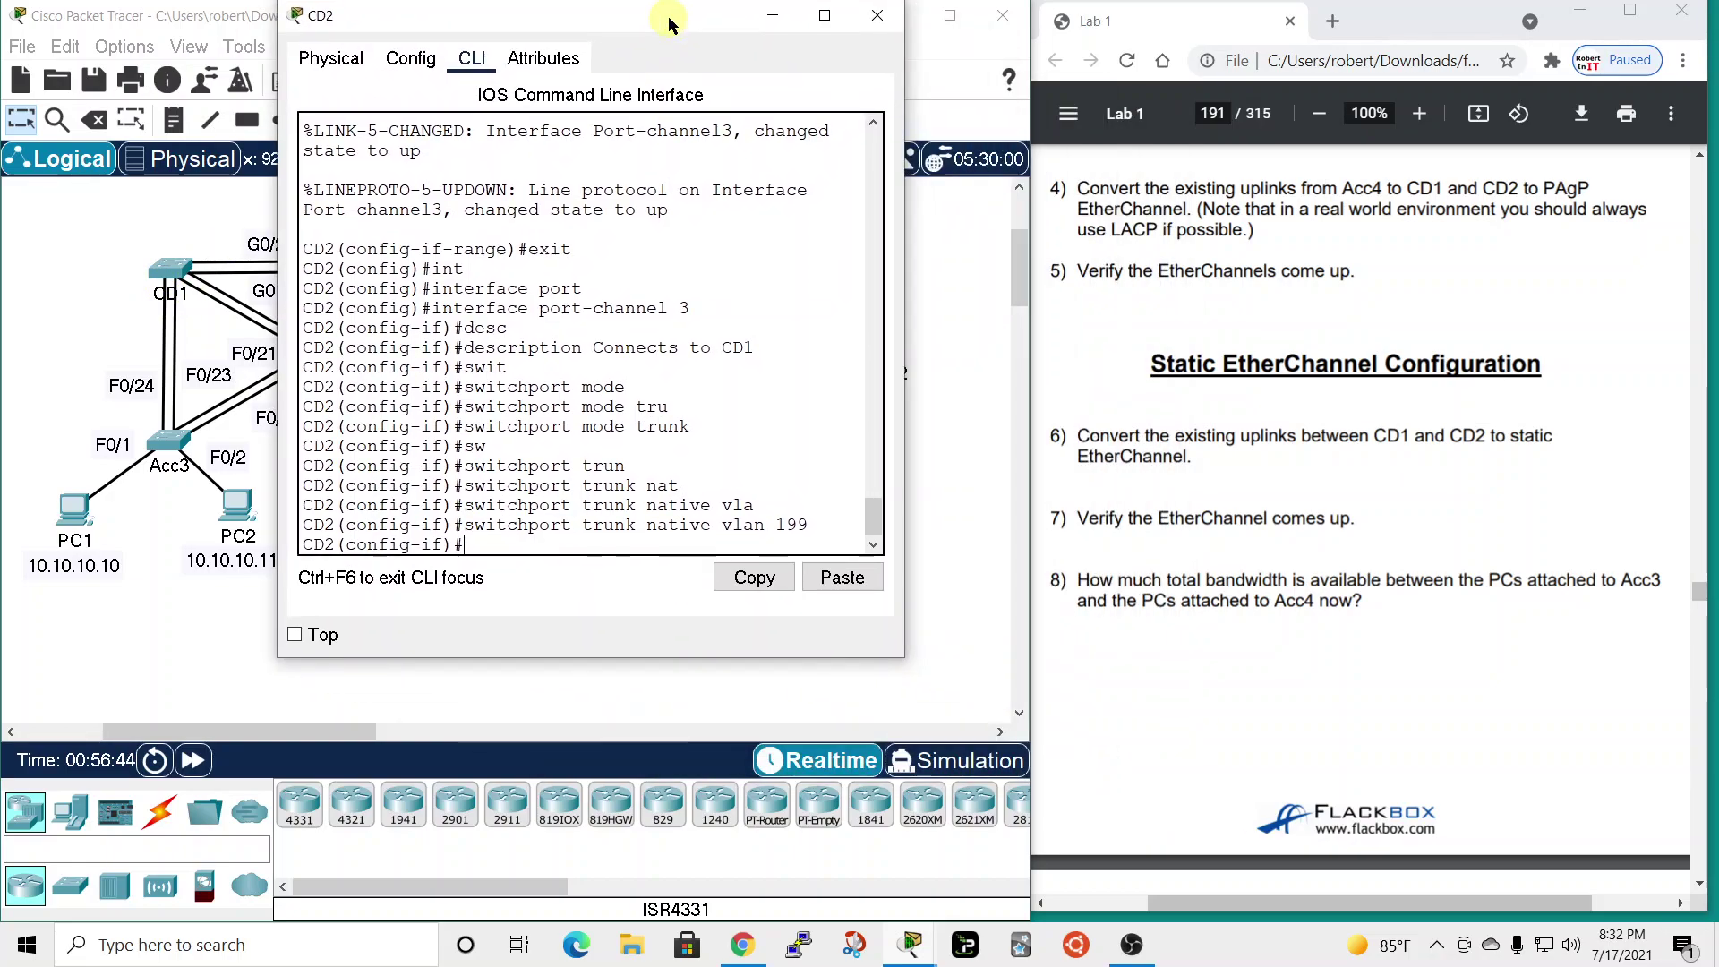
# - Close CD2's console, open CD1's command line and leave configuration mode with end
pyautogui.click(878, 16)
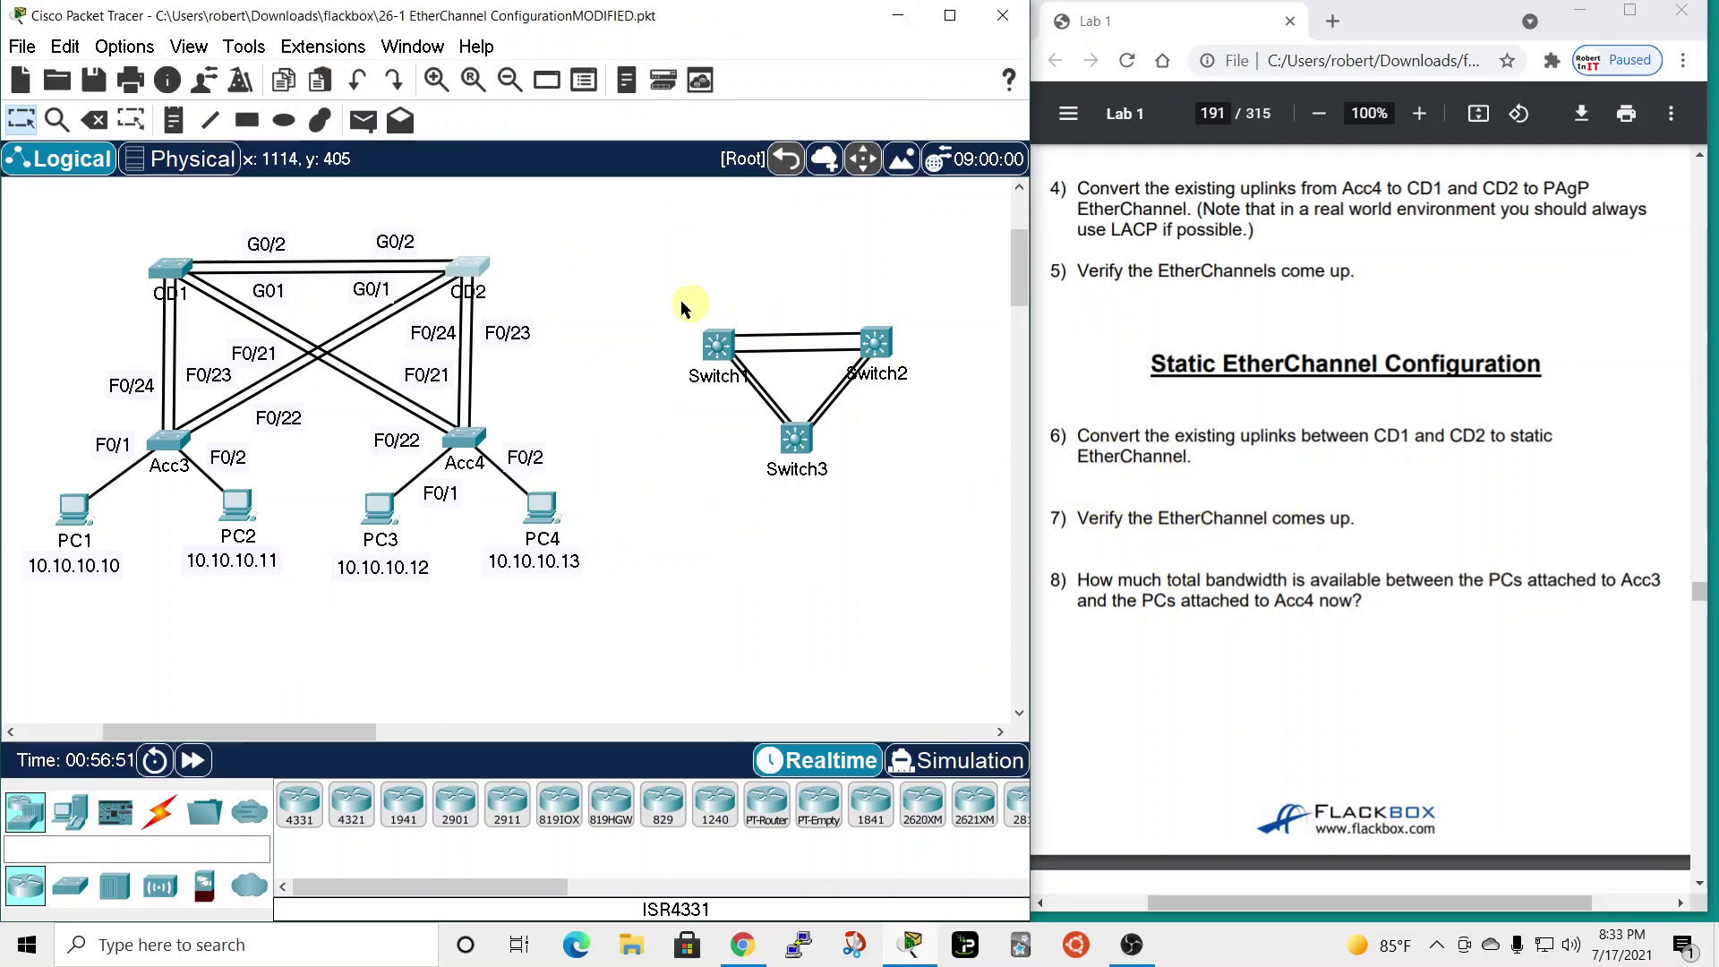
pyautogui.click(171, 273)
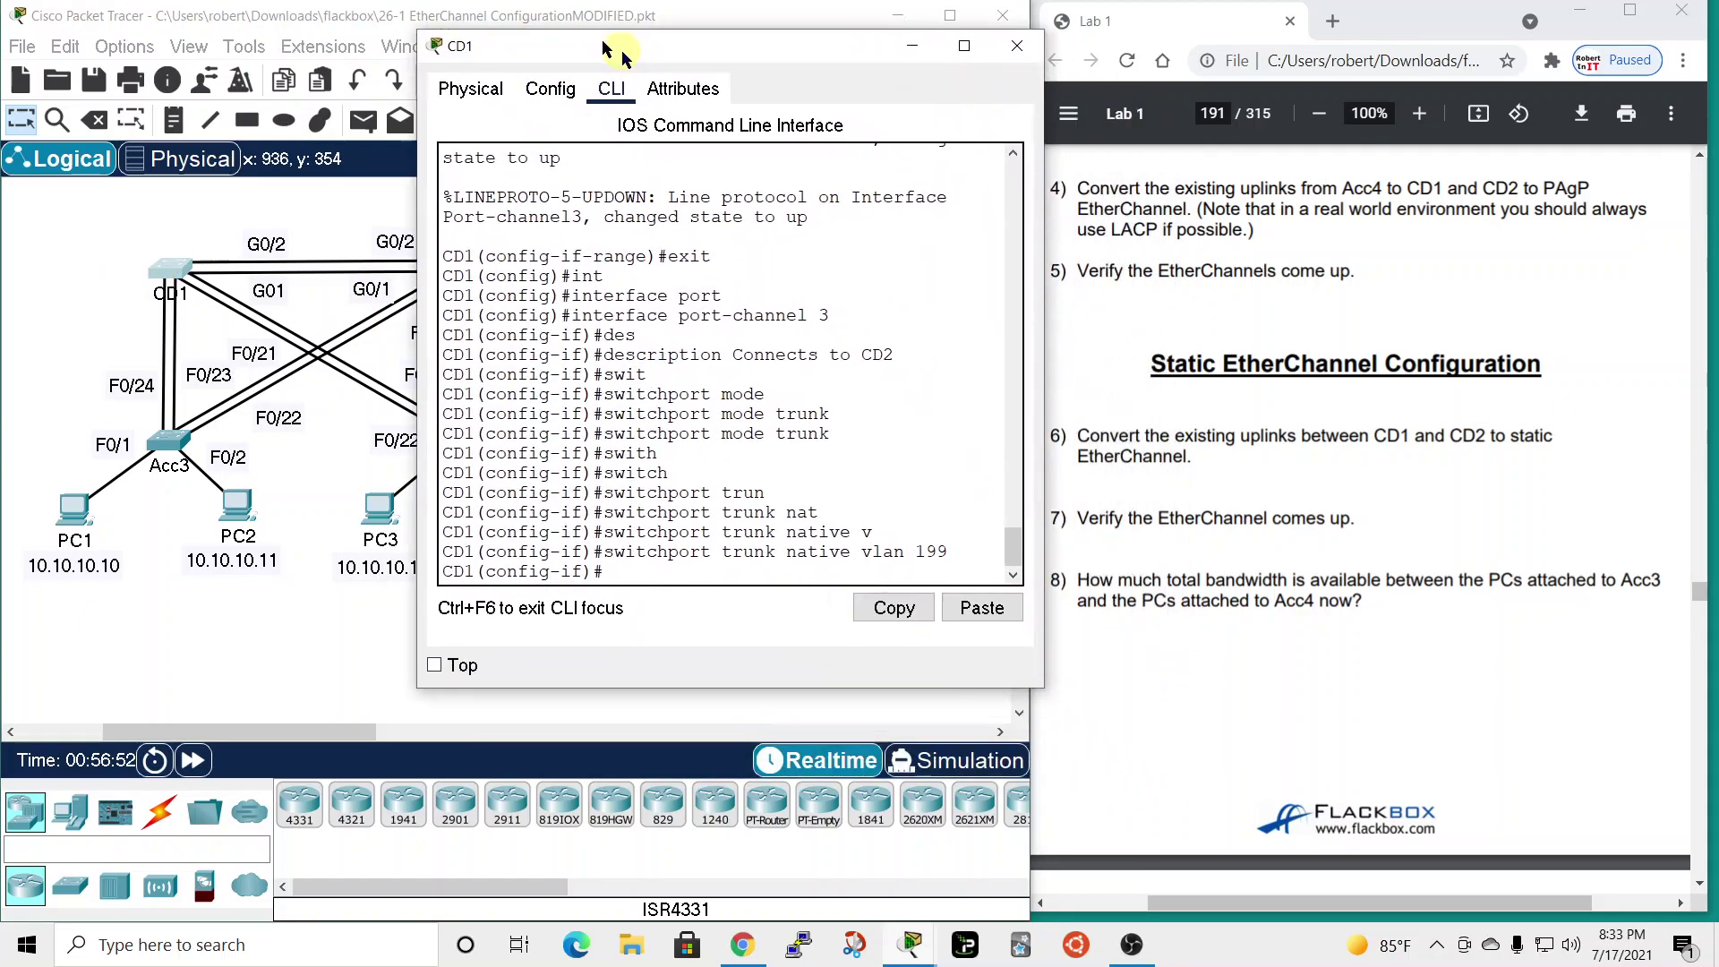
pyautogui.write('end')
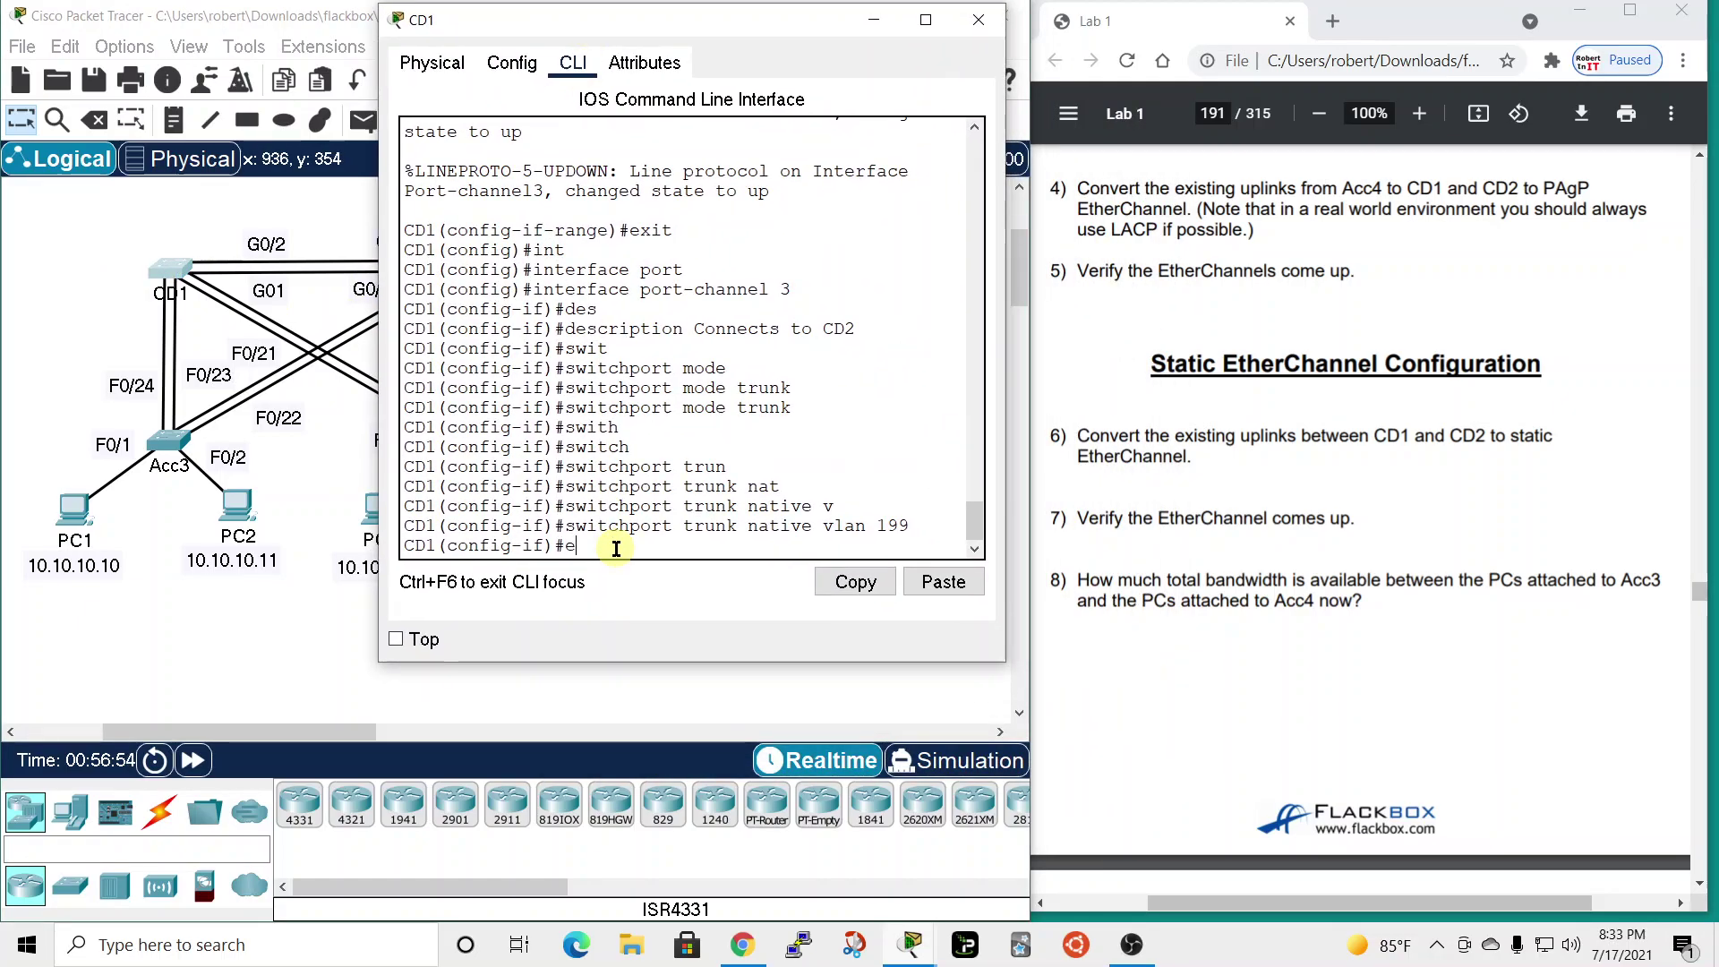
pyautogui.press('Return')
pyautogui.press('Return')
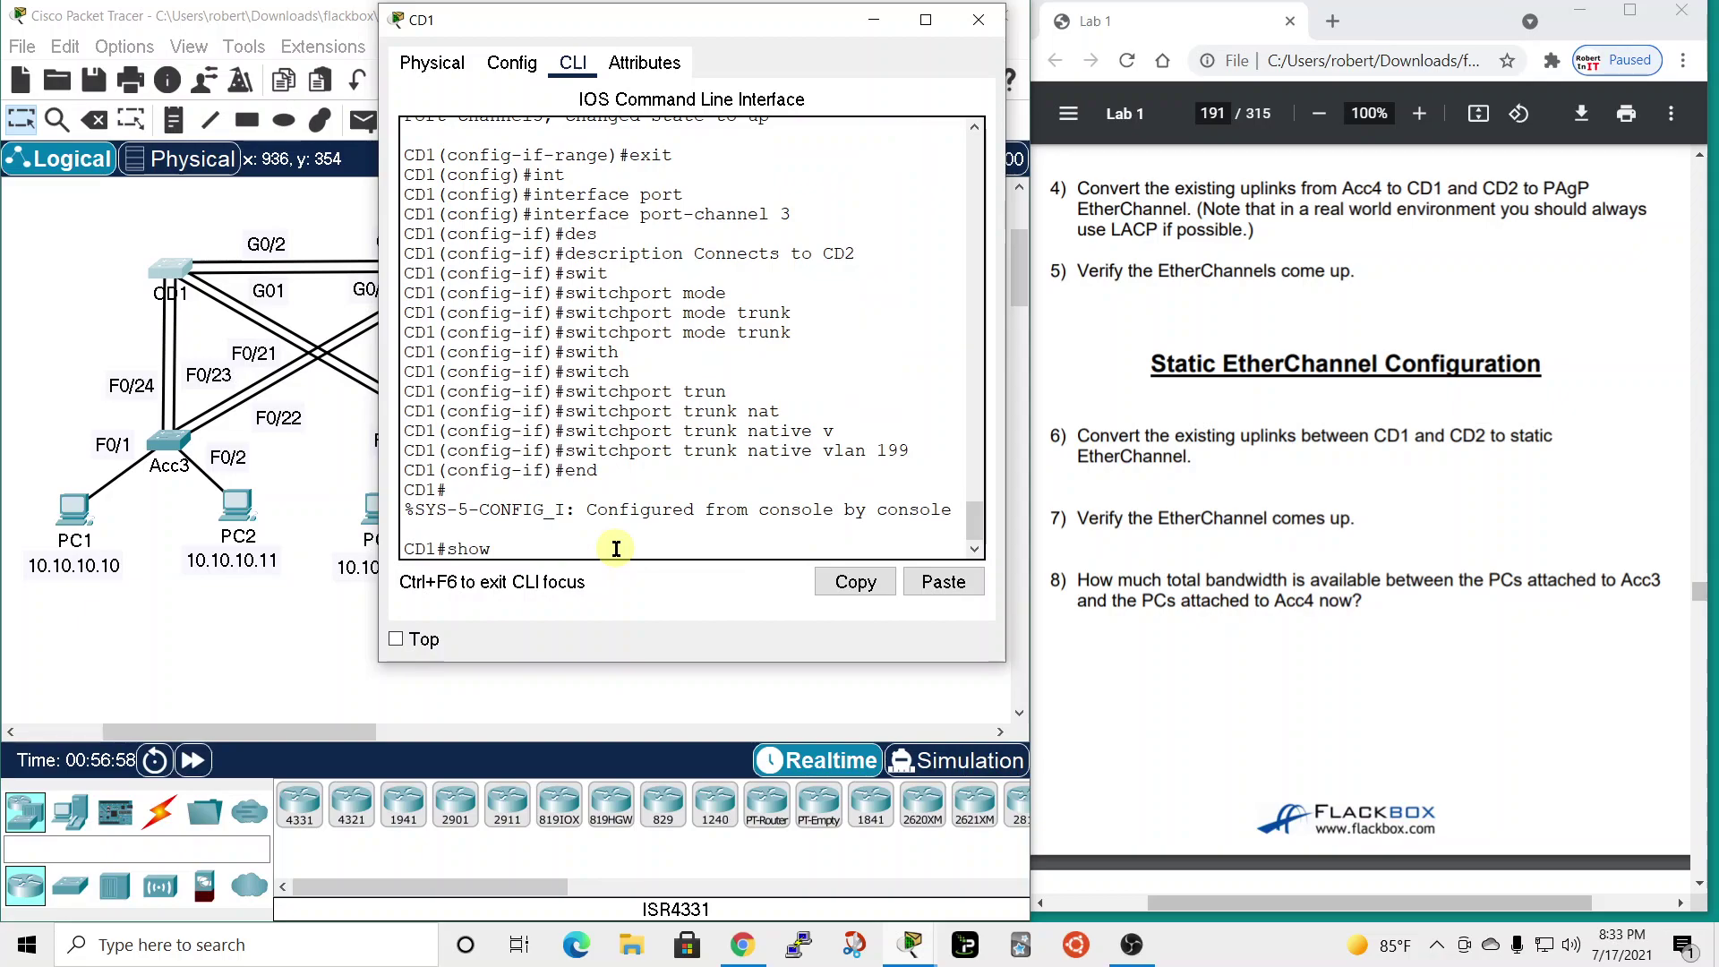
# - Display the EtherChannel summary on CD1, review the port-channels and member ports, and close its console
pyautogui.write('show eth3')
pyautogui.press('Tab')
pyautogui.press('BackSpace')
pyautogui.press('Tab')
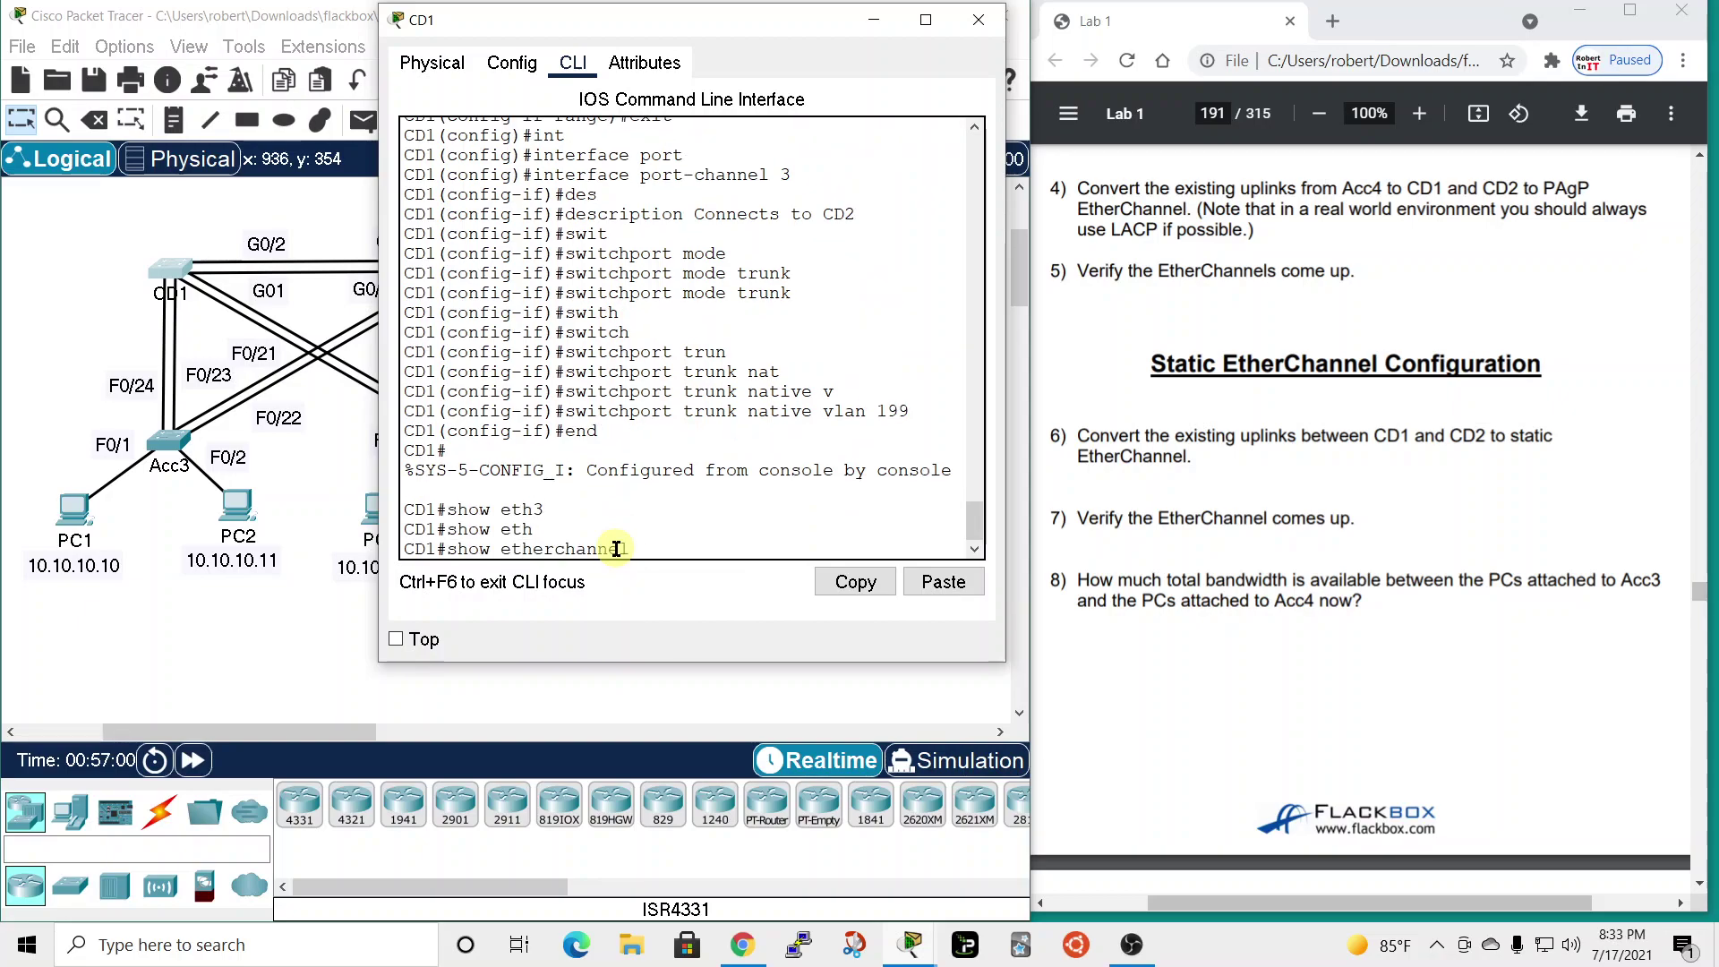
pyautogui.write('su')
pyautogui.press('Tab')
pyautogui.press('Return')
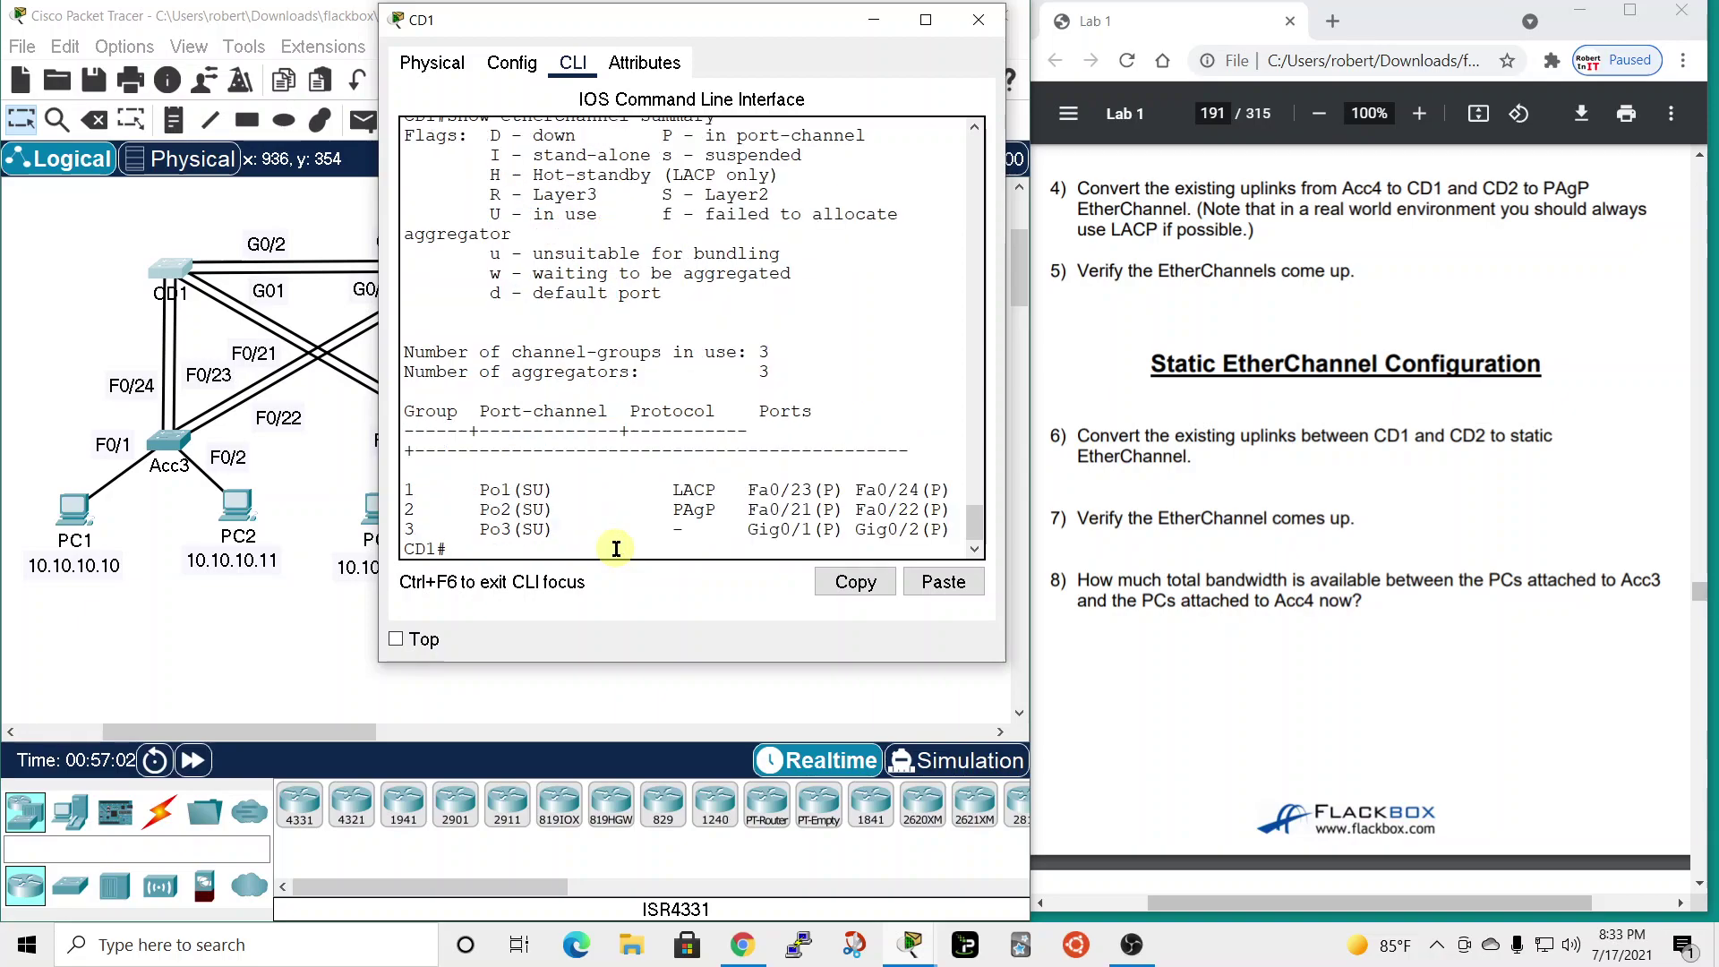
pyautogui.moveTo(727, 18); pyautogui.dragTo(1020, 11)
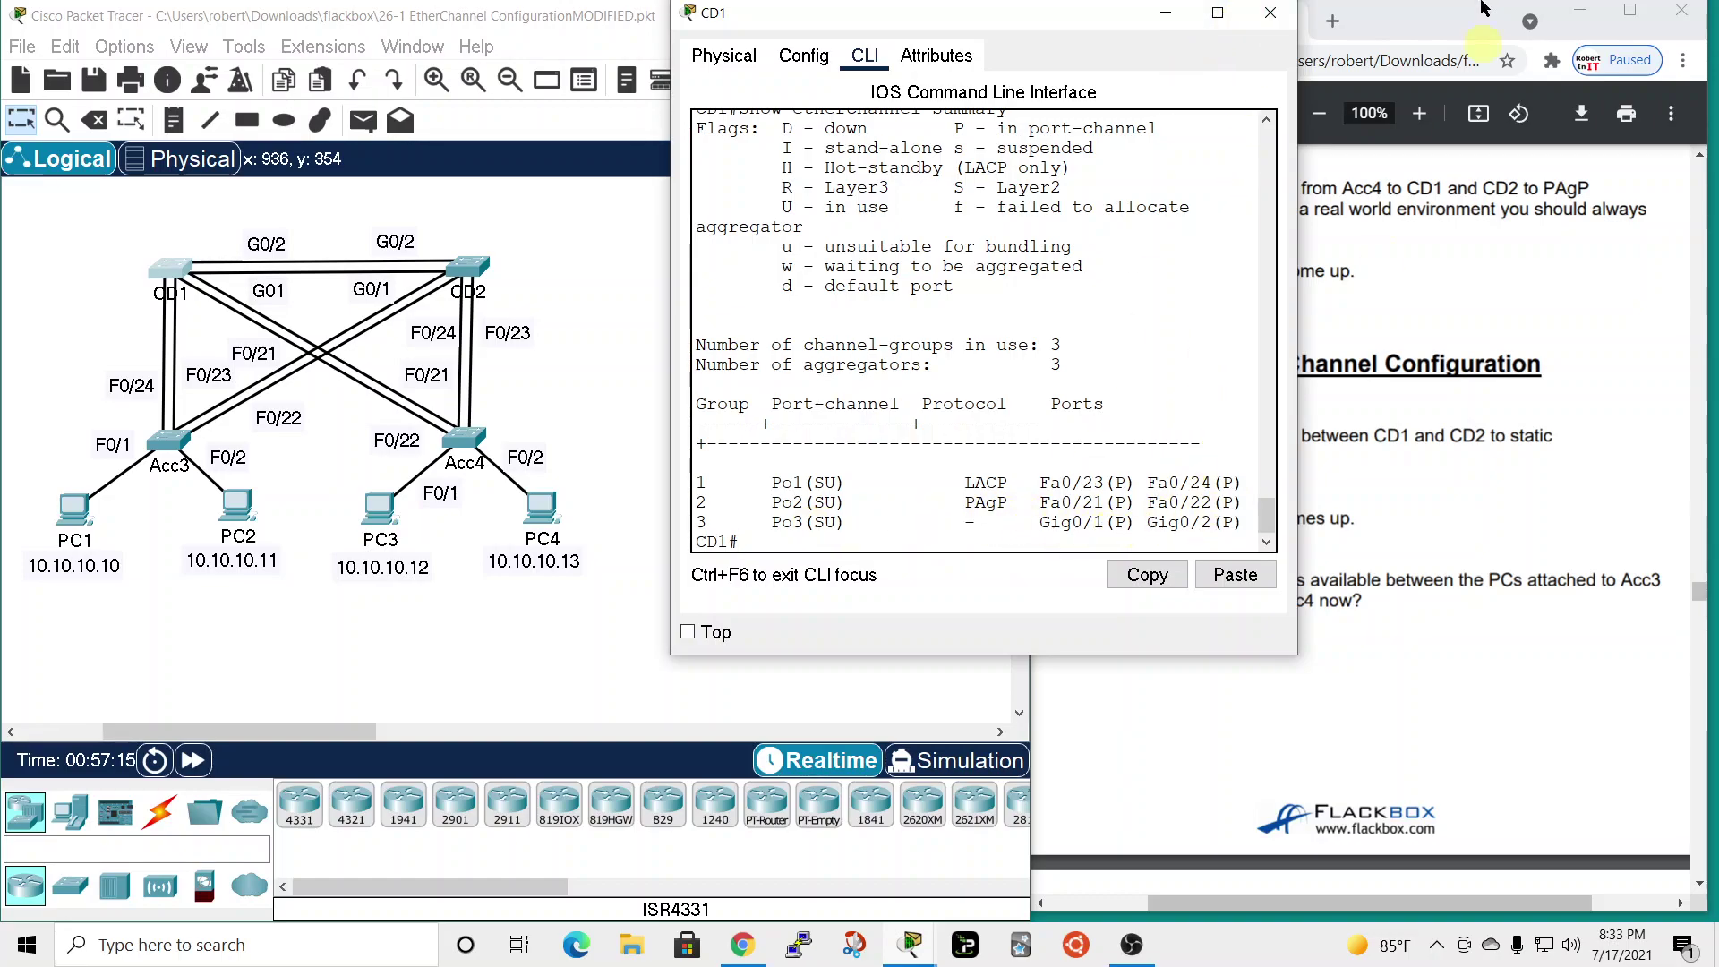
pyautogui.scroll(1, 1131, 231)
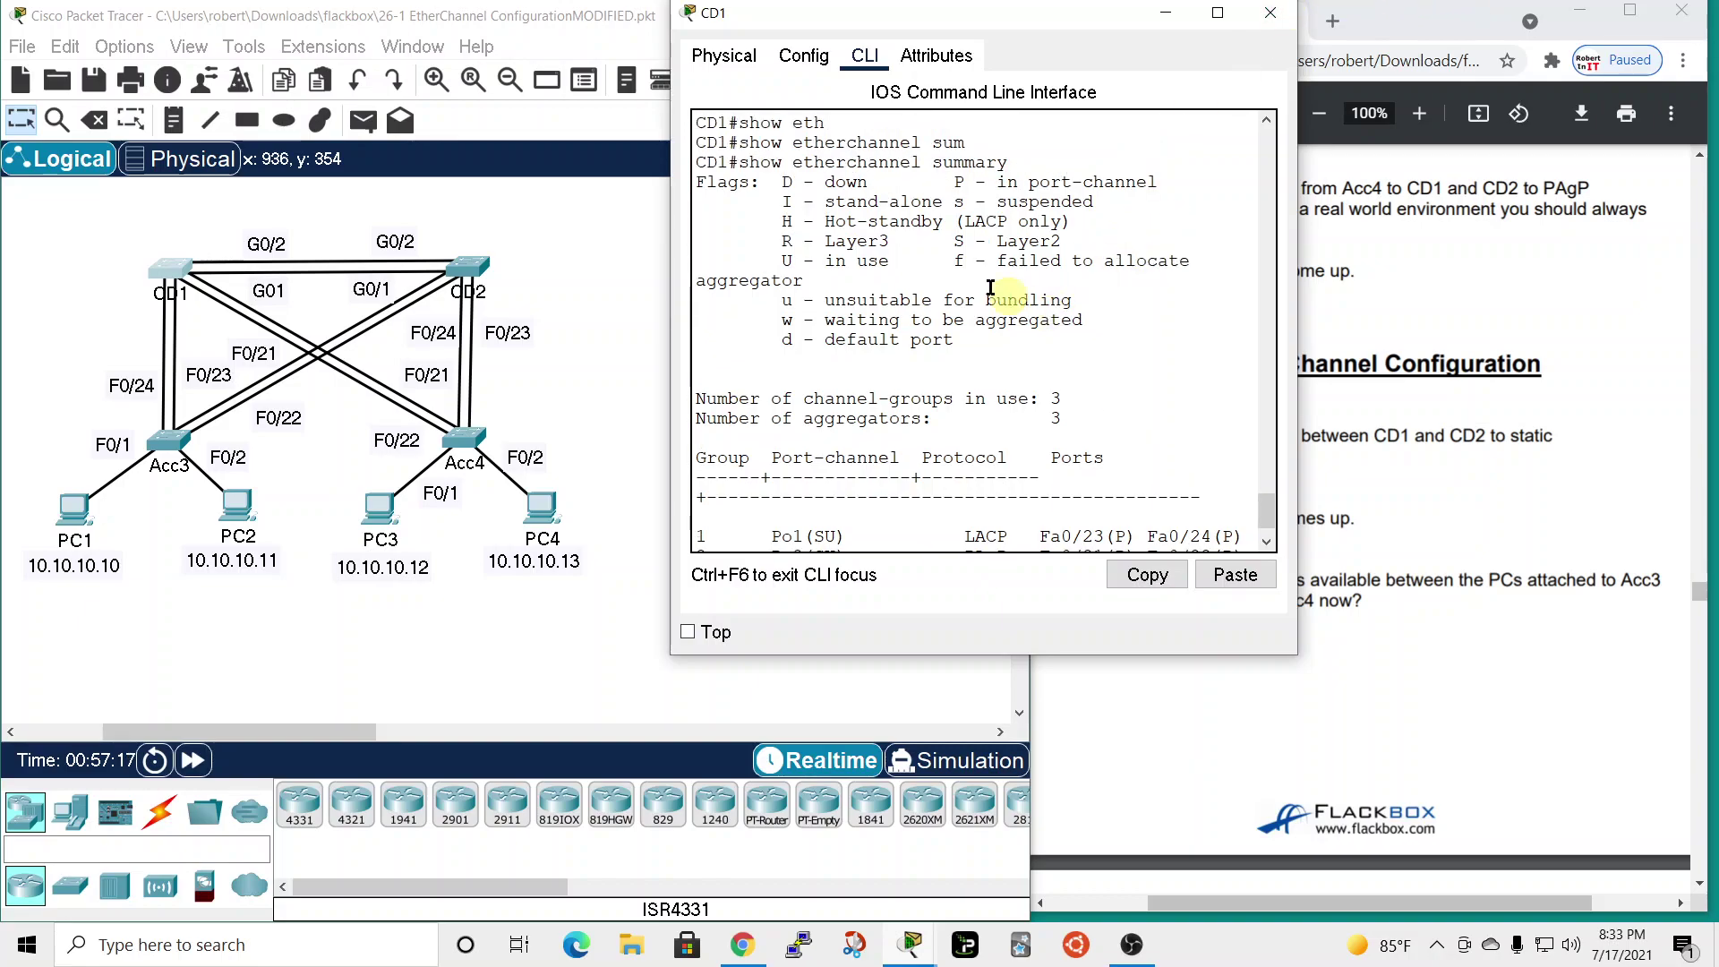
pyautogui.scroll(-1, 1083, 183)
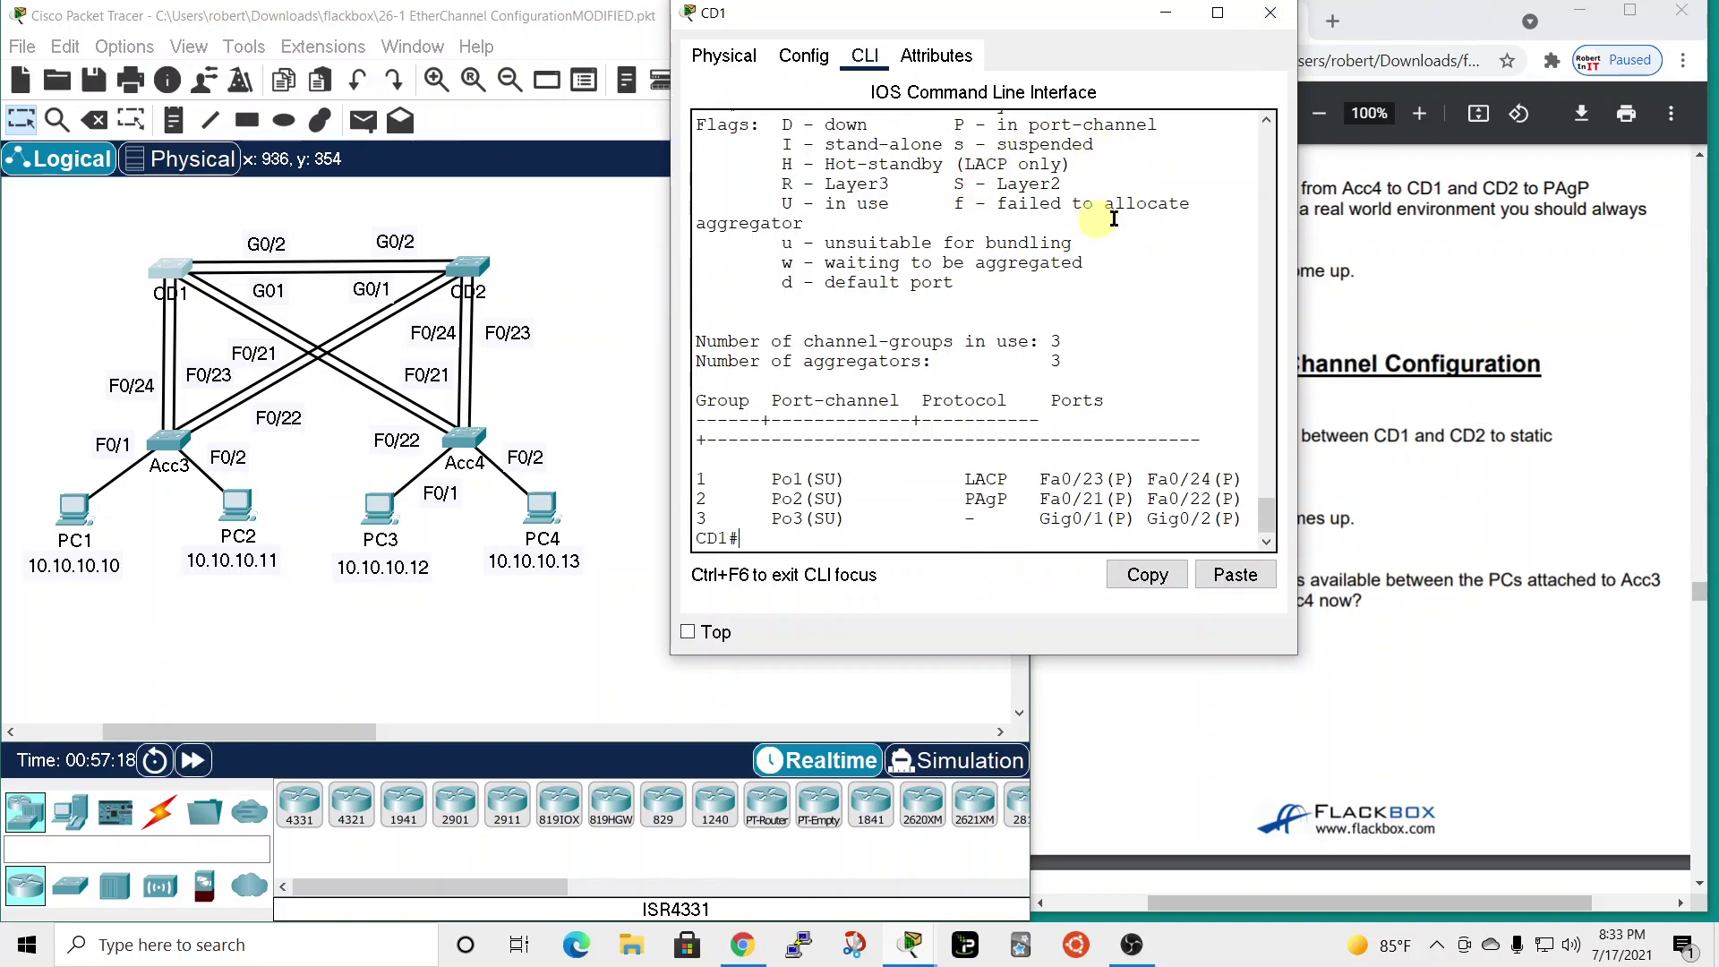
pyautogui.click(1270, 13)
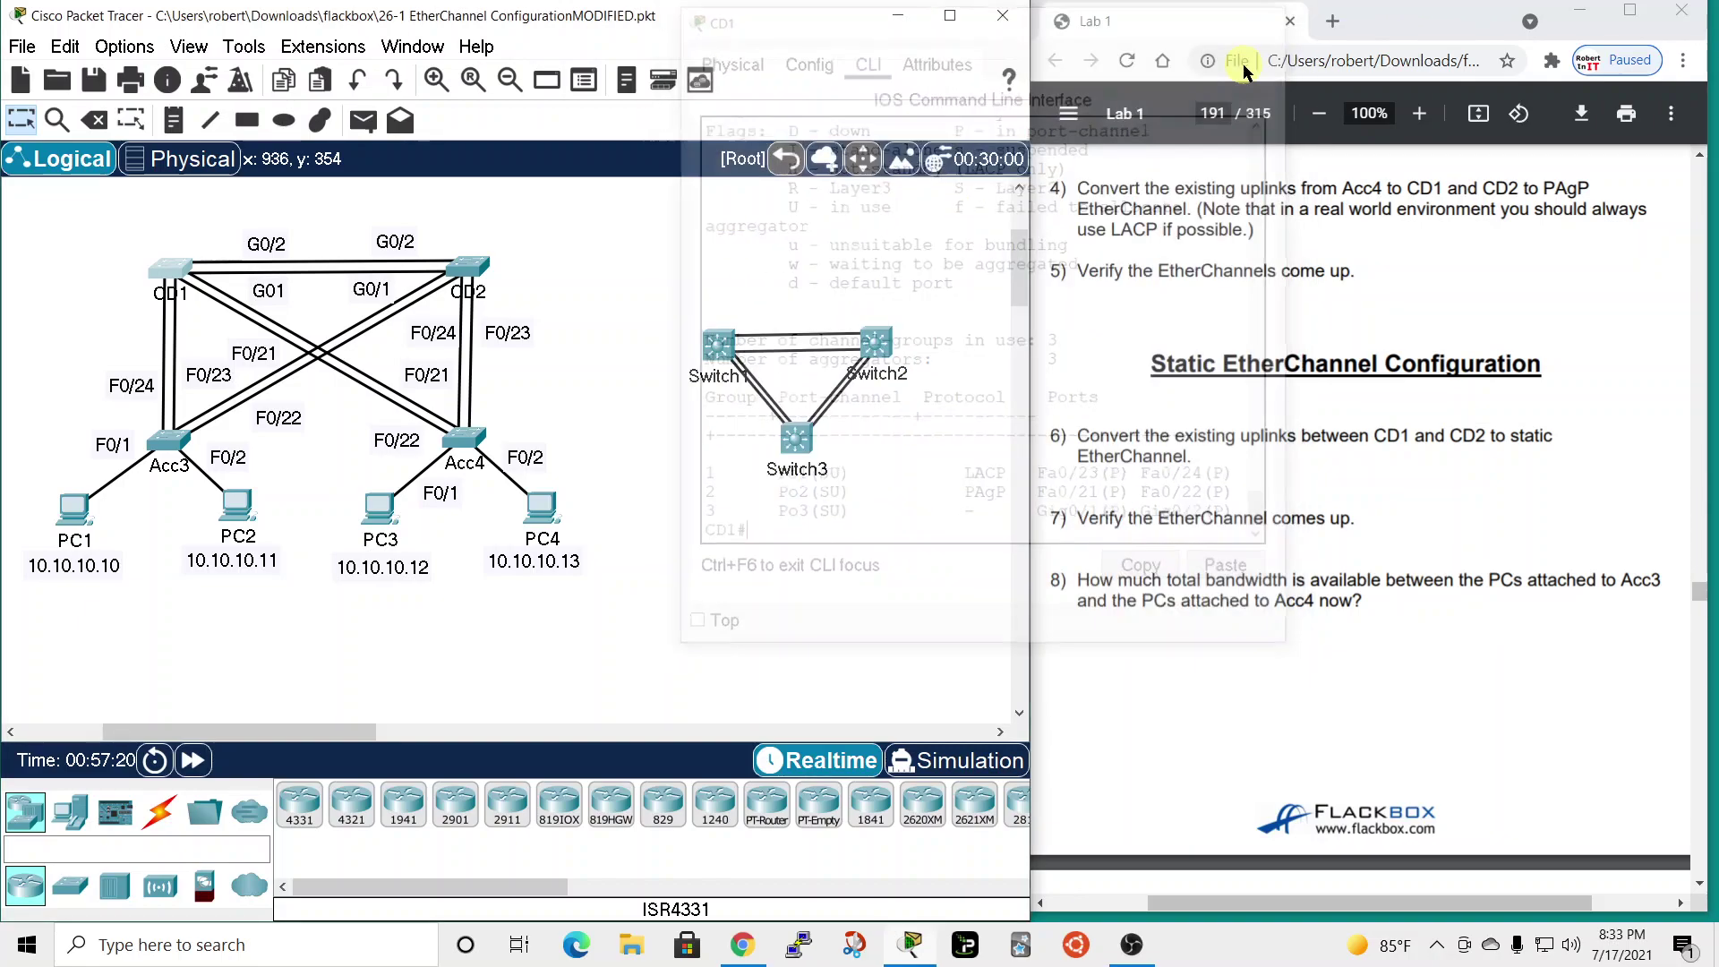
# - Open CD2's command line and return to privileged EXEC mode with end
pyautogui.click(477, 274)
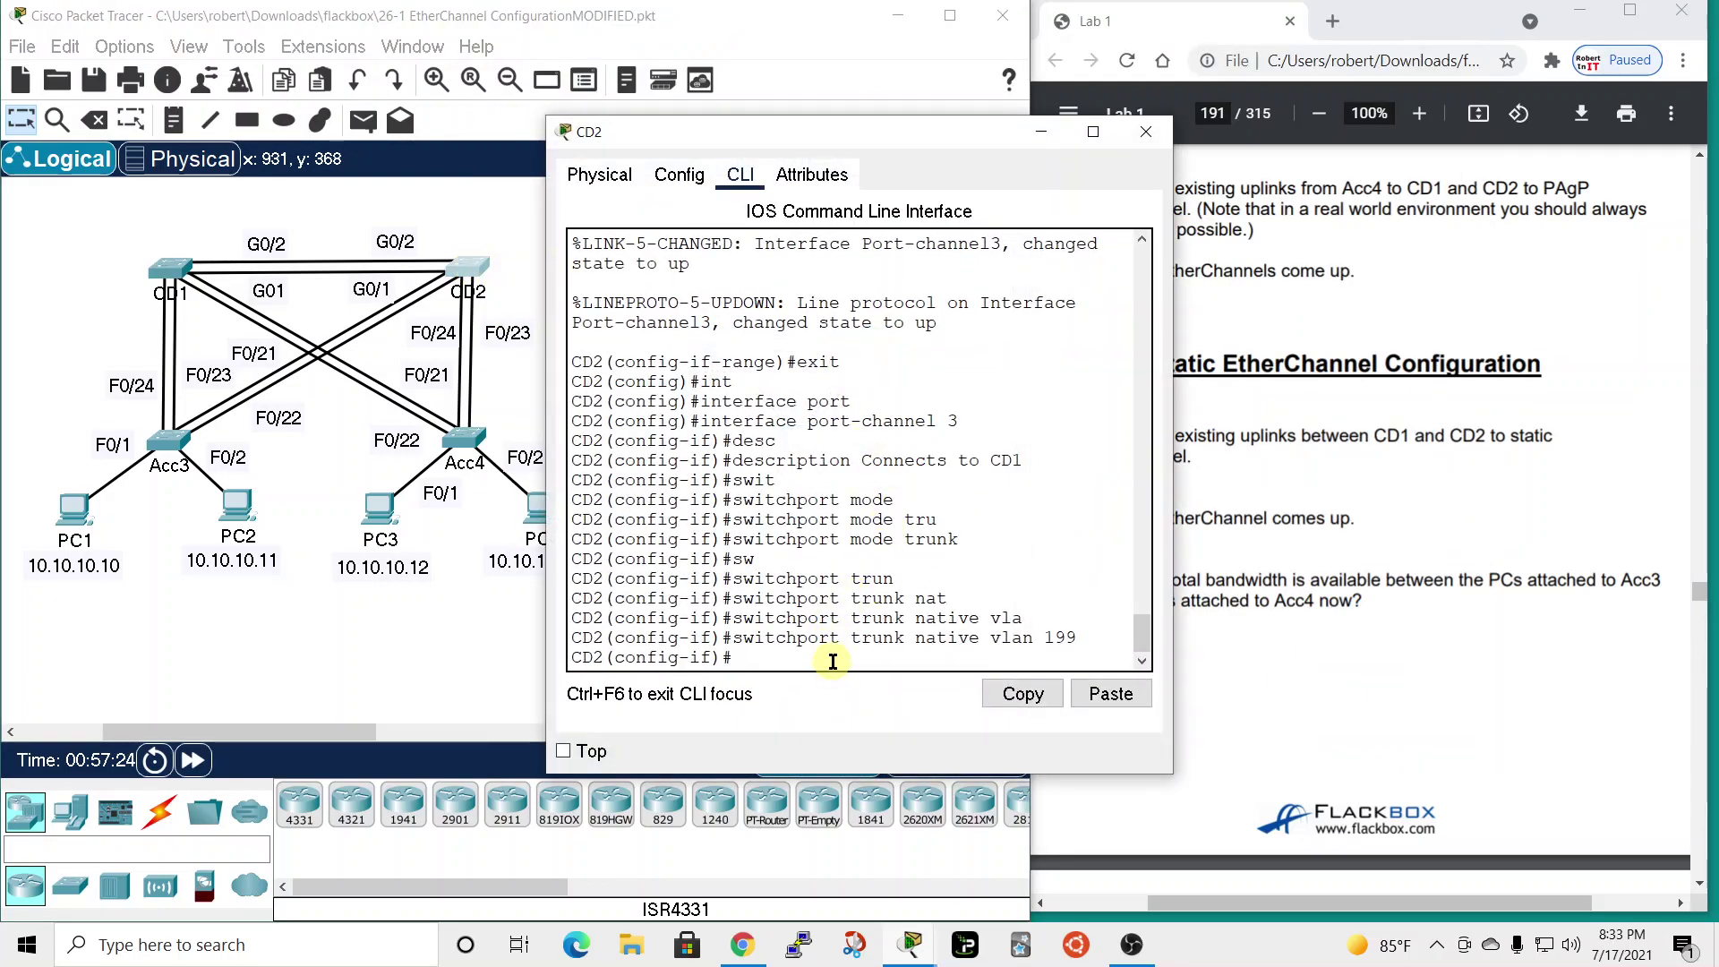
pyautogui.write('en')
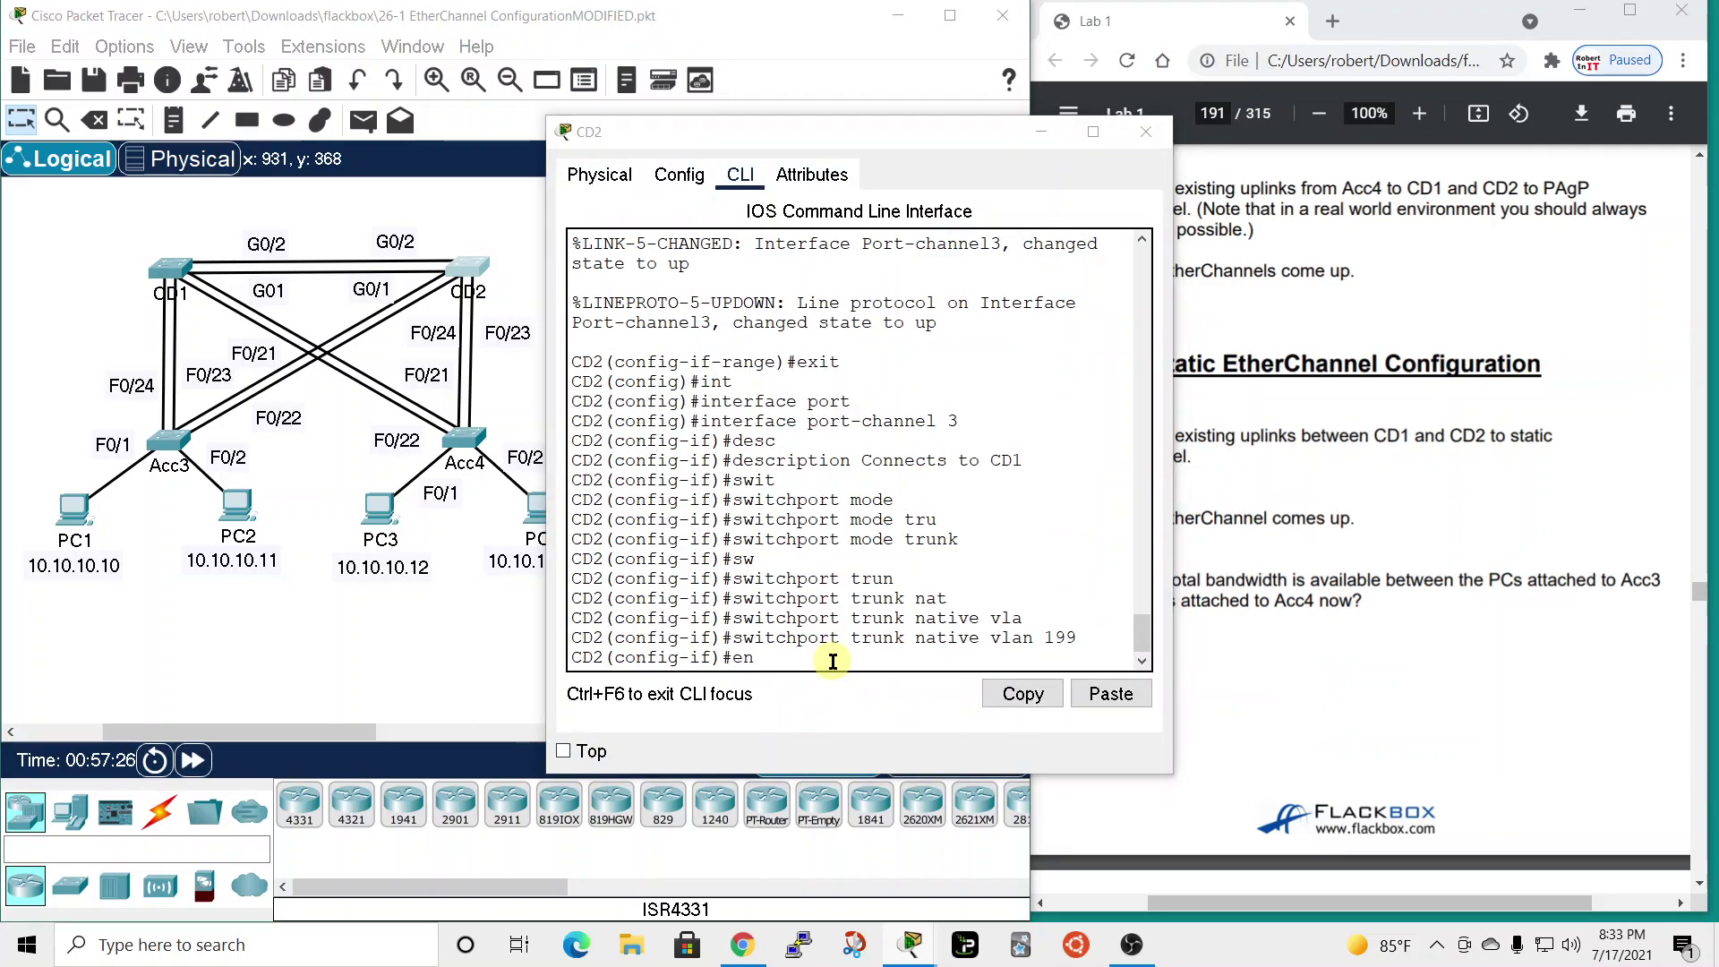
pyautogui.write('d')
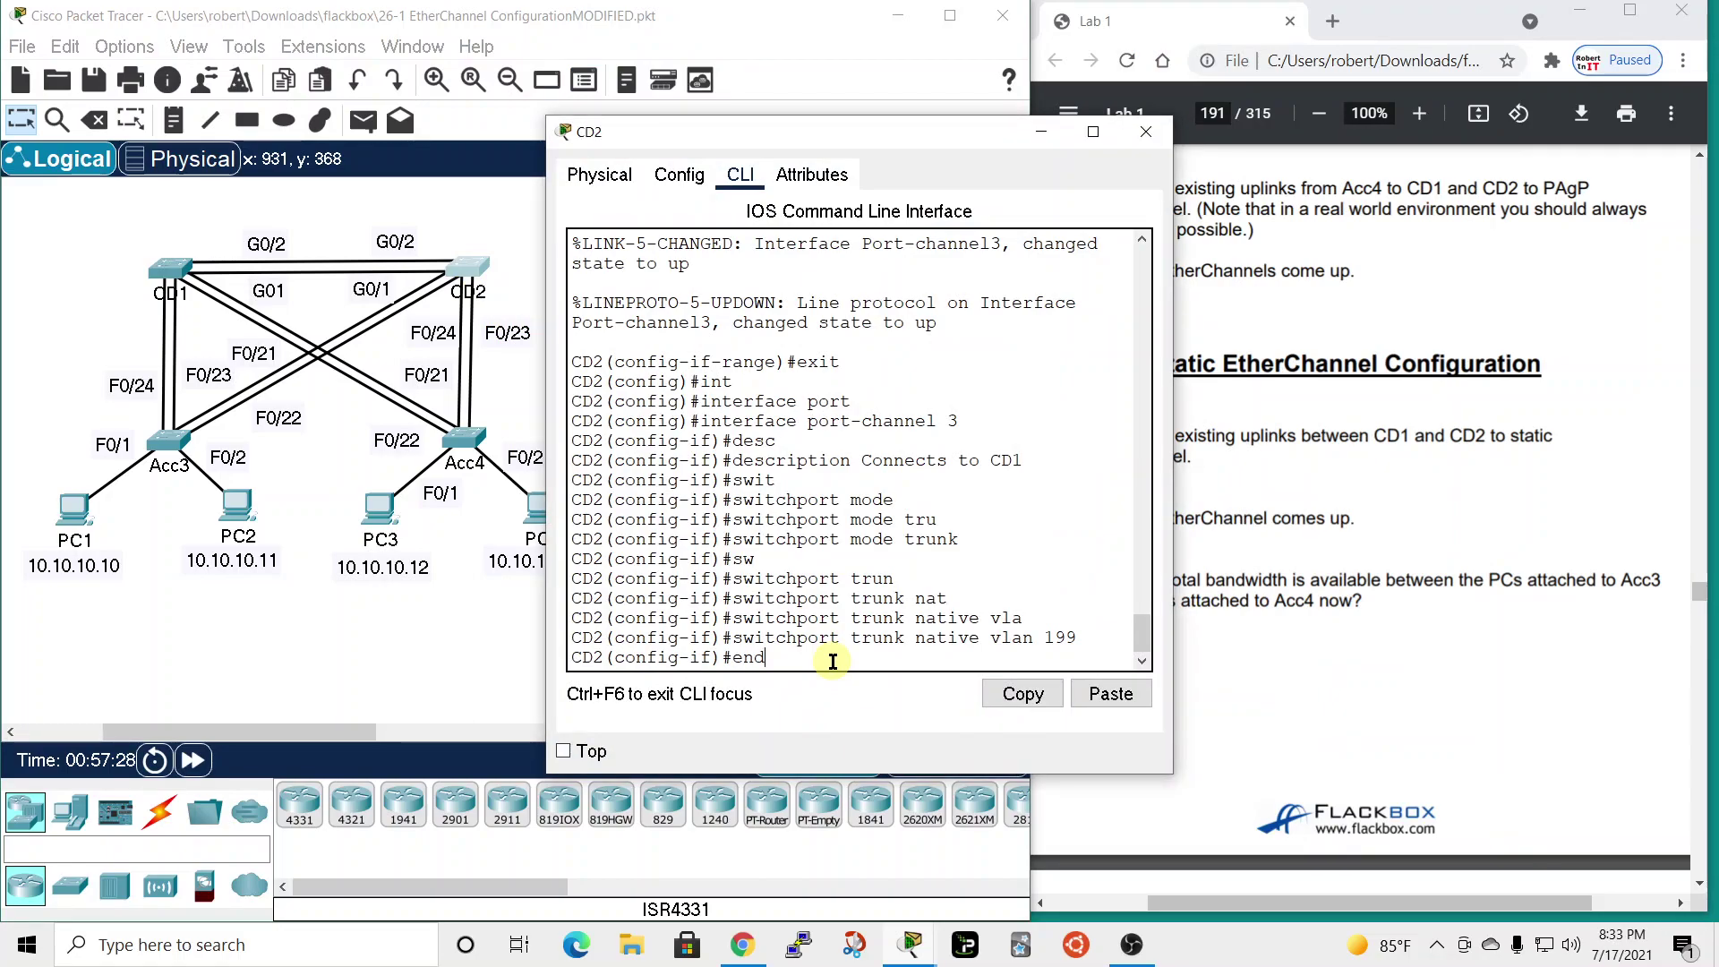
pyautogui.press('Return')
pyautogui.press('Return')
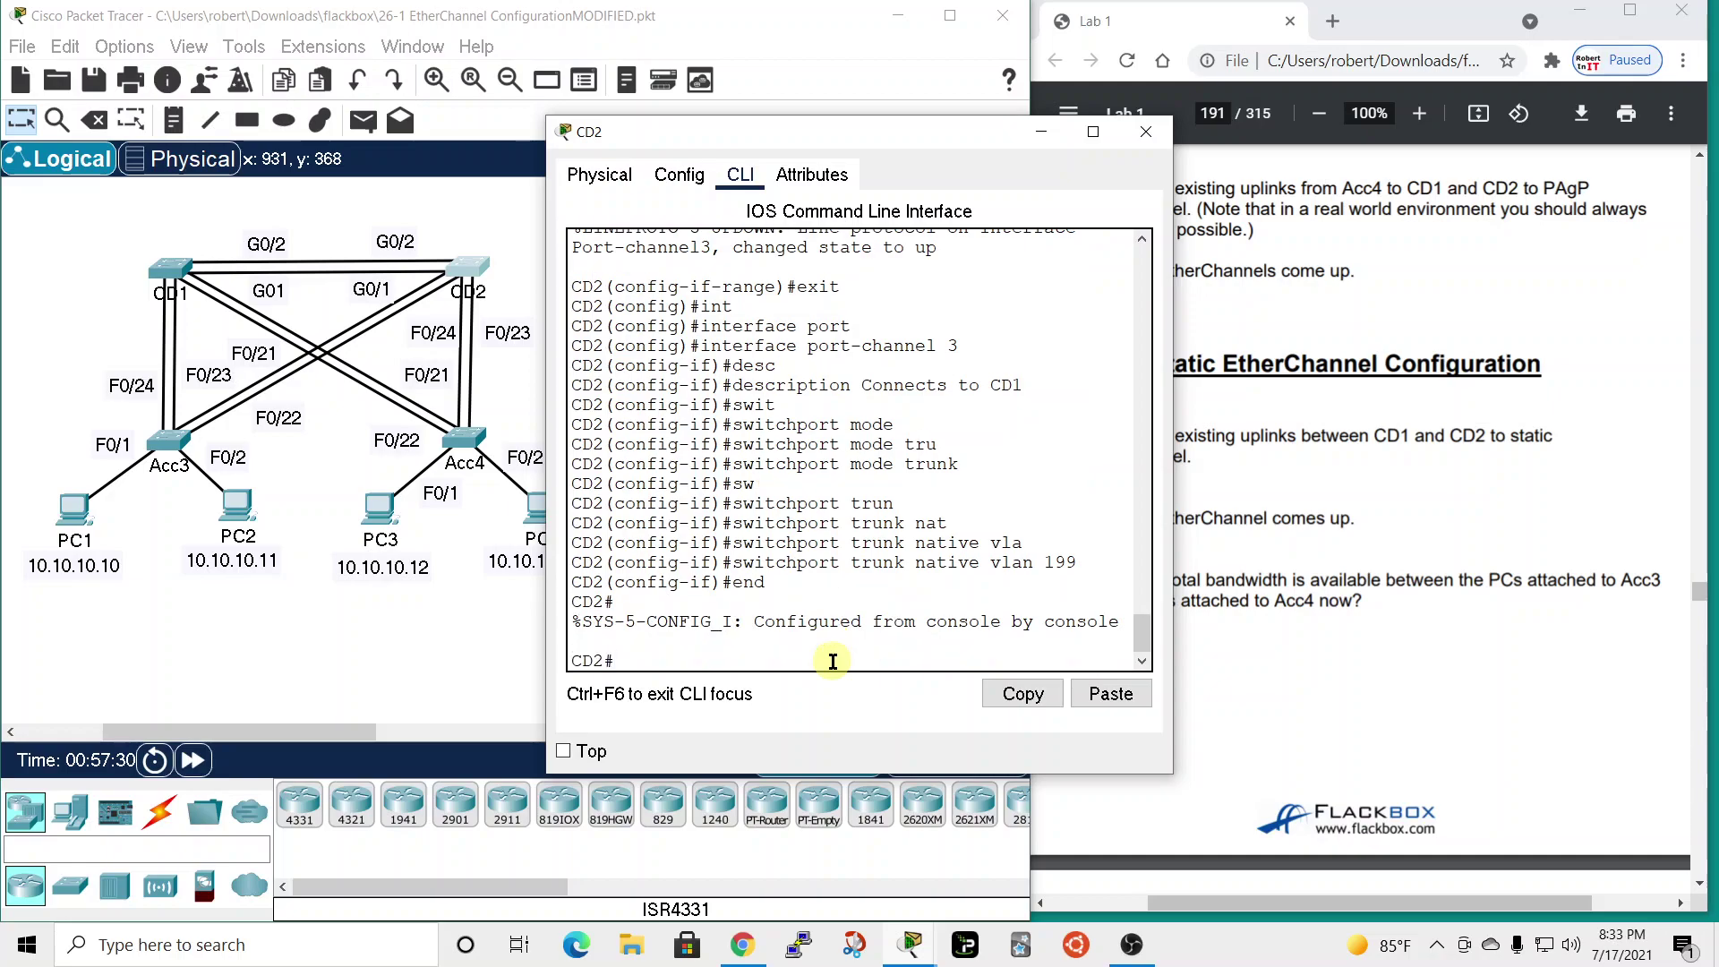
# - Run show etherchannel summary on CD2 to check its port-channels, and close the switch window
pyautogui.write('sh')
pyautogui.press('Tab')
pyautogui.write('etrh')
pyautogui.press('Tab')
pyautogui.press('BackSpace')
pyautogui.press('BackSpace')
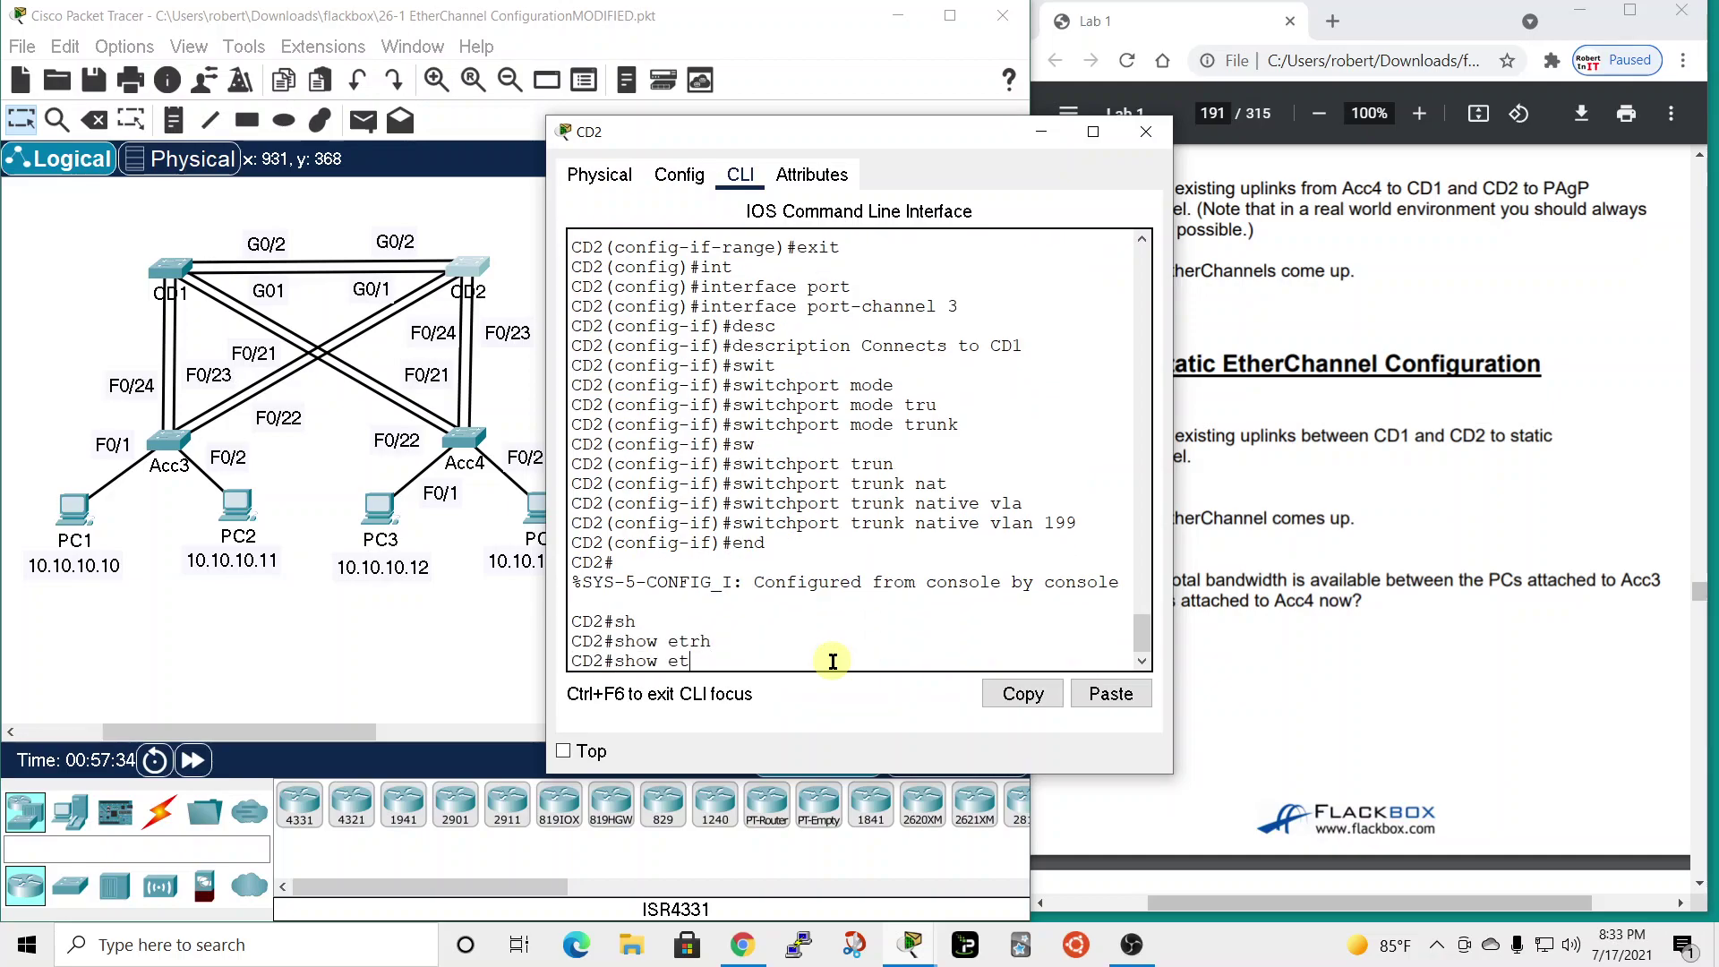
pyautogui.write('herchannel')
pyautogui.press('Tab')
pyautogui.write('s')
pyautogui.press('Tab')
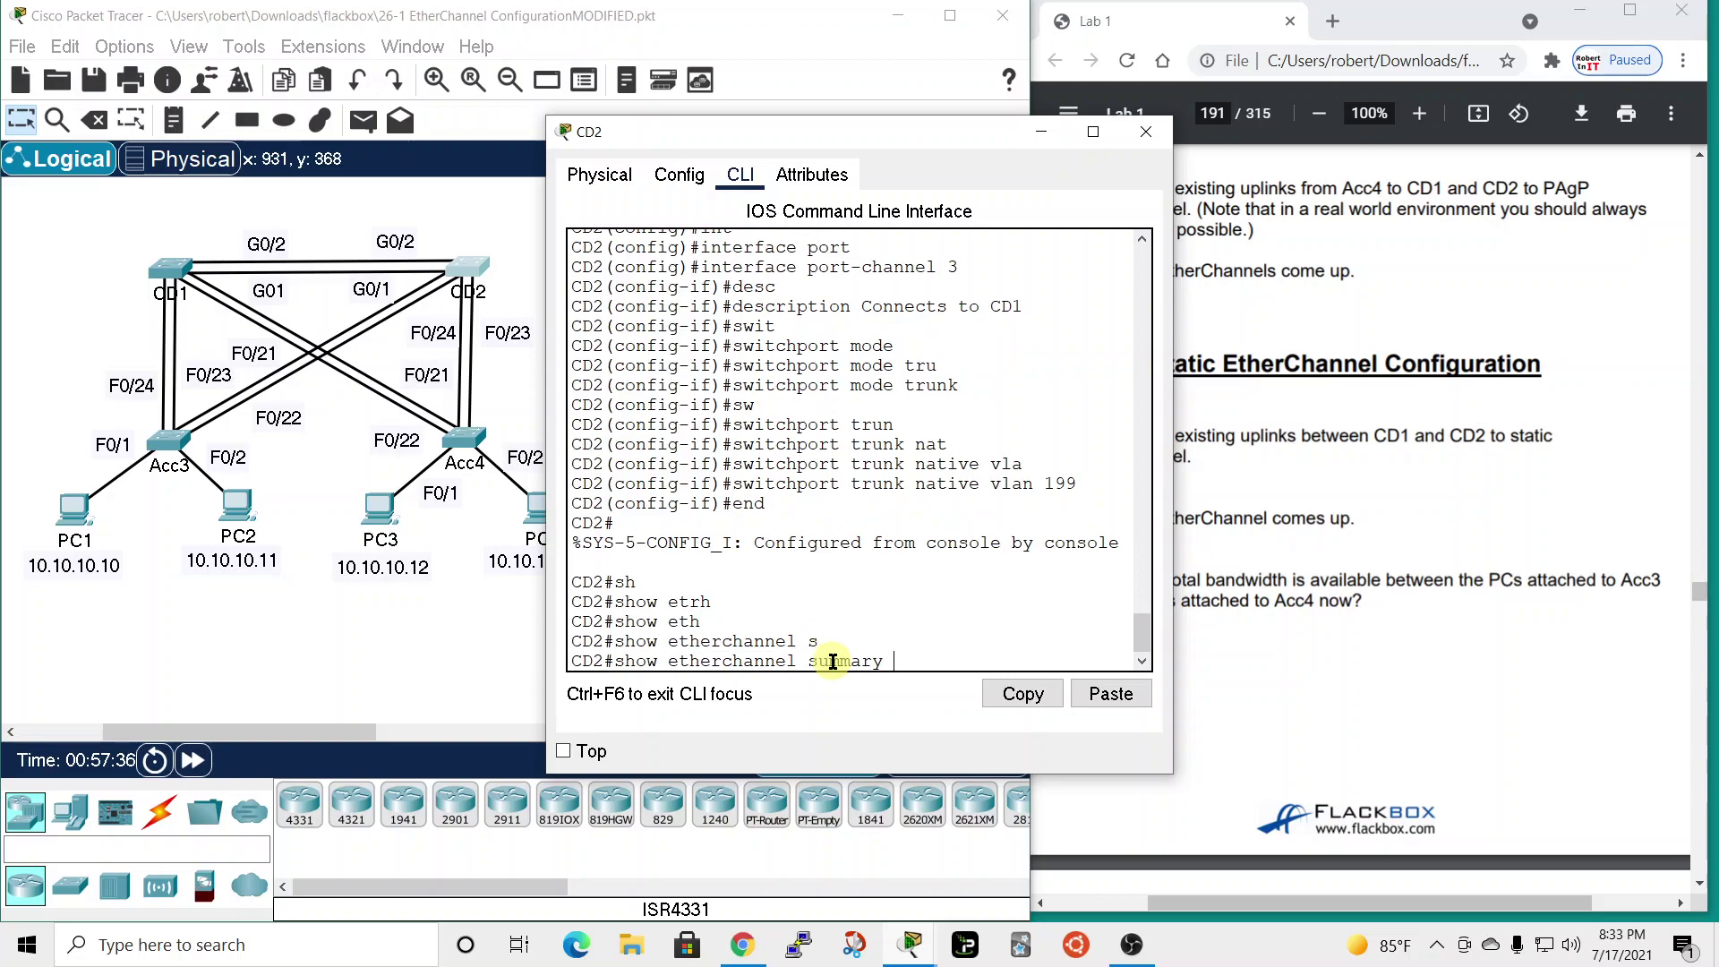
pyautogui.press('Return')
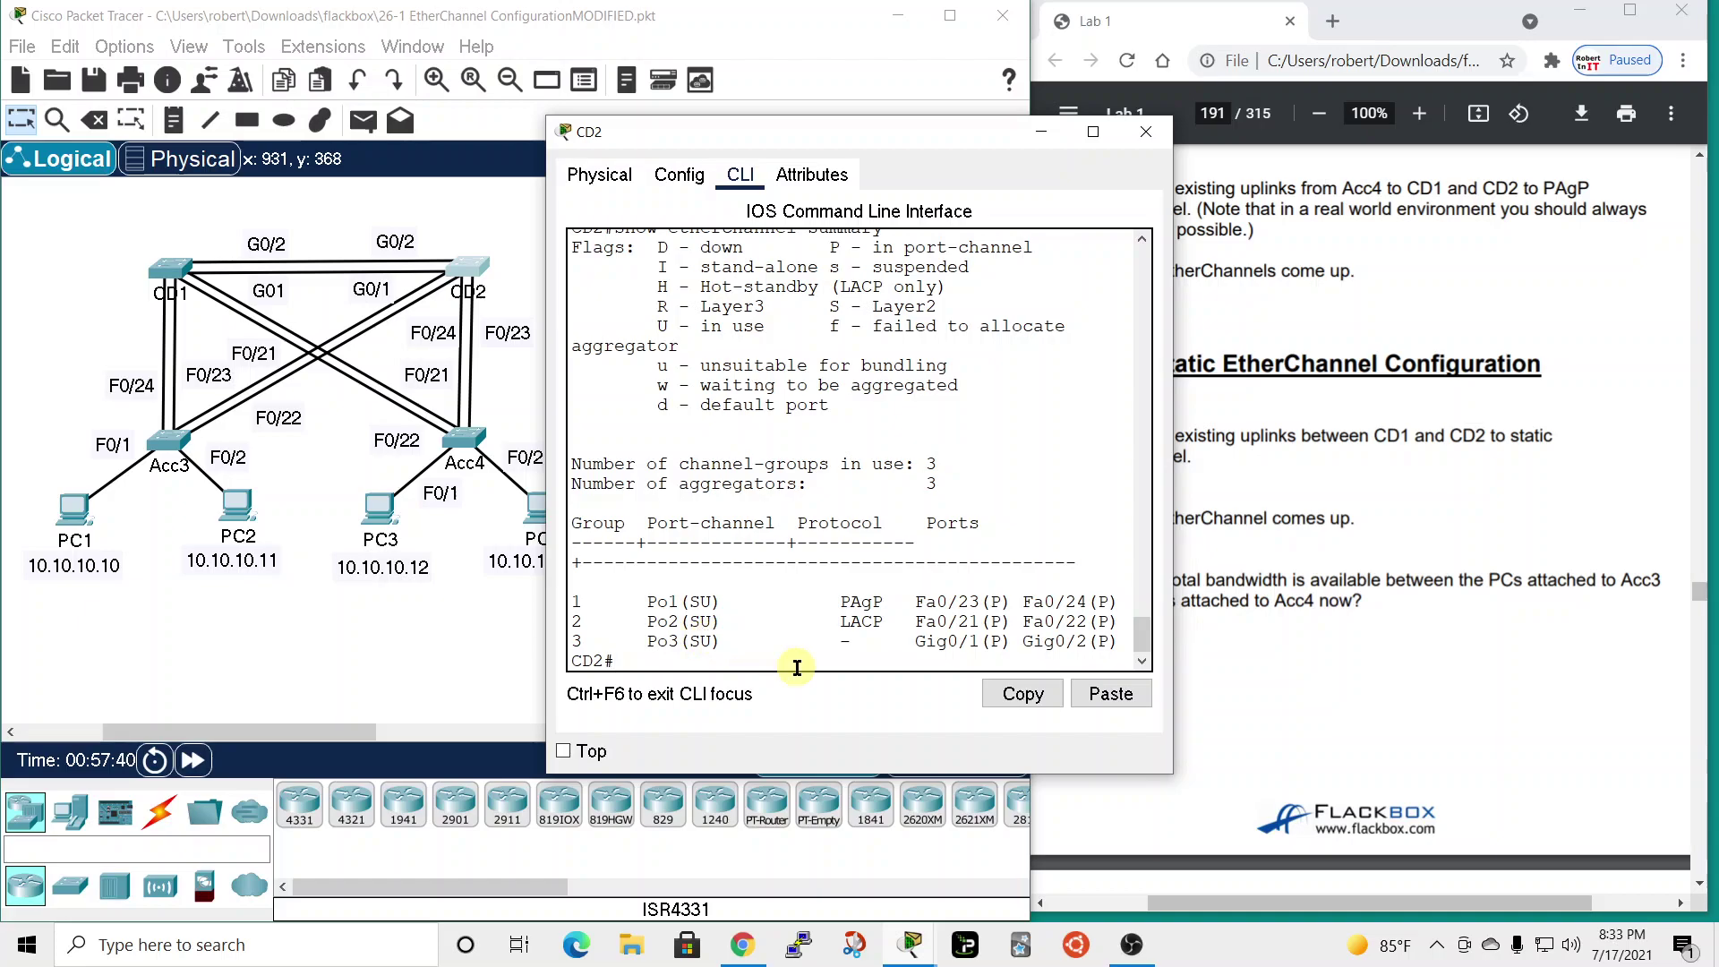
pyautogui.click(1146, 131)
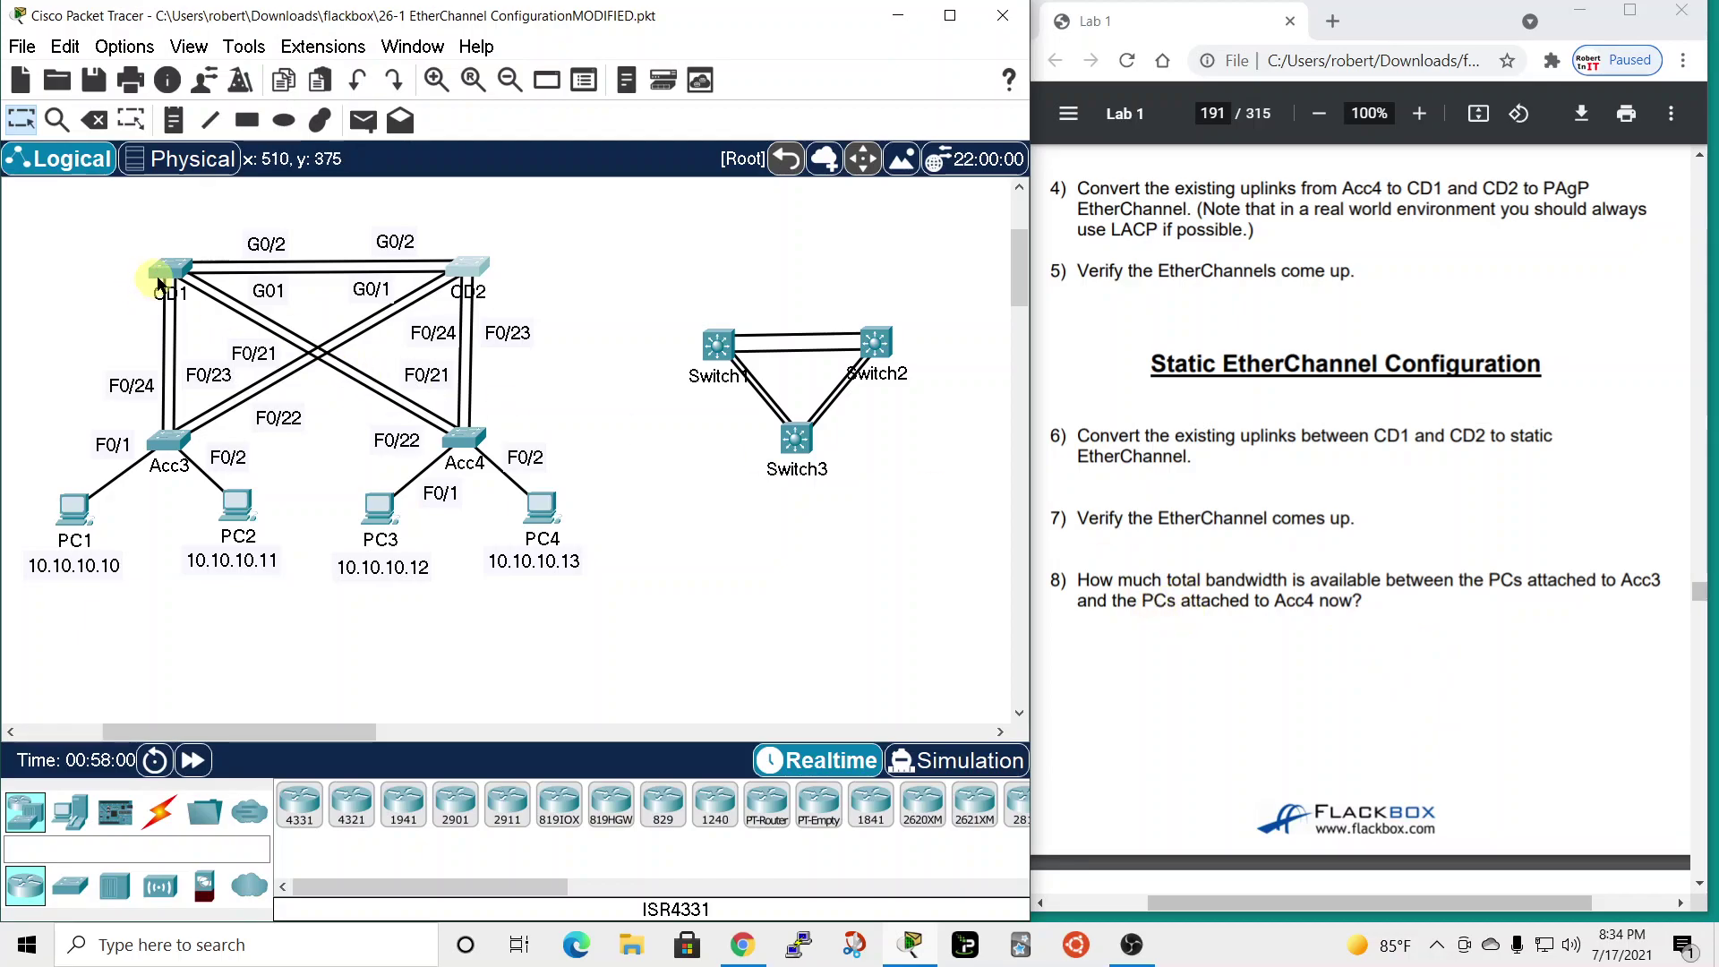
# - Read the Layer 3 EtherChannel tasks for Switch1, Switch2 and Switch3 in the lab guide
pyautogui.moveTo(170, 268)
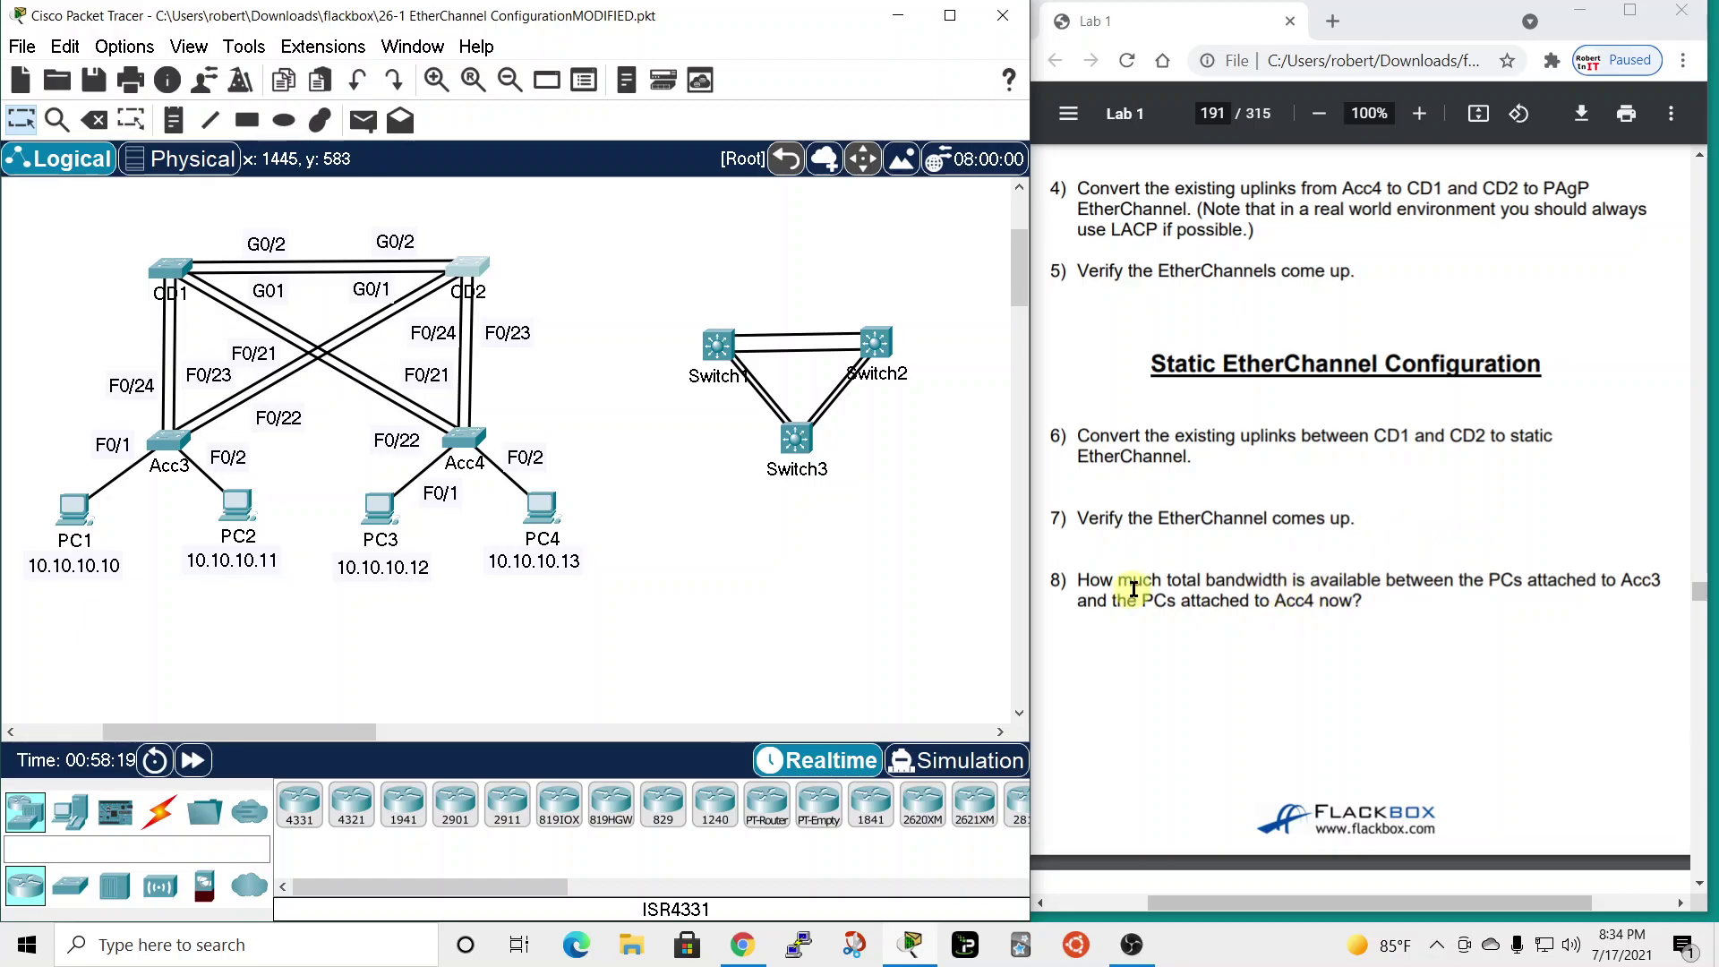
pyautogui.scroll(-6, 1180, 571)
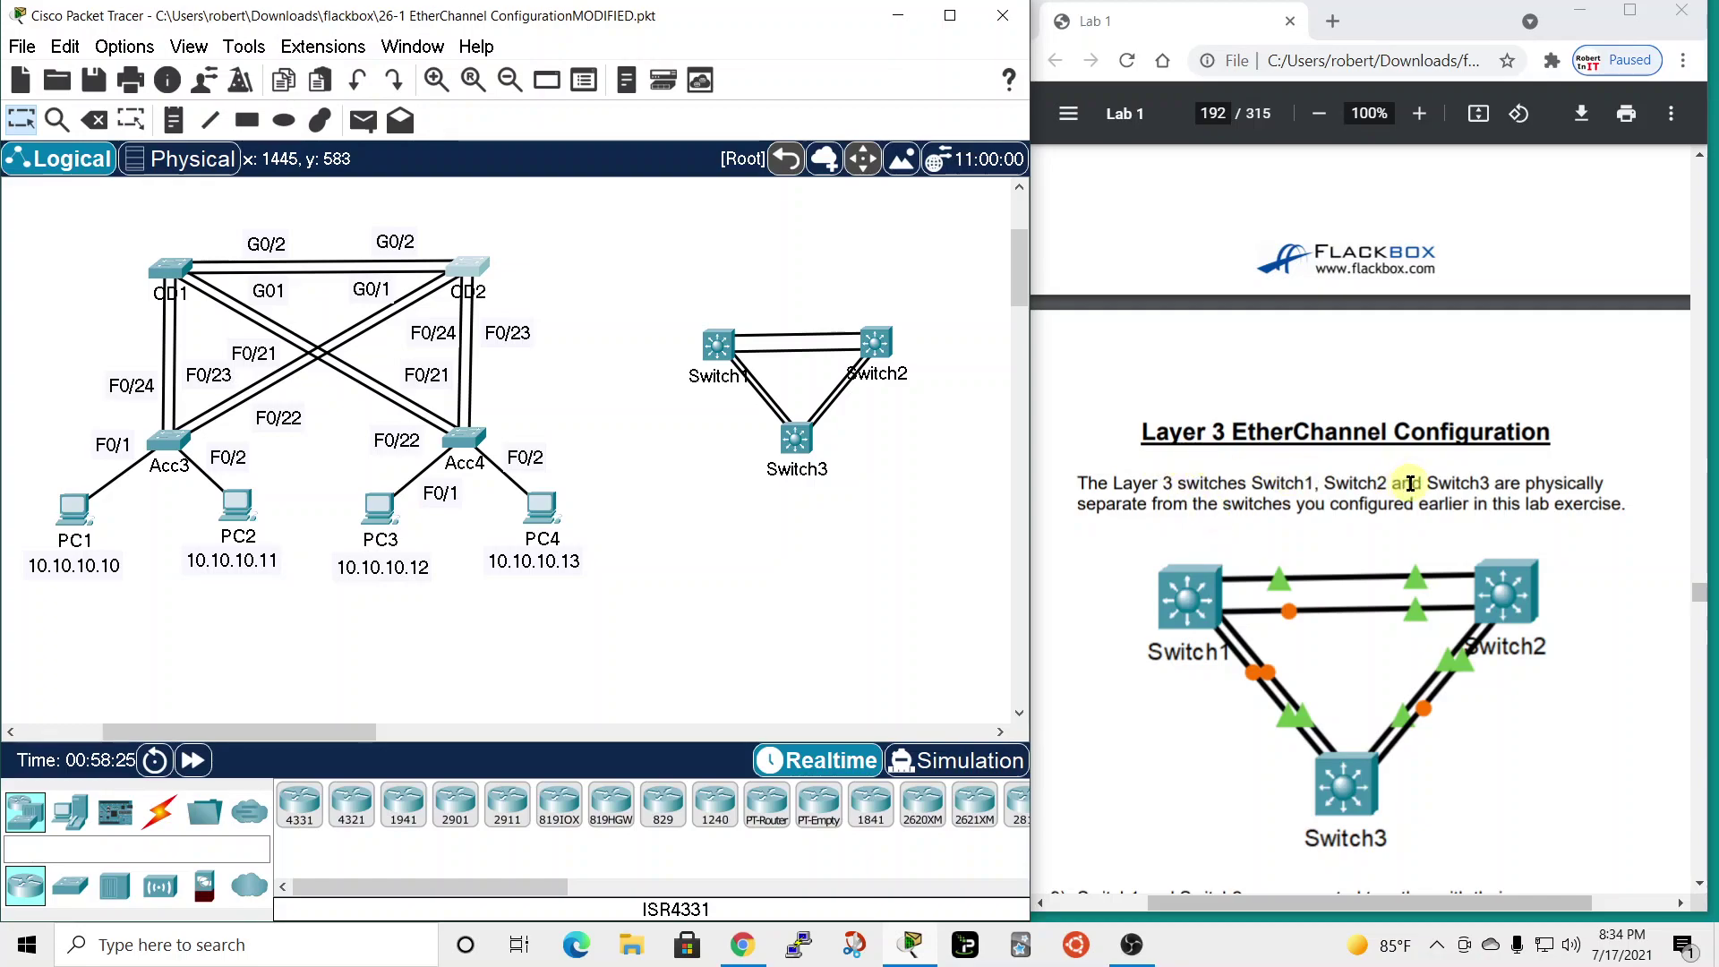
pyautogui.scroll(-1, 1401, 484)
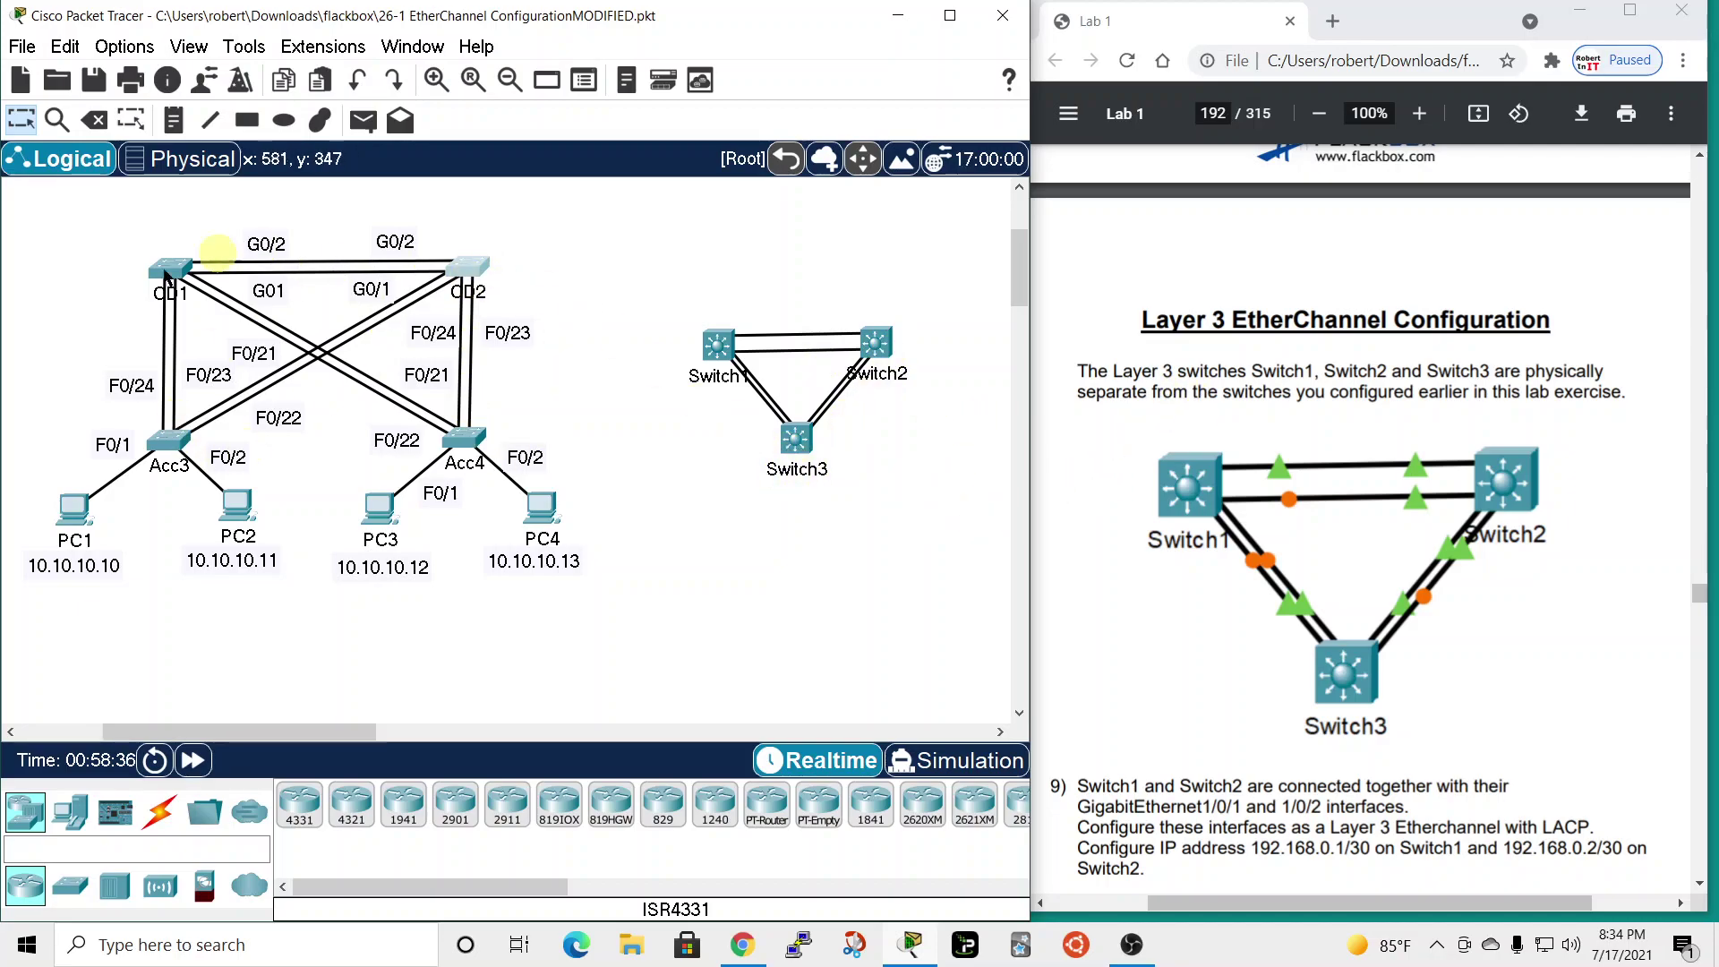
pyautogui.scroll(-4, 1373, 438)
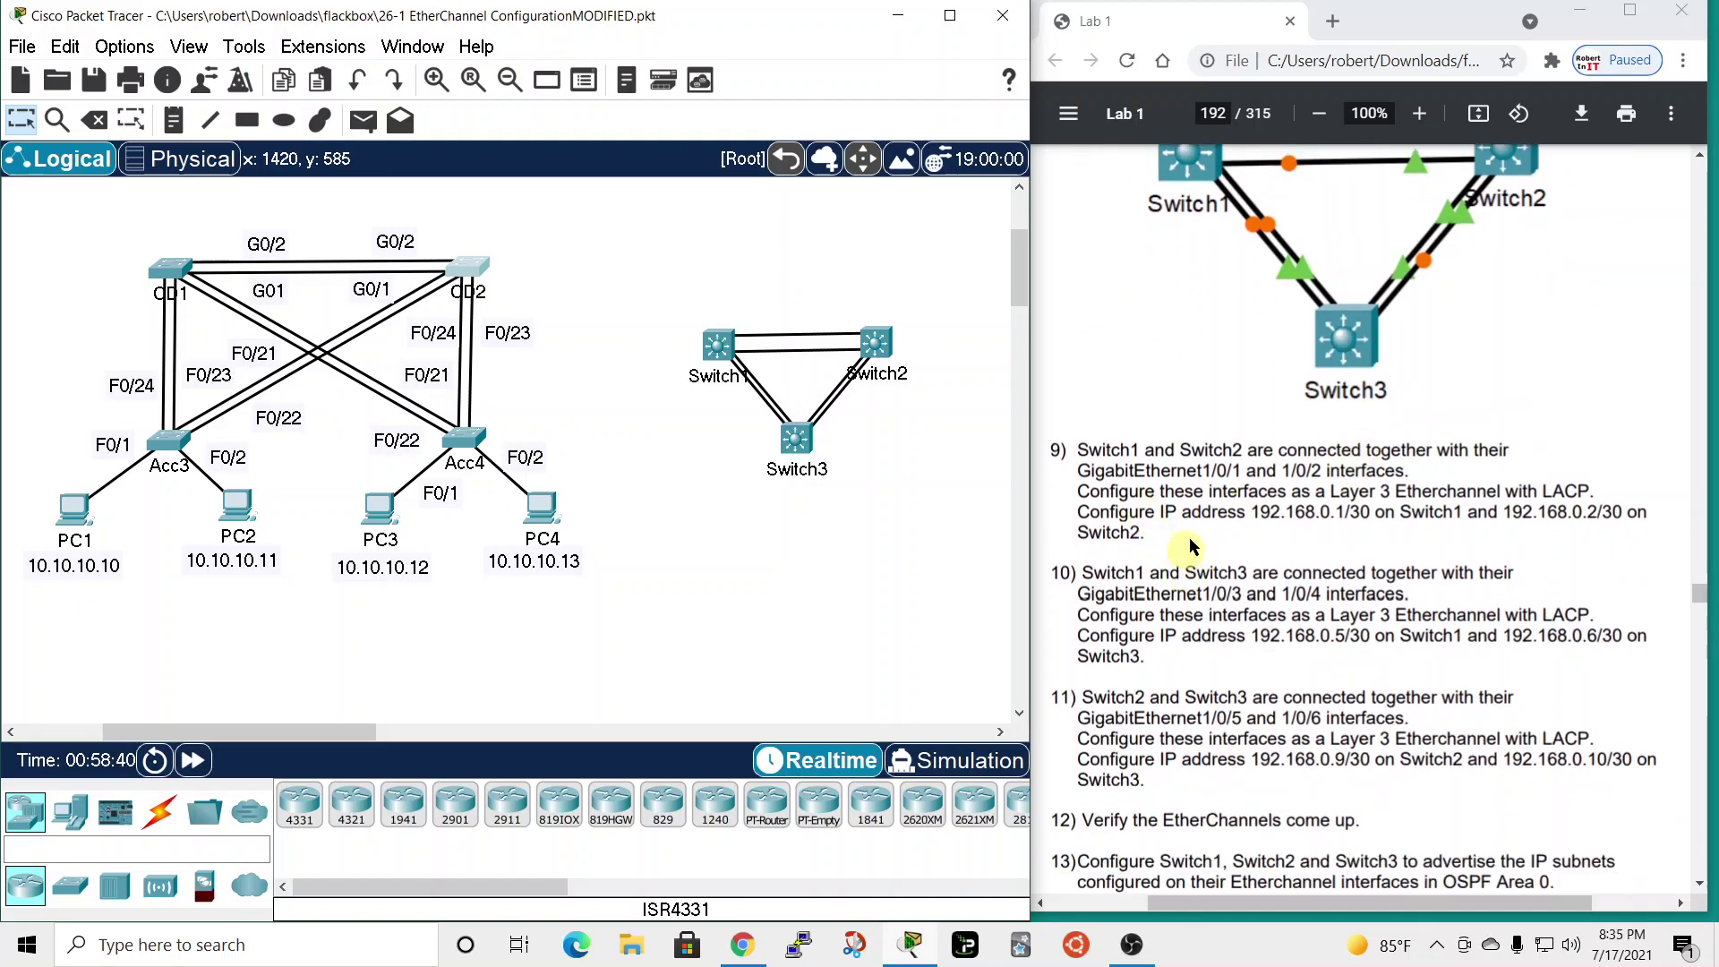
pyautogui.scroll(1, 1247, 460)
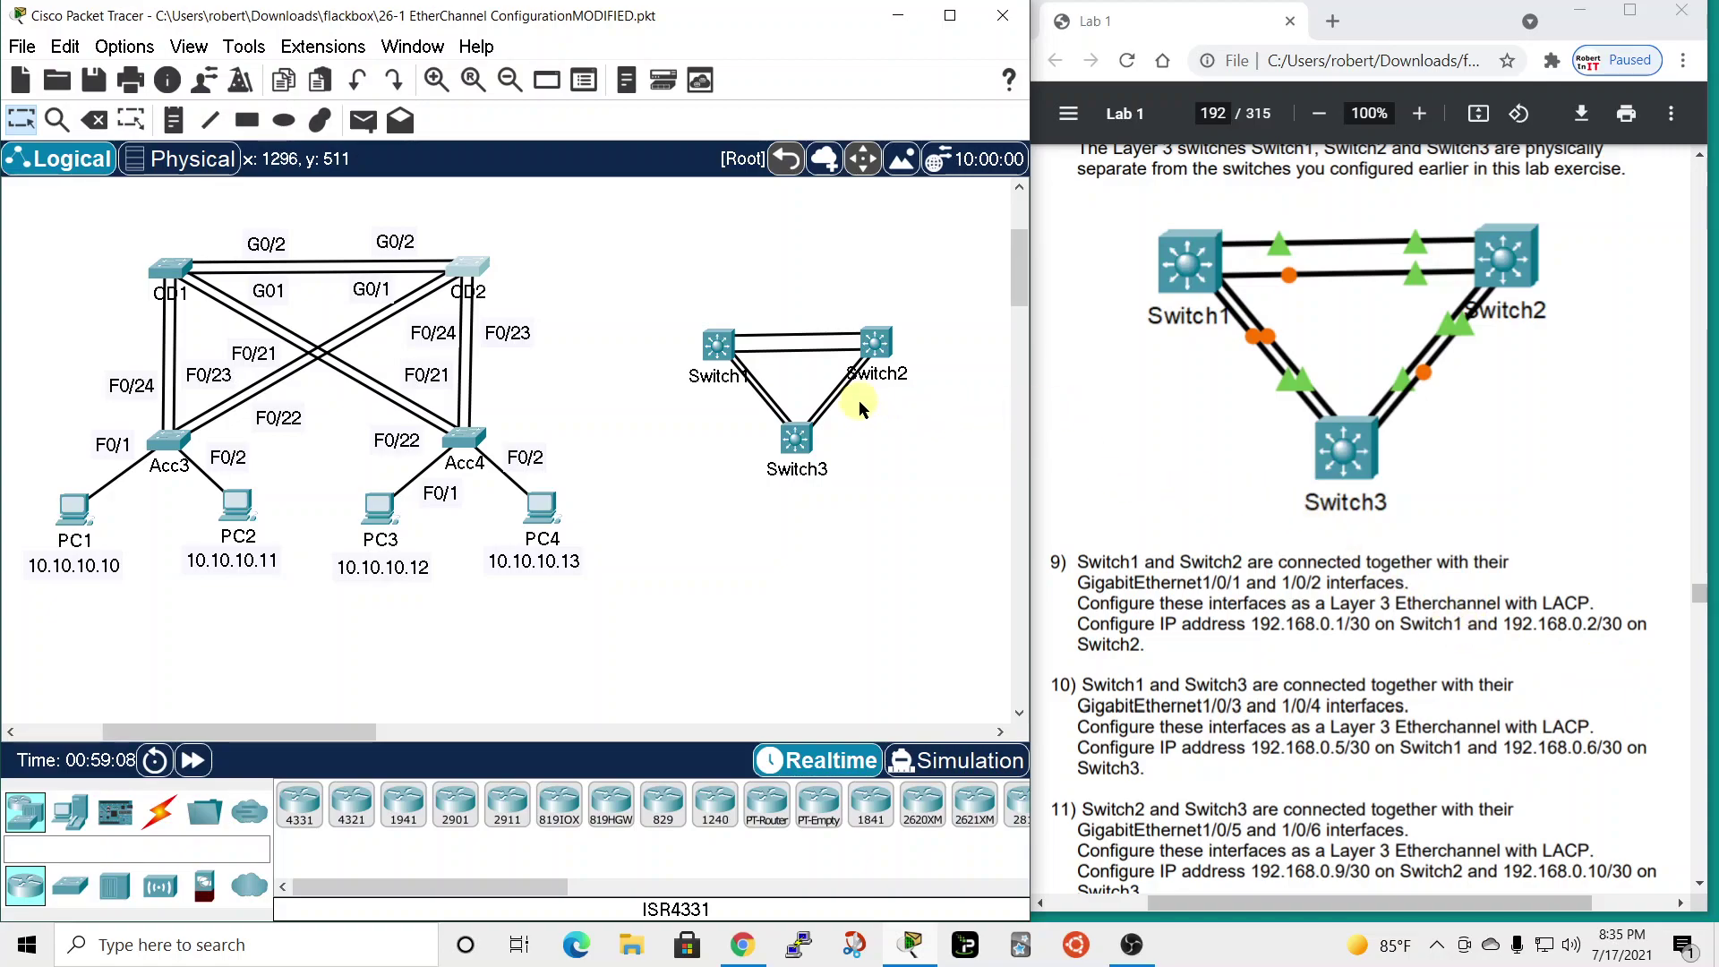
# - Open Switch1's command line, enable privileged mode and enter global configuration mode
pyautogui.click(718, 343)
pyautogui.moveTo(702, 72); pyautogui.dragTo(690, 64)
pyautogui.click(553, 92)
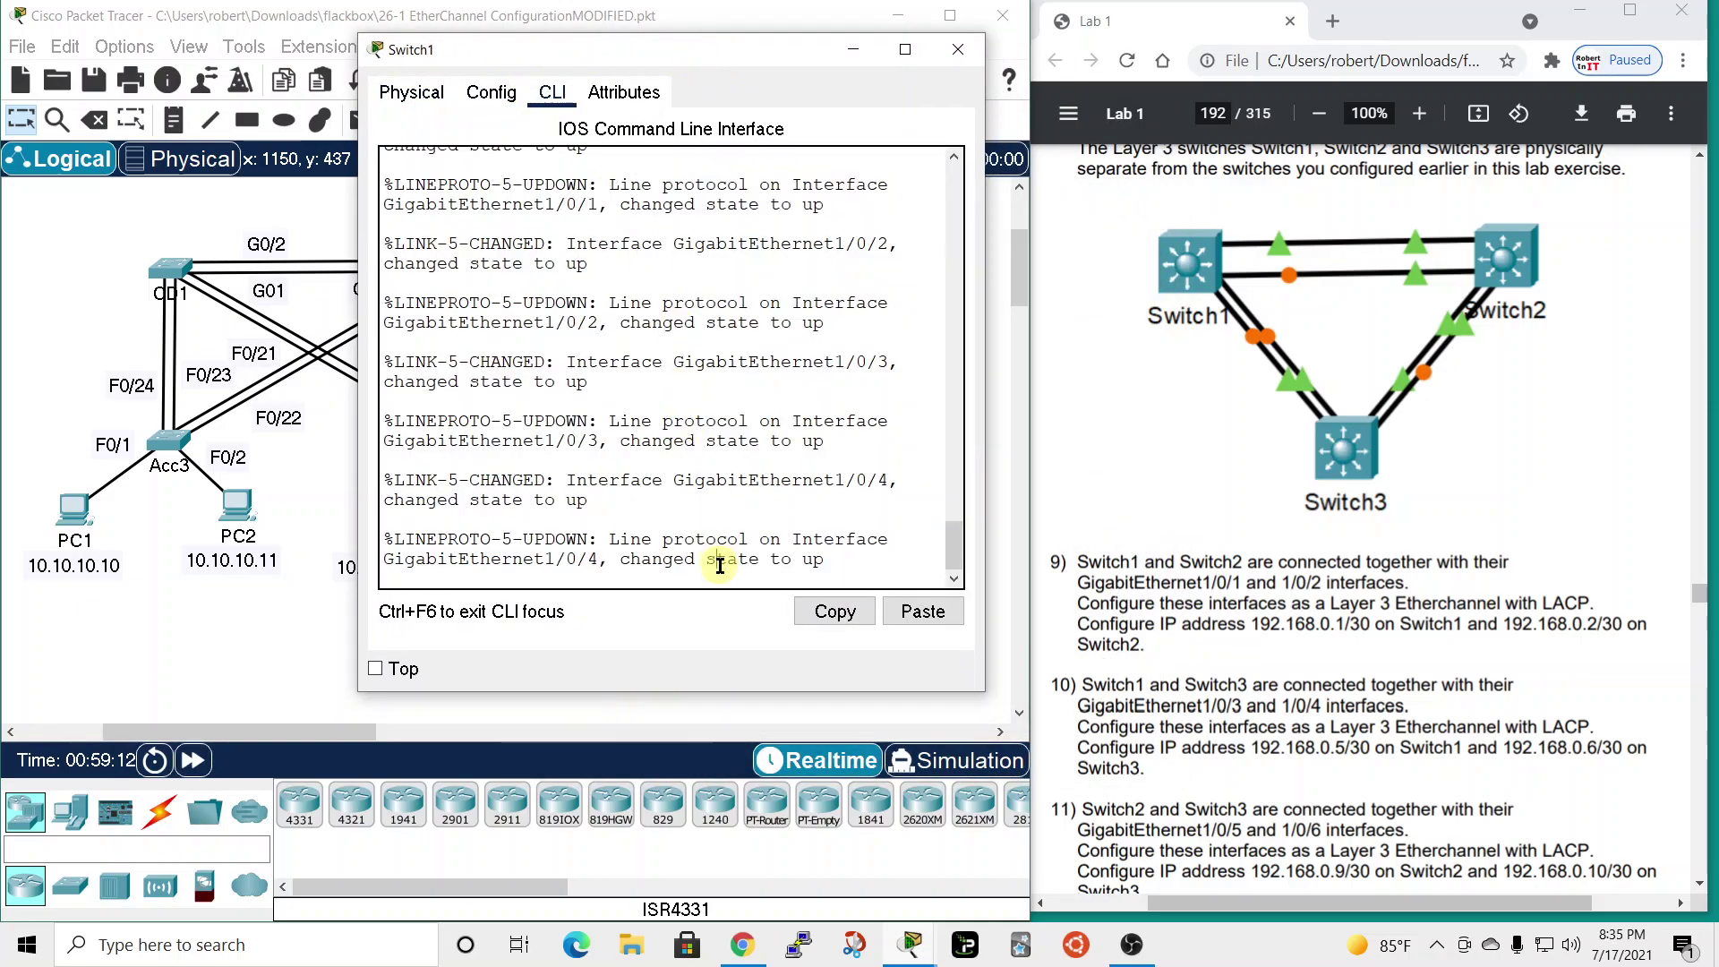
pyautogui.press('Return')
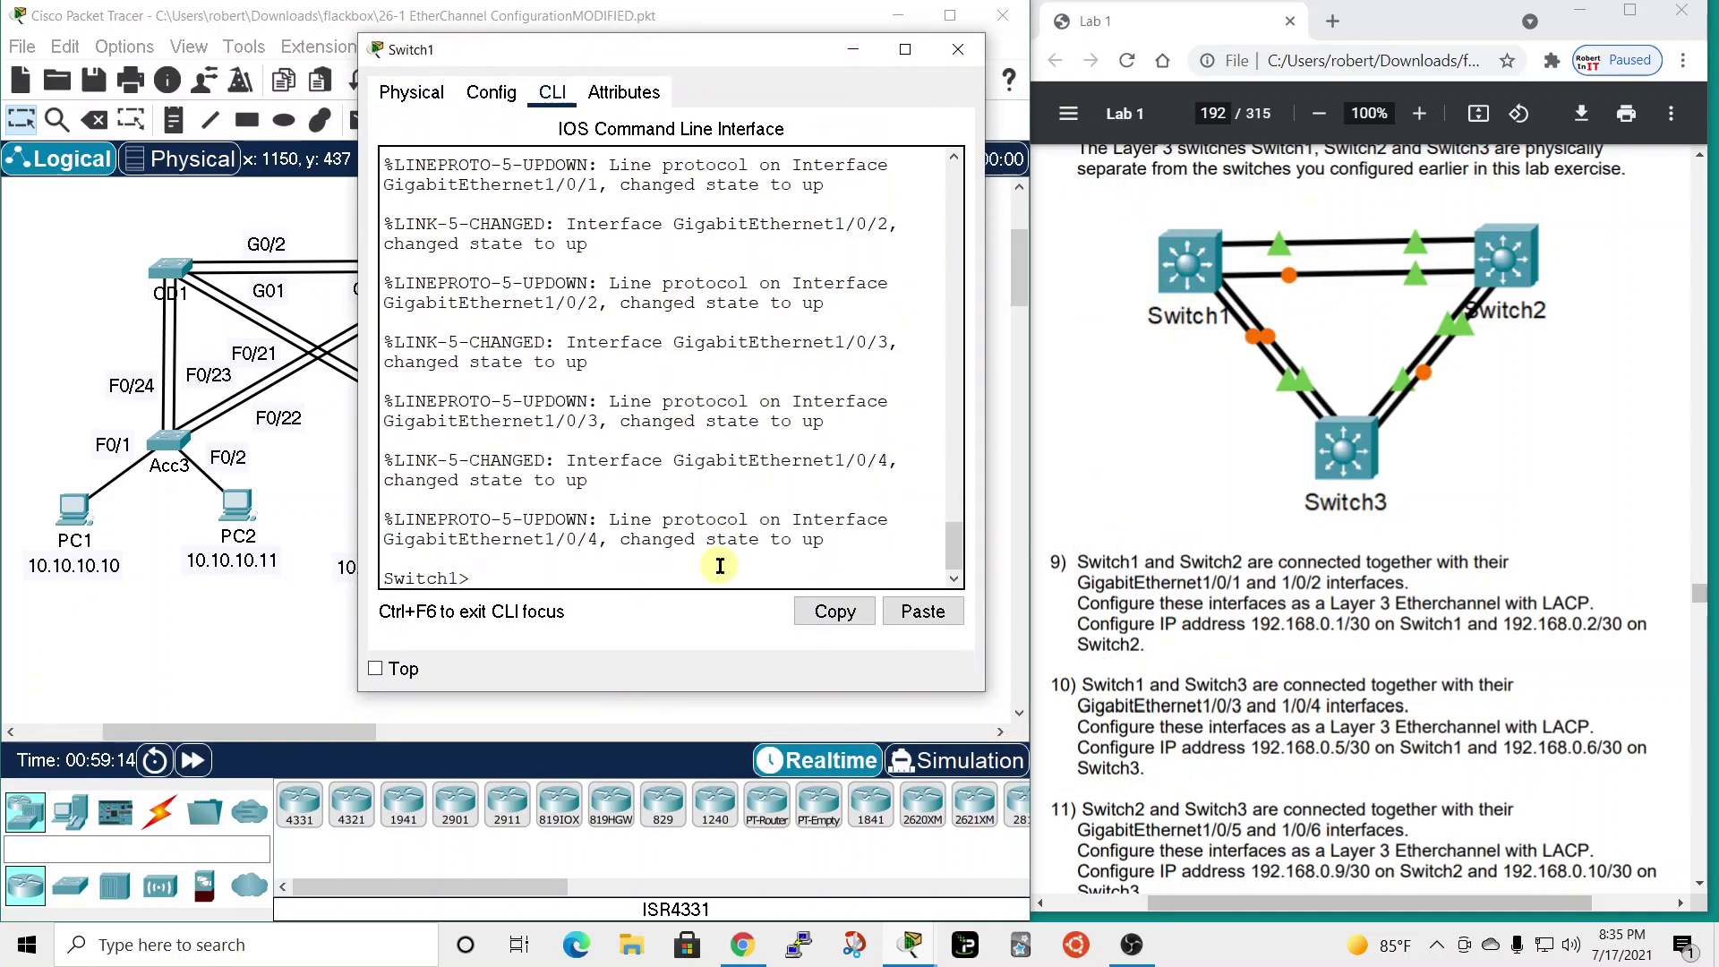
pyautogui.write('conf t')
pyautogui.press('Return')
pyautogui.write('en')
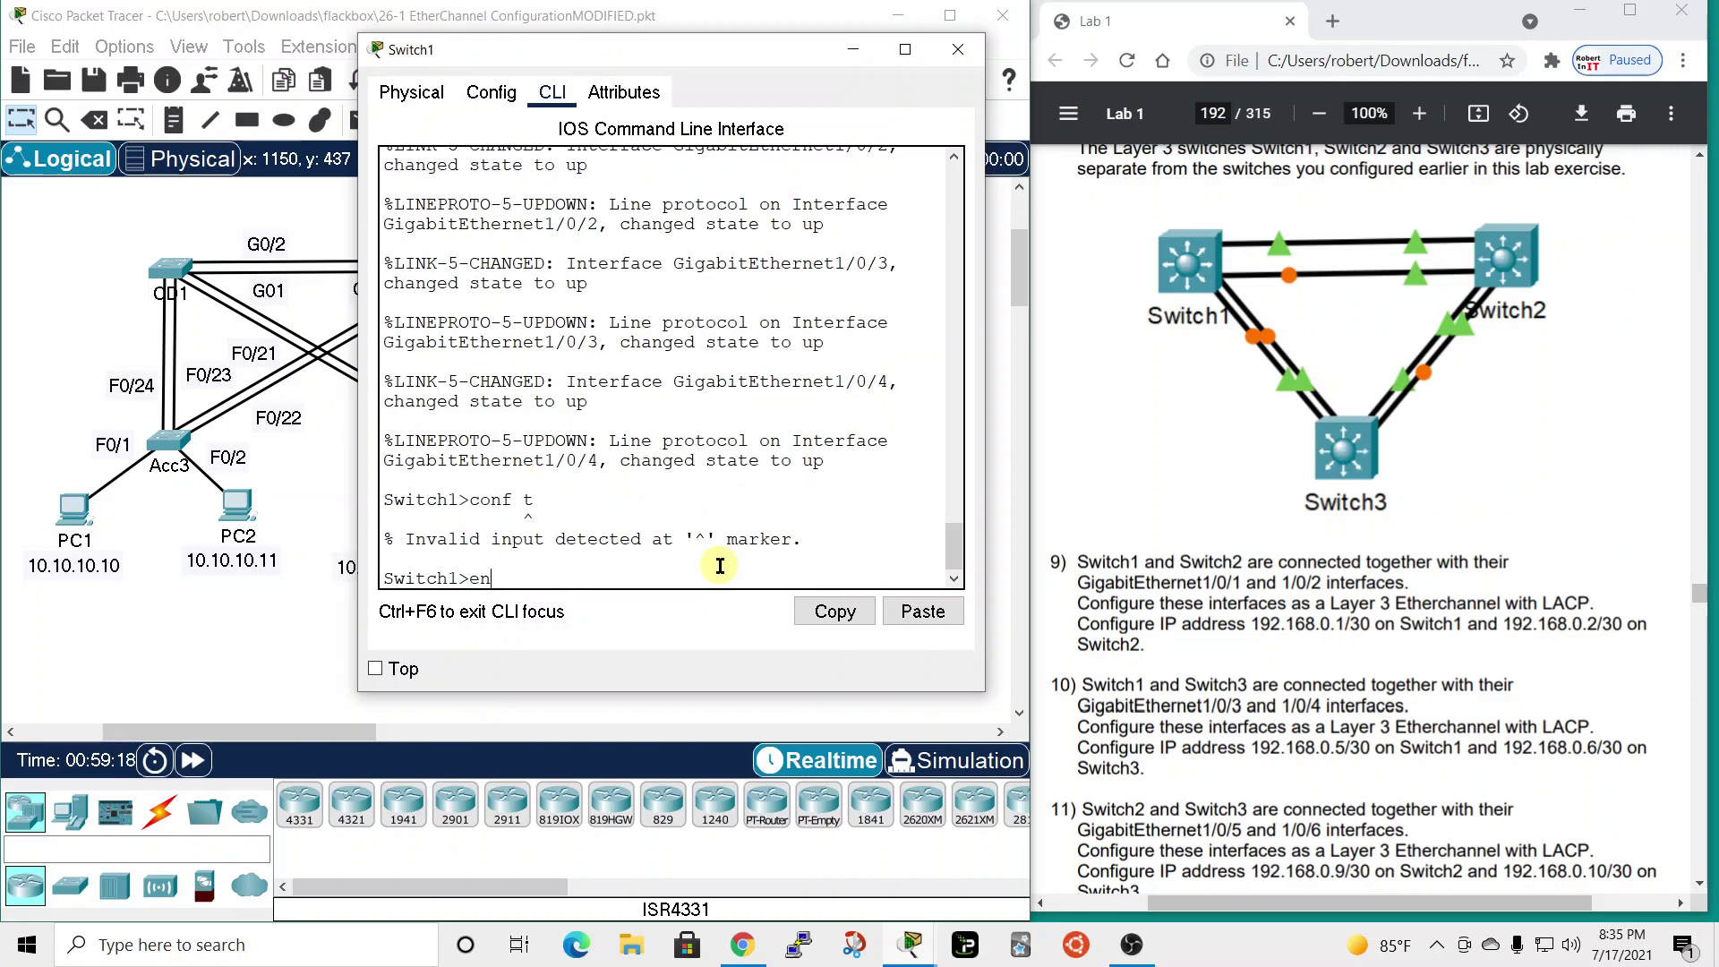
pyautogui.press('Return')
pyautogui.write('conf t')
pyautogui.press('Return')
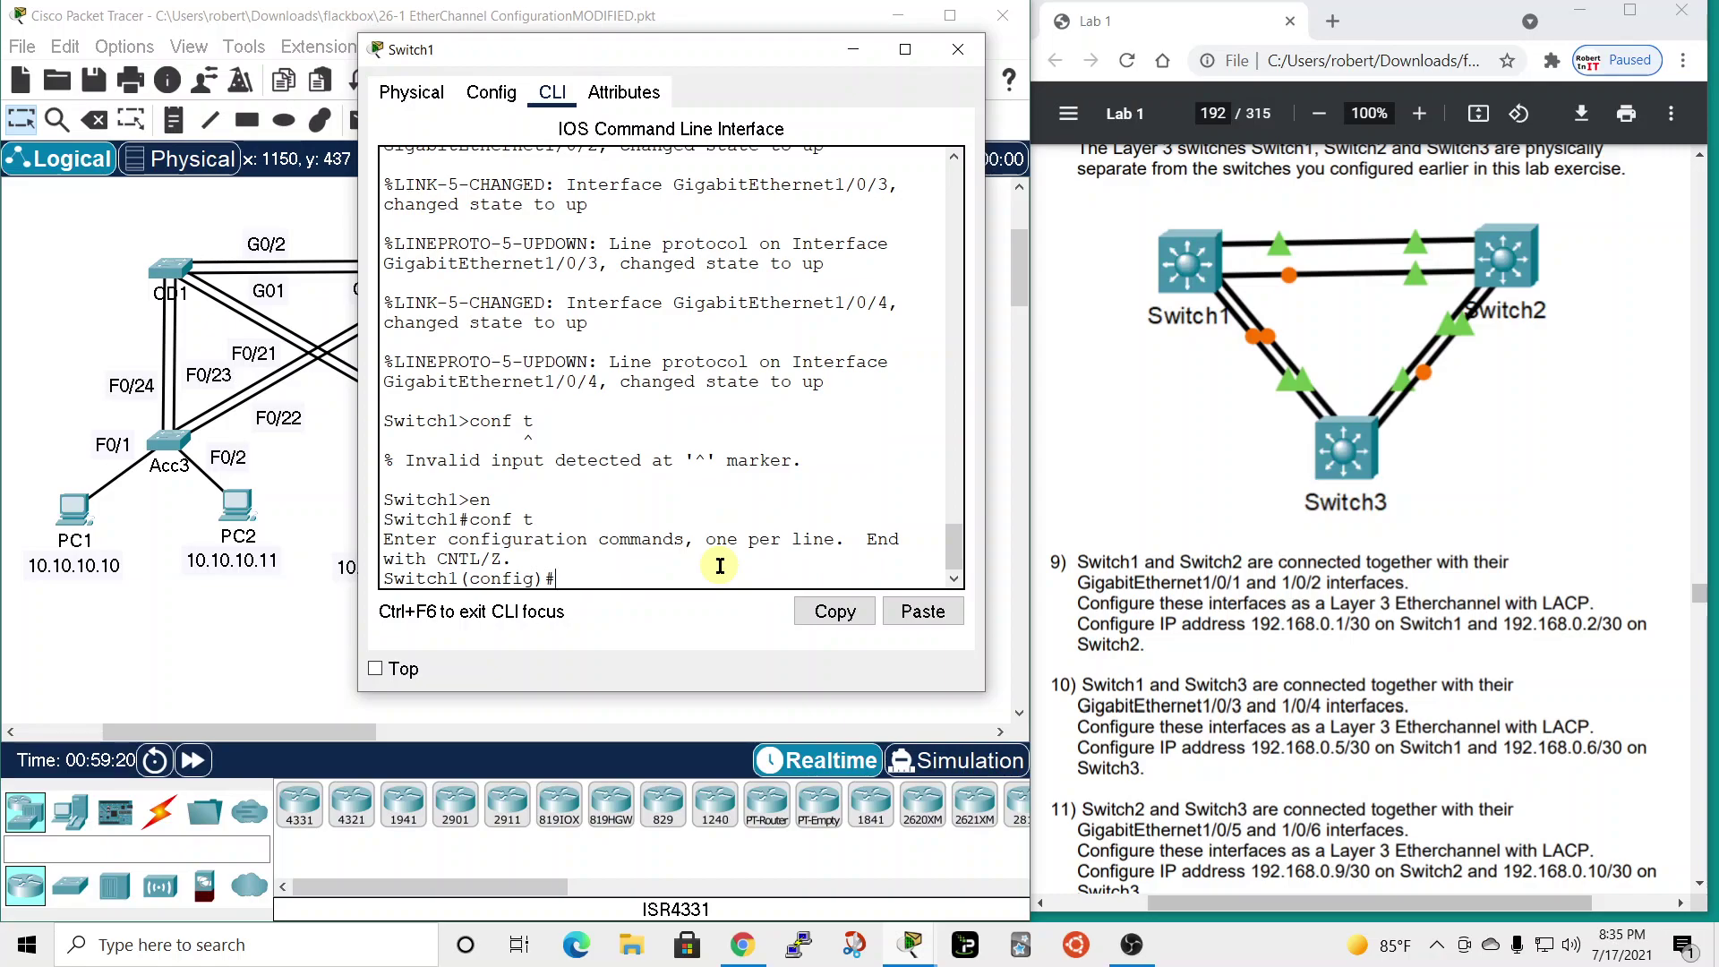
# - Enter configuration for the interface range gigabitEthernet 1/0/1 - 2 on Switch1
pyautogui.write('int')
pyautogui.press('Tab')
pyautogui.write('ran')
pyautogui.press('Tab')
pyautogui.write('gi')
pyautogui.press('Tab')
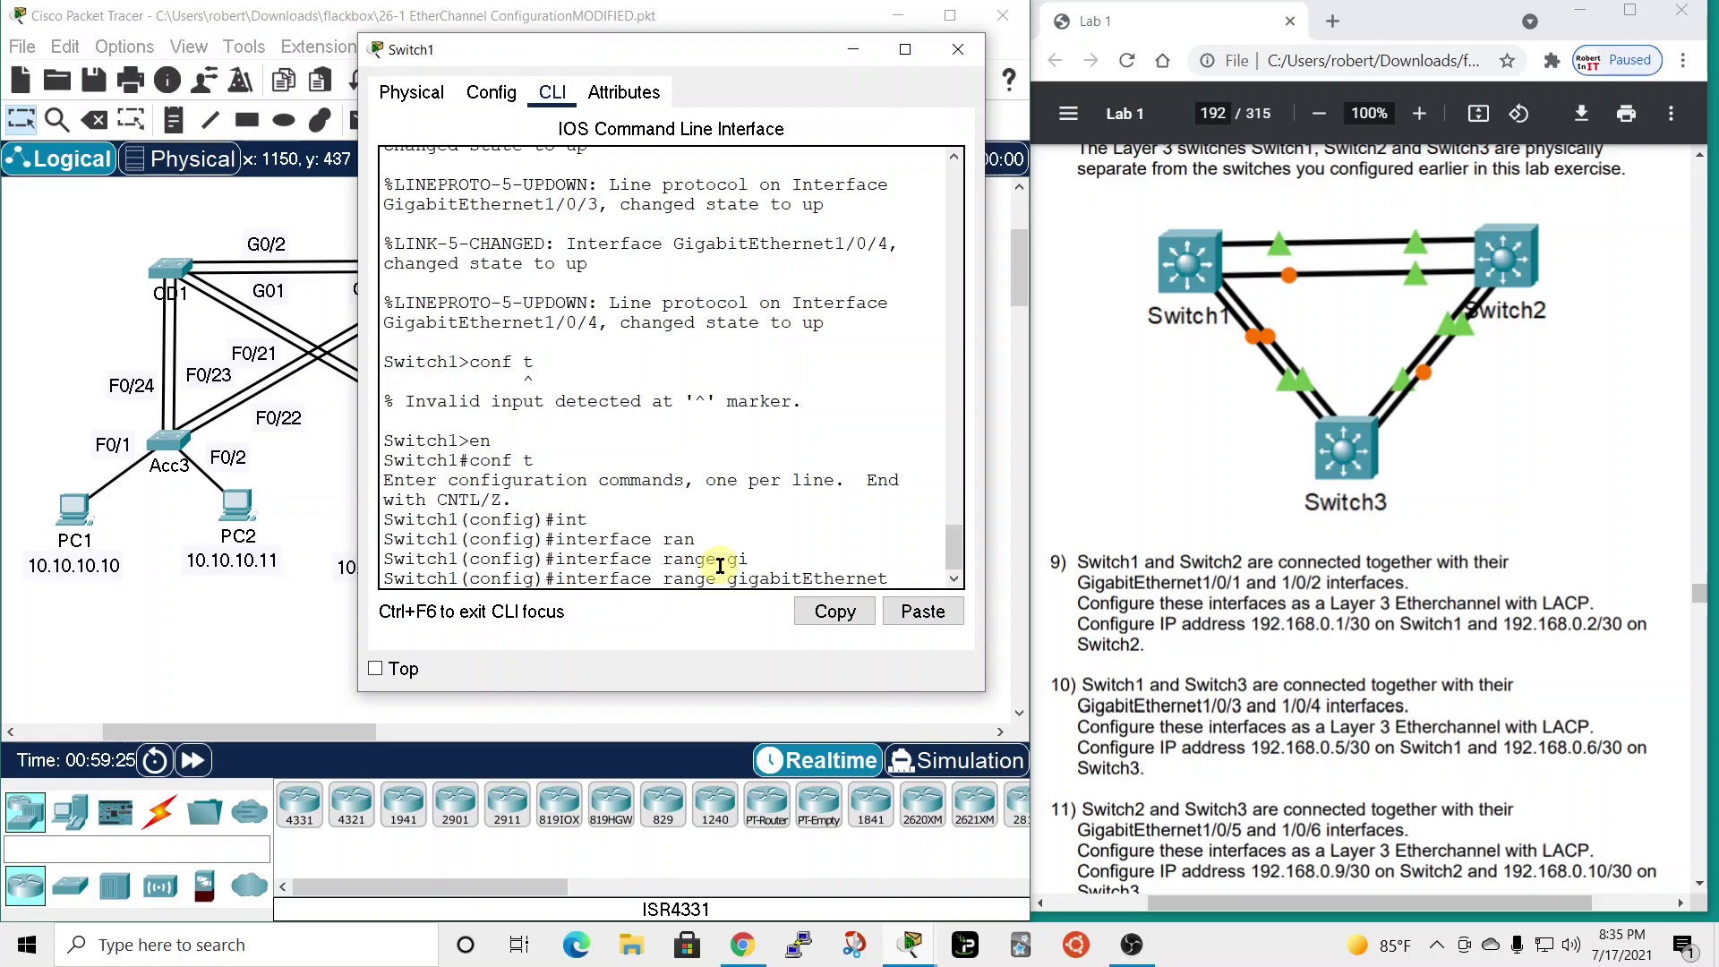
pyautogui.write('1/0/1')
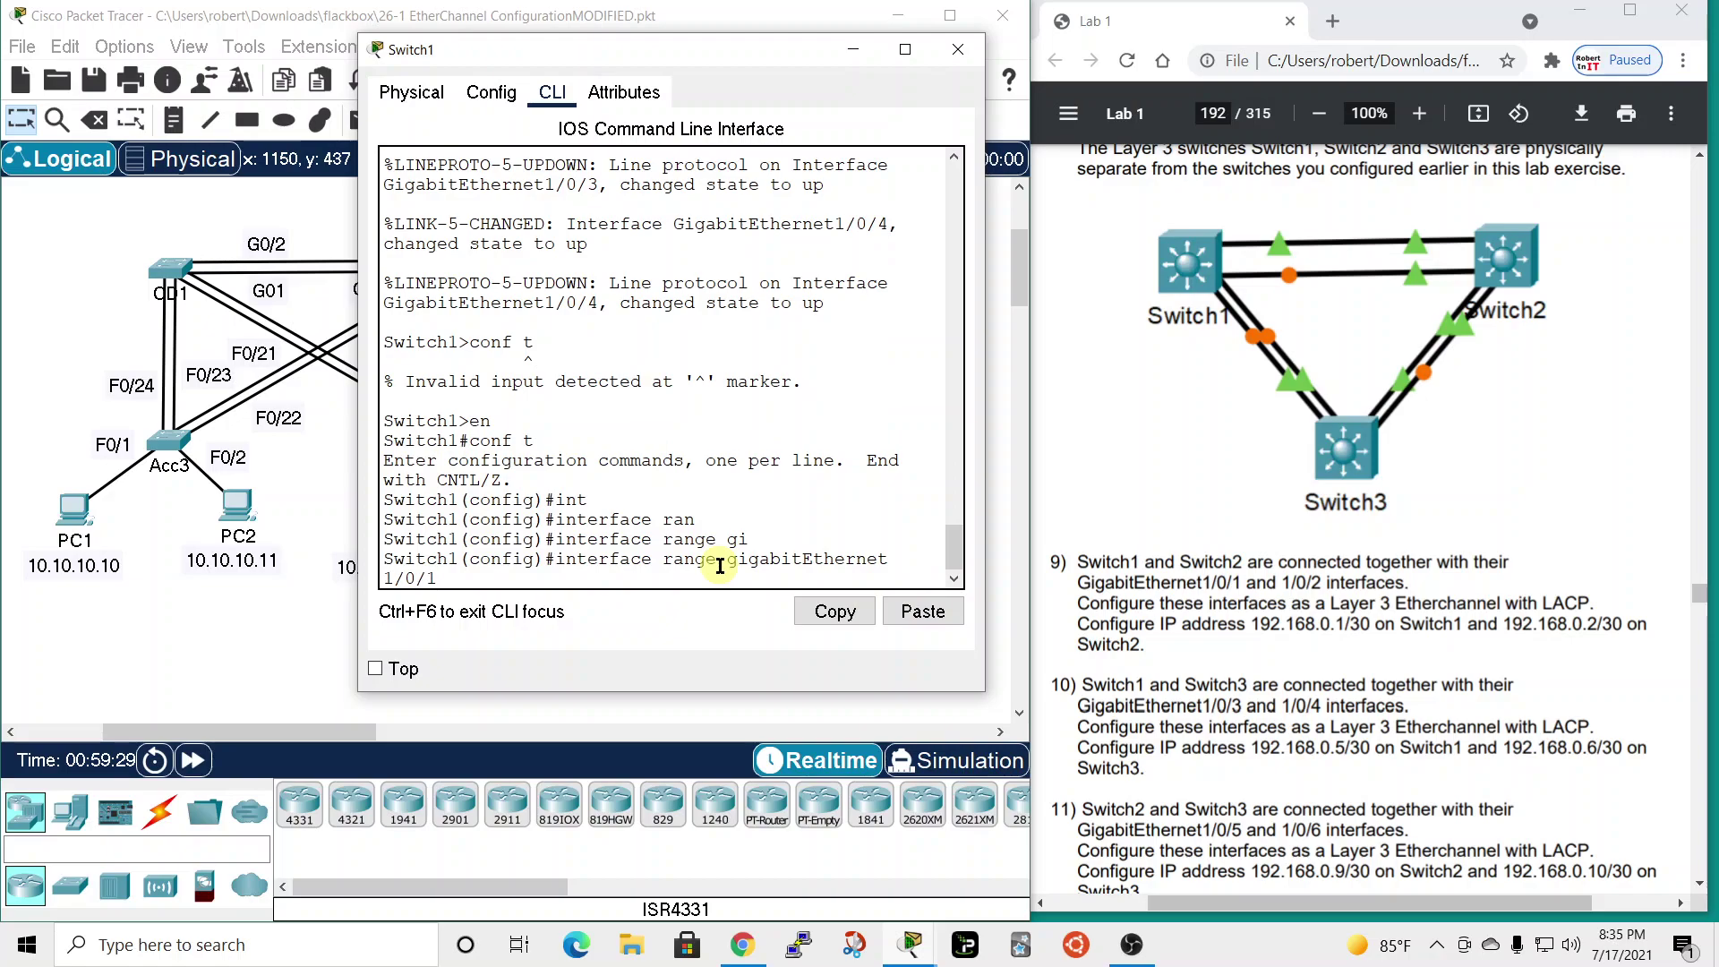
pyautogui.write(' - 2')
pyautogui.press('Return')
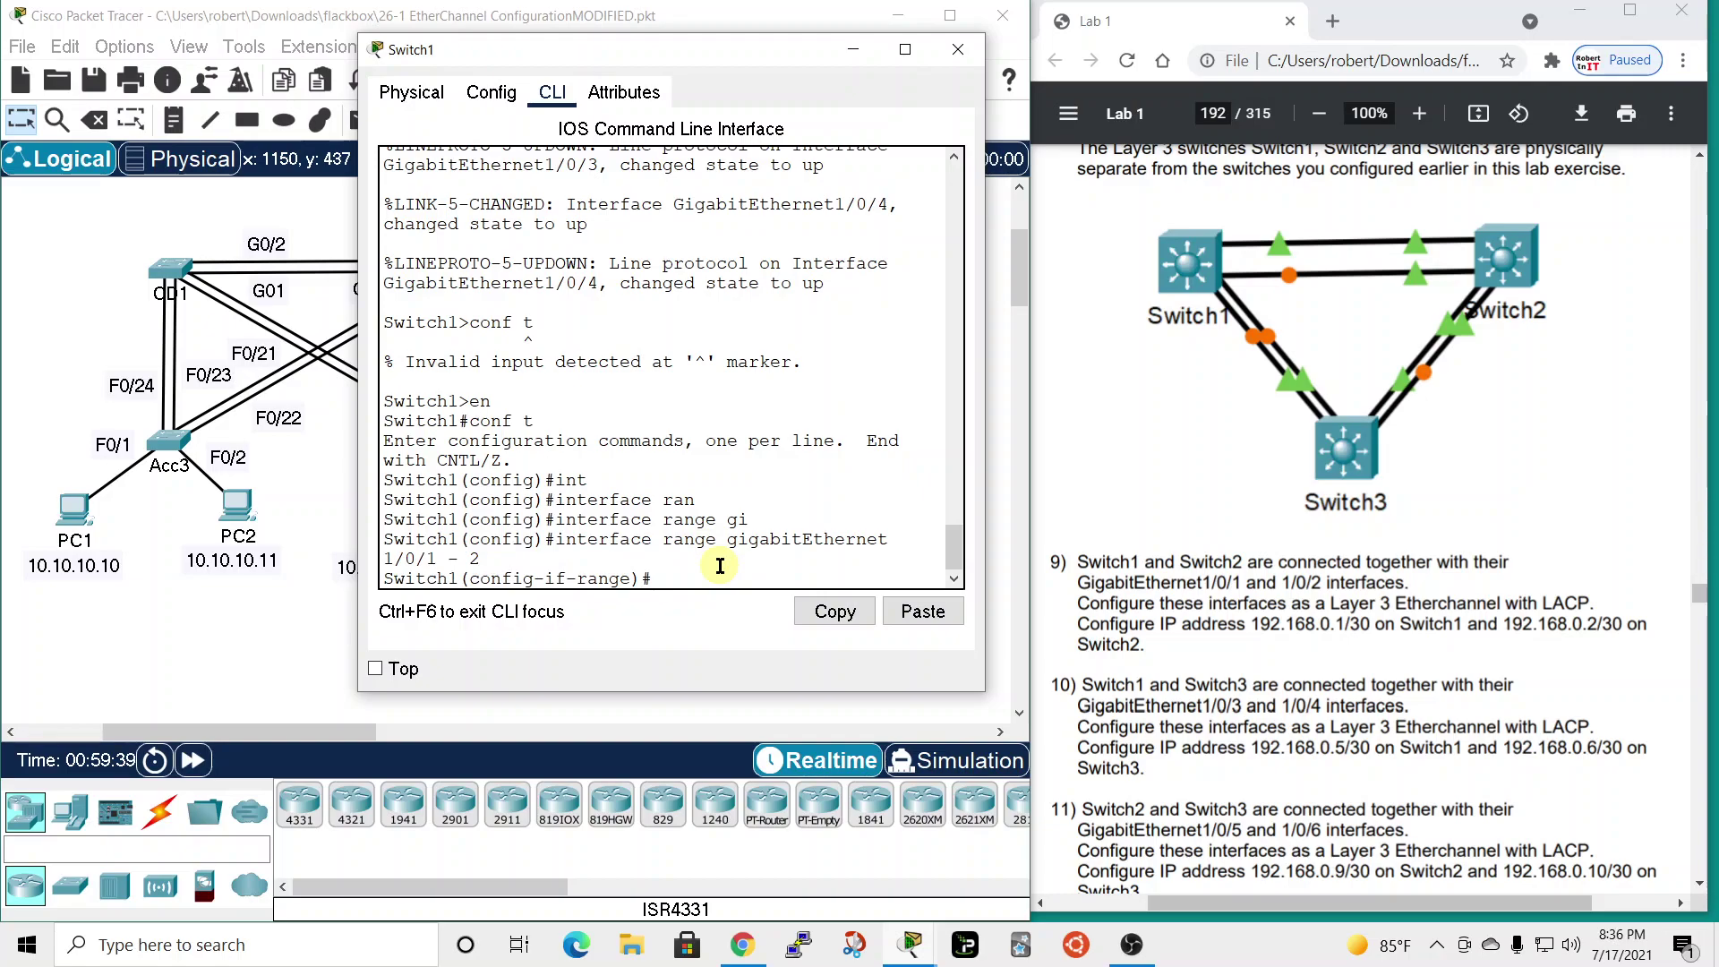
# - Convert the two selected Switch1 interfaces to Layer 3 ports with no switchport
pyautogui.write('nos')
pyautogui.press('BackSpace')
pyautogui.write('sw')
pyautogui.press('Tab')
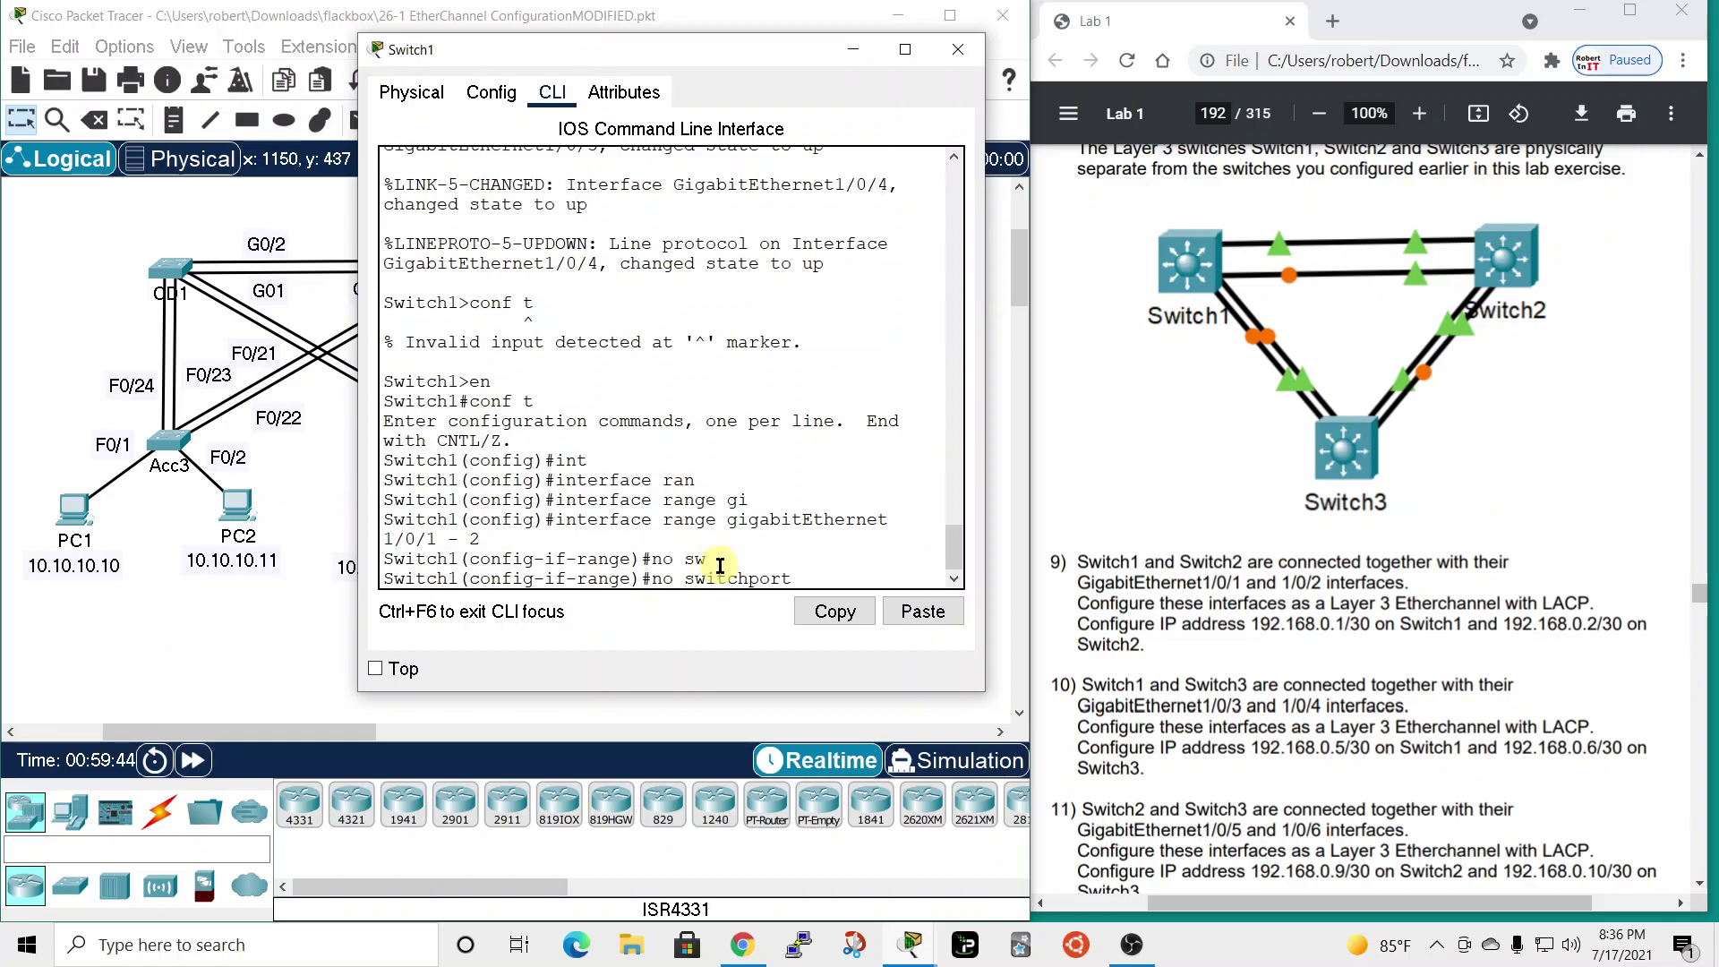
pyautogui.press('Return')
# - Add the selected Switch1 interfaces to channel group 1 in LACP active mode and leave interface range configuration
pyautogui.write('chann')
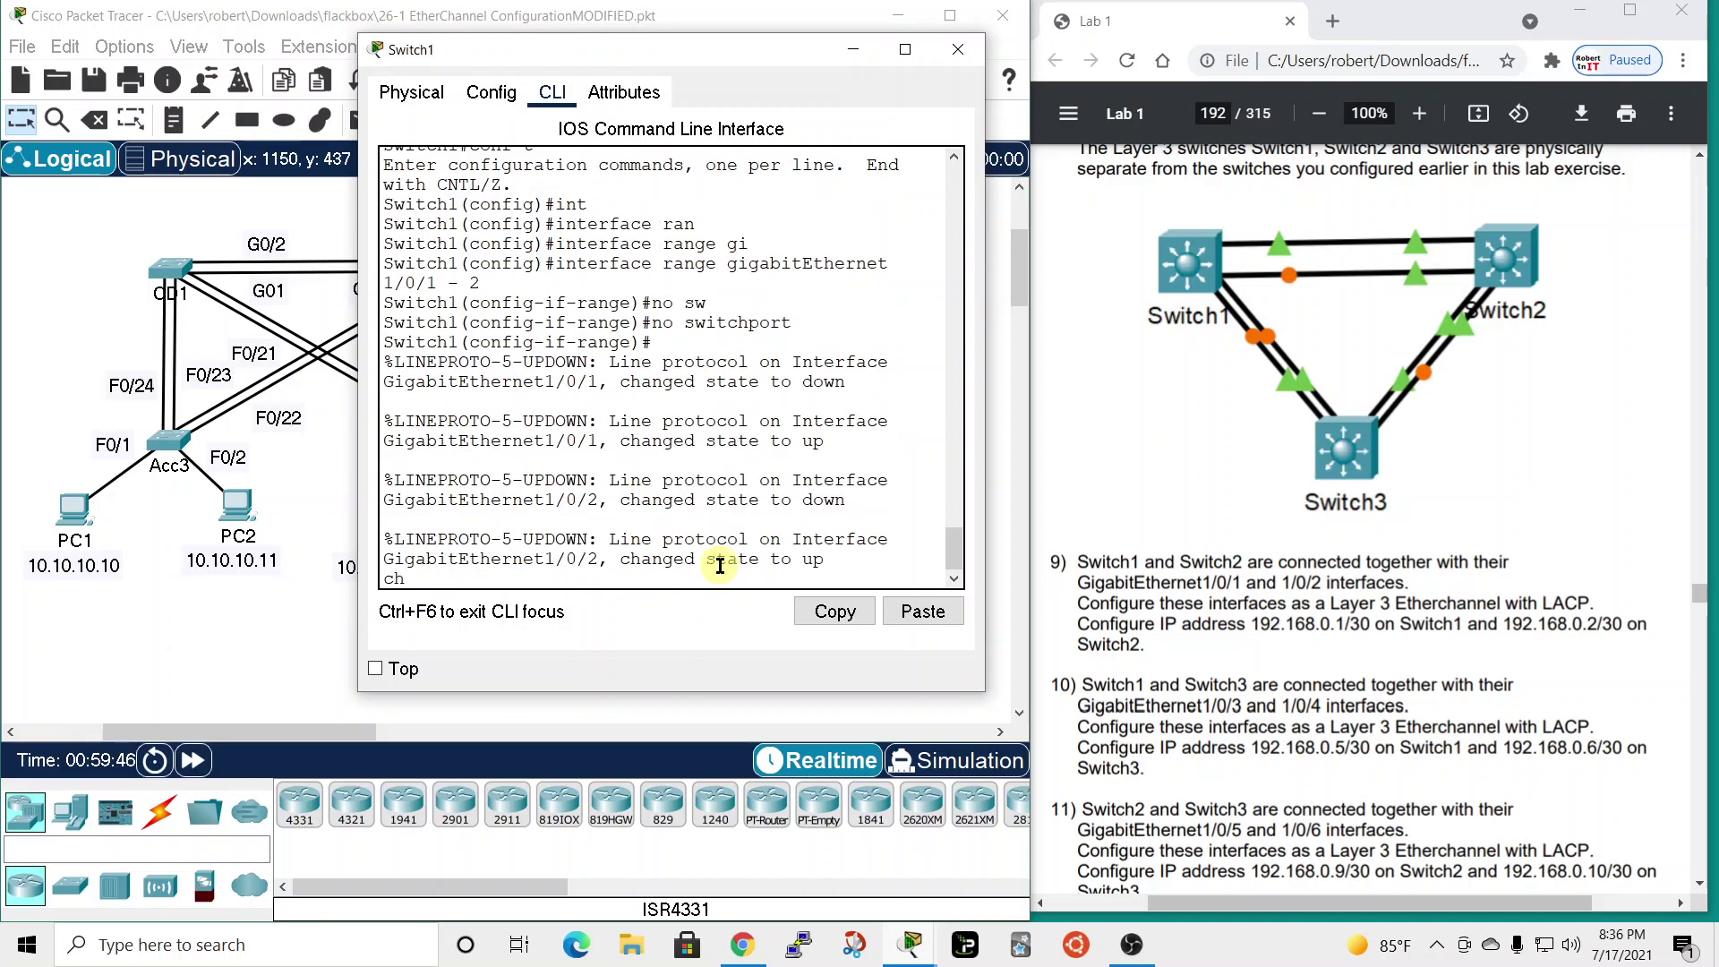
pyautogui.press('BackSpace')
pyautogui.press('BackSpace')
pyautogui.press('BackSpace')
pyautogui.press('Return')
pyautogui.write('channel')
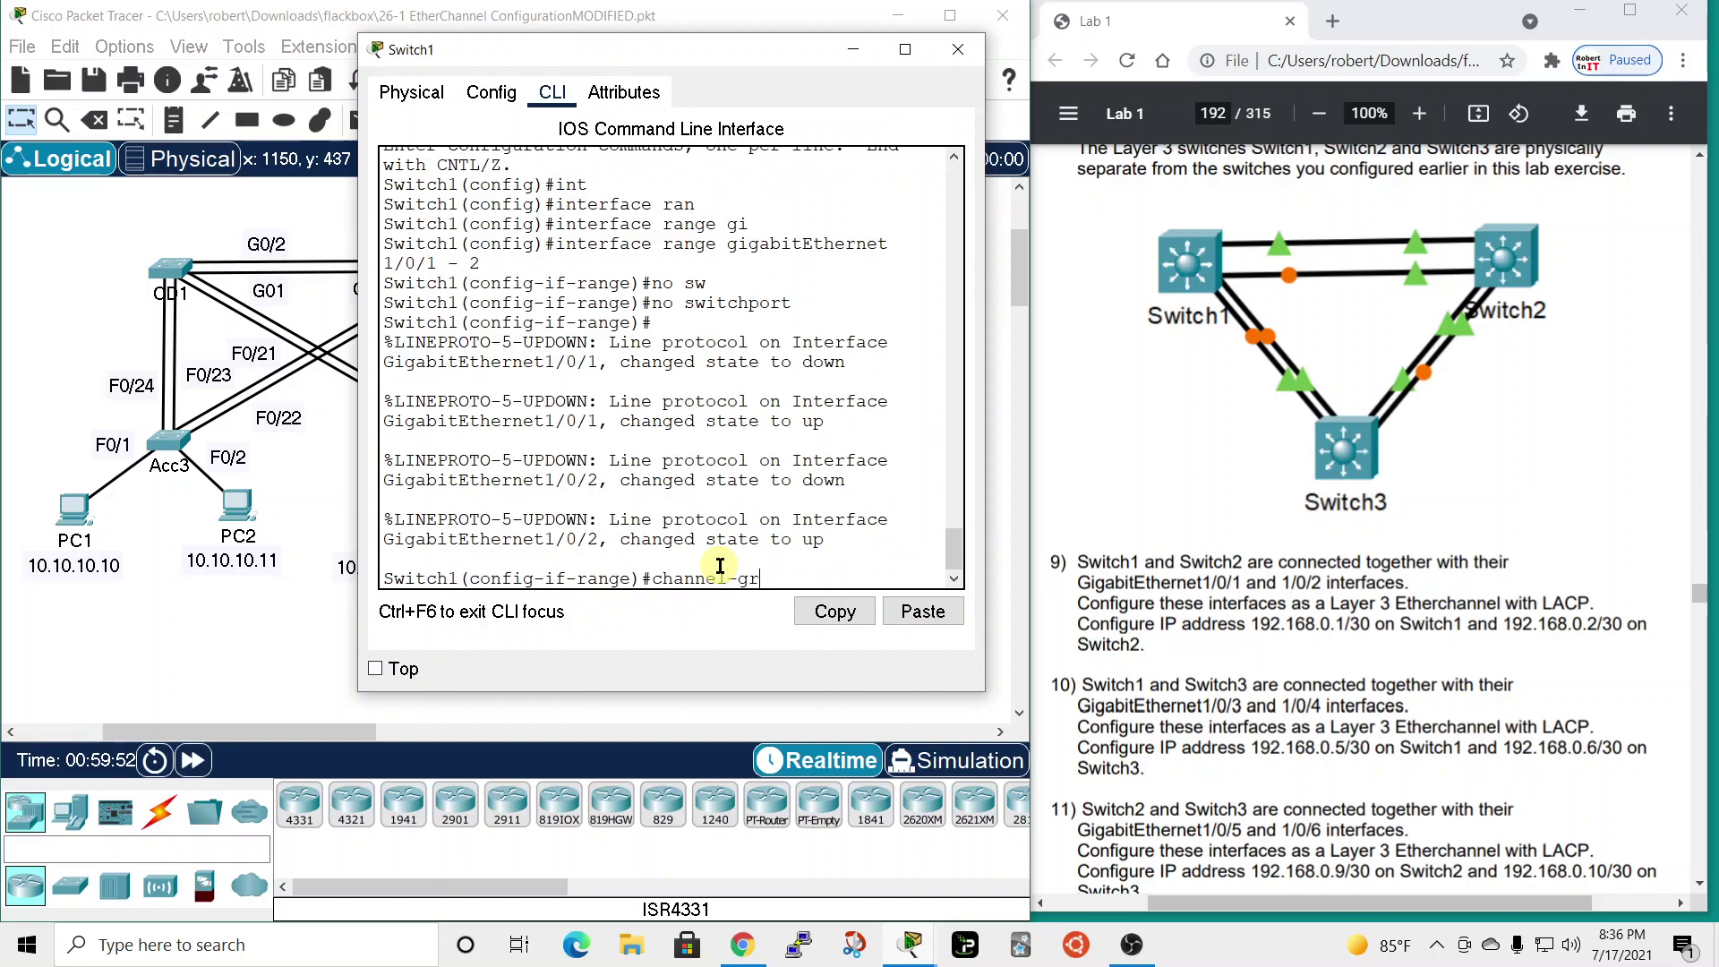
pyautogui.write('-gr')
pyautogui.press('Tab')
pyautogui.write('1')
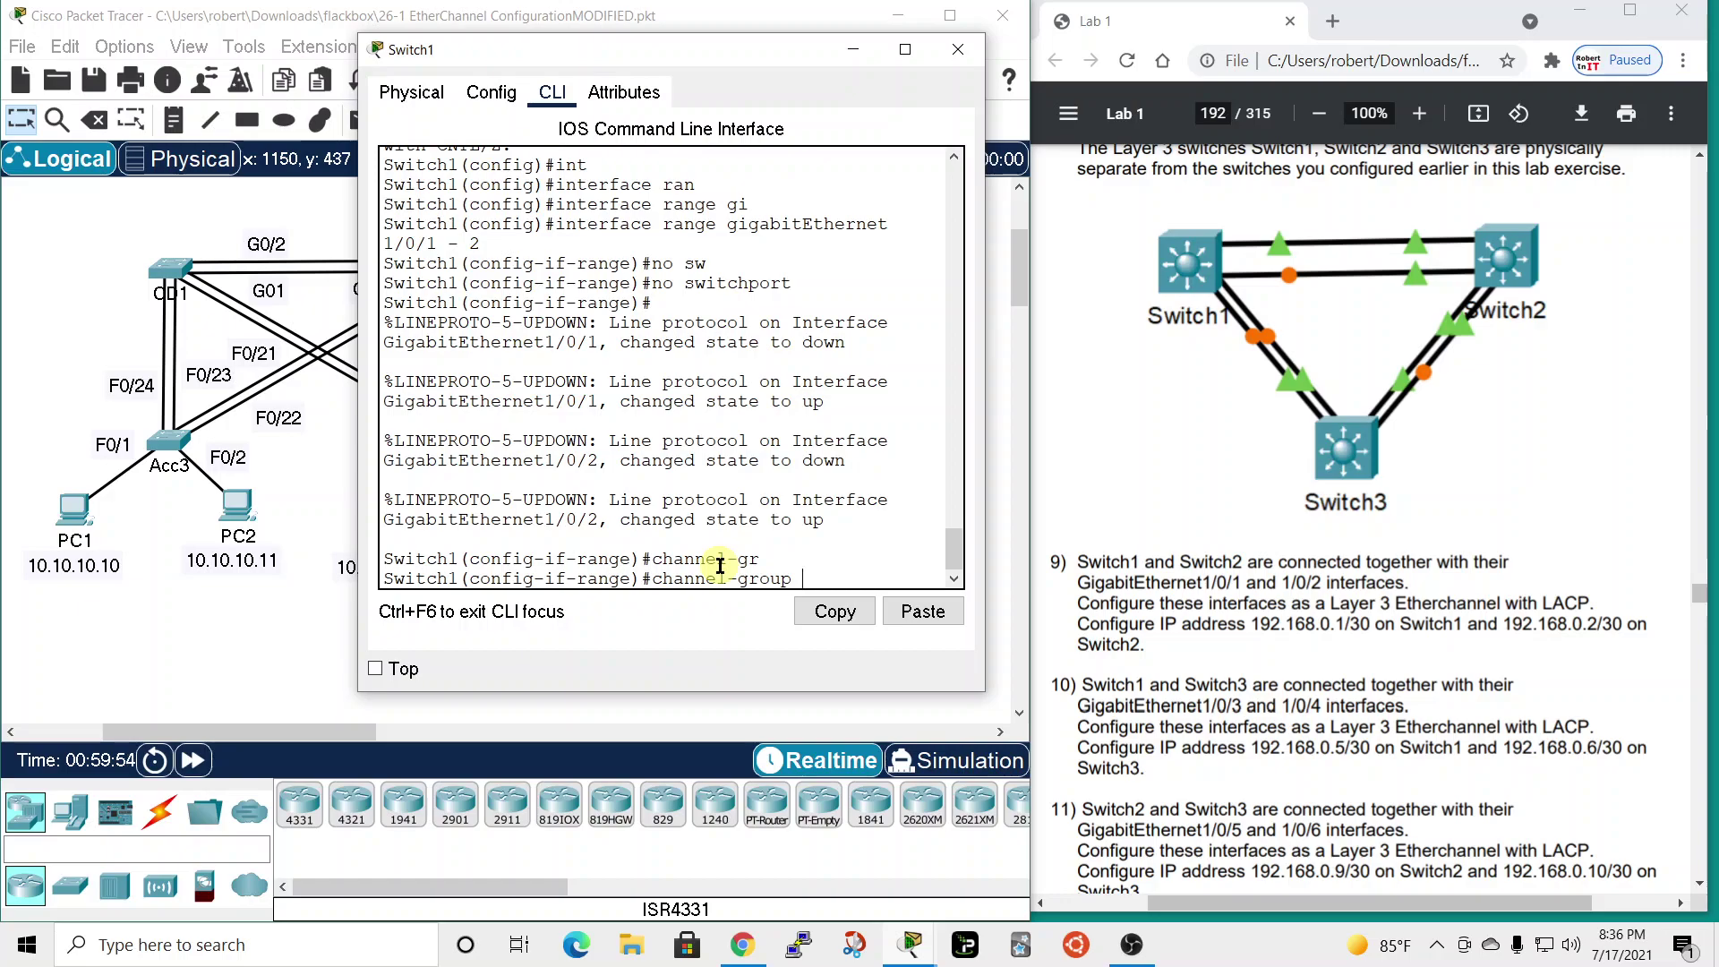
pyautogui.write(' mode active3')
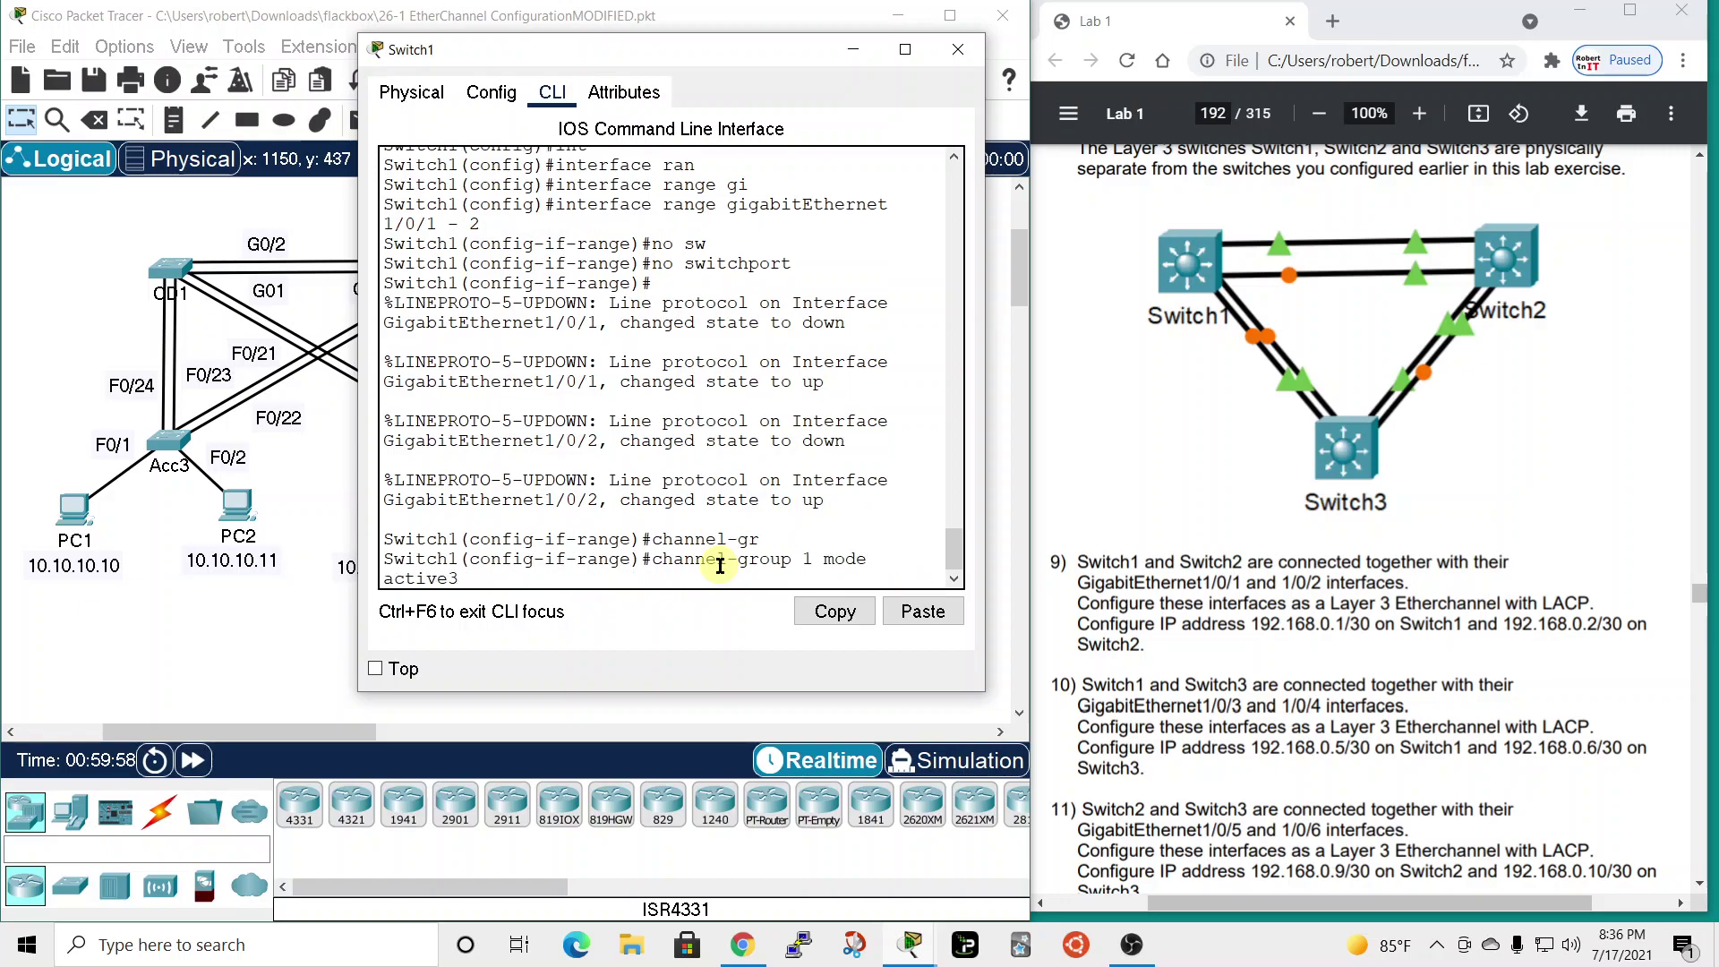
pyautogui.press('Return')
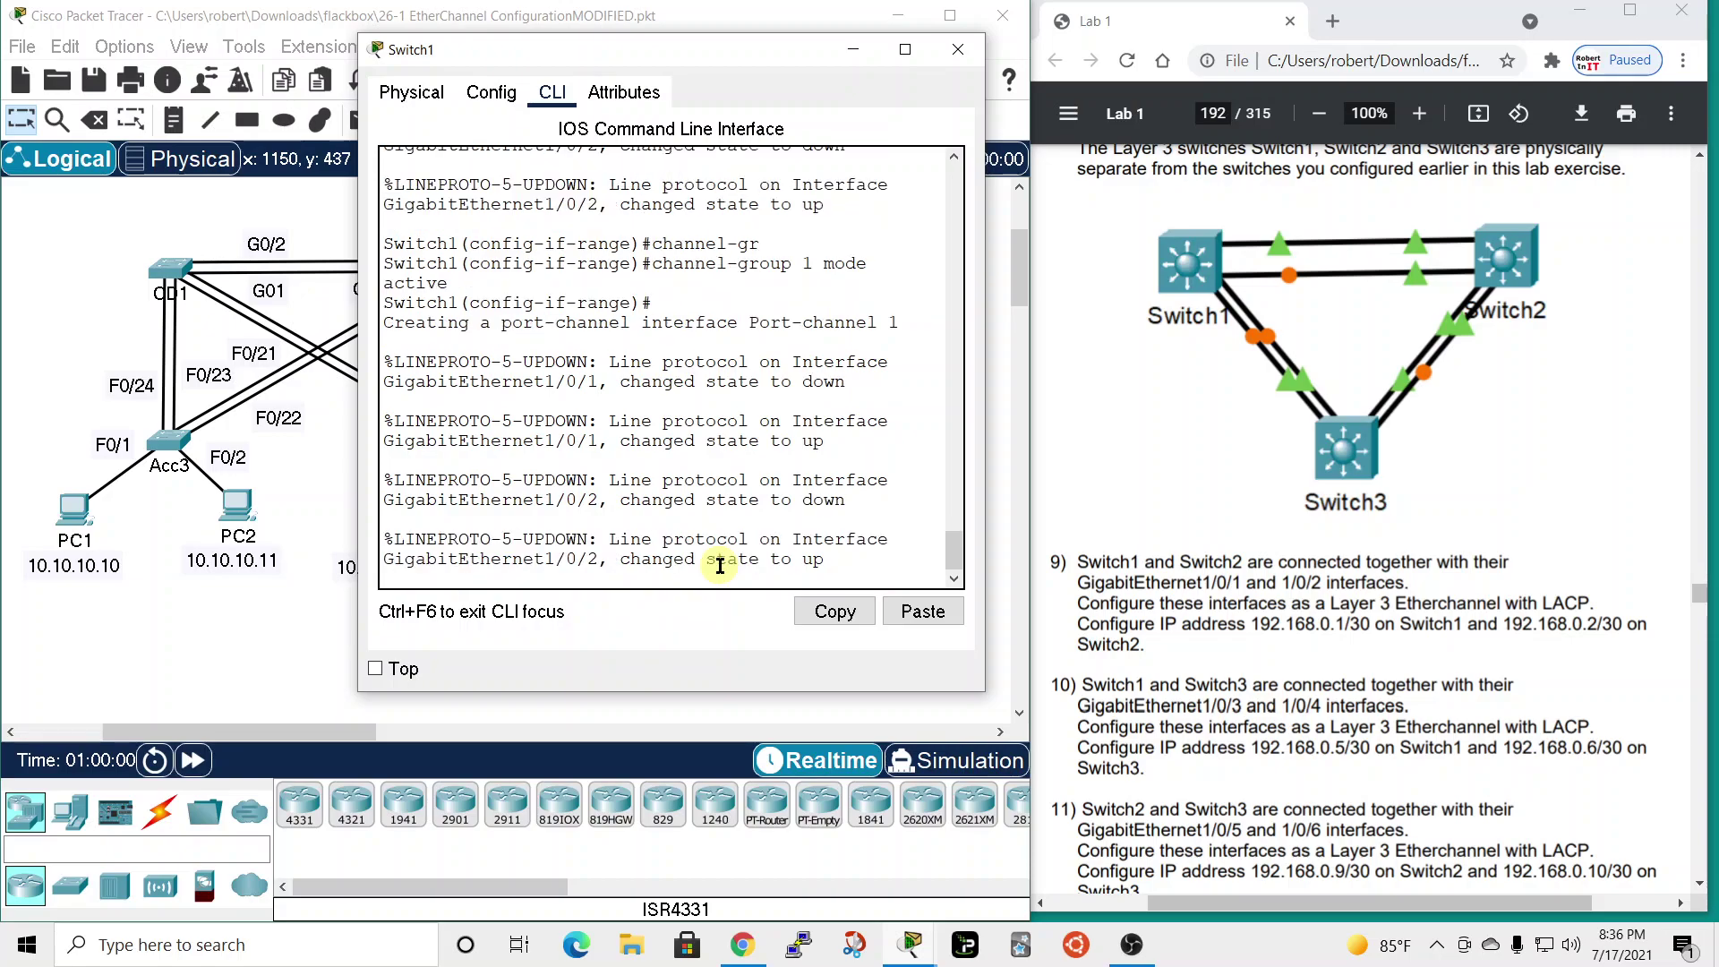
pyautogui.write('exit')
pyautogui.press('Return')
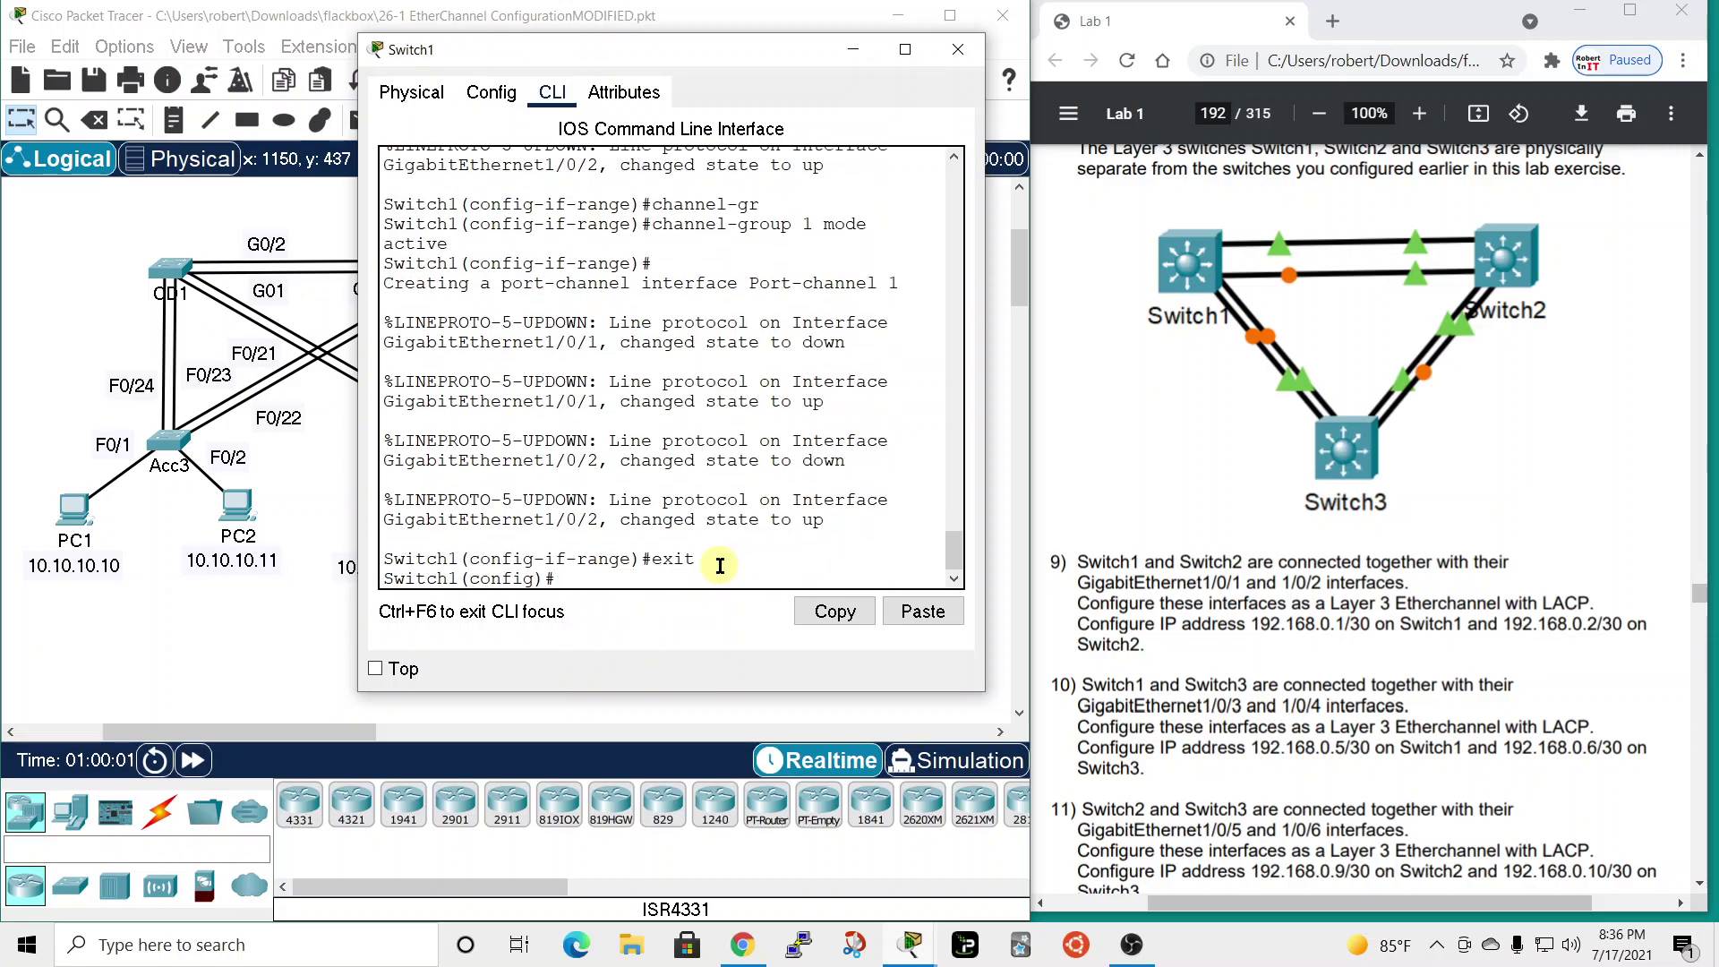
# - Enter interface configuration for port-channel 1 on Switch1
pyautogui.write('int')
pyautogui.press('Tab')
pyautogui.write('p')
pyautogui.write('por')
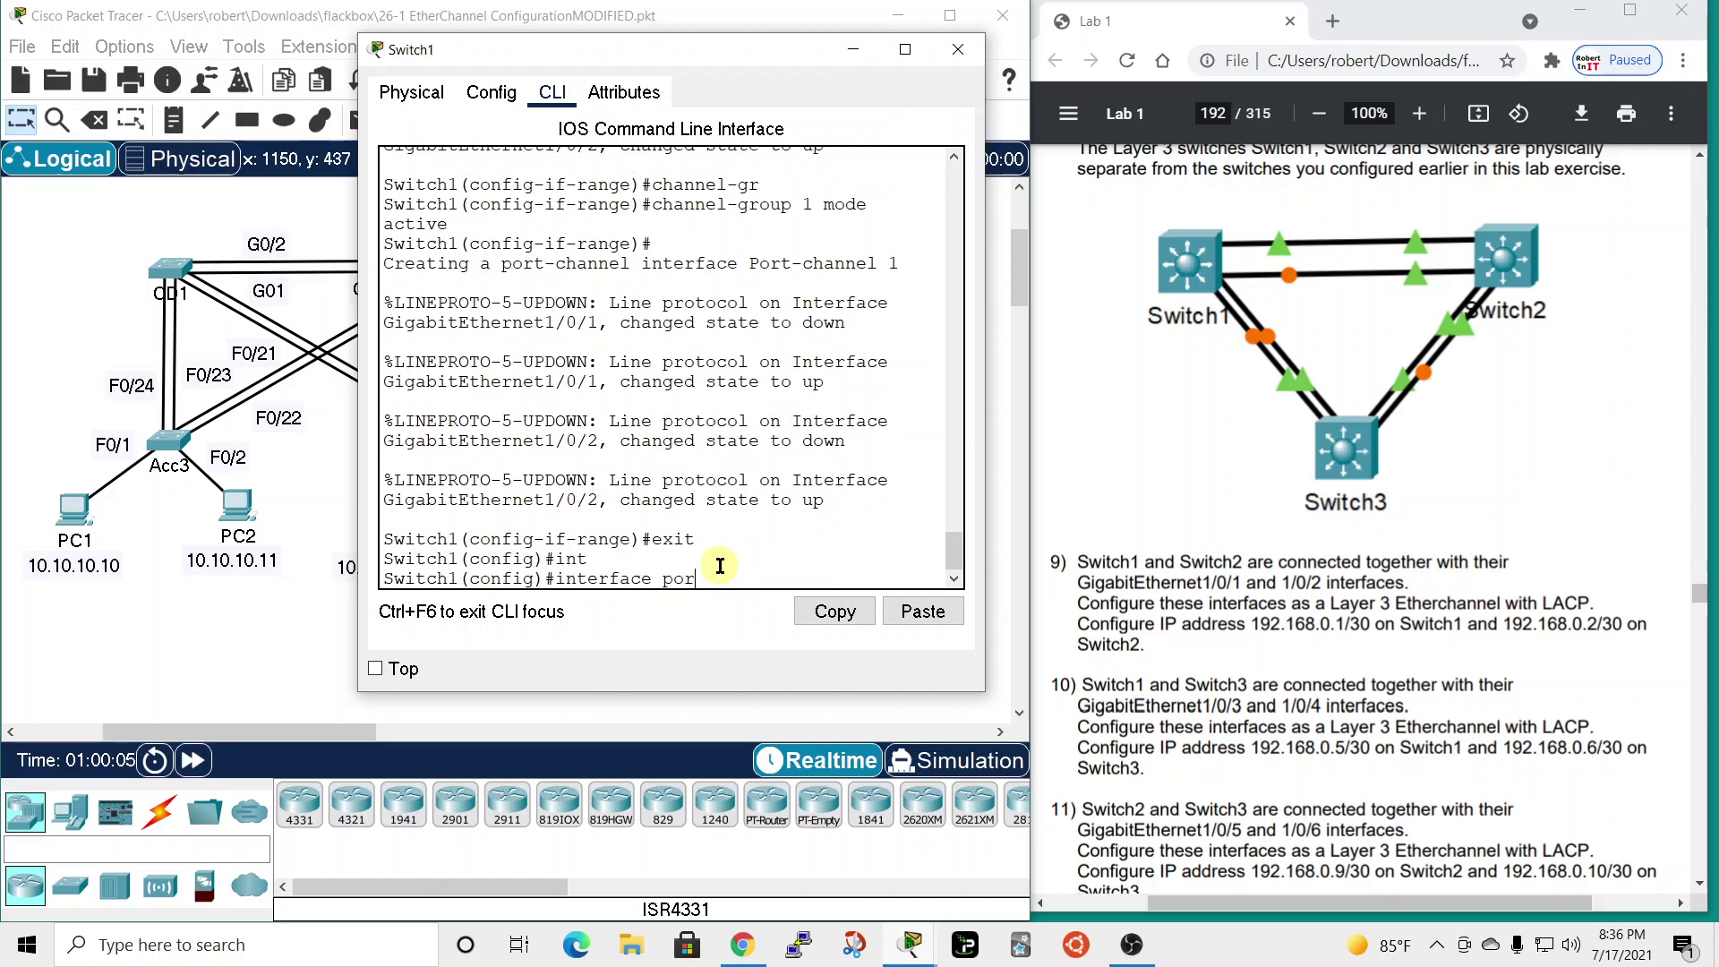
pyautogui.write('t-')
pyautogui.press('Tab')
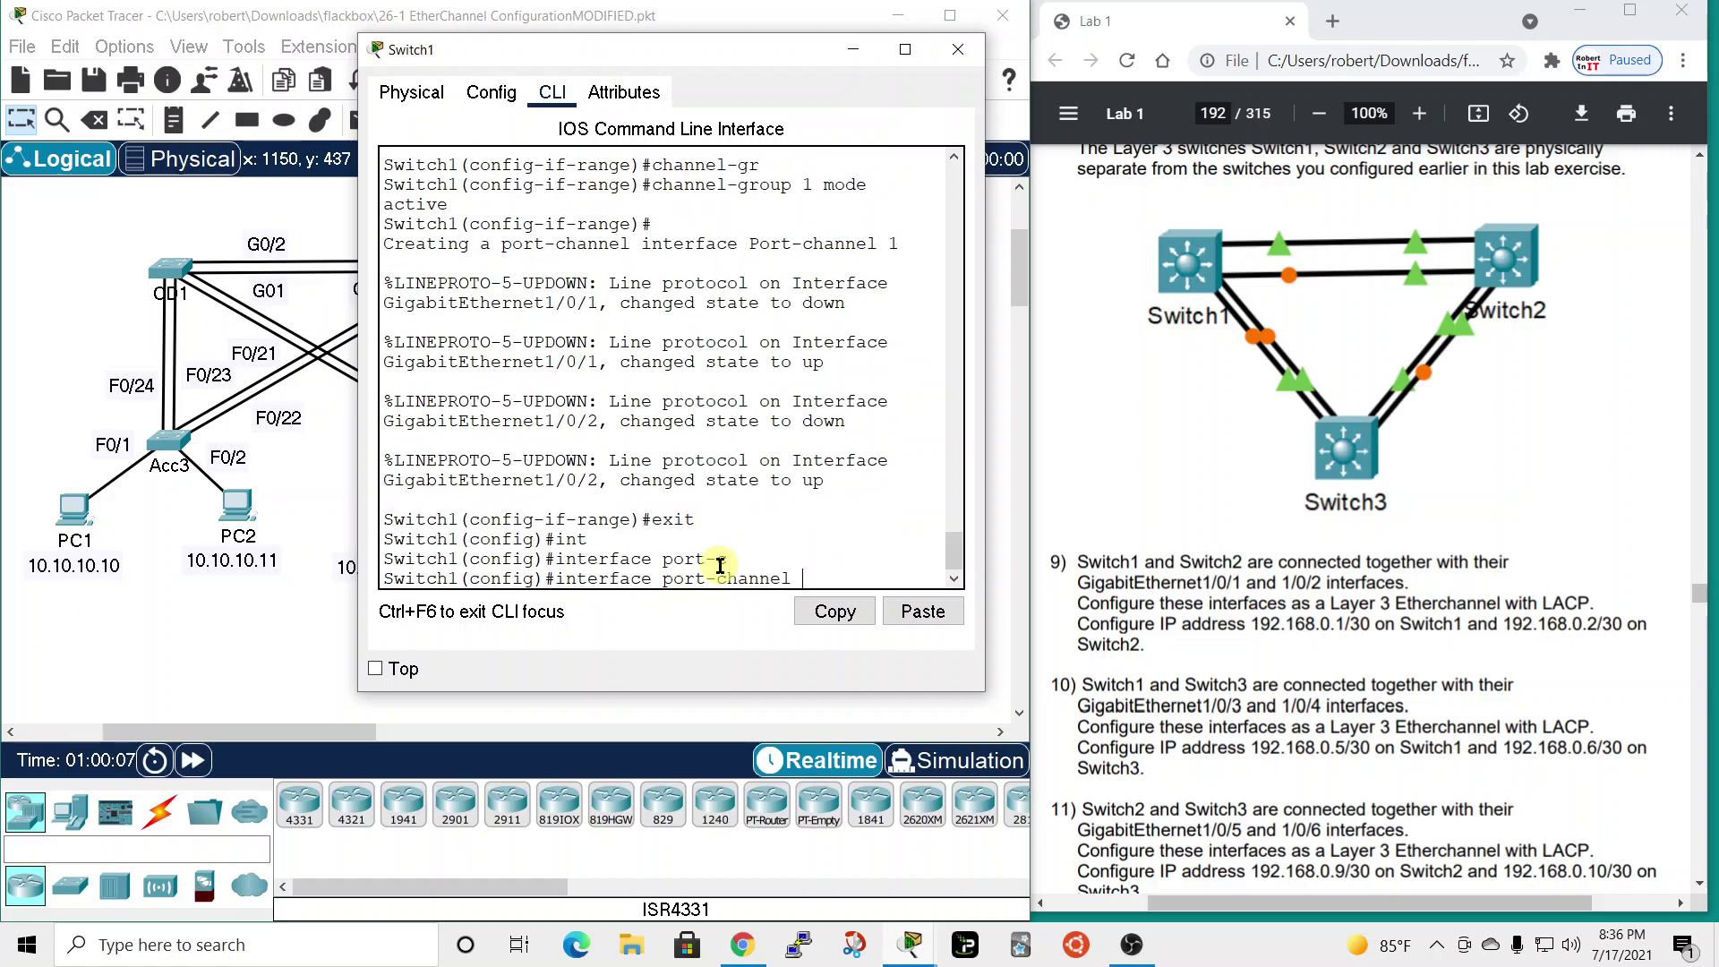
pyautogui.press('Return')
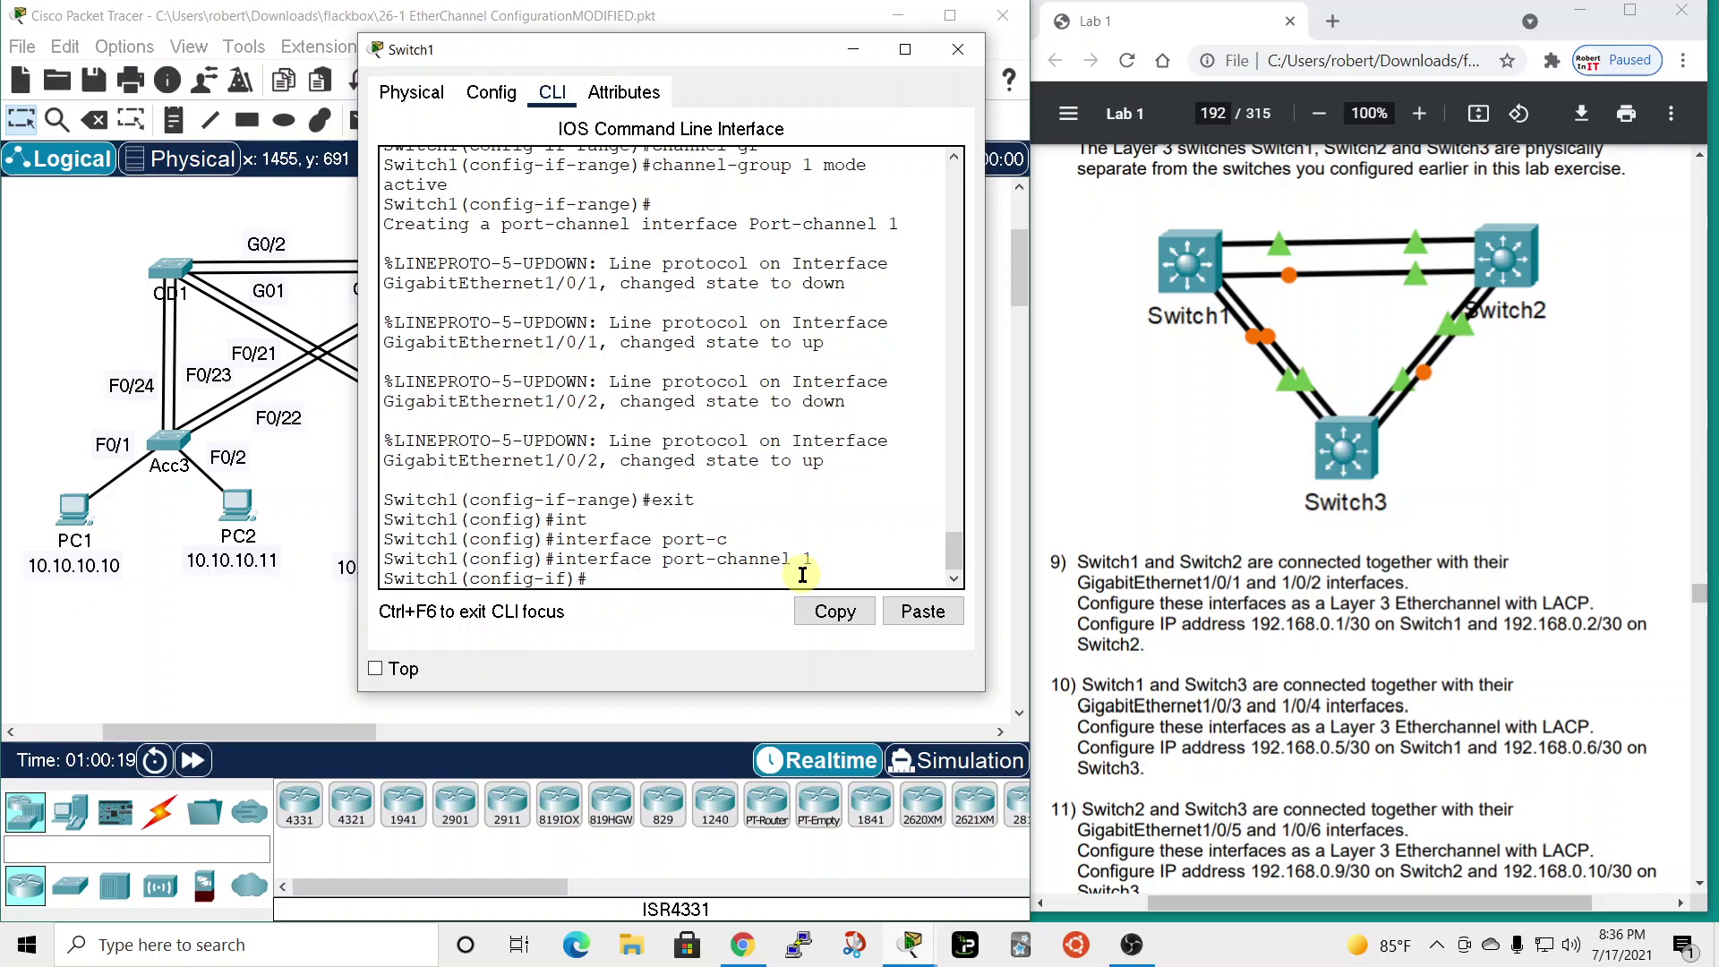
# - Assign 192.168.0.1 with mask 255.255.255.252 to Switch1's port-channel 1 and enable the interface with no shut
pyautogui.write('ip')
pyautogui.press('Tab')
pyautogui.write('add')
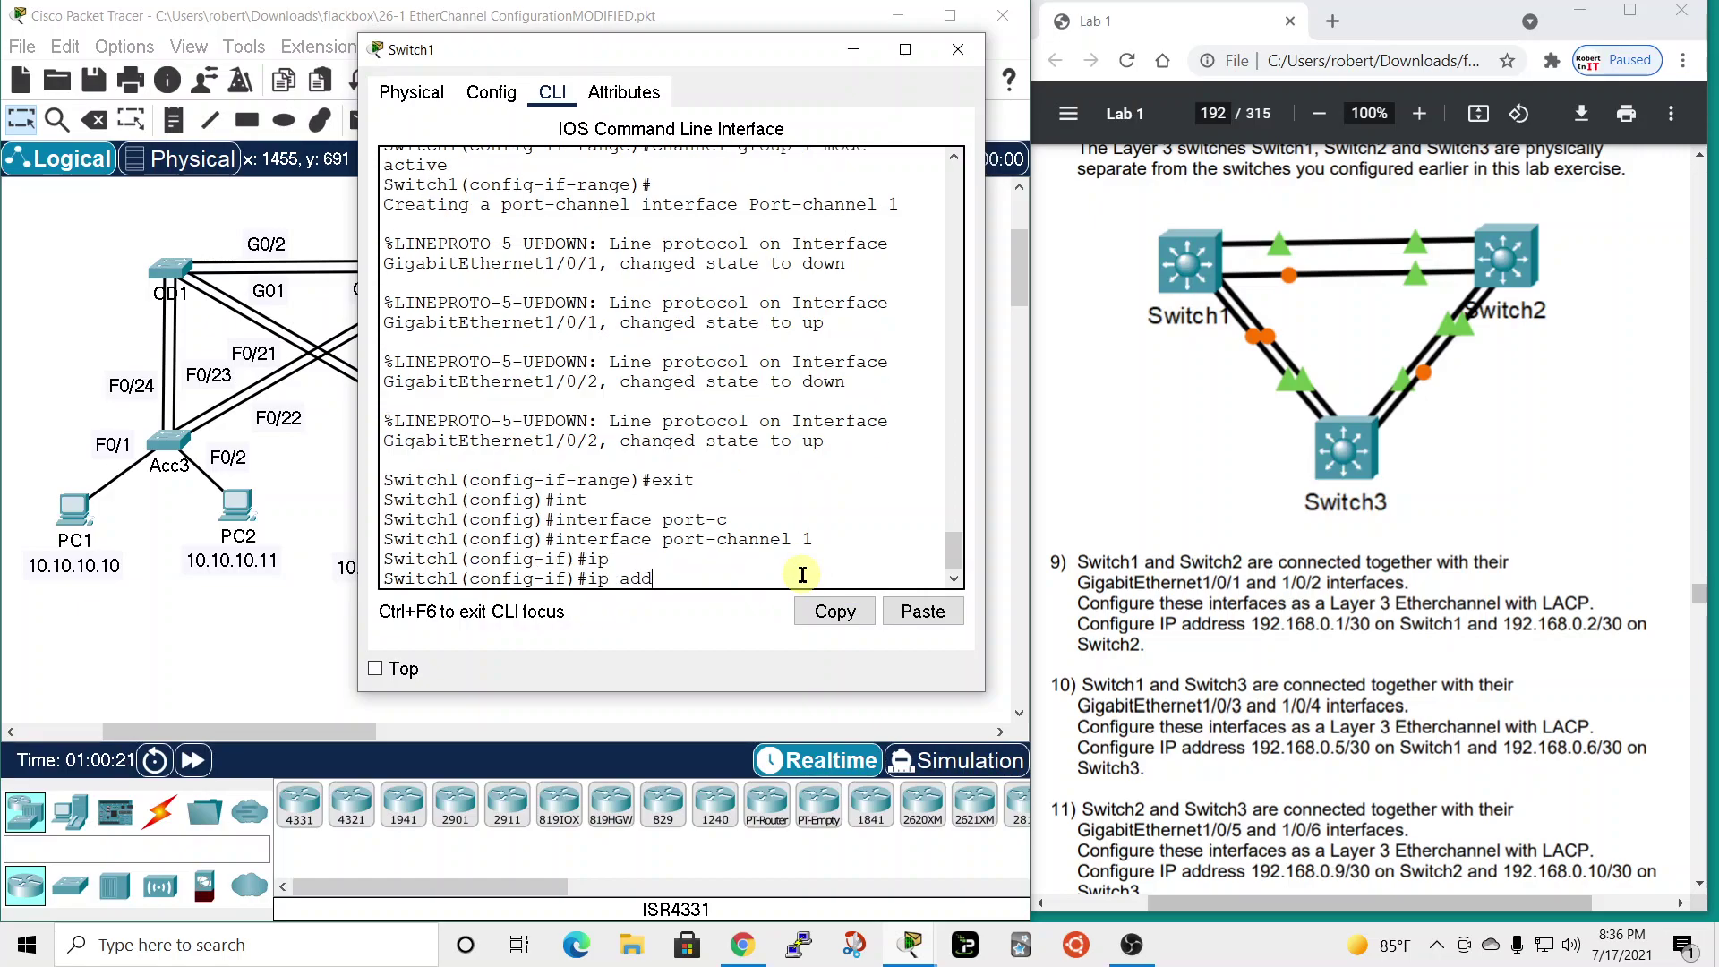
pyautogui.press('Tab')
pyautogui.write('19')
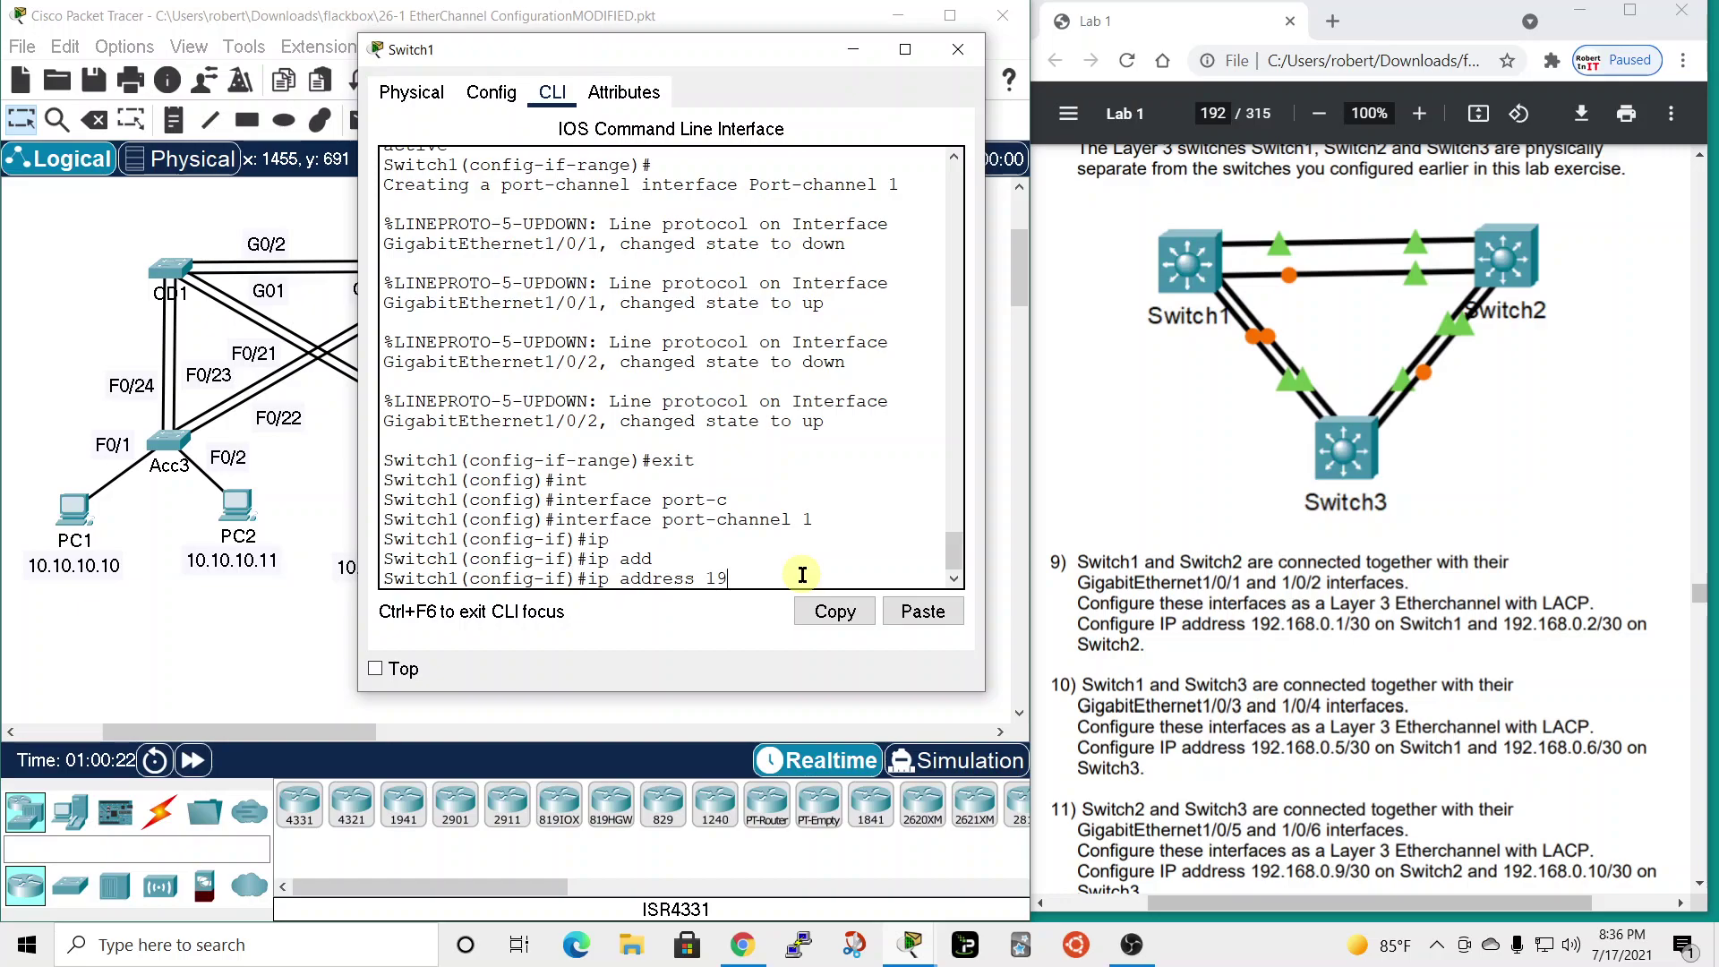
pyautogui.write('2.168.')
pyautogui.write('0.1 255.255.')
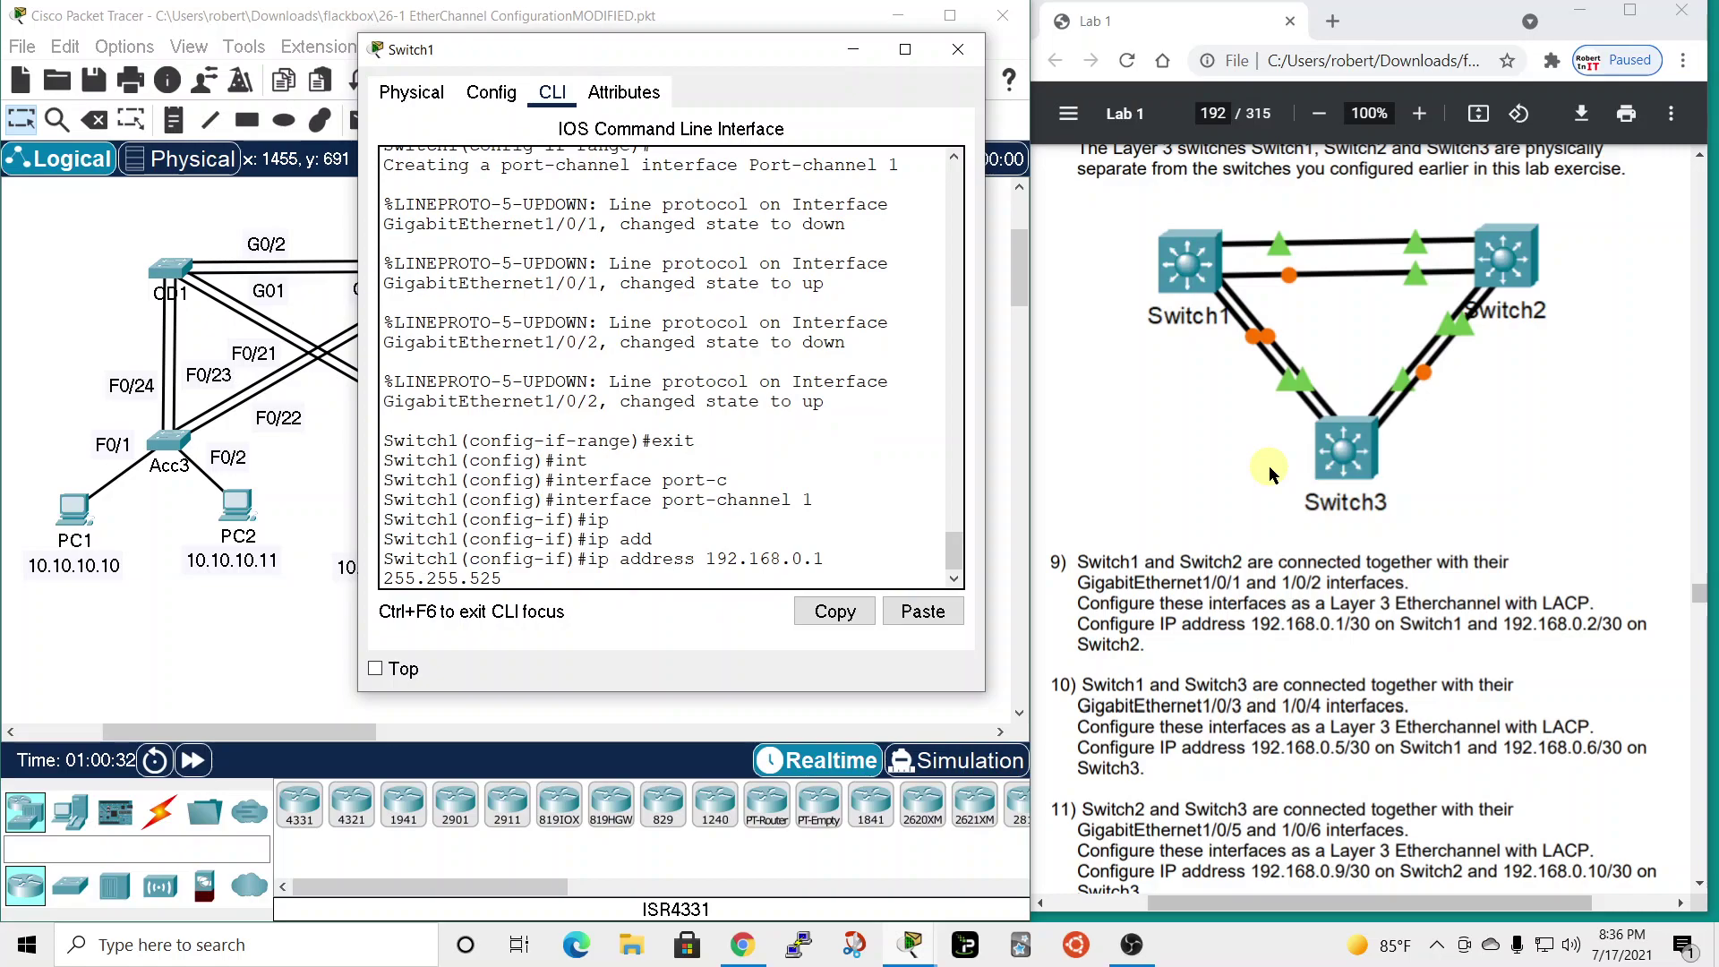
pyautogui.write('5')
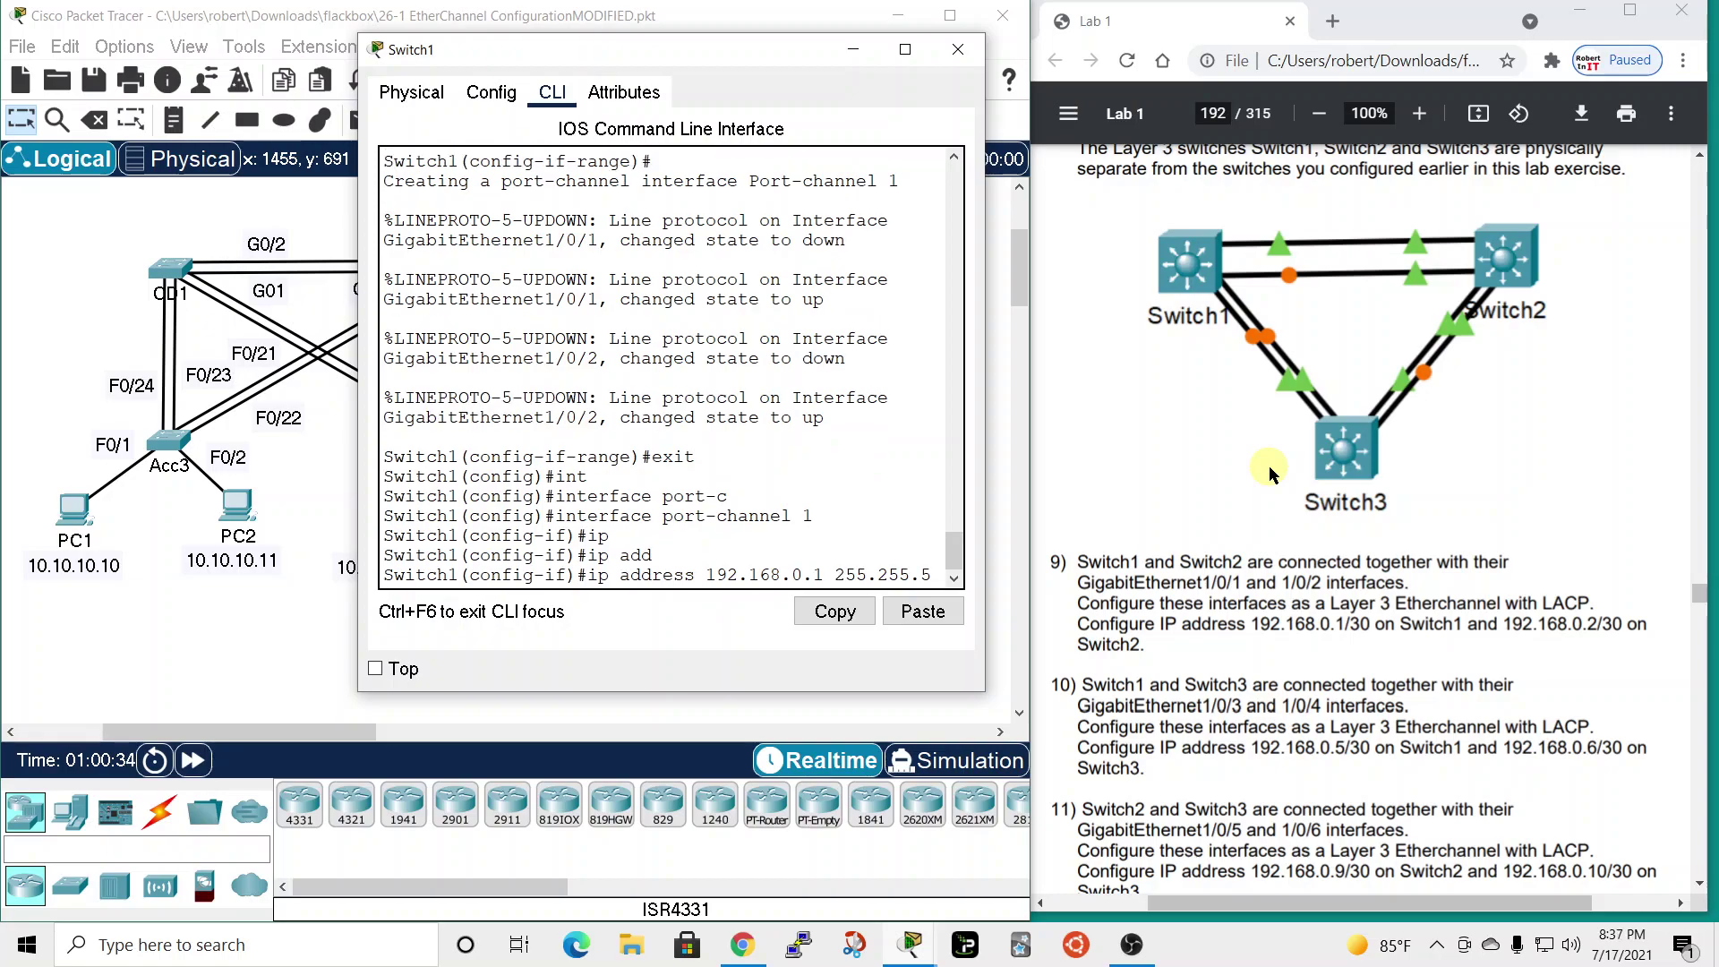
pyautogui.press('BackSpace')
pyautogui.write('255')
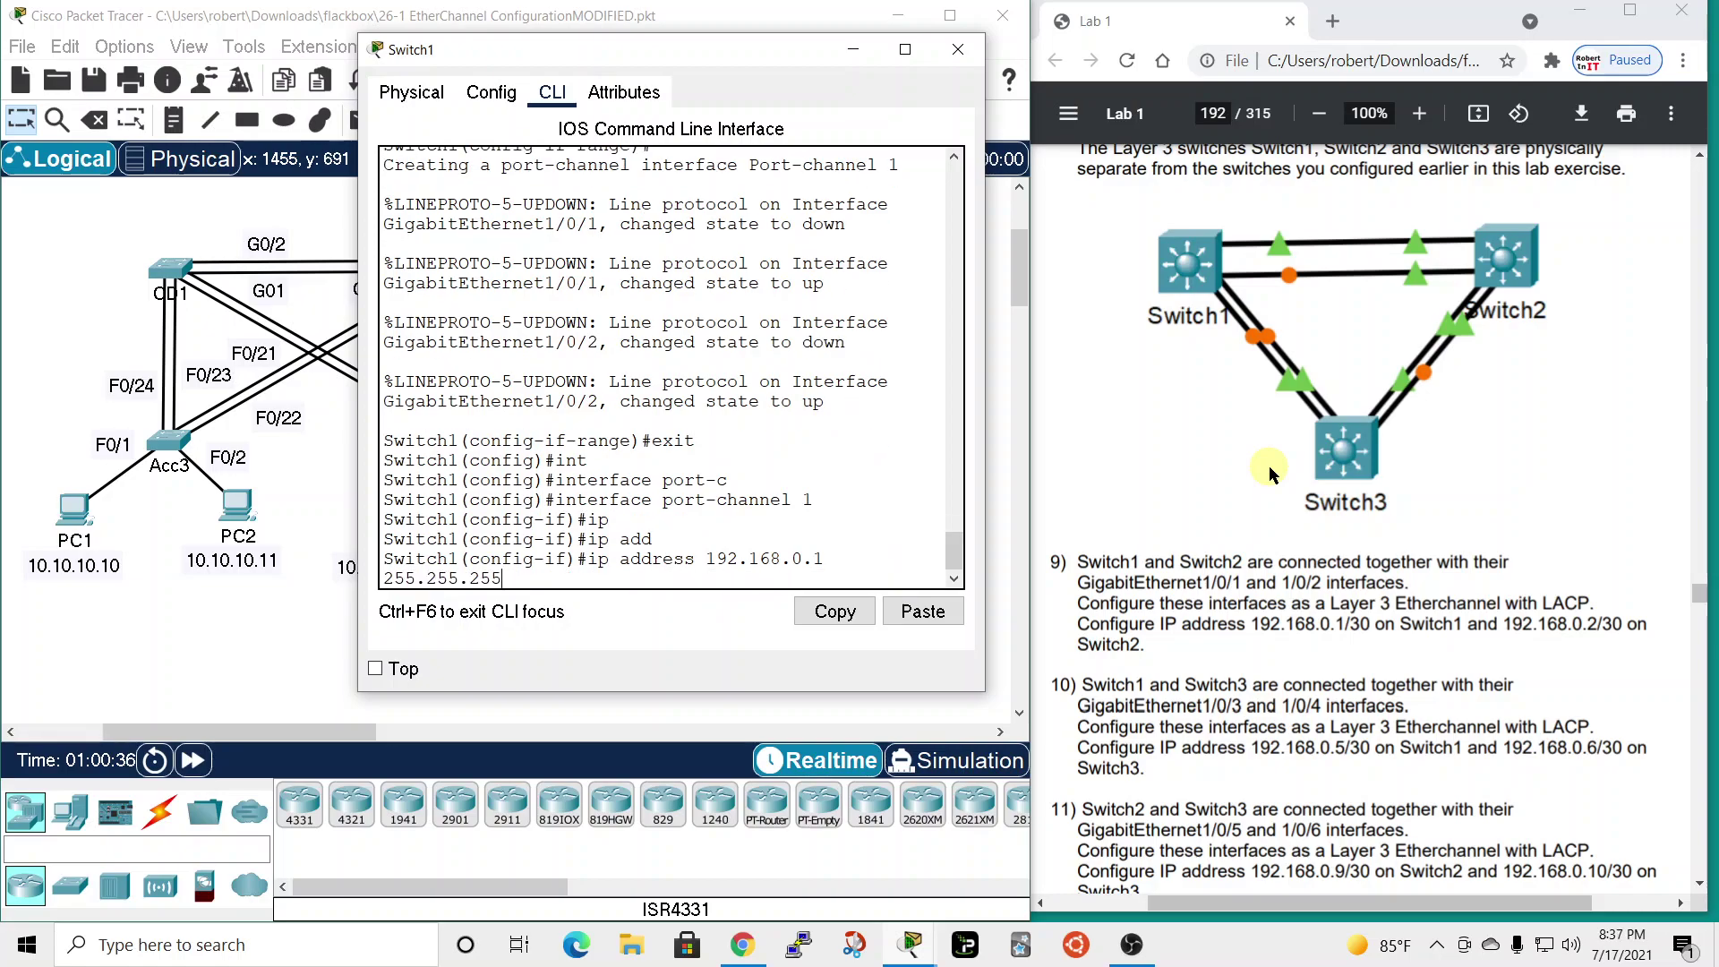
pyautogui.write('.2582')
pyautogui.press('BackSpace')
pyautogui.press('BackSpace')
pyautogui.write('2')
pyautogui.press('Return')
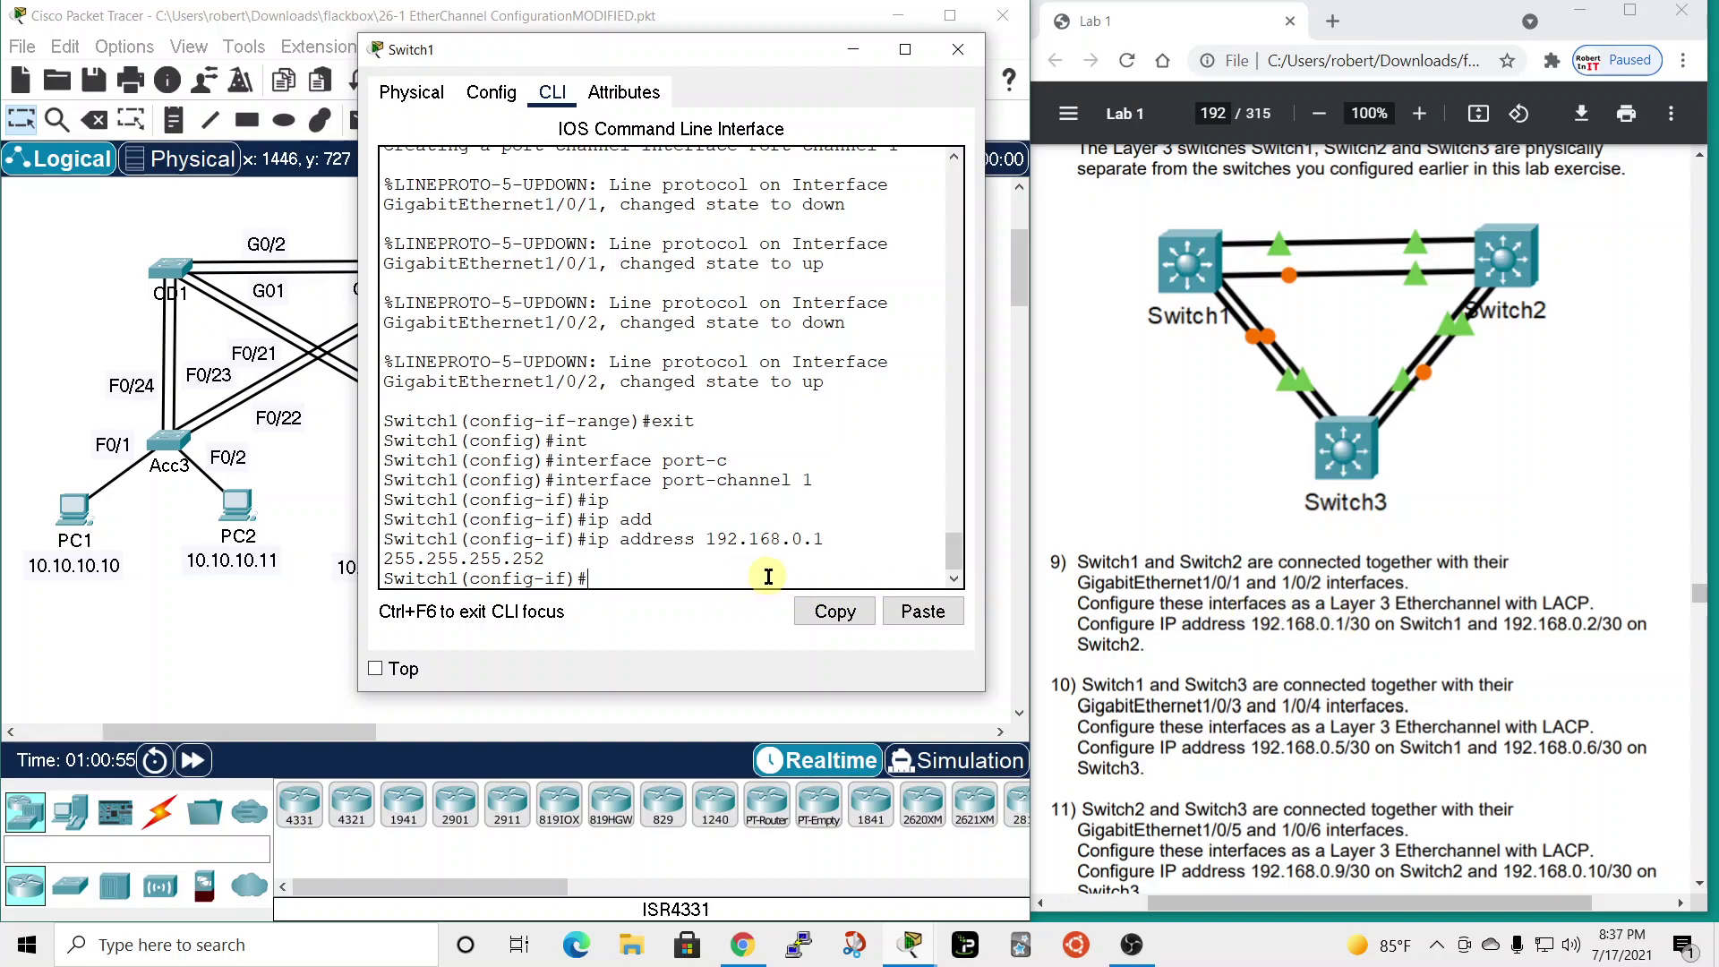
pyautogui.write('shut')
pyautogui.press('Return')
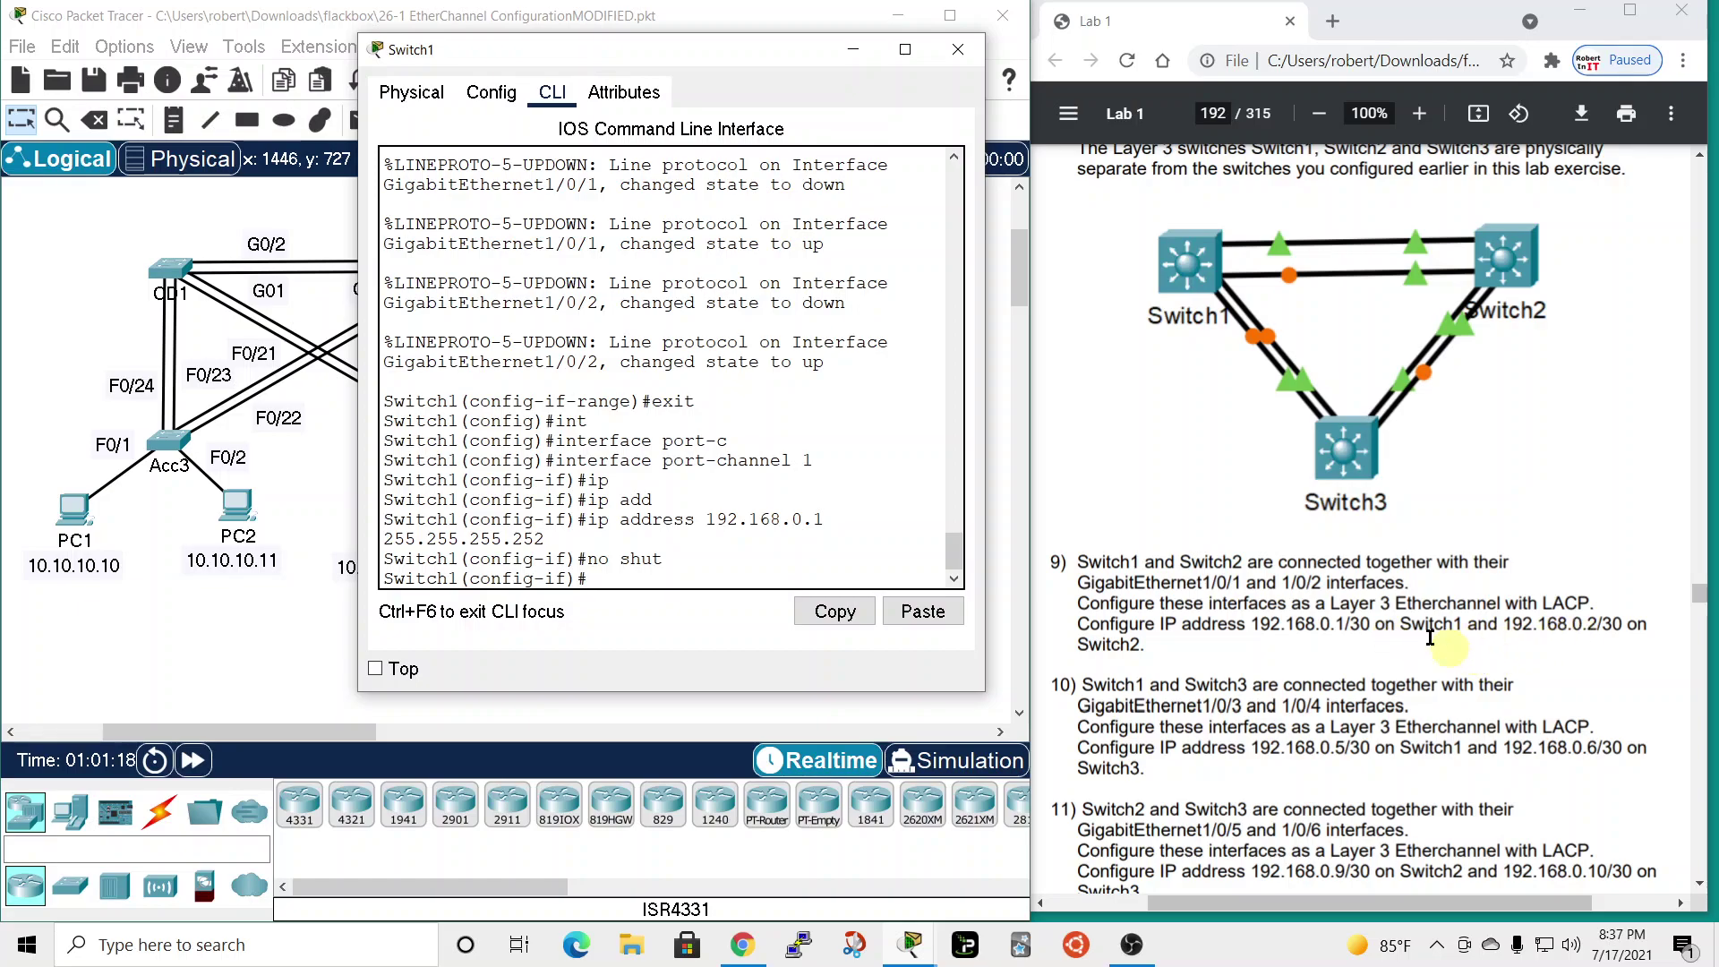
# - Close the Switch1 window and bring up Switch2's command-line prompt
pyautogui.click(958, 49)
pyautogui.click(881, 340)
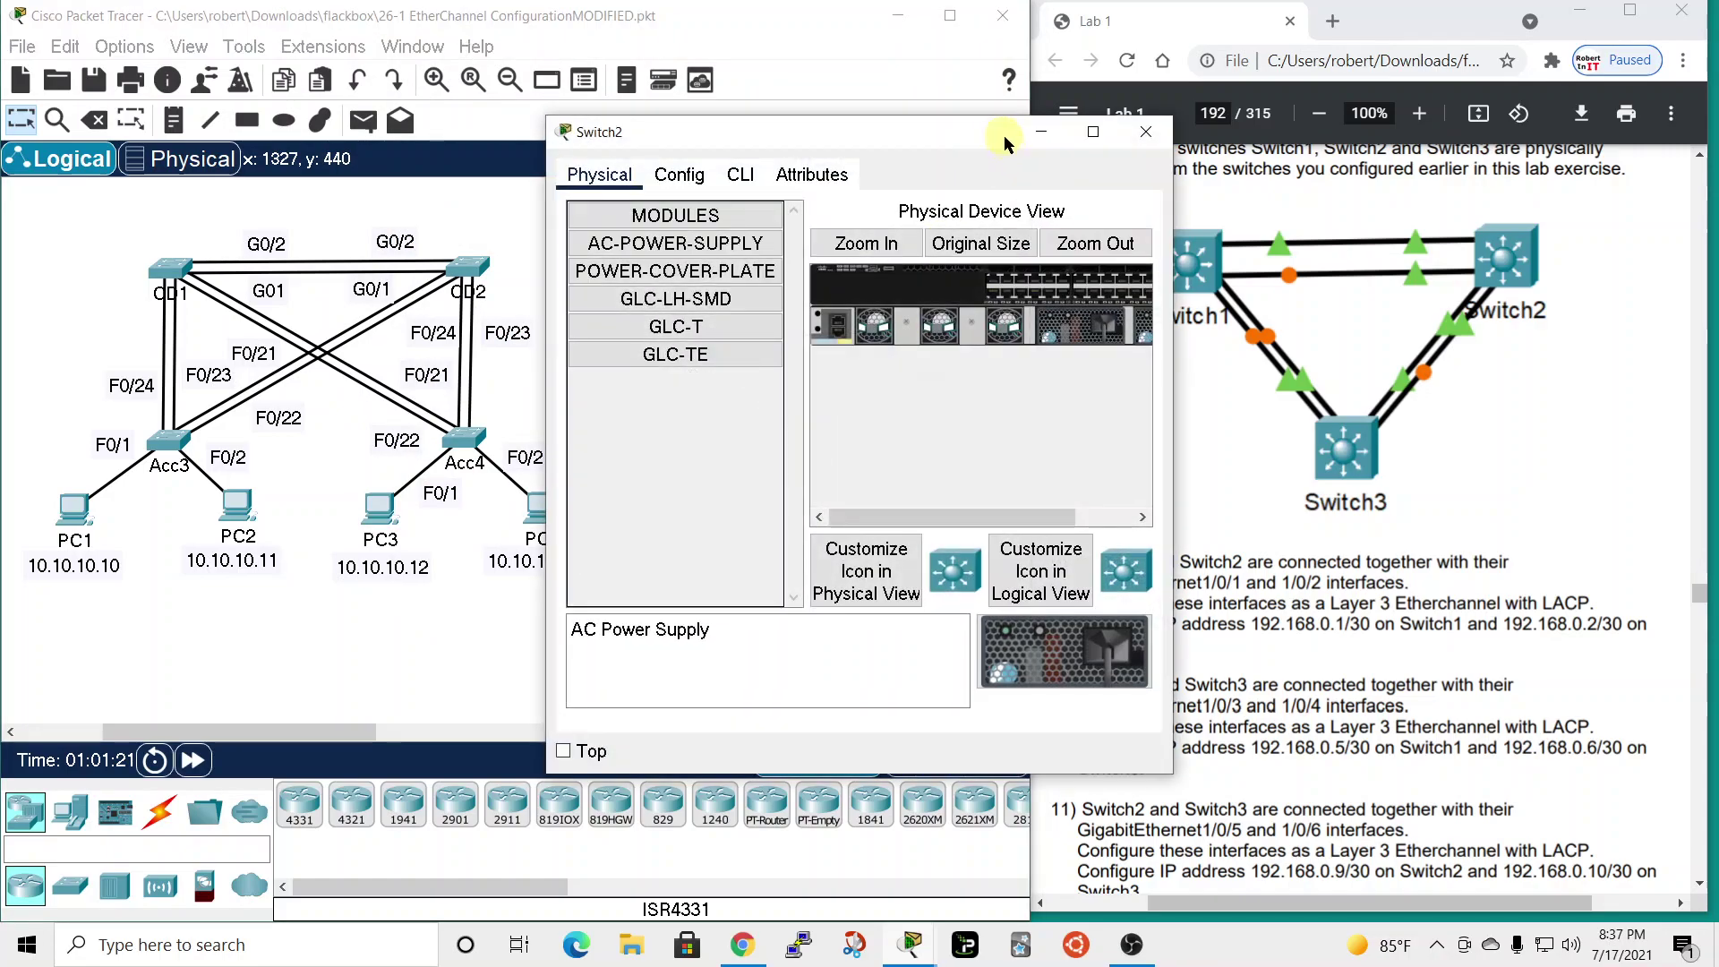
pyautogui.click(740, 174)
pyautogui.moveTo(831, 128); pyautogui.dragTo(696, 25)
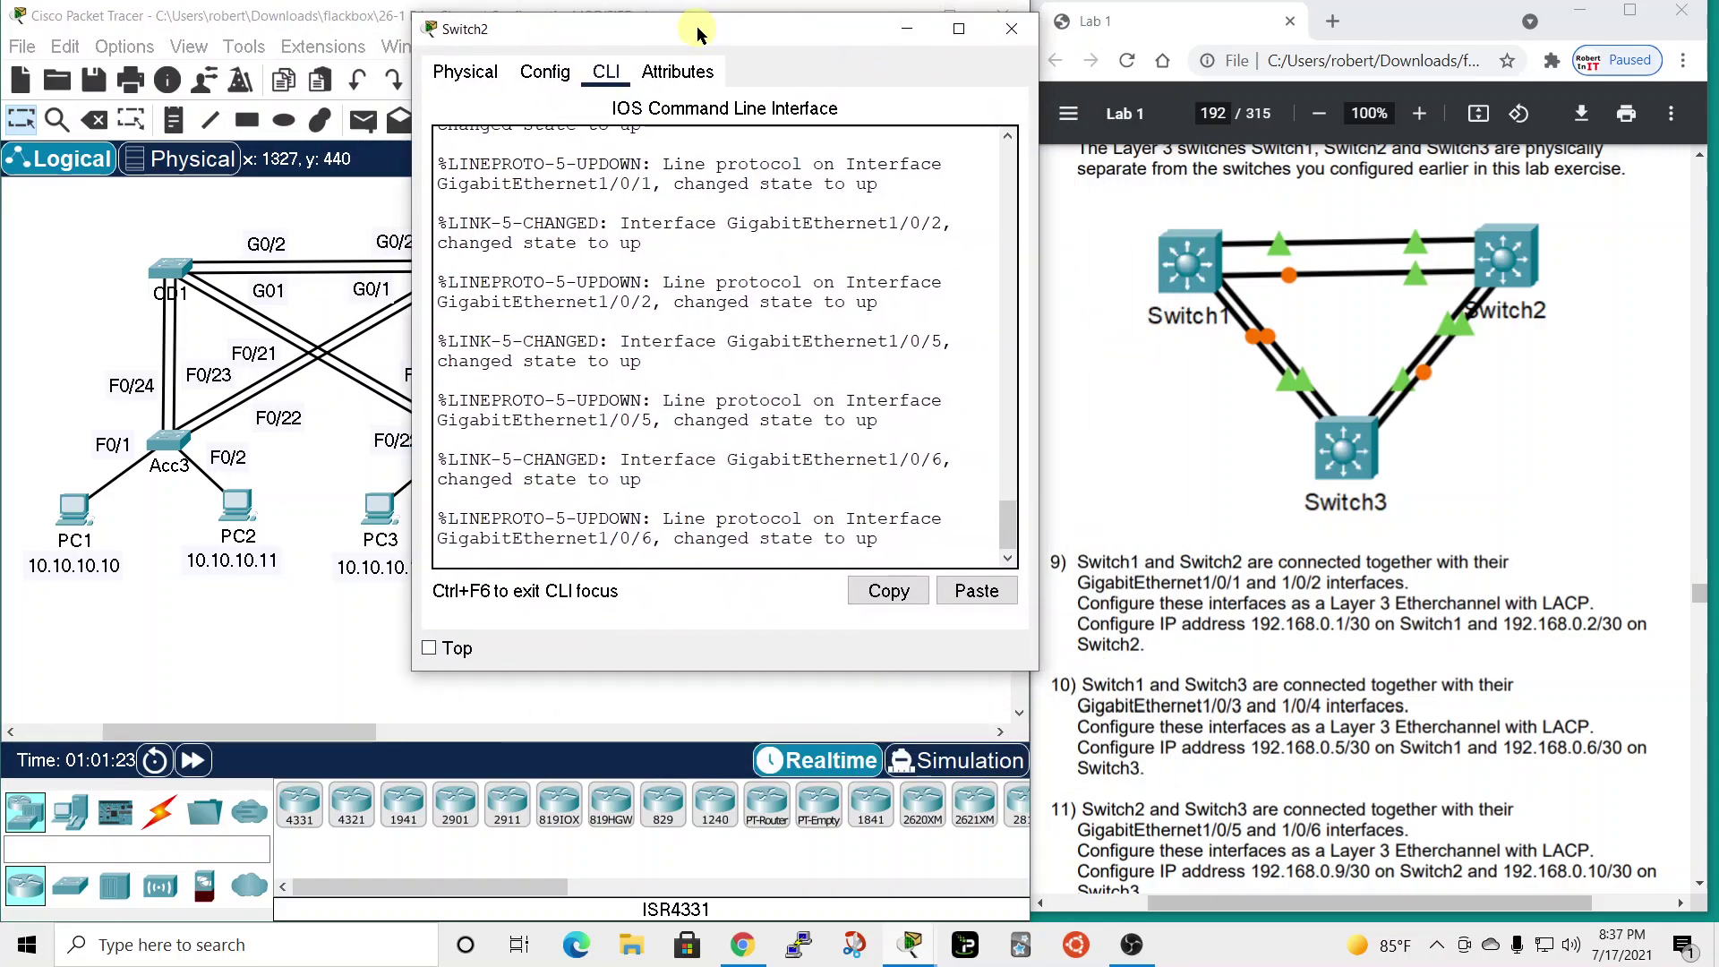
pyautogui.press('Return')
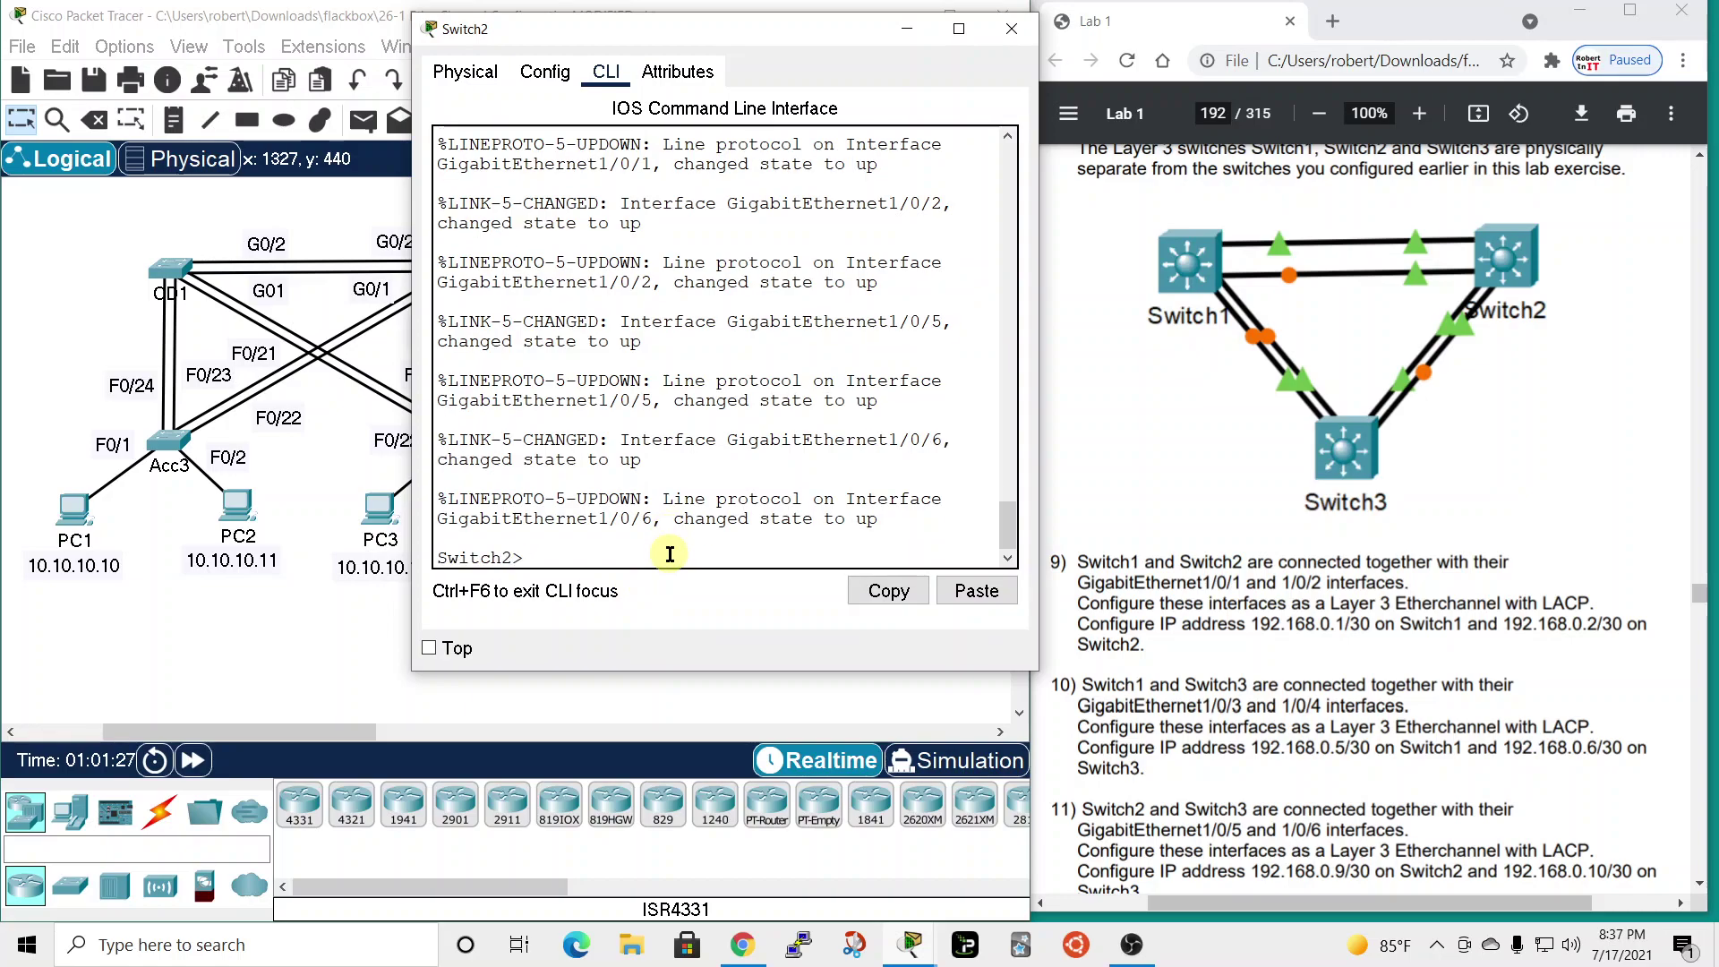
pyautogui.write('int')
pyautogui.press('Tab')
pyautogui.write('conf t')
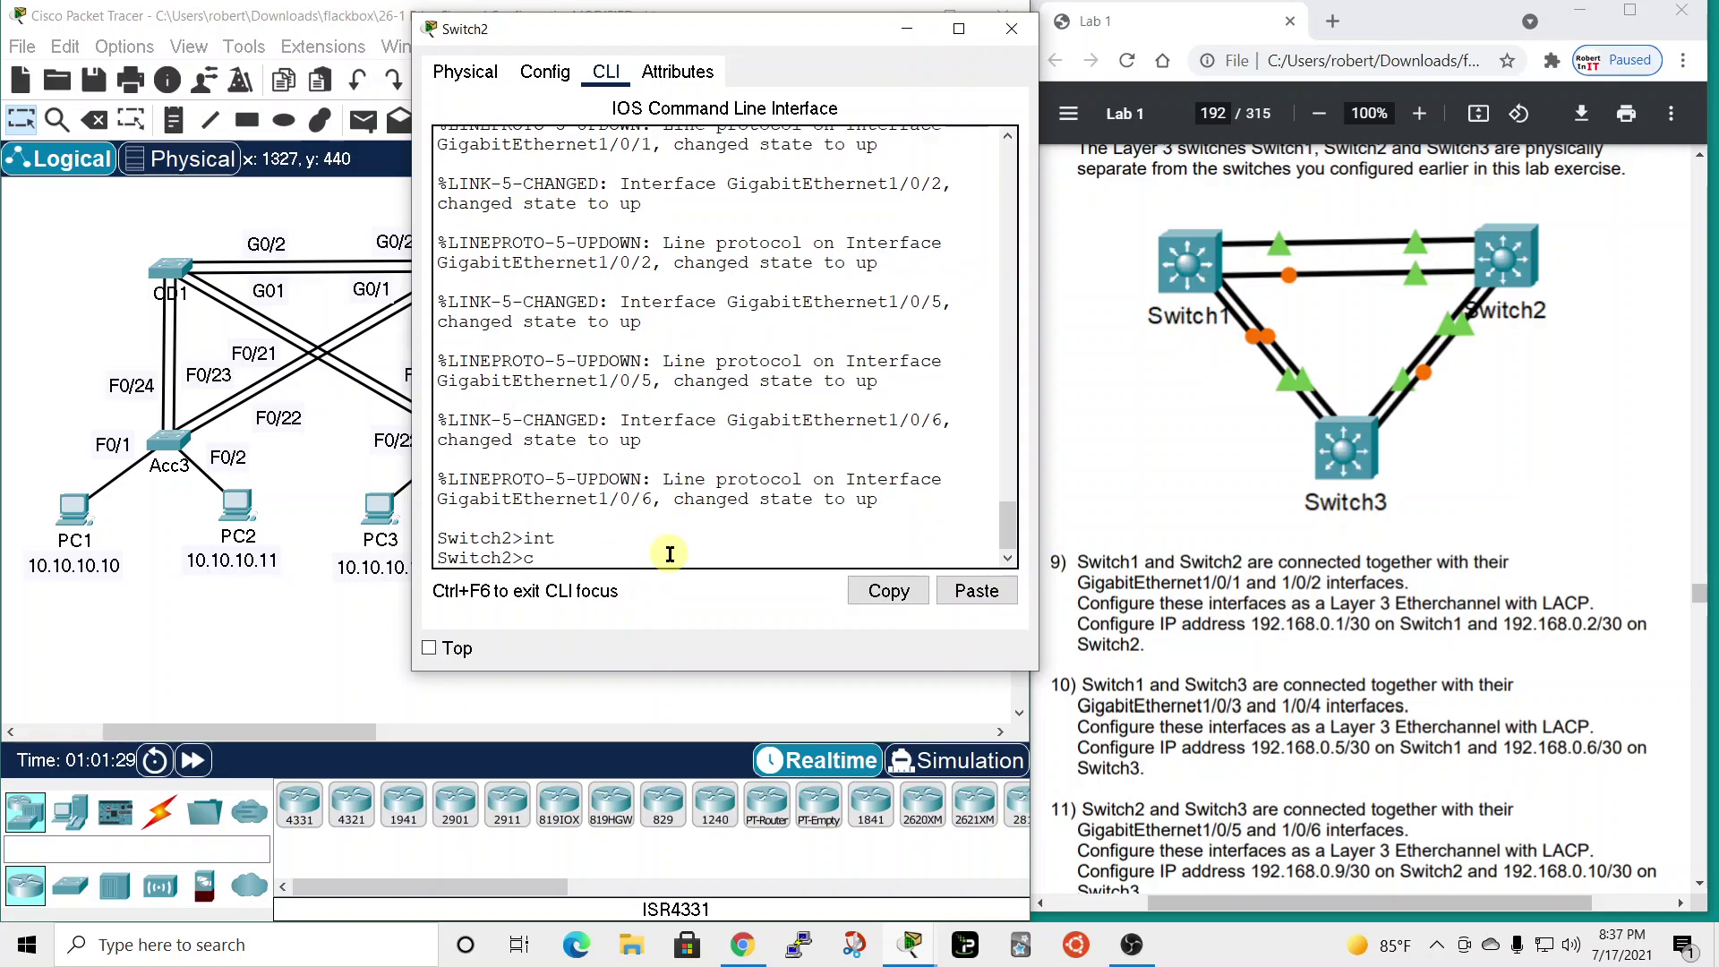
pyautogui.press('Return')
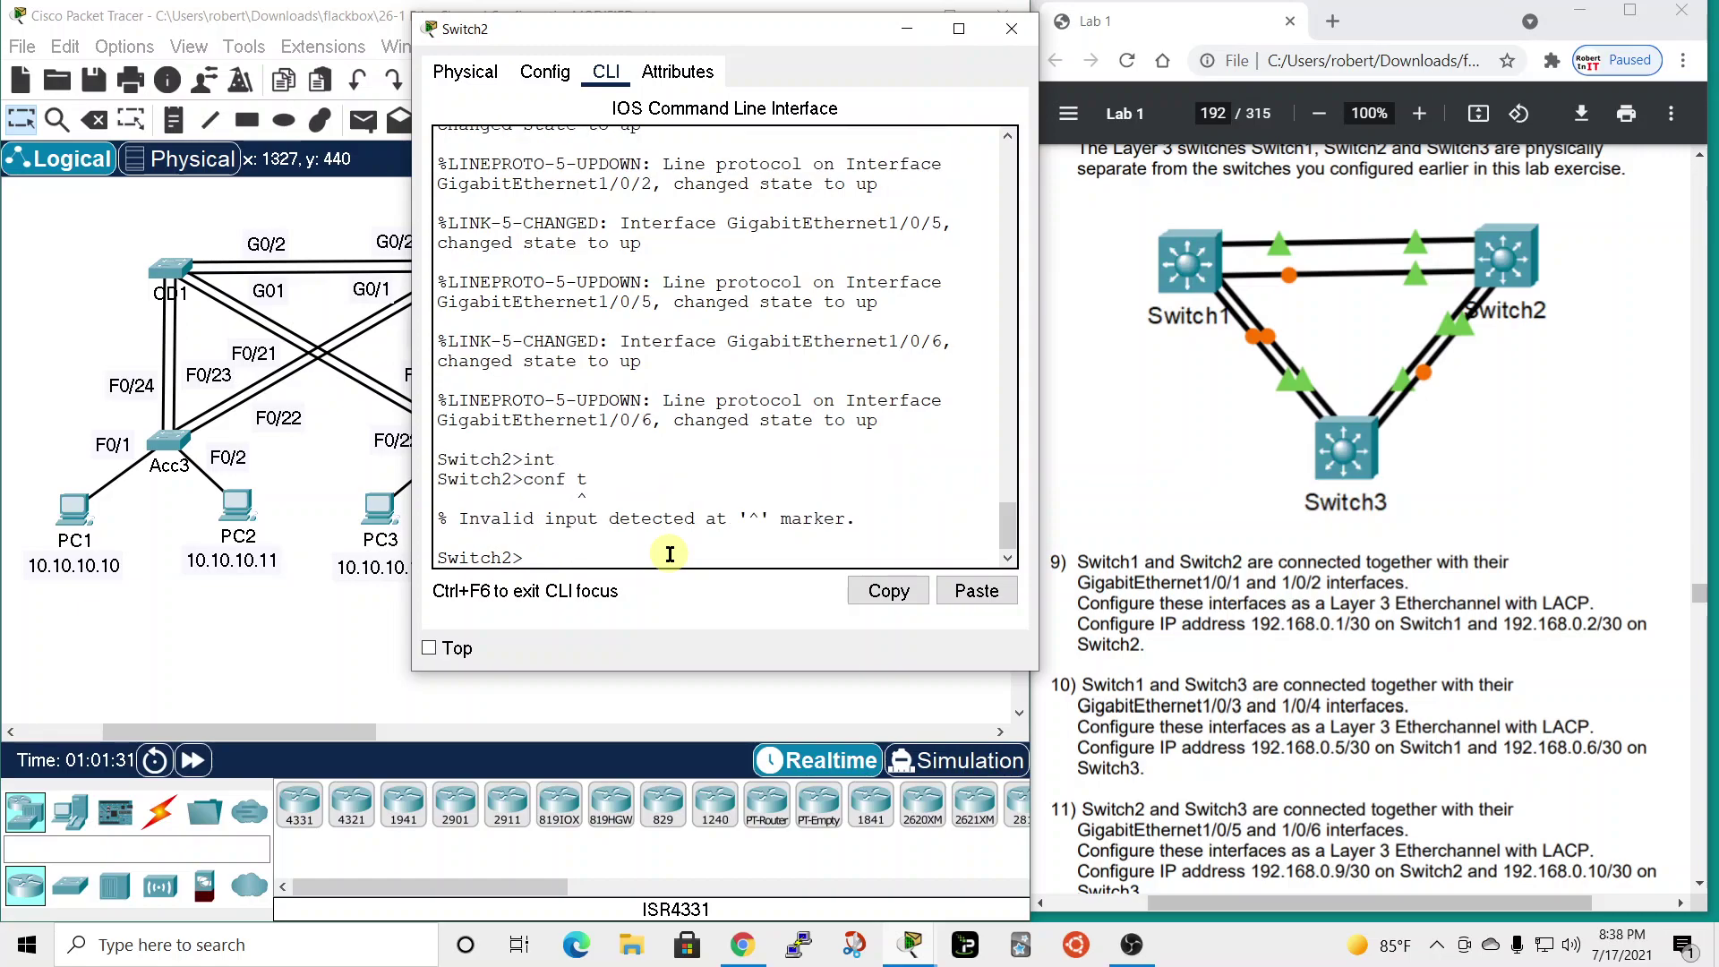
# - Enable privileged mode on Switch2 and enter global configuration mode
pyautogui.write('en')
pyautogui.press('Return')
pyautogui.write('con')
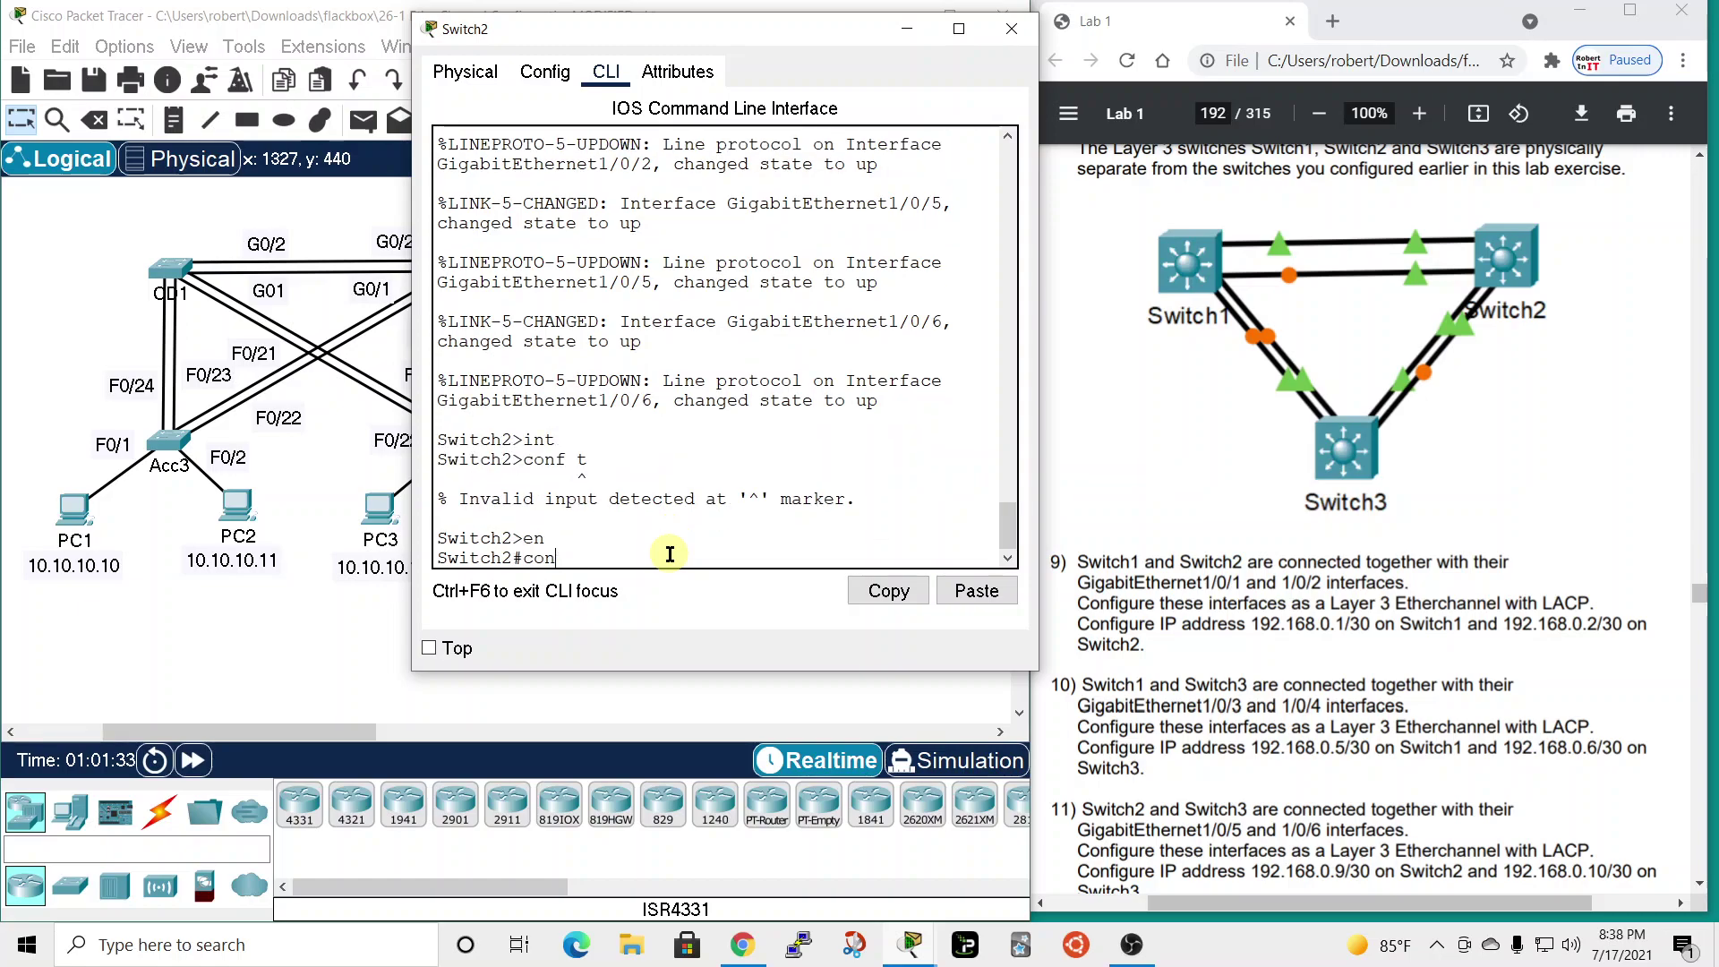
pyautogui.write('f t')
pyautogui.press('Return')
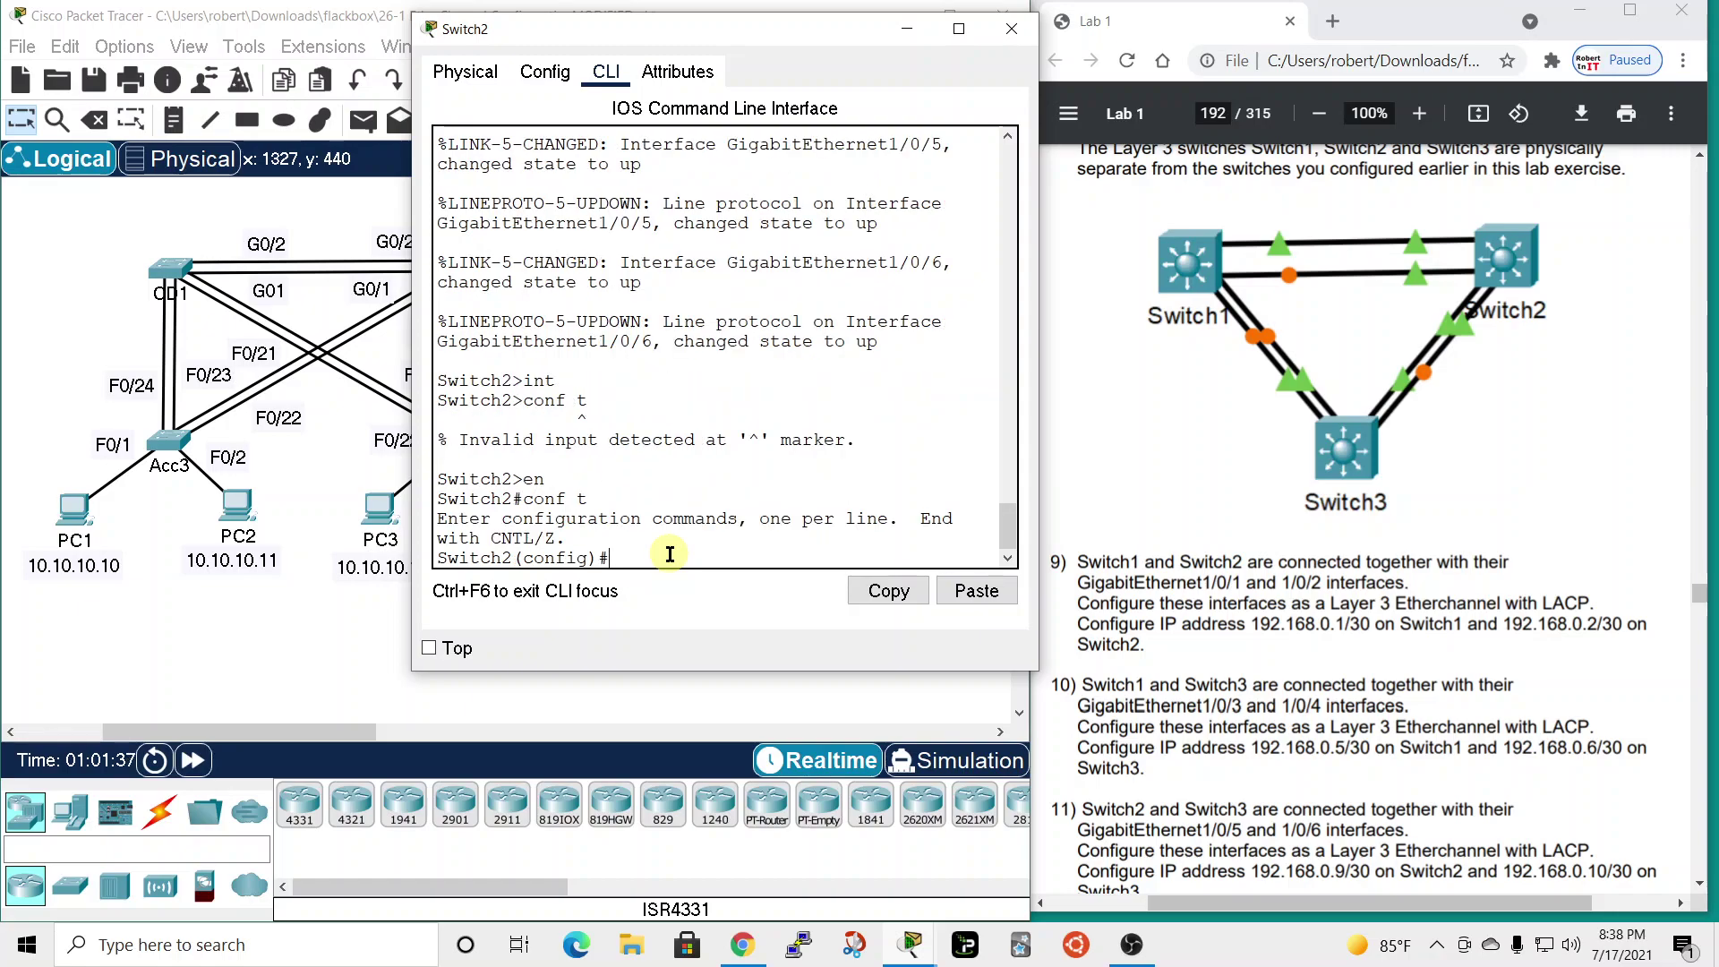
# - Enter configuration for the interface range gigabitEthernet 1/0/1 - 2 on Switch2
pyautogui.write('int')
pyautogui.press('Tab')
pyautogui.write('ran')
pyautogui.press('Tab')
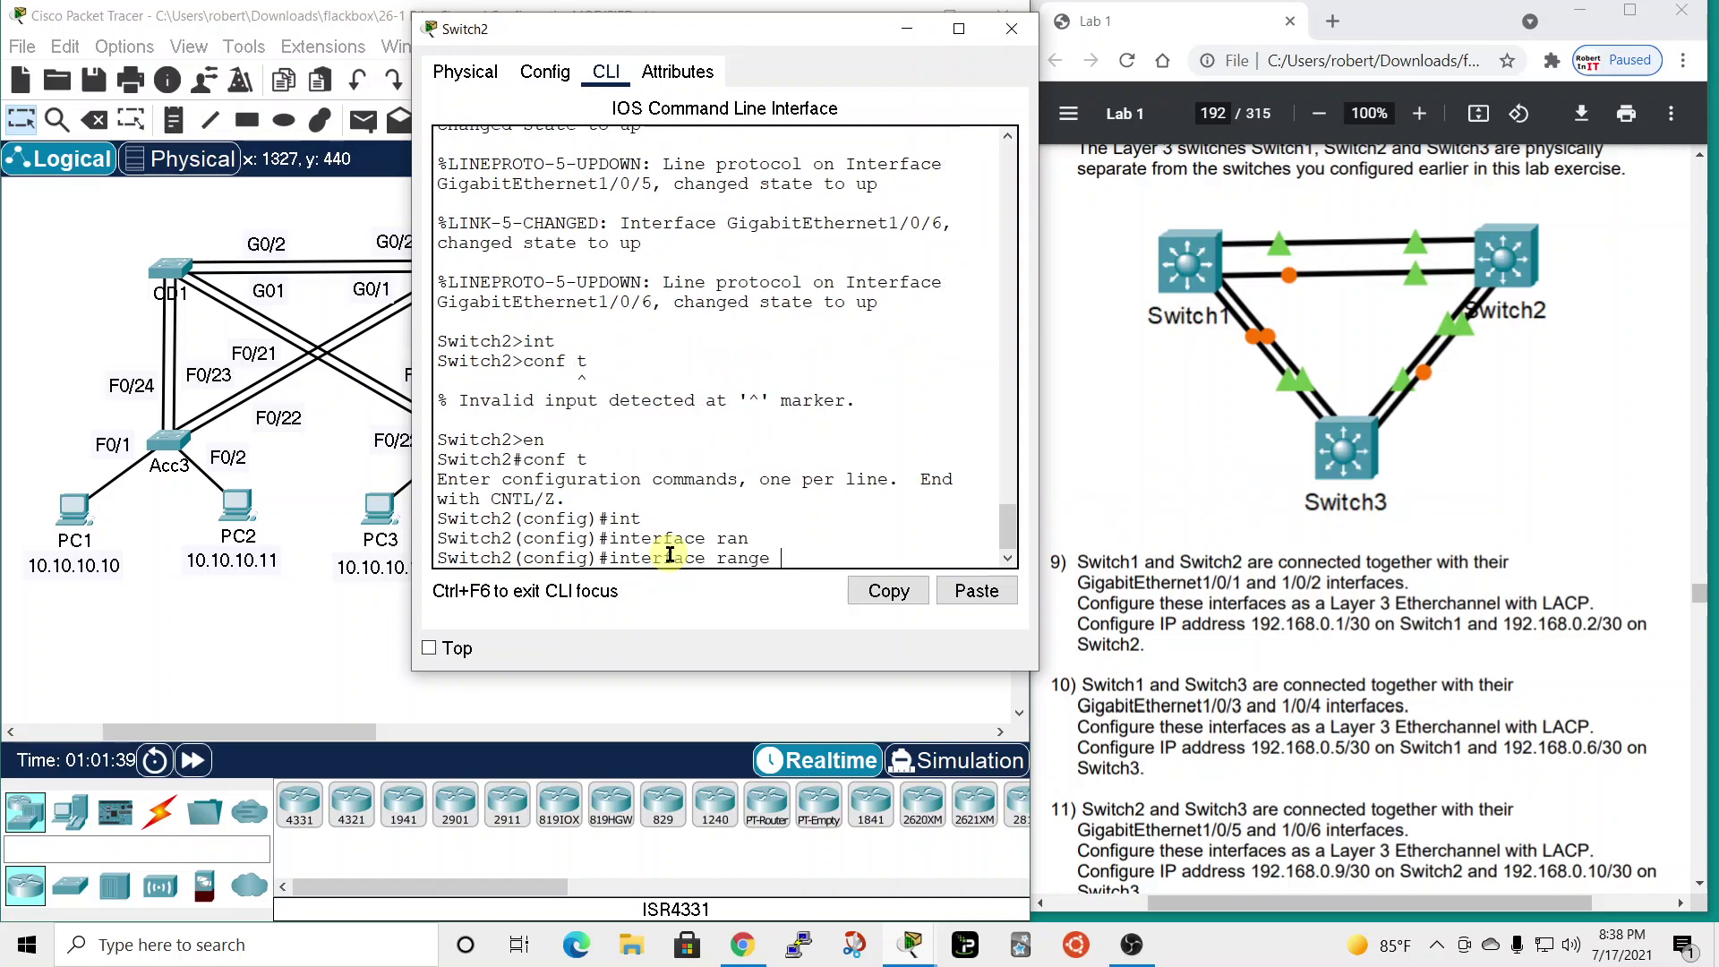
pyautogui.write('gig')
pyautogui.press('Tab')
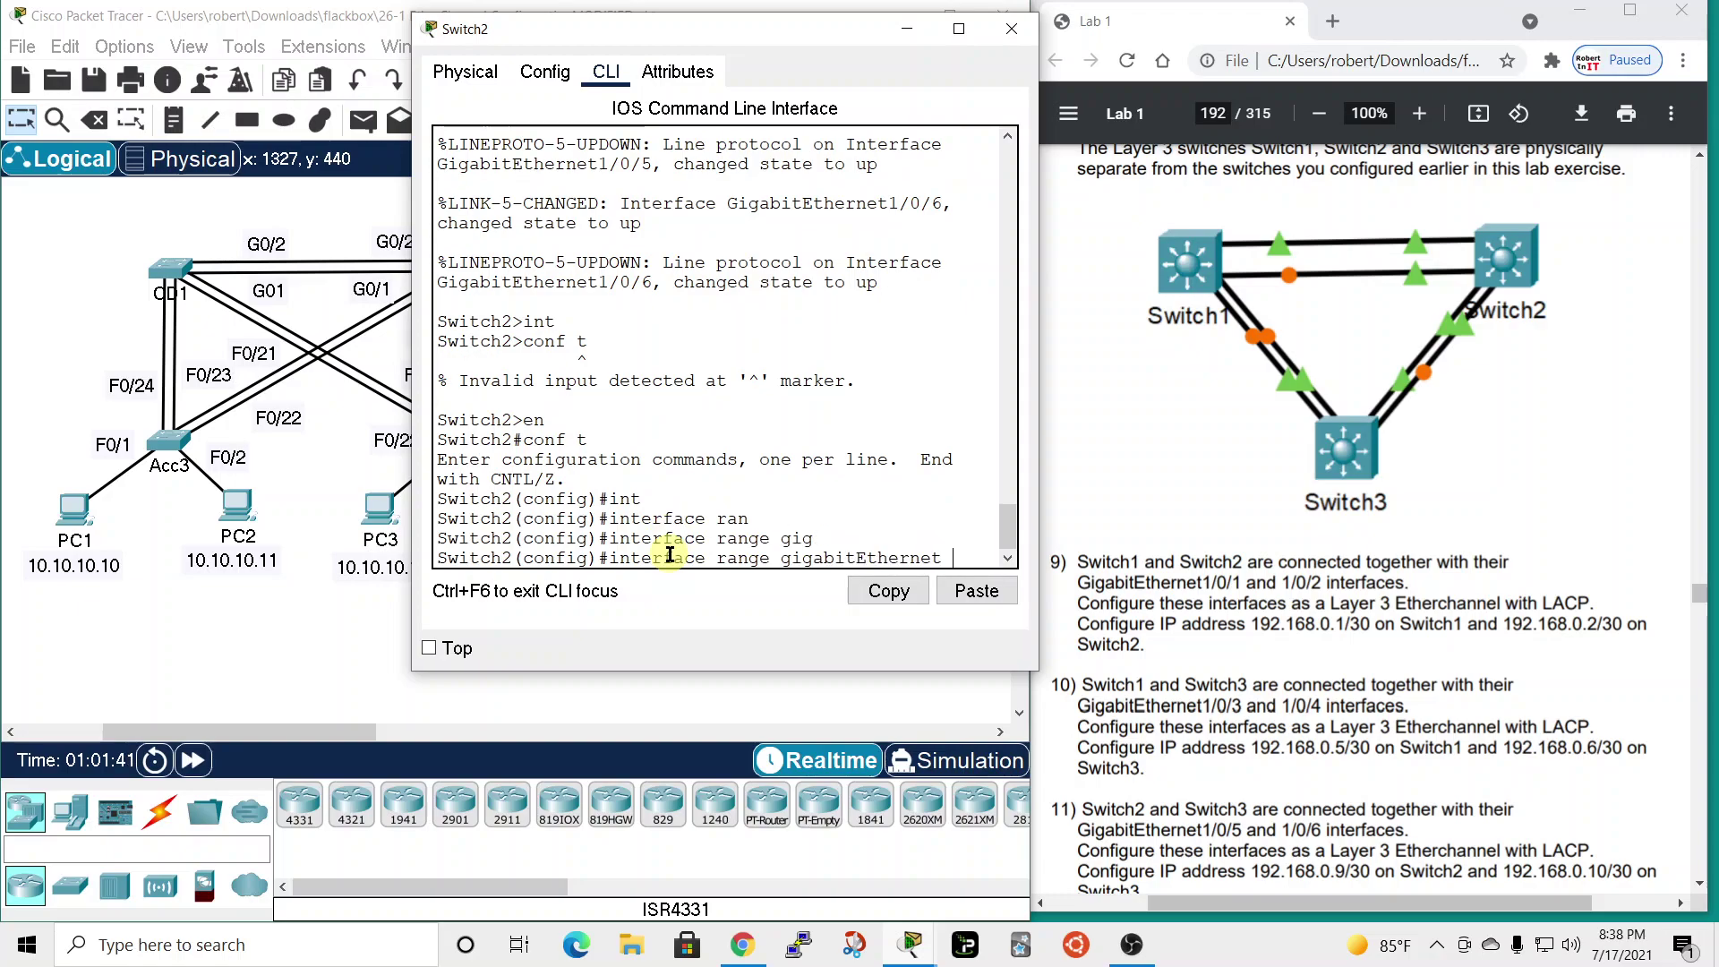
pyautogui.write('1/0/')
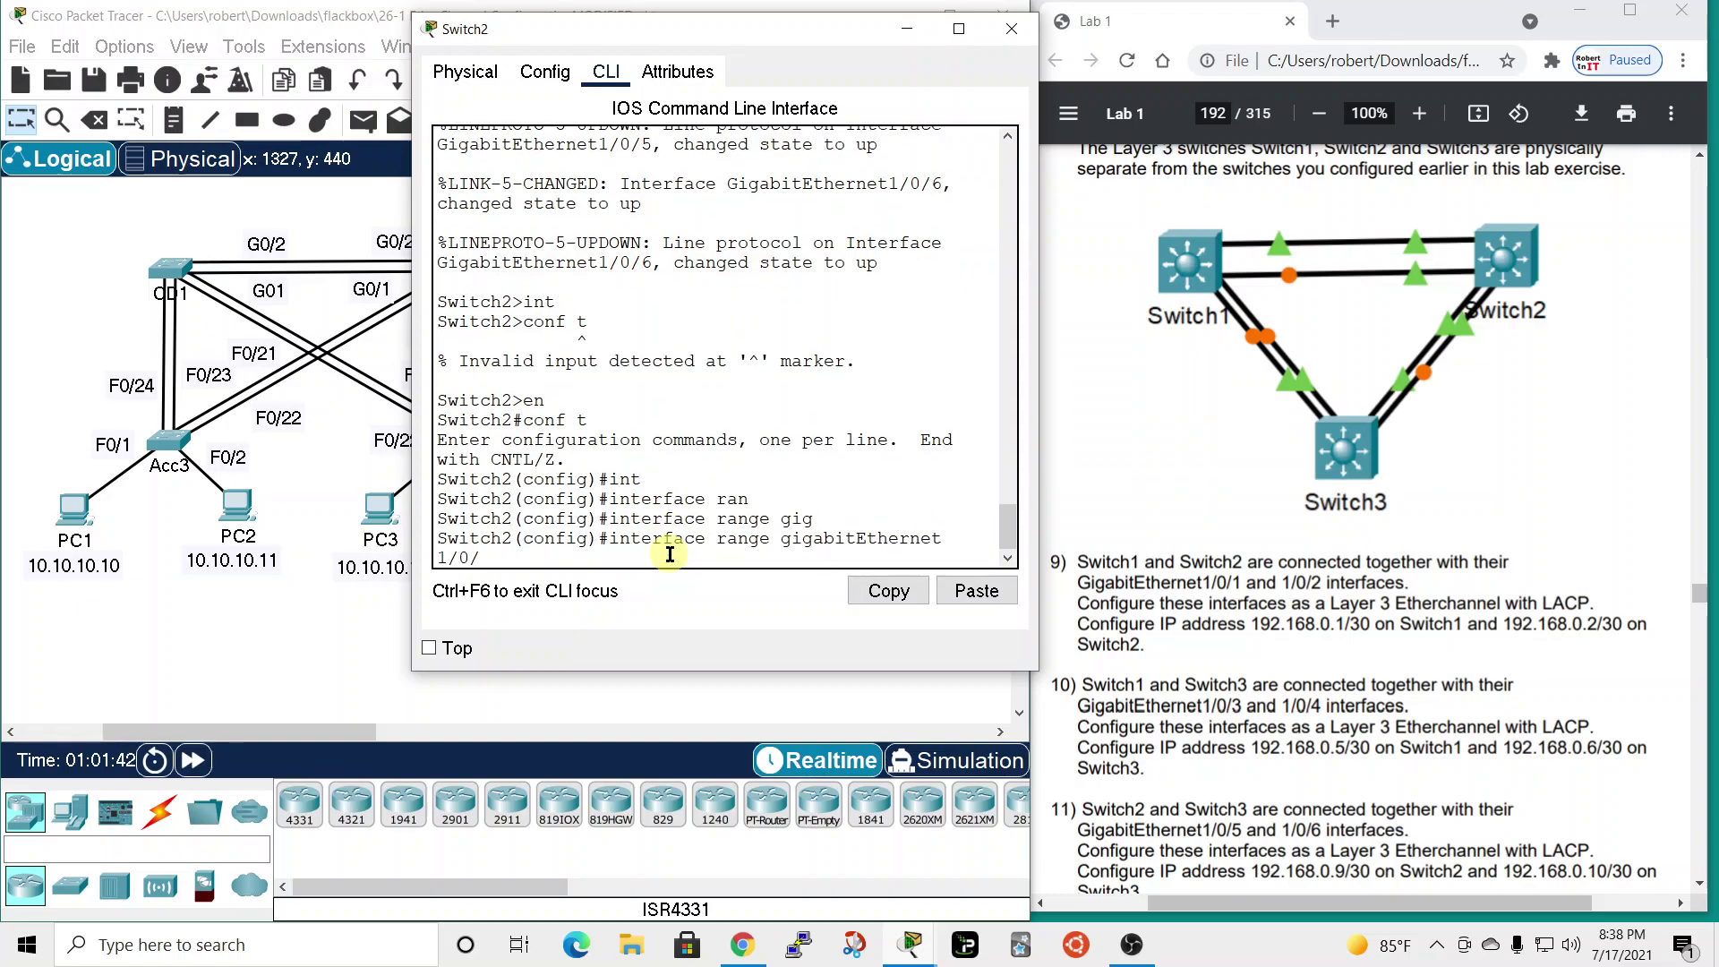
pyautogui.write('1 - 2')
pyautogui.press('Return')
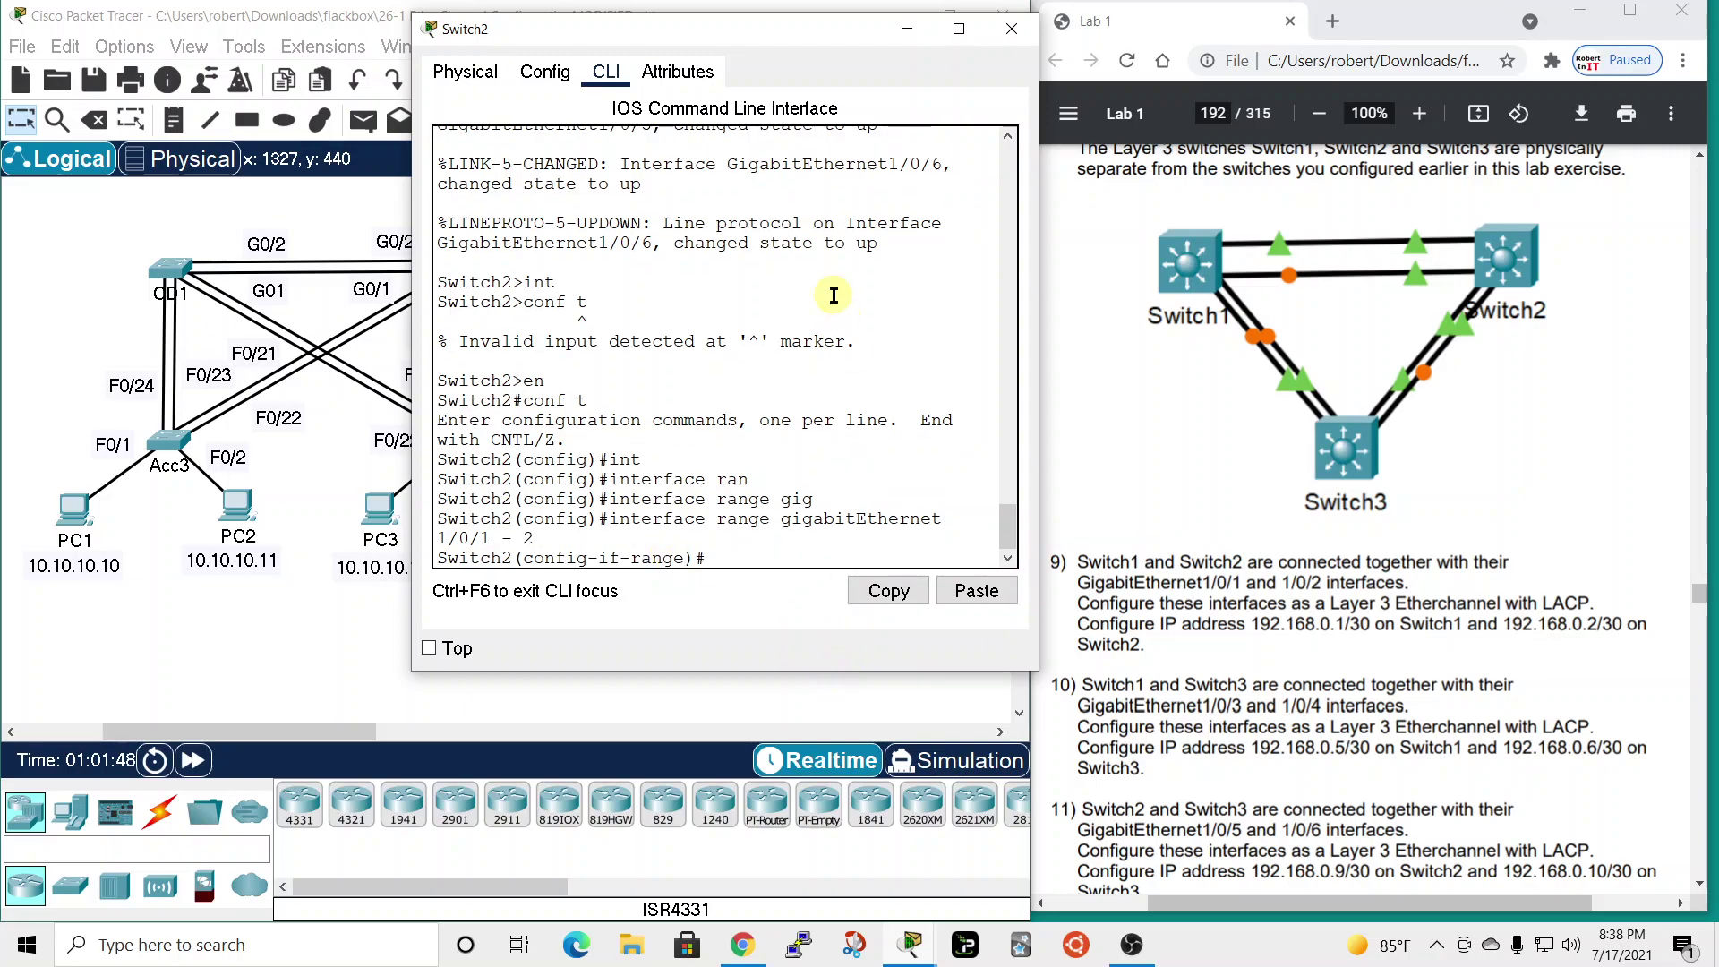
# - Convert the two selected Switch2 interfaces to Layer 3 ports with no switchport
pyautogui.write('no shw')
pyautogui.press('Tab')
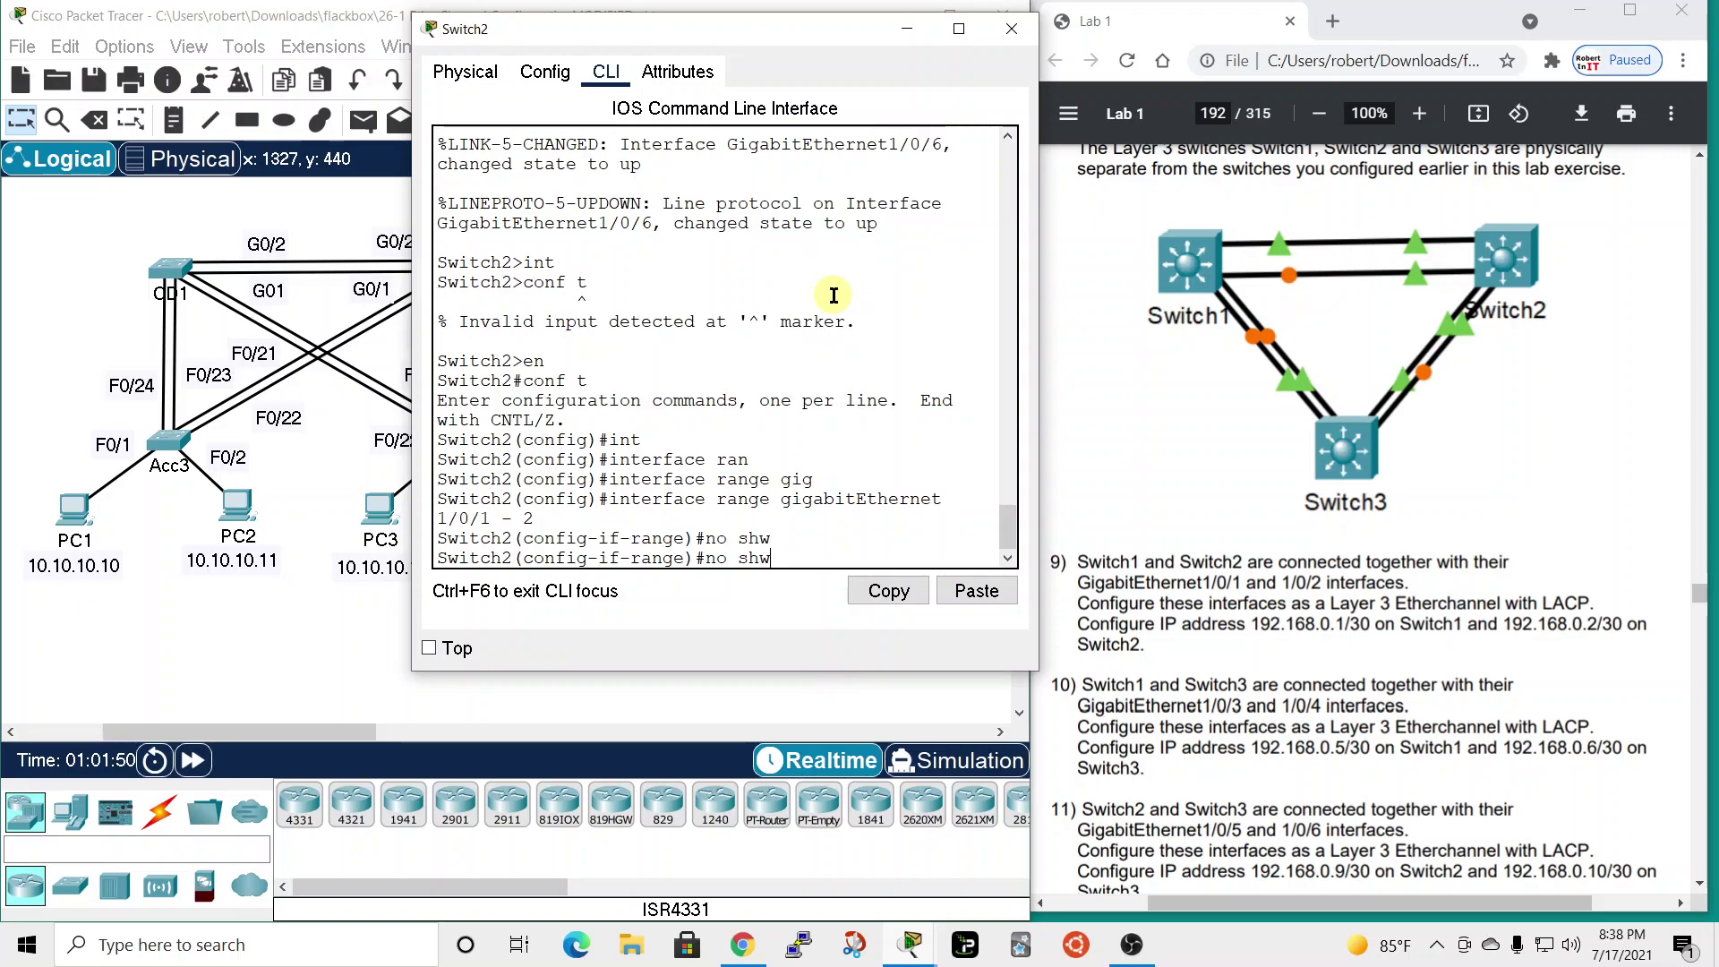
pyautogui.press('BackSpace')
pyautogui.write('w')
pyautogui.press('Tab')
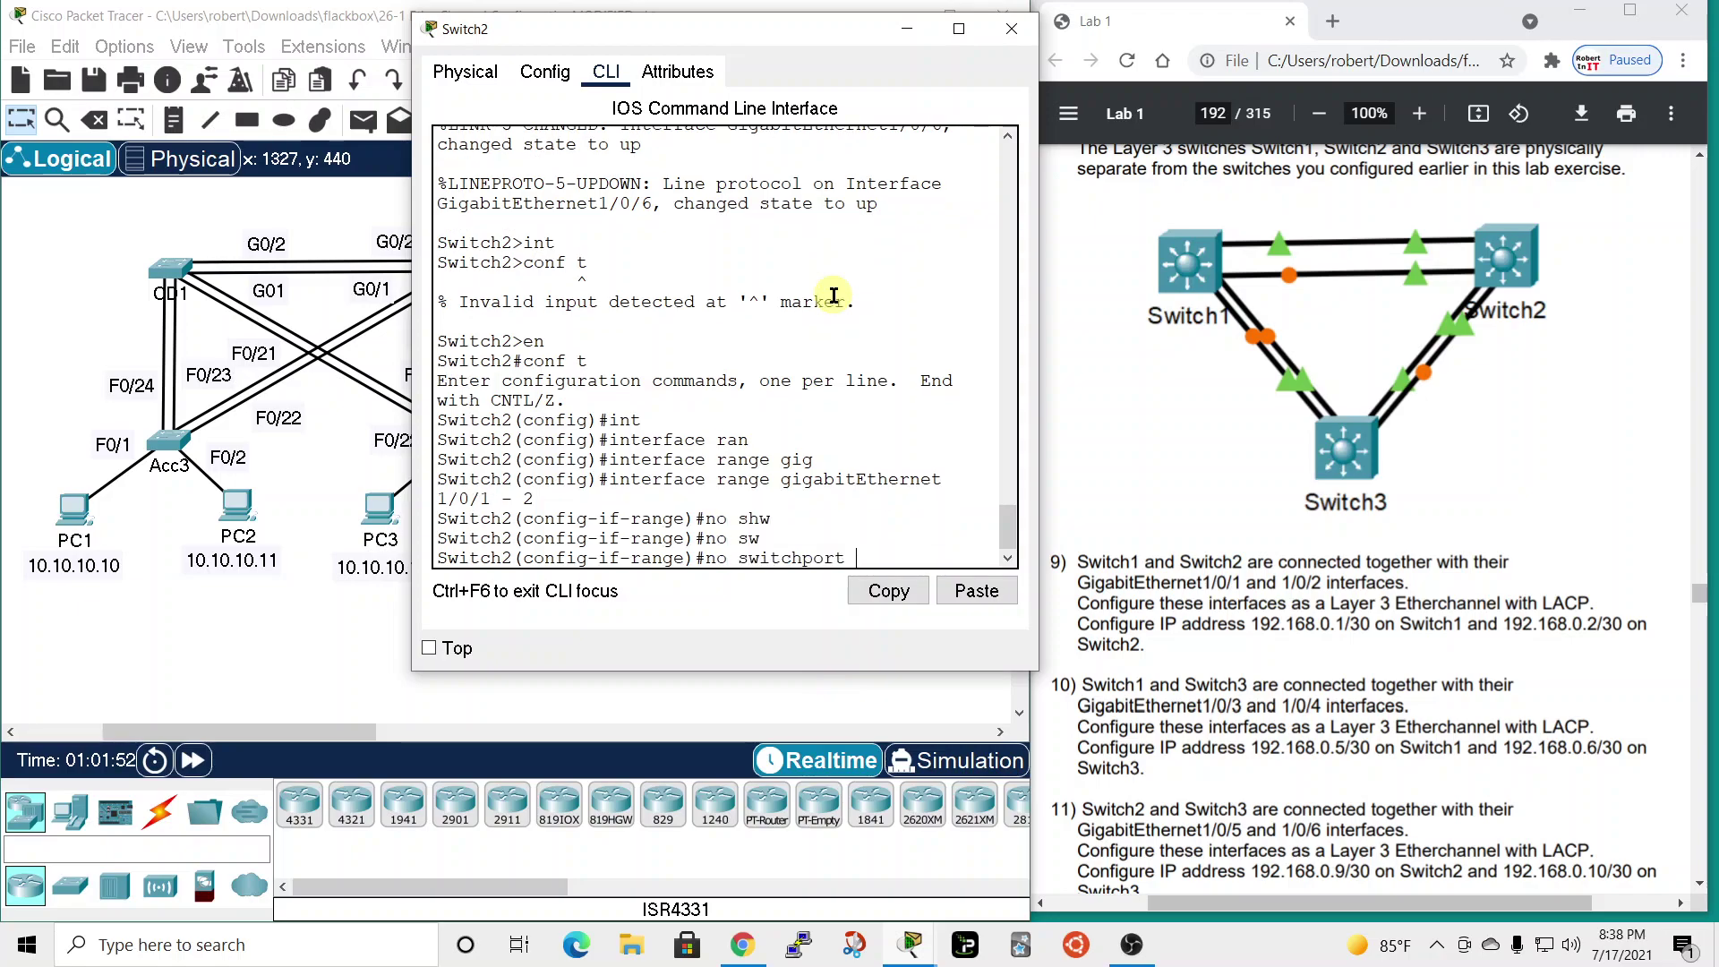
pyautogui.press('Return')
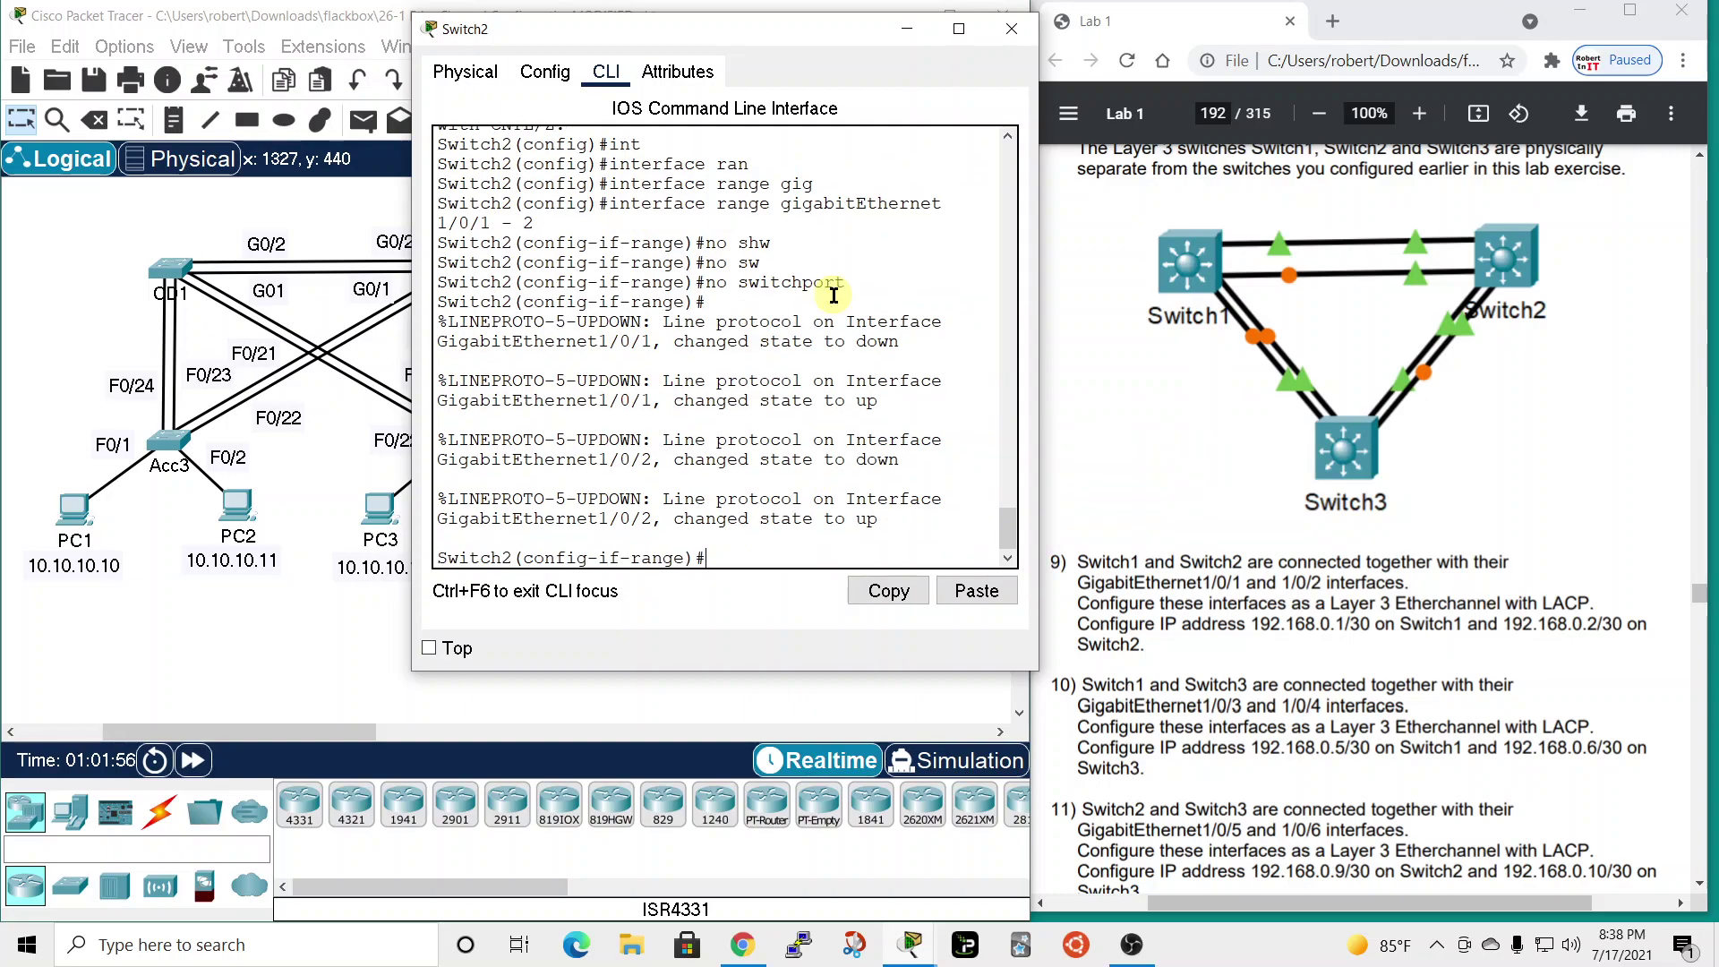
# - Add the selected Switch2 interfaces to channel group 1 in LACP active mode and leave interface range configuration
pyautogui.write('chanel-')
pyautogui.press('Tab')
pyautogui.write('gro')
pyautogui.press('BackSpace')
pyautogui.press('BackSpace')
pyautogui.press('BackSpace')
pyautogui.press('BackSpace')
pyautogui.press('BackSpace')
pyautogui.press('BackSpace')
pyautogui.write('nel-gr')
pyautogui.press('Tab')
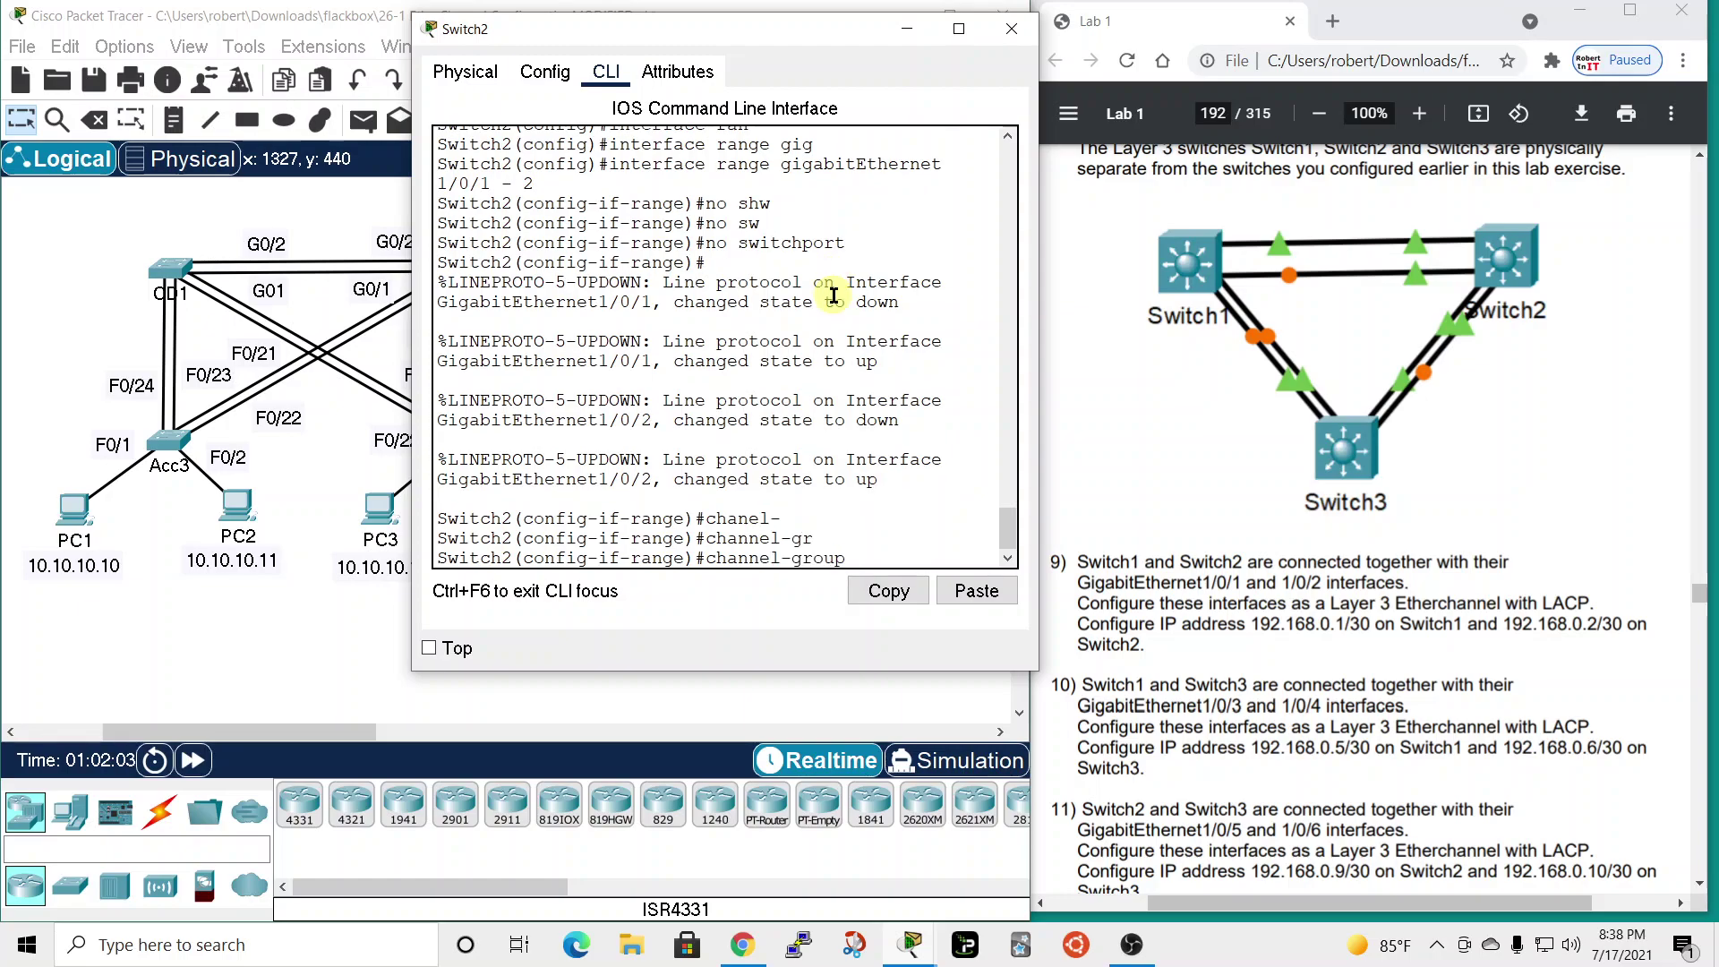
pyautogui.write('1 mode active')
pyautogui.press('Return')
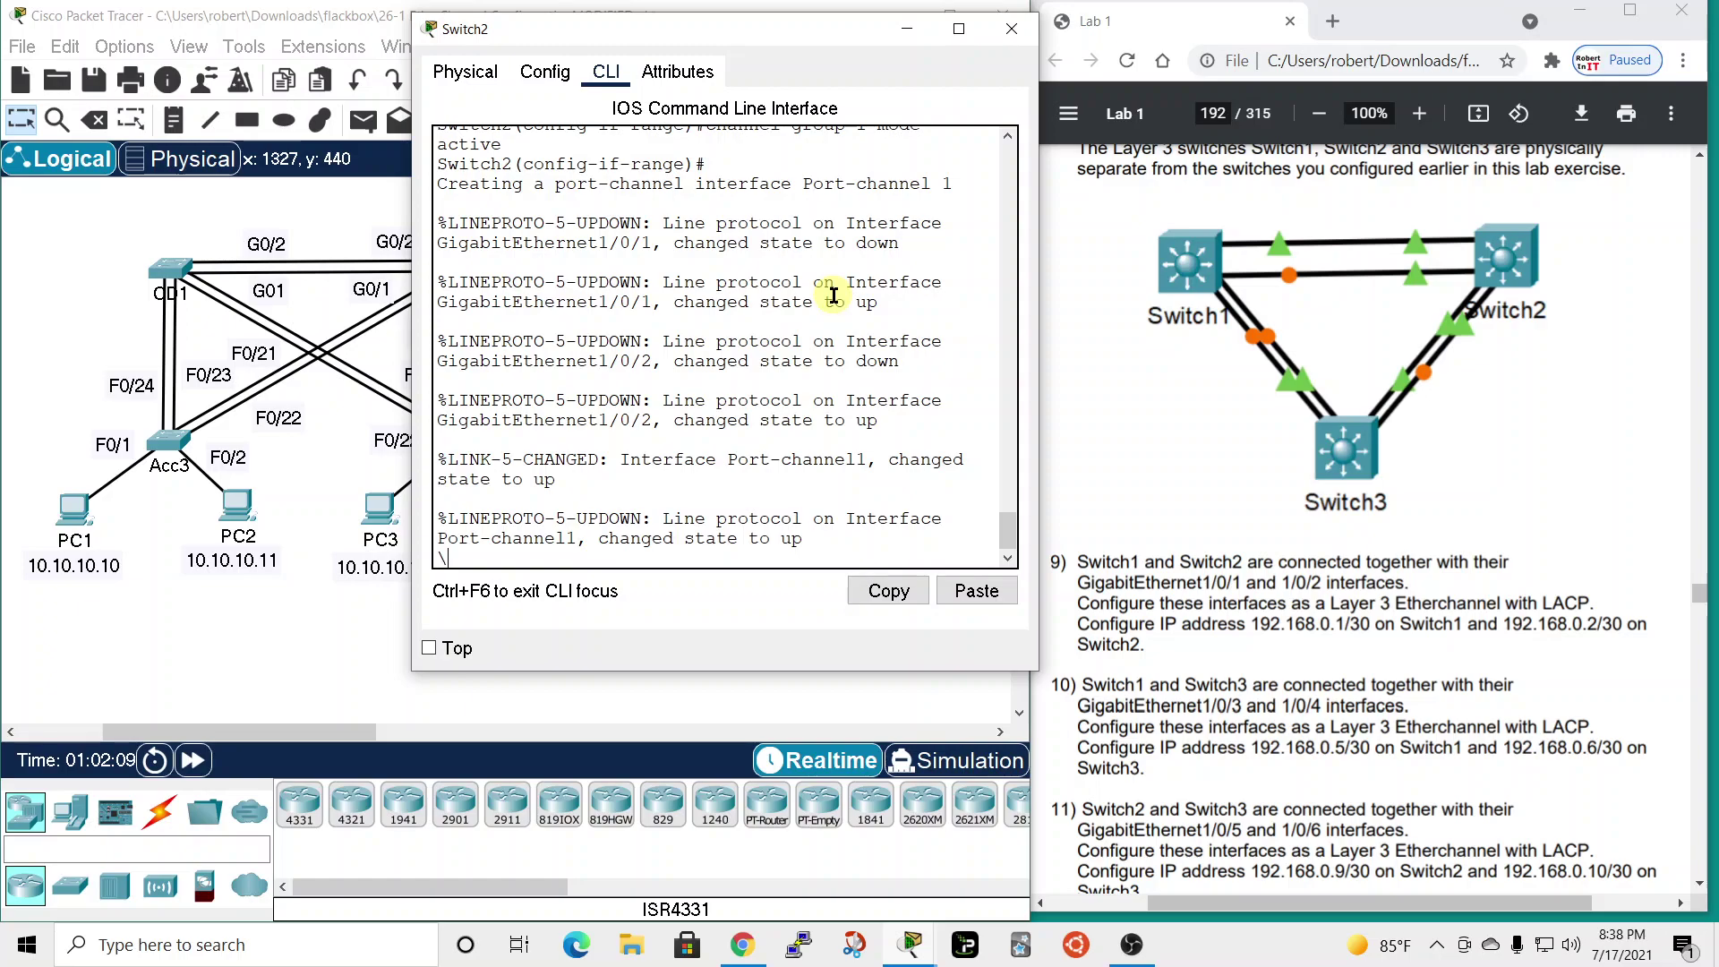
pyautogui.press('Return')
pyautogui.press('Return')
pyautogui.write('exit')
pyautogui.press('Return')
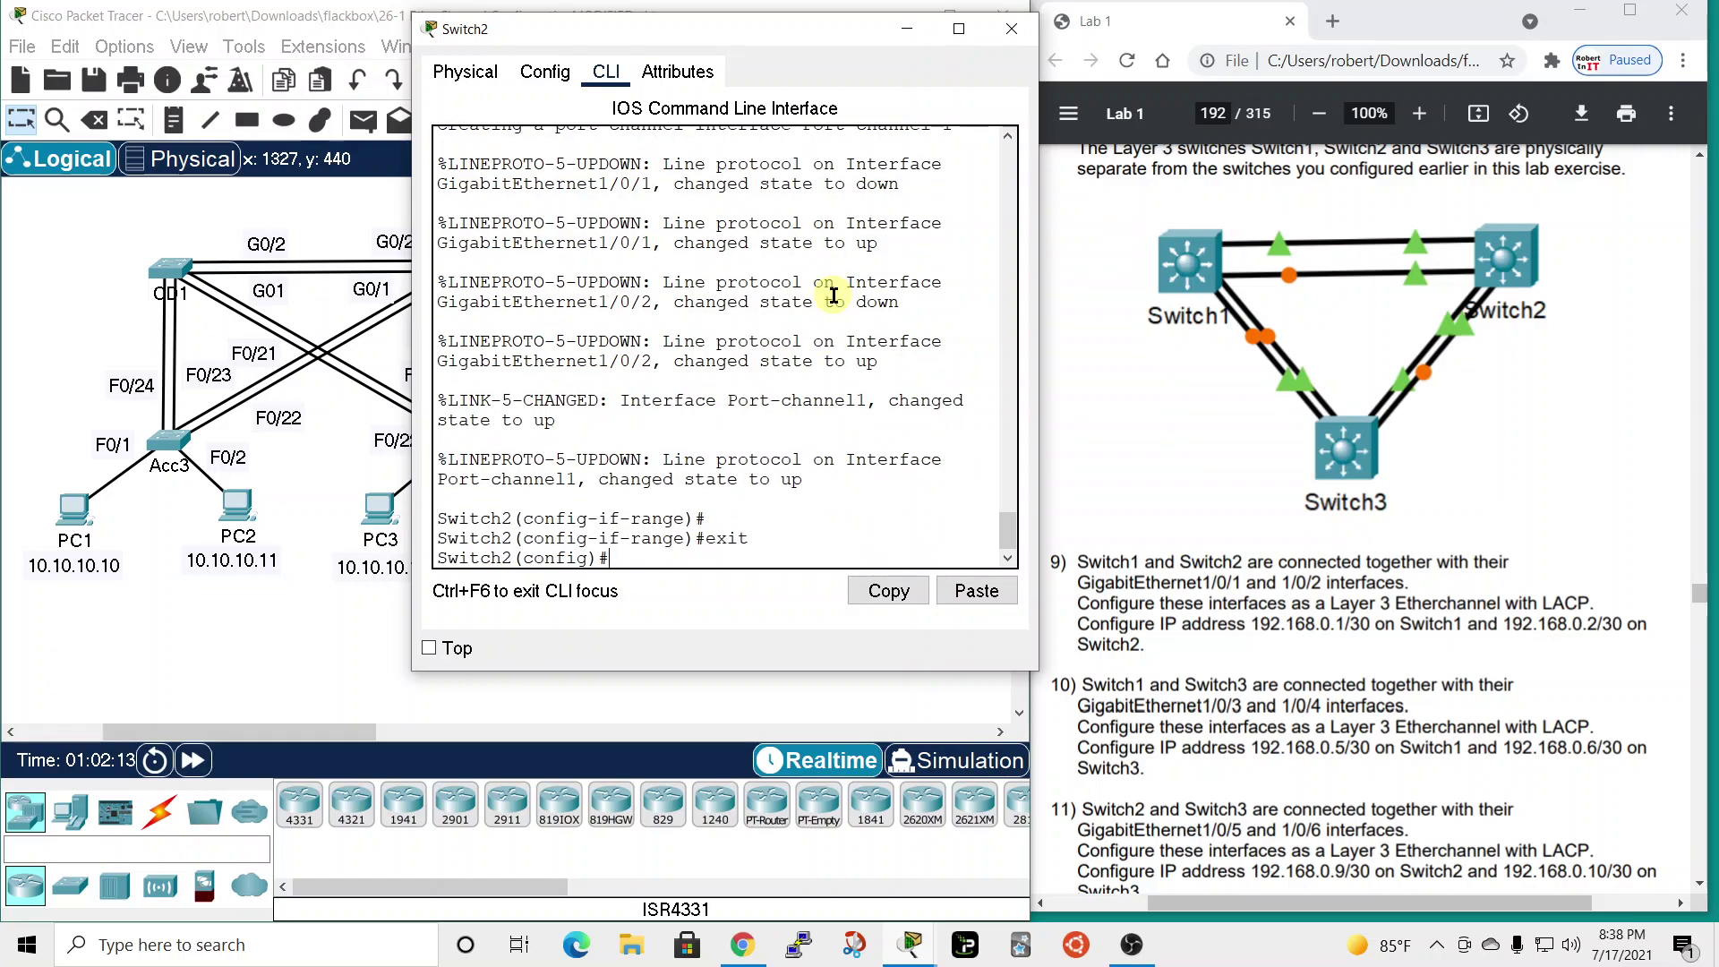
# - Enter interface configuration for port-channel 1 on Switch2
pyautogui.write('int')
pyautogui.press('Tab')
pyautogui.write('port')
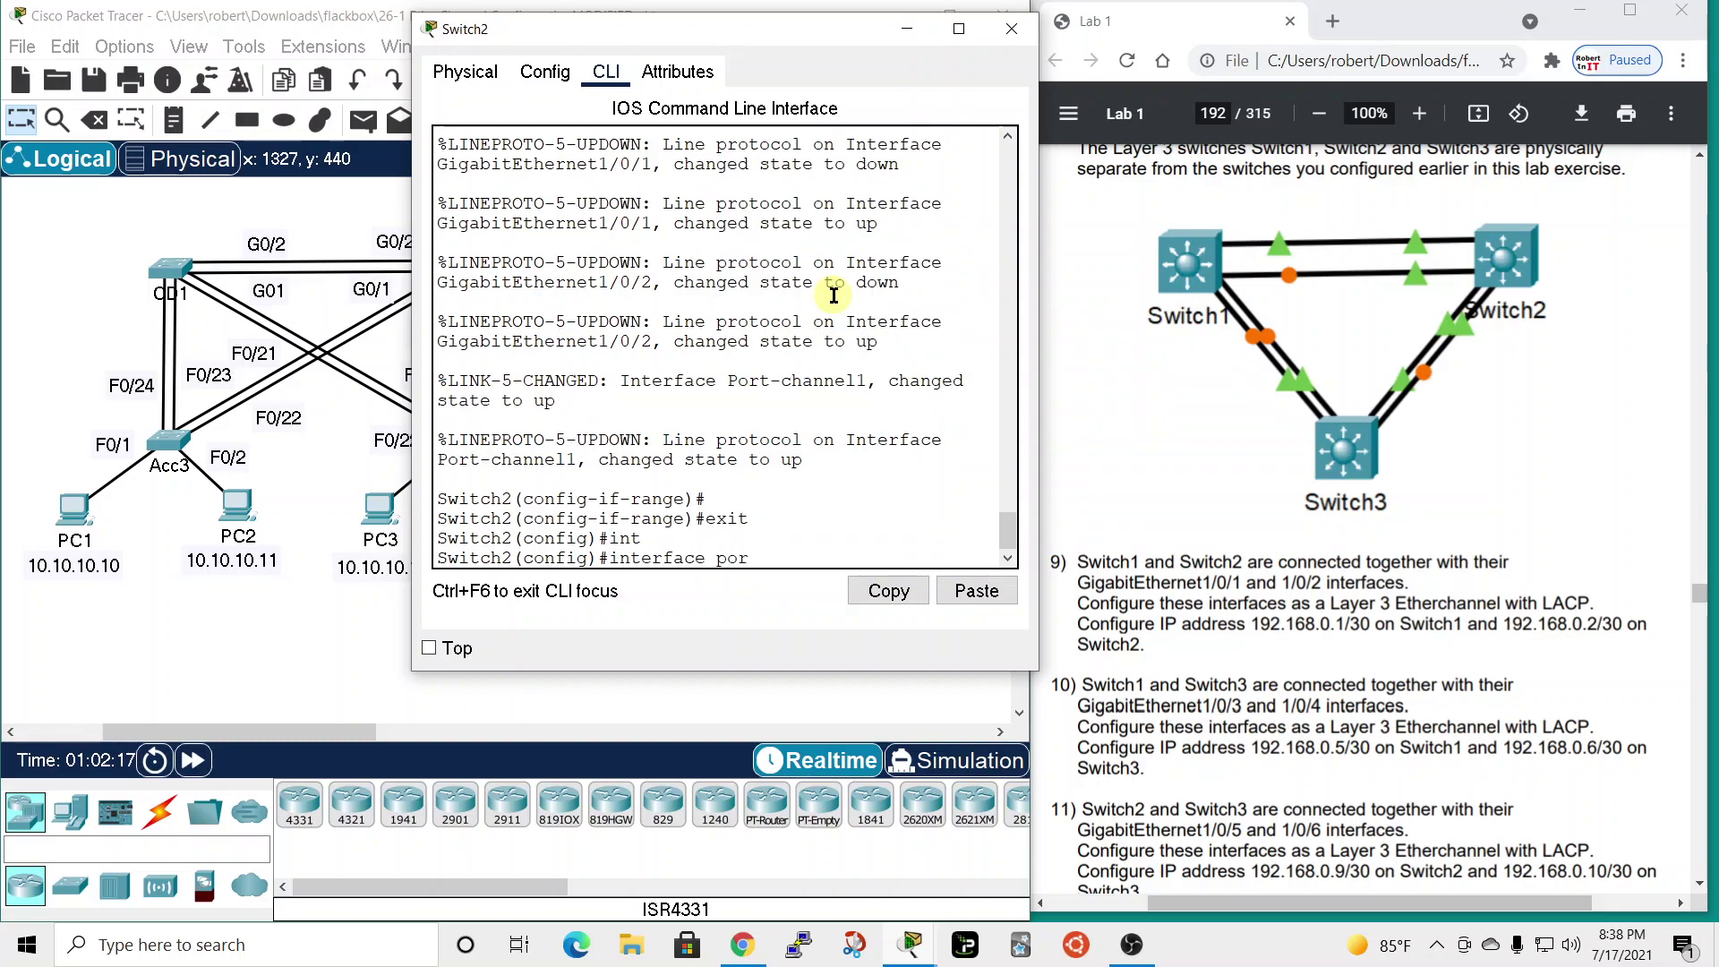
pyautogui.press('Tab')
pyautogui.write('1')
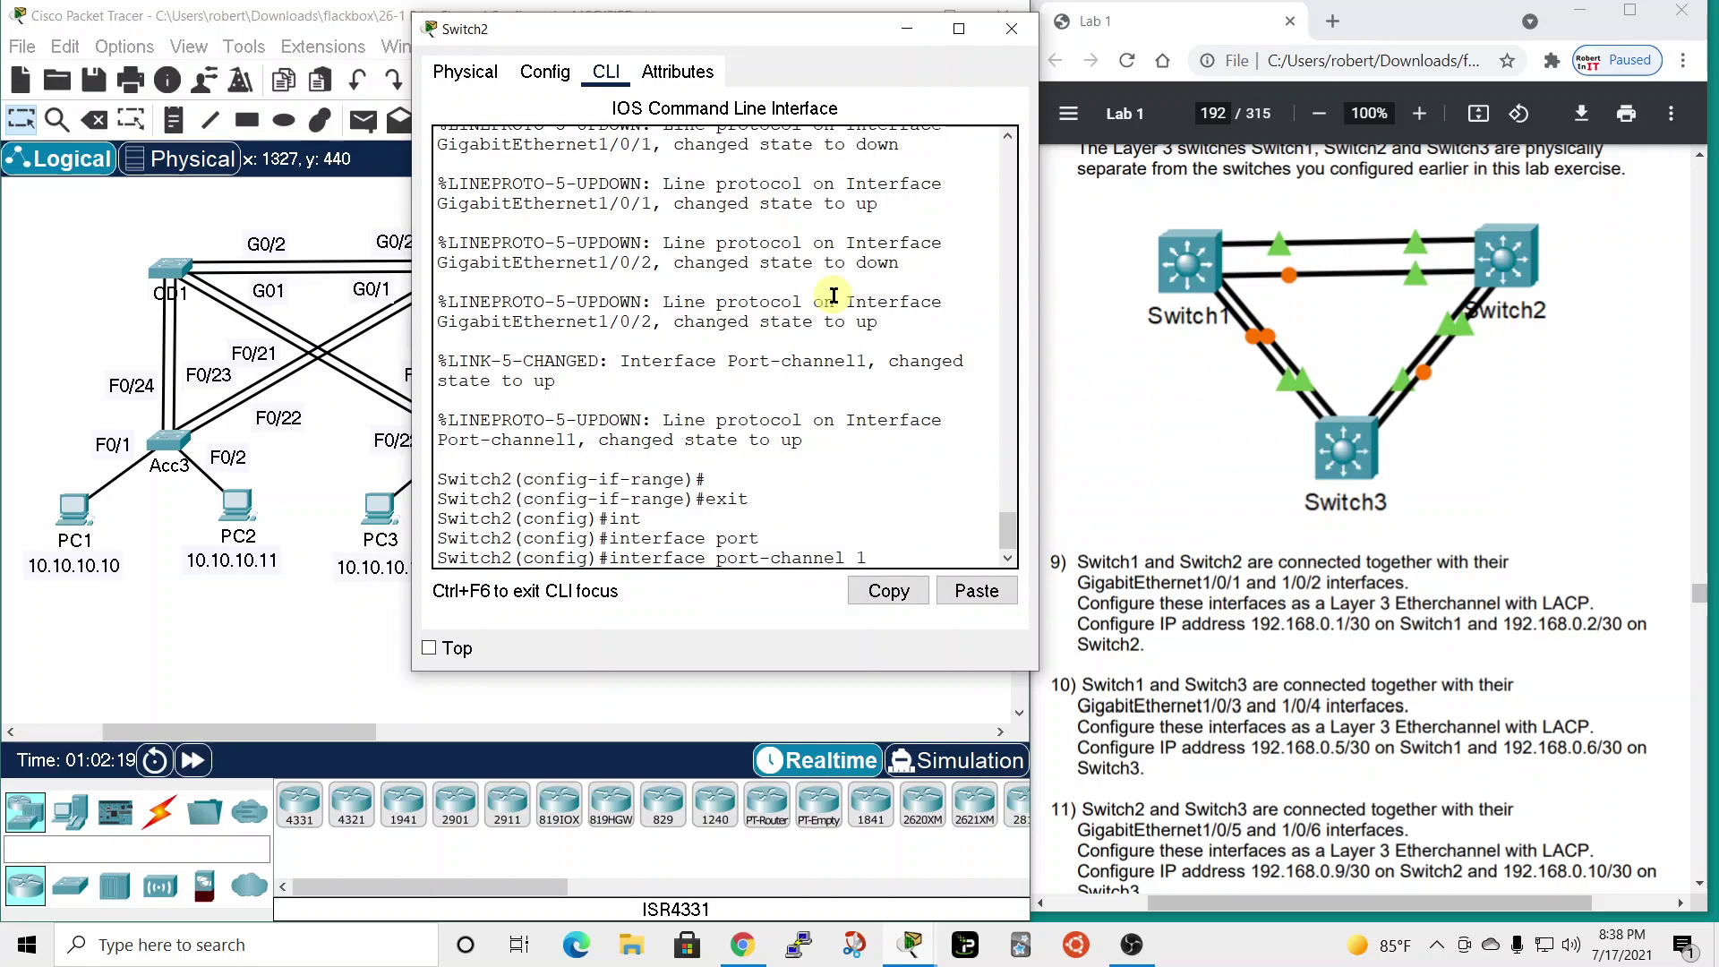
pyautogui.press('Return')
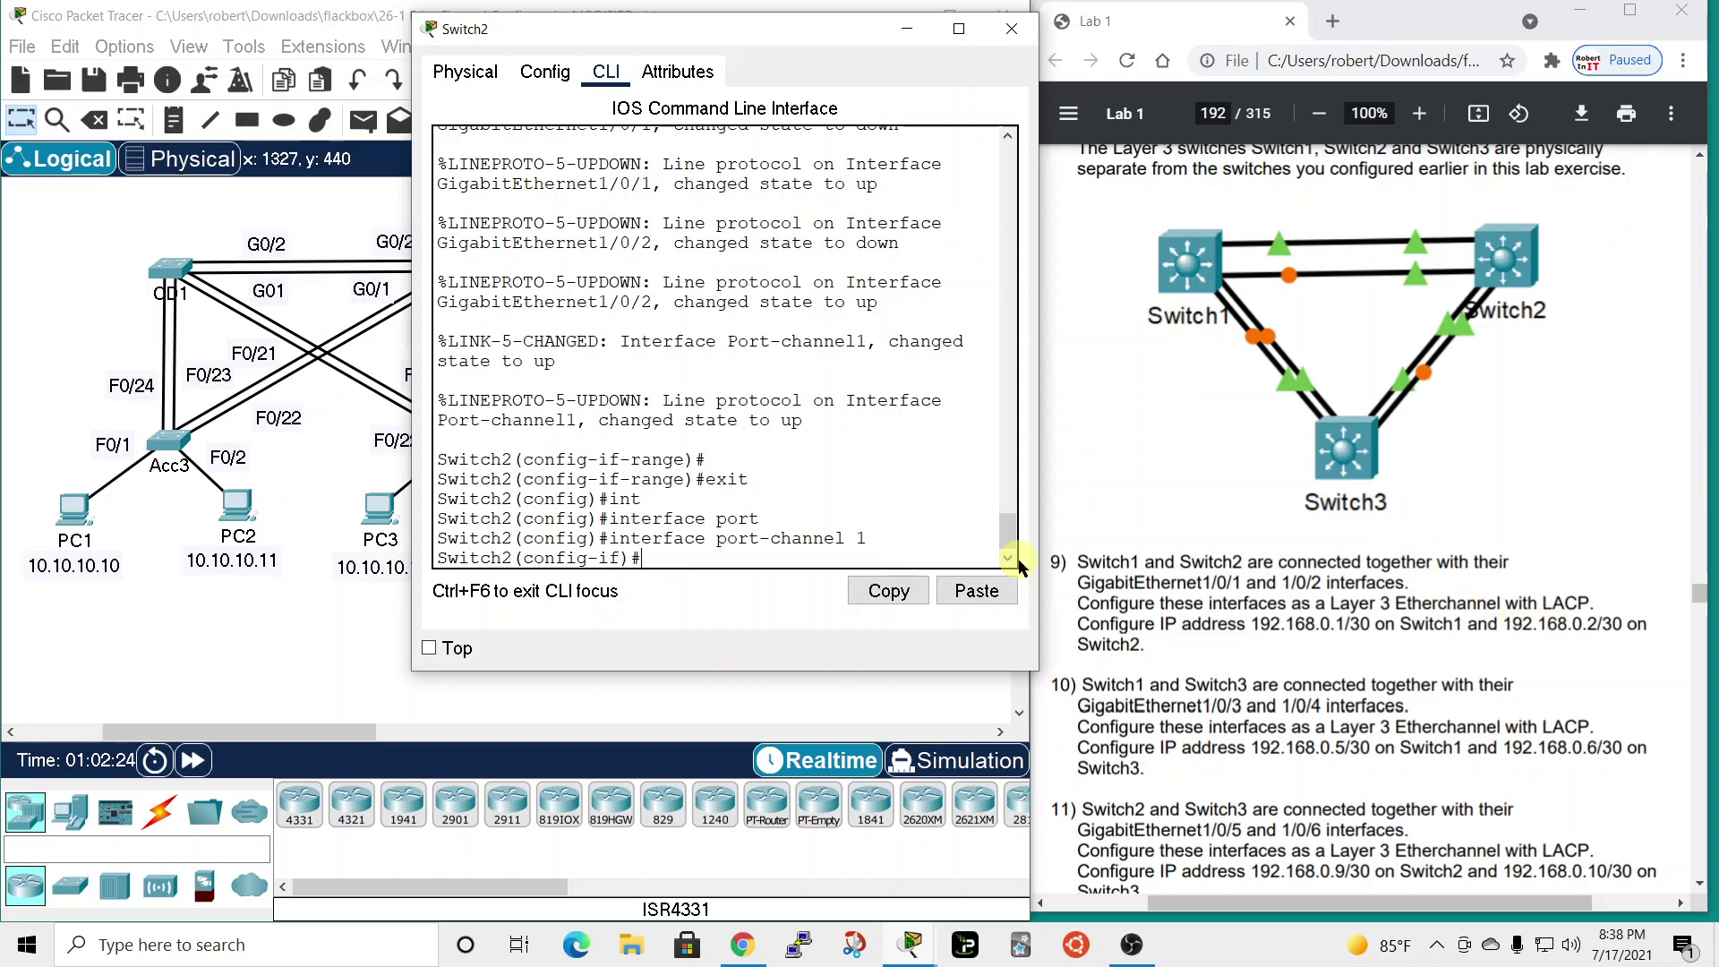
# - Assign 192.168.0.2 with mask 255.255.255.252 to Switch2's port-channel 1, enable it with no shut, and close the Switch2 window
pyautogui.write('ip add')
pyautogui.press('Tab')
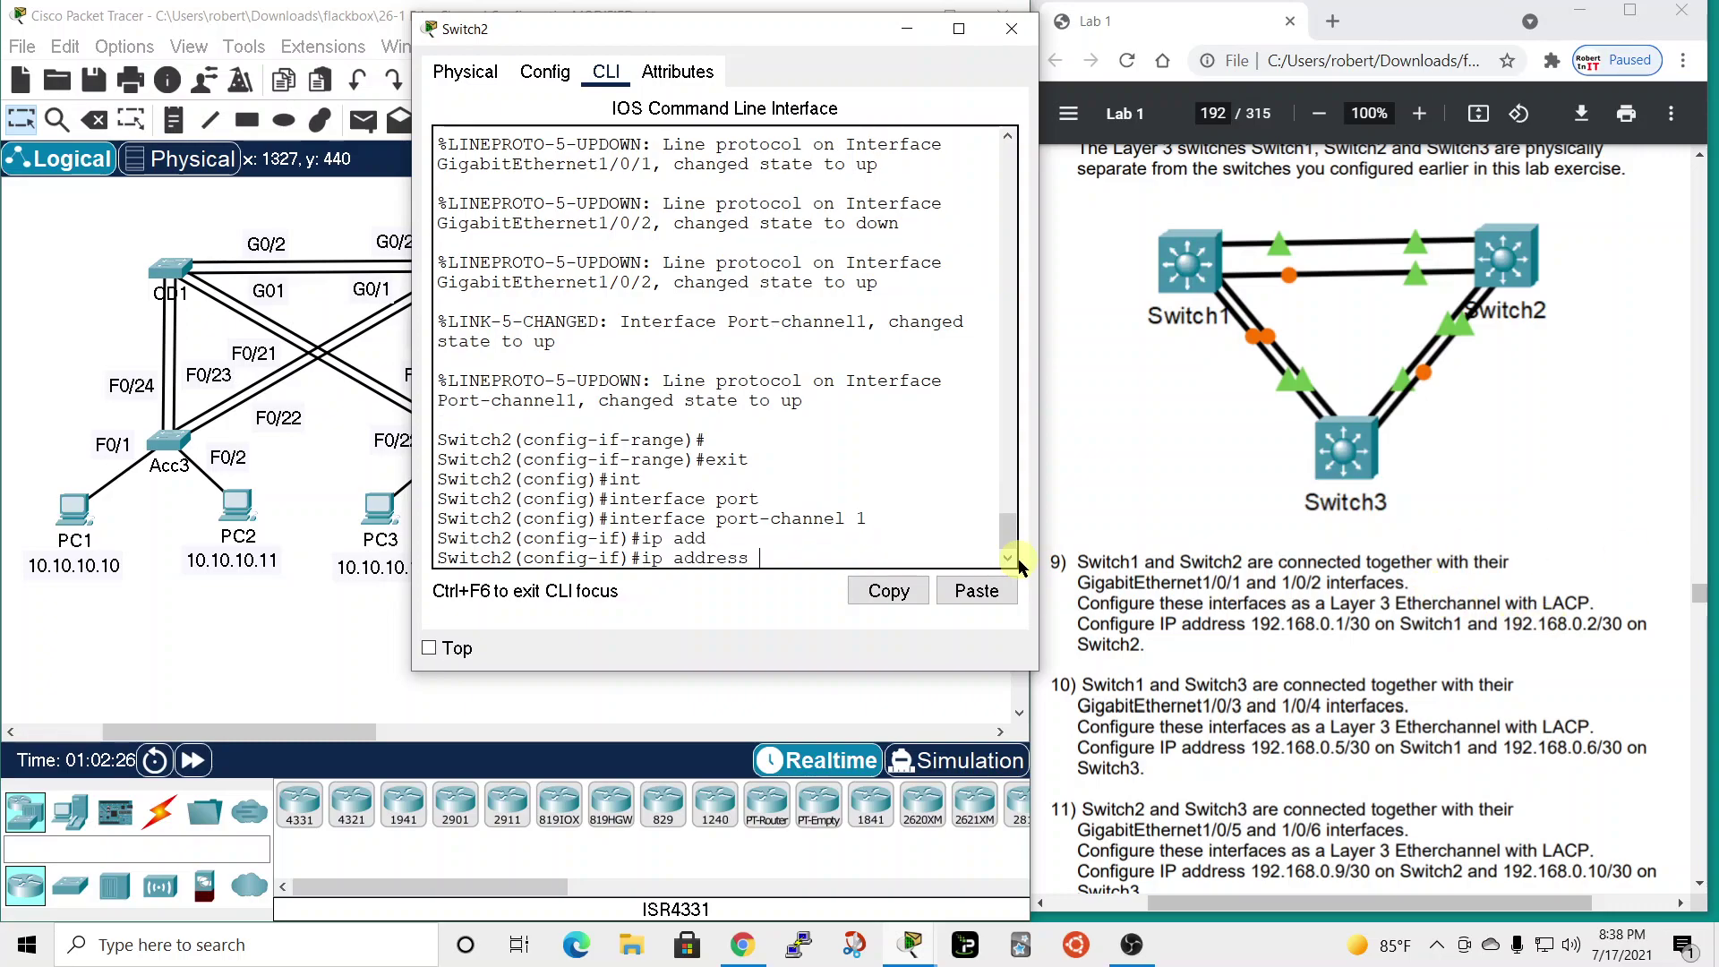
pyautogui.write('192.168.0.')
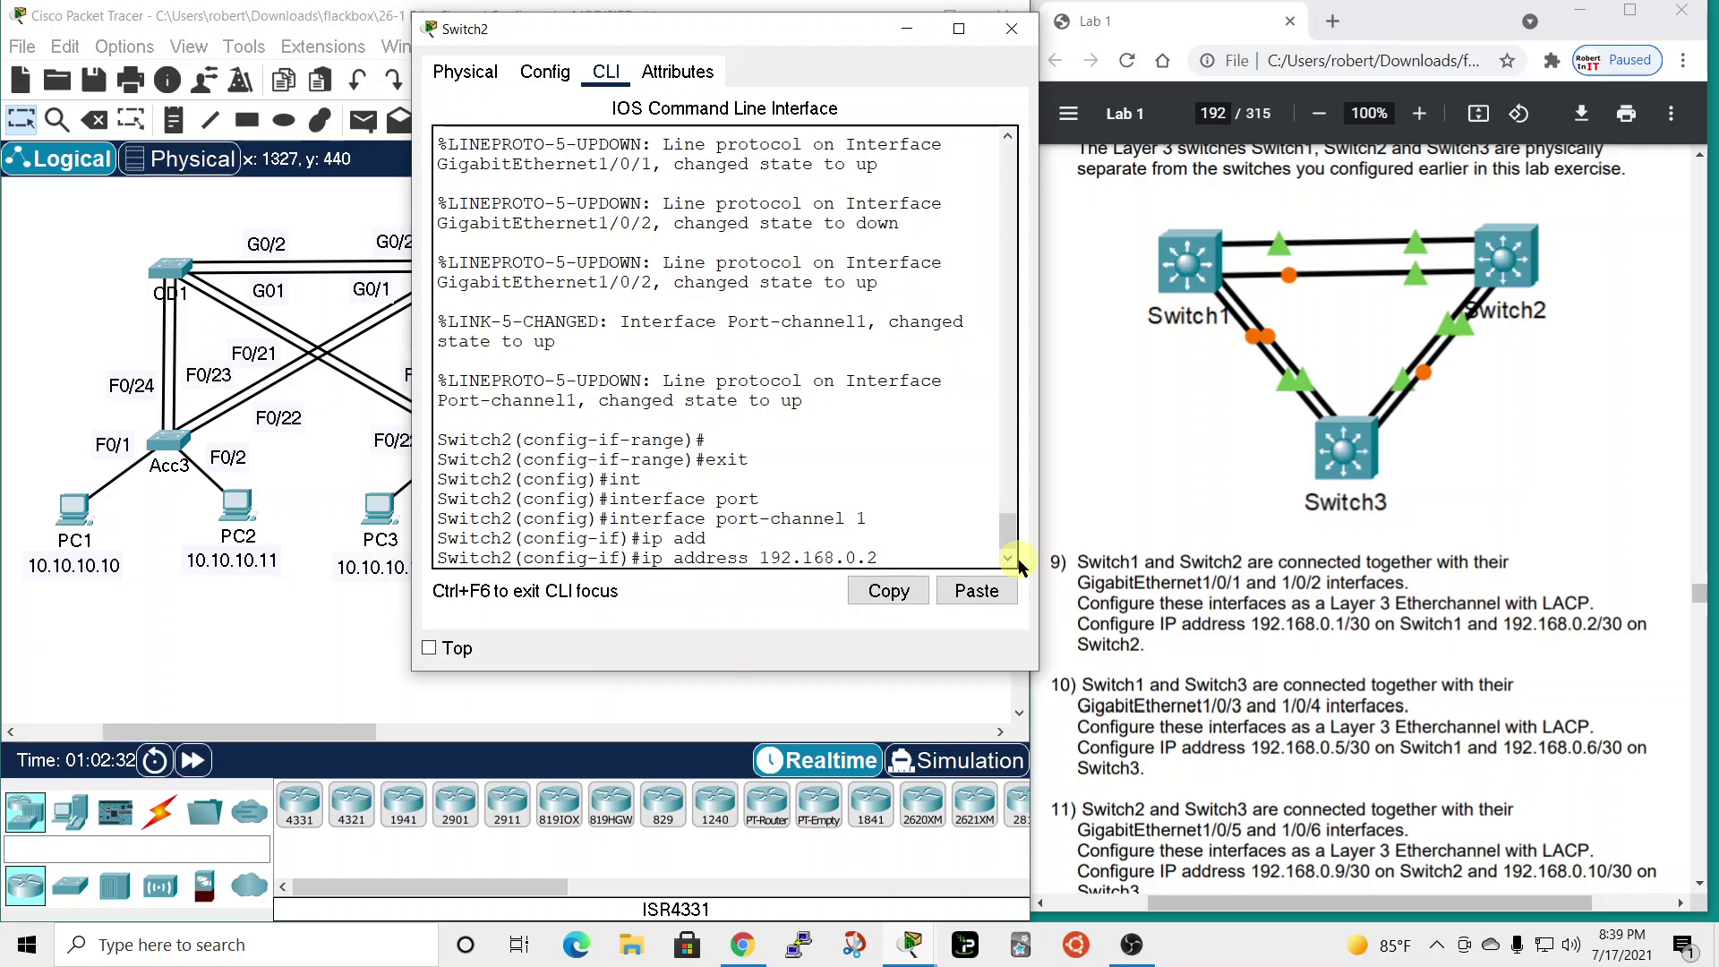
pyautogui.write('2 255.255.255.25')
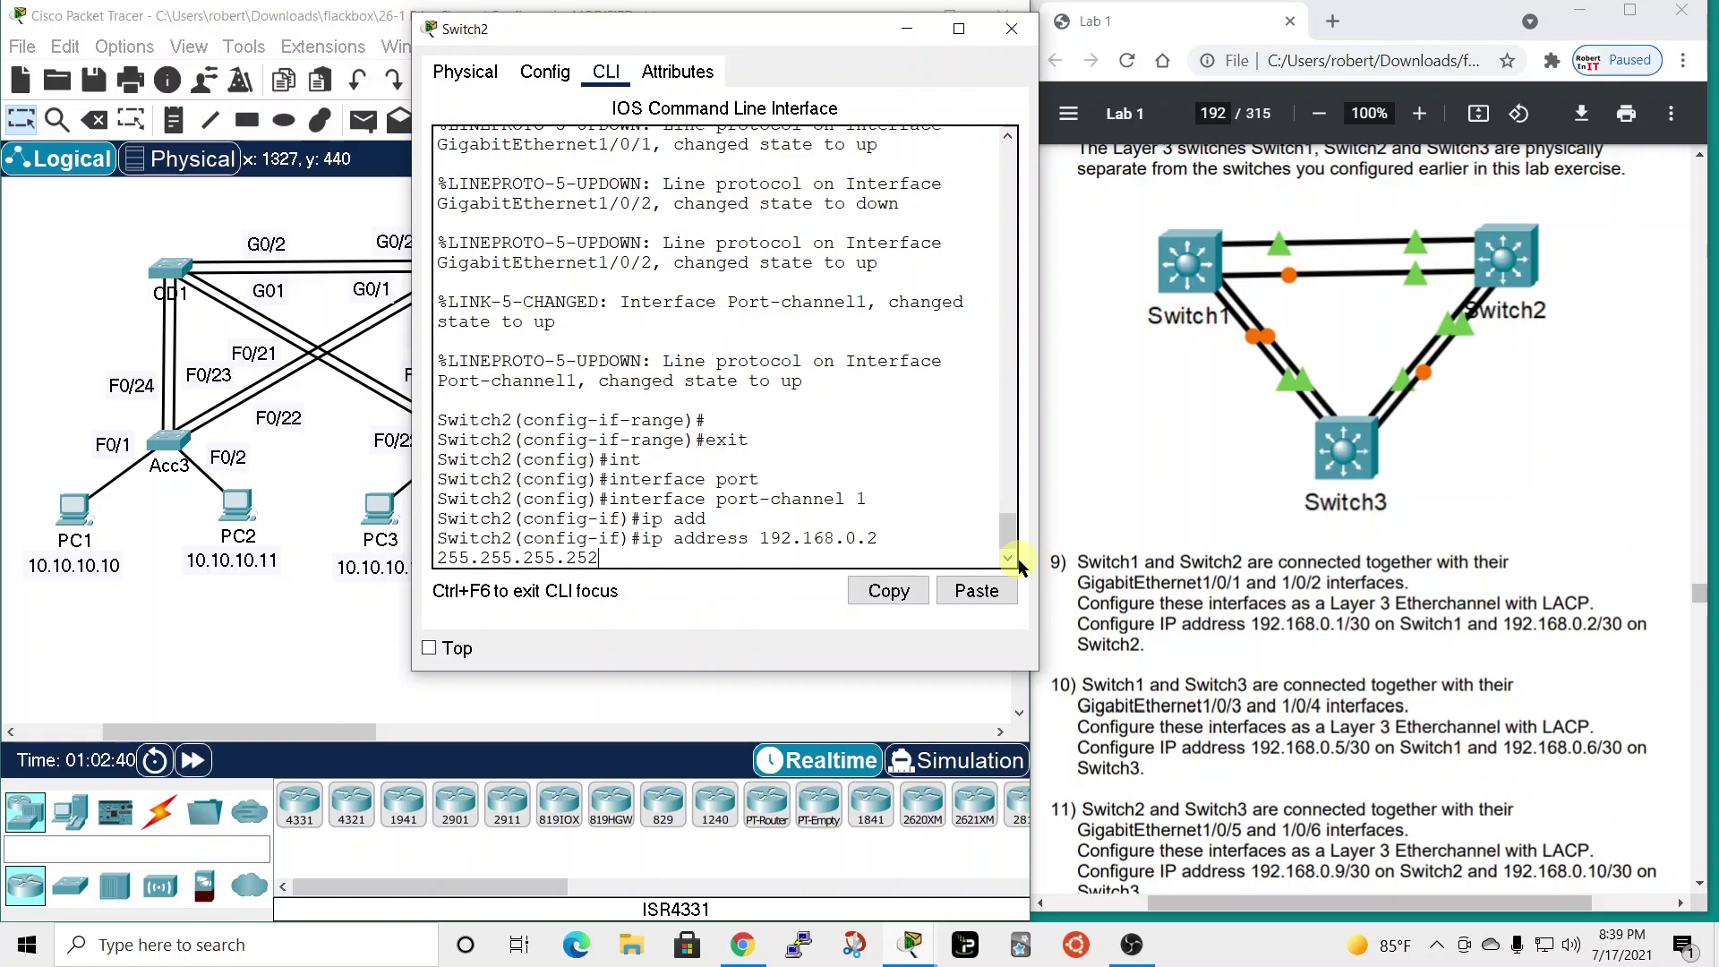
pyautogui.write('2')
pyautogui.press('Return')
pyautogui.write('no shut')
pyautogui.press('Return')
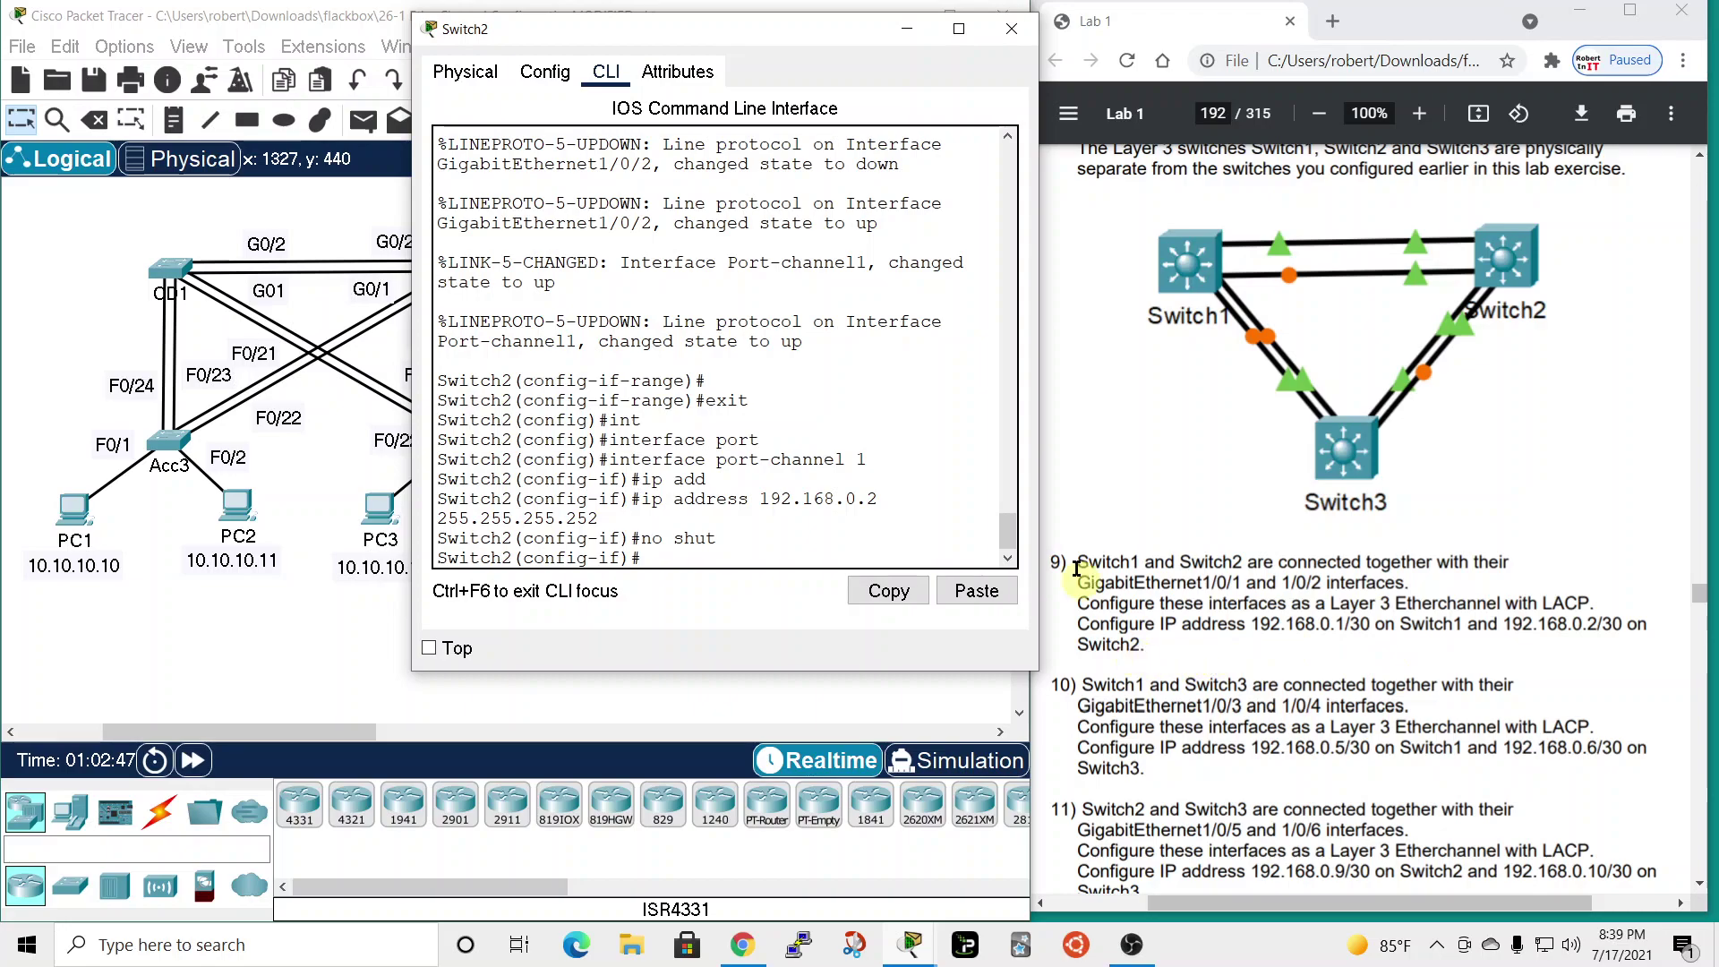
pyautogui.click(1011, 29)
# - Open Switch1's command line for lab task 10, end the current interface configuration and re-enter global configuration mode
pyautogui.scroll(-3, 1254, 464)
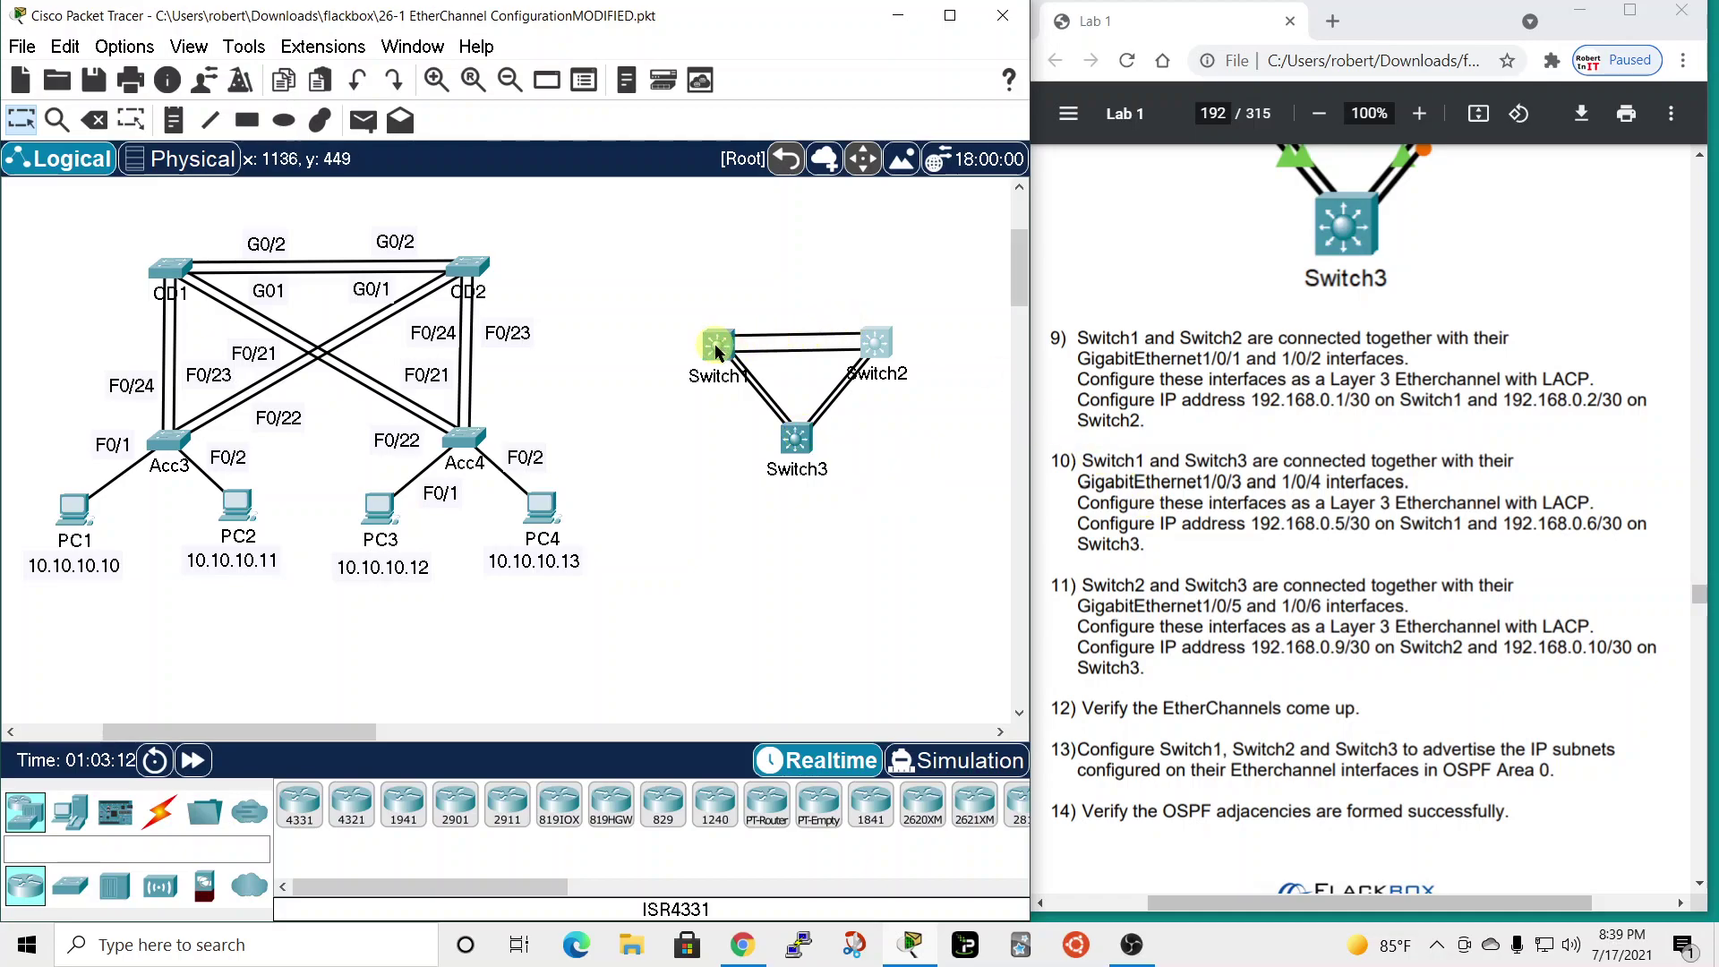
pyautogui.moveTo(1050, 459); pyautogui.dragTo(1090, 461)
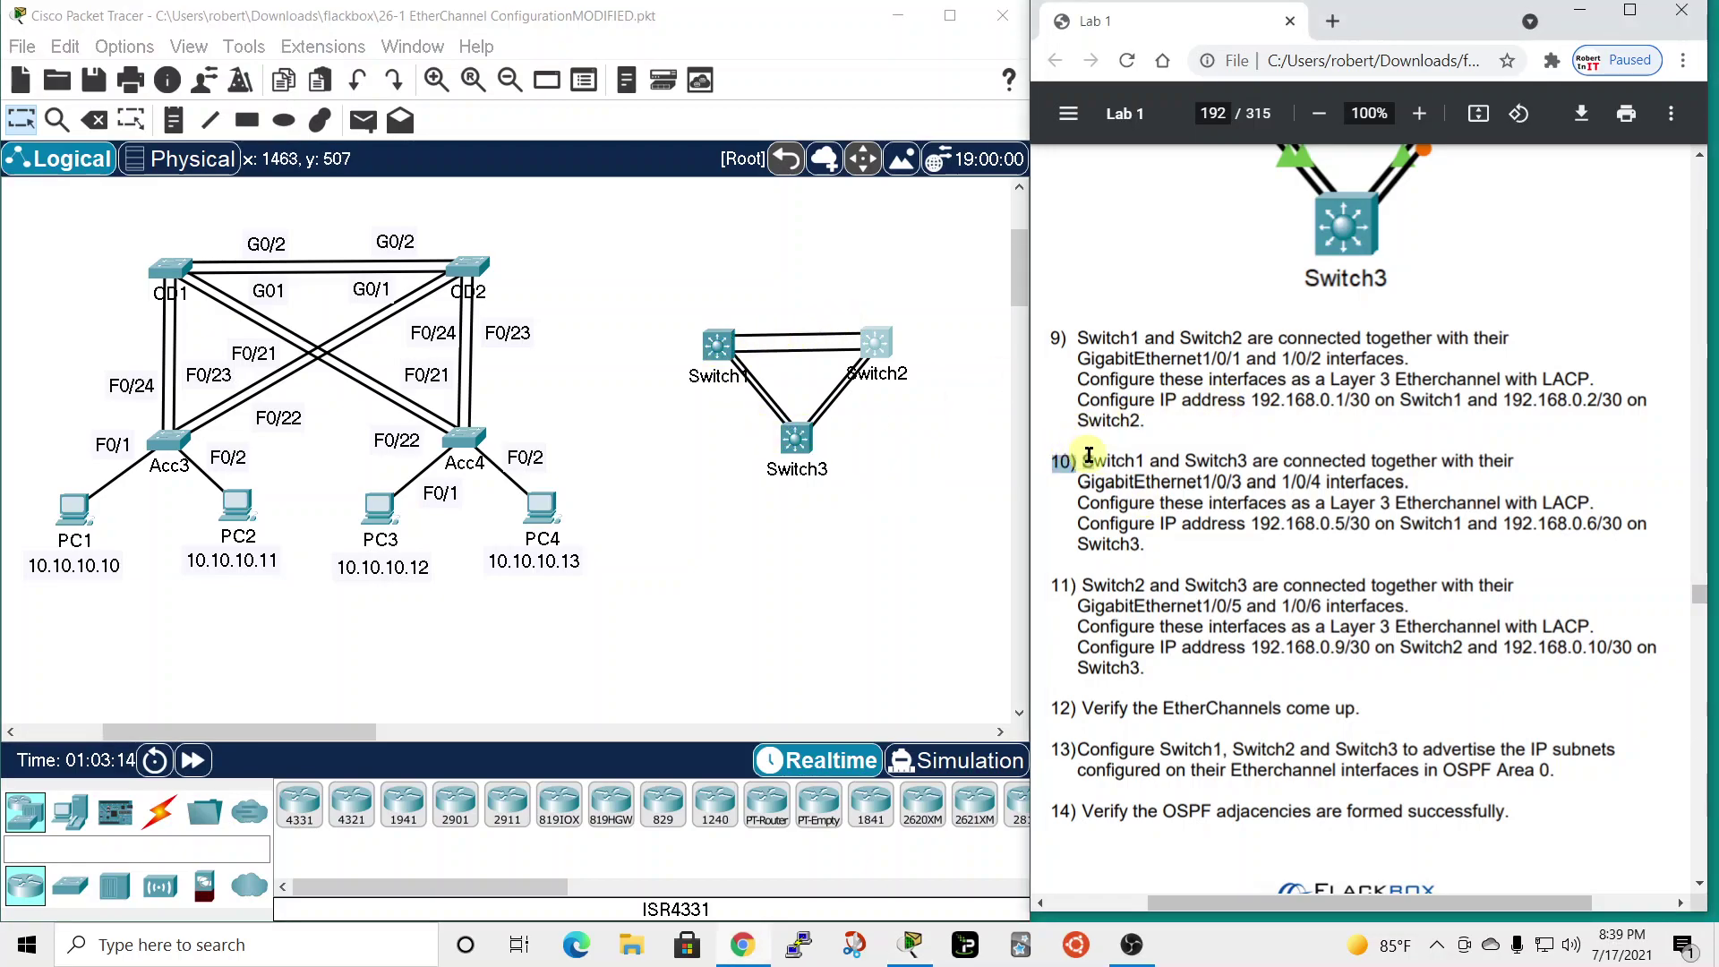
pyautogui.click(718, 349)
pyautogui.moveTo(905, 147); pyautogui.dragTo(712, 20)
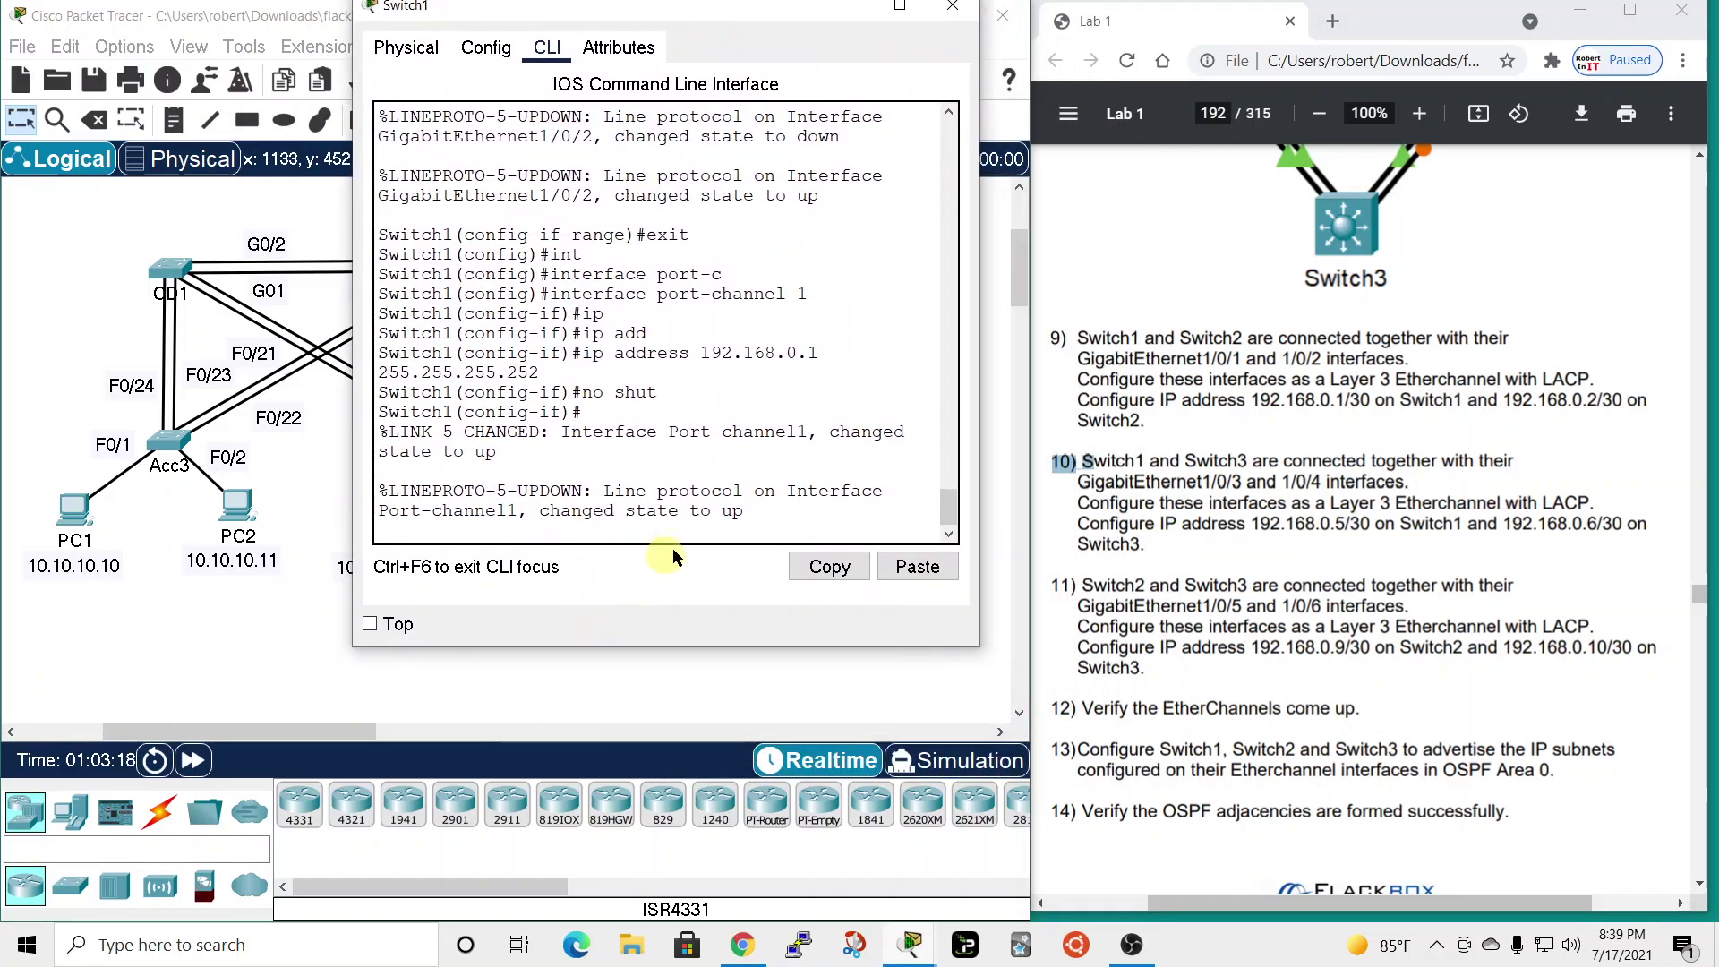
pyautogui.press('Return')
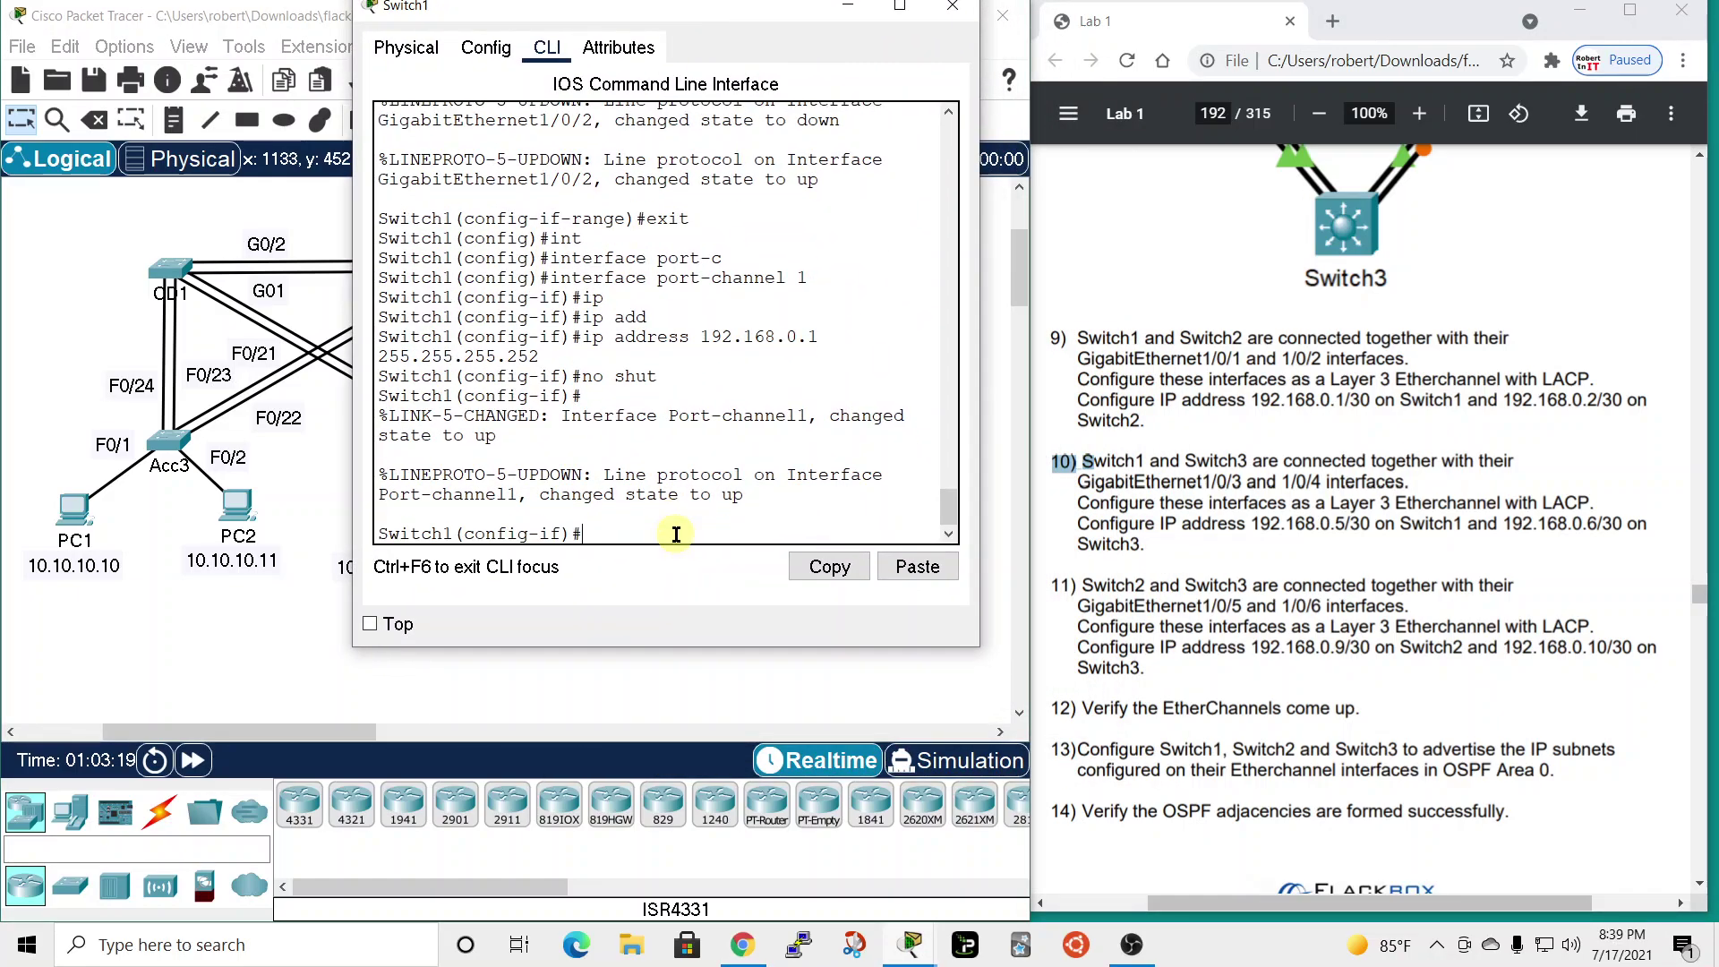
pyautogui.write('end')
pyautogui.press('Return')
pyautogui.press('Return')
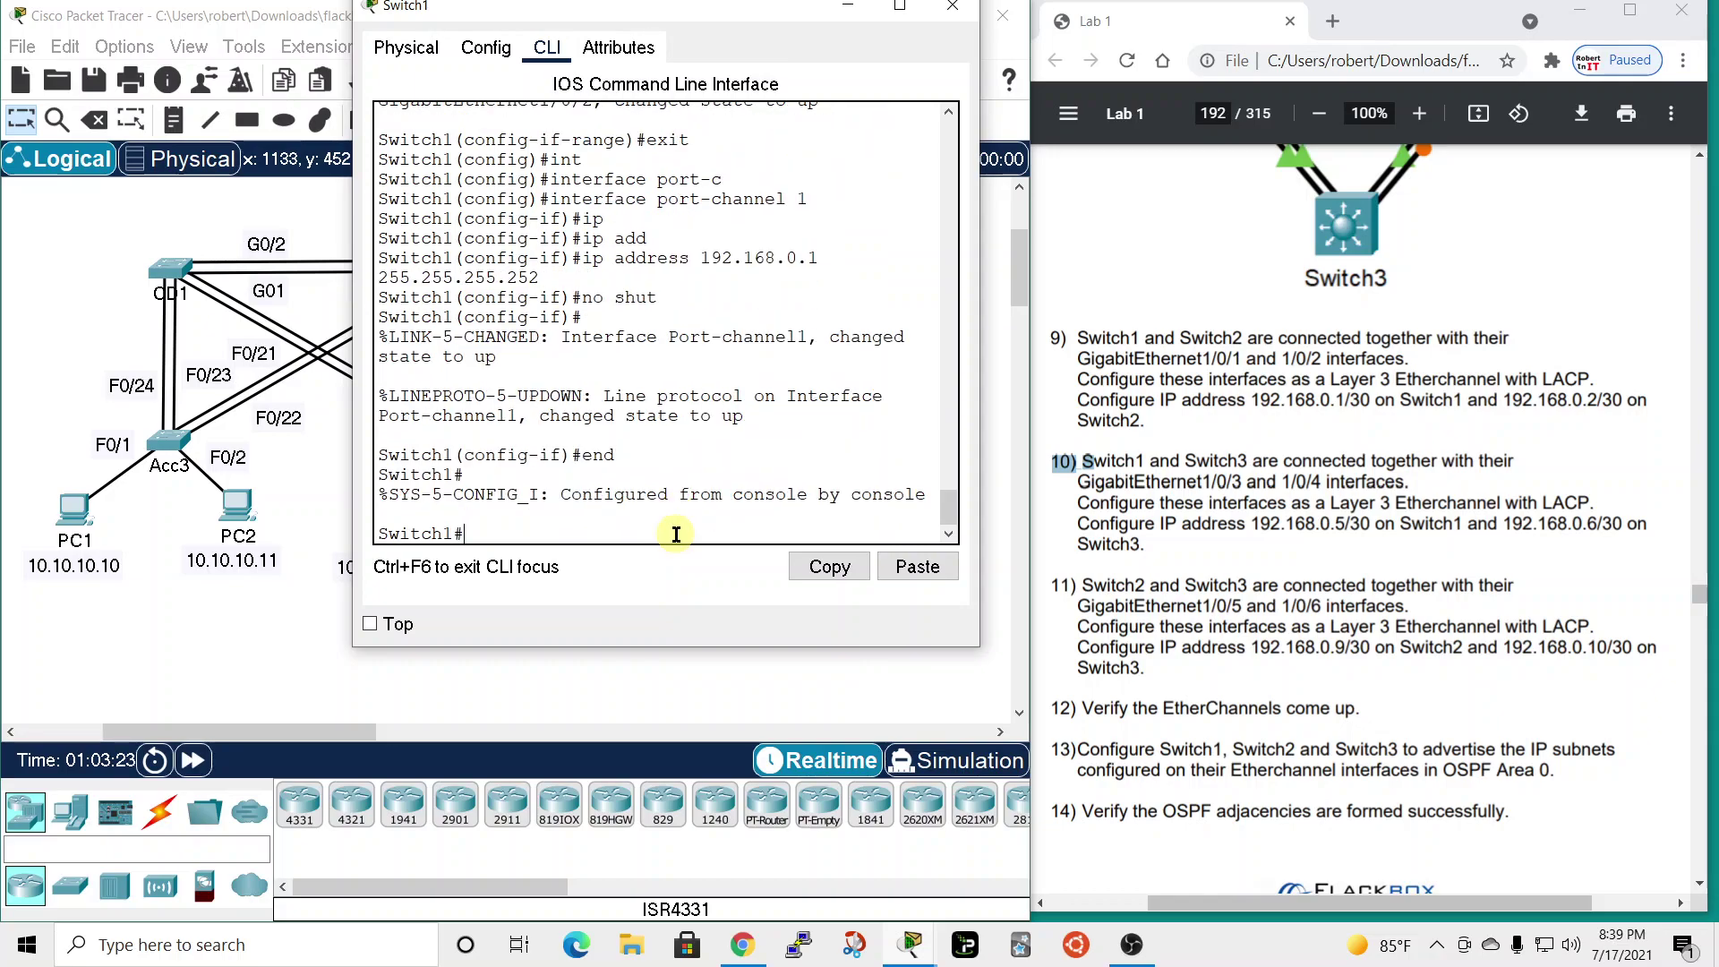
pyautogui.write('conf t')
pyautogui.press('Return')
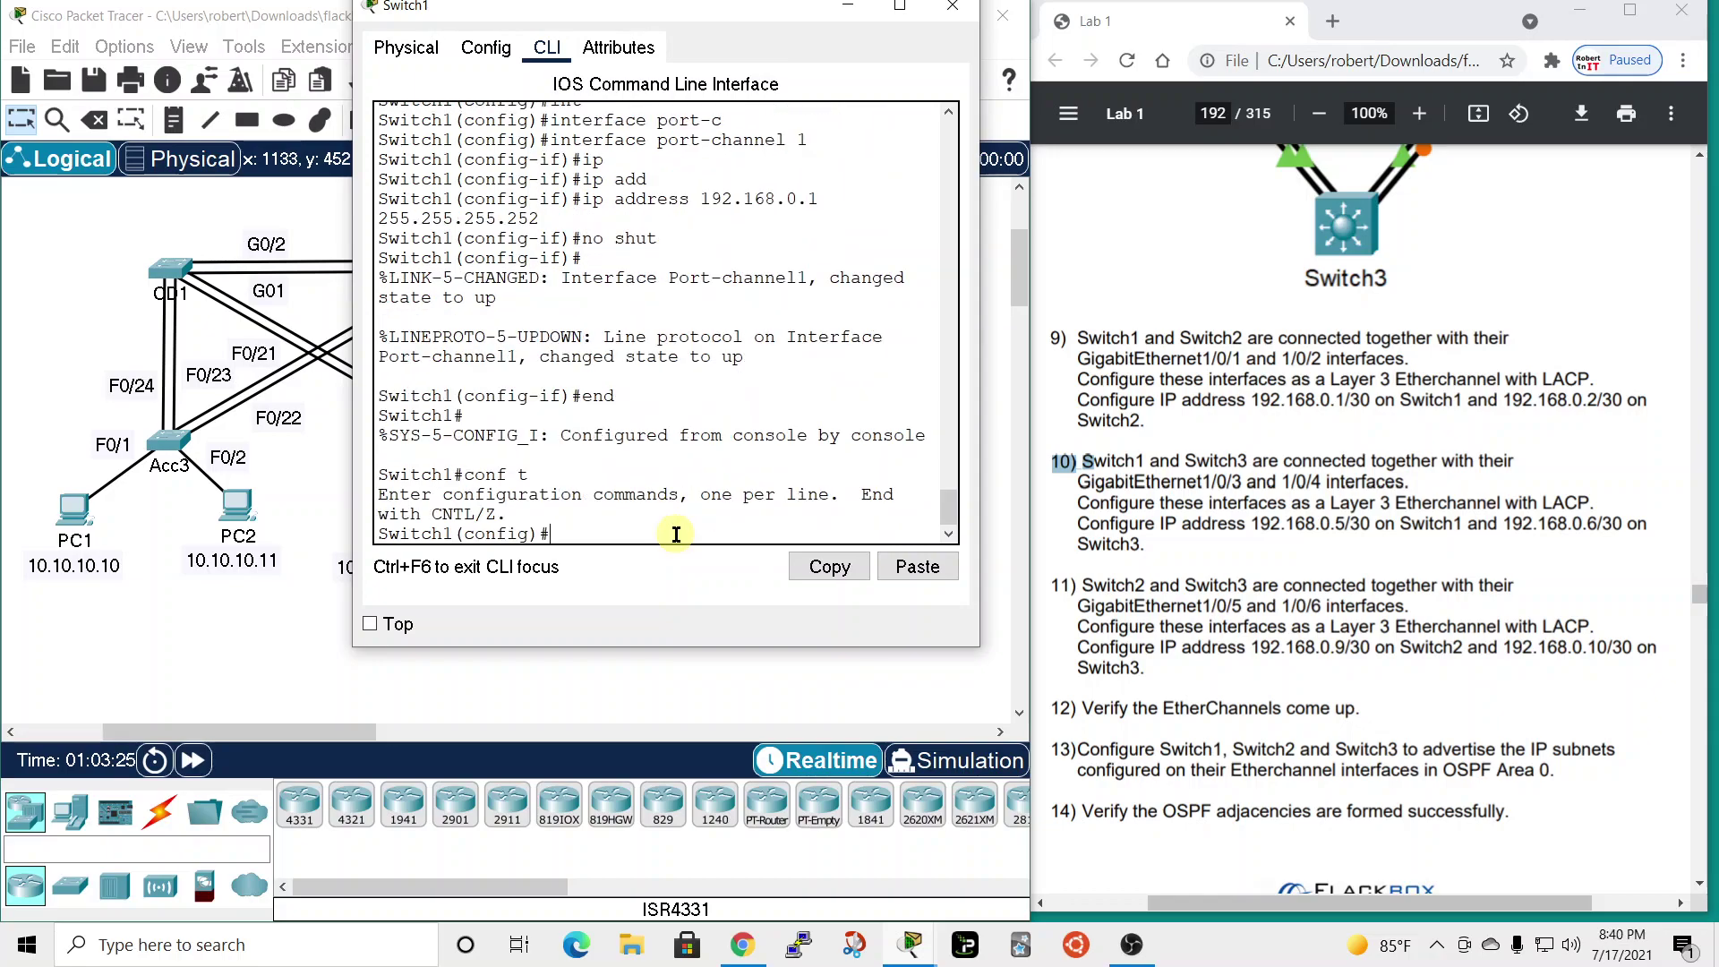
# - Enter configuration for the interface range gigabitEthernet 1/0/3 - 4 on Switch1
pyautogui.write('int')
pyautogui.press('Tab')
pyautogui.write('ran')
pyautogui.press('Tab')
pyautogui.write('gigb')
pyautogui.press('Tab')
pyautogui.press('BackSpace')
pyautogui.press('Tab')
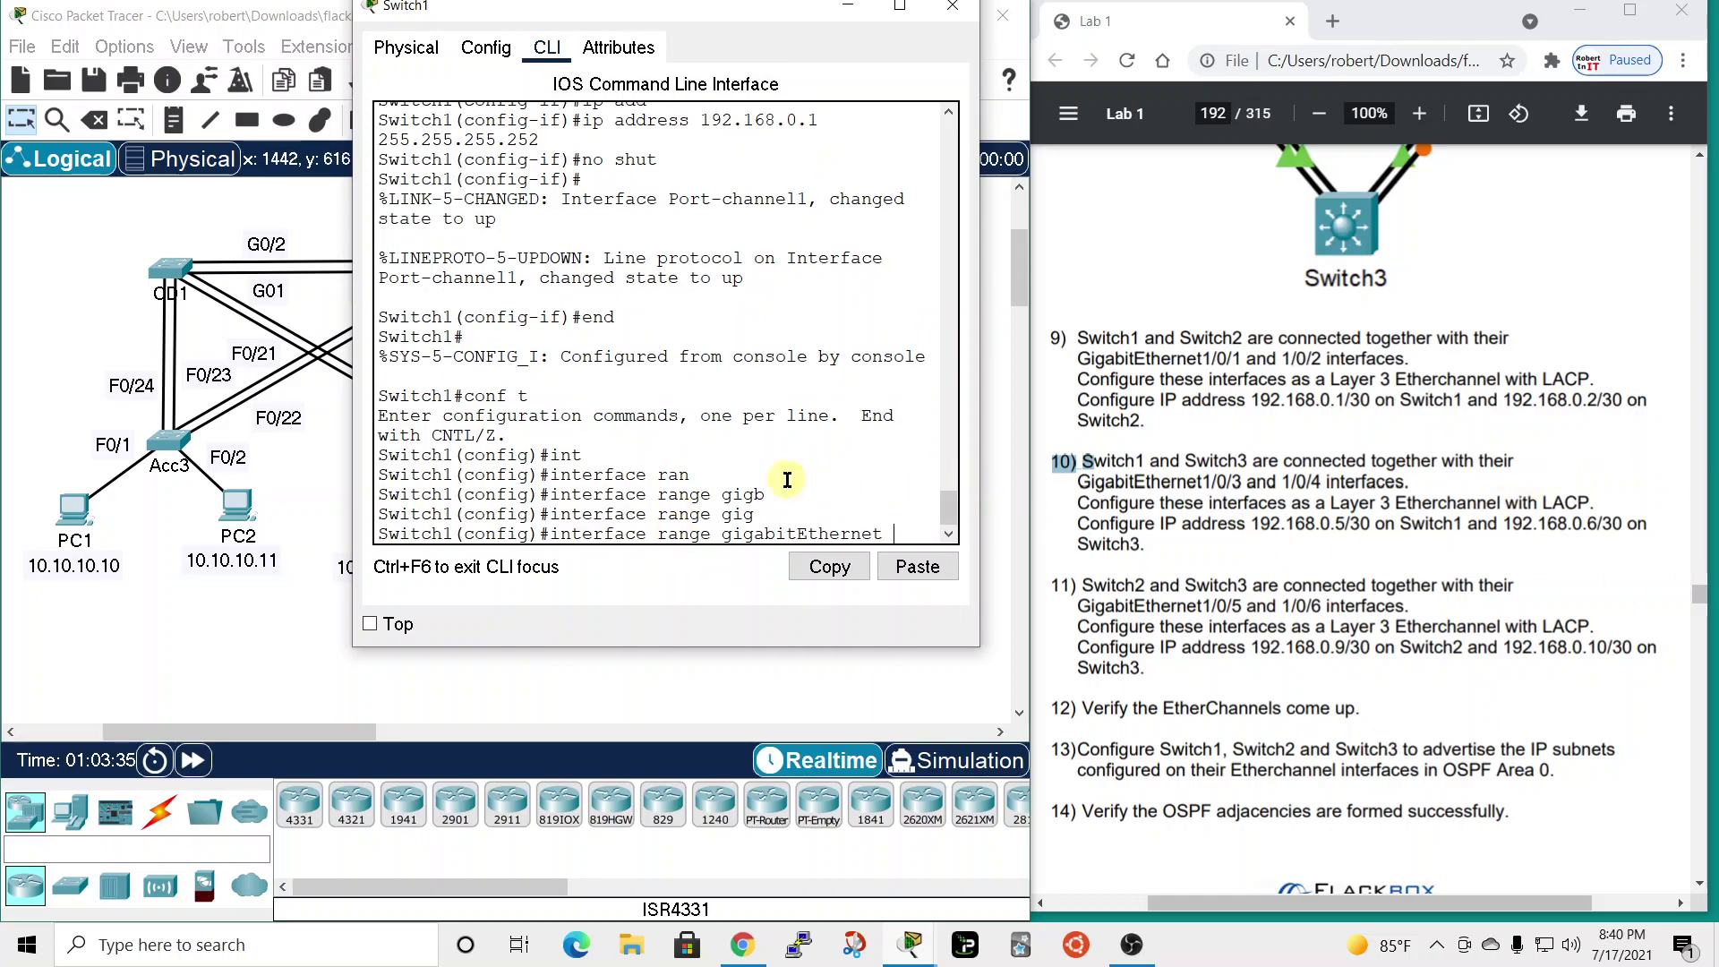
pyautogui.write('1/0/3 - 4')
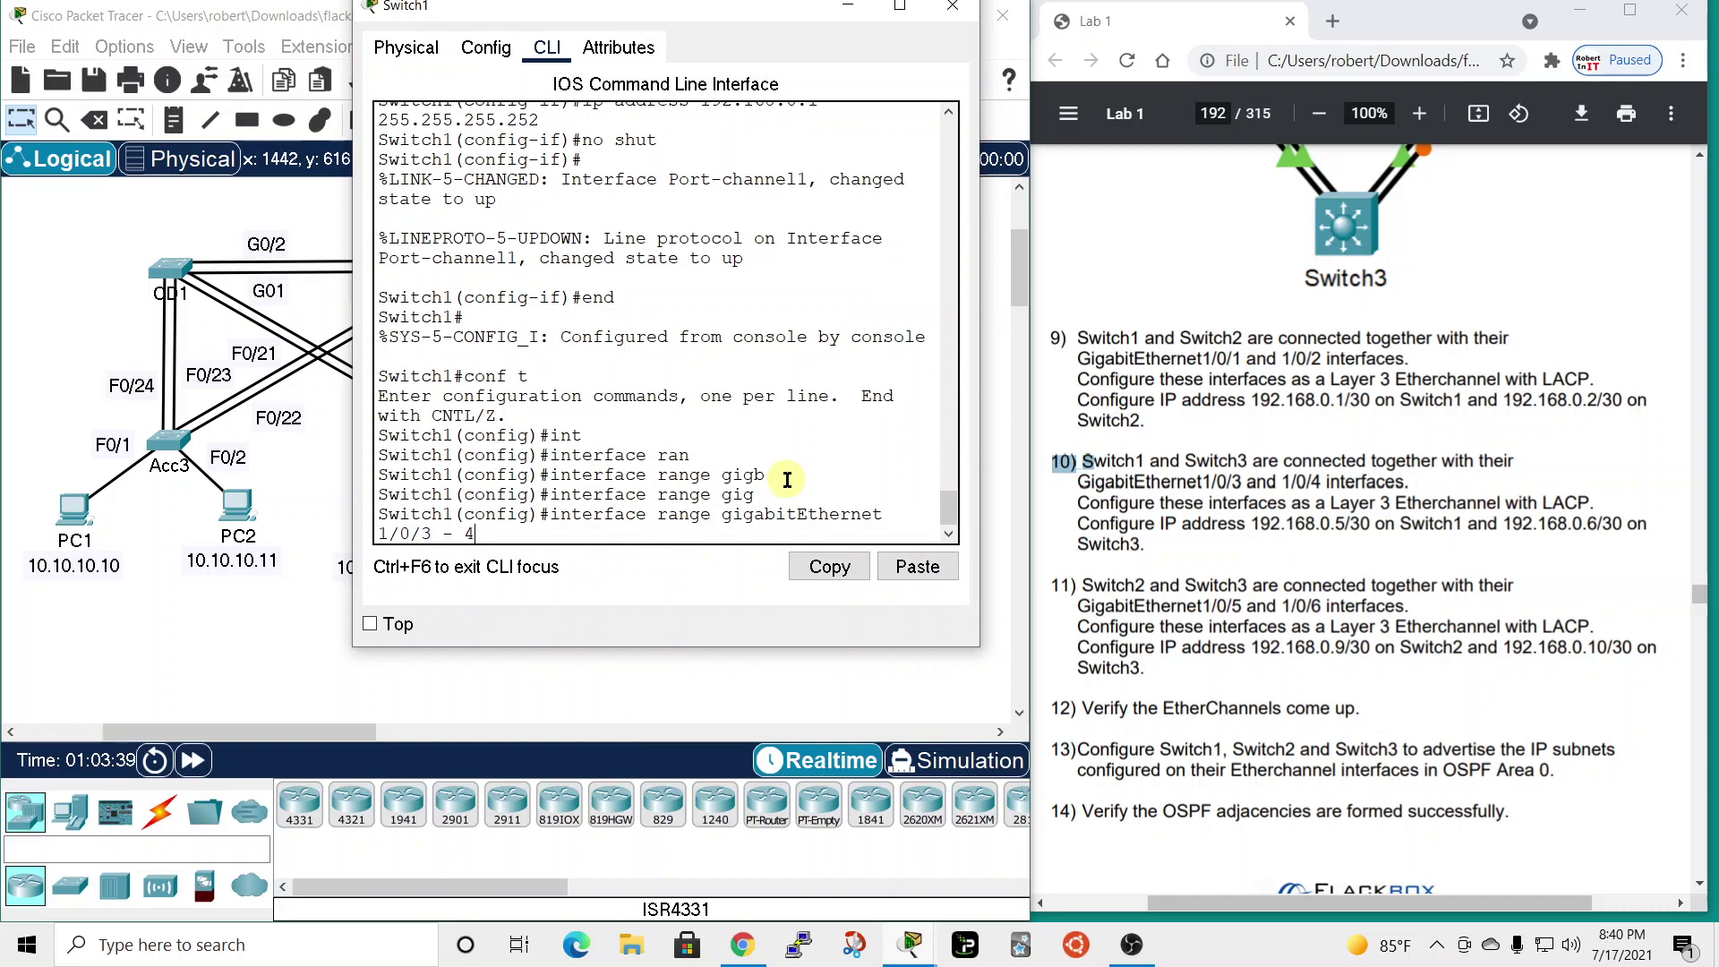
pyautogui.press('Return')
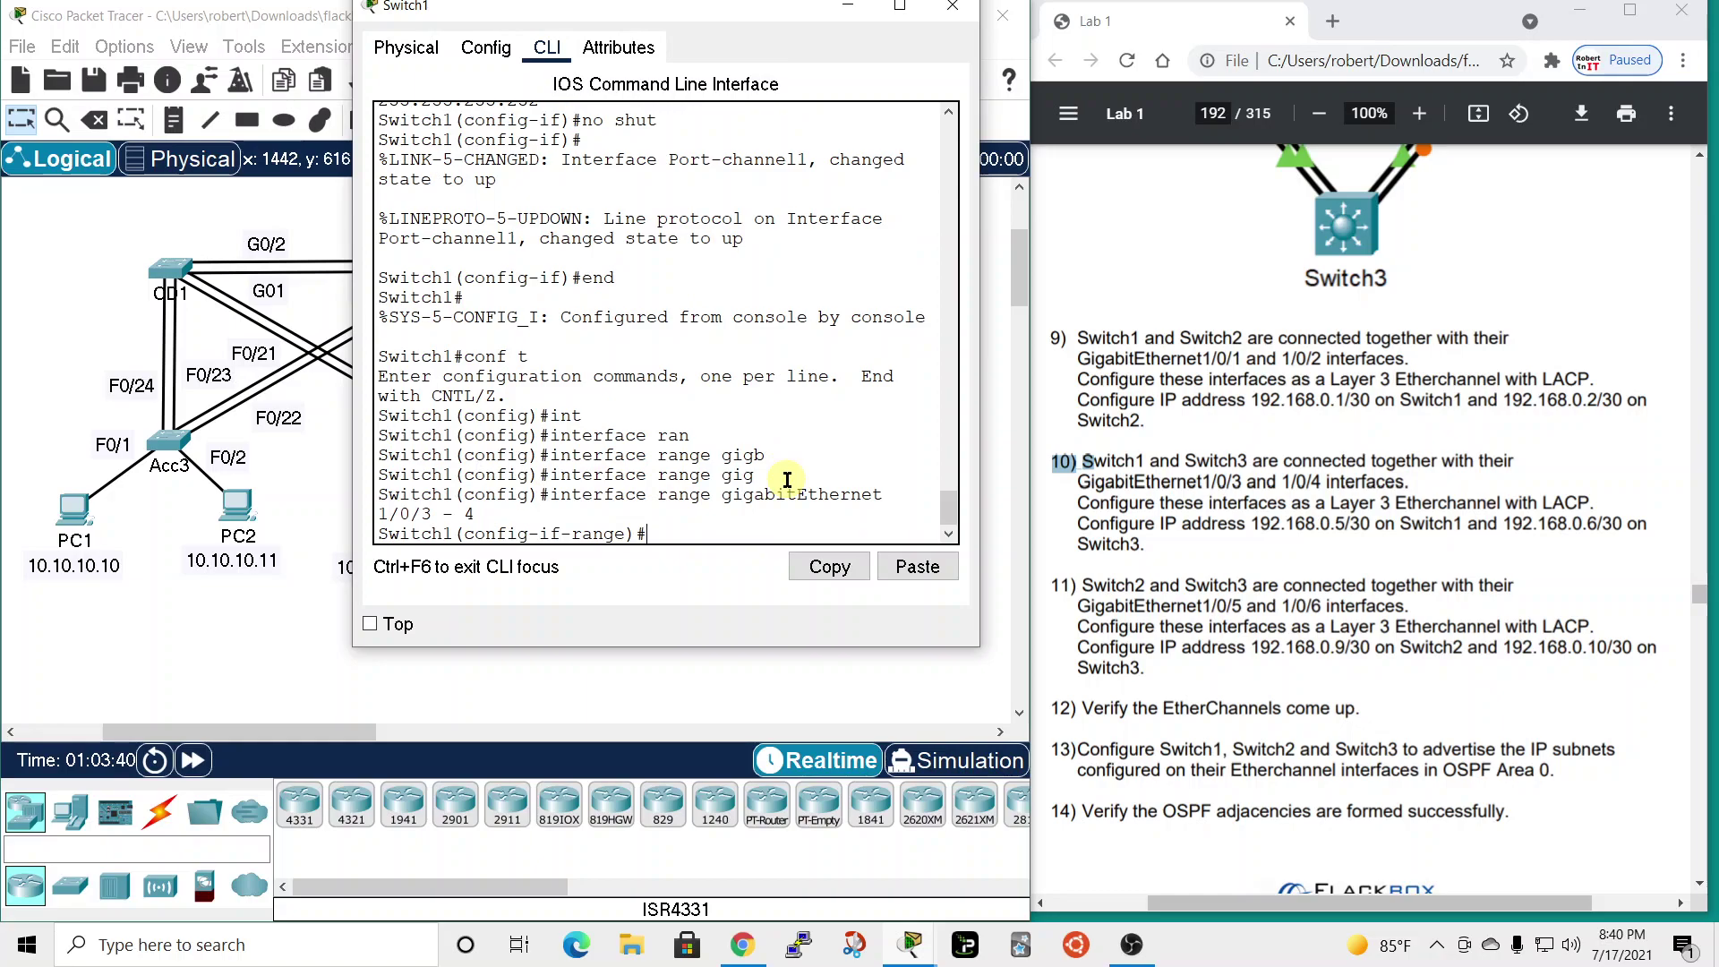
# - Convert the two selected Switch1 interfaces to Layer 3 ports with no switchport
pyautogui.write('no swit')
pyautogui.press('Tab')
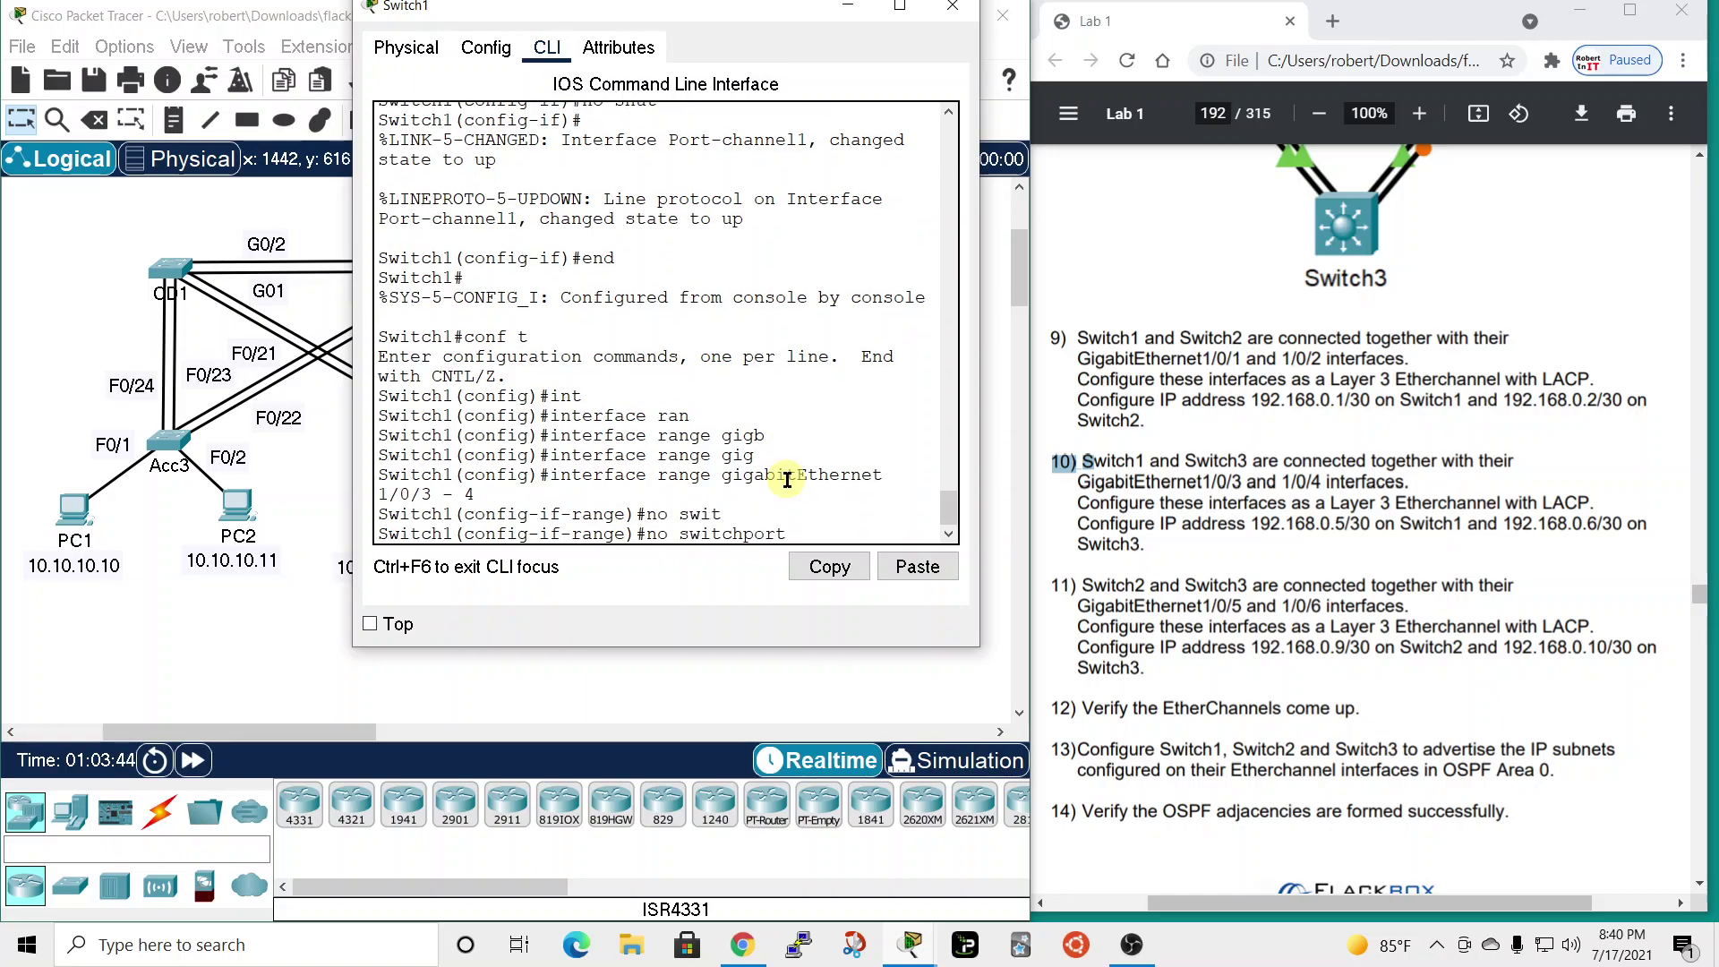
pyautogui.press('Return')
# - Add the selected Switch1 interfaces to channel group 2 in LACP active mode and leave interface range configuration
pyautogui.write('chann')
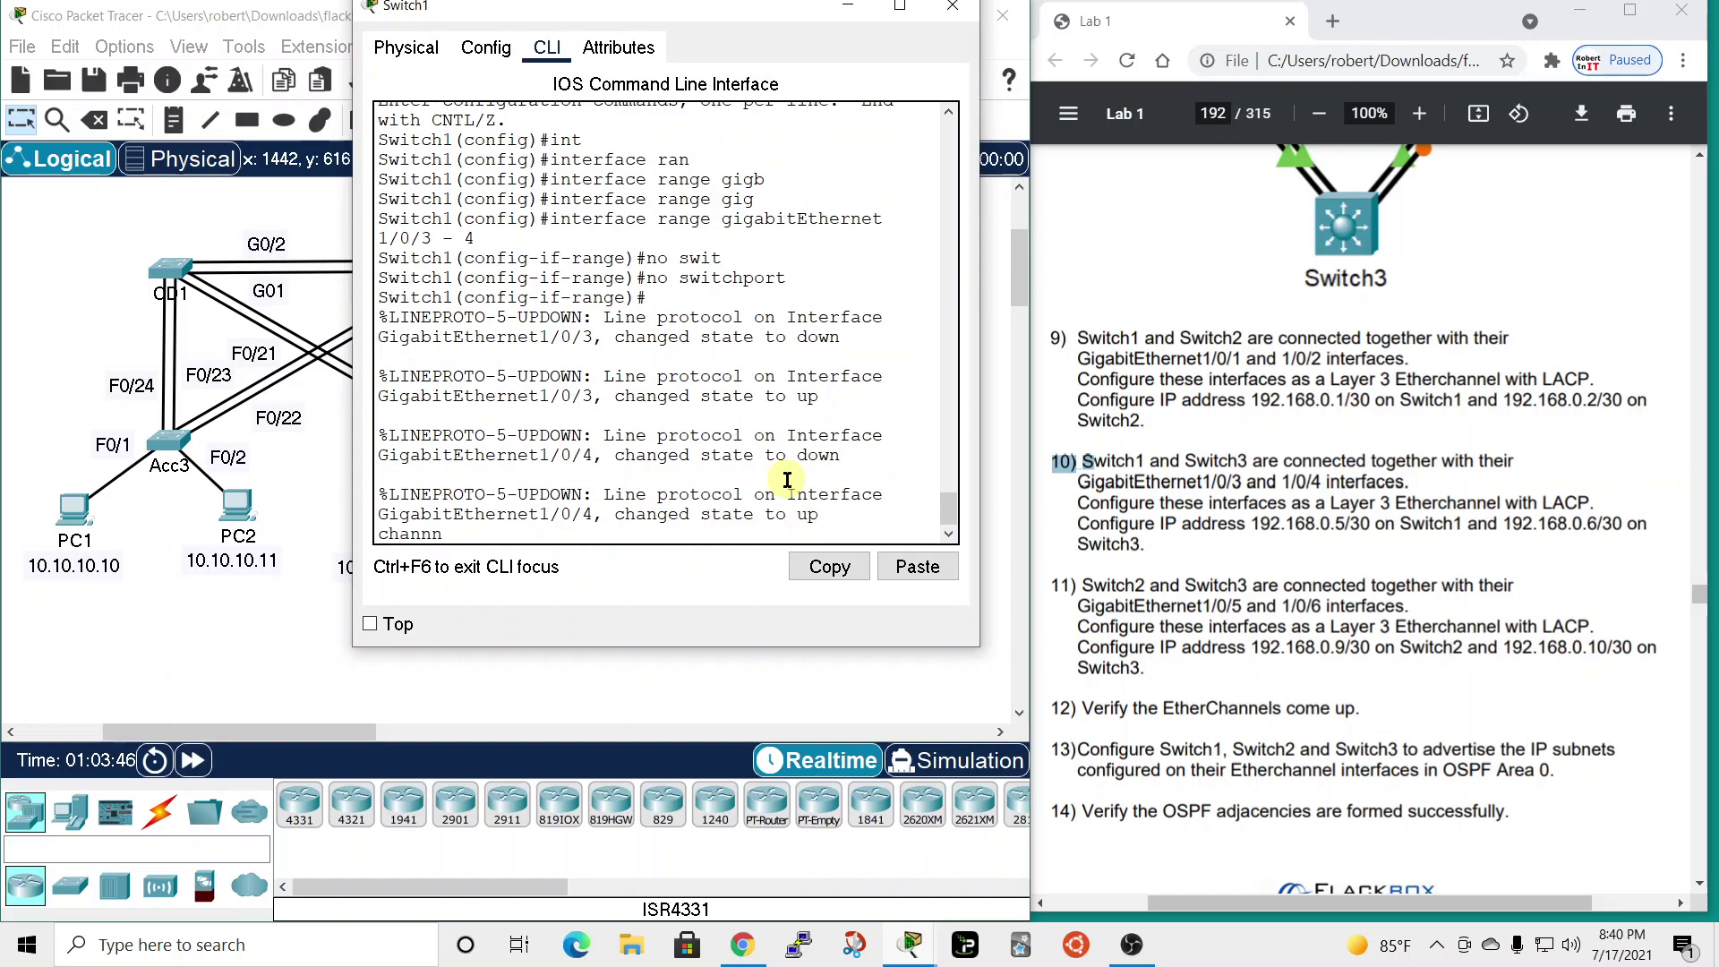
pyautogui.write('el-group')
pyautogui.press('Tab')
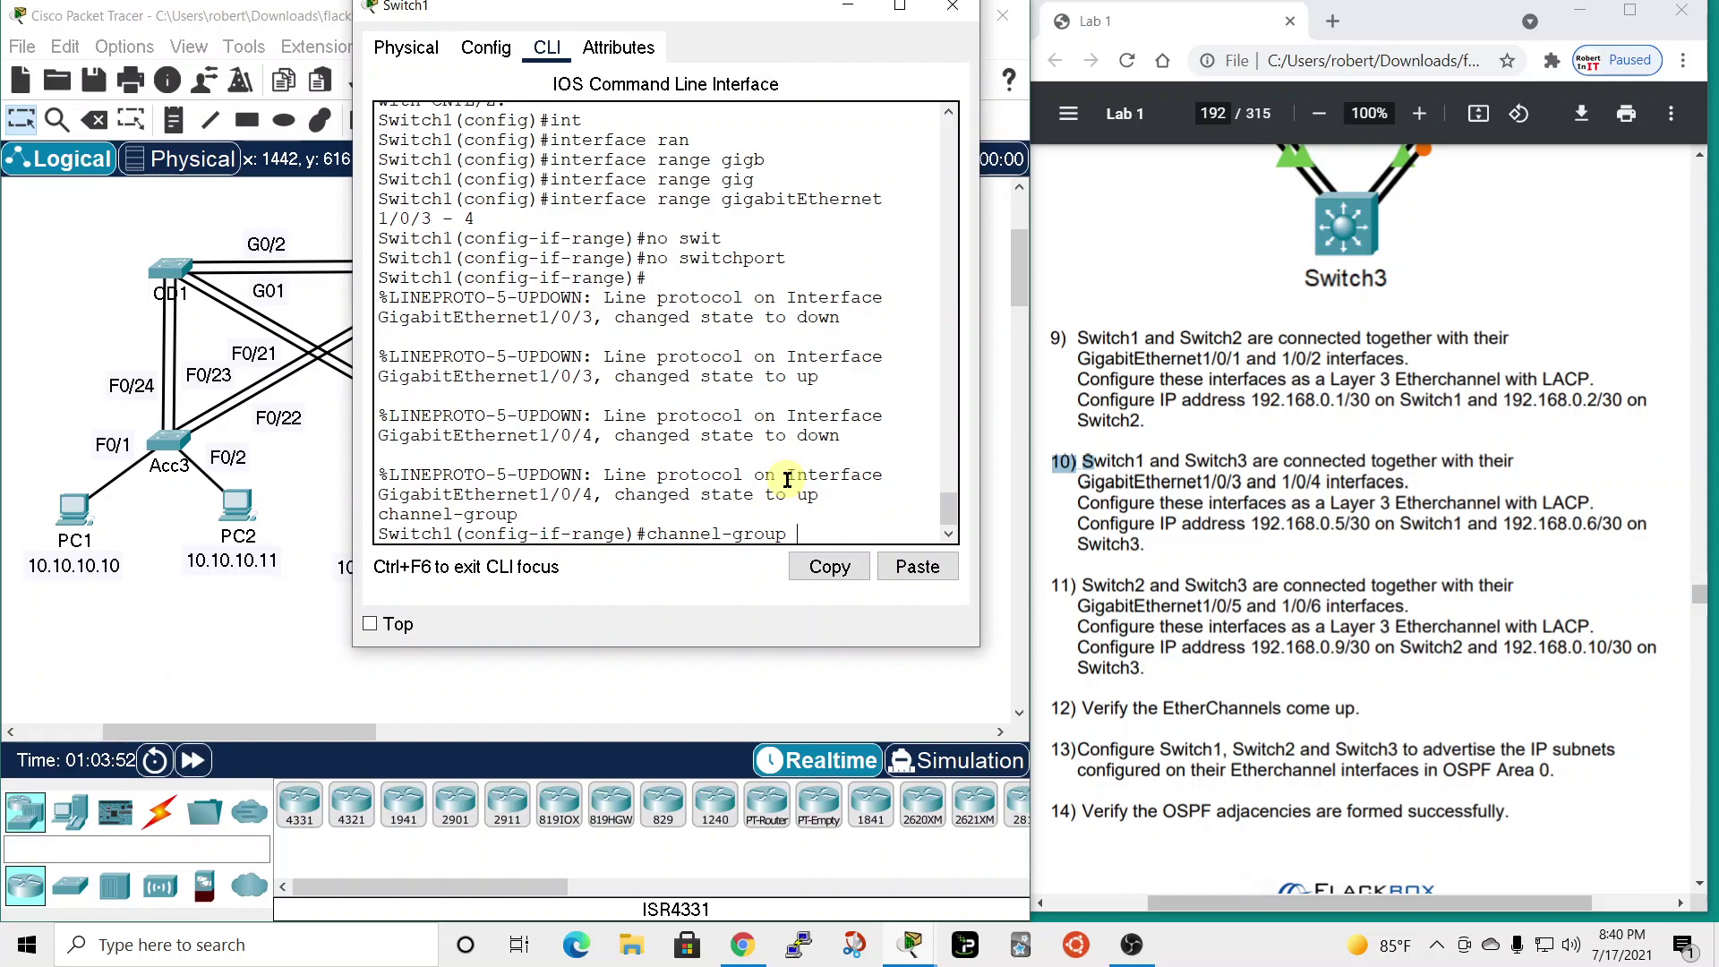
pyautogui.write('2 mode active')
pyautogui.press('Return')
pyautogui.press('Return')
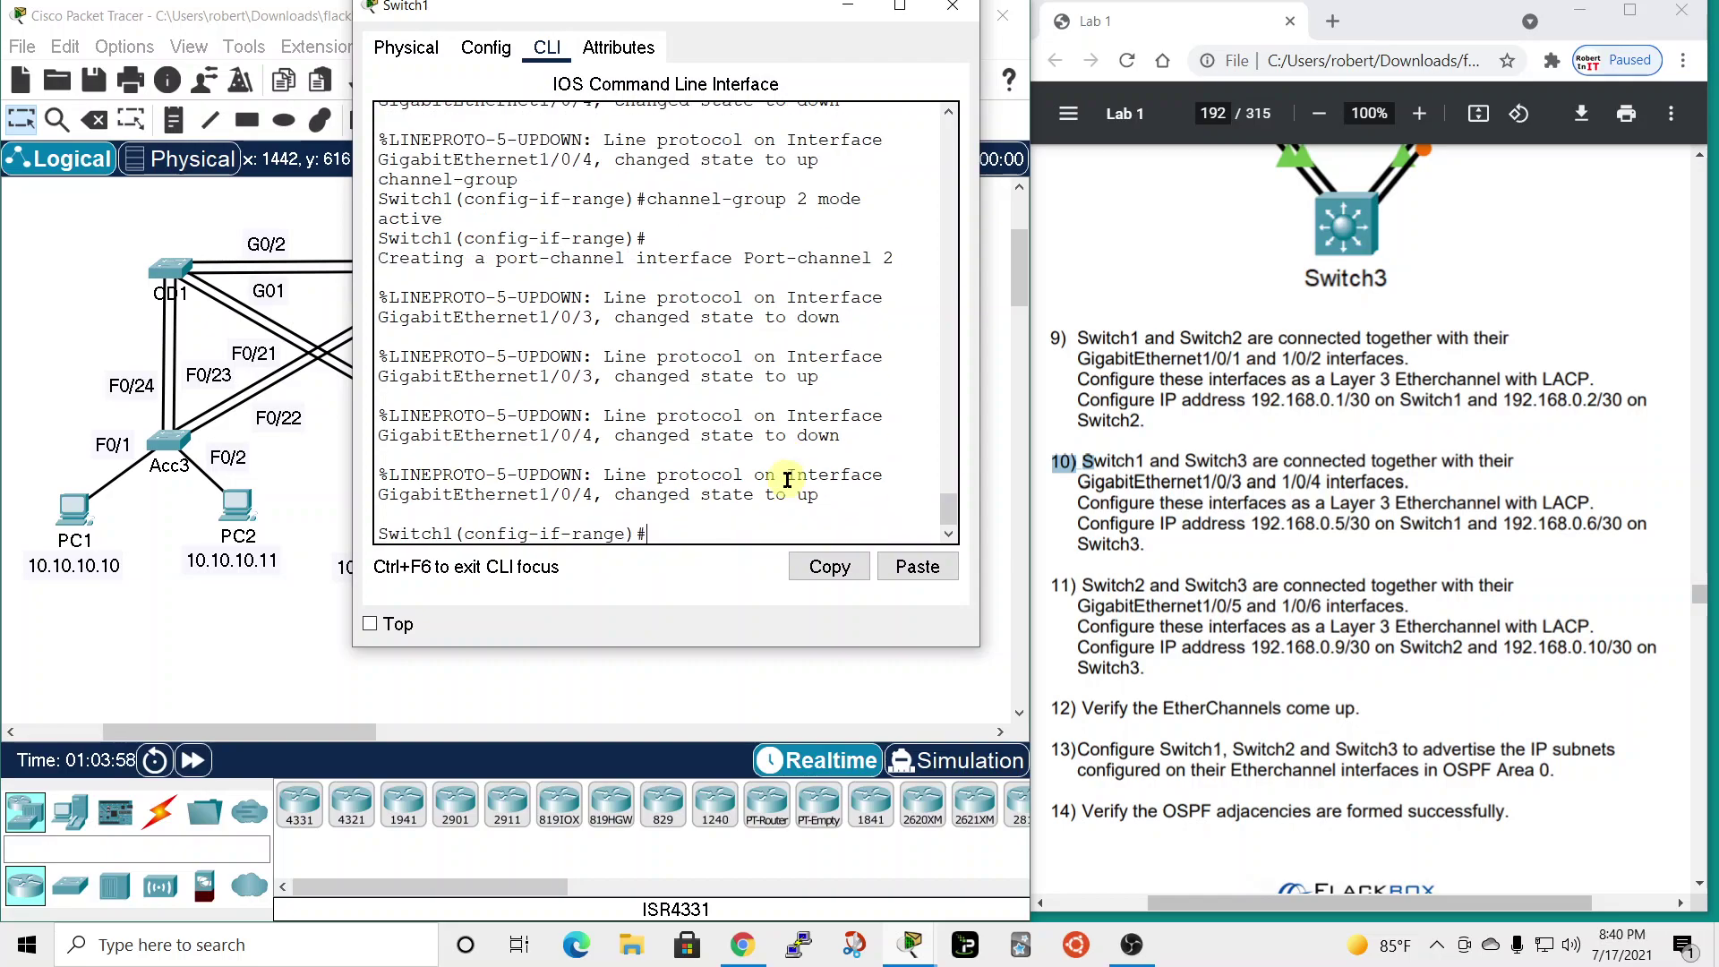
pyautogui.write('exit')
pyautogui.press('Return')
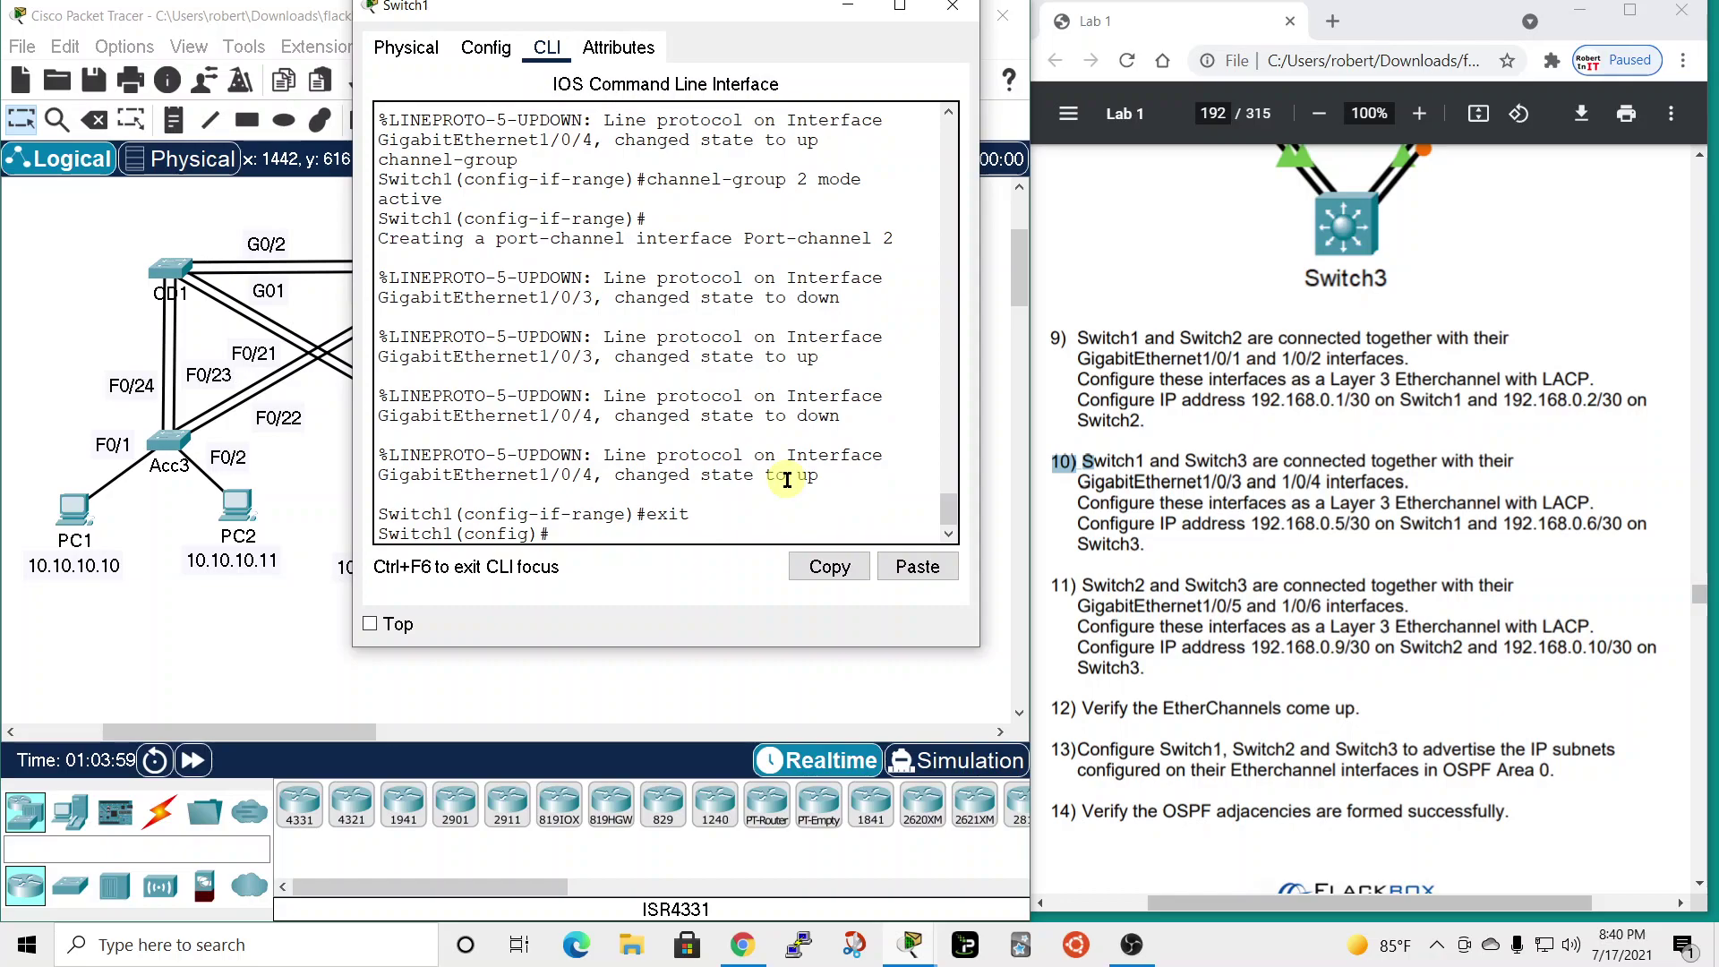
# - Enter interface configuration for port-channel 2 on Switch1
pyautogui.write('int')
pyautogui.press('Tab')
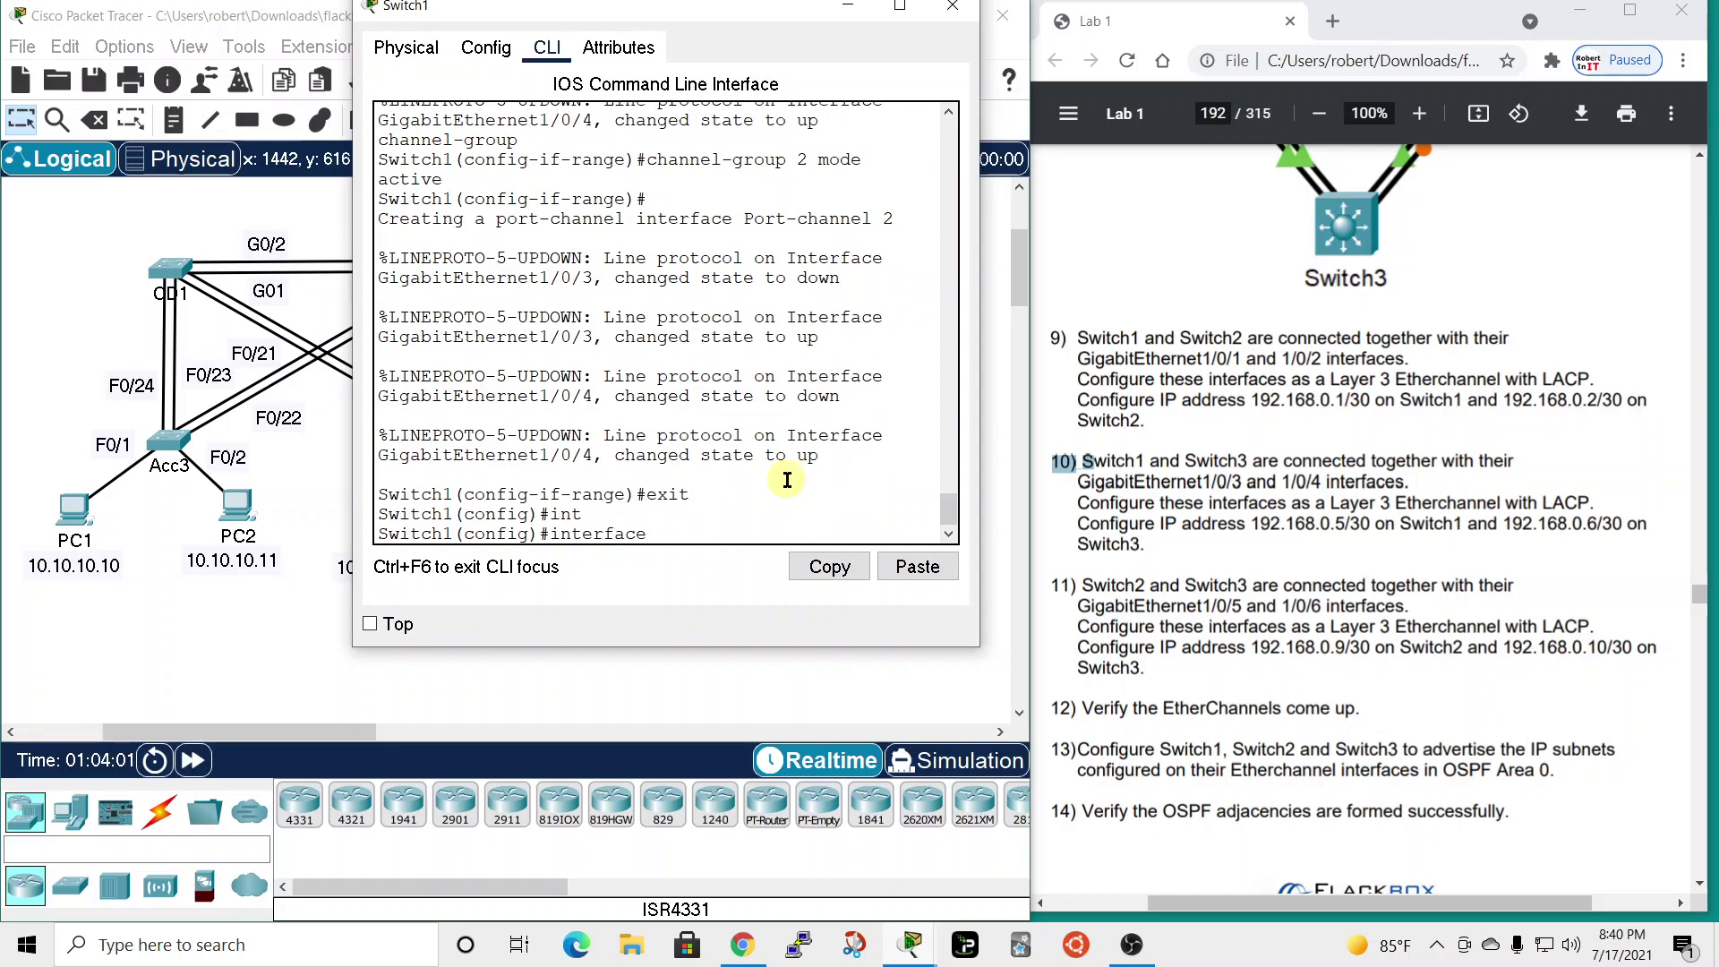
pyautogui.write('port')
pyautogui.press('Tab')
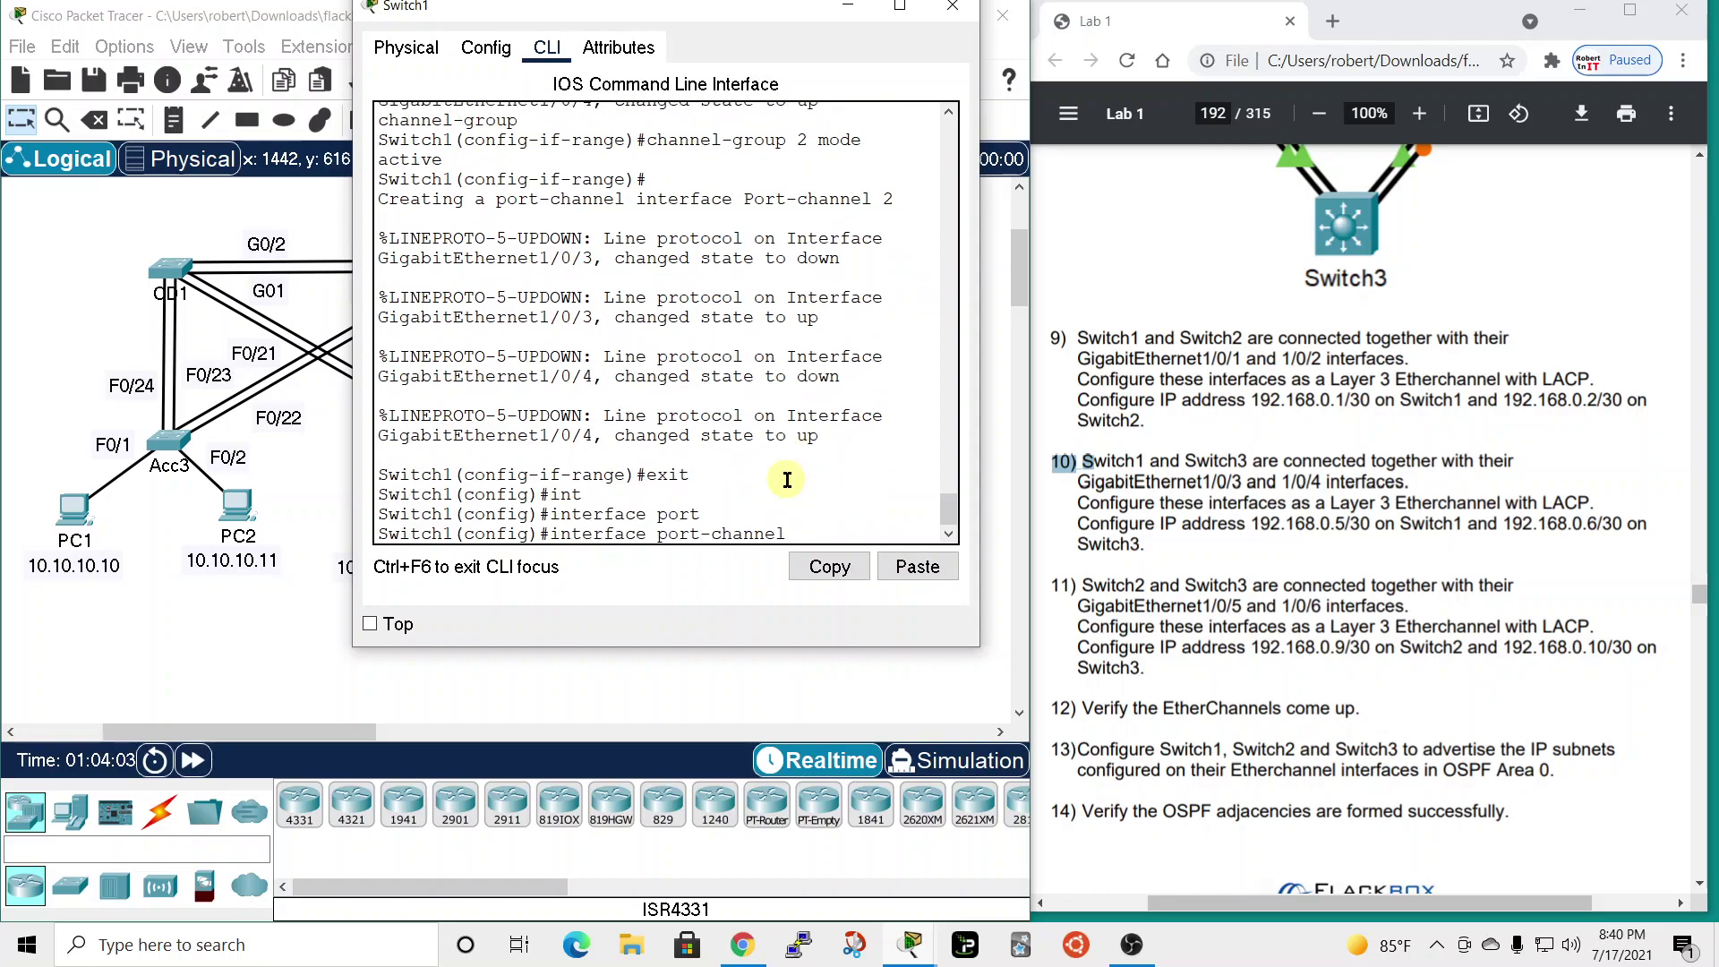
pyautogui.write('2')
pyautogui.press('Return')
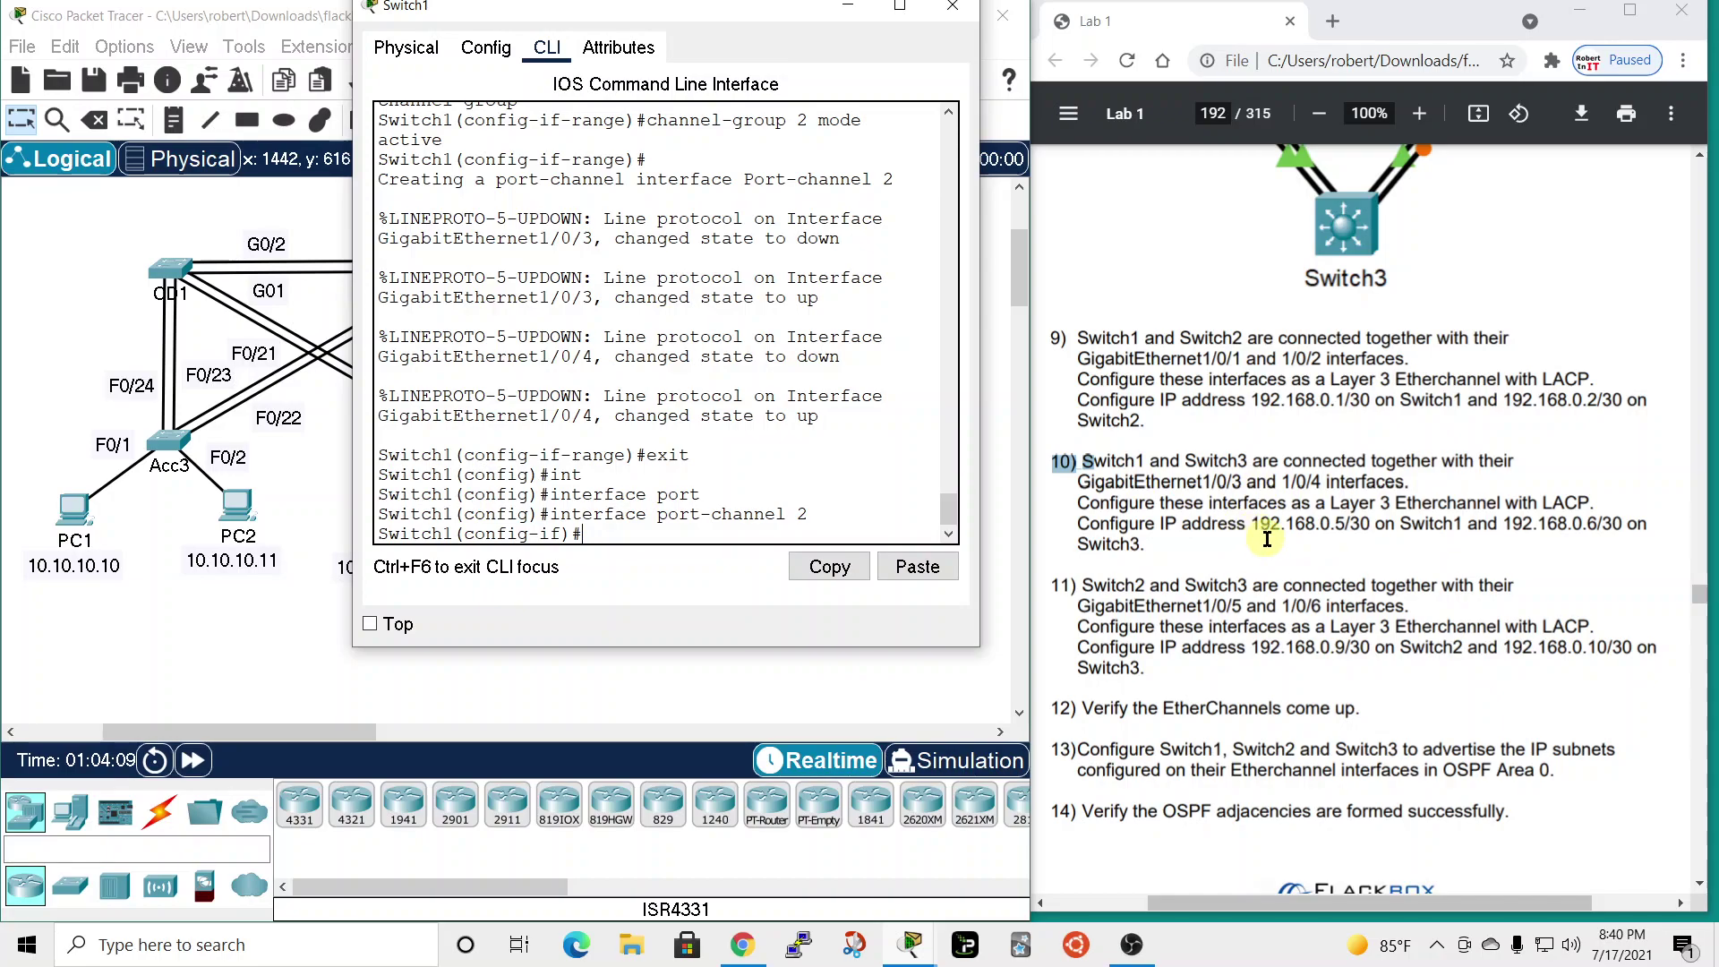
# - Assign 192.168.0.5 with mask 255.255.255.252 to Switch1's port-channel 2, enable it with no shut, and close the Switch1 window
pyautogui.write('ip')
pyautogui.press('Tab')
pyautogui.write('a')
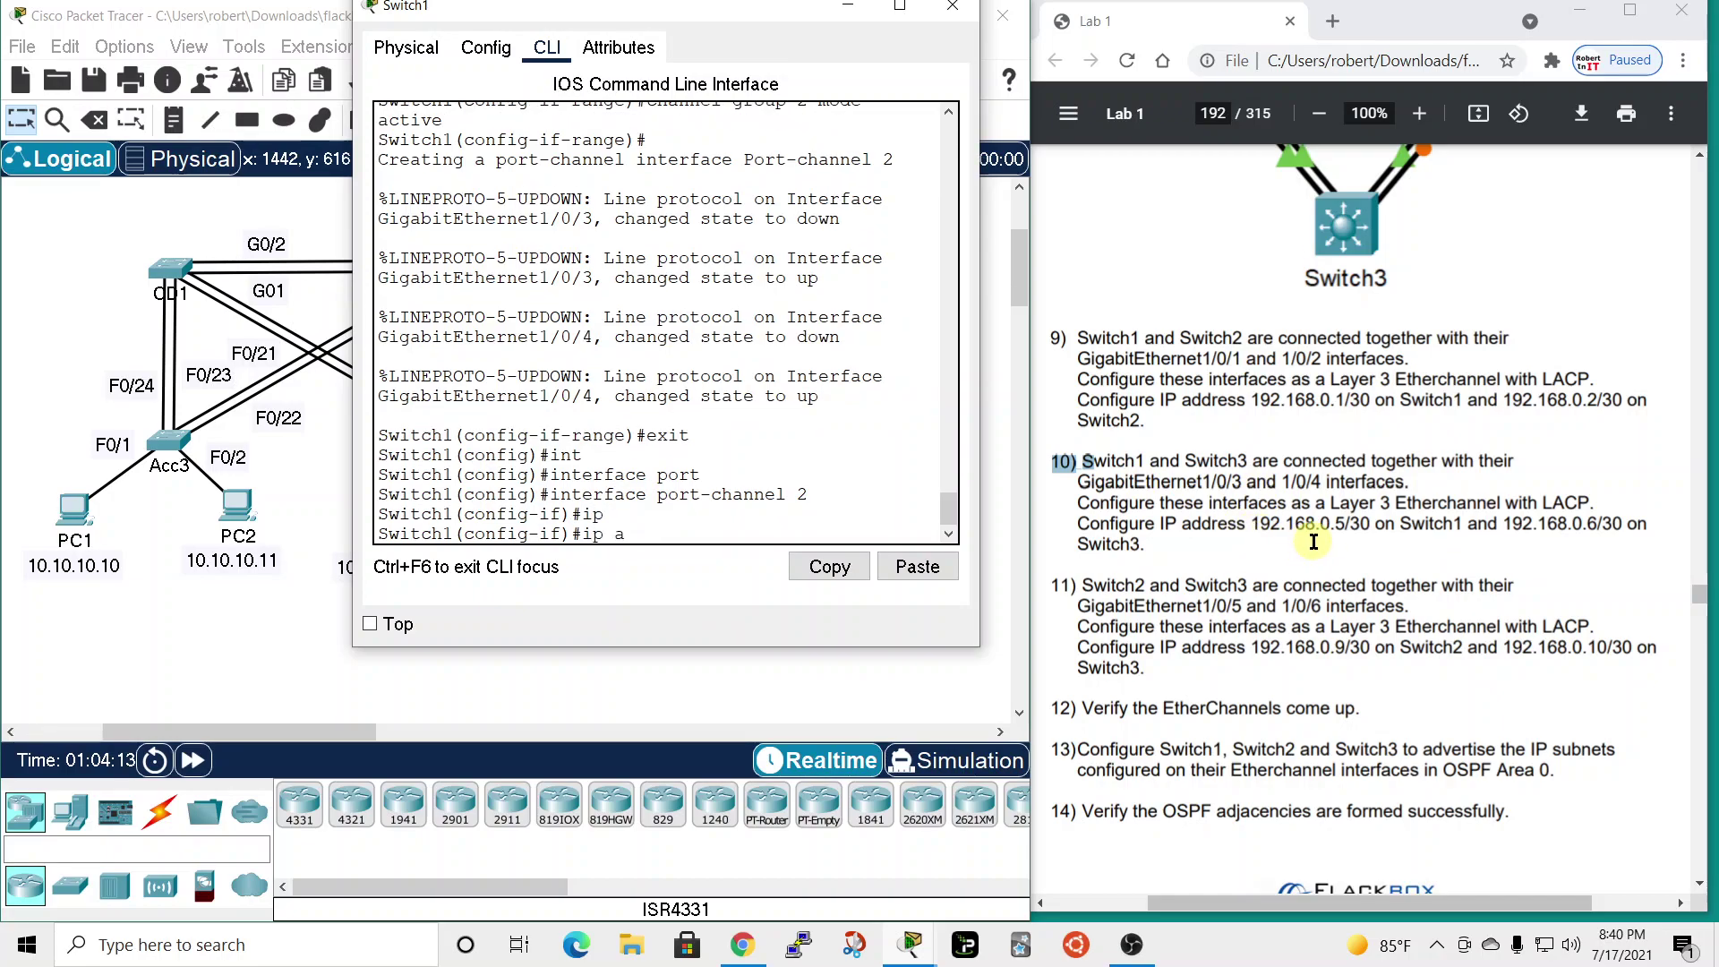
pyautogui.write('dd')
pyautogui.press('Tab')
pyautogui.write('192.168.')
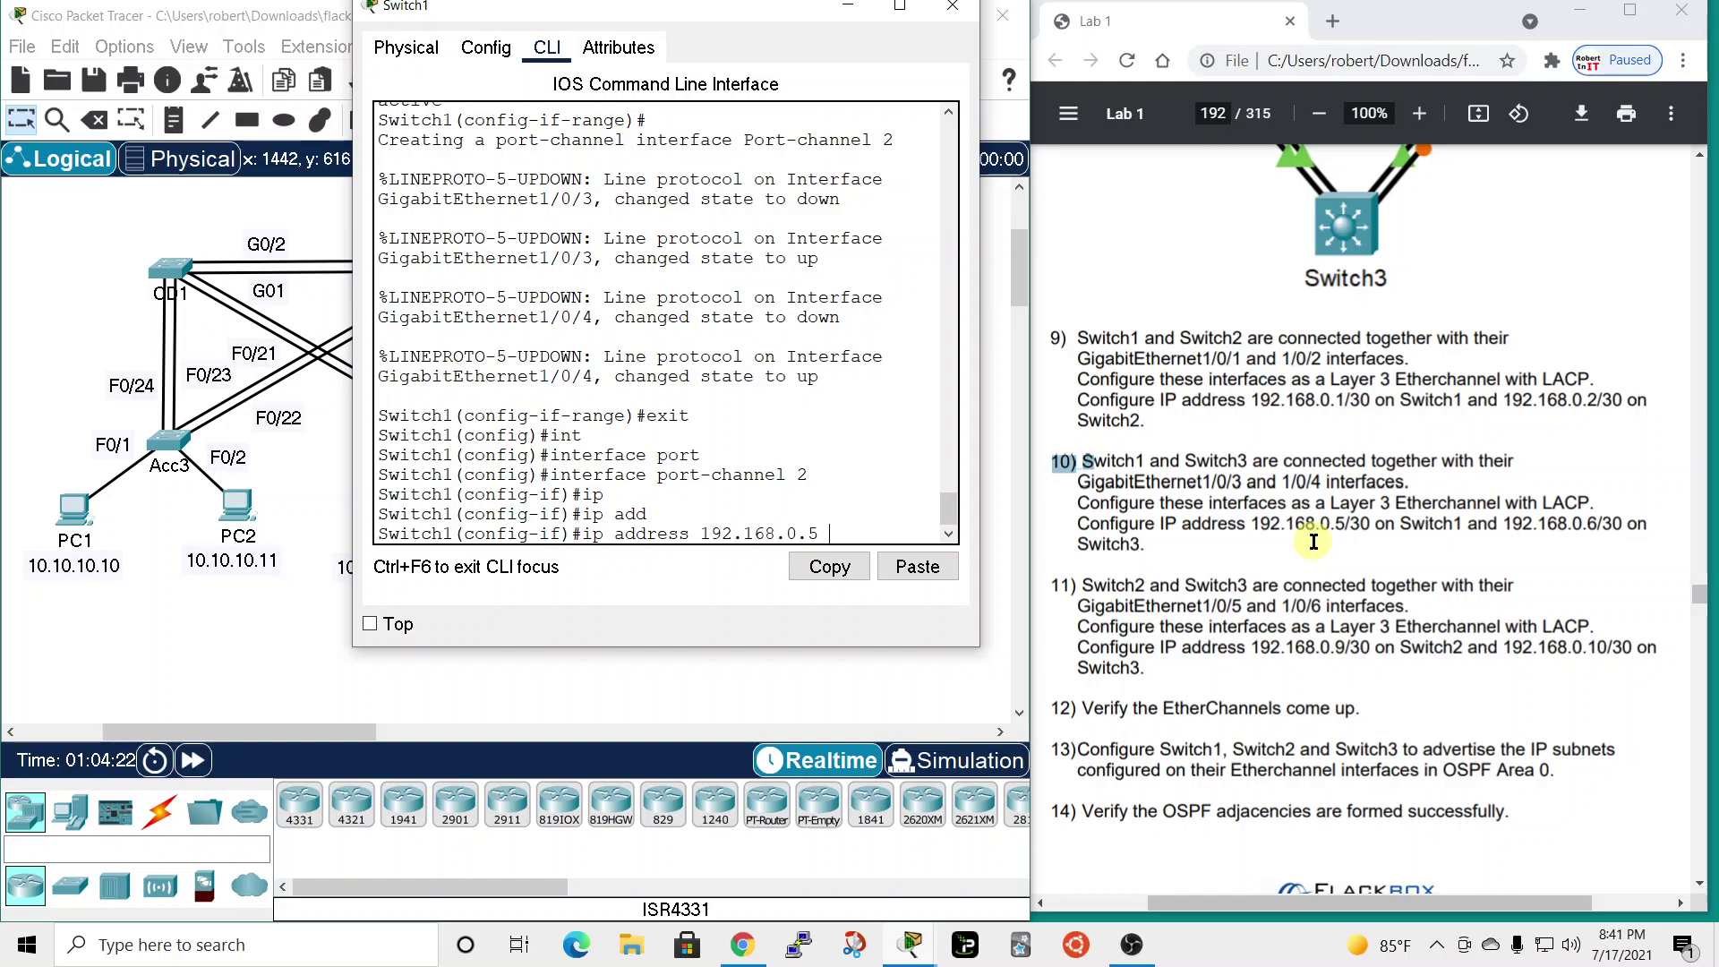
pyautogui.write('0.5 255.255.255.')
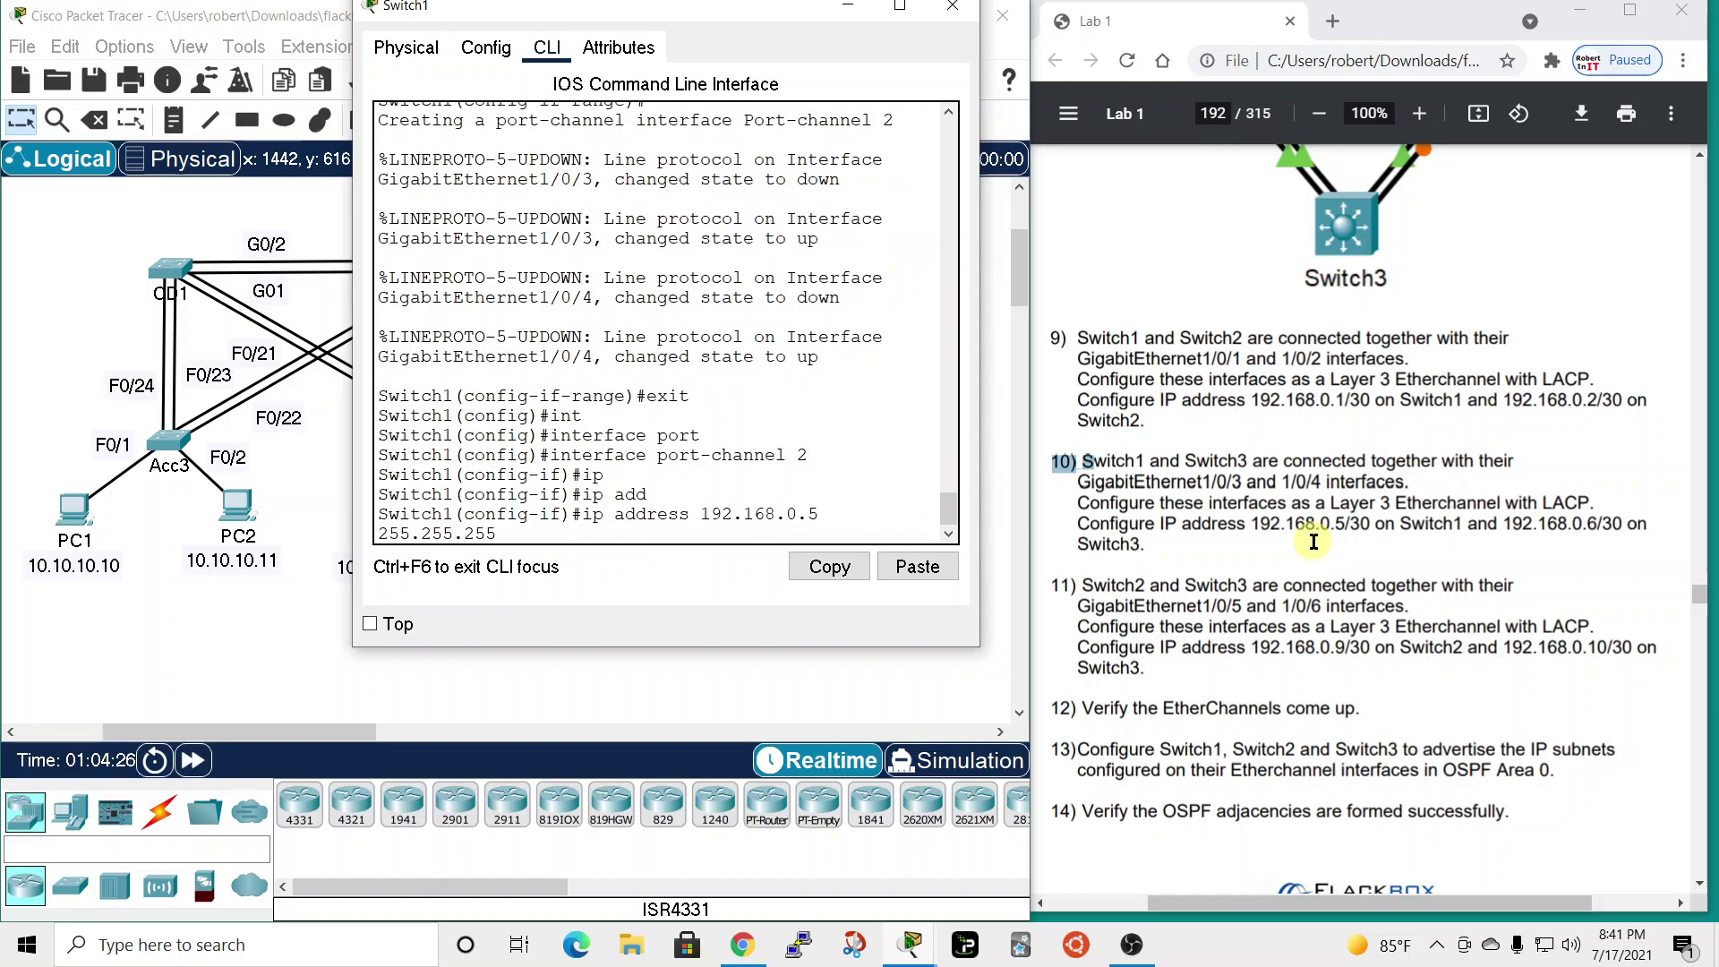
pyautogui.write('252')
pyautogui.press('Return')
pyautogui.write('no shut')
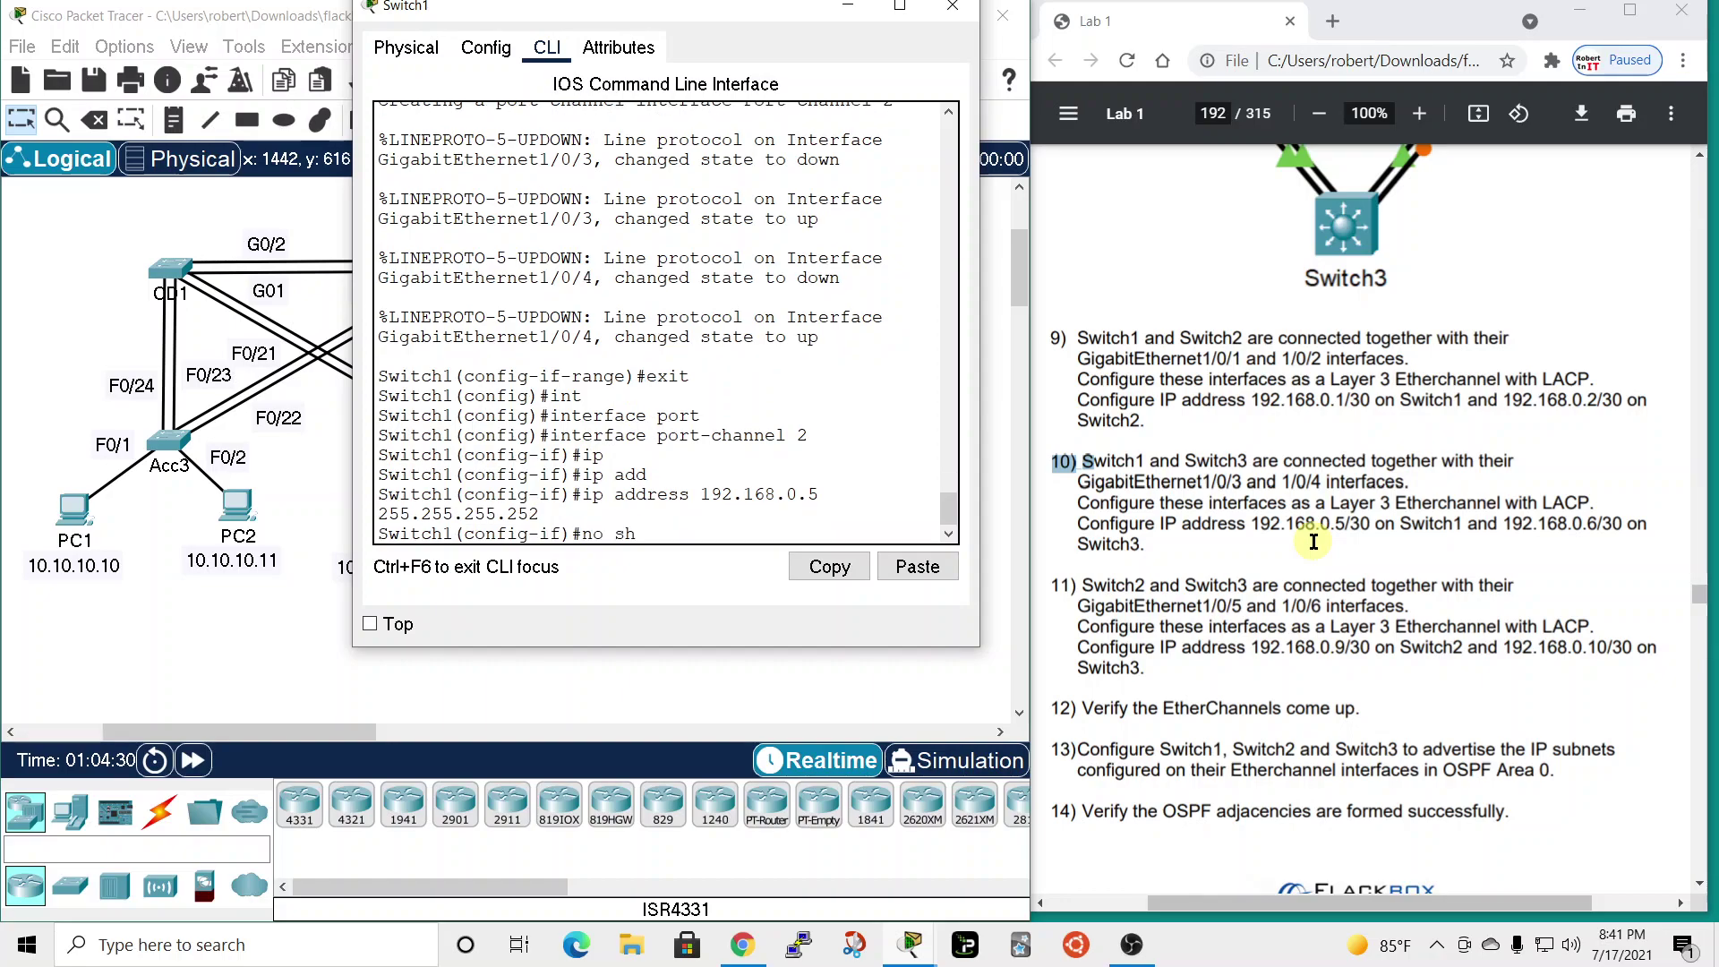
pyautogui.press('Return')
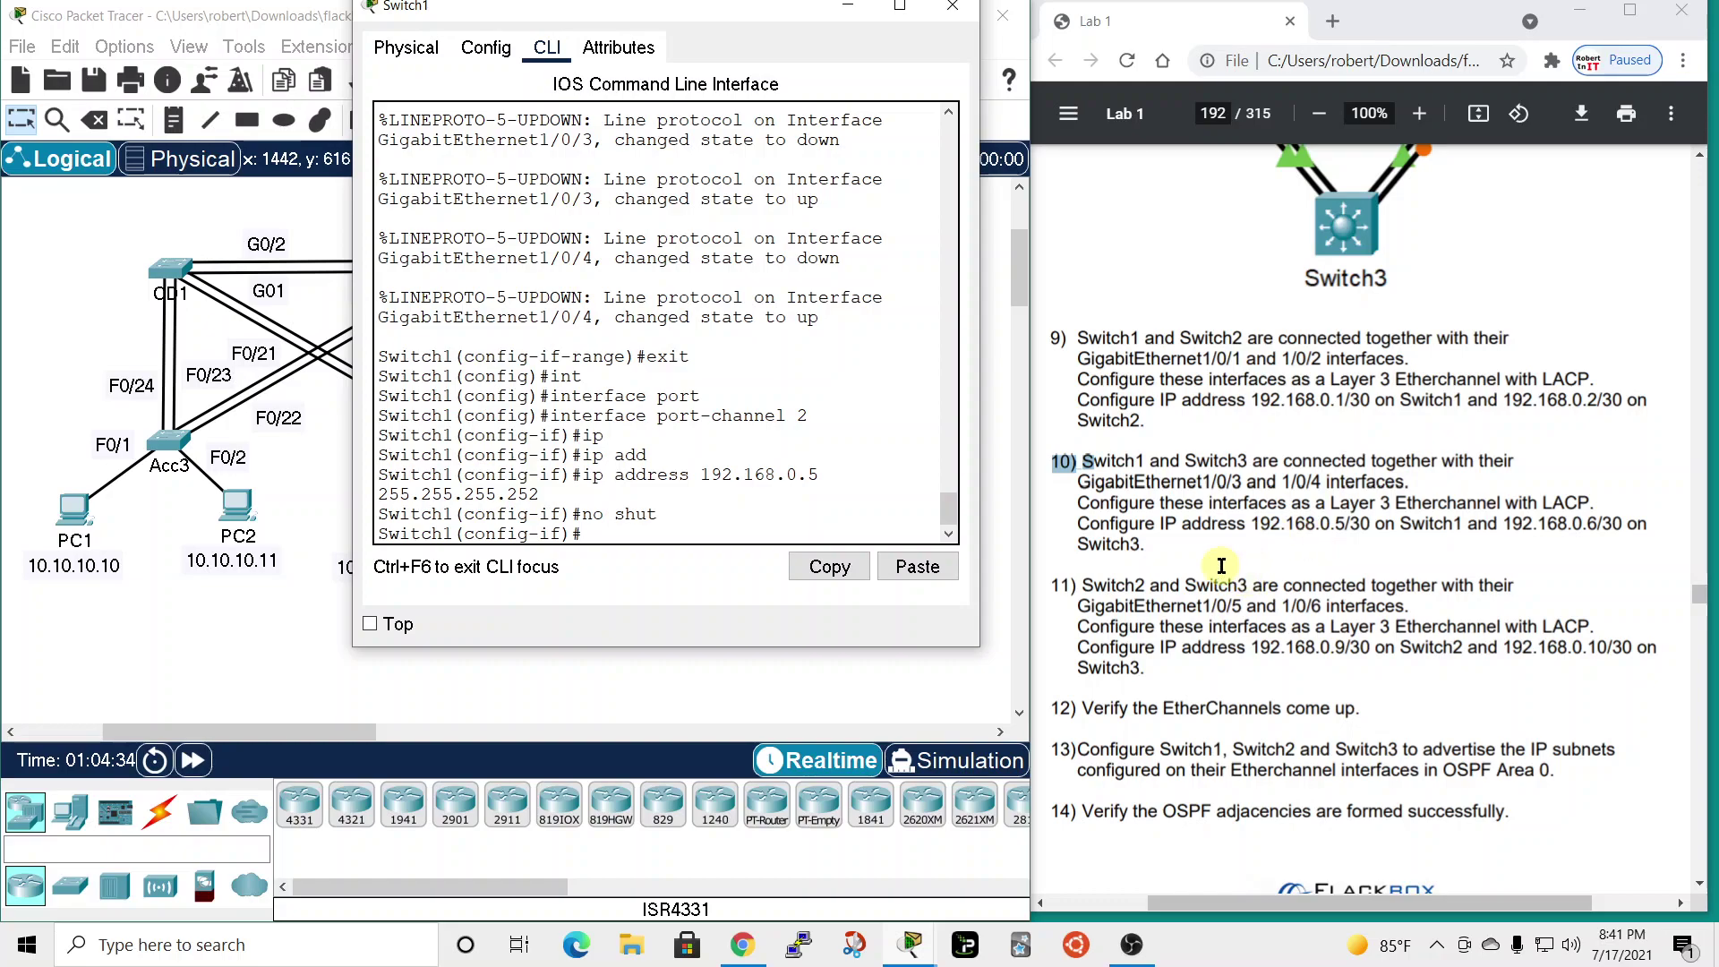
pyautogui.click(955, 10)
# - Open Switch3's command line interface and bring up its user prompt
pyautogui.doubleClick(1246, 462)
pyautogui.click(794, 439)
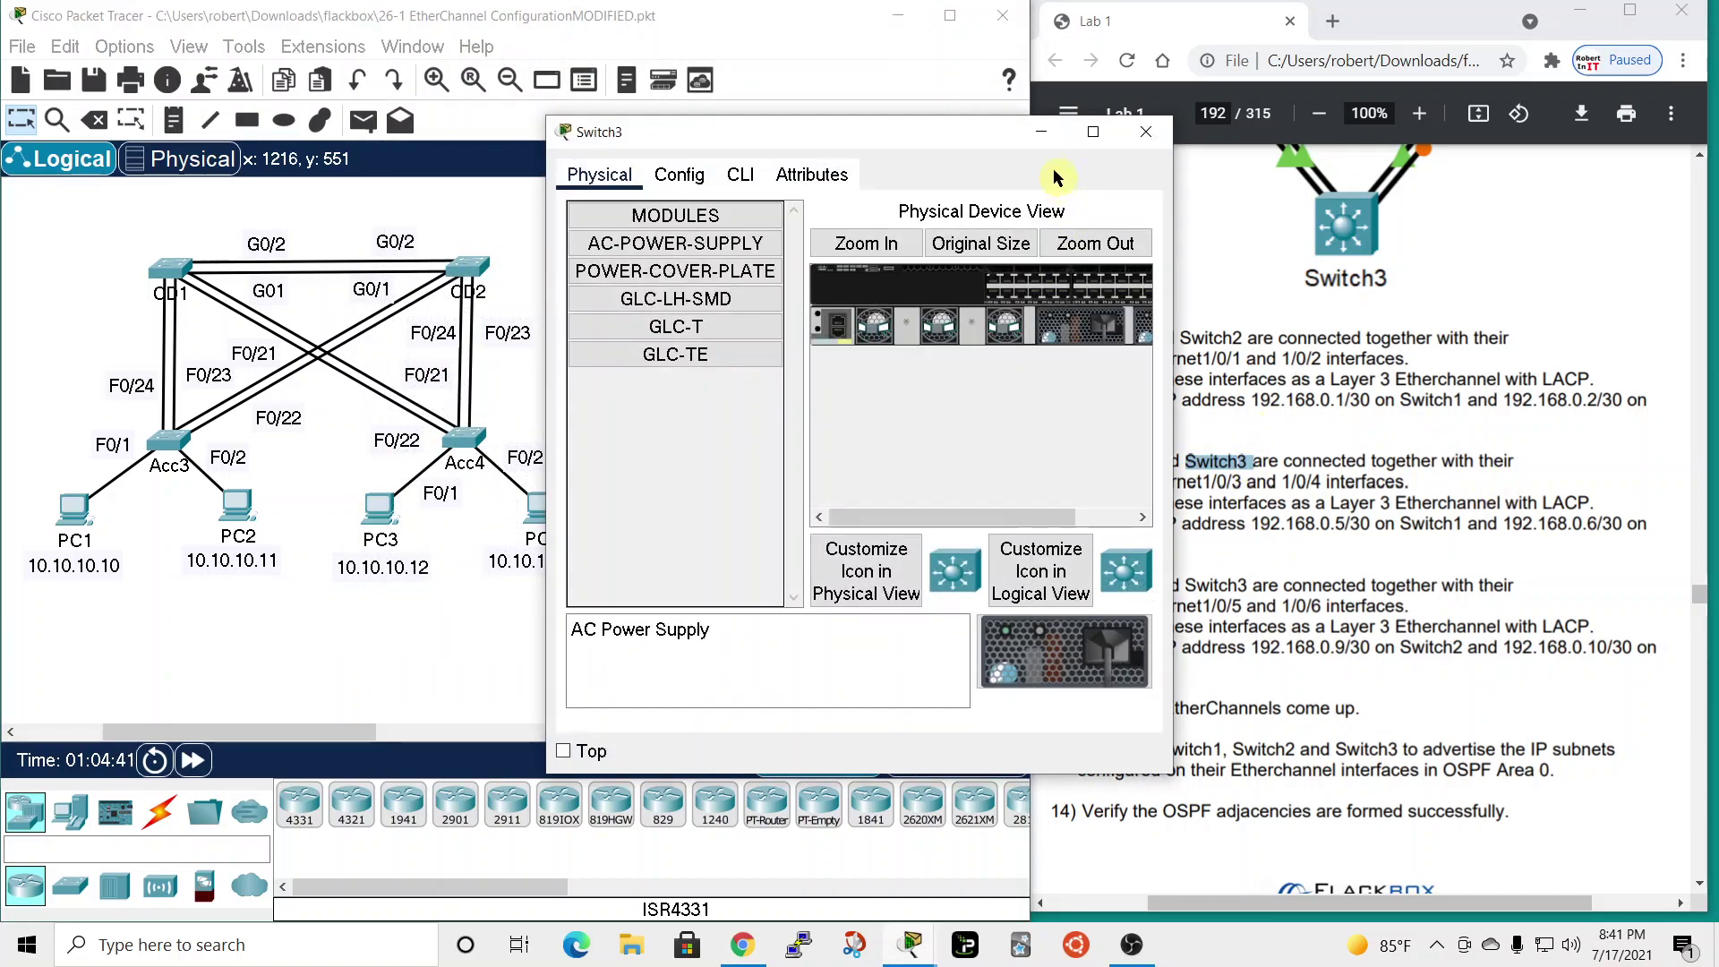
pyautogui.click(641, 139)
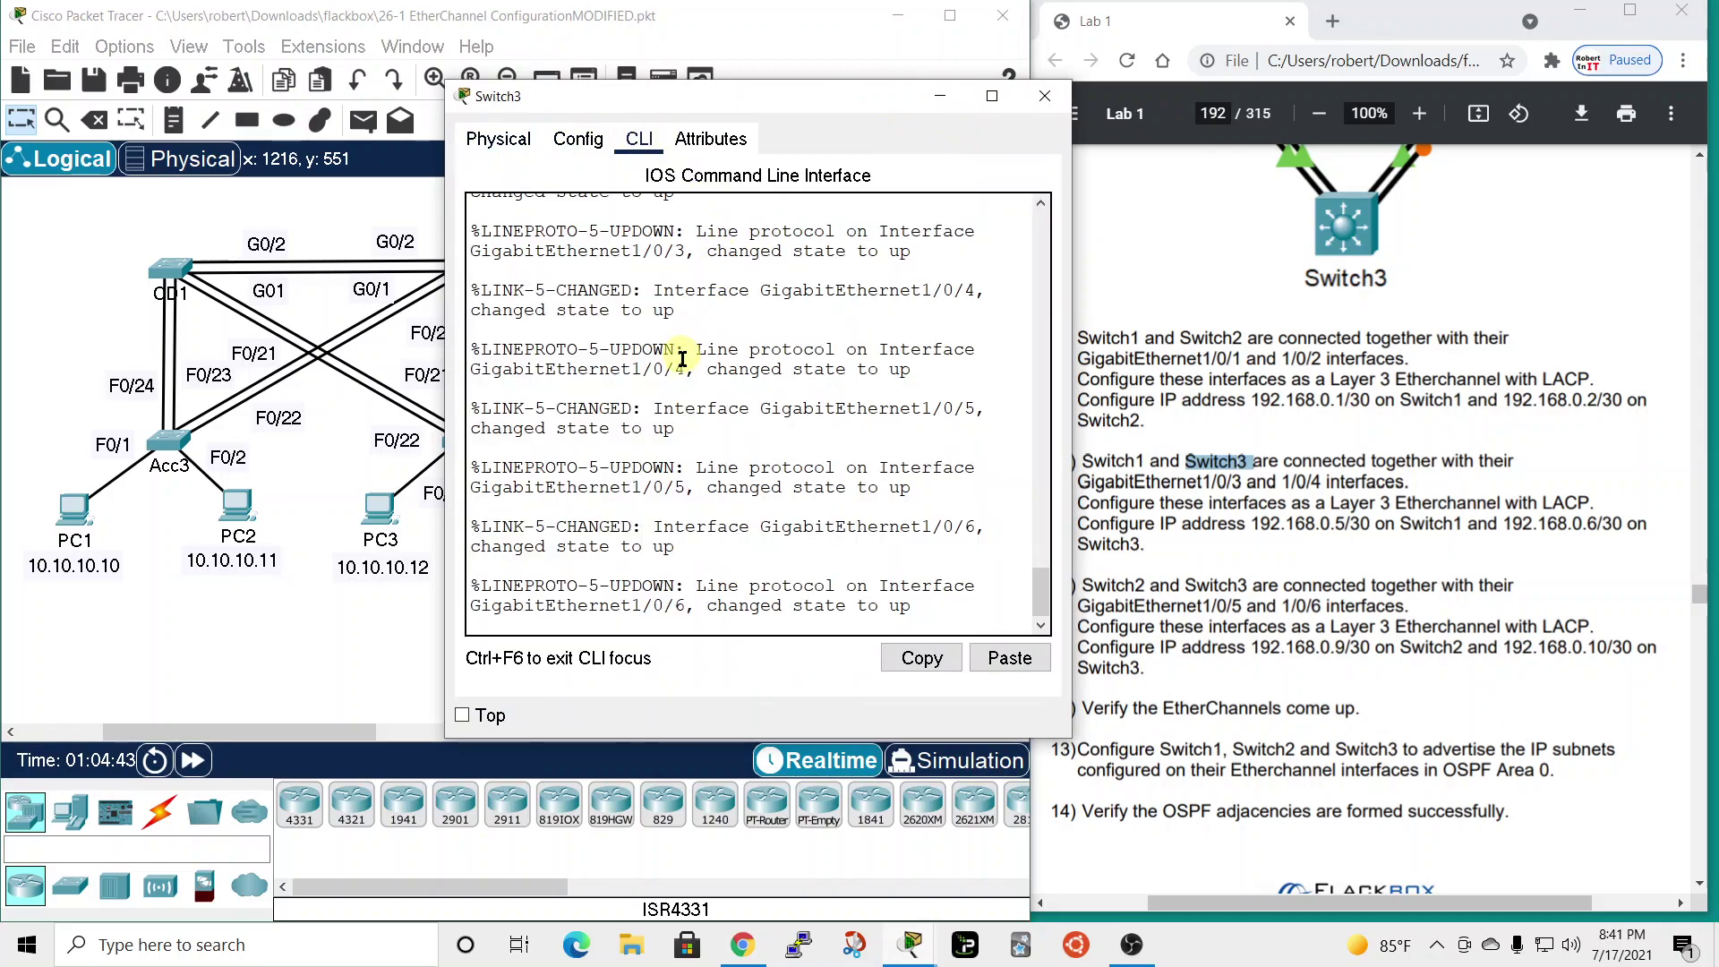
pyautogui.press('Return')
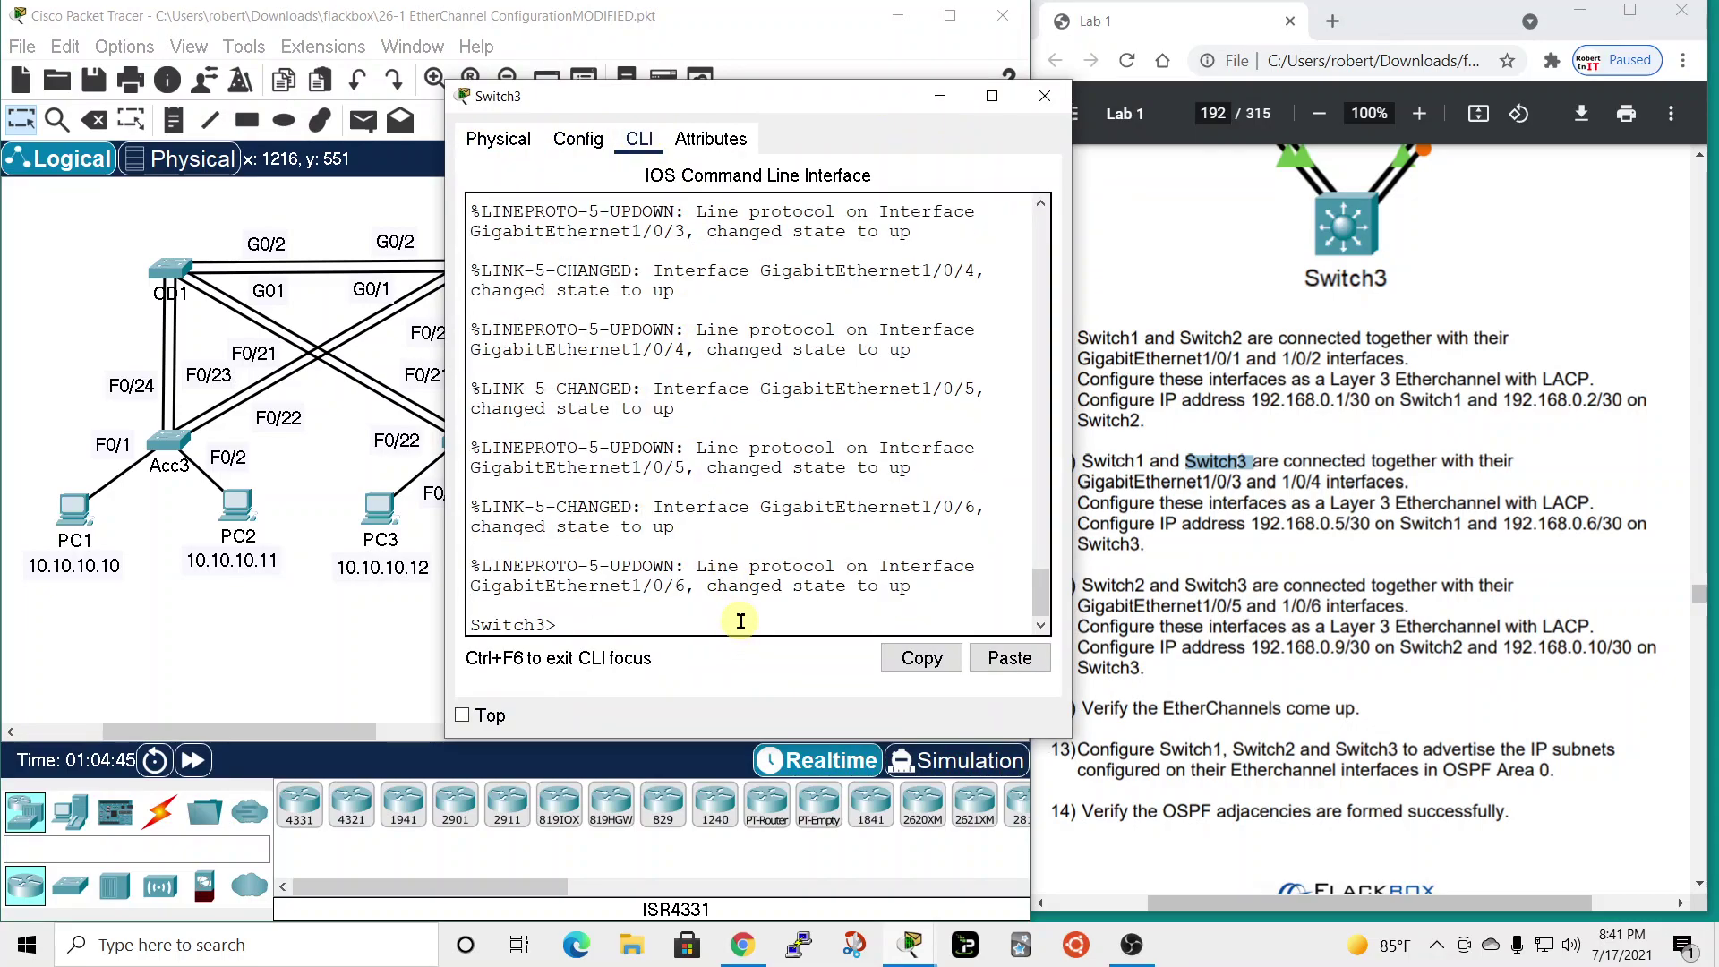
pyautogui.write('eb')
pyautogui.press('Return')
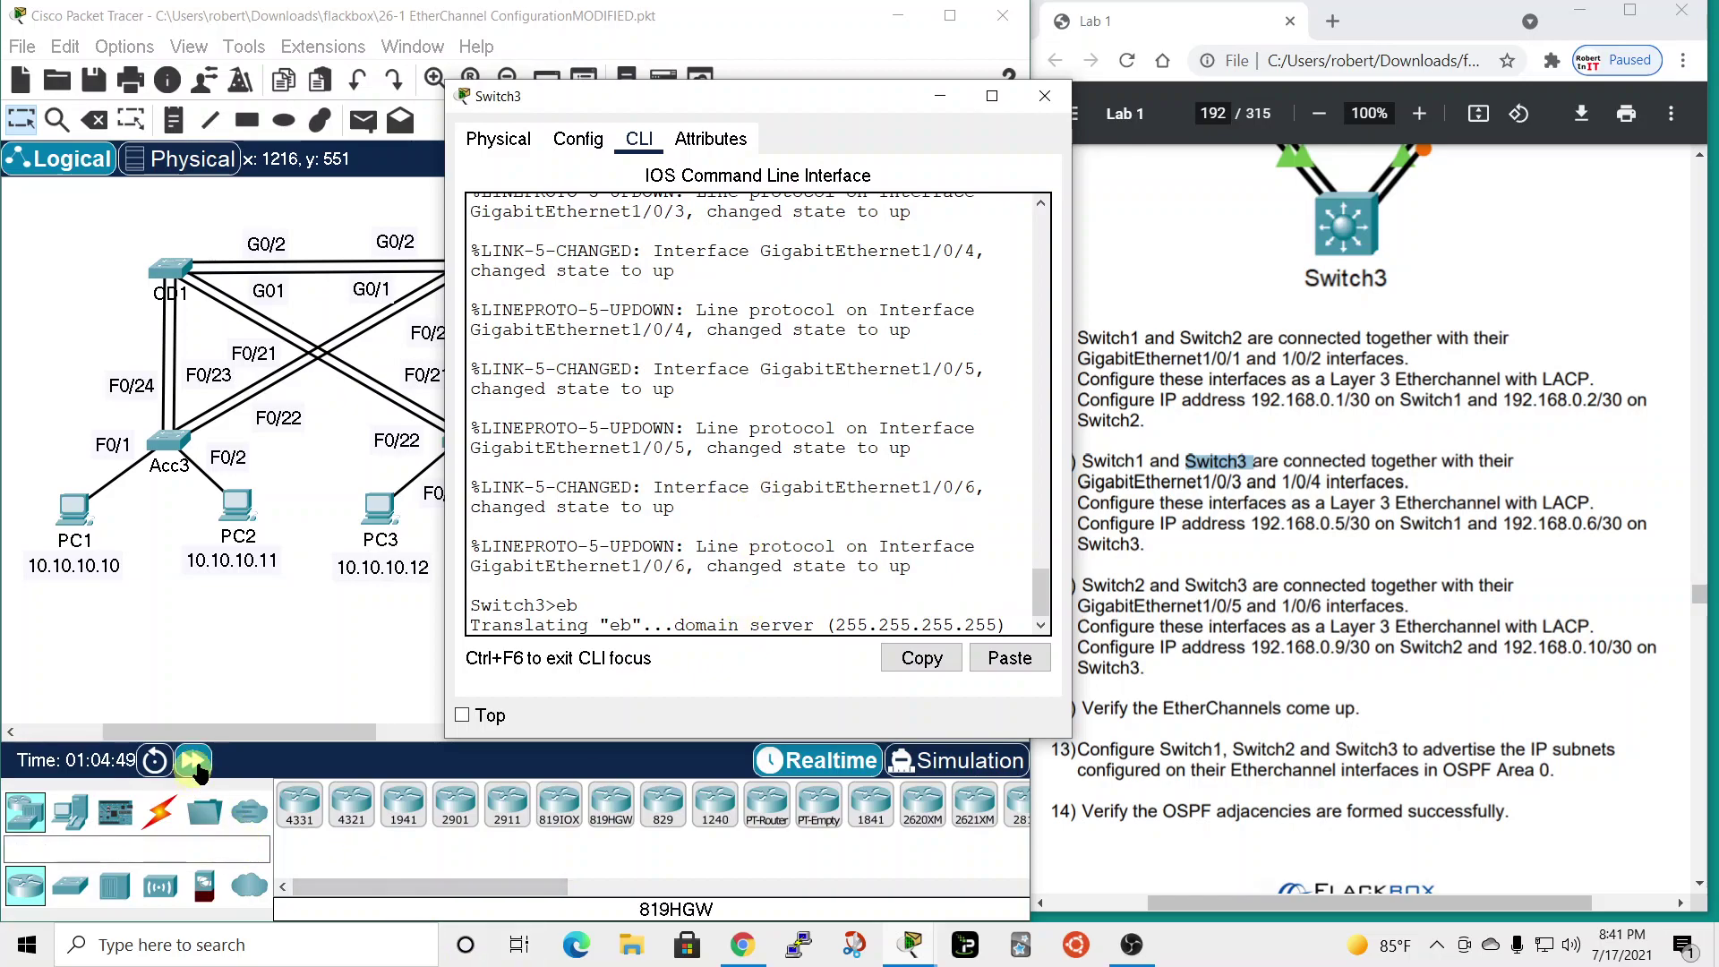
pyautogui.click(192, 760)
pyautogui.click(1062, 419)
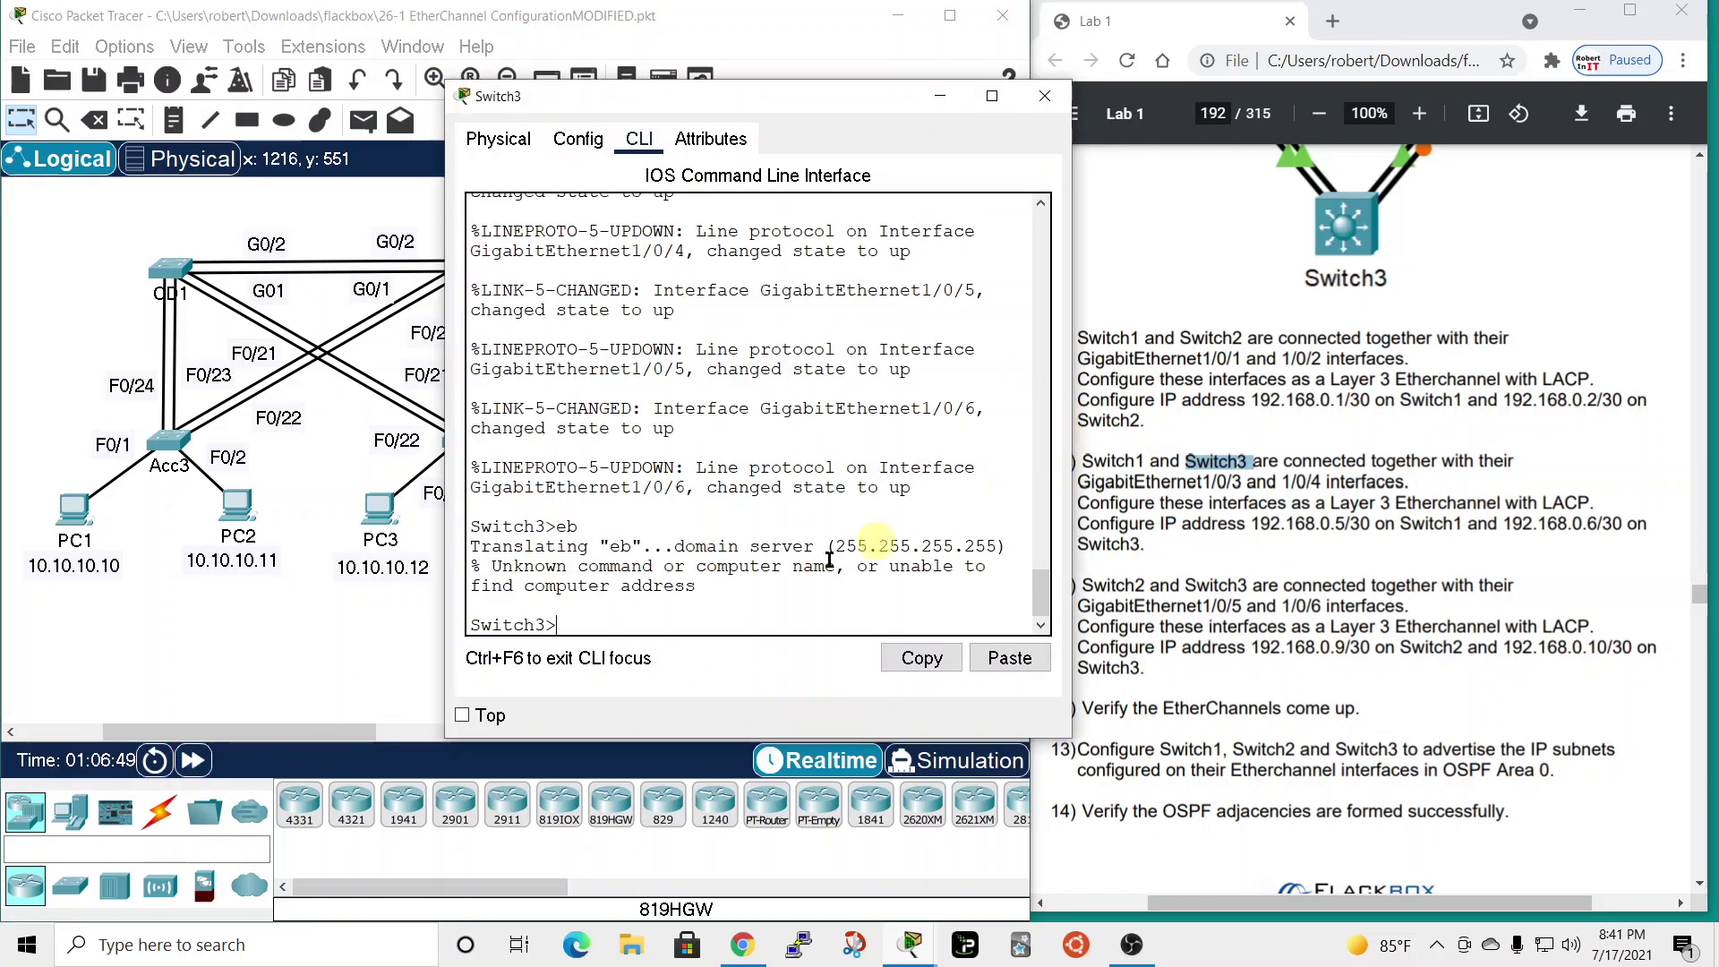
# - Enable privileged mode on Switch3 and enter global configuration mode
pyautogui.write('en')
pyautogui.press('Return')
pyautogui.write('conf t')
pyautogui.press('Return')
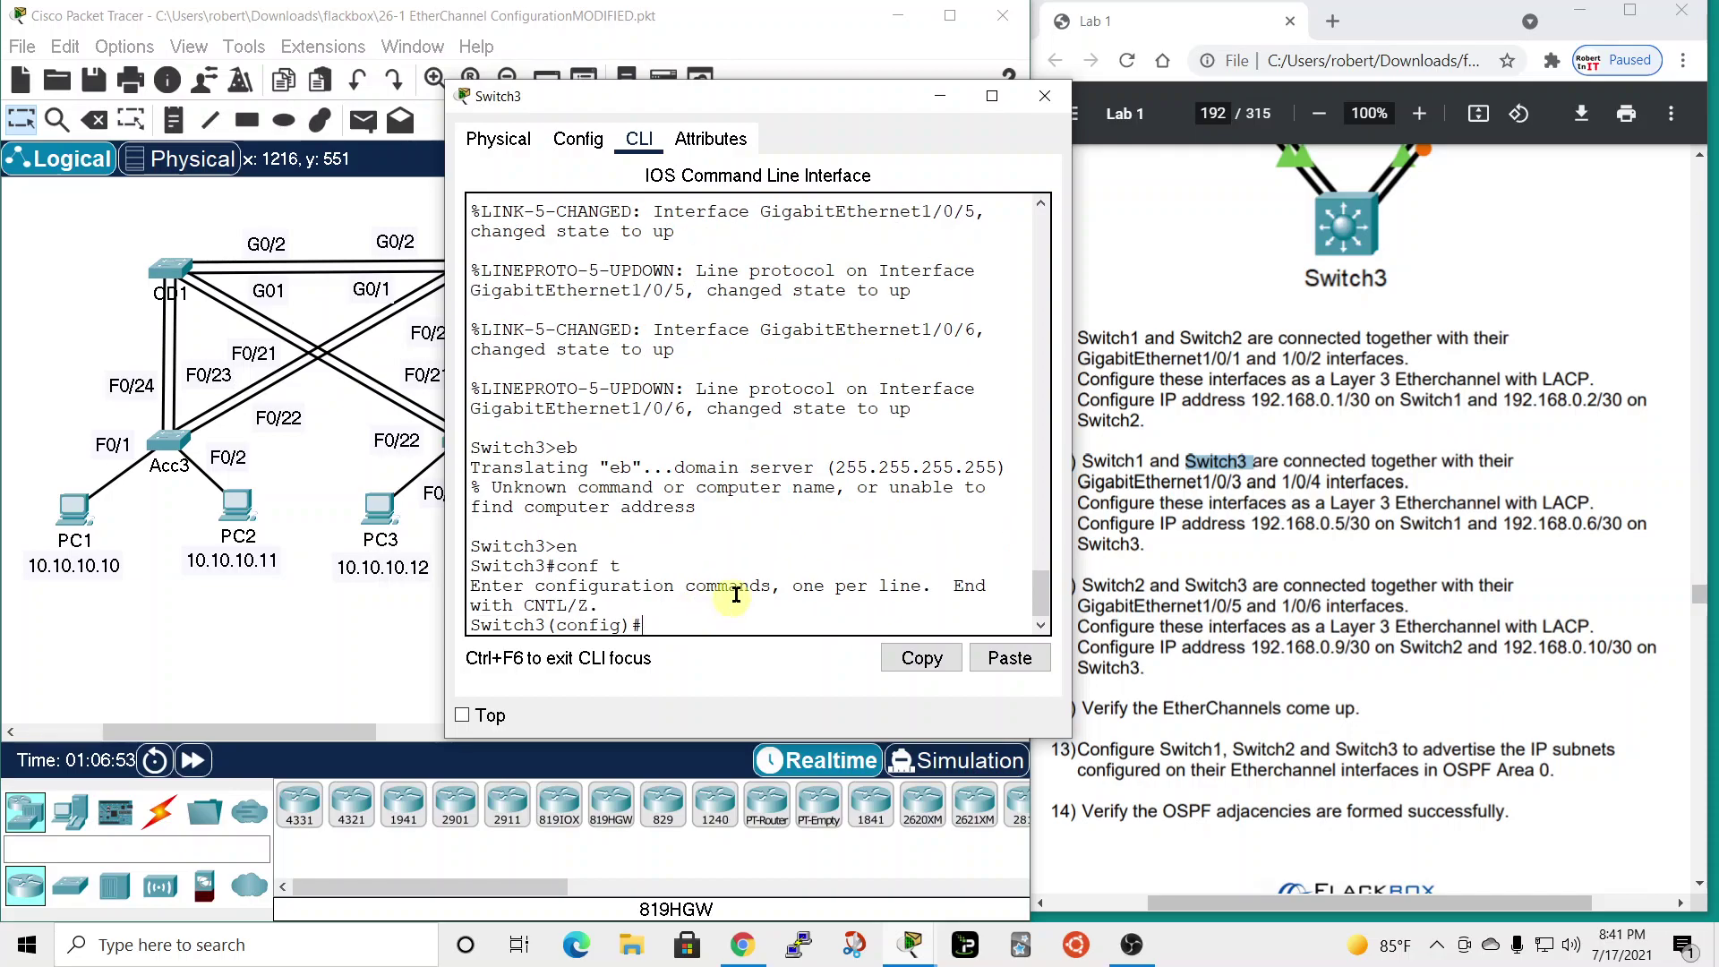
# - Enter interface range configuration for GigabitEthernet 1/0/3 - 4 on Switch3
pyautogui.write('int')
pyautogui.press('Tab')
pyautogui.write('ran')
pyautogui.press('Tab')
pyautogui.write('gig')
pyautogui.press('Tab')
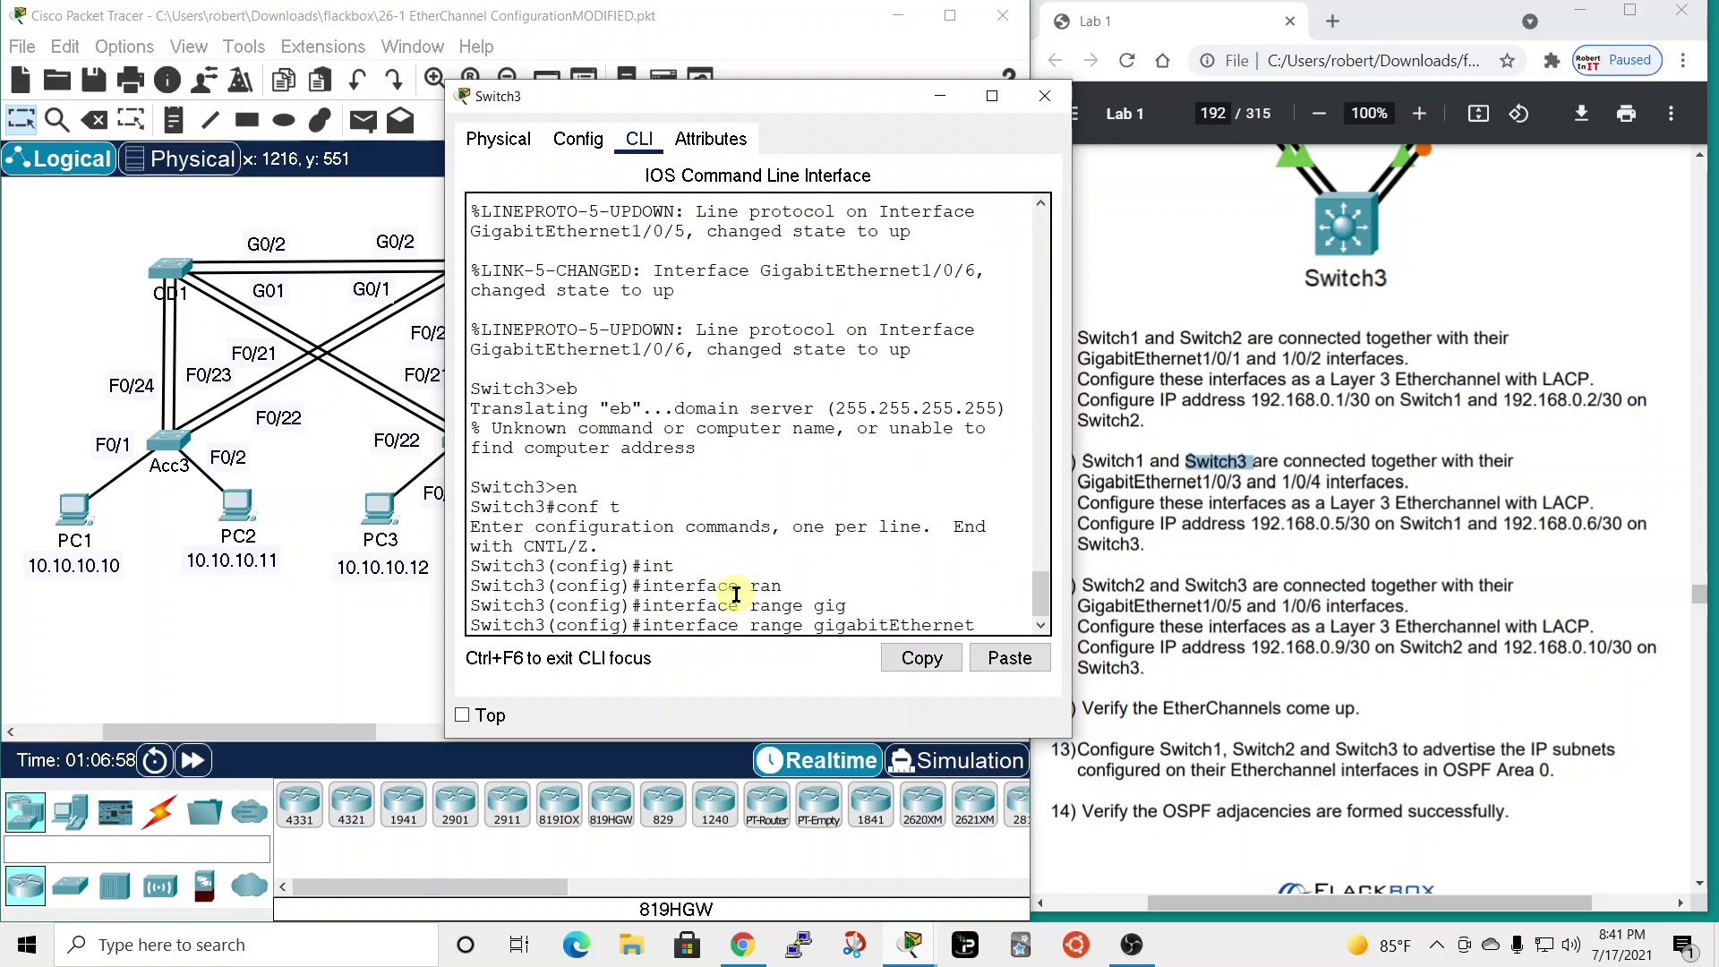
pyautogui.write('1/0/3 -')
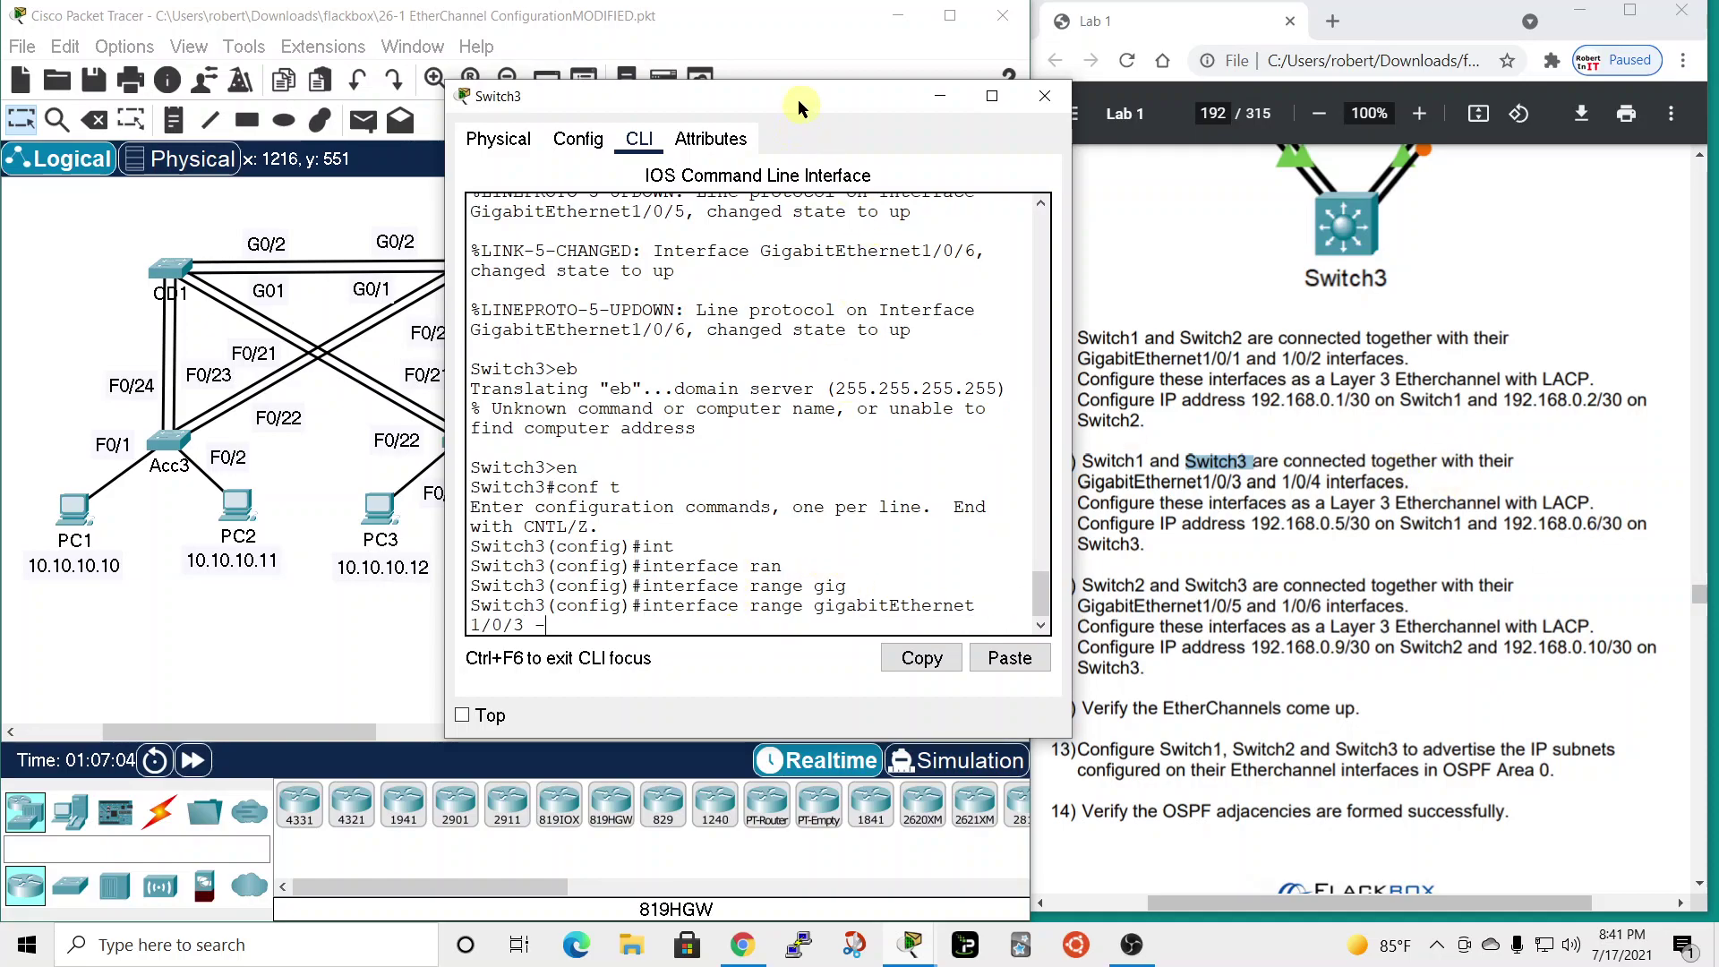
pyautogui.moveTo(802, 107); pyautogui.dragTo(755, 76)
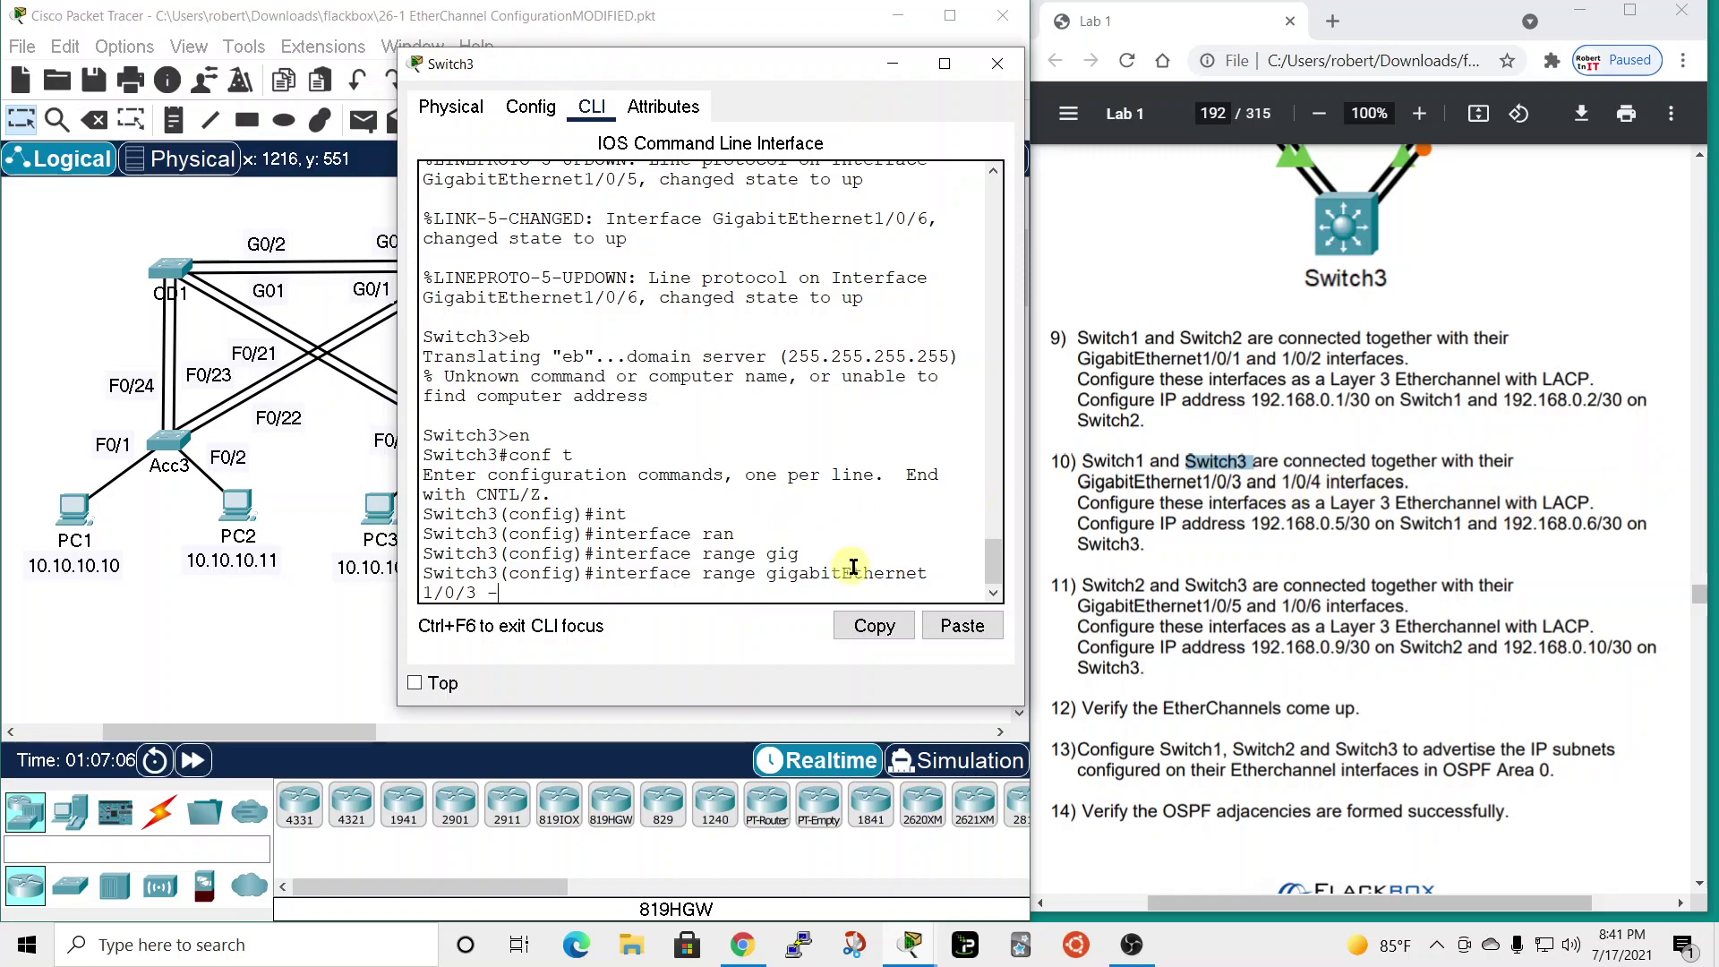
pyautogui.write('44')
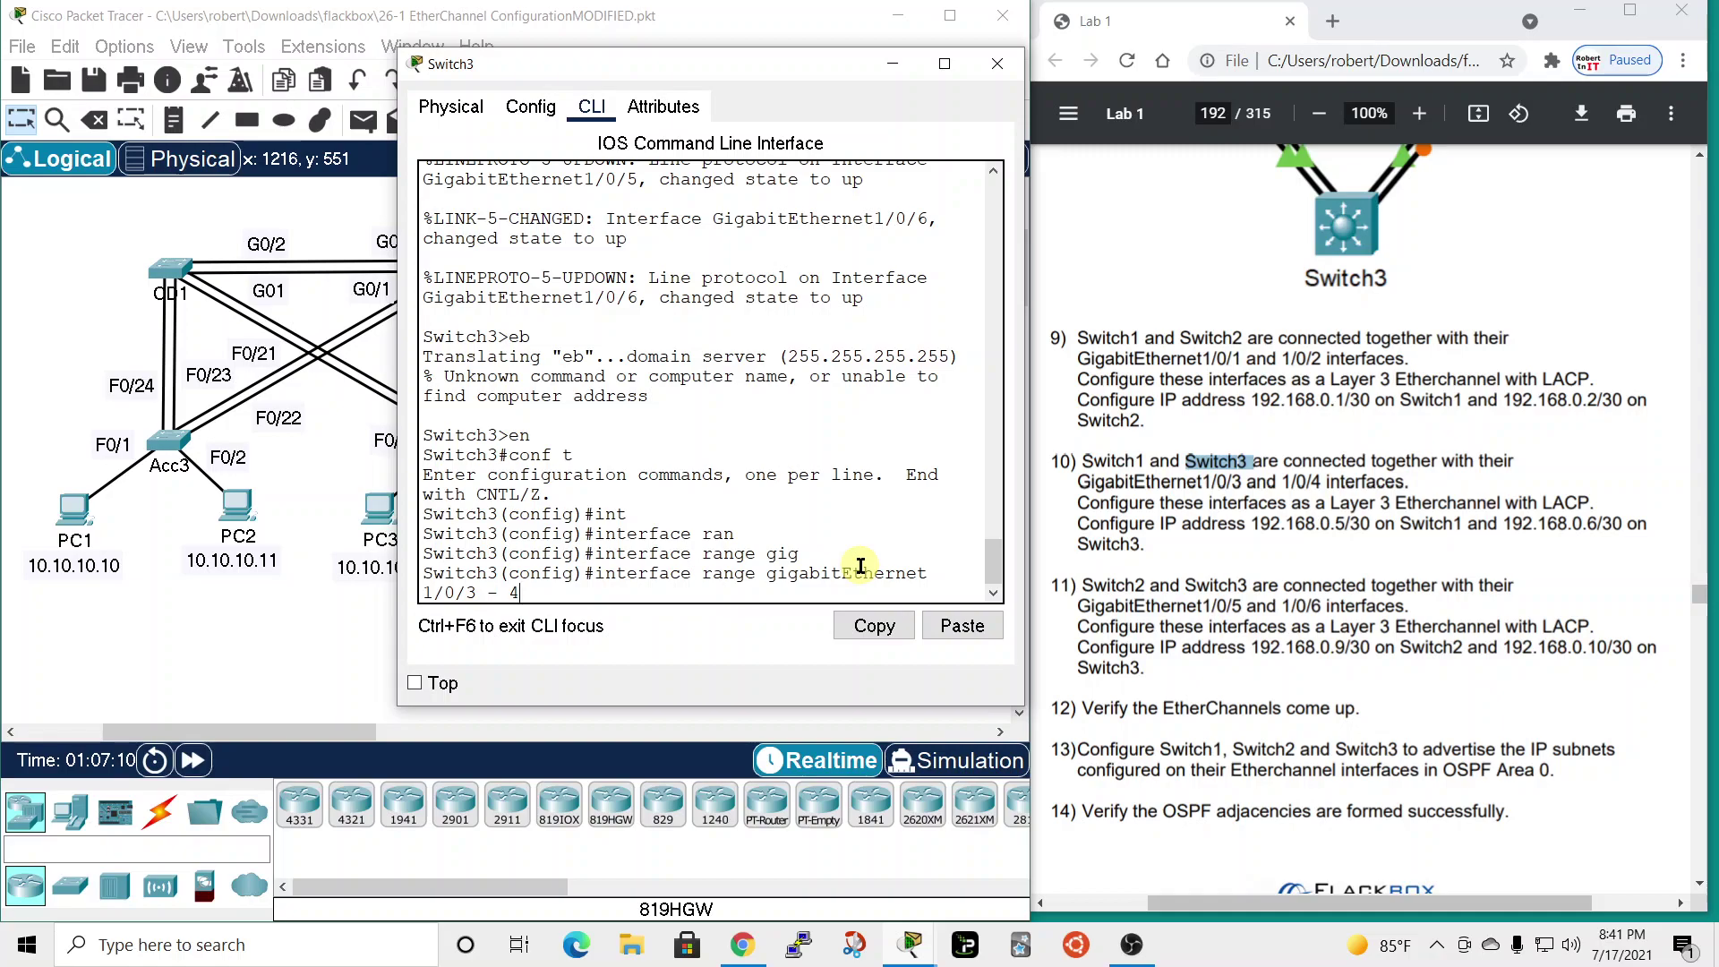
pyautogui.press('Return')
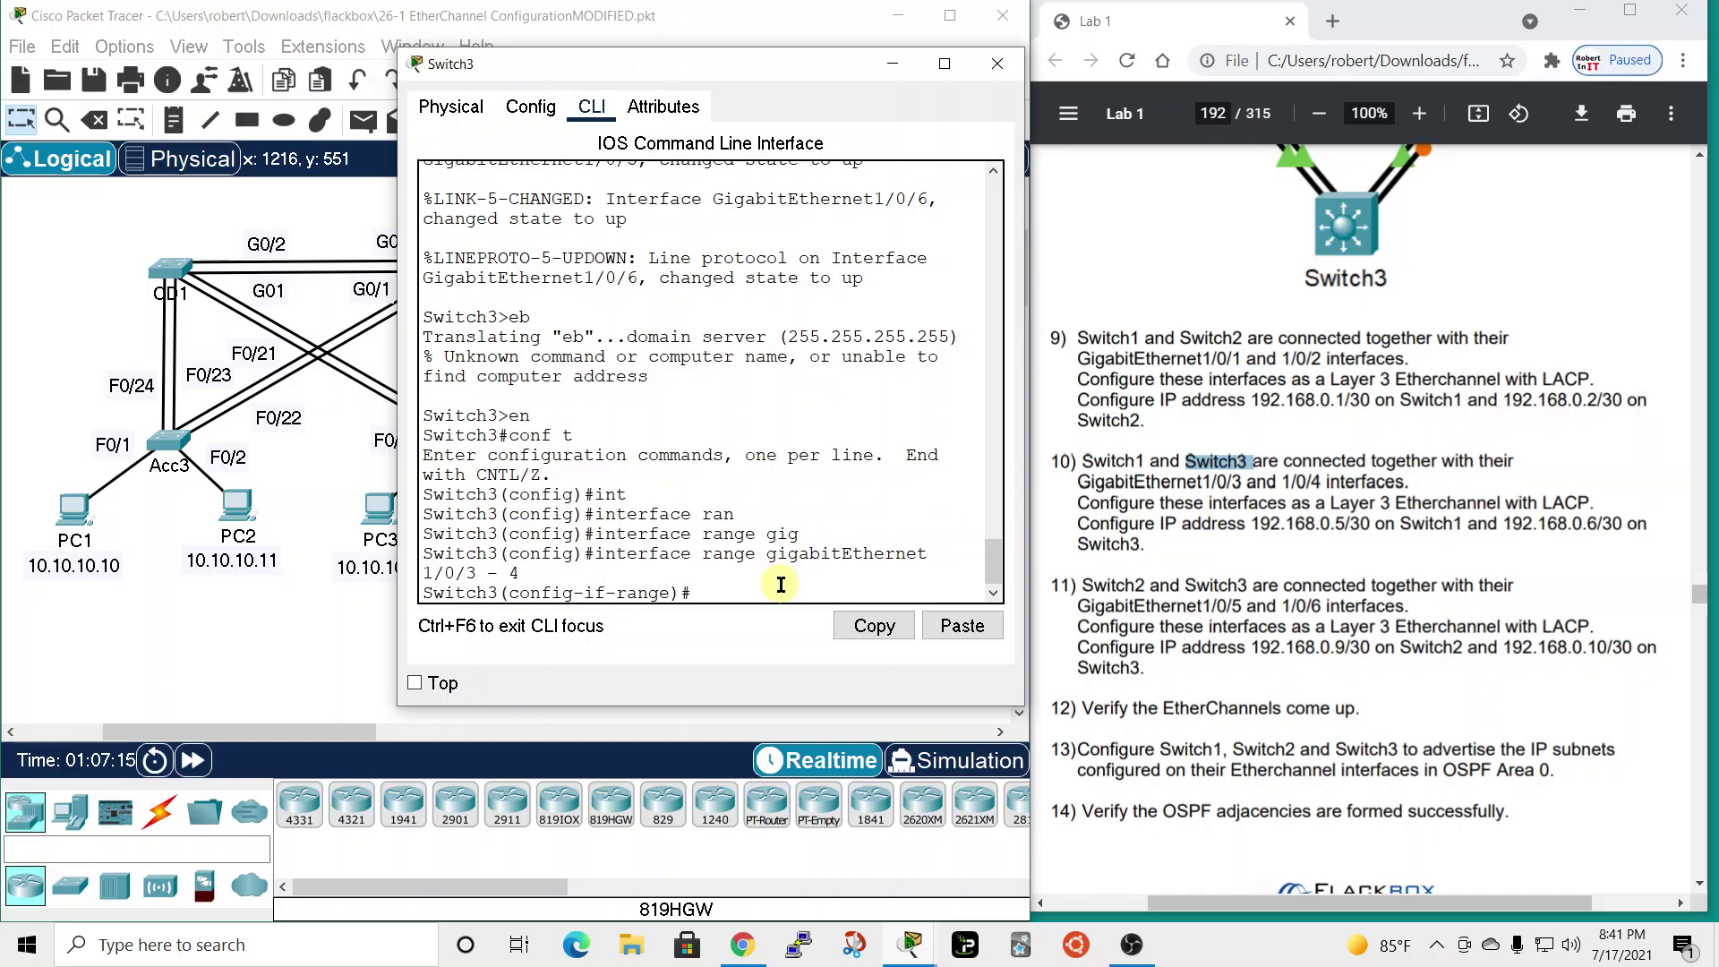
# - Turn Switch3's GigabitEthernet 1/0/3 - 4 into routed Layer 3 ports with no switchport
pyautogui.write('no swit')
pyautogui.press('Tab')
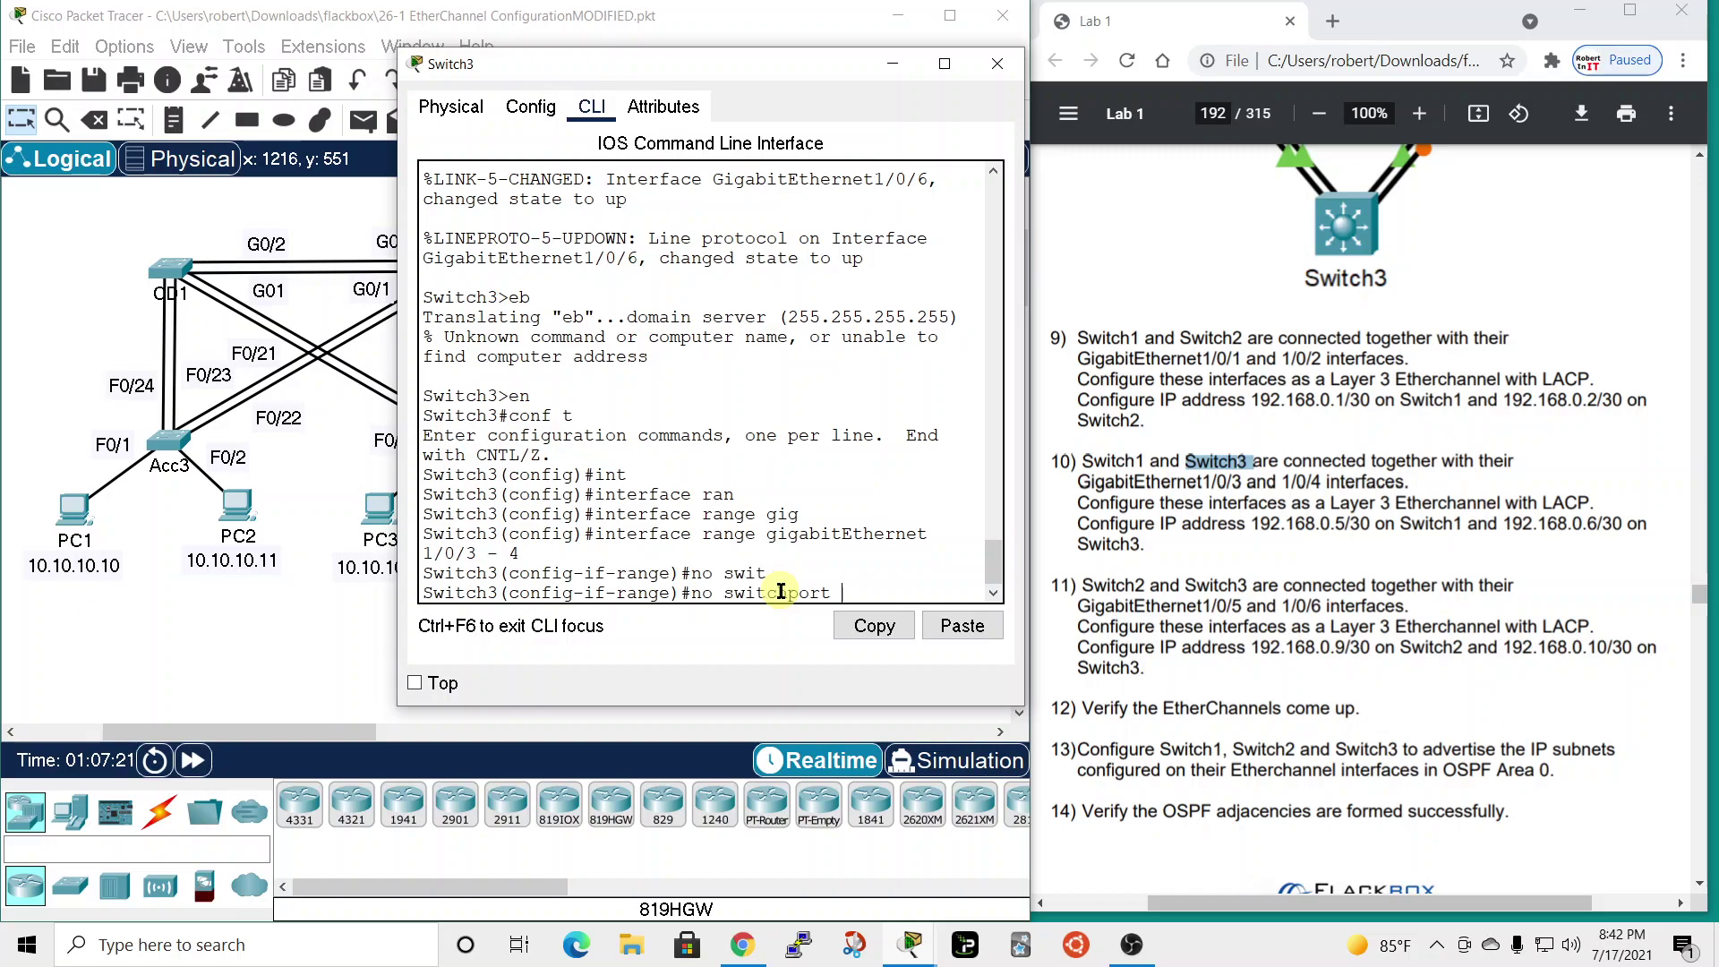
pyautogui.press('Return')
pyautogui.write('chann')
pyautogui.press('BackSpace')
pyautogui.press('BackSpace')
pyautogui.press('BackSpace')
pyautogui.press('BackSpace')
pyautogui.press('BackSpace')
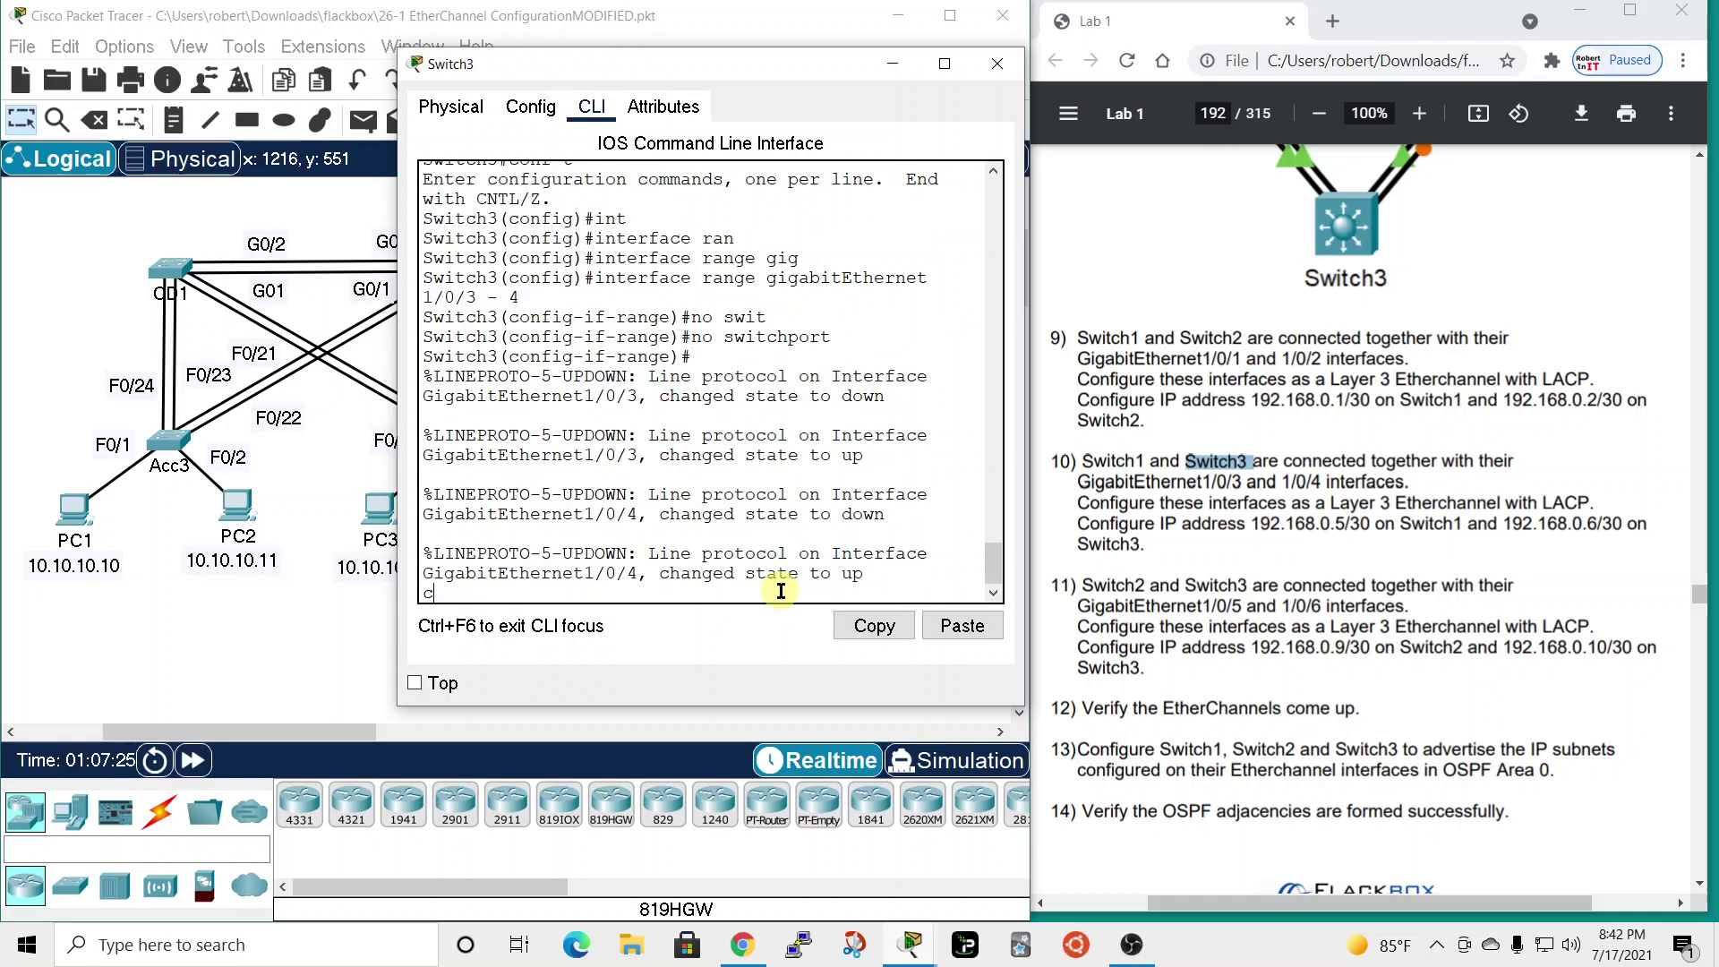
pyautogui.press('Return')
# - Add Switch3's selected port range to channel-group 2 in mode active and exit to global configuration mode
pyautogui.write('channel')
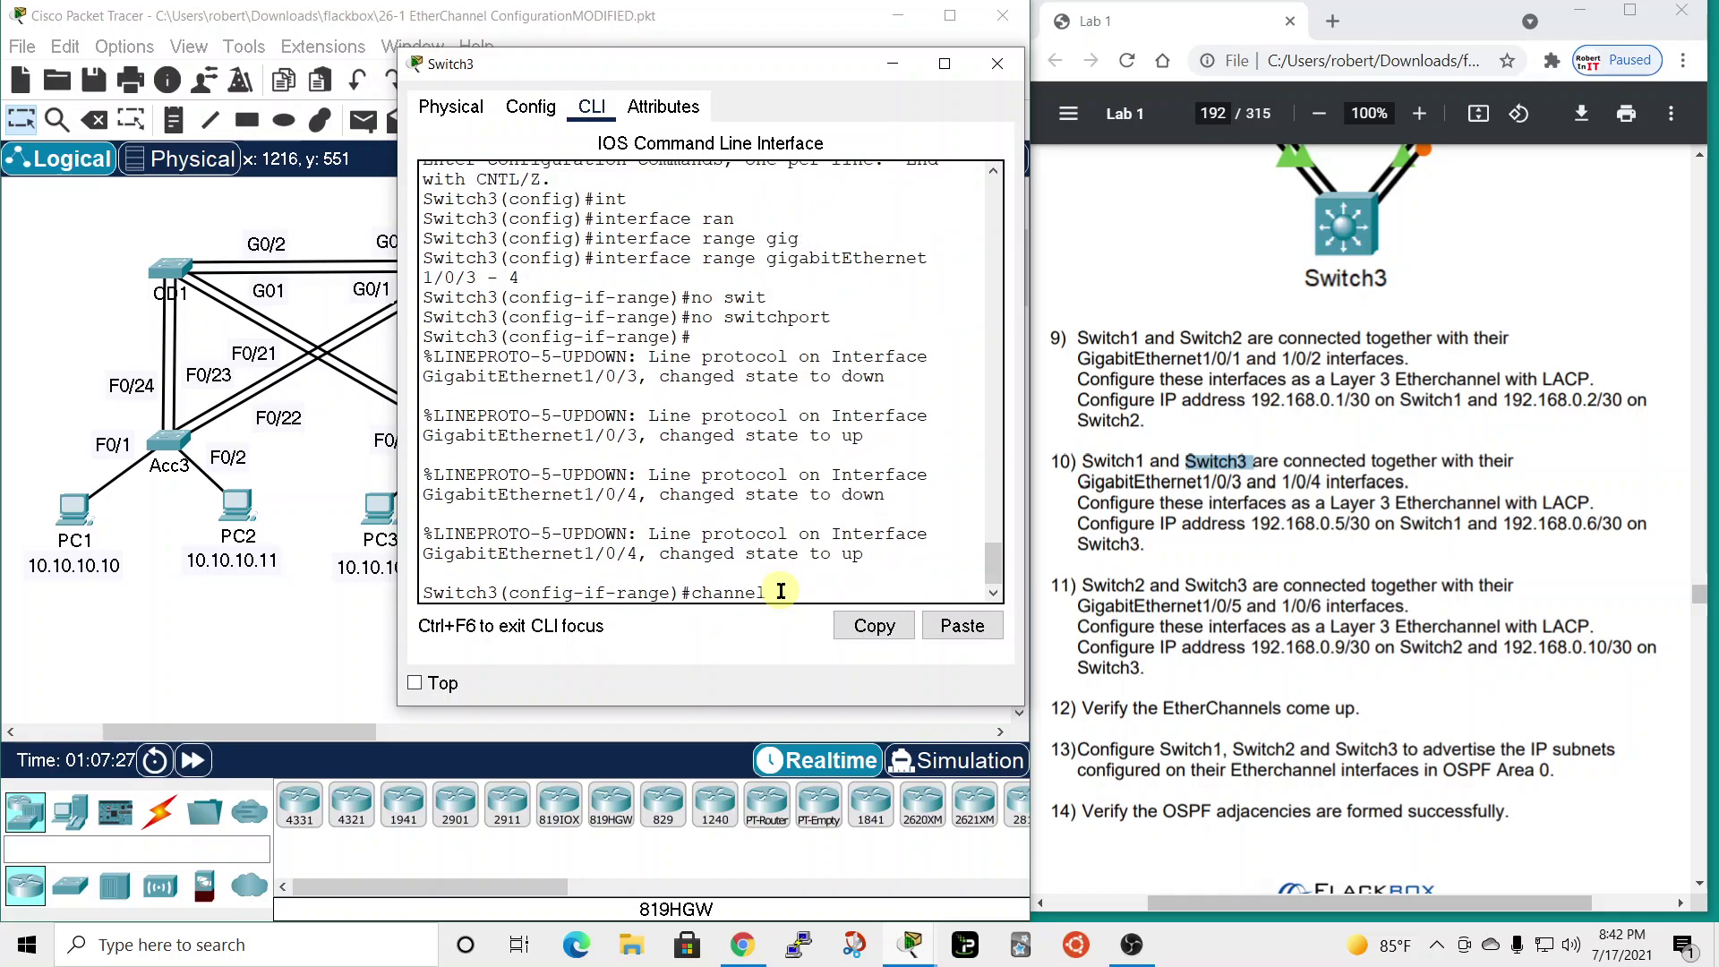
pyautogui.press('Tab')
pyautogui.write('-gr')
pyautogui.press('Tab')
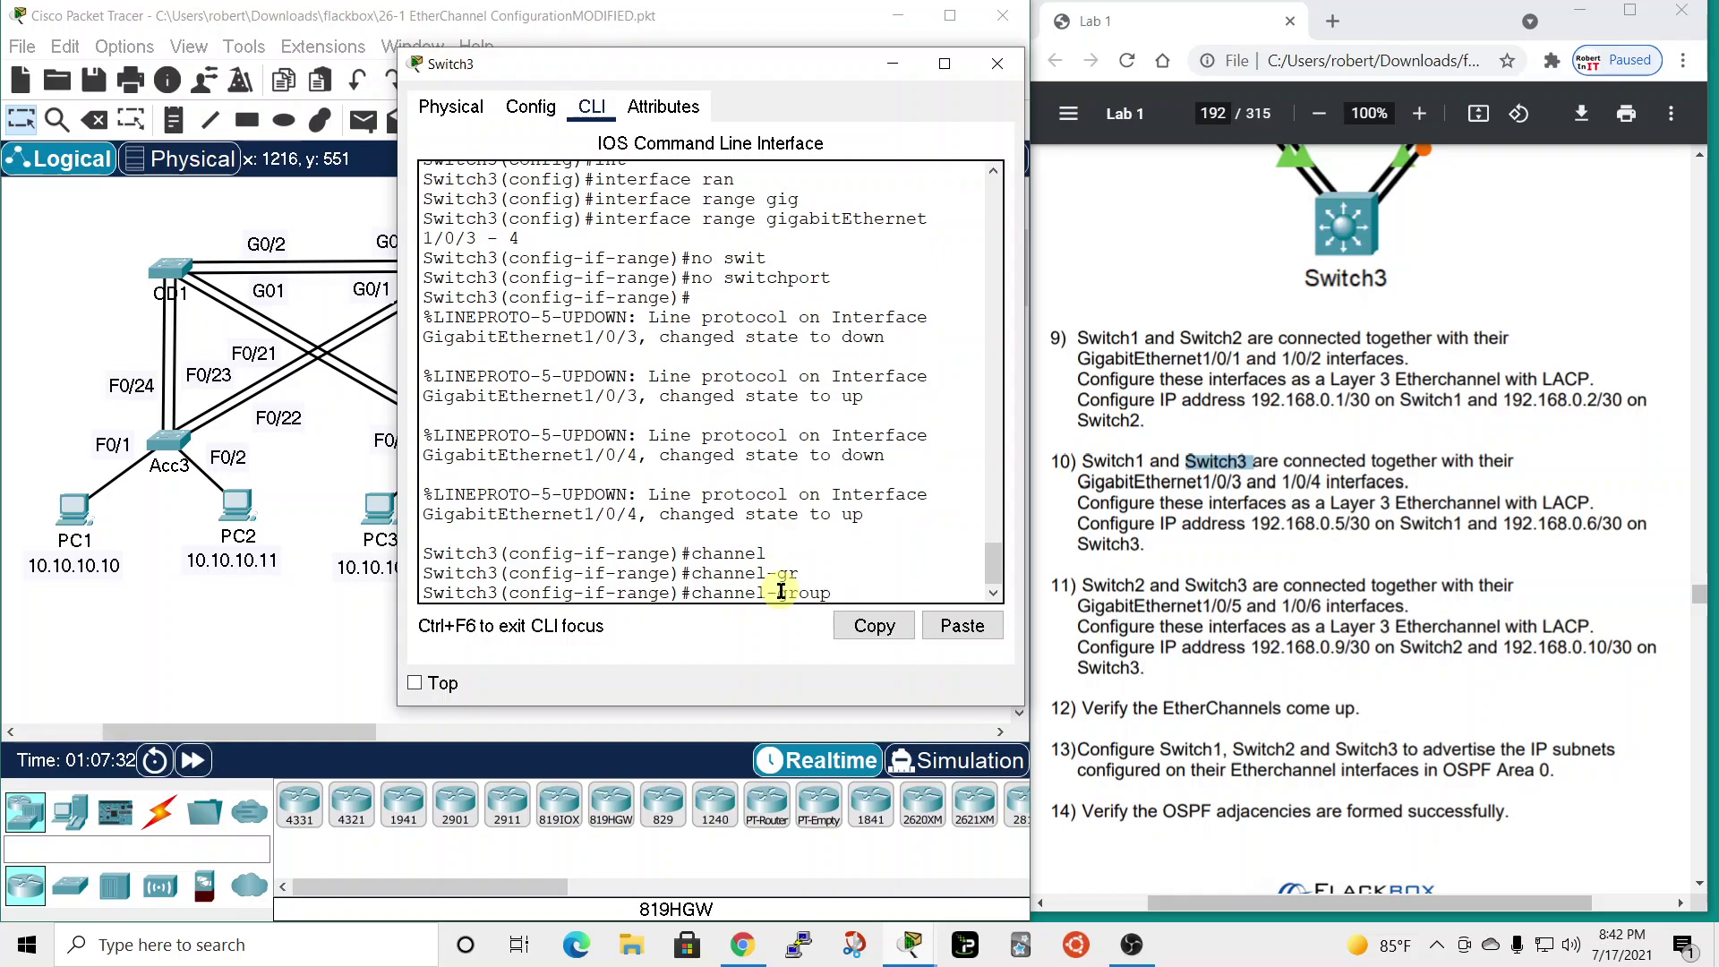
pyautogui.write('2 mode active')
pyautogui.press('Return')
pyautogui.press('Return')
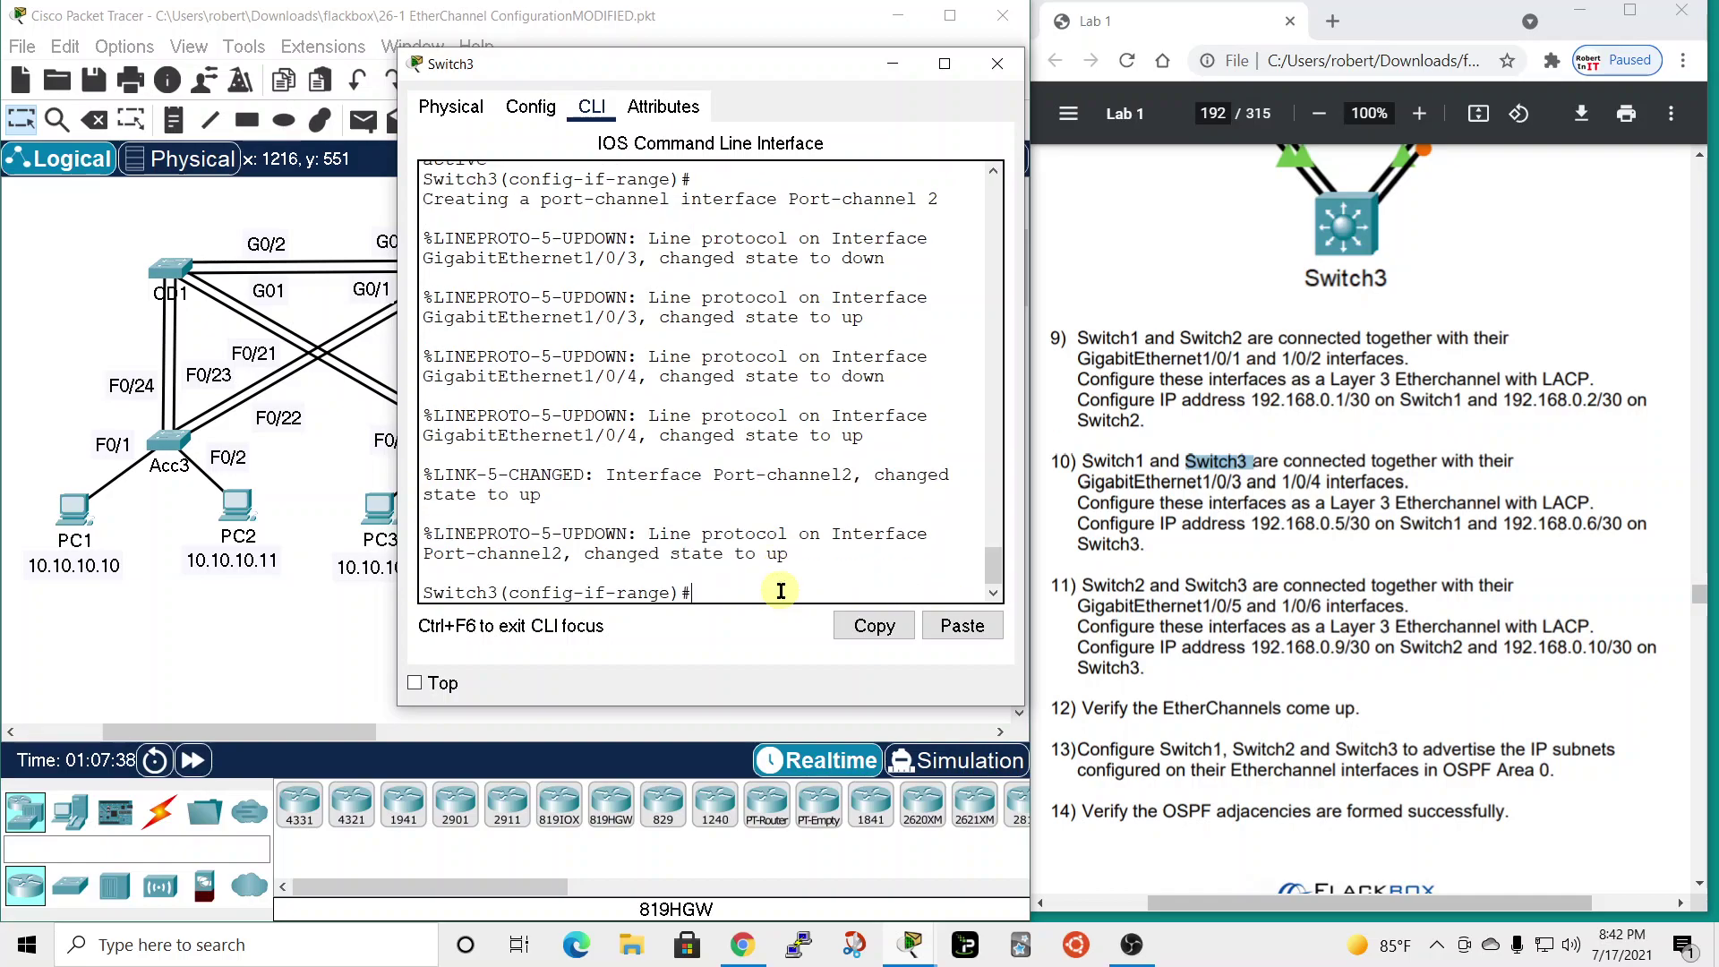
pyautogui.write('exit')
pyautogui.press('Return')
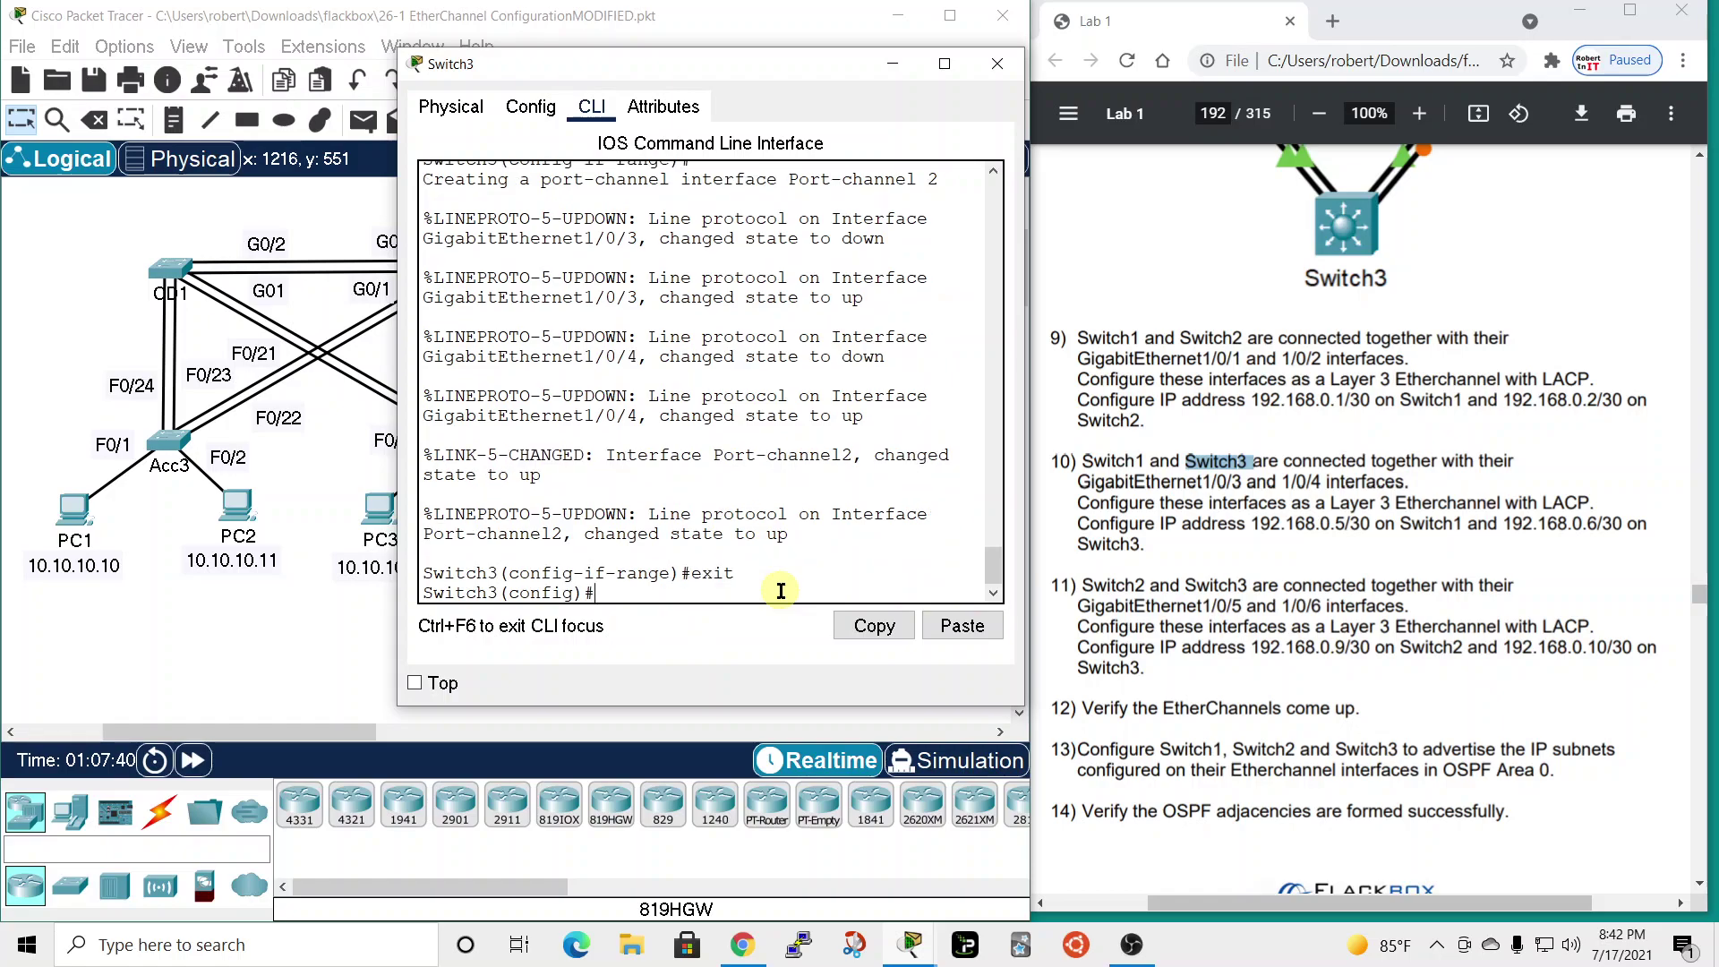
# - Enter interface configuration for port-channel 2 on Switch3
pyautogui.write('int')
pyautogui.press('Tab')
pyautogui.write('port')
pyautogui.press('Tab')
pyautogui.write('2')
pyautogui.press('Return')
# - Assign IP address 192.168.0.6 with mask 255.255.255.252 to Switch3's port-channel 2
pyautogui.write('ip add')
pyautogui.press('Tab')
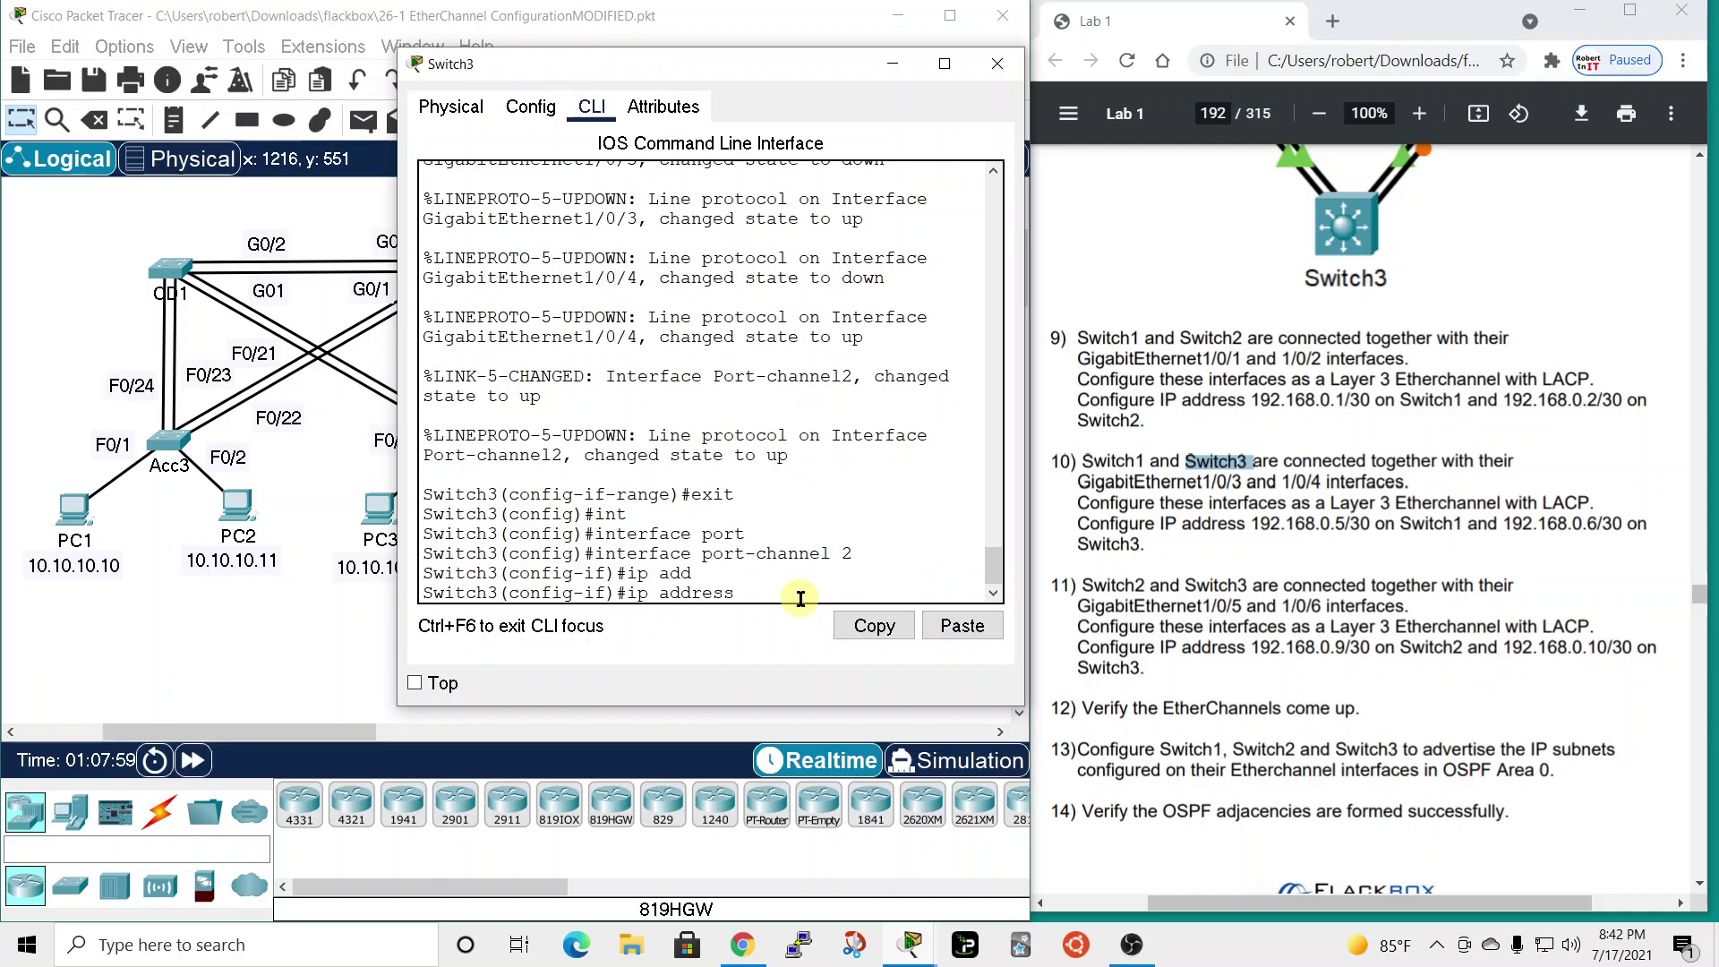
pyautogui.write('192.168.06')
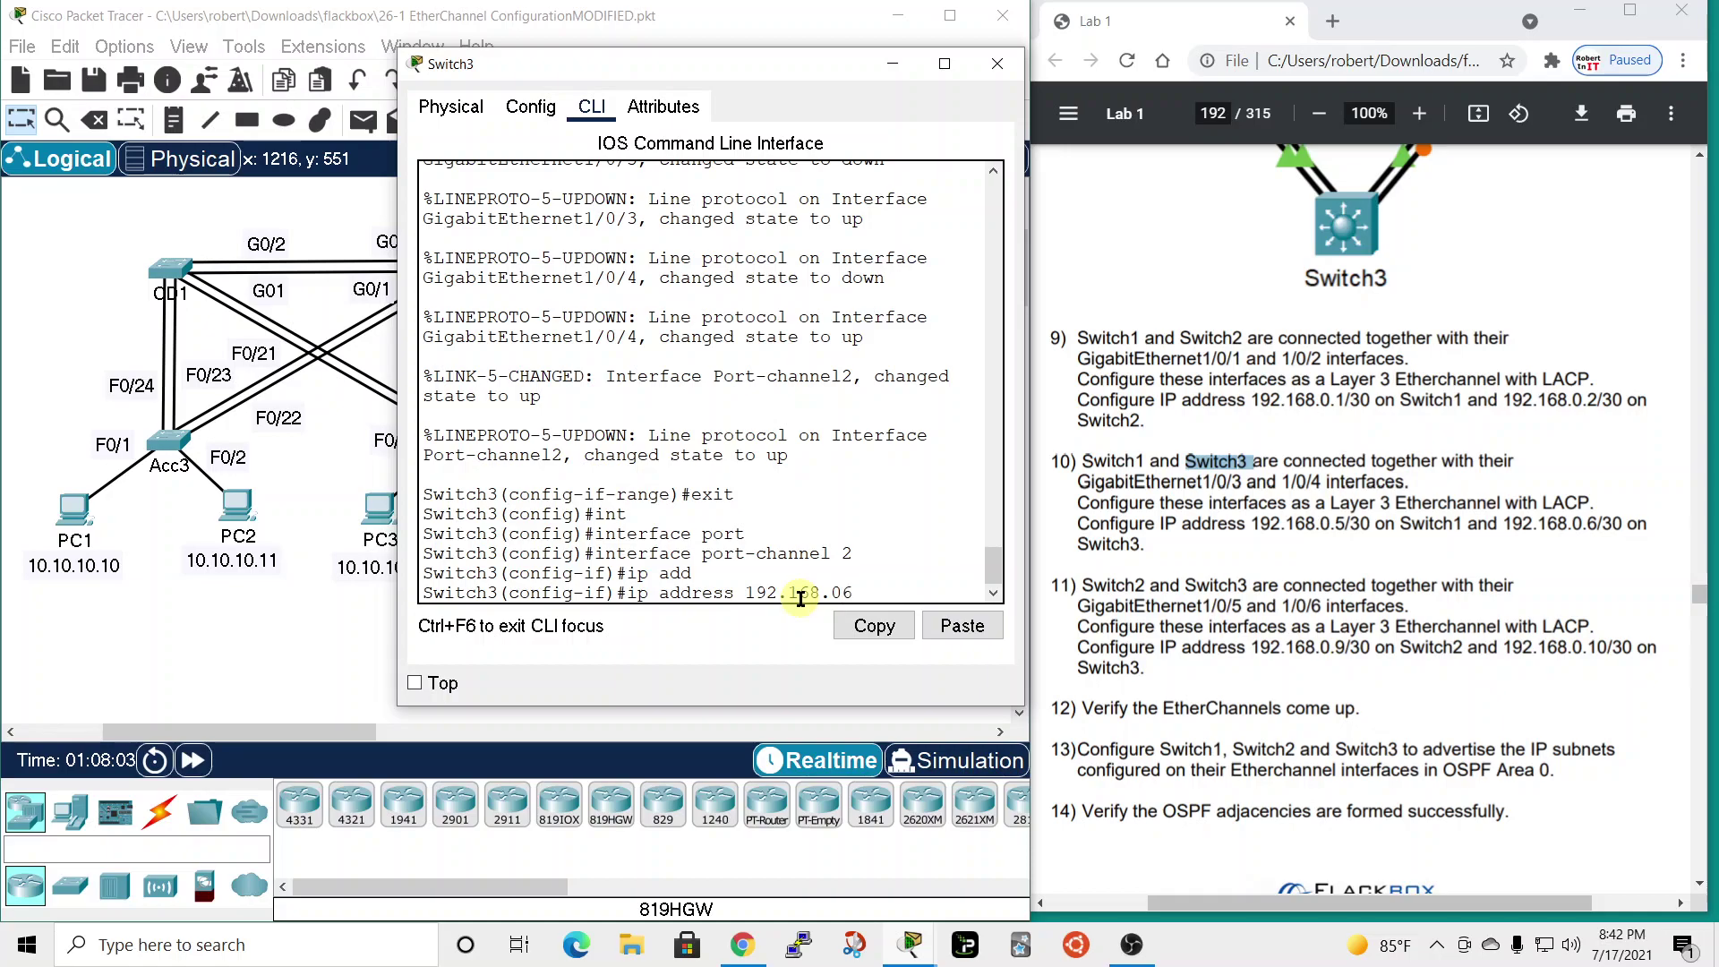
pyautogui.press('BackSpace')
pyautogui.press('BackSpace')
pyautogui.write('0.6')
pyautogui.write('2')
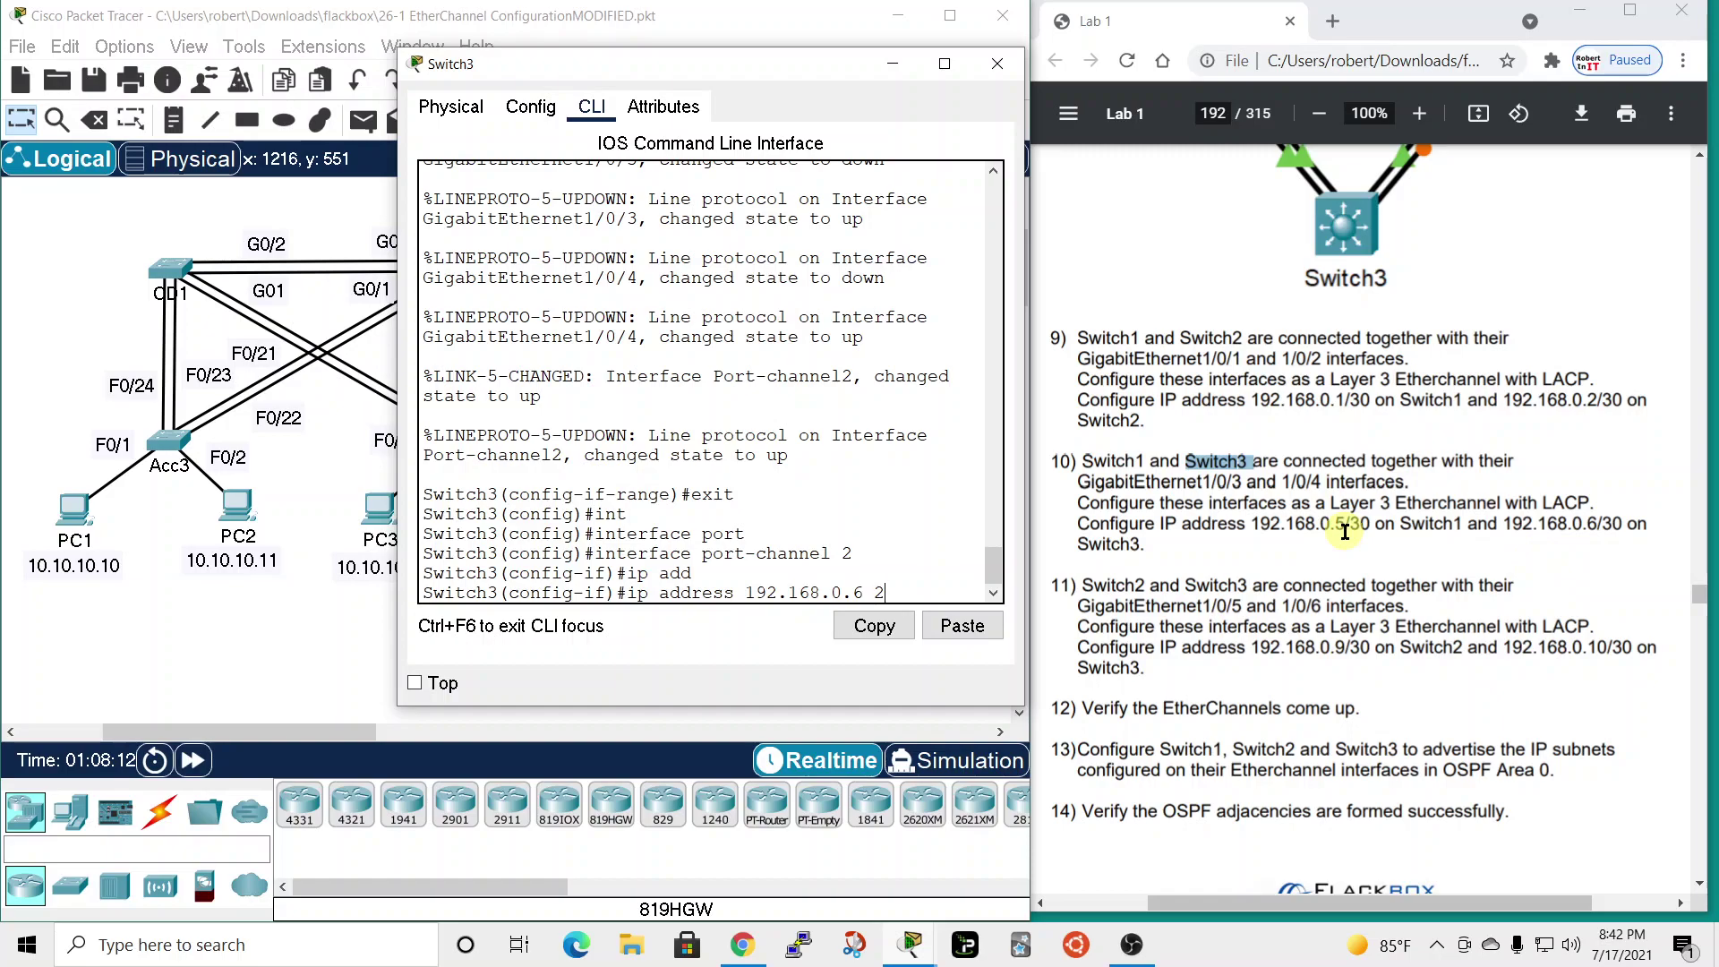
pyautogui.write('55.255.25')
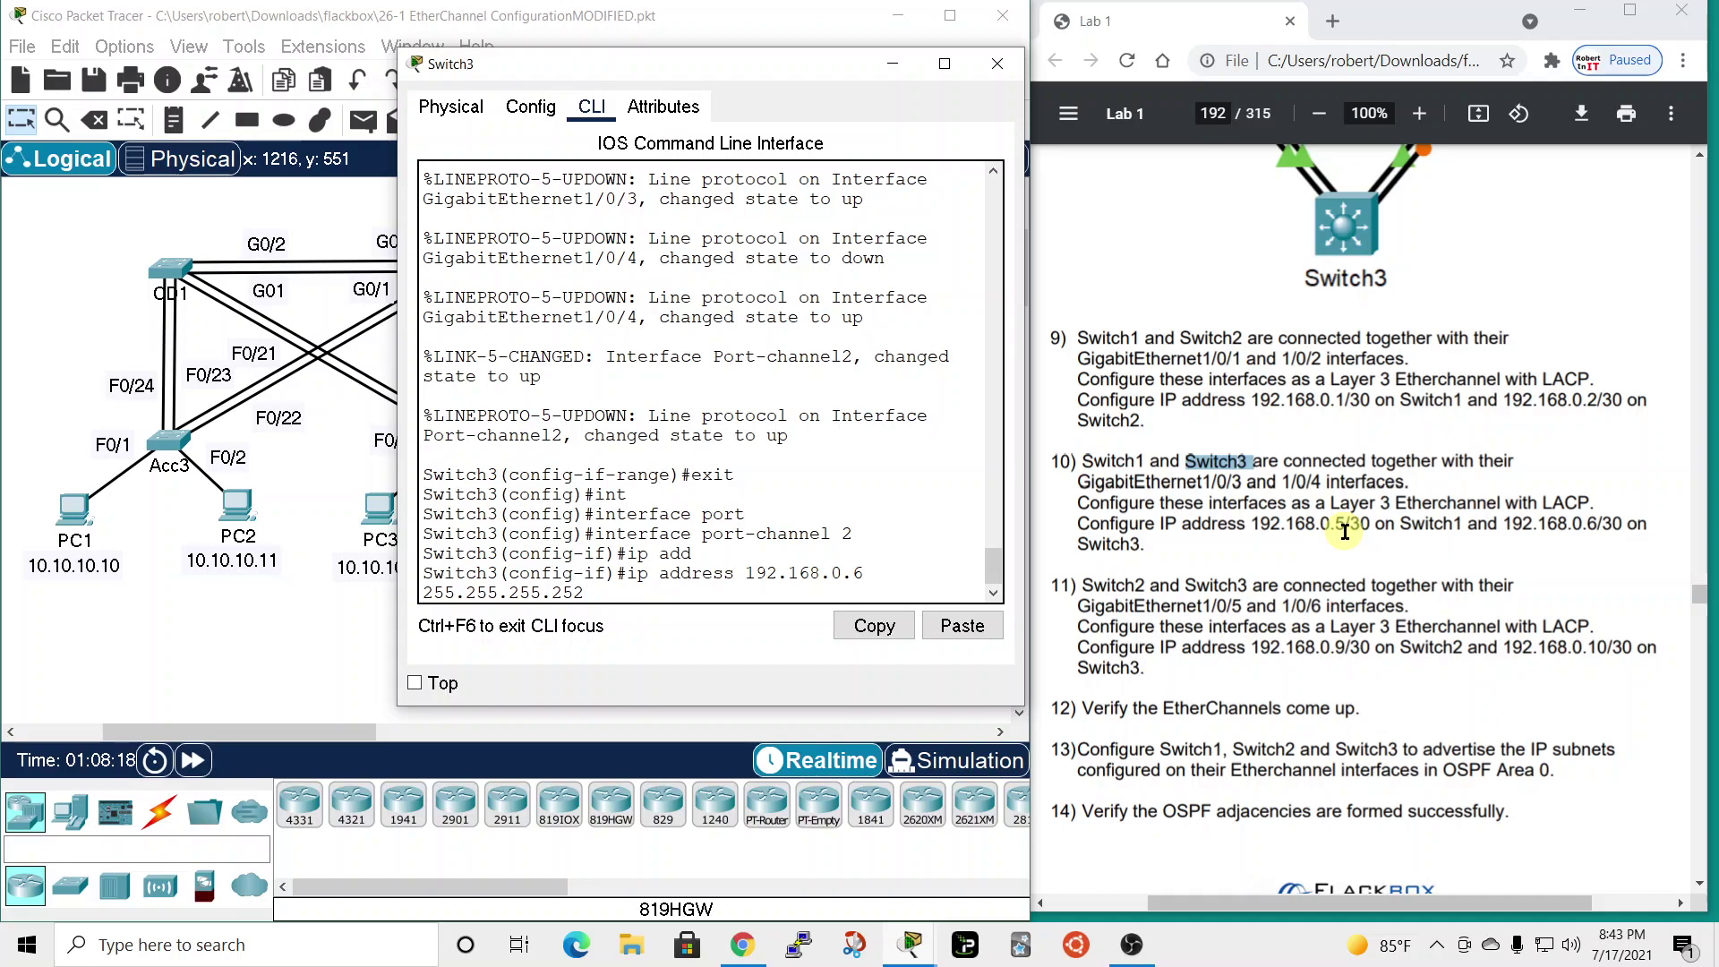
pyautogui.write('5.252')
pyautogui.press('Return')
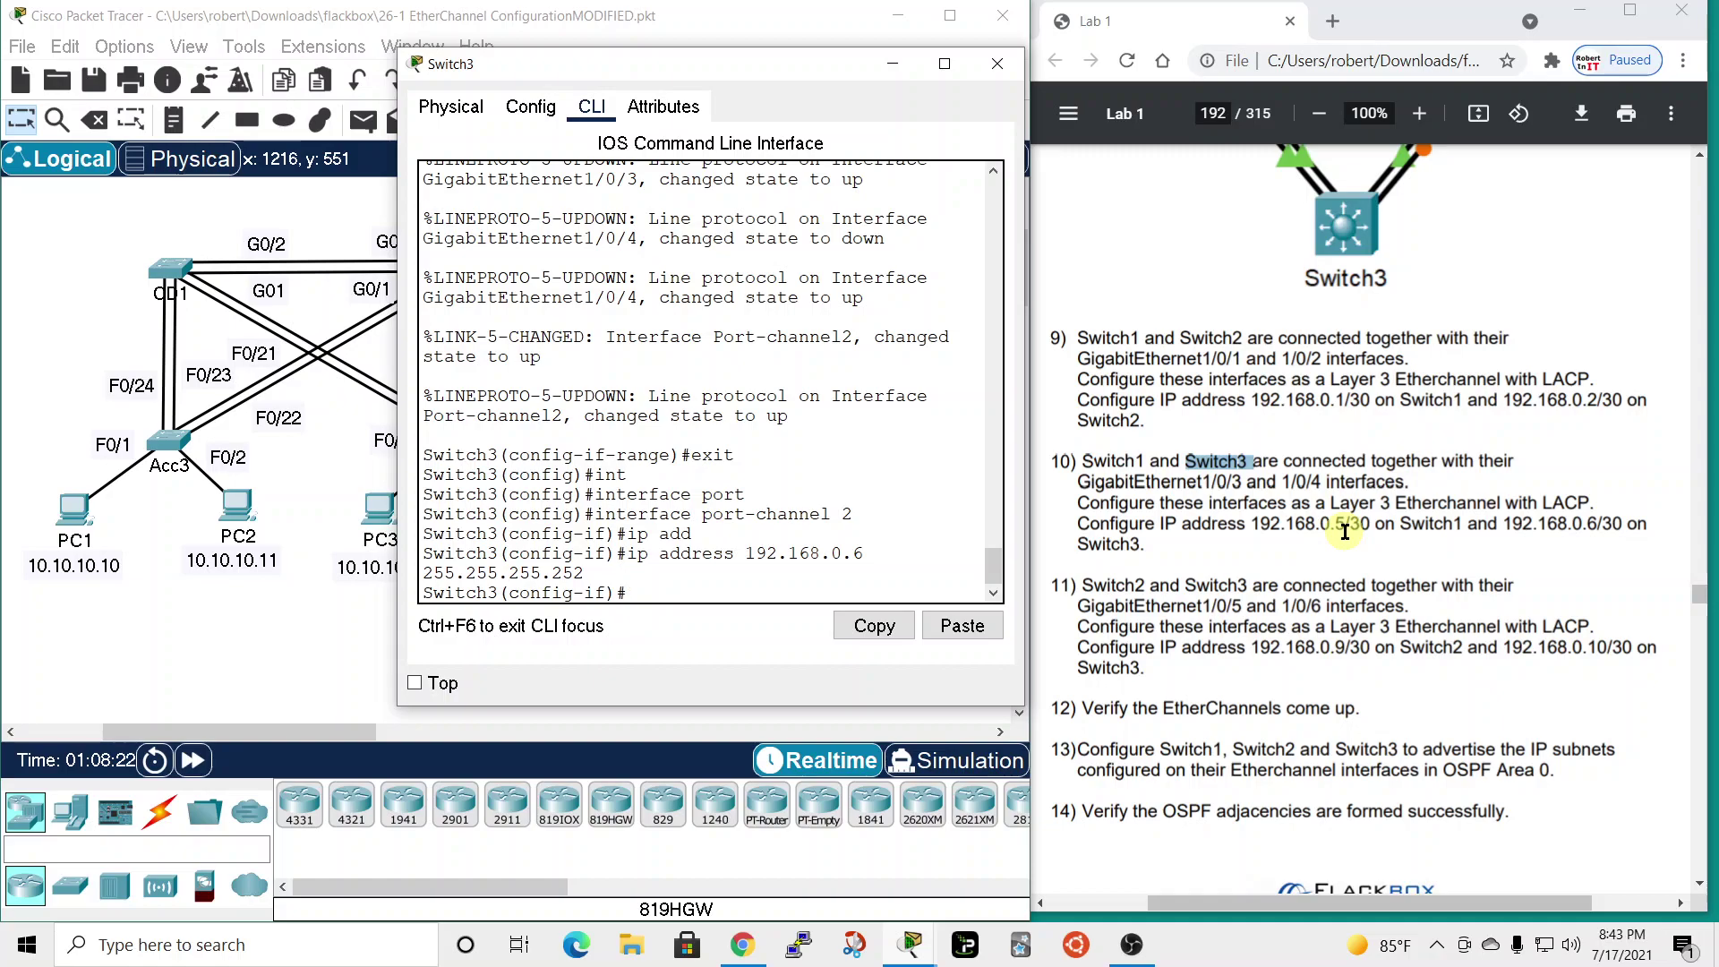
# - Enable Switch3's port-channel 2 with no shut and close the Switch3 window
pyautogui.write('no shut')
pyautogui.press('Return')
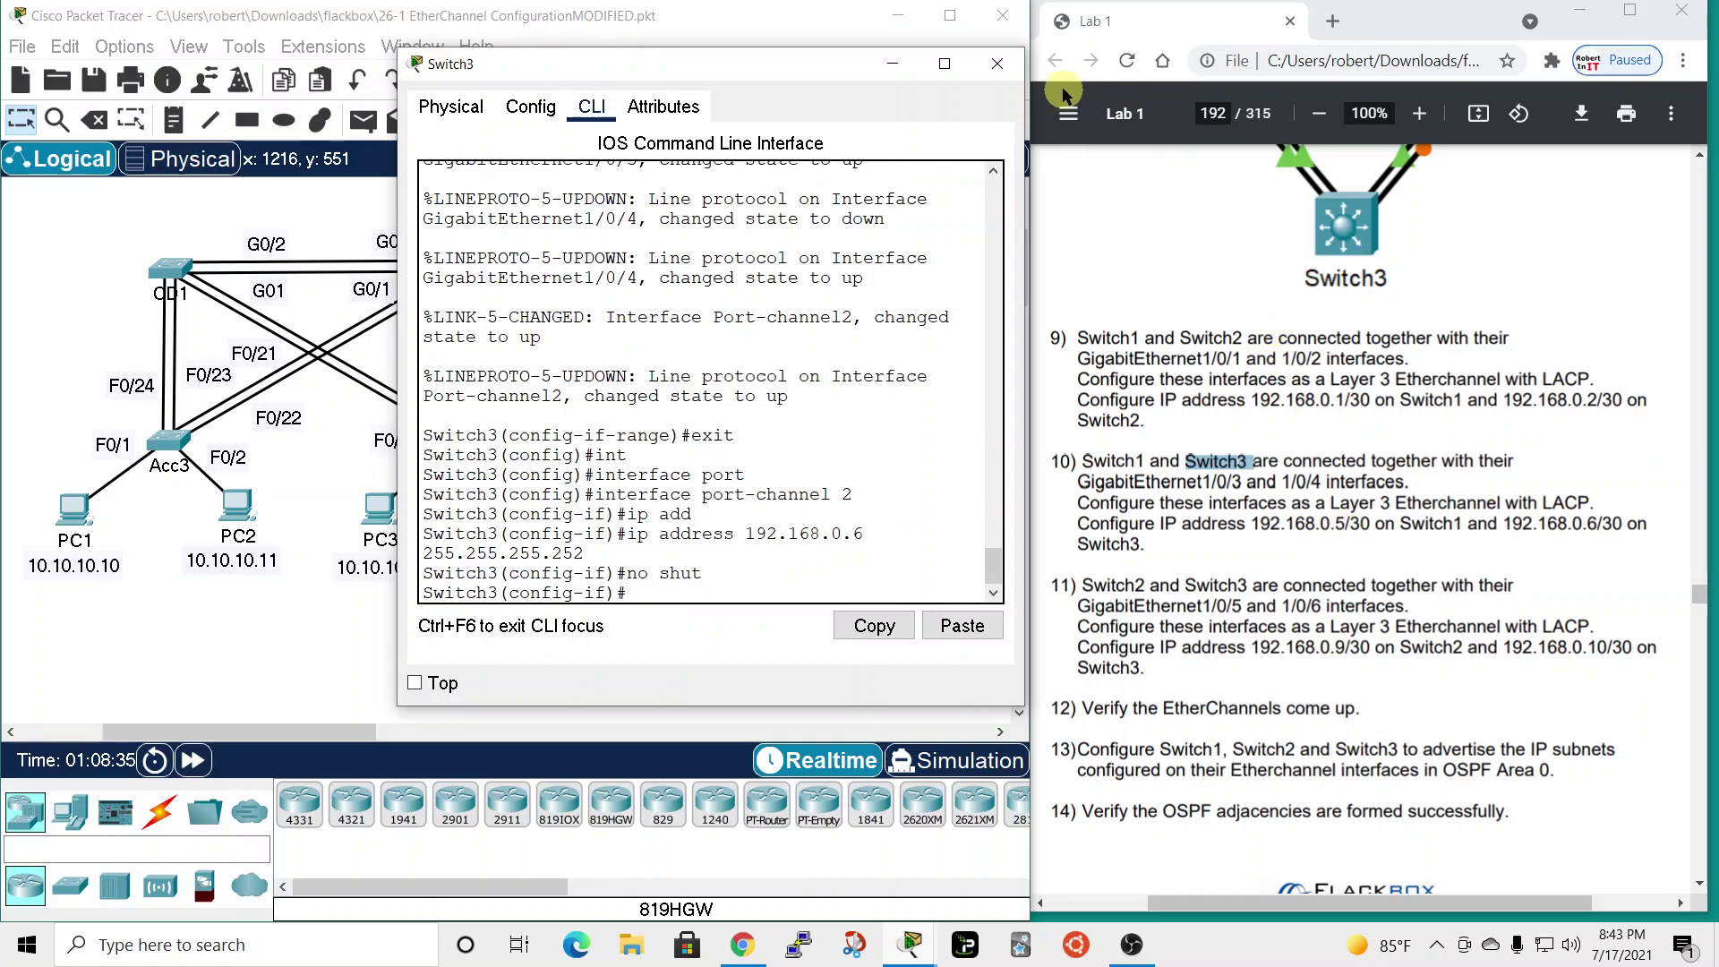
pyautogui.click(998, 64)
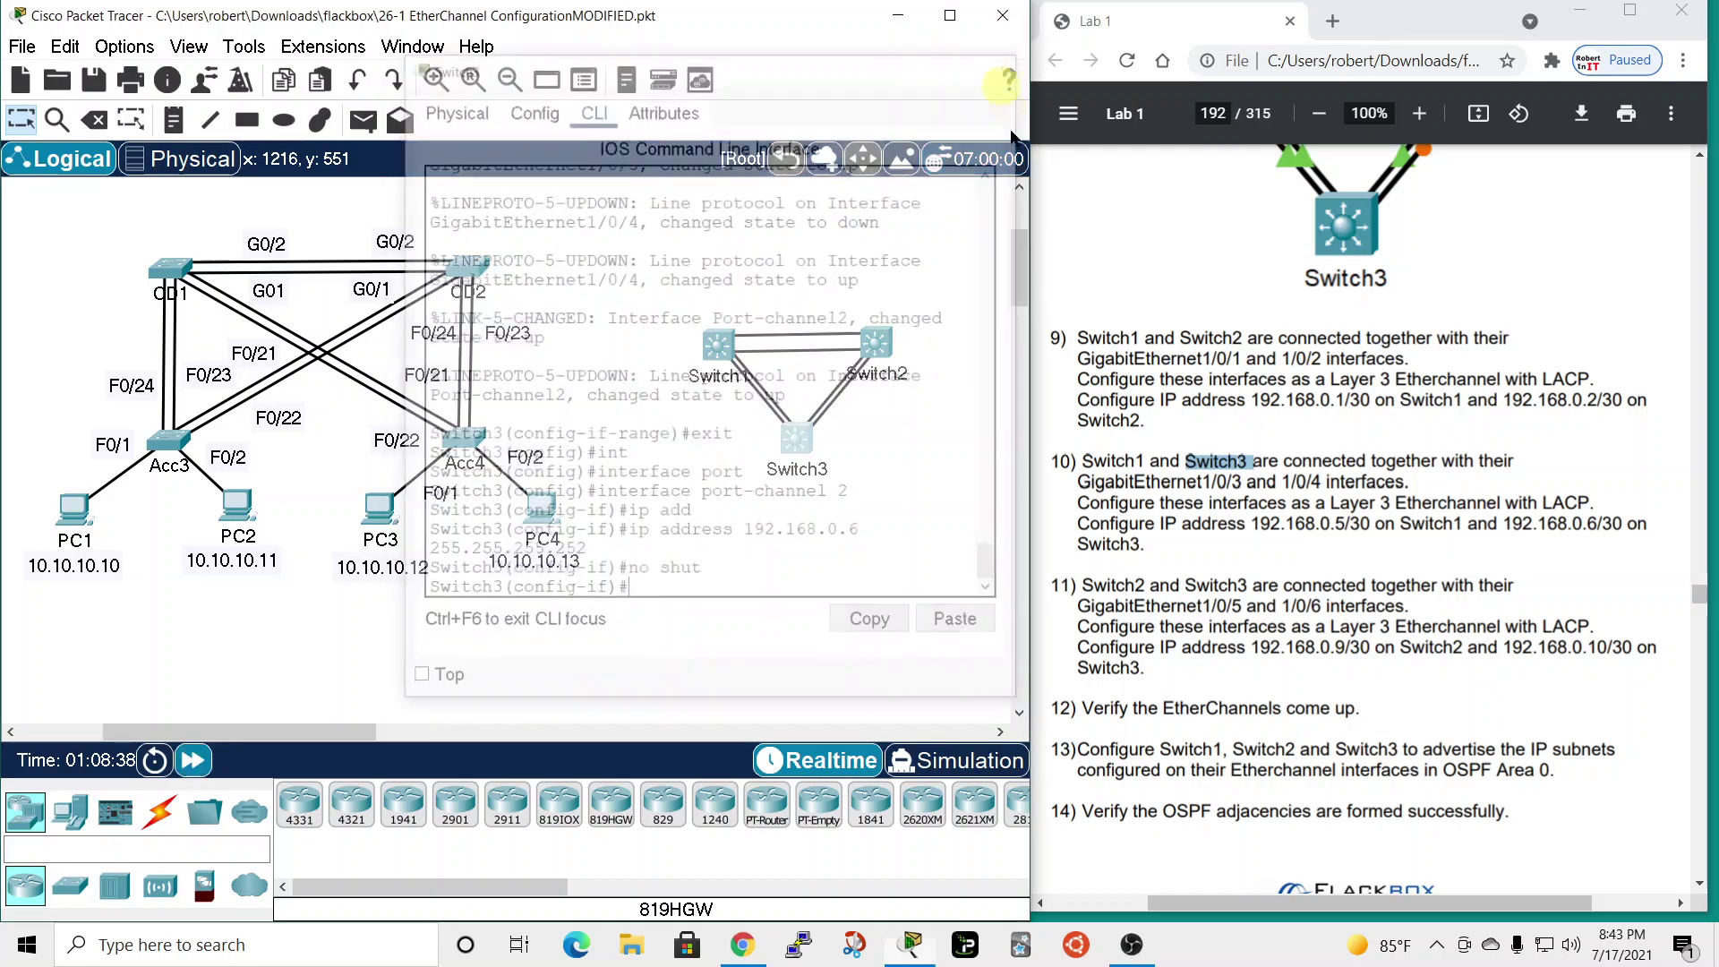
# - Open Switch2's command line interface, end the current interface configuration and re-enter global configuration mode
pyautogui.doubleClick(1061, 585)
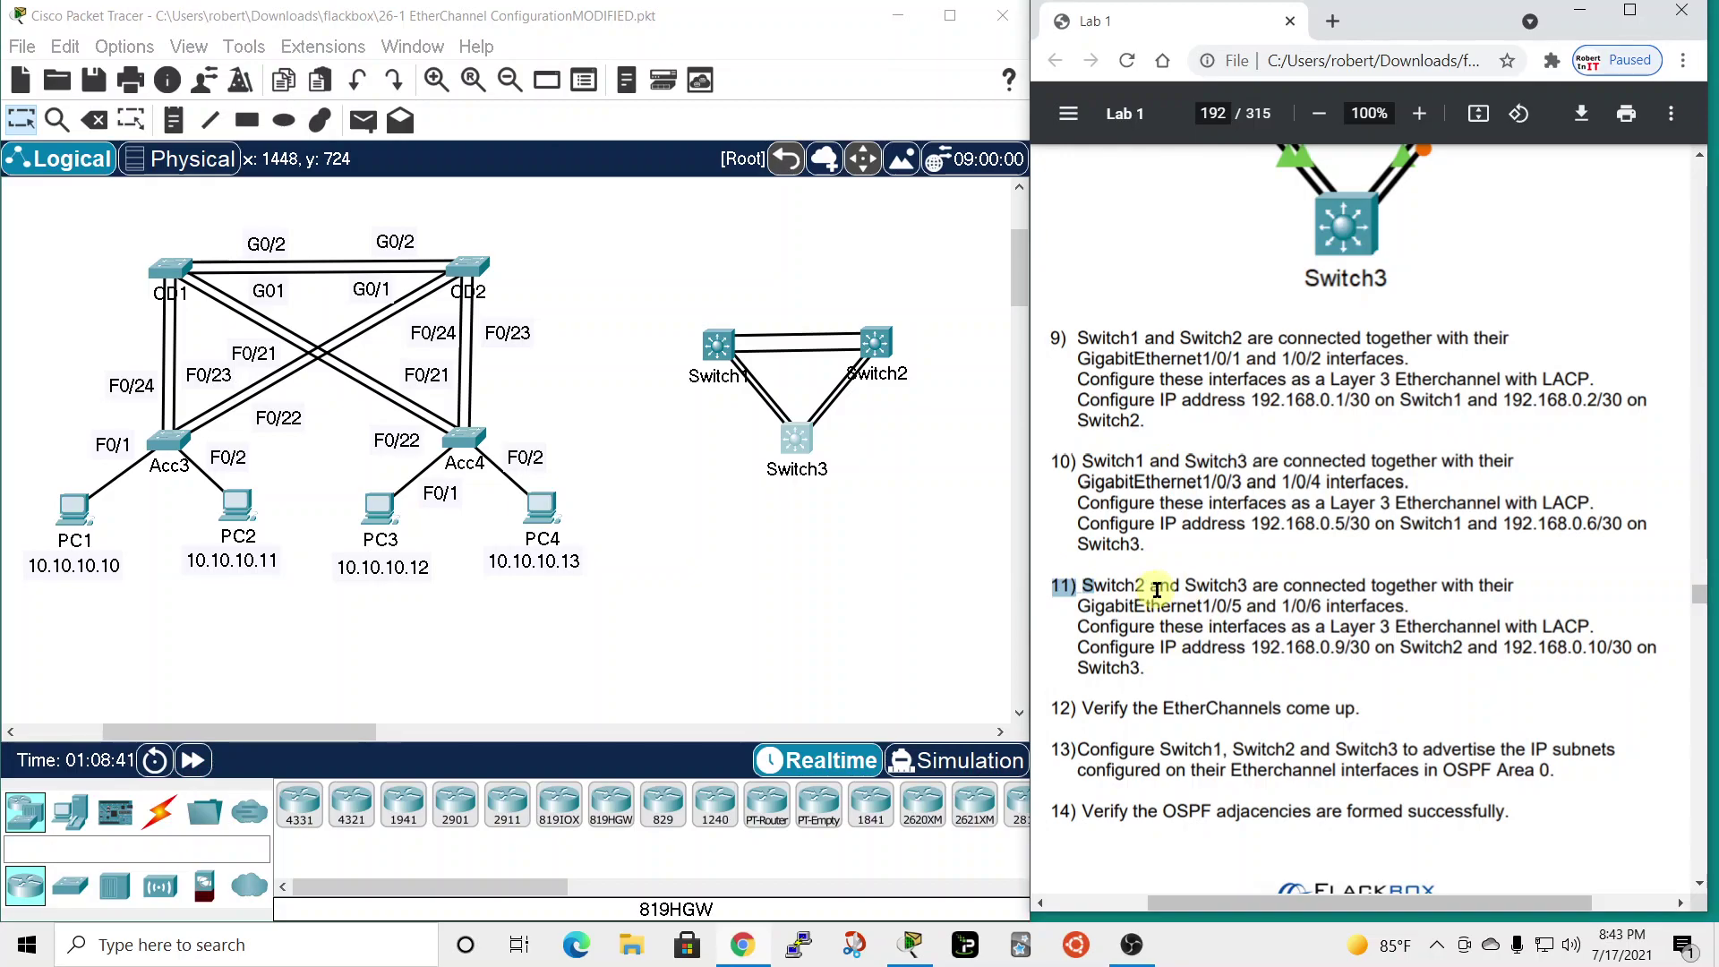
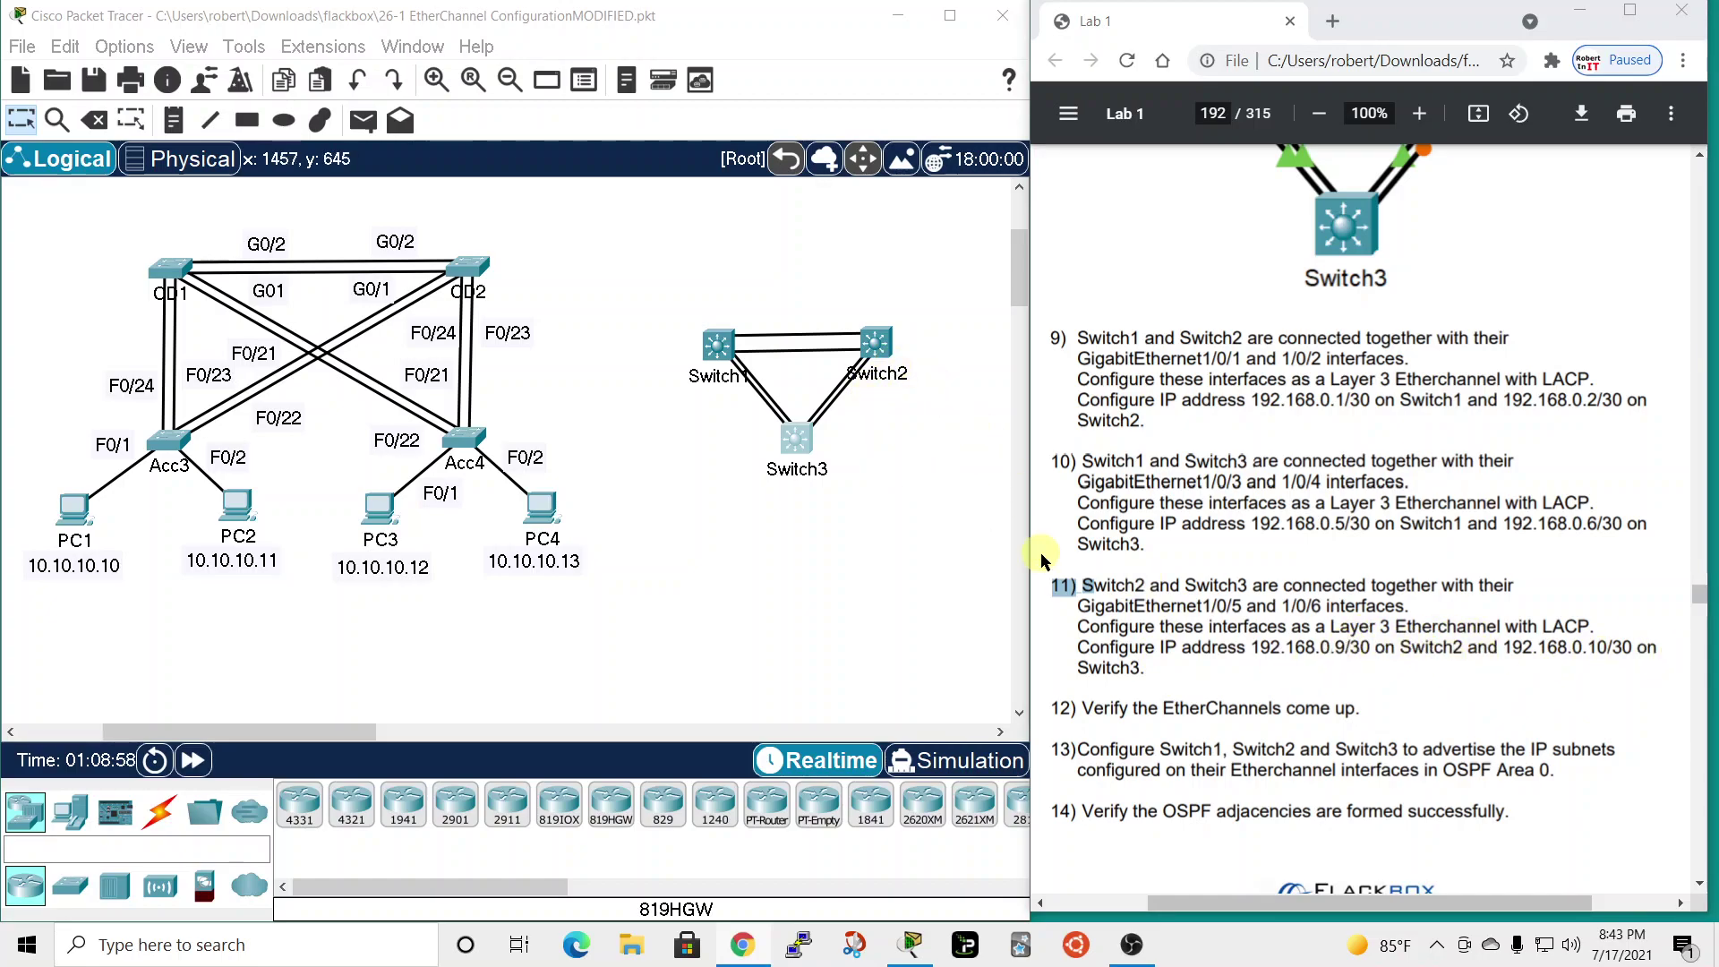
pyautogui.click(889, 359)
pyautogui.moveTo(947, 159); pyautogui.dragTo(737, 57)
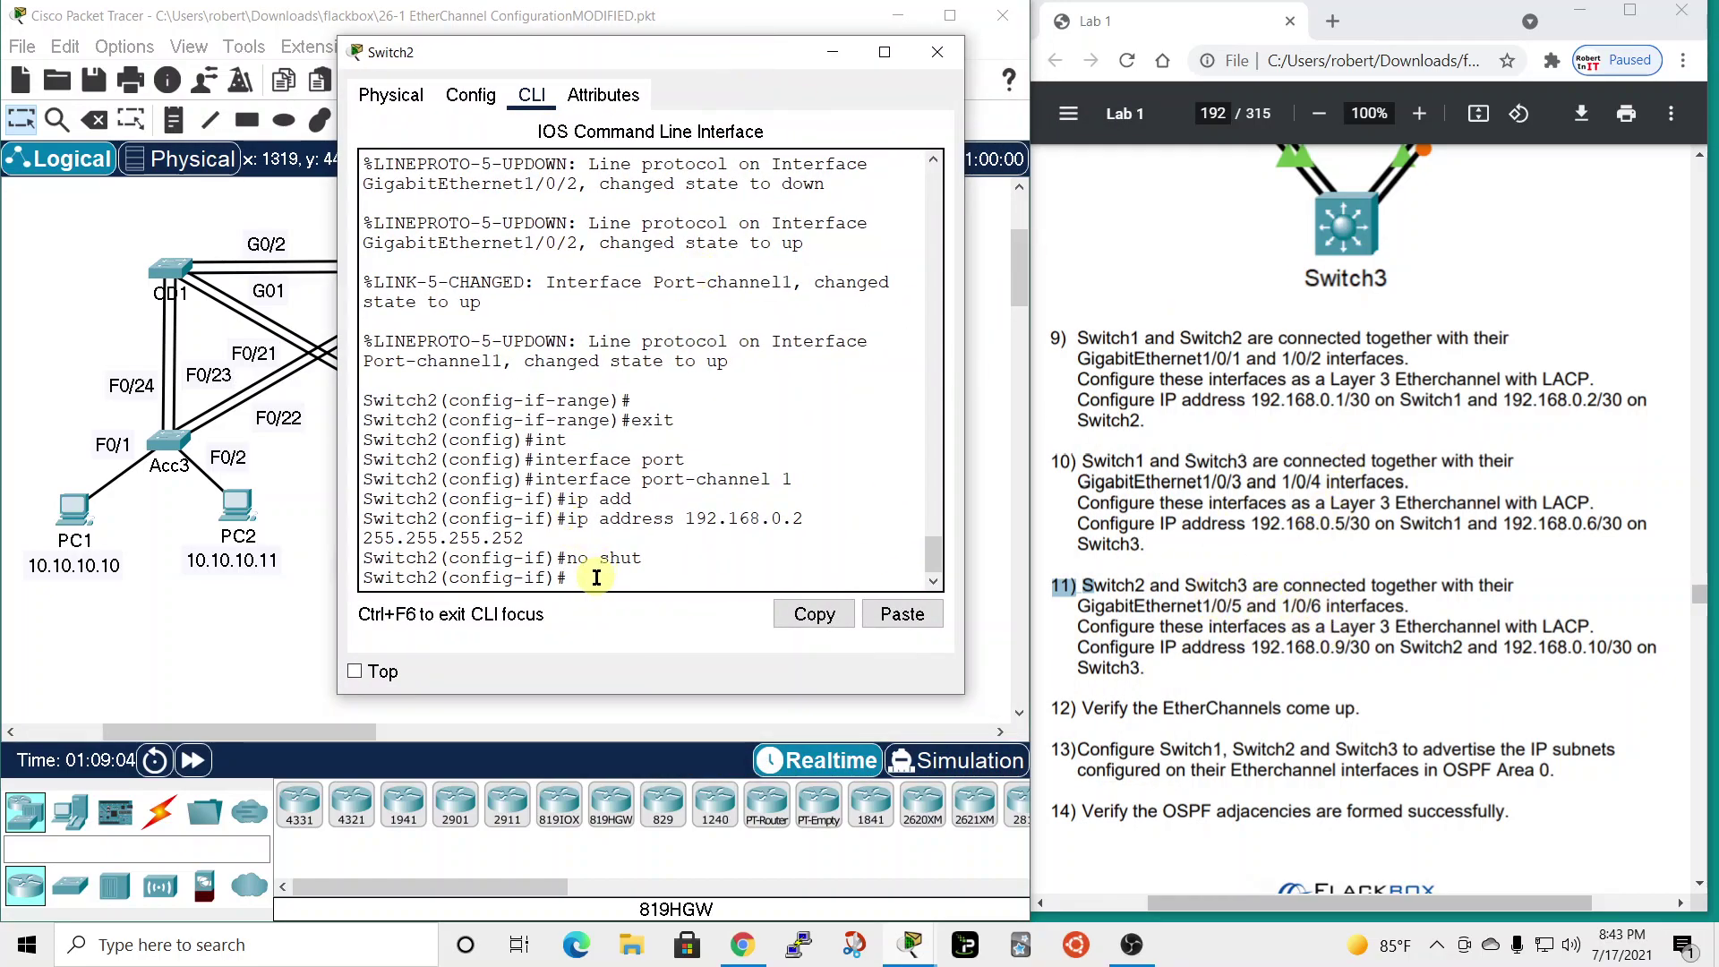
pyautogui.write('end')
pyautogui.press('Return')
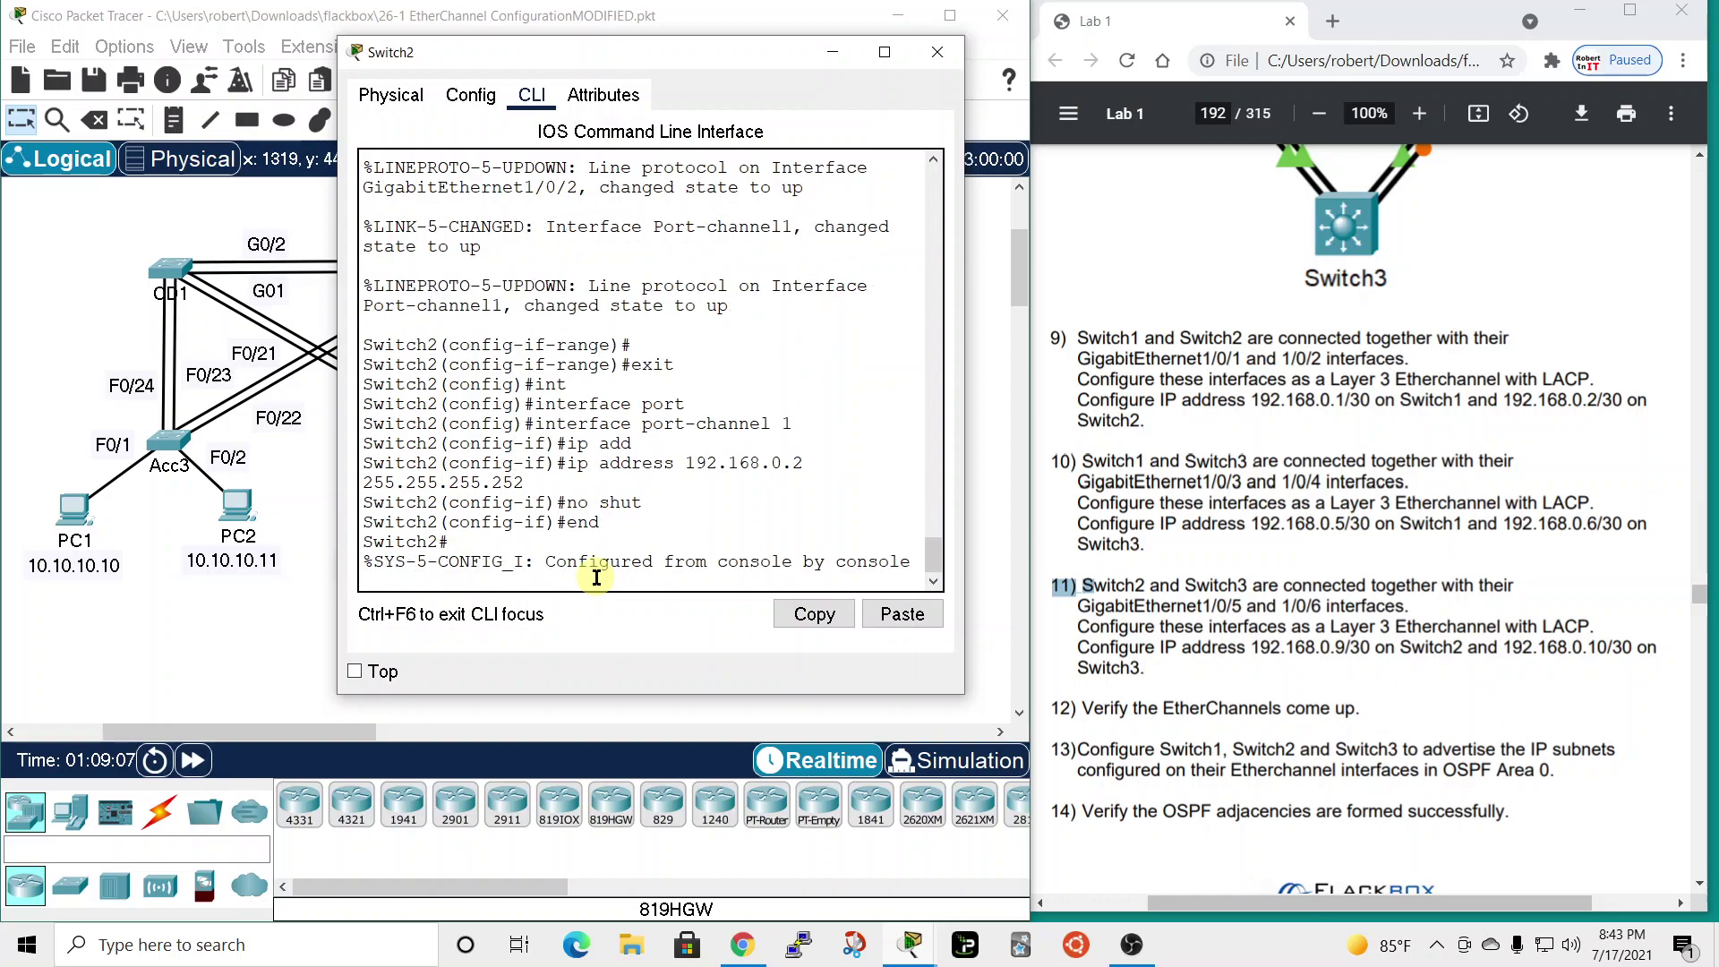
pyautogui.press('Return')
pyautogui.write('conf t')
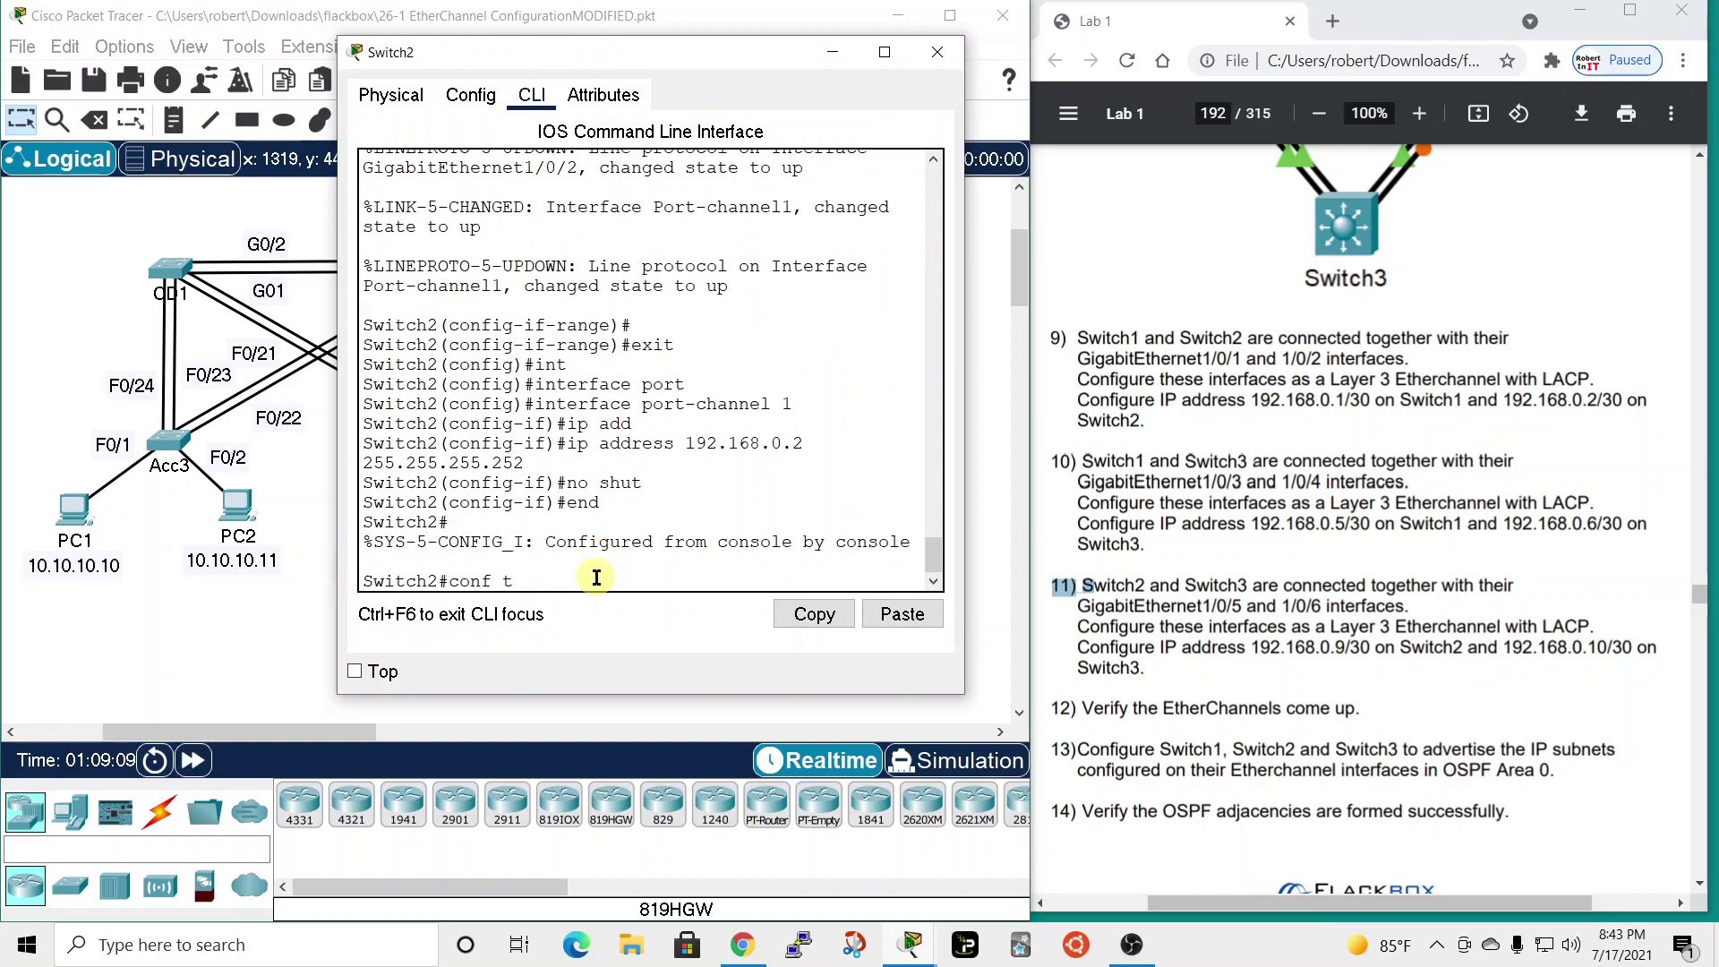
pyautogui.press('Return')
# - Enter interface range configuration for GigabitEthernet 1/0/5 - 6 on Switch2
pyautogui.write('int')
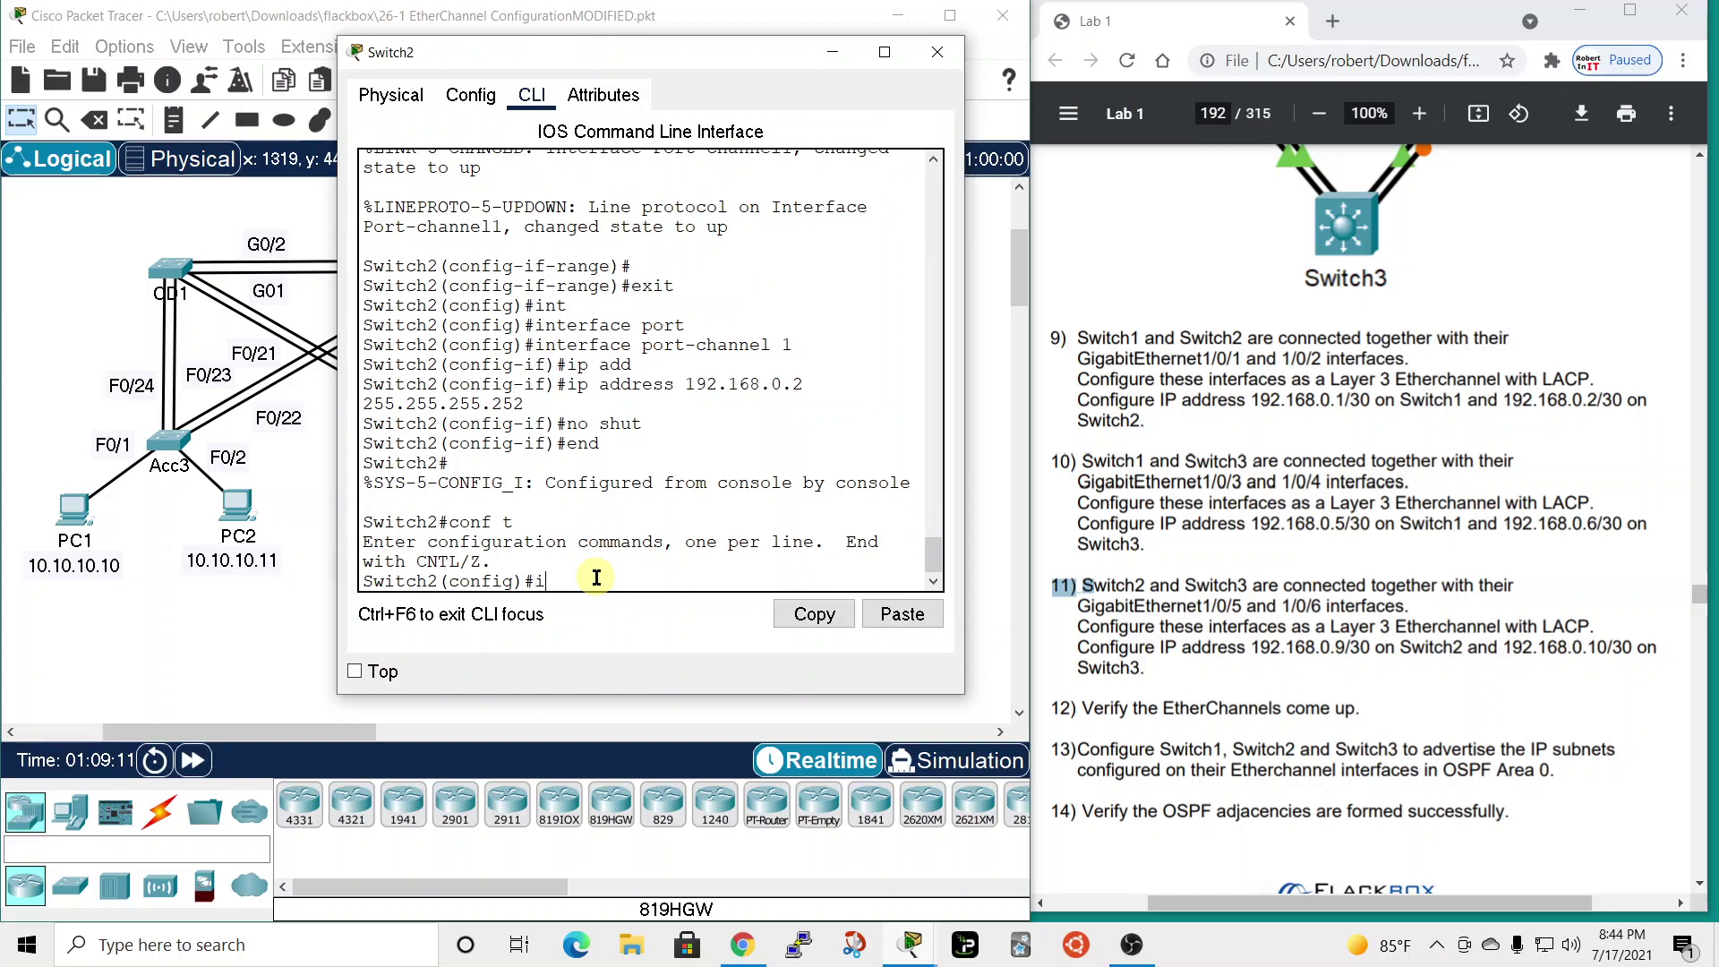
pyautogui.press('Tab')
pyautogui.write('ran')
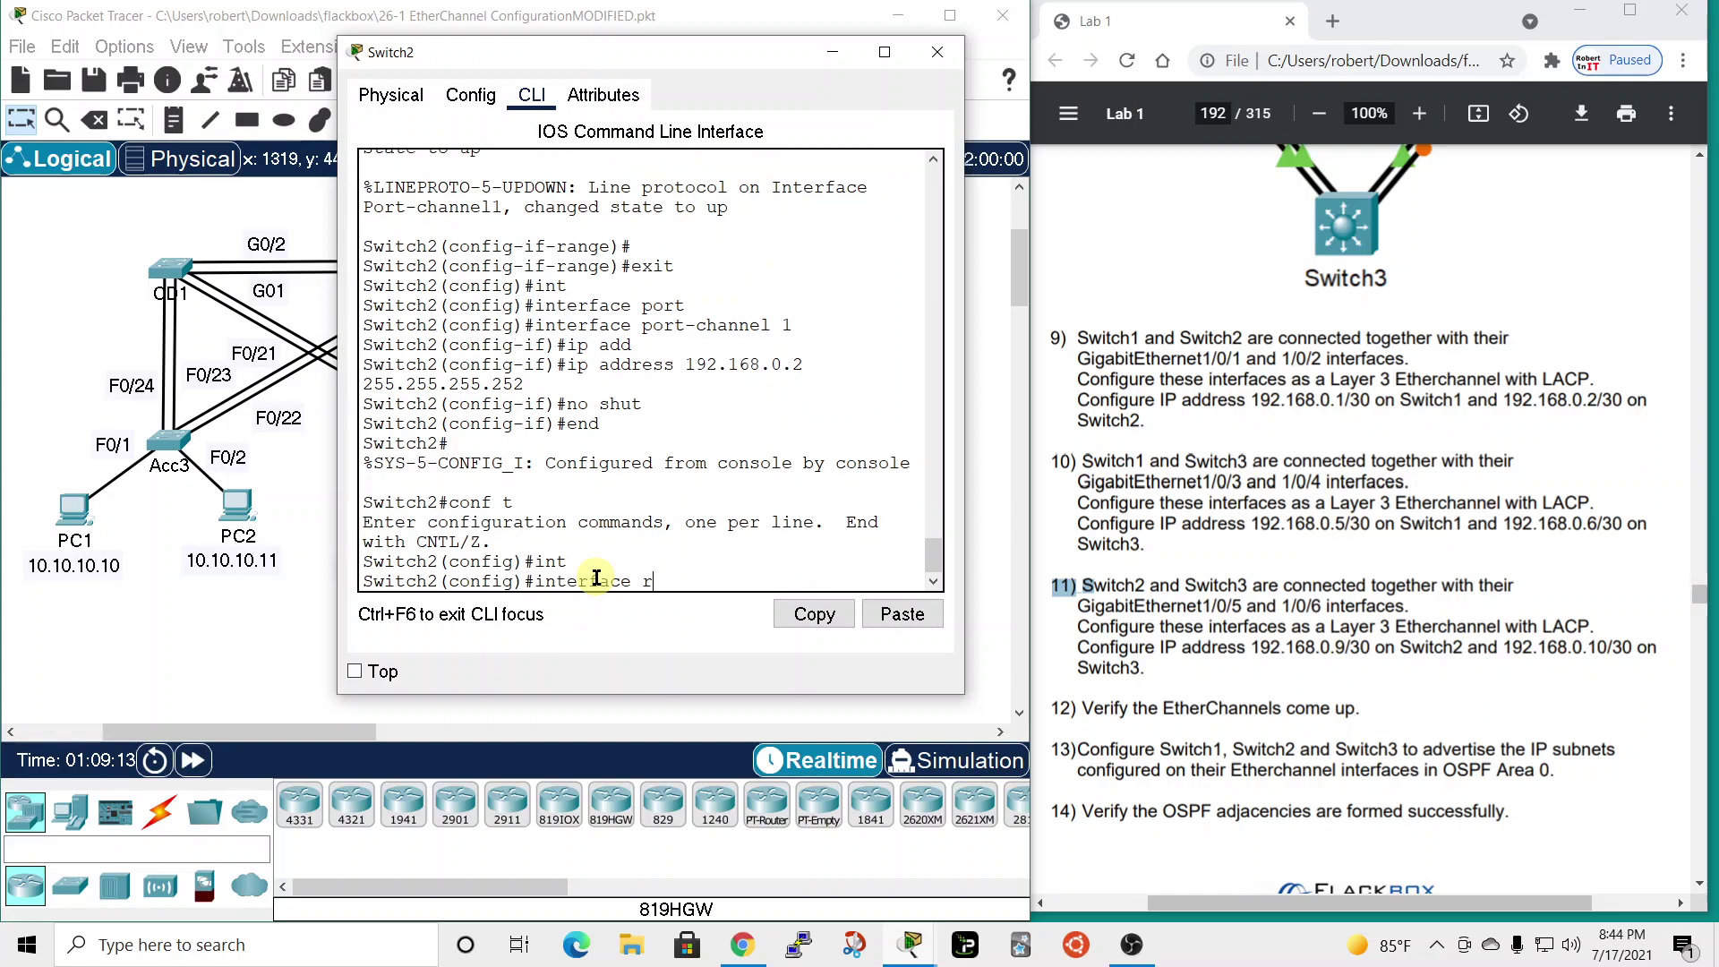
pyautogui.press('Tab')
pyautogui.write('gig')
pyautogui.press('Tab')
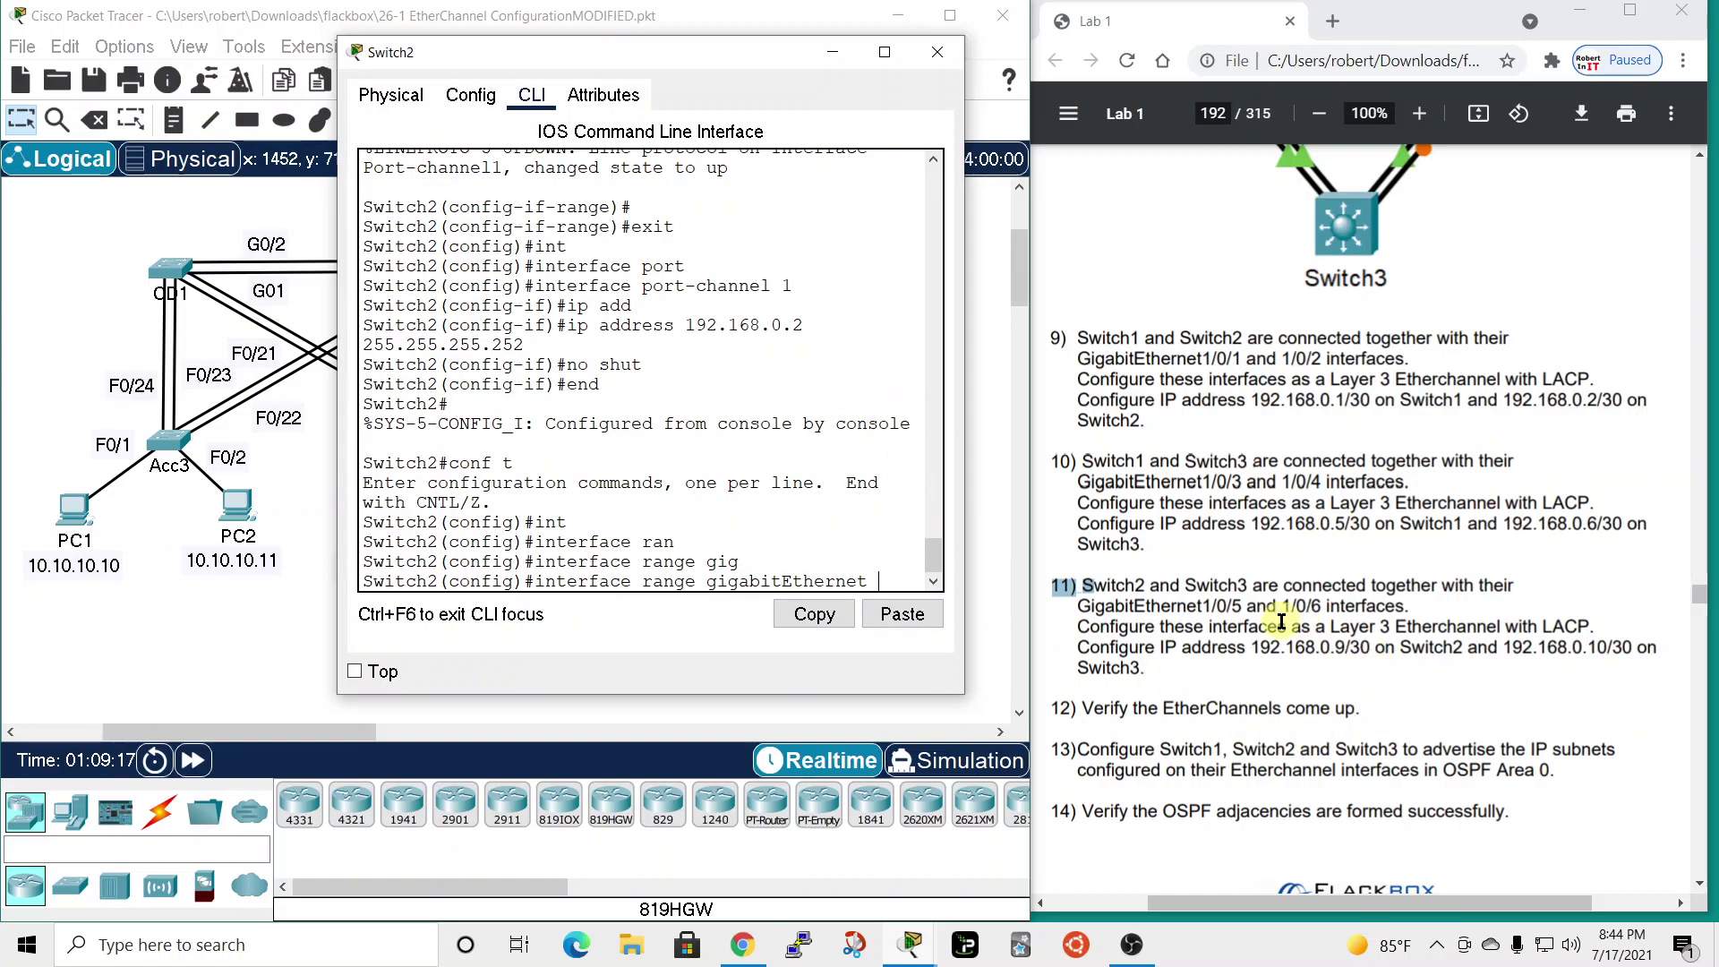
pyautogui.write('1/0/')
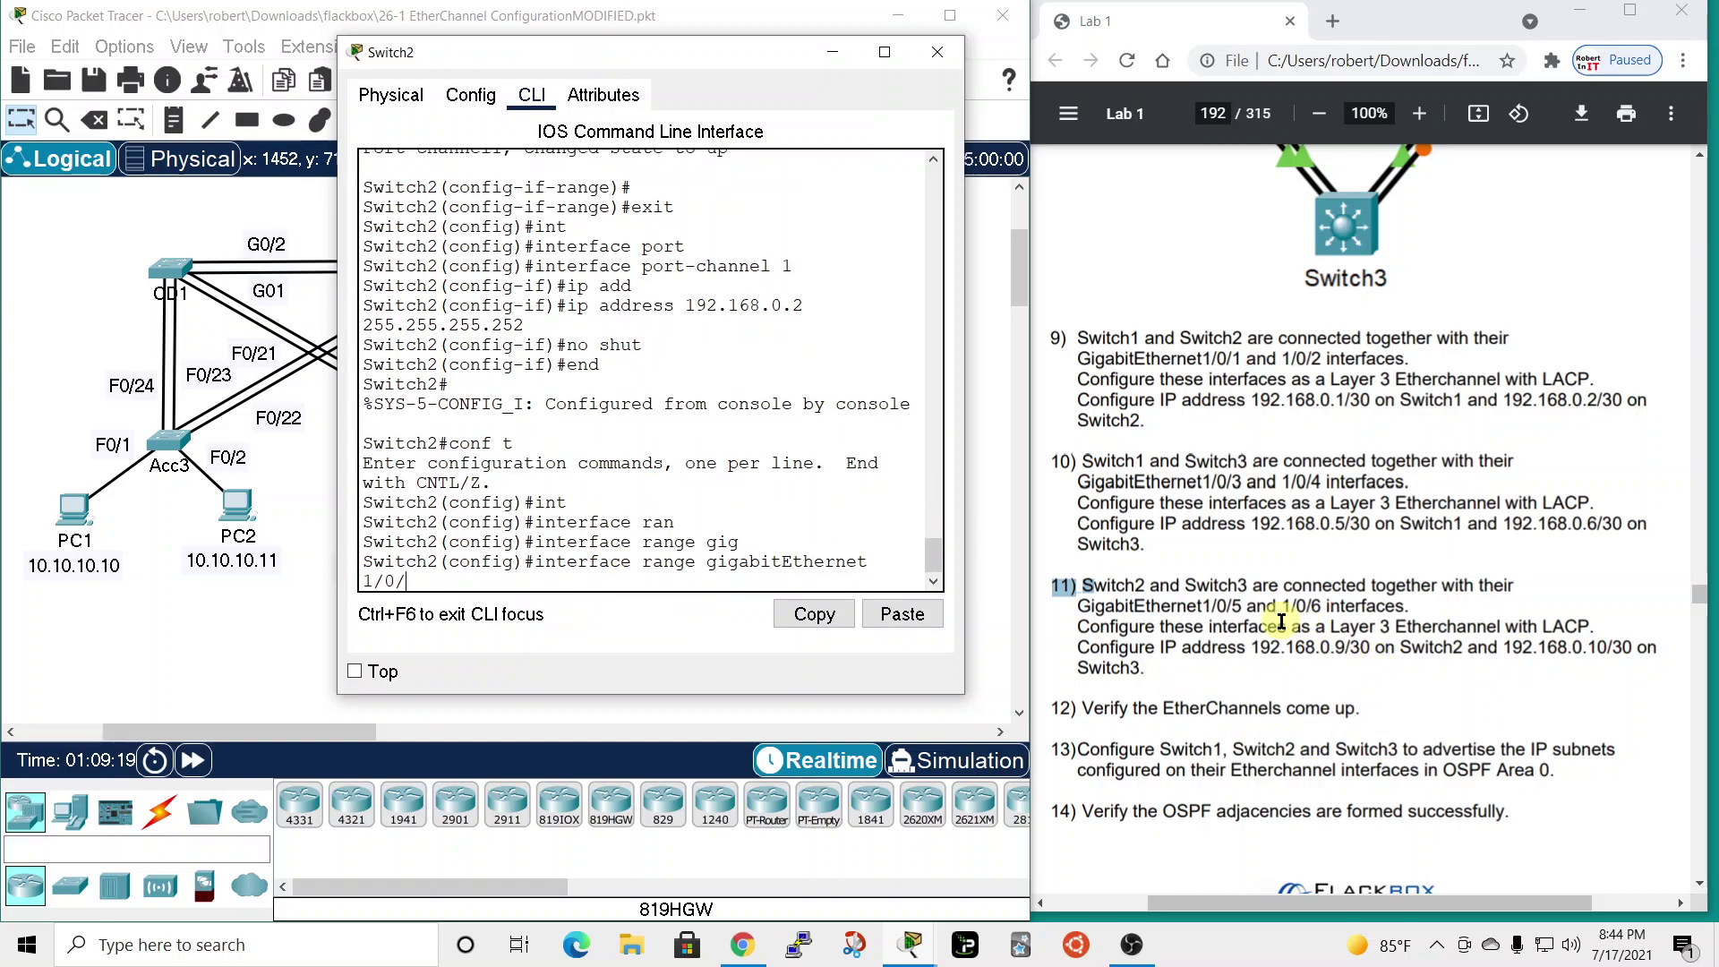
pyautogui.write('5 - 6')
pyautogui.press('Return')
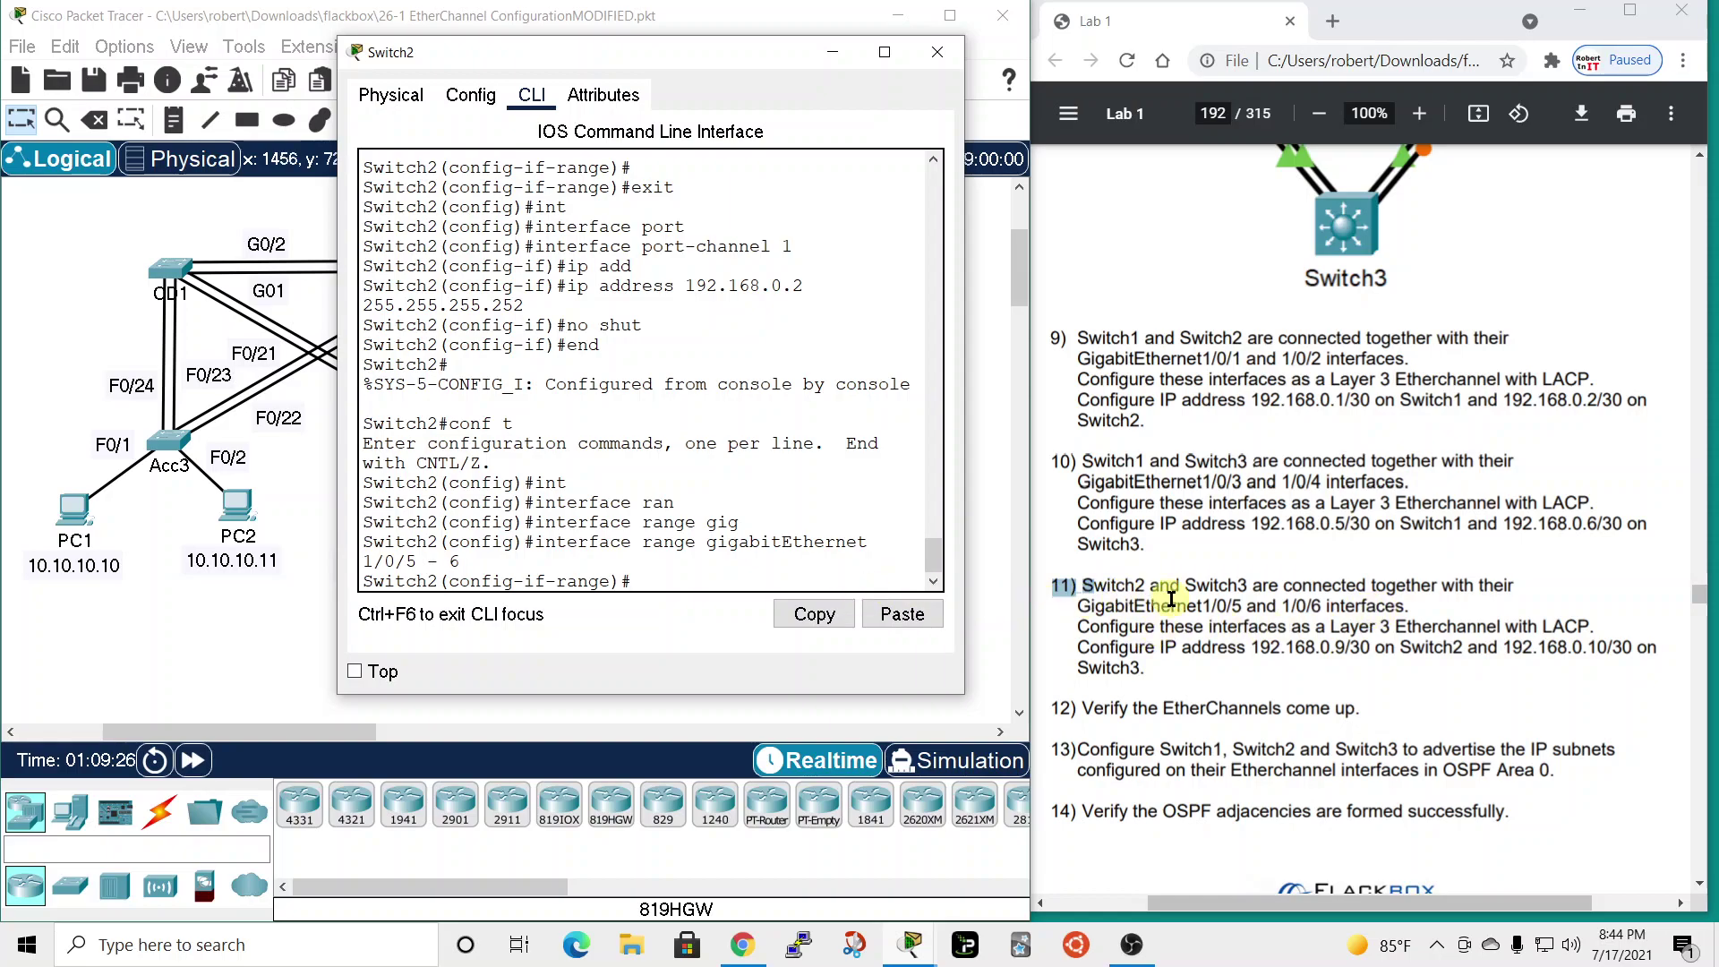
# - Turn Switch2's GigabitEthernet 1/0/5 - 6 into routed Layer 3 ports with no switchport
pyautogui.write('no swit')
pyautogui.press('Tab')
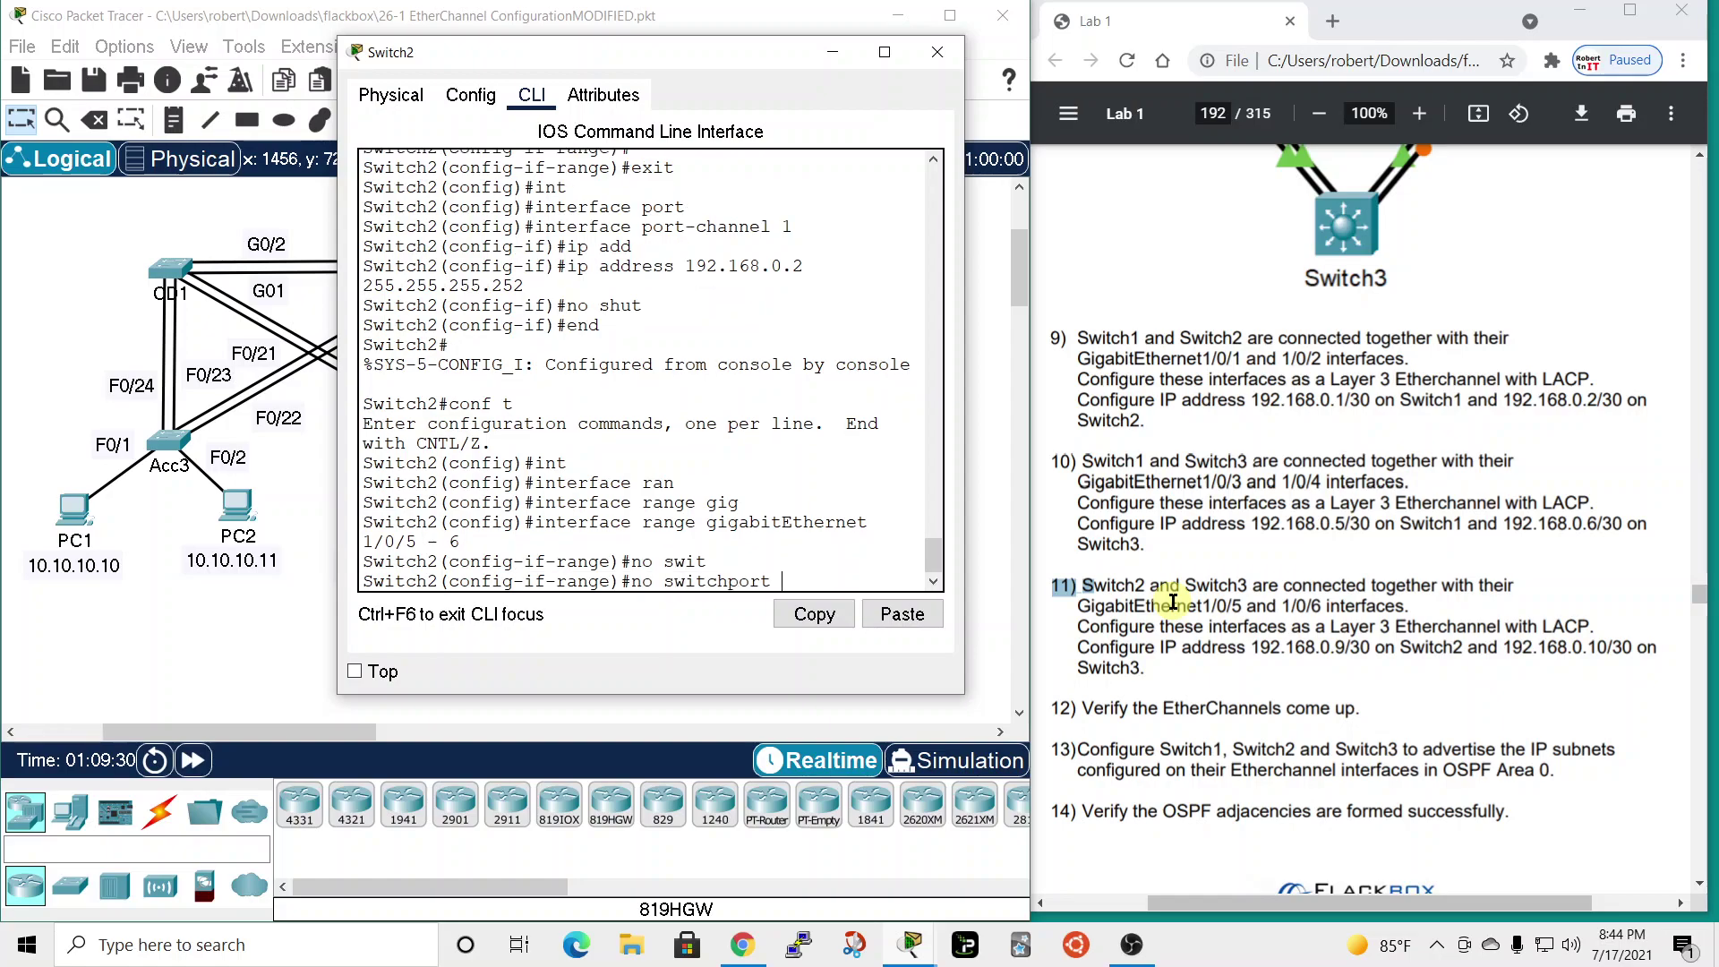
pyautogui.press('Return')
pyautogui.press('Return')
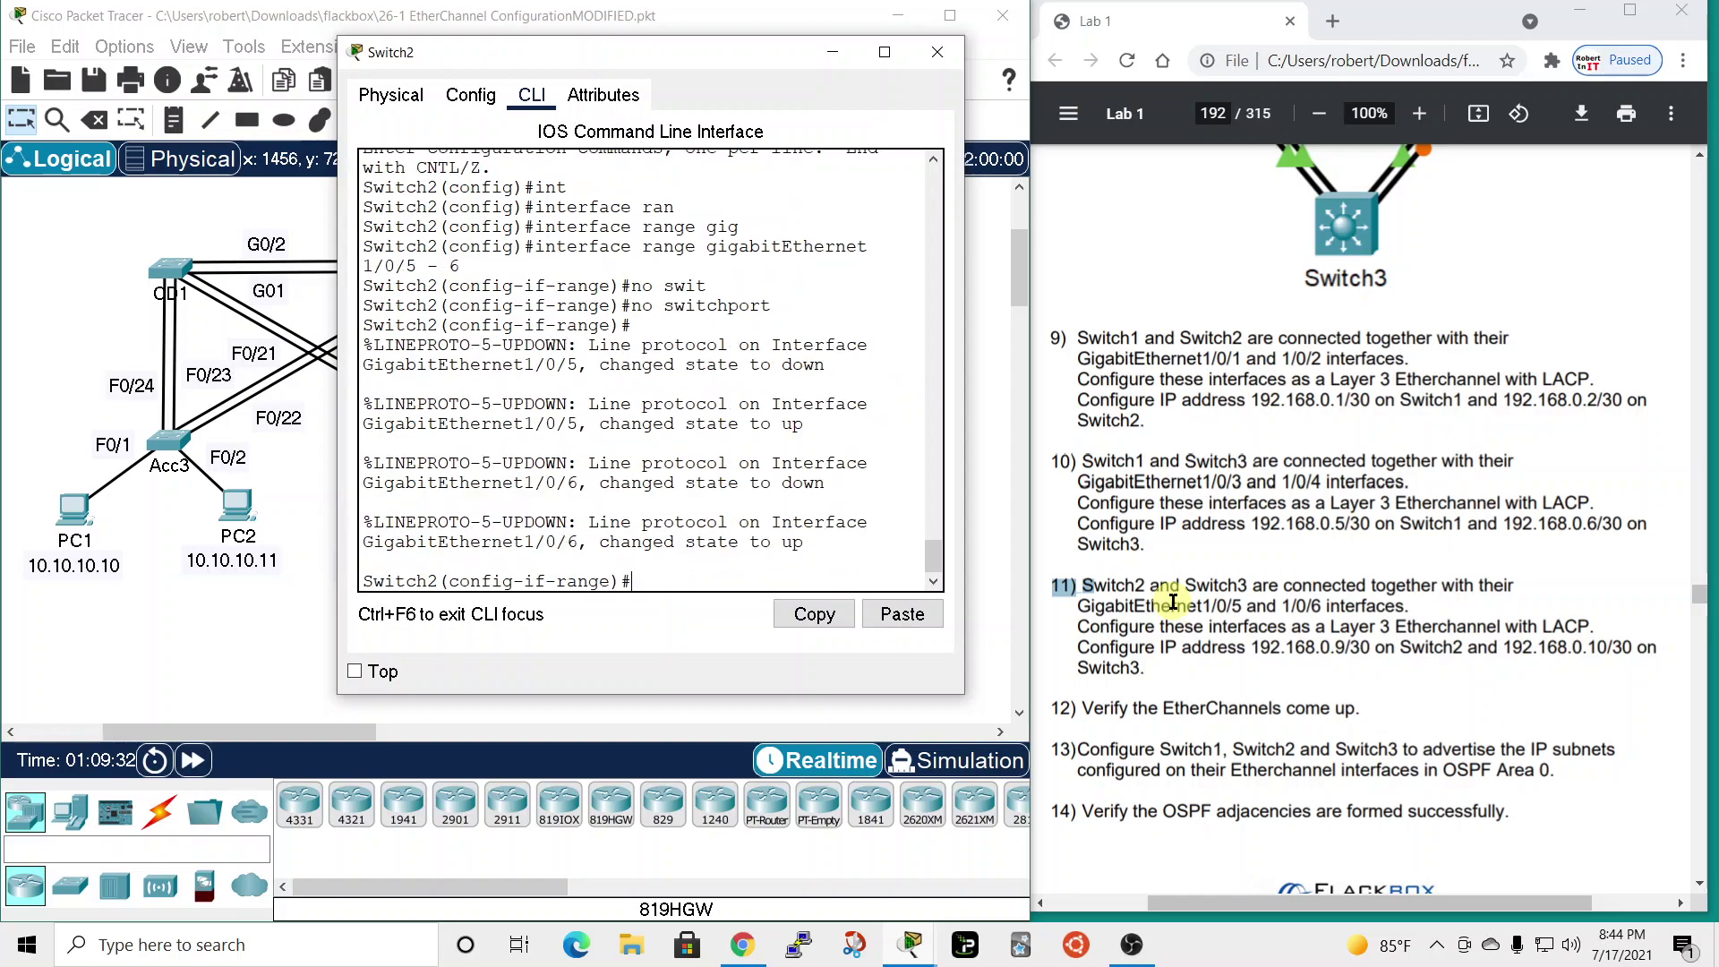
# - Add Switch2's selected port range to channel-group 3 in mode active and exit to global configuration mode
pyautogui.write('channel-g')
pyautogui.press('Tab')
pyautogui.write('3 nm')
pyautogui.press('BackSpace')
pyautogui.press('BackSpace')
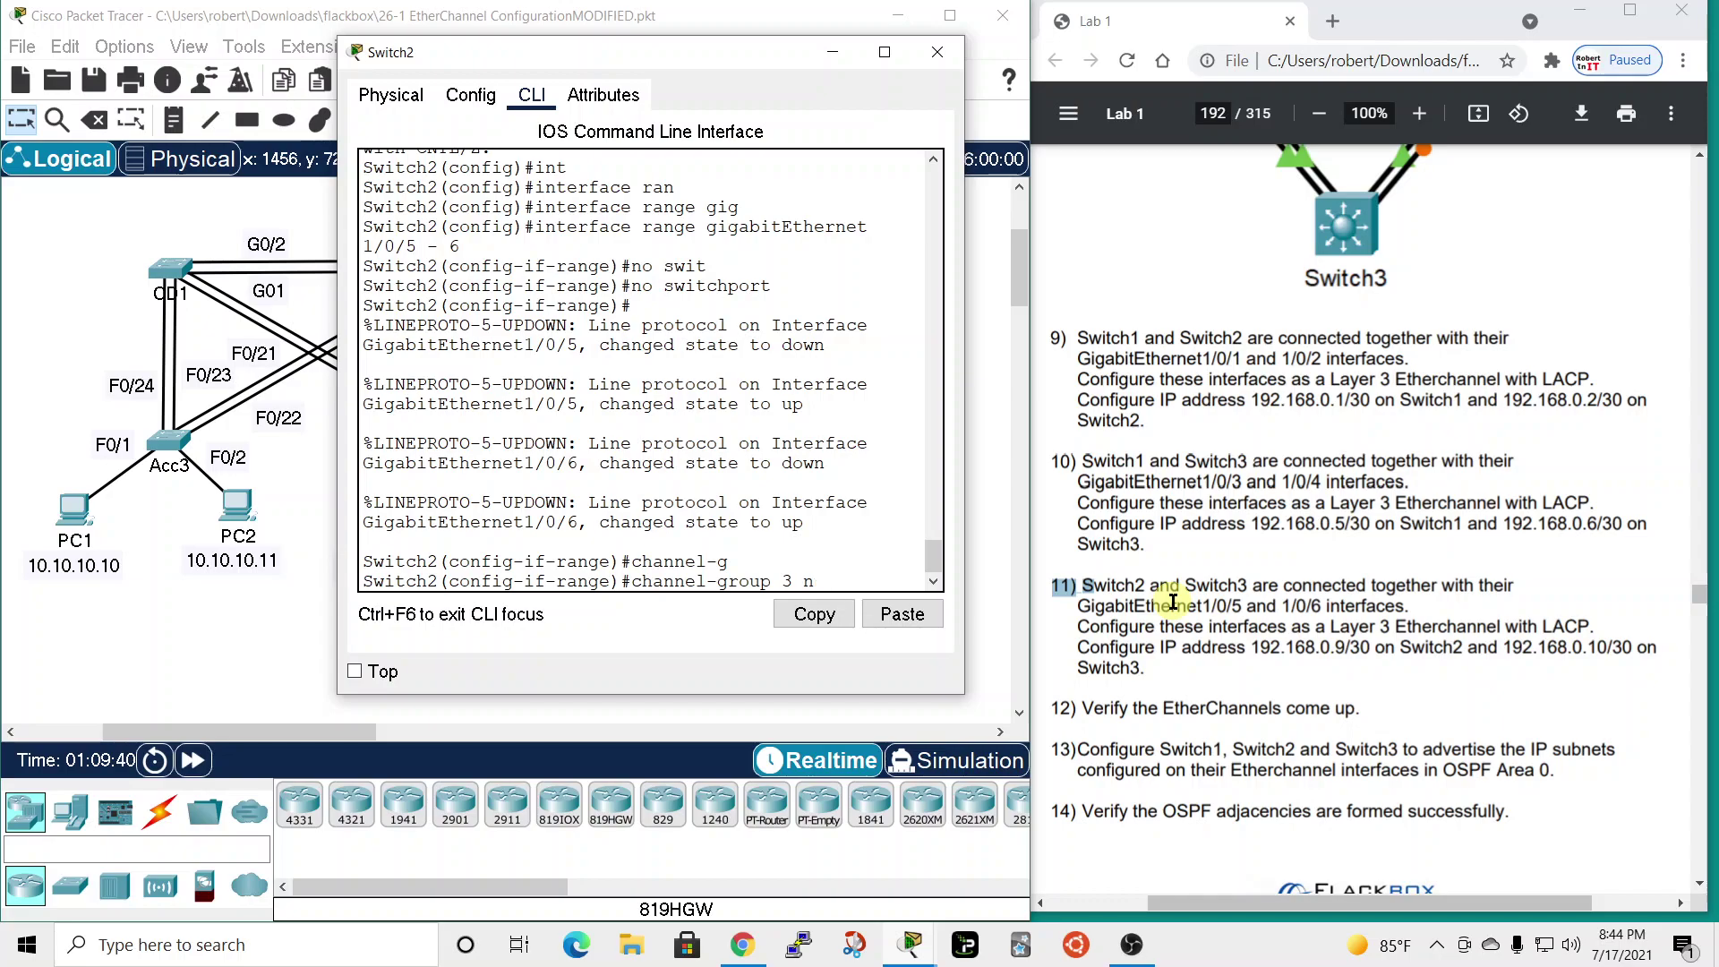
pyautogui.write('ode ad')
pyautogui.write('tive')
pyautogui.press('Return')
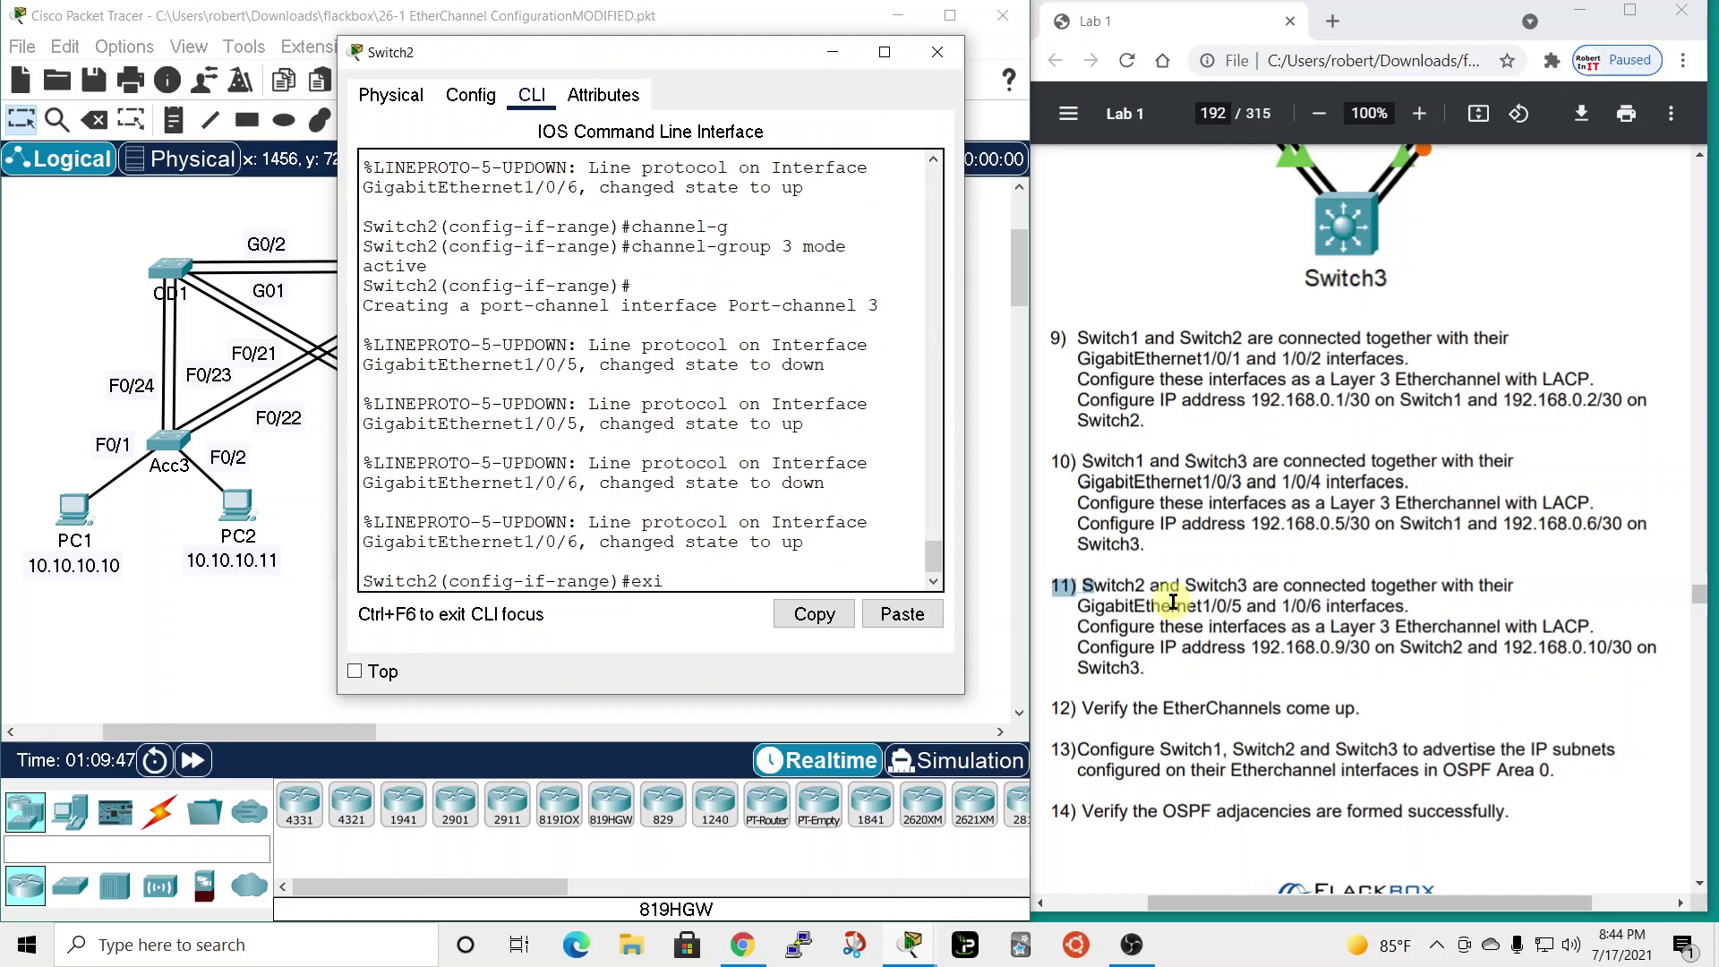
pyautogui.write('t')
pyautogui.press('Return')
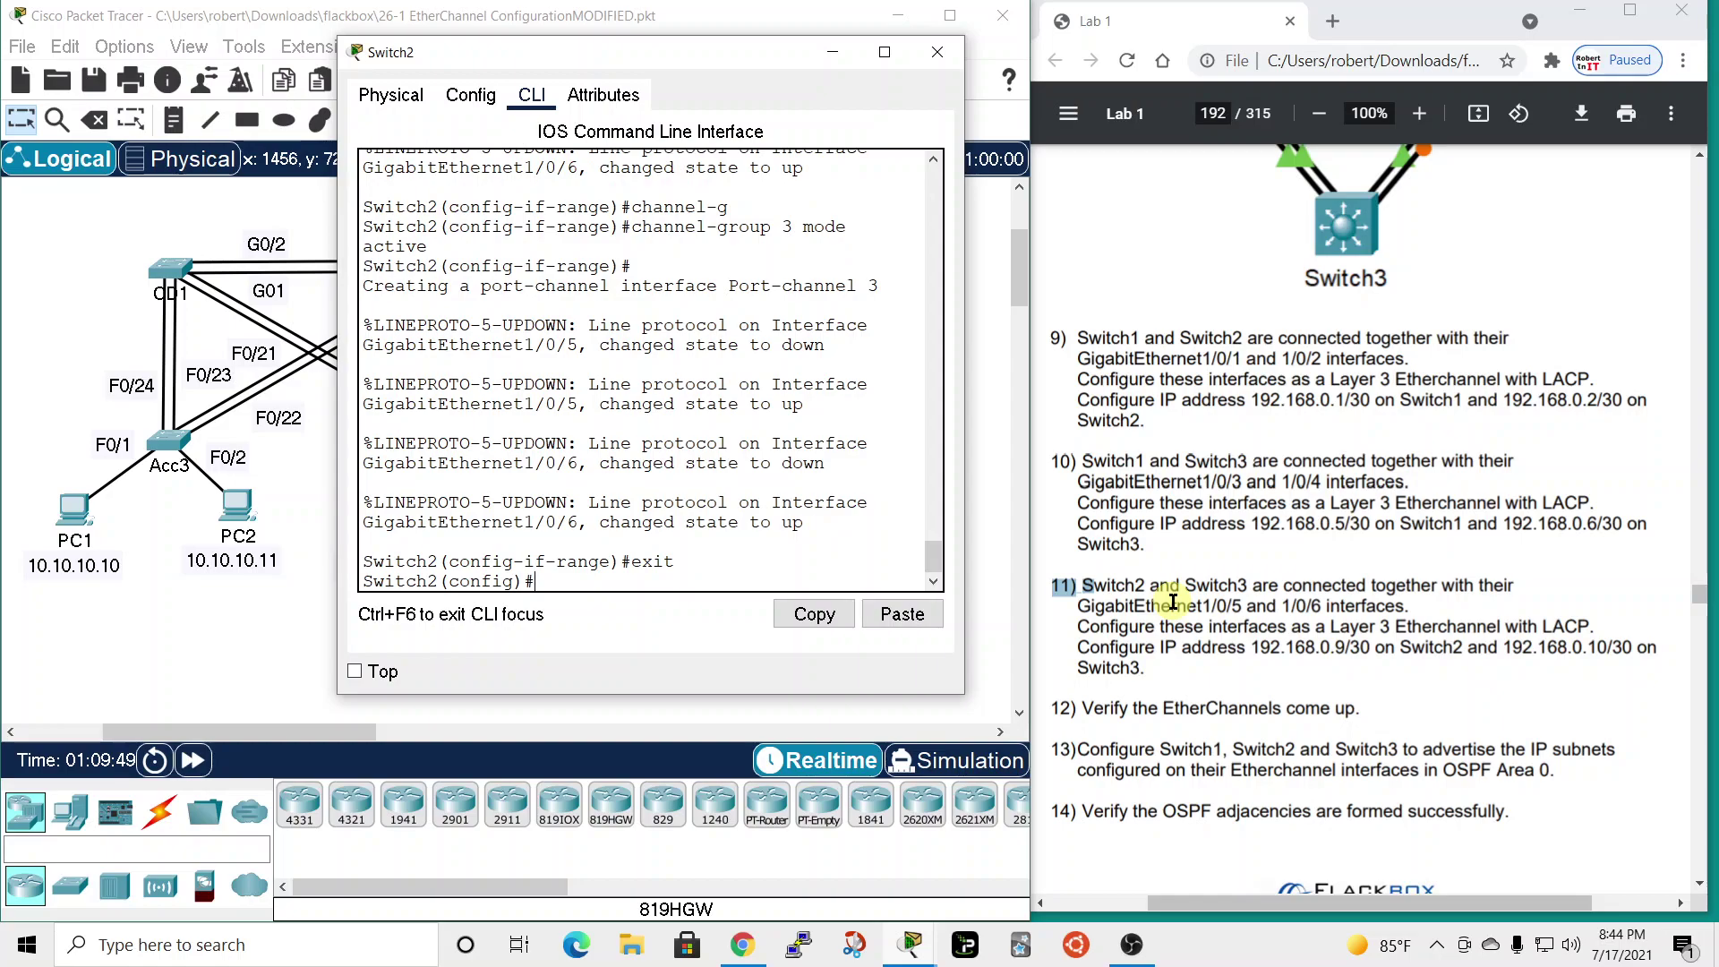
# - Enter interface configuration for port-channel 3 on Switch2
pyautogui.write('int')
pyautogui.press('Tab')
pyautogui.write('port')
pyautogui.press('Tab')
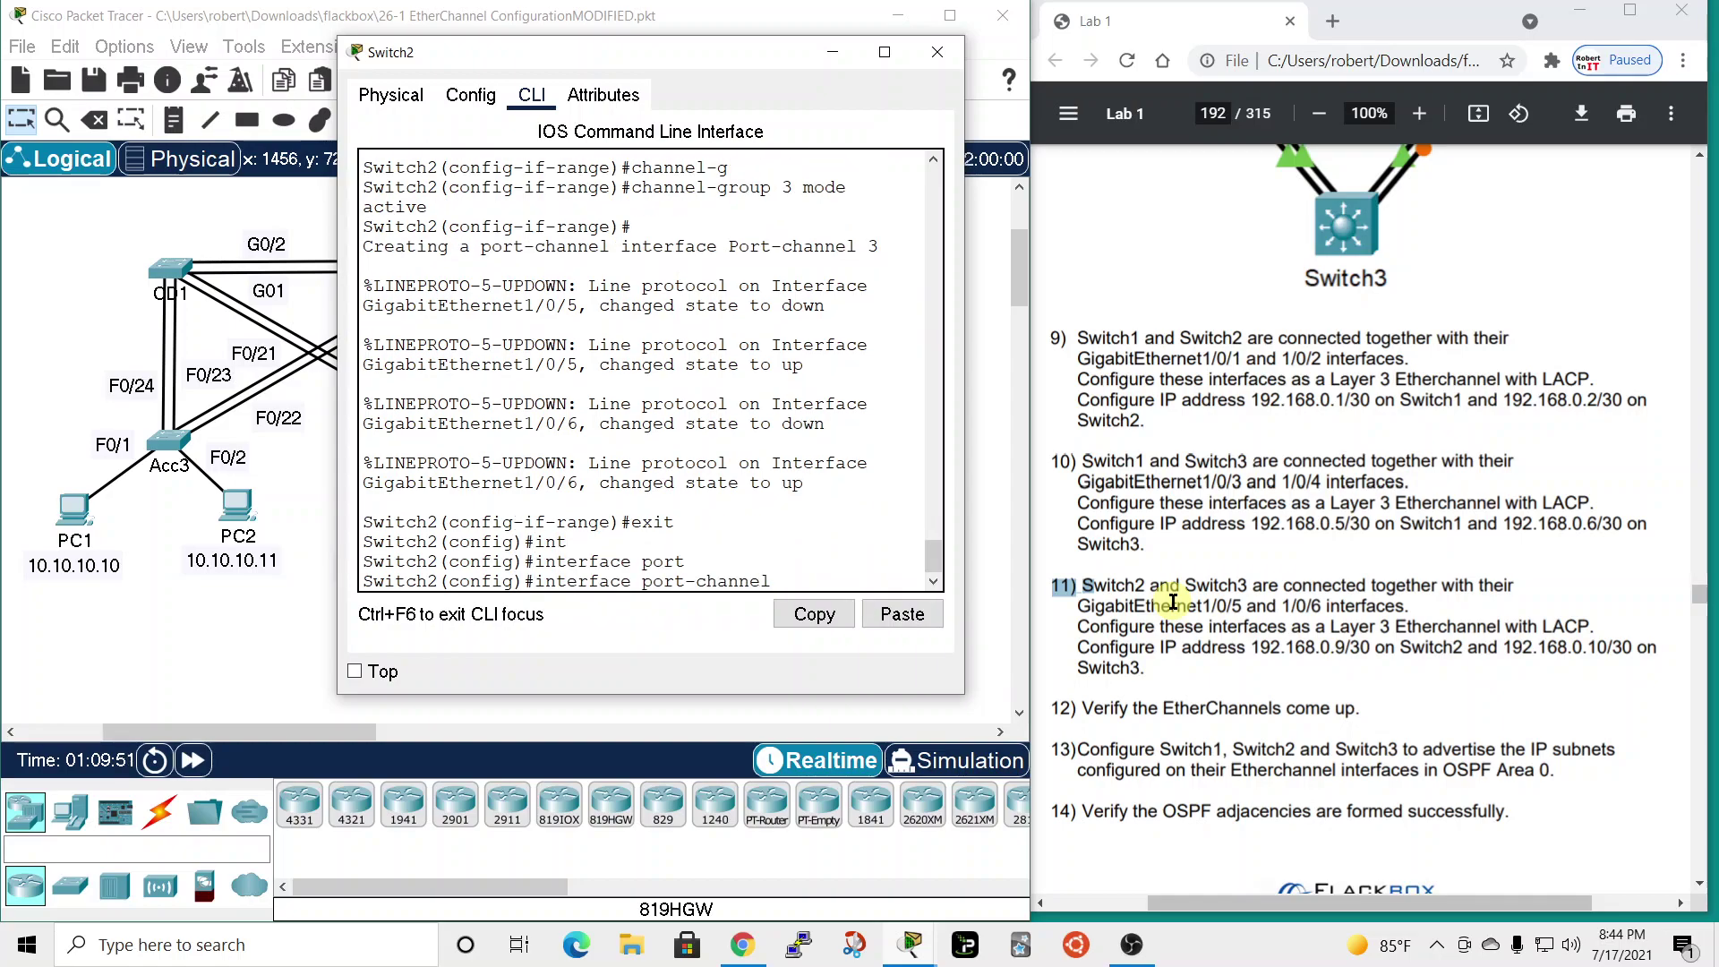
pyautogui.press('Return')
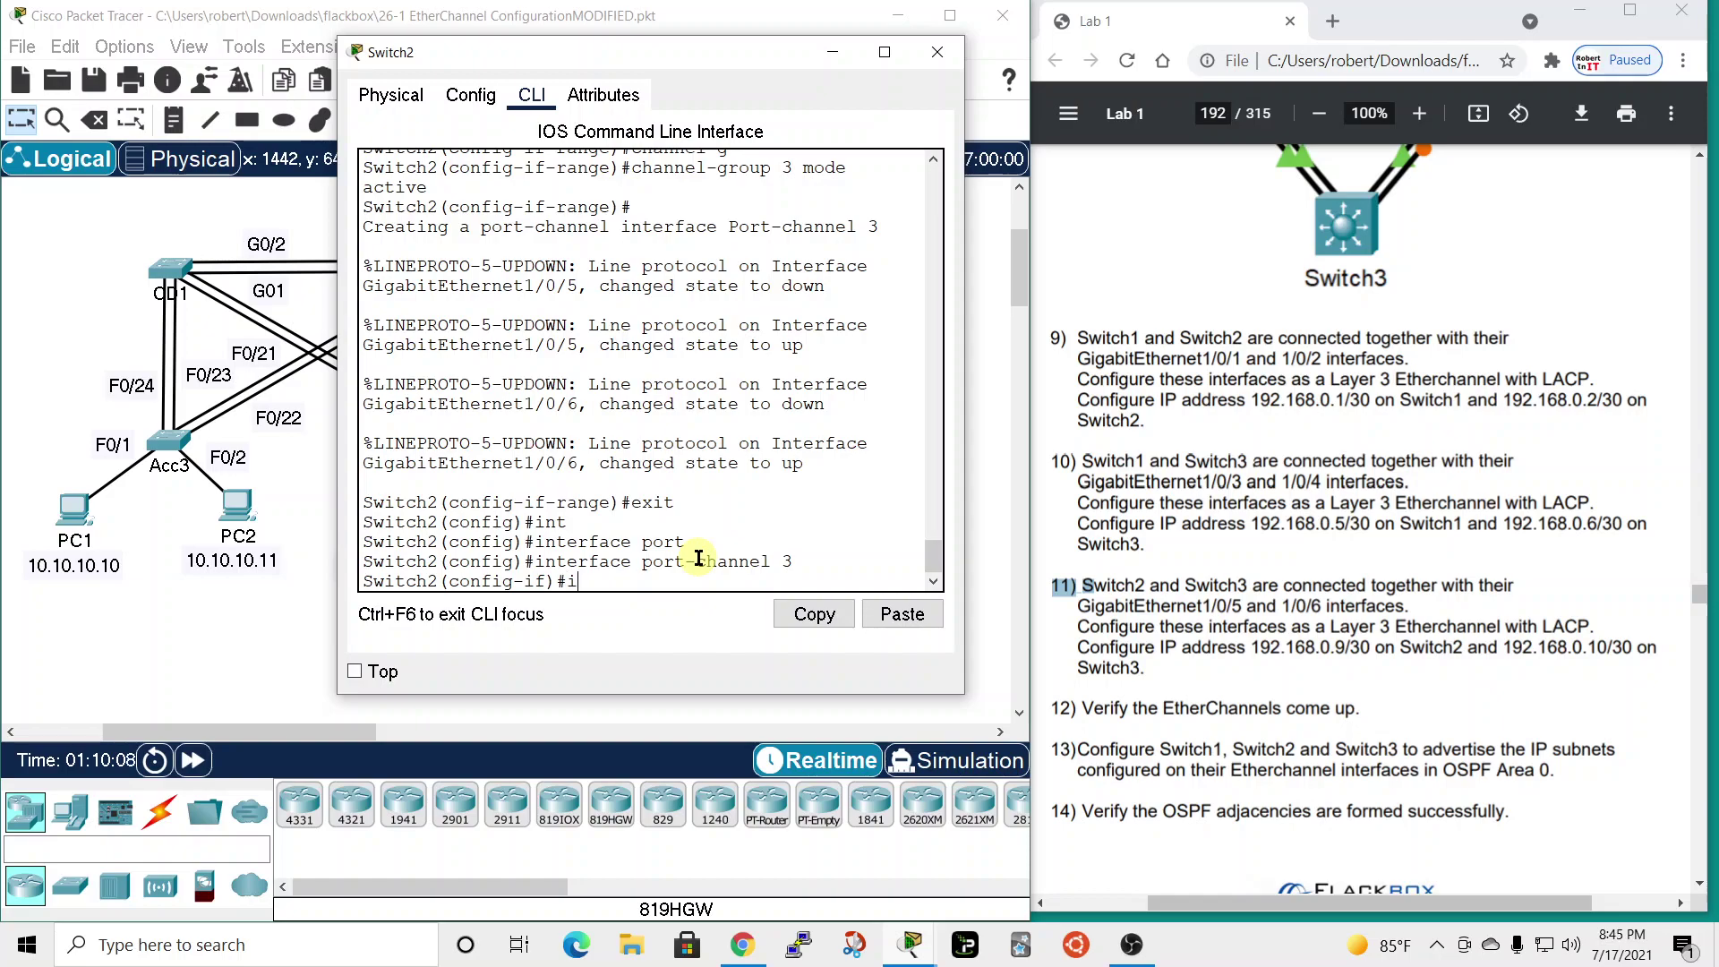
# - Assign IP address 192.168.0.9 with mask 255.255.255.252 to port-channel 3 on Switch2 and enable the interface with no shut
pyautogui.press('Tab')
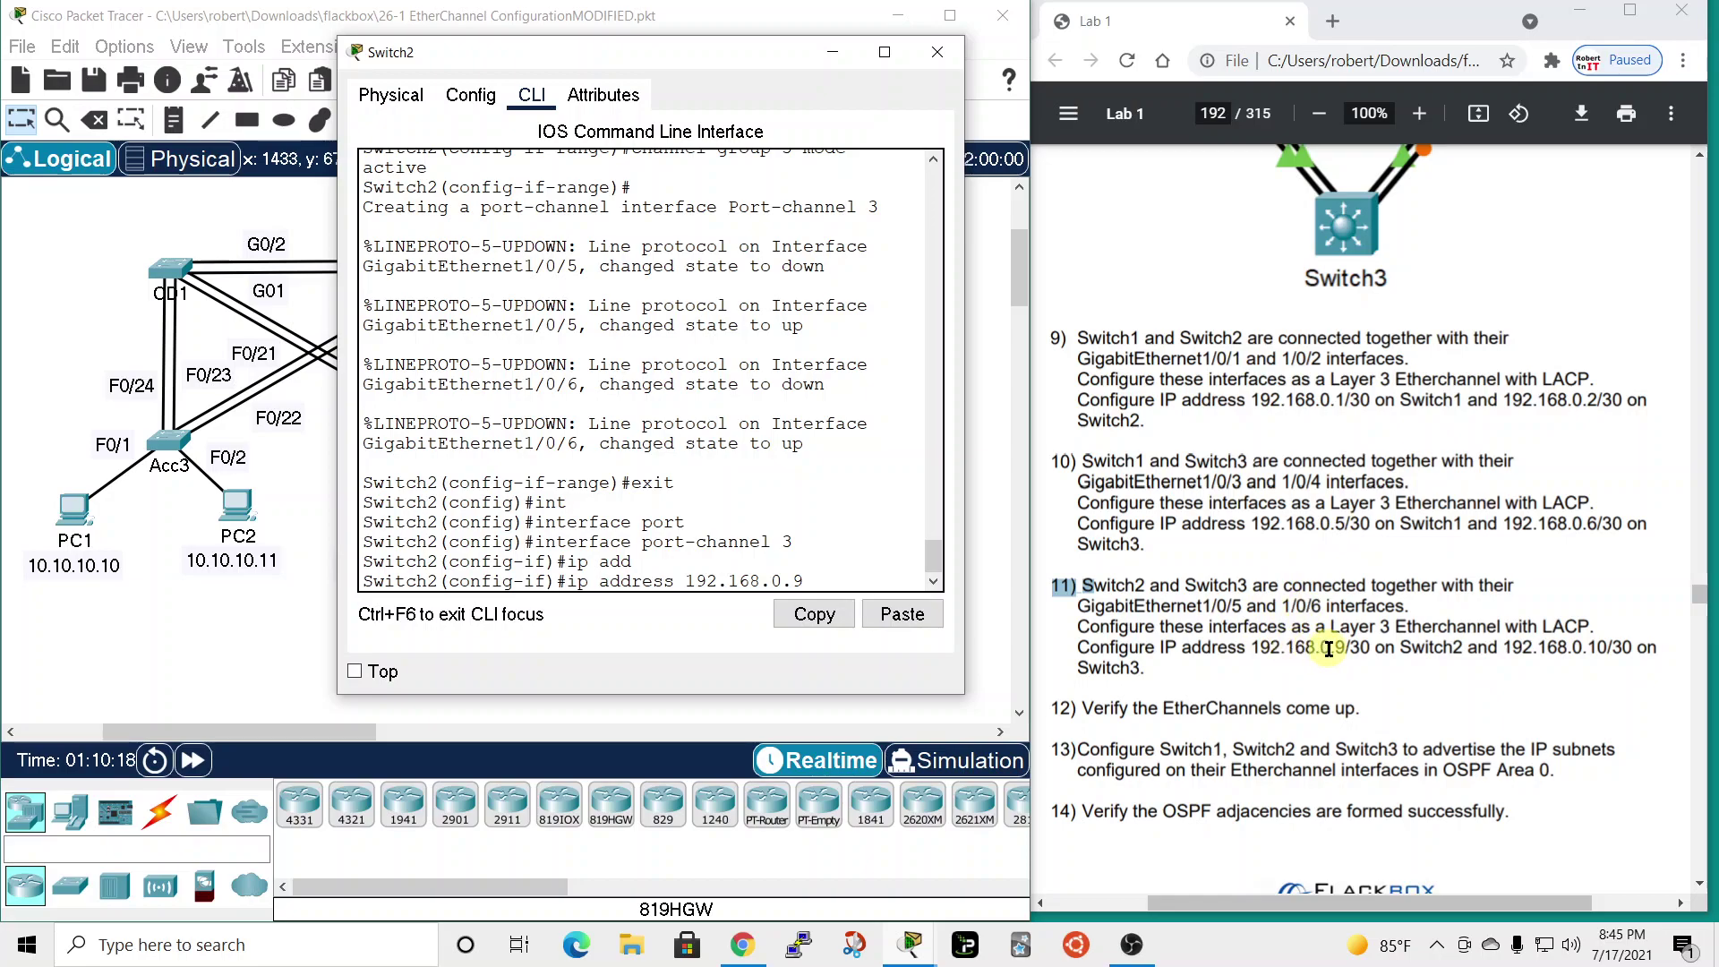
pyautogui.write('55.255.255.252')
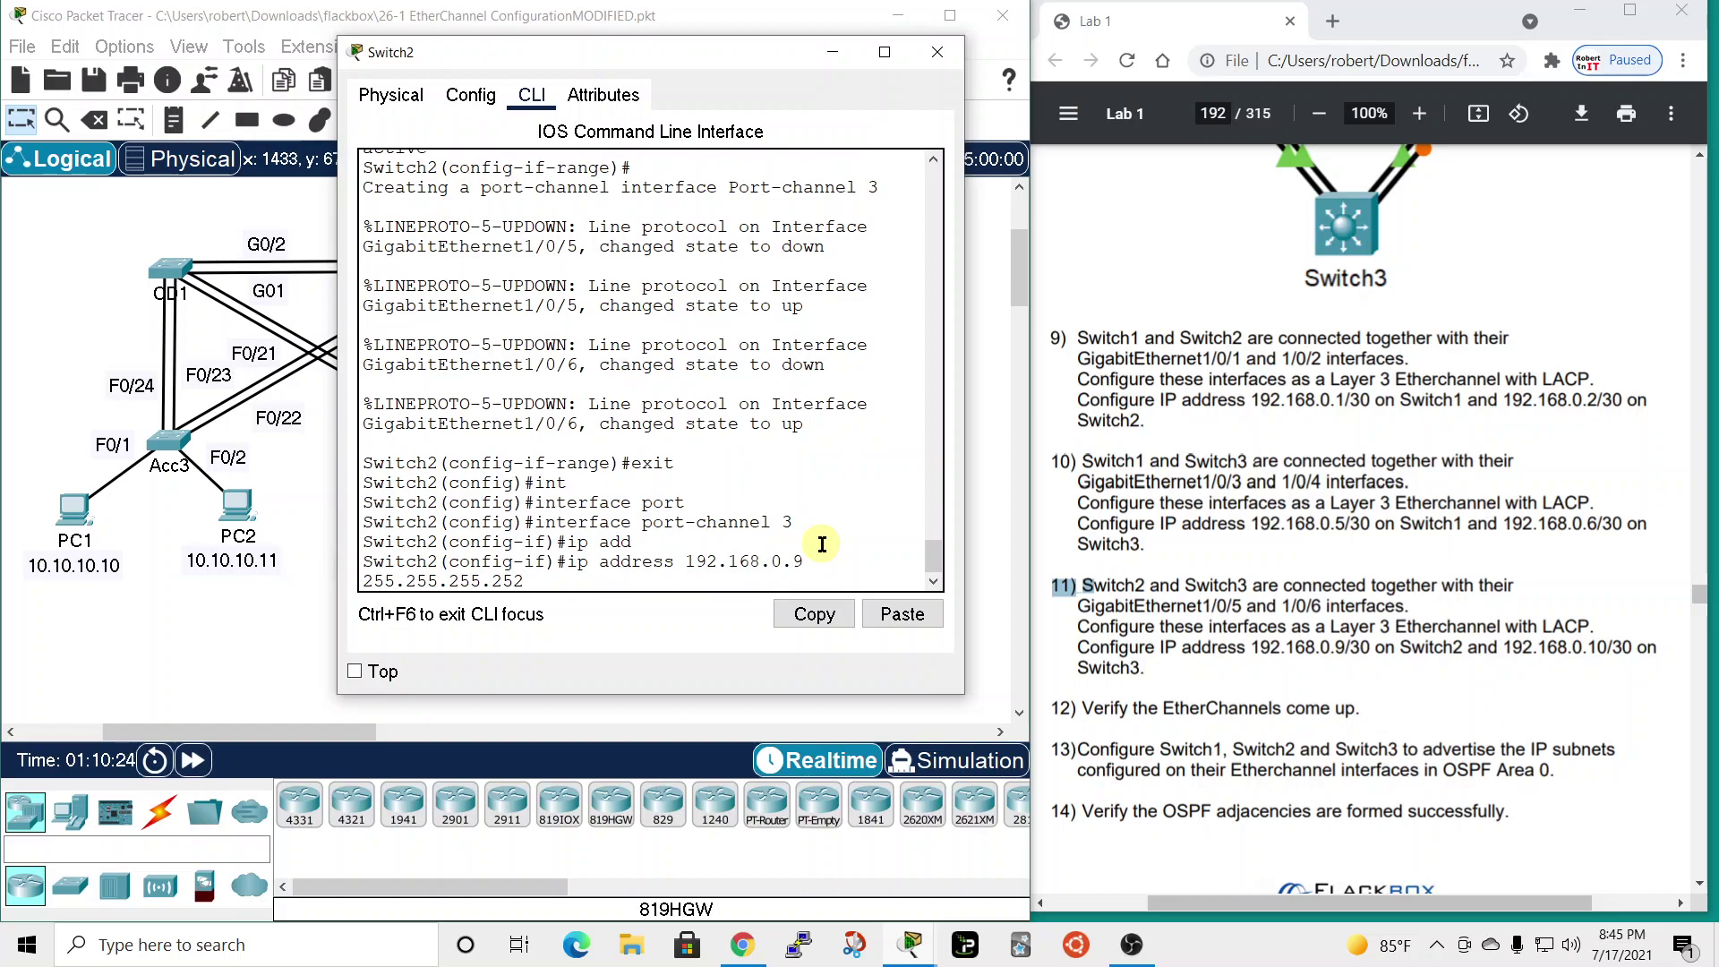
pyautogui.press('Return')
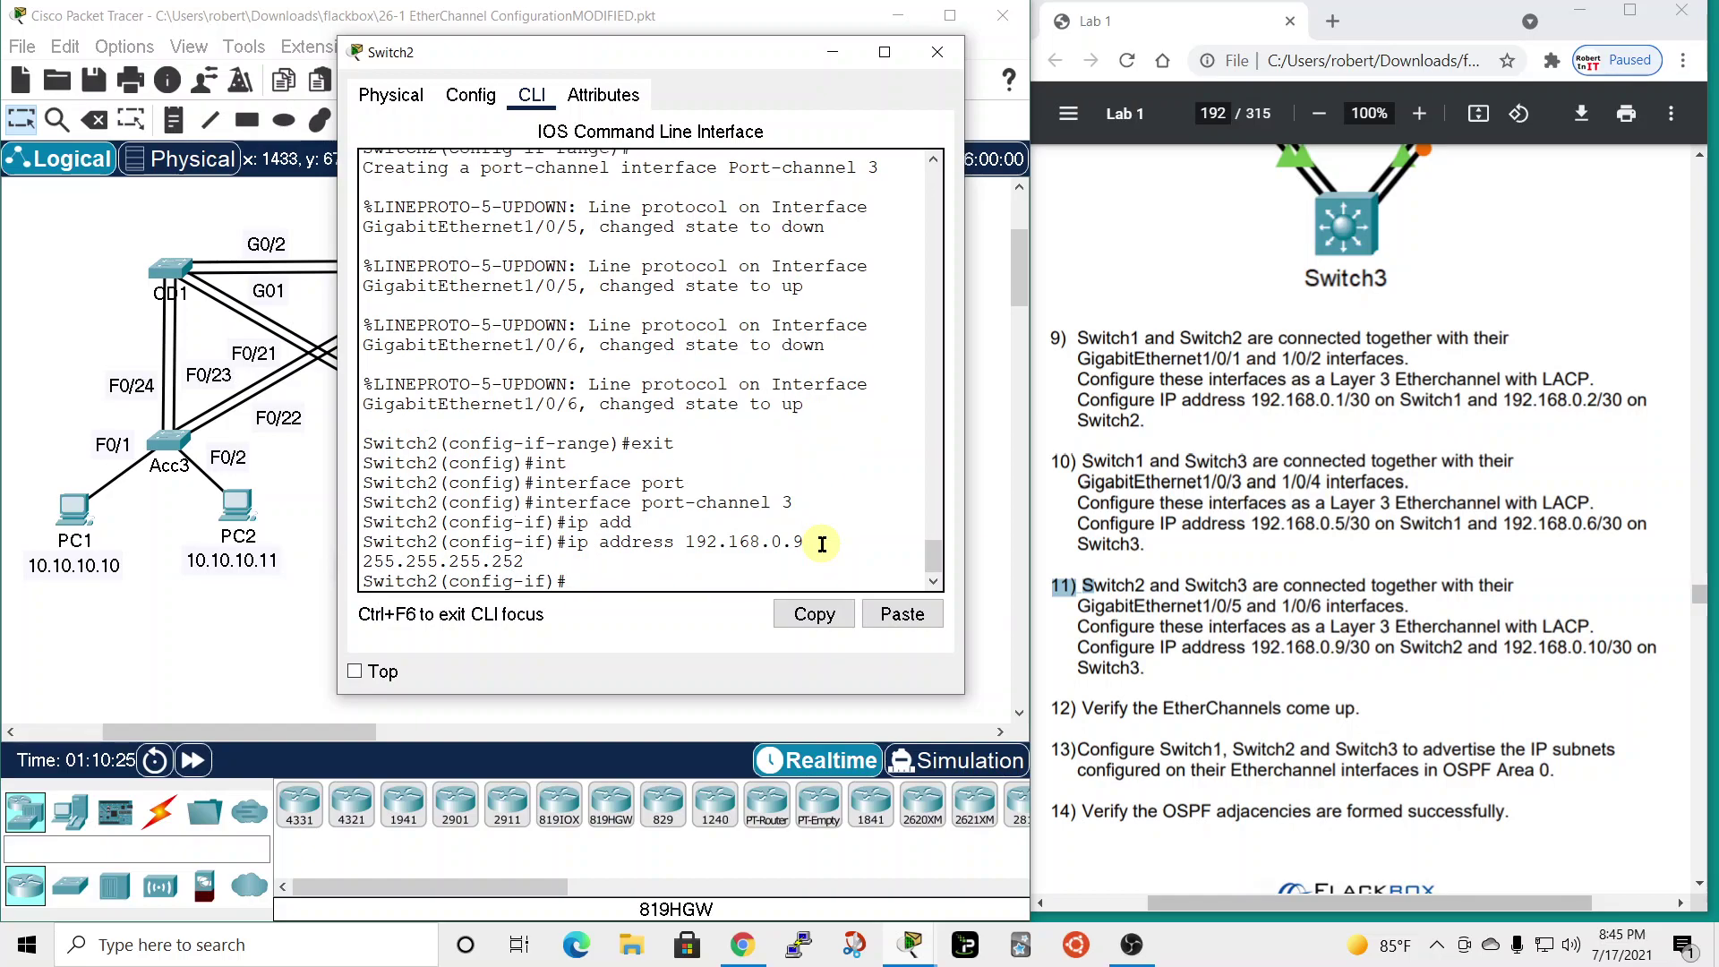
pyautogui.write('no shut')
pyautogui.press('Return')
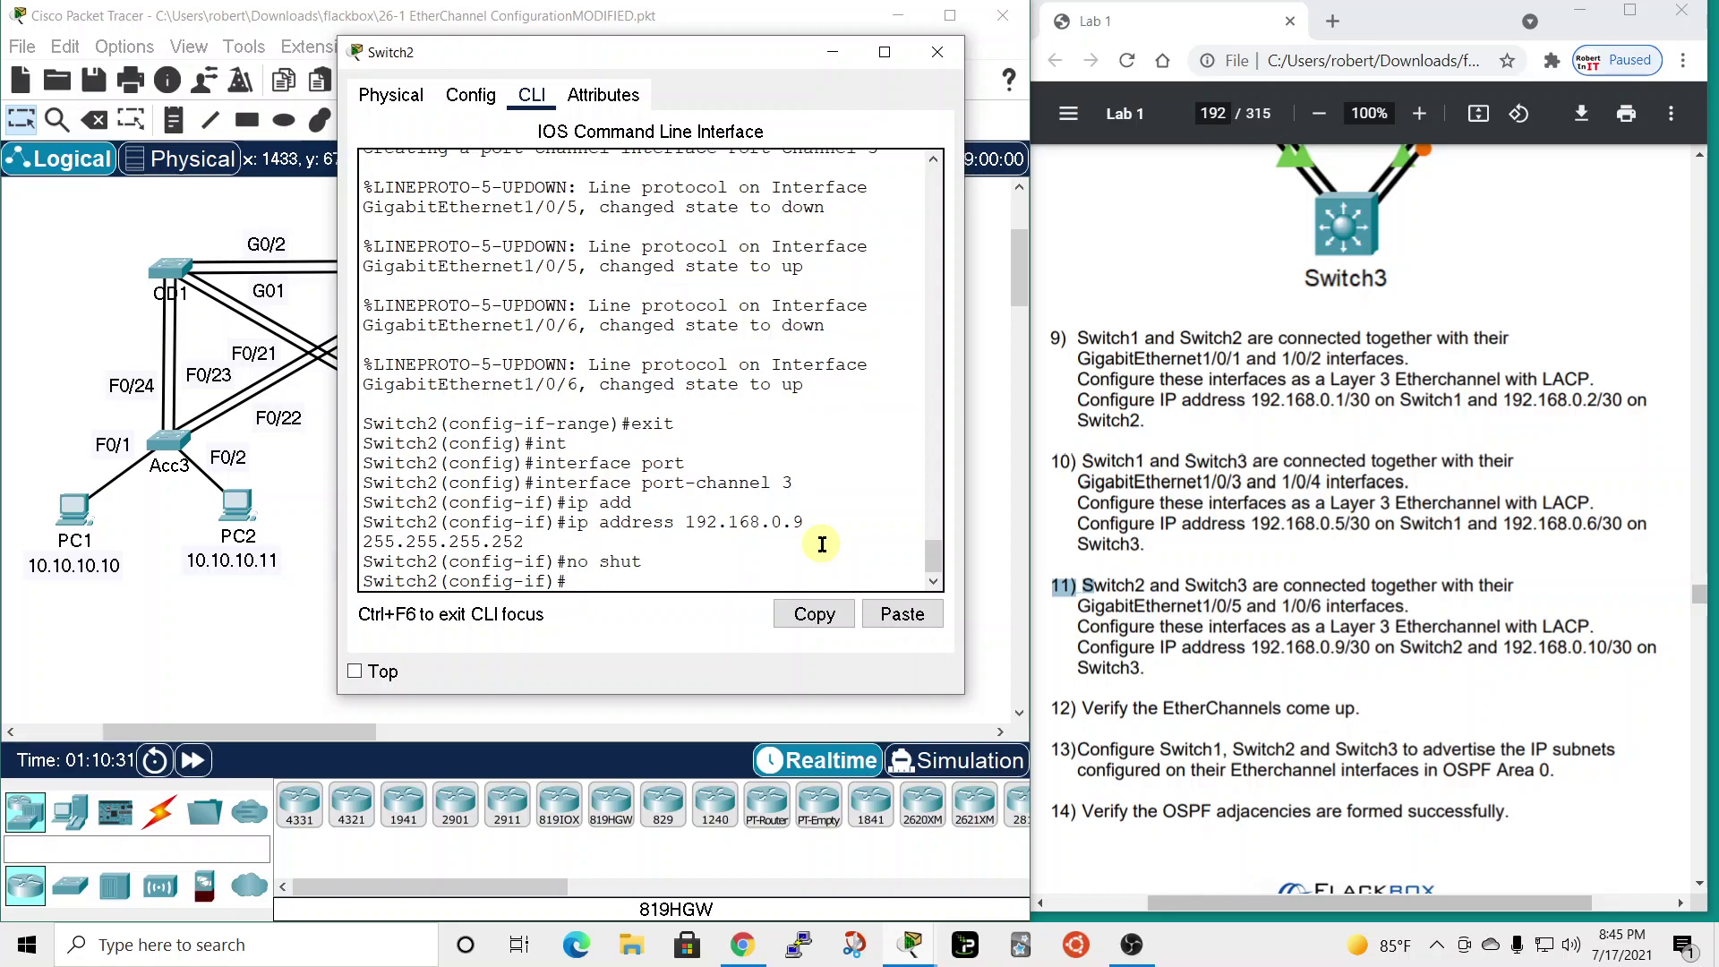
# - Close Switch2's window and open the command line of Switch3, the other end of the lab guide's task 11 link
pyautogui.click(1192, 583)
pyautogui.doubleClick(1193, 583)
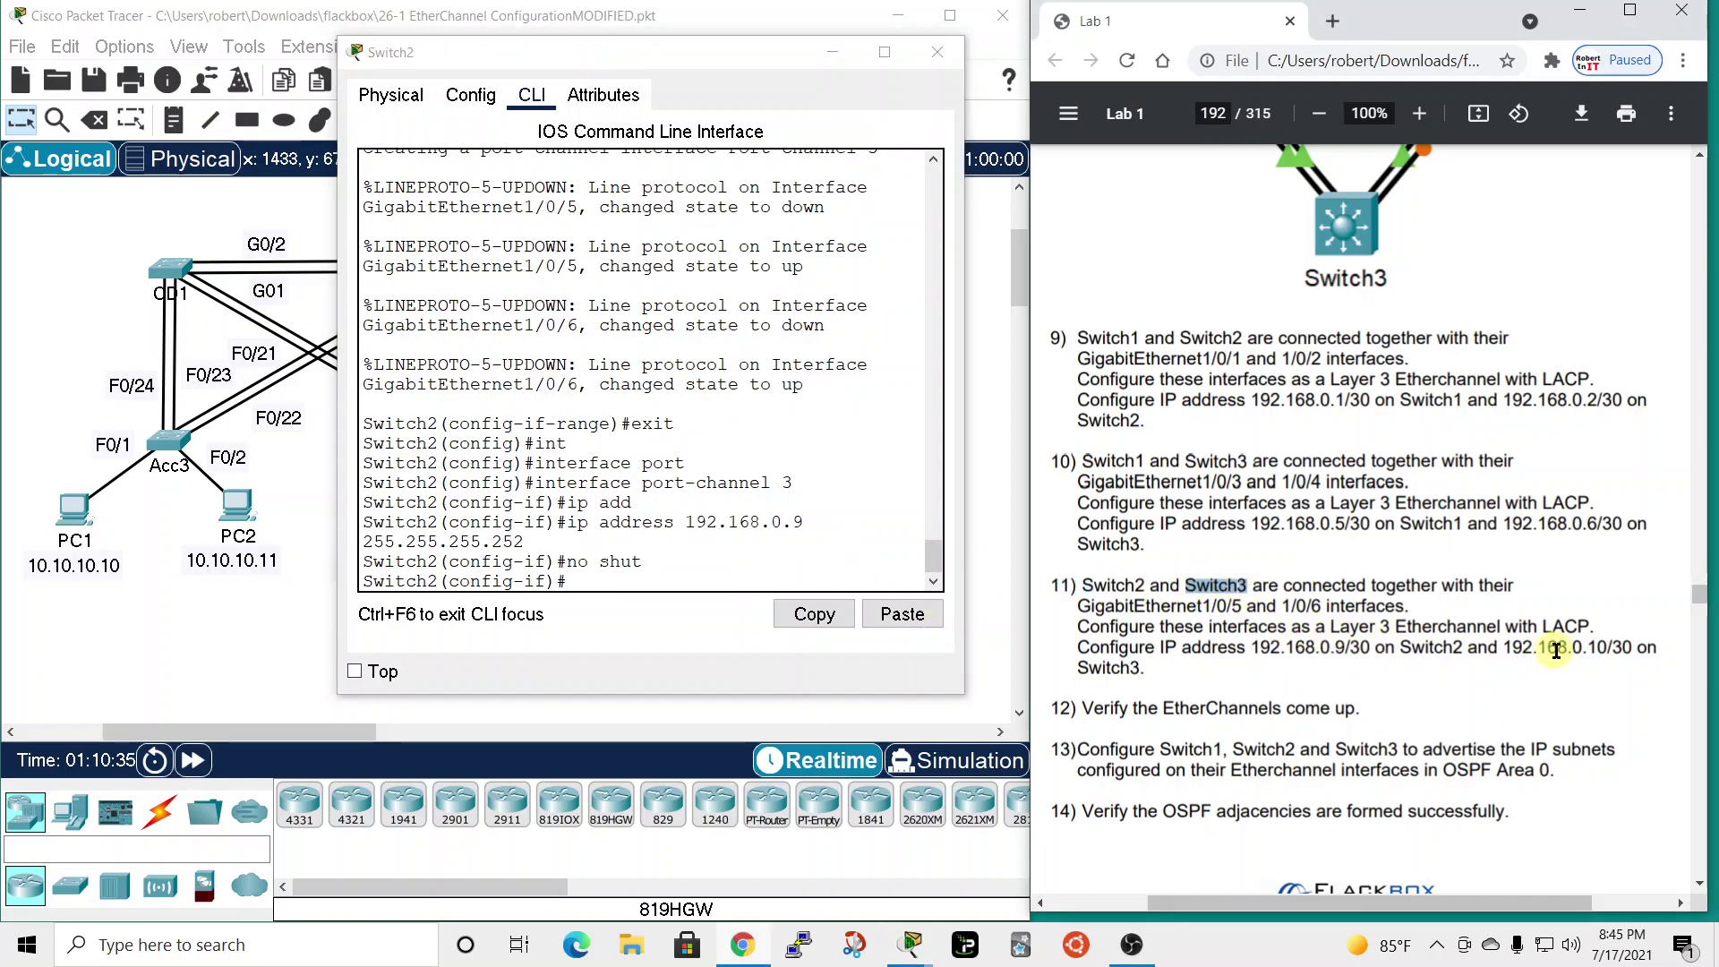
pyautogui.click(931, 56)
pyautogui.click(799, 458)
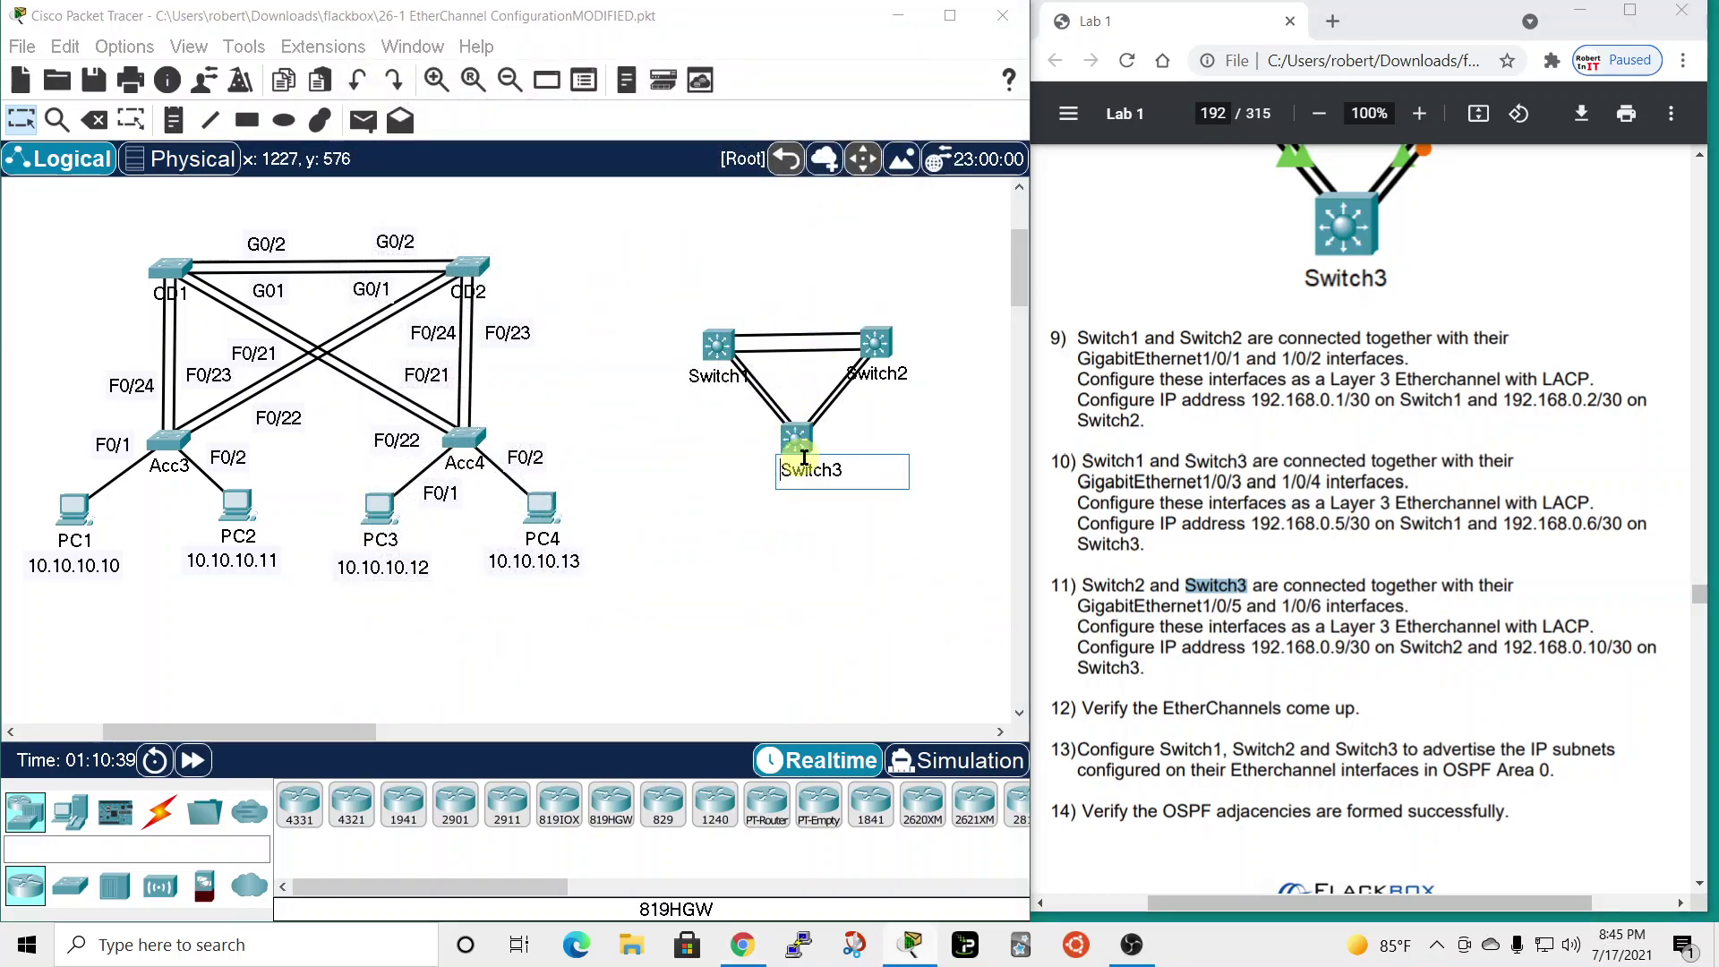
pyautogui.click(877, 348)
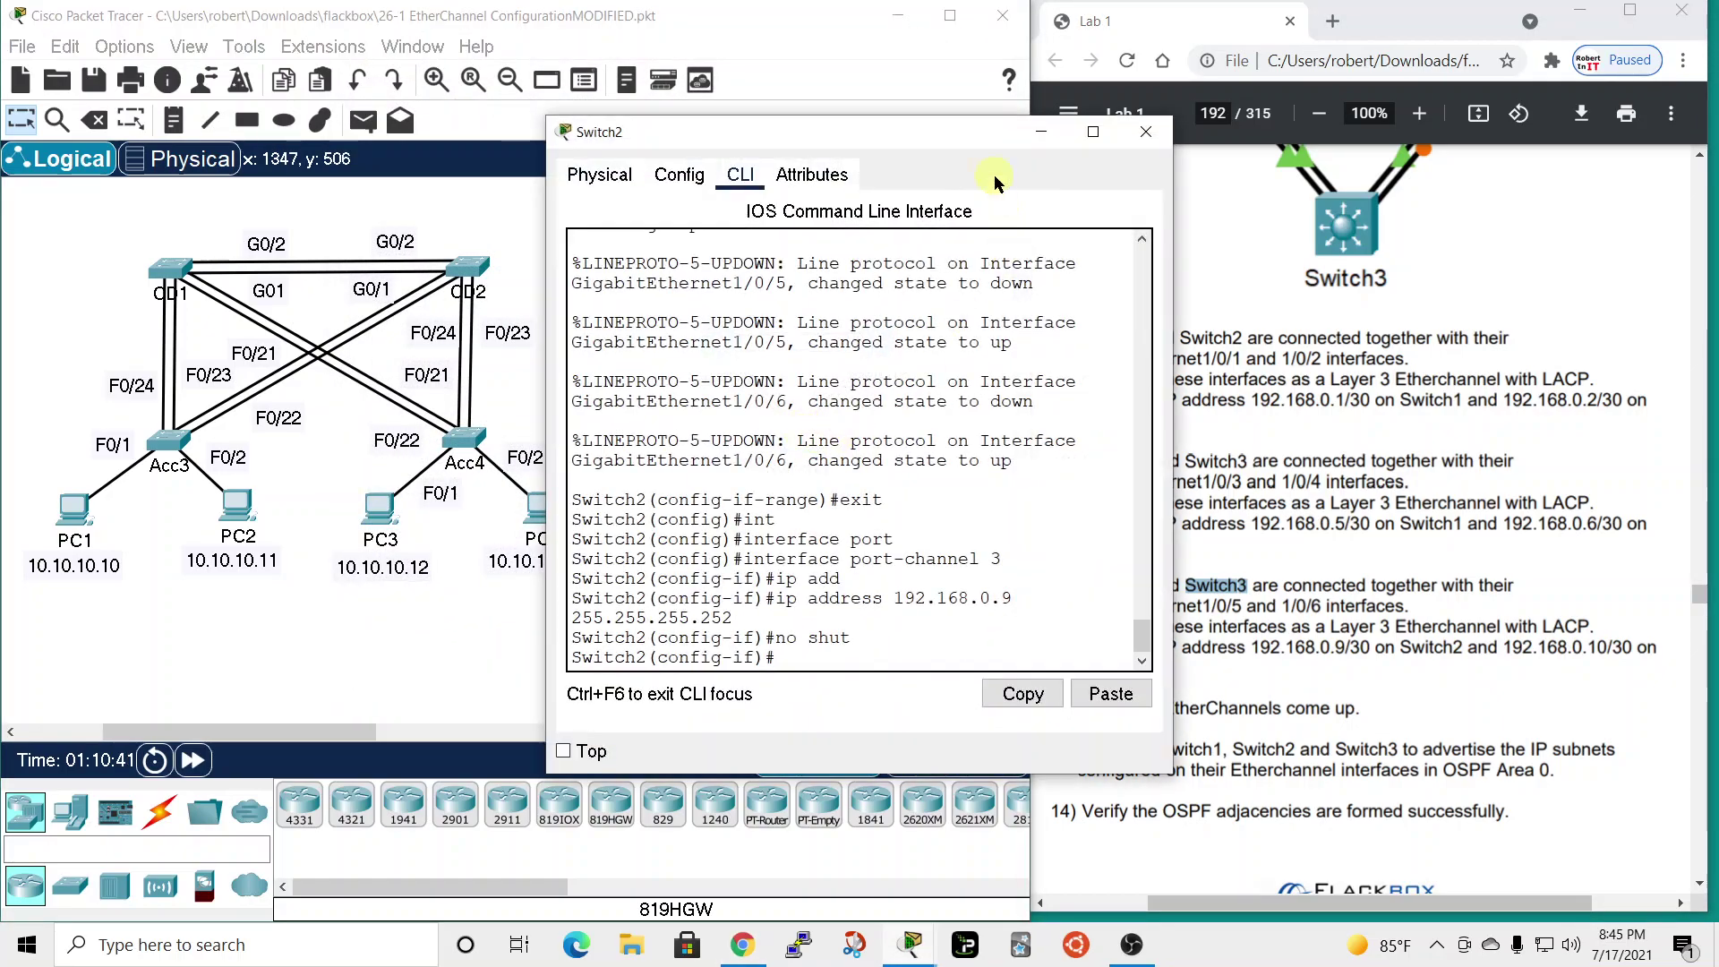
pyautogui.click(1146, 132)
pyautogui.click(801, 446)
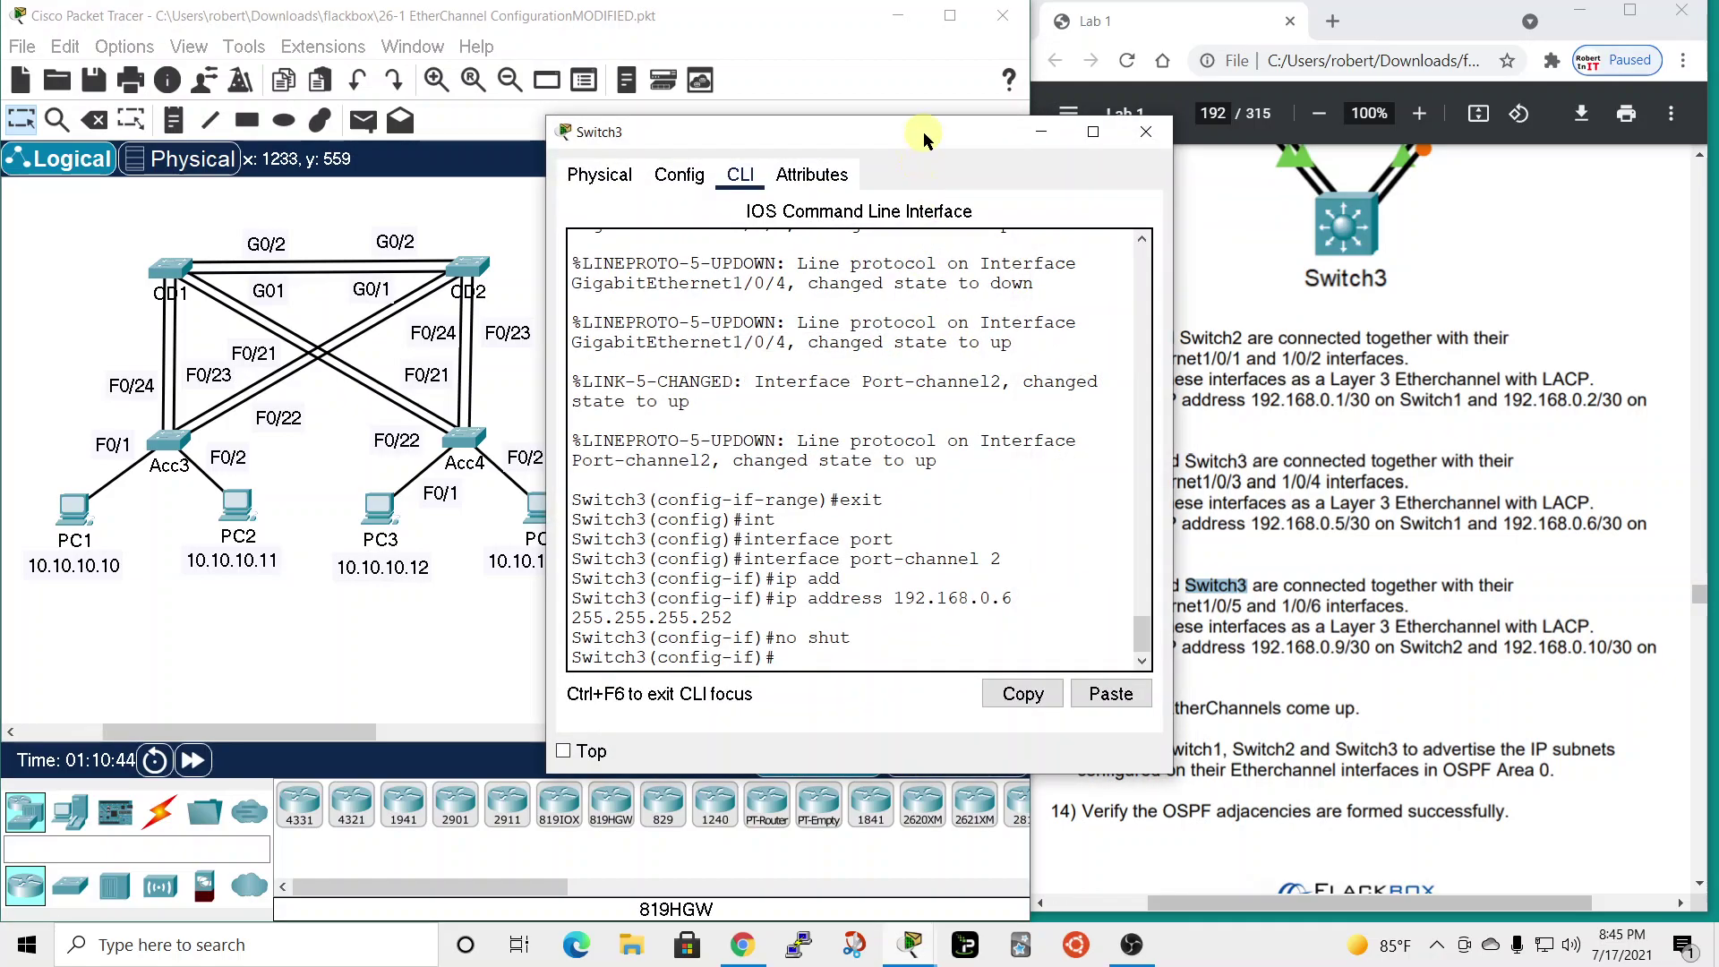
pyautogui.moveTo(922, 131); pyautogui.dragTo(724, 41)
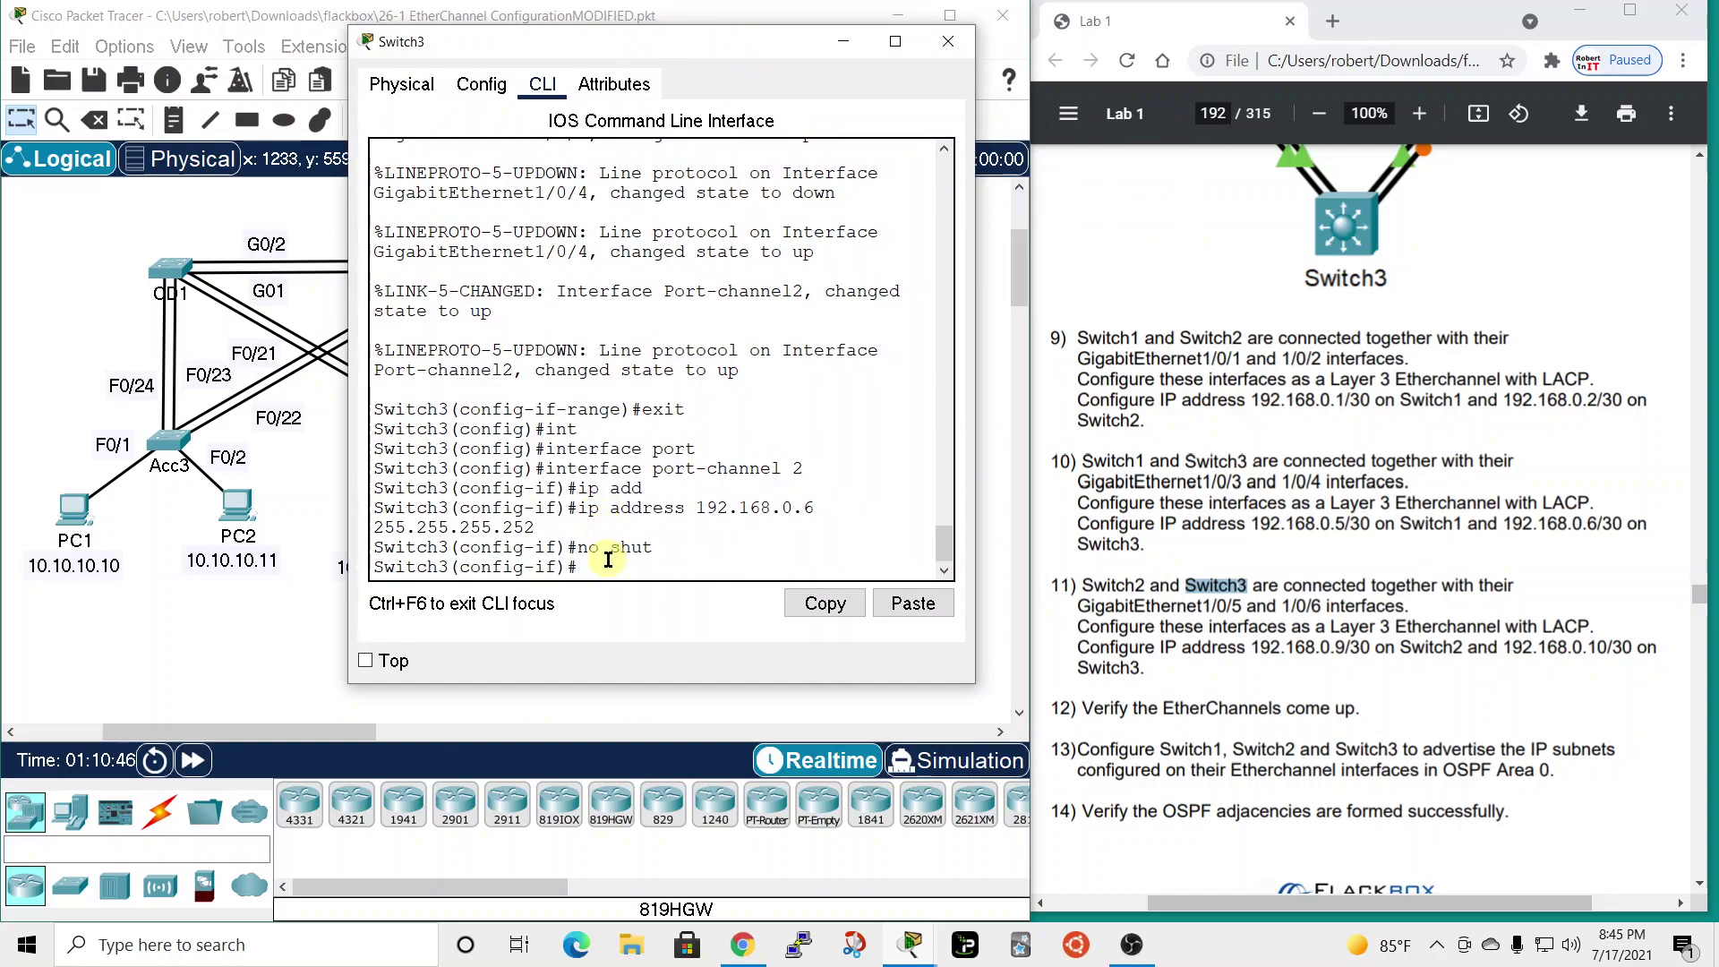
# - End the port-channel 2 configuration on Switch3 and re-enter global configuration mode
pyautogui.write('end')
pyautogui.press('Return')
pyautogui.write('conf t')
pyautogui.press('Return')
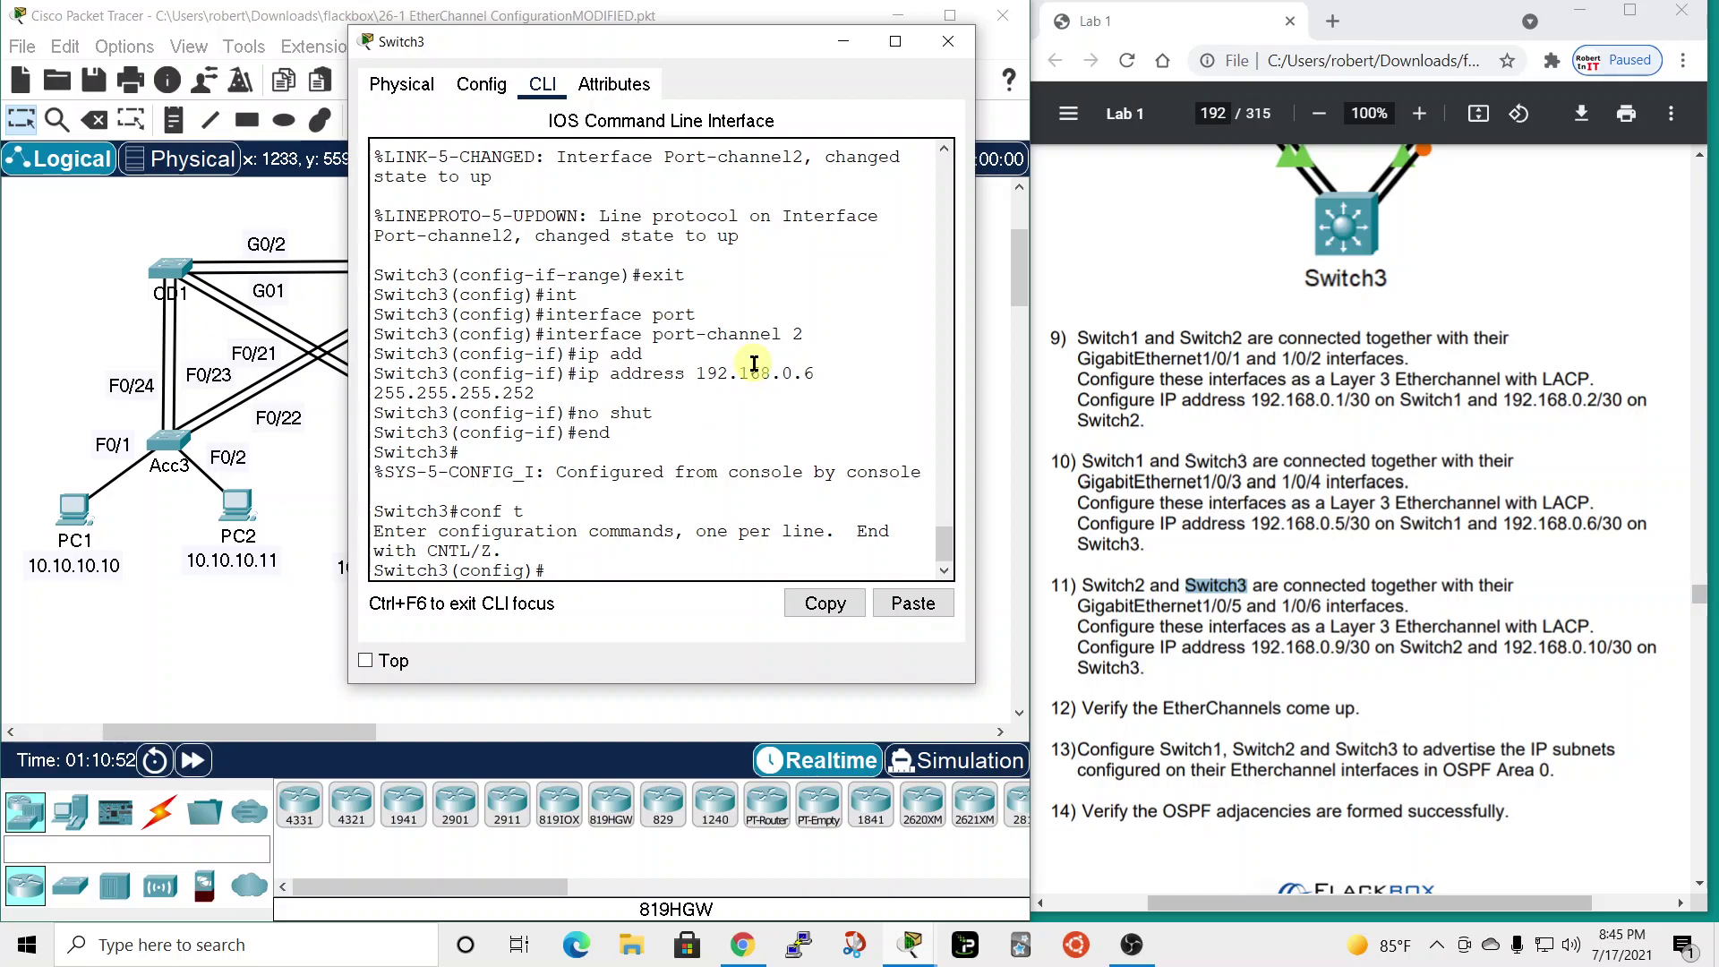
# - Enter interface range configuration for GigabitEthernet 1/0/5 - 6 on Switch3
pyautogui.write('int')
pyautogui.press('Tab')
pyautogui.write('r')
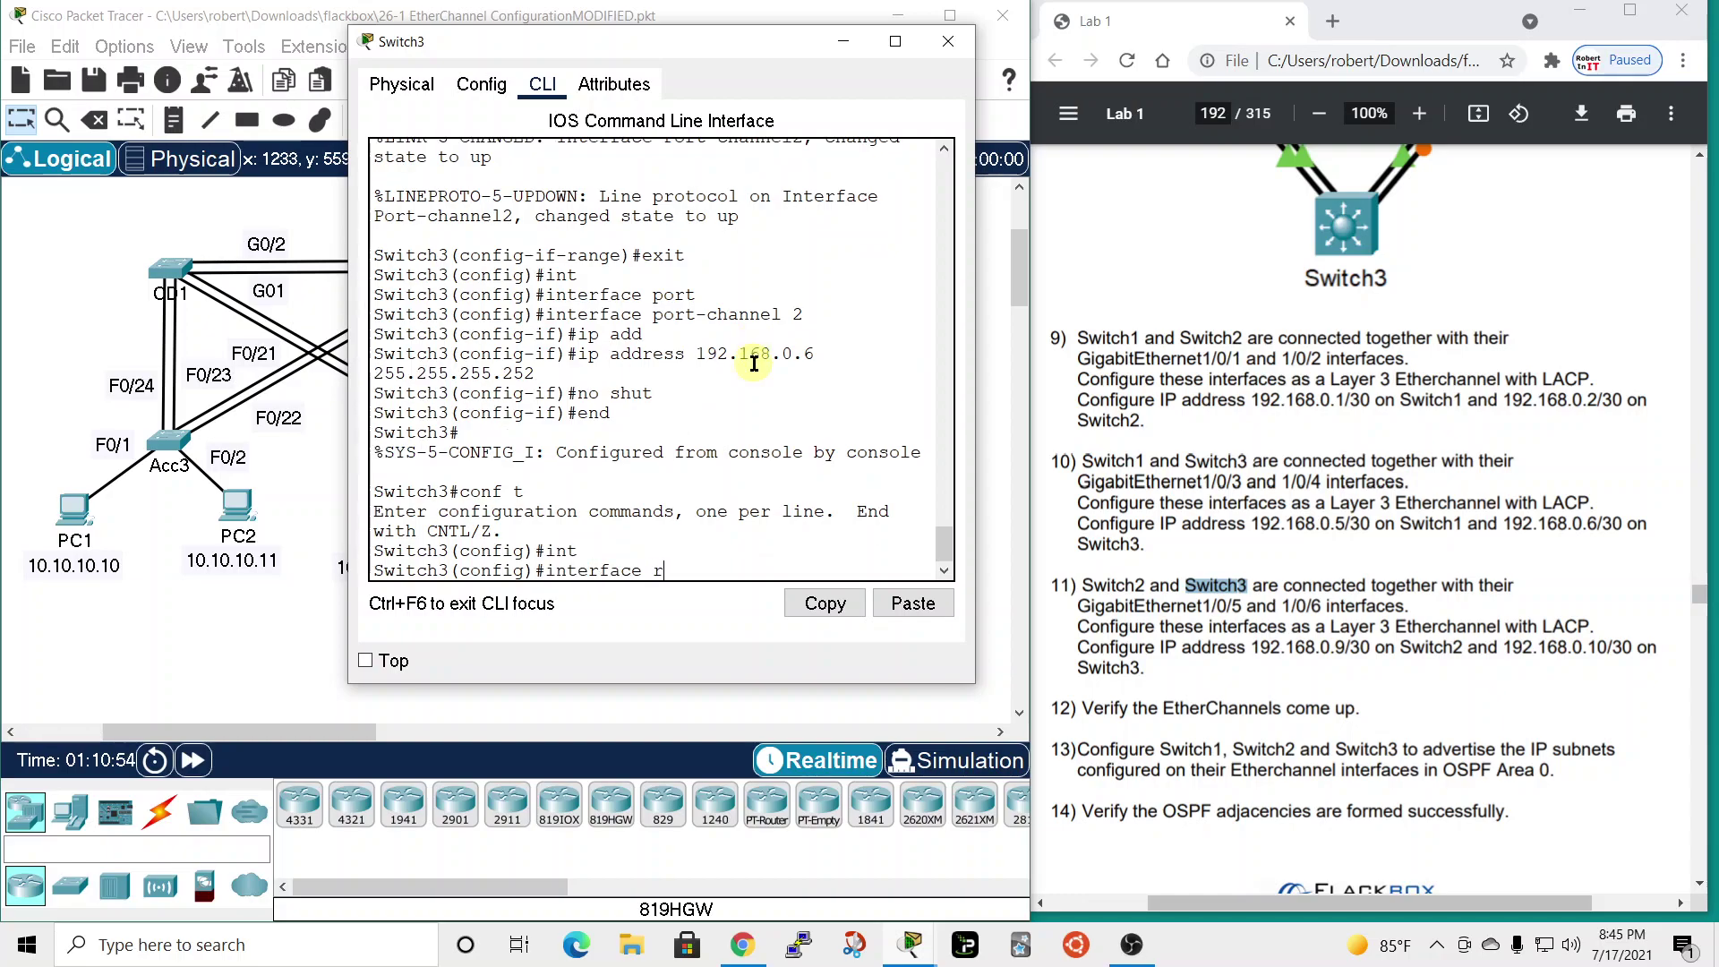
pyautogui.press('Tab')
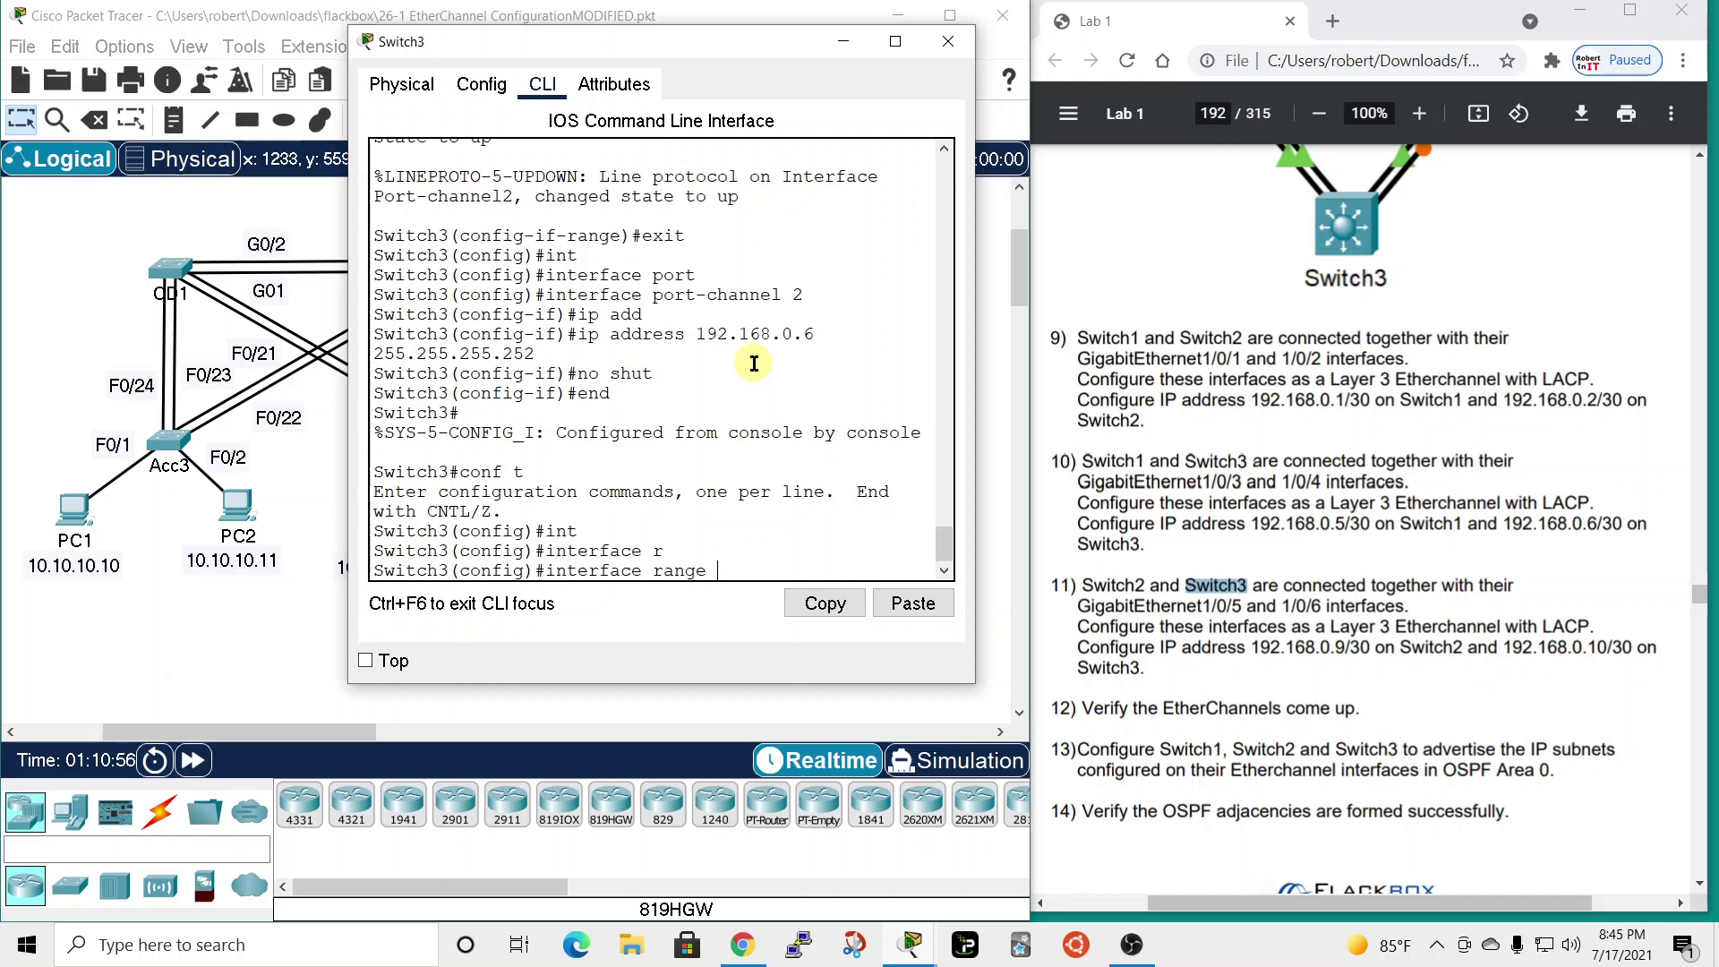
pyautogui.write('gig')
pyautogui.press('Tab')
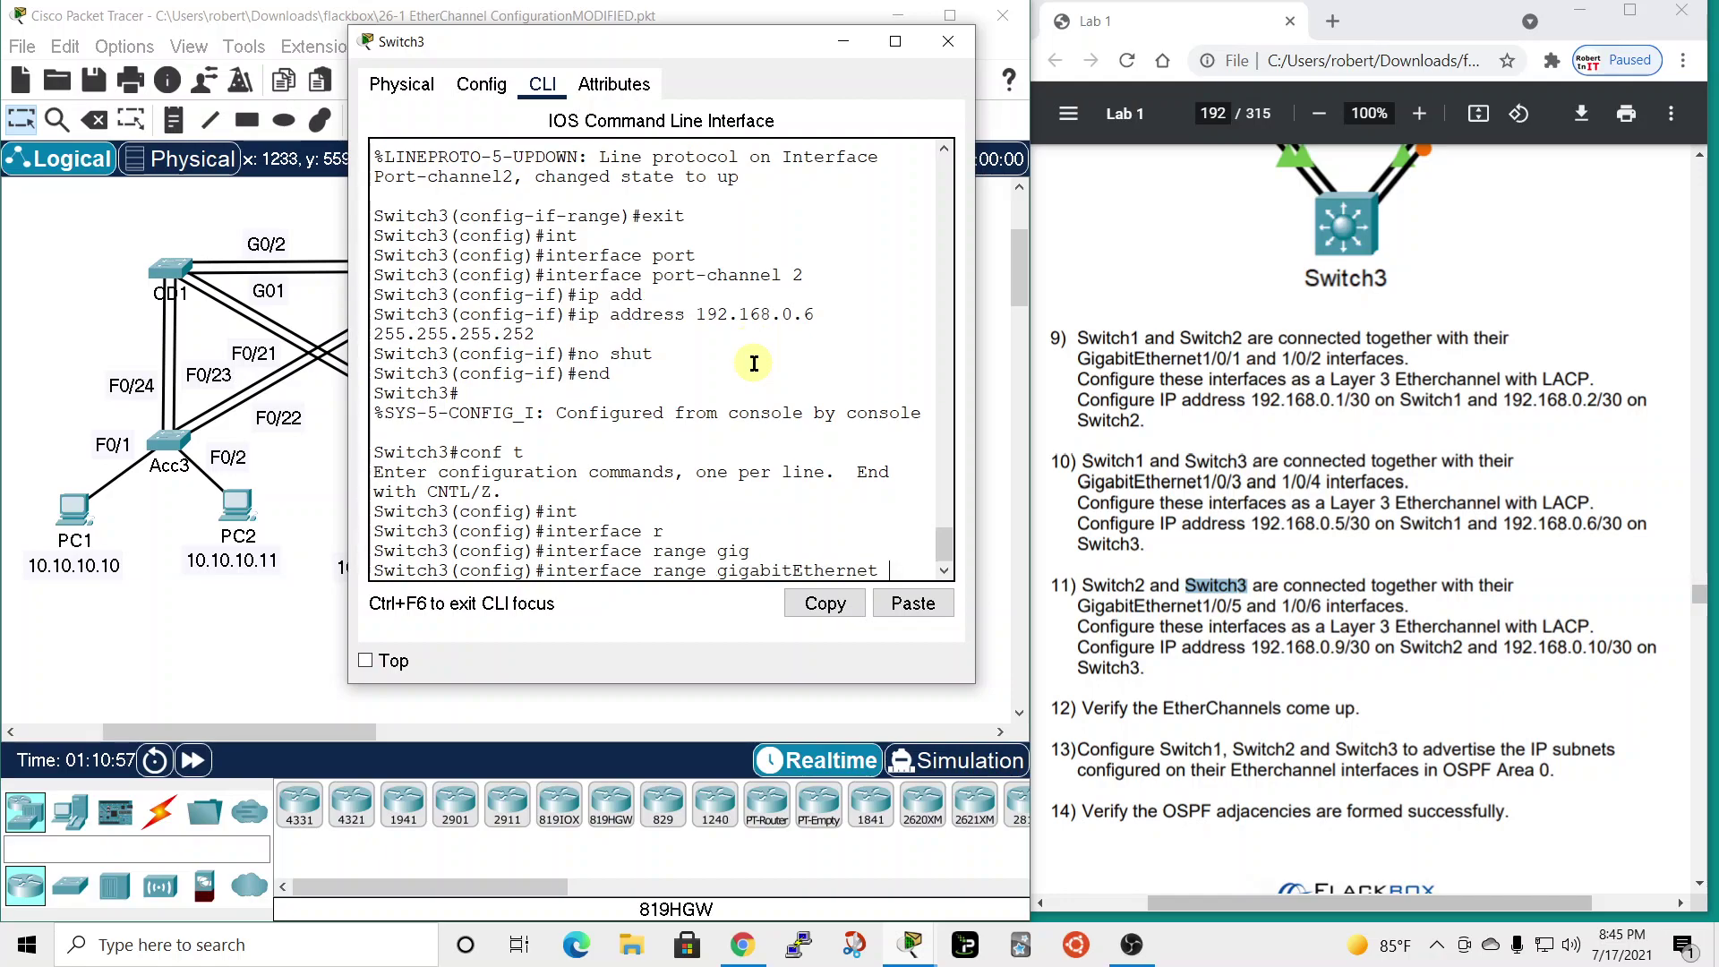
pyautogui.write('1/0/')
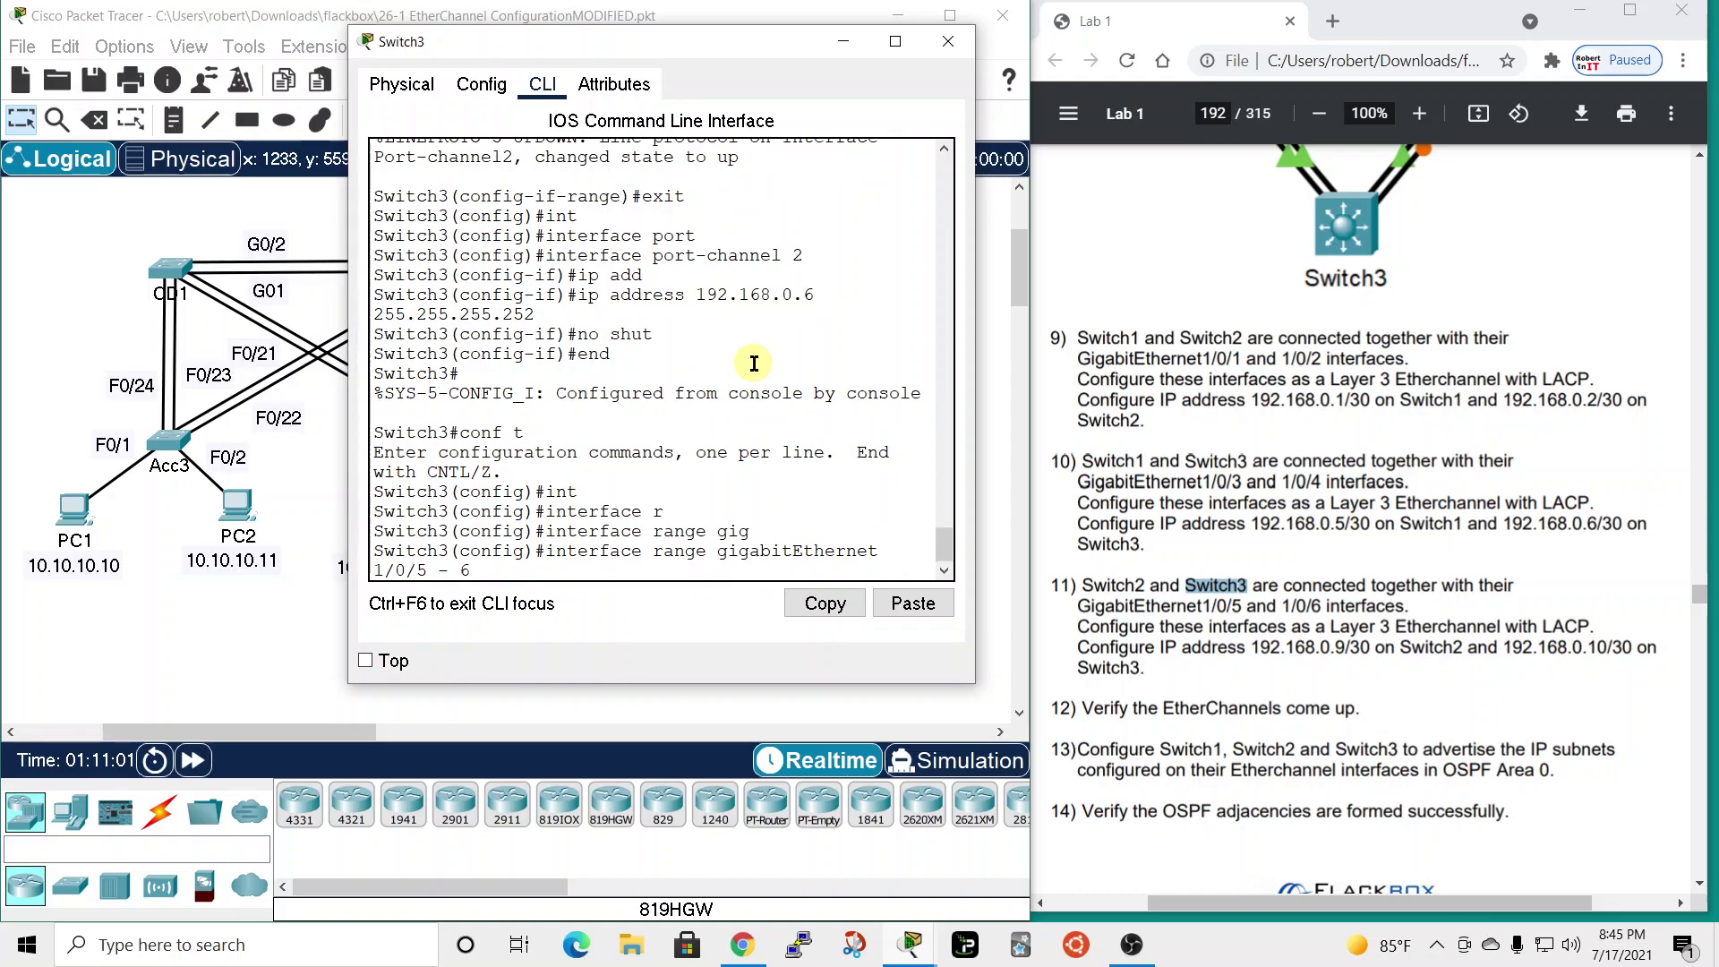
pyautogui.write('5 - 6')
pyautogui.press('Return')
# - Turn Switch3's GigabitEthernet 1/0/5 - 6 into routed Layer 3 ports with no switchport
pyautogui.write('no swith')
pyautogui.press('BackSpace')
pyautogui.write('with')
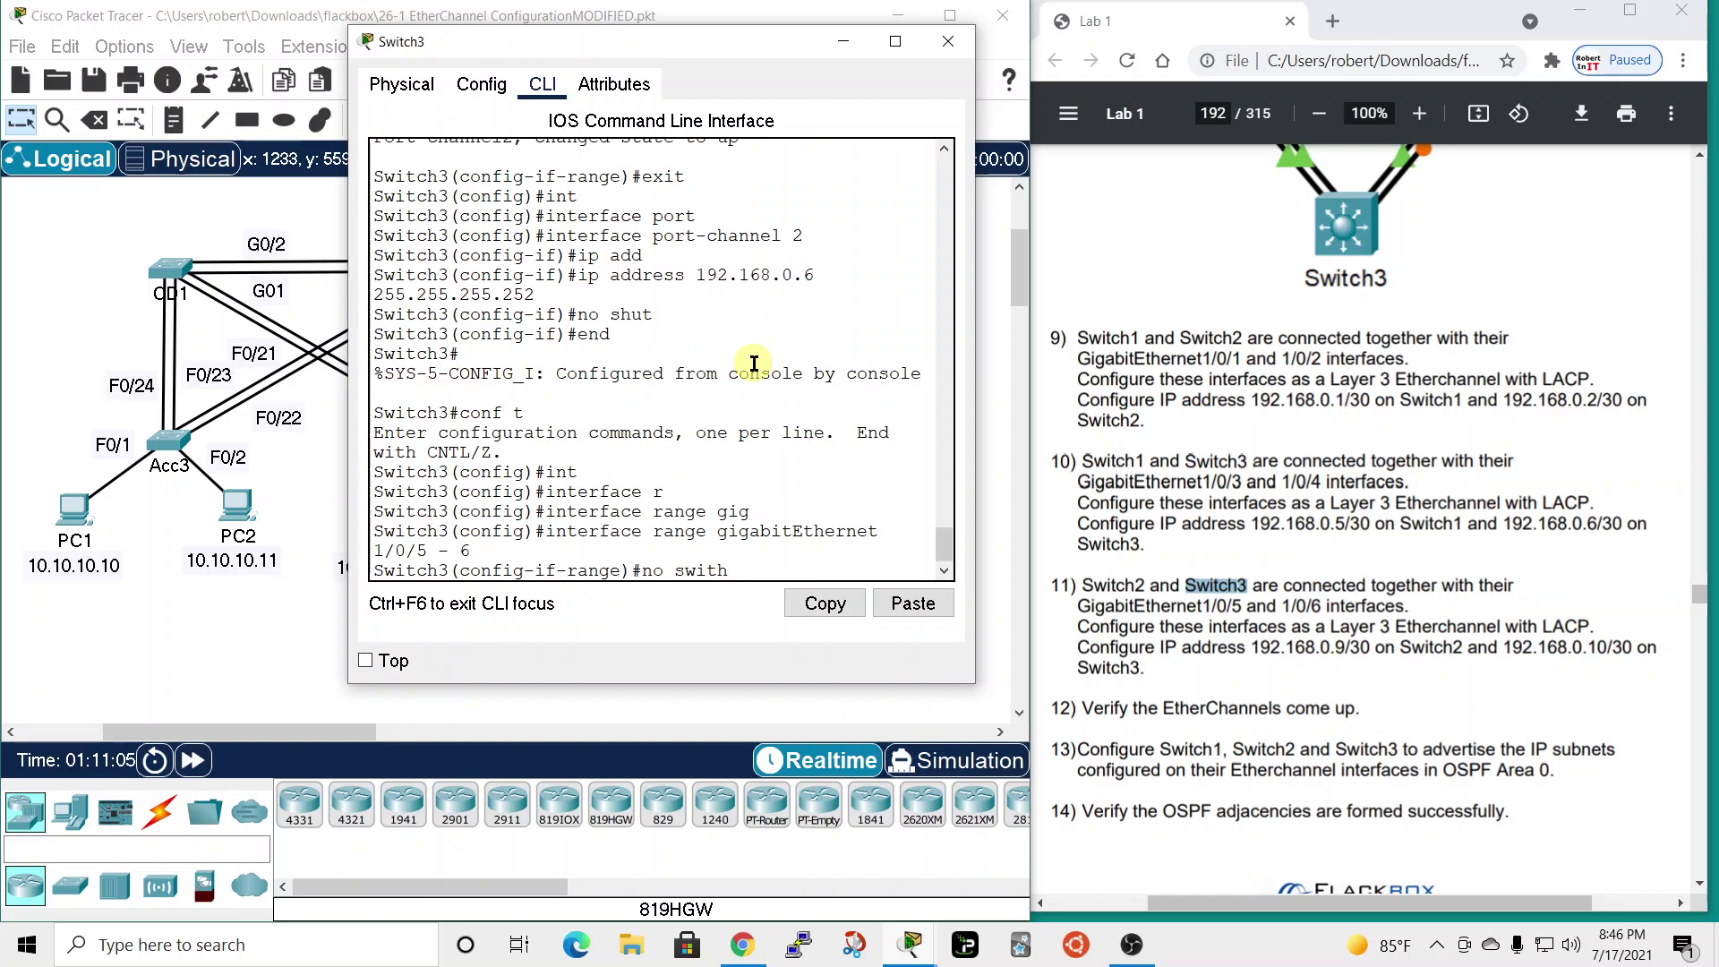
pyautogui.press('BackSpace')
pyautogui.press('Tab')
pyautogui.press('Return')
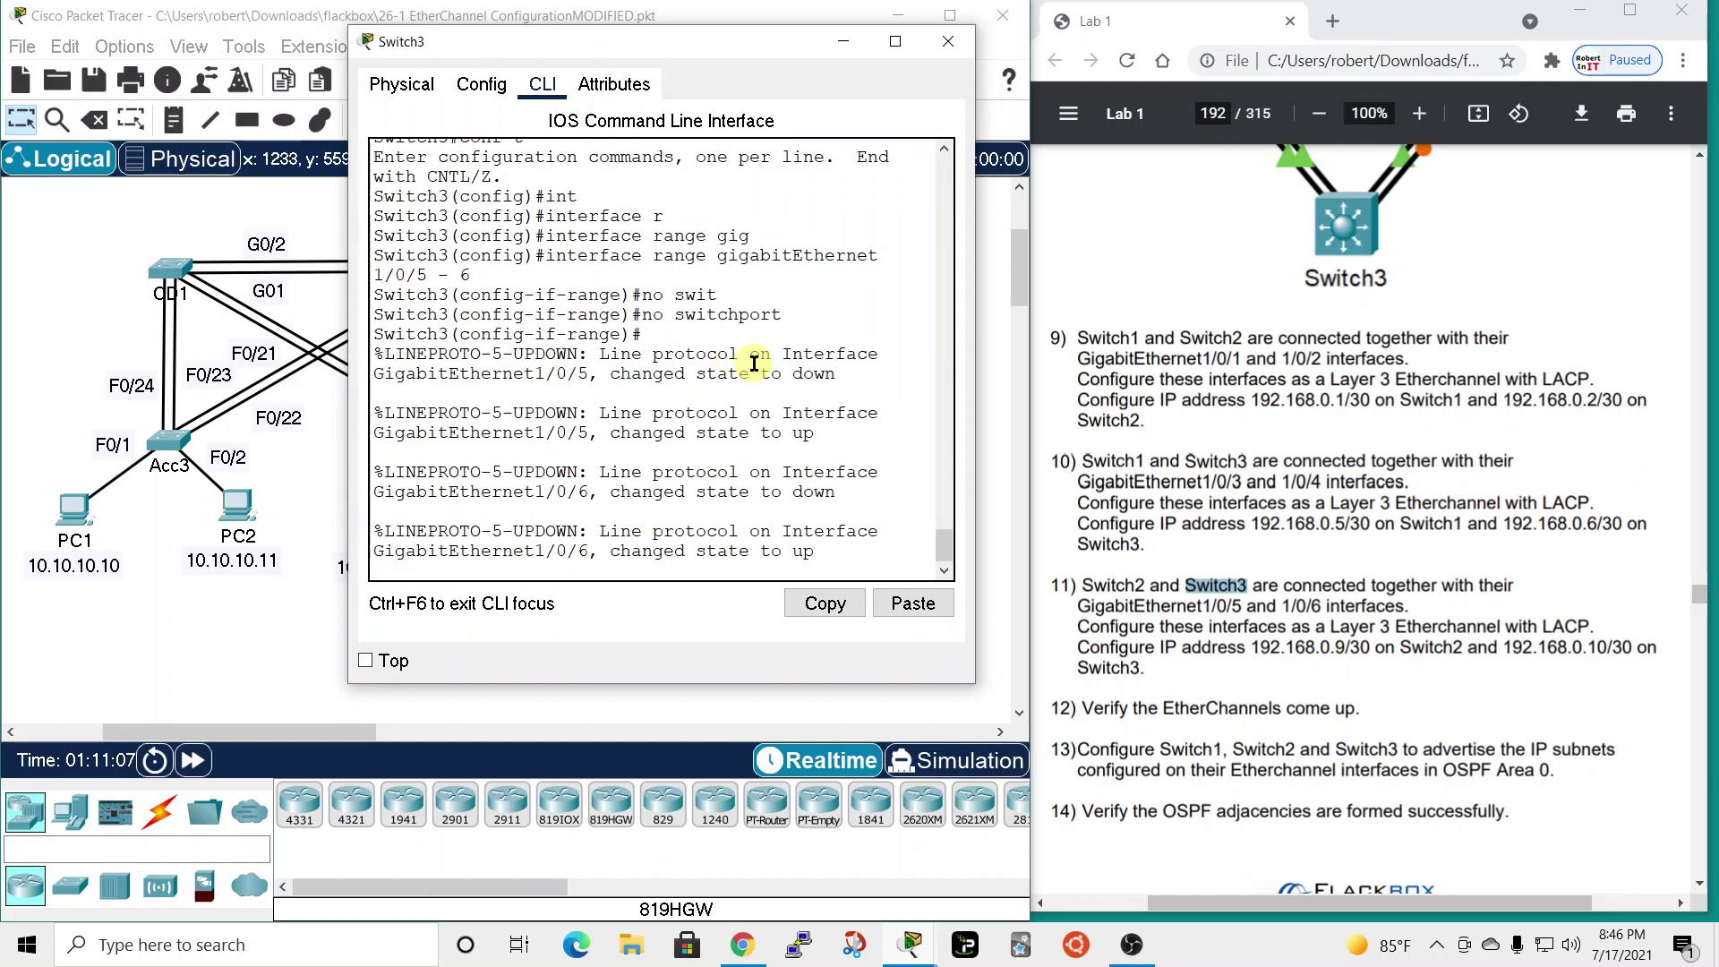
# - Add Switch3's selected port range to channel-group 3 in mode active and exit to global configuration mode
pyautogui.write('channel-group')
pyautogui.press('Tab')
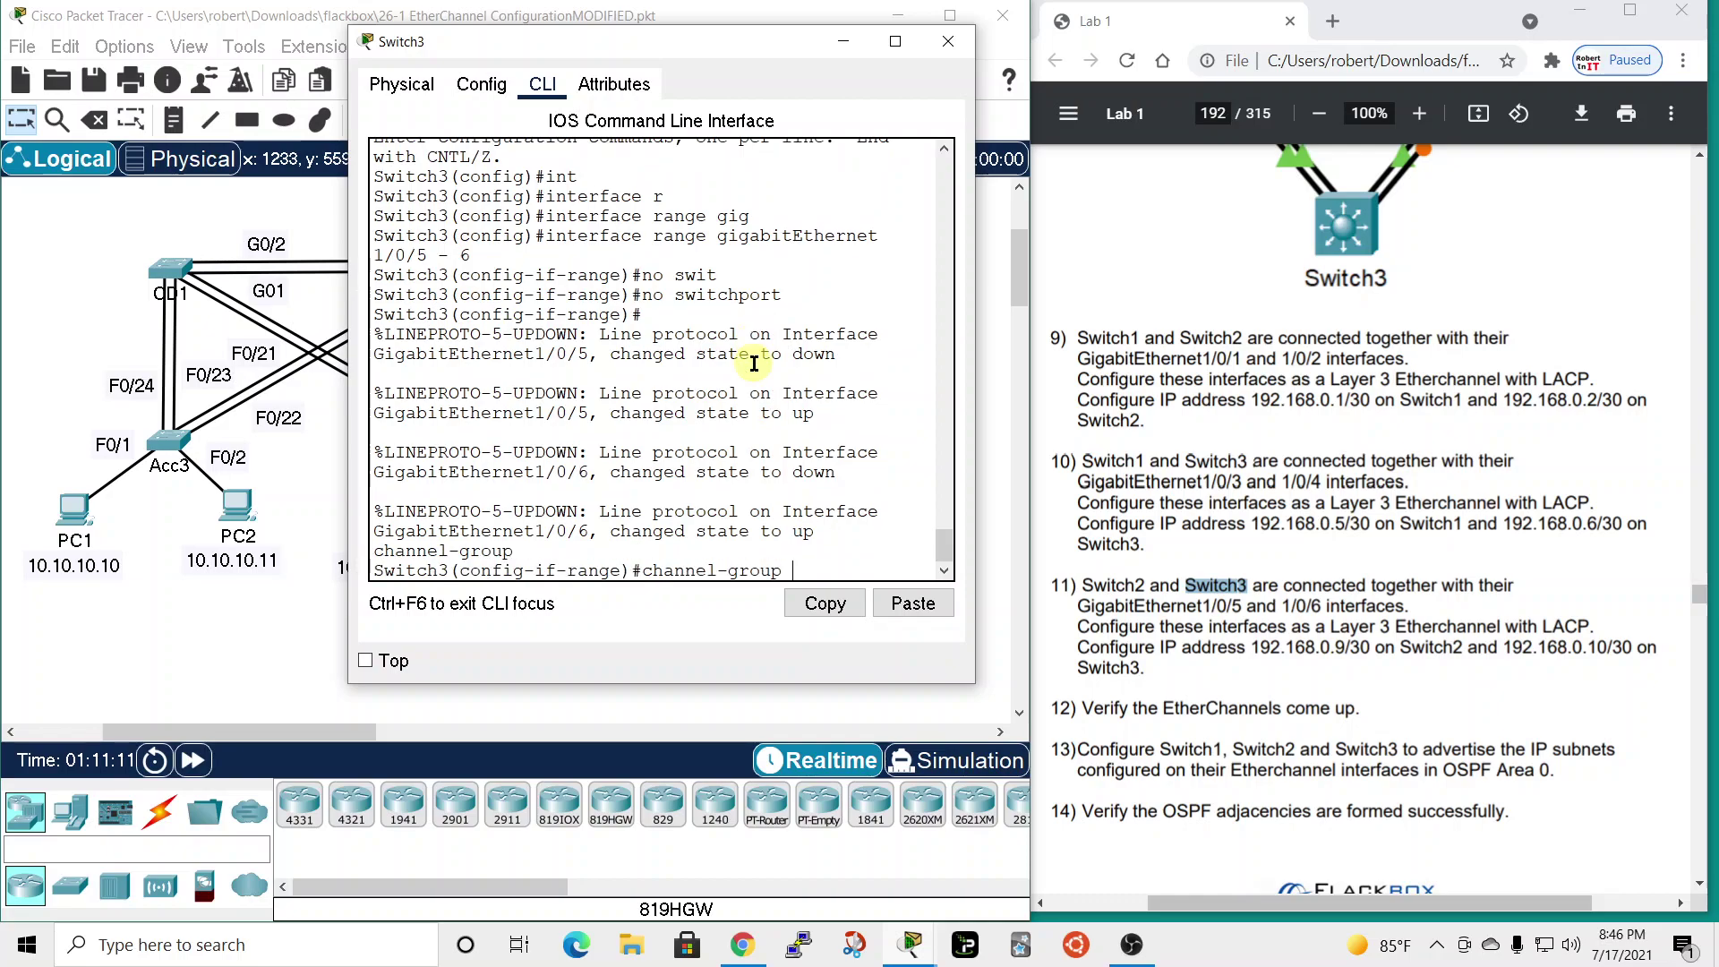
pyautogui.write('3 mode active')
pyautogui.press('Return')
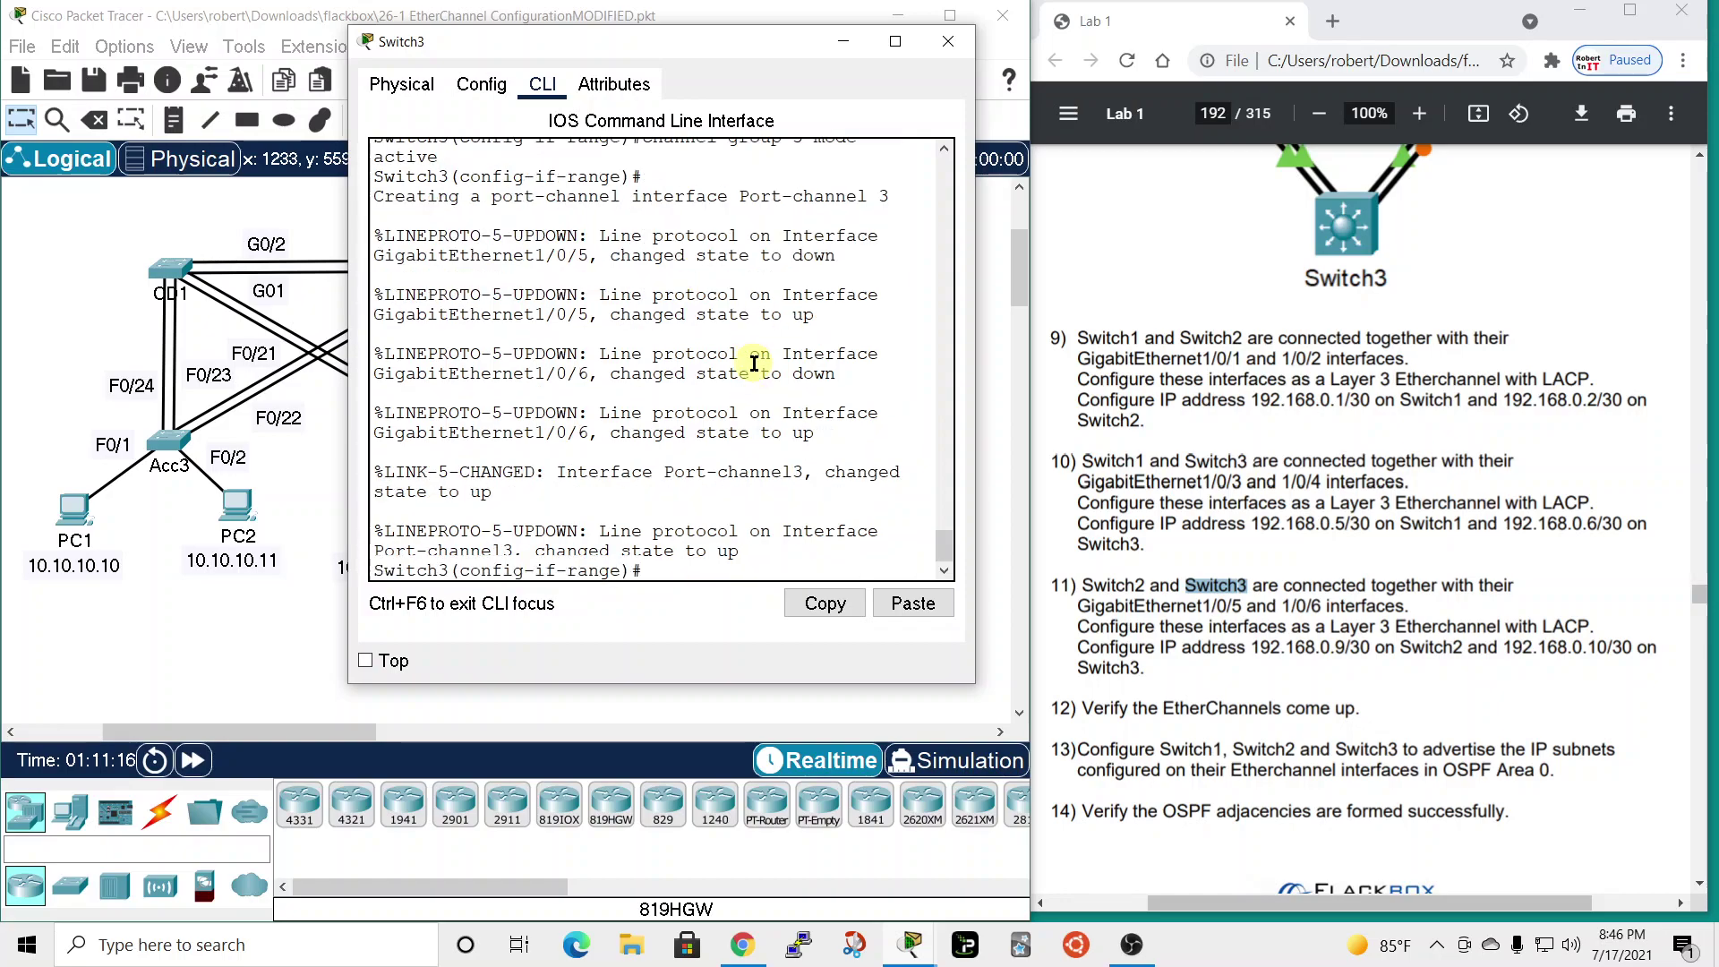
pyautogui.press('Return')
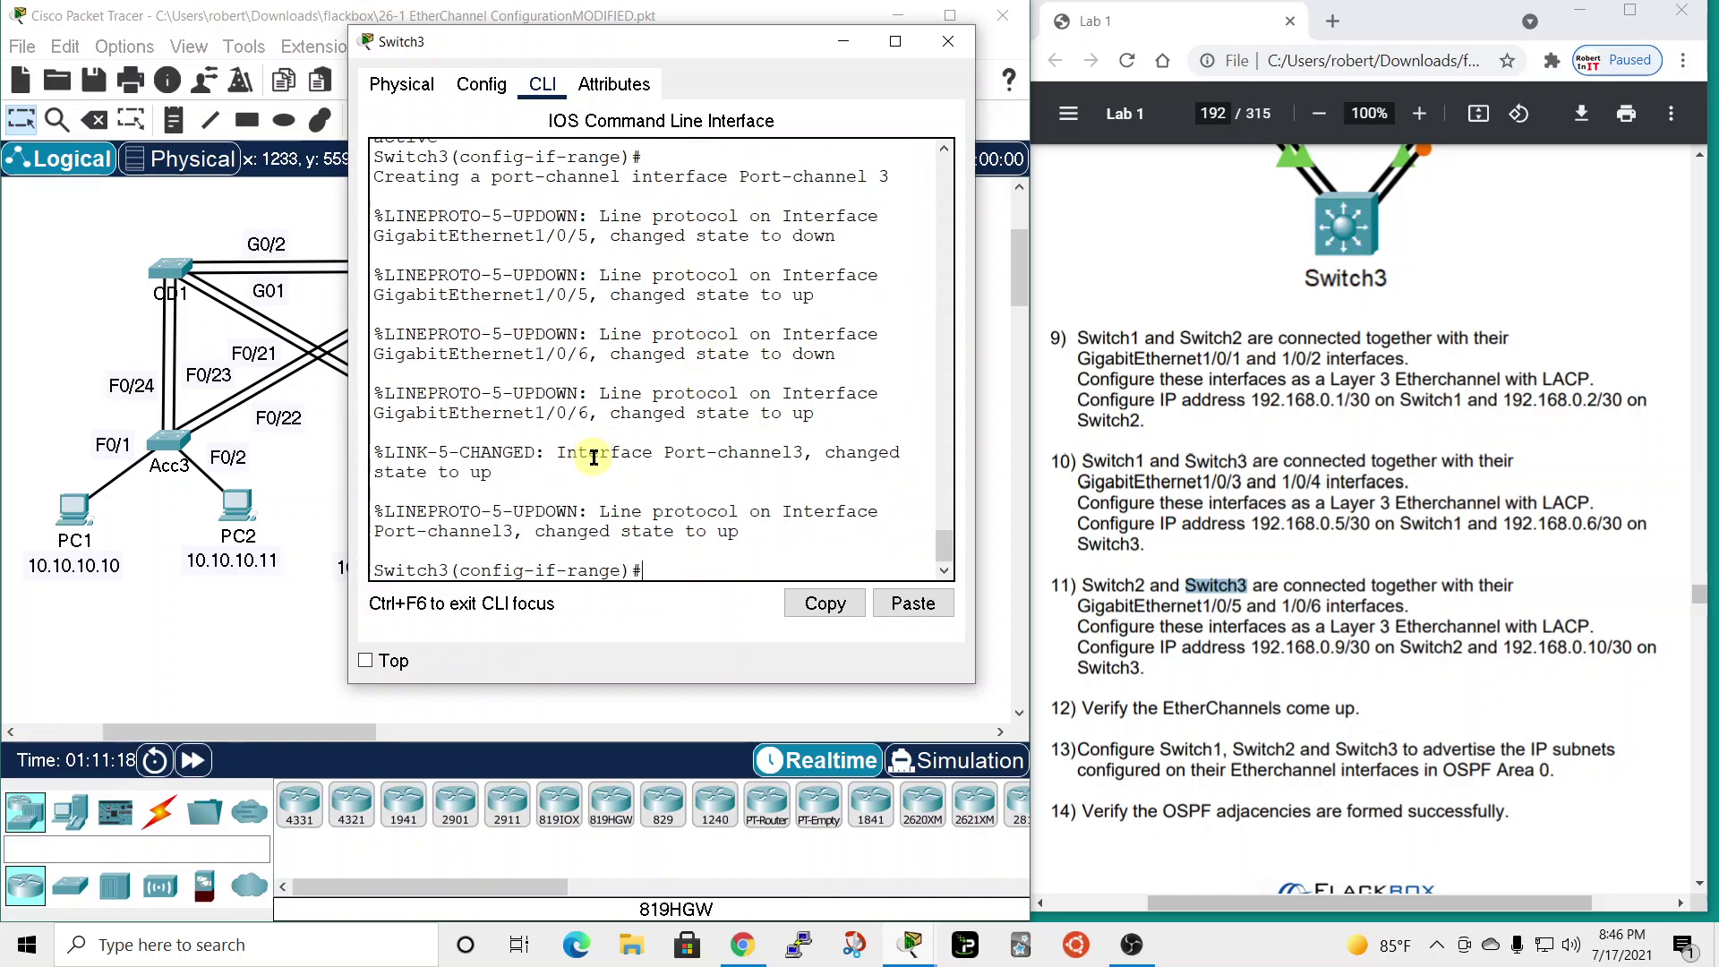
pyautogui.write('exit')
pyautogui.press('Return')
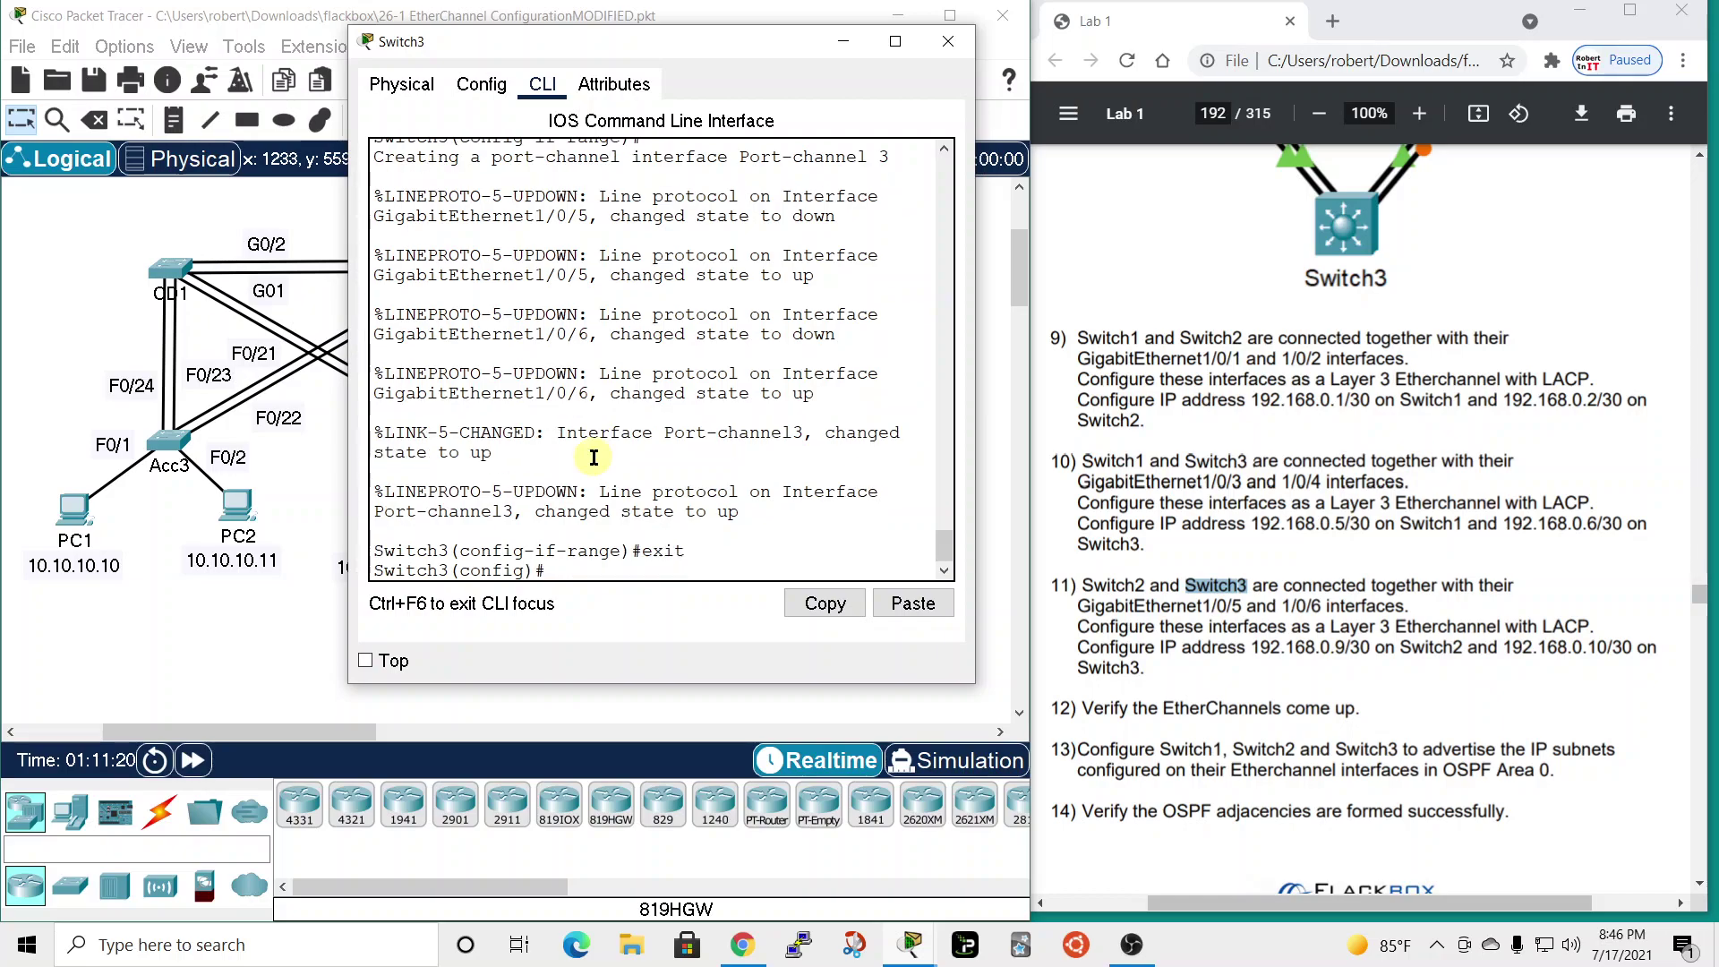
# - Enter interface configuration for port-channel 3 on Switch3
pyautogui.write('int')
pyautogui.press('Tab')
pyautogui.write('port')
pyautogui.press('Tab')
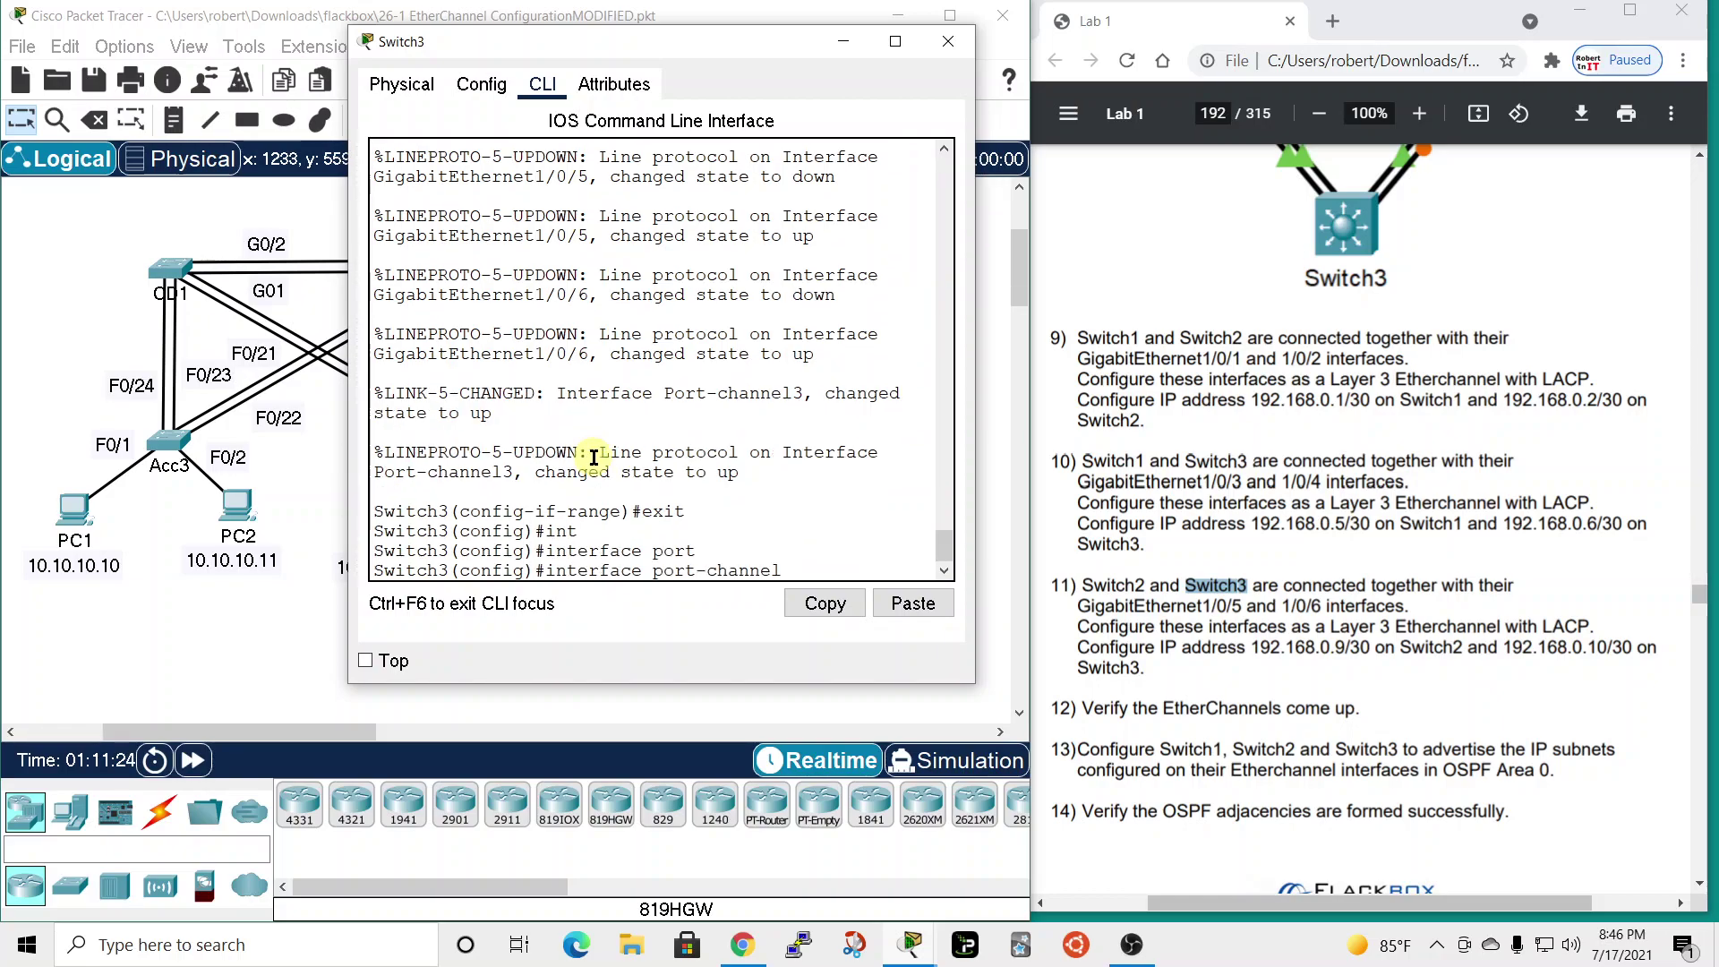
pyautogui.write('3')
pyautogui.press('Return')
# - Assign IP address 192.168.0.10 with mask 255.255.255.252 to port-channel 3 on Switch3 and enable the interface with no shut
pyautogui.write('ip')
pyautogui.press('Tab')
pyautogui.press('BackSpace')
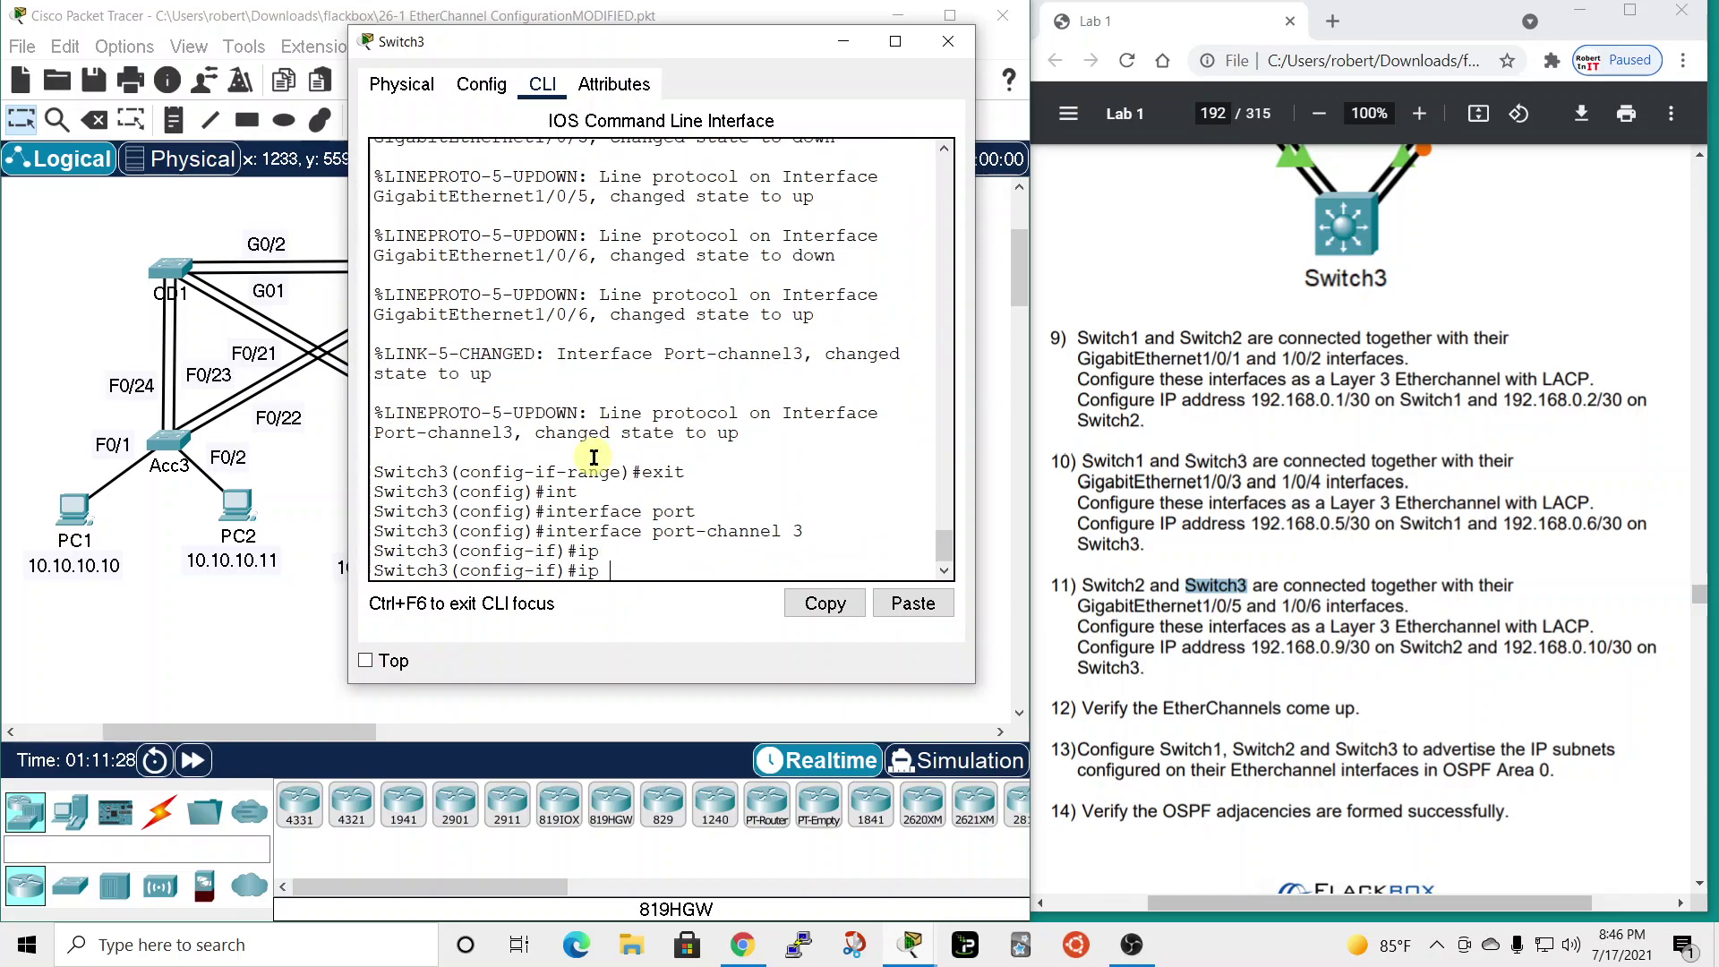
pyautogui.write('add')
pyautogui.press('Tab')
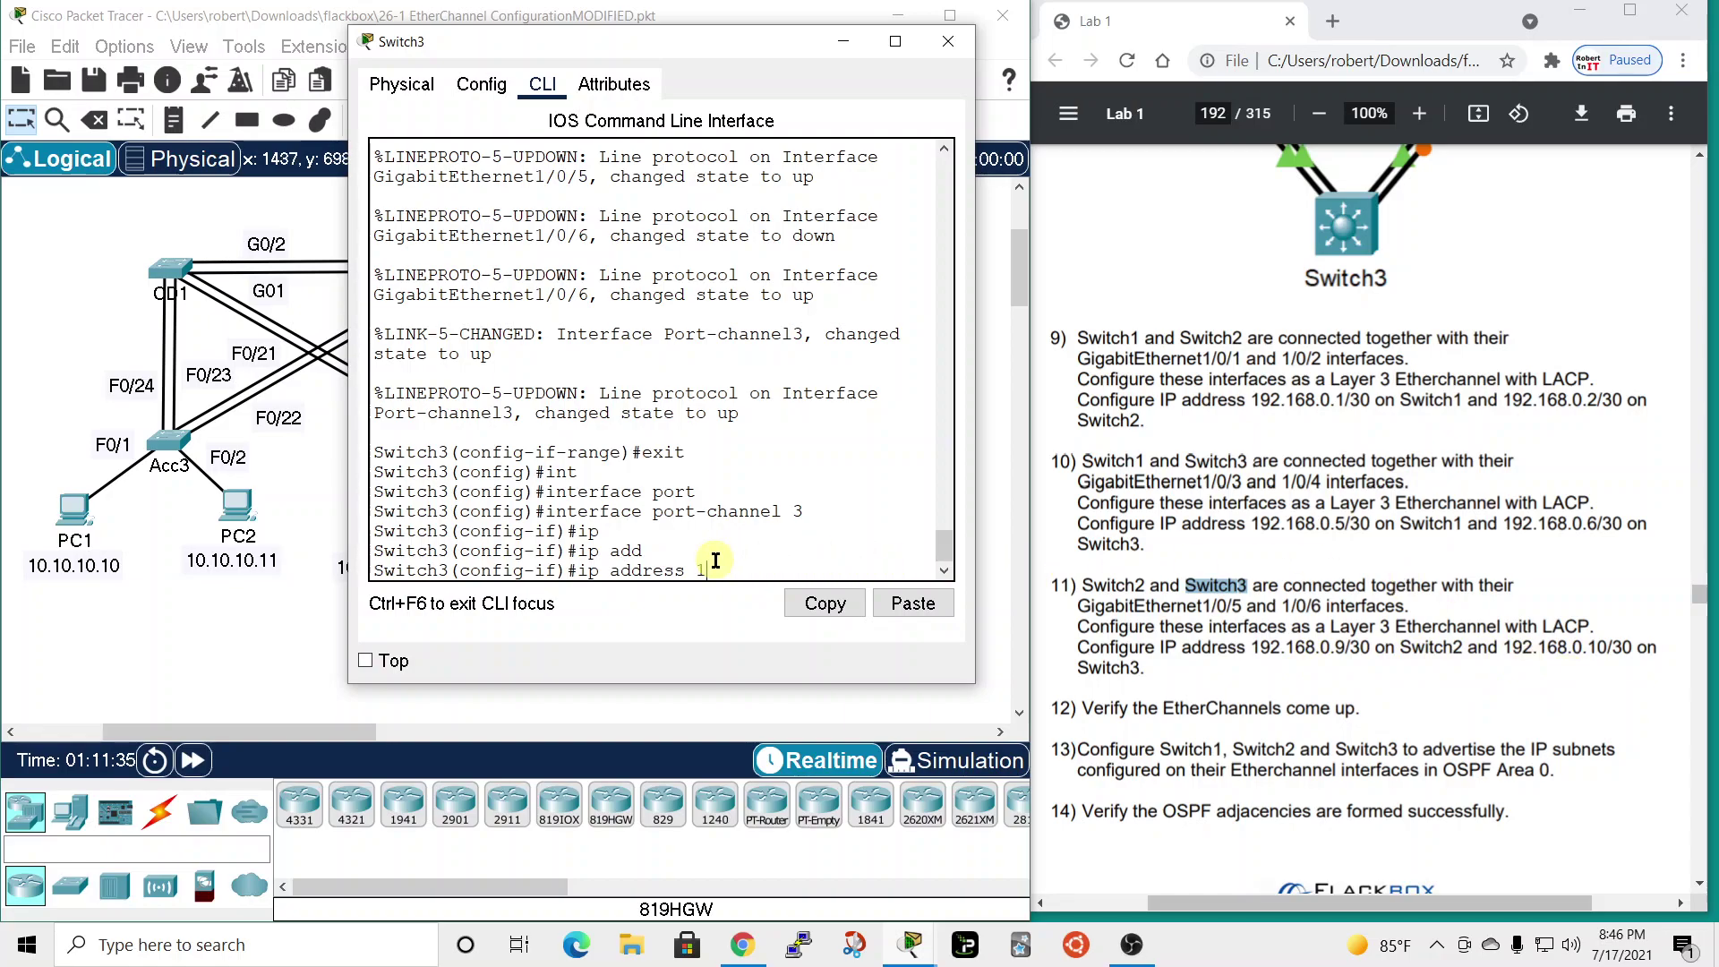
pyautogui.write('68.0.10 255.255.')
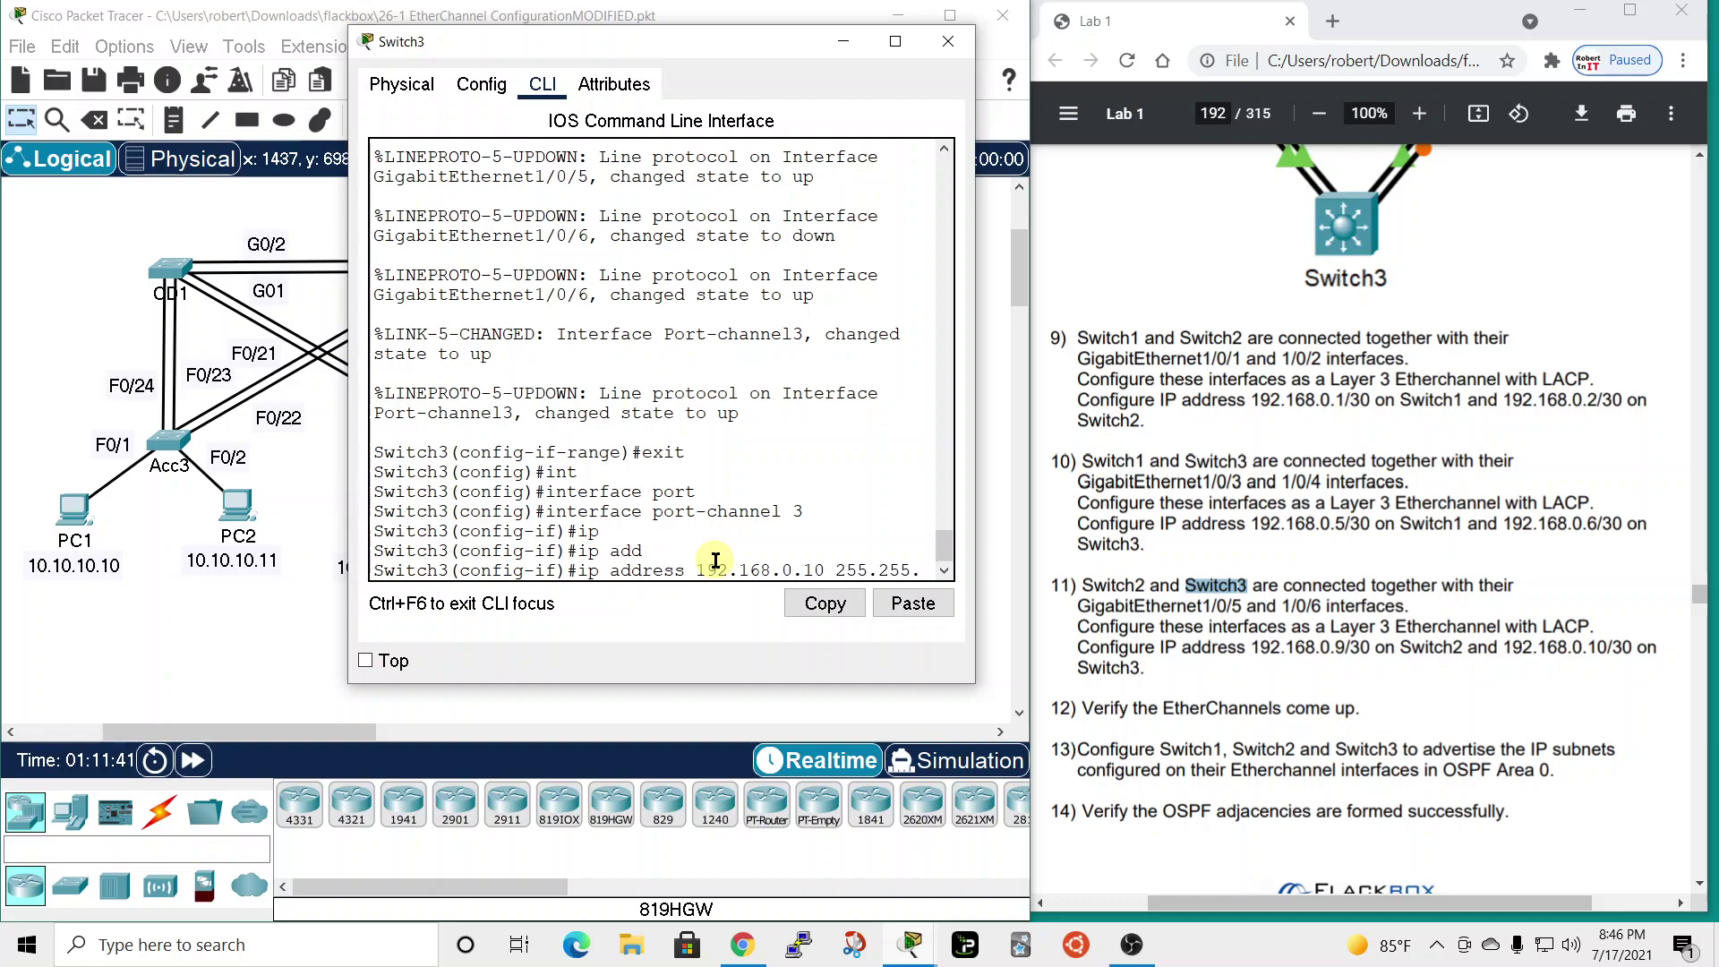
pyautogui.write('255.2')
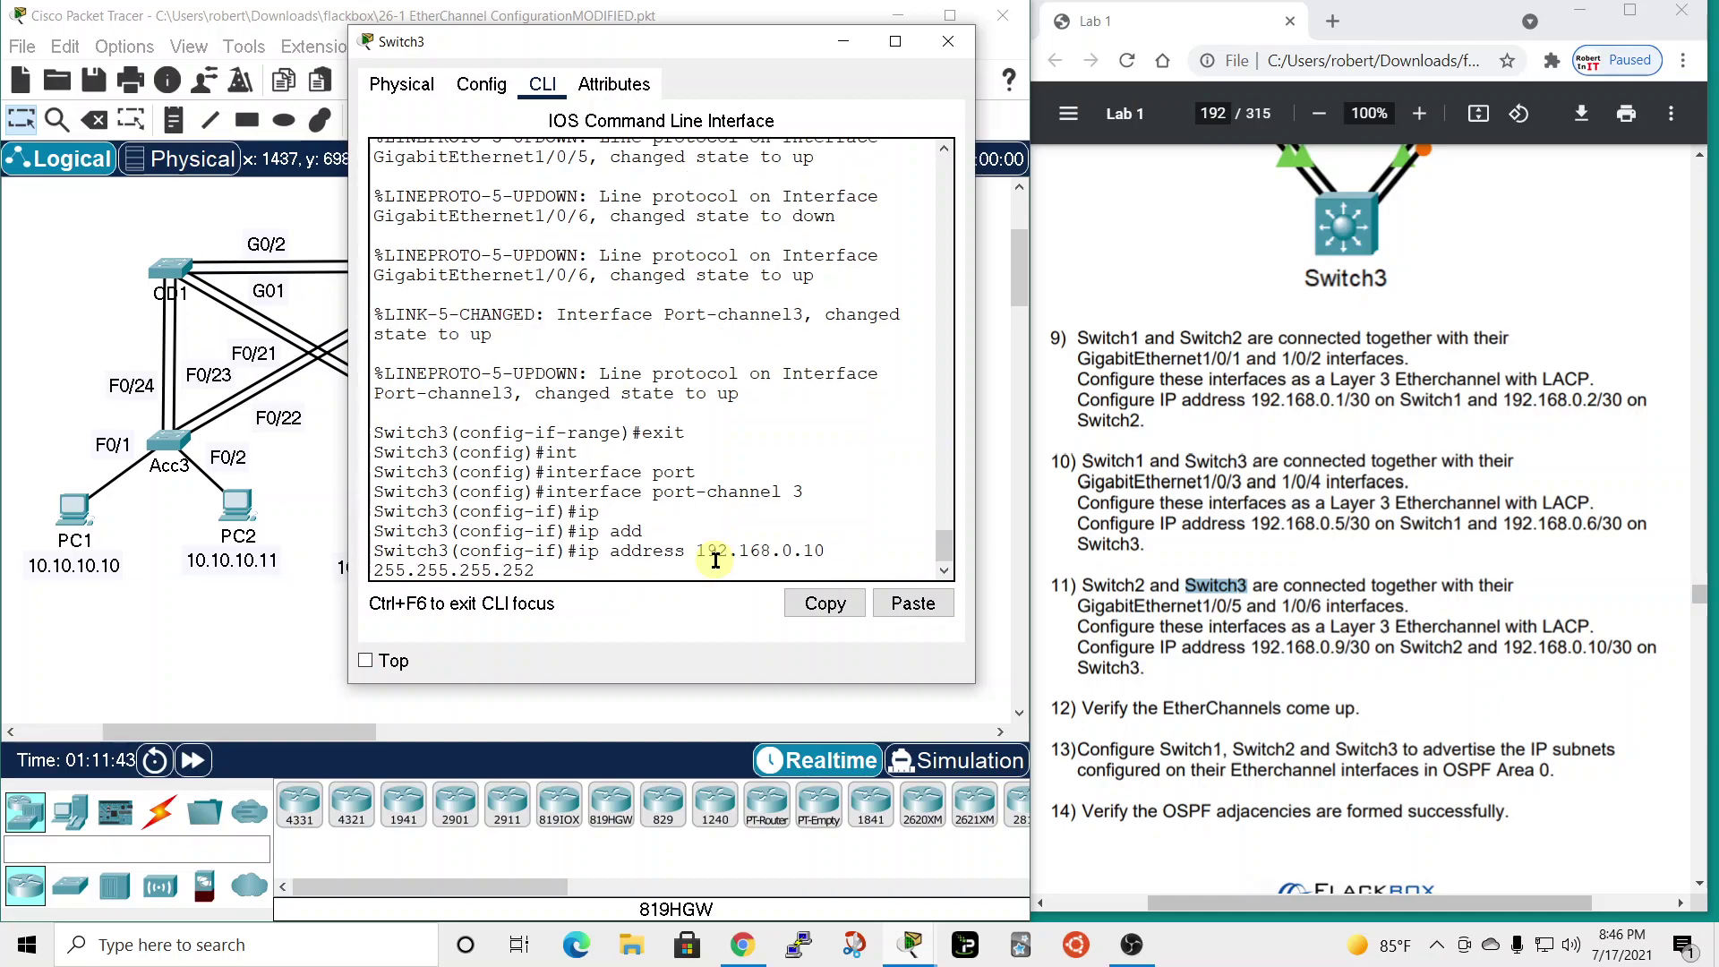
pyautogui.write('52')
pyautogui.press('Return')
pyautogui.write('no shut')
pyautogui.press('Return')
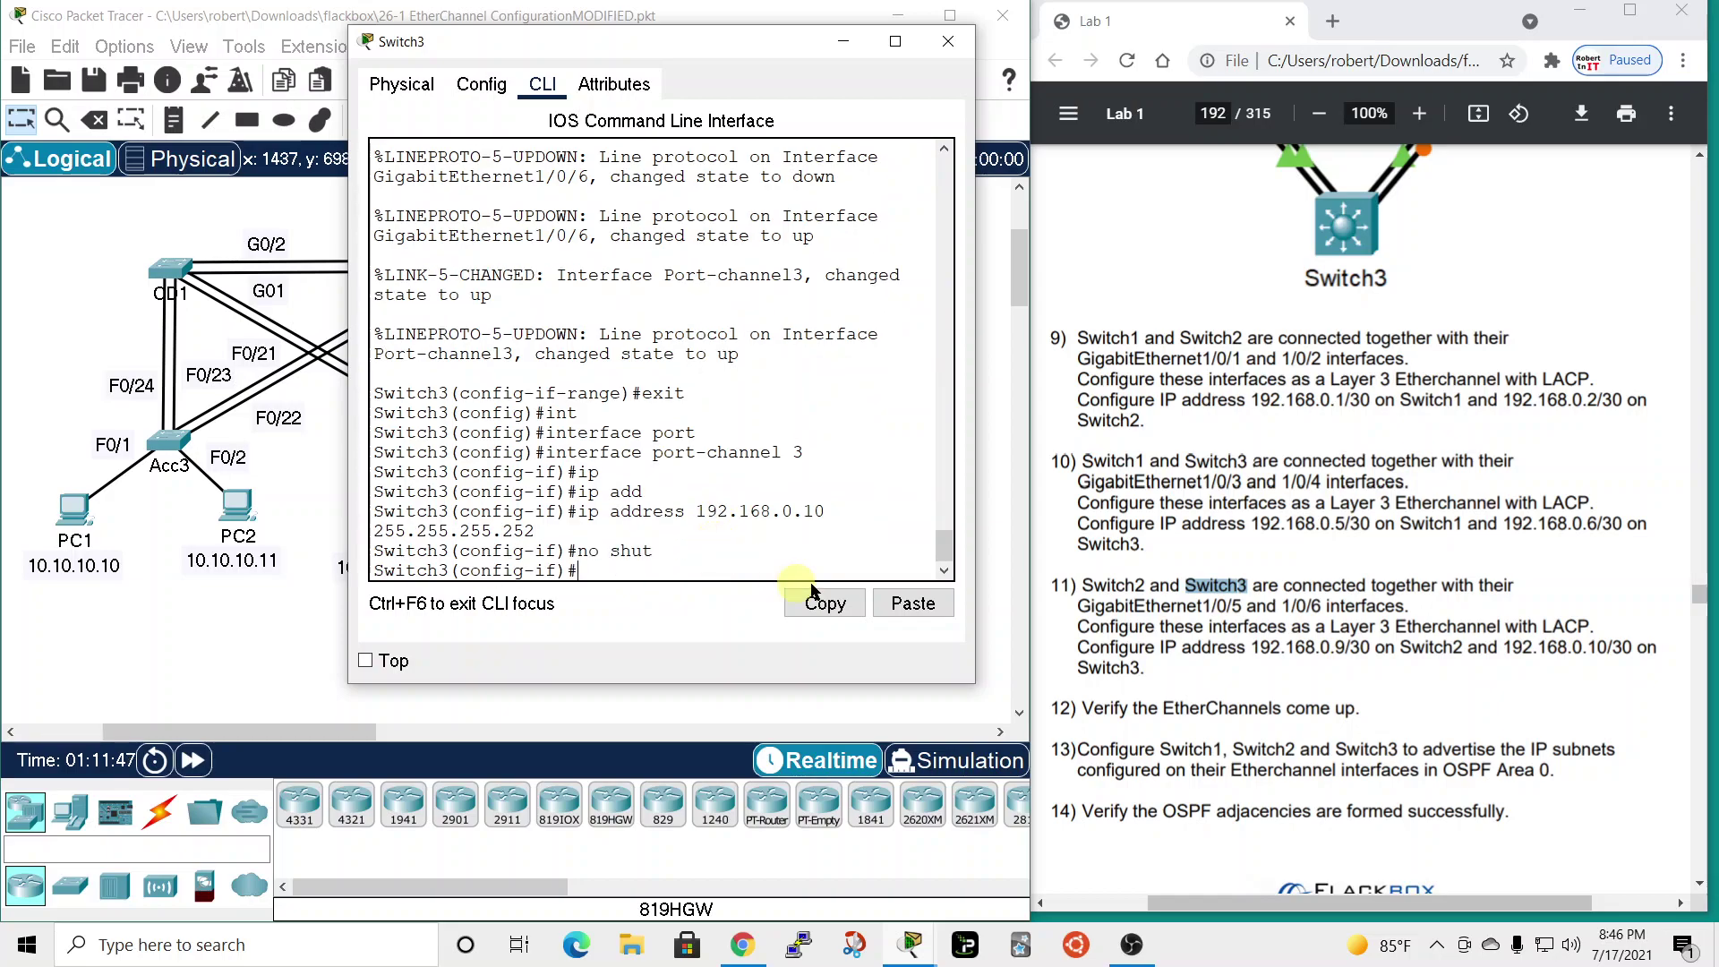
# - Close Switch3's window, open Switch1's command line and end its configuration session to return to privileged EXEC mode
pyautogui.click(1562, 652)
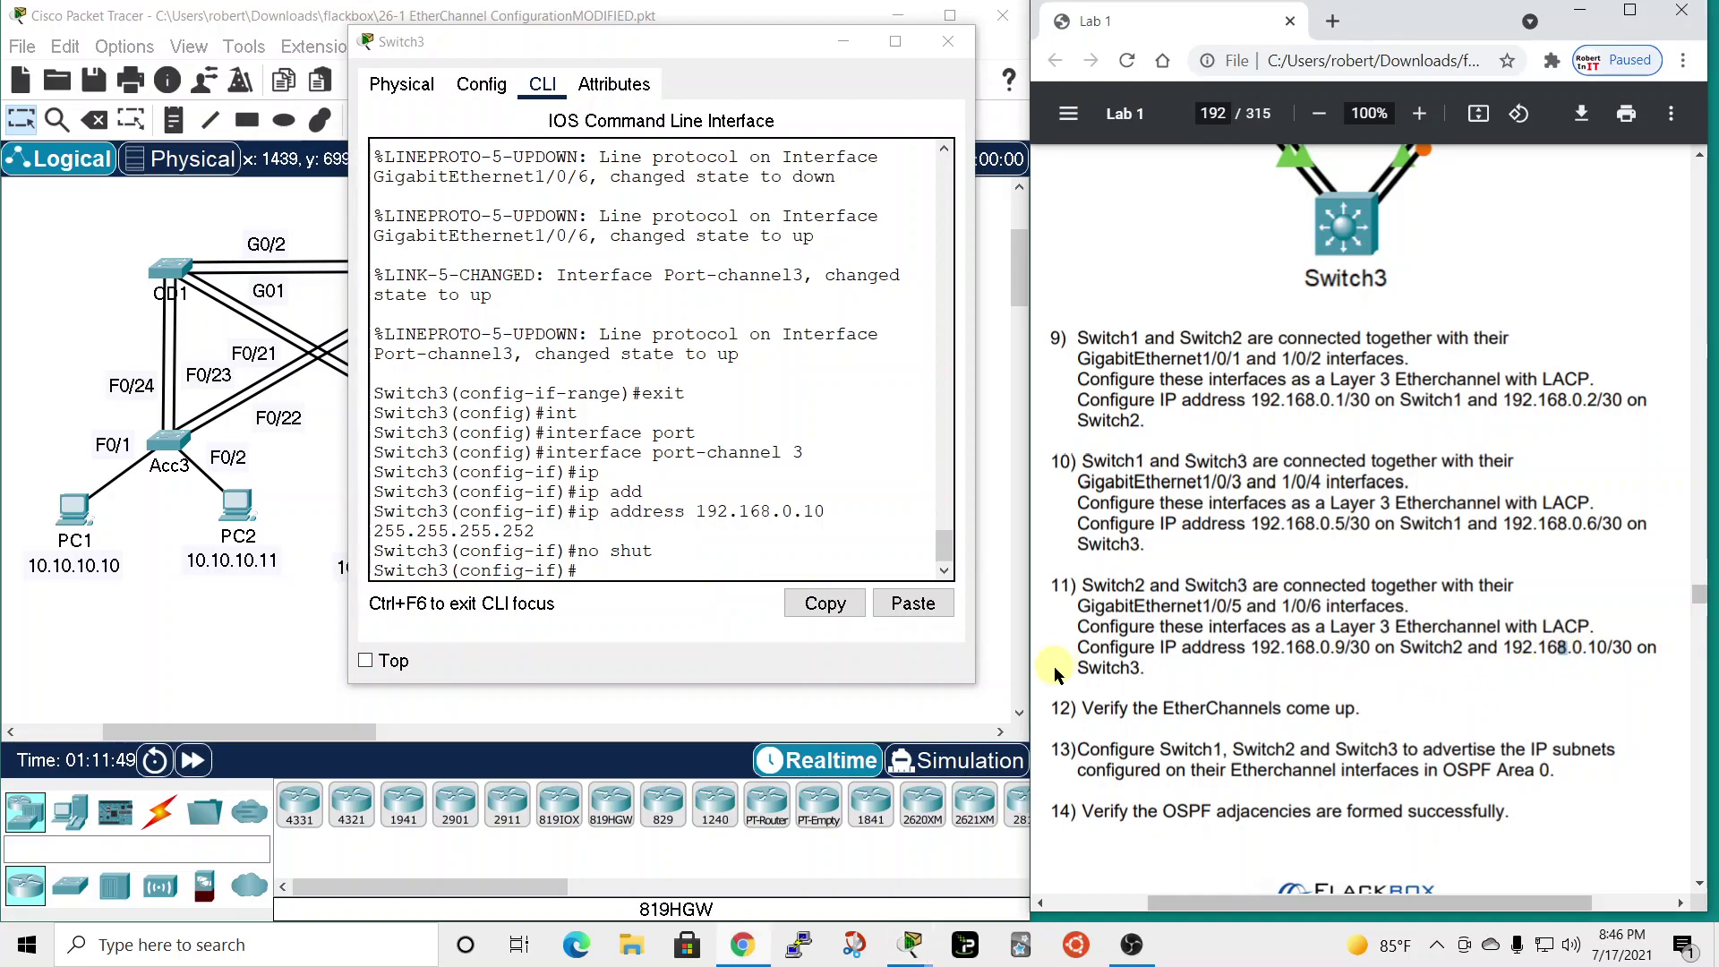
pyautogui.moveTo(1078, 667); pyautogui.dragTo(1188, 672)
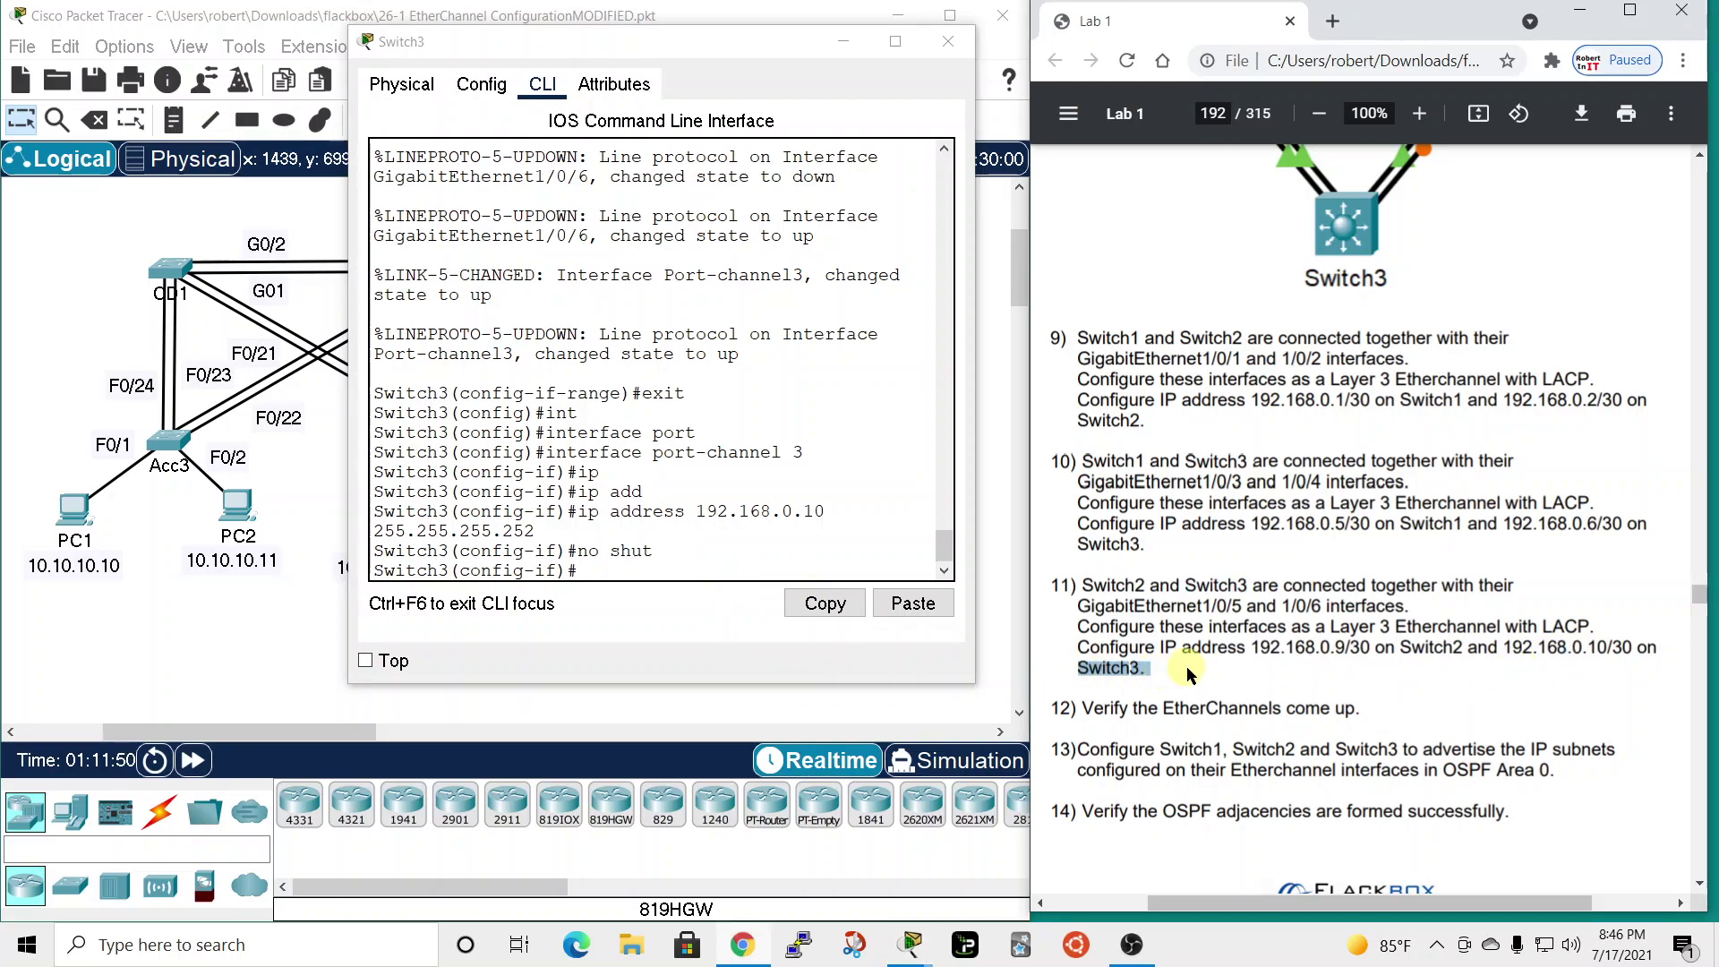
pyautogui.click(948, 42)
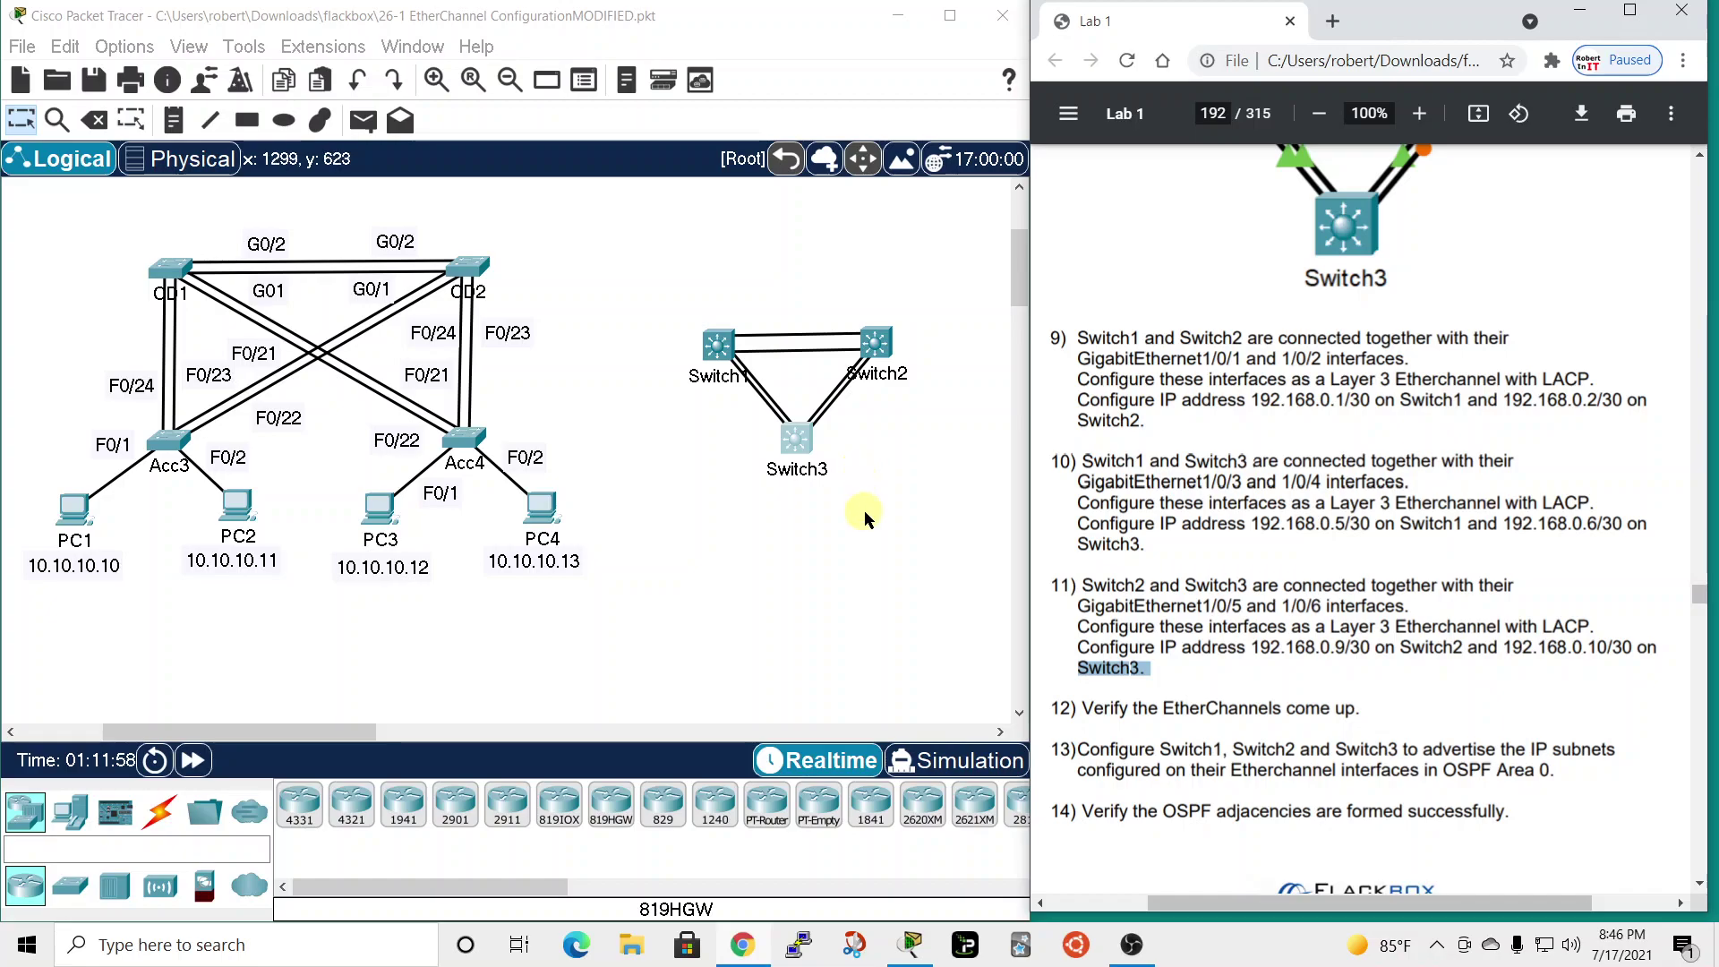
pyautogui.click(723, 353)
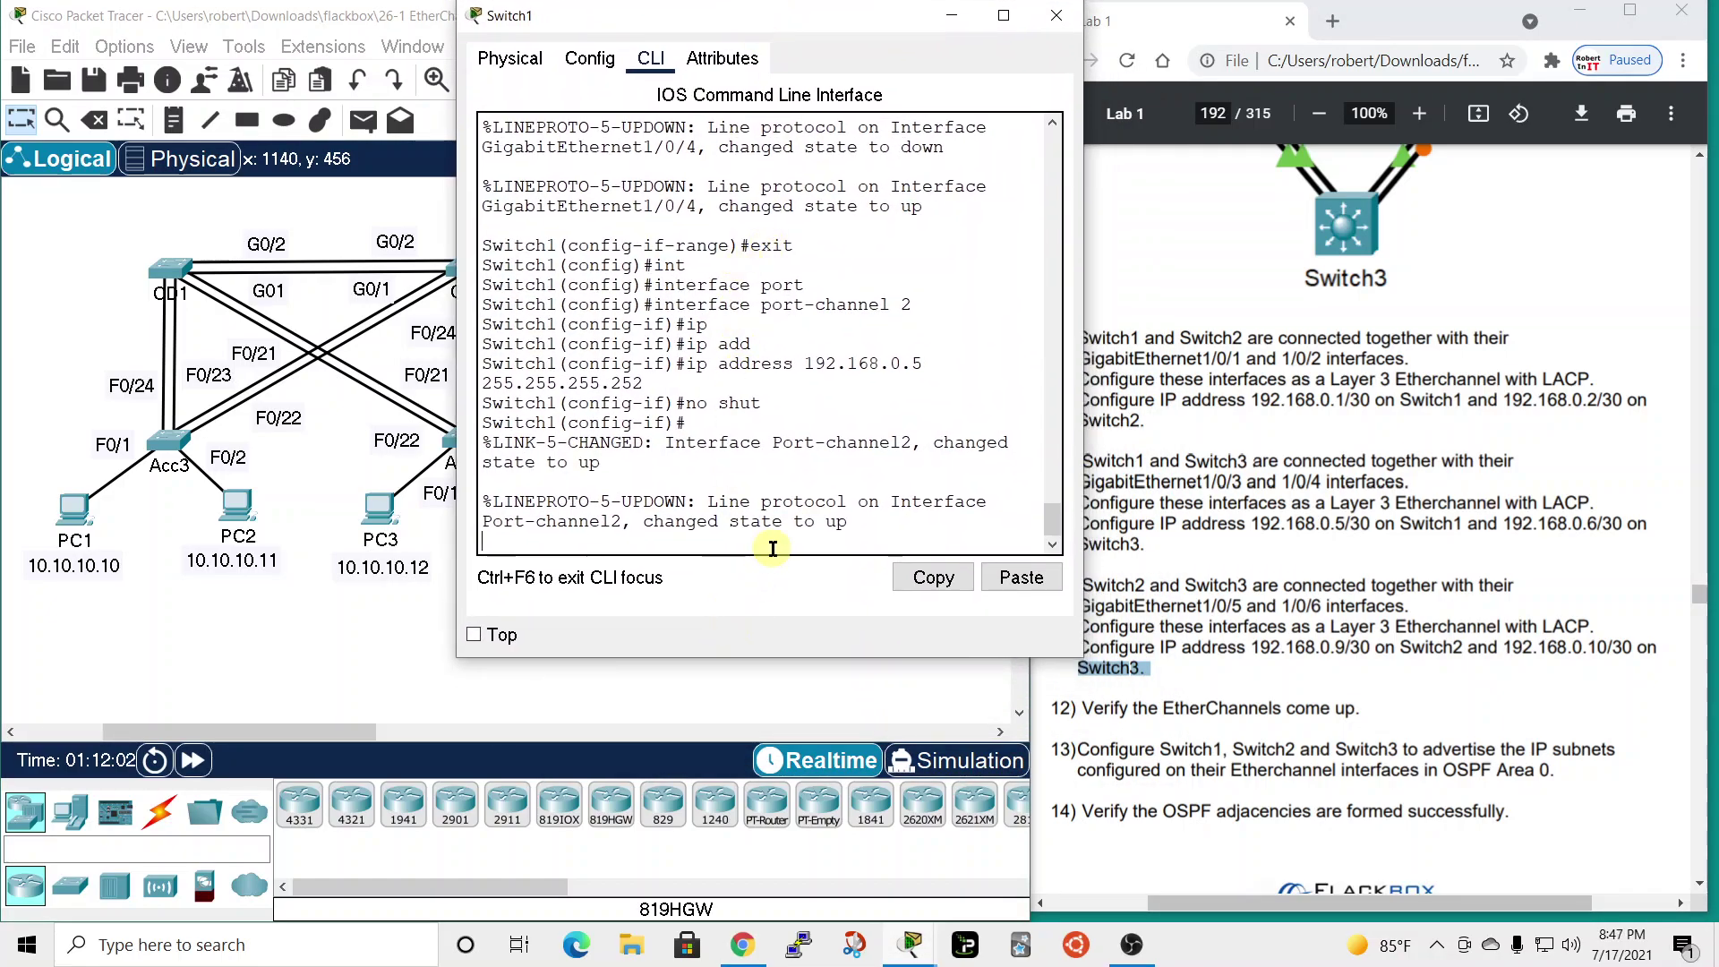
pyautogui.press('Return')
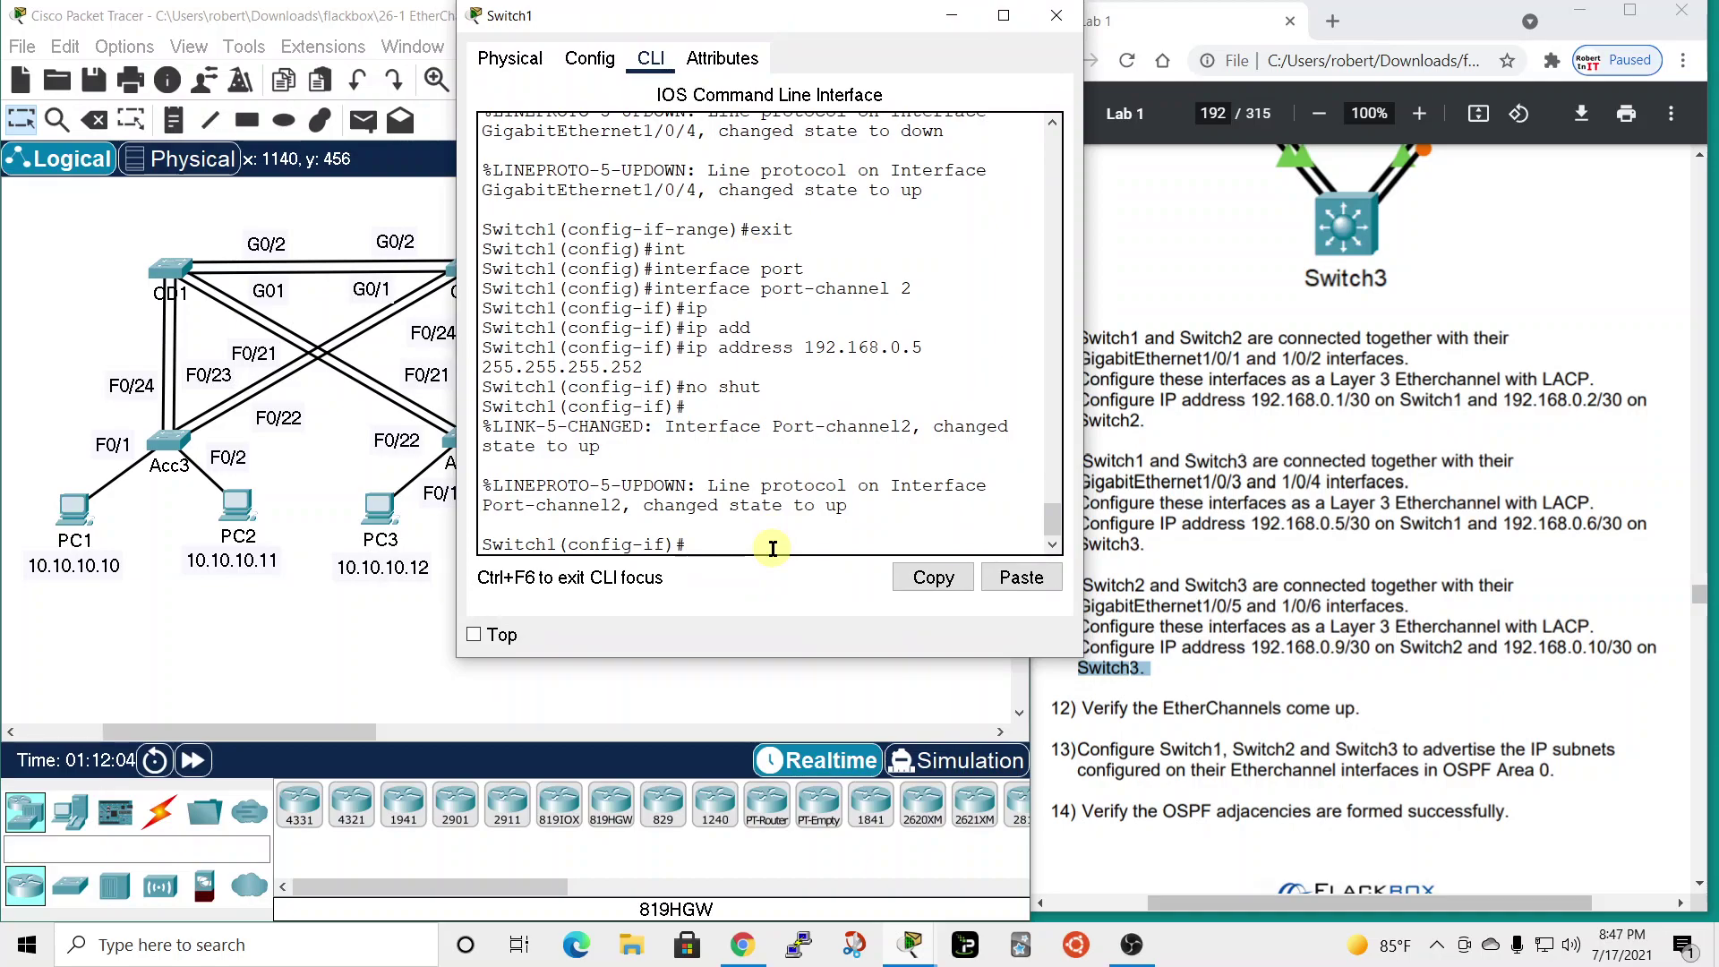
pyautogui.write('end')
pyautogui.press('Return')
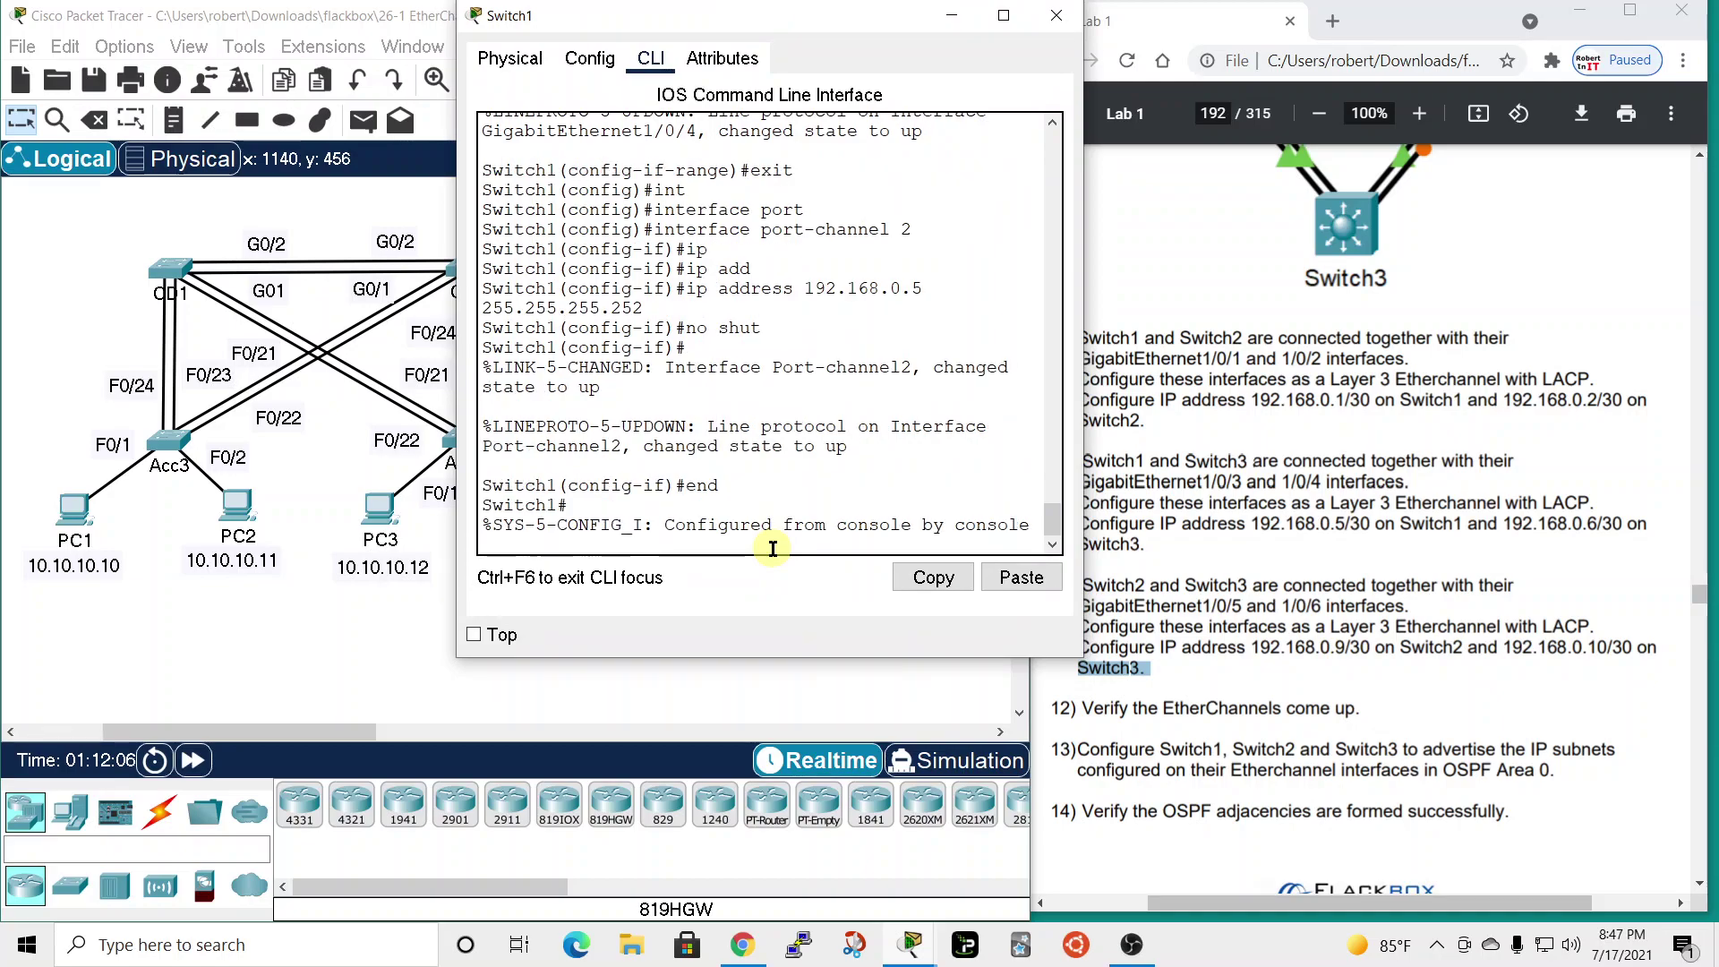
# - Show the EtherChannel summary on Switch1 and widen its window to read the port-channel table
pyautogui.write('sh eth')
pyautogui.press('Tab')
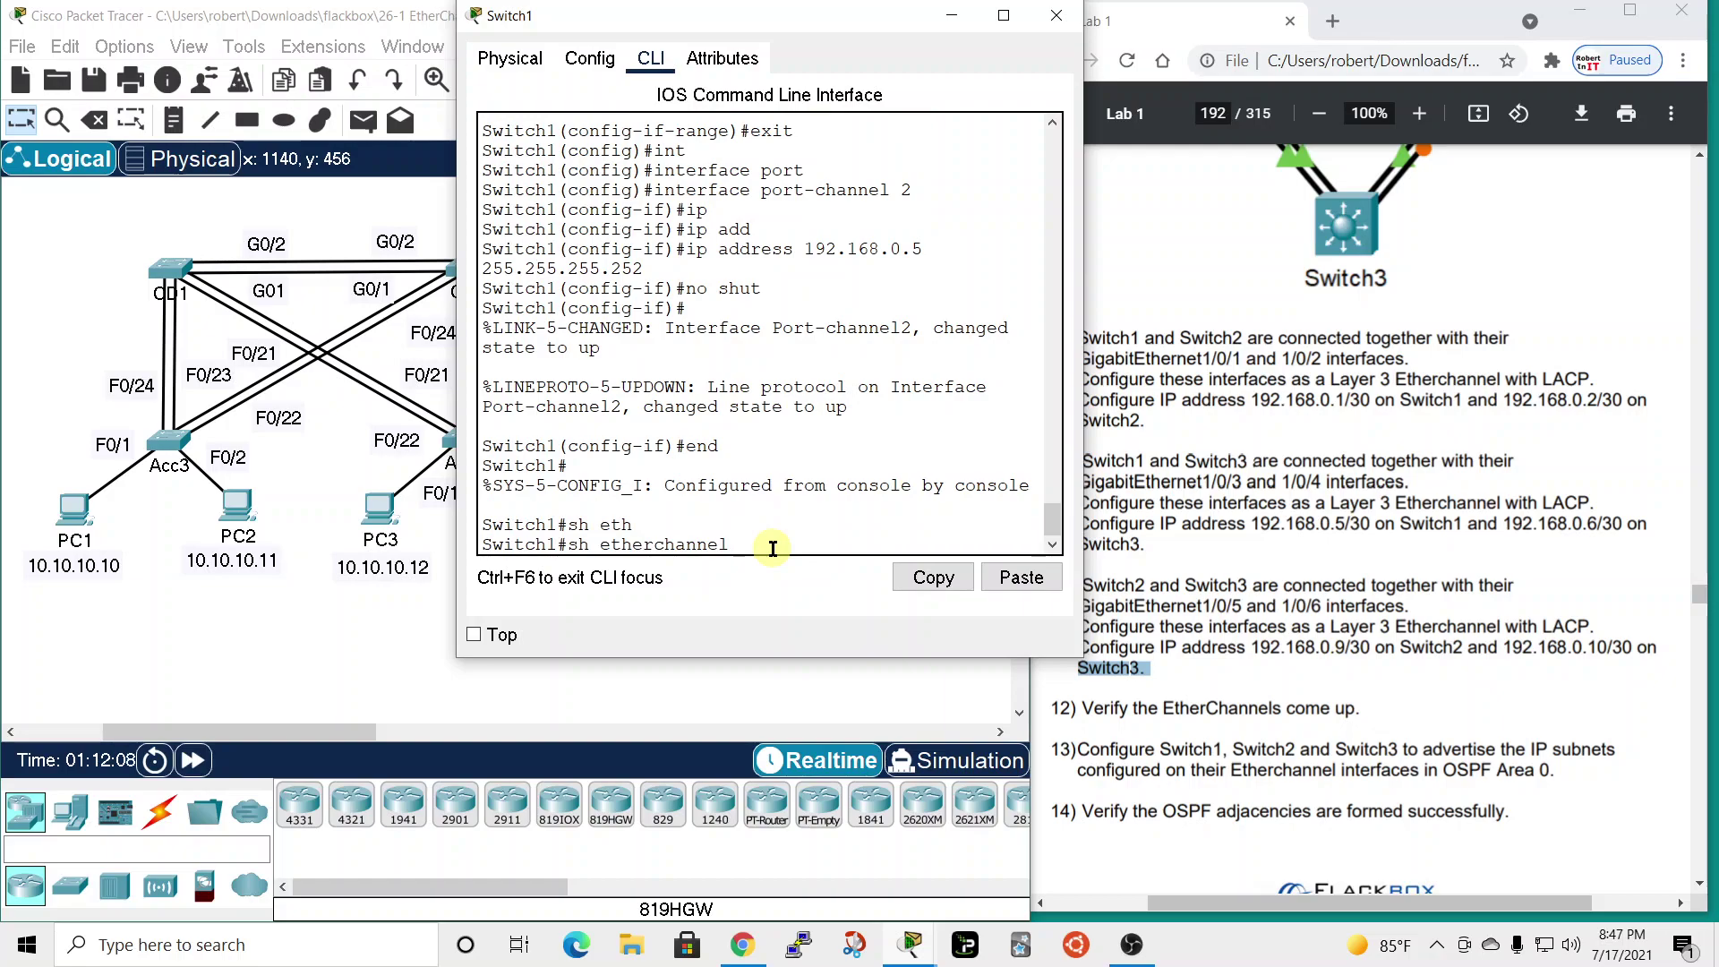
pyautogui.write('su')
pyautogui.press('Tab')
pyautogui.press('Return')
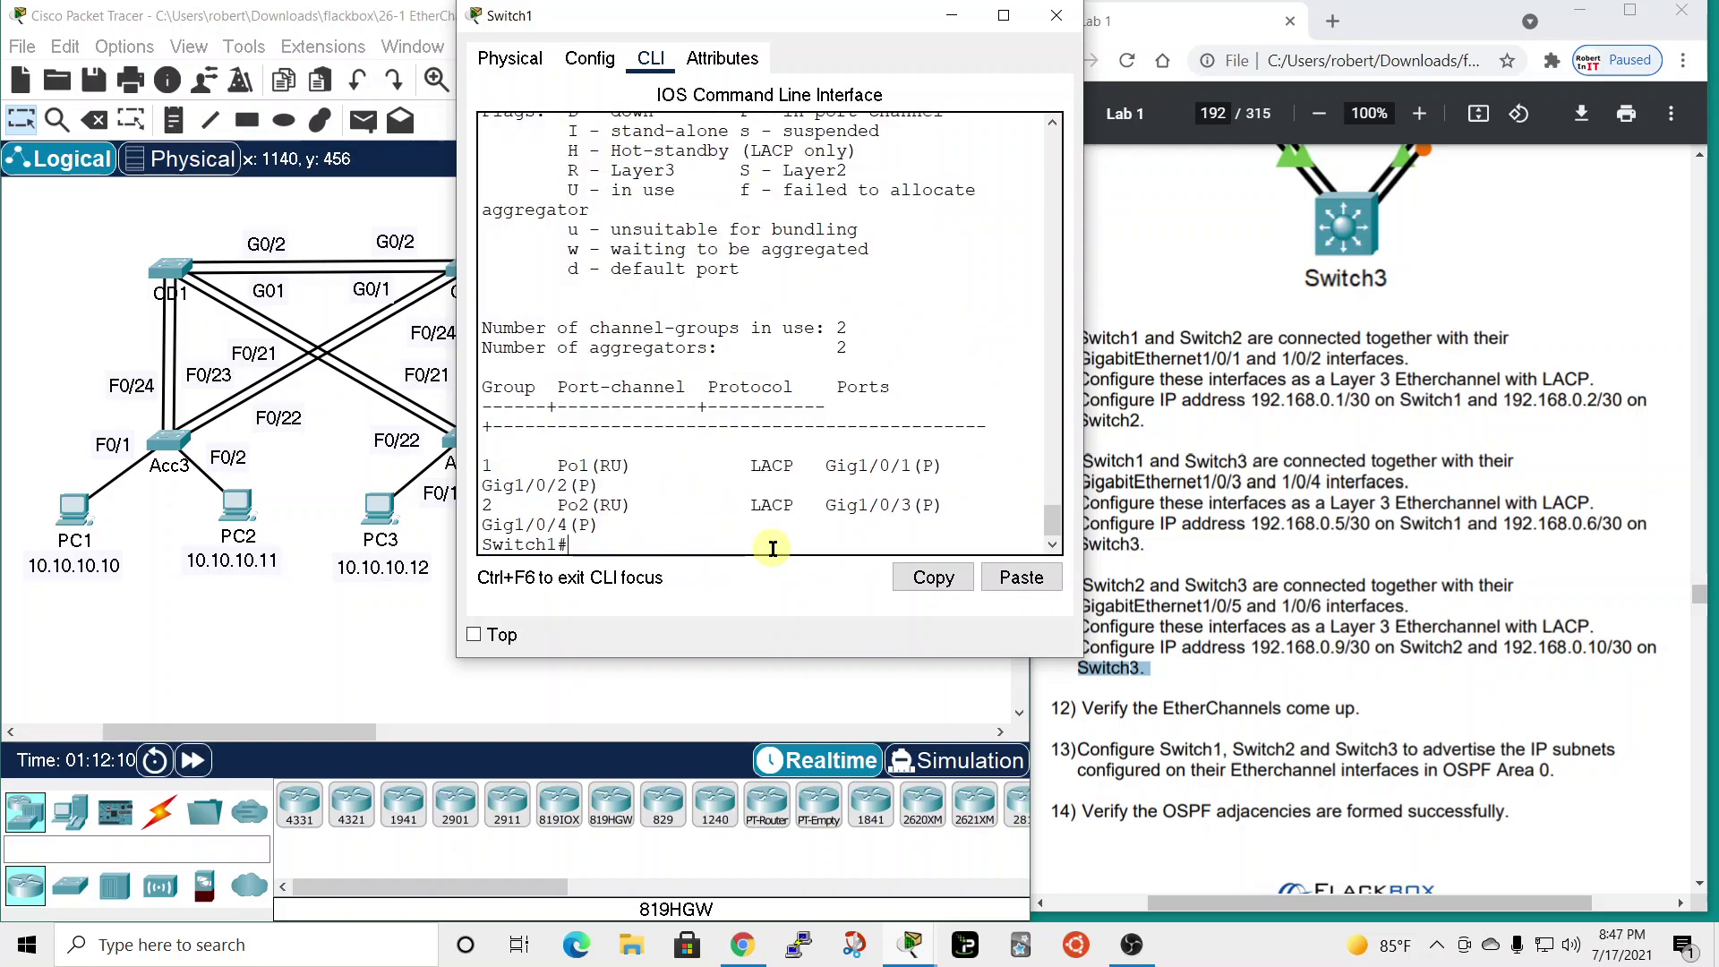
pyautogui.moveTo(1083, 346); pyautogui.dragTo(1365, 372)
pyautogui.moveTo(1025, 14); pyautogui.dragTo(1405, 5)
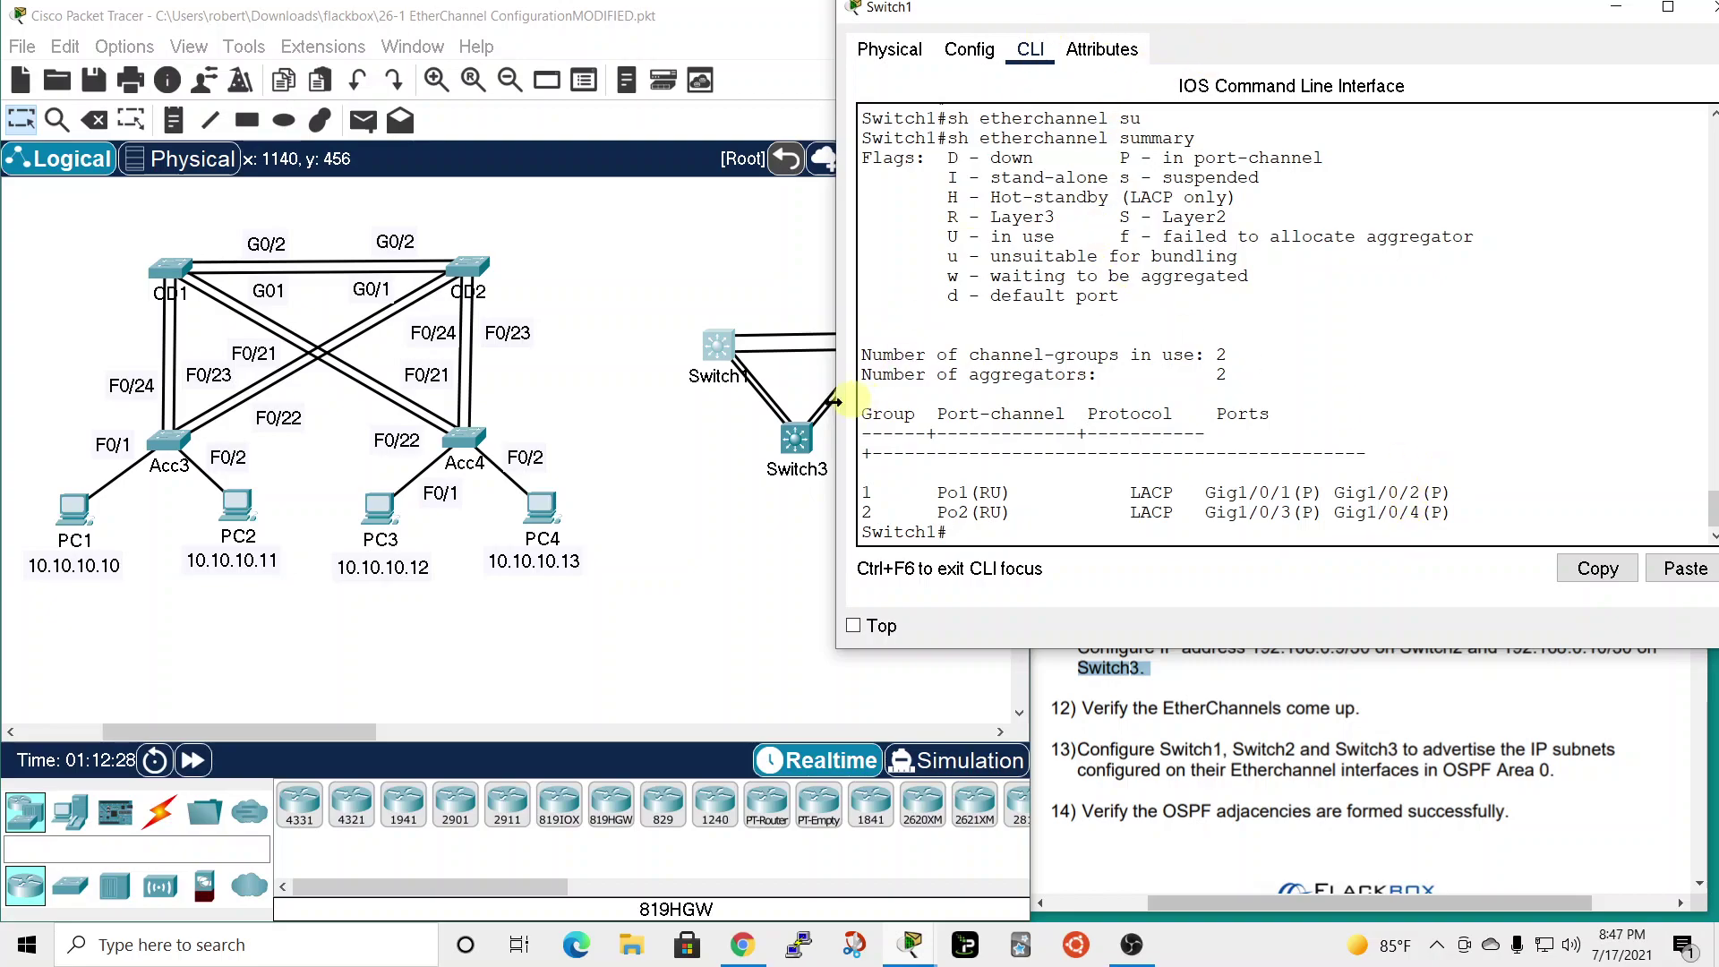
# - Close Switch1's window and highlight task 12, verifying the EtherChannels, in the lab guide
pyautogui.moveTo(1519, 12); pyautogui.dragTo(1166, 11)
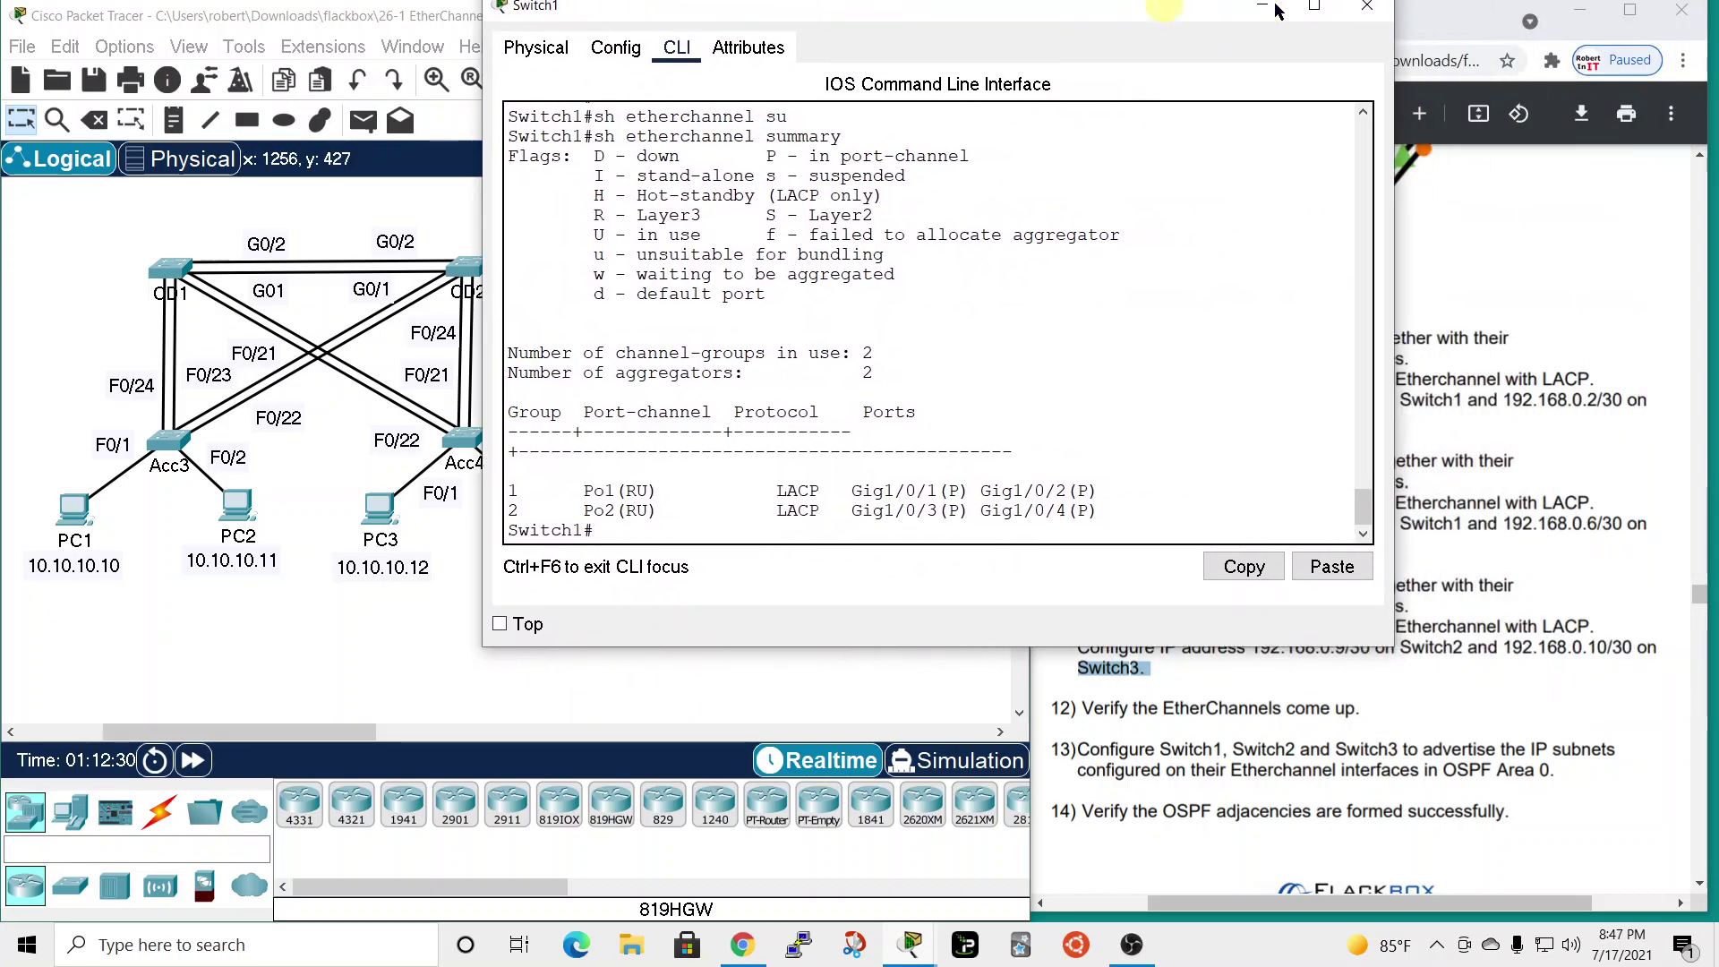
pyautogui.click(1367, 6)
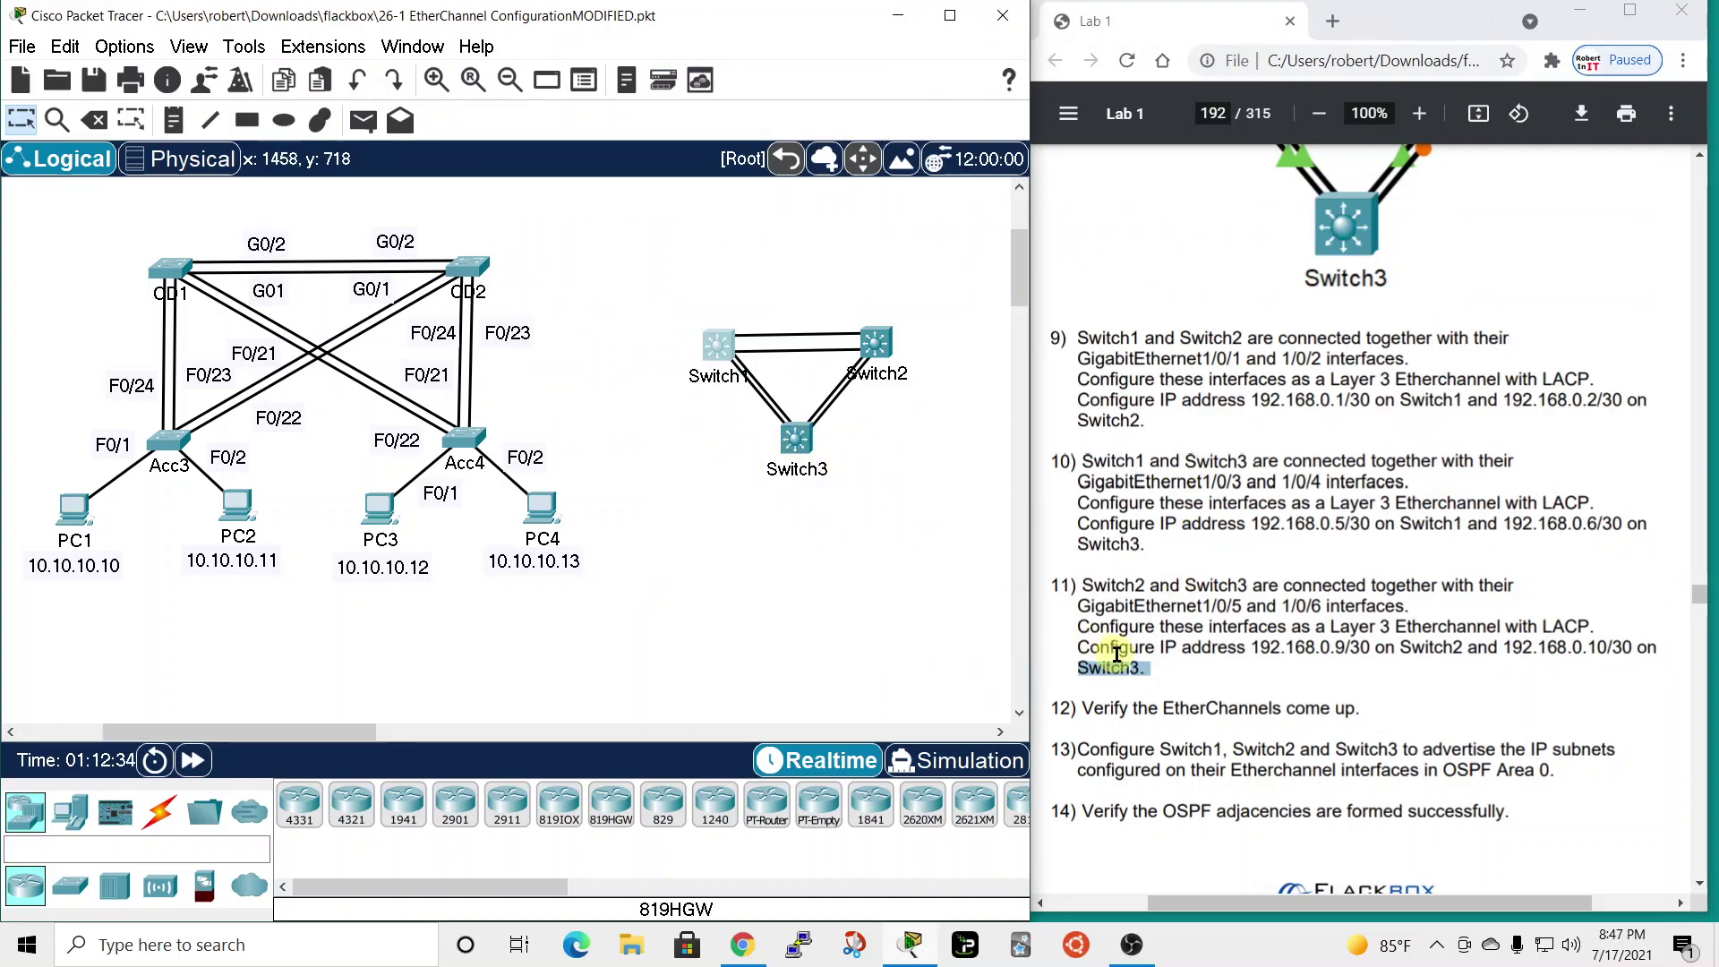
pyautogui.moveTo(1094, 708); pyautogui.dragTo(1391, 716)
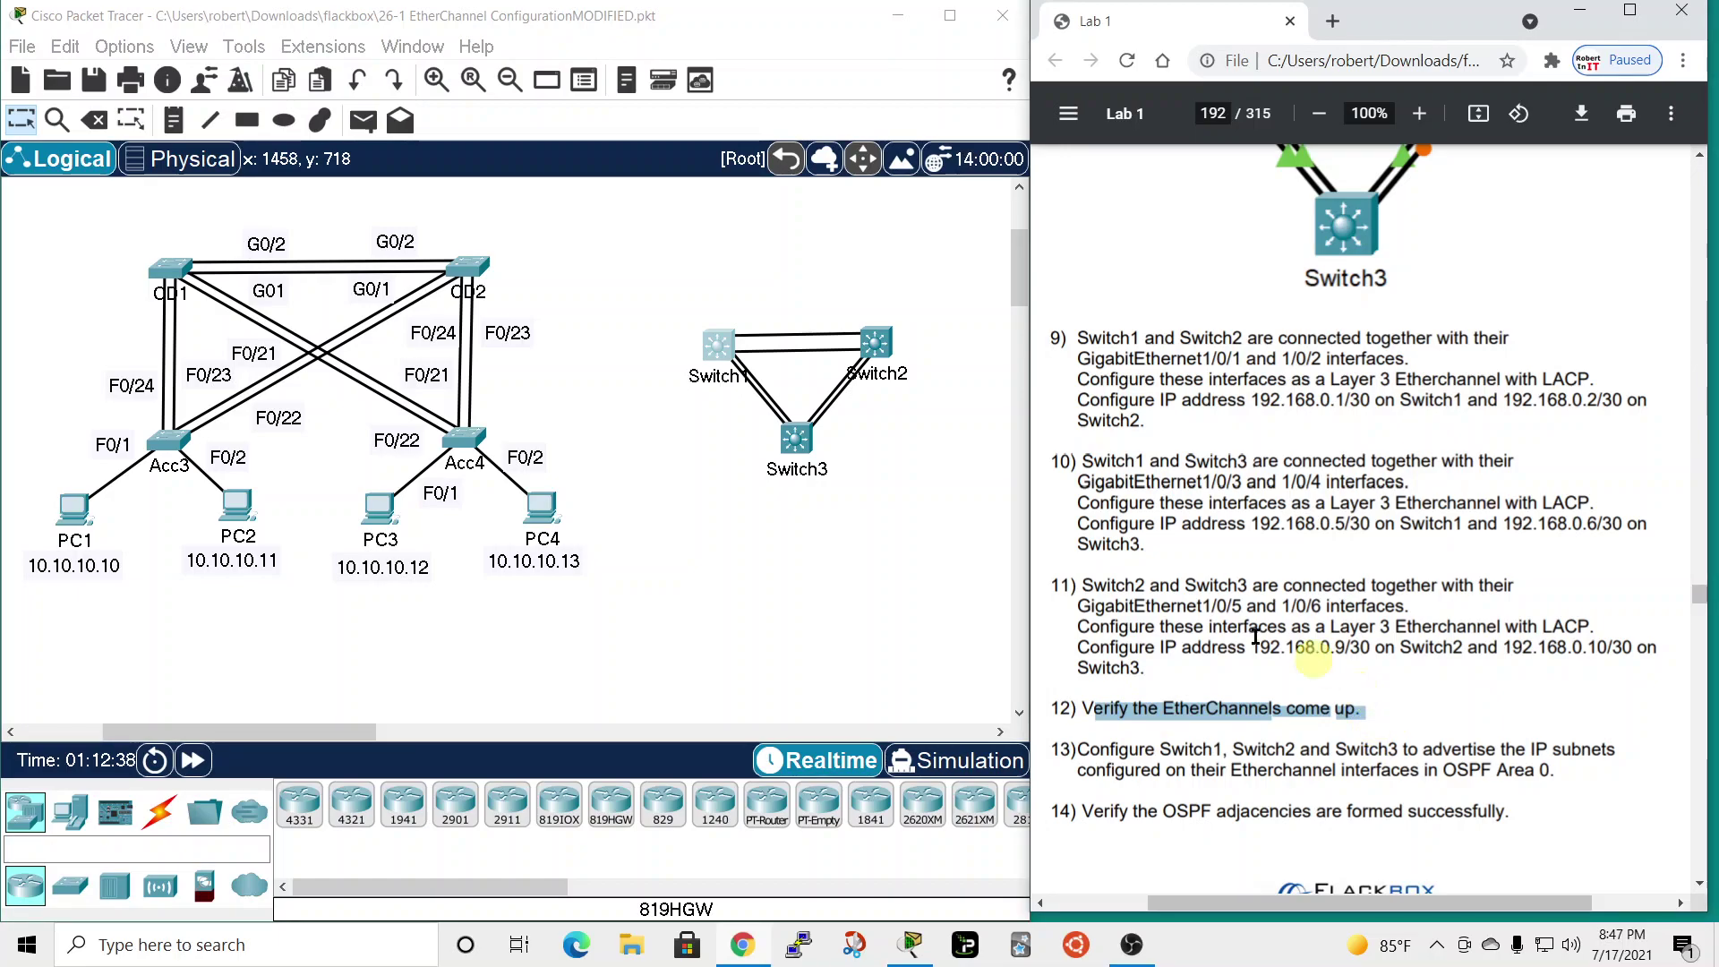
# - Open Switch2's command line and end its configuration session to return to privileged EXEC mode
pyautogui.click(874, 355)
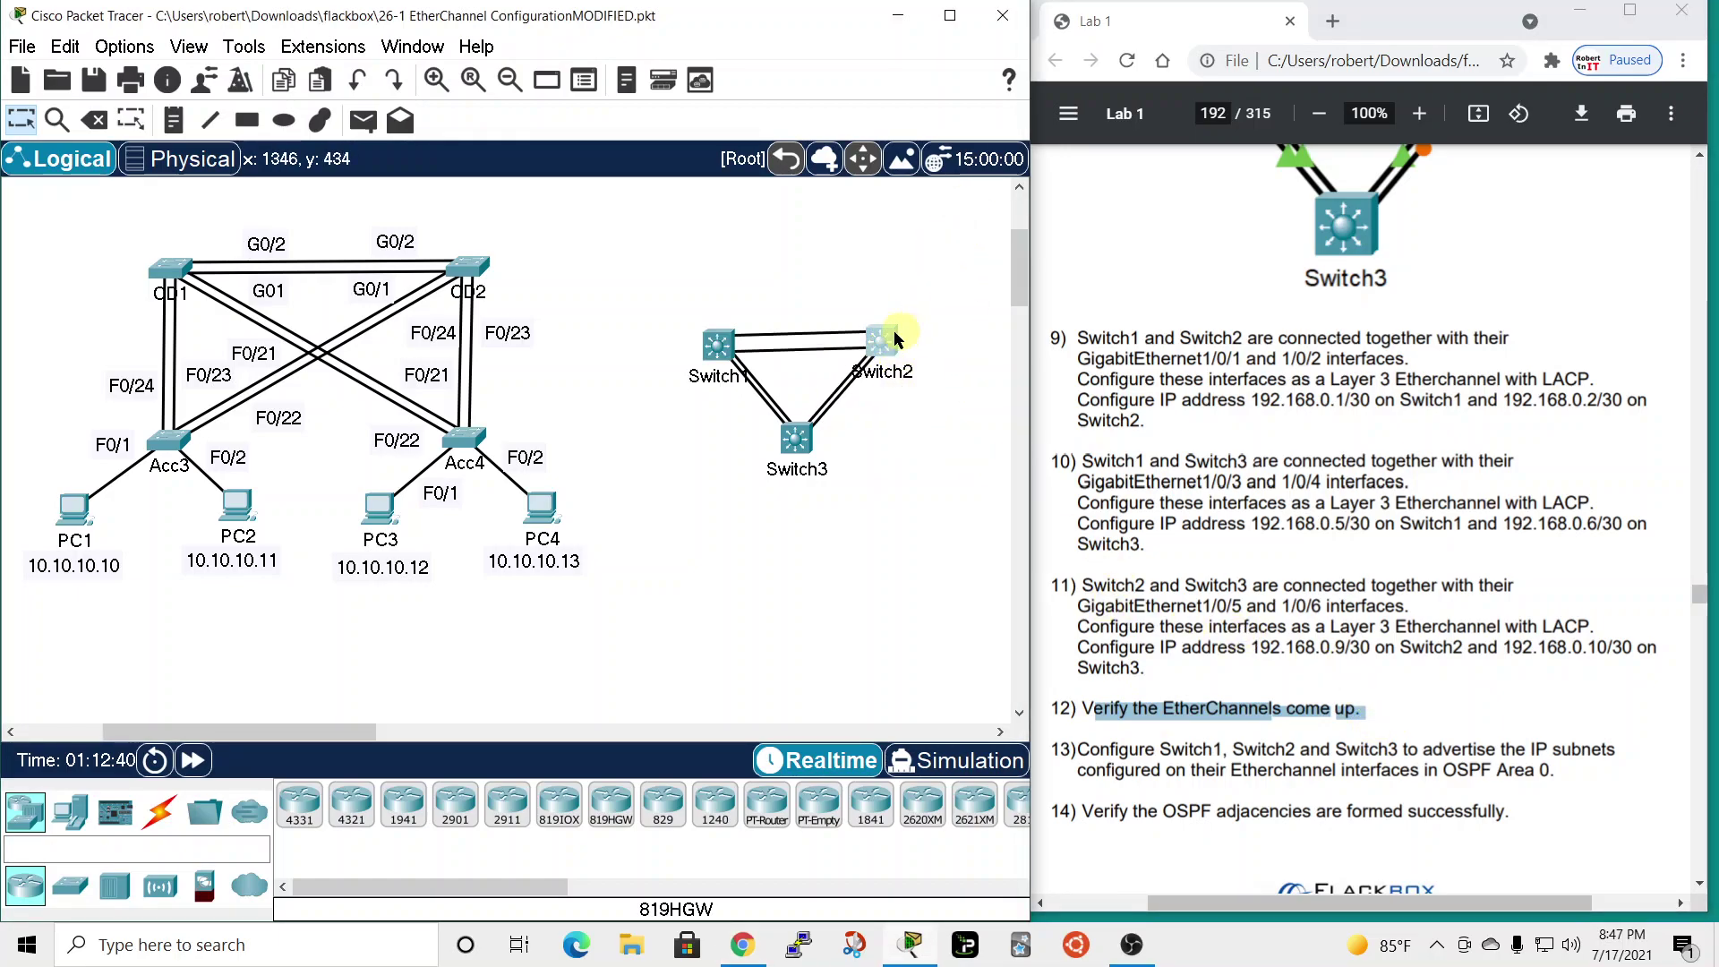
pyautogui.moveTo(923, 125); pyautogui.dragTo(758, 1)
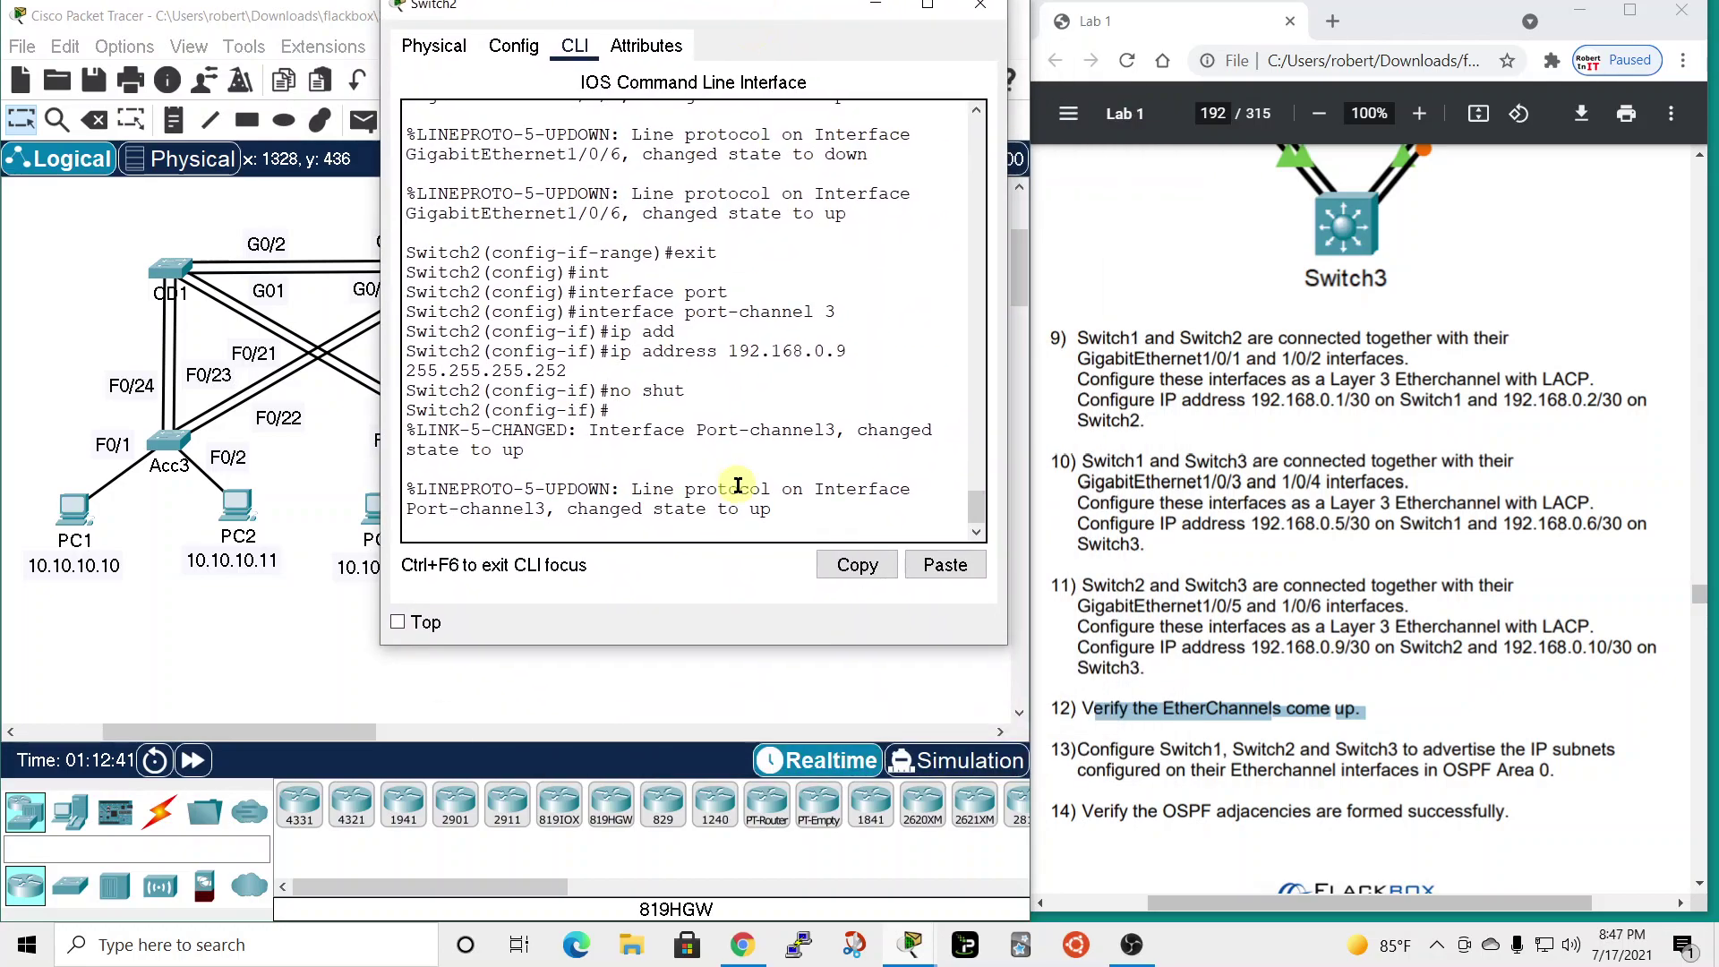
pyautogui.press('Return')
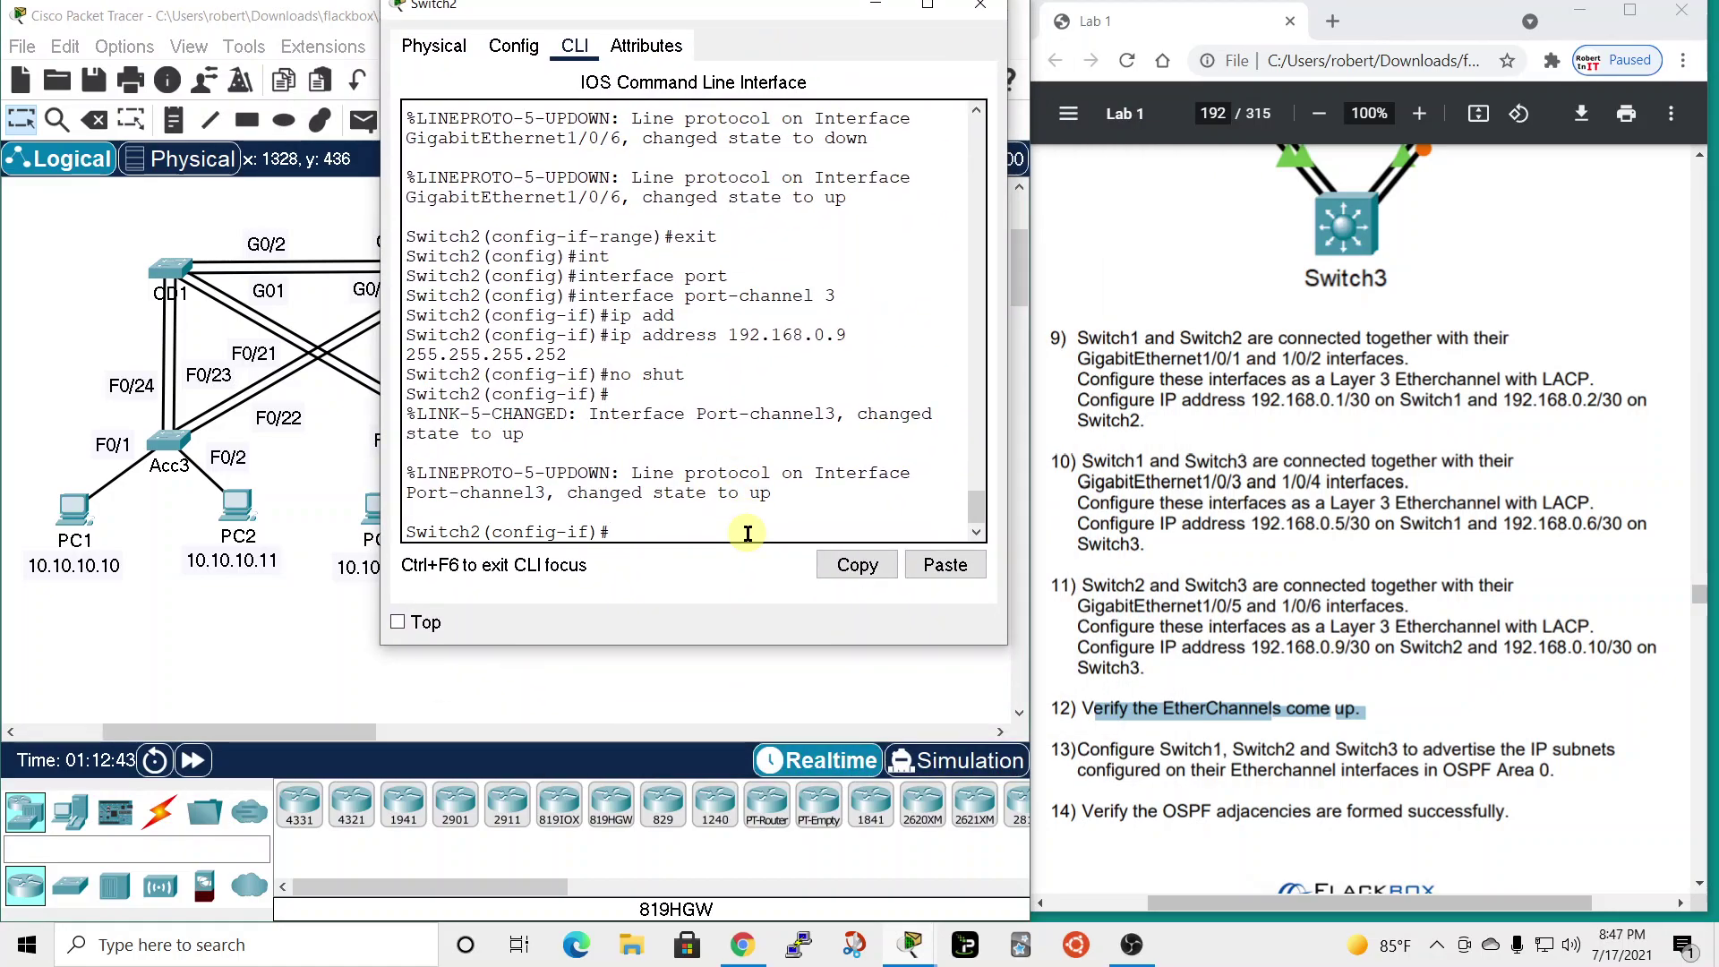
pyautogui.write('end')
pyautogui.press('Return')
pyautogui.press('Return')
# - Show the EtherChannel summary on Switch2, widen its window to read the port-channel table, and close it
pyautogui.write('sh')
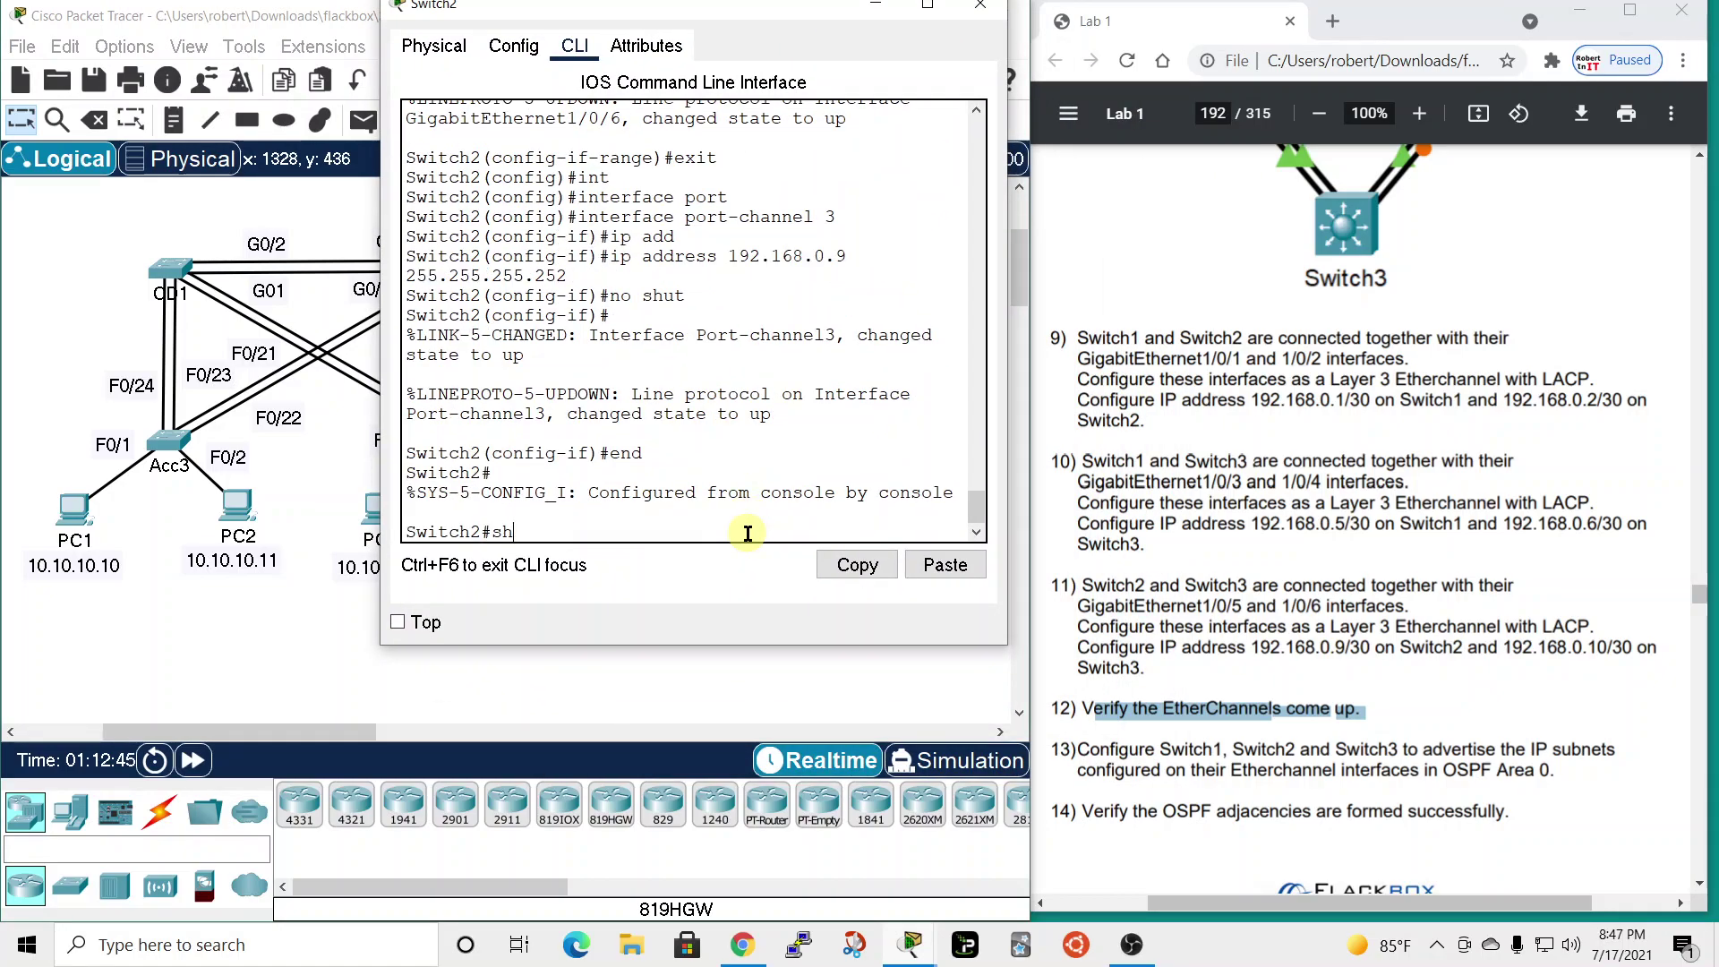
pyautogui.press('Tab')
pyautogui.write('ether')
pyautogui.press('Tab')
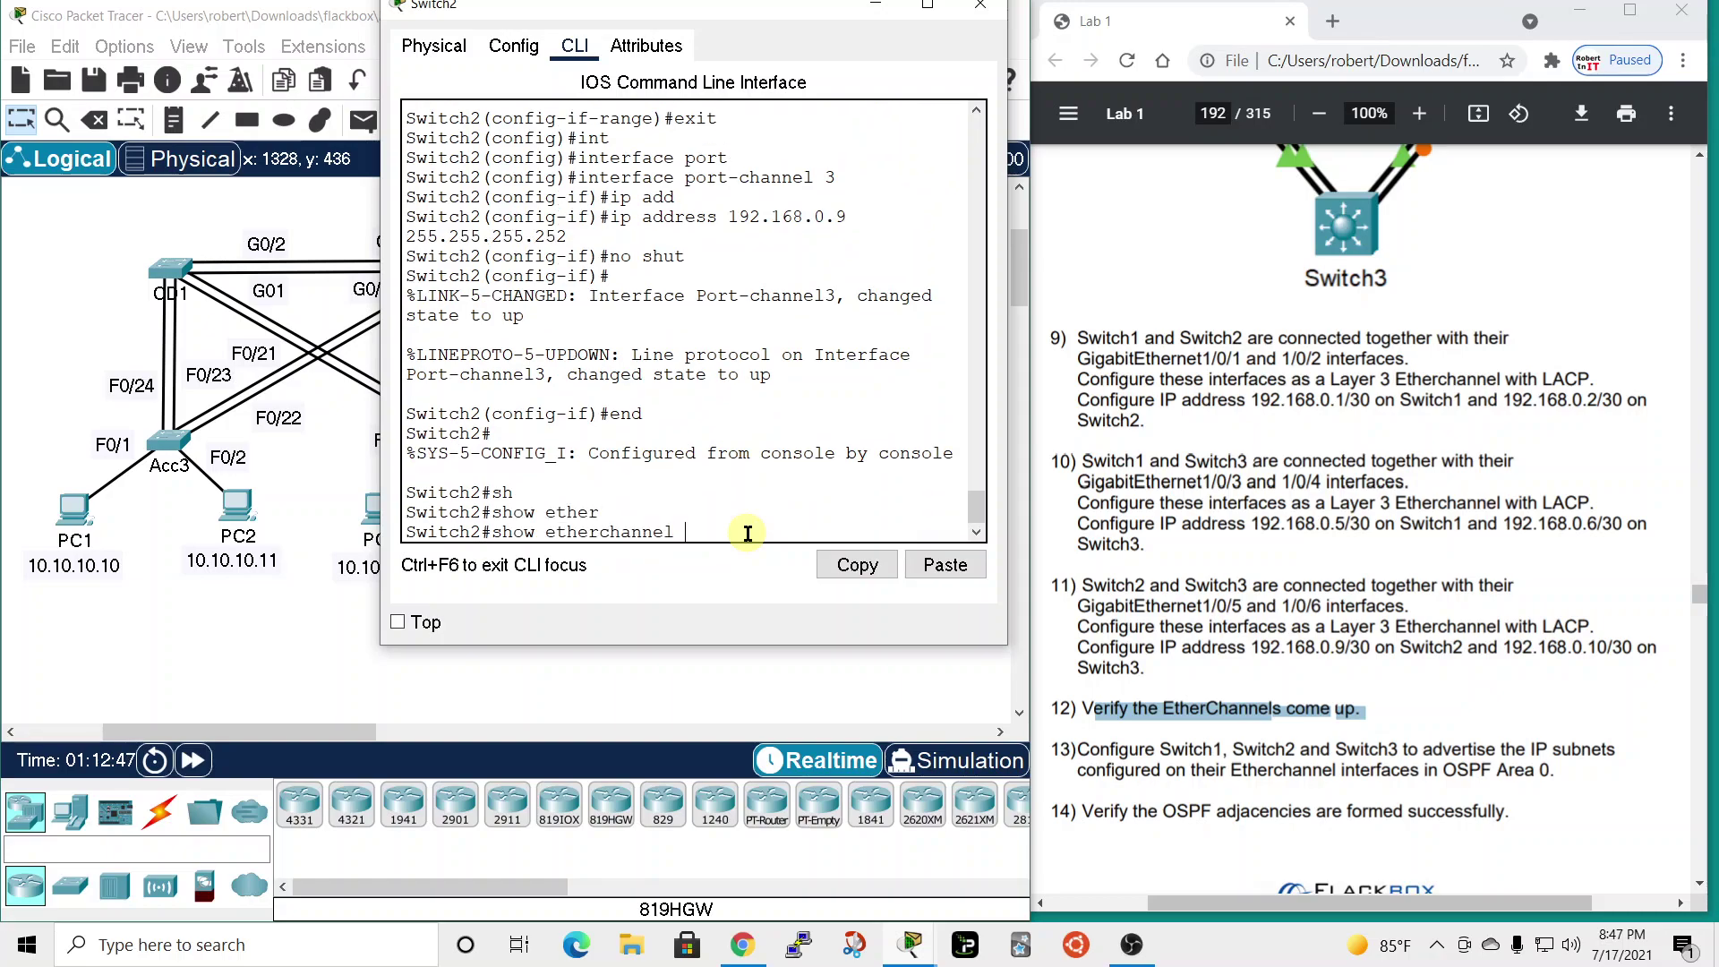
pyautogui.write('s')
pyautogui.press('Tab')
pyautogui.press('Return')
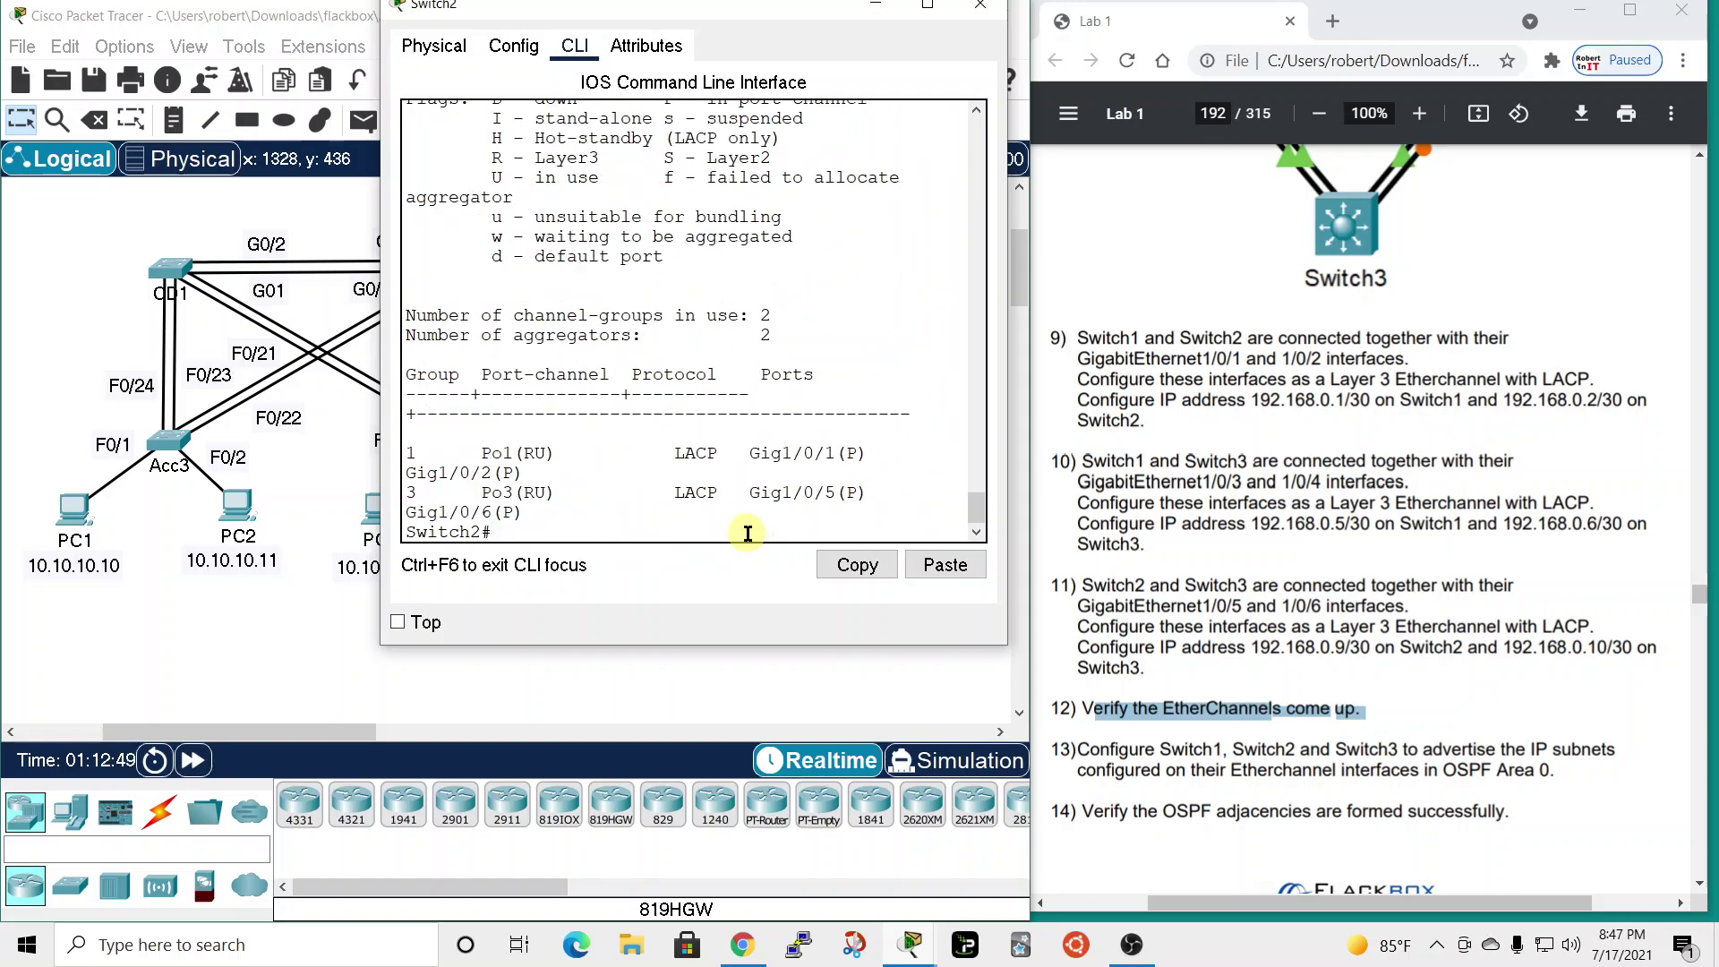
pyautogui.moveTo(1009, 332); pyautogui.dragTo(1195, 336)
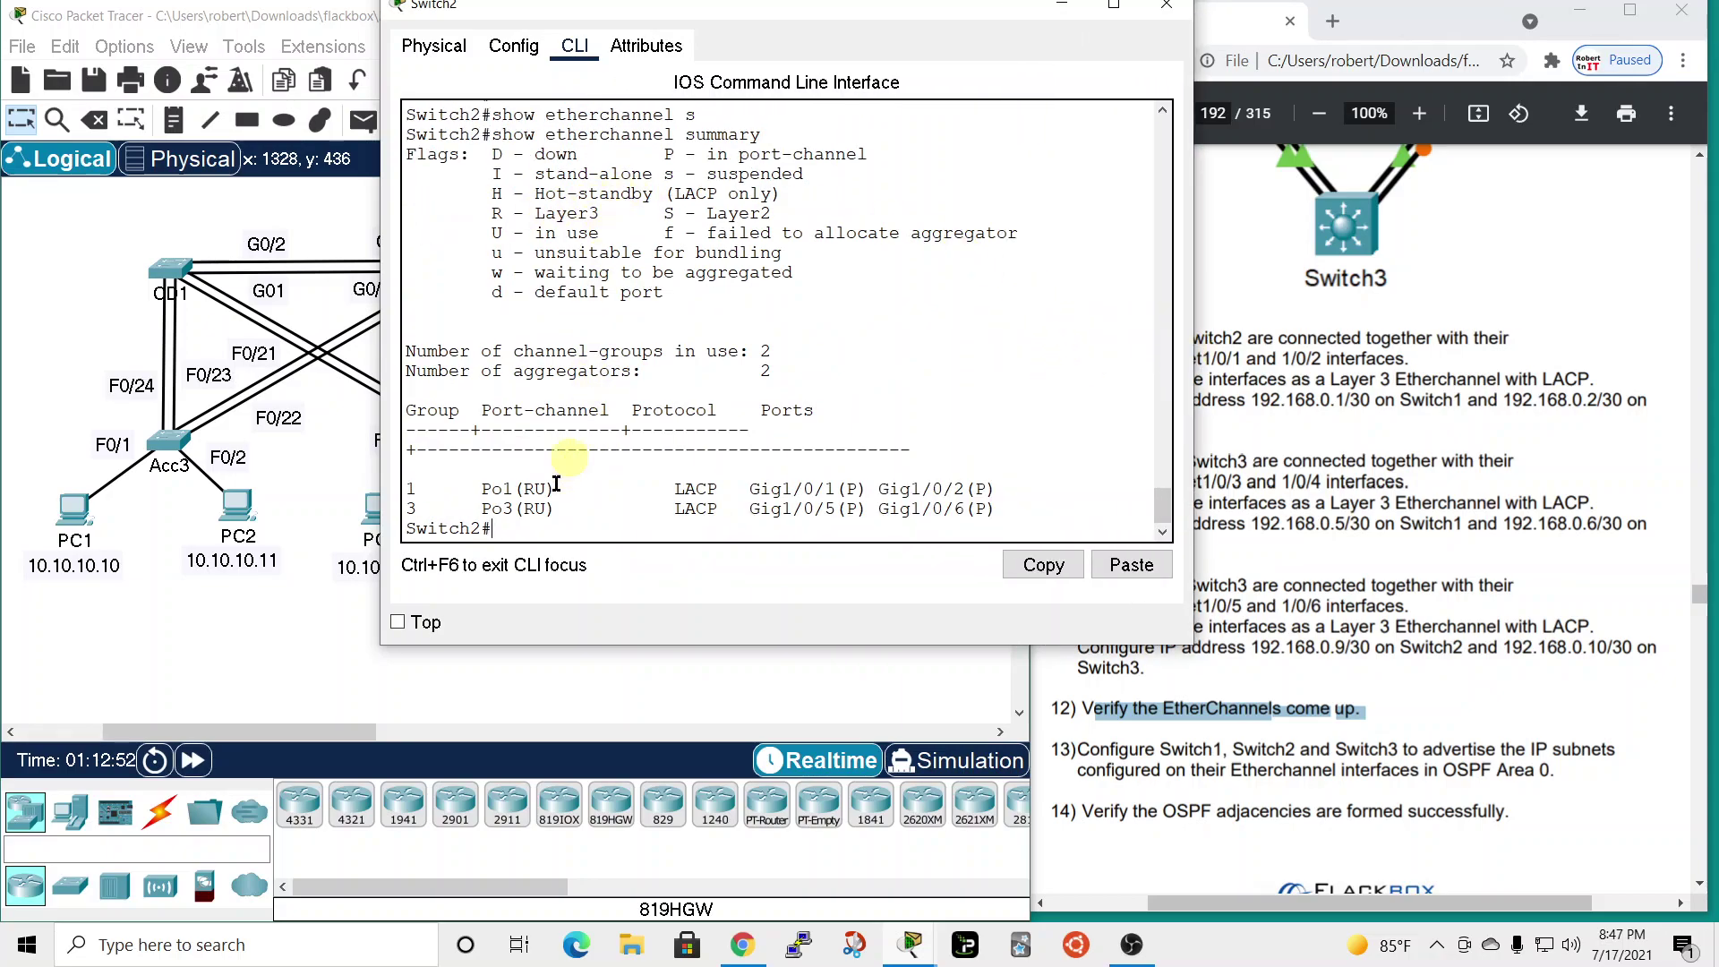
pyautogui.click(1166, 5)
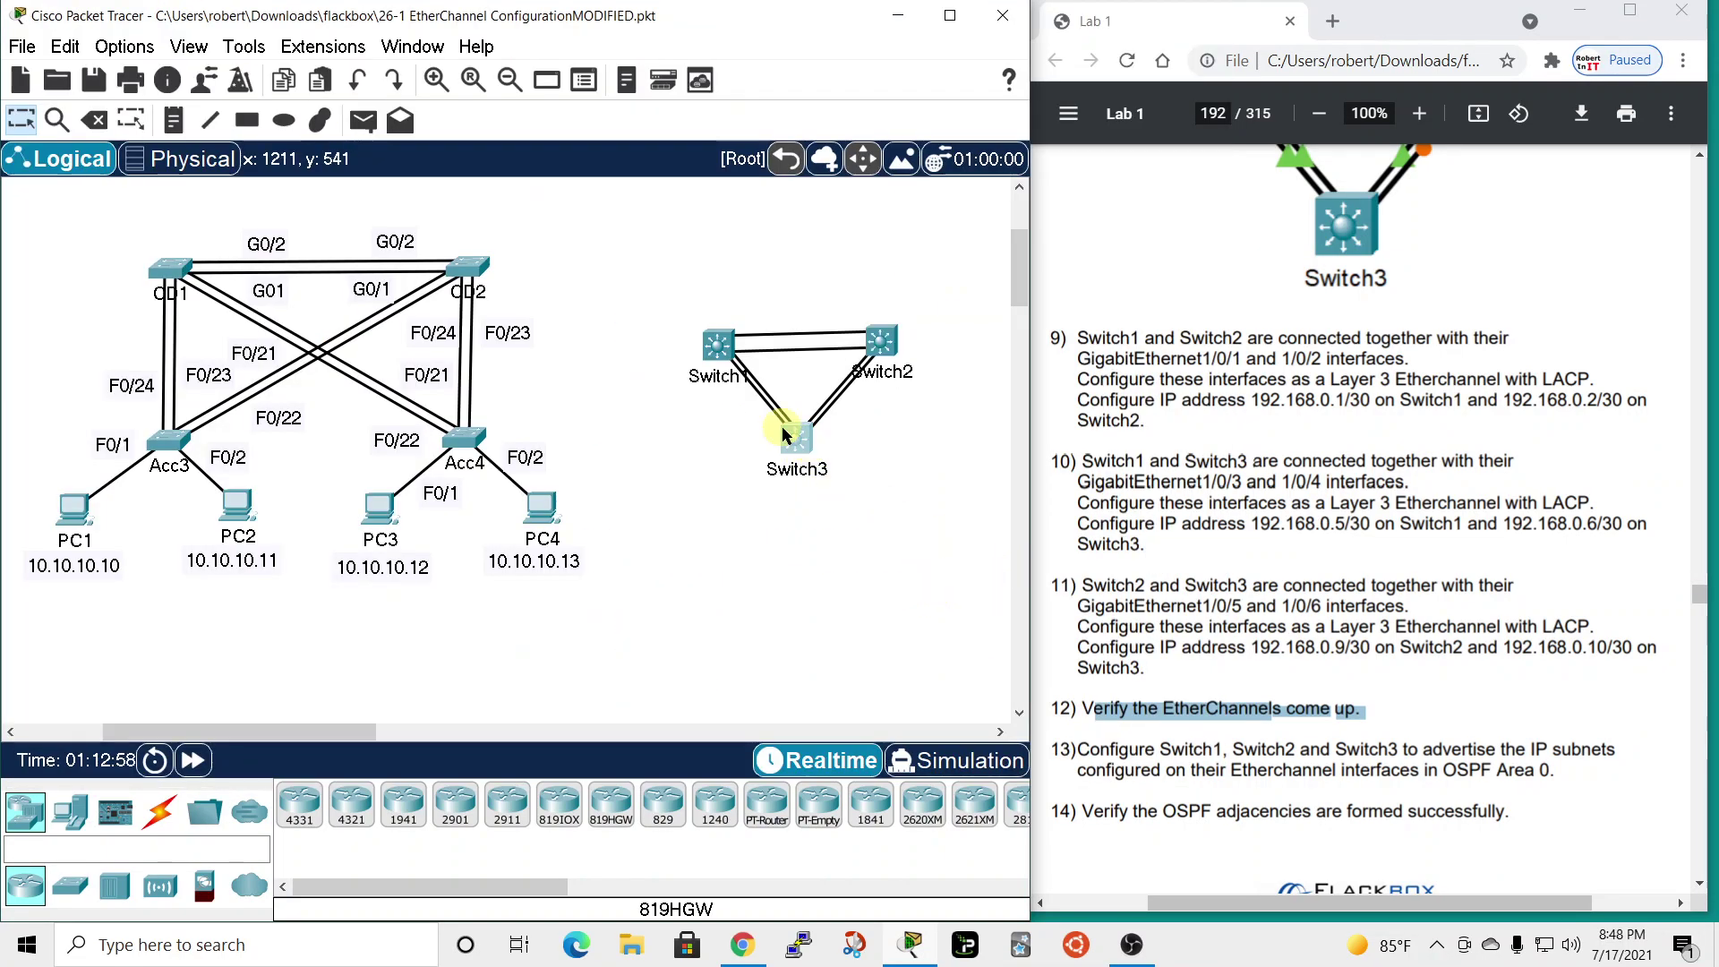
# - Open Switch3's command line and end its configuration session, fast-forwarding the simulation time along the way
pyautogui.click(792, 436)
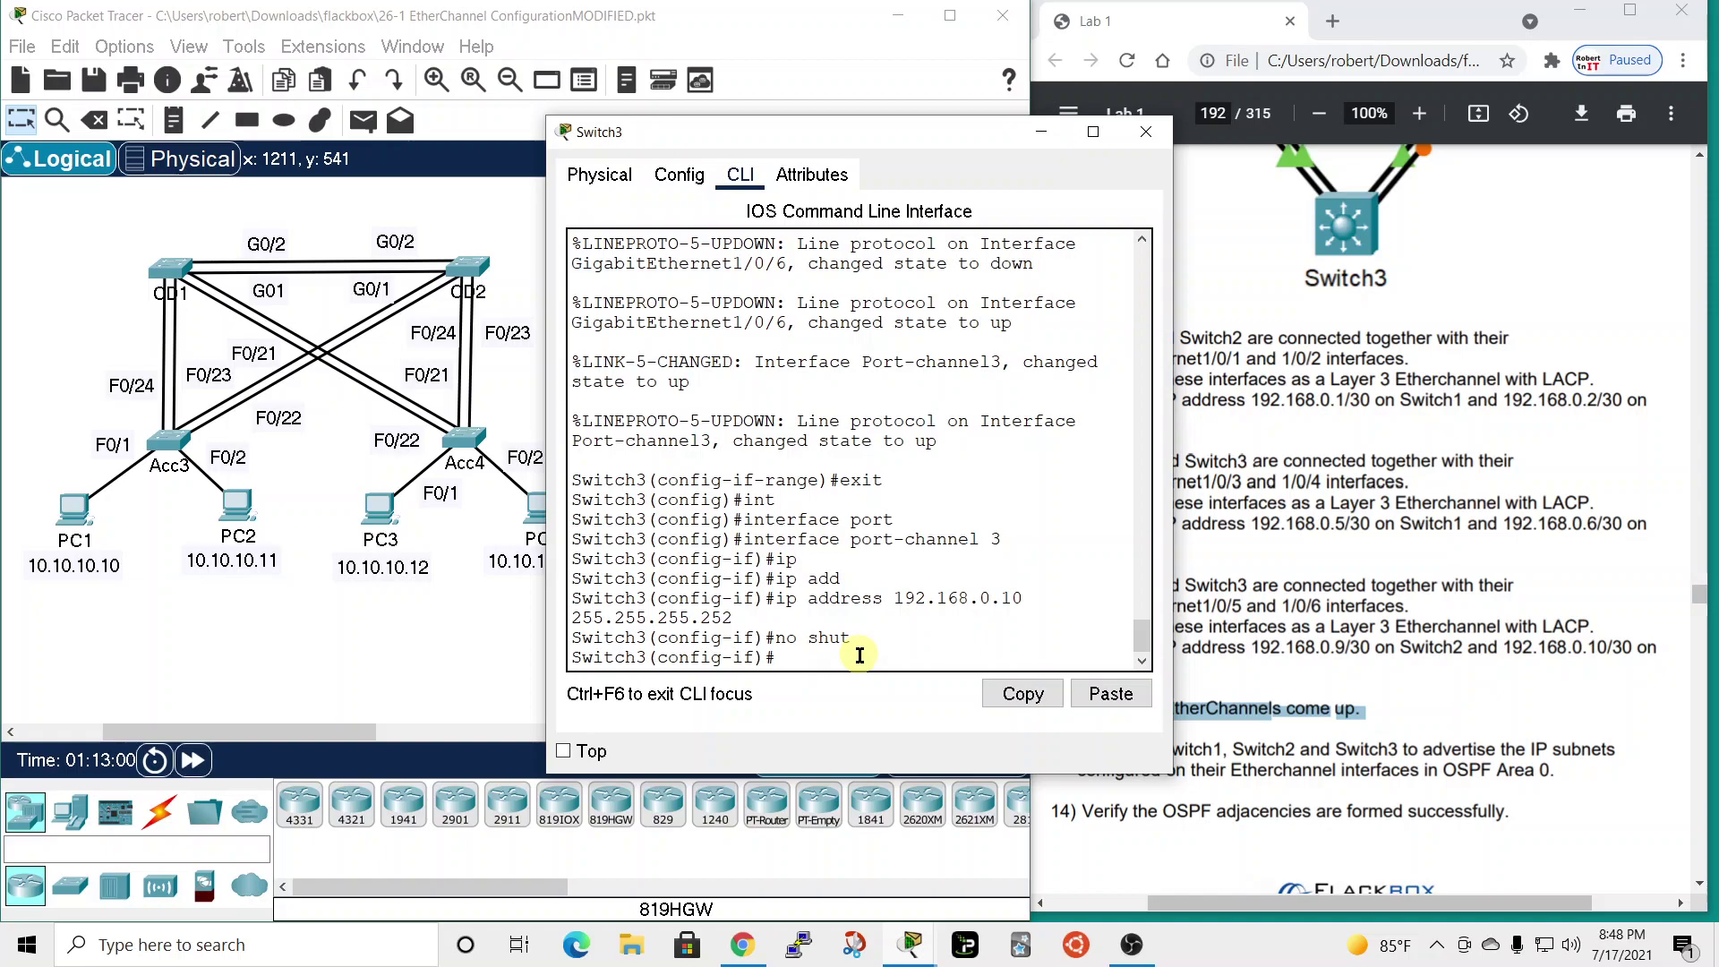
pyautogui.press('Return')
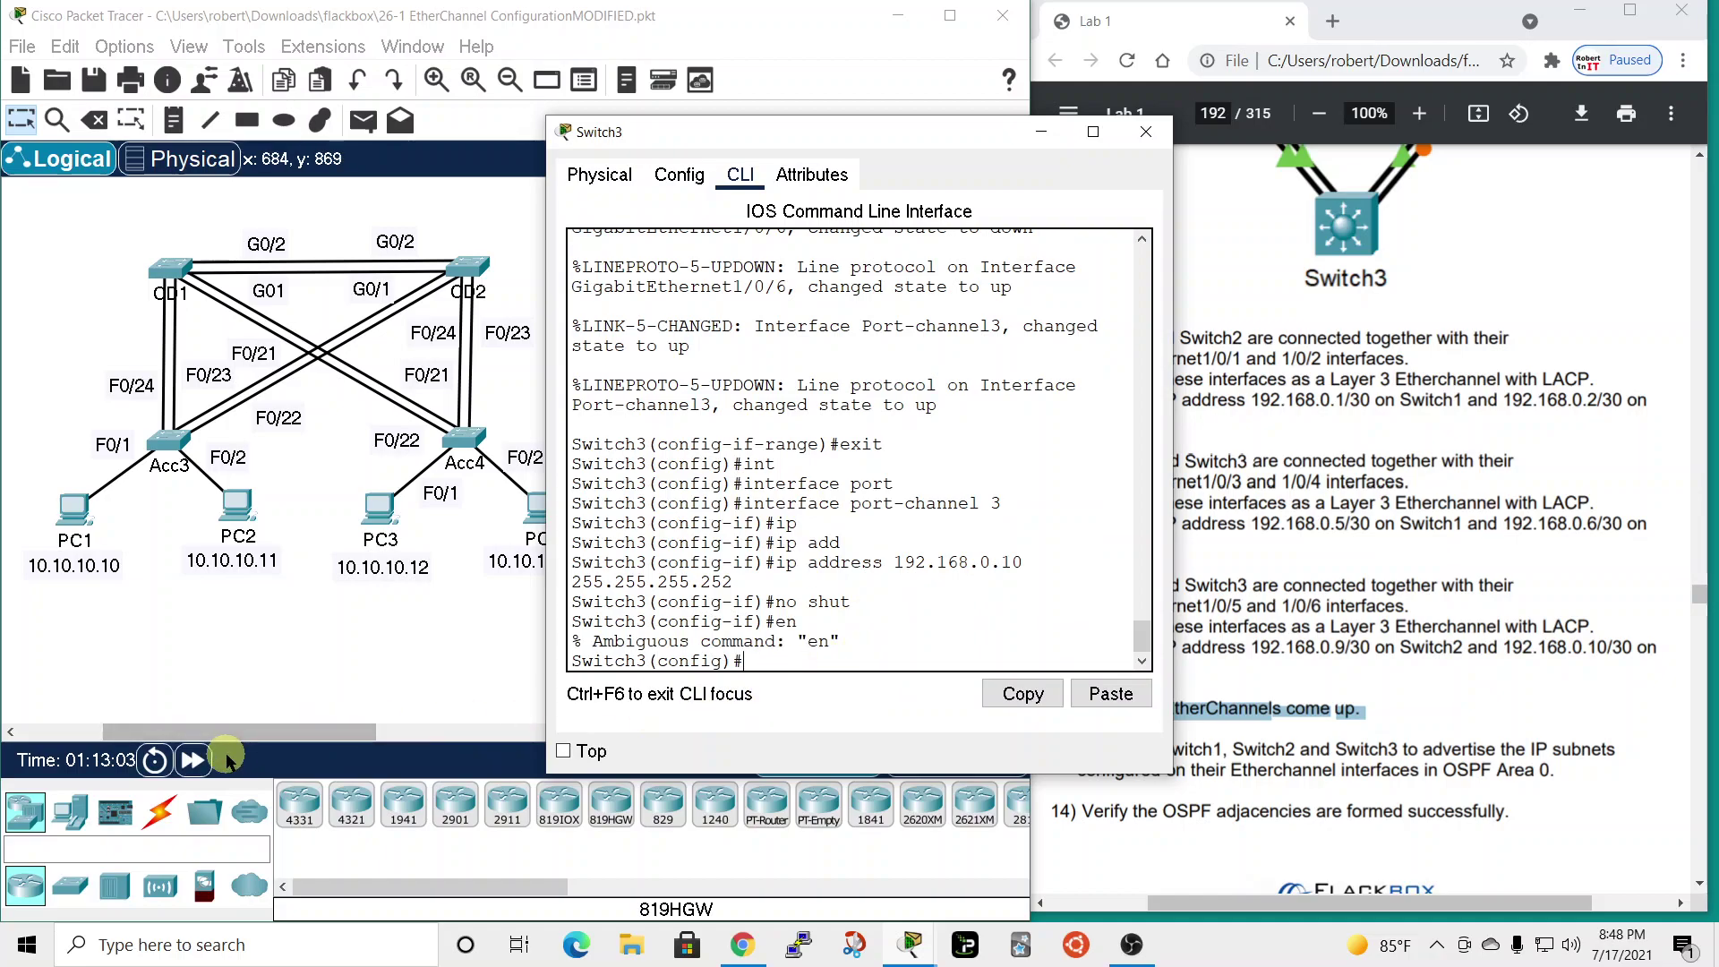
pyautogui.click(195, 760)
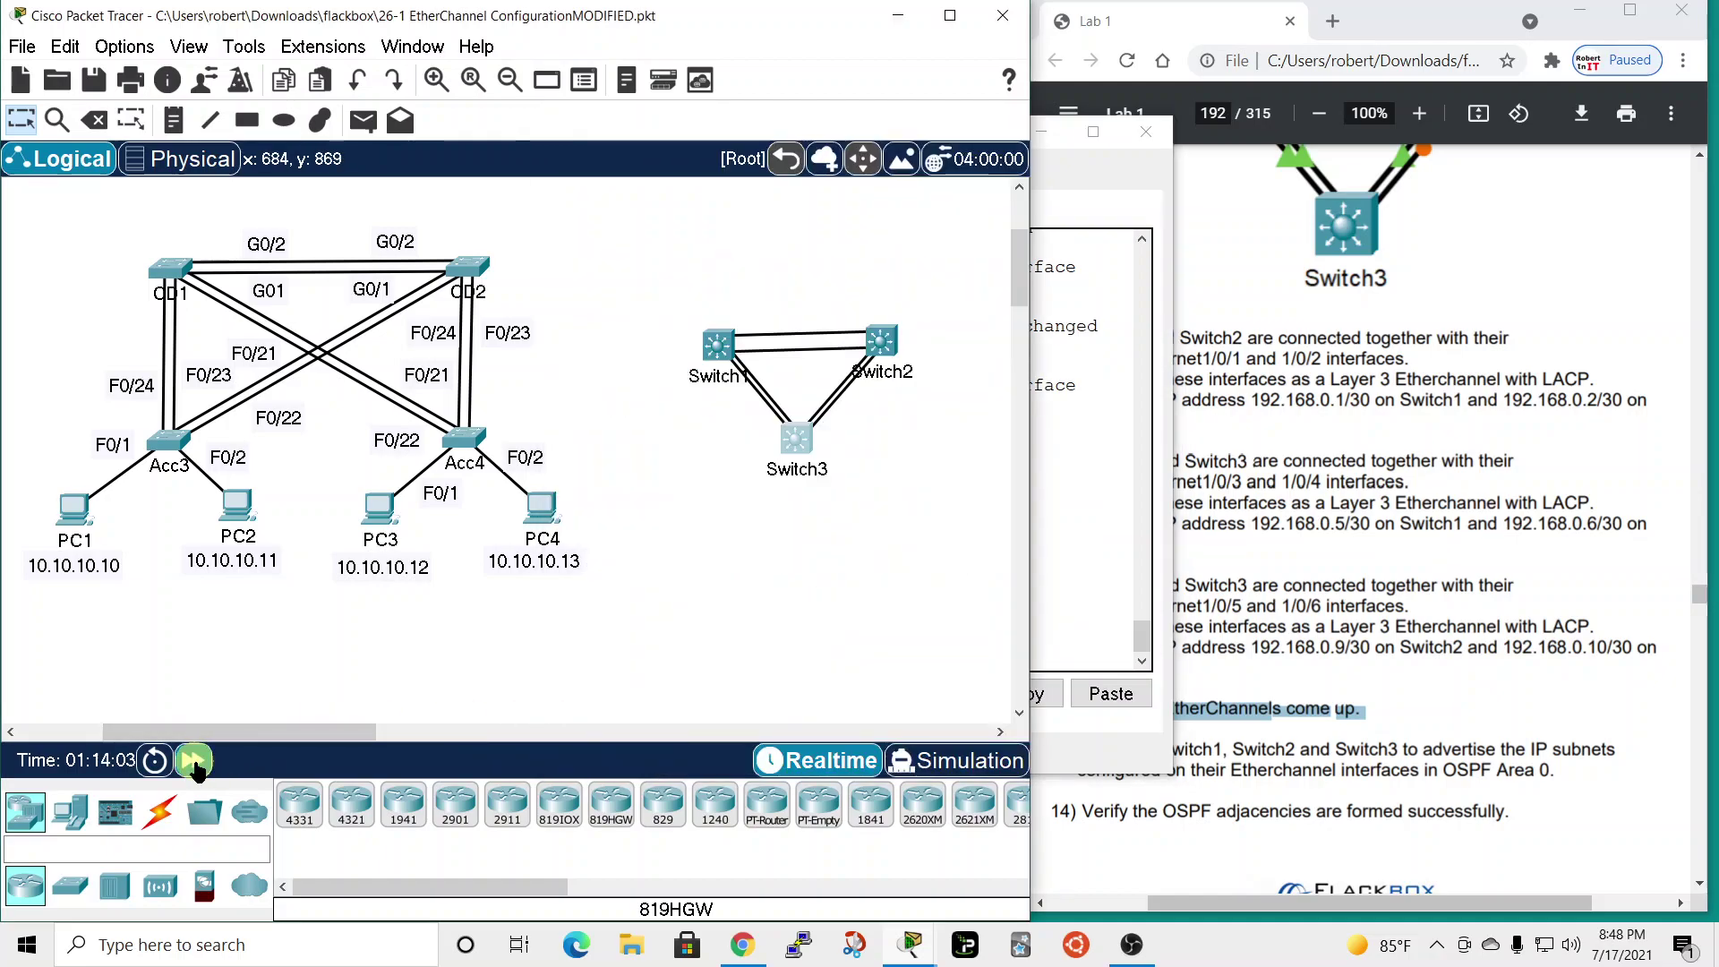
pyautogui.click(1126, 170)
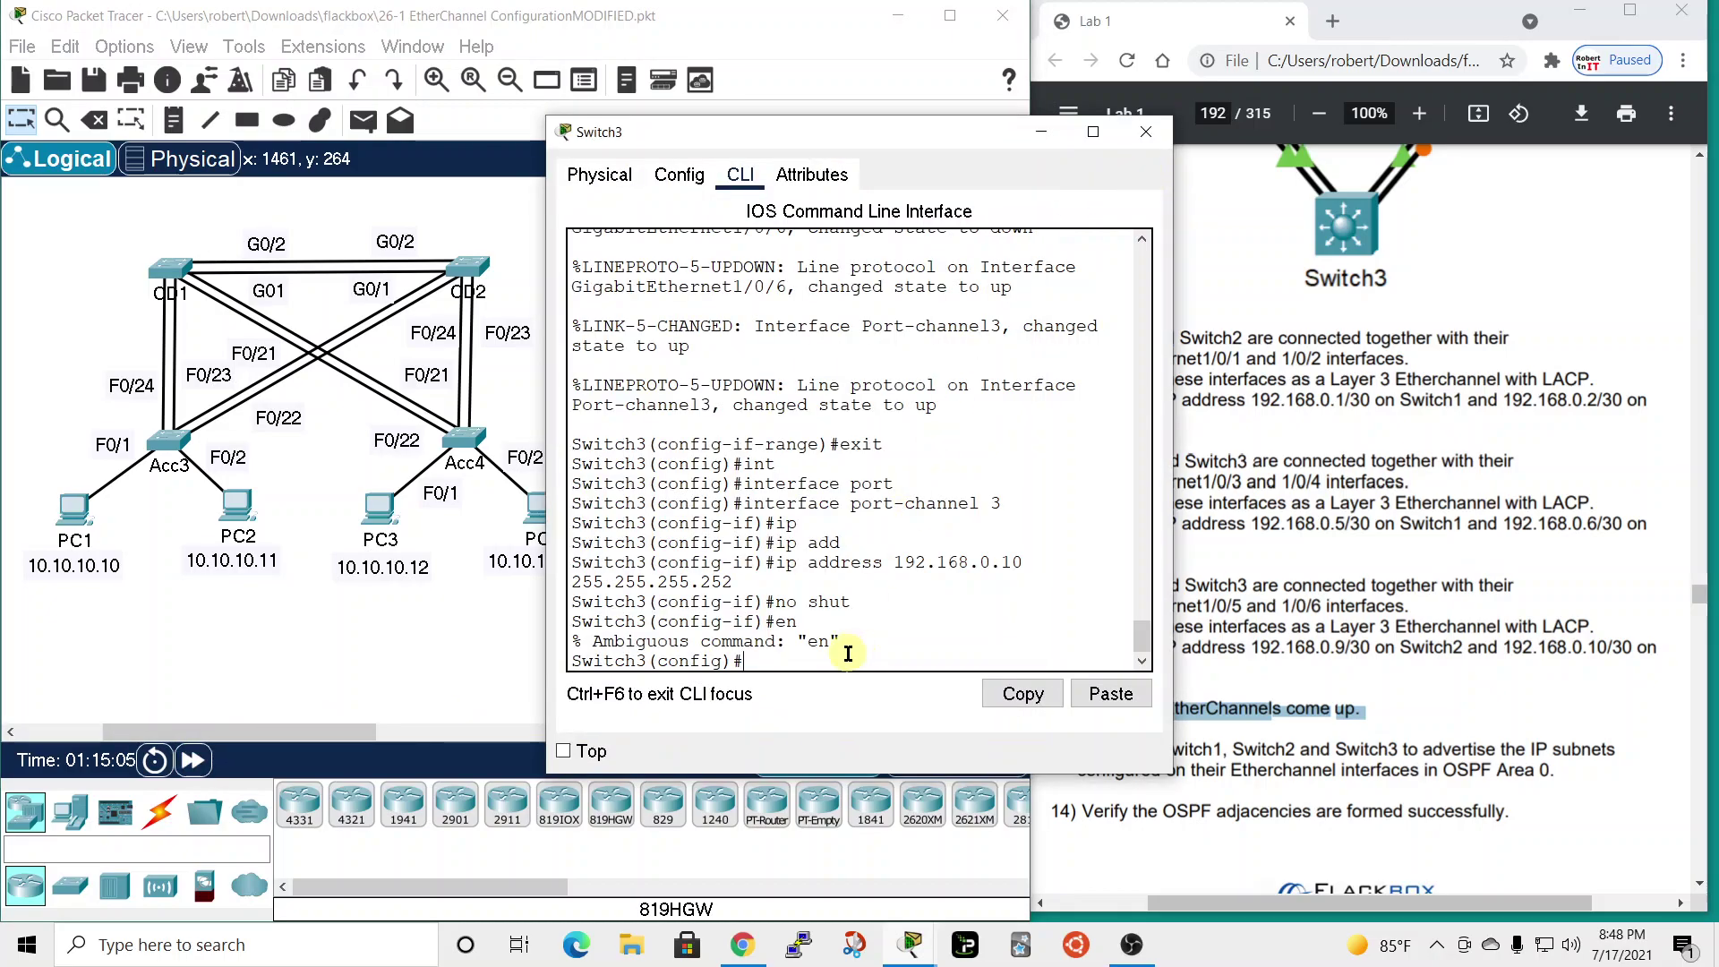
pyautogui.write('end')
pyautogui.press('Return')
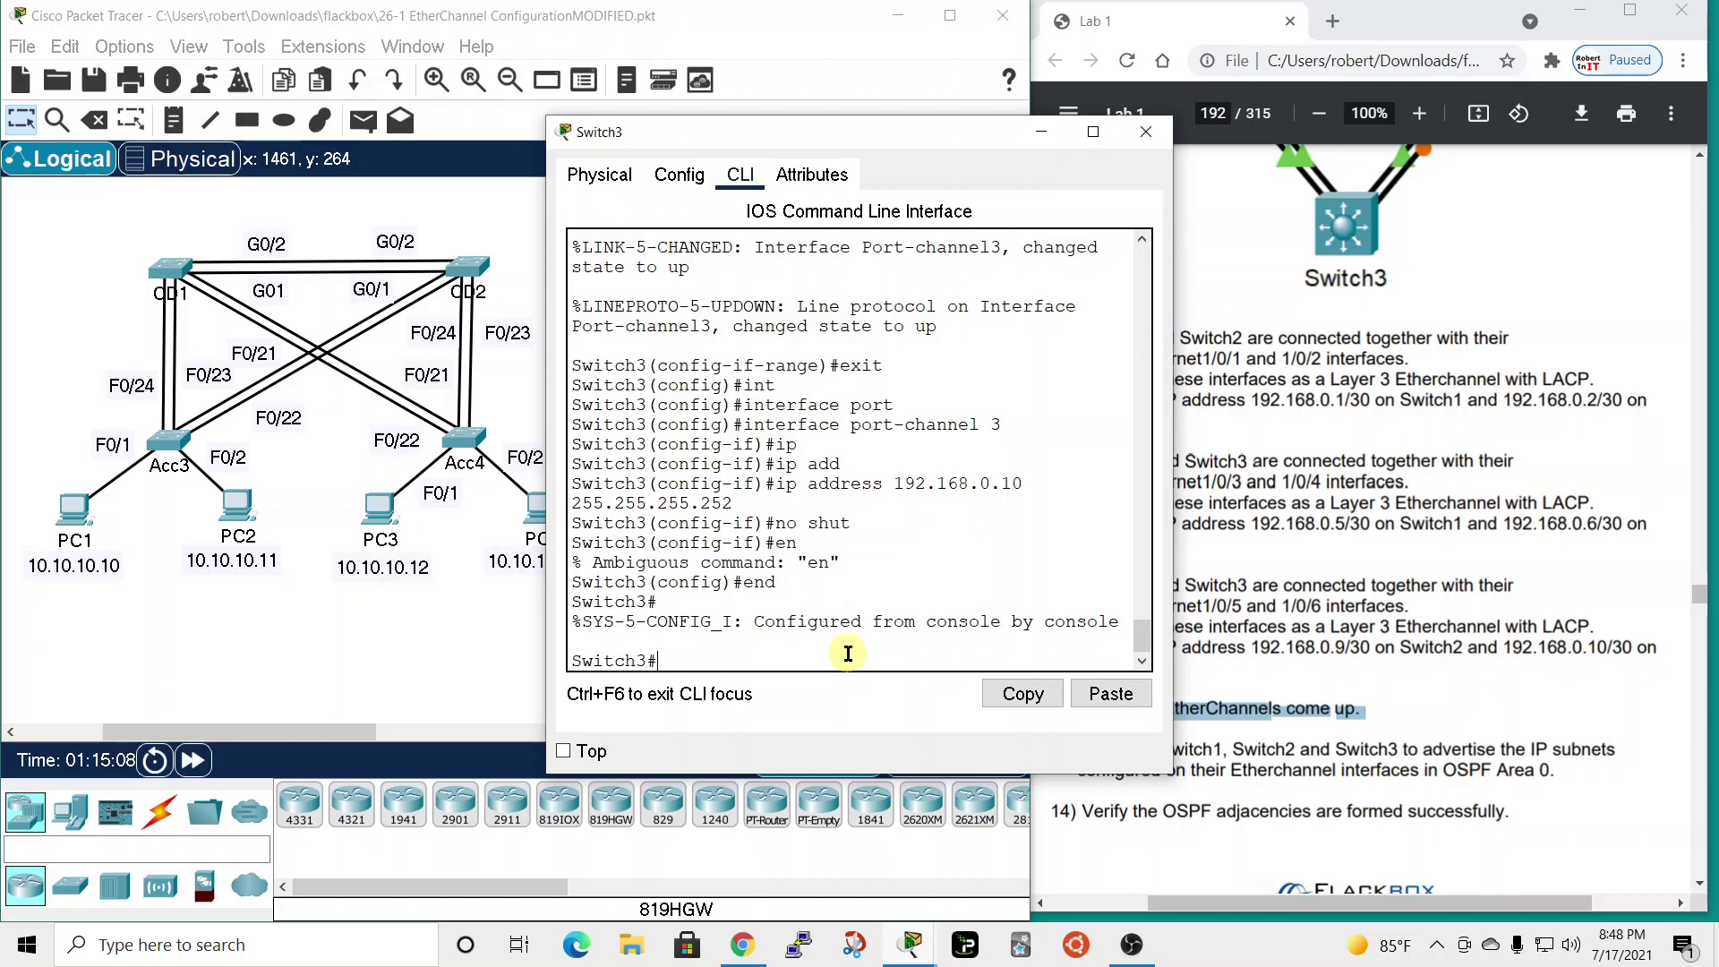
# - Show the EtherChannel summary on Switch3, widen its window to read the port-channel table, and close it
pyautogui.write('sh')
pyautogui.press('Tab')
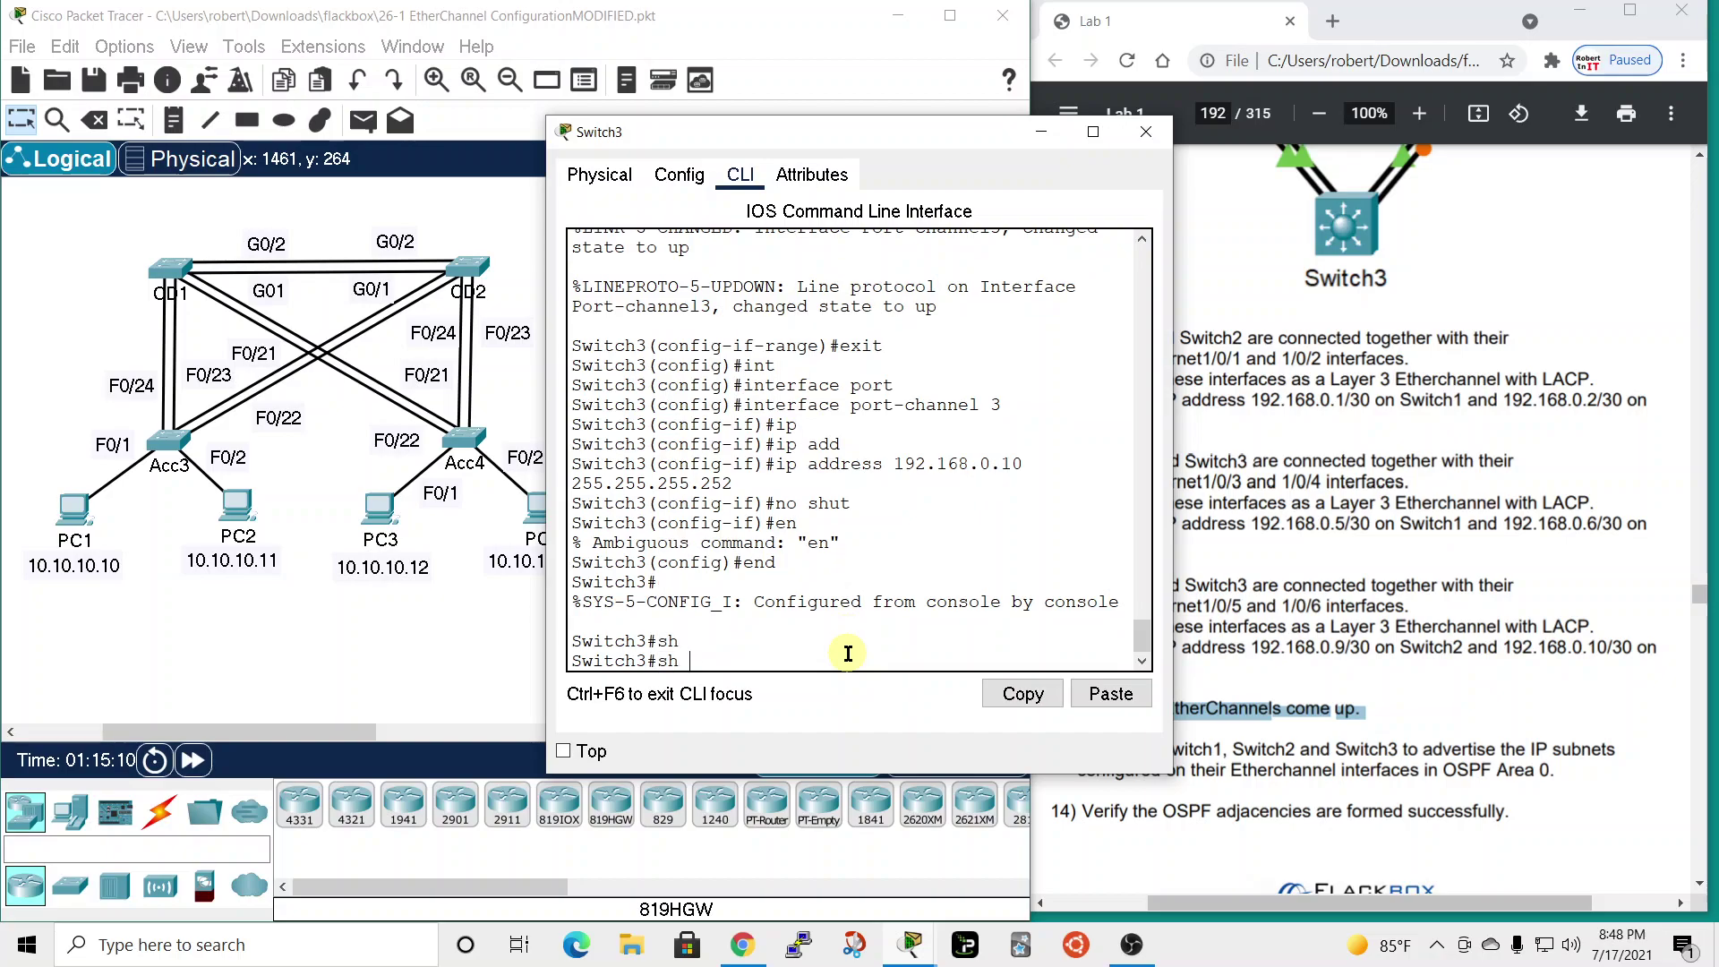
pyautogui.write('ethew')
pyautogui.press('BackSpace')
pyautogui.press('Tab')
pyautogui.write('s')
pyautogui.press('Tab')
pyautogui.press('Return')
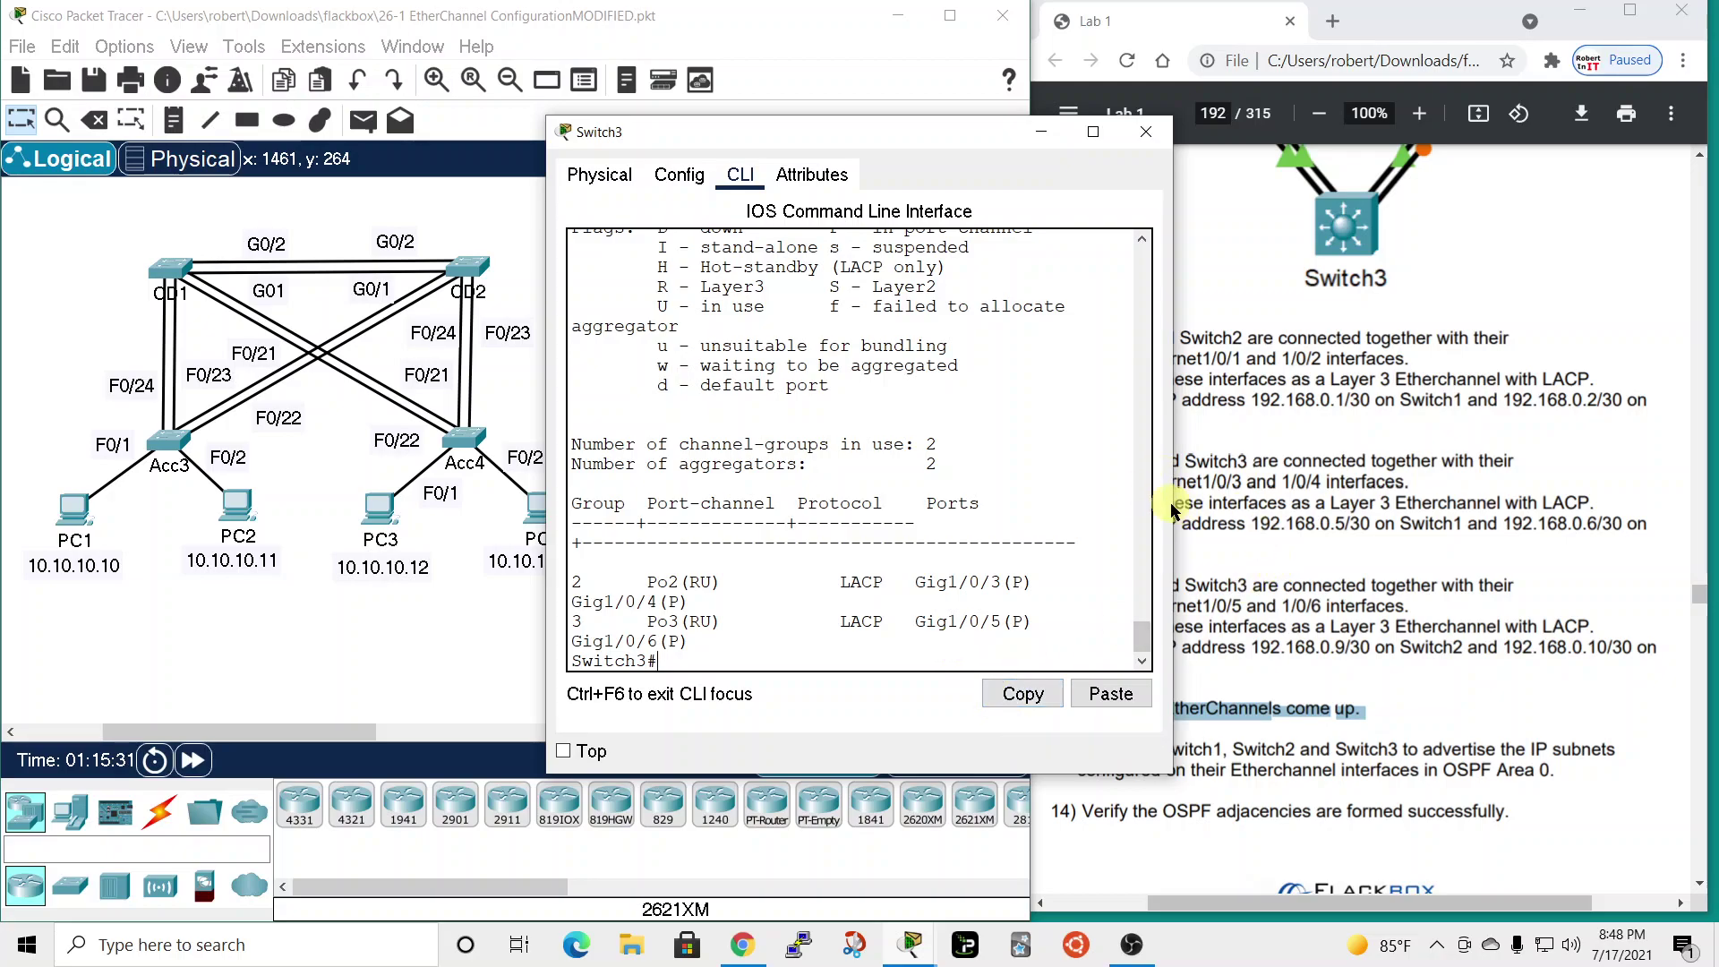
pyautogui.moveTo(1172, 502); pyautogui.dragTo(1501, 485)
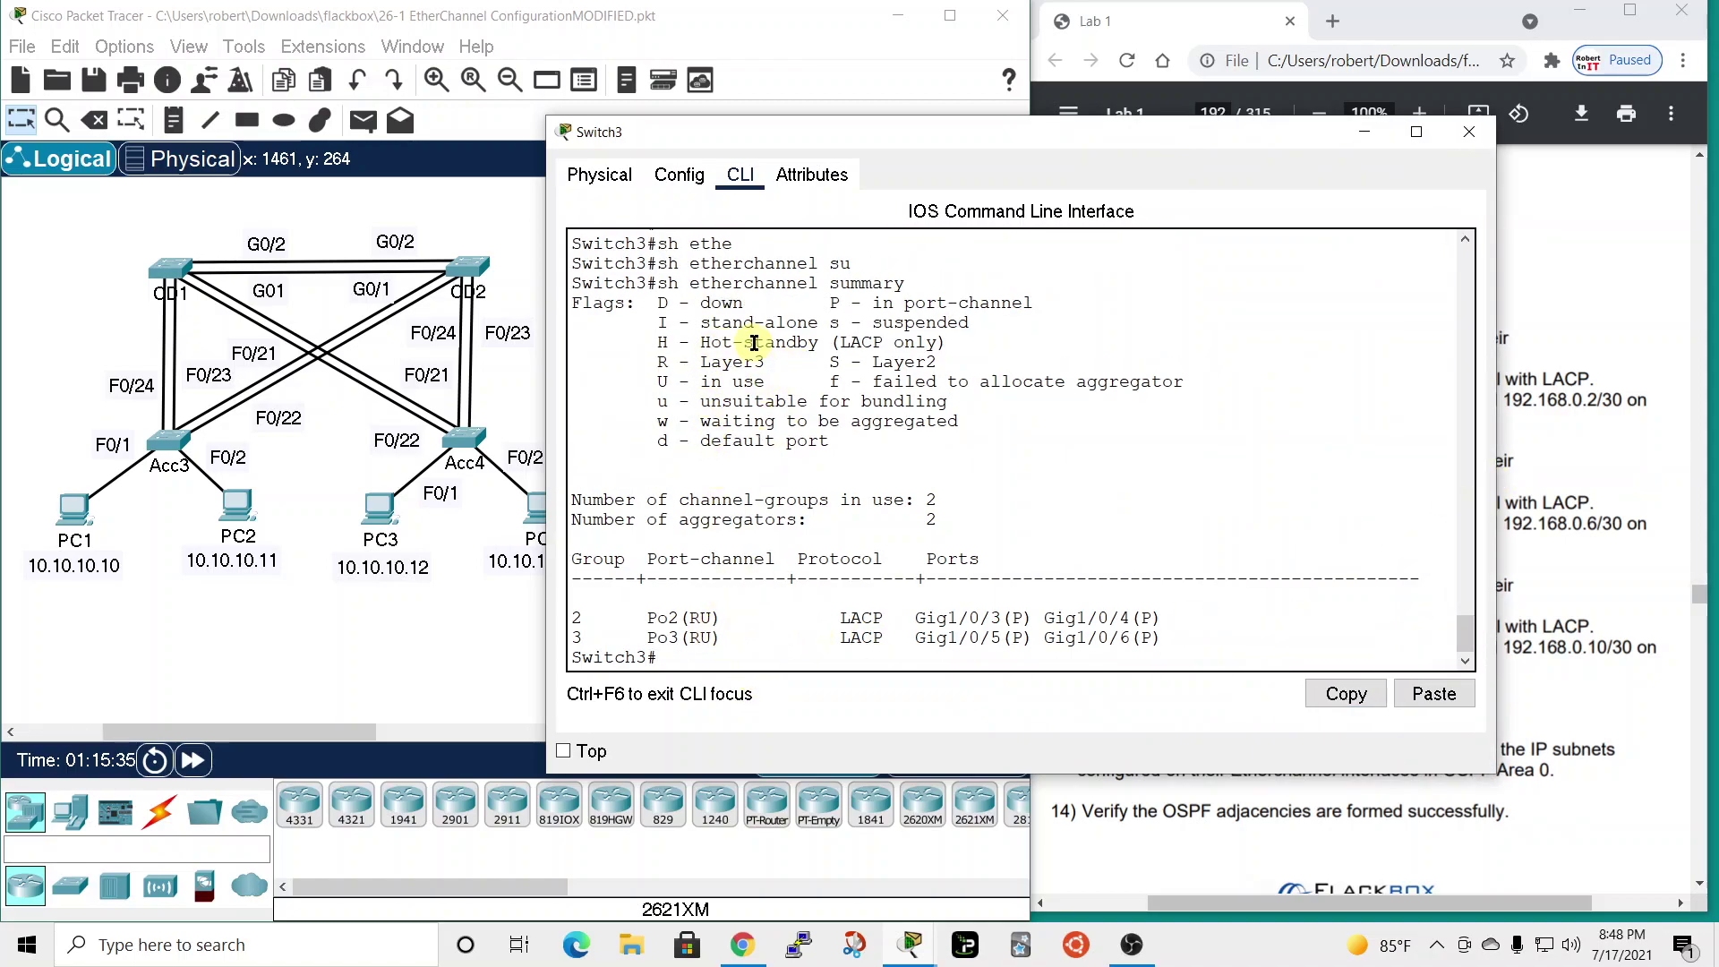
pyautogui.click(1469, 131)
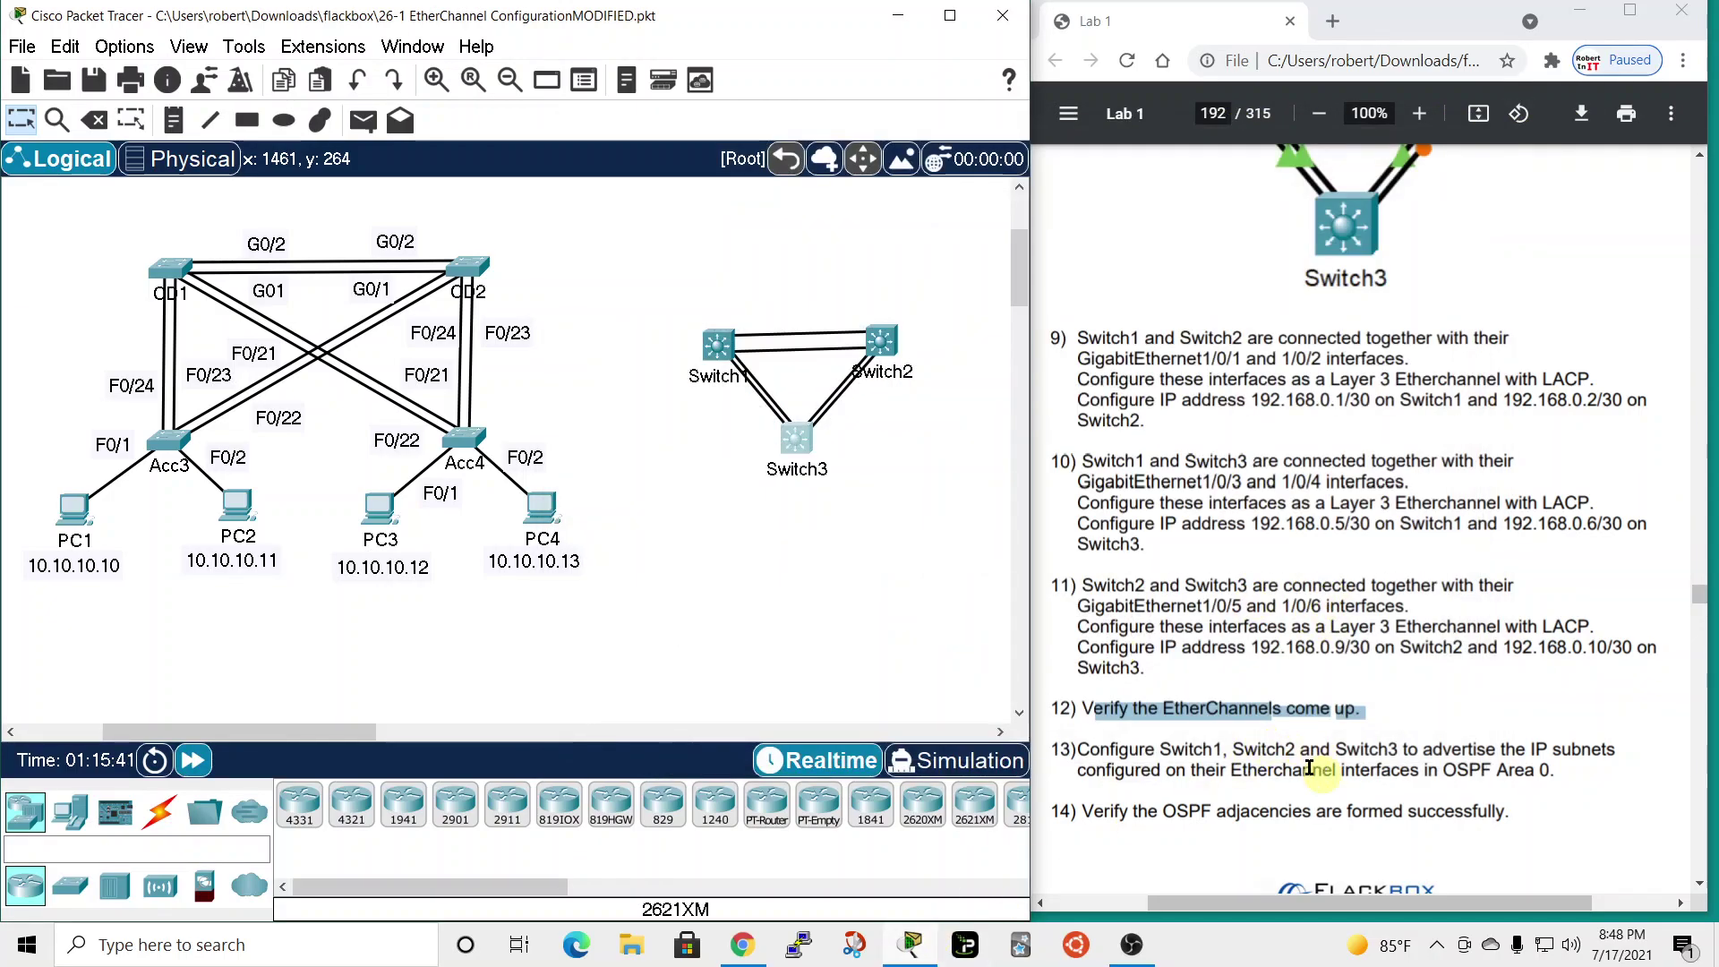
# - Highlight the start of task 13 in the lab guide and open Switch1's command line clear of the guide text
pyautogui.moveTo(1077, 749); pyautogui.dragTo(1214, 750)
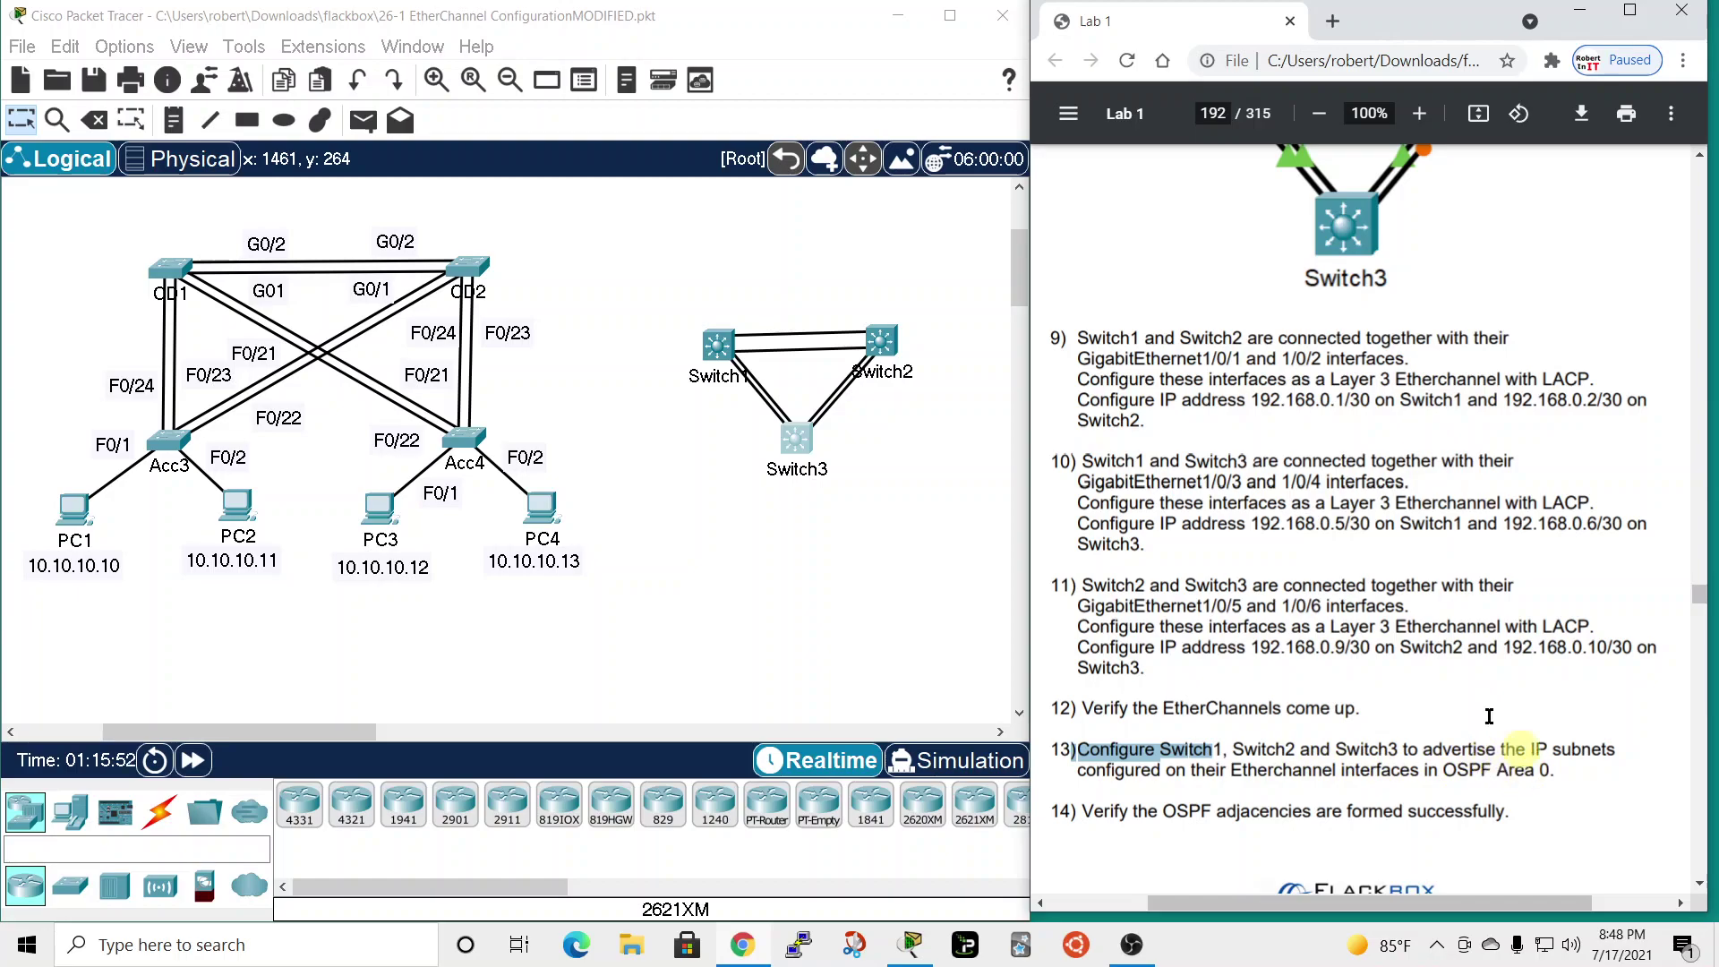
pyautogui.click(717, 348)
pyautogui.moveTo(873, 144); pyautogui.dragTo(561, 22)
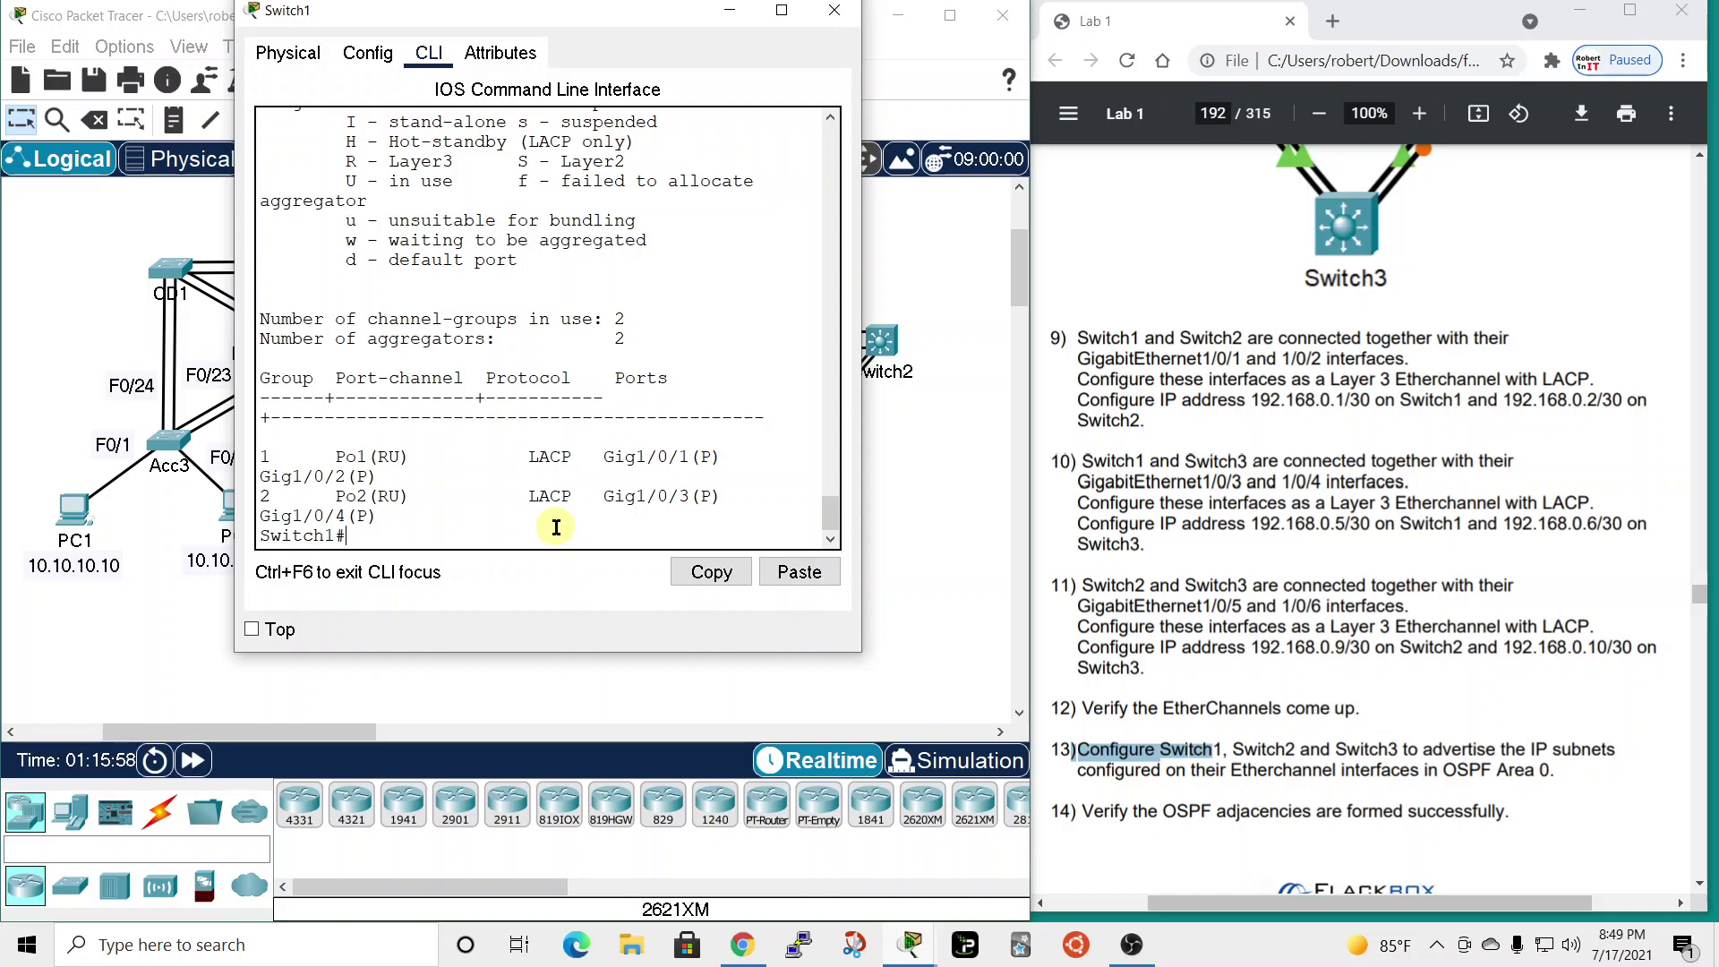
# - Run sh ip int br on Switch1 and widen its window to read the port-channel addresses and status, closing it when done
pyautogui.write('sh ip int br')
pyautogui.press('Return')
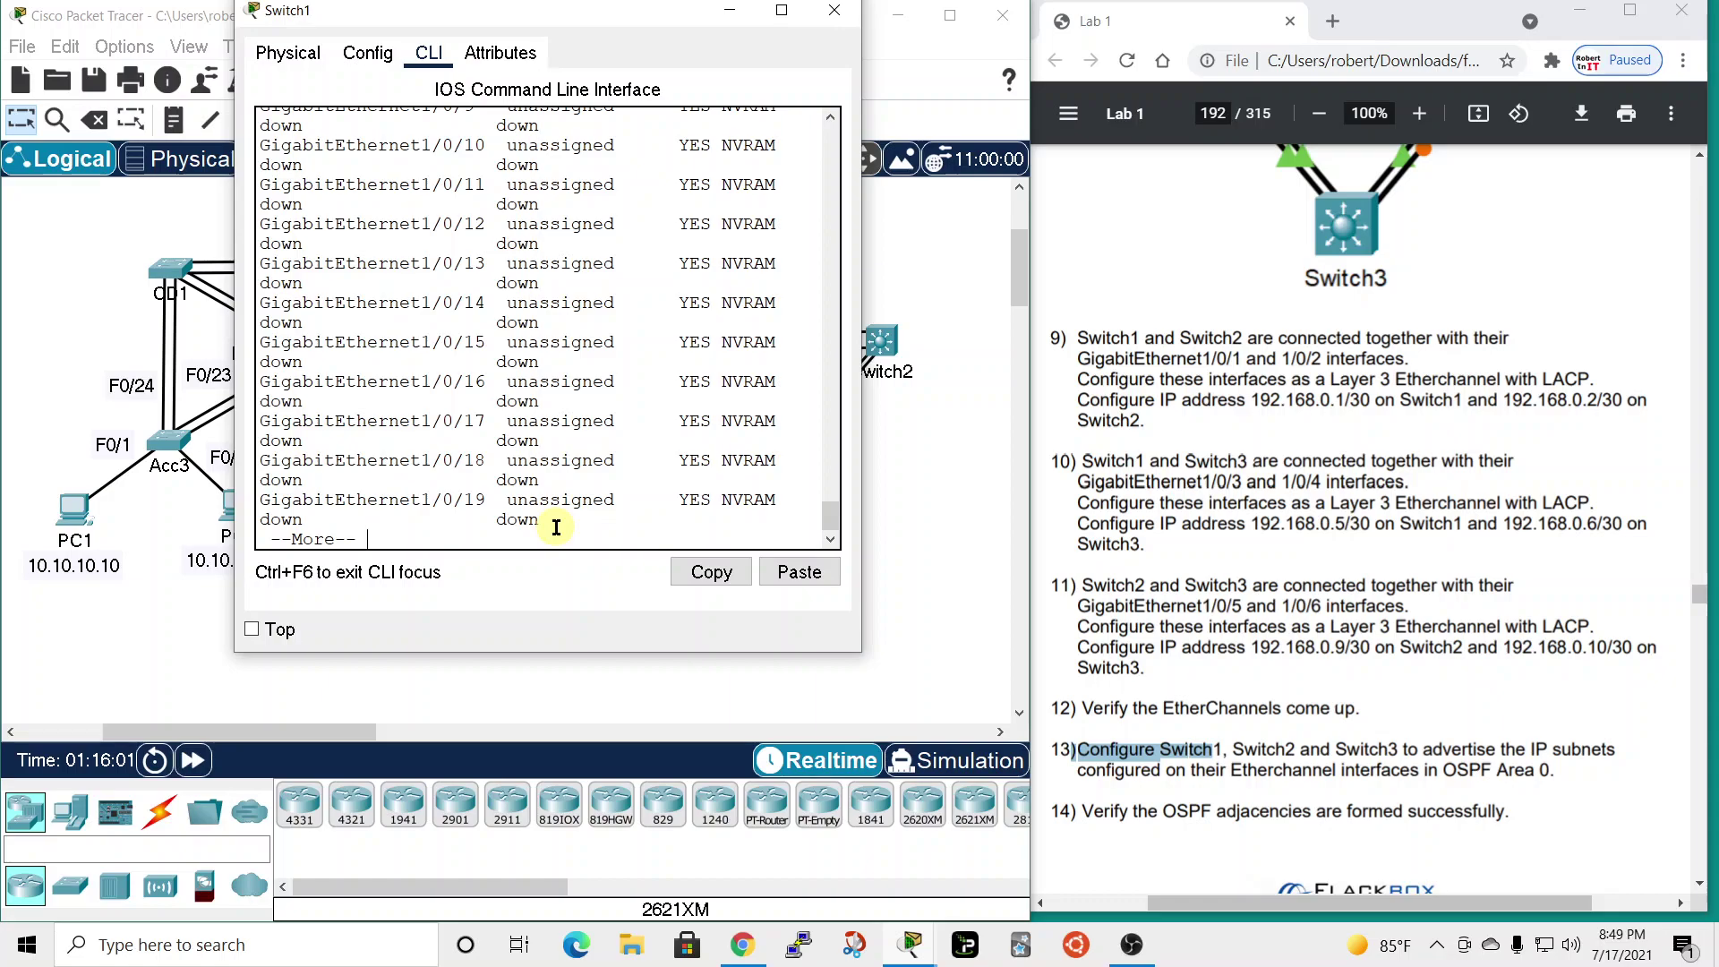
pyautogui.moveTo(862, 352); pyautogui.dragTo(1482, 352)
pyautogui.scroll(2, 803, 128)
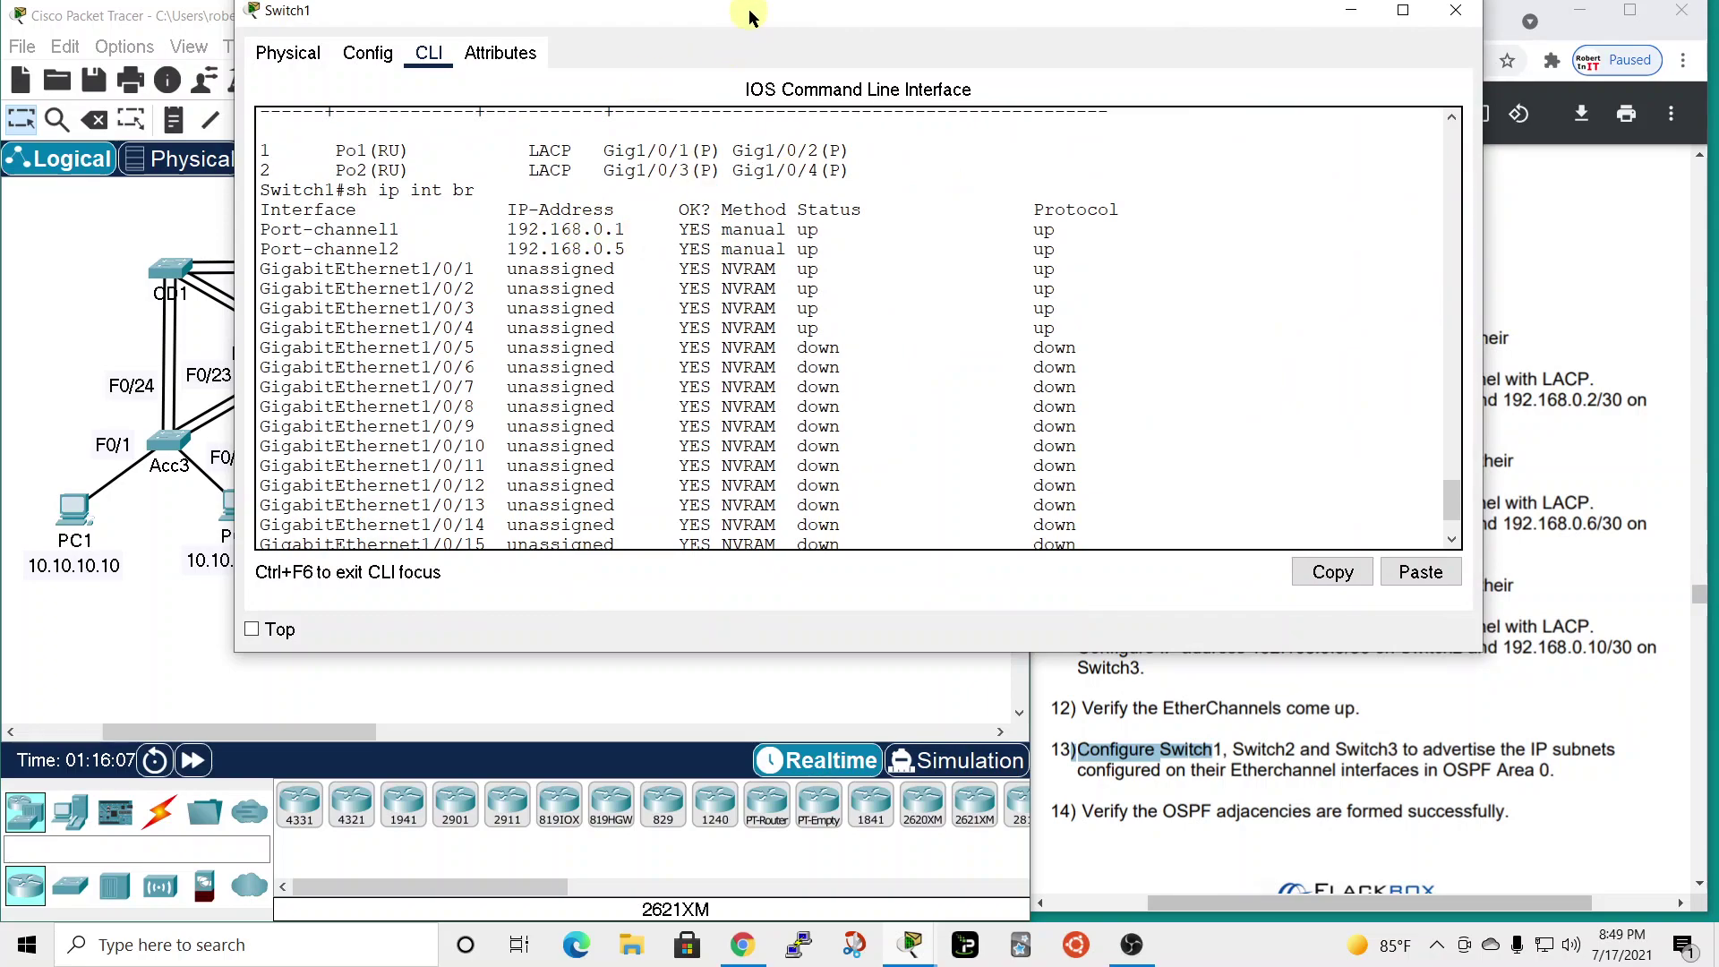
pyautogui.moveTo(750, 16); pyautogui.dragTo(1047, 32)
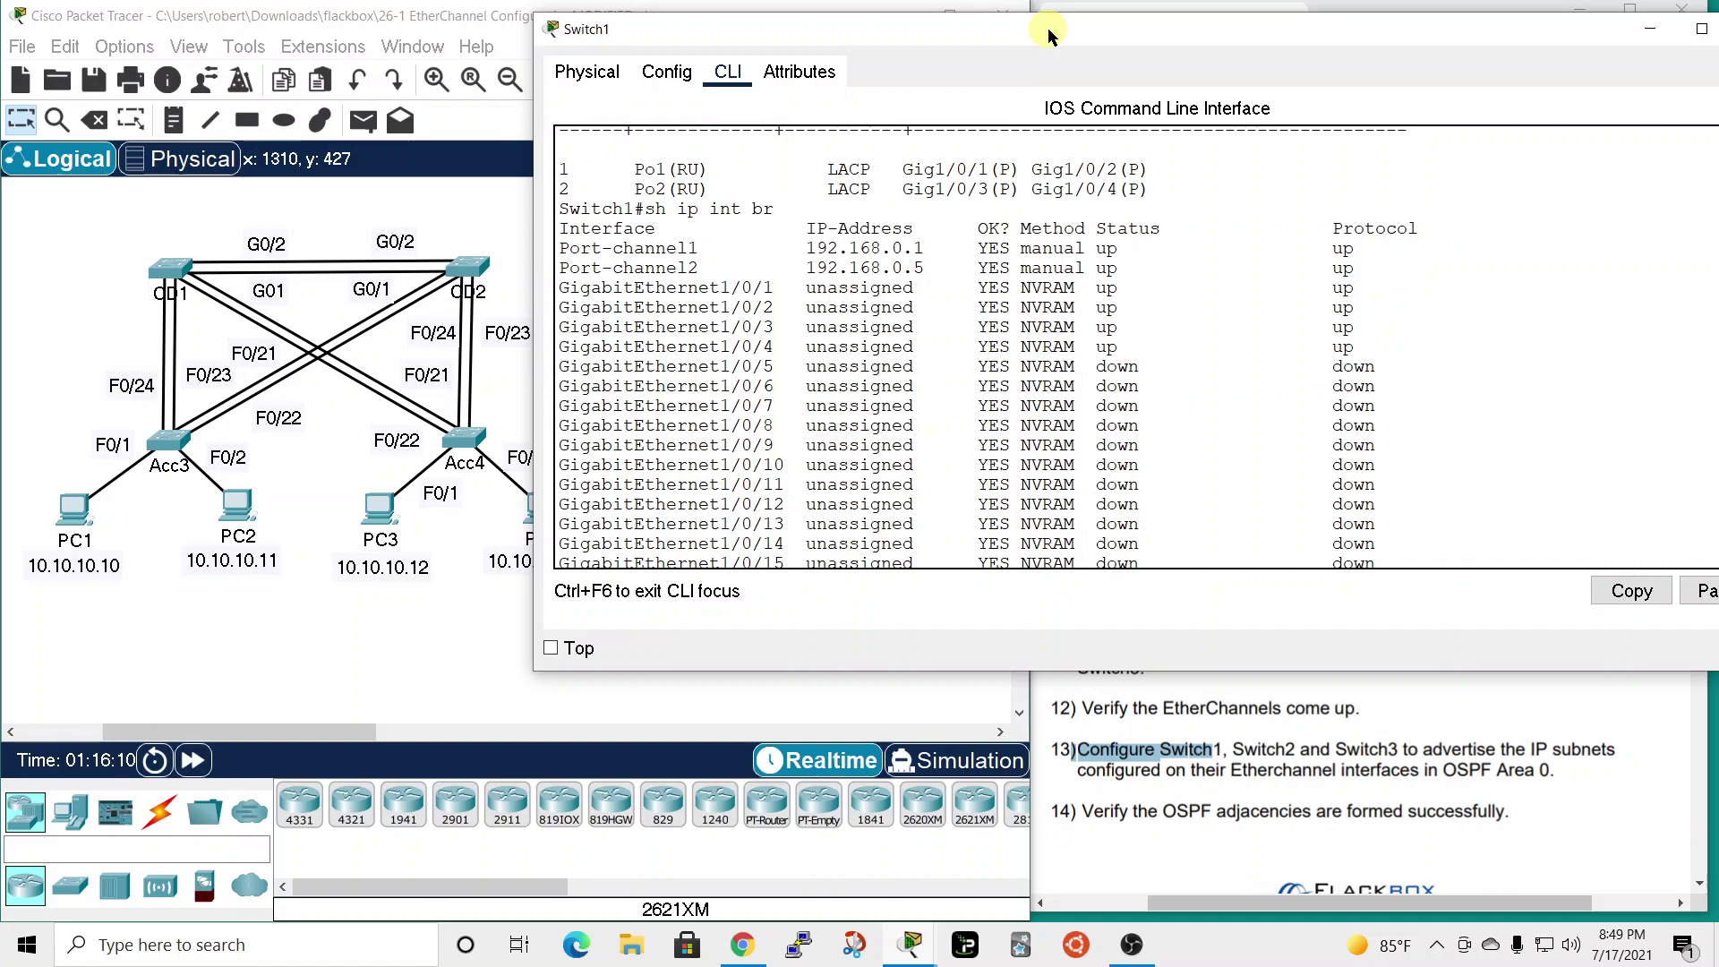
pyautogui.moveTo(1050, 34); pyautogui.dragTo(492, 64)
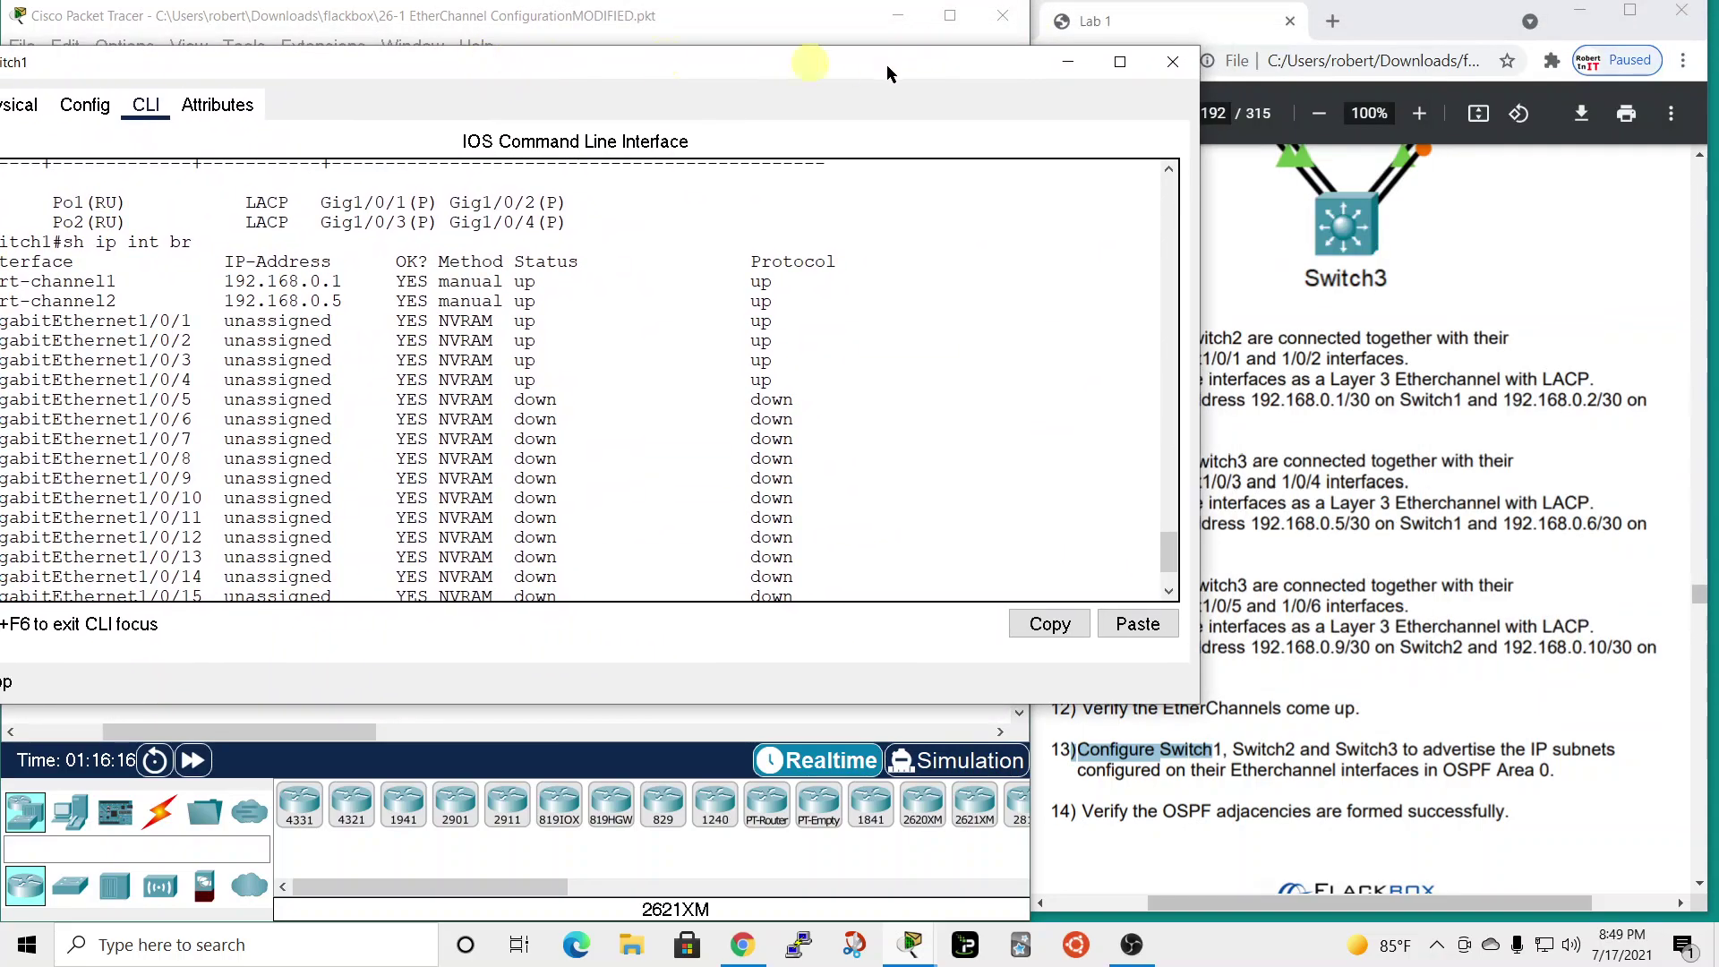
pyautogui.click(1166, 62)
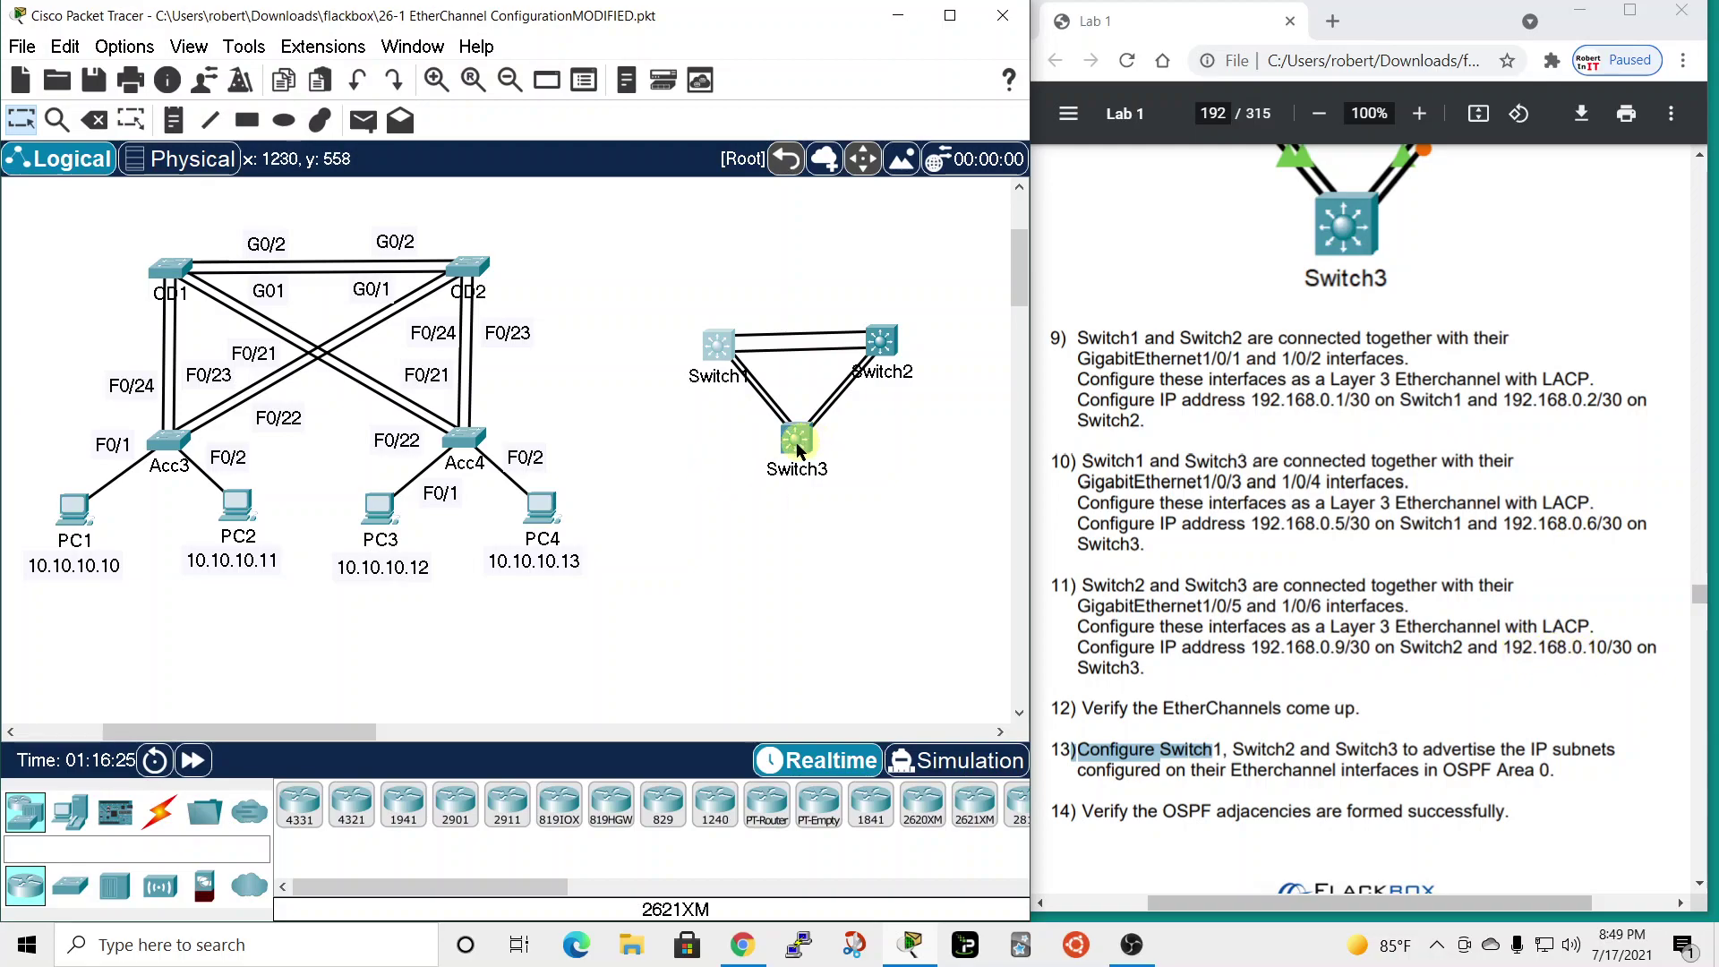
# - Reopen Switch1's command line and page through the rest of its interface listing in a widened window
pyautogui.click(719, 349)
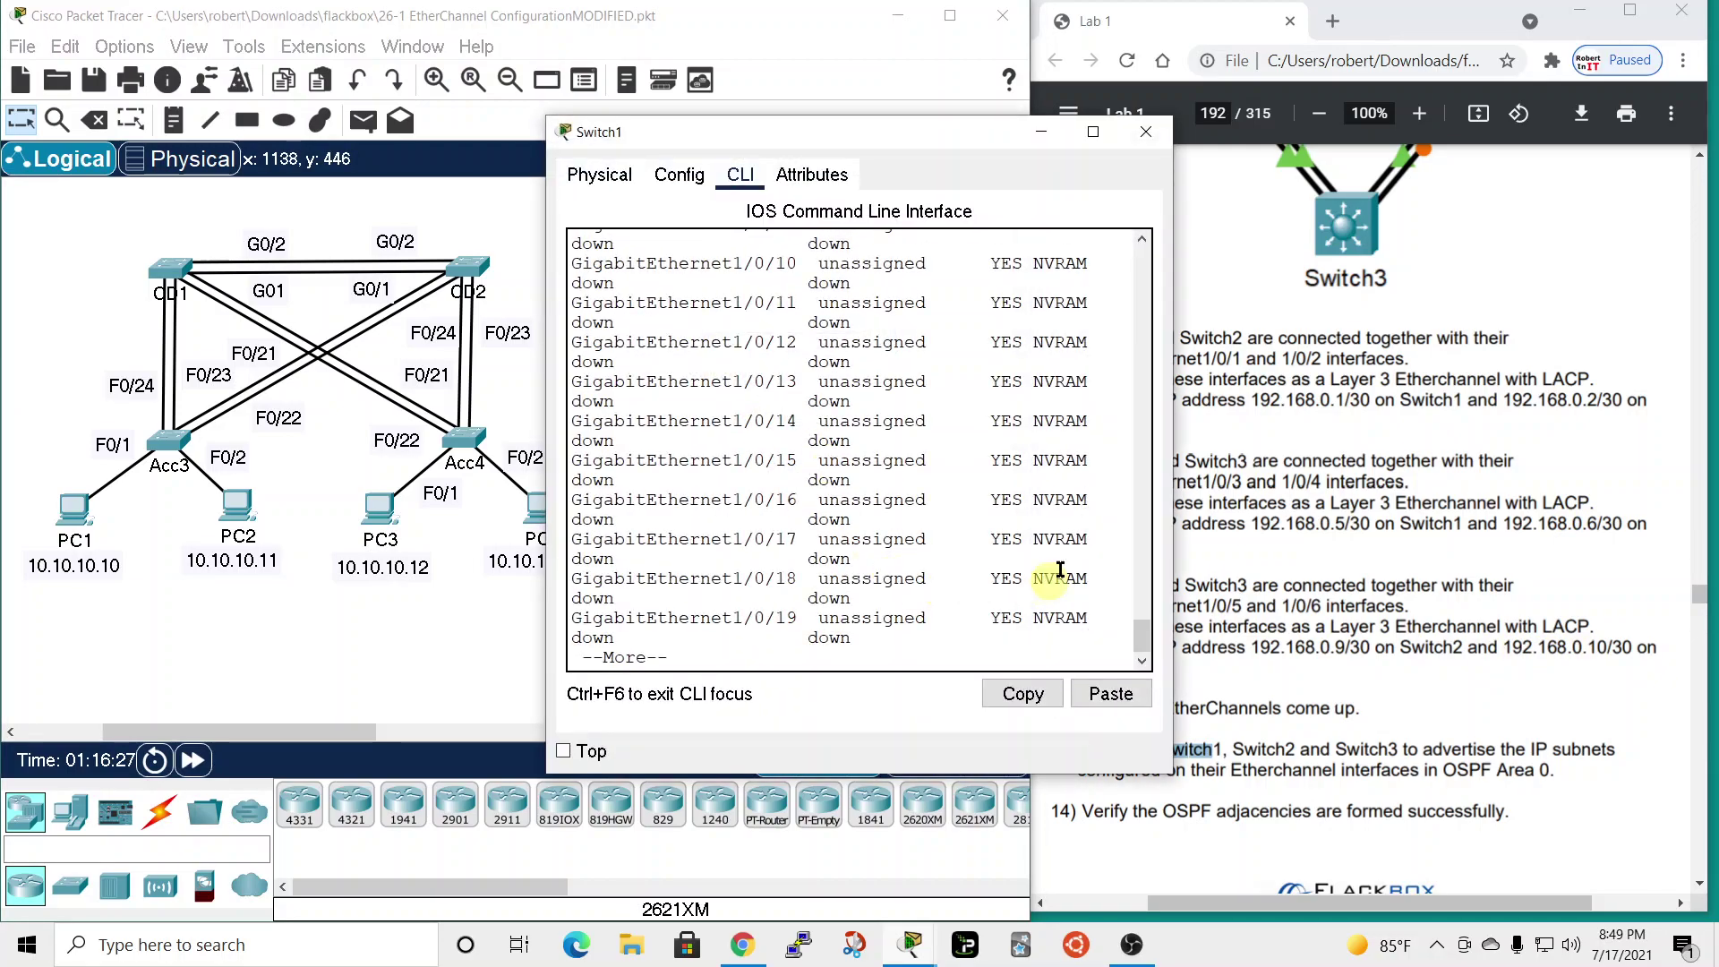
pyautogui.moveTo(1173, 472); pyautogui.dragTo(1439, 449)
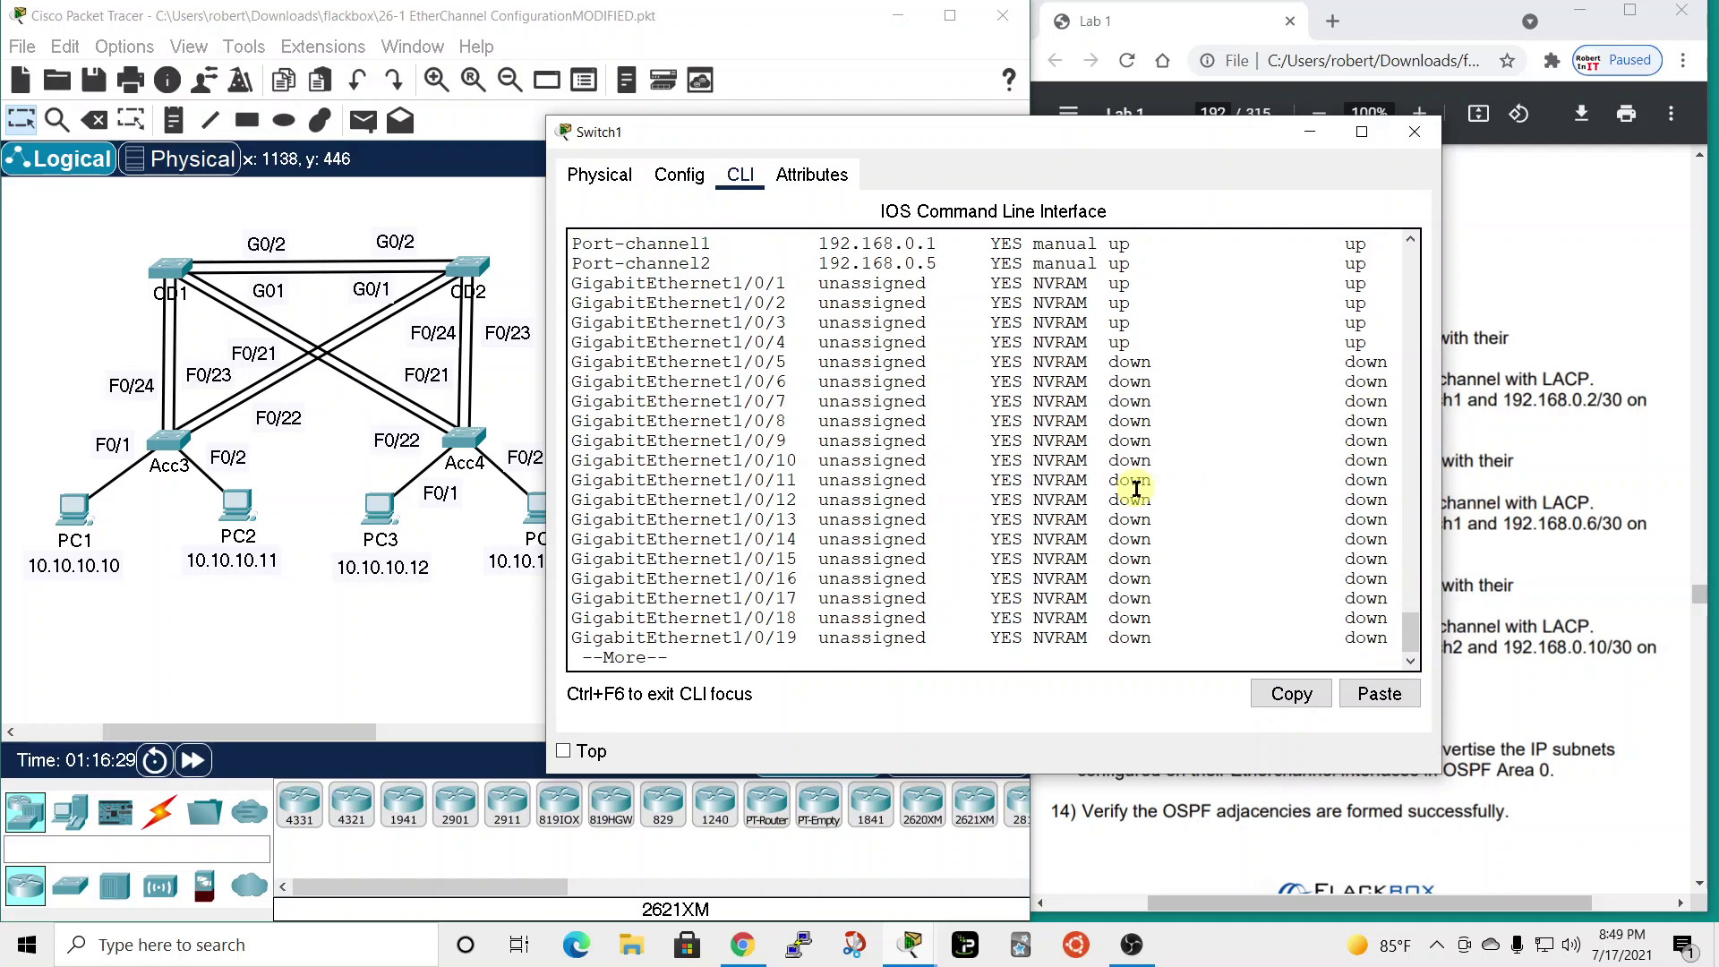
pyautogui.press('space')
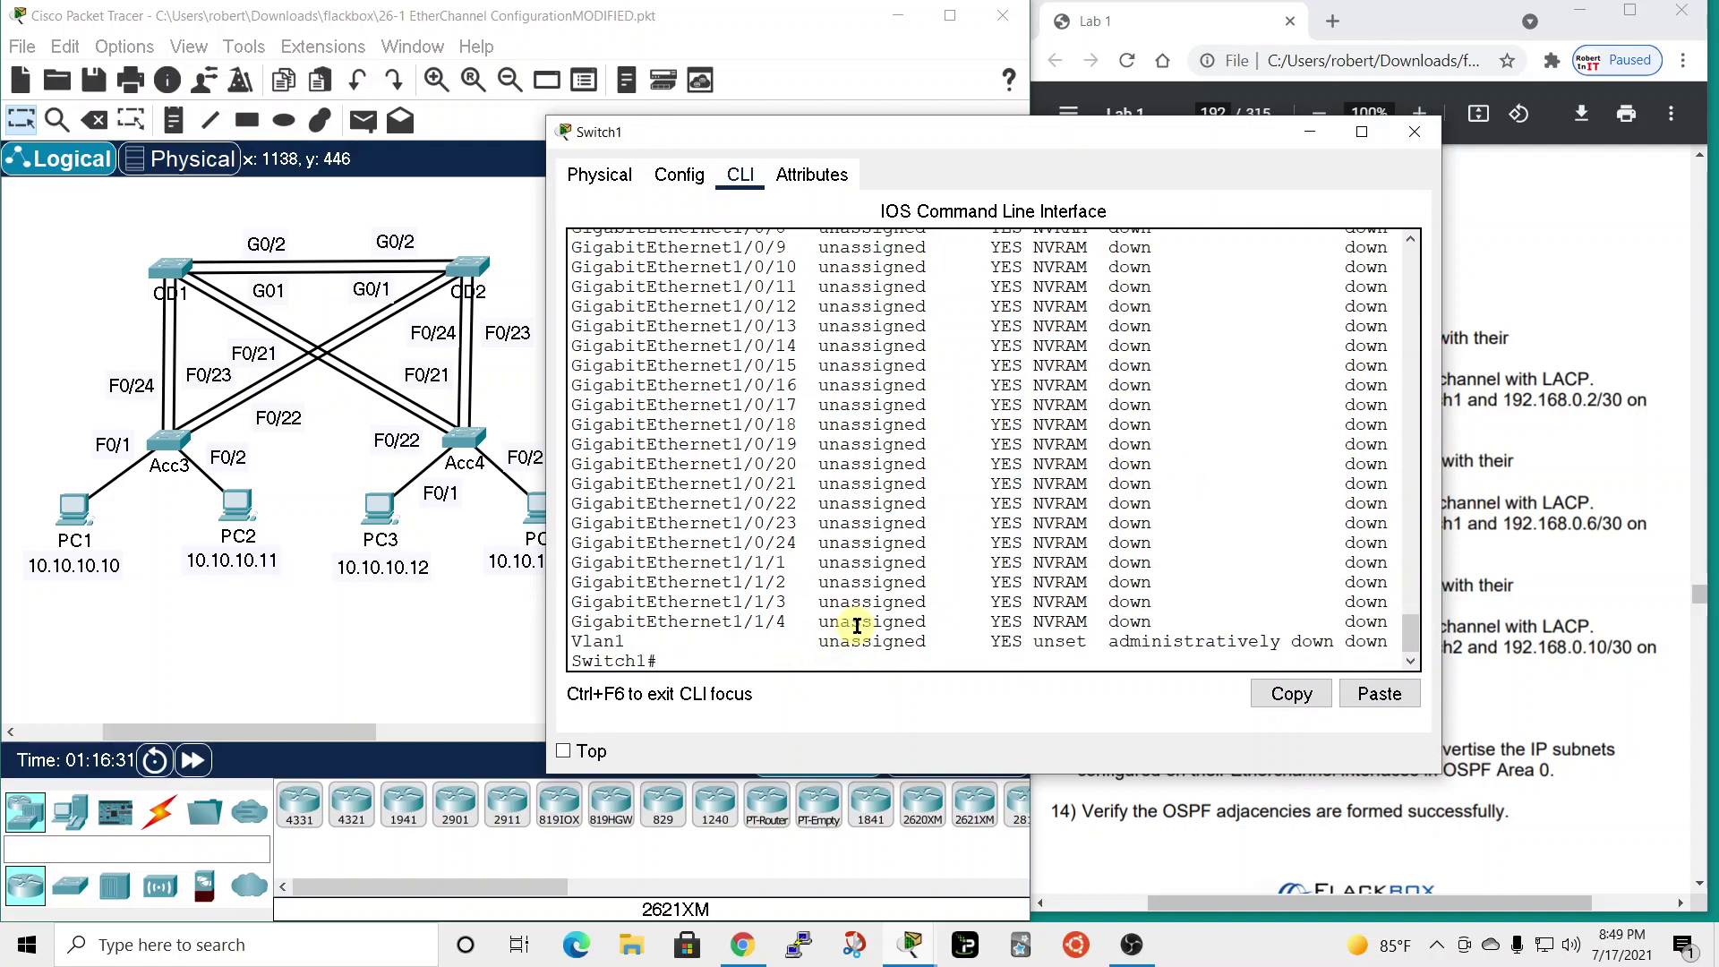
pyautogui.scroll(4, 857, 626)
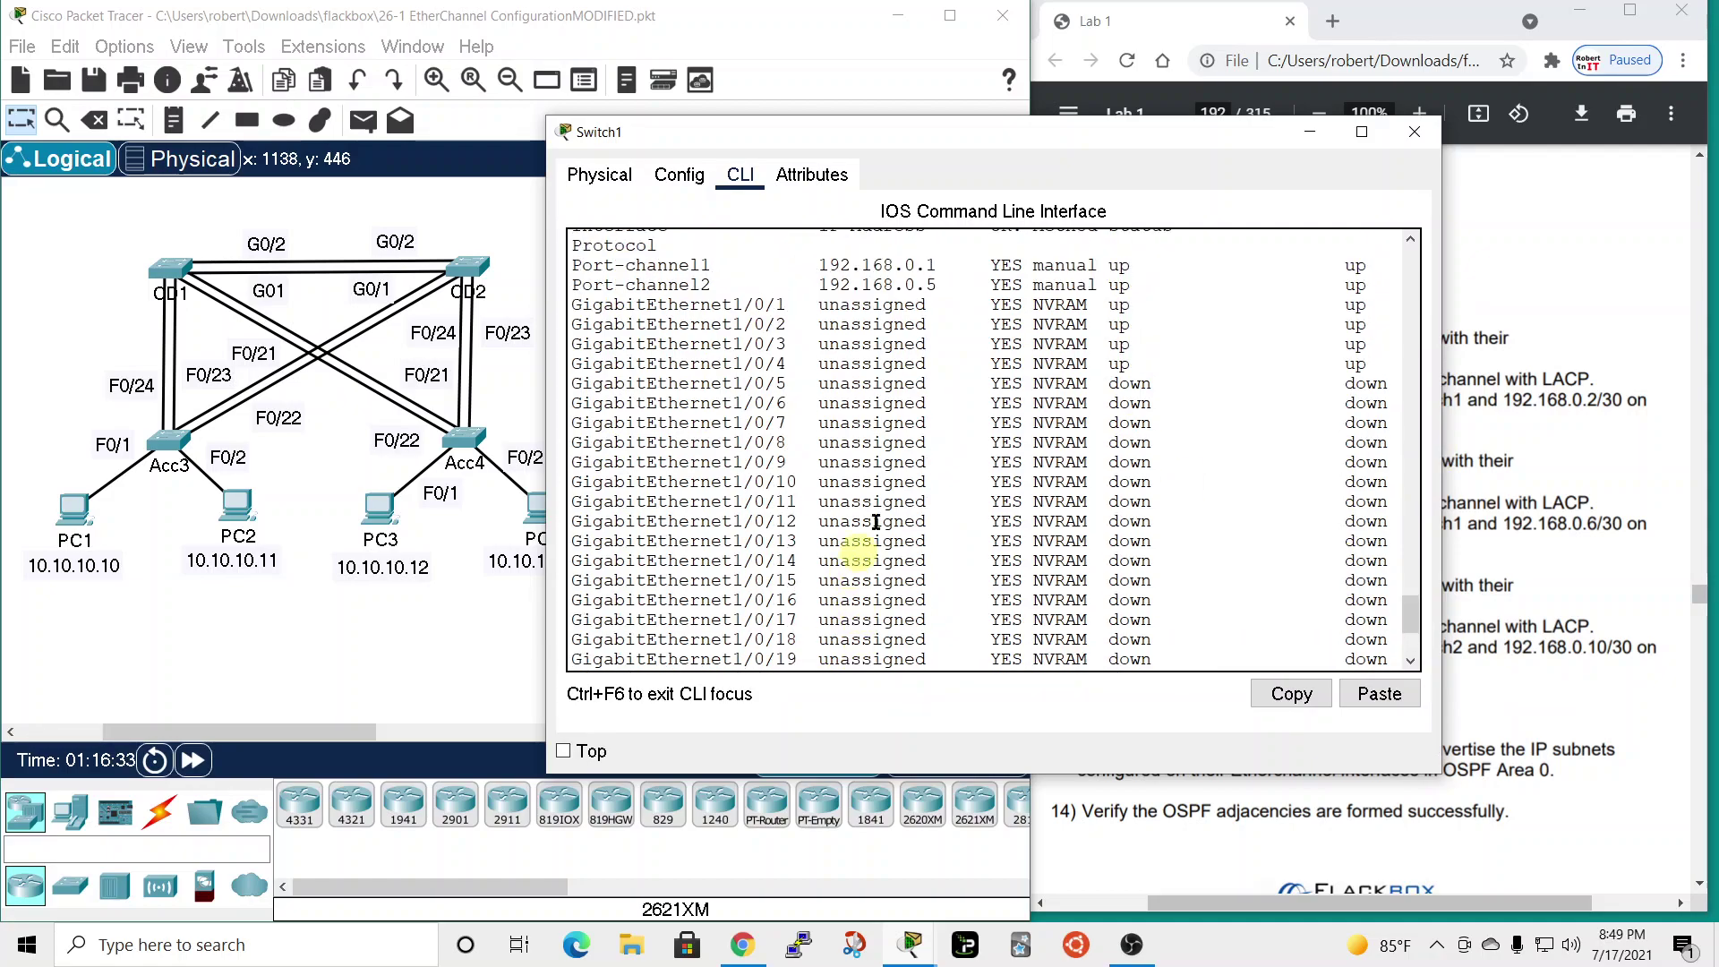
pyautogui.click(1414, 132)
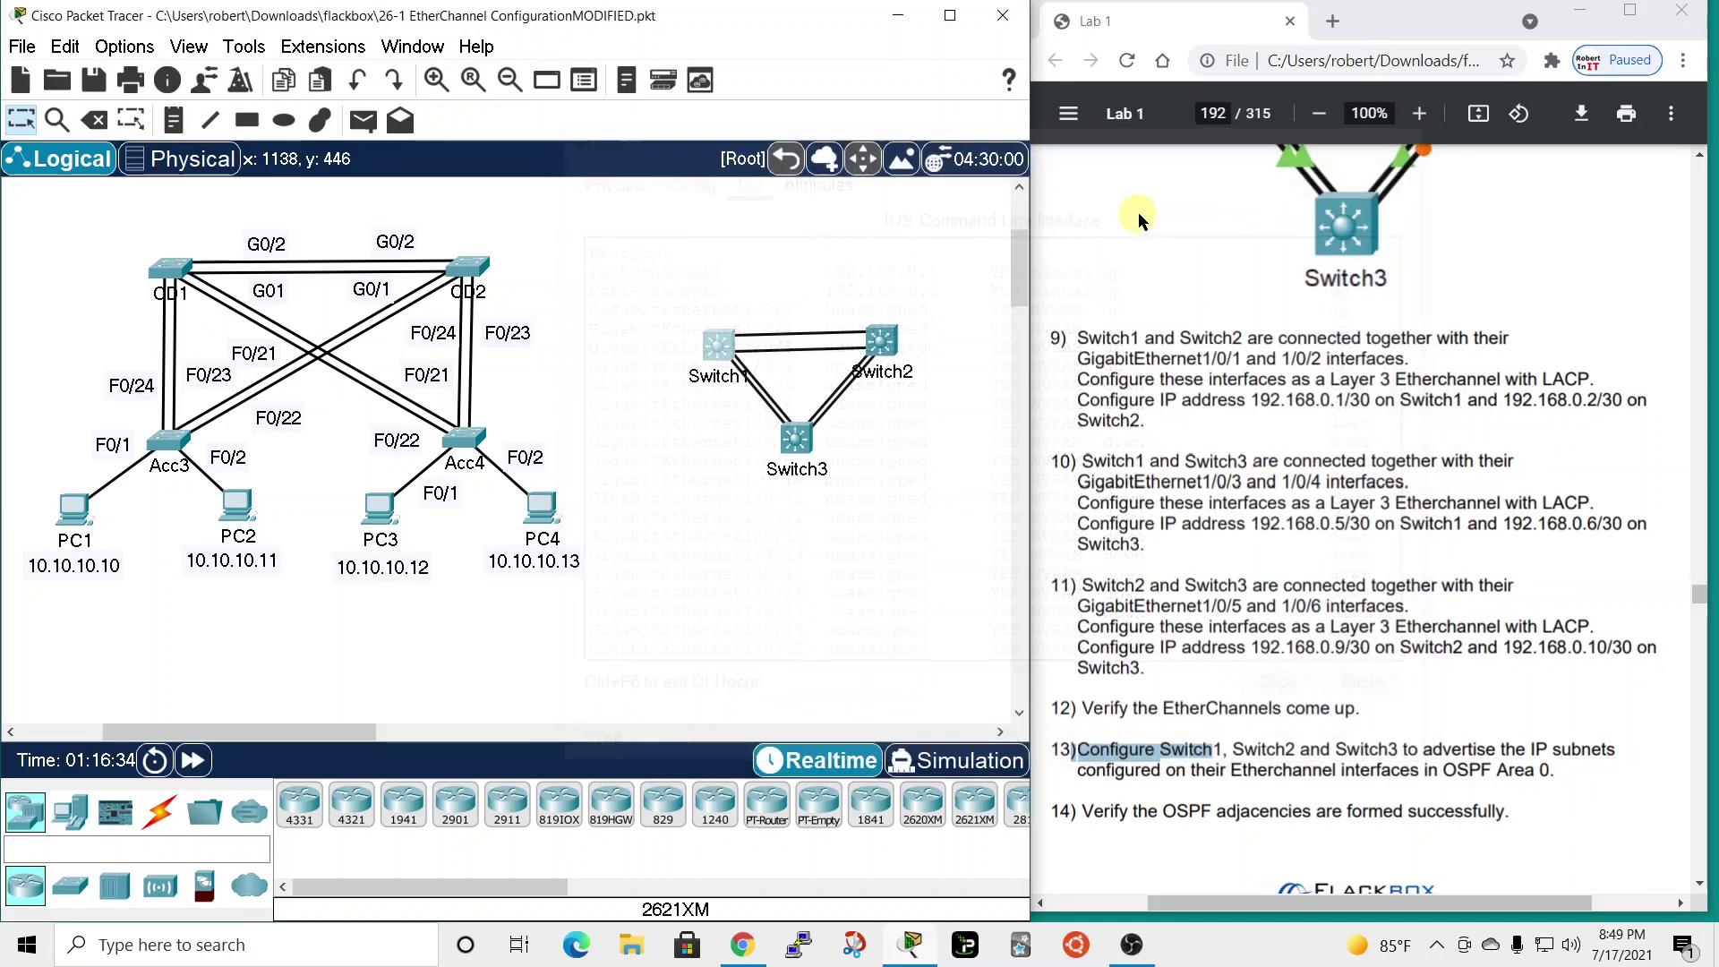
# - Open Switch2's command line and run sh ip int brief, paging to the end of the listing
pyautogui.click(879, 345)
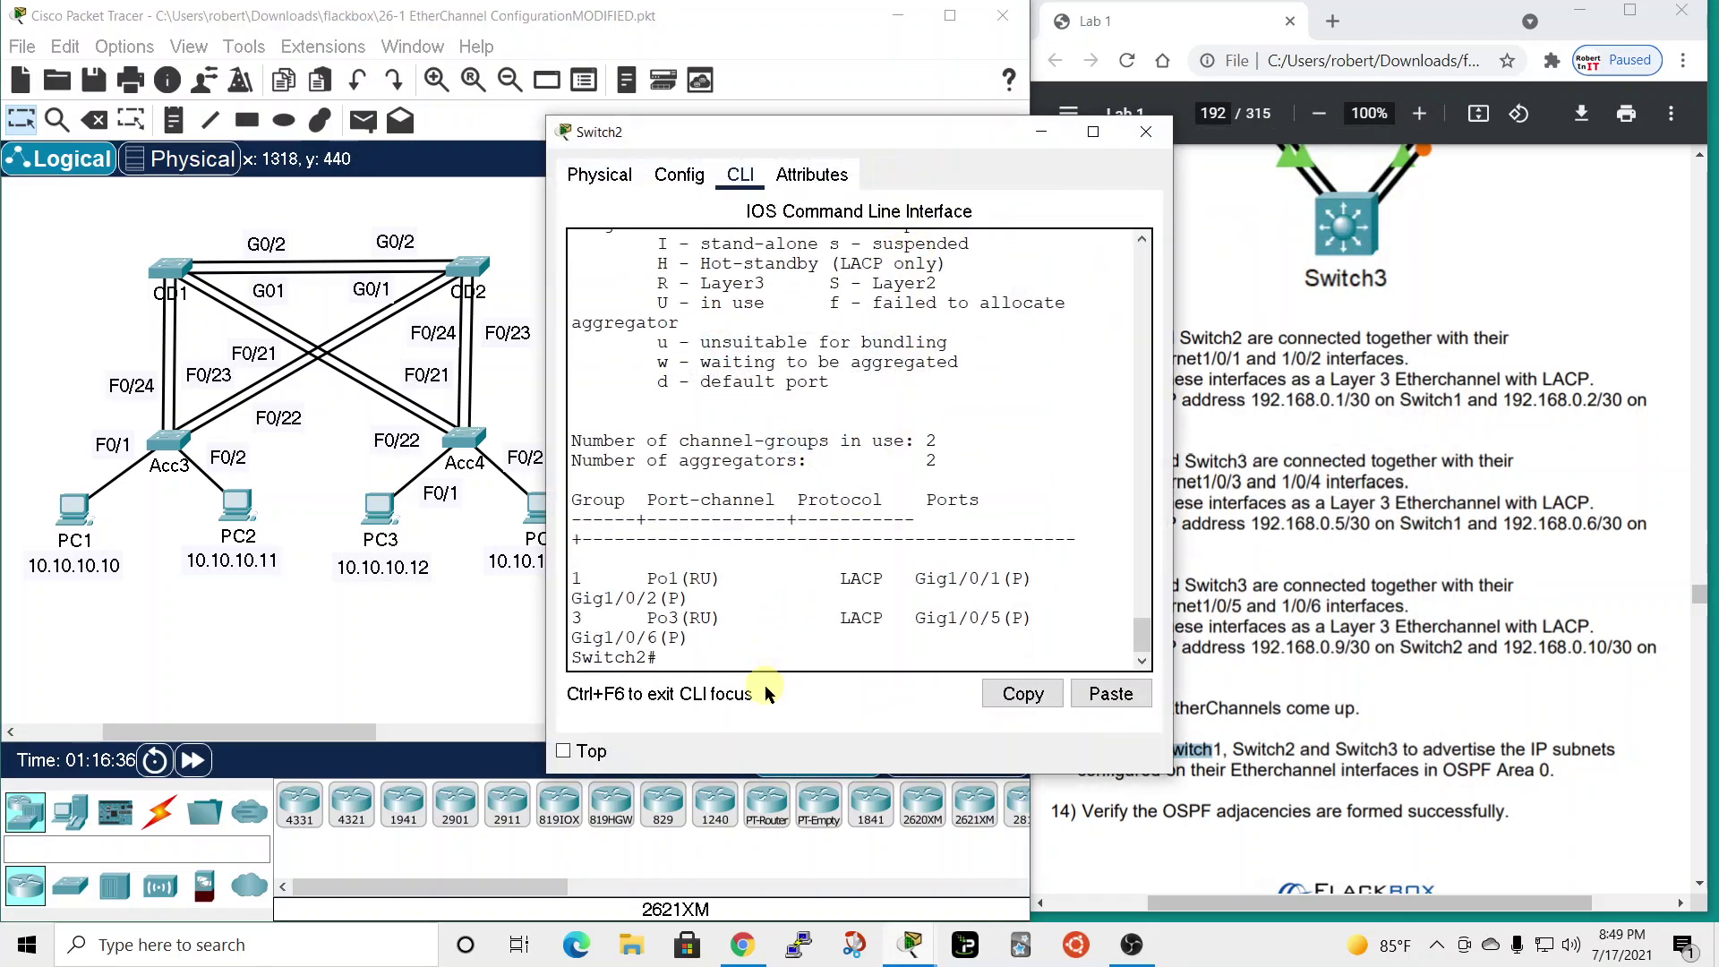
pyautogui.write('sh ip int br')
pyautogui.press('Tab')
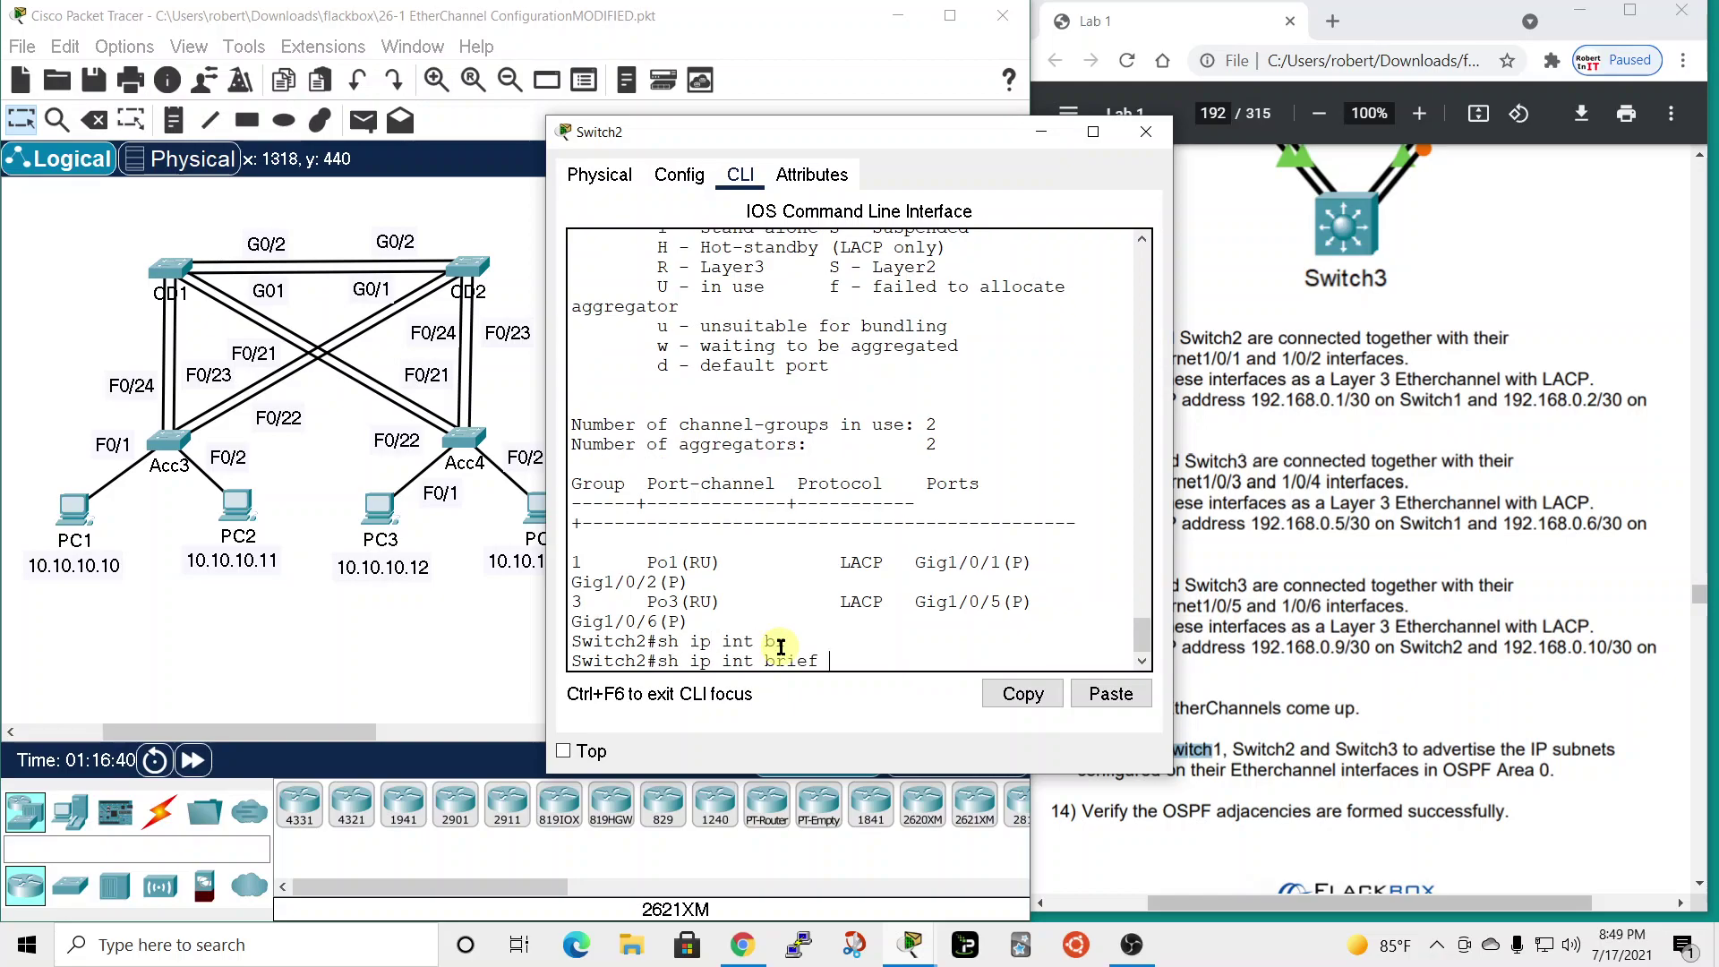
pyautogui.press('Return')
pyautogui.press('space')
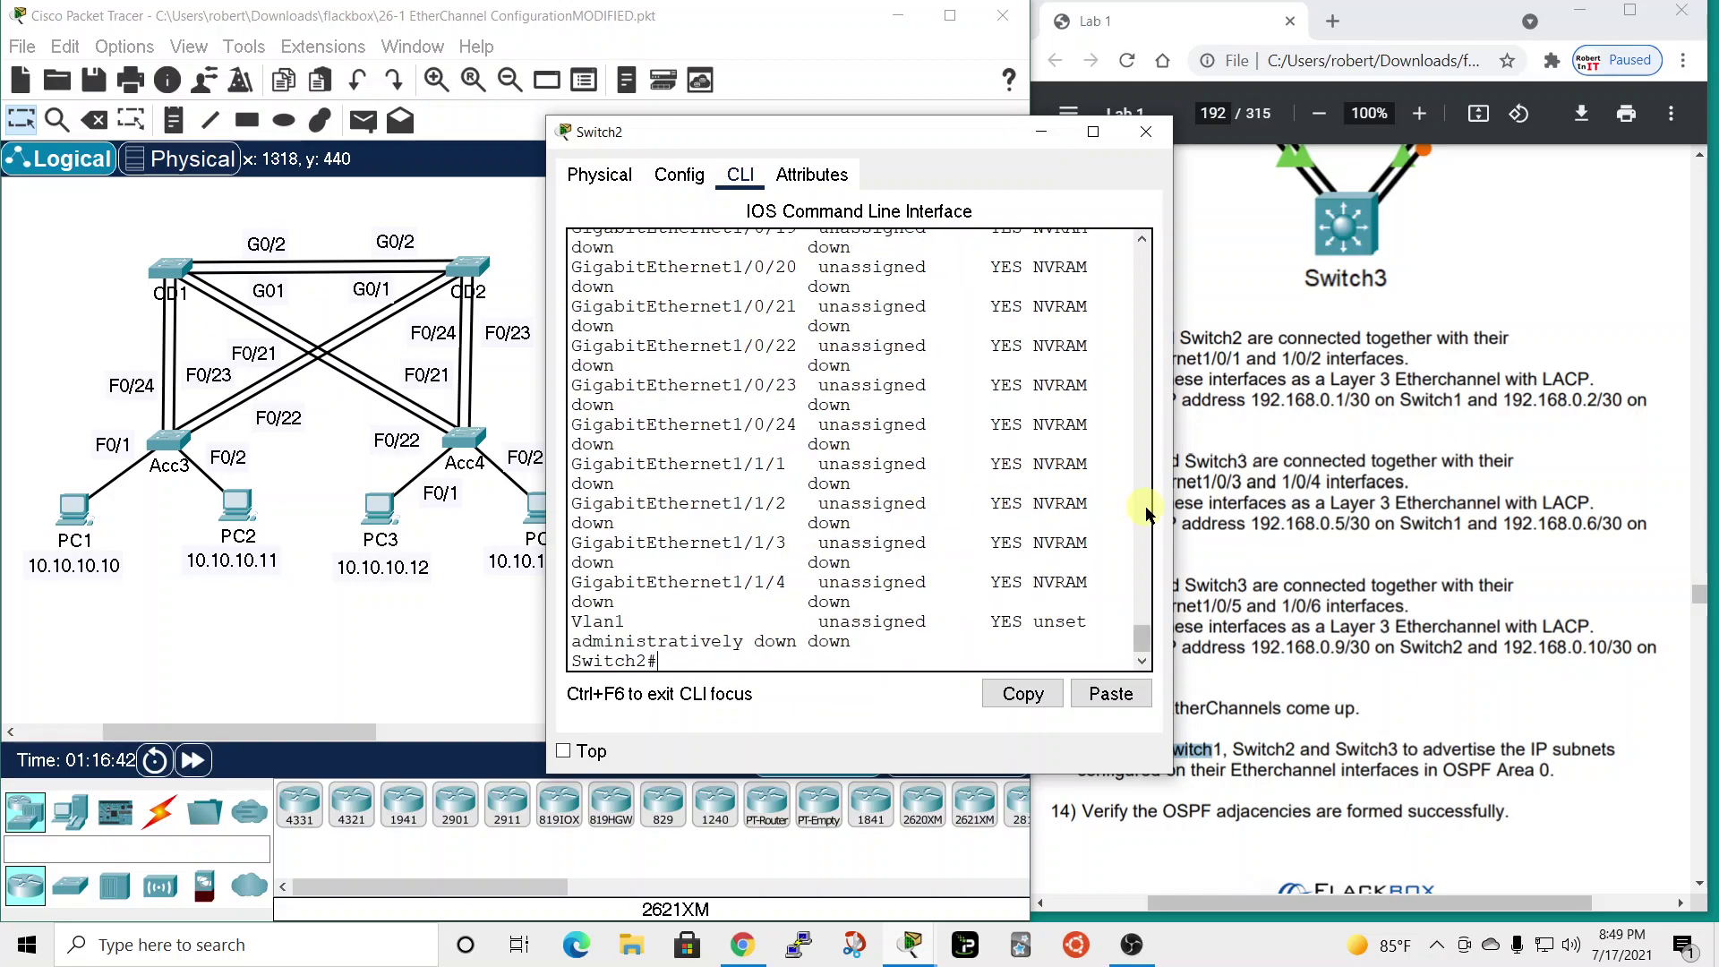
# - Widen Switch2's window to read its port-channel addresses and the rest of the interface listing, closing it when done
pyautogui.moveTo(1171, 499); pyautogui.dragTo(1589, 515)
pyautogui.scroll(5, 1110, 460)
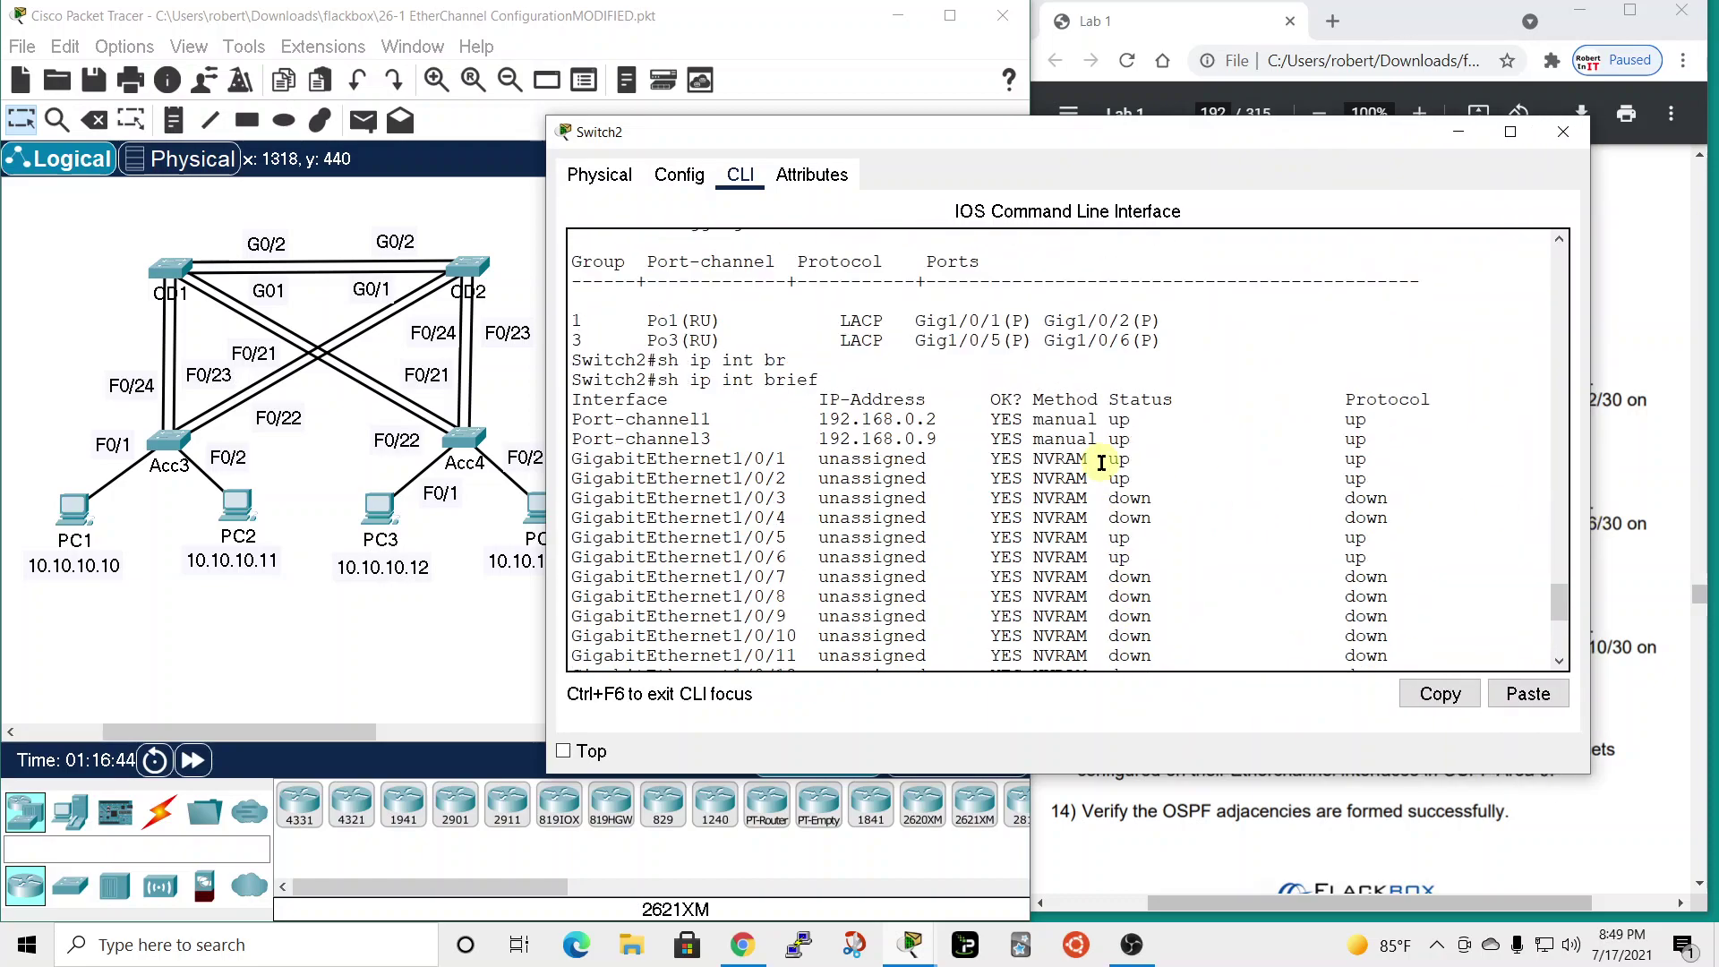
pyautogui.moveTo(1055, 137); pyautogui.dragTo(648, 86)
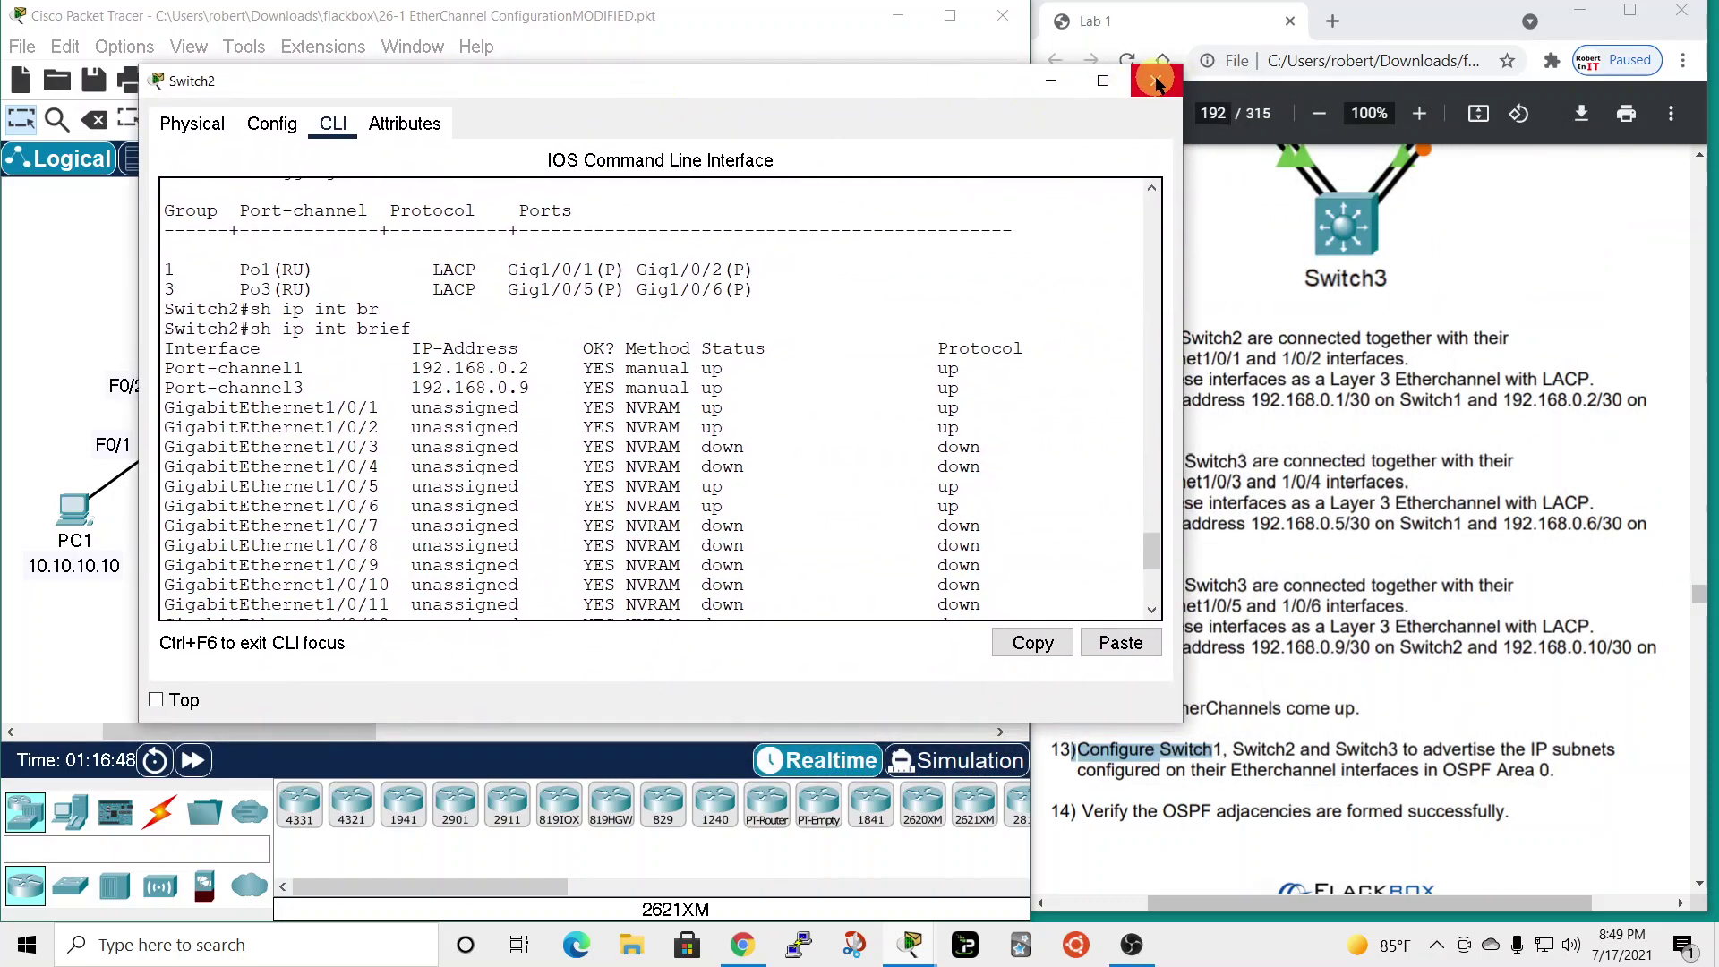
pyautogui.scroll(-6, 774, 367)
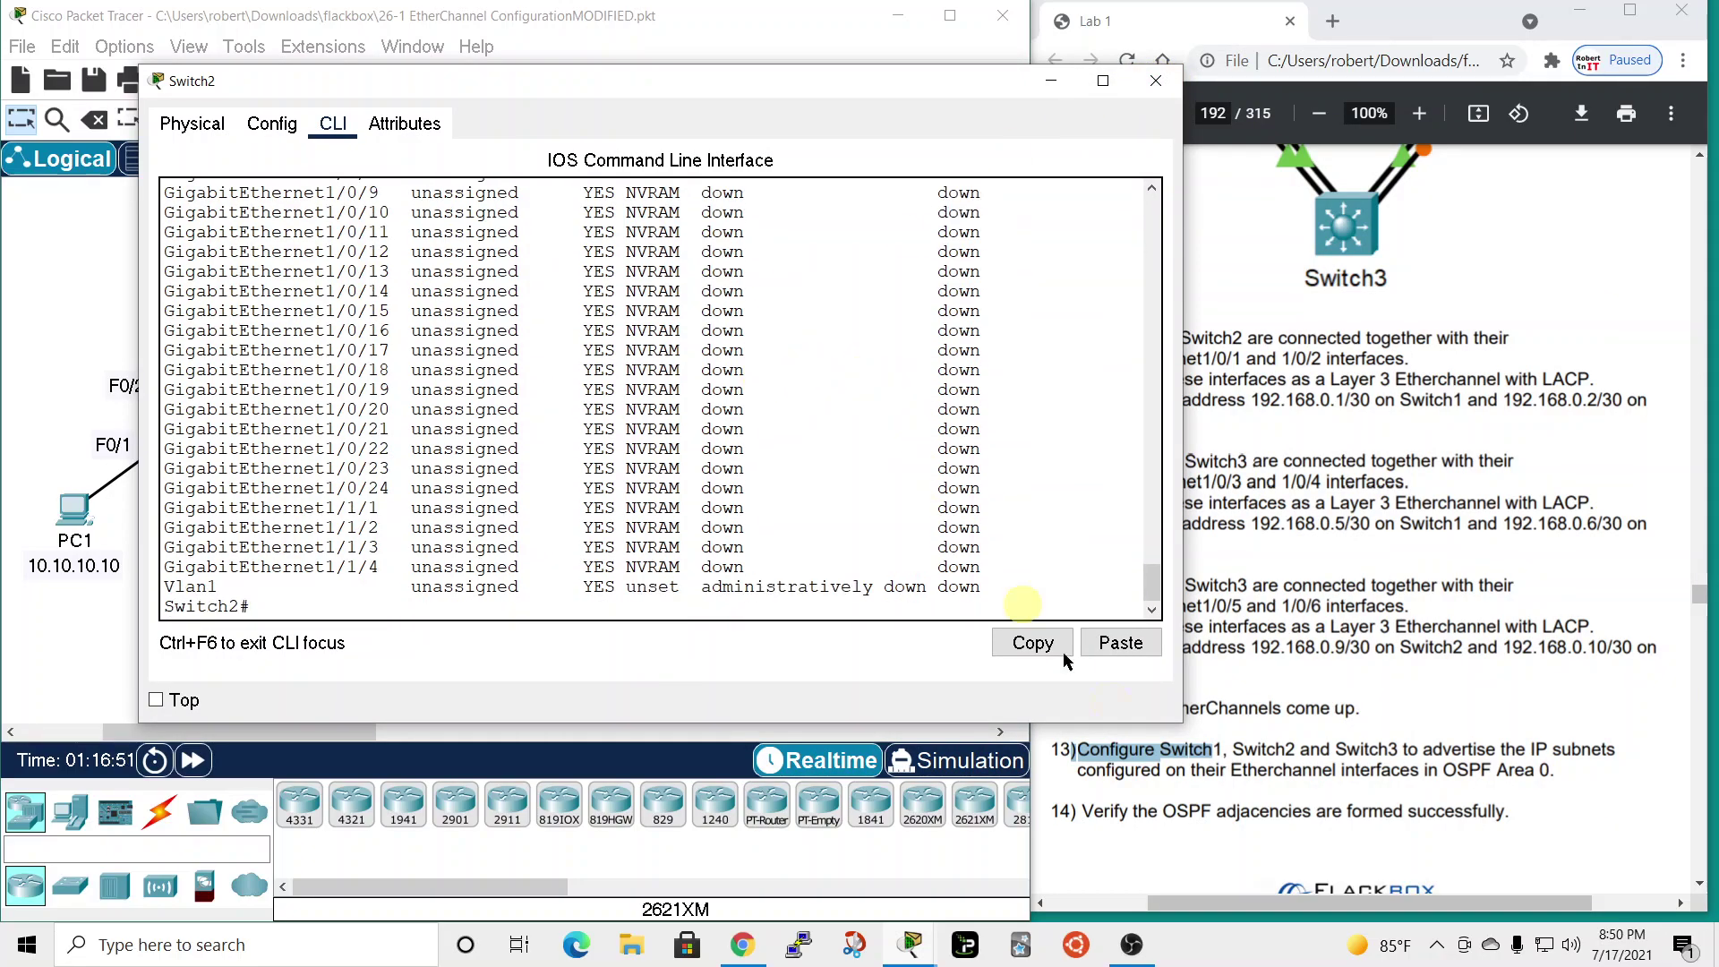
pyautogui.click(1158, 83)
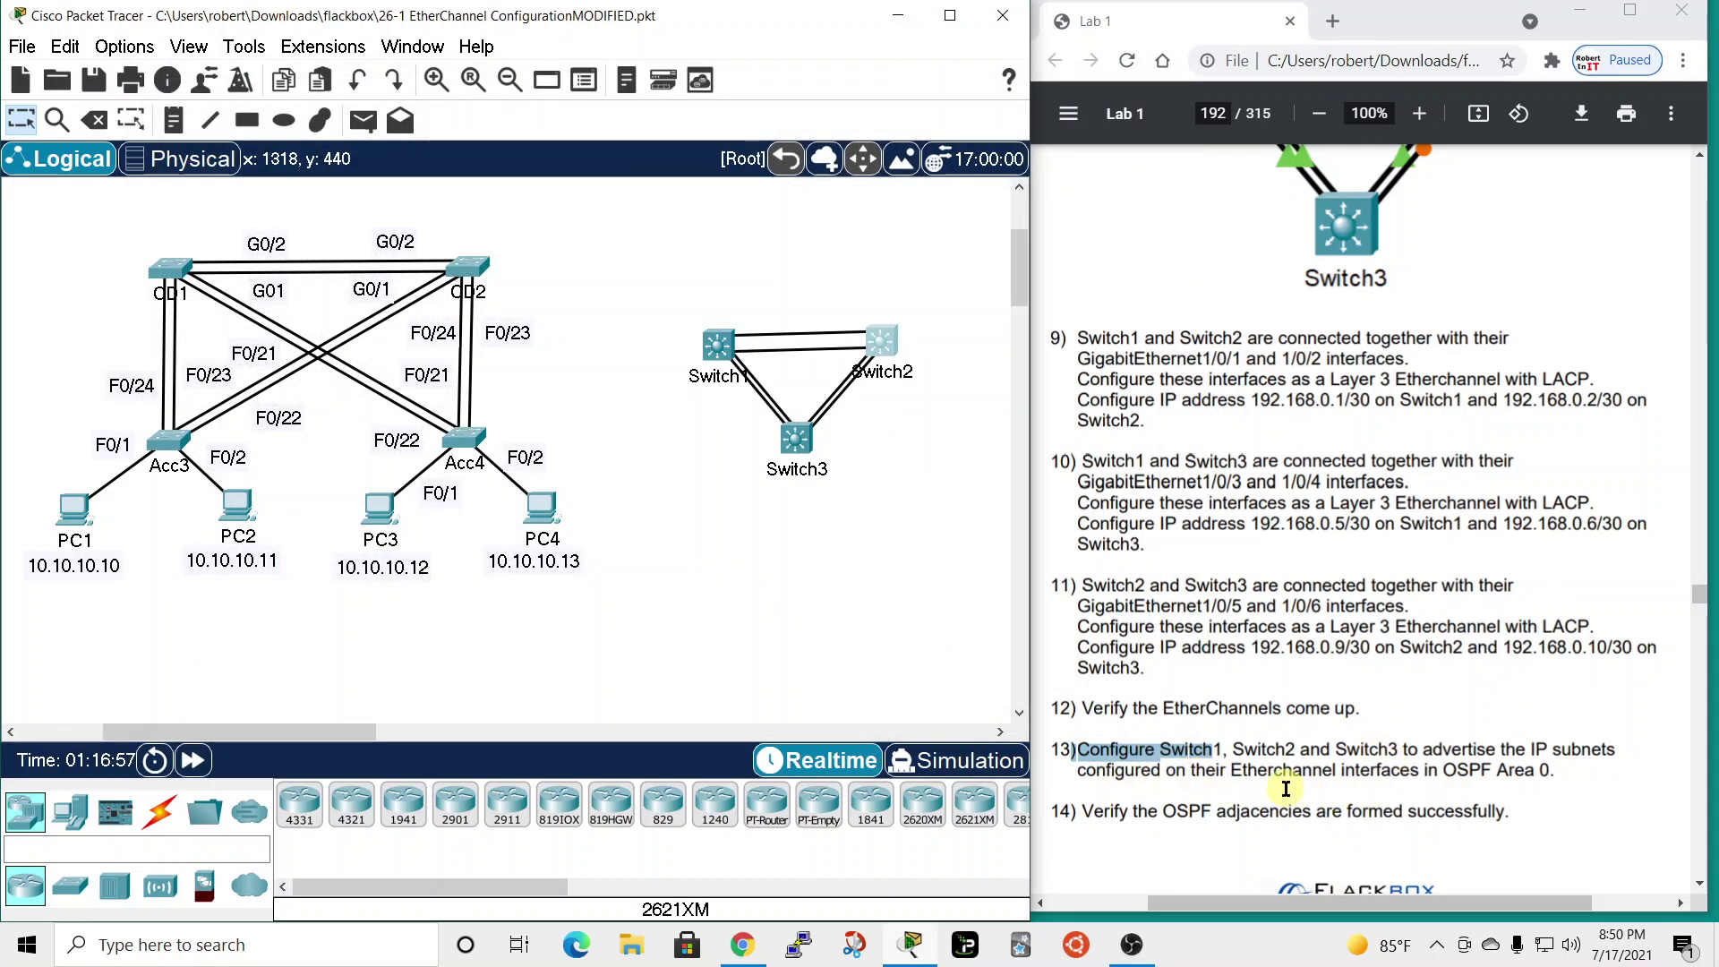
# - Open Switch1's command line clear of the lab guide and try ip routing from privileged EXEC mode
pyautogui.click(736, 365)
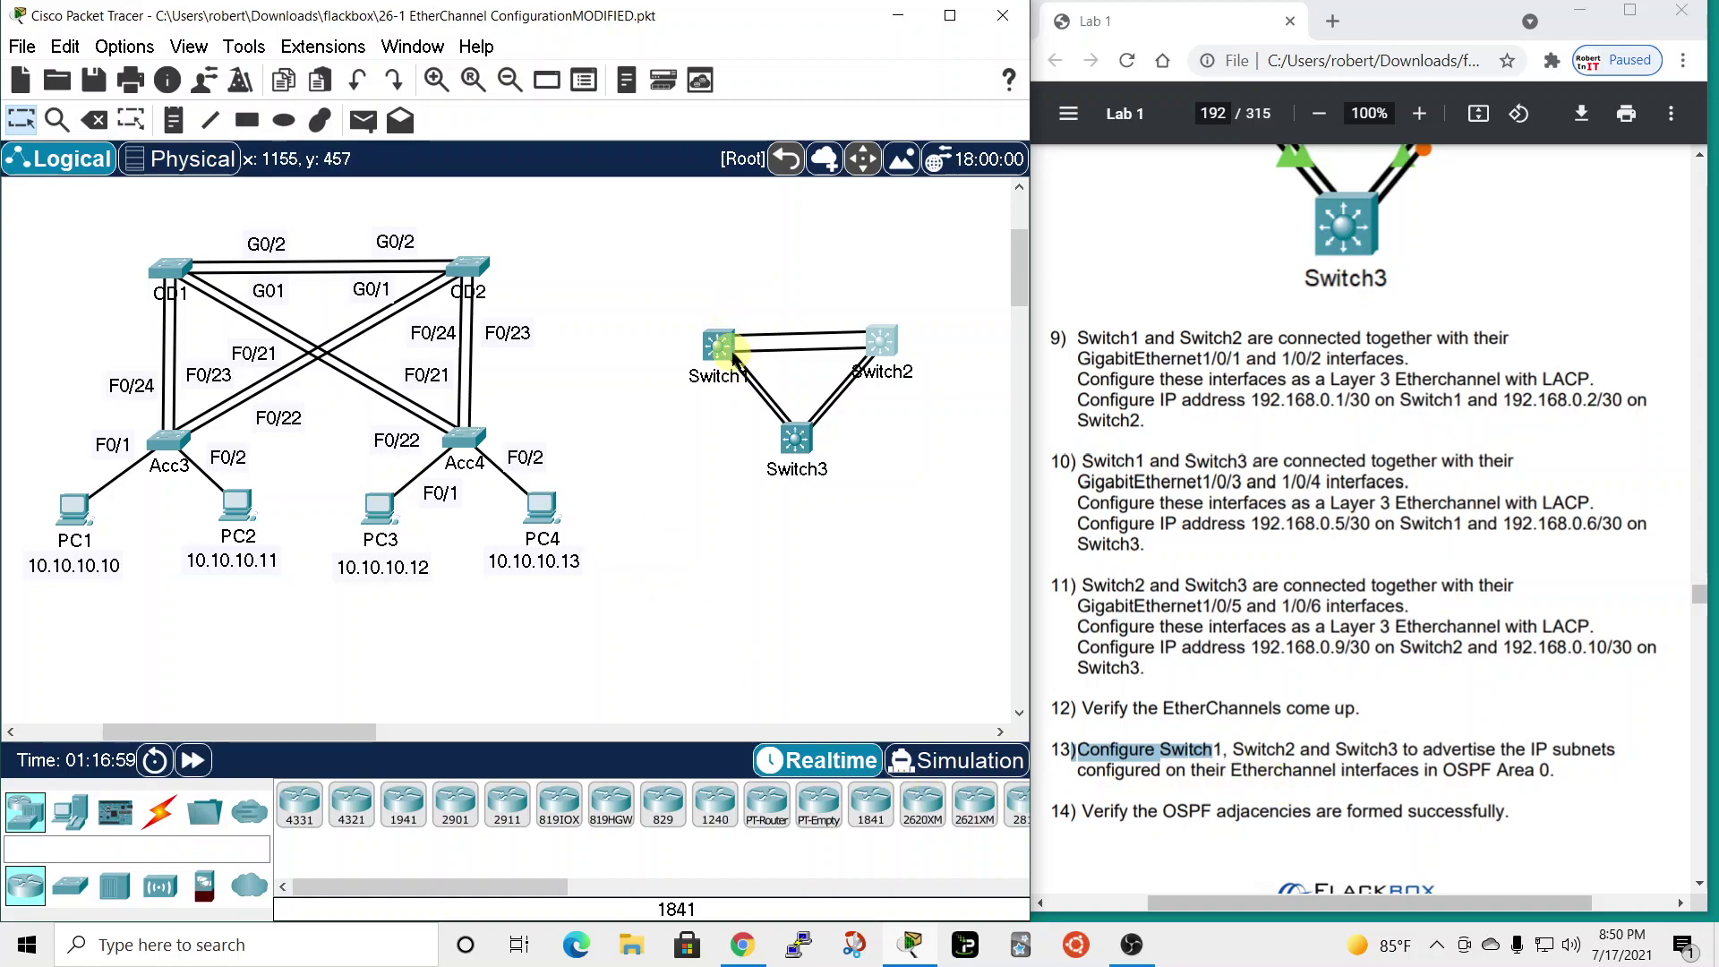
pyautogui.click(742, 355)
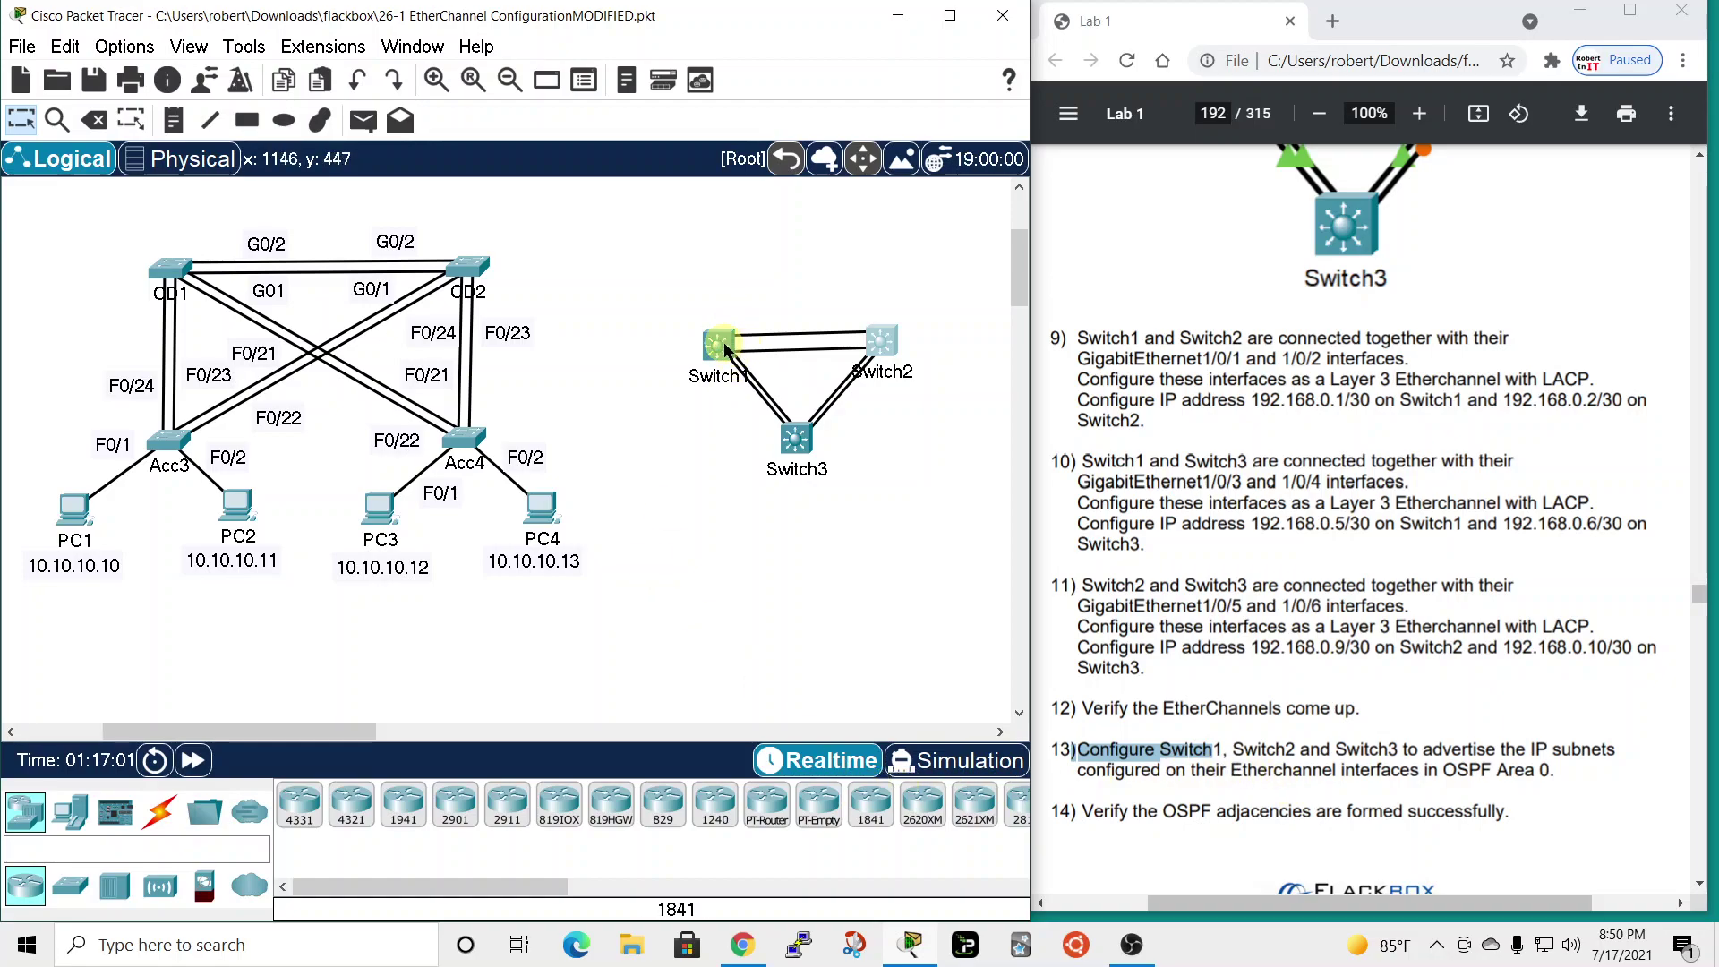
pyautogui.moveTo(805, 143); pyautogui.dragTo(576, 7)
pyautogui.click(649, 512)
pyautogui.write('ip routing')
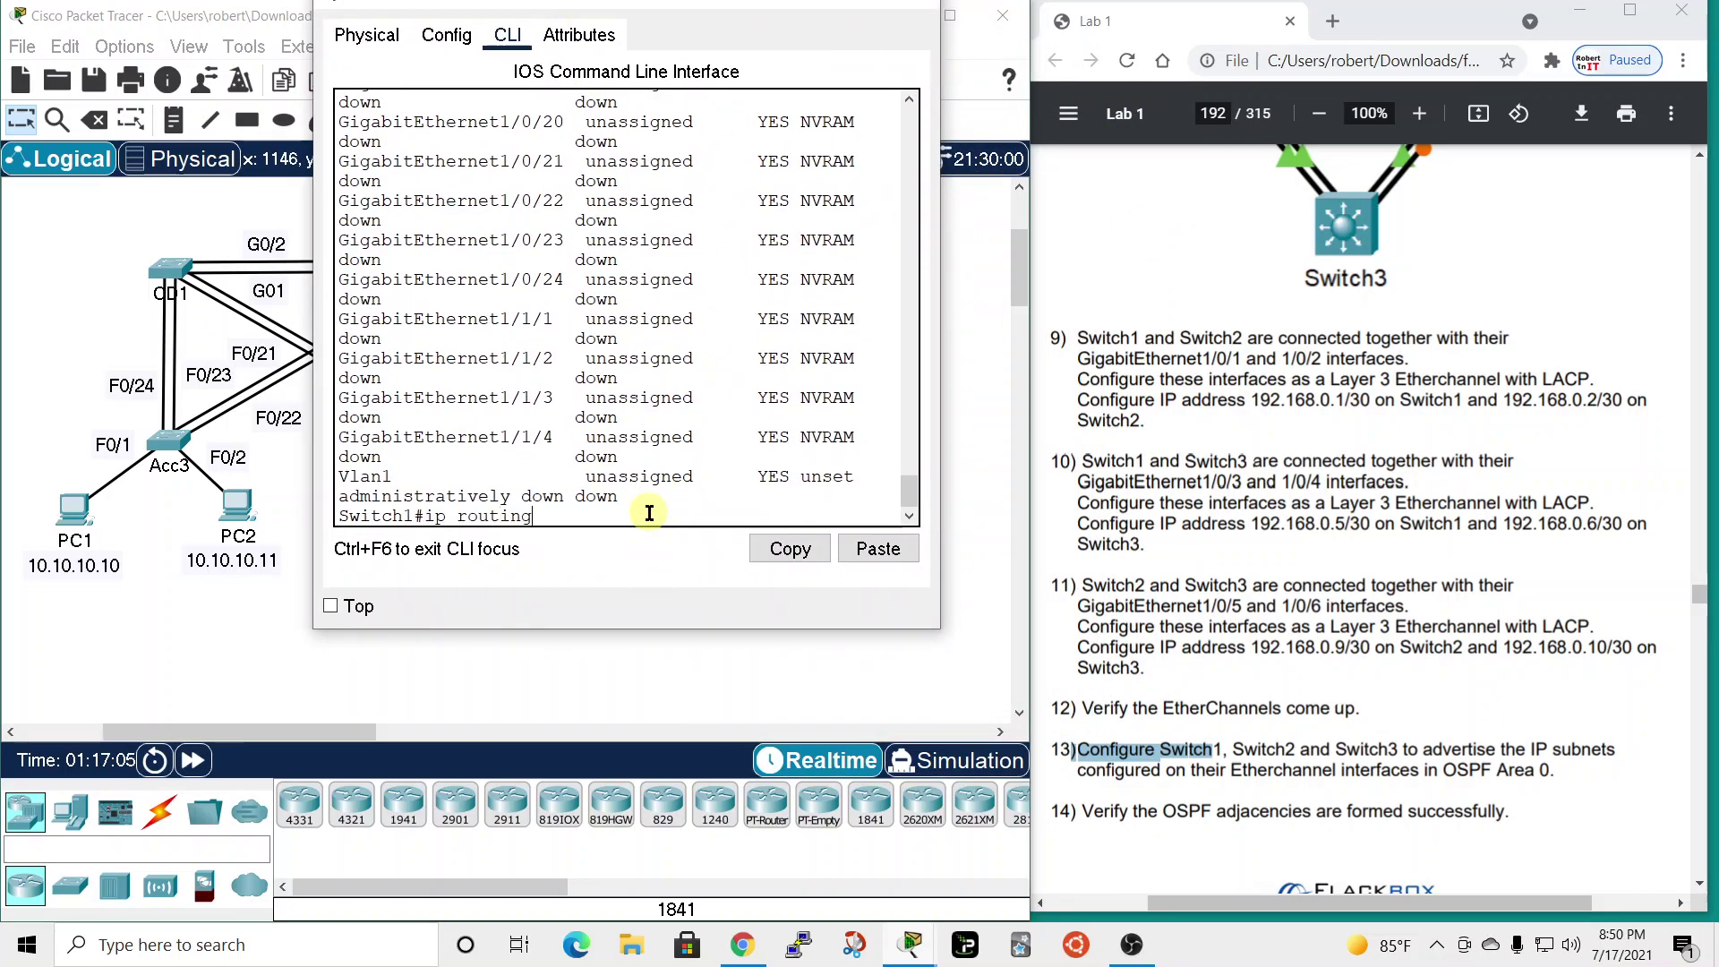
pyautogui.press('Return')
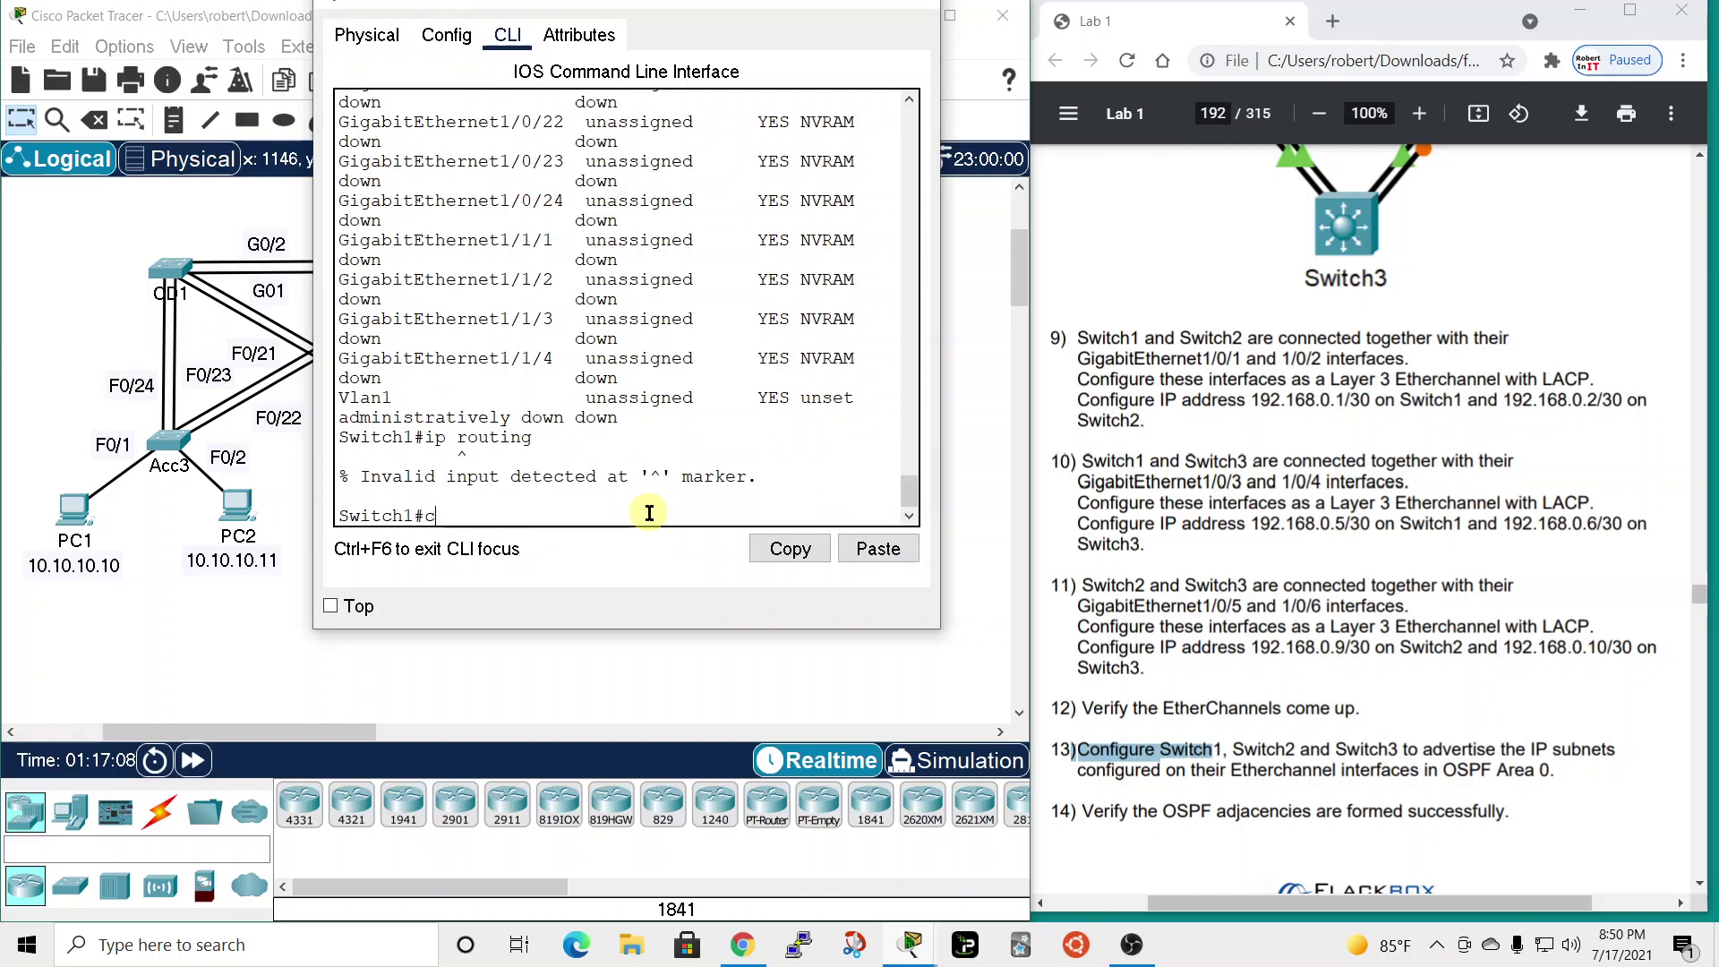
# - Enter global configuration mode on Switch1 and enable IP routing
pyautogui.write('conf t')
pyautogui.press('Return')
pyautogui.write('ip rout')
pyautogui.press('Tab')
pyautogui.press('Return')
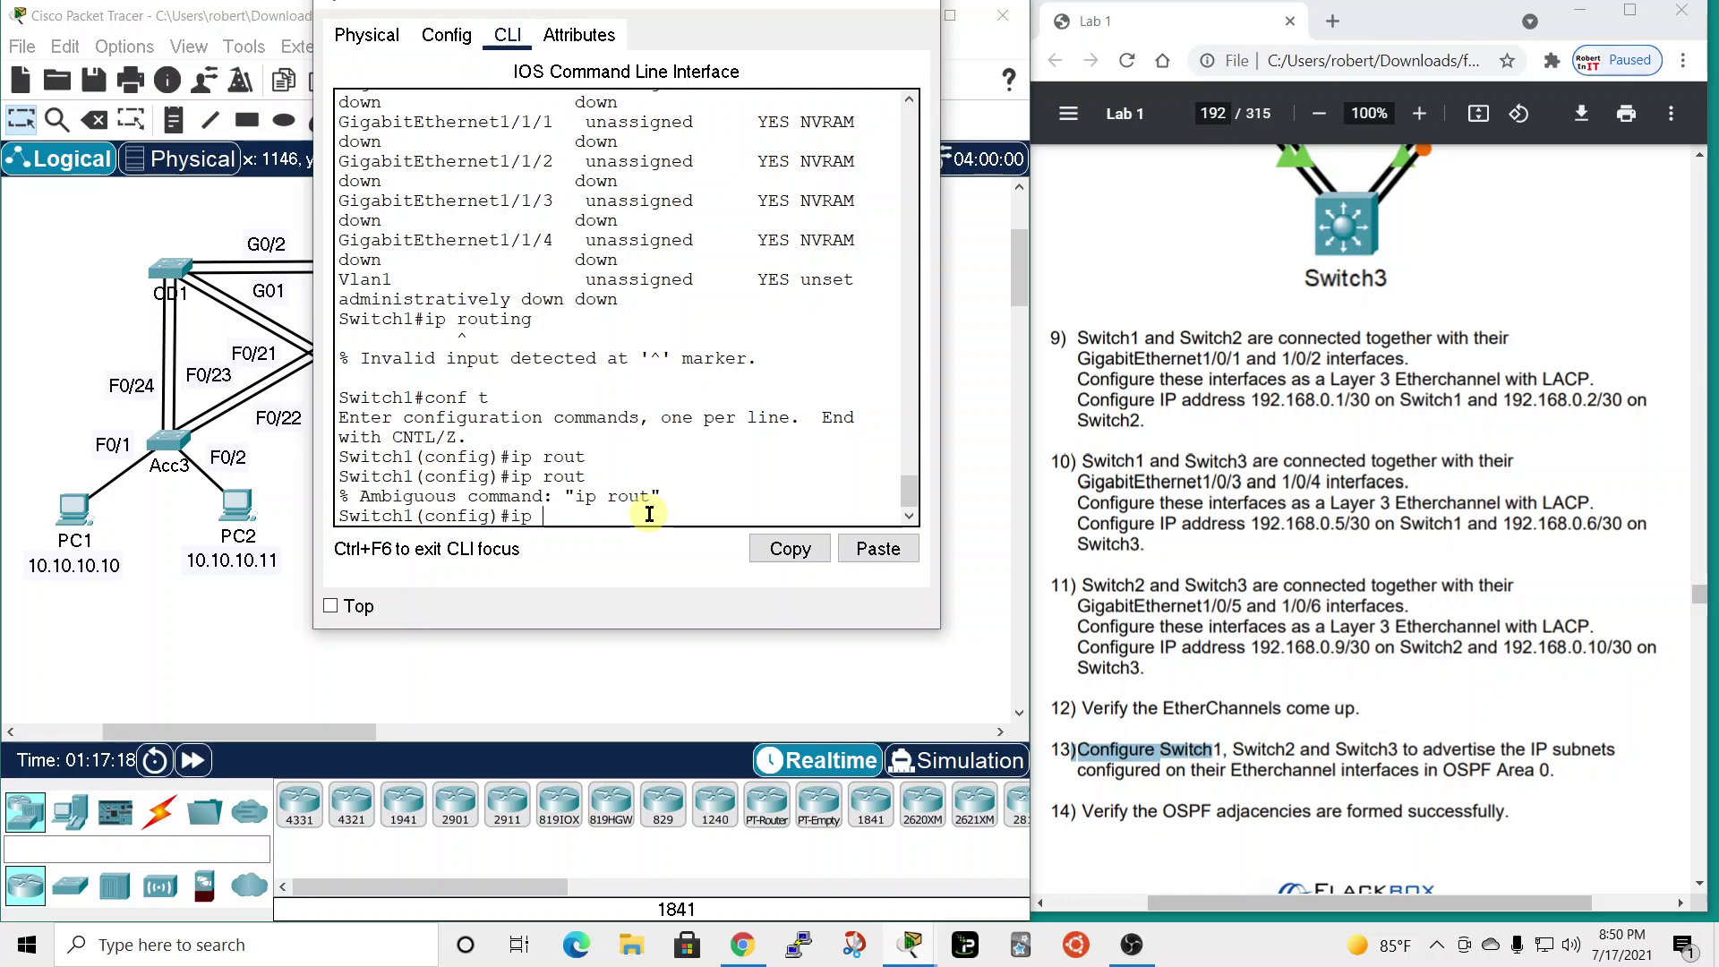
pyautogui.write('ip routing')
pyautogui.press('Return')
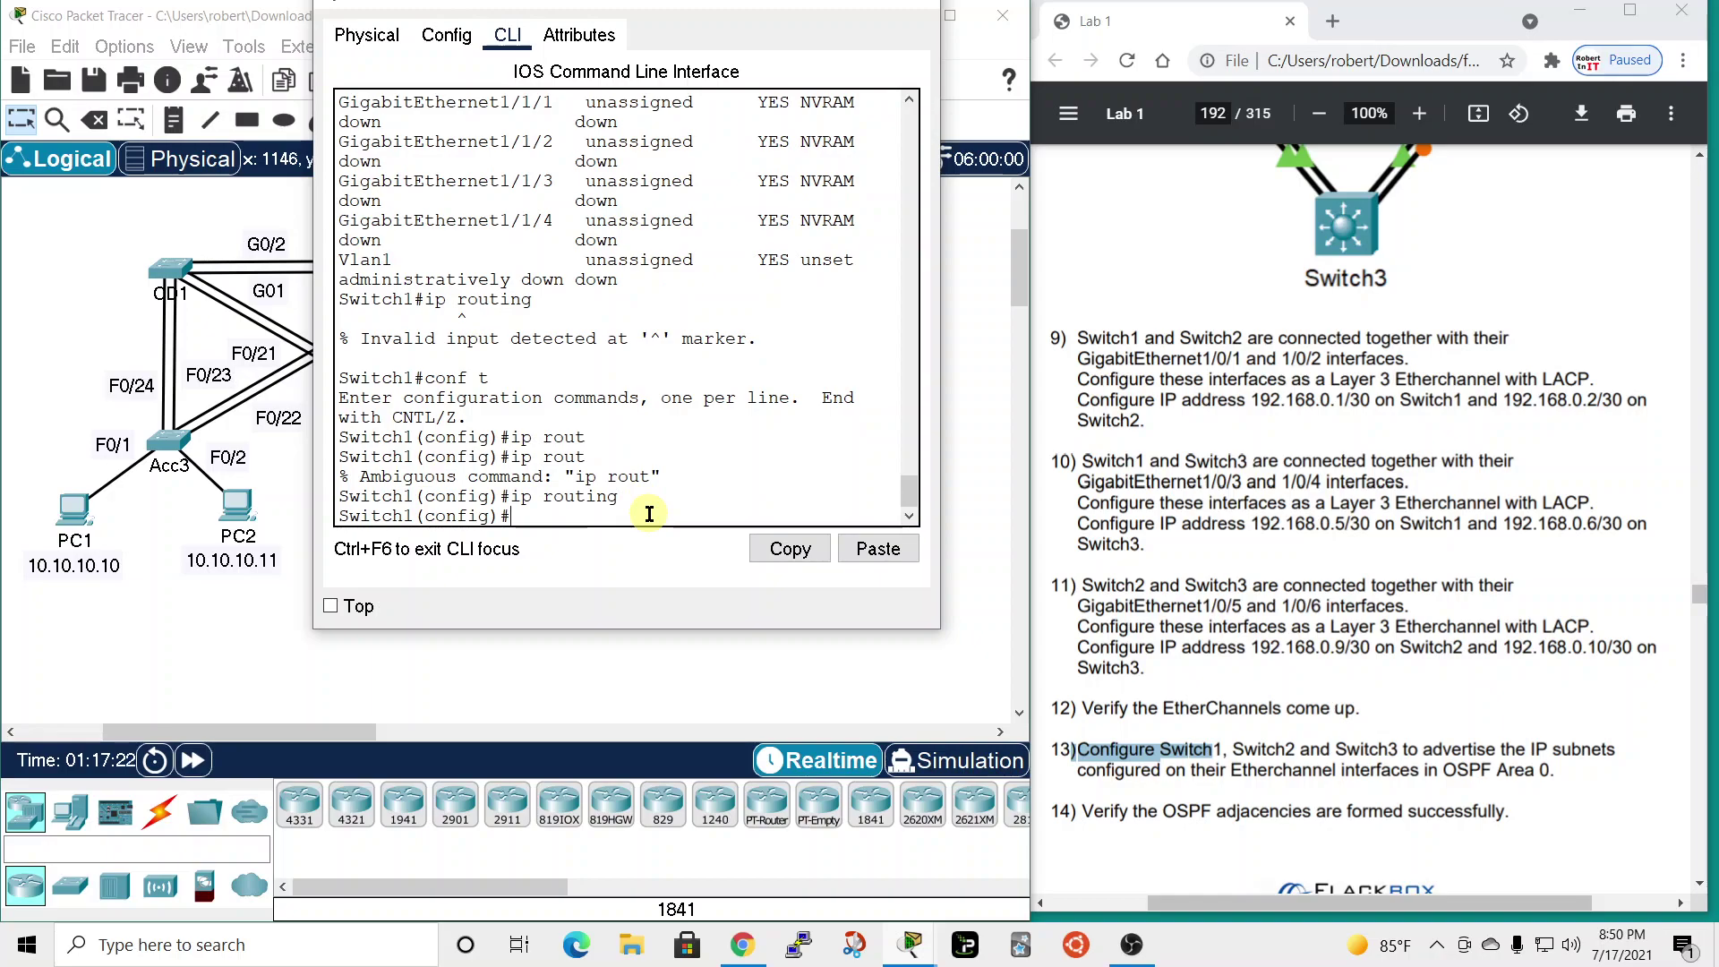
# - Create OSPF process 1 on Switch1, advertise network 192.168.0.0 0.0.0.255 in area 0, and close the switch's window
pyautogui.write('router ospf 1')
pyautogui.press('Return')
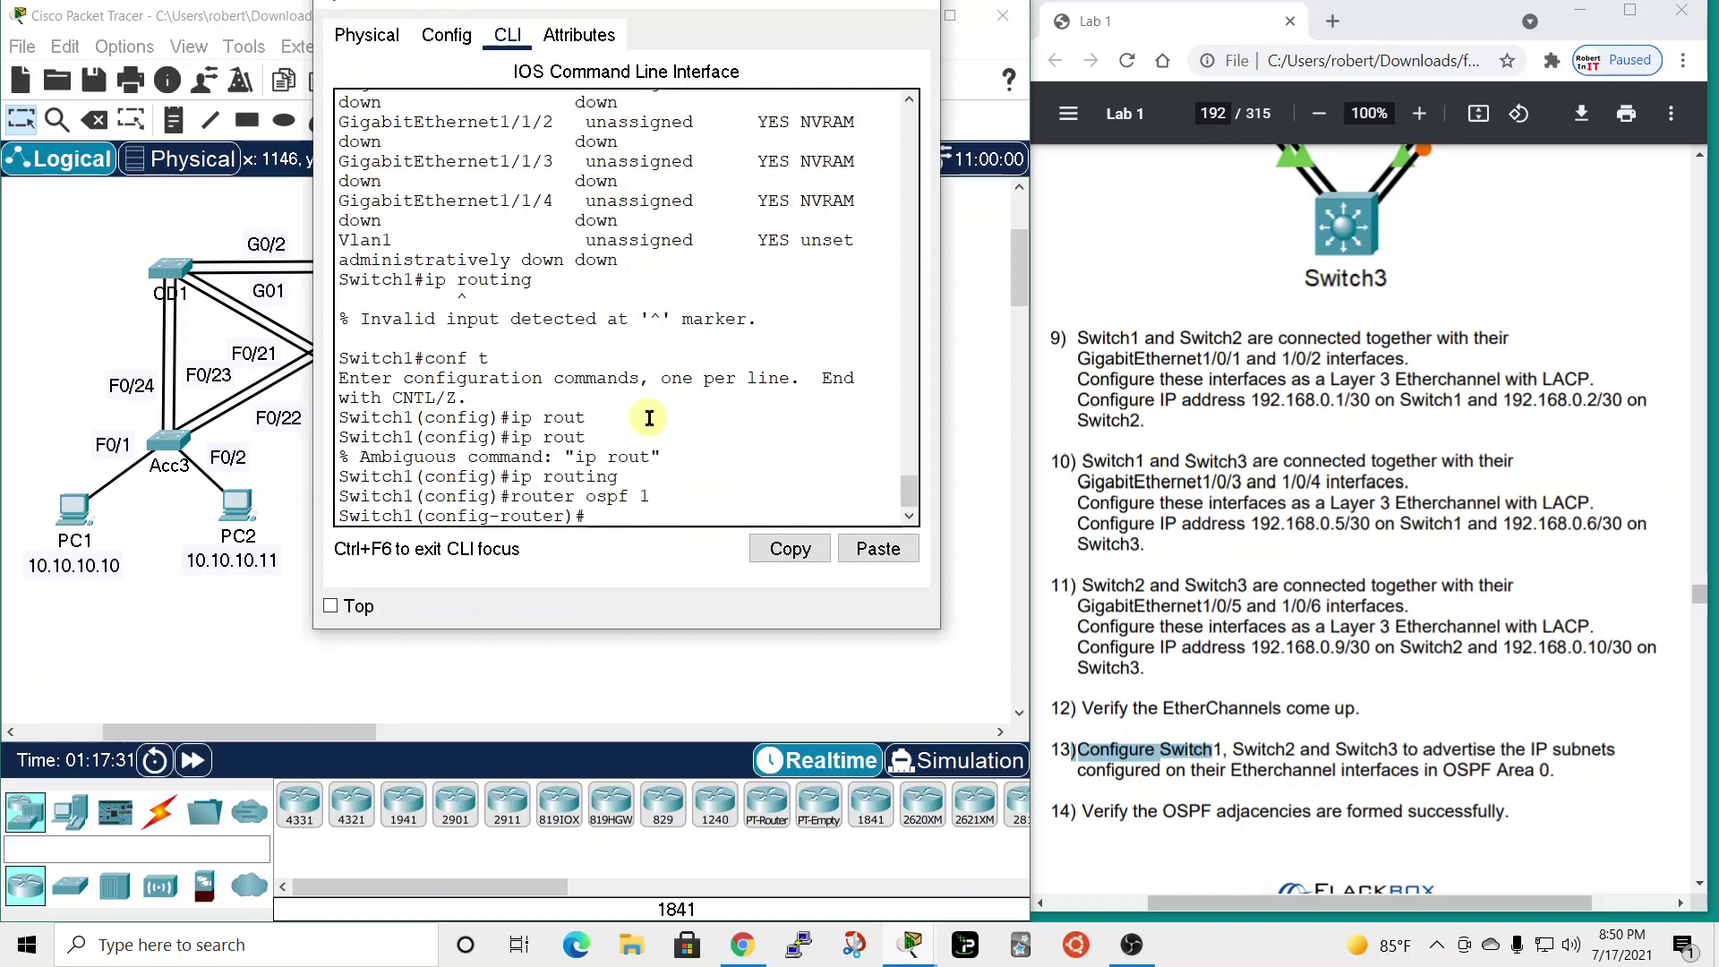
pyautogui.write('network 192.168.0.0')
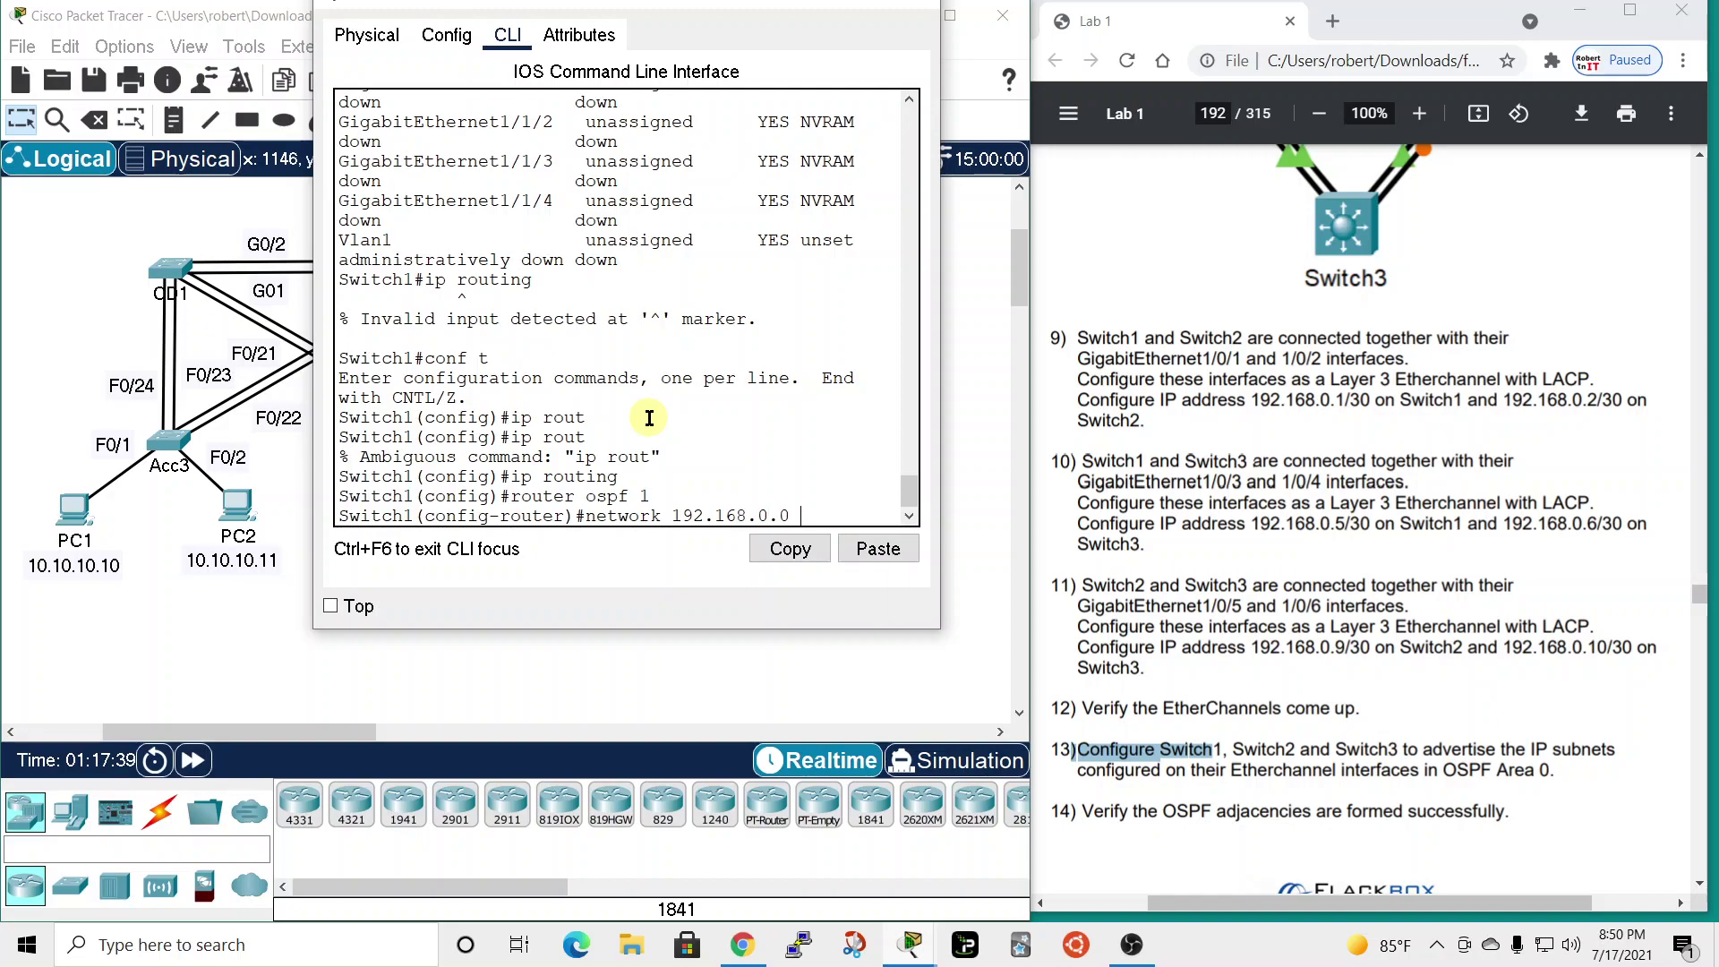
pyautogui.write(' 0.0.0.255')
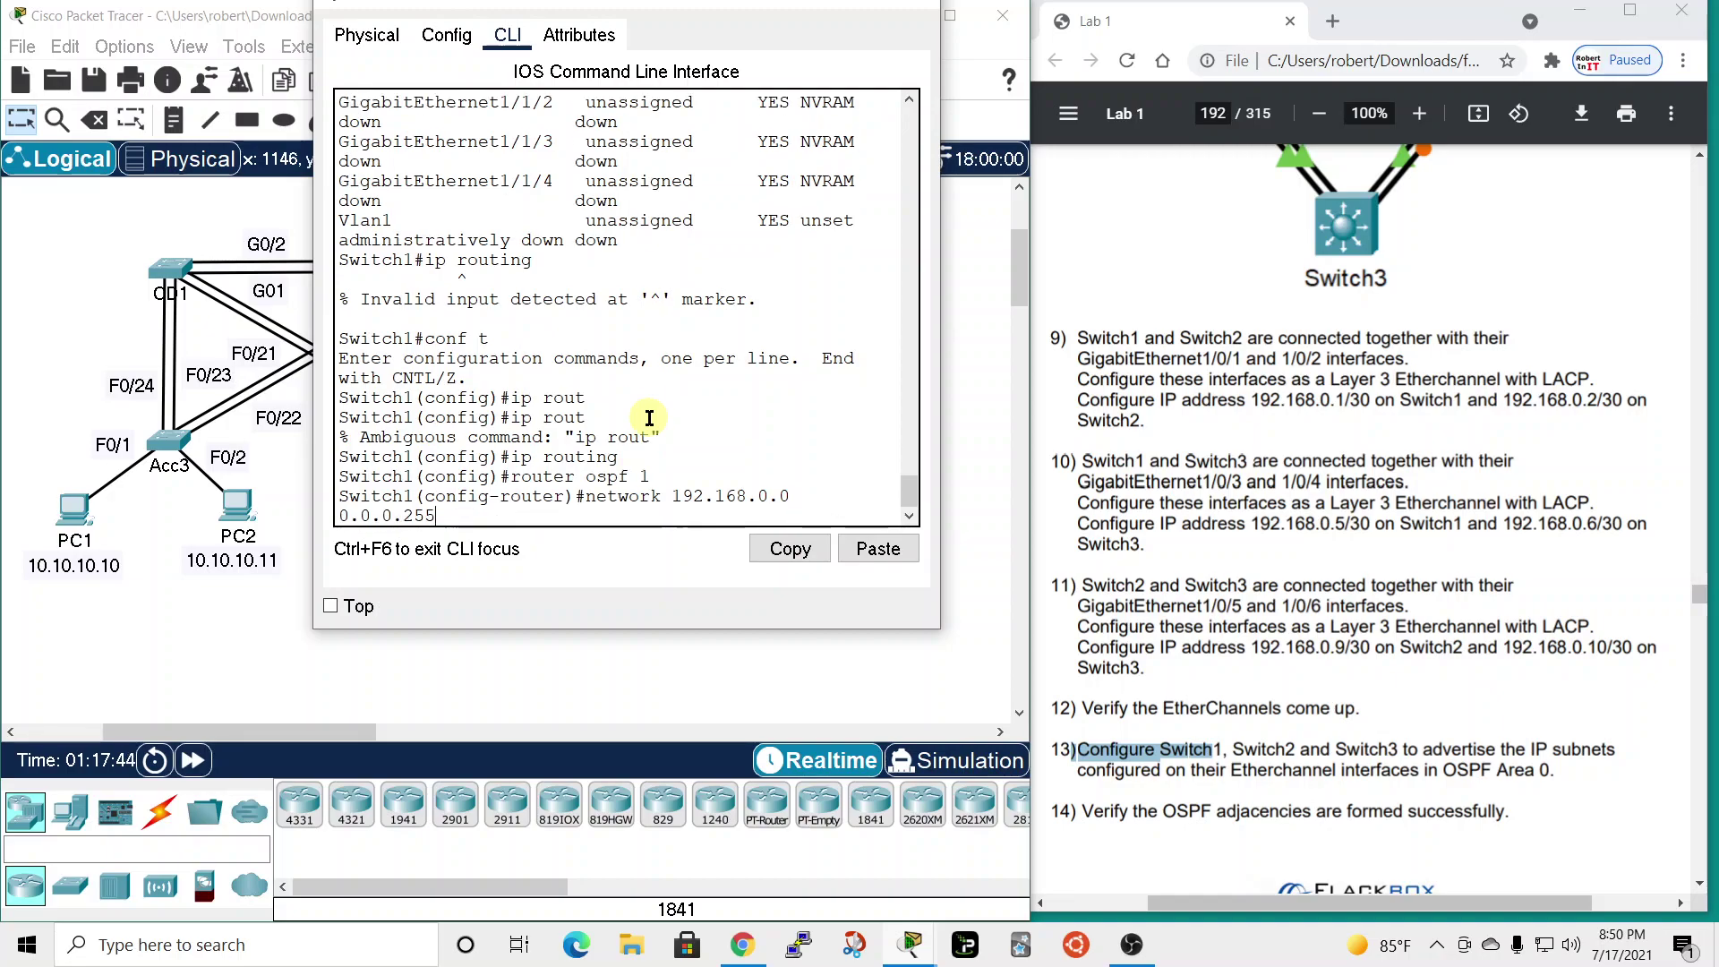
pyautogui.write(' area 0')
pyautogui.press('Return')
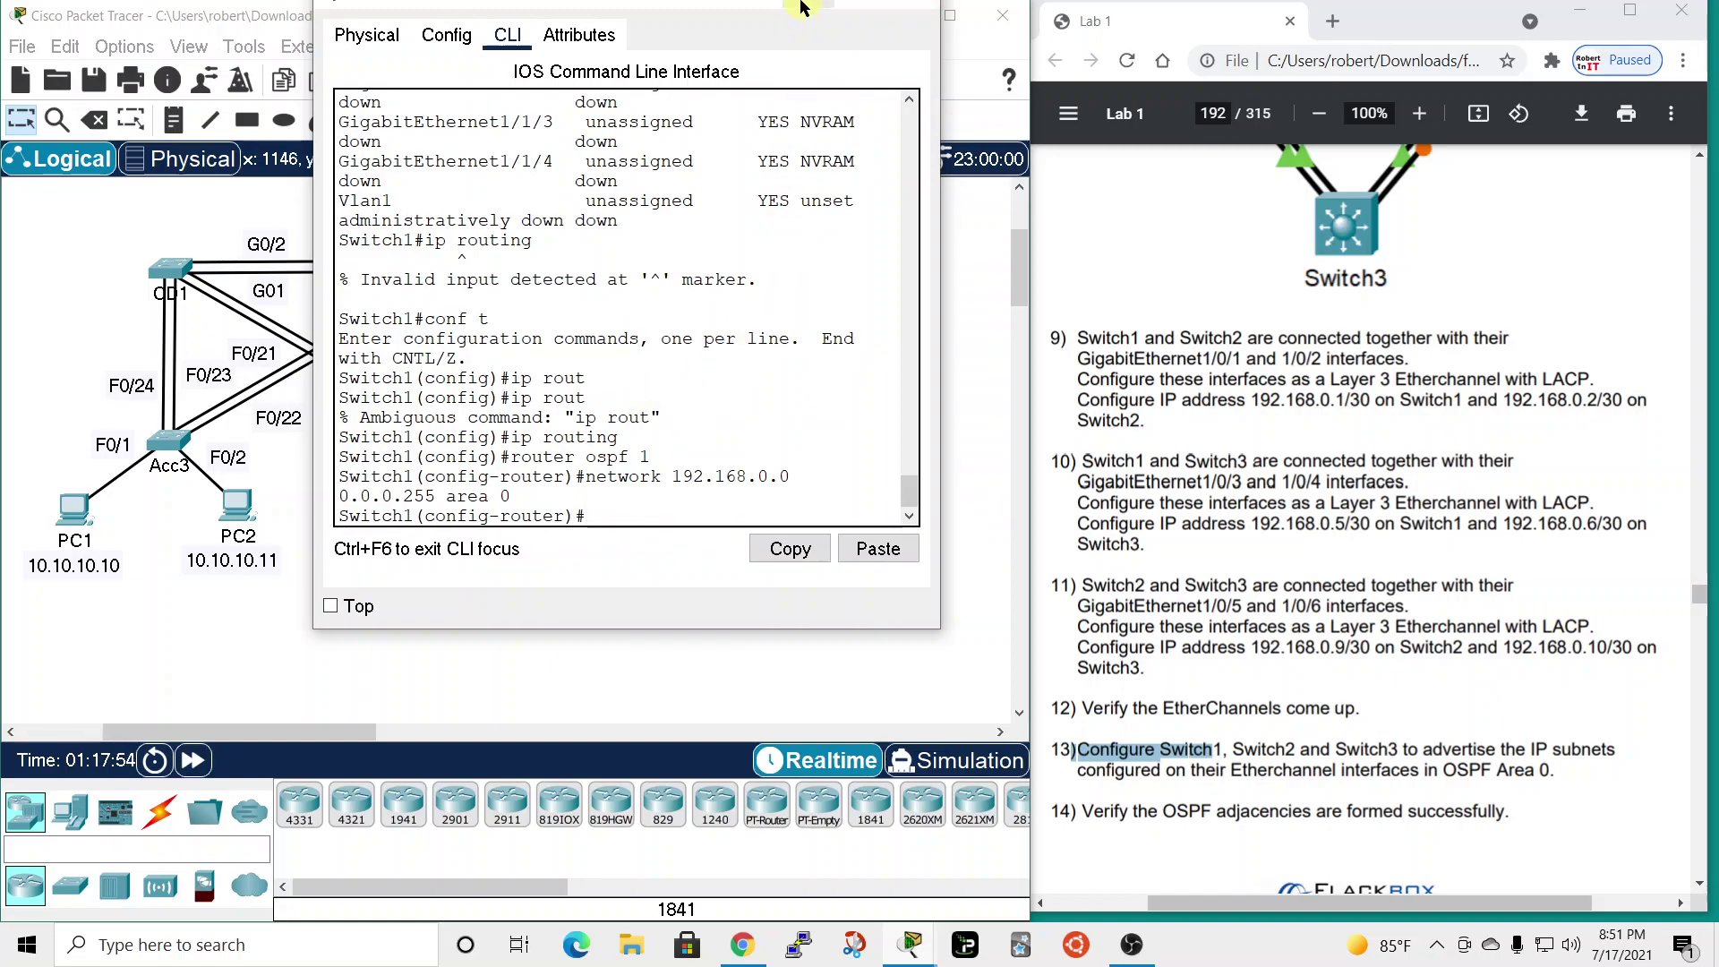
pyautogui.moveTo(803, 7); pyautogui.dragTo(806, 43)
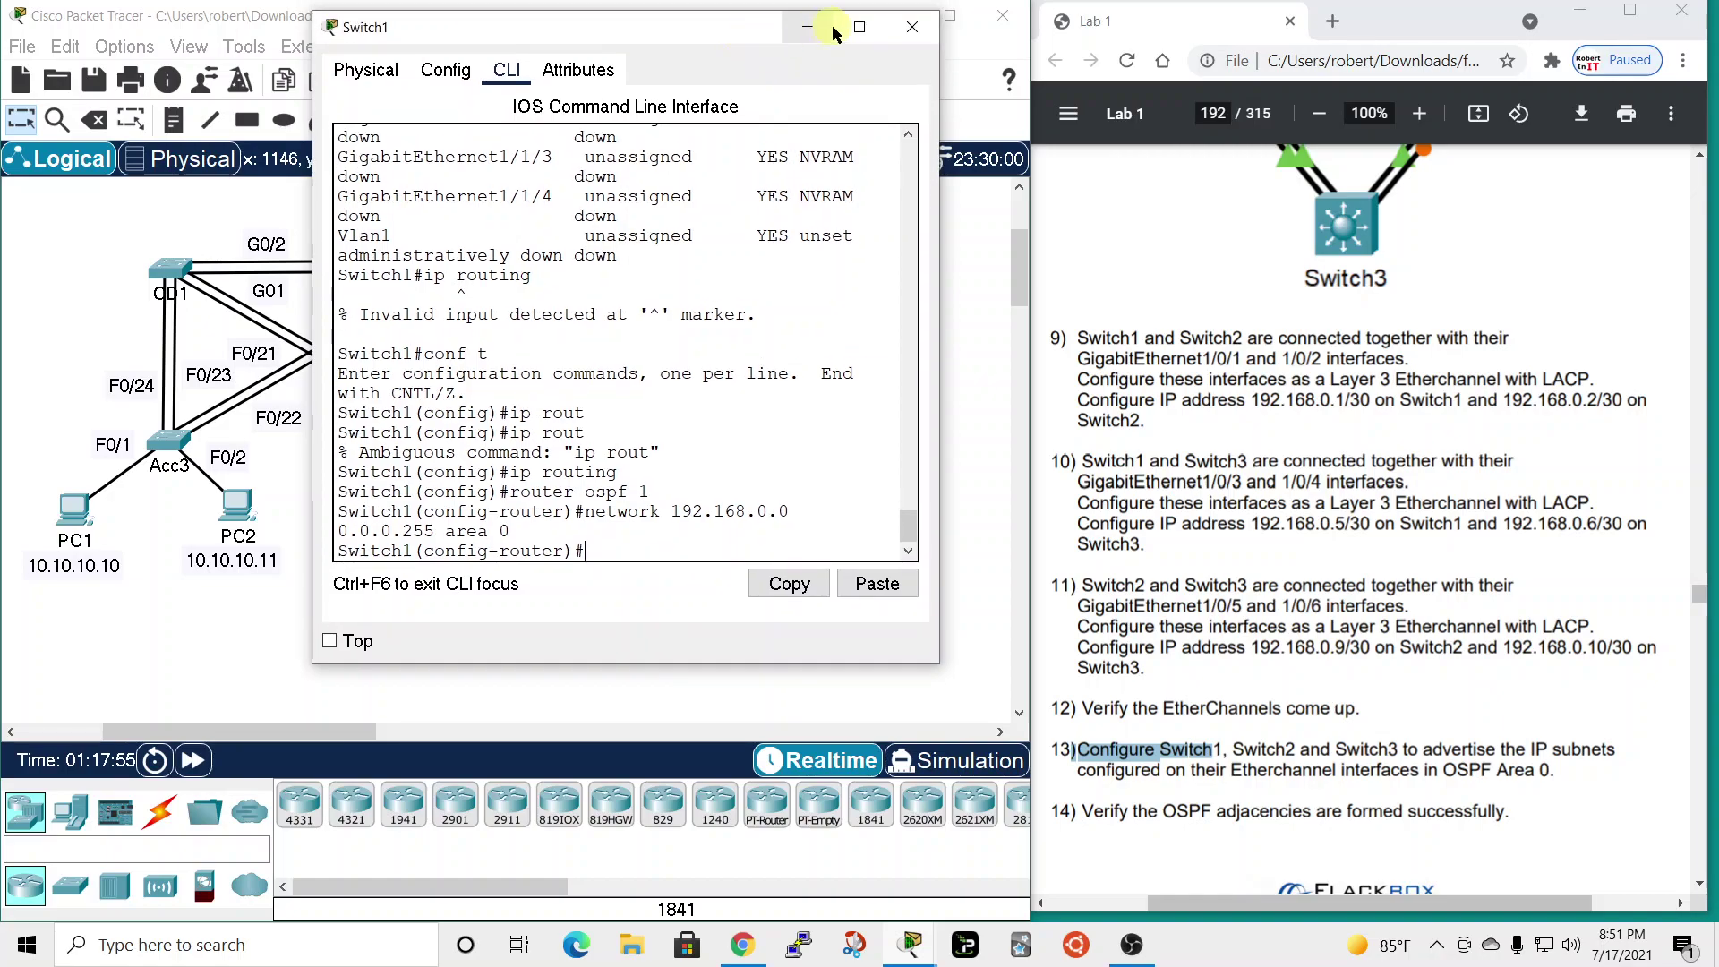
pyautogui.click(908, 36)
# - Open Switch2's command line, enter global configuration mode and enable IP routing
pyautogui.click(877, 345)
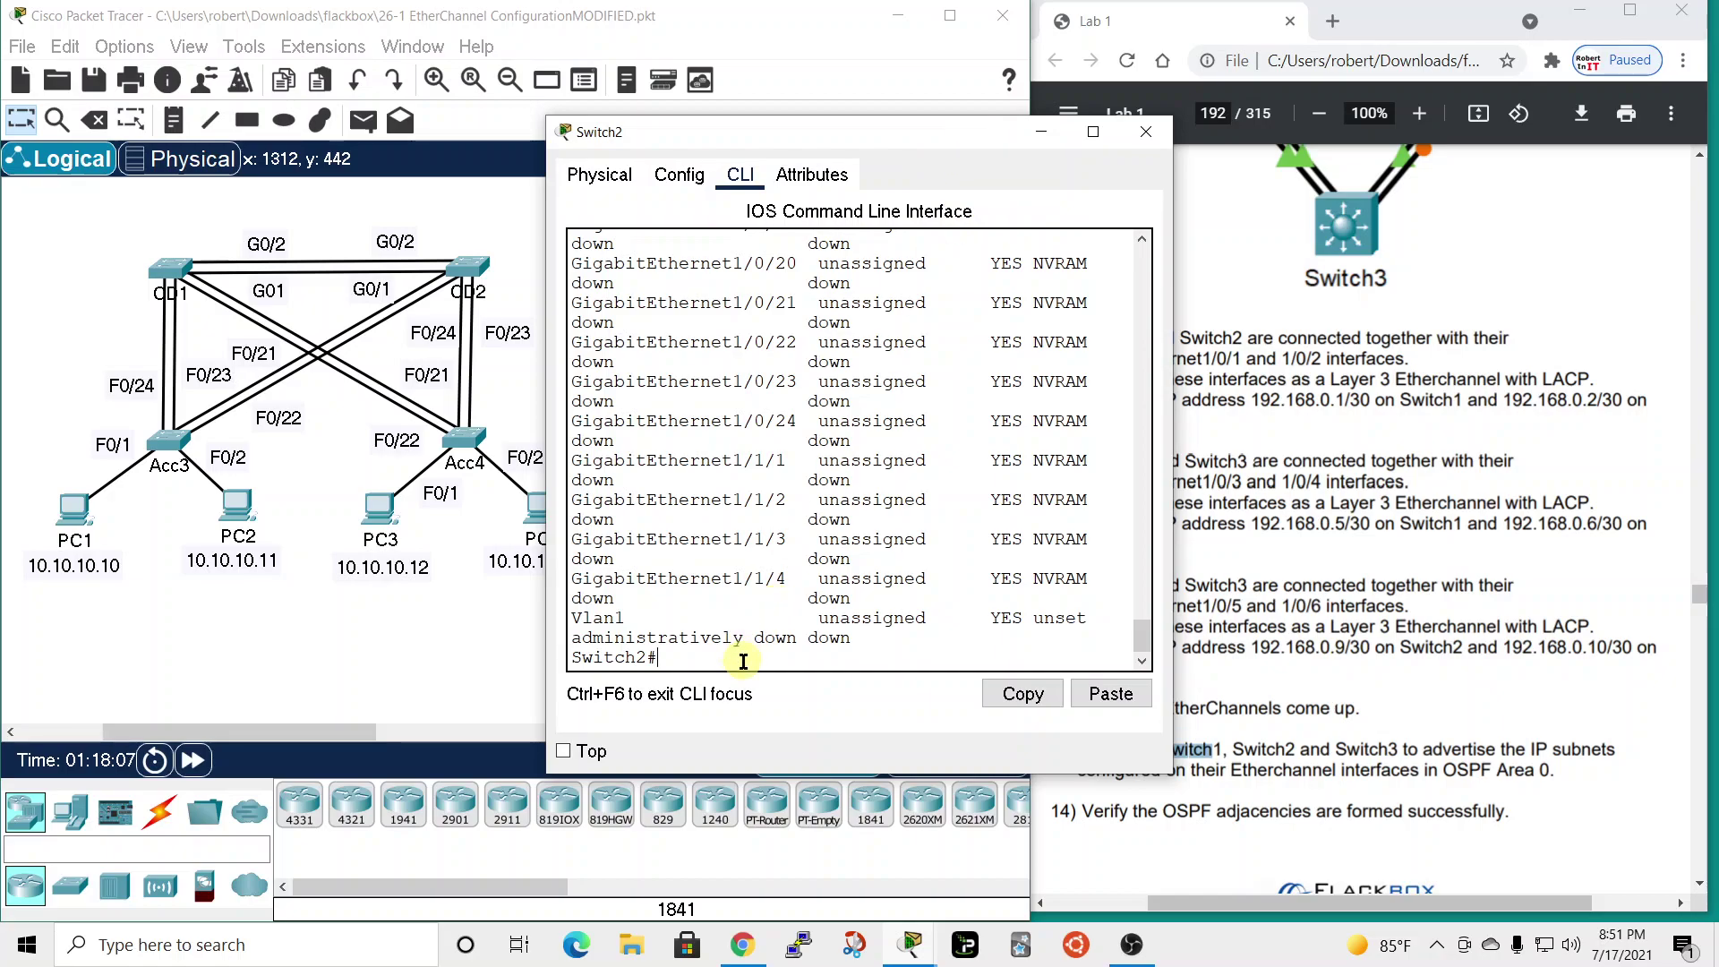
pyautogui.write('ip')
pyautogui.press('BackSpace')
pyautogui.write('conf t')
pyautogui.press('Return')
pyautogui.write('ip')
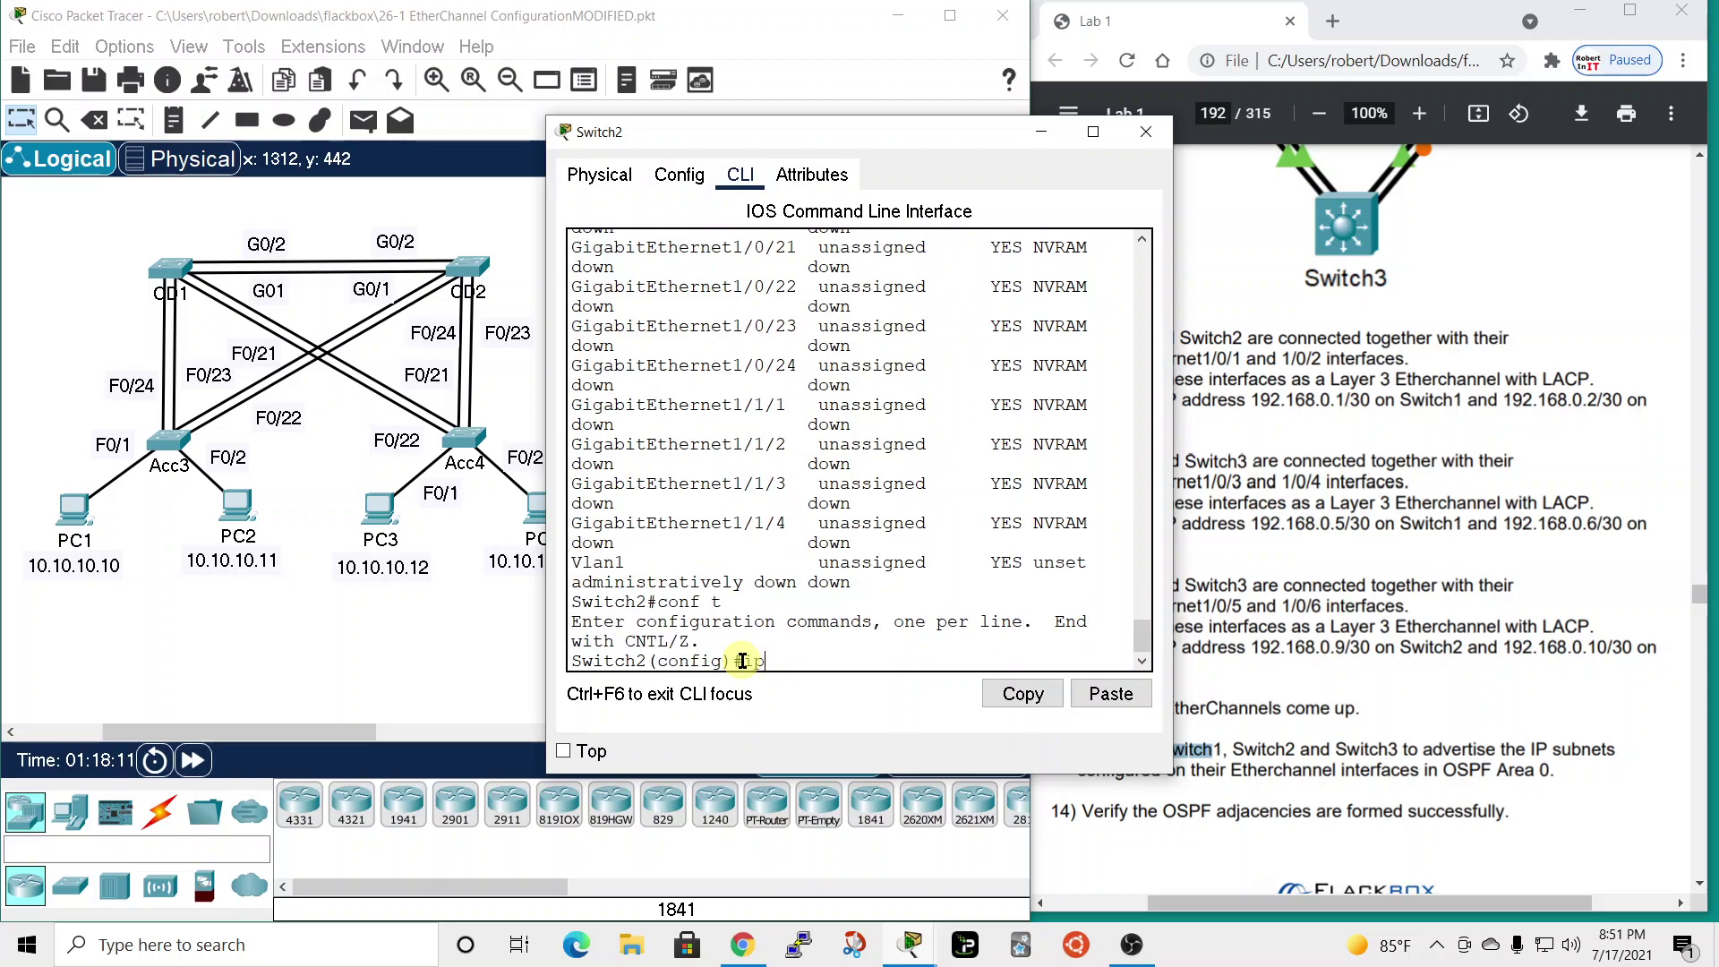
pyautogui.write(' routing')
pyautogui.press('Return')
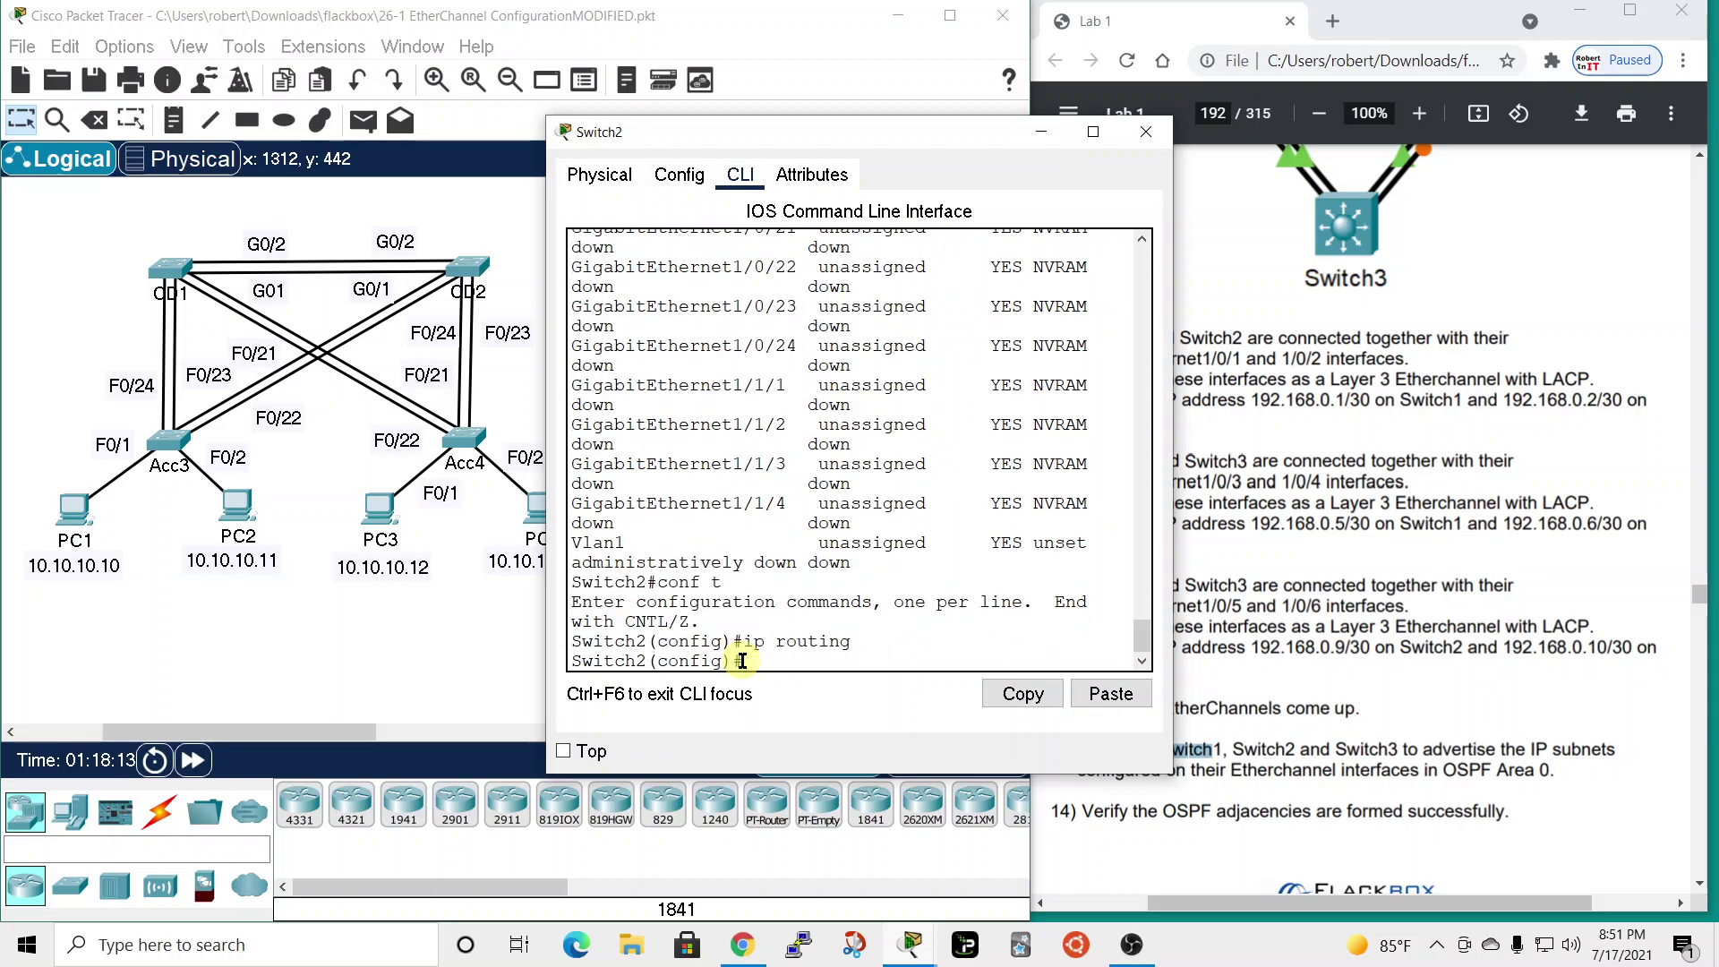
# - Create OSPF process 1 on Switch2, advertise network 192.168.0.0 0.0.0.255 in area 0, and close the switch's window
pyautogui.write('router ospf 1')
pyautogui.press('Return')
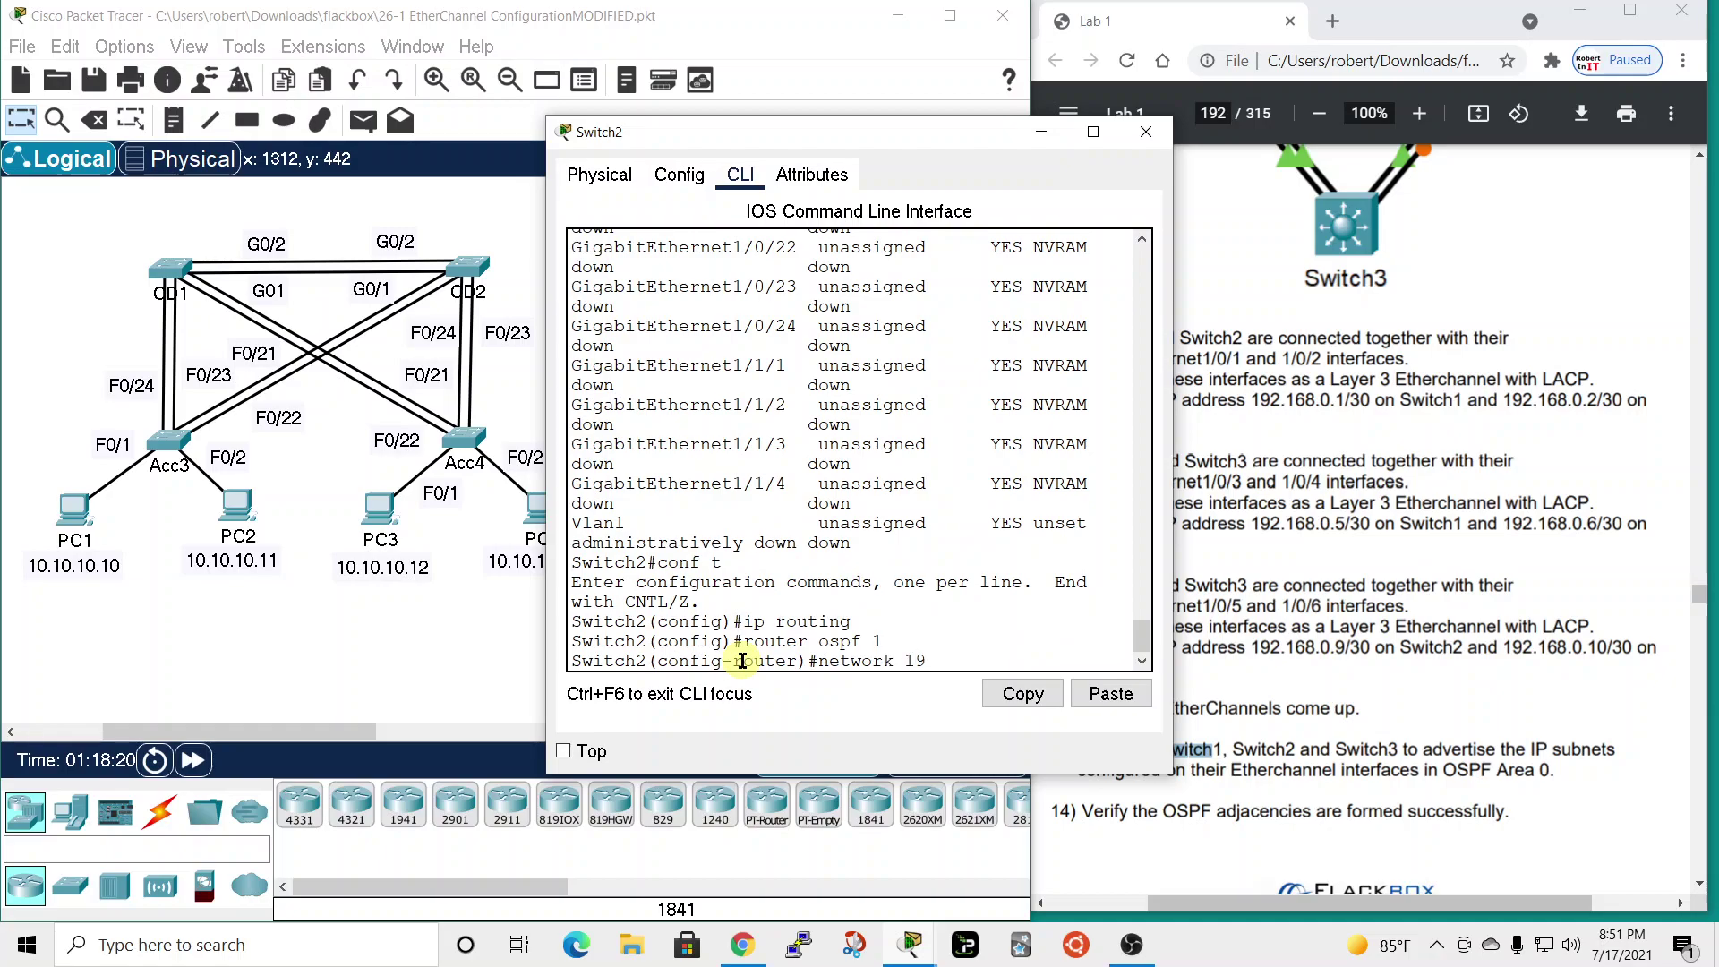
pyautogui.write('network 192.168.0.0 0.0.0.255 area 0')
pyautogui.press('Return')
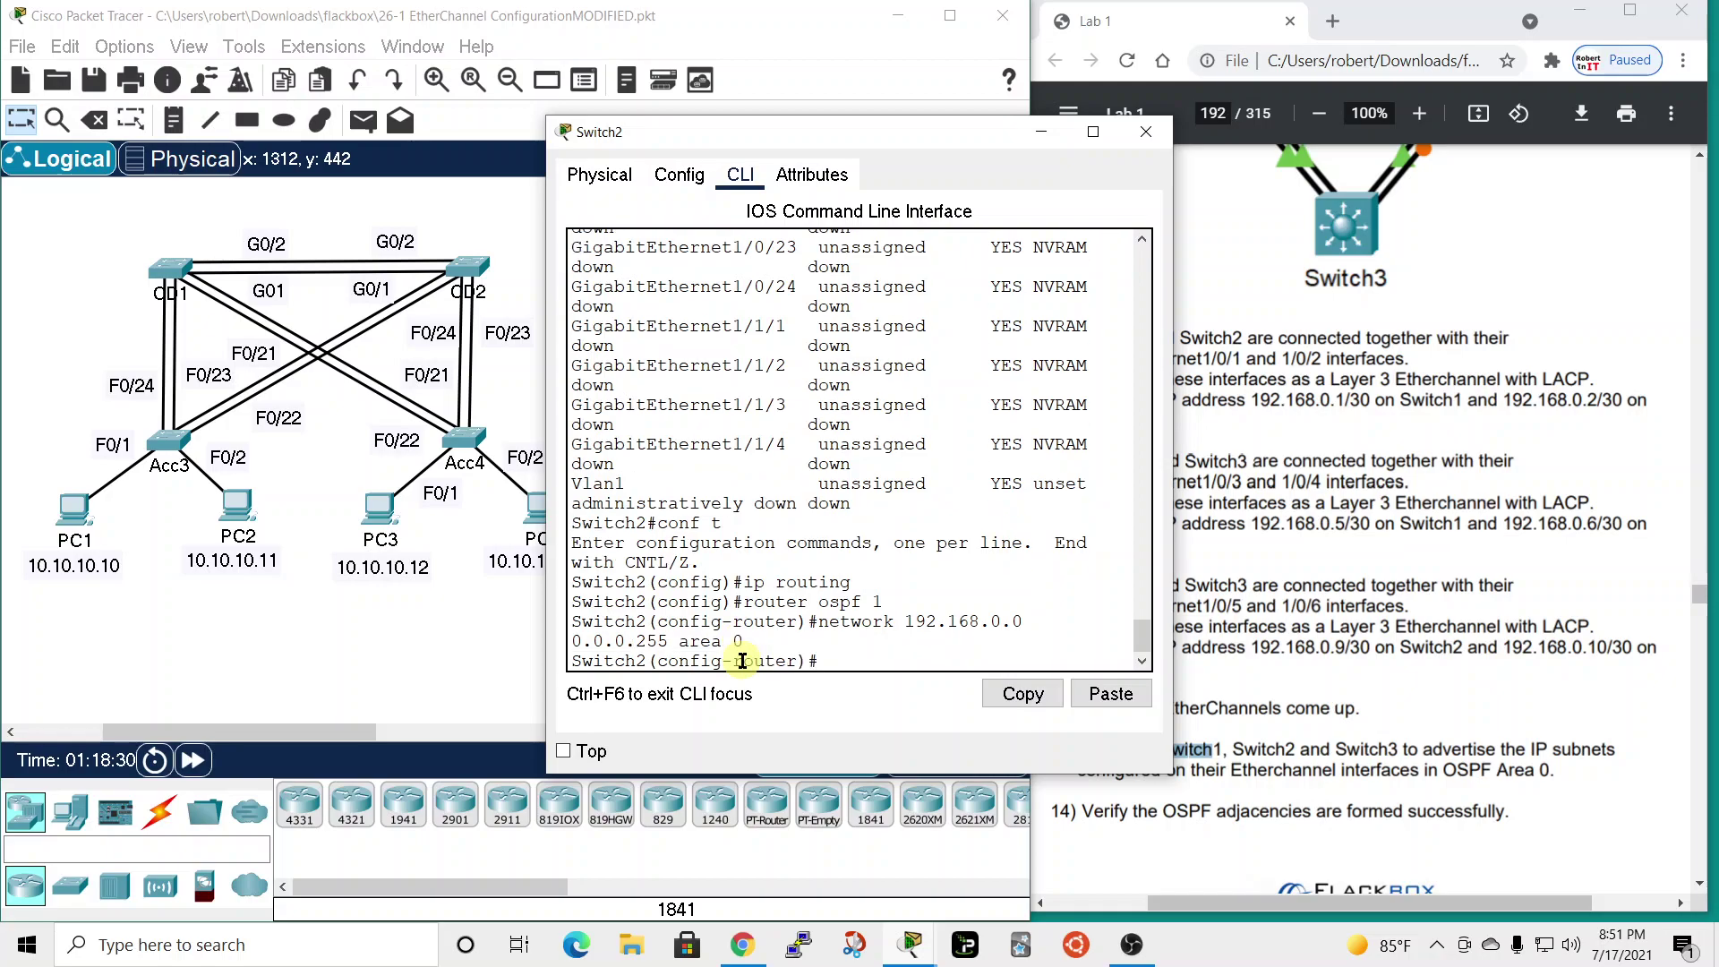
pyautogui.click(1146, 131)
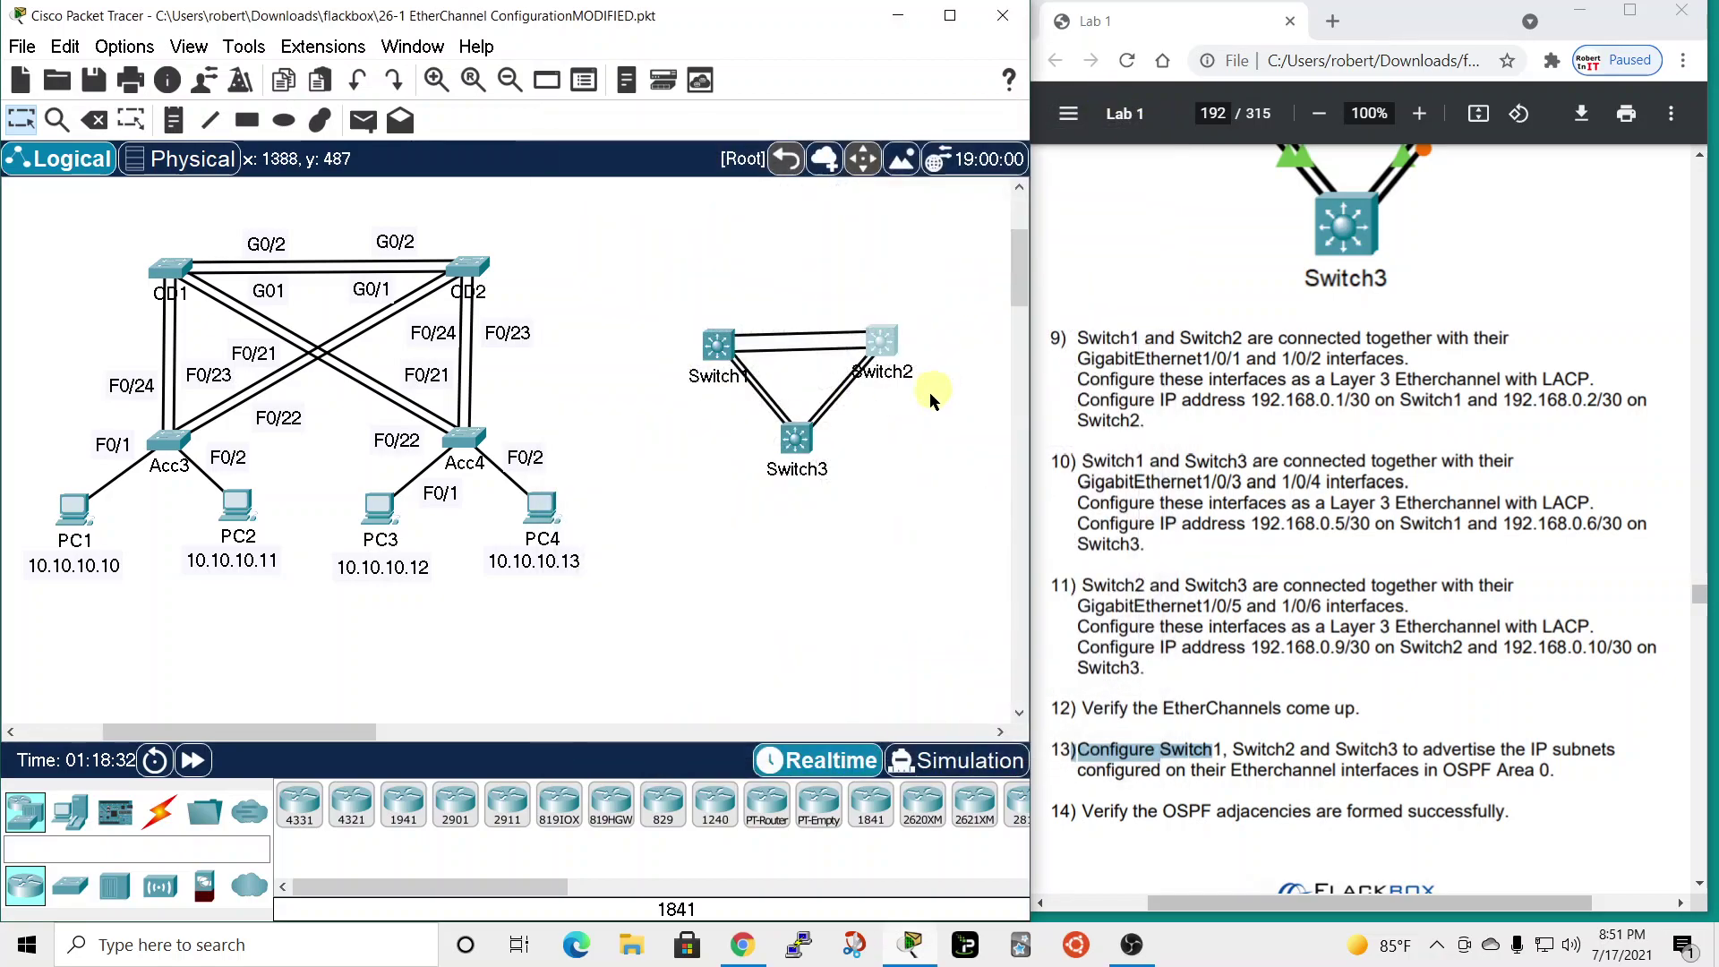
# - Open Switch3's command line clear of the lab guide, enter global configuration mode and enable IP routing
pyautogui.click(771, 435)
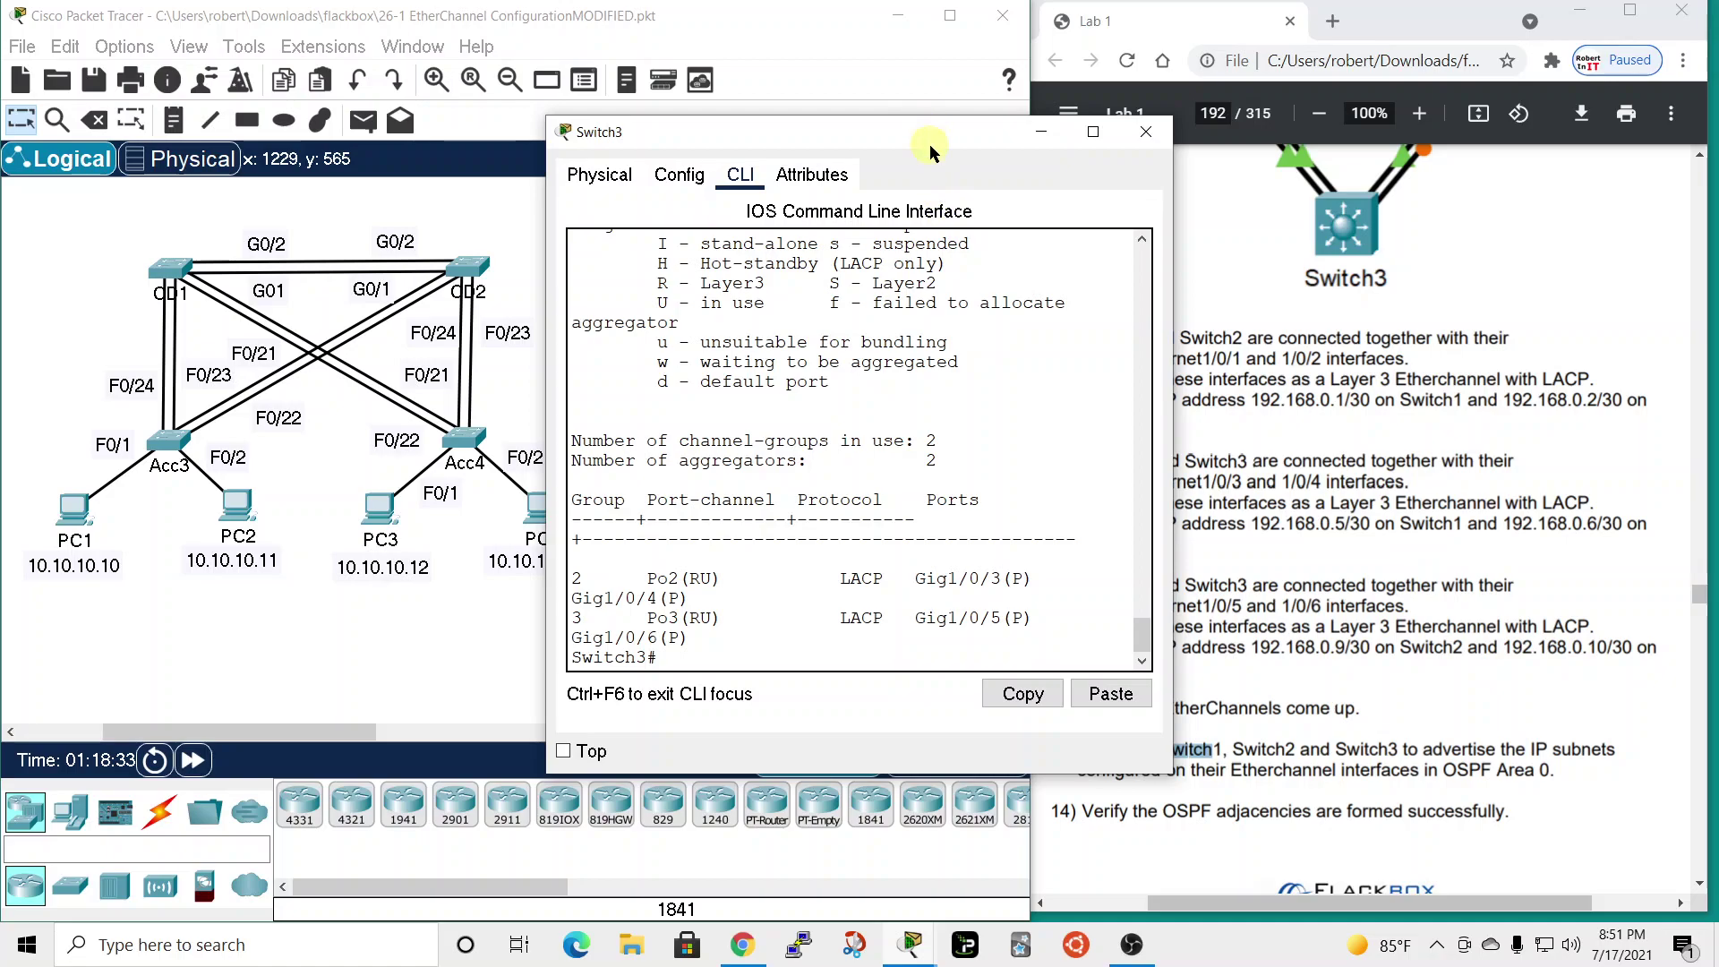
pyautogui.moveTo(936, 124); pyautogui.dragTo(658, 30)
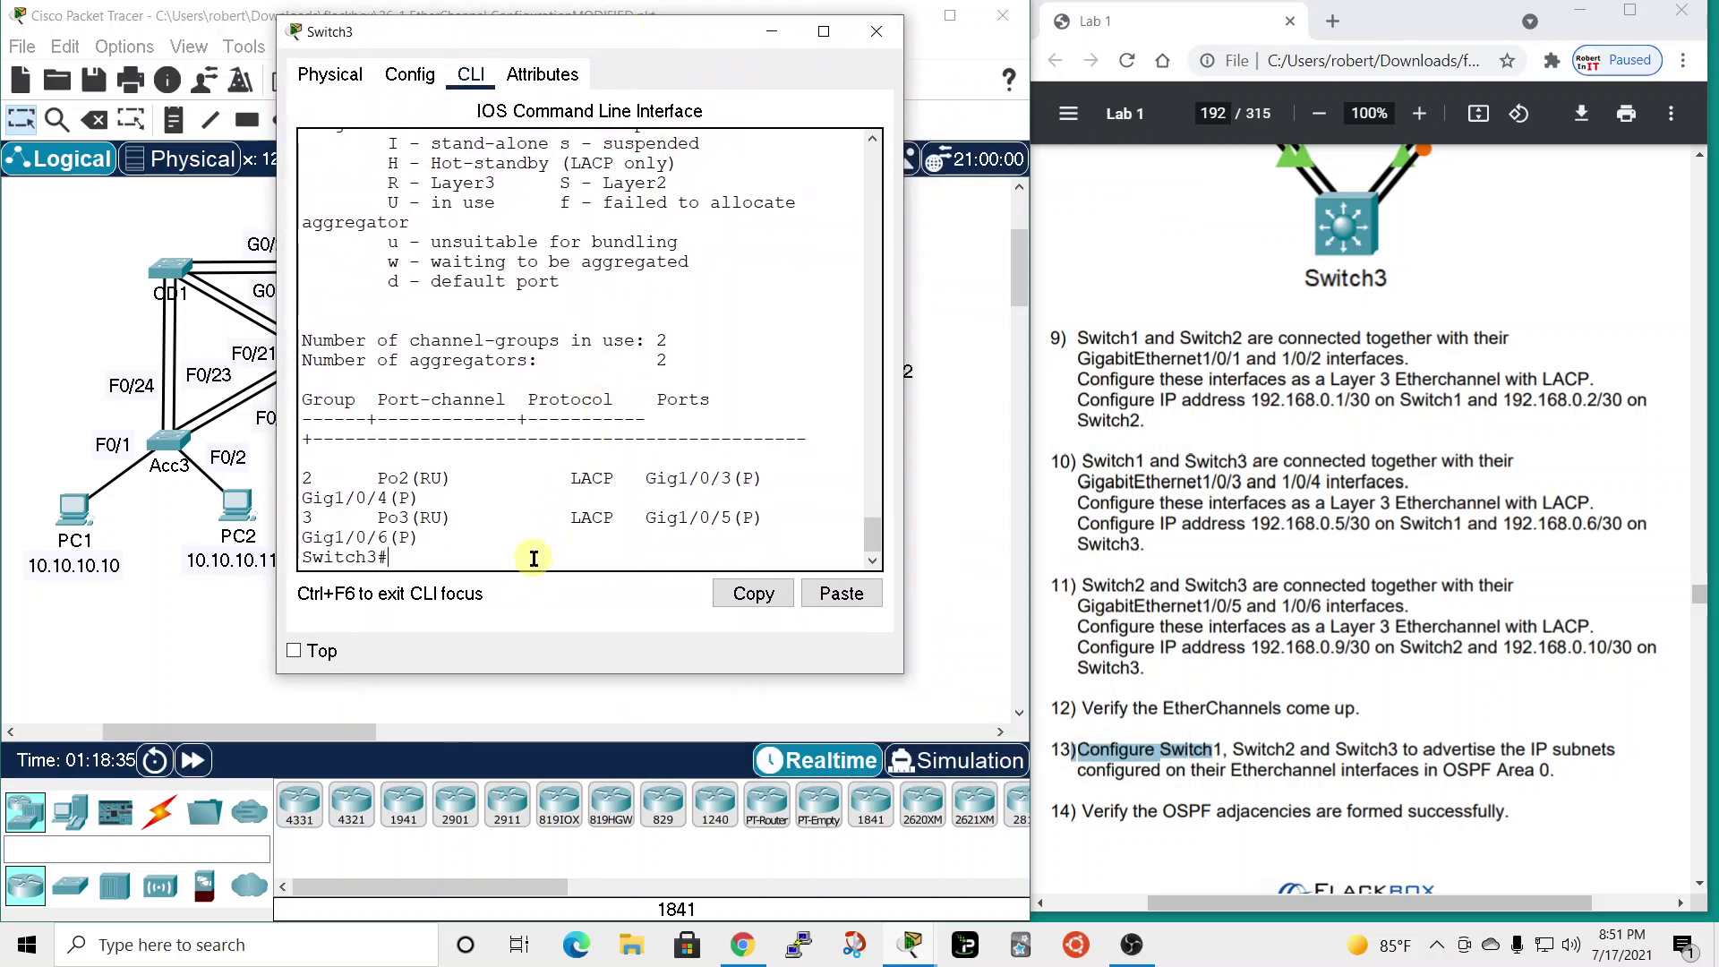
pyautogui.write('conf t')
pyautogui.press('Return')
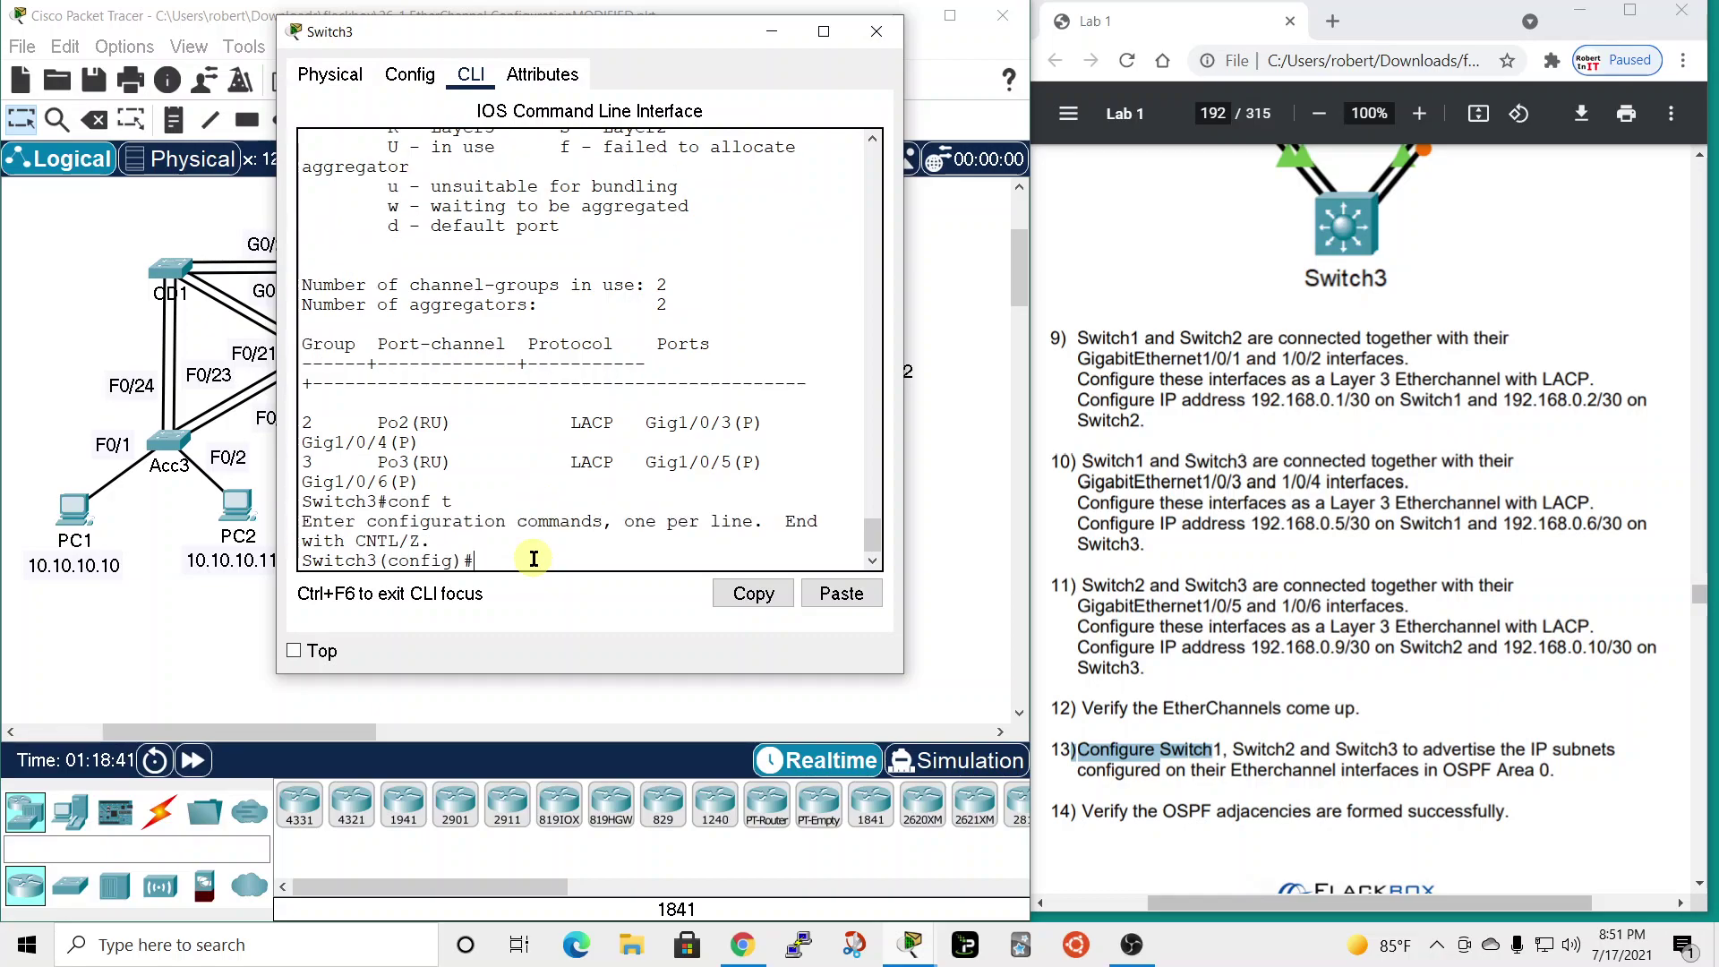
pyautogui.write('ip routing')
pyautogui.press('Return')
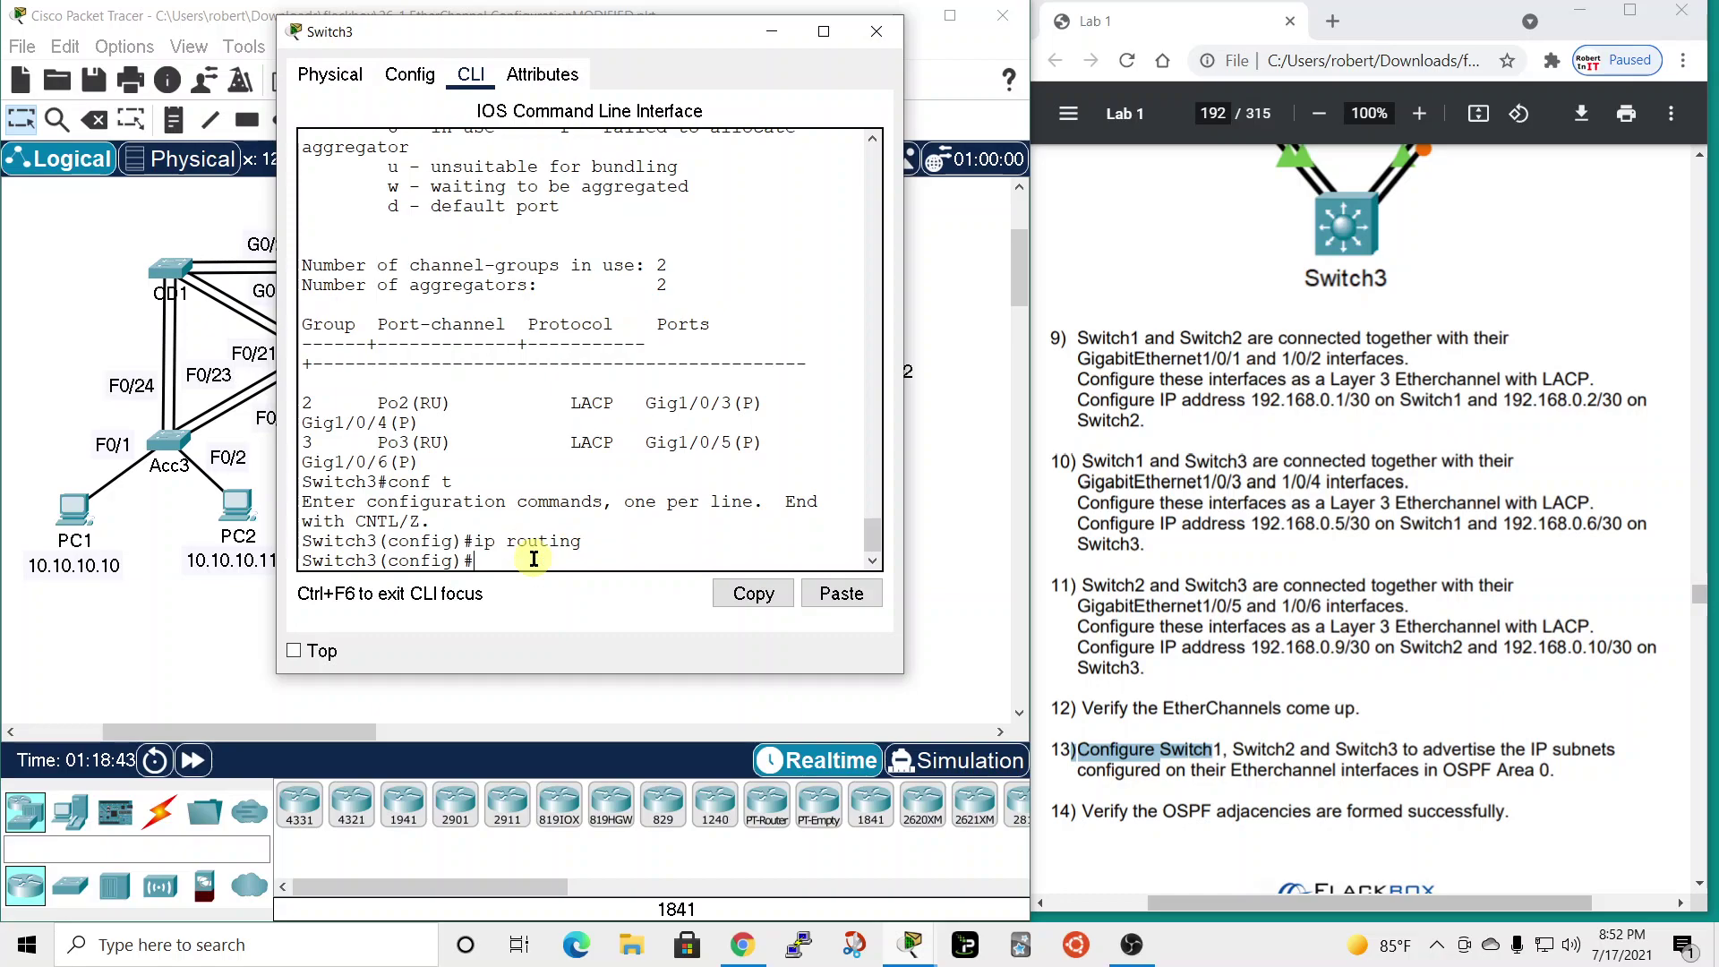
# - Create OSPF process 1 on Switch3, advertise network 192.168.0.0 0.0.0.255 in area 0, and close the switch's window
pyautogui.write('router ospf')
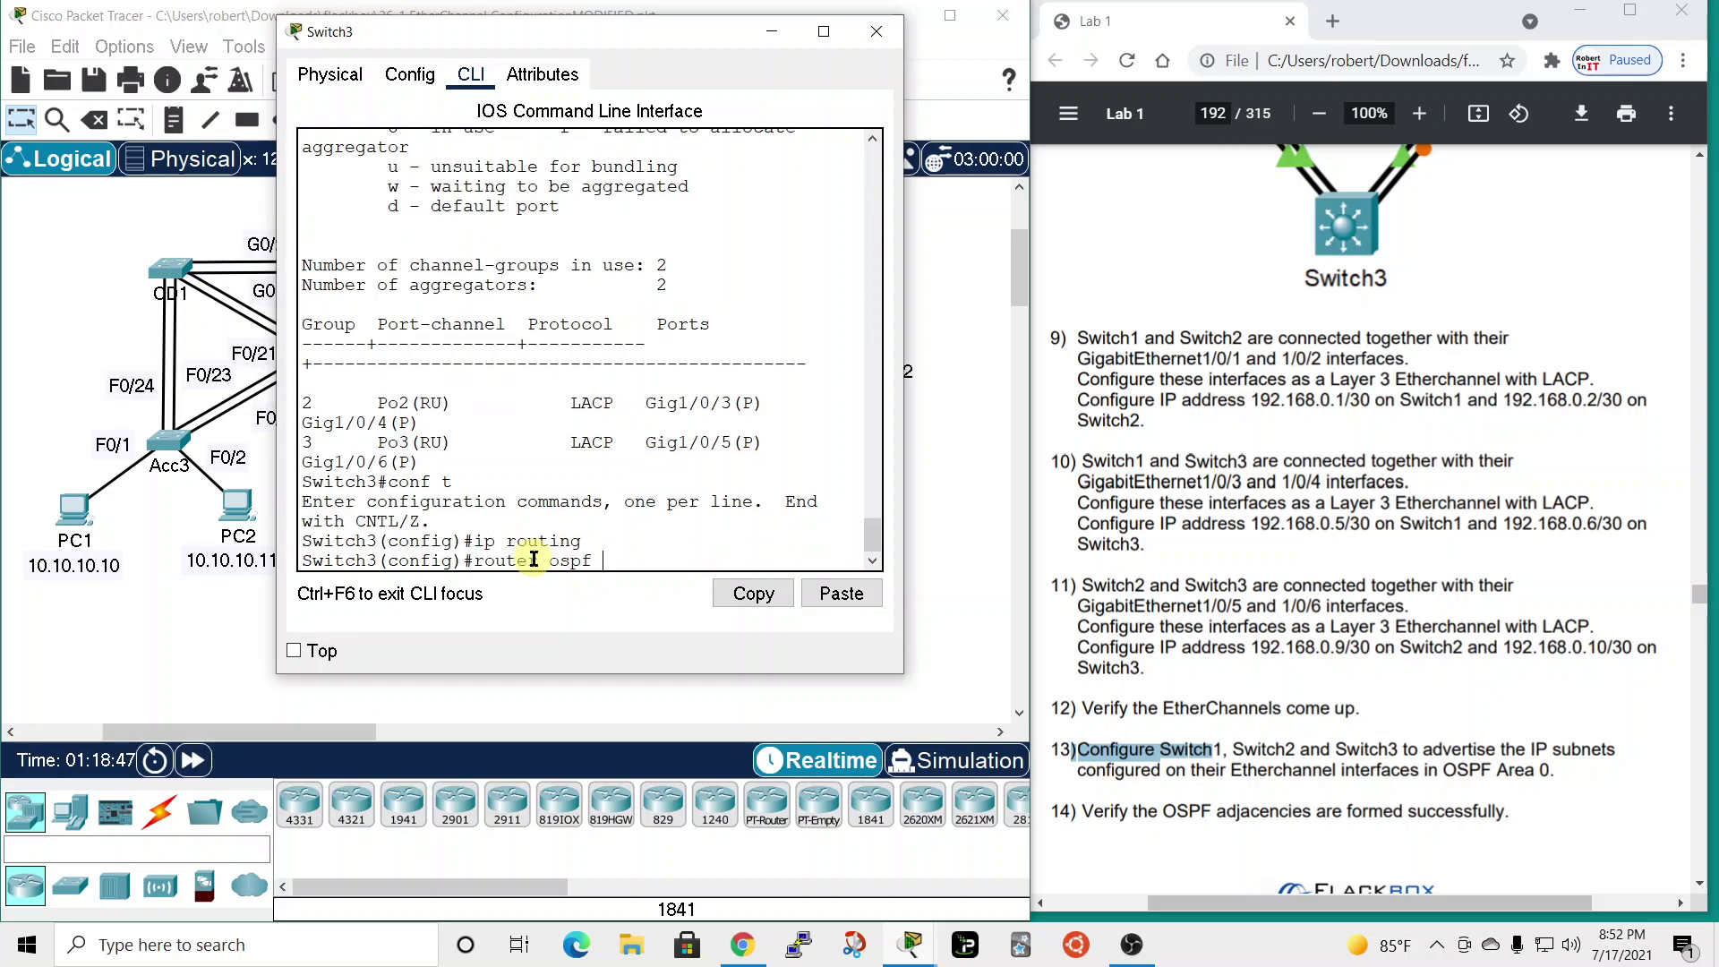
pyautogui.write(' 1')
pyautogui.press('Return')
pyautogui.write('nw')
pyautogui.press('BackSpace')
pyautogui.write('etwork 192.168.0.0 0.0.0.')
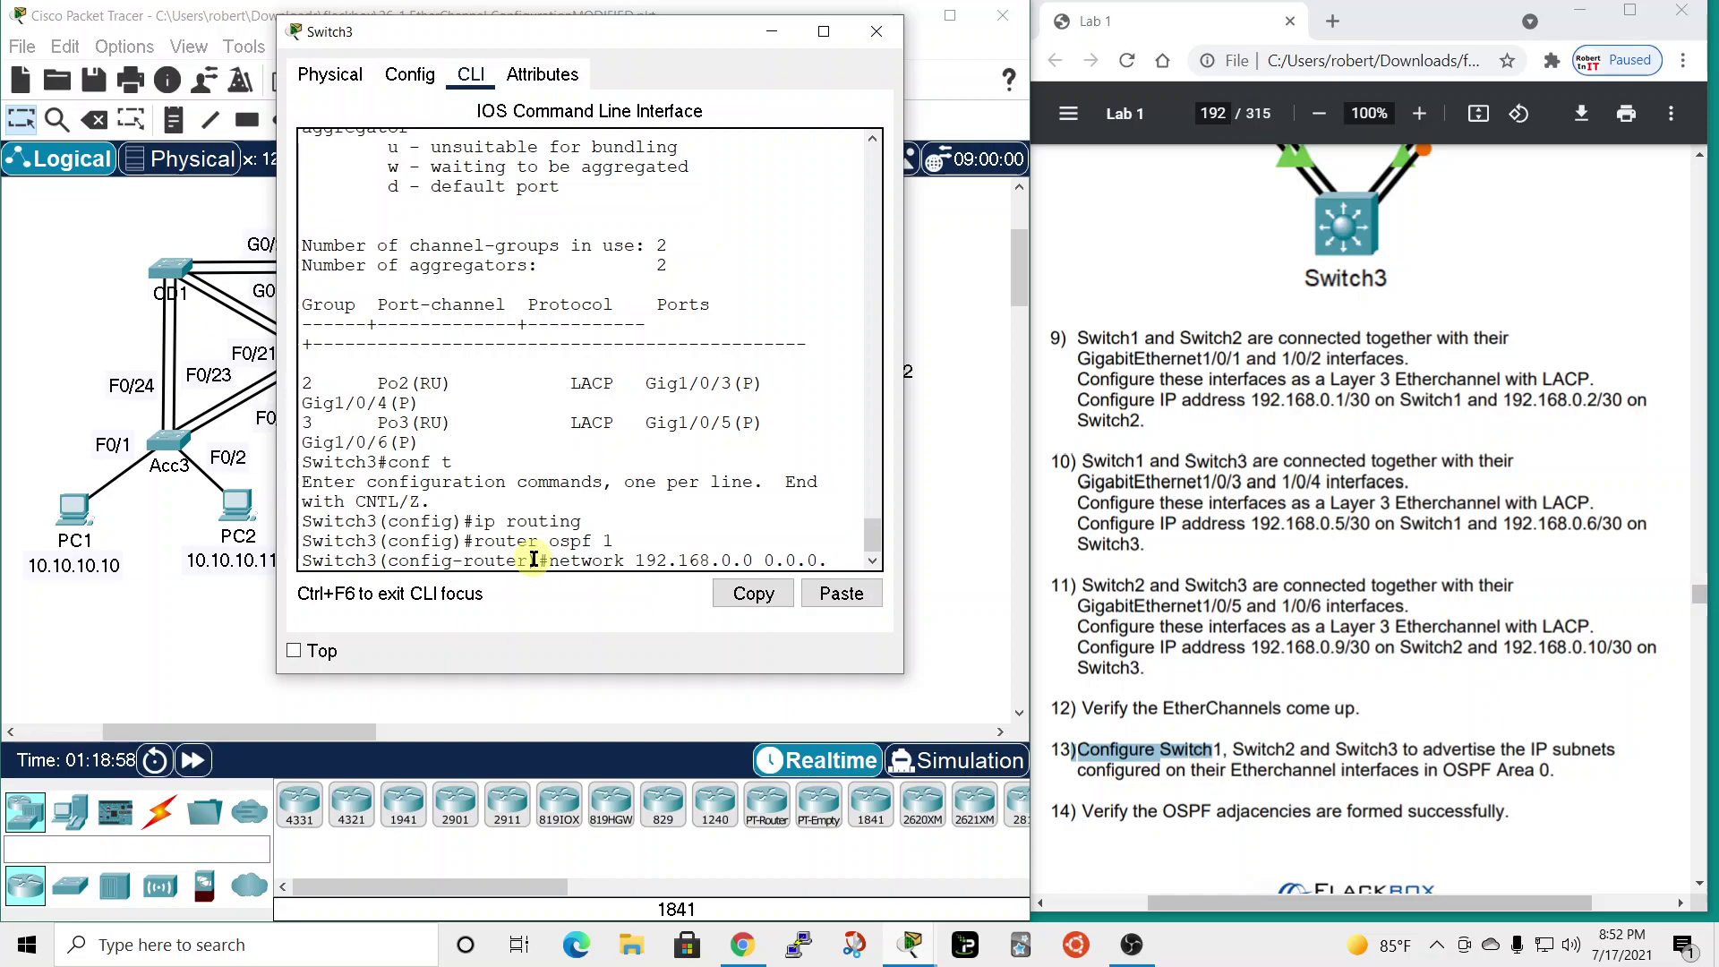
pyautogui.write('55 area 0')
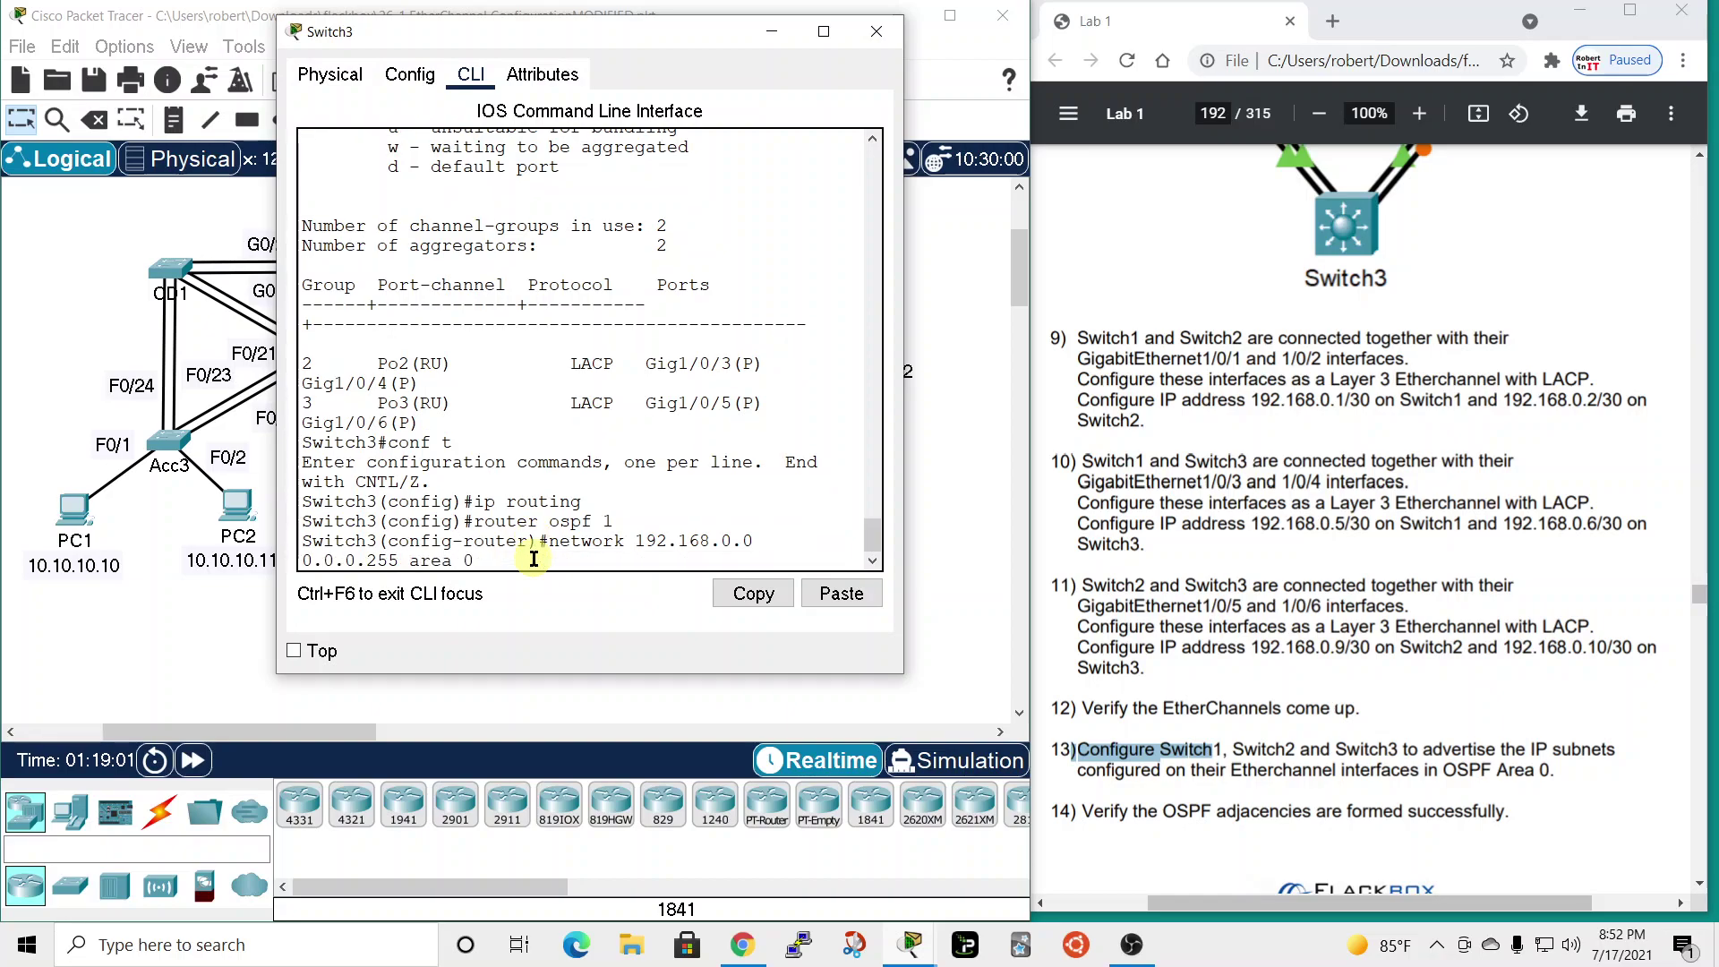
pyautogui.press('Return')
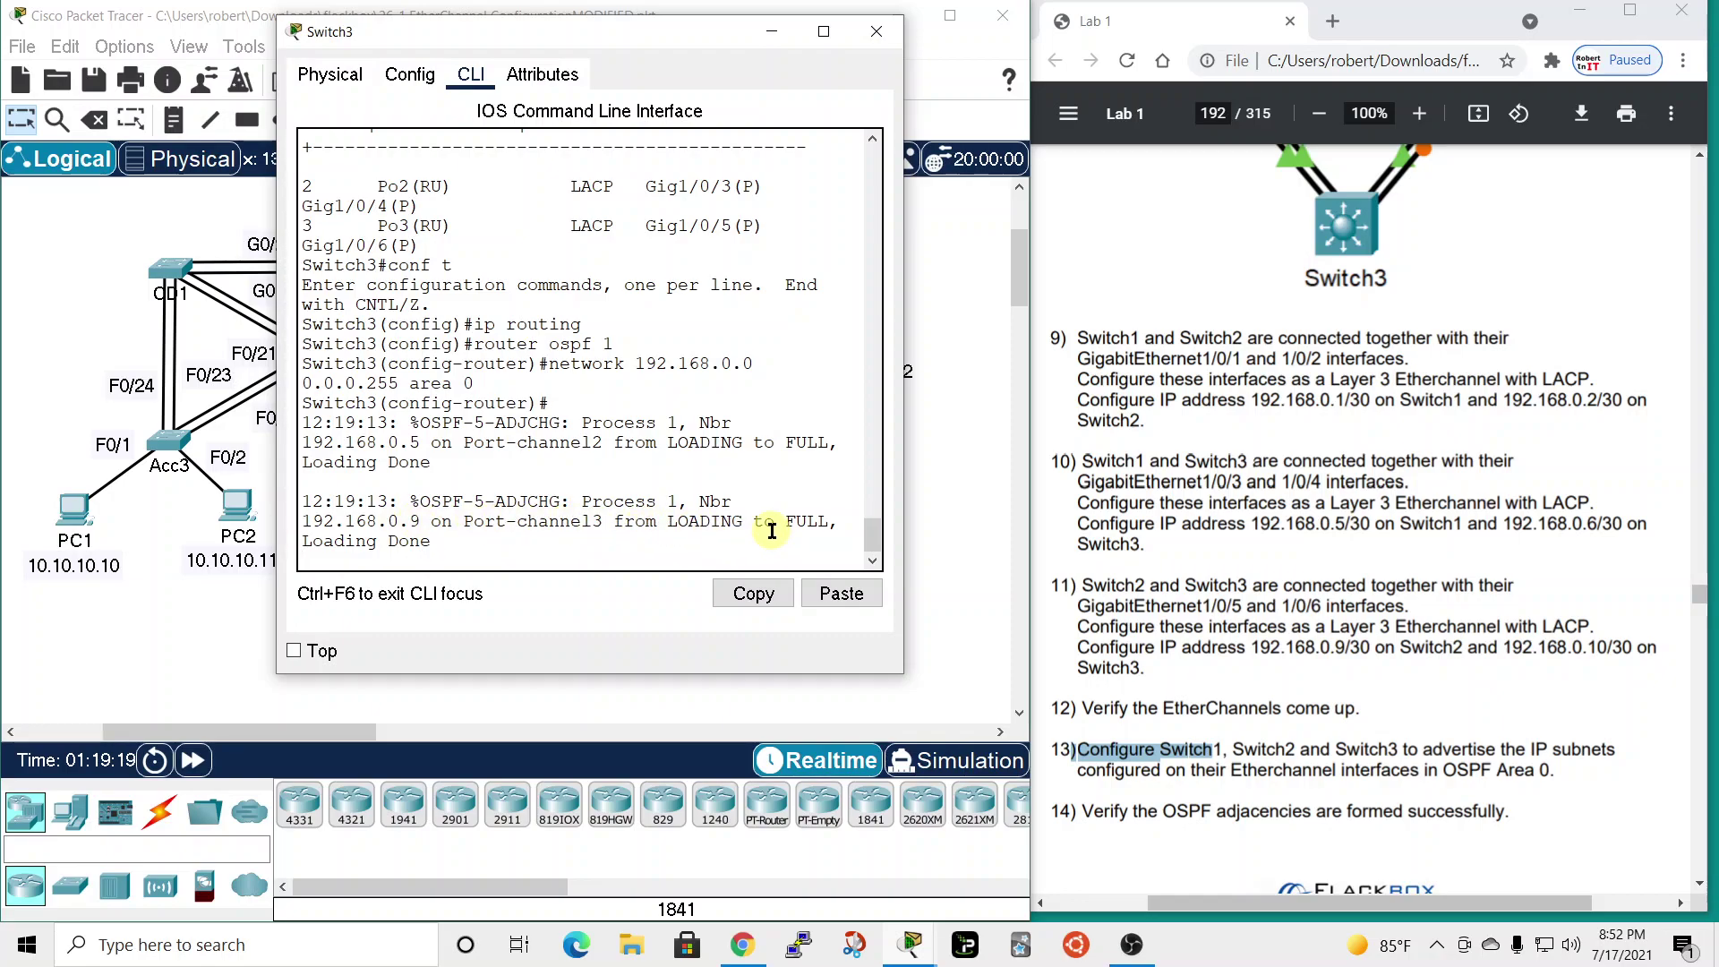
pyautogui.click(877, 34)
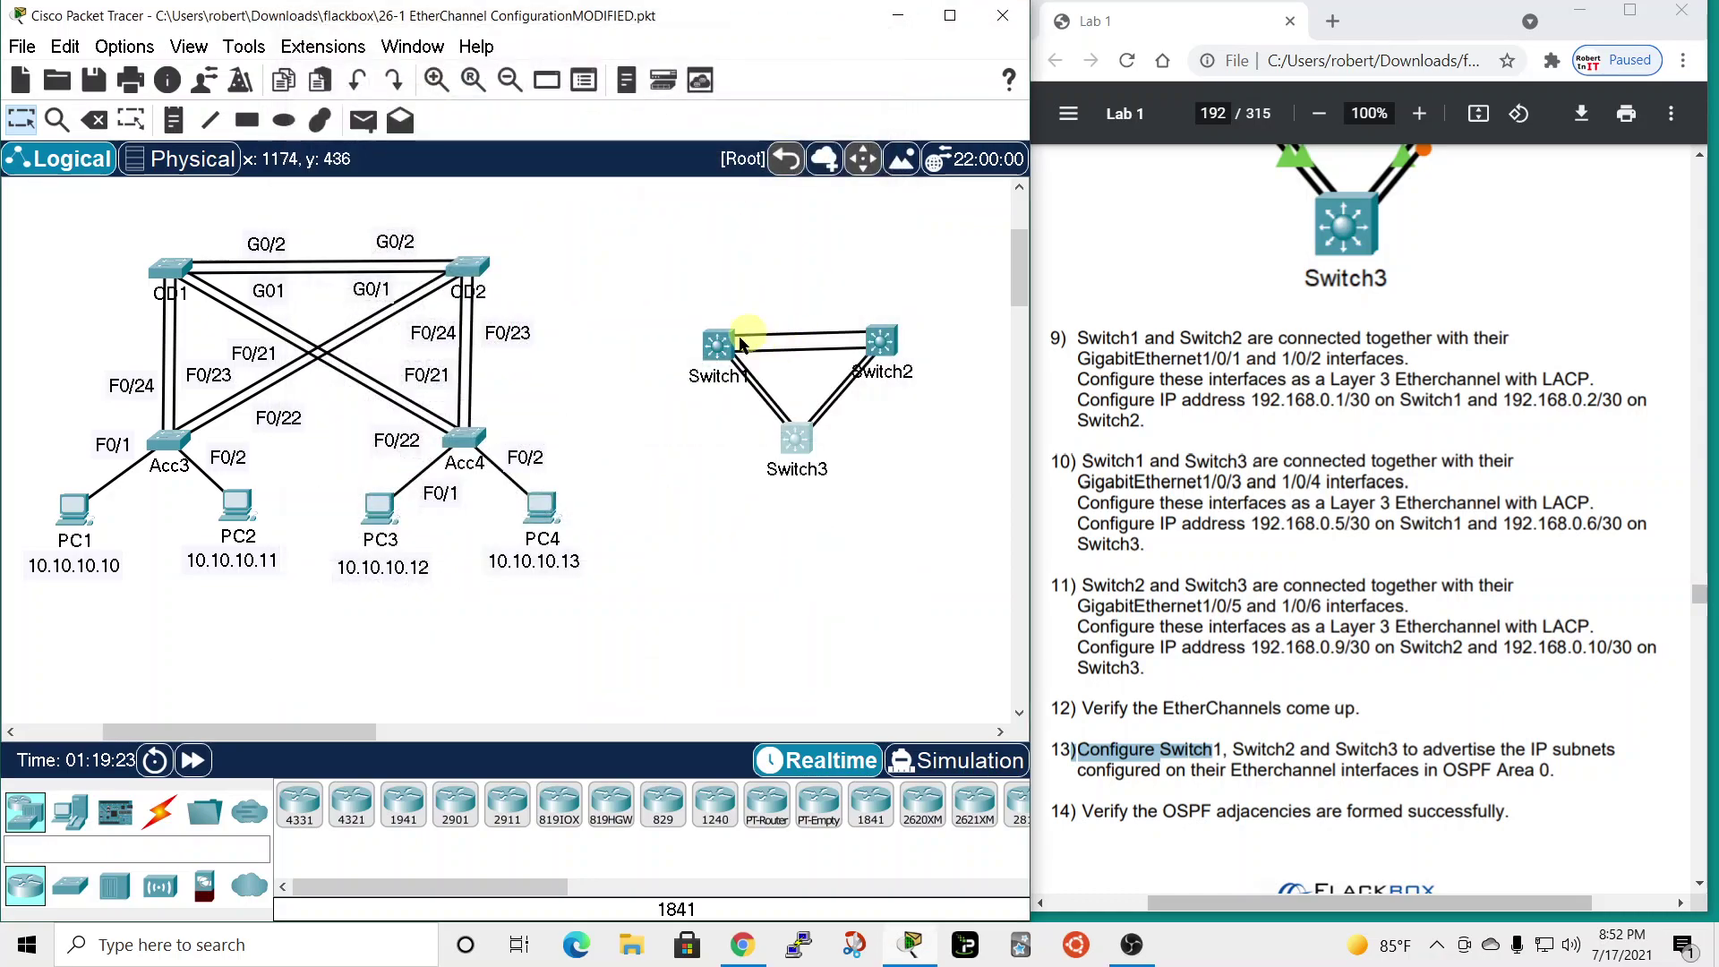
# - Reopen Switch1's command line and return from OSPF router configuration to privileged EXEC mode
pyautogui.click(725, 344)
pyautogui.moveTo(917, 143); pyautogui.dragTo(880, 88)
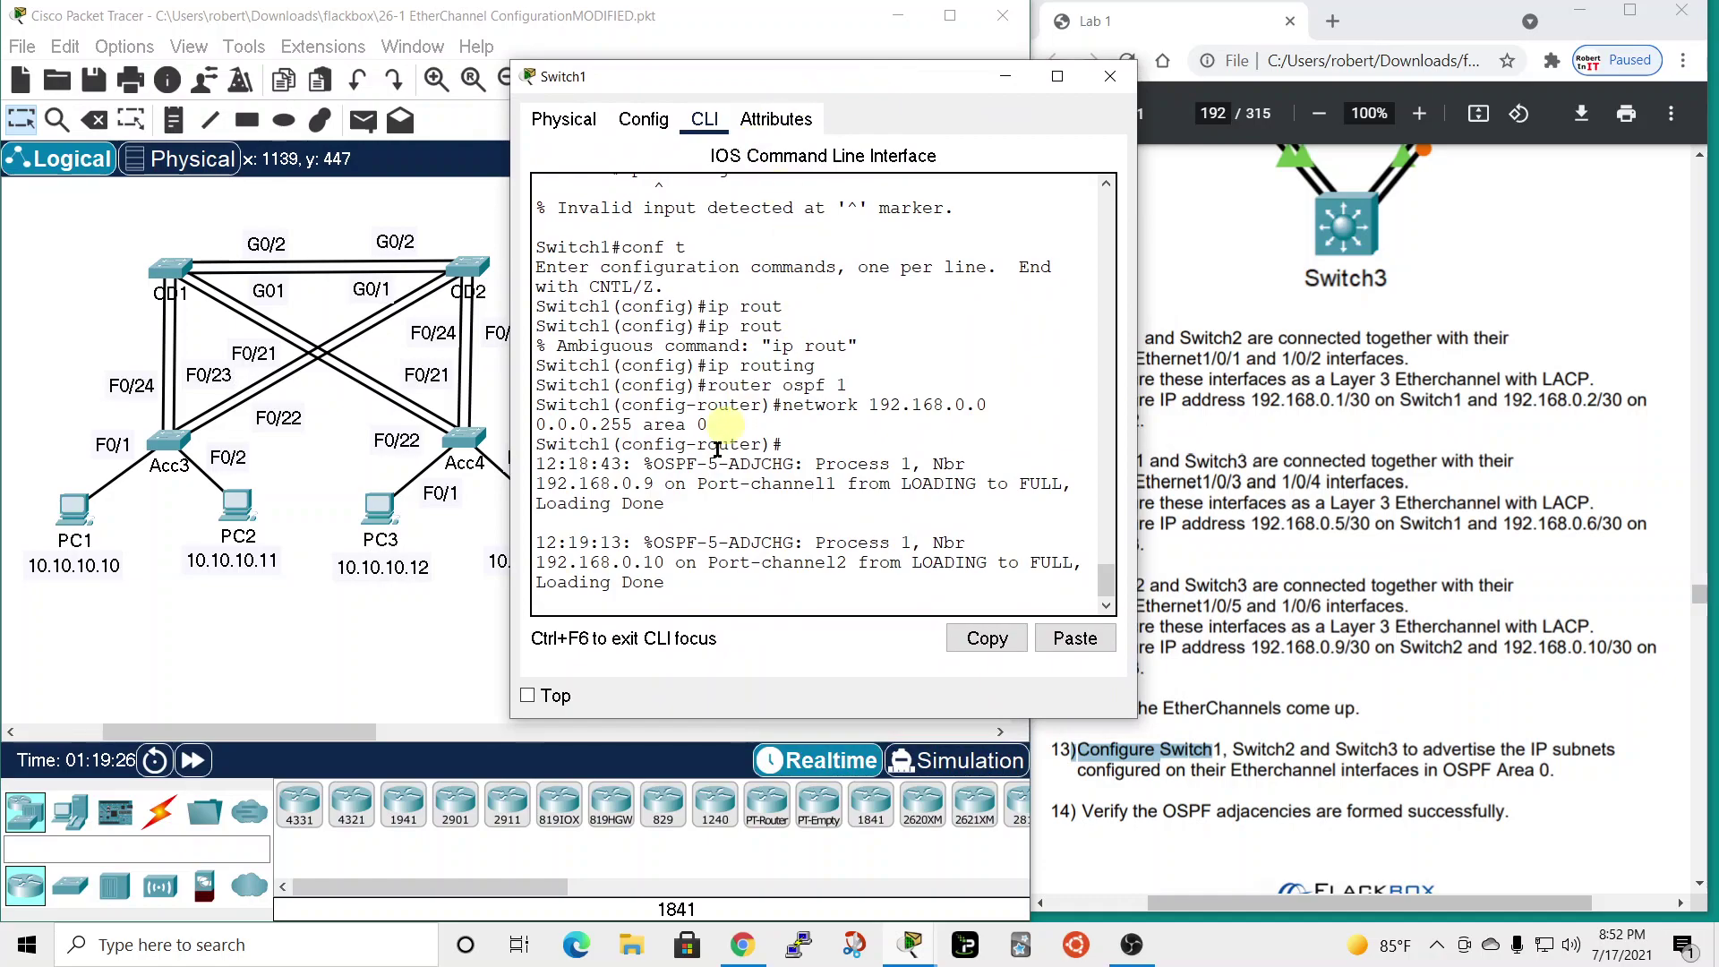
pyautogui.press('Return')
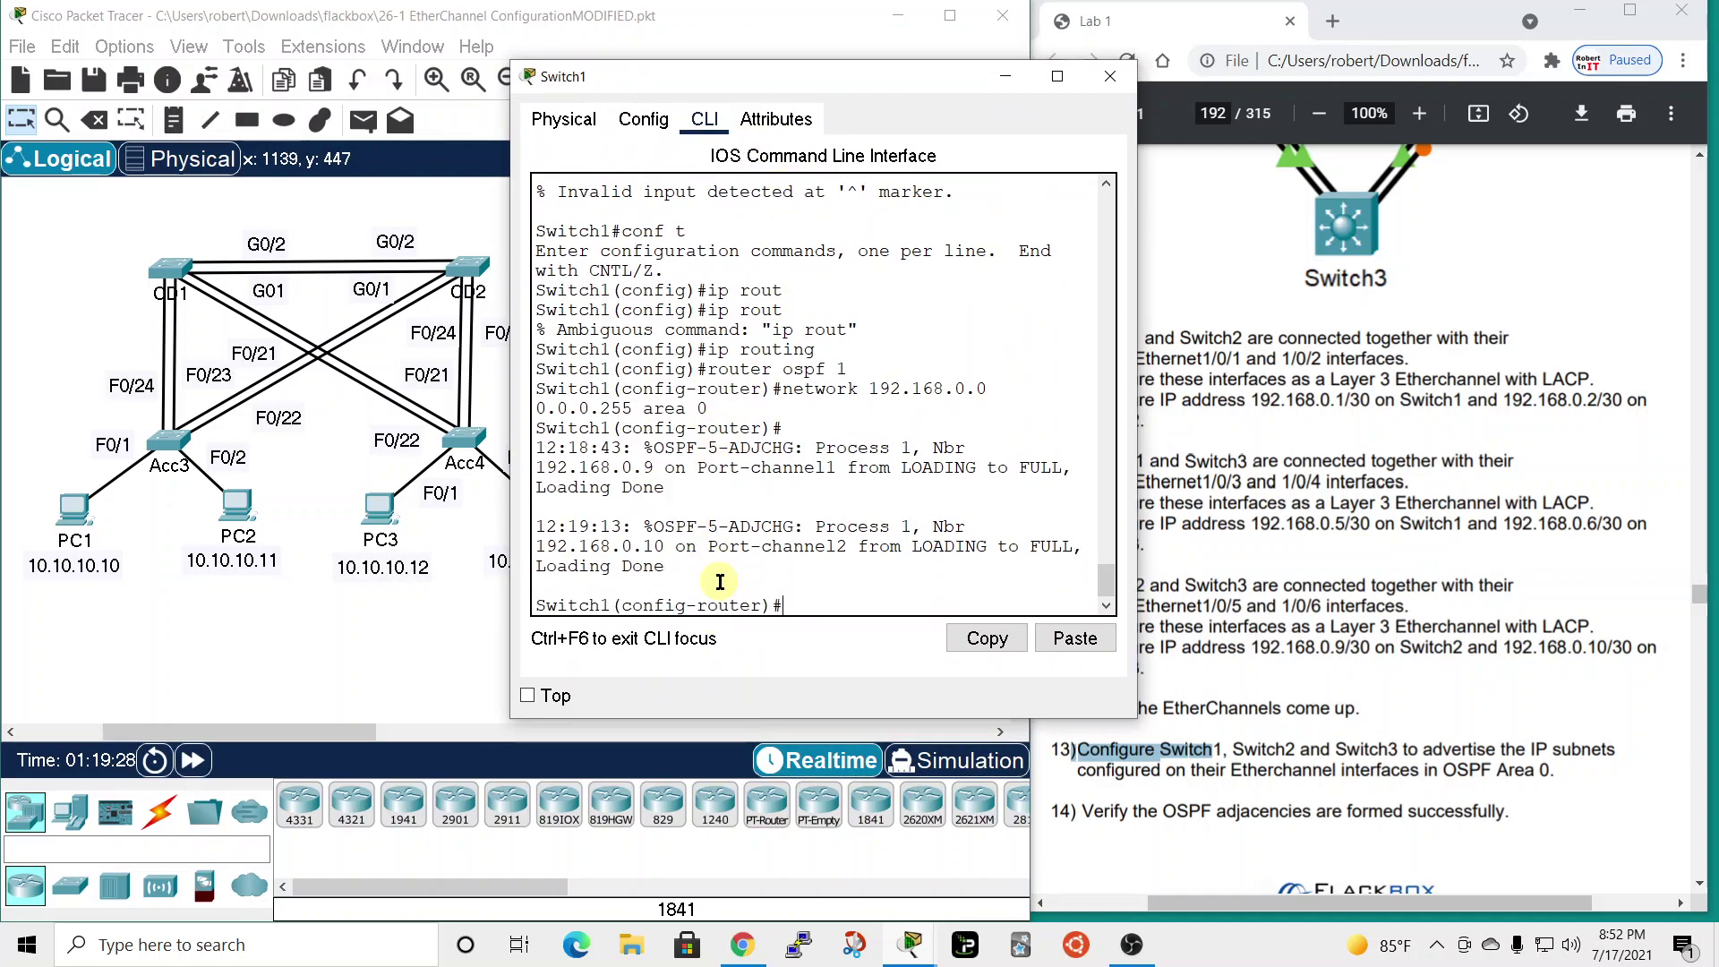
pyautogui.write('end')
pyautogui.press('Return')
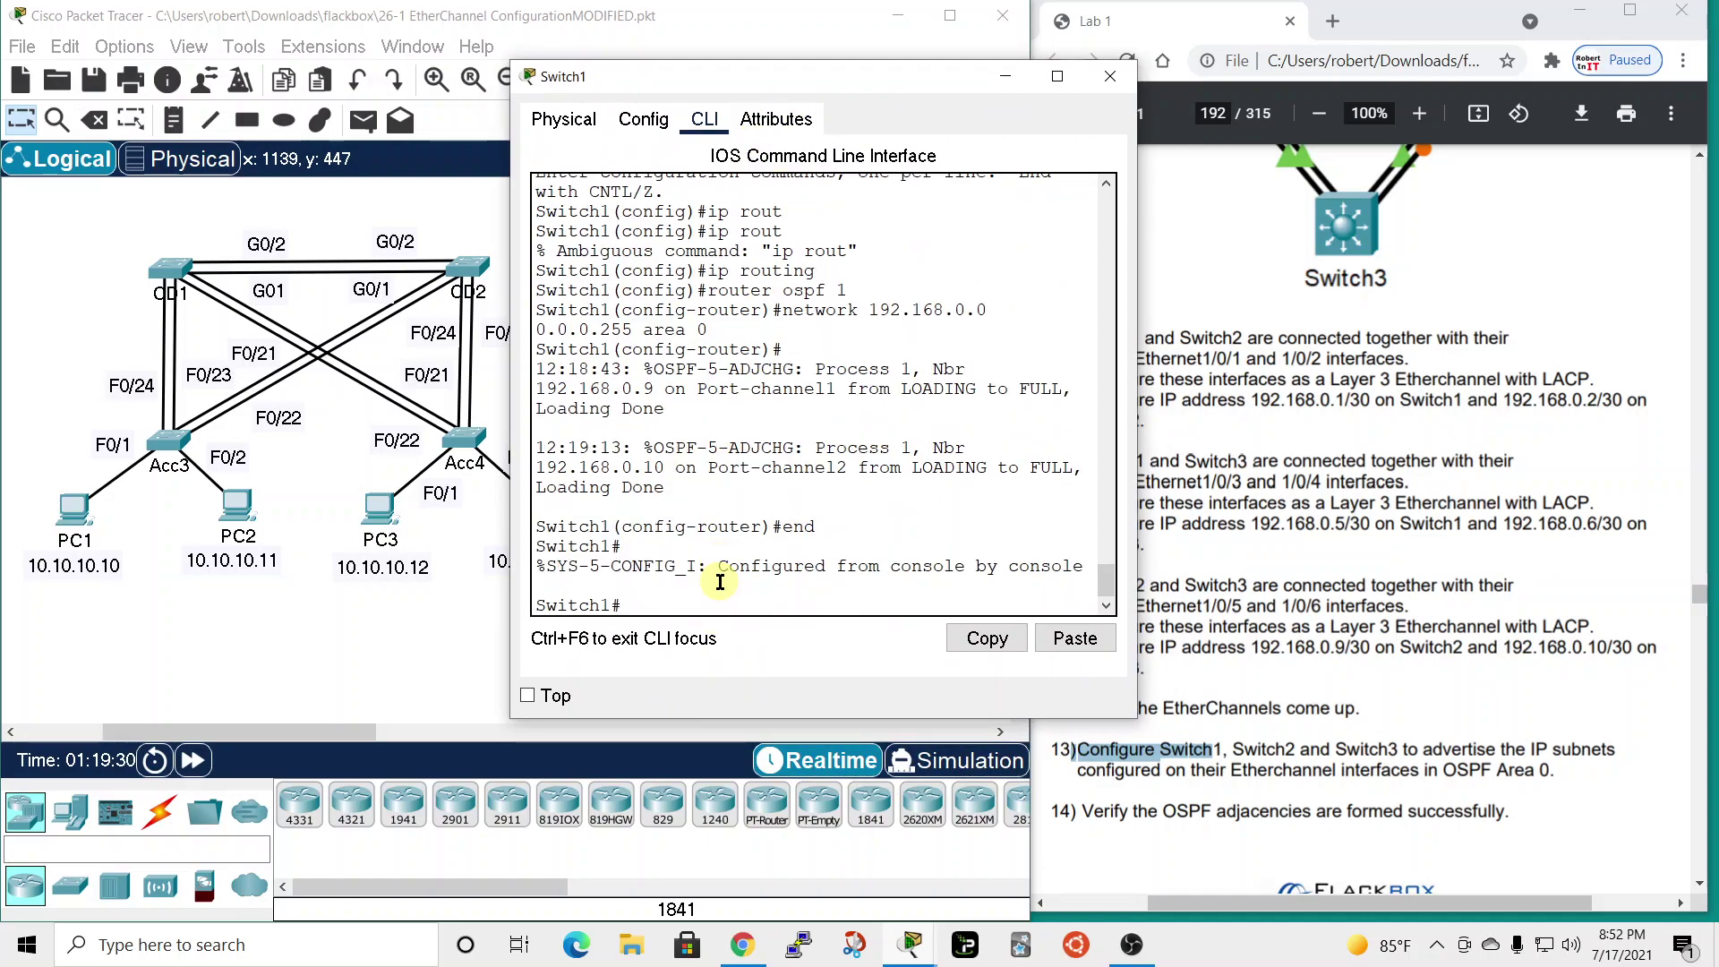
# - Run sh ip ospf neighbor on Switch1 to check its OSPF adjacencies
pyautogui.write('sh ip so')
pyautogui.press('Tab')
pyautogui.write('os')
pyautogui.press('Tab')
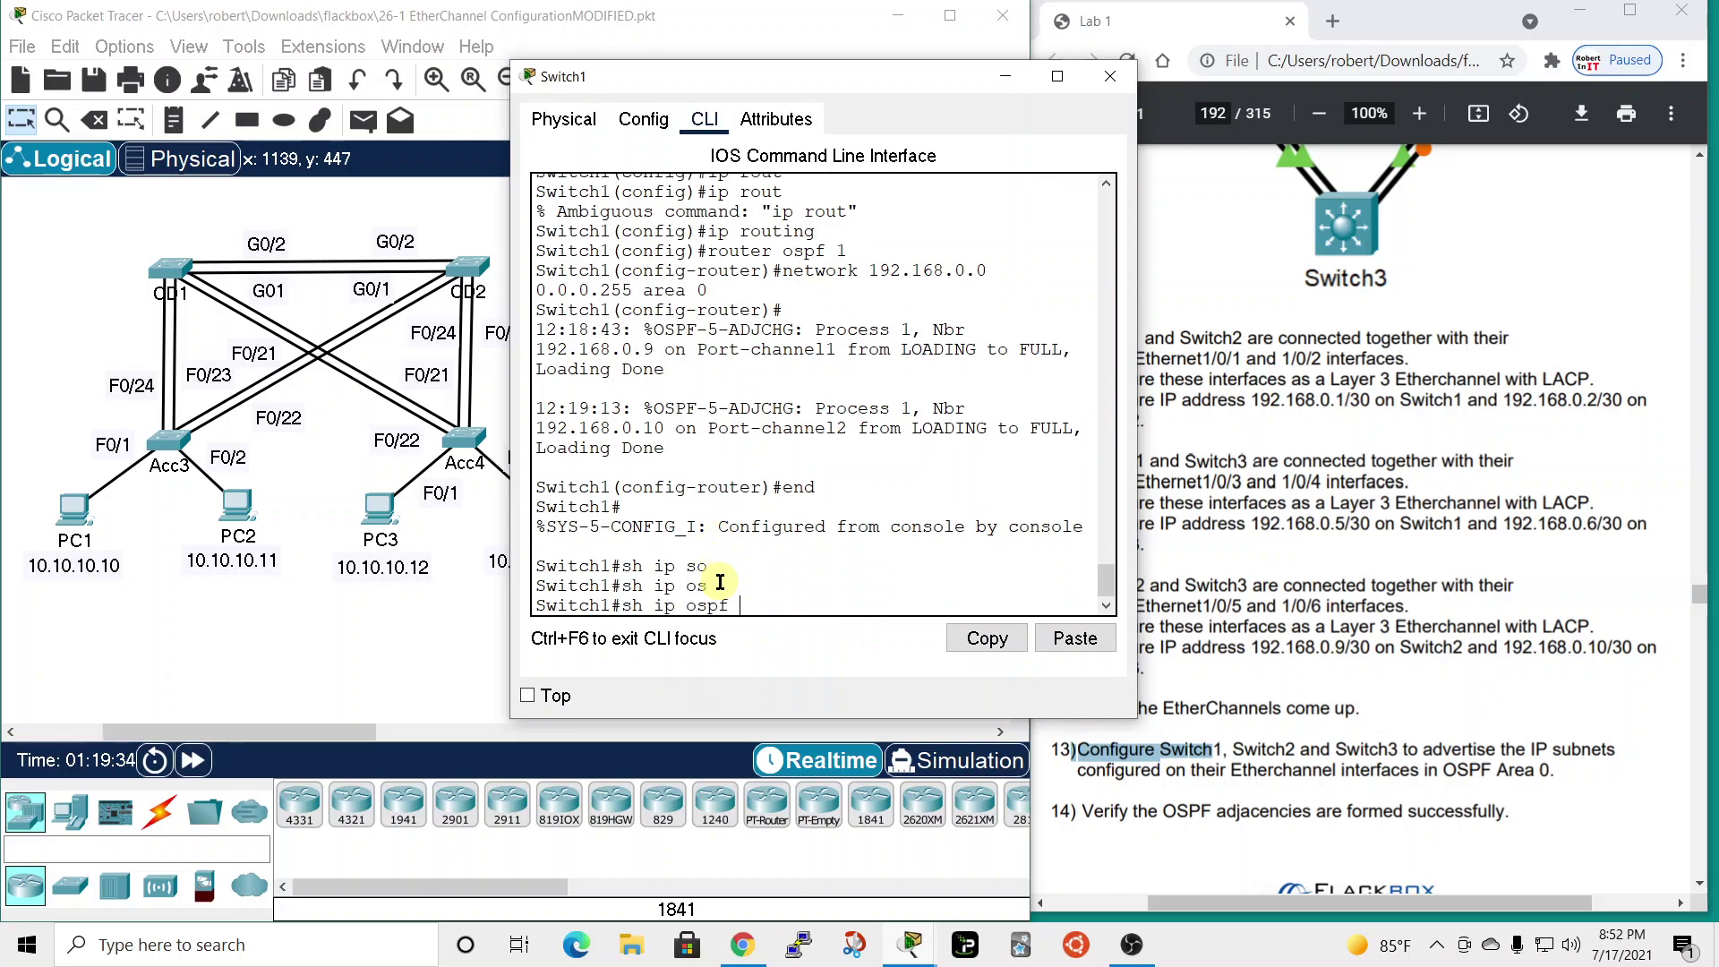
pyautogui.write('ne')
pyautogui.press('Tab')
pyautogui.press('Return')
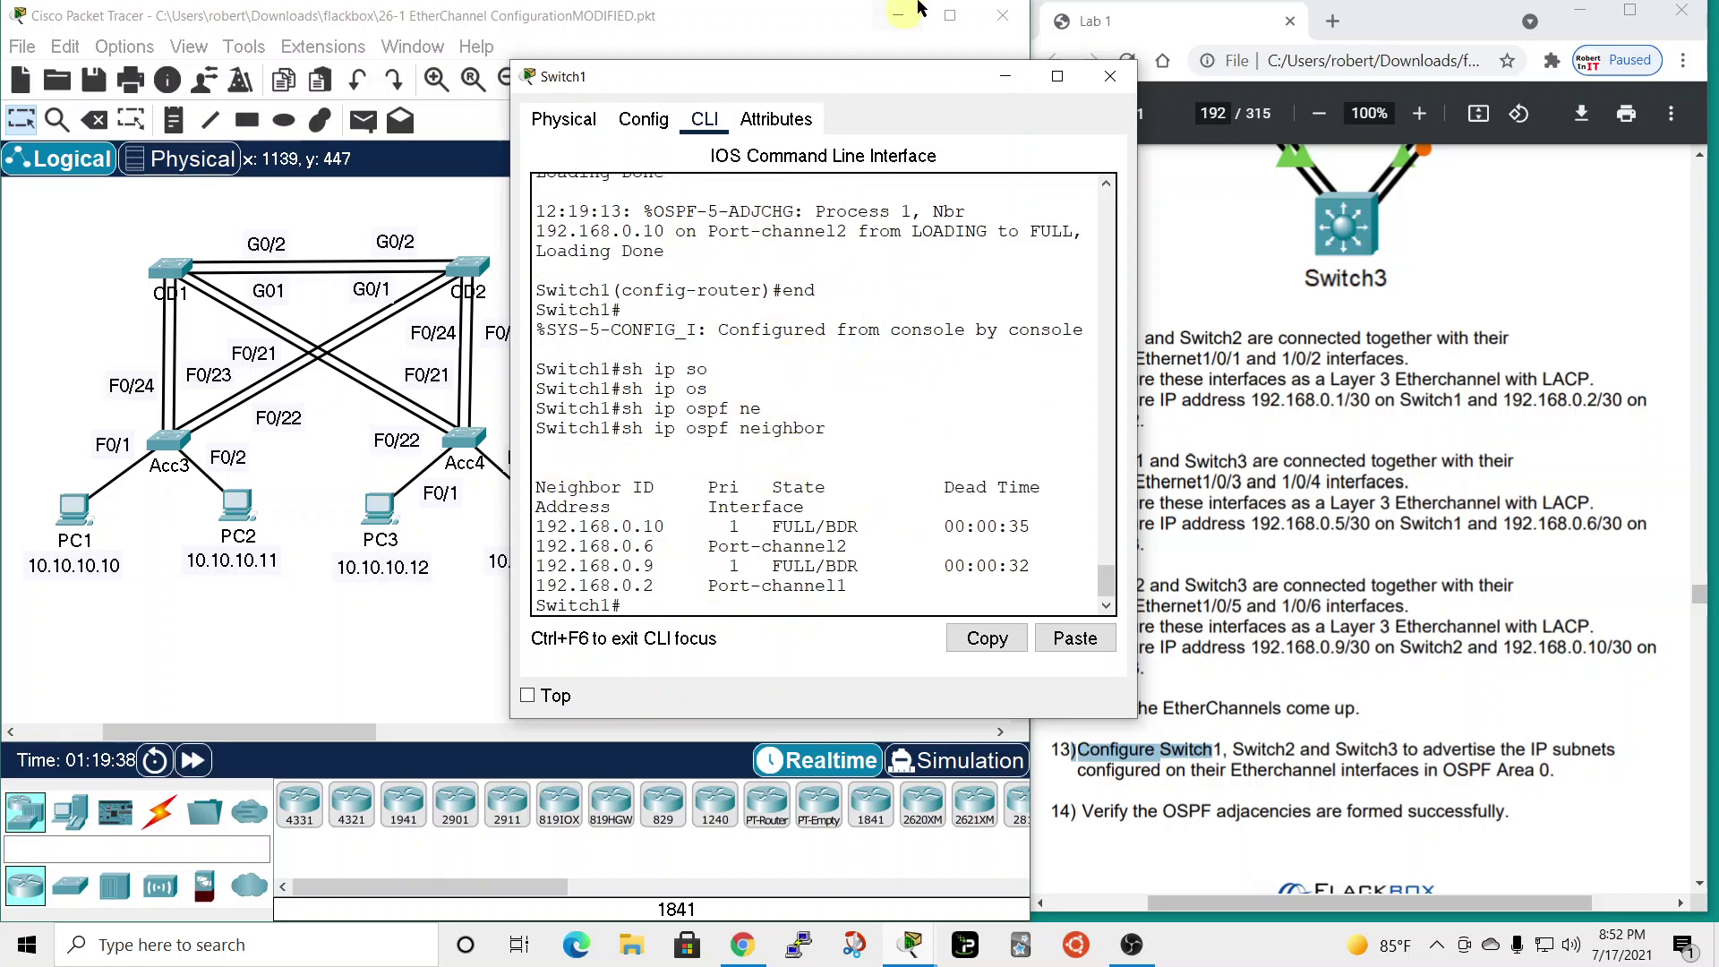
# - Widen Switch1's window so each OSPF neighbor entry fits on one line, review the table and close the window
pyautogui.moveTo(902, 84); pyautogui.dragTo(1198, 0)
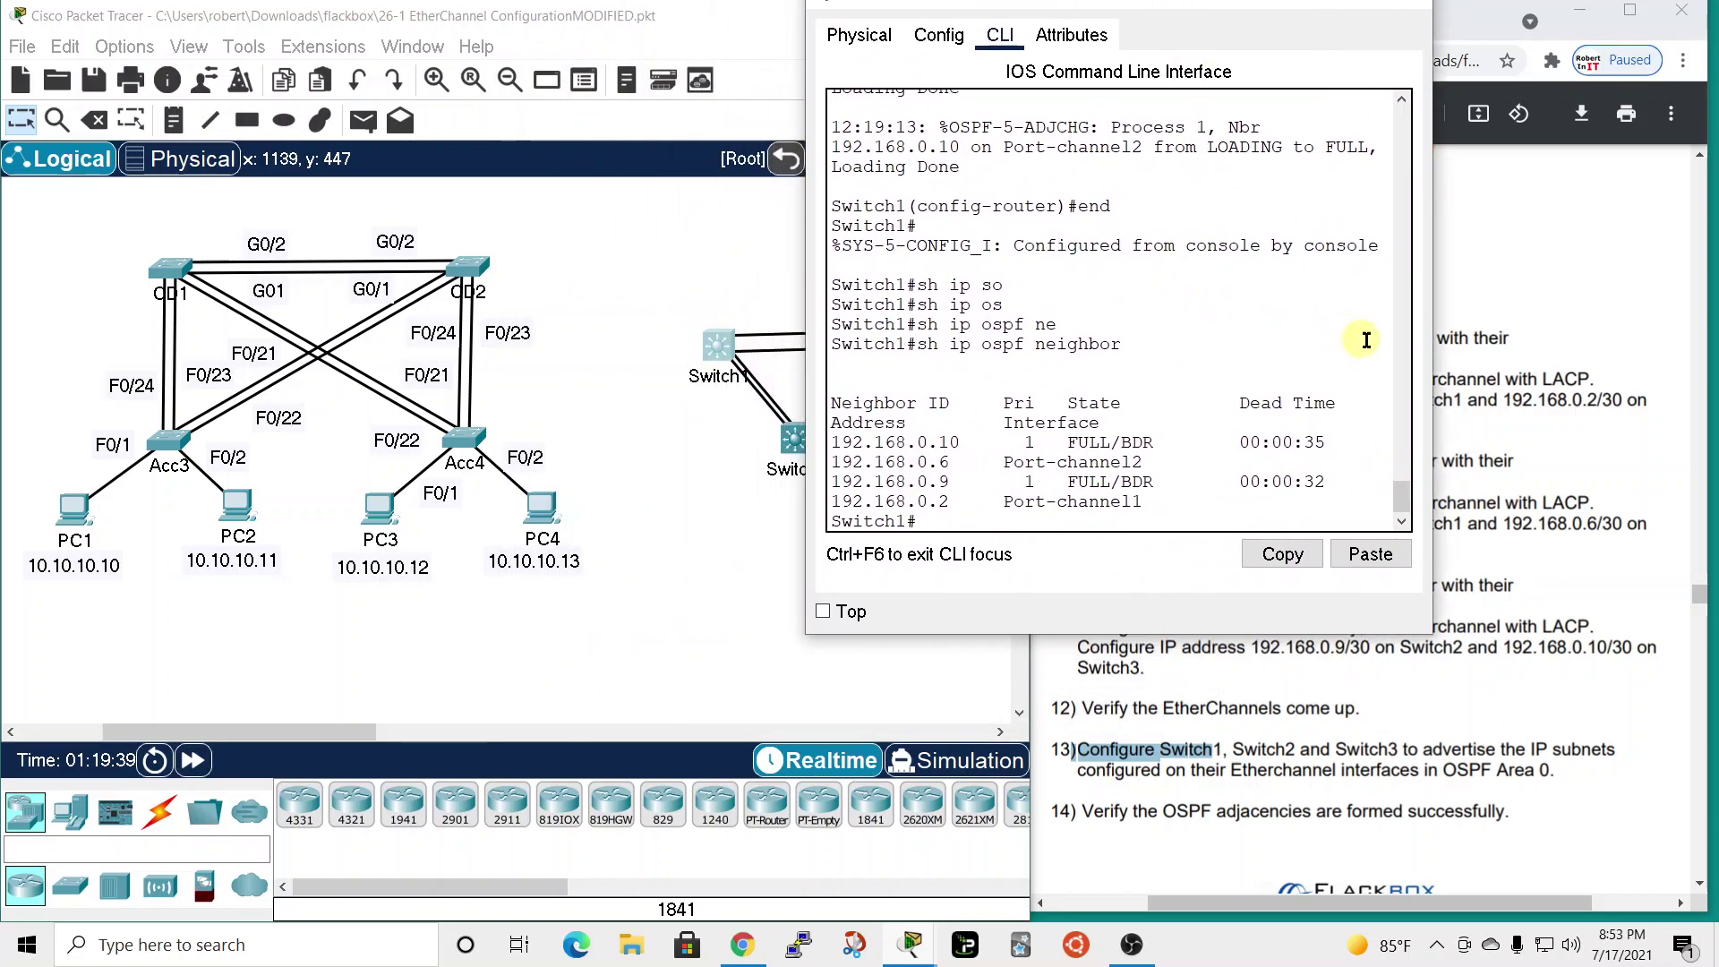
pyautogui.moveTo(1433, 364); pyautogui.dragTo(1702, 381)
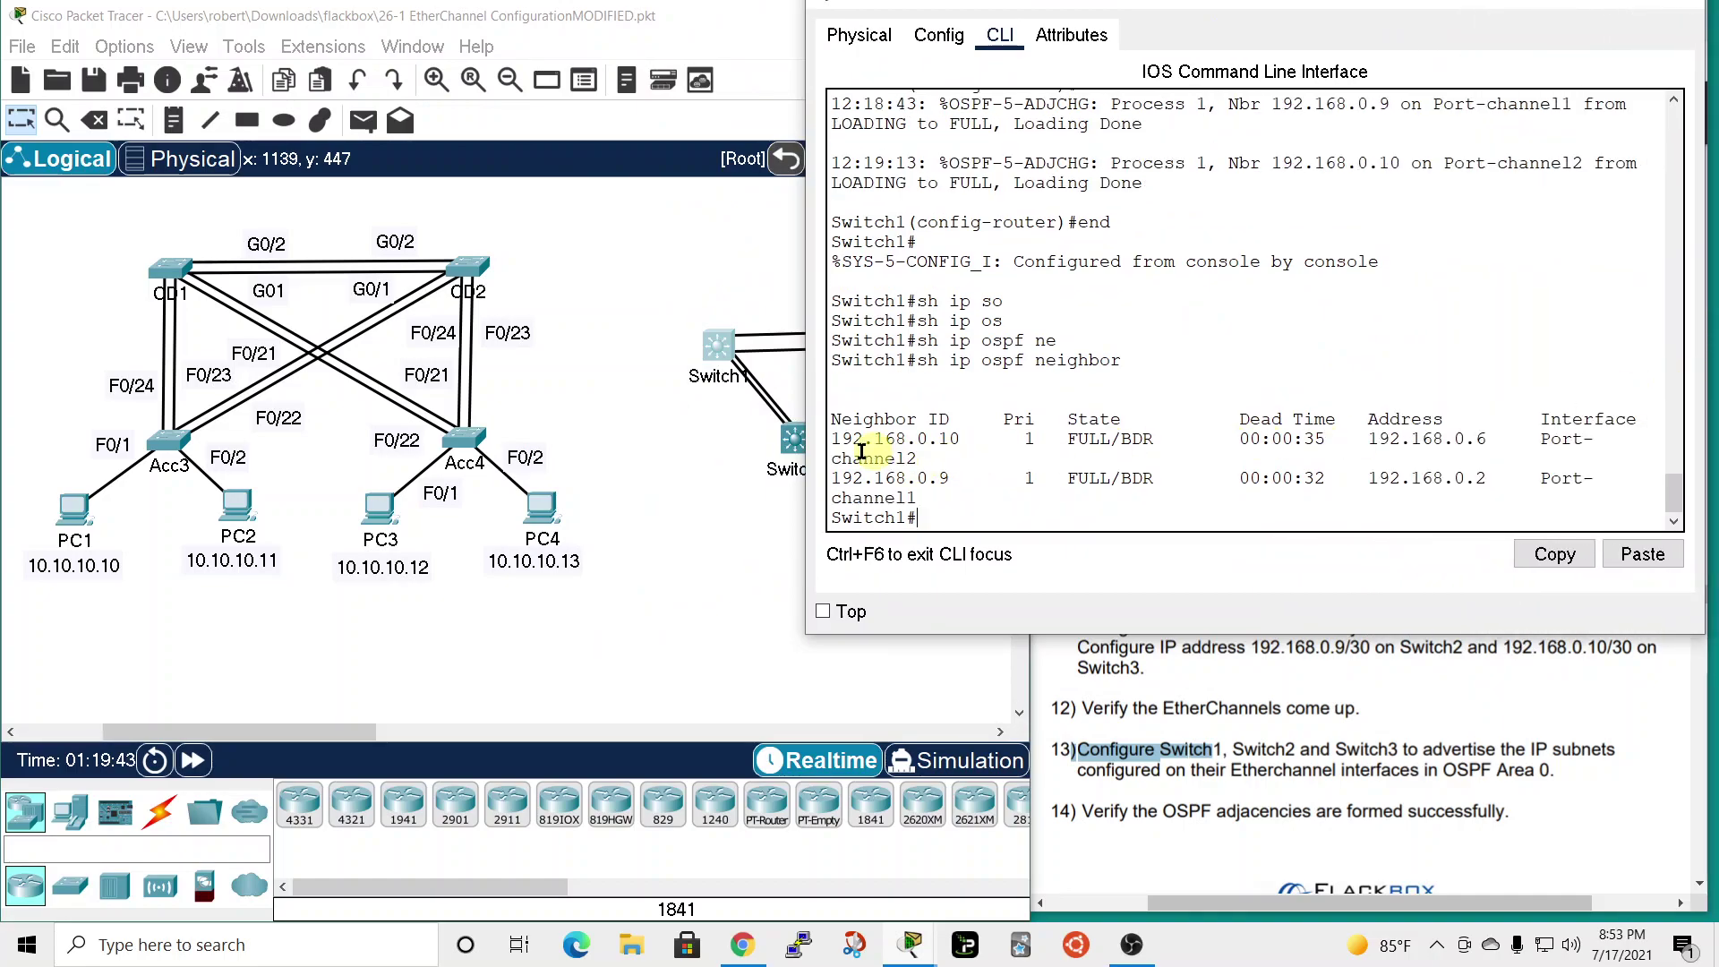
pyautogui.moveTo(820, 462); pyautogui.dragTo(592, 459)
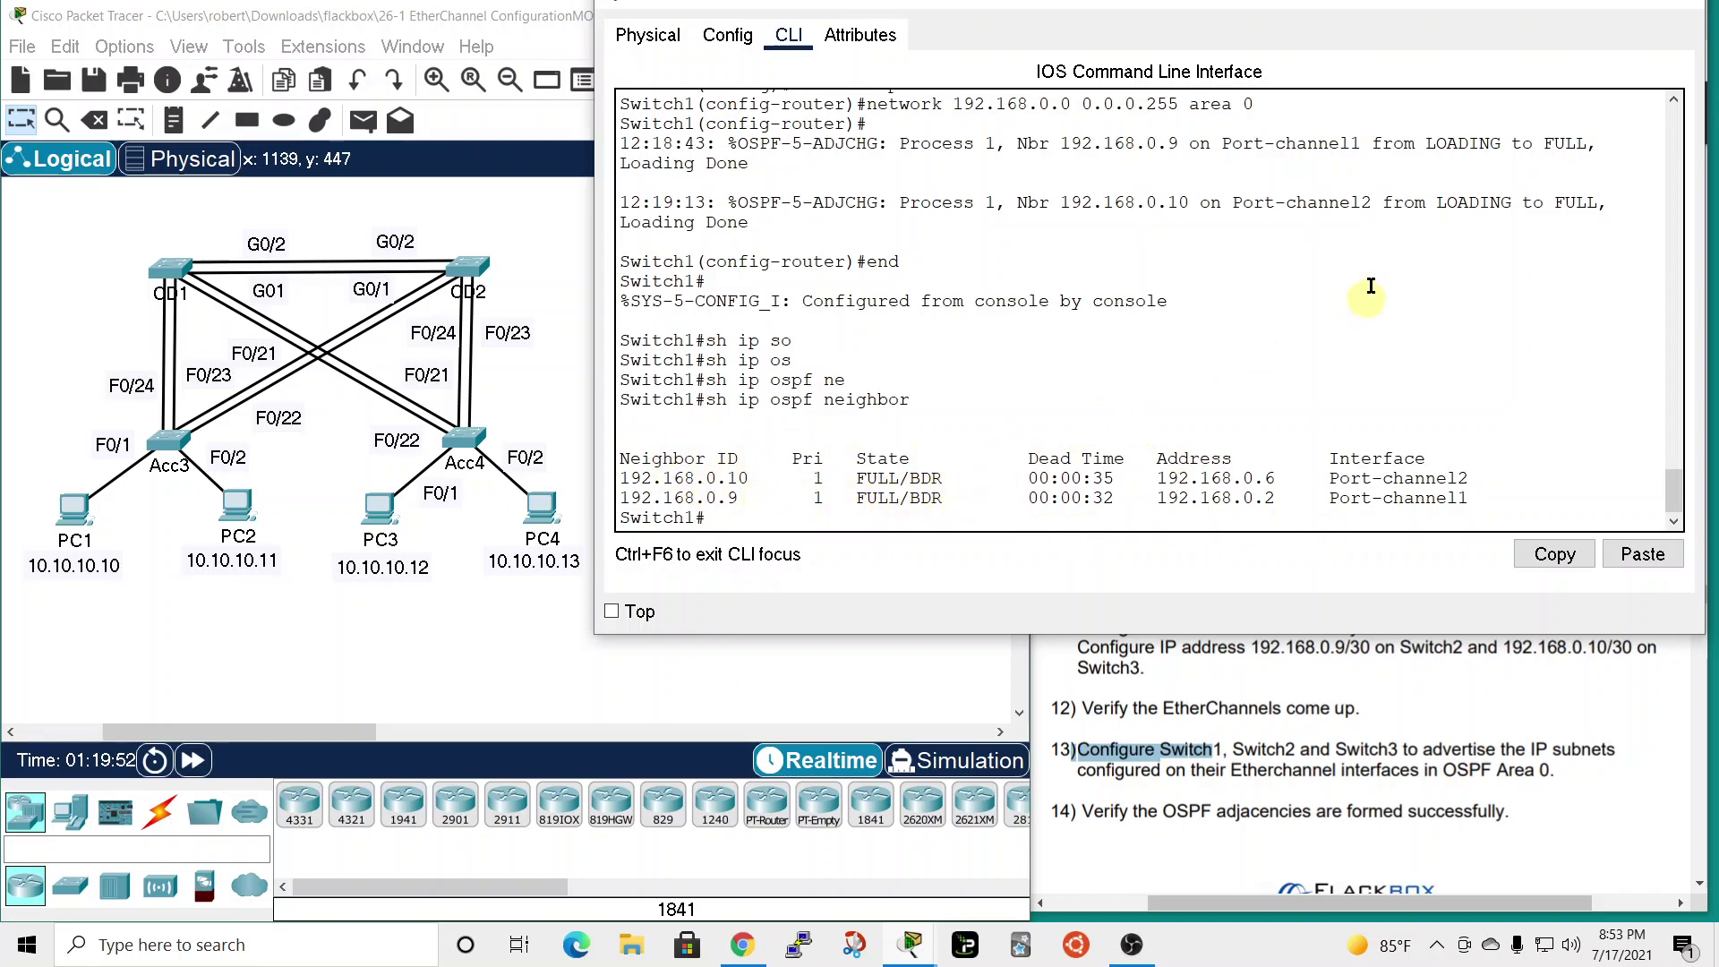
pyautogui.moveTo(1302, 6); pyautogui.dragTo(1123, 66)
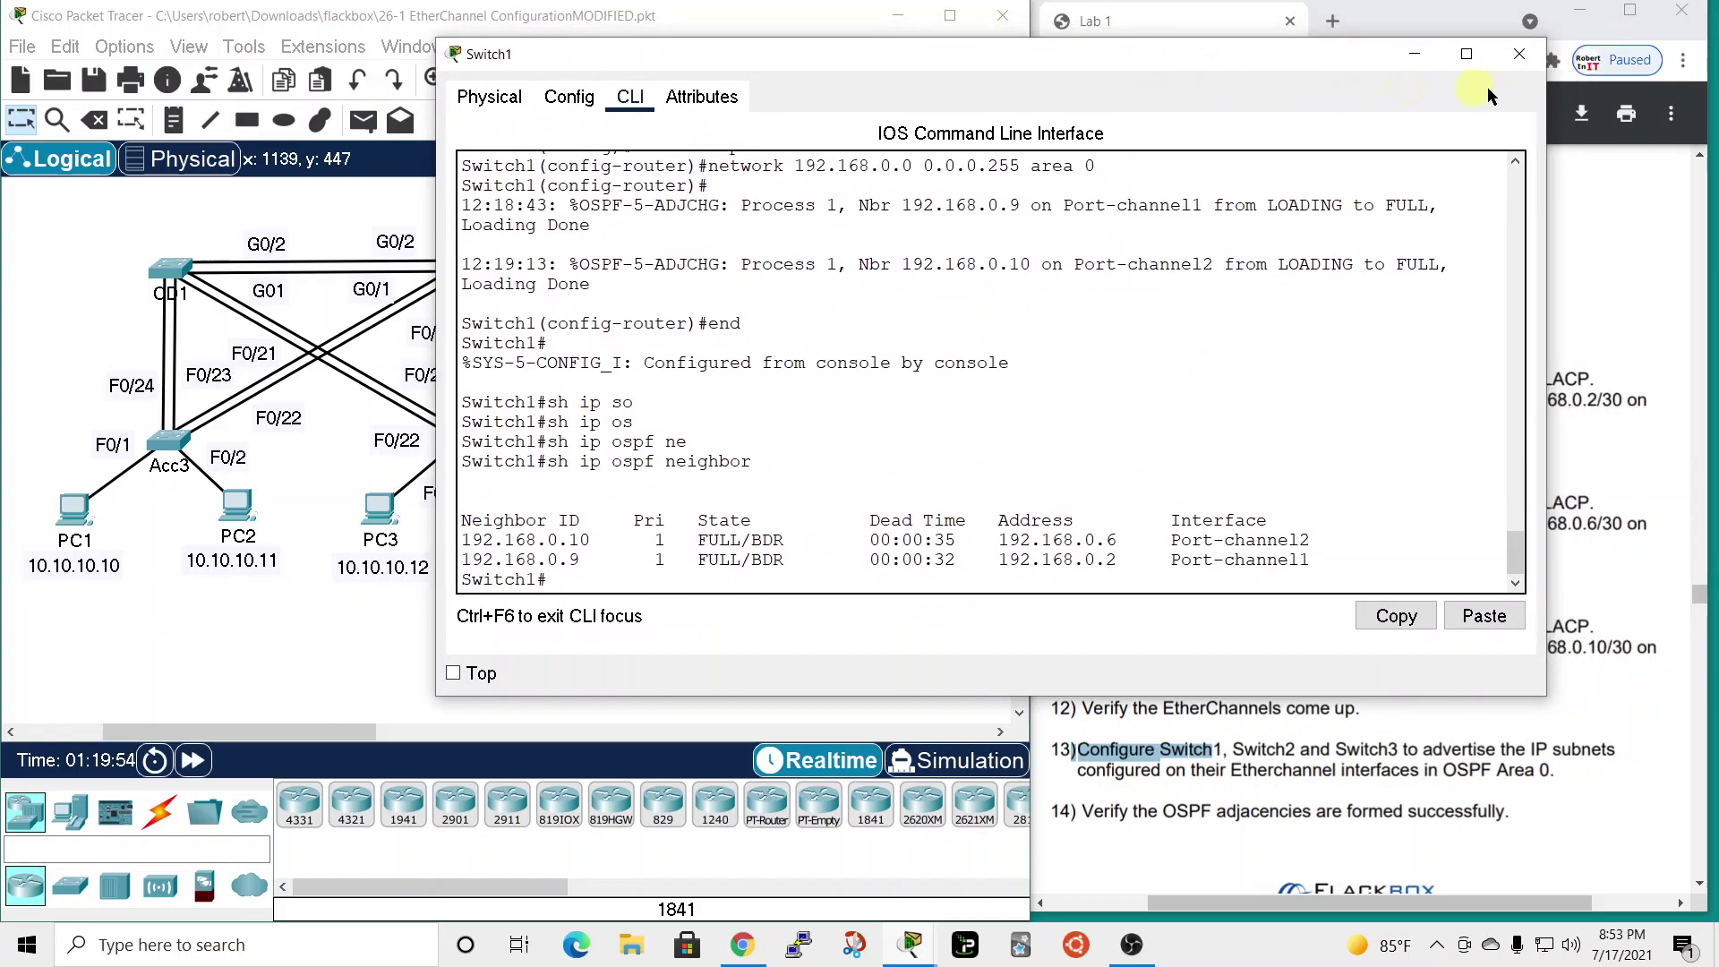
pyautogui.click(1544, 48)
# - Open Switch2's command line and return from OSPF router configuration to privileged EXEC mode
pyautogui.click(881, 342)
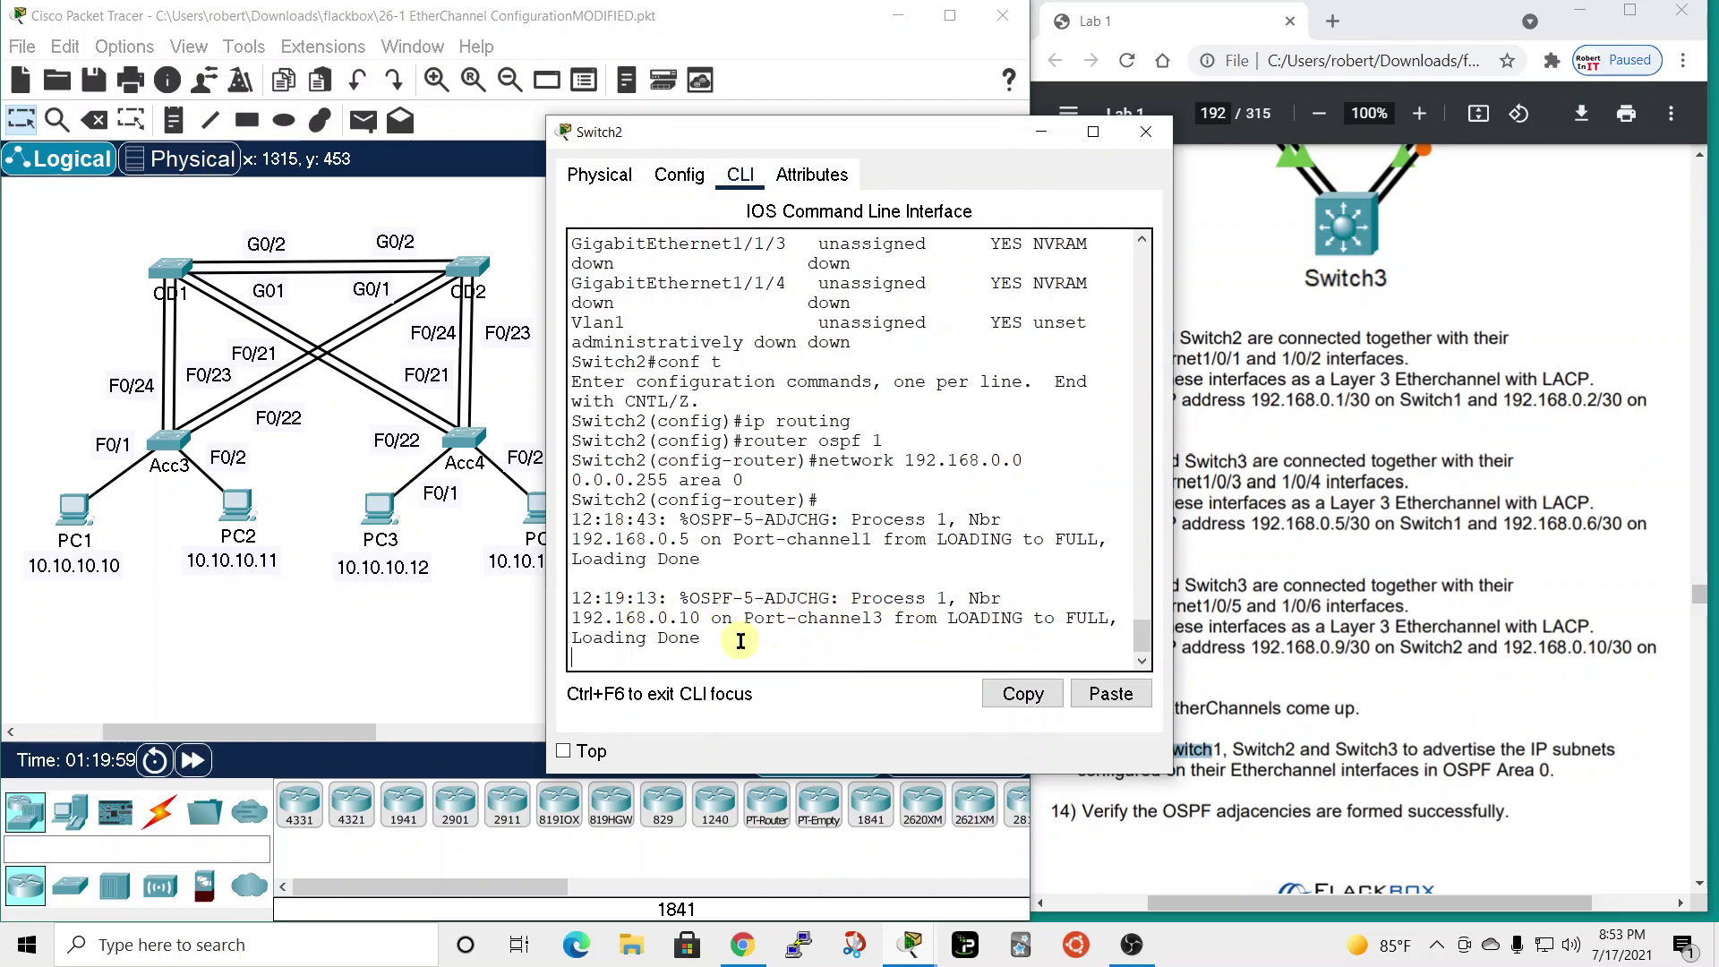
pyautogui.press('Return')
pyautogui.write('end')
pyautogui.press('Return')
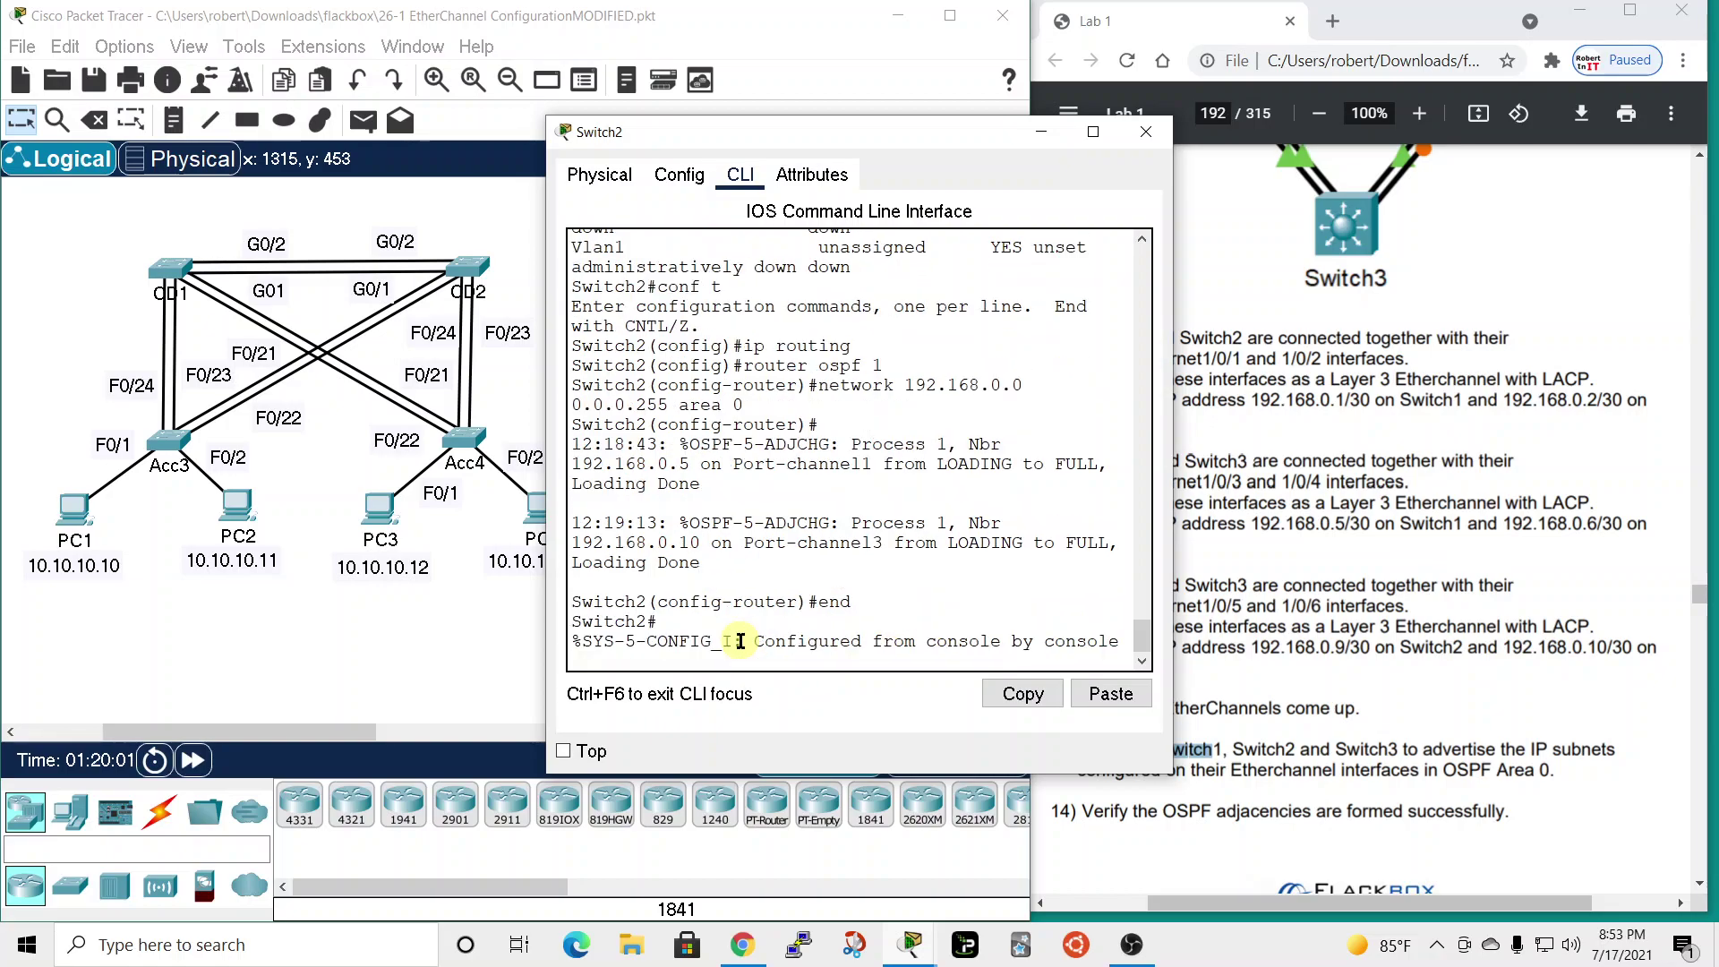
pyautogui.press('Return')
# - Run sh ip ospf neighbor on Switch2, widen the window to read its adjacencies, and close it
pyautogui.write('itch2#ip os')
pyautogui.press('Tab')
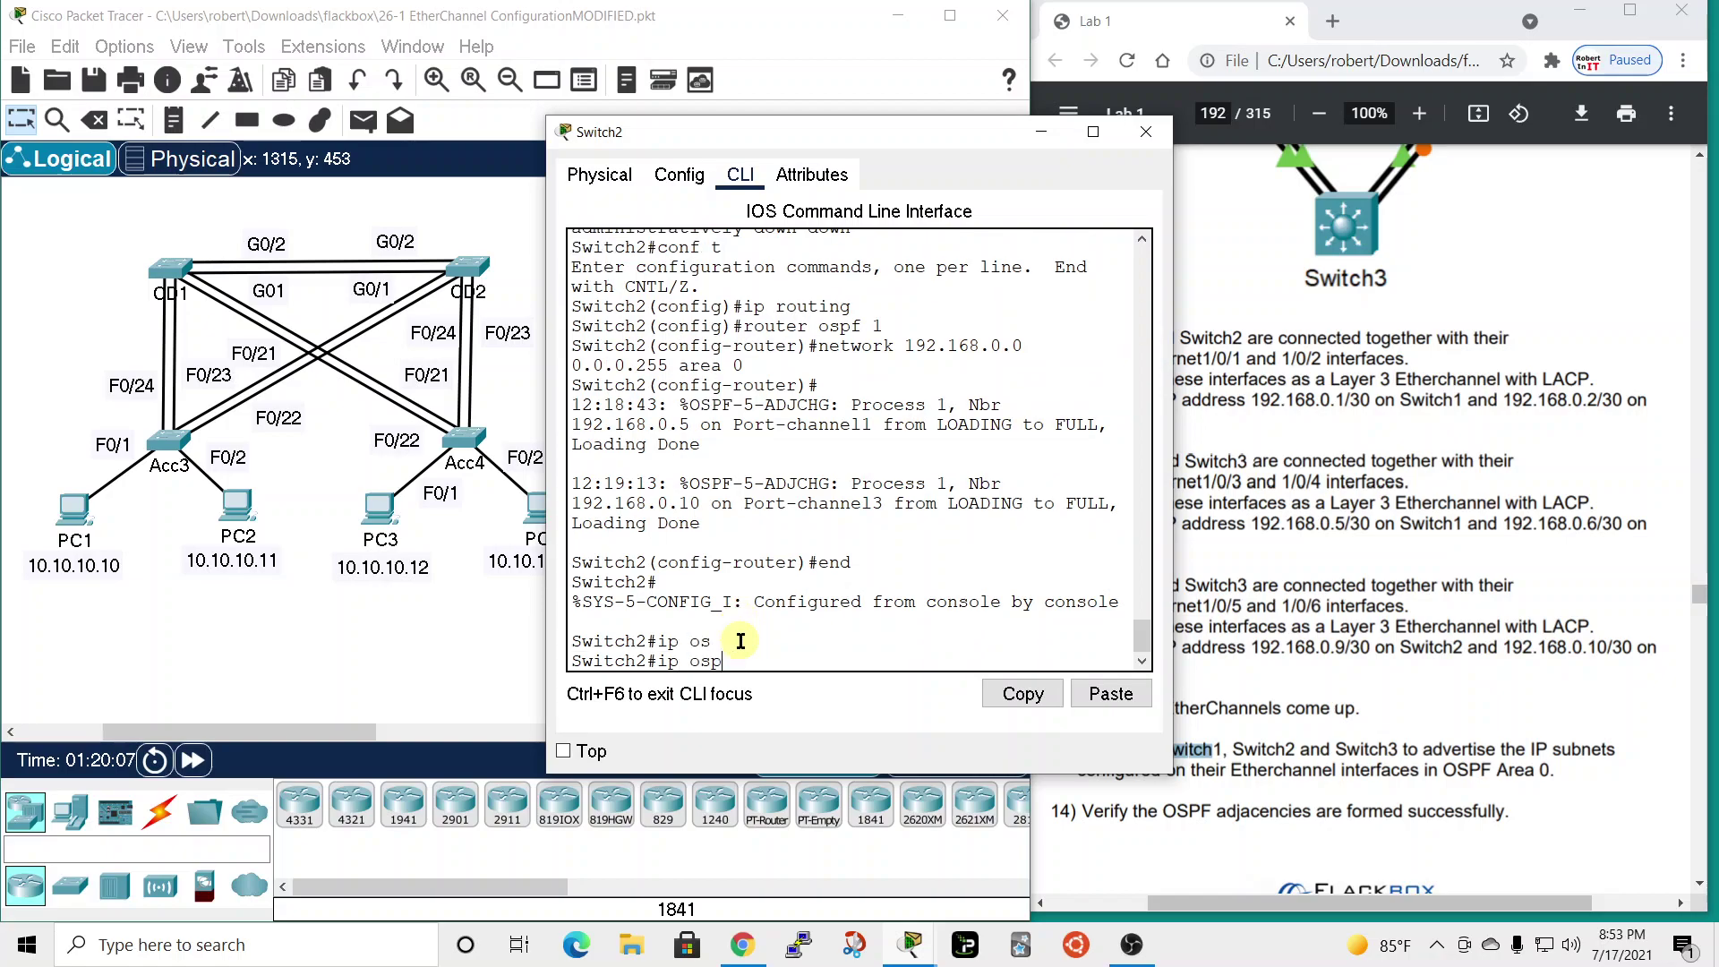
pyautogui.write('sh ip os')
pyautogui.press('Tab')
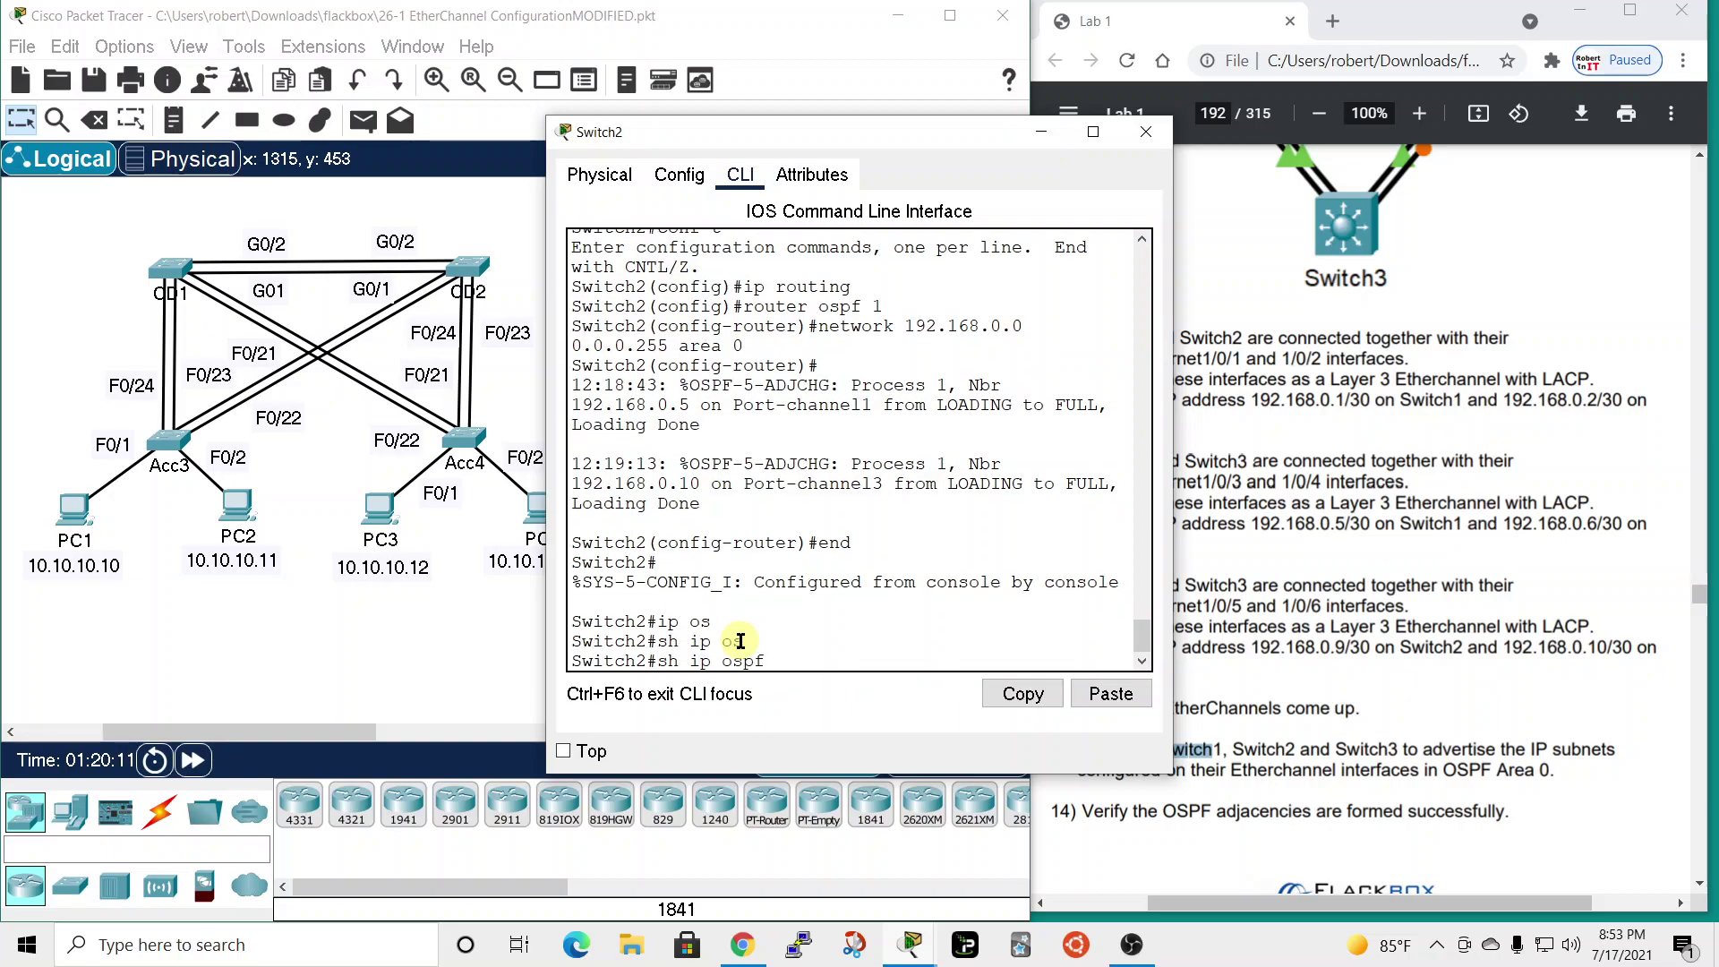
pyautogui.write('ne')
pyautogui.press('Tab')
pyautogui.press('Return')
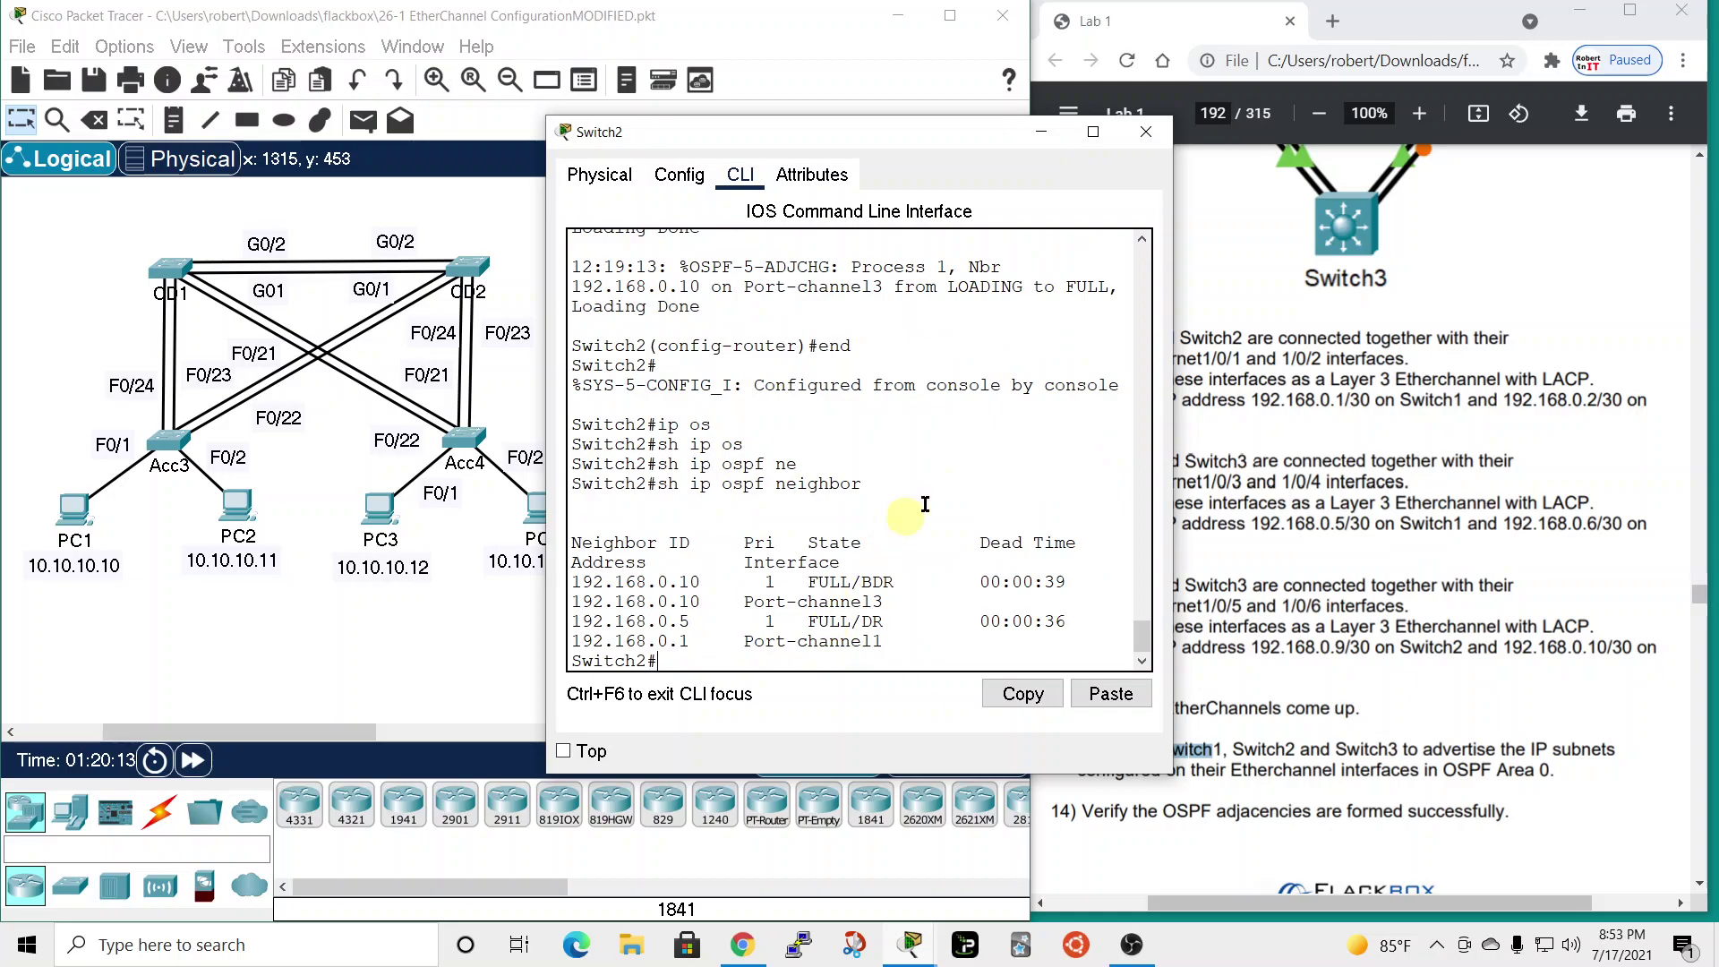
pyautogui.moveTo(1170, 486); pyautogui.dragTo(1601, 492)
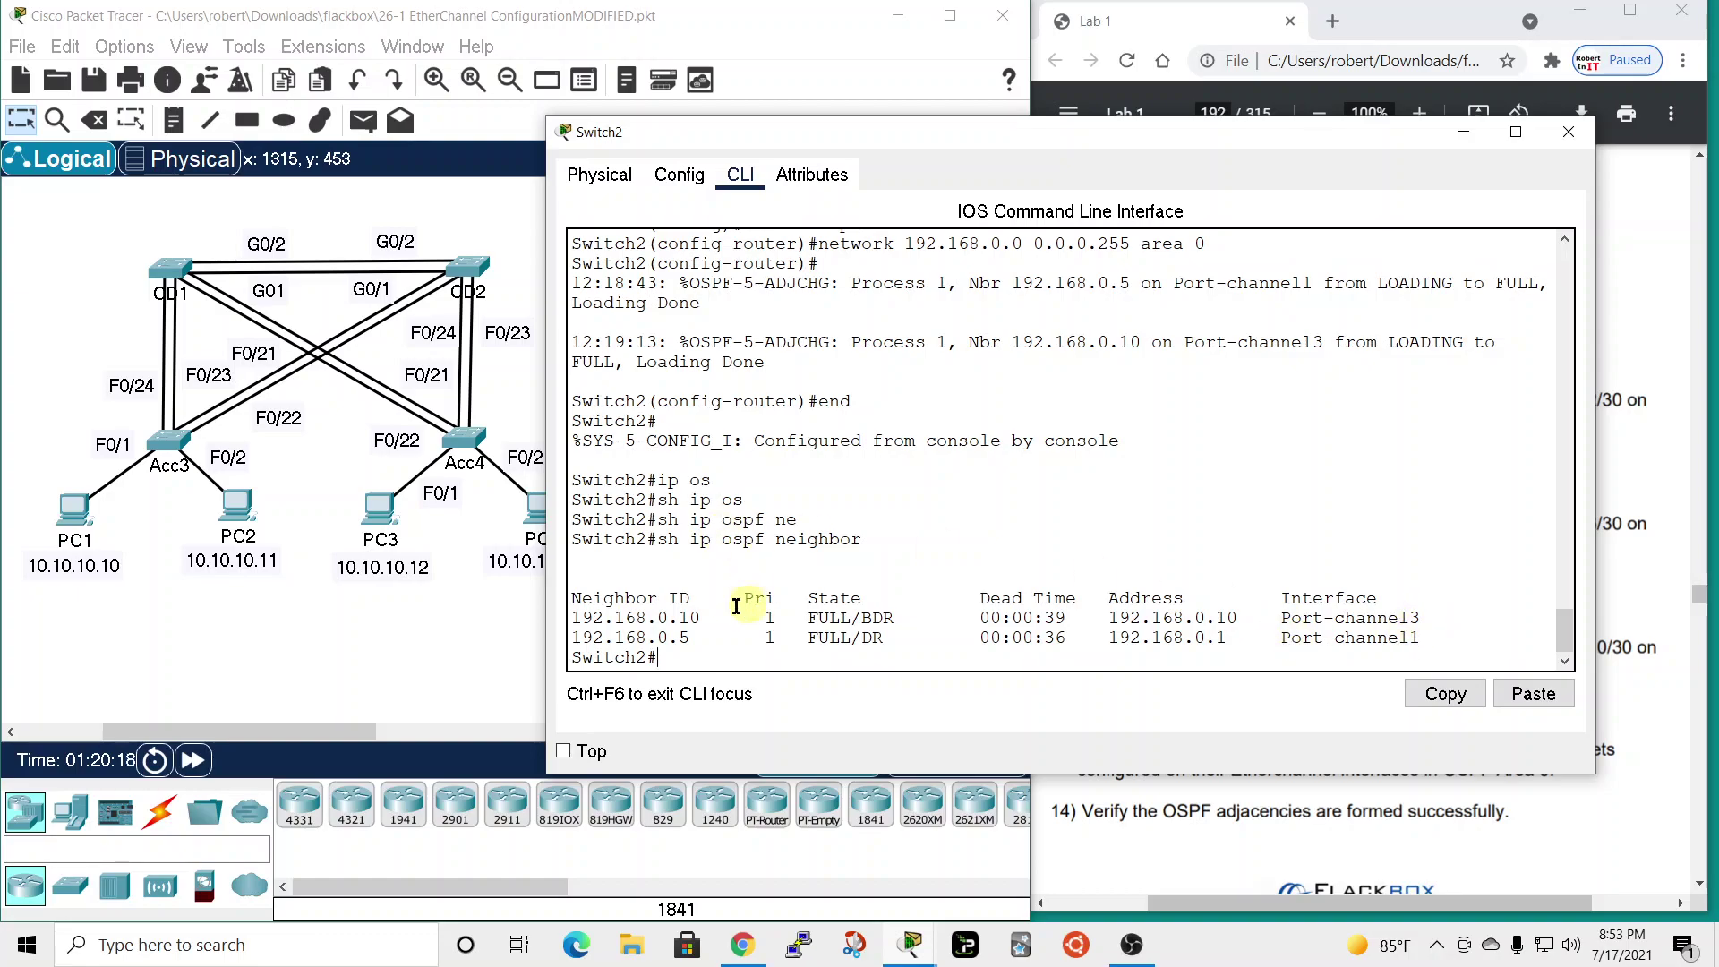
pyautogui.click(1569, 131)
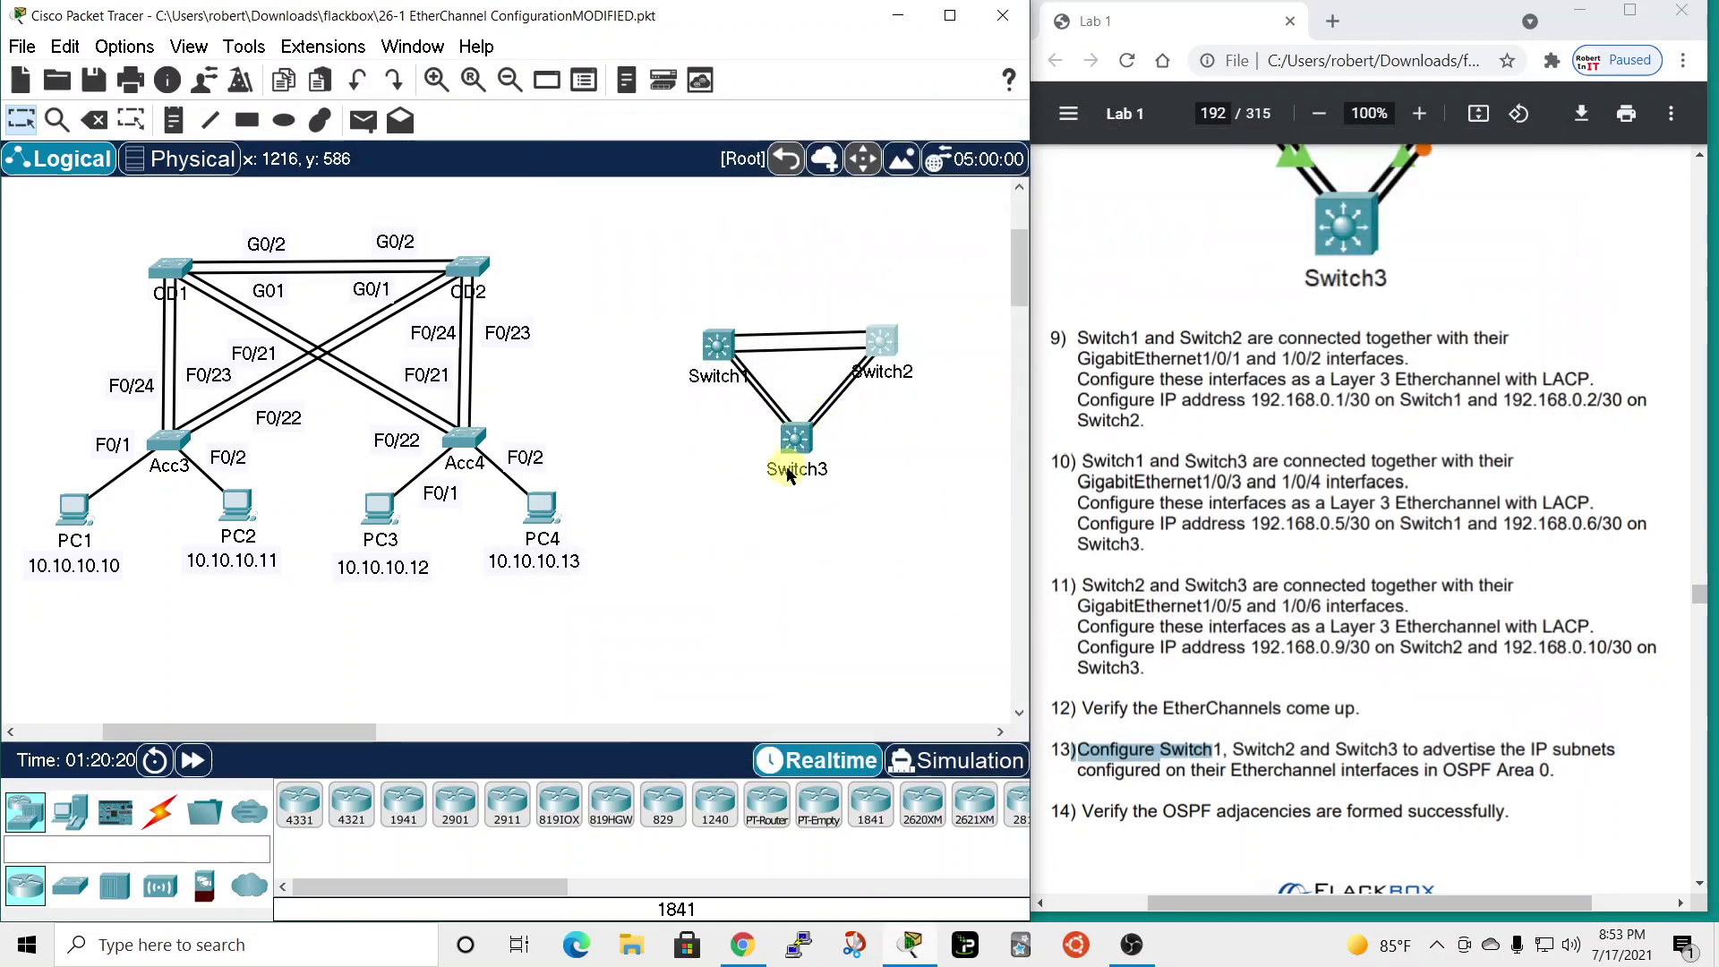
# - Open Switch3's command line and return from OSPF router configuration to privileged EXEC mode
pyautogui.click(796, 443)
pyautogui.click(754, 661)
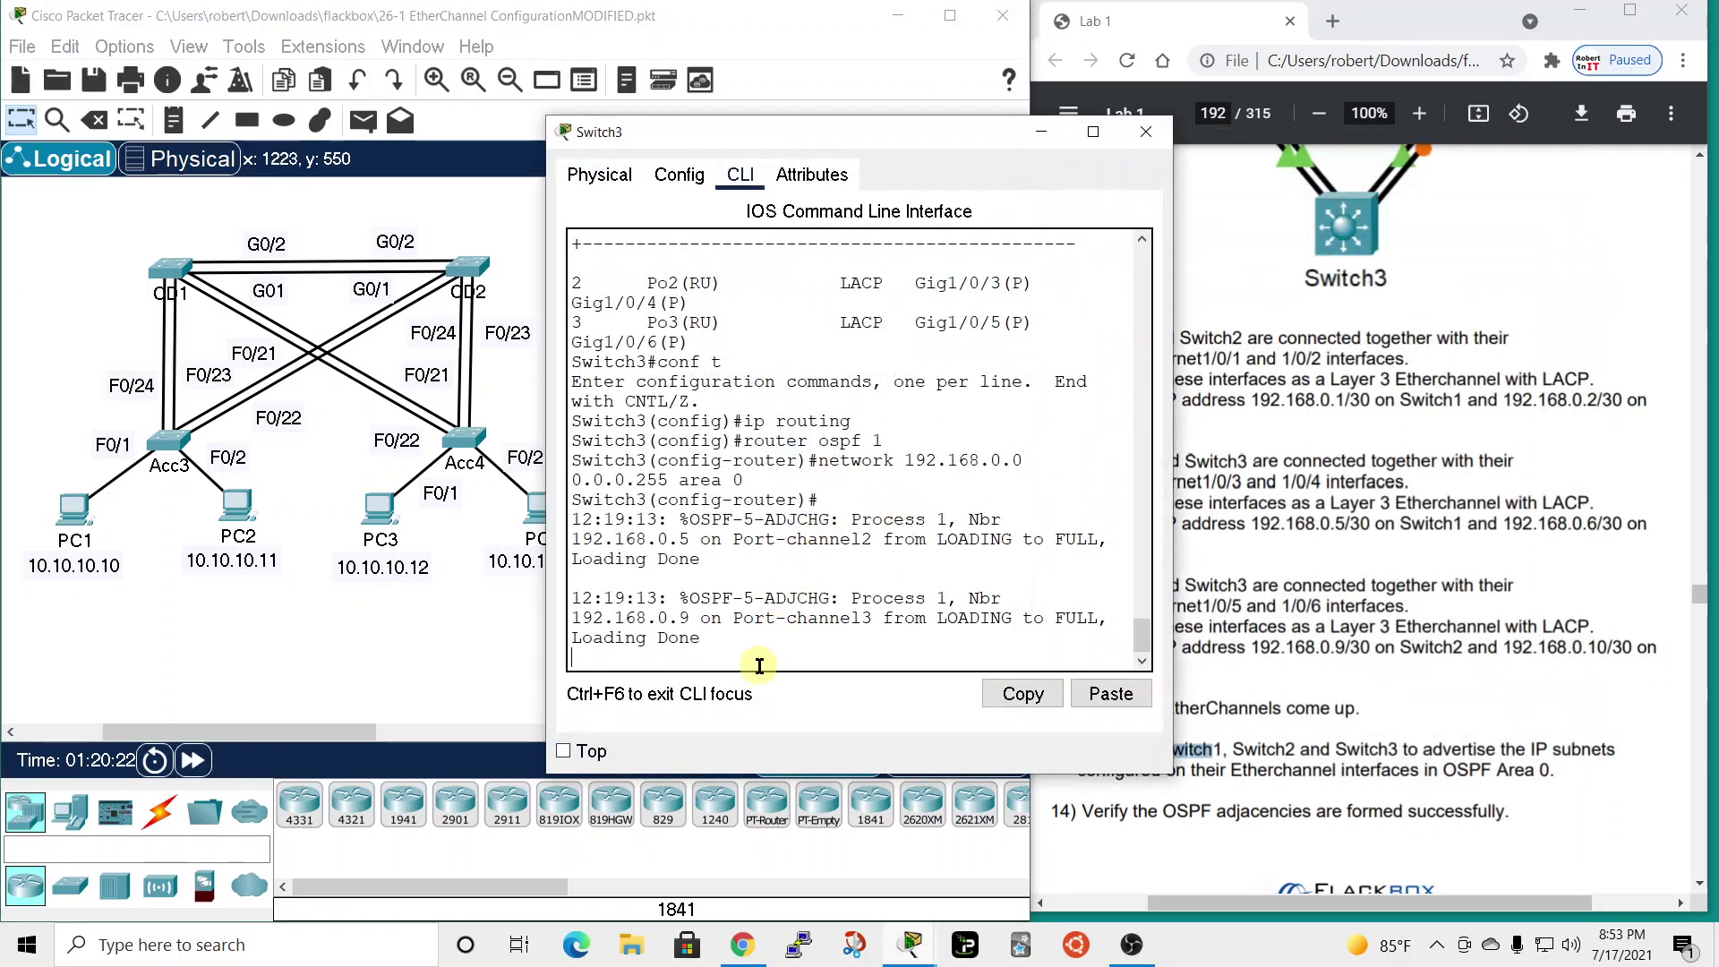
pyautogui.press('Return')
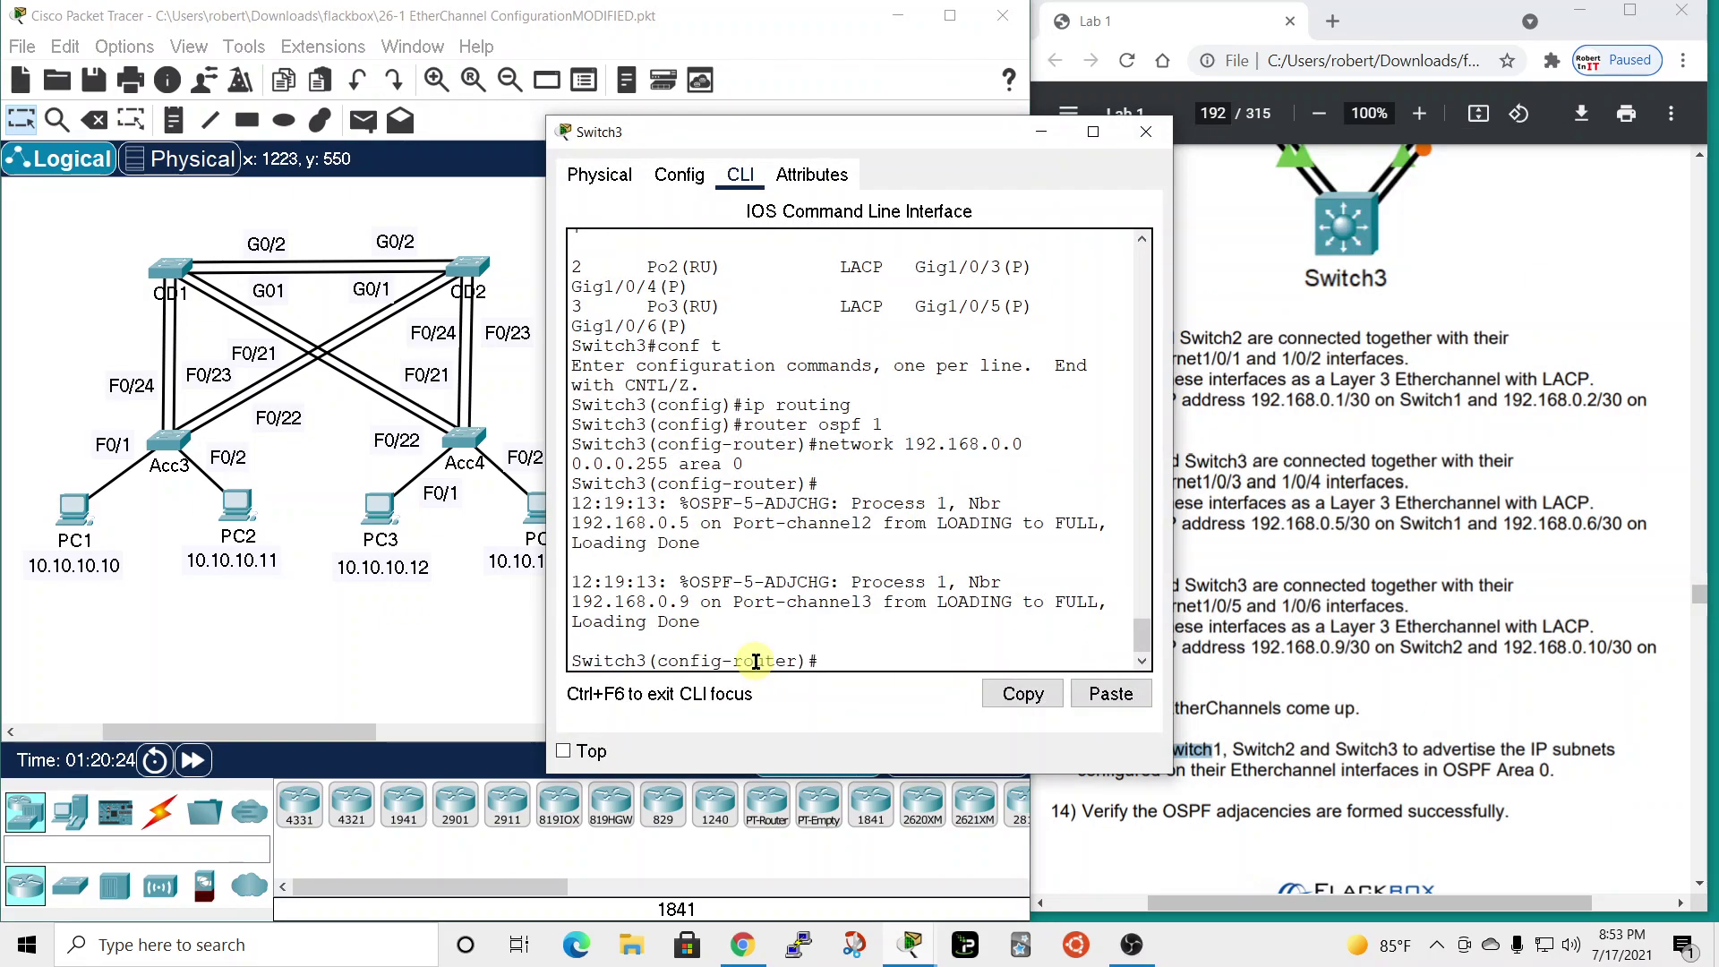
pyautogui.write('end')
pyautogui.press('Return')
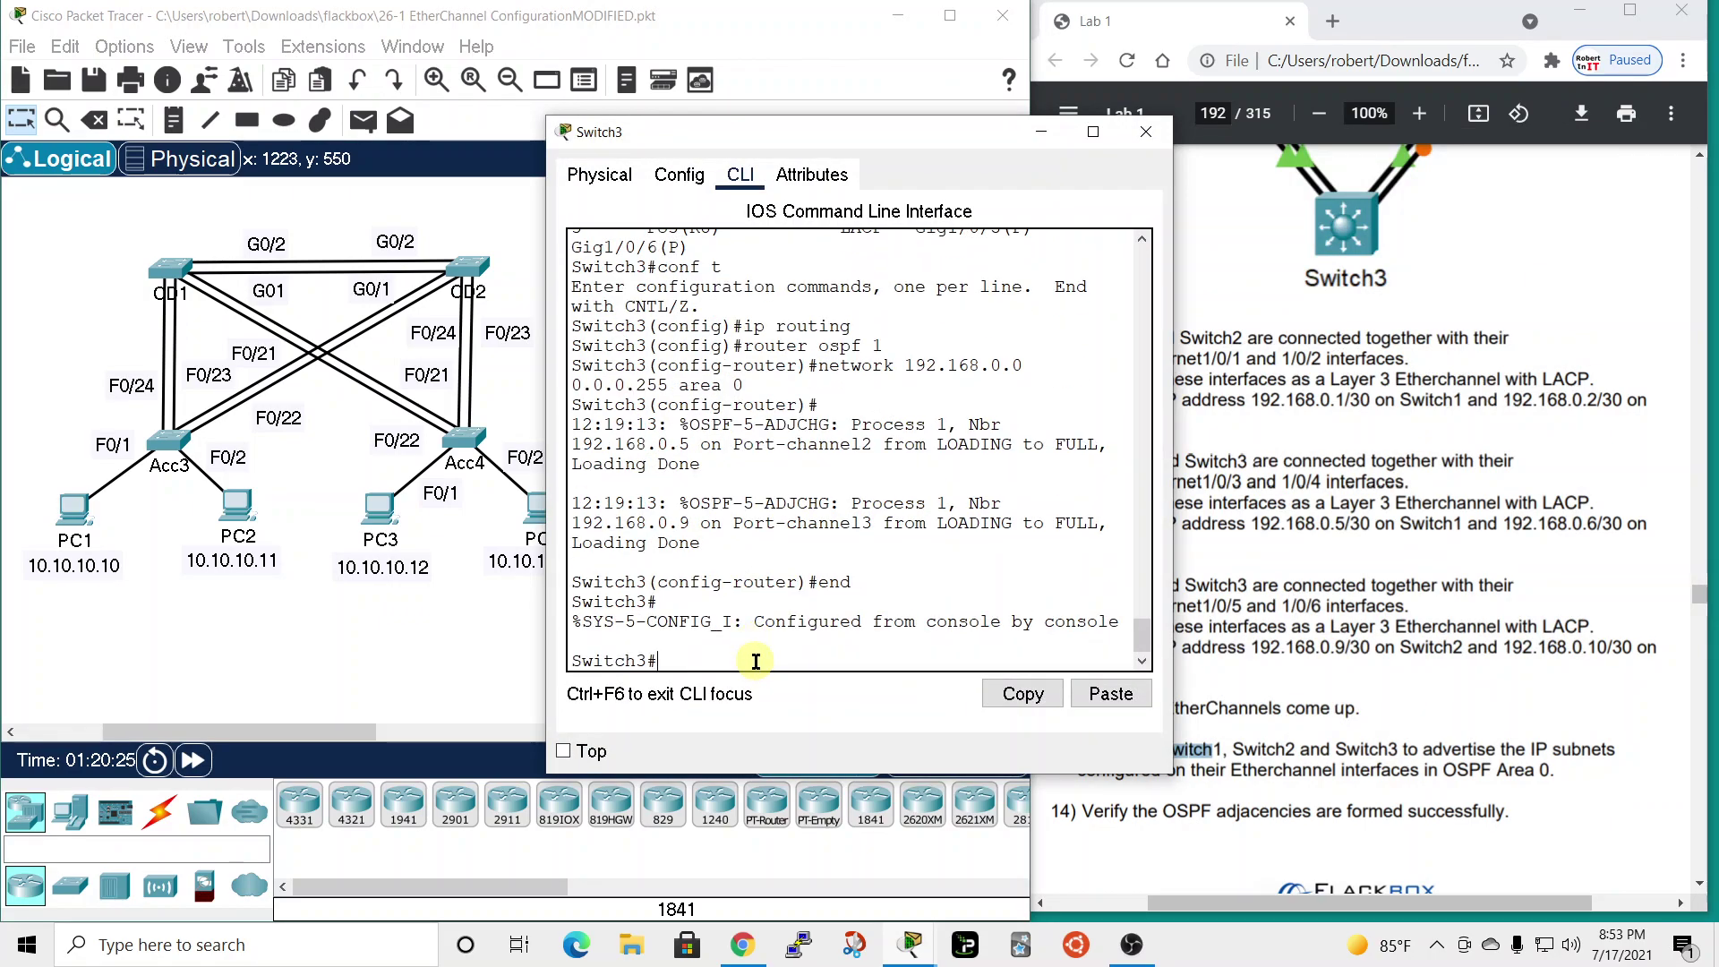
# - Run sh ip ospf neighbor on Switch3, widen the window to read its adjacencies, and close it
pyautogui.write('sh ipoos')
pyautogui.press('Tab')
pyautogui.write('ne')
pyautogui.press('Tab')
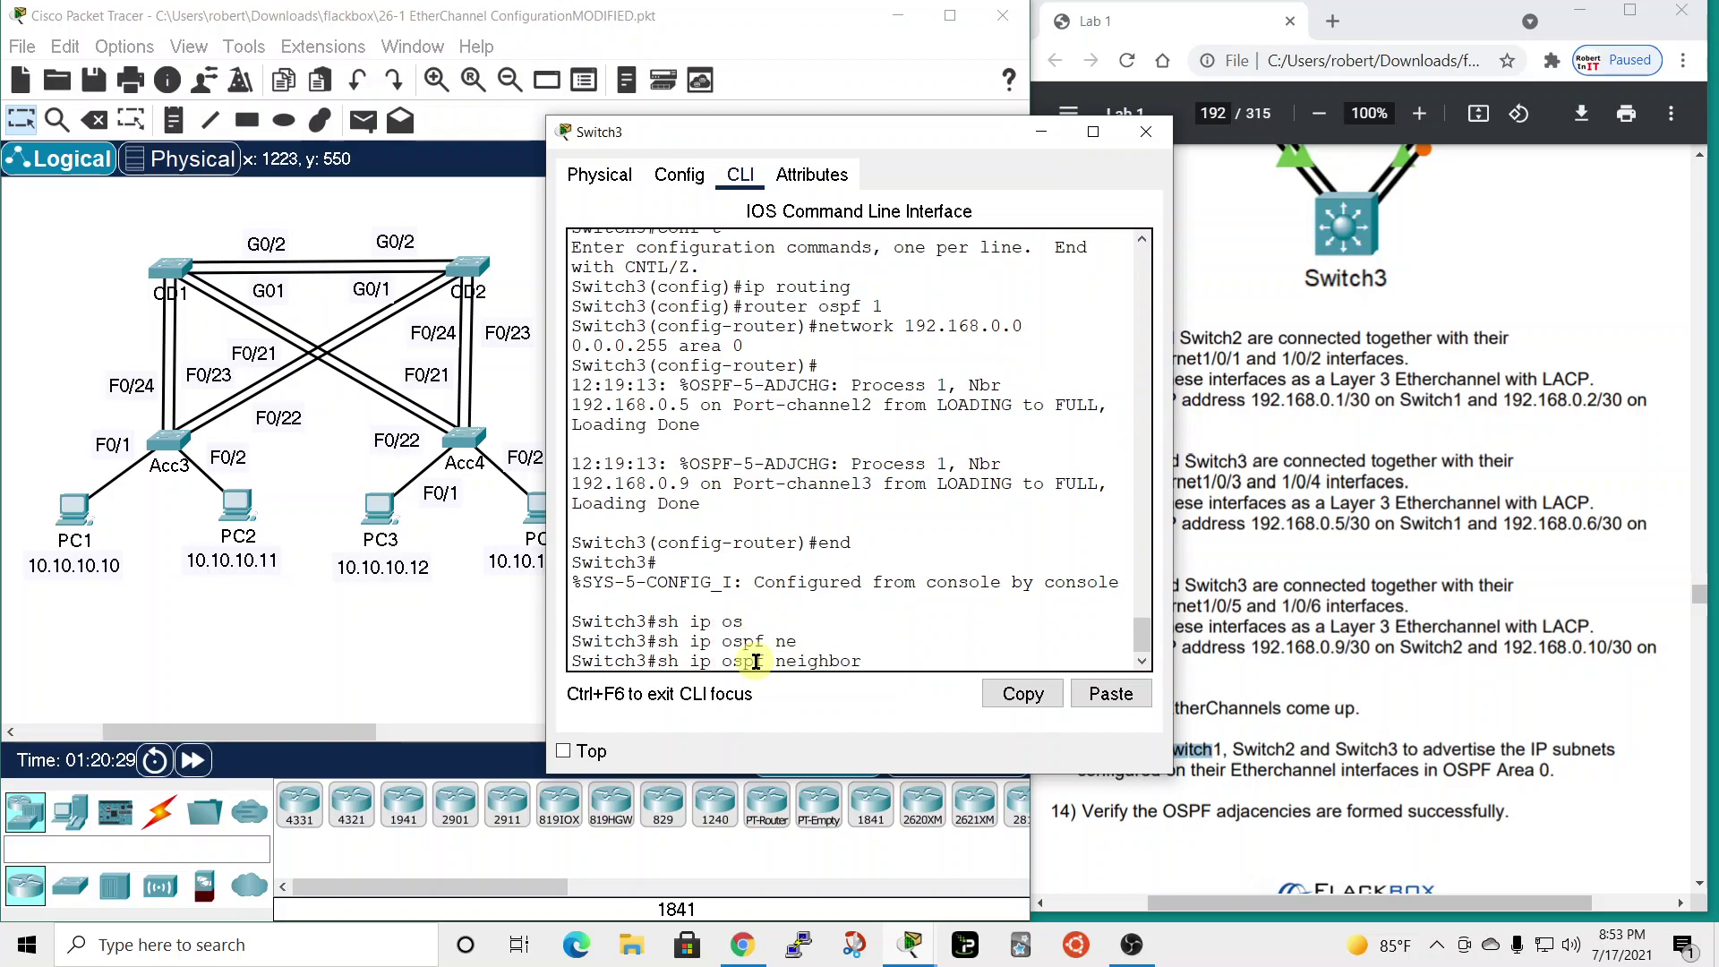
pyautogui.press('Return')
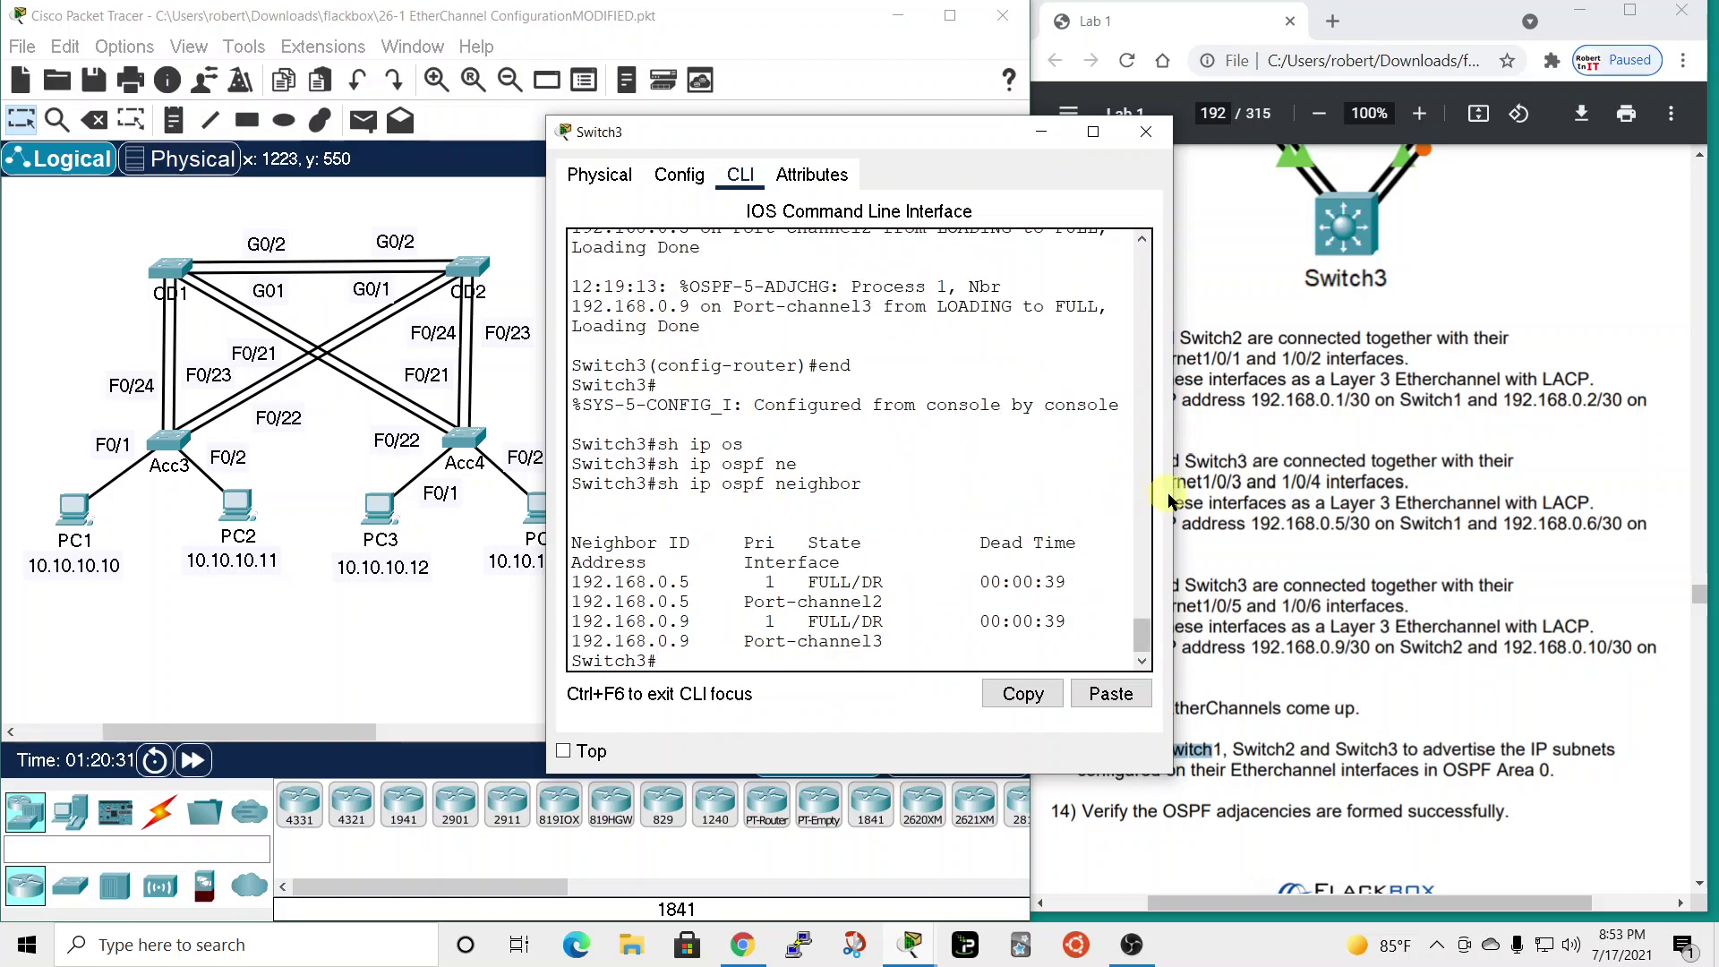
pyautogui.moveTo(1172, 498); pyautogui.dragTo(1592, 501)
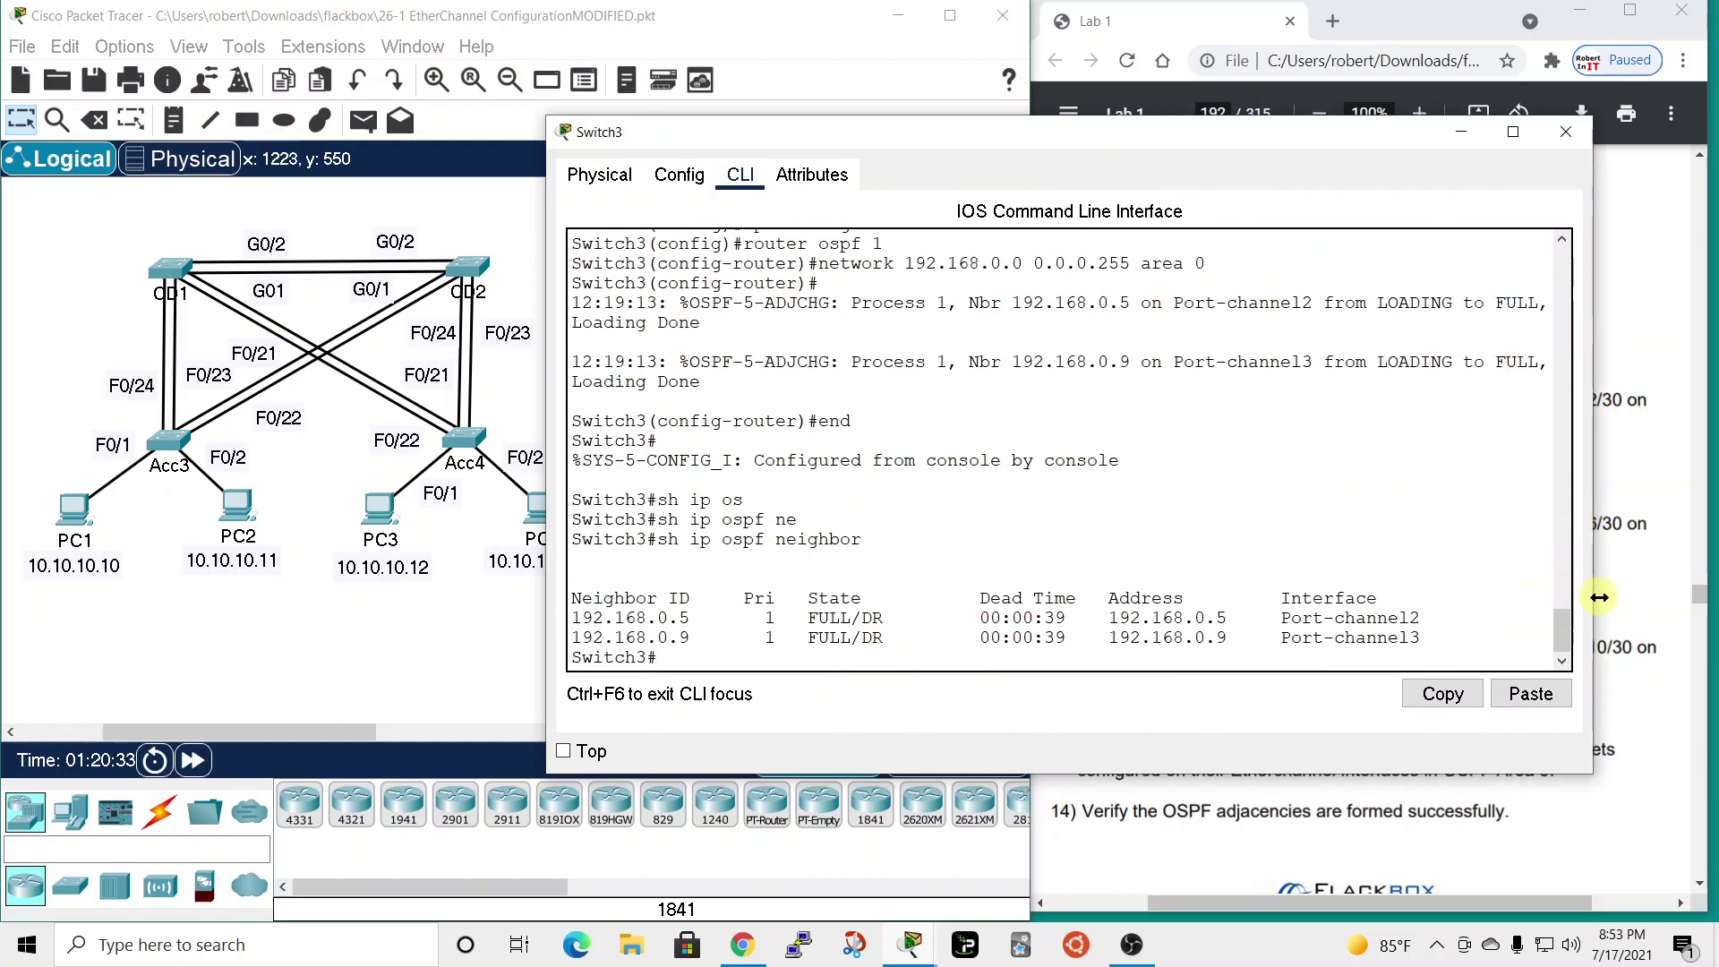
pyautogui.click(1565, 132)
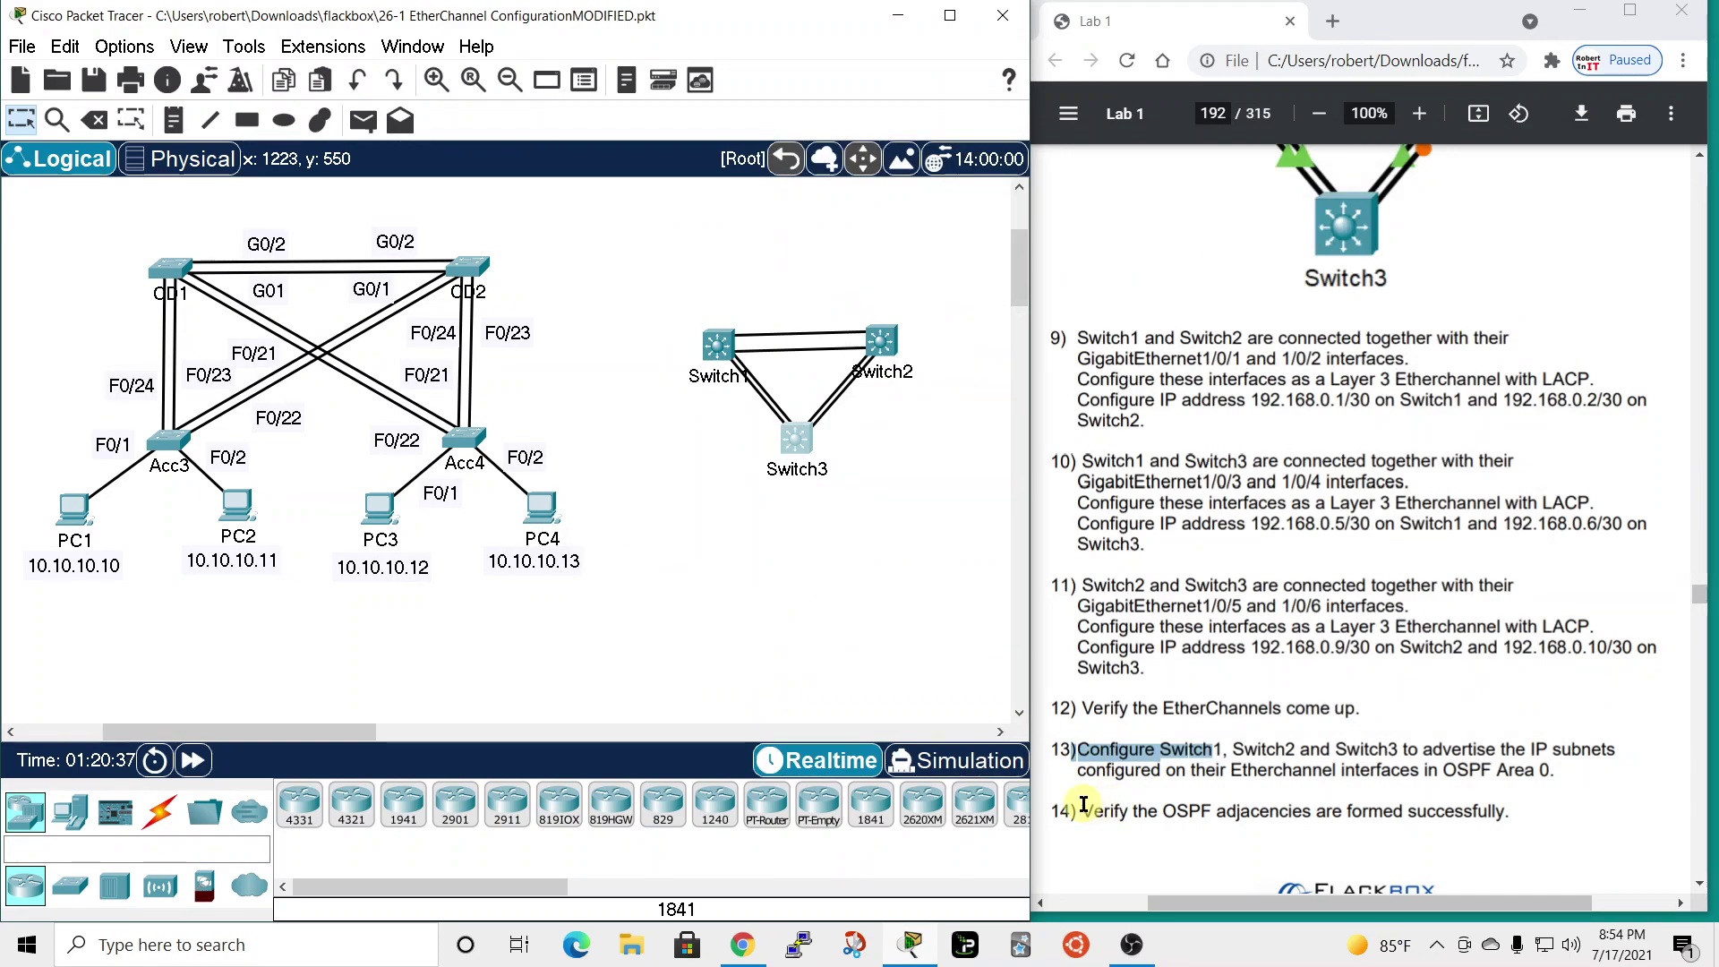
# - Highlight task 14 in the lab guide, then read on to task 15 about verifying the switches' routing tables
pyautogui.moveTo(1082, 804); pyautogui.dragTo(1625, 810)
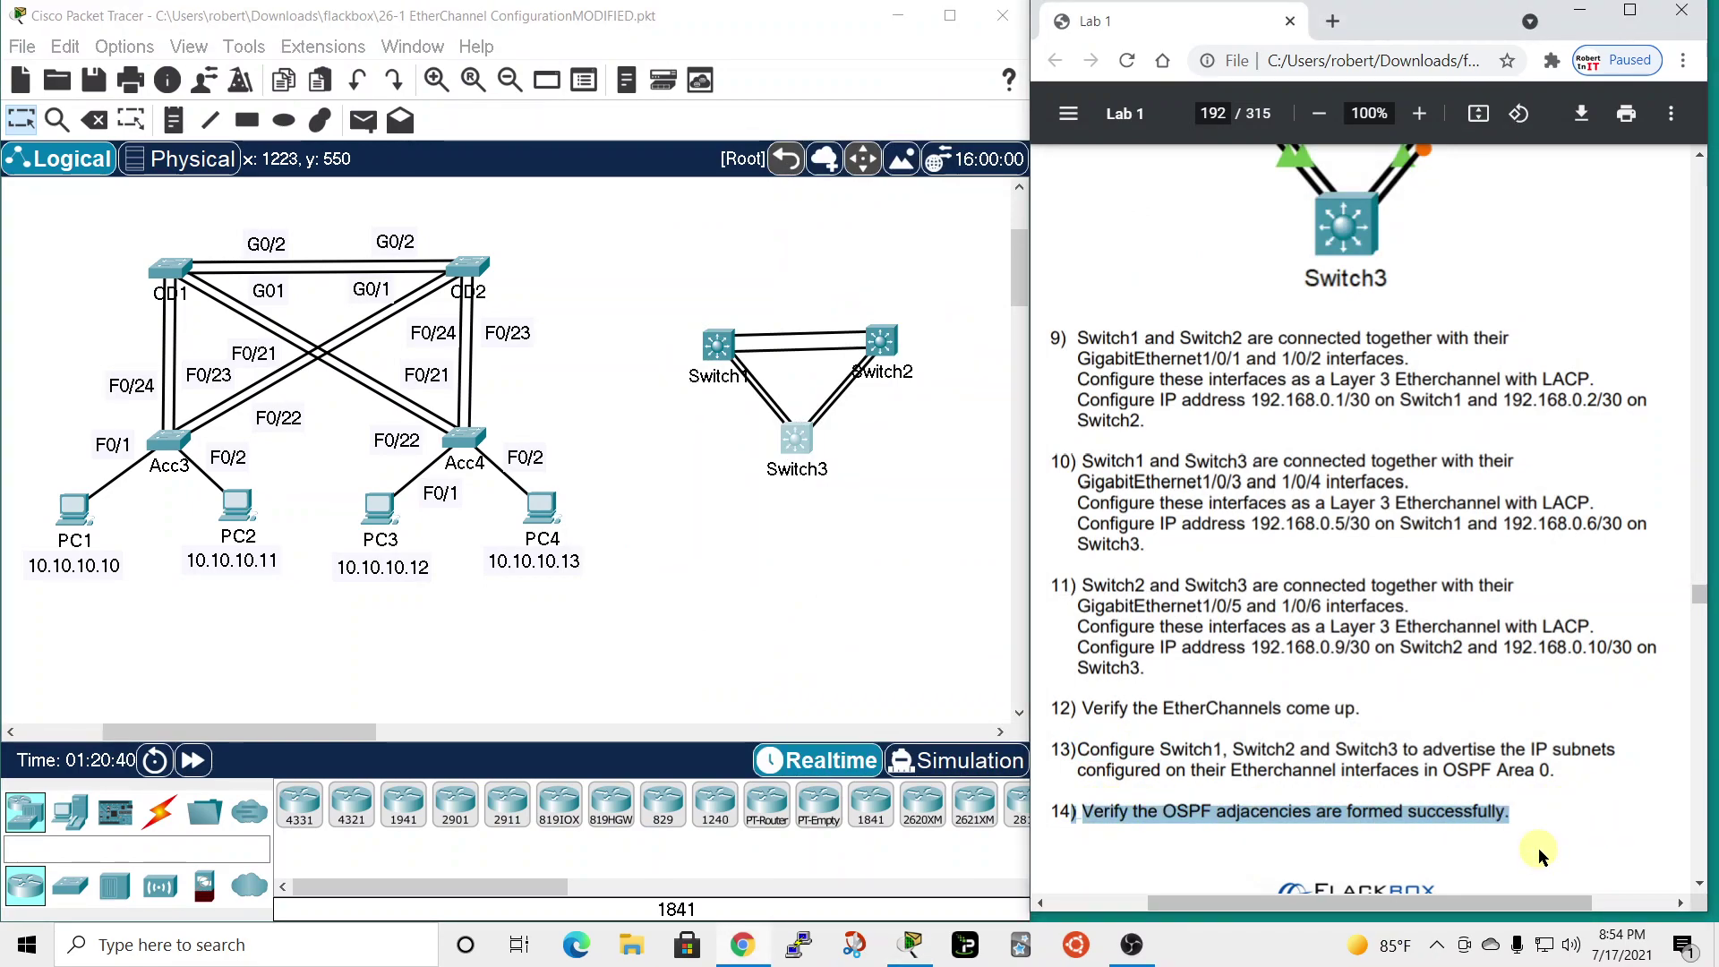
pyautogui.scroll(-3, 1365, 741)
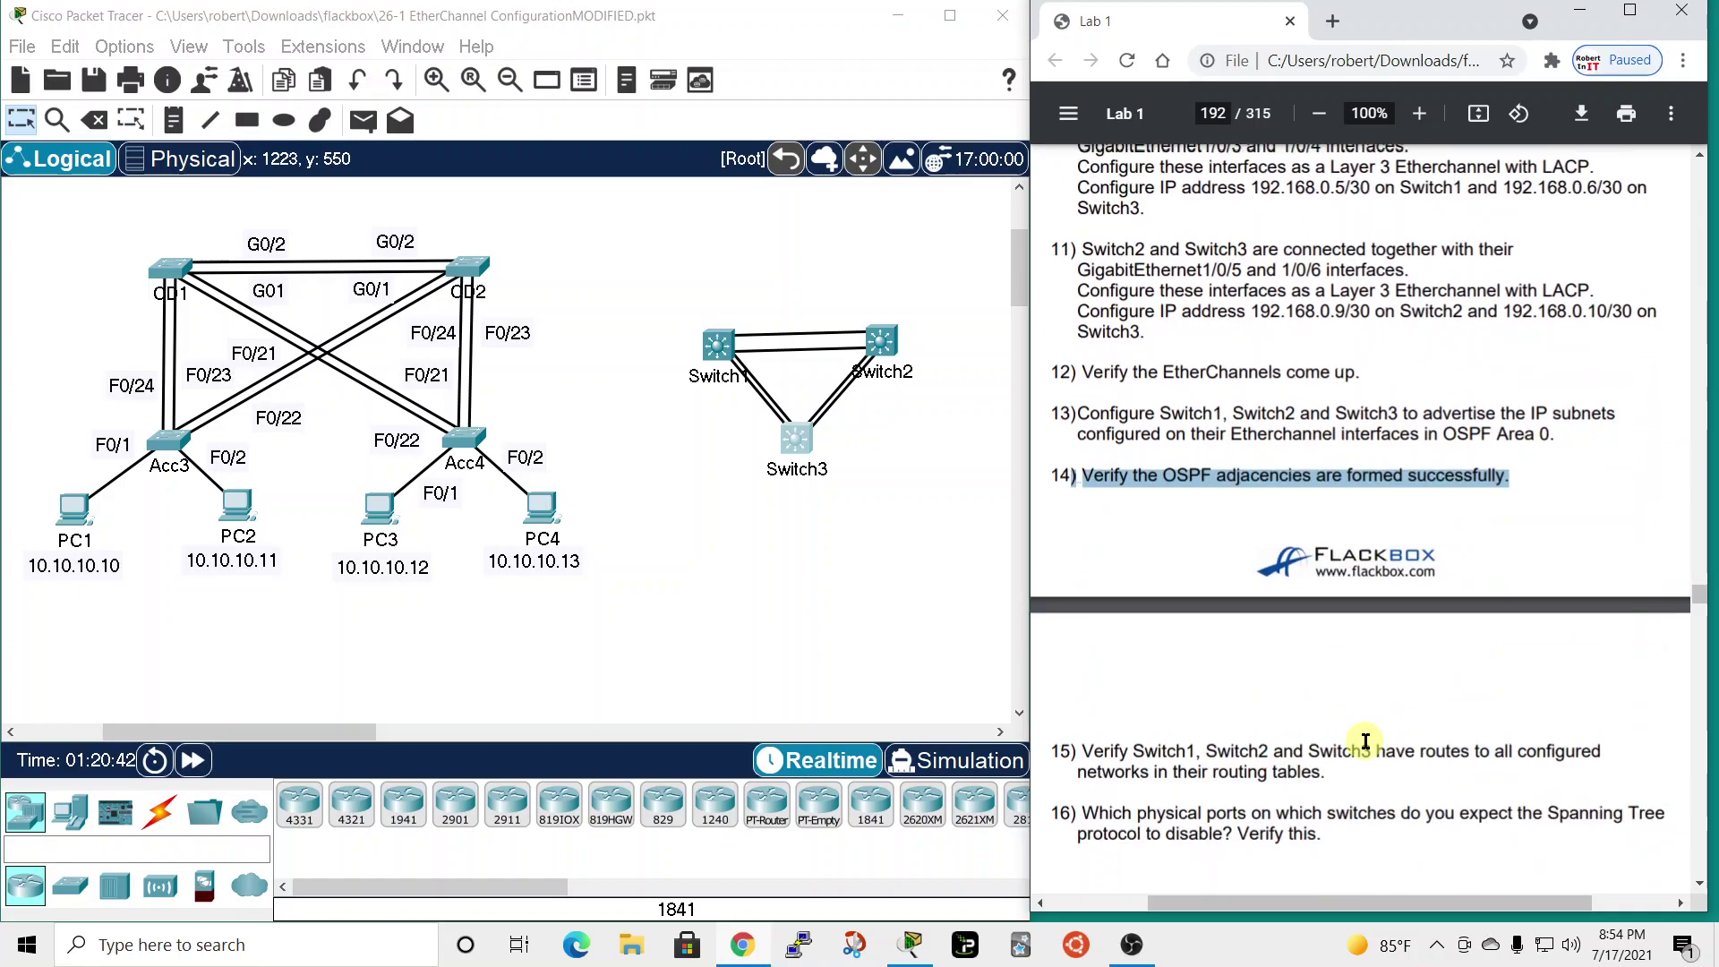
pyautogui.scroll(-2, 1366, 742)
pyautogui.moveTo(1048, 532); pyautogui.dragTo(1130, 530)
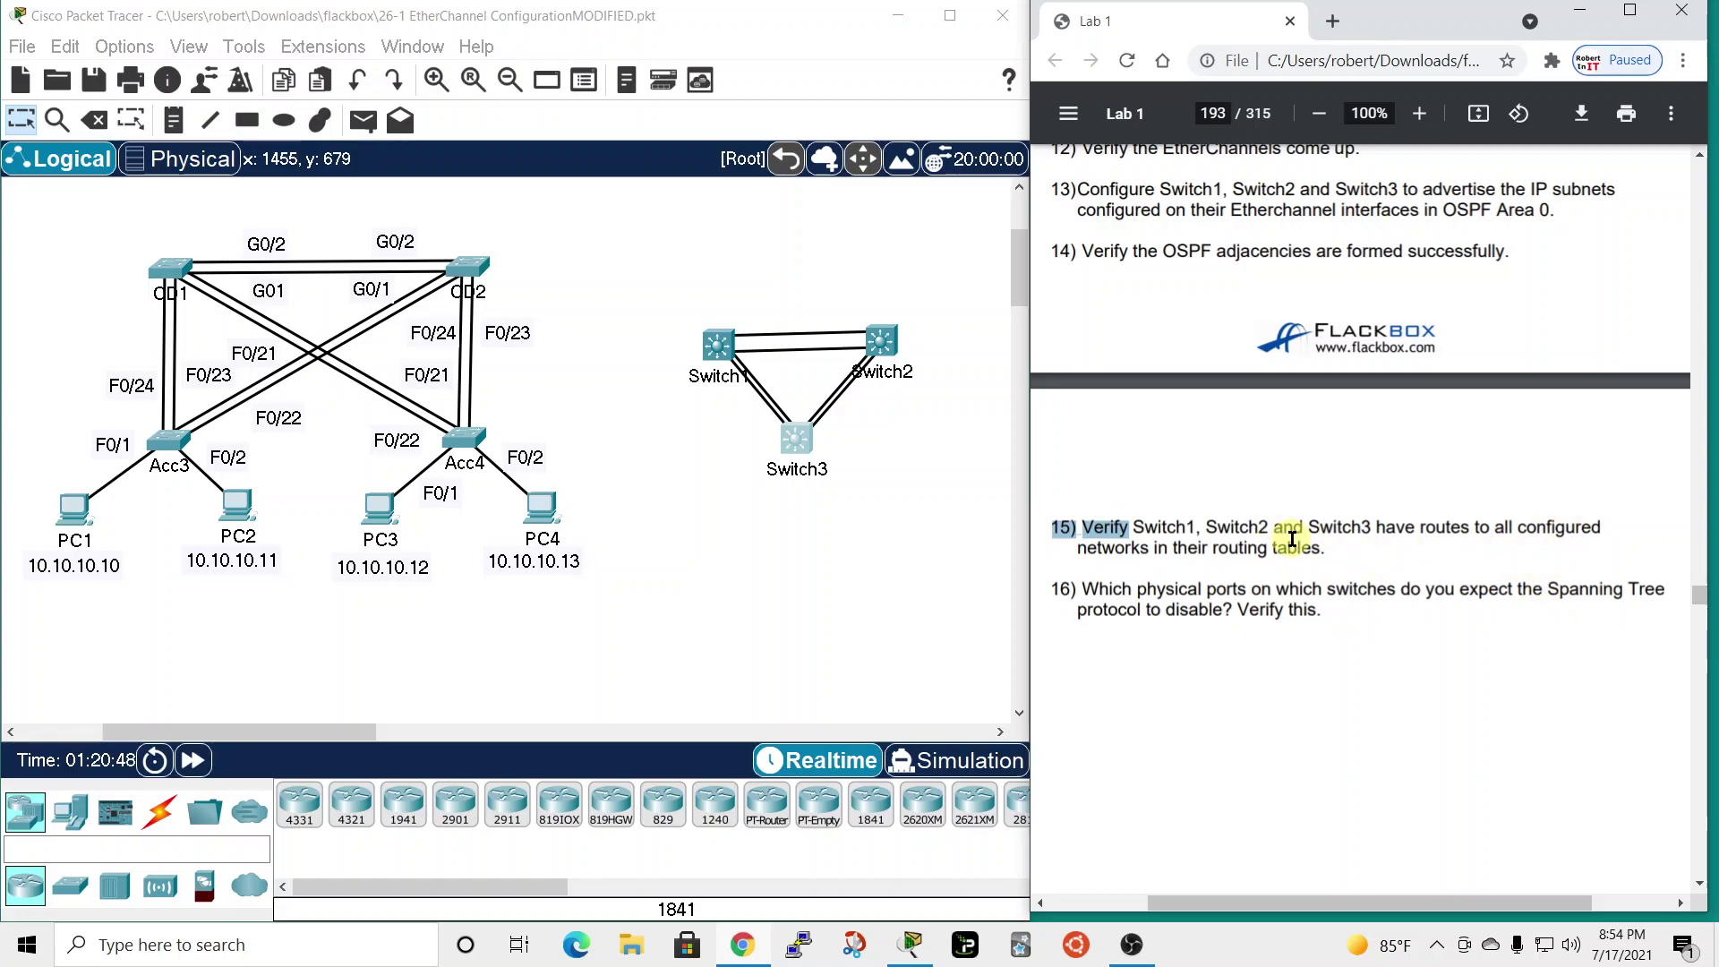
# - Open Switch1's command line in a widened window and run sh ip route to display its routing table
pyautogui.click(716, 354)
pyautogui.moveTo(888, 154); pyautogui.dragTo(723, 33)
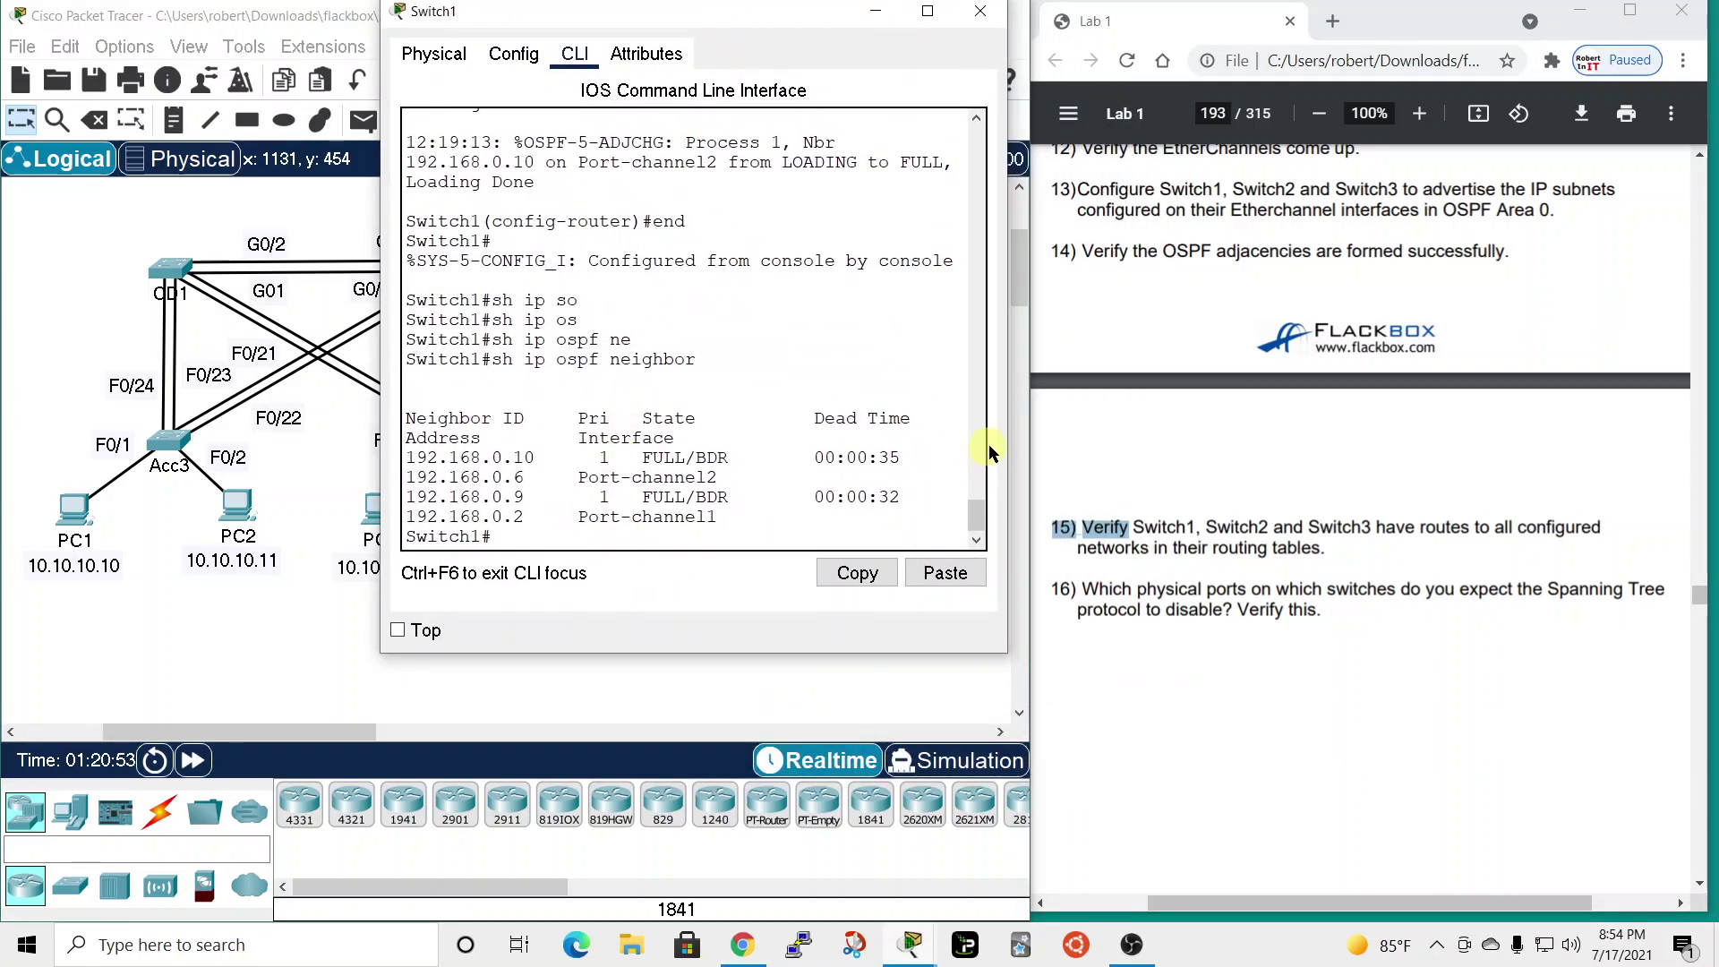
pyautogui.moveTo(1006, 434); pyautogui.dragTo(1313, 445)
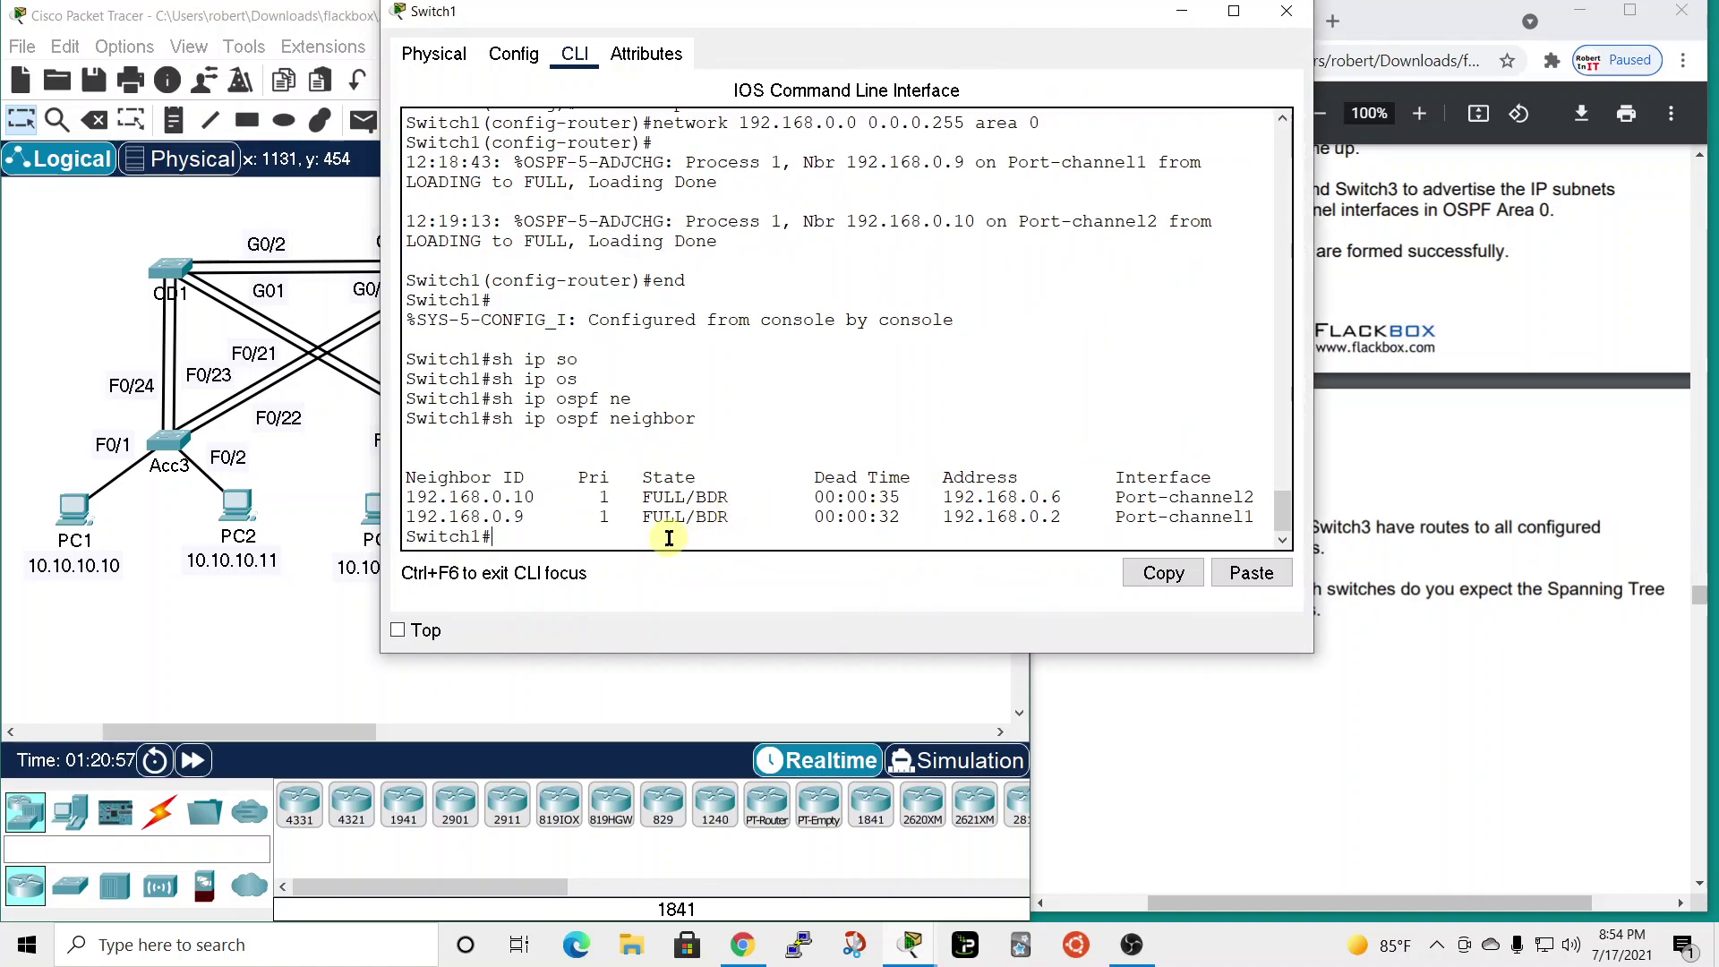
pyautogui.write('h ip route')
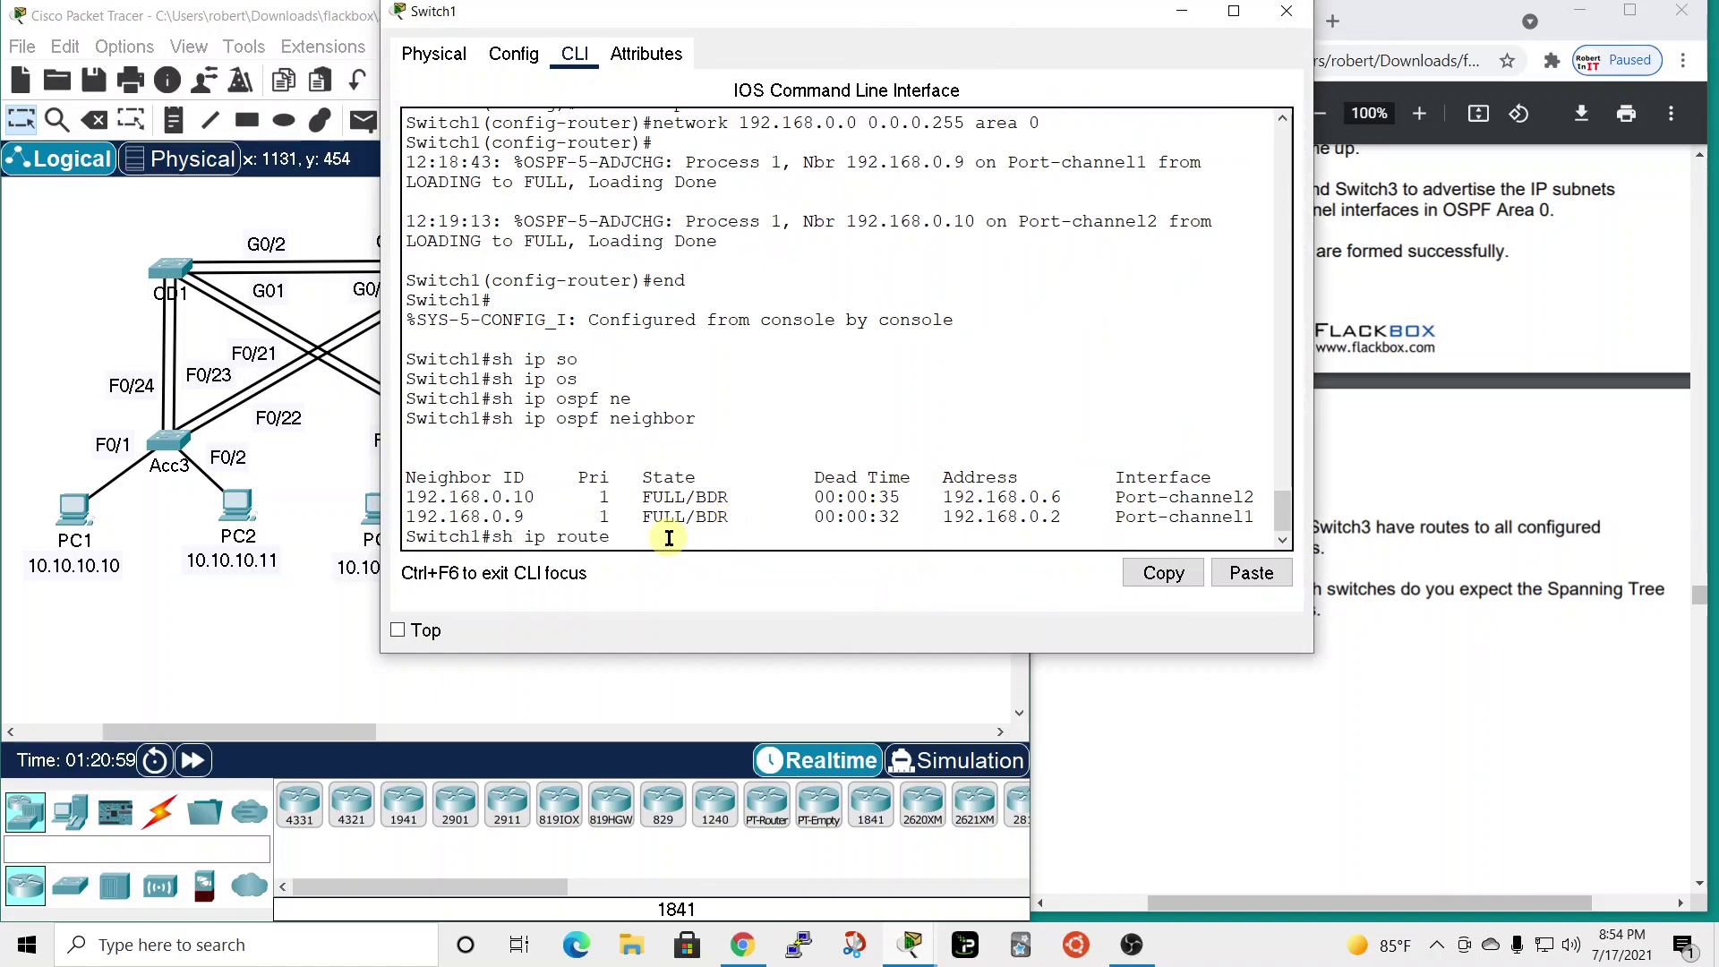
pyautogui.press('Return')
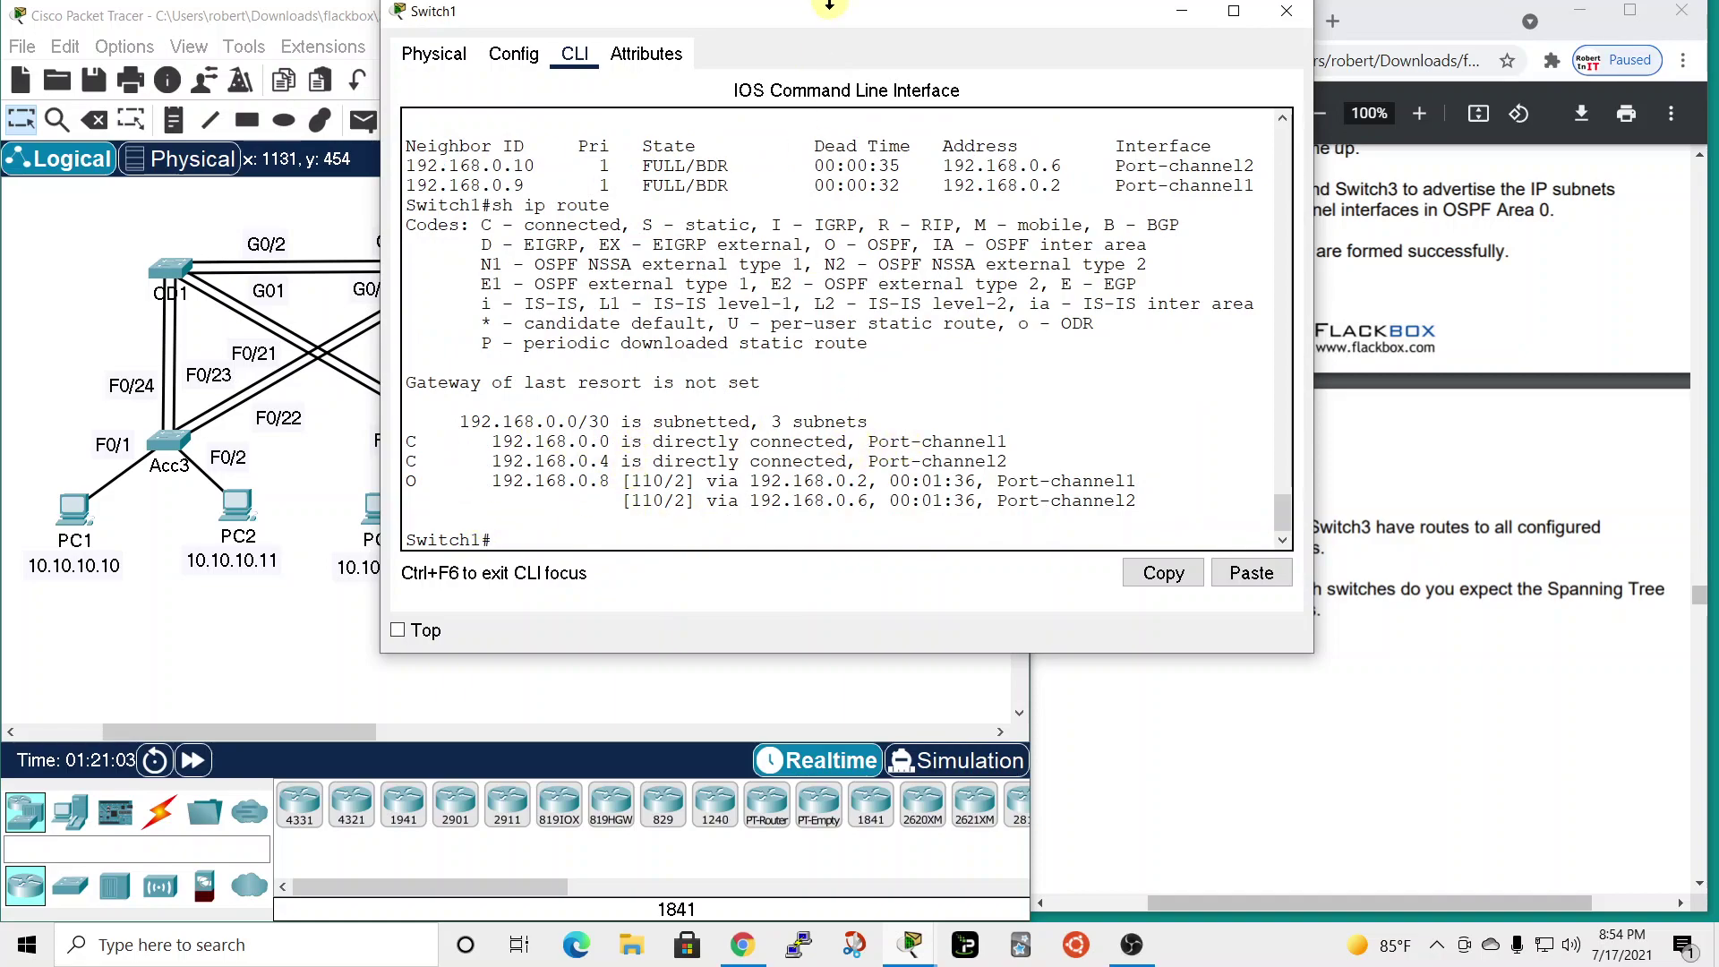
# - Compare Switch1's connected and OSPF routes with the three-switch topology, moving its window aside as needed, and close the window
pyautogui.moveTo(843, 16); pyautogui.dragTo(981, 59)
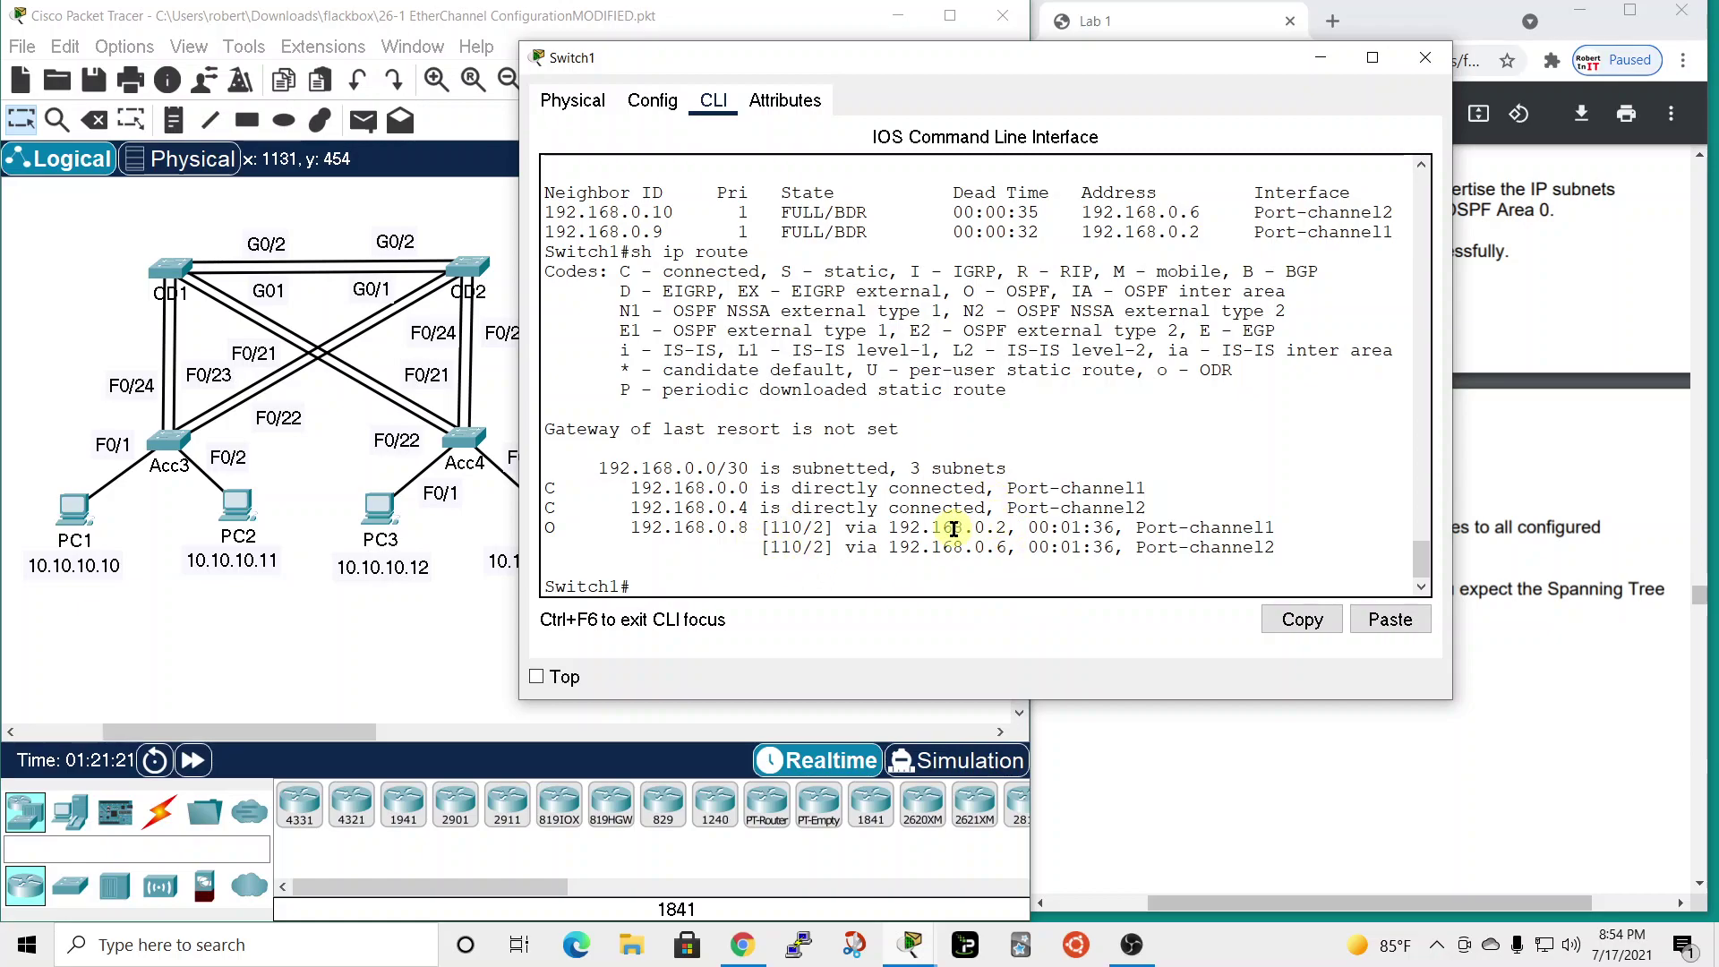
pyautogui.moveTo(1119, 79); pyautogui.dragTo(1495, 143)
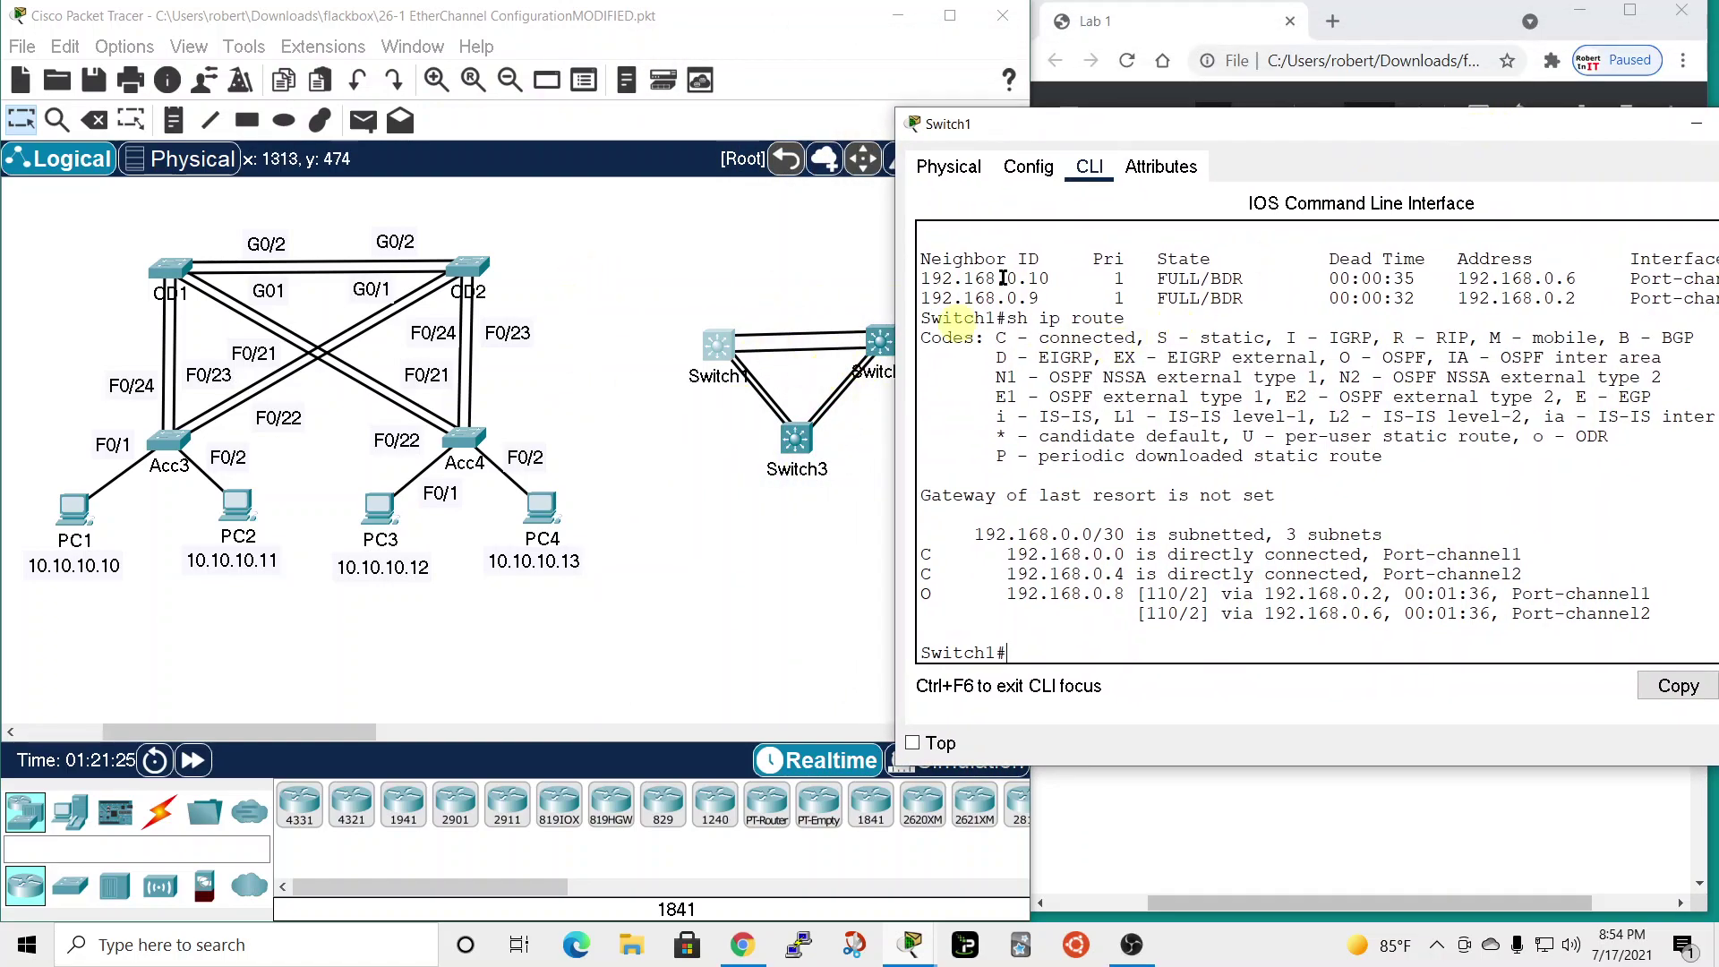
pyautogui.moveTo(1387, 128); pyautogui.dragTo(825, 39)
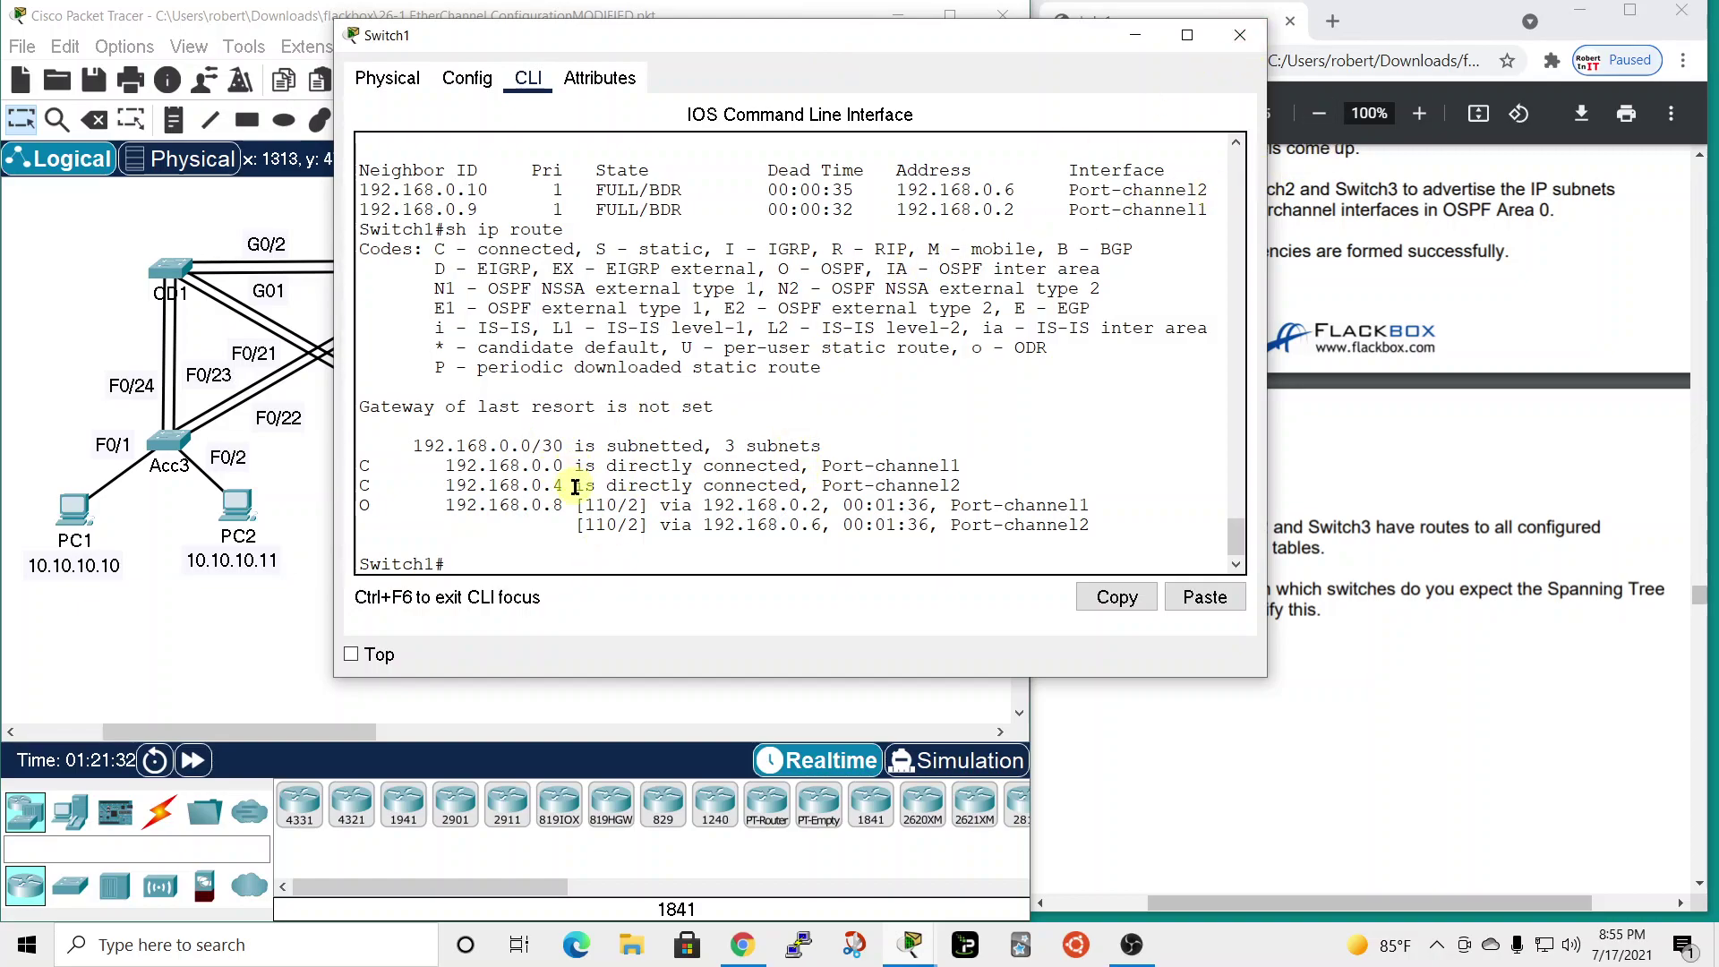
pyautogui.click(1238, 36)
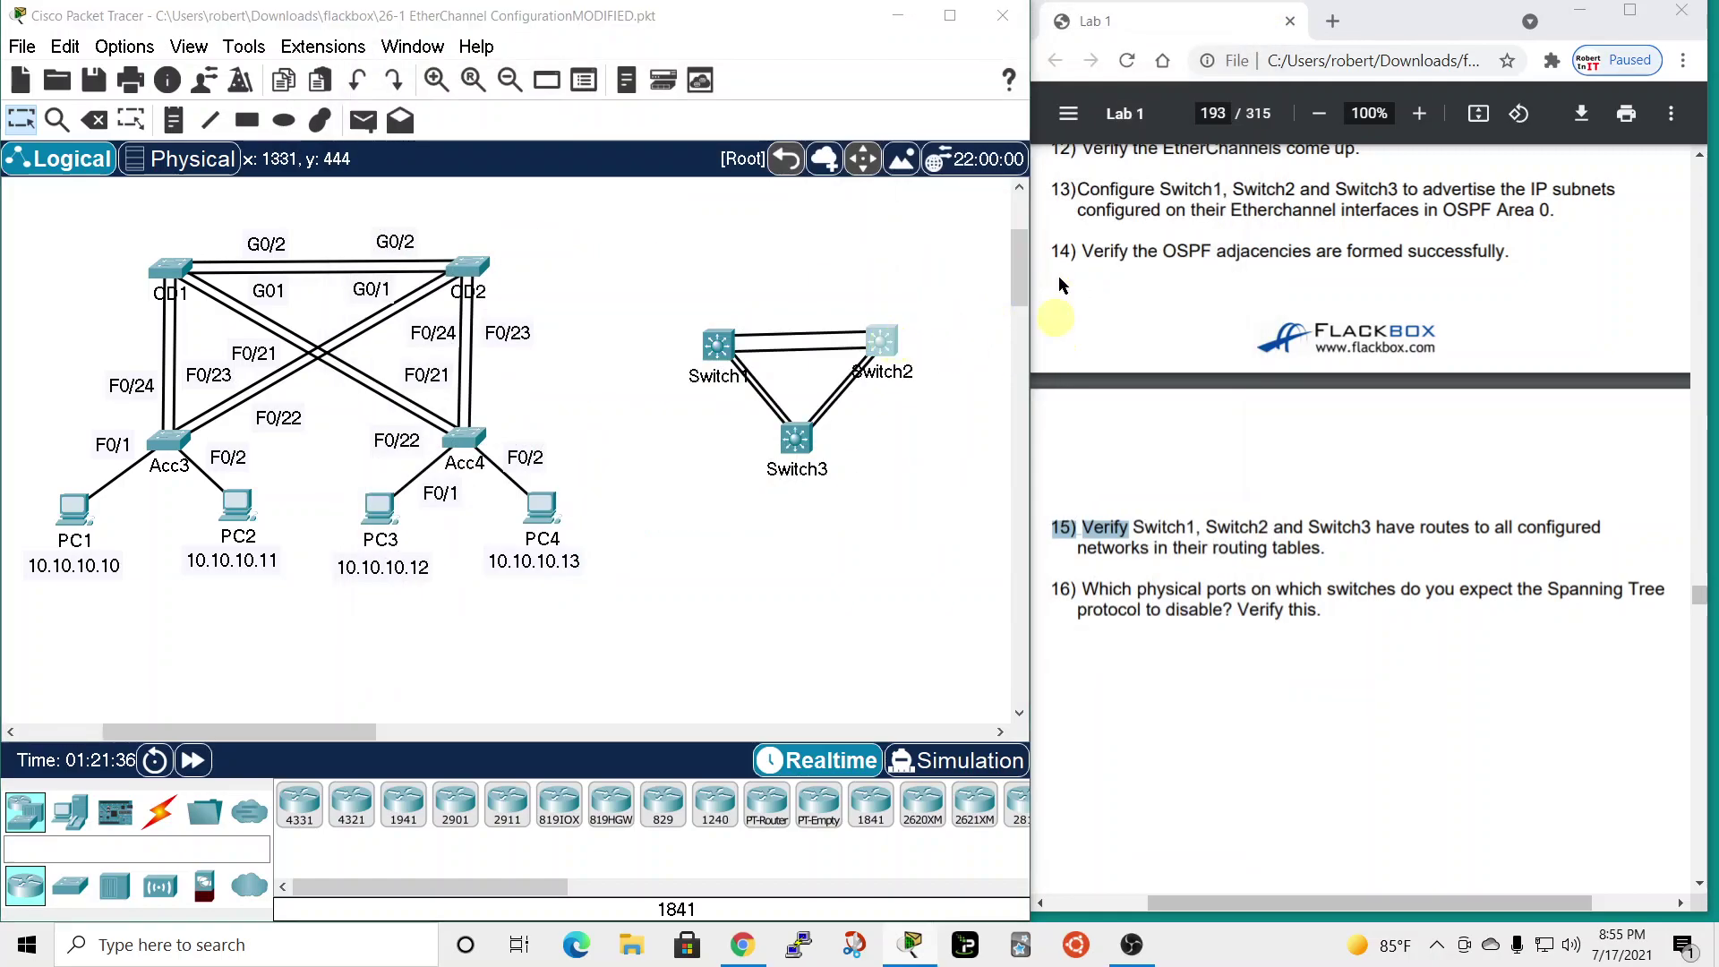
# - Run sh ip route on Switch2, widen the window to review its connected and OSPF routes, and close it
pyautogui.click(885, 342)
pyautogui.moveTo(1017, 131); pyautogui.dragTo(1002, 69)
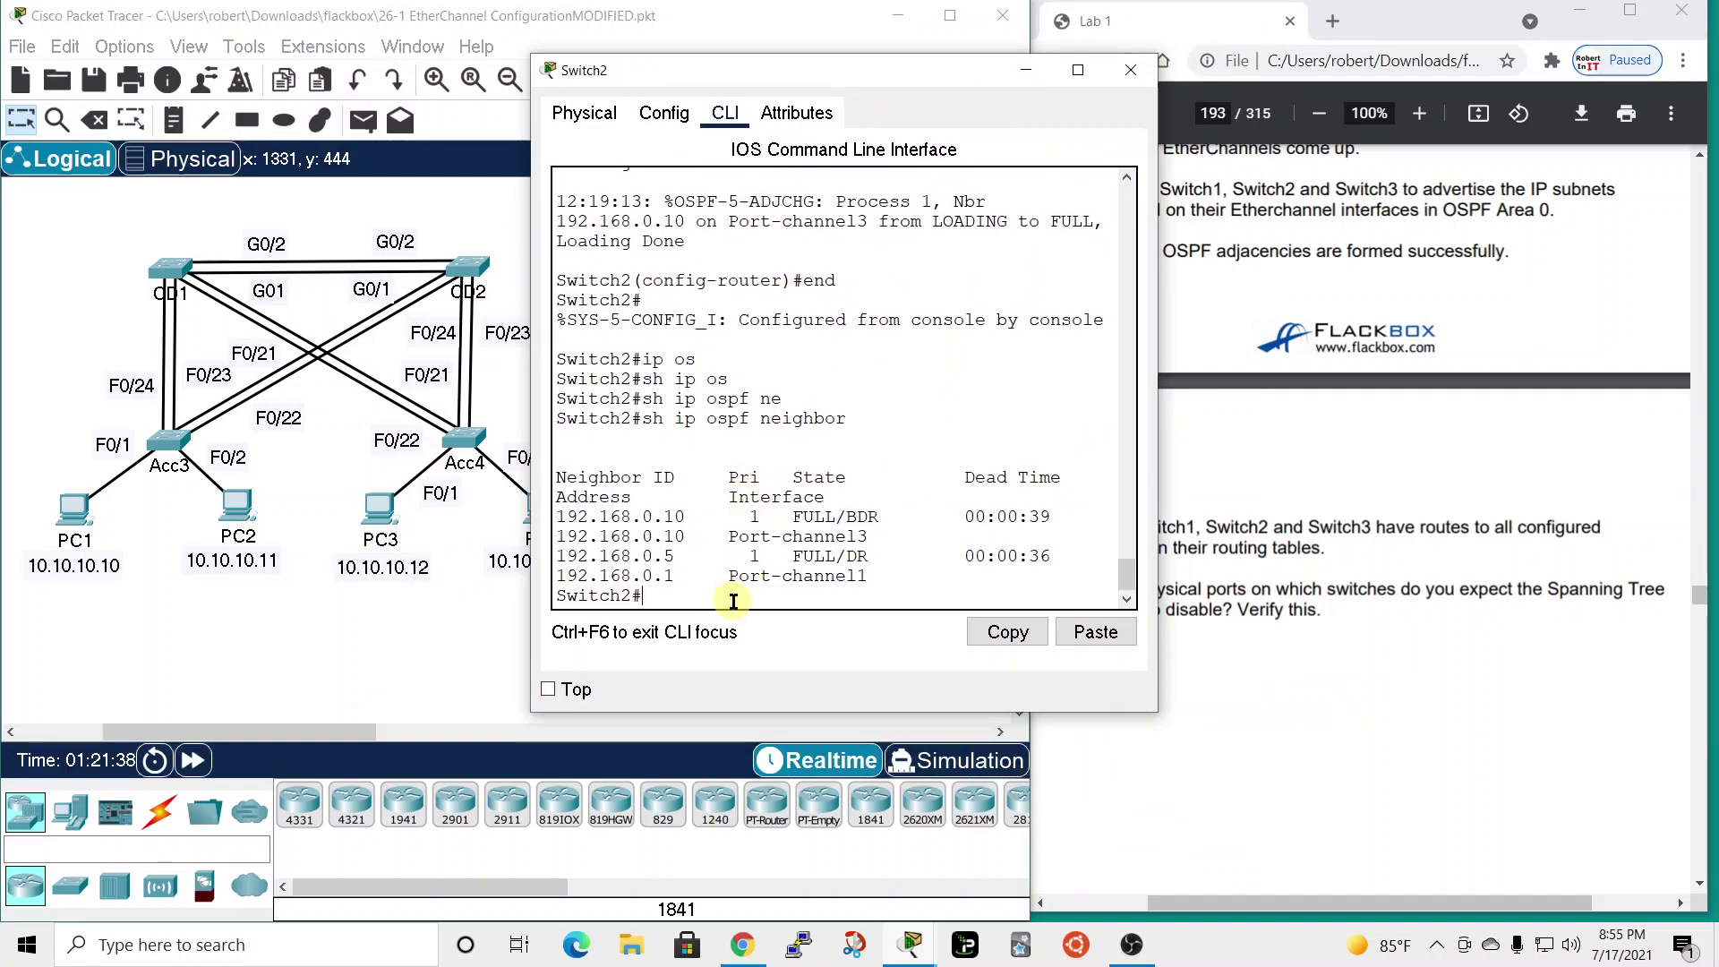
pyautogui.write('sh ip route')
pyautogui.press('Return')
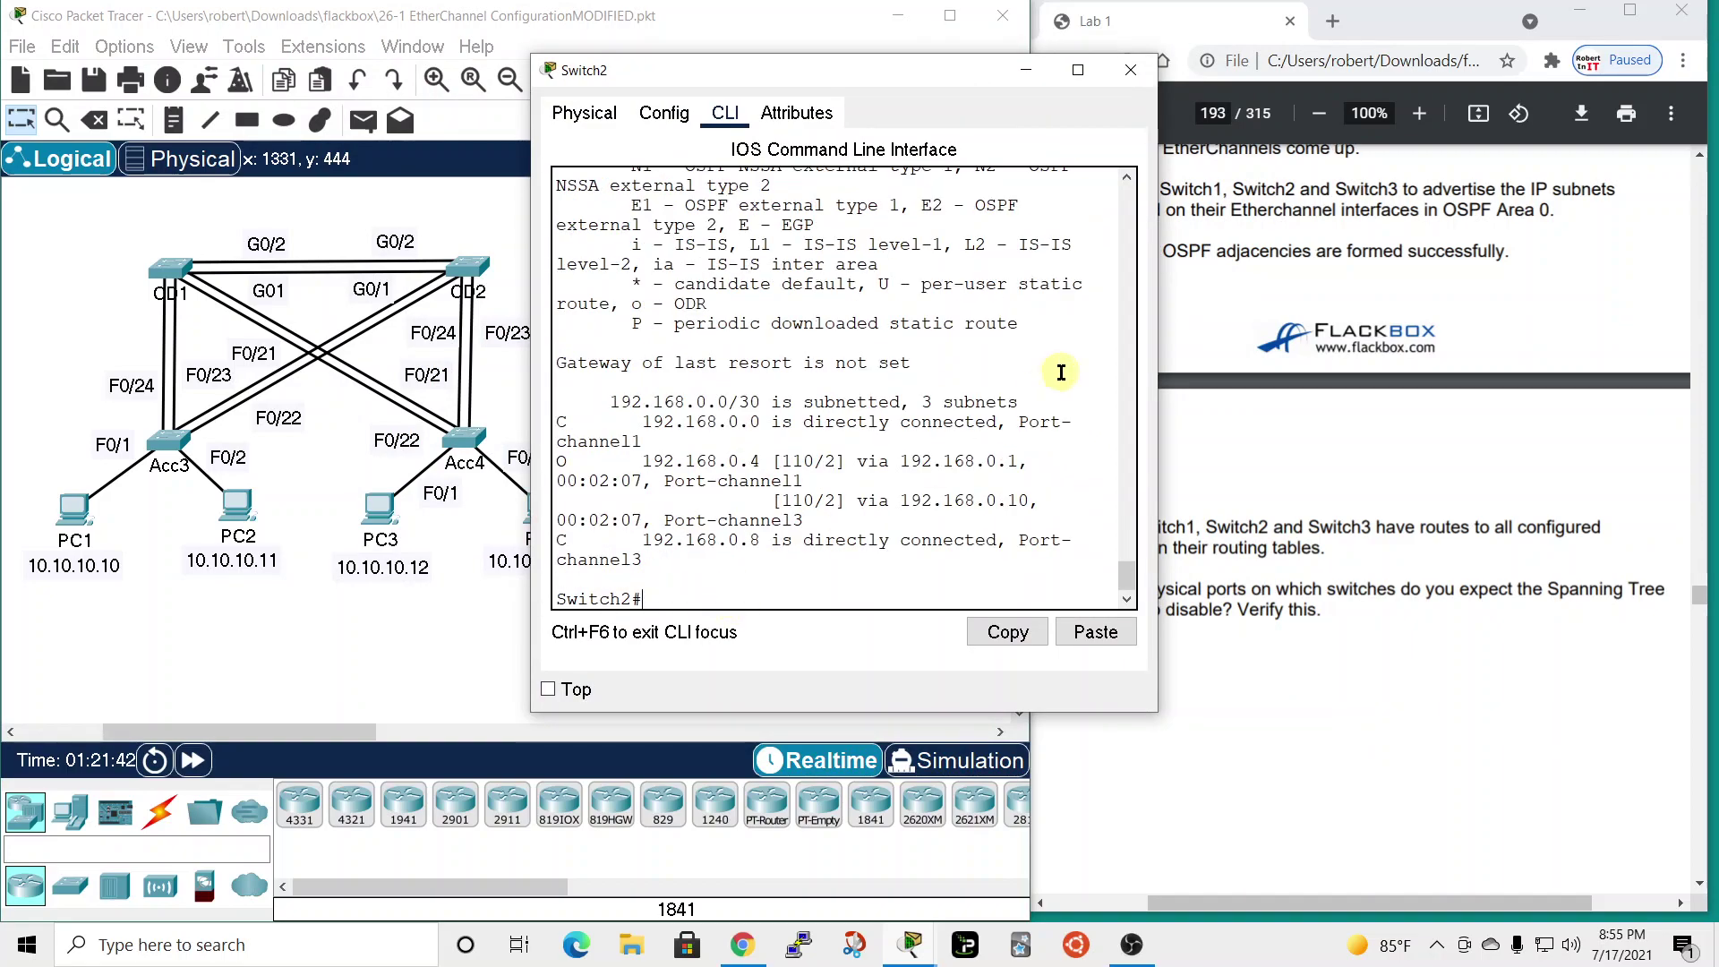
pyautogui.moveTo(1162, 429); pyautogui.dragTo(1568, 429)
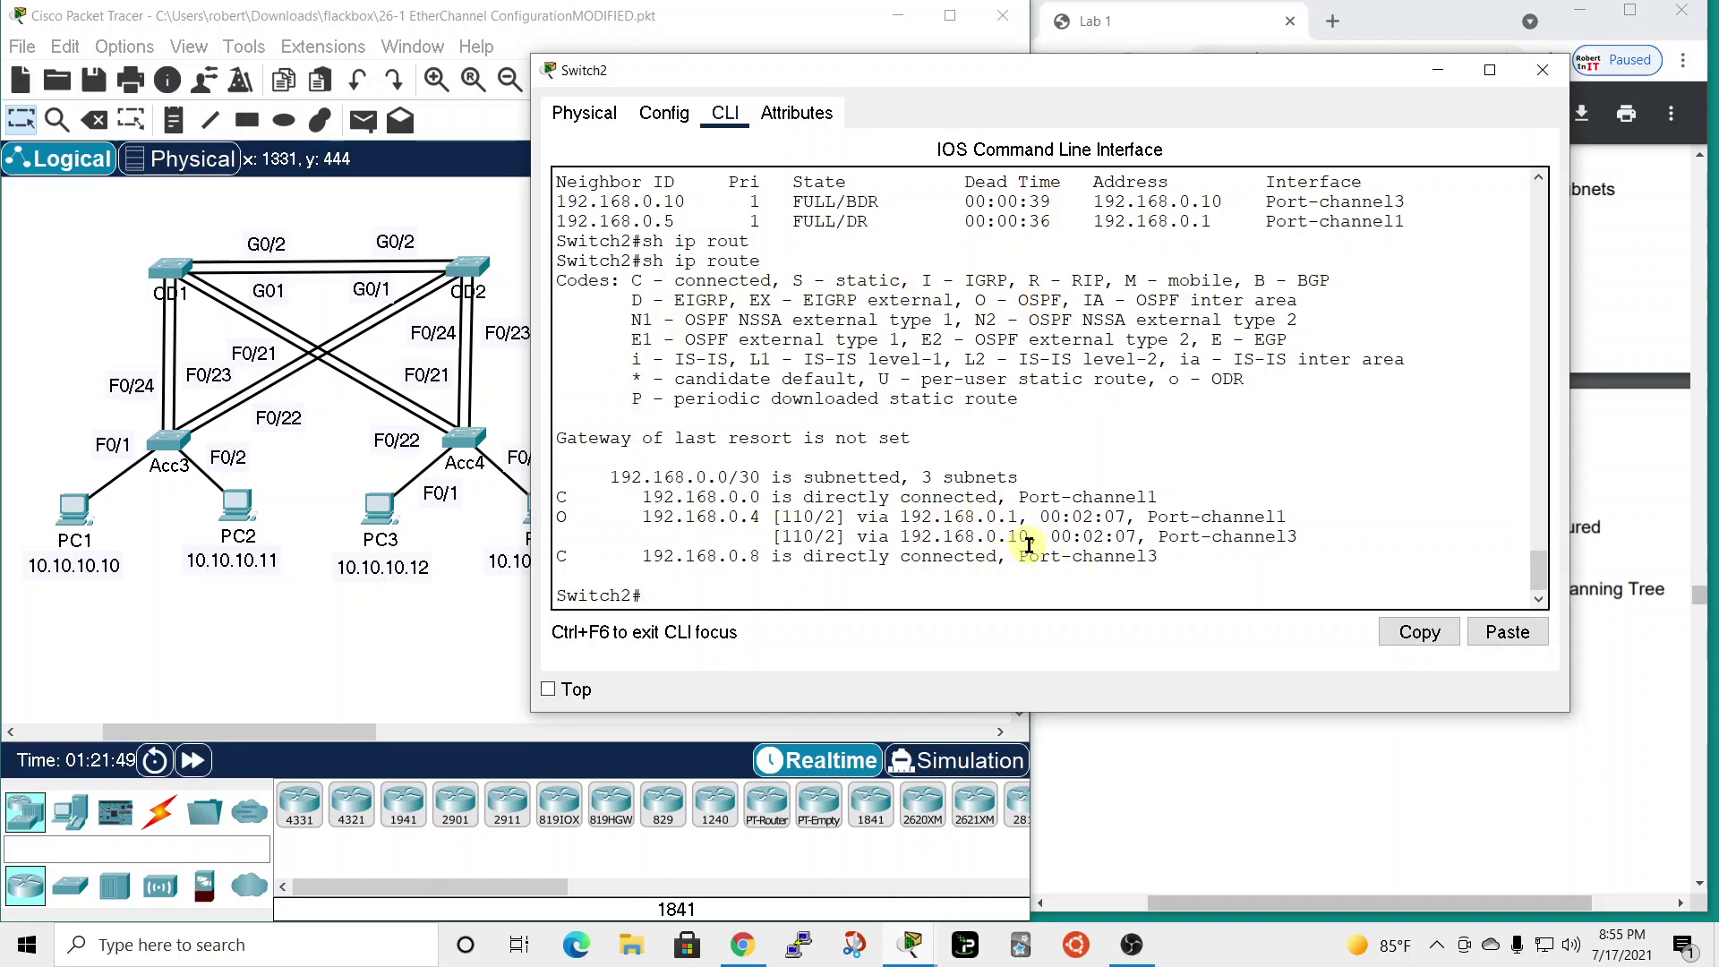
pyautogui.click(1546, 78)
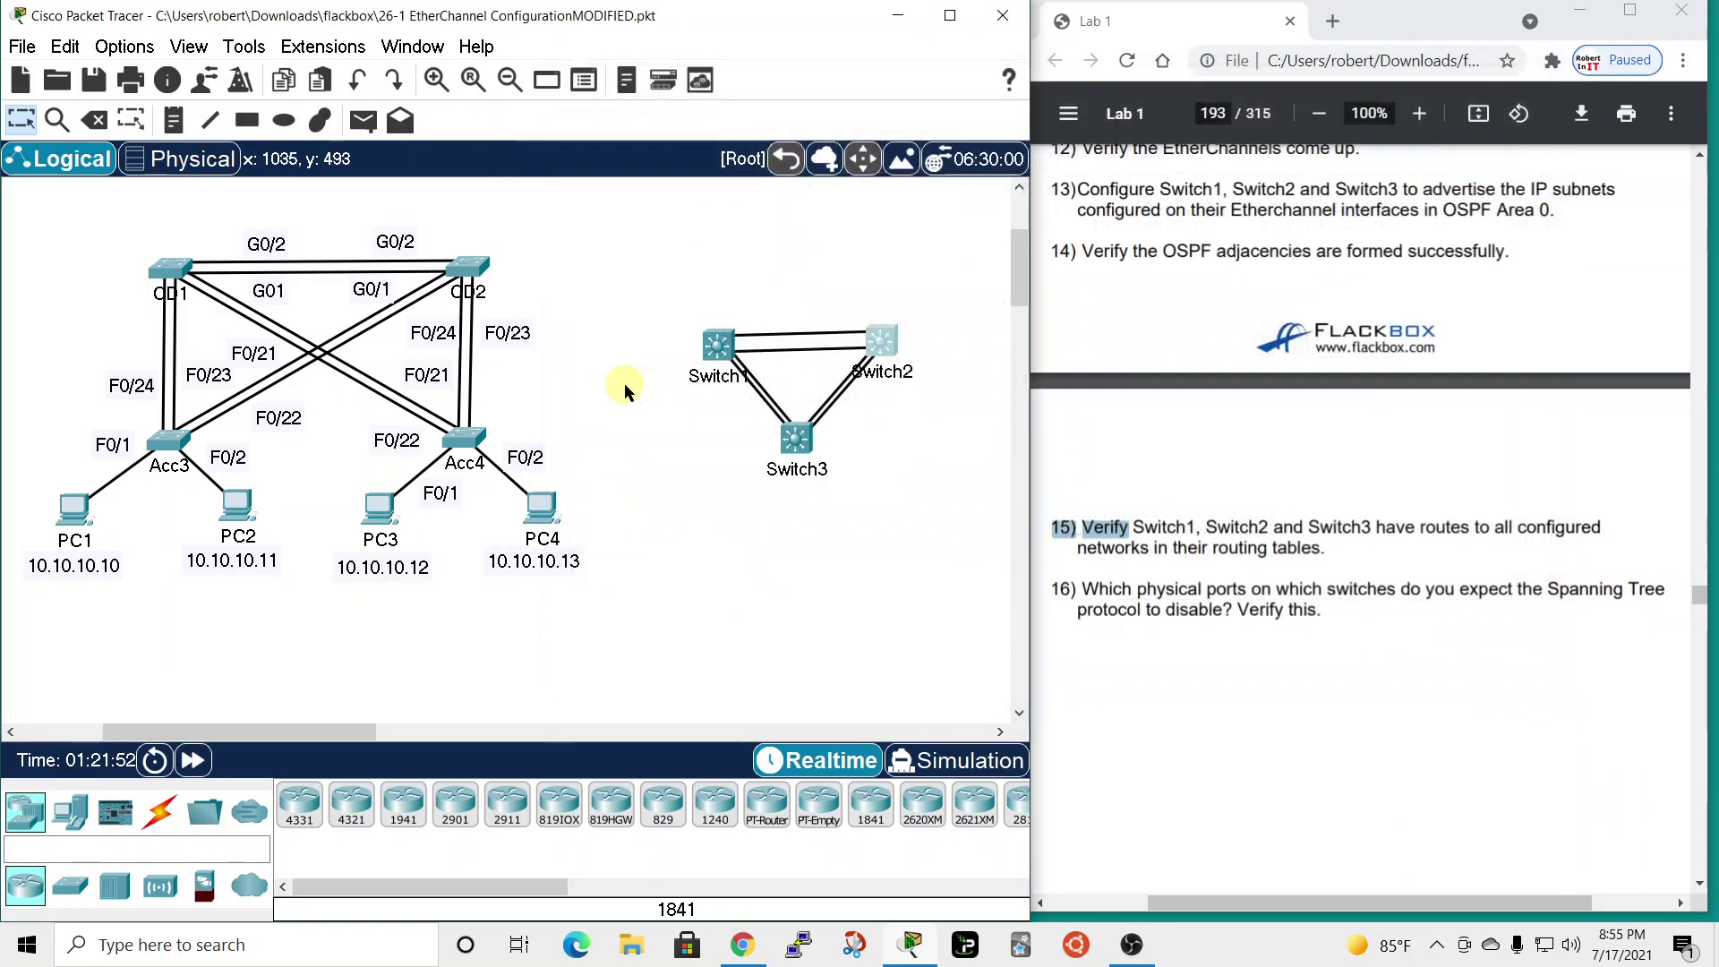
# - Open Switch3's command line in a widened window and run sh ip route to check its routes
pyautogui.click(795, 450)
pyautogui.moveTo(1172, 395); pyautogui.dragTo(1341, 395)
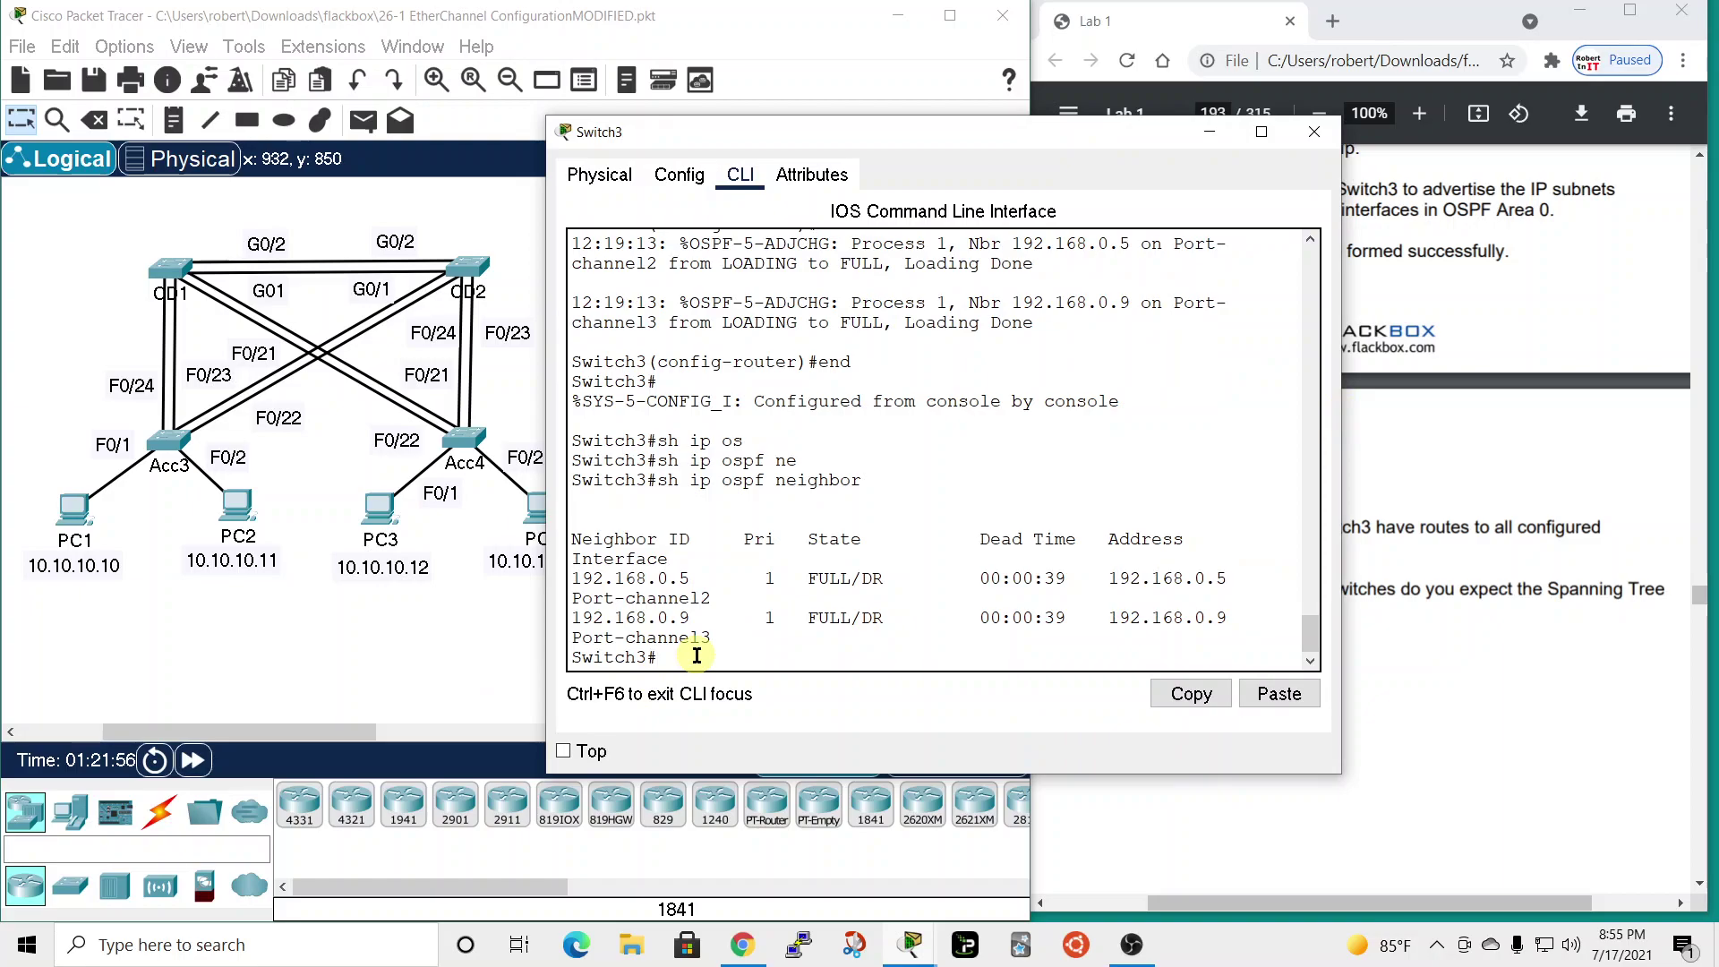
pyautogui.write('sh ip rou')
pyautogui.press('Return')
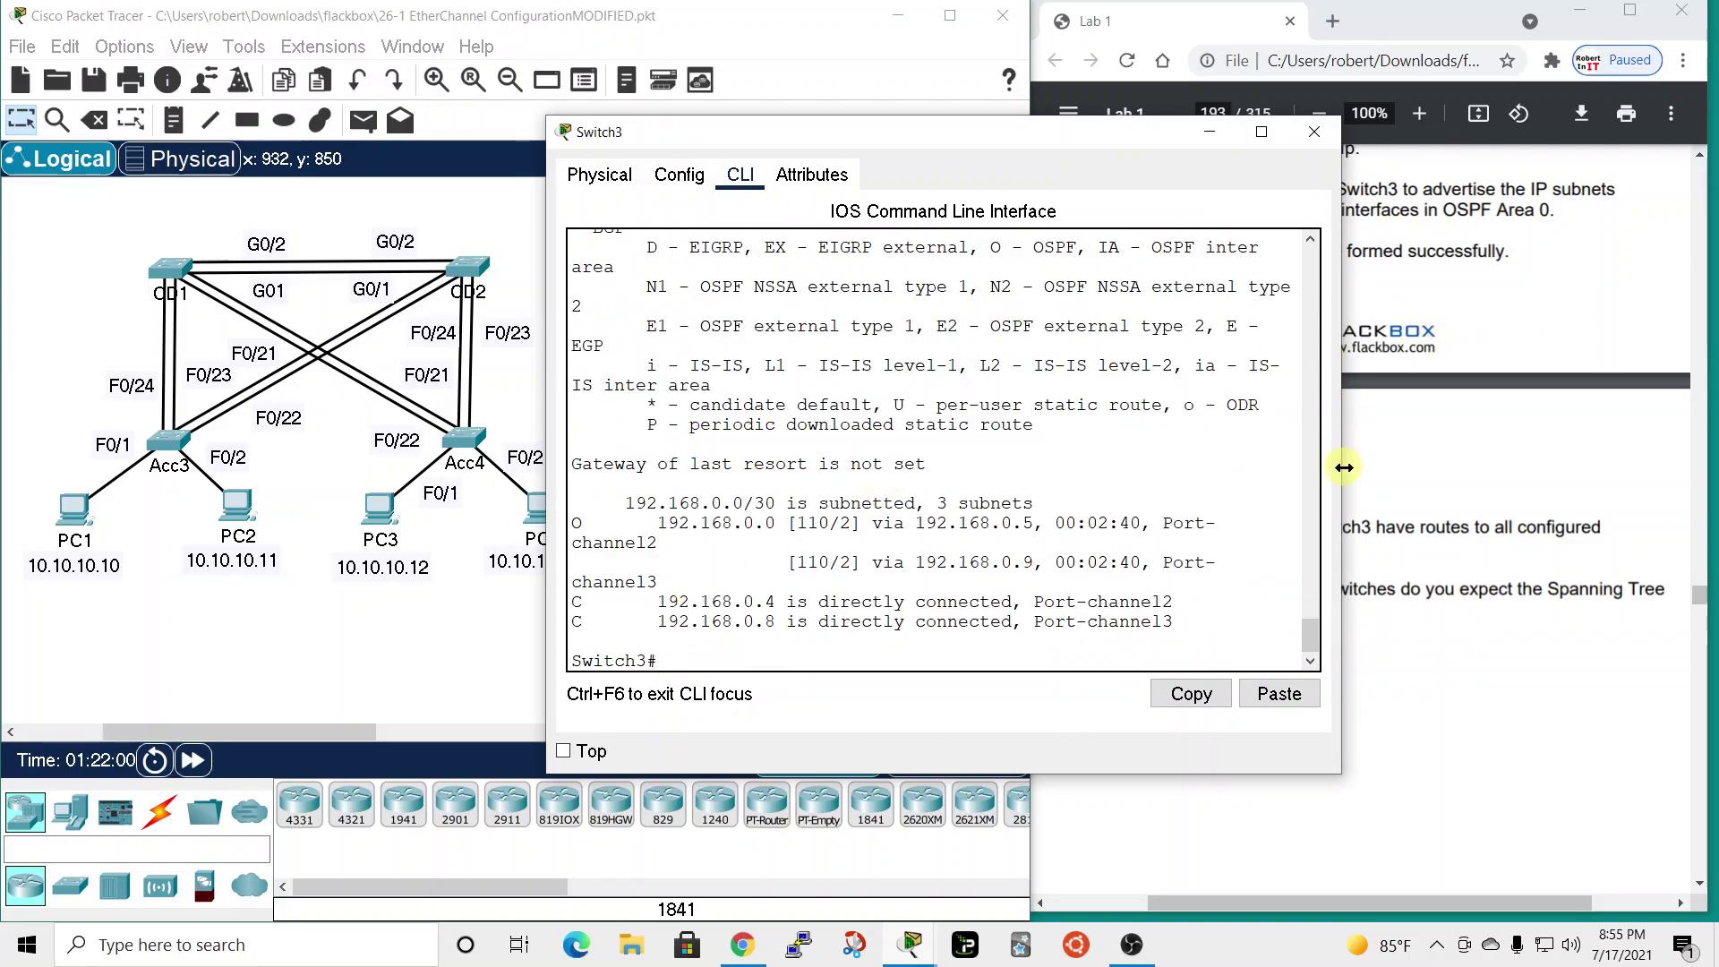
# - Review Switch3's connected and OSPF routes in a wider command-line window and close it
pyautogui.moveTo(1343, 466); pyautogui.dragTo(1572, 467)
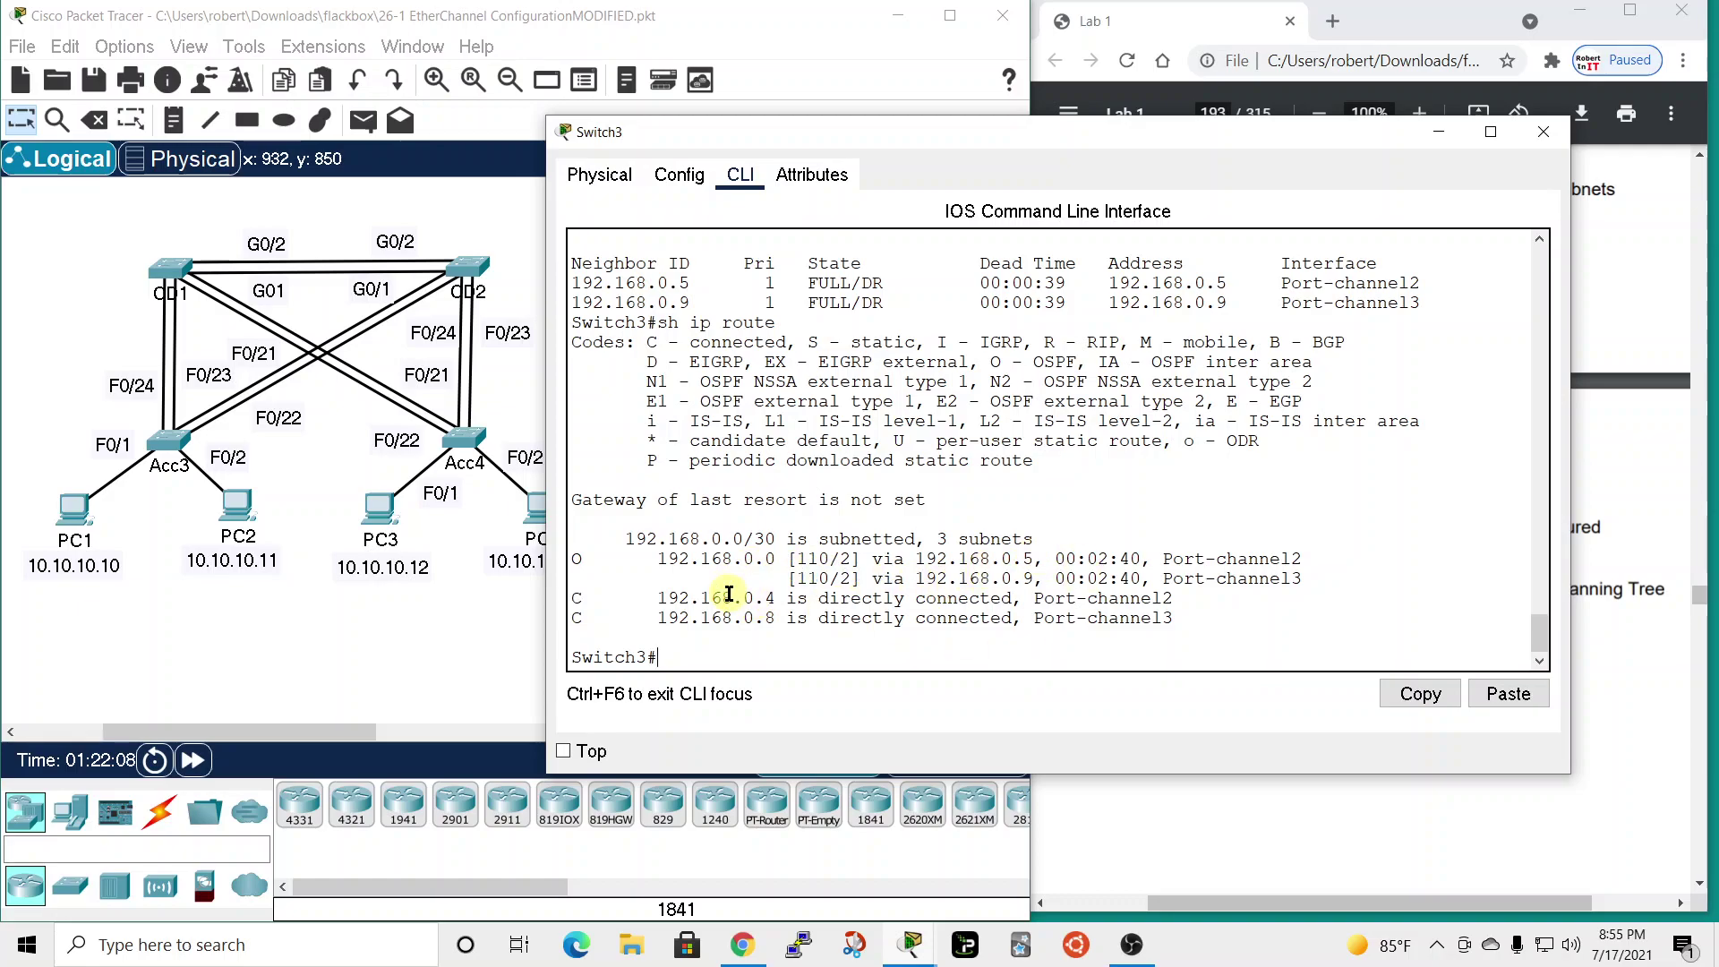
pyautogui.click(1544, 131)
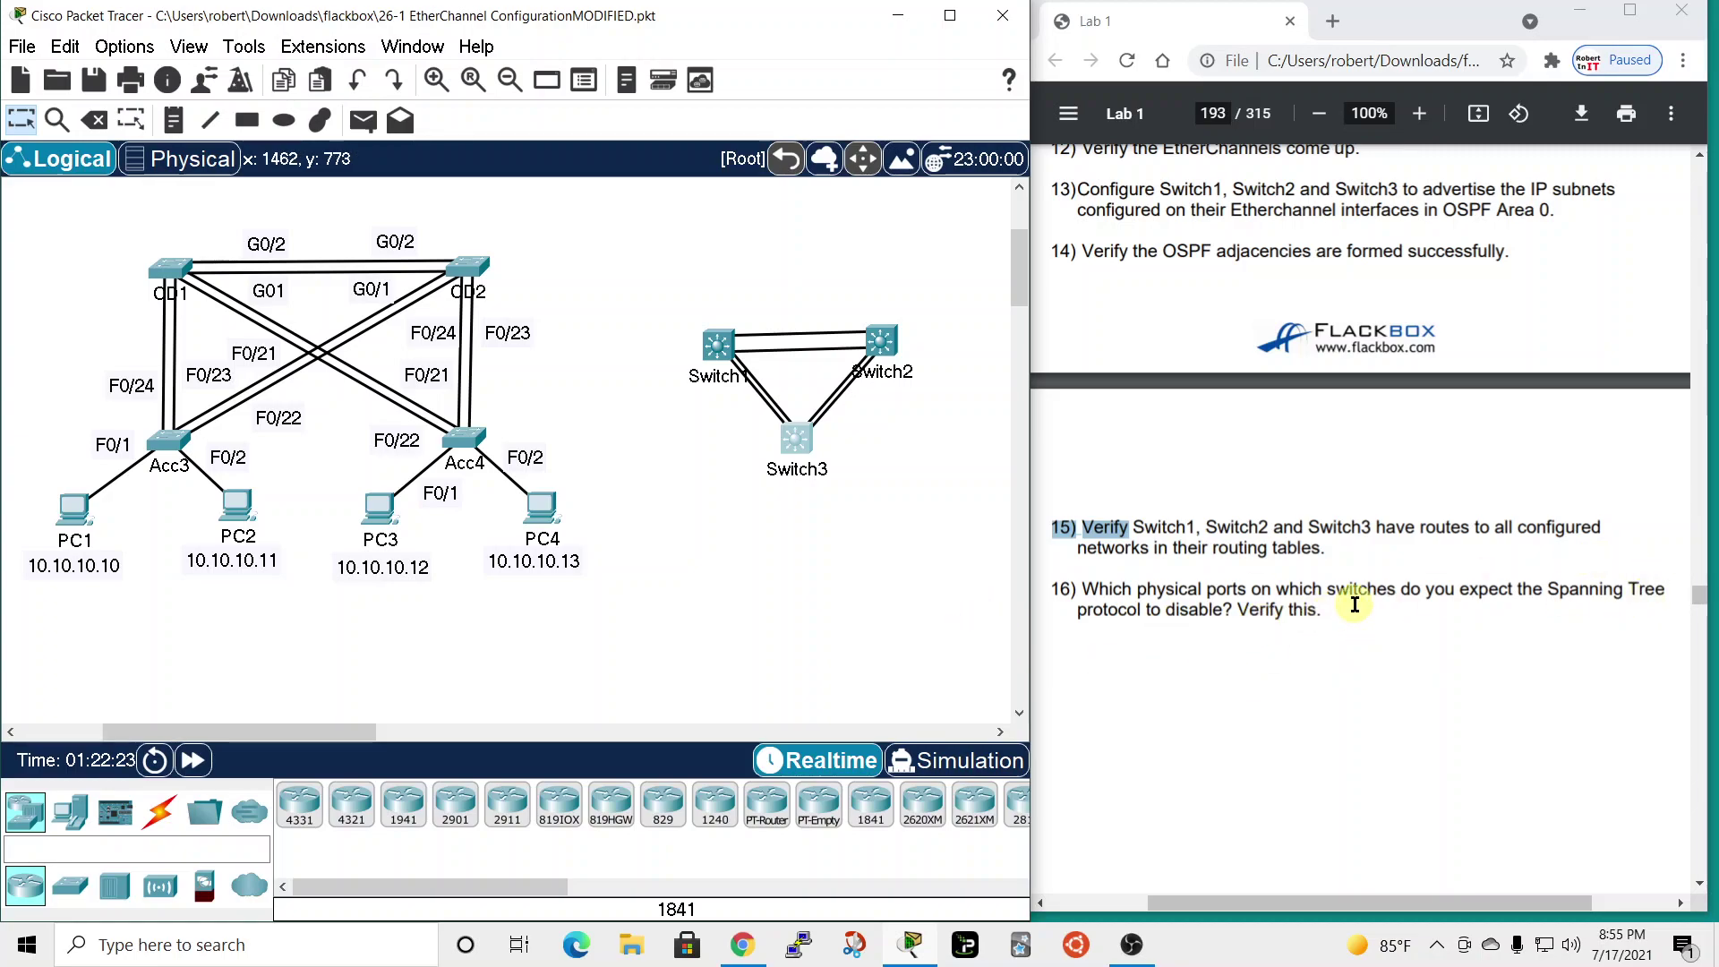
# - Find the no switchport command for interface range gigabitEthernet 1/0/3 - 4 in Switch1's command history, highlight it, and close the window
pyautogui.click(726, 365)
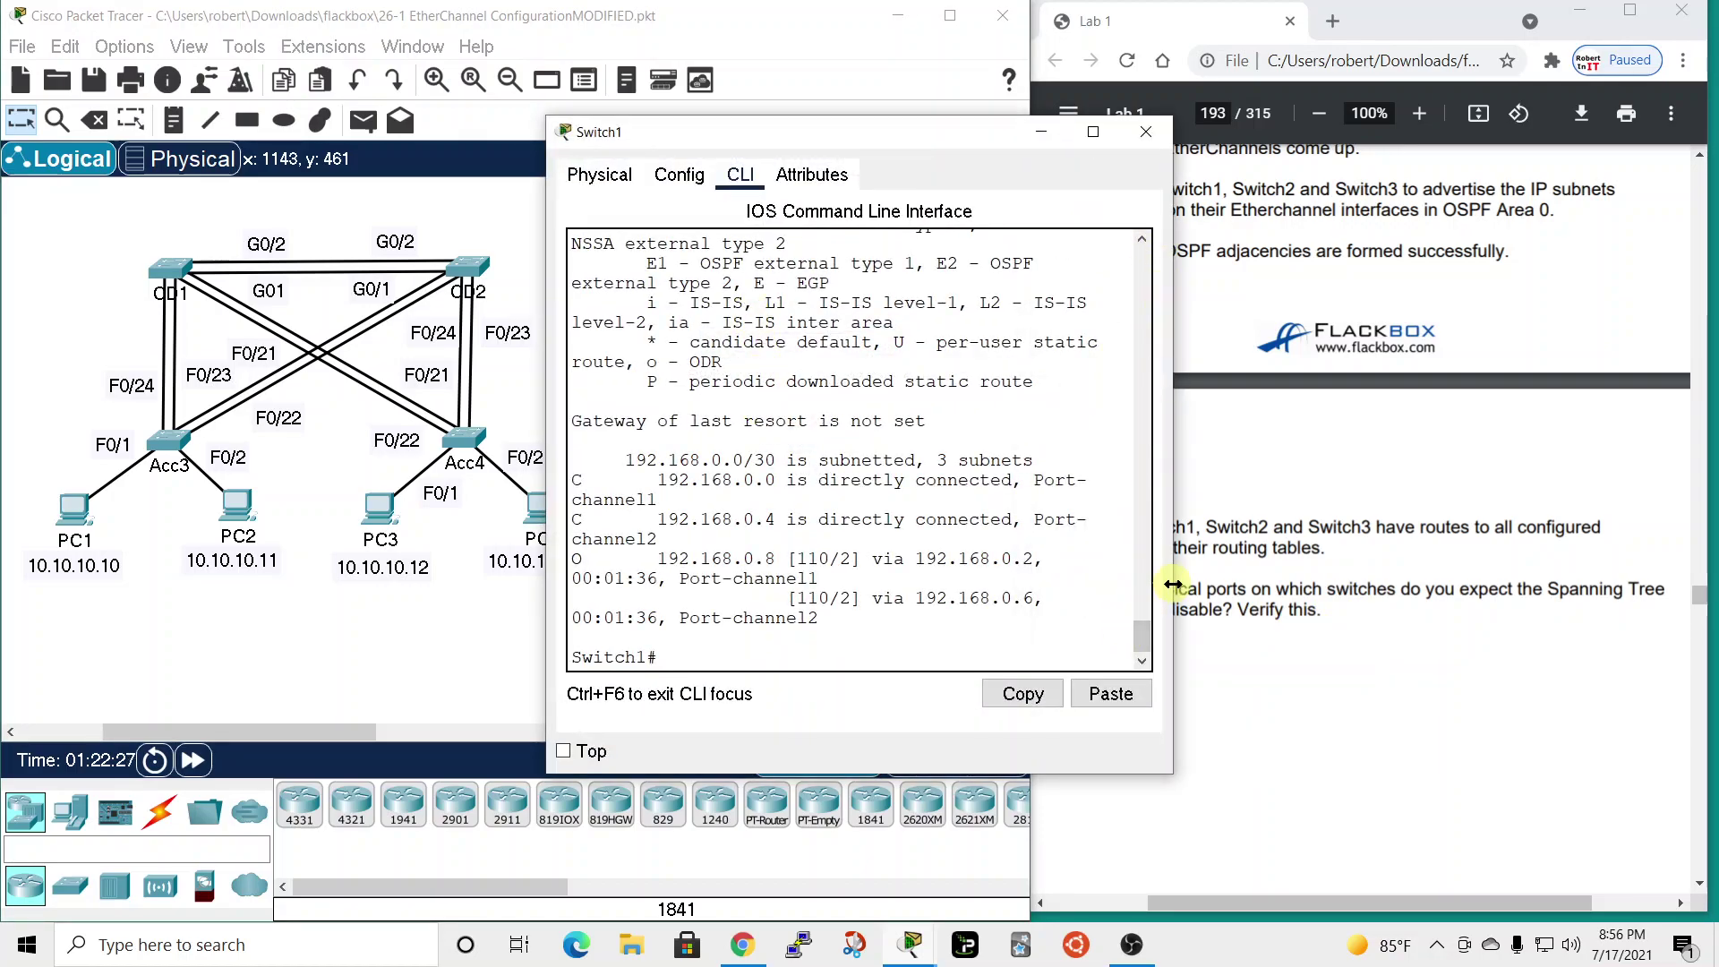
pyautogui.moveTo(1172, 584); pyautogui.dragTo(1452, 583)
pyautogui.scroll(8, 1002, 561)
pyautogui.scroll(10, 1001, 562)
pyautogui.scroll(10, 991, 550)
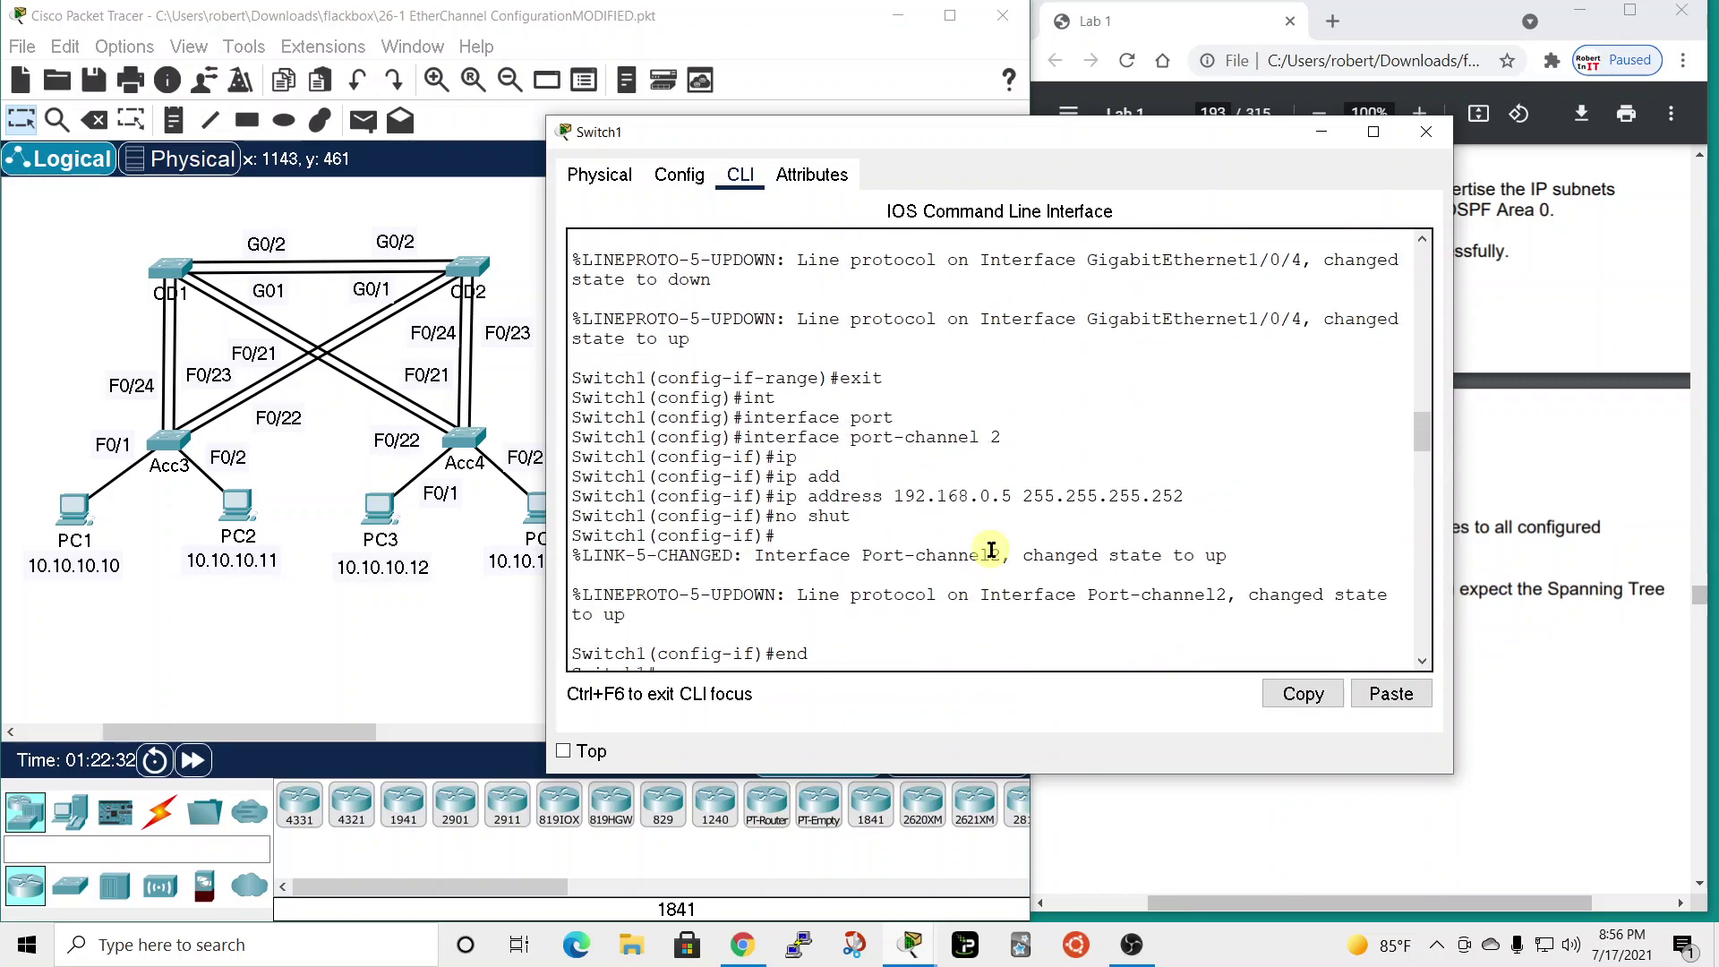
pyautogui.scroll(10, 991, 550)
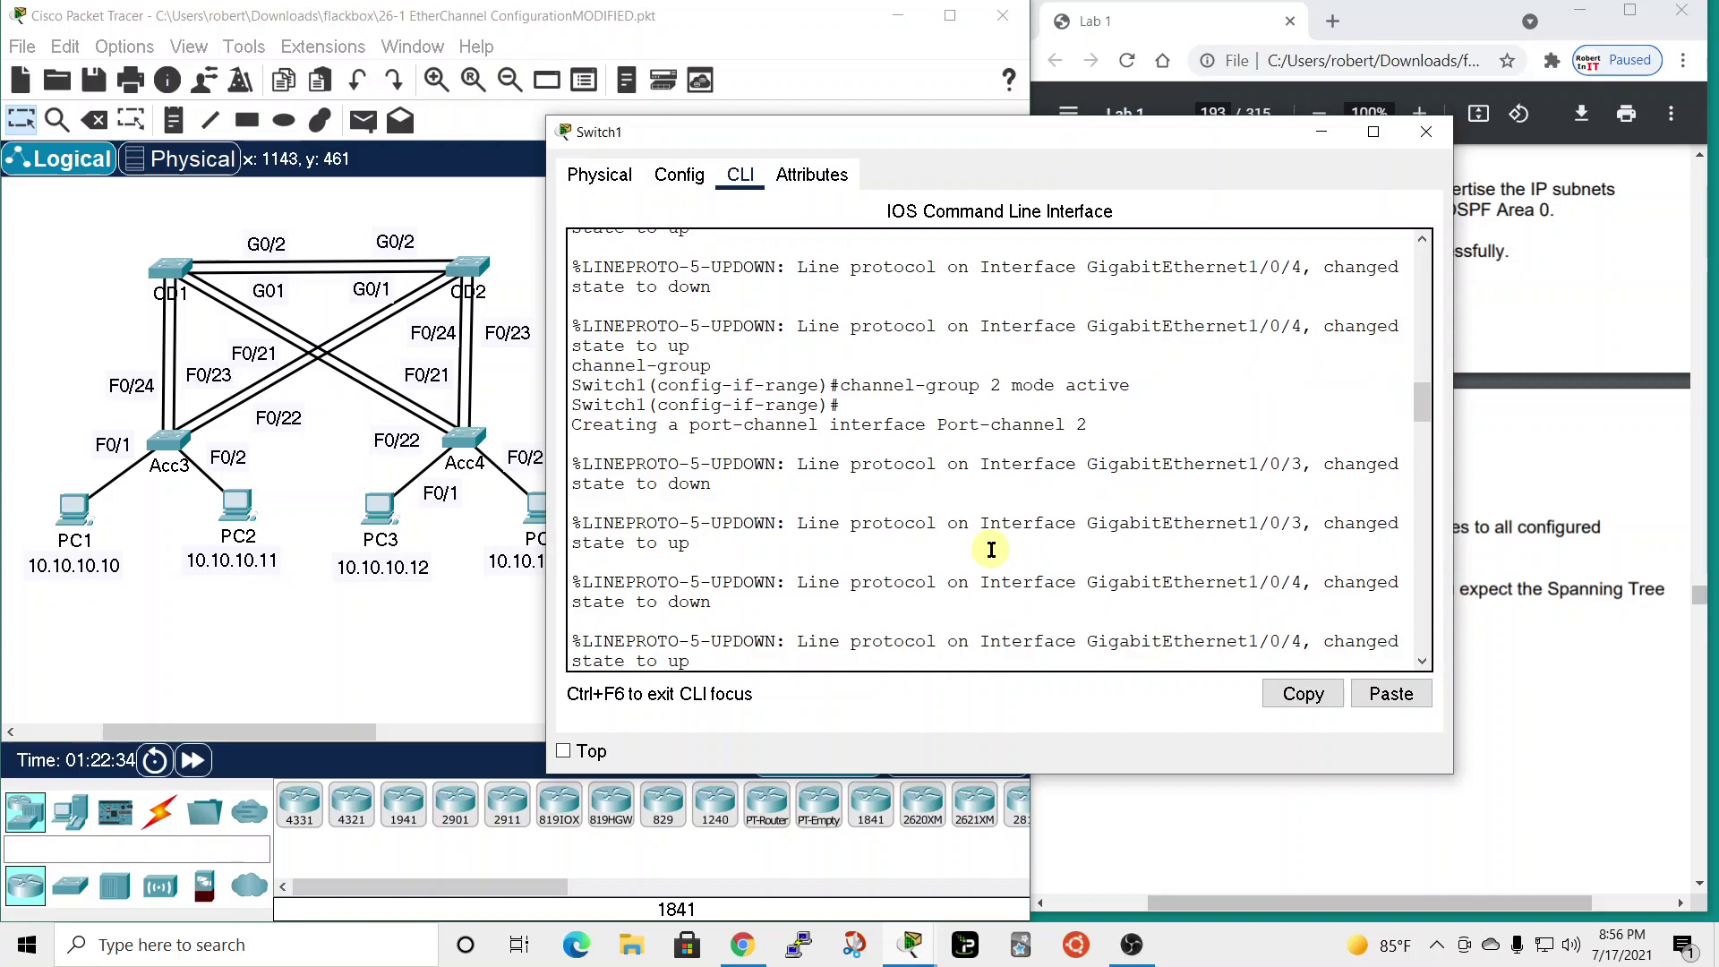
pyautogui.scroll(3, 991, 550)
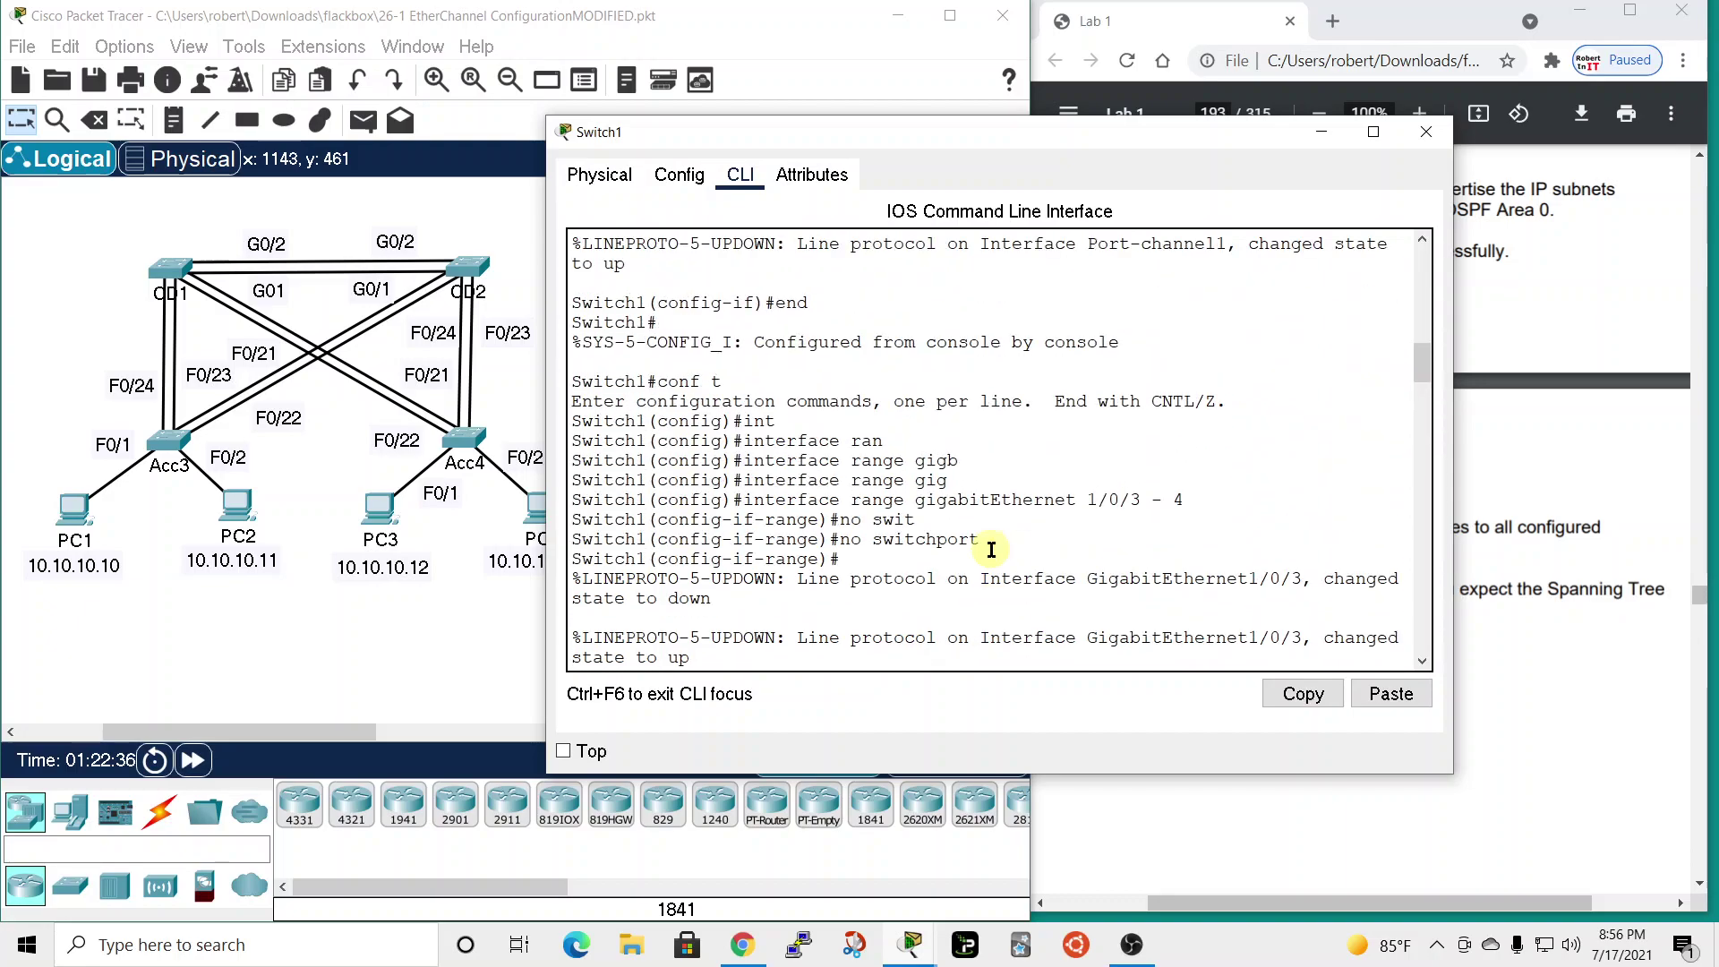
pyautogui.moveTo(843, 539); pyautogui.dragTo(990, 539)
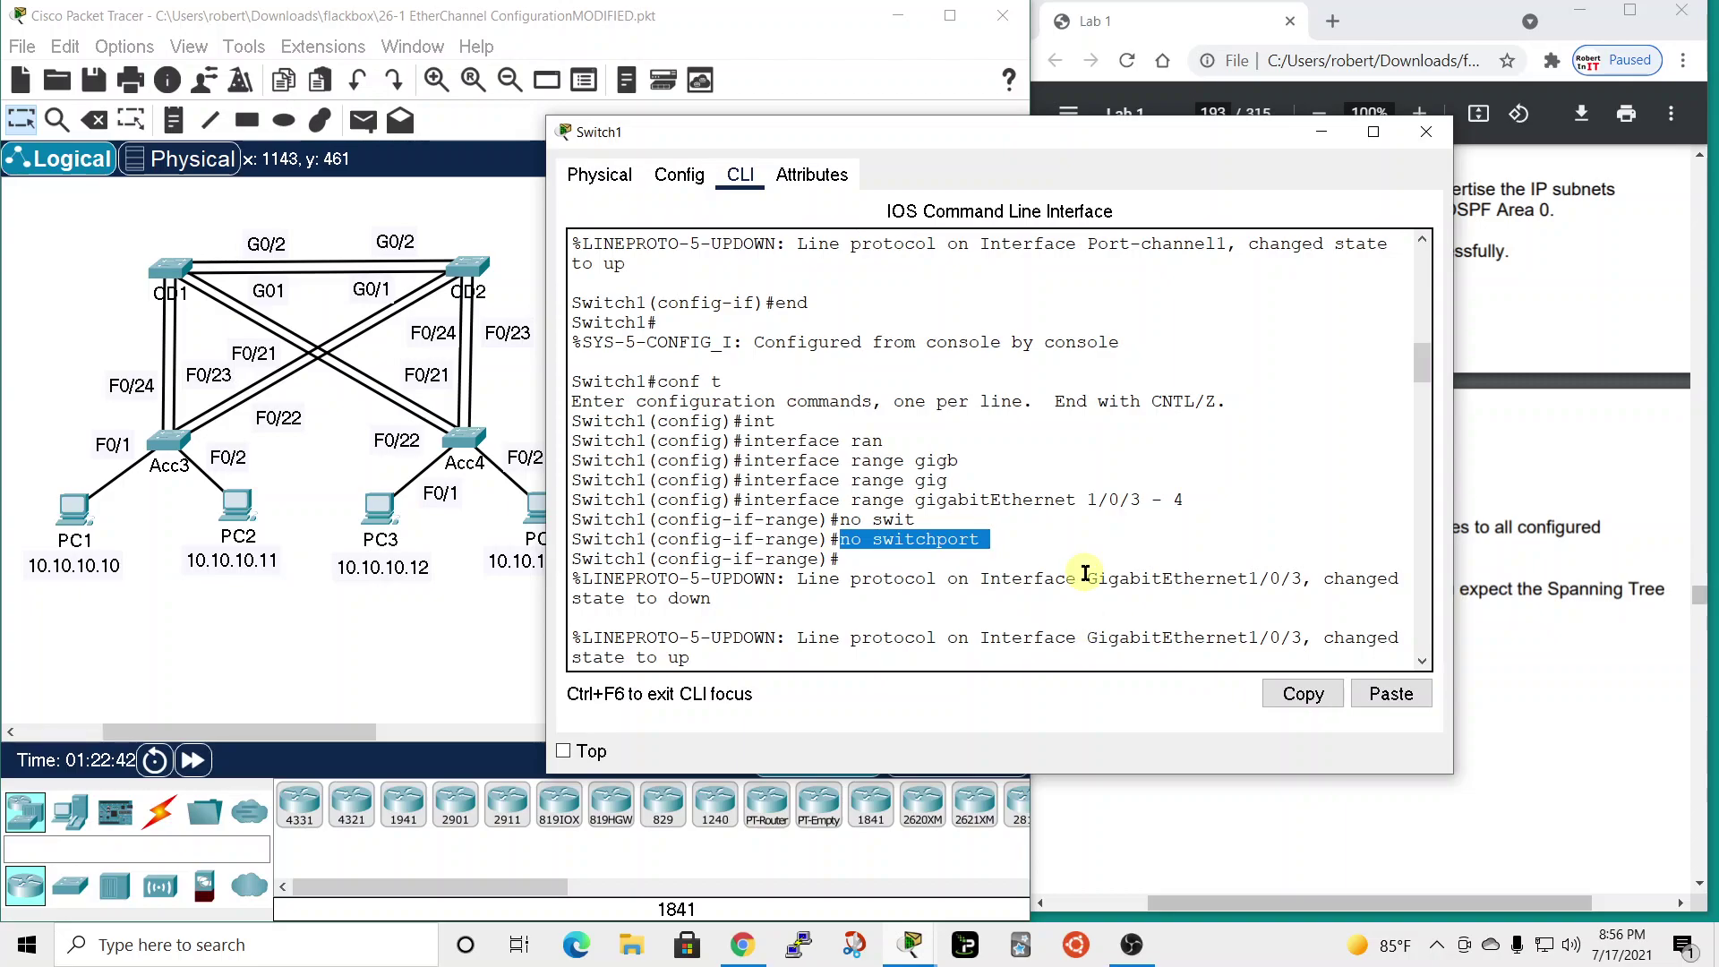
pyautogui.click(1426, 134)
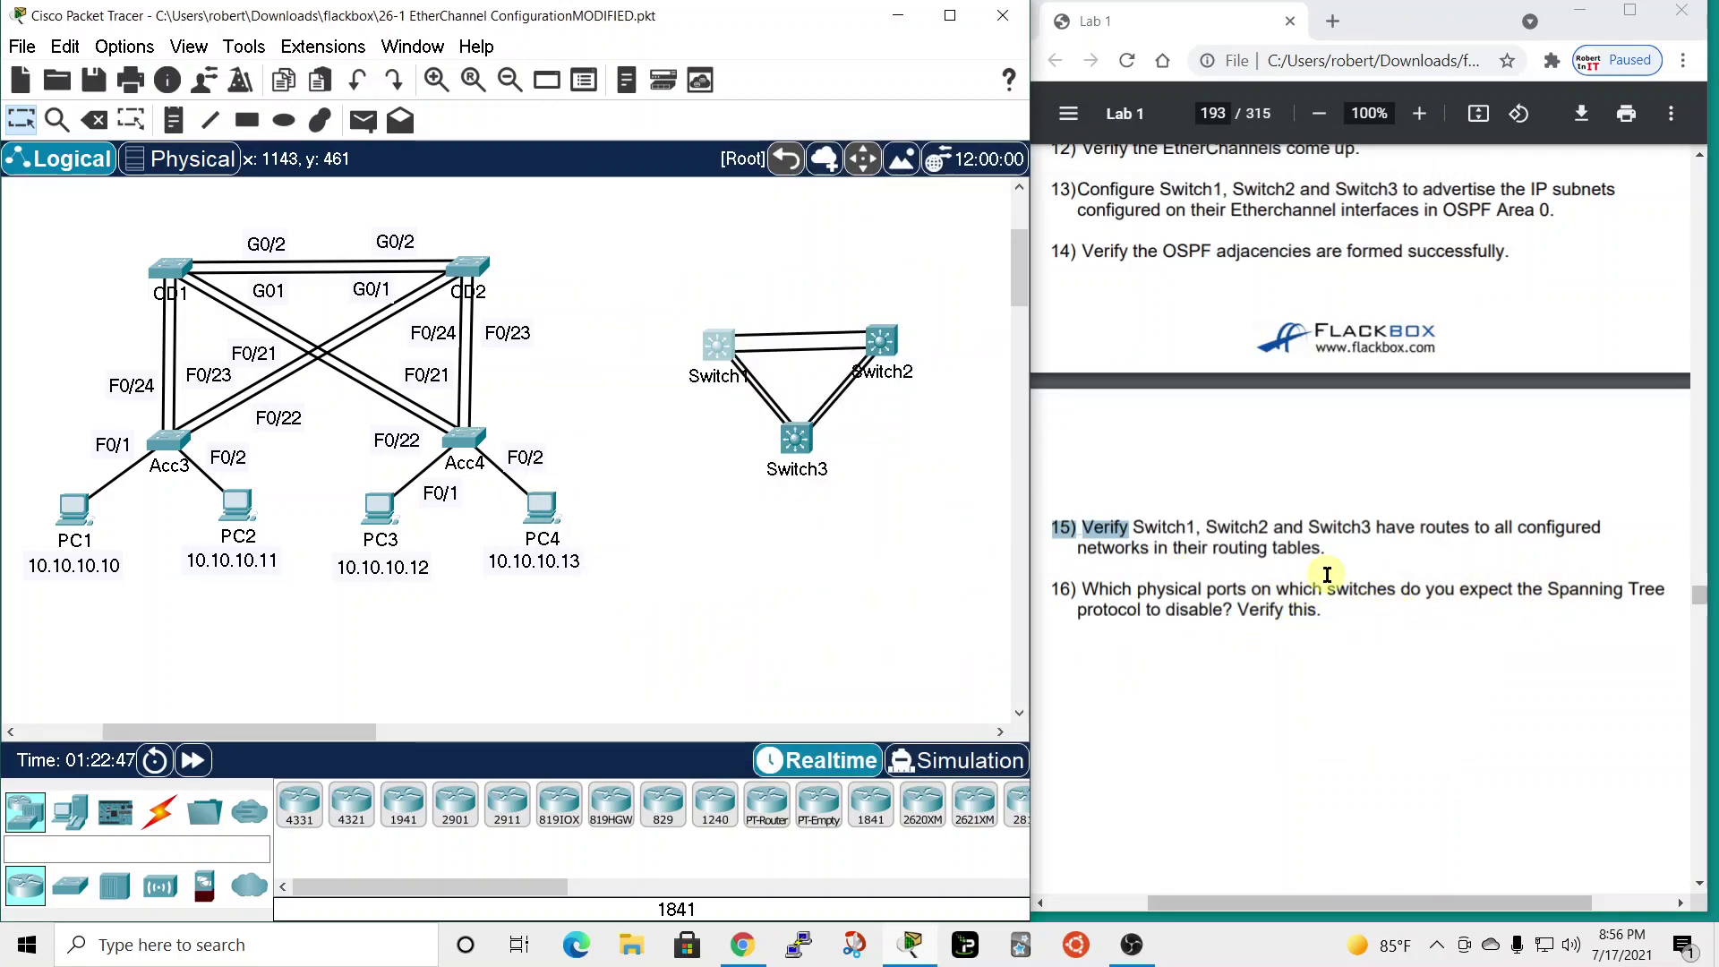
# - Reopen Switch1's command line clear of the three-switch topology, run sh run | begin span, and widen the window
pyautogui.click(721, 345)
pyautogui.moveTo(878, 115); pyautogui.dragTo(655, 6)
pyautogui.write('sh run |')
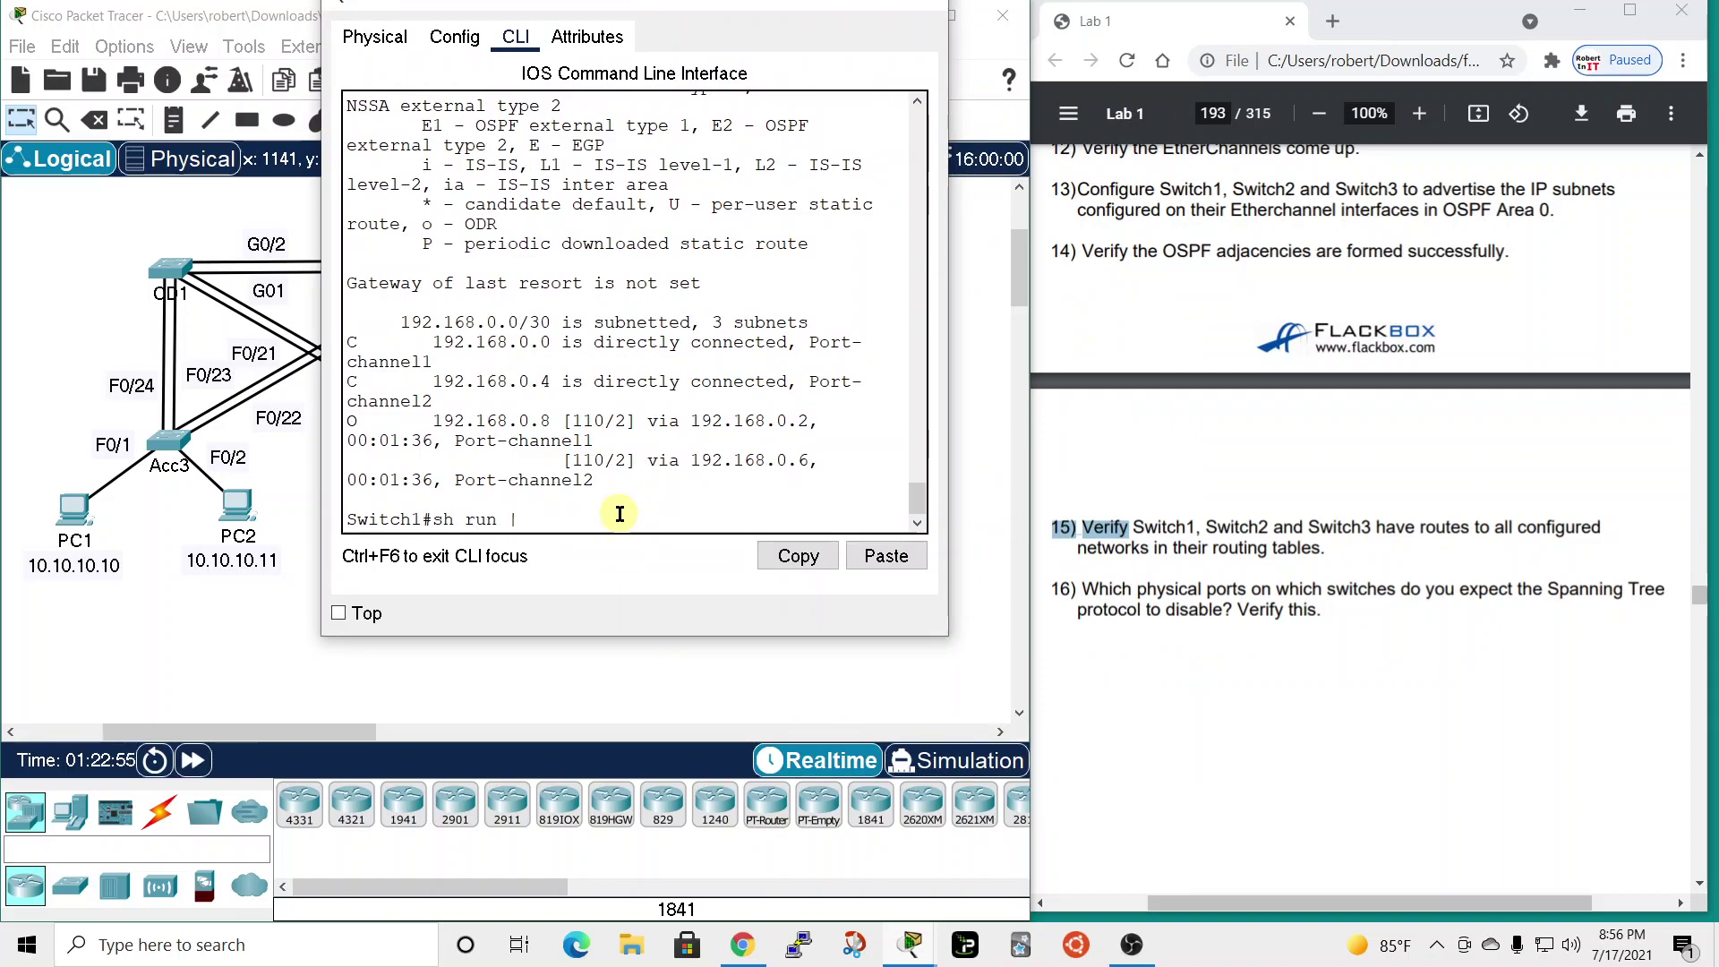
pyautogui.write(' begin sp')
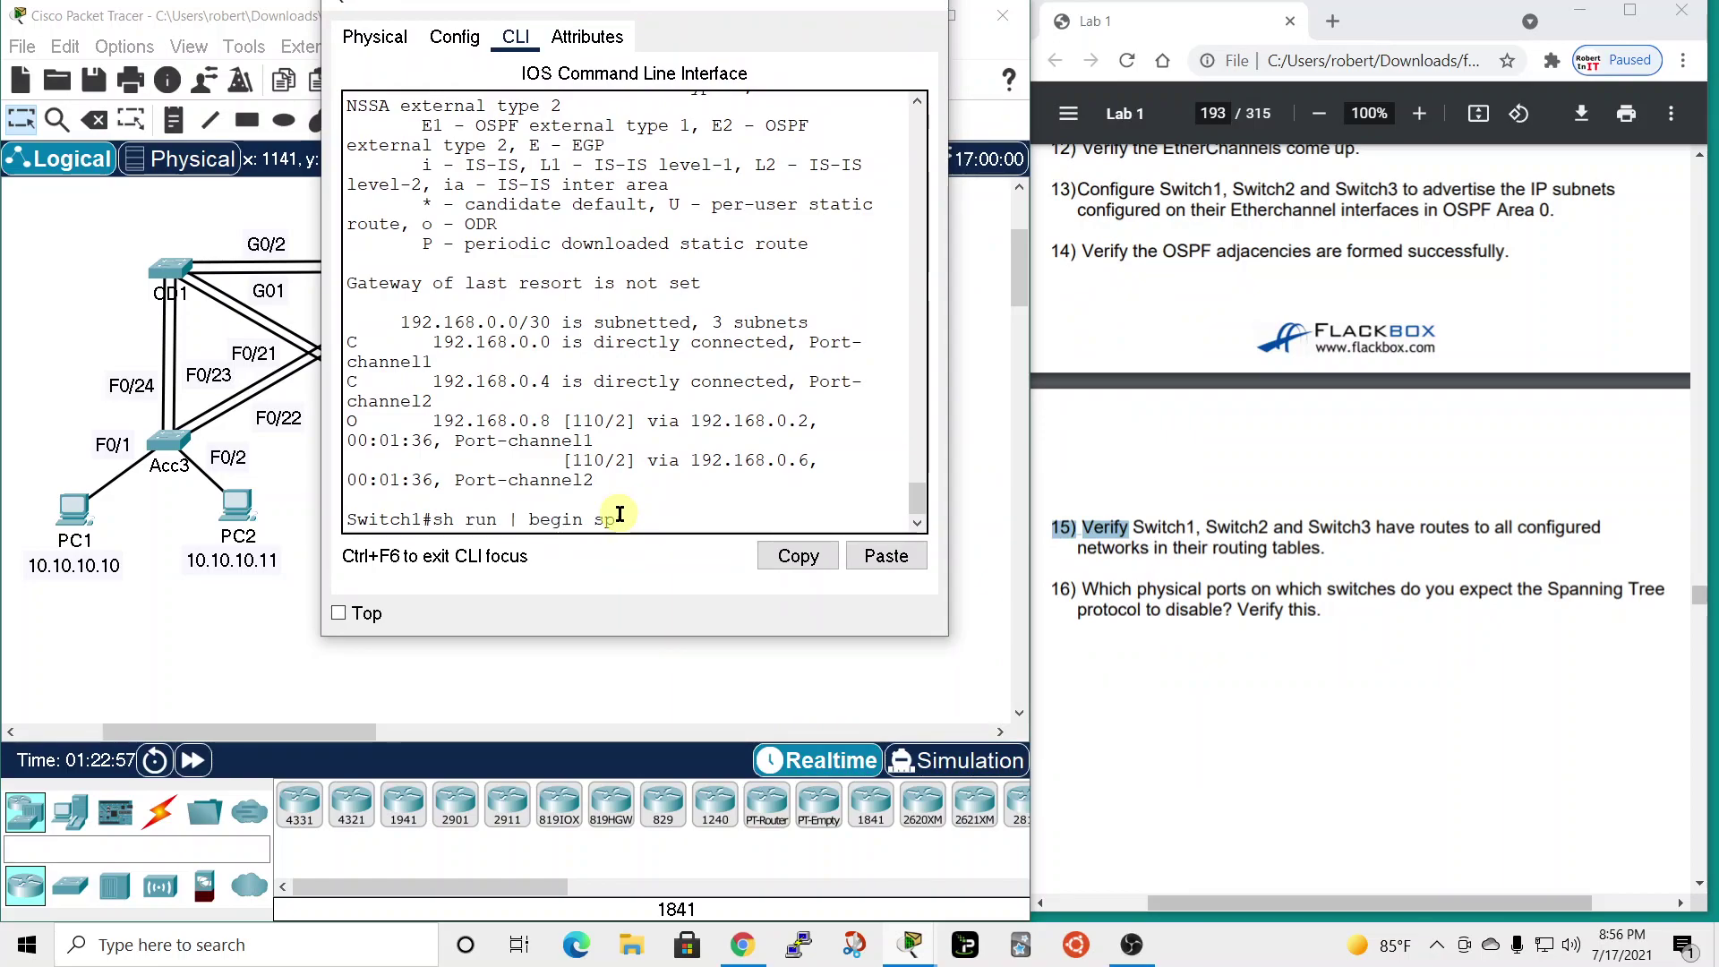
pyautogui.write('an')
pyautogui.press('Return')
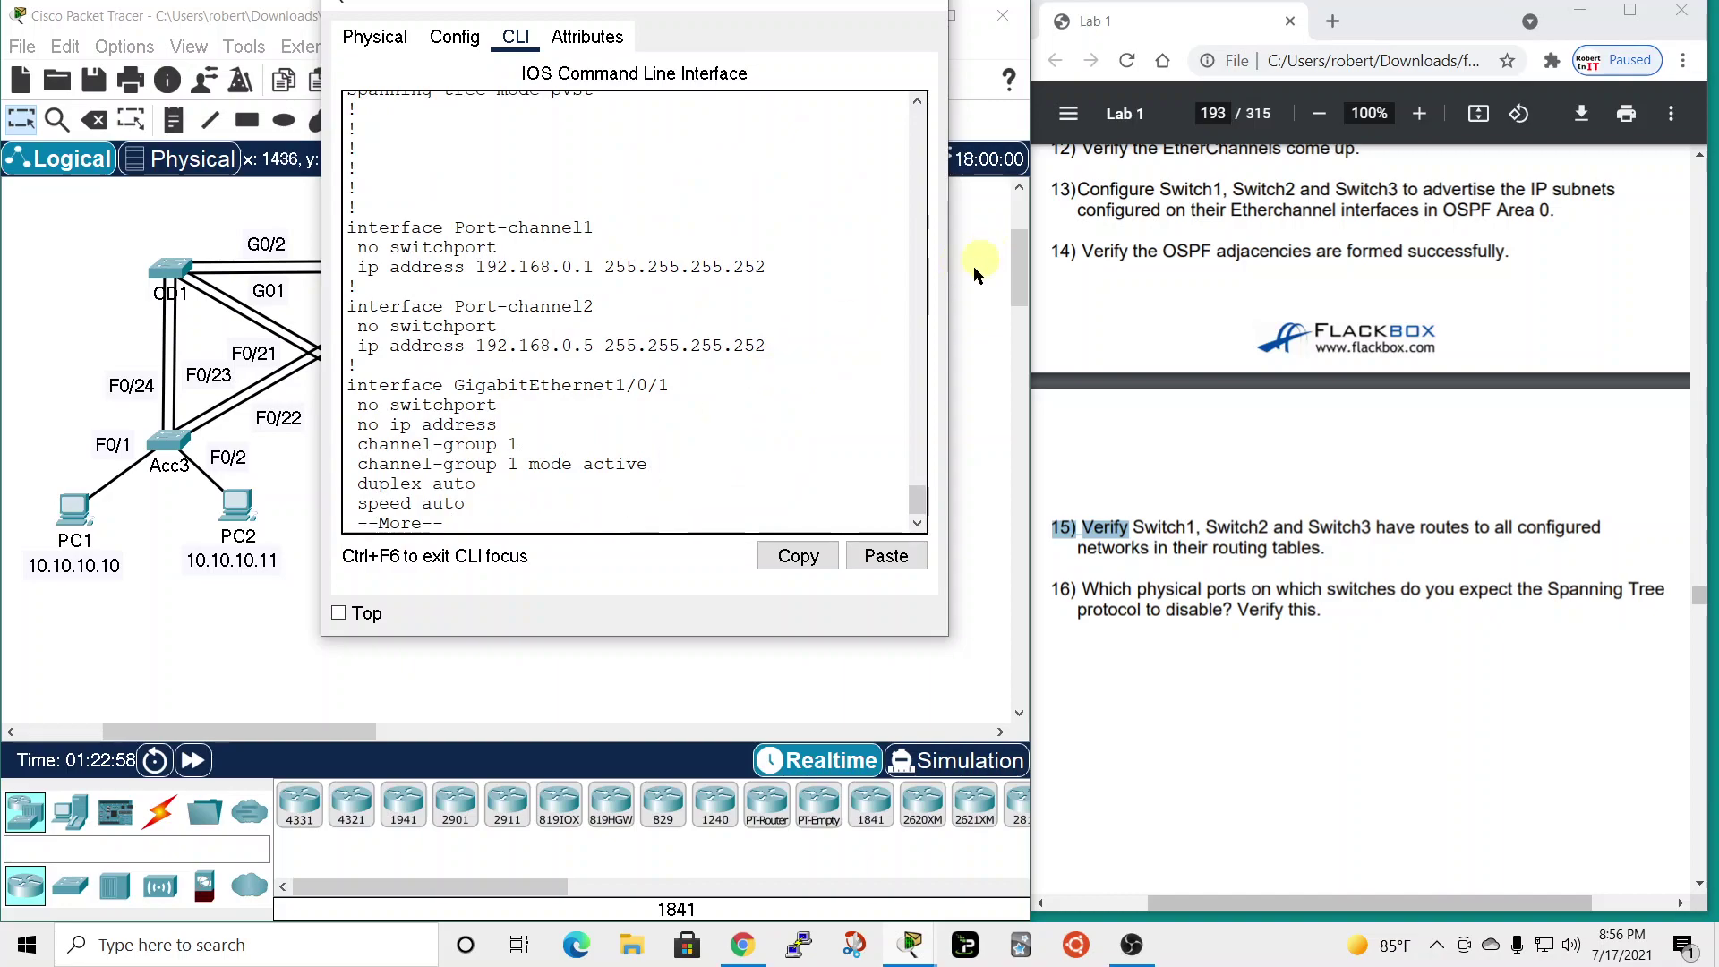
pyautogui.moveTo(955, 306); pyautogui.dragTo(1193, 341)
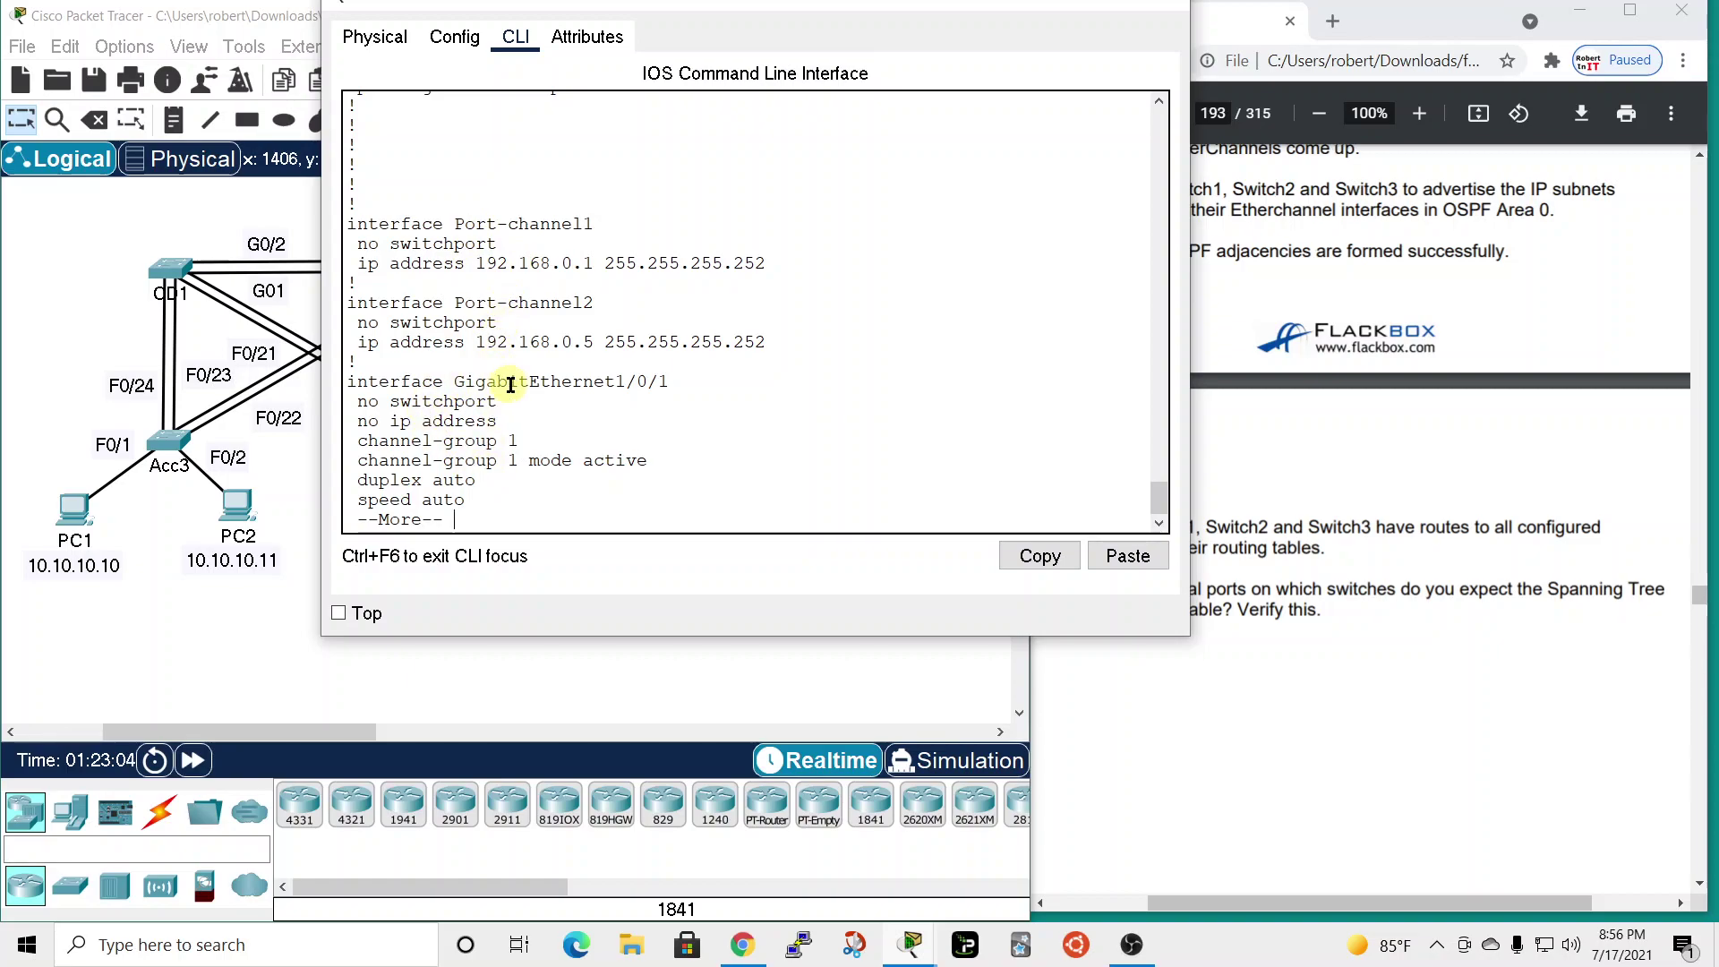
# - Check the running configuration for no switchport on Port-channel1, Port-channel2 and the GigabitEthernet1/0/1 to 1/0/4 member interfaces
pyautogui.scroll(4, 660, 326)
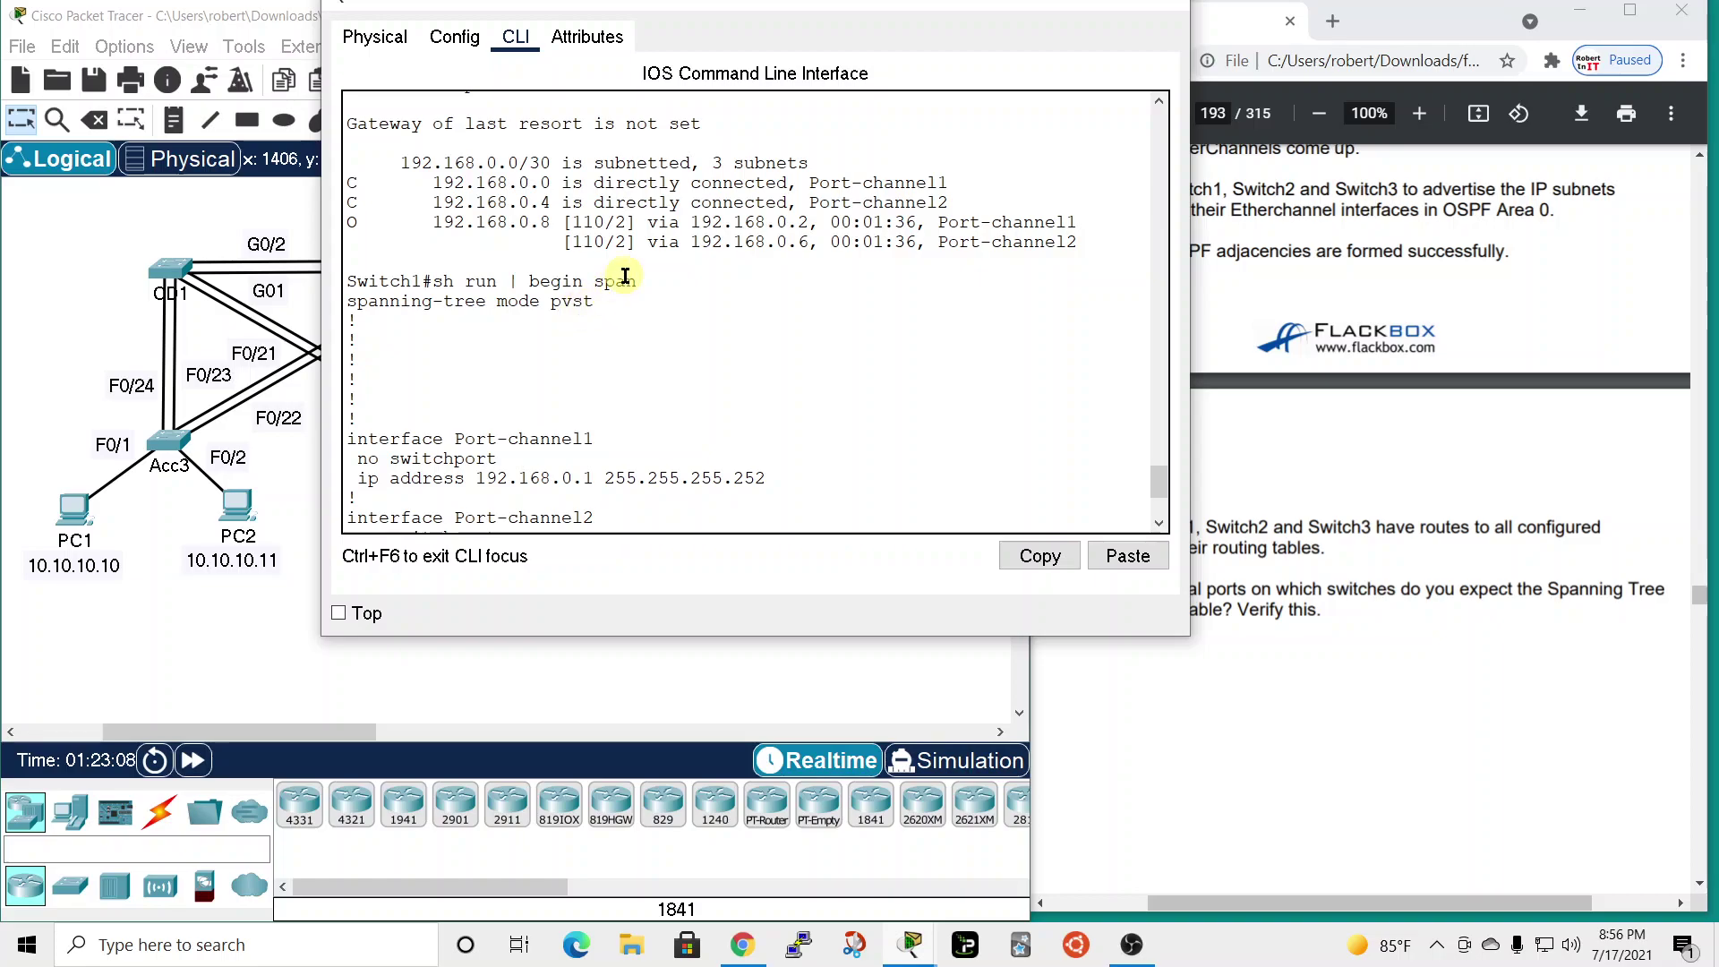
pyautogui.scroll(-3, 617, 286)
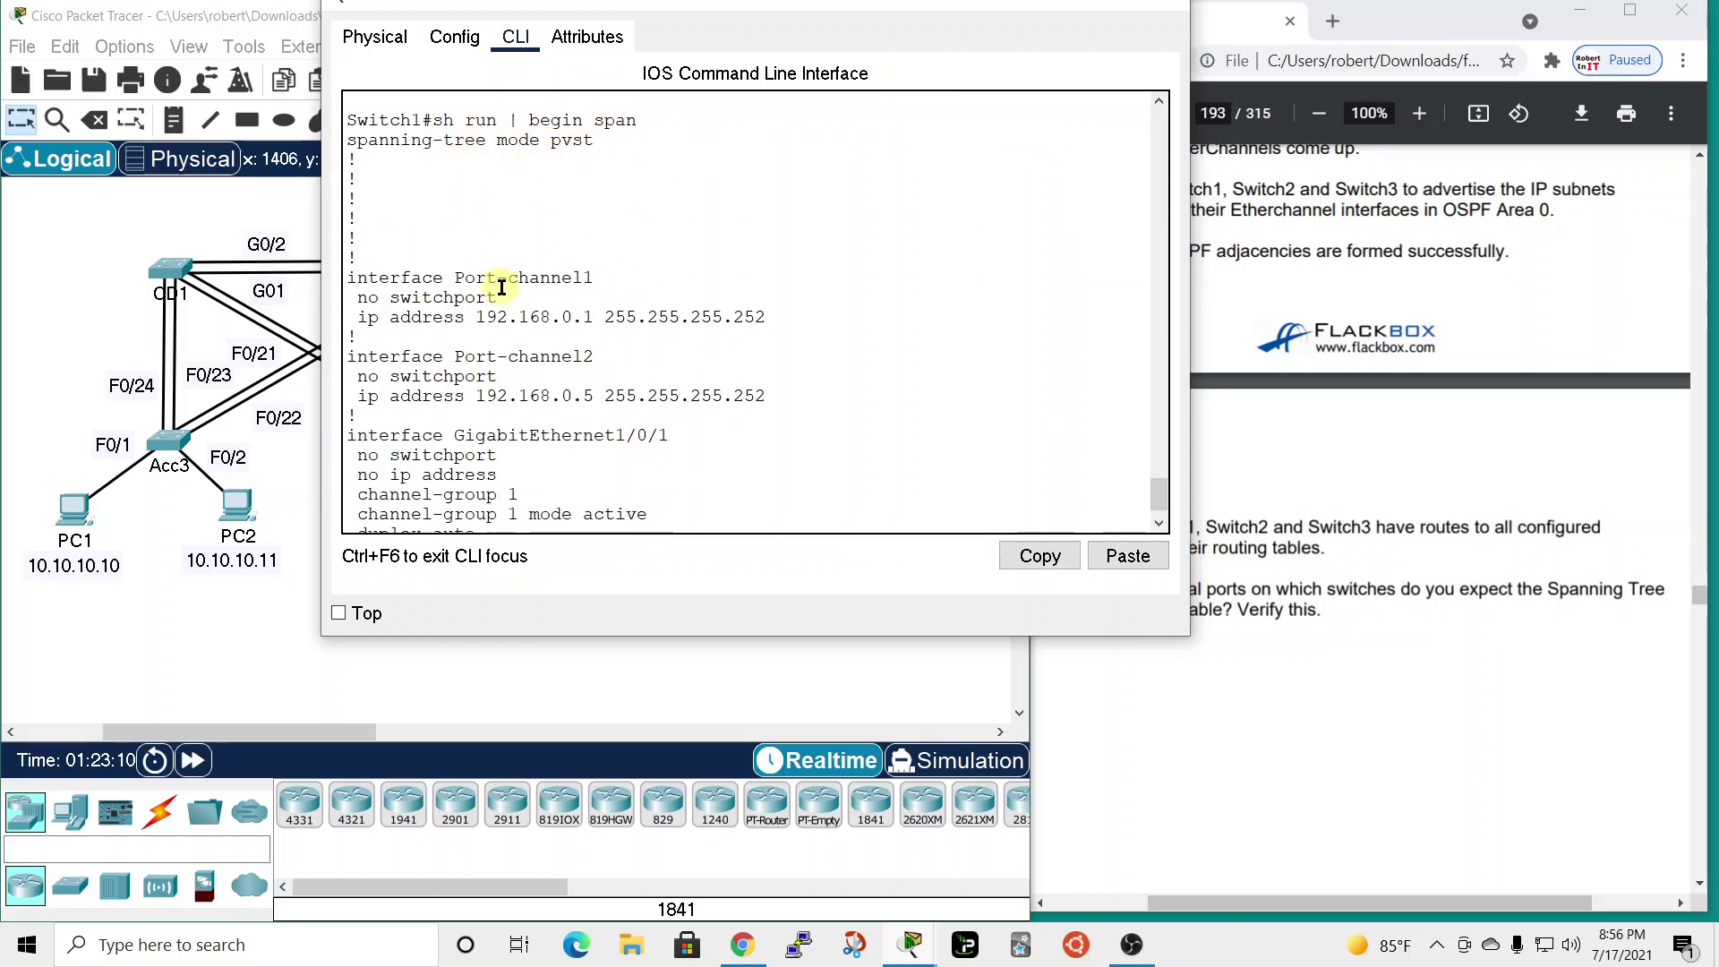
pyautogui.scroll(-1, 706, 431)
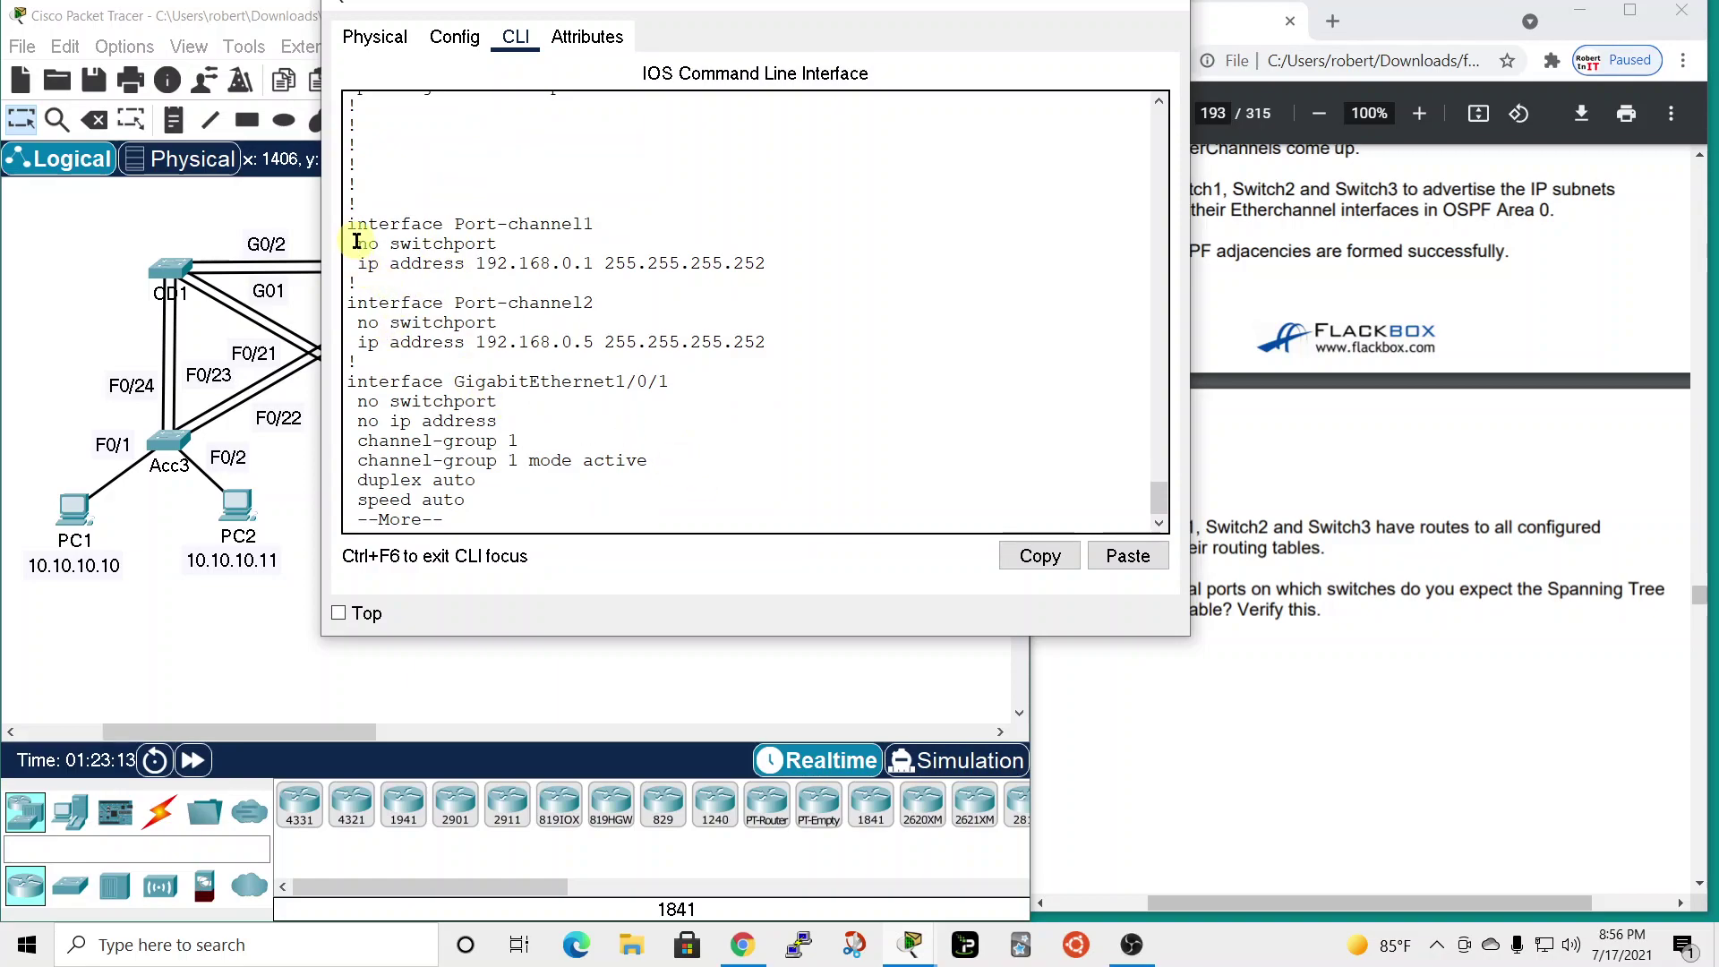
pyautogui.moveTo(357, 242); pyautogui.dragTo(488, 243)
pyautogui.moveTo(360, 319); pyautogui.dragTo(497, 322)
pyautogui.press('space')
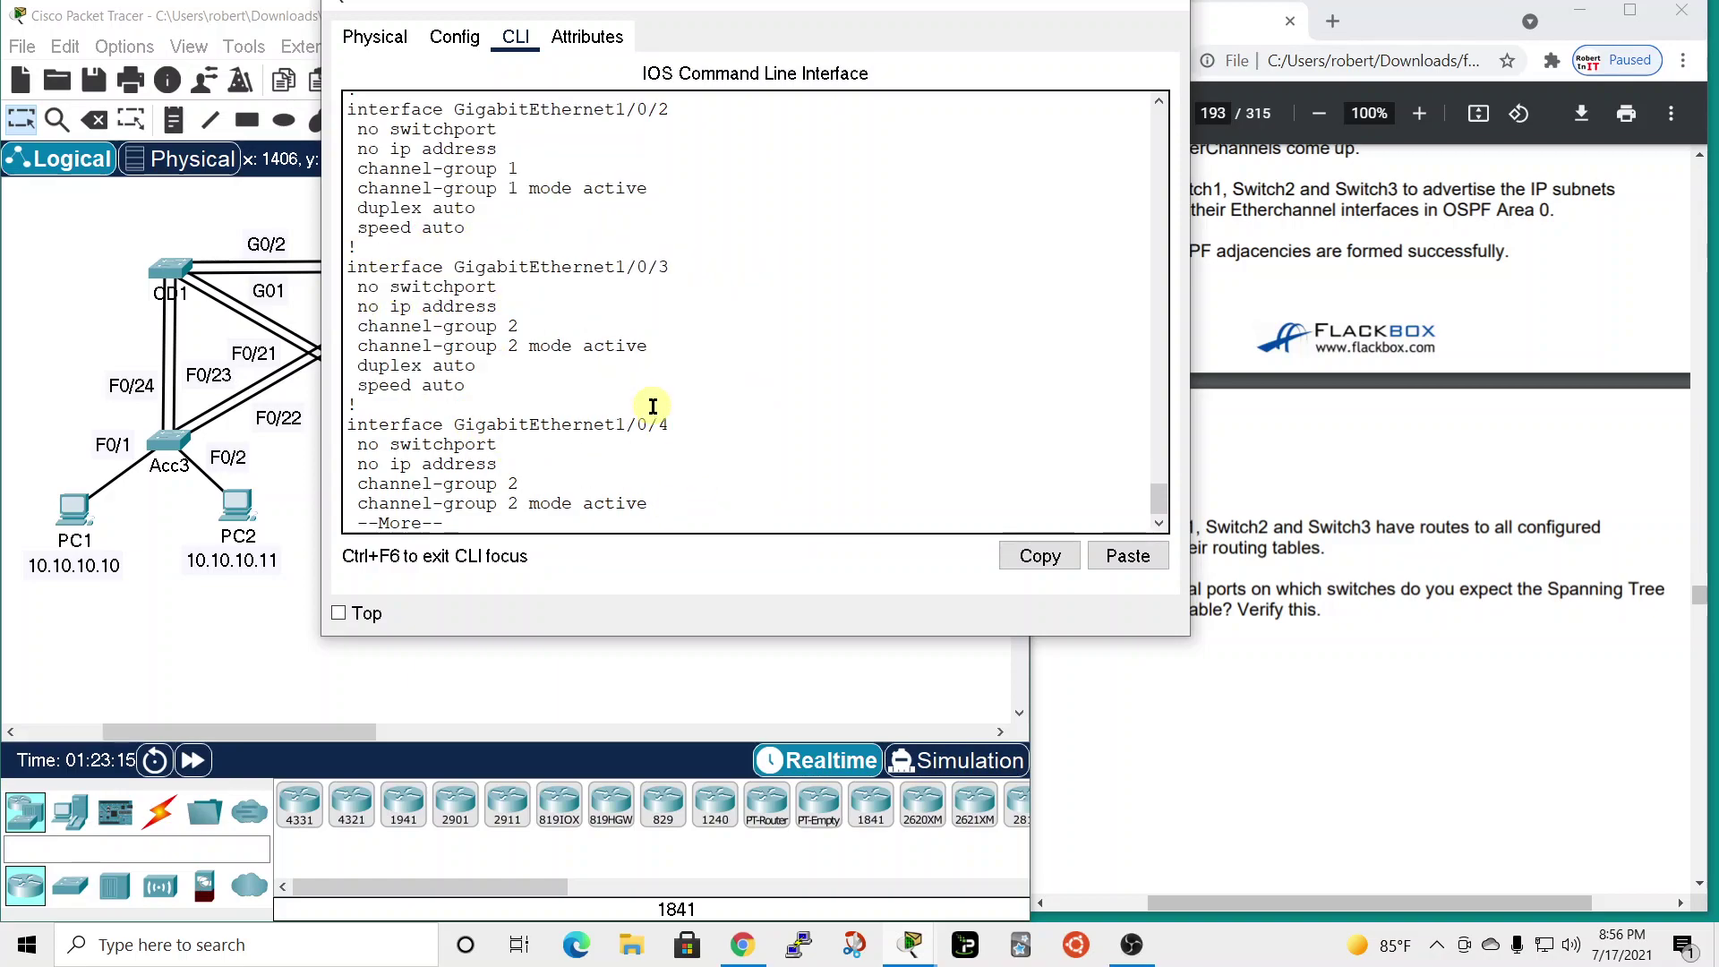
pyautogui.moveTo(357, 445); pyautogui.dragTo(499, 444)
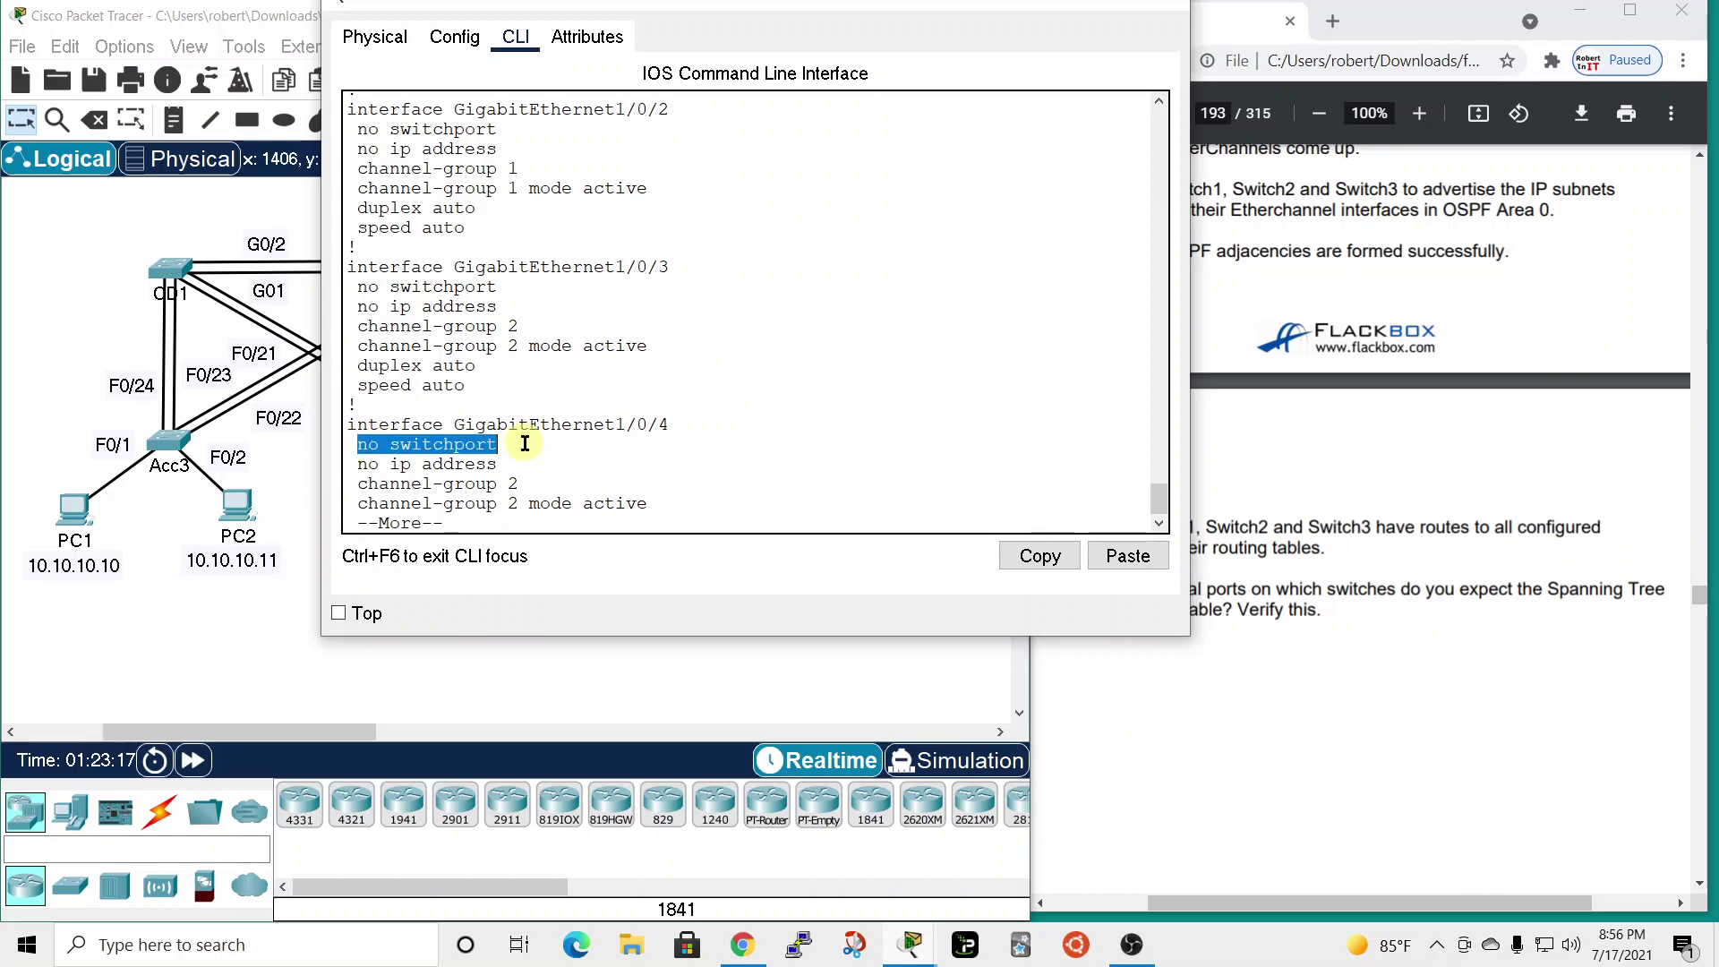
# - Return to the no switchport lines under Port-channel1 and Port-channel2 to recheck them, and close Switch1's window
pyautogui.scroll(1, 507, 298)
pyautogui.scroll(5, 506, 298)
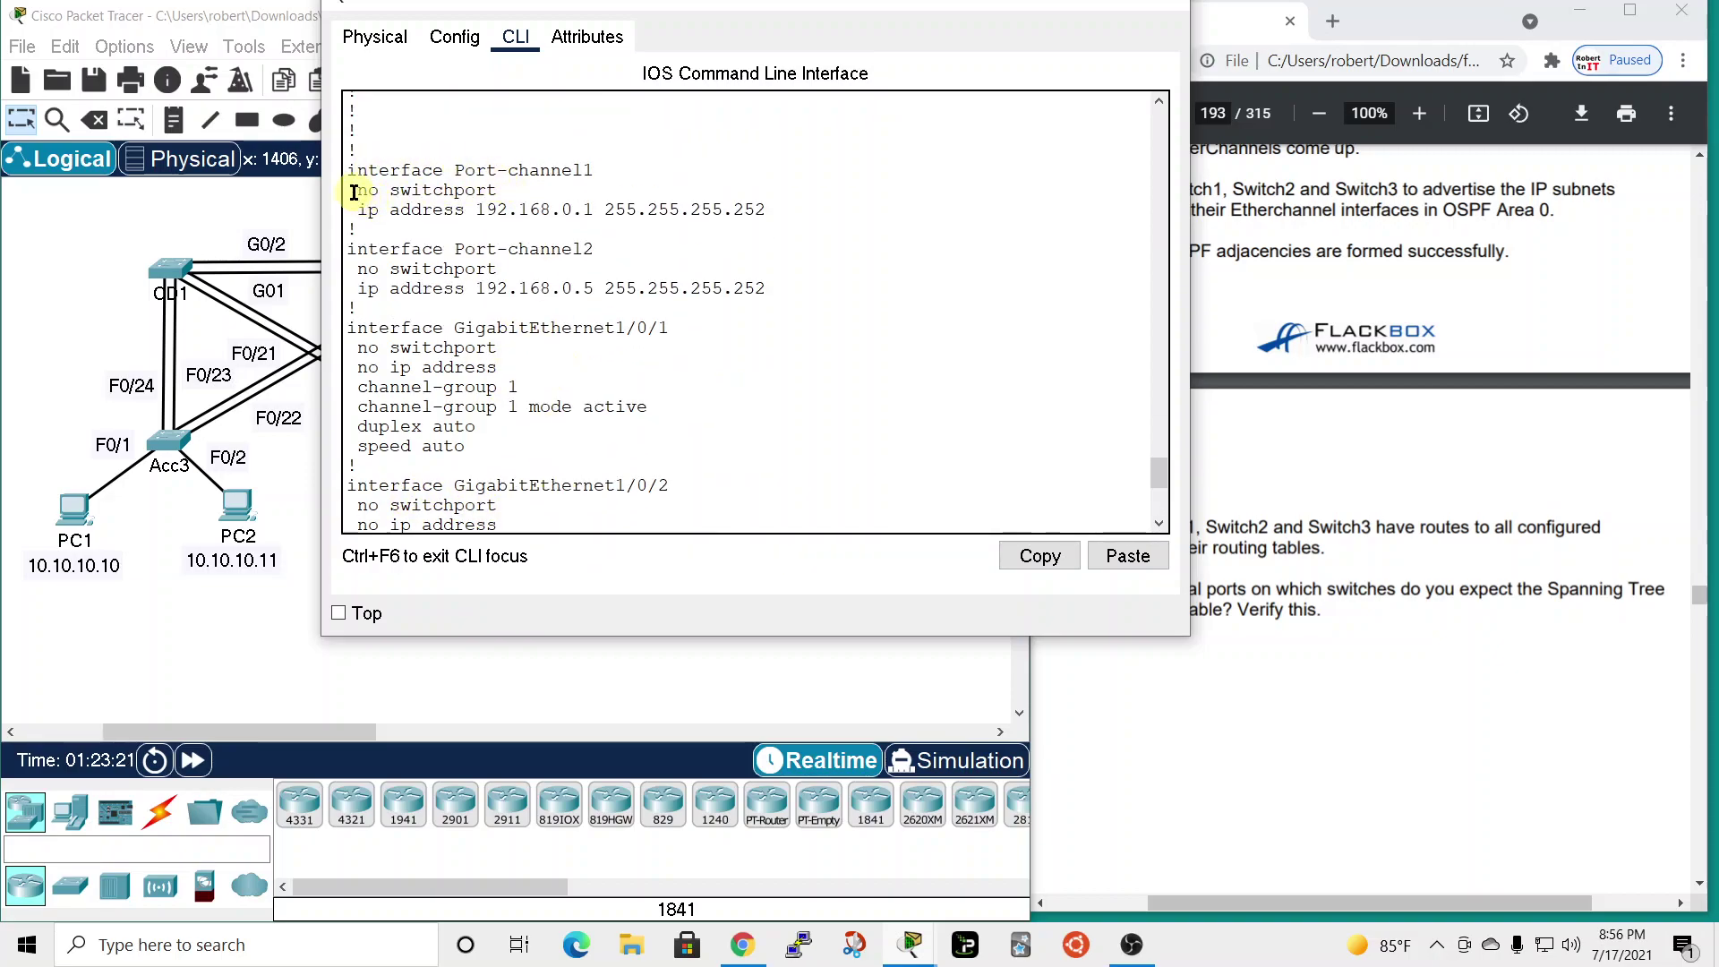
pyautogui.moveTo(357, 189); pyautogui.dragTo(498, 190)
pyautogui.moveTo(357, 268); pyautogui.dragTo(498, 269)
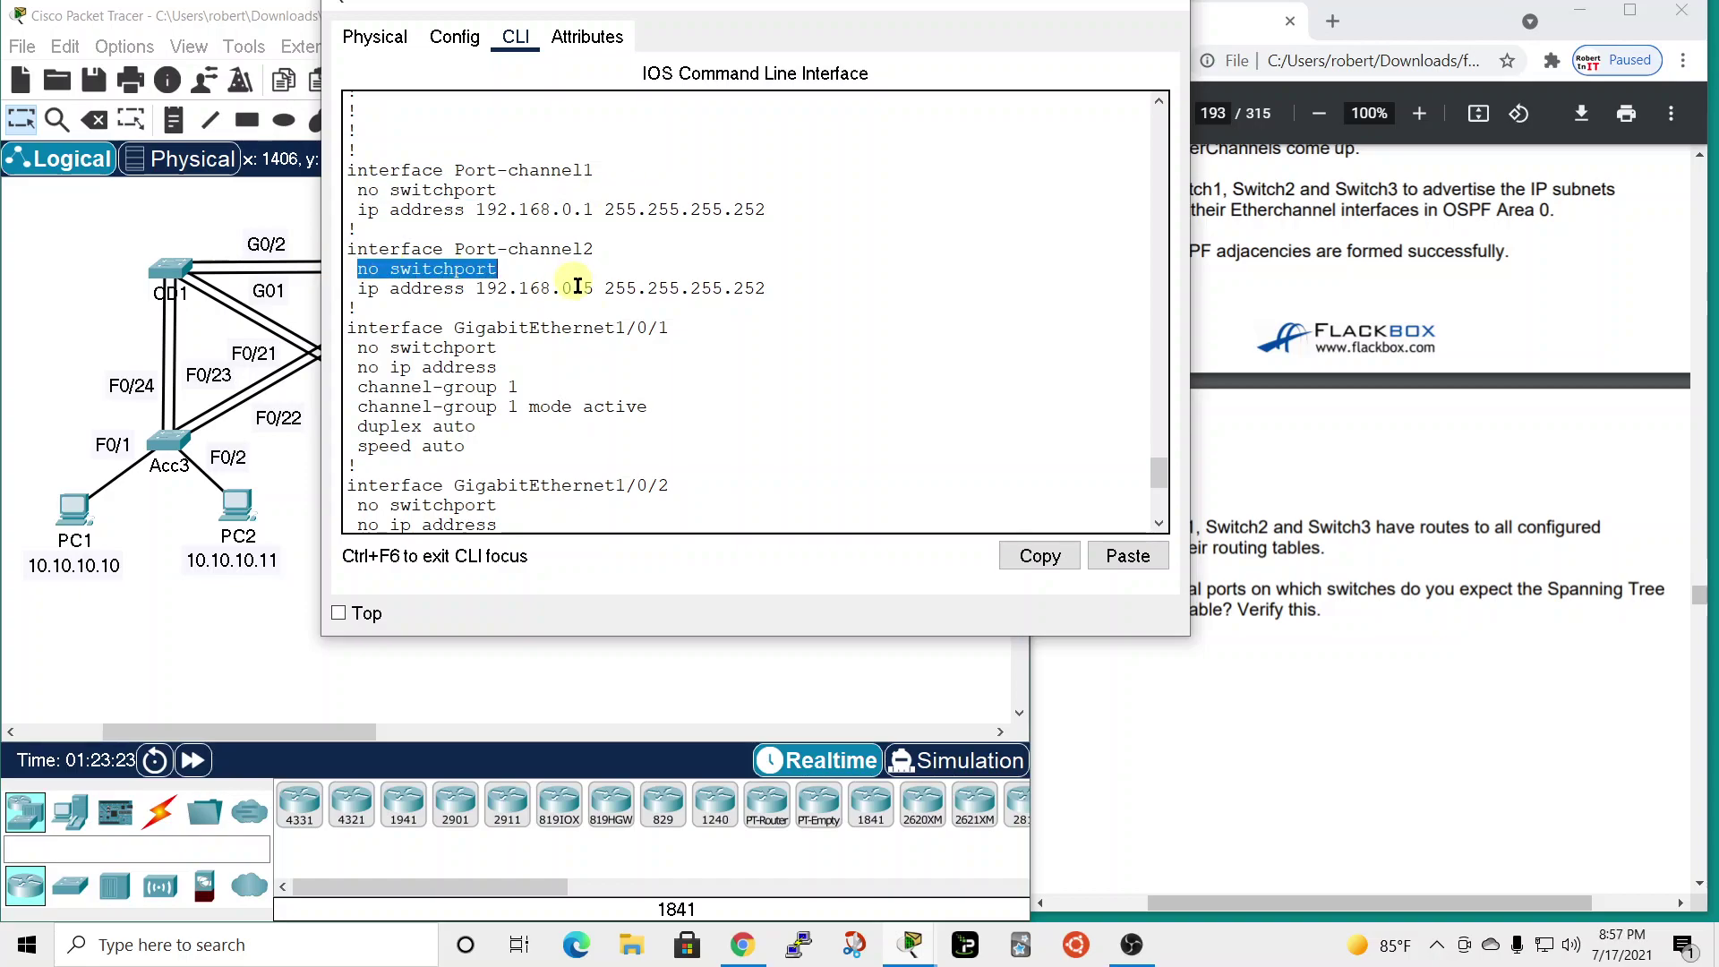
pyautogui.moveTo(1143, 13); pyautogui.dragTo(1146, 67)
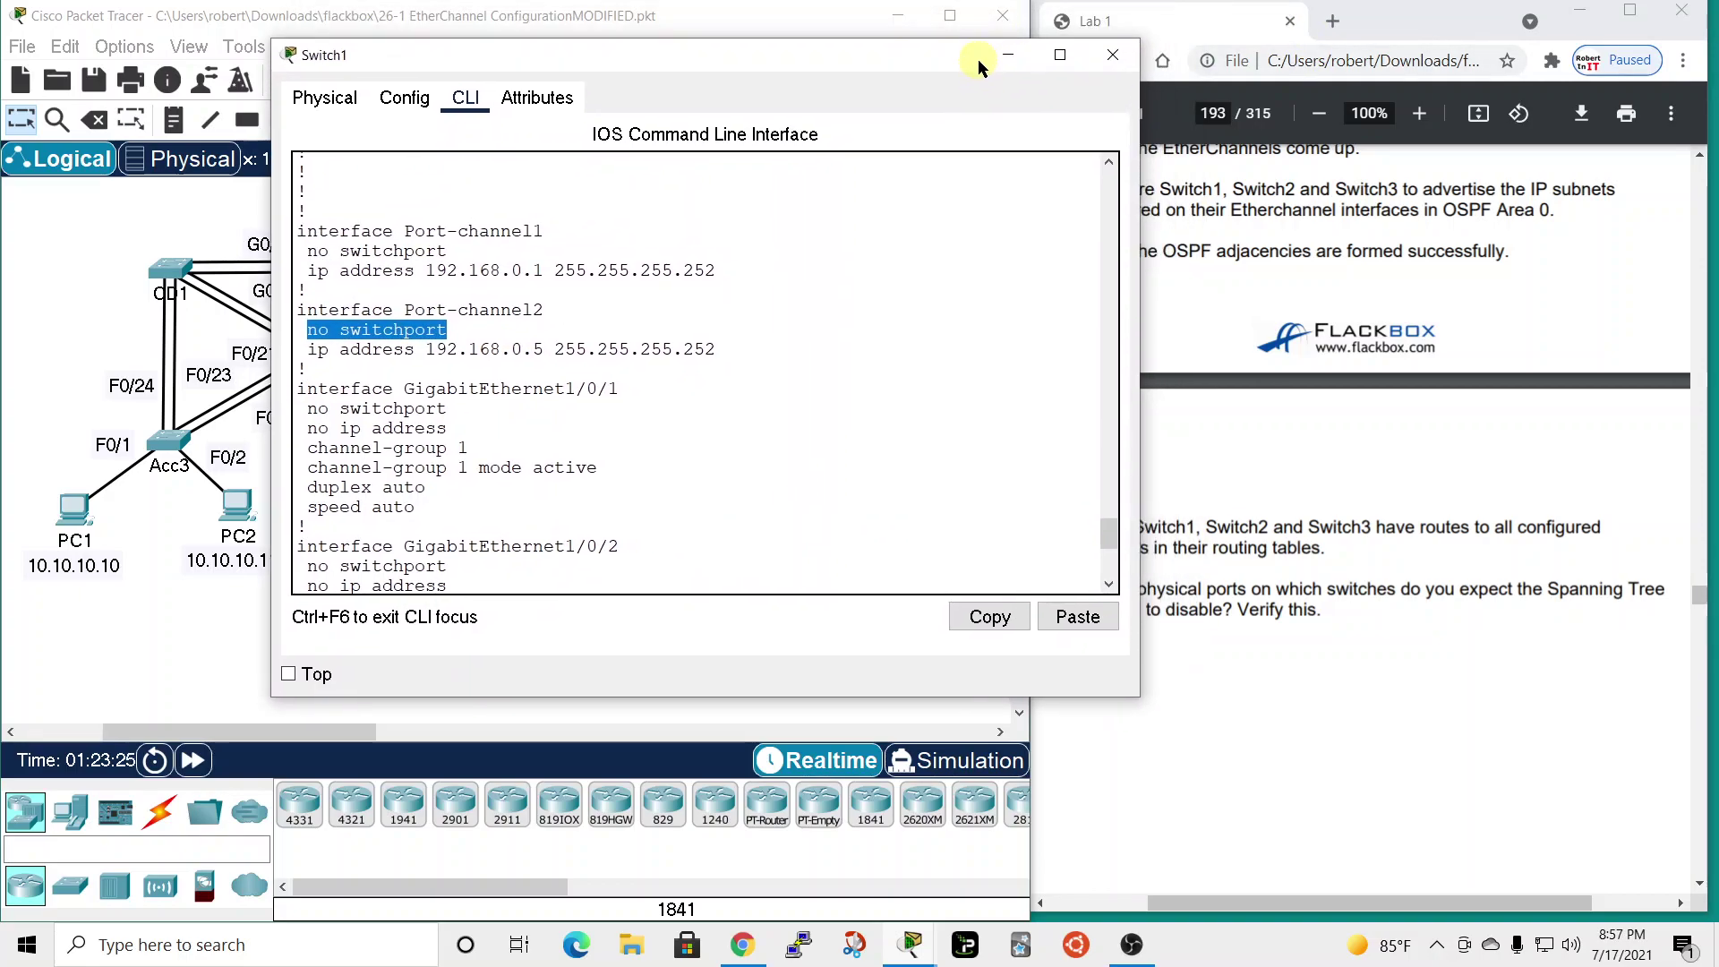
pyautogui.click(1123, 55)
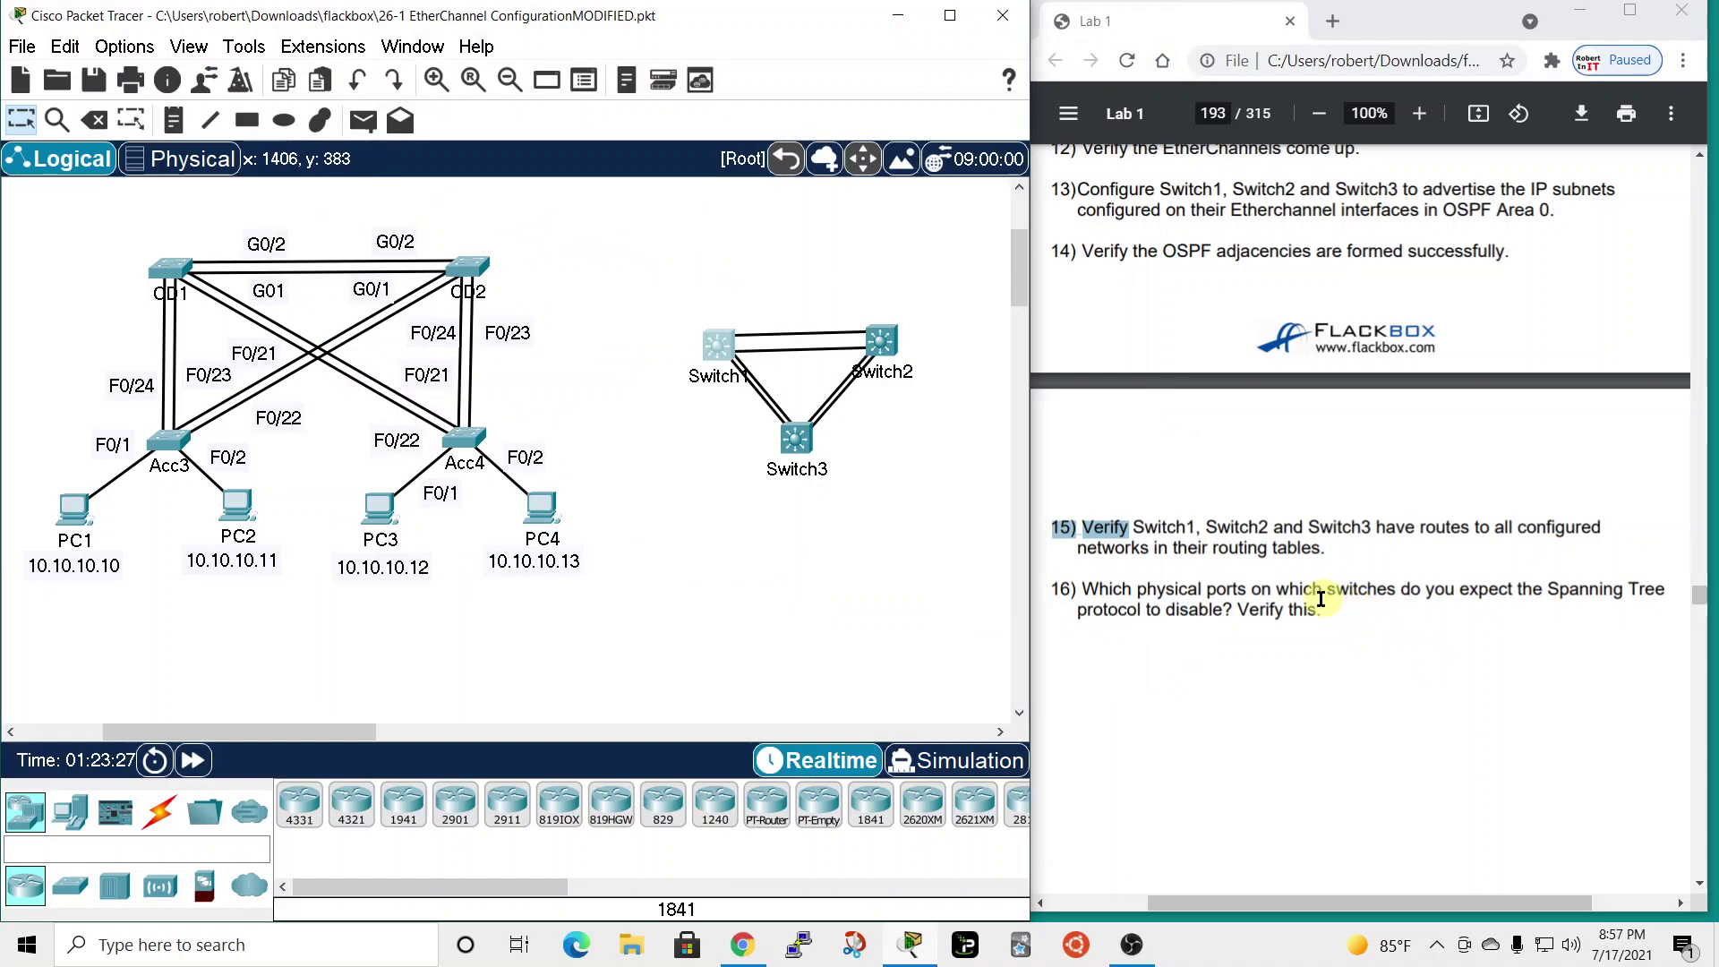
# - Look past question 16 in the lab guide to the start of the 26-1 EtherChannel Configuration answer key
pyautogui.scroll(-5, 1317, 599)
pyautogui.scroll(-6, 1318, 600)
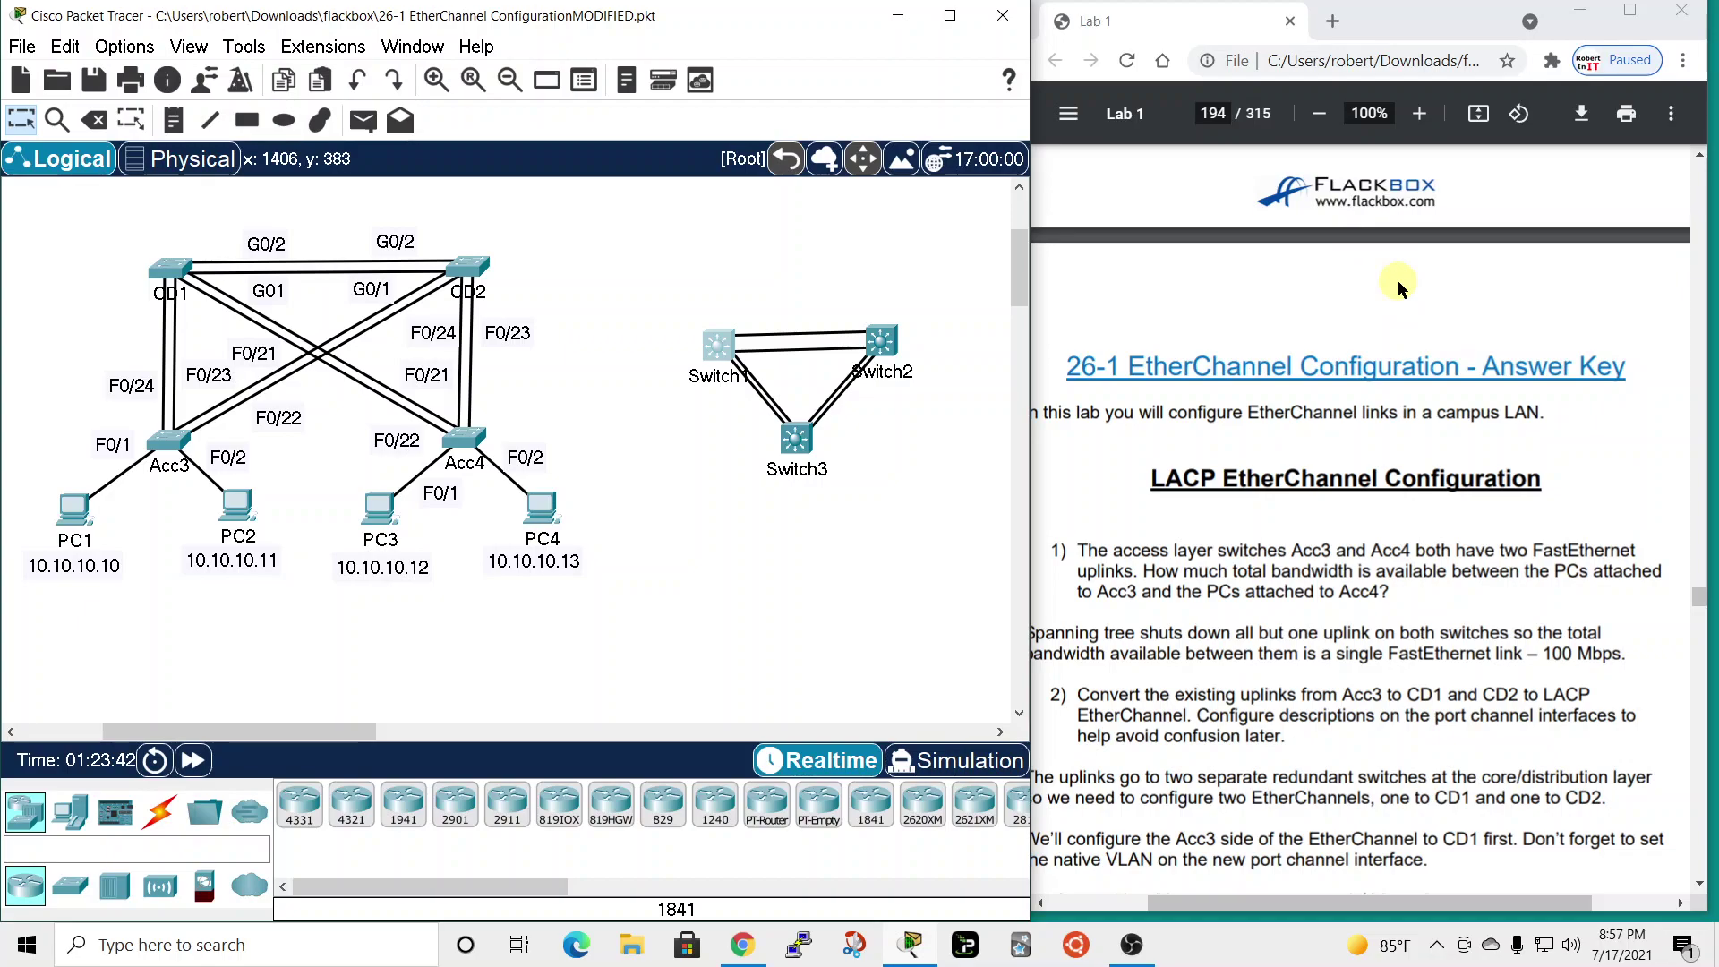
pyautogui.scroll(3, 1398, 281)
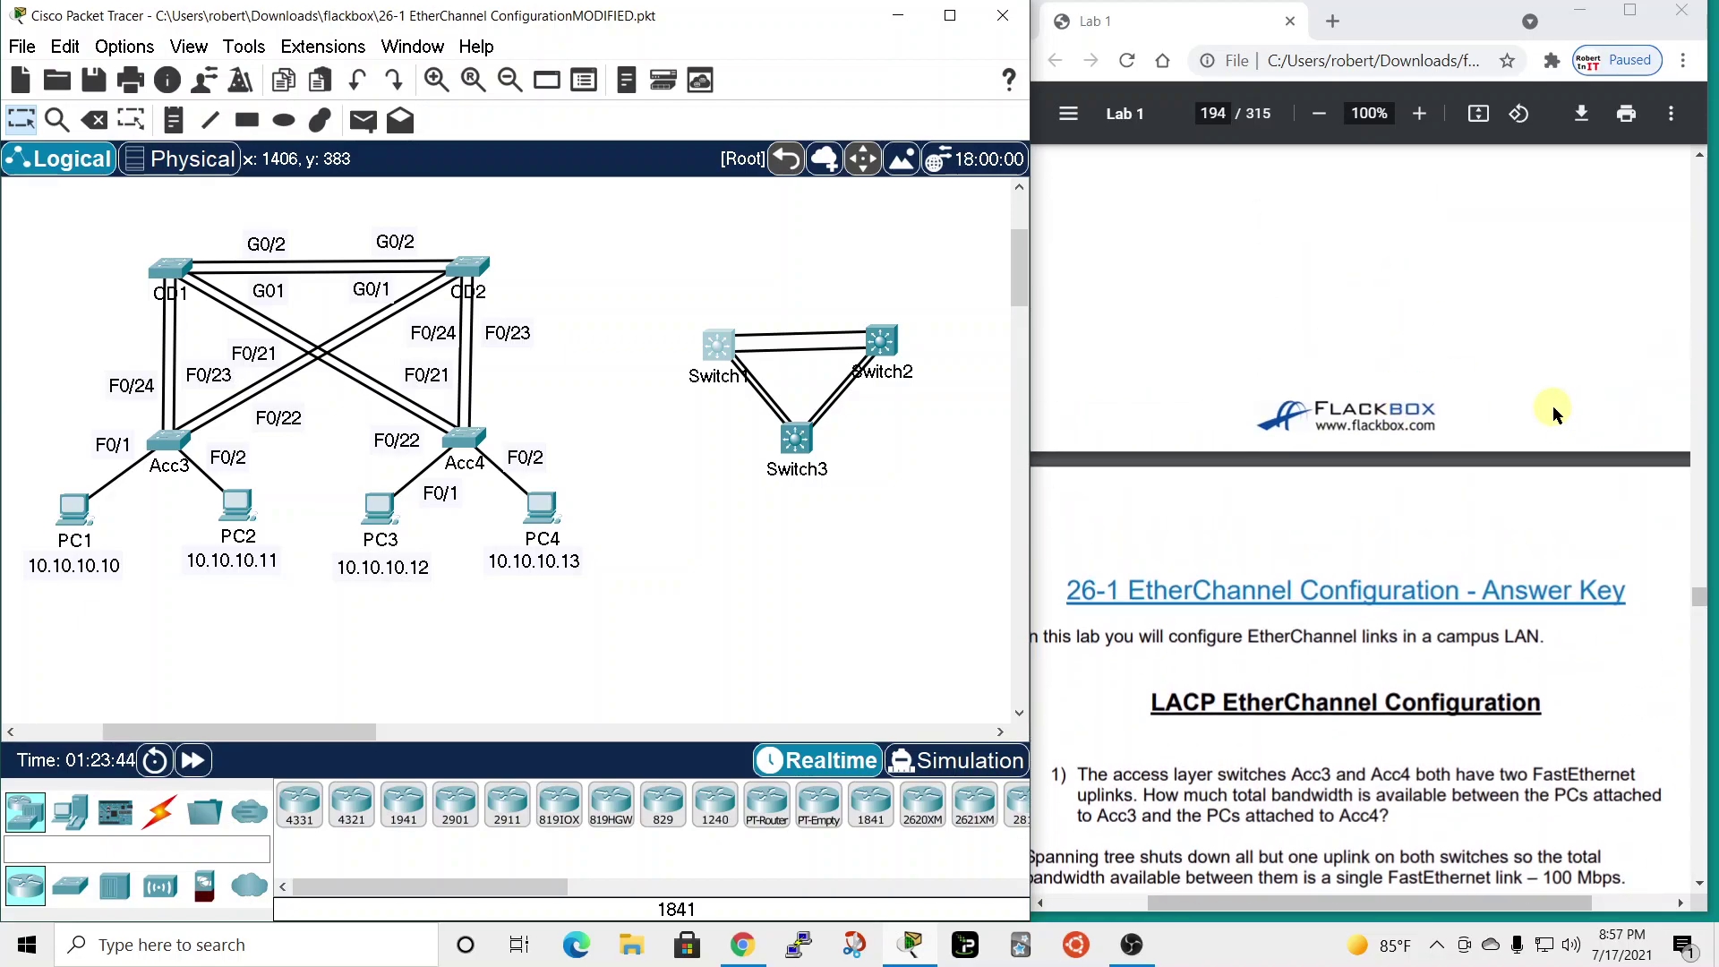